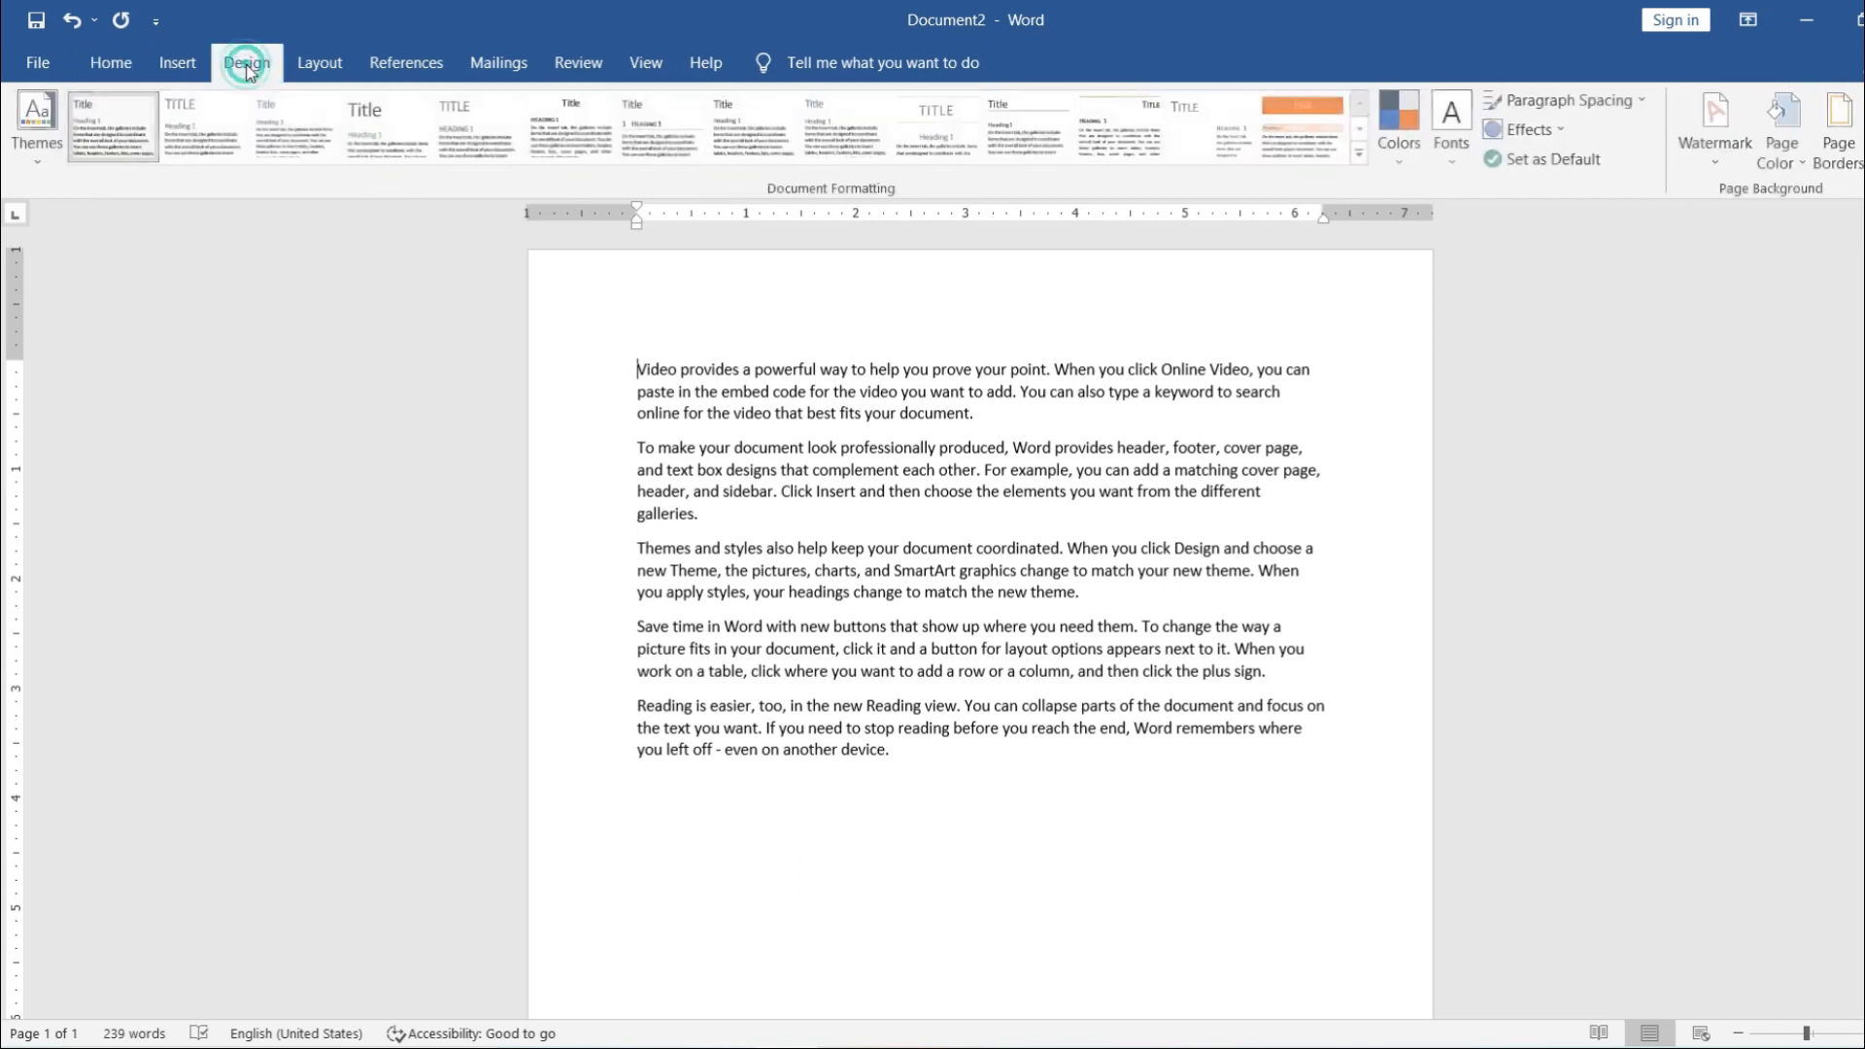
- Compare the page layout and document design commands in Document2 with those of the older Word version in Document1
left_click(307, 65)
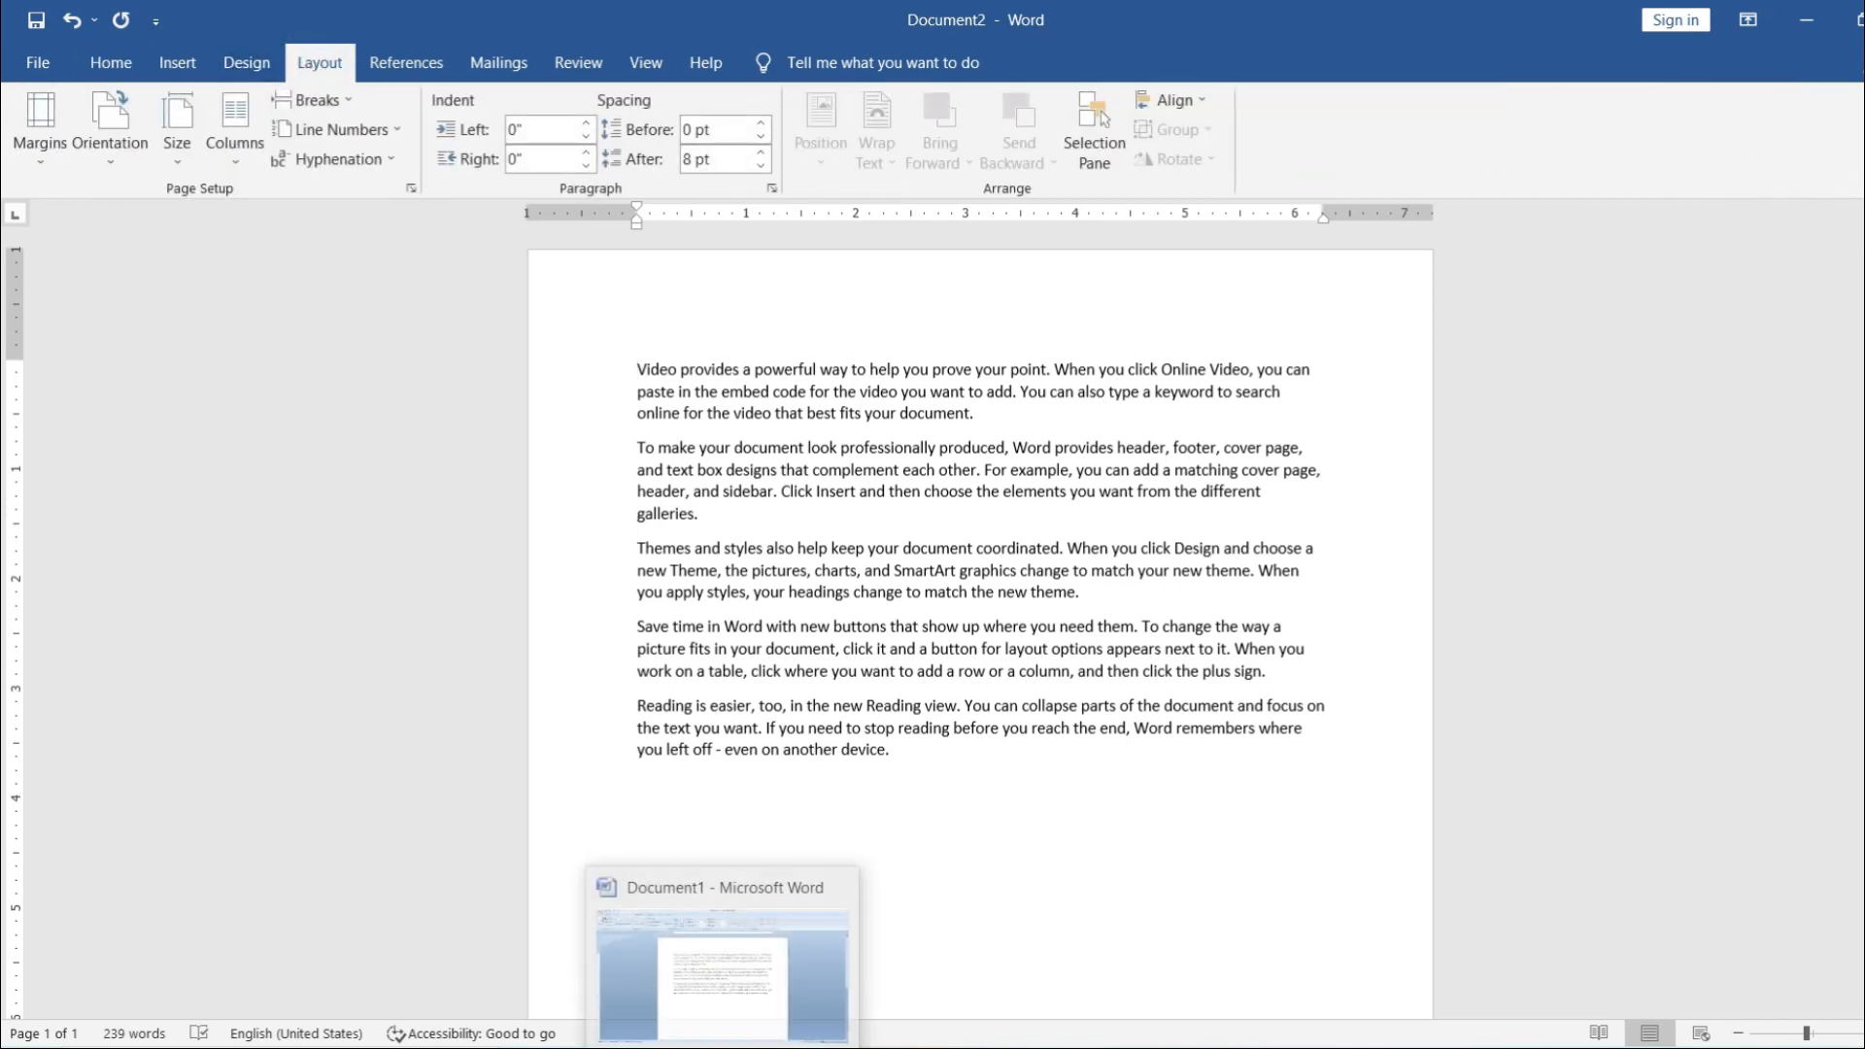
left_click(723, 1047)
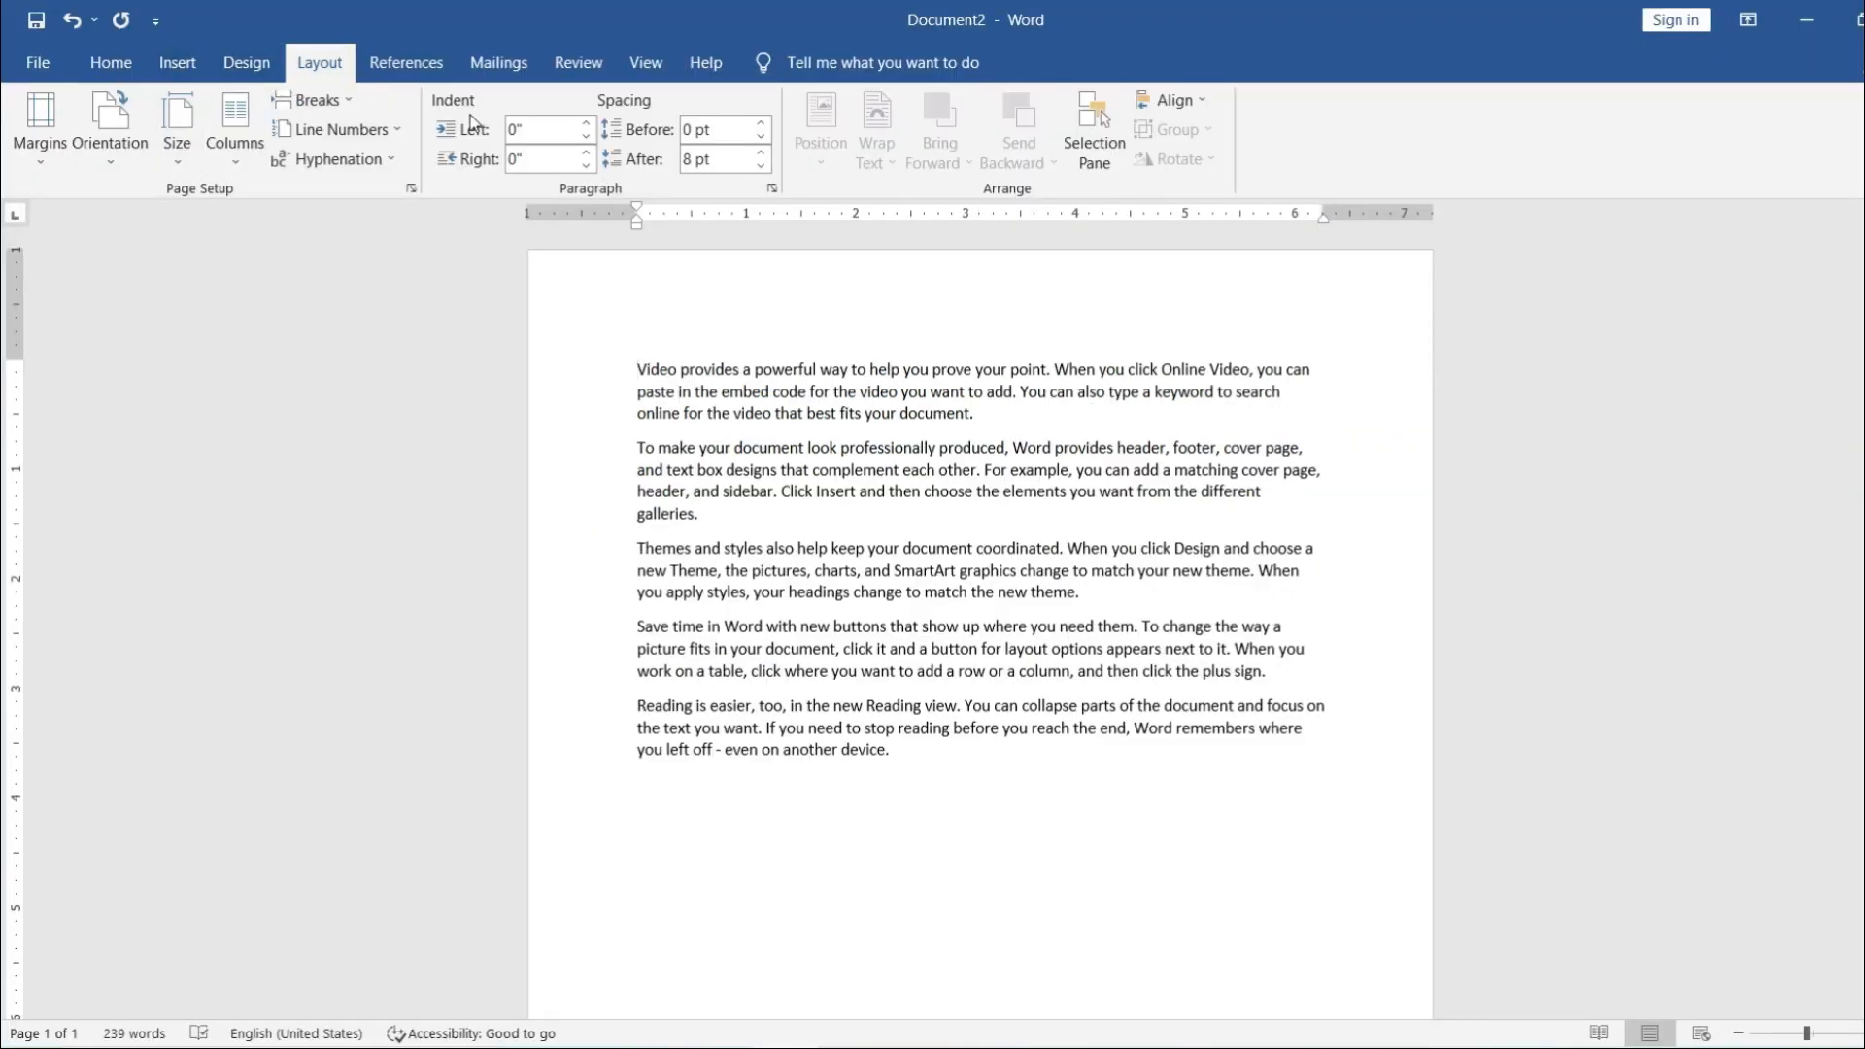
left_click(243, 65)
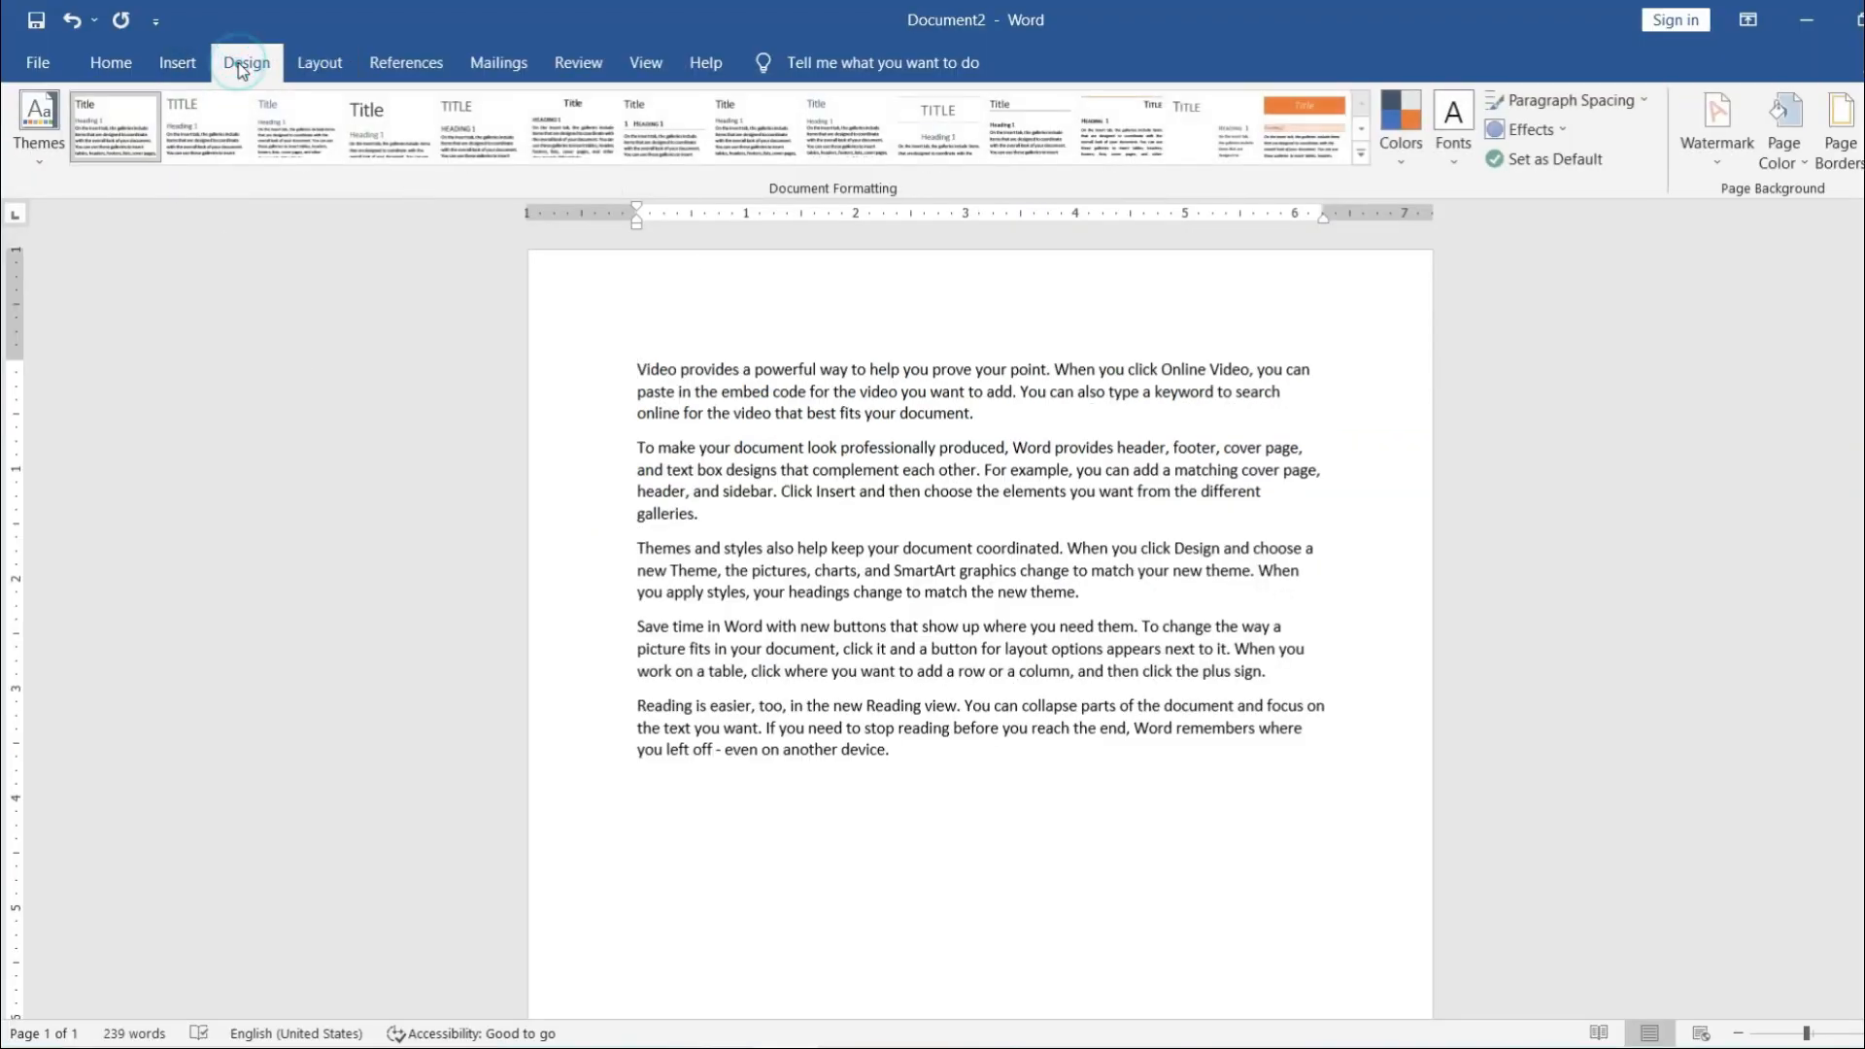
left_click(320, 64)
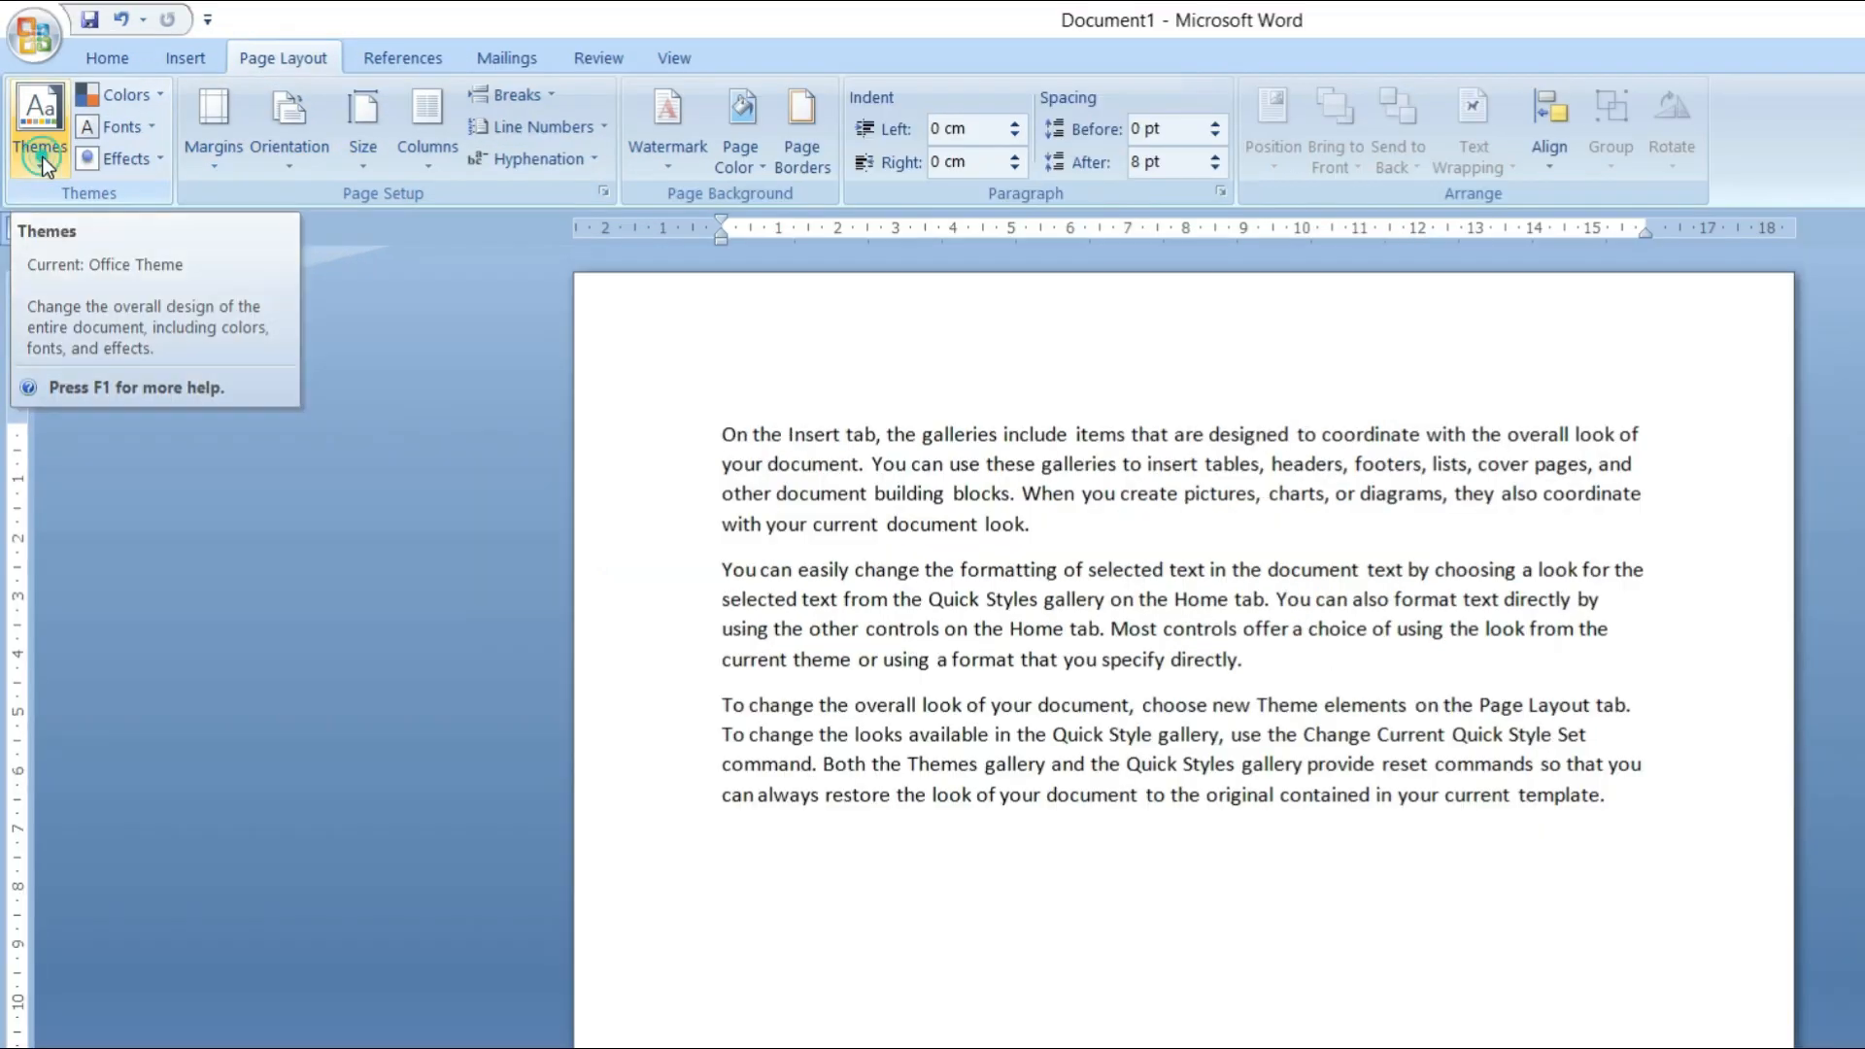
- Preview the built-in document themes on the text of Document1 without applying one
left_click(34, 126)
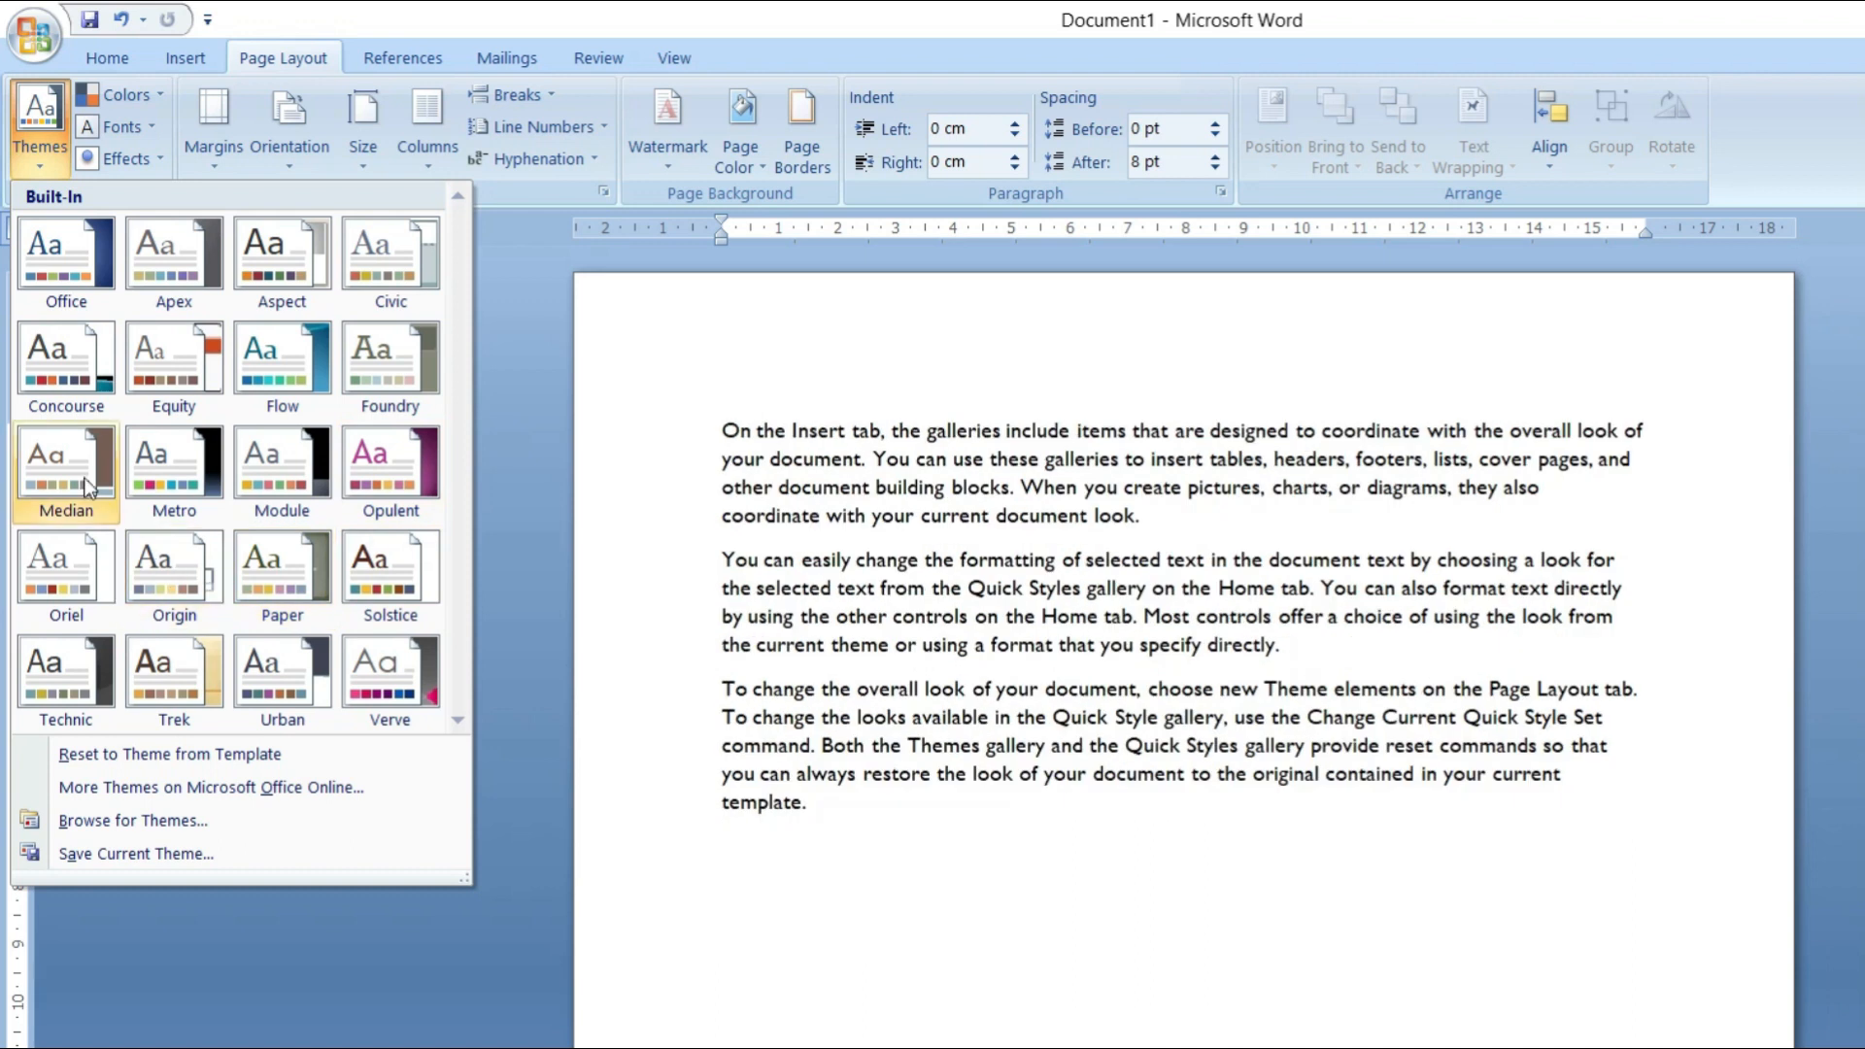
left_click(731, 398)
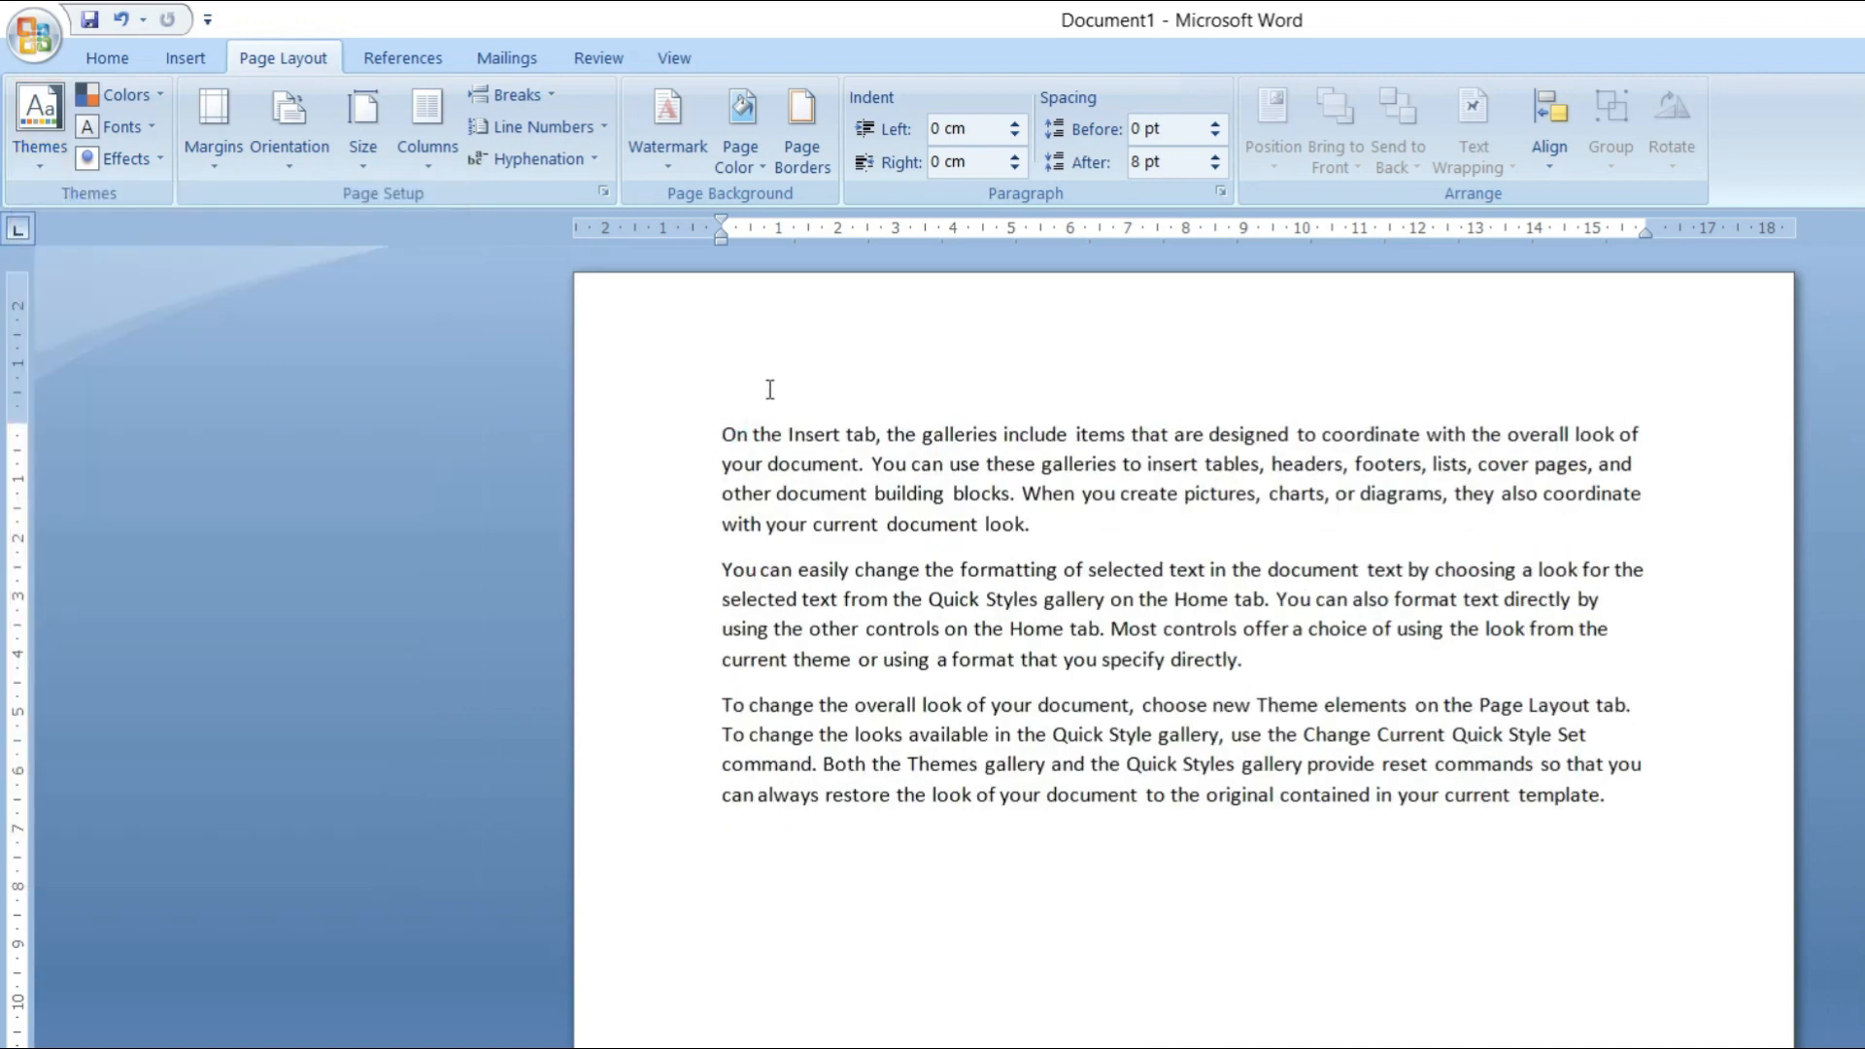
- Insert two blank lines above the first paragraph, draw a rectangle there, and give it the light blue shape style
key("Return")
key("Return")
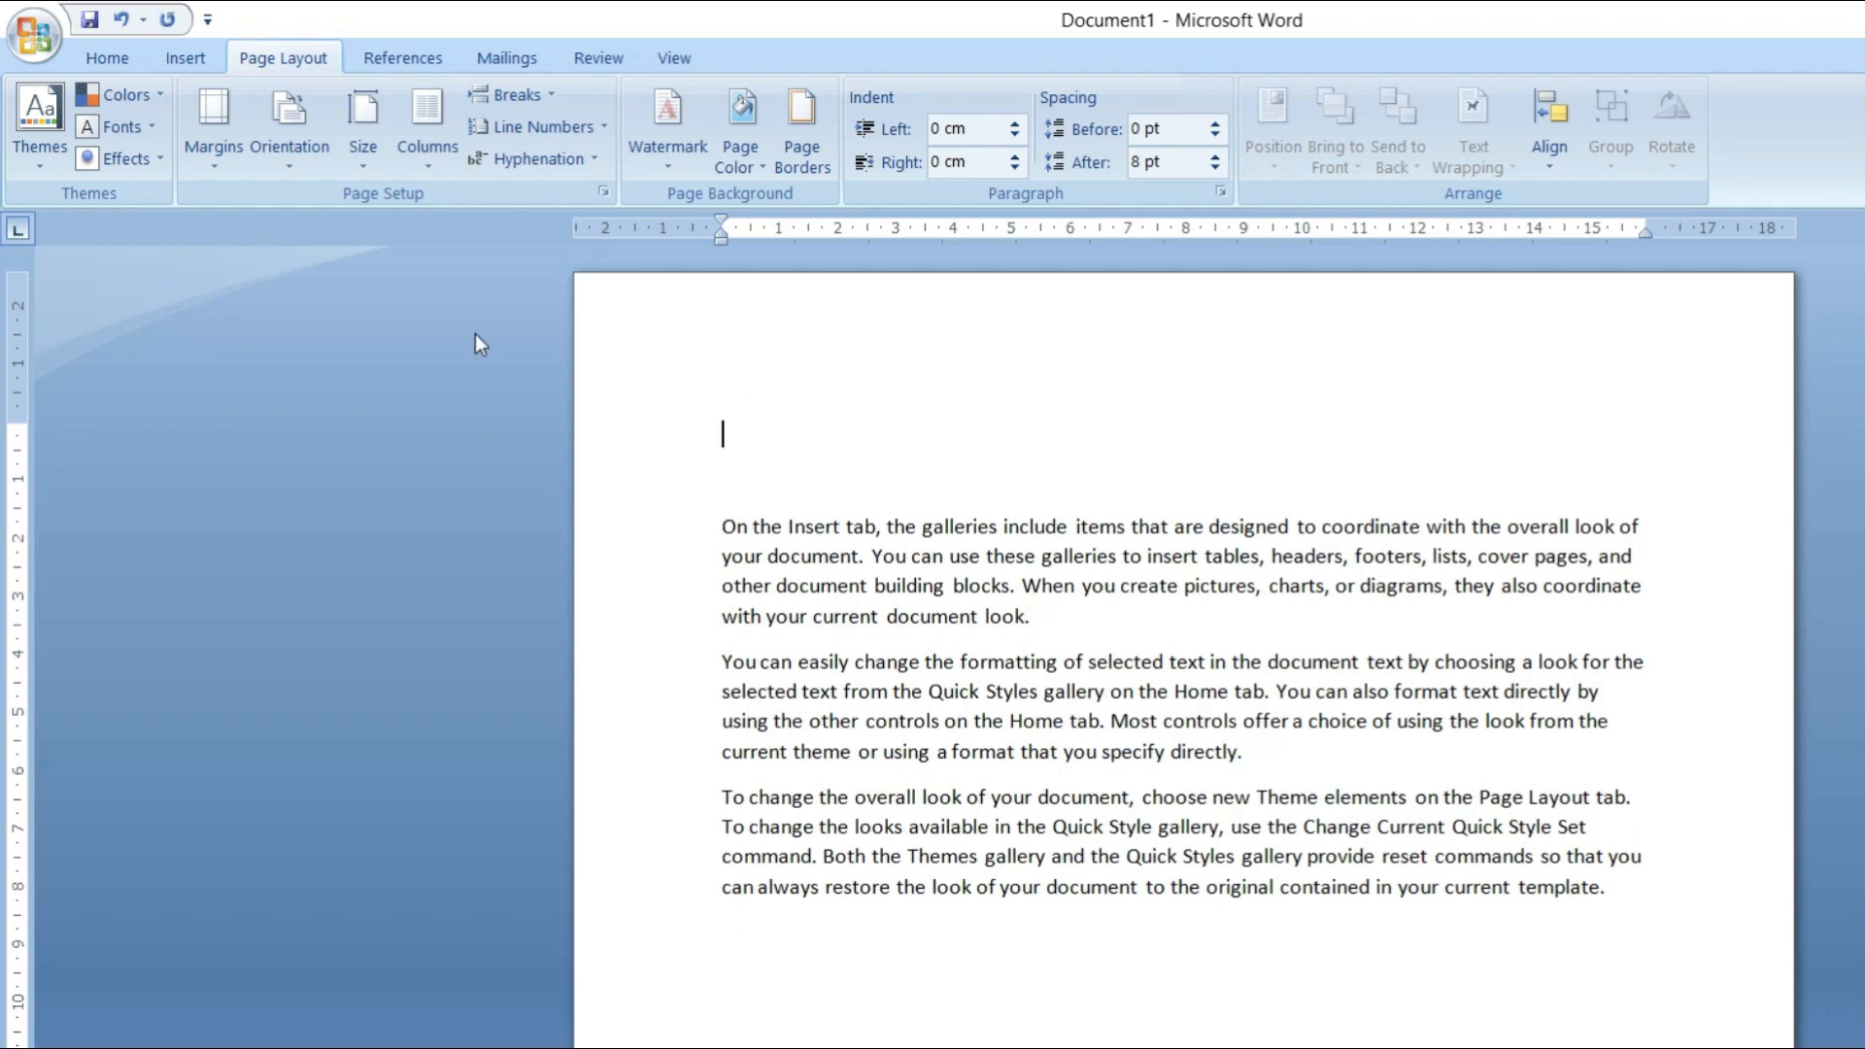
left_click(190, 54)
left_click(428, 160)
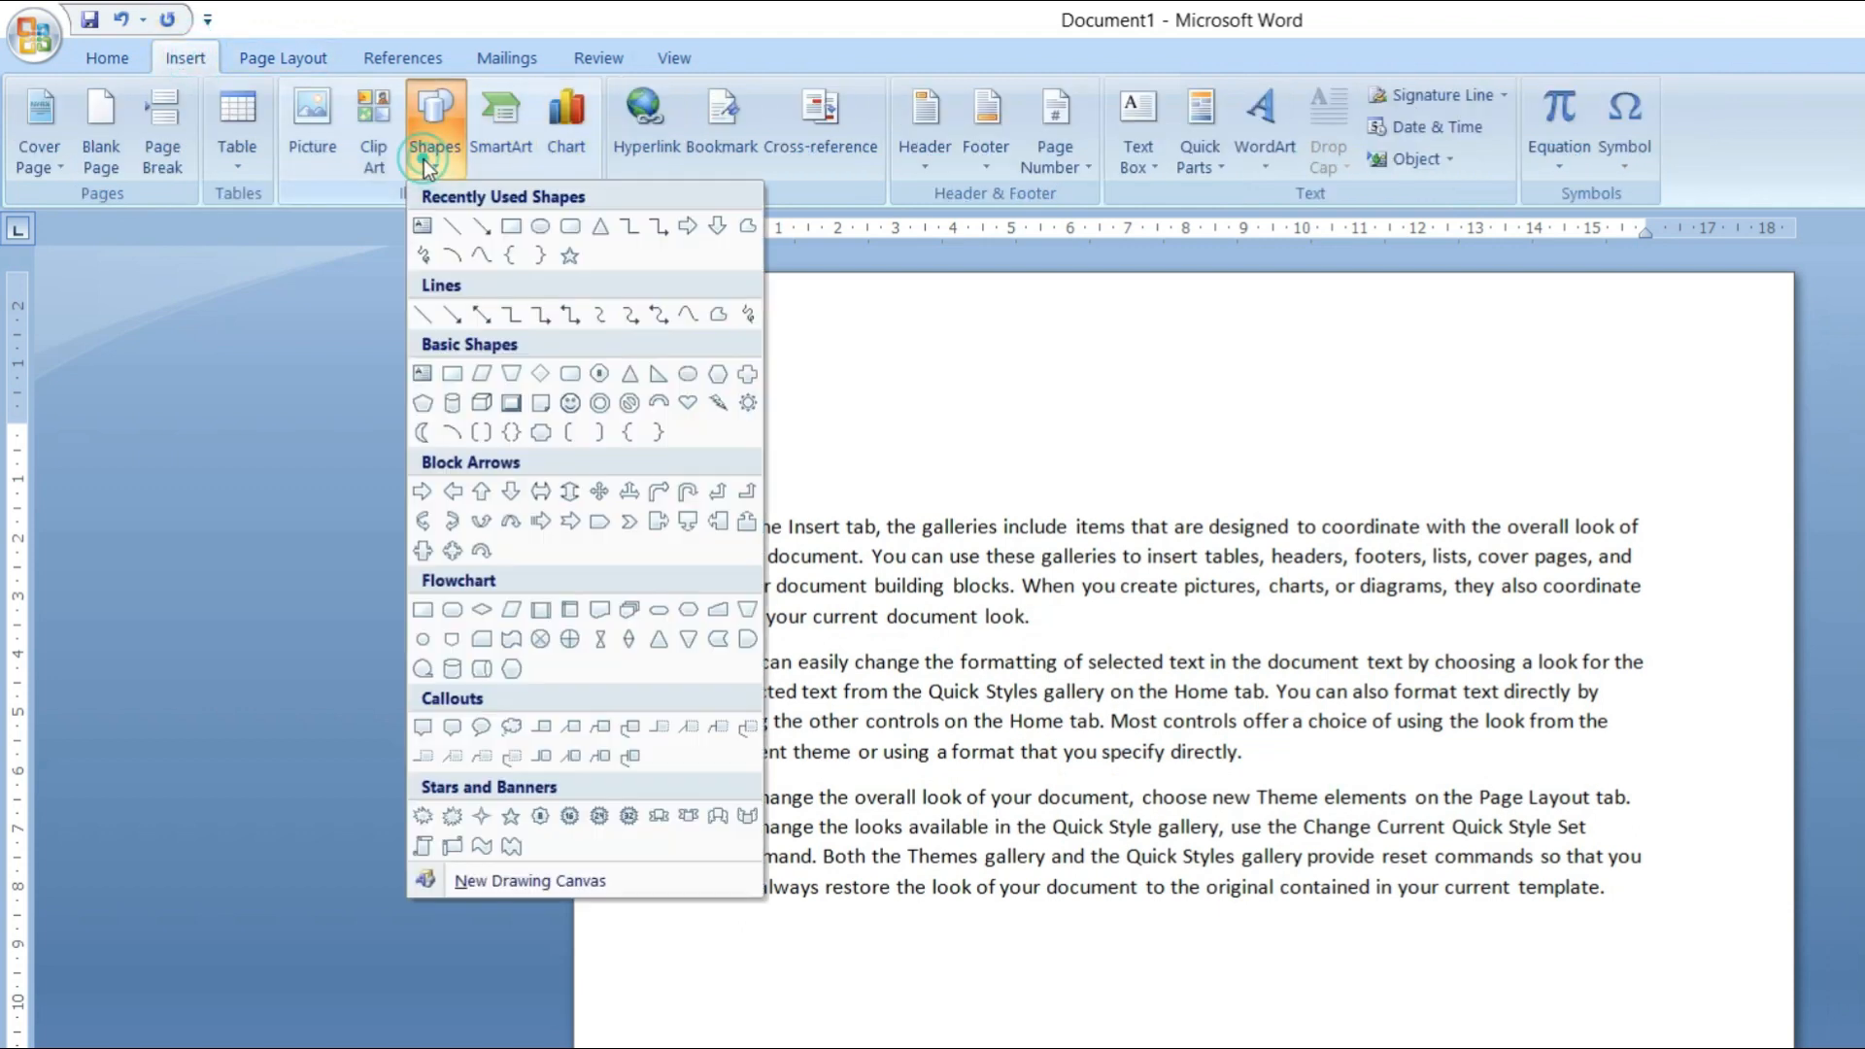
left_click(511, 226)
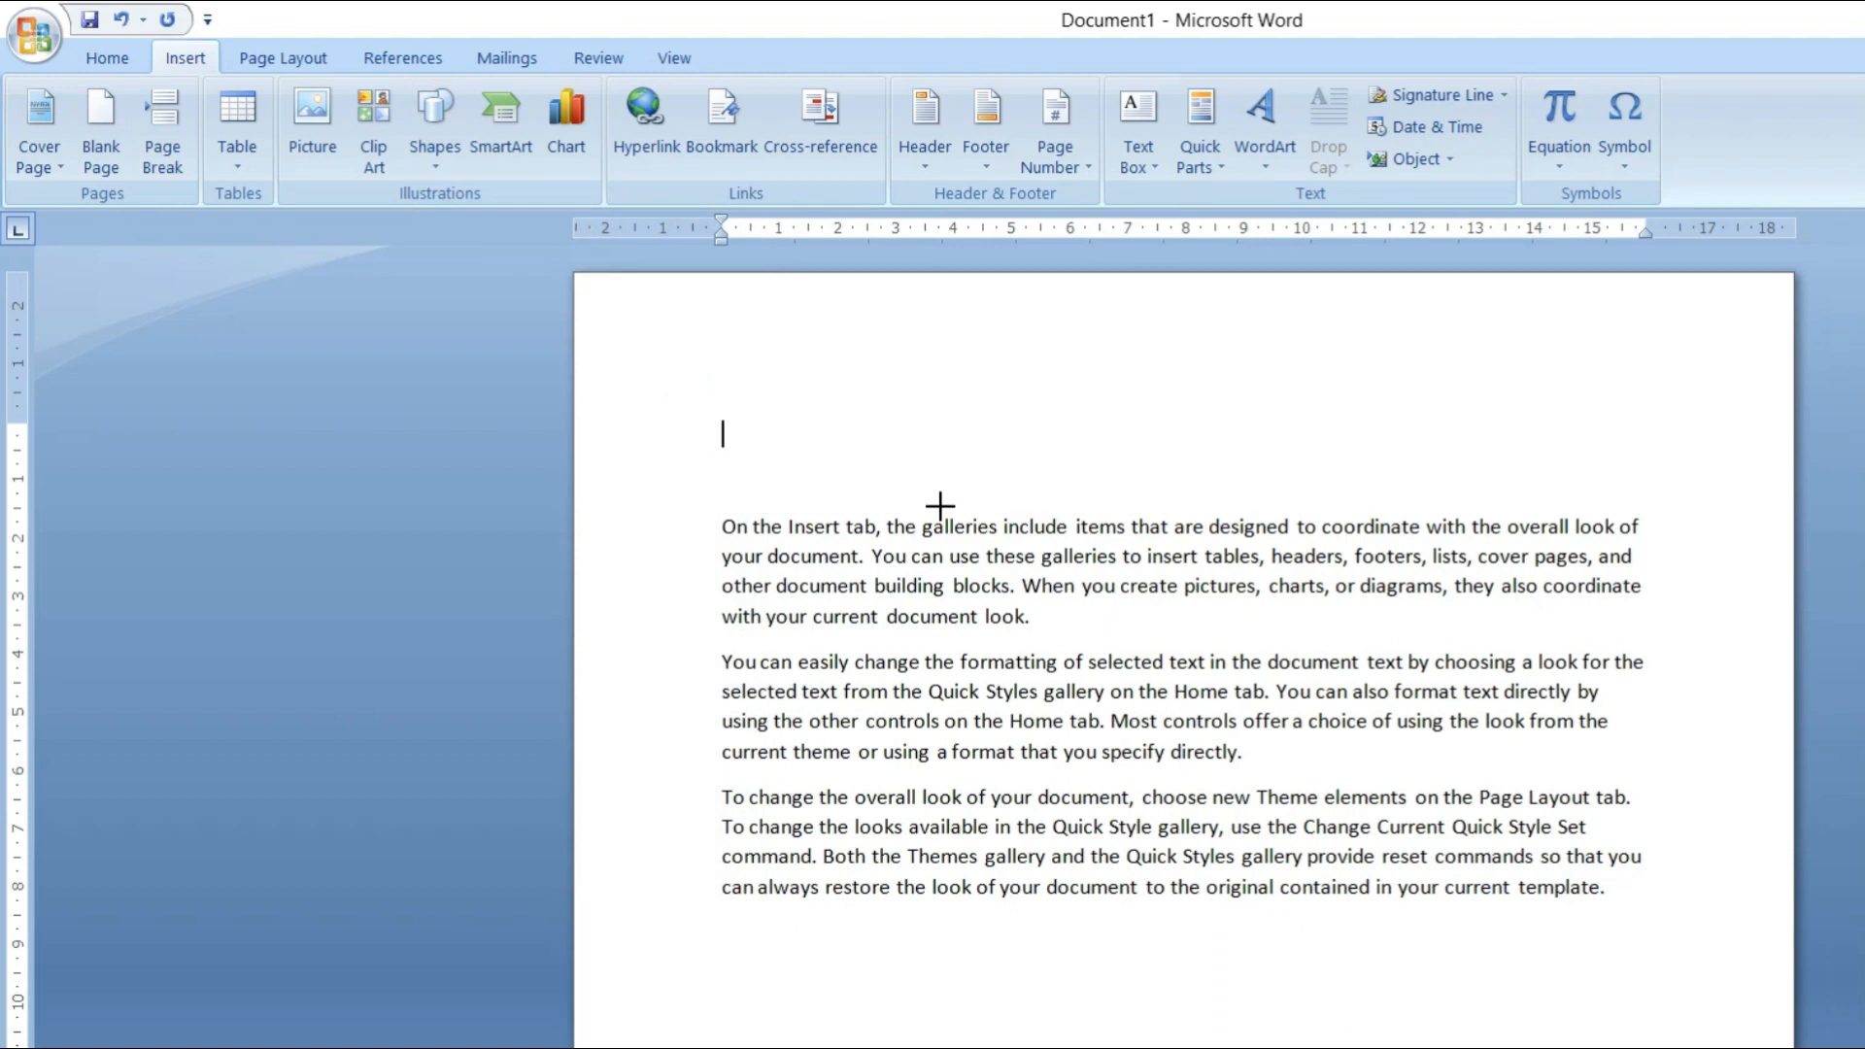
left_click_drag(972, 497, 676, 360)
left_click(815, 129)
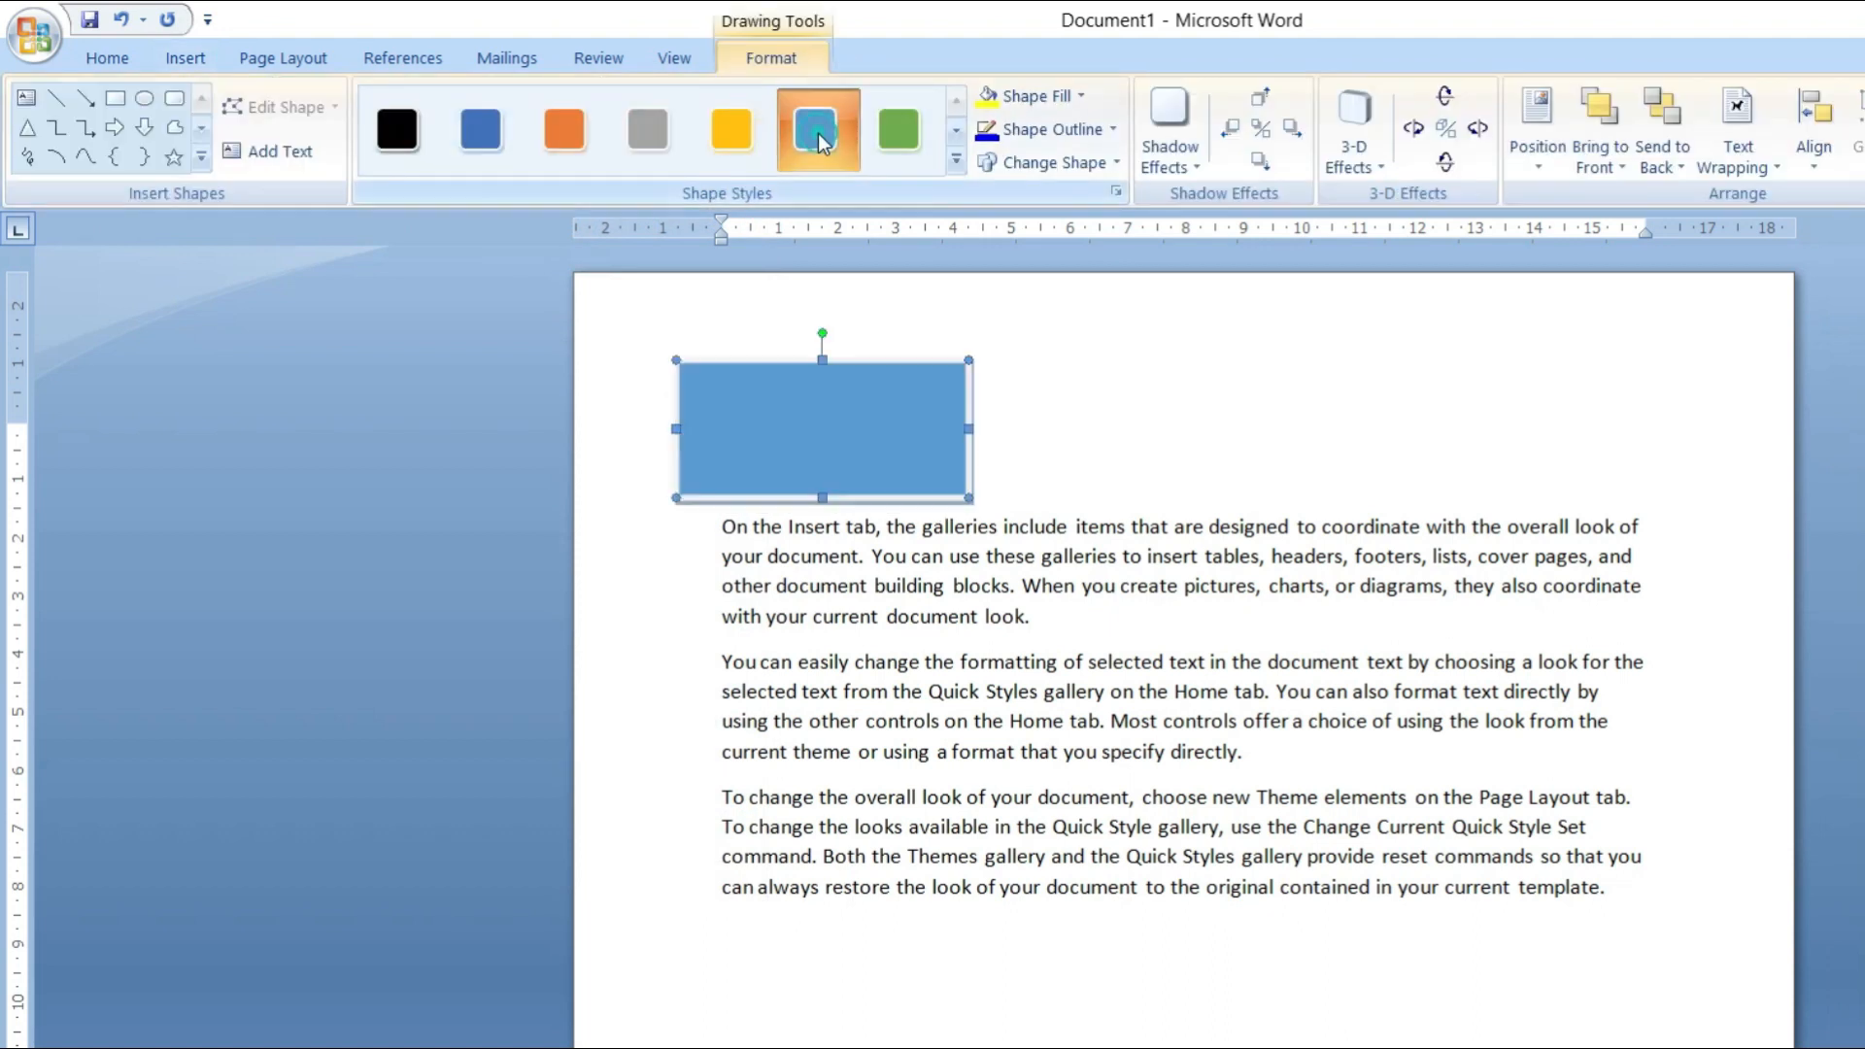
- Draw a five-point star beside the rectangle above the text and give it the yellow shape style
left_click(172, 157)
mouse_move(1153, 327)
left_mouse_down()
mouse_move(1327, 467)
mouse_move(1410, 497)
left_mouse_up()
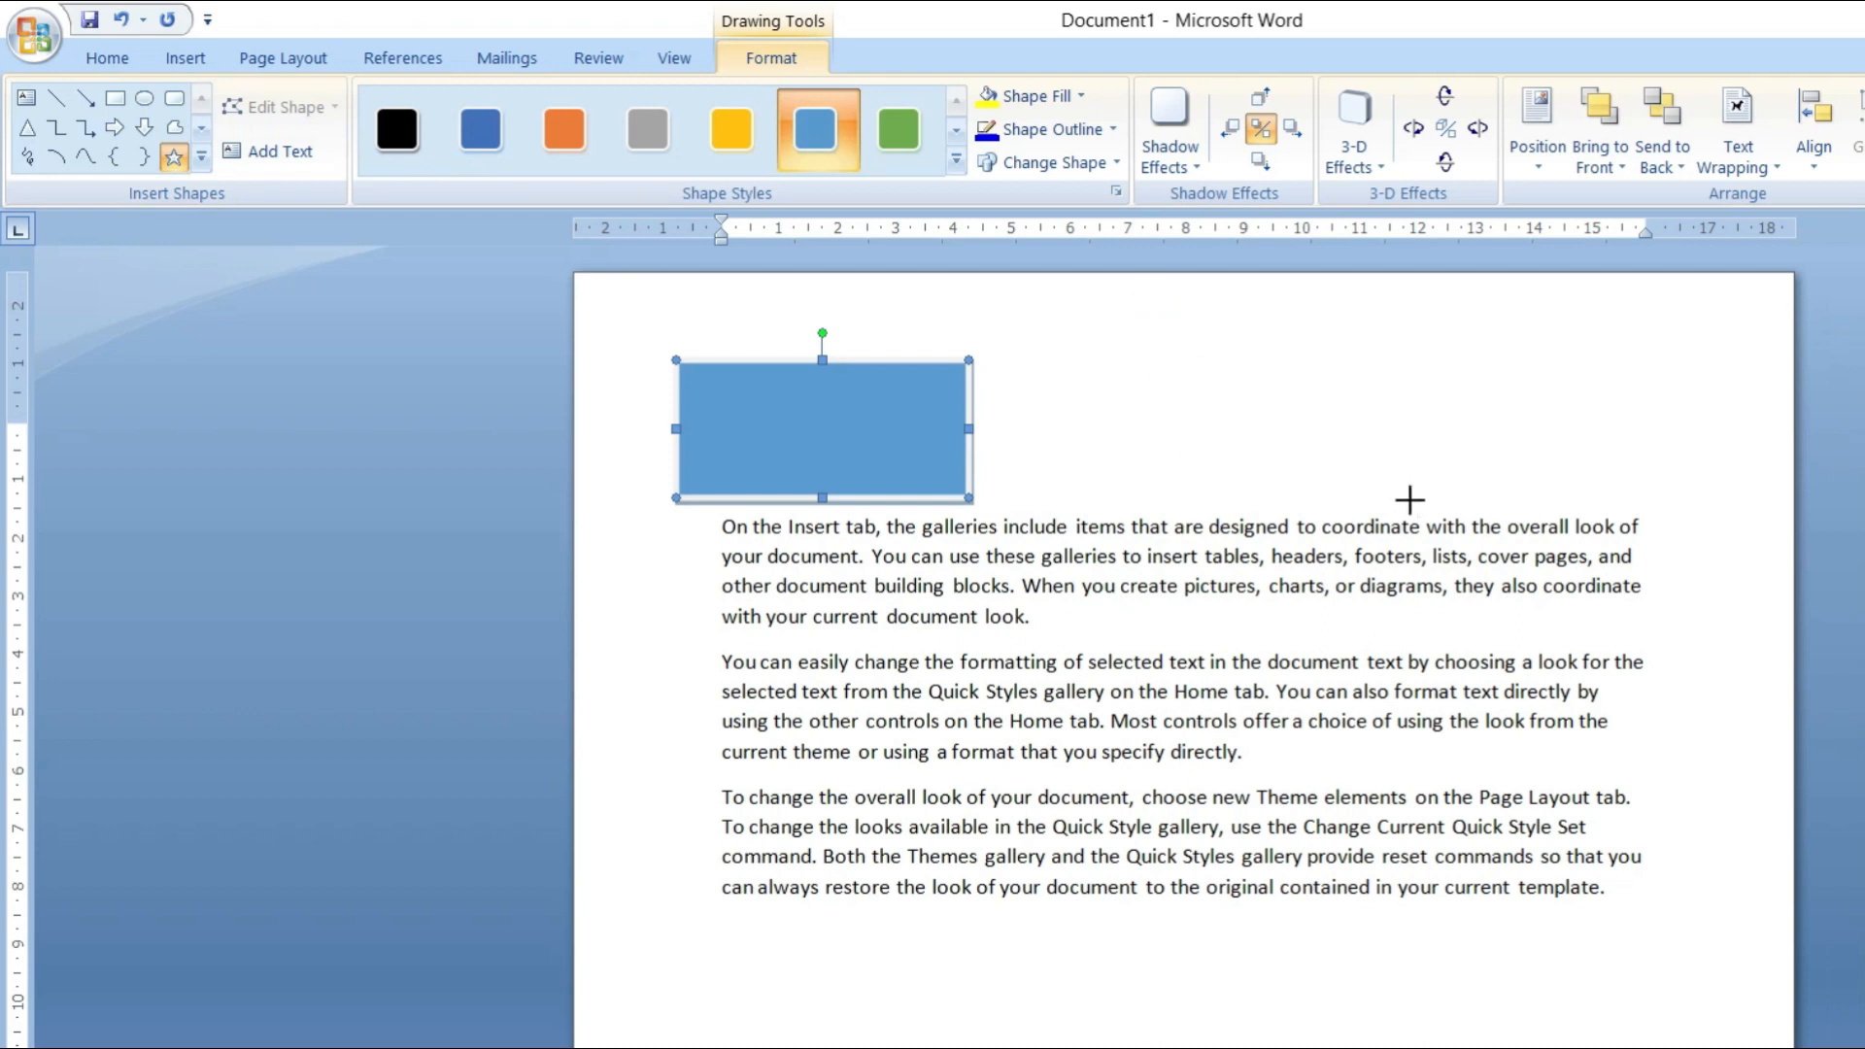
left_click(731, 129)
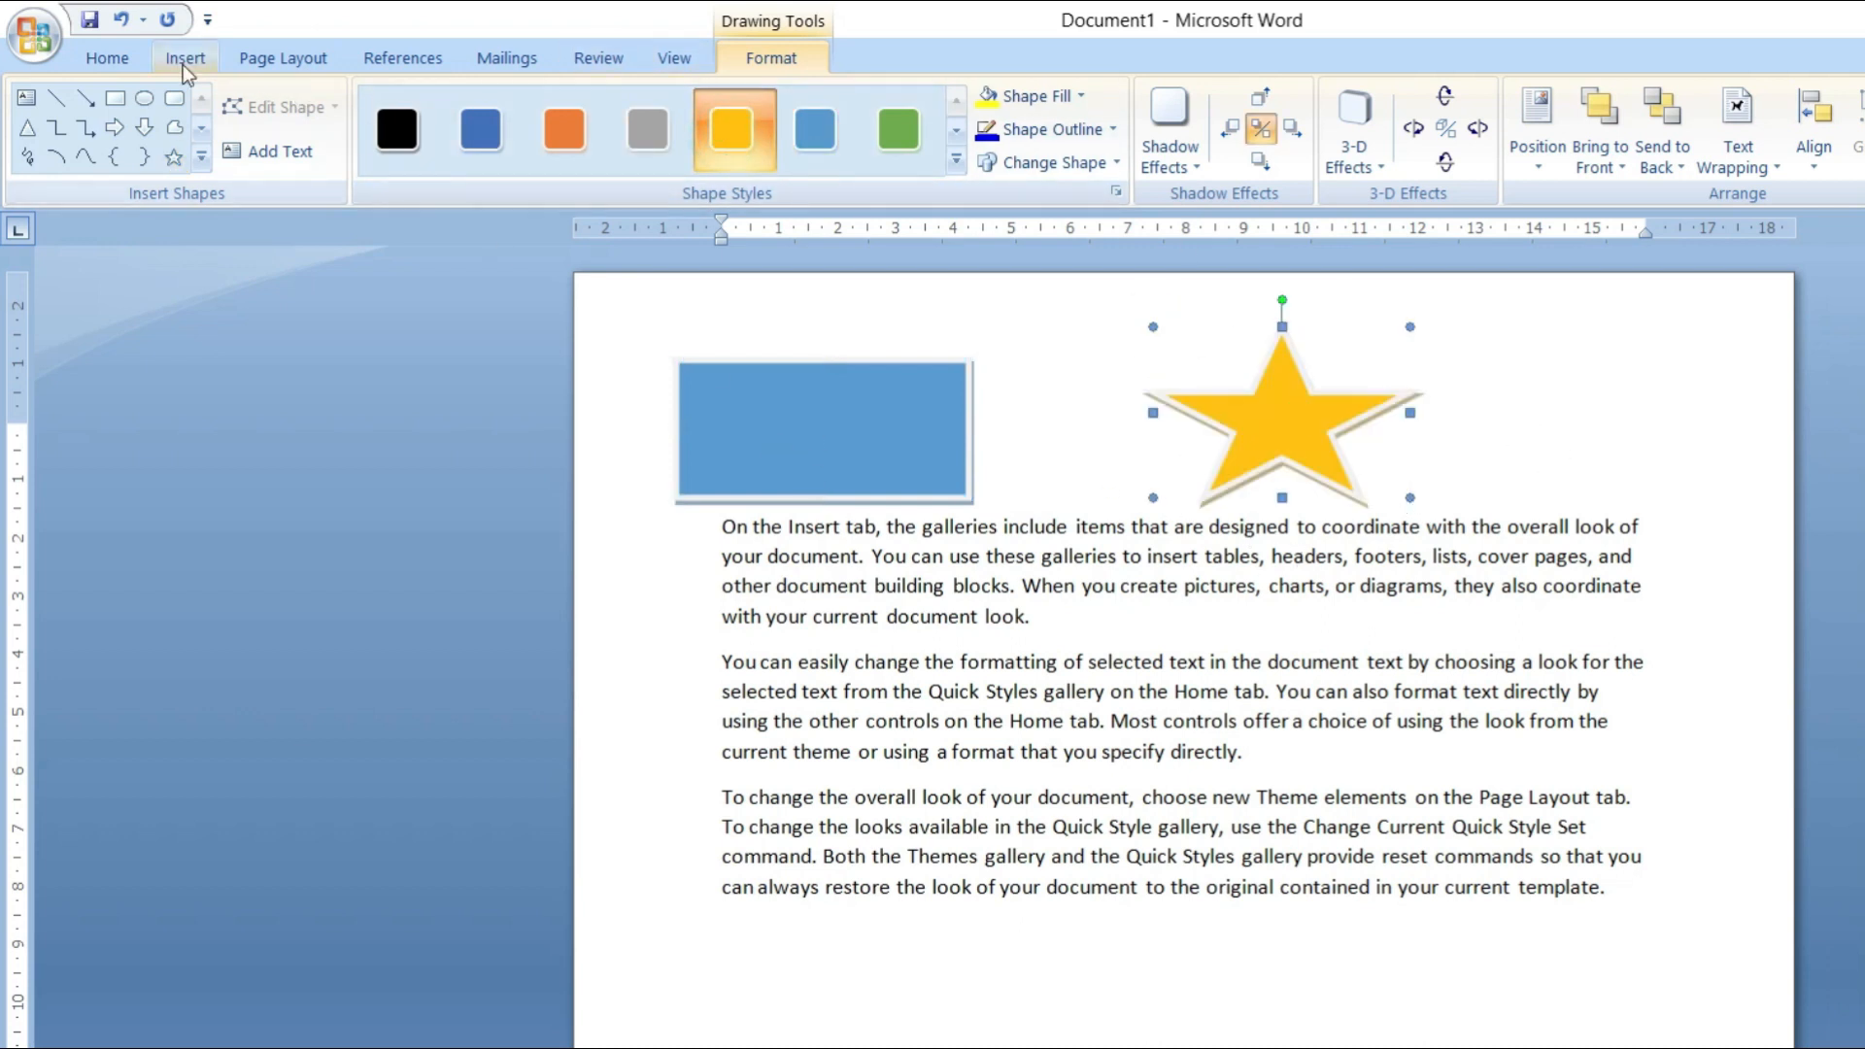
- Apply the Flow theme to the document and change its theme colors to Module
left_click(294, 62)
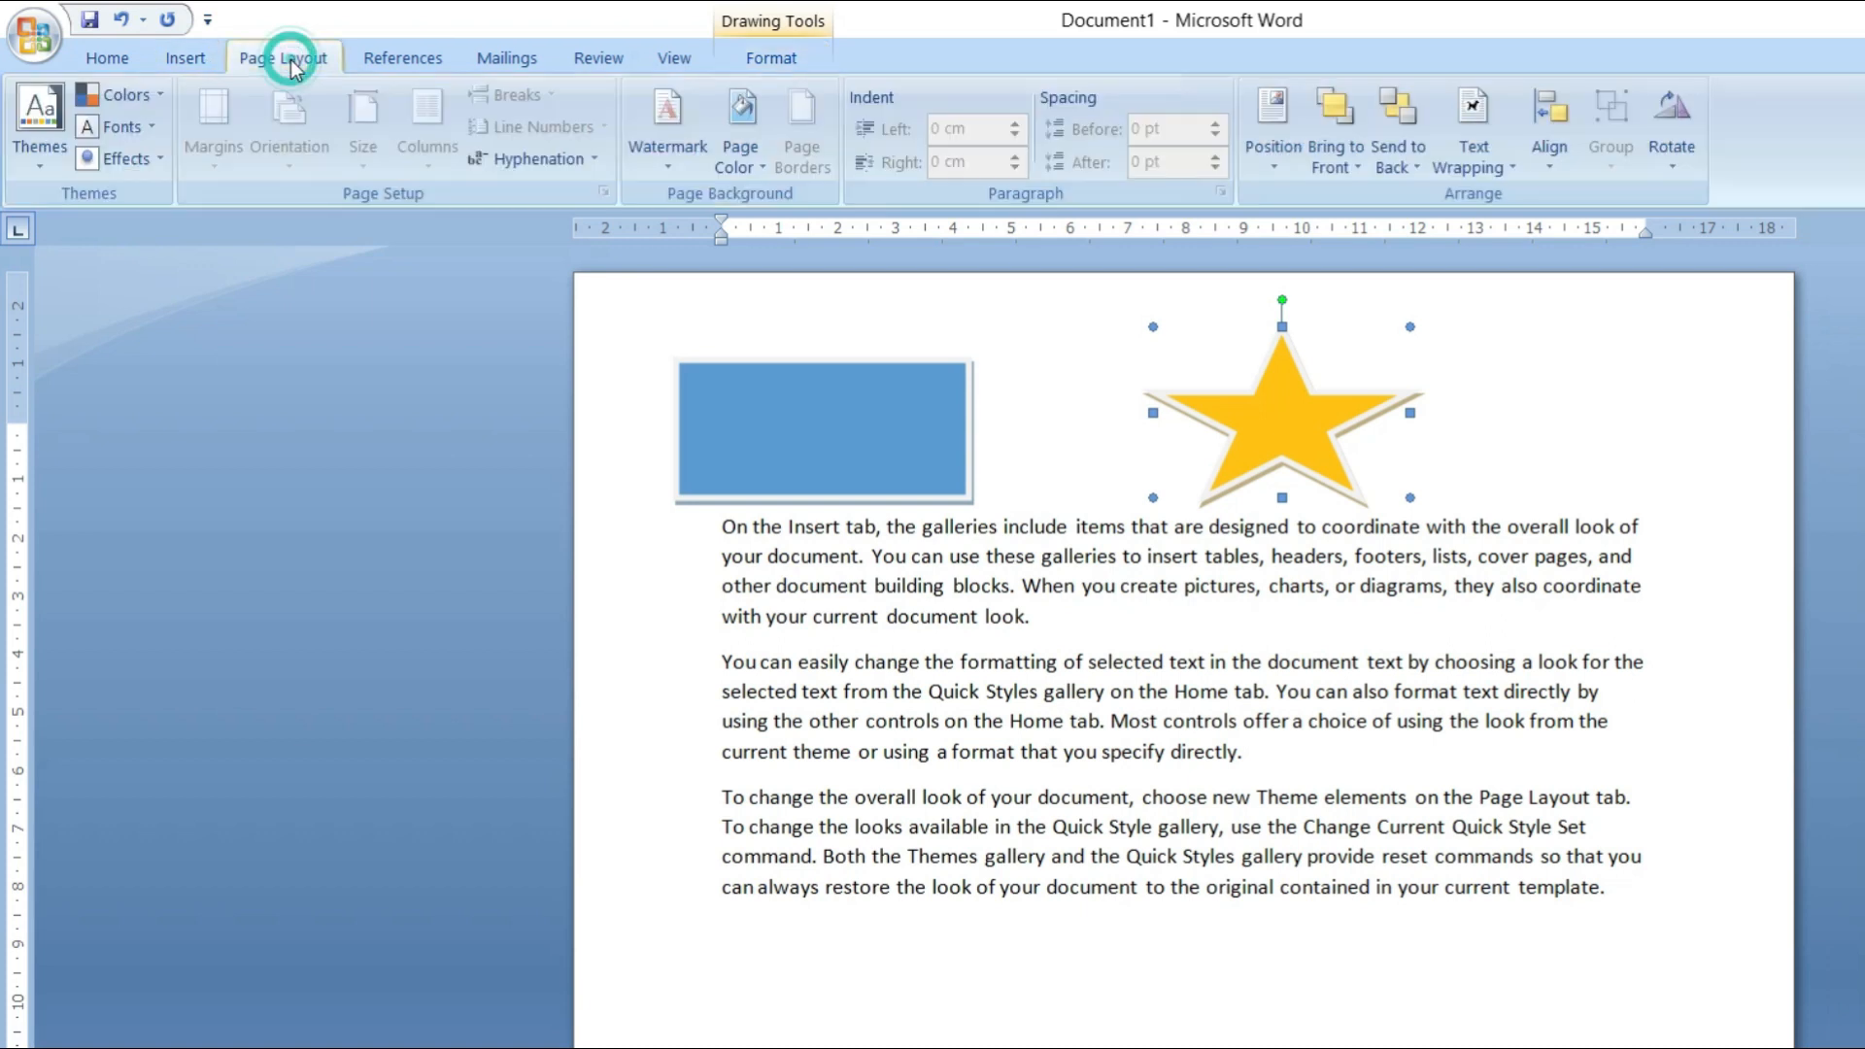
left_click(41, 169)
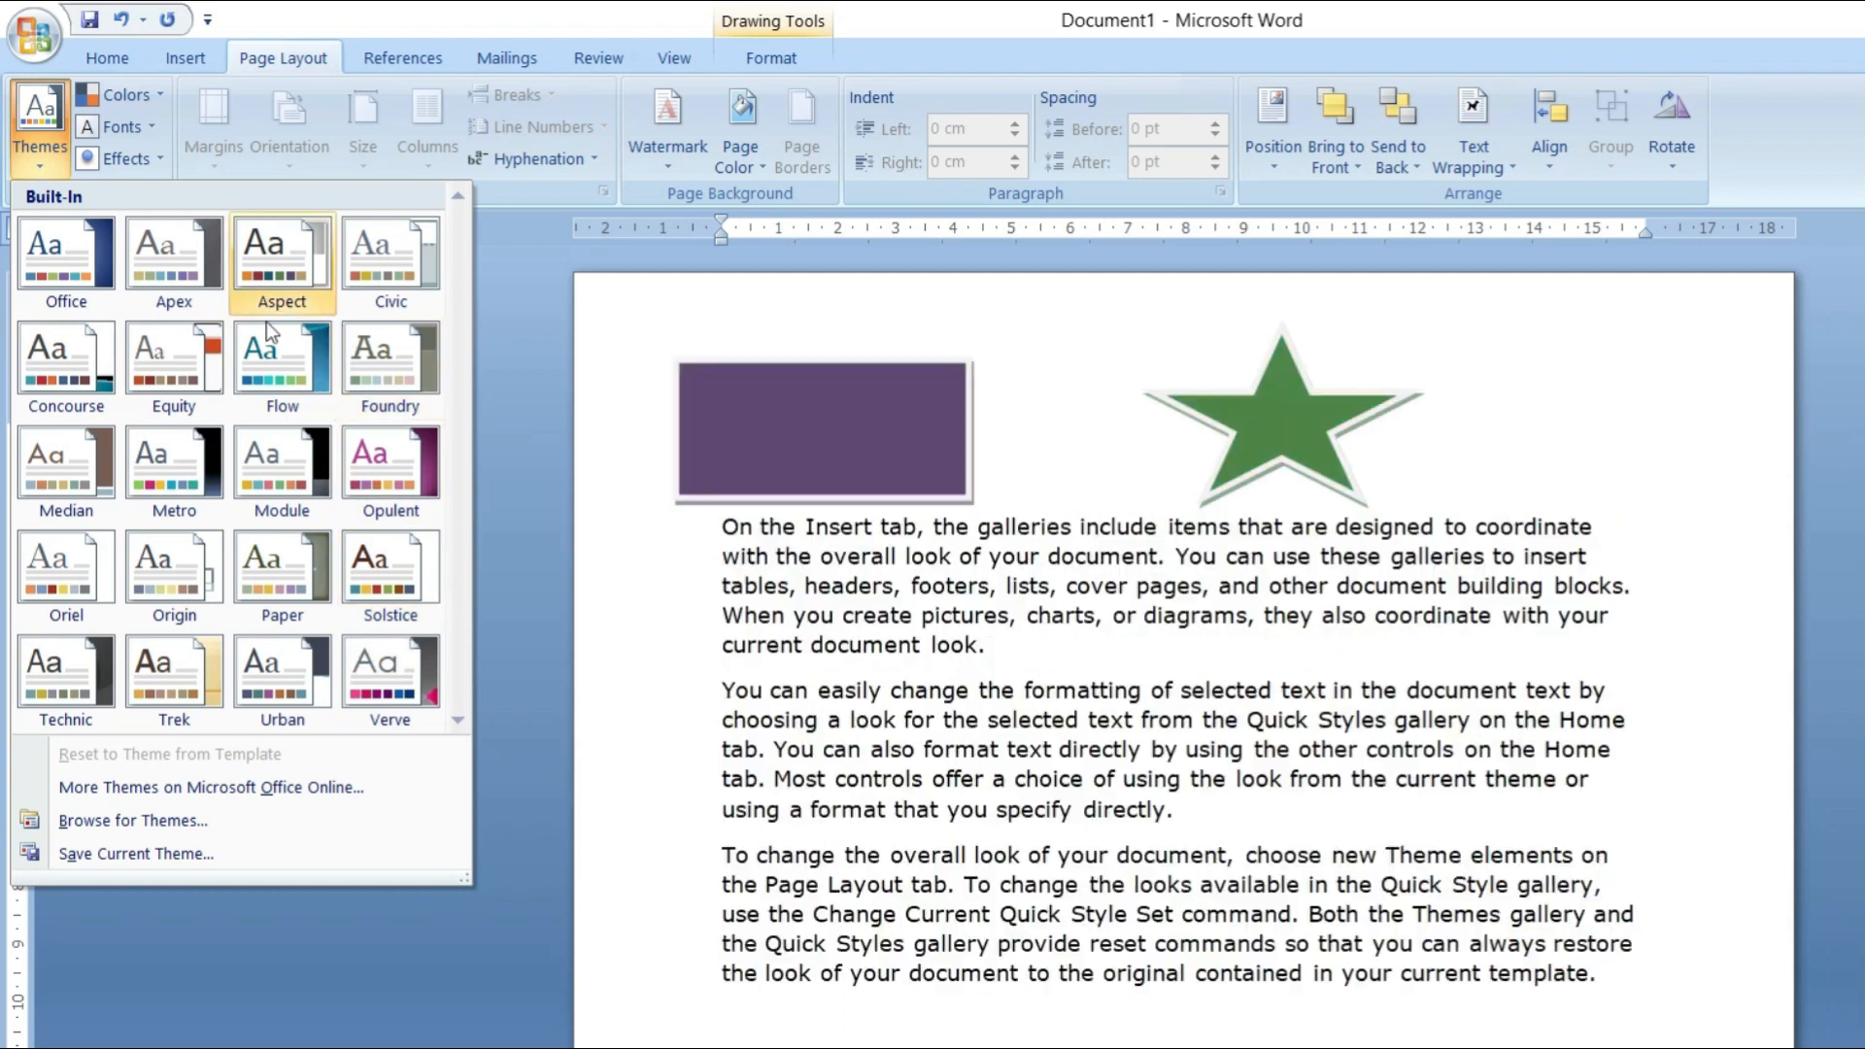
left_click(302, 379)
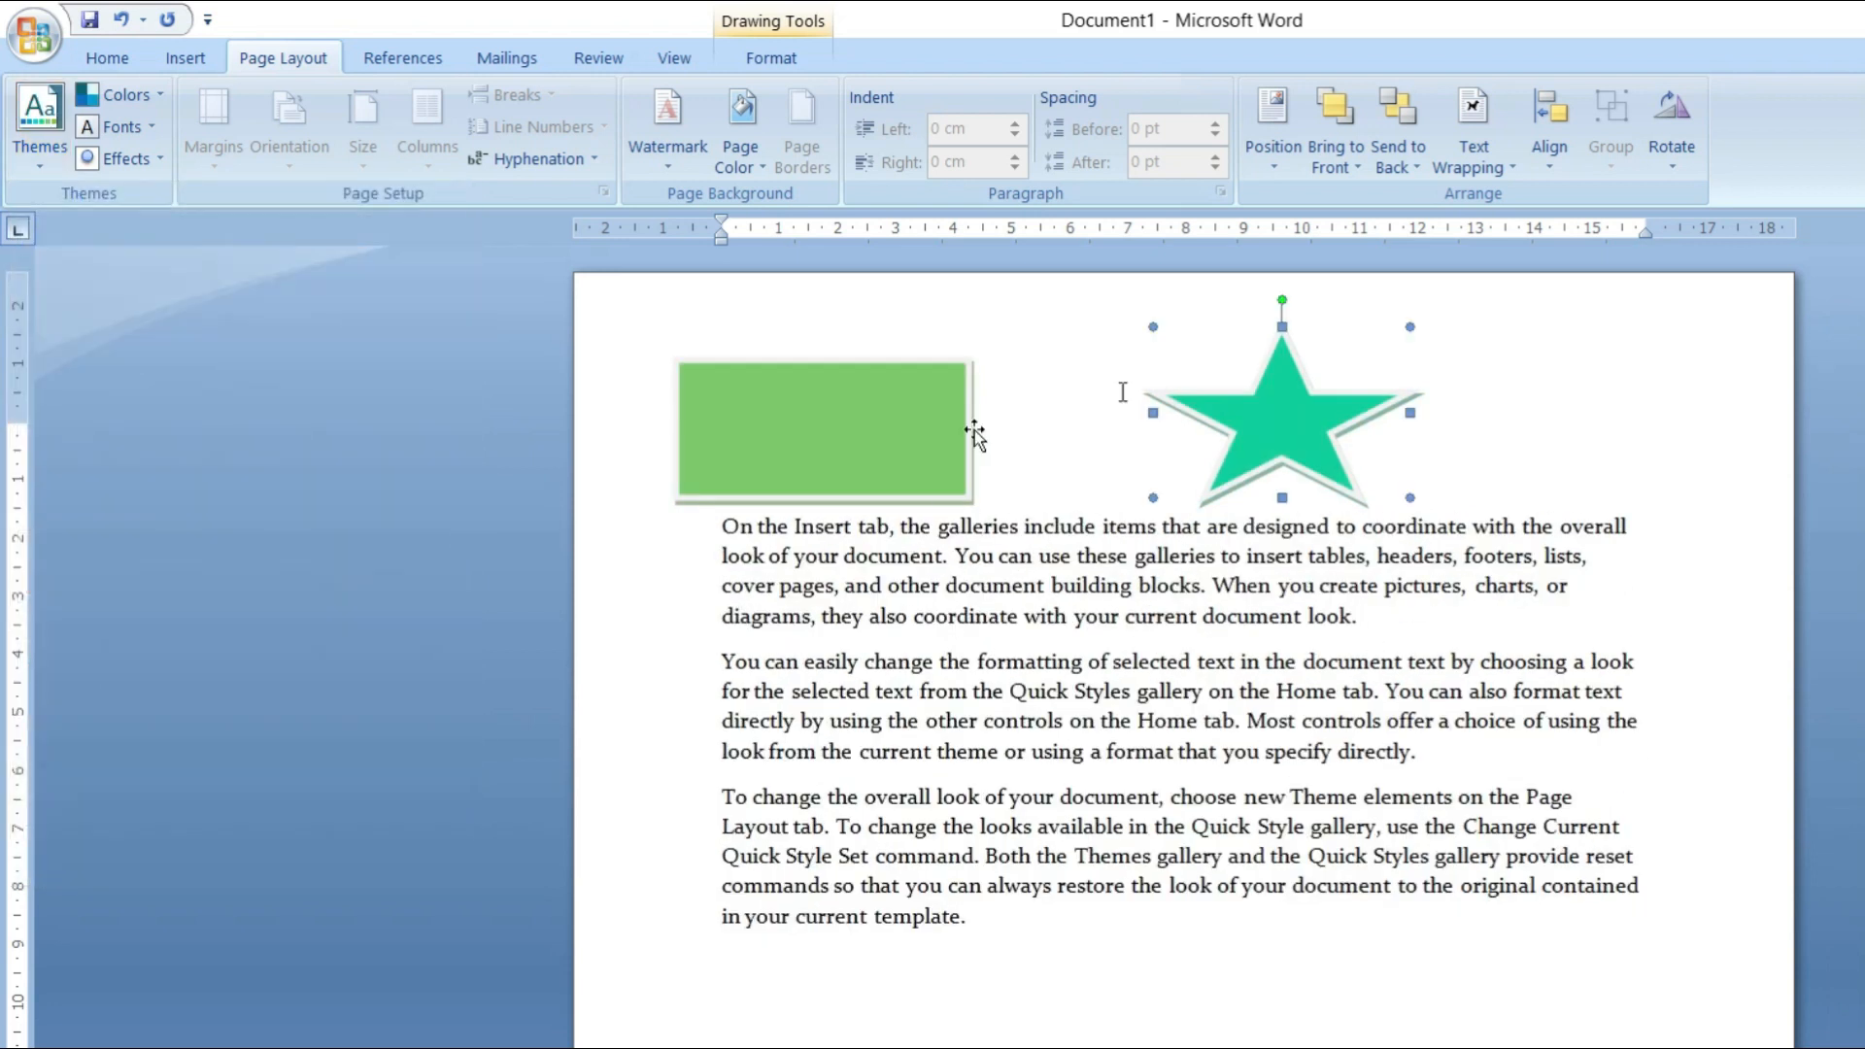
left_click(1191, 853)
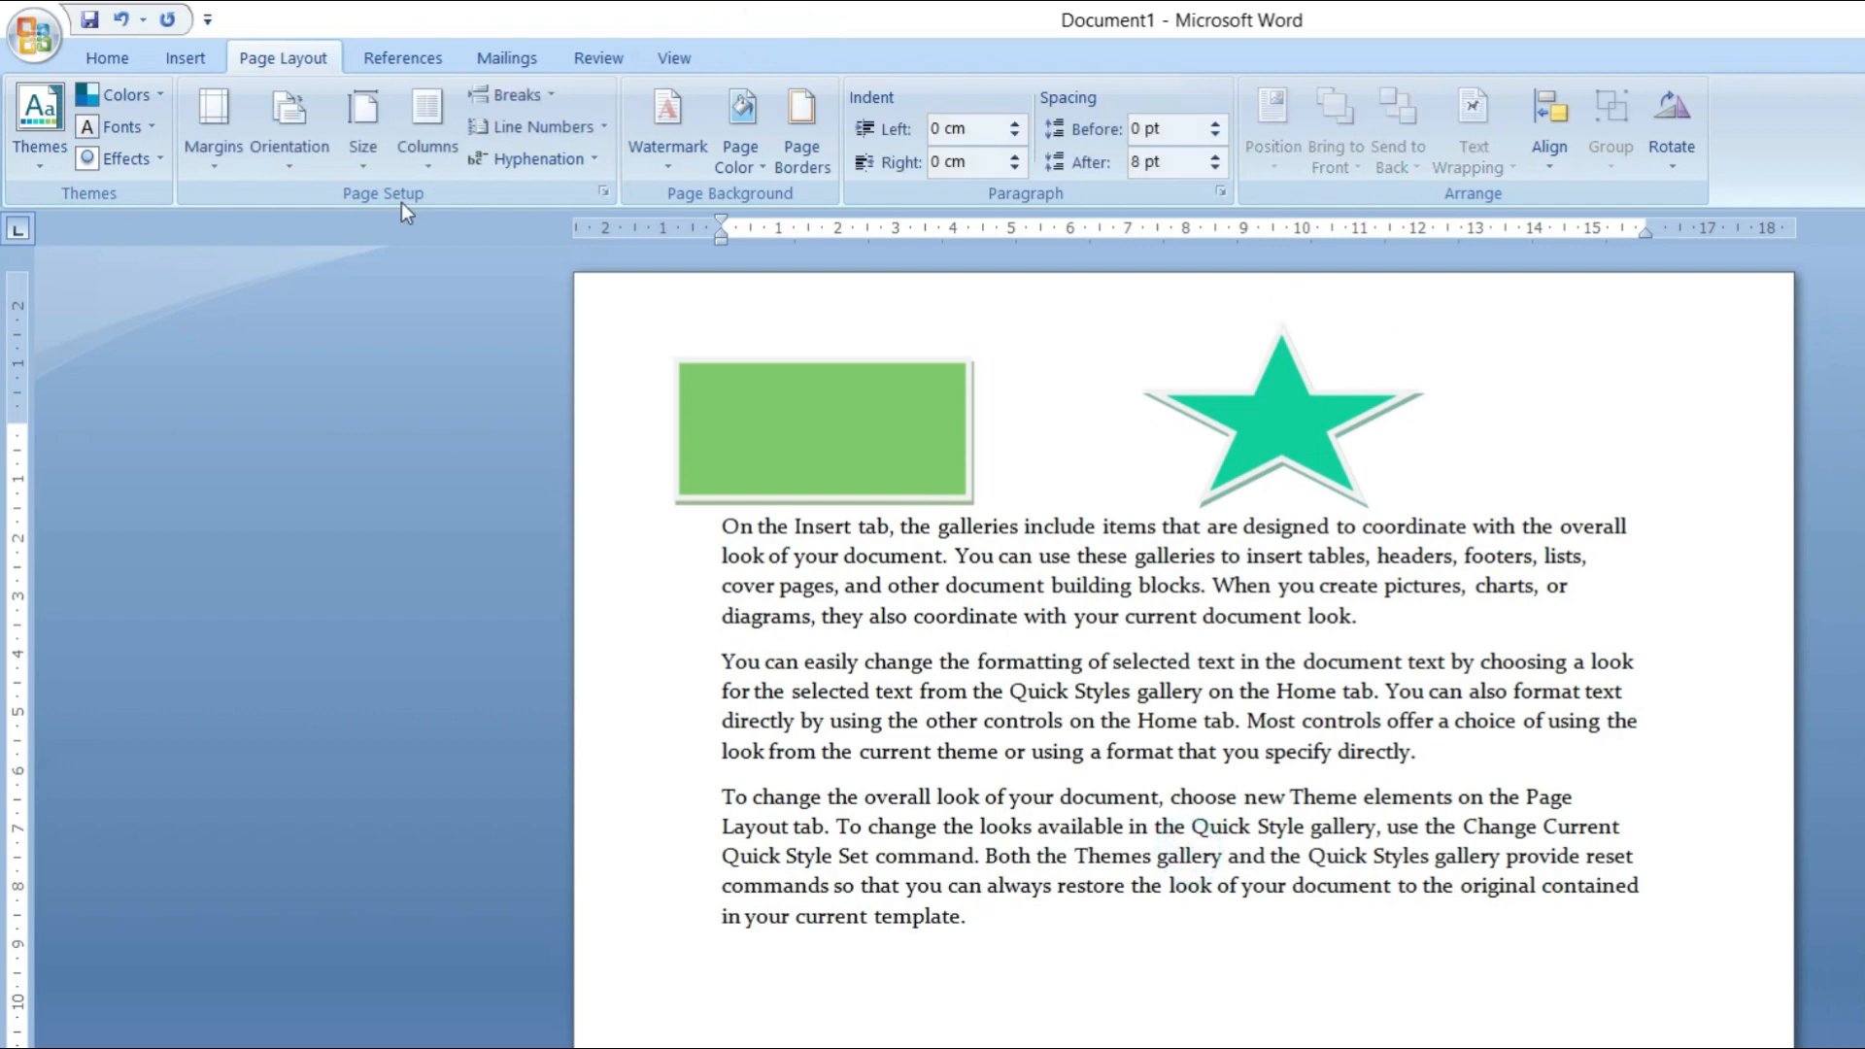
left_click(142, 101)
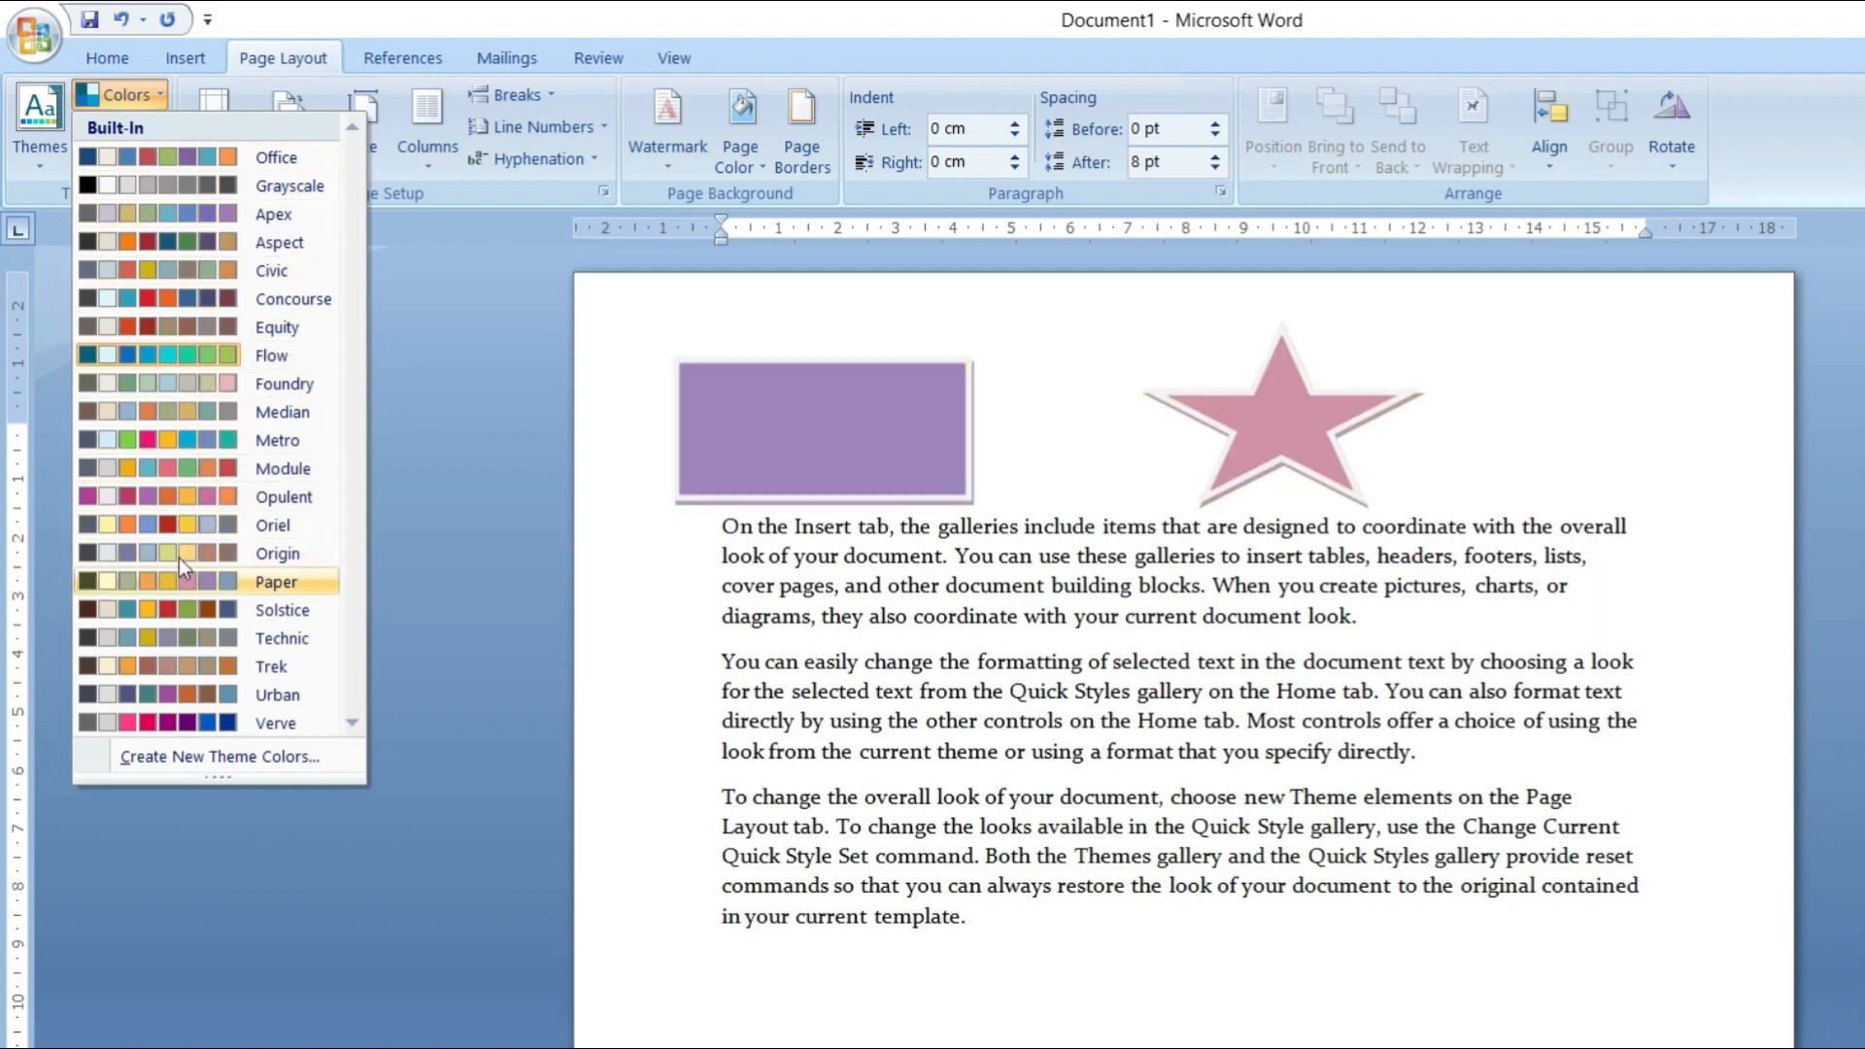
left_click(166, 470)
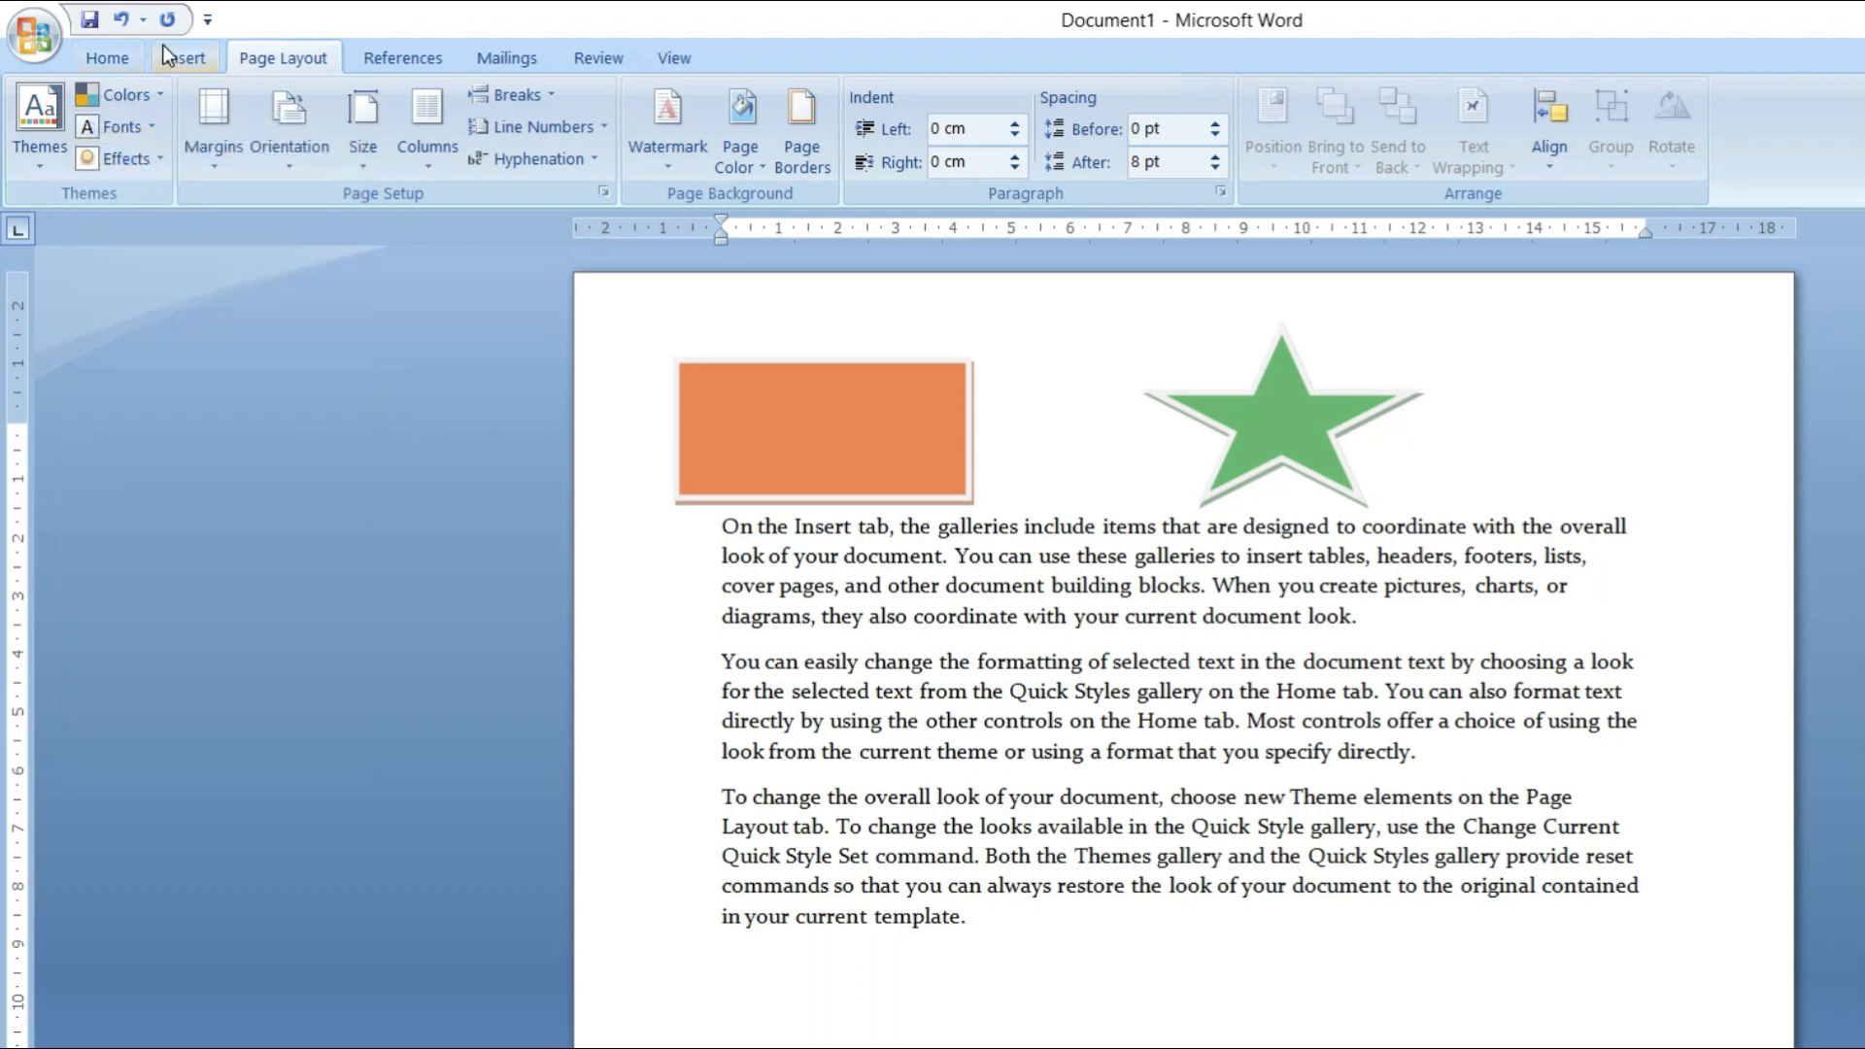
- Preview the built-in theme fonts on the text and view the heading and body theme fonts in the font list
left_click(138, 128)
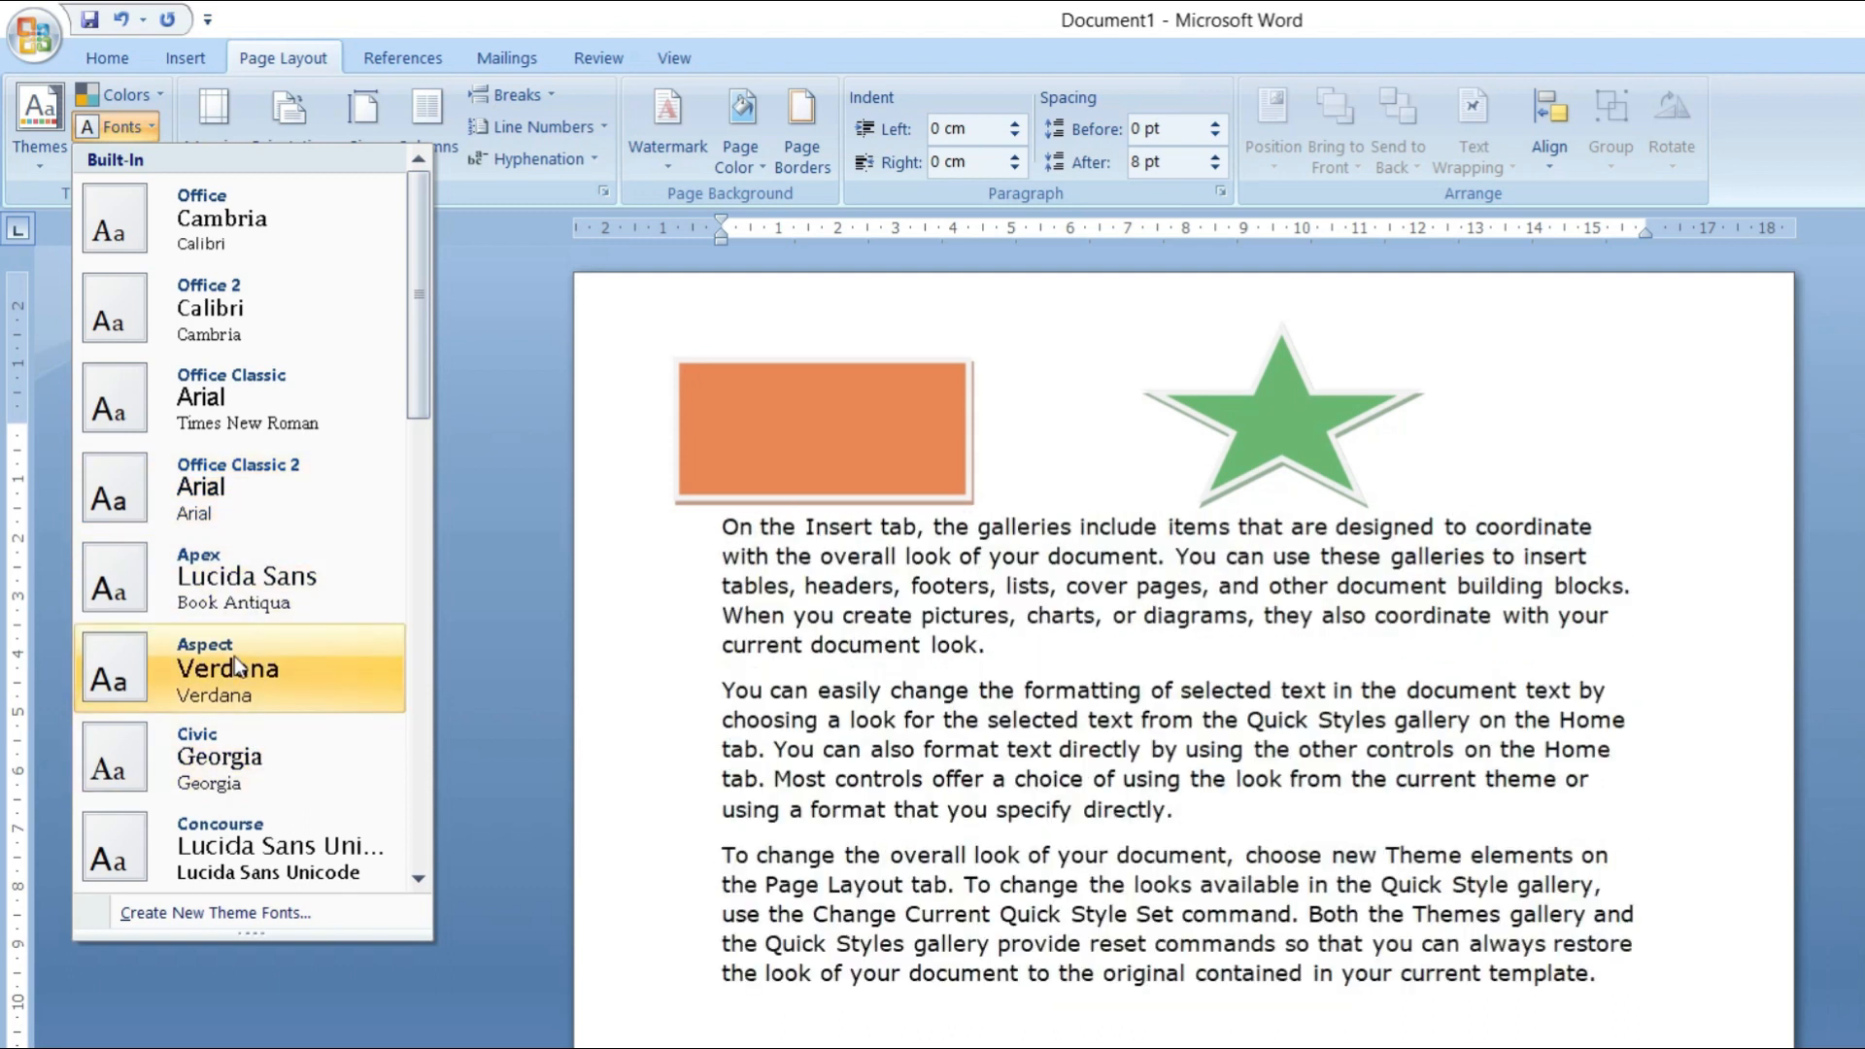
left_click(109, 56)
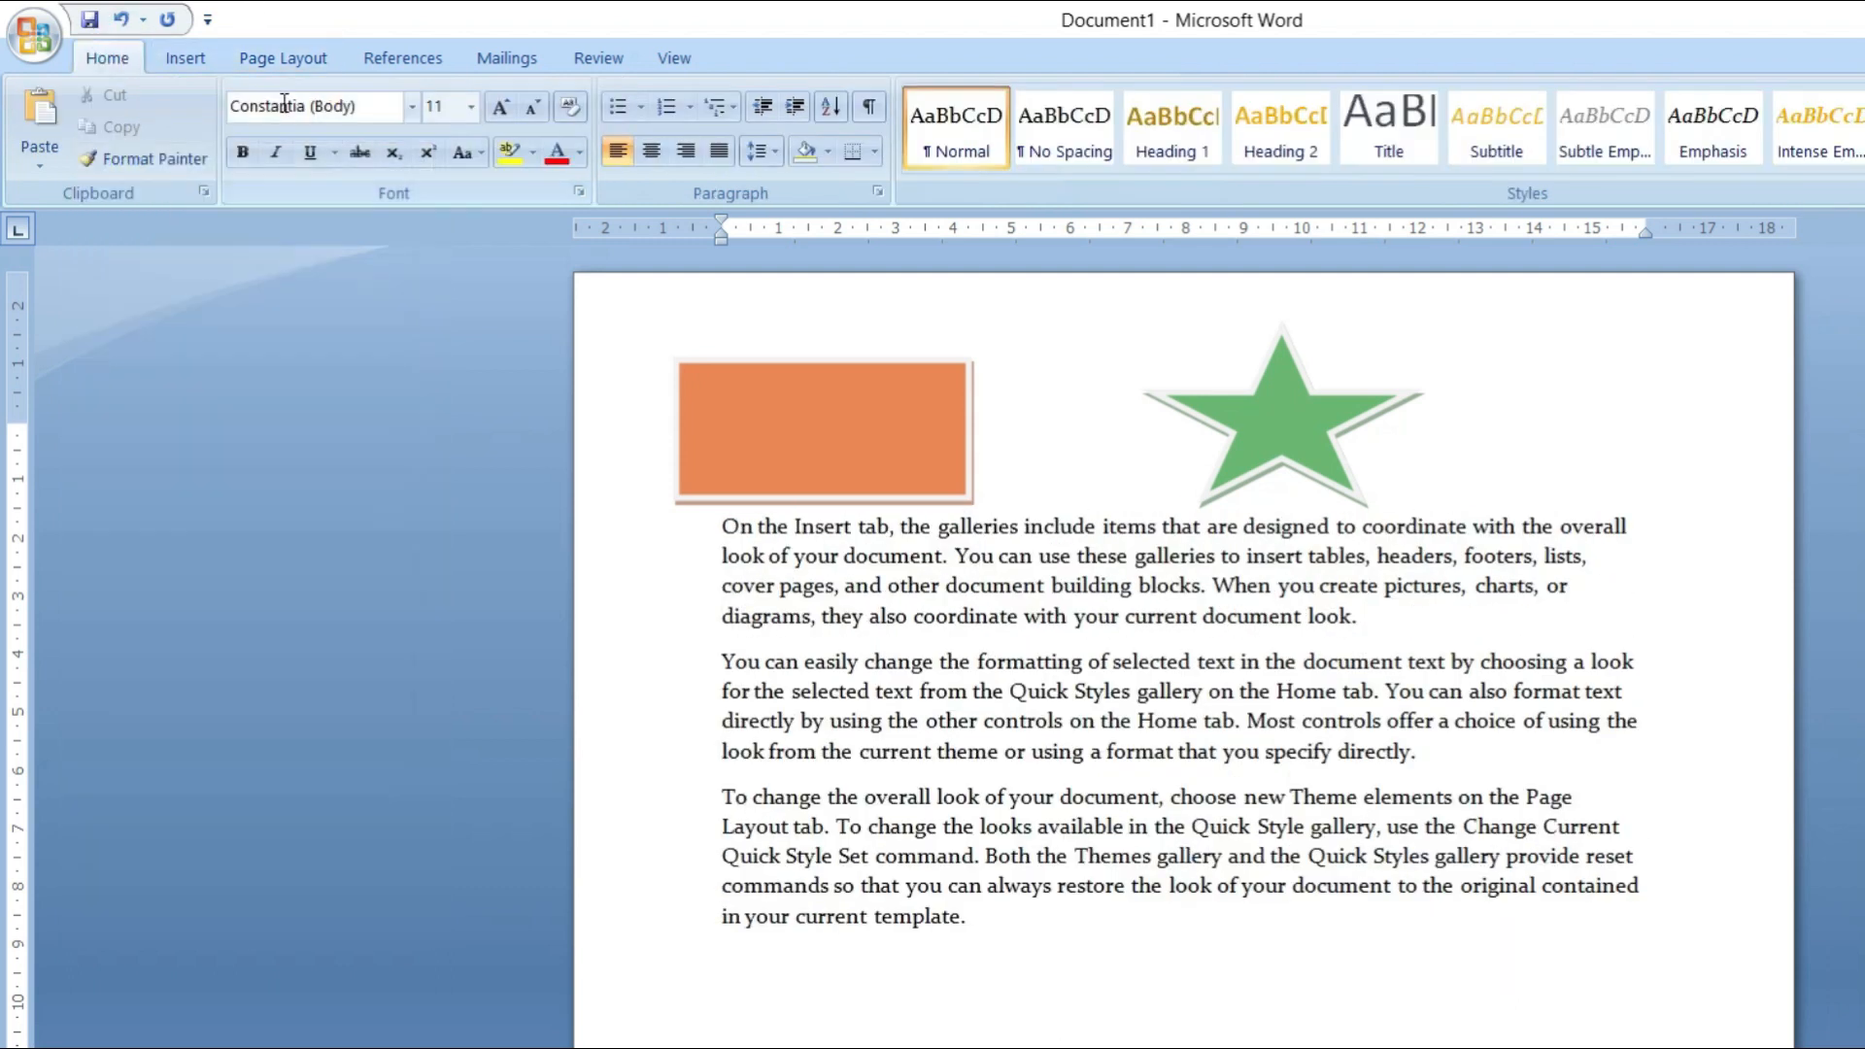
left_click(411, 107)
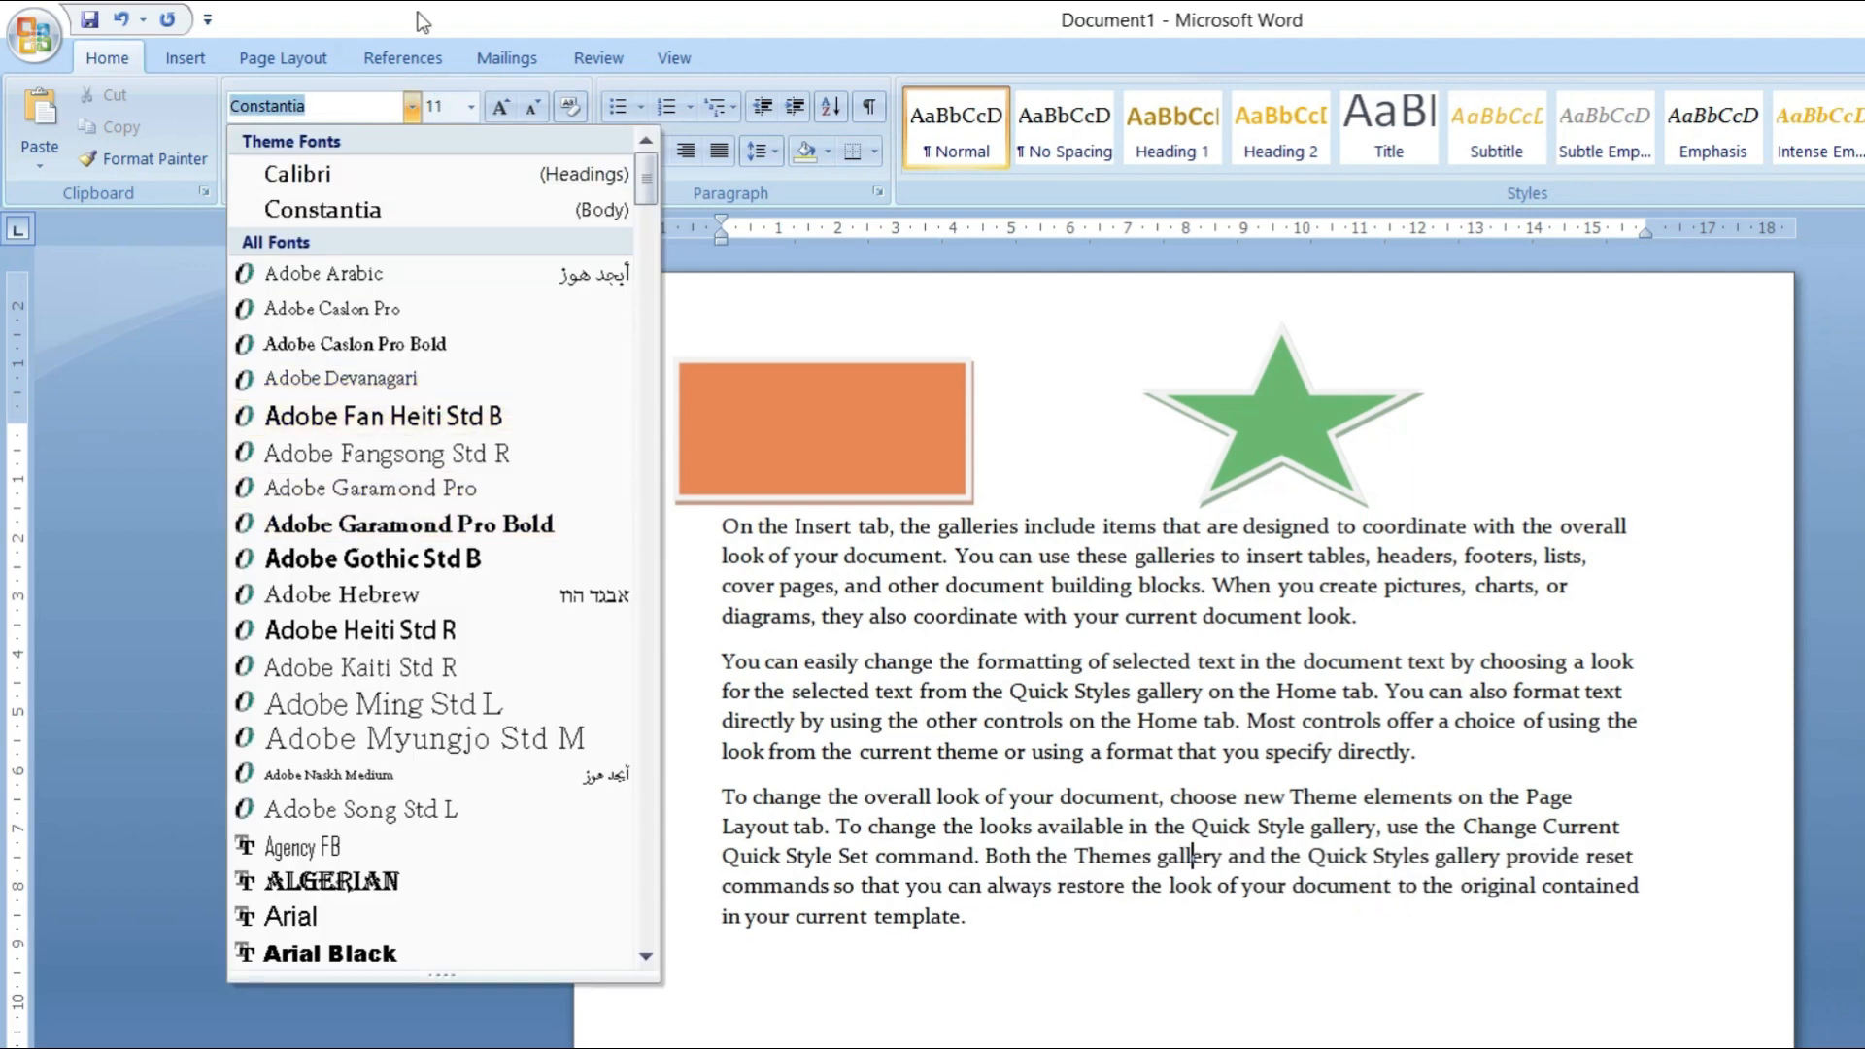
left_click(281, 60)
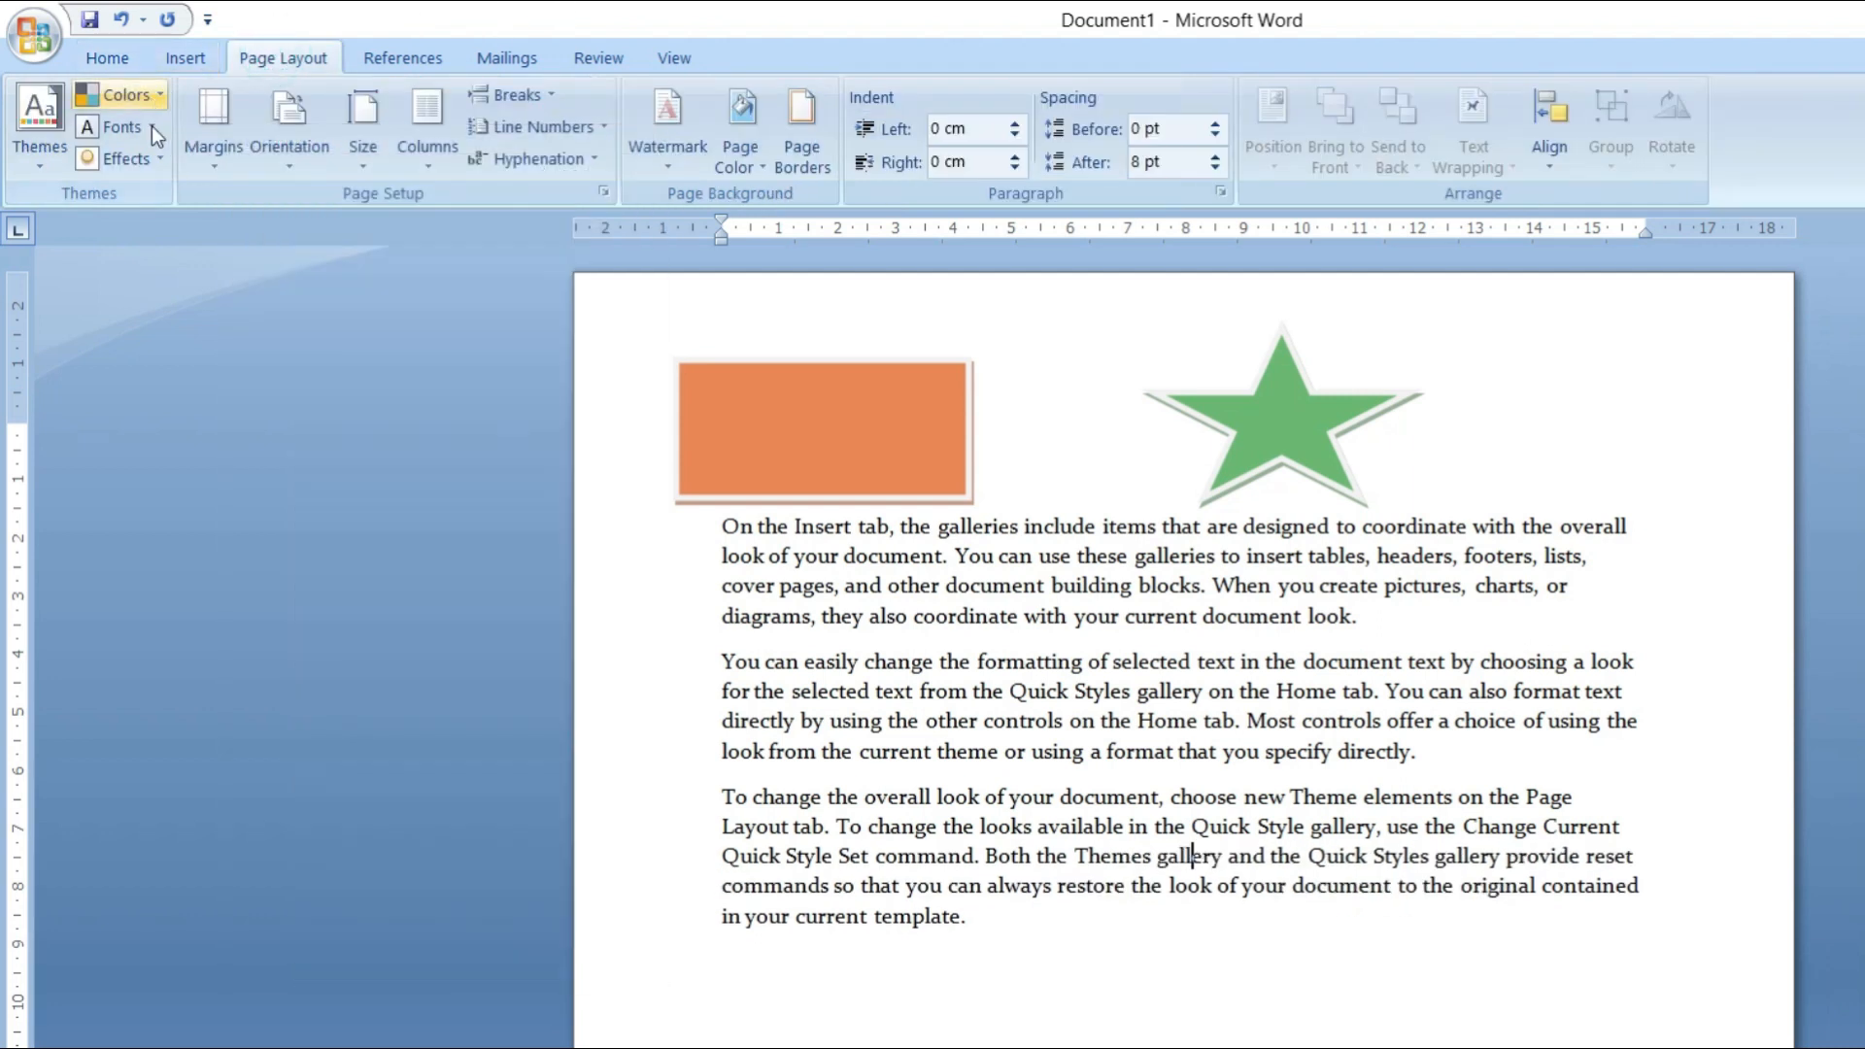
- Select the rectangle and preview the built-in theme effects on it without applying a different one
left_click(728, 415)
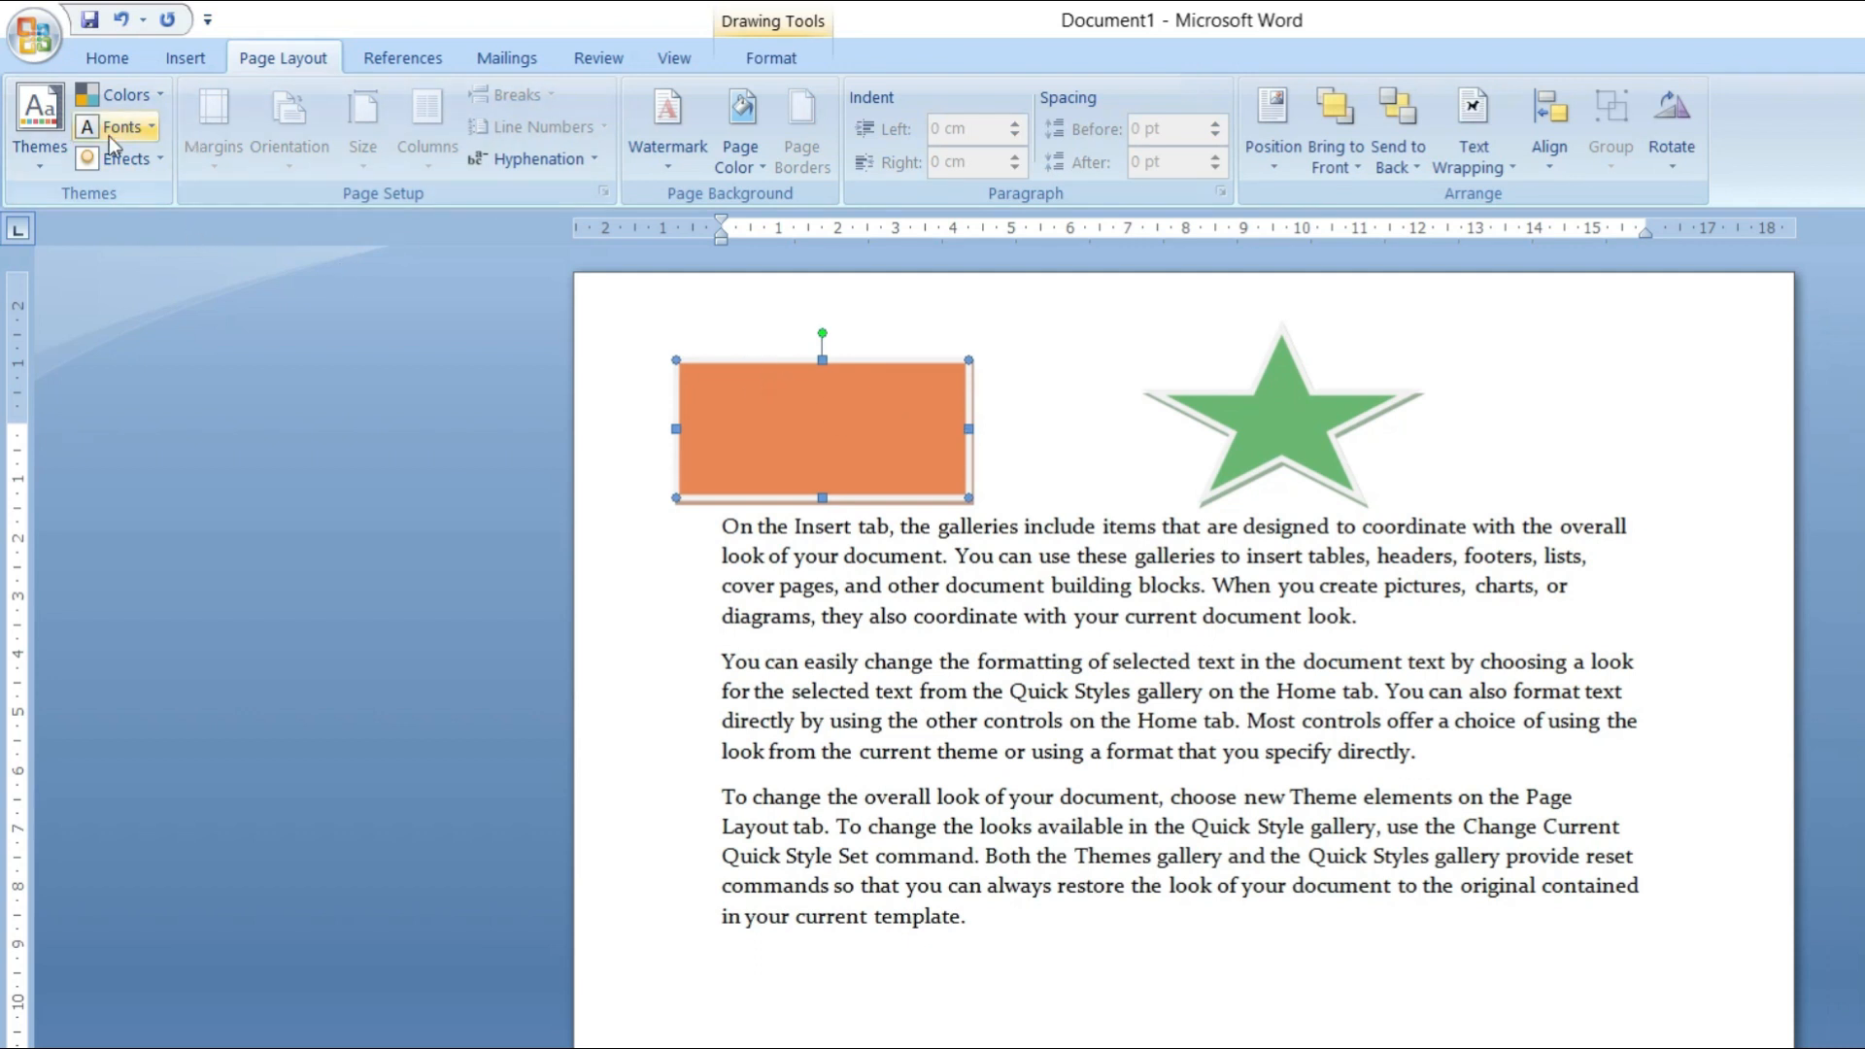
left_click(138, 163)
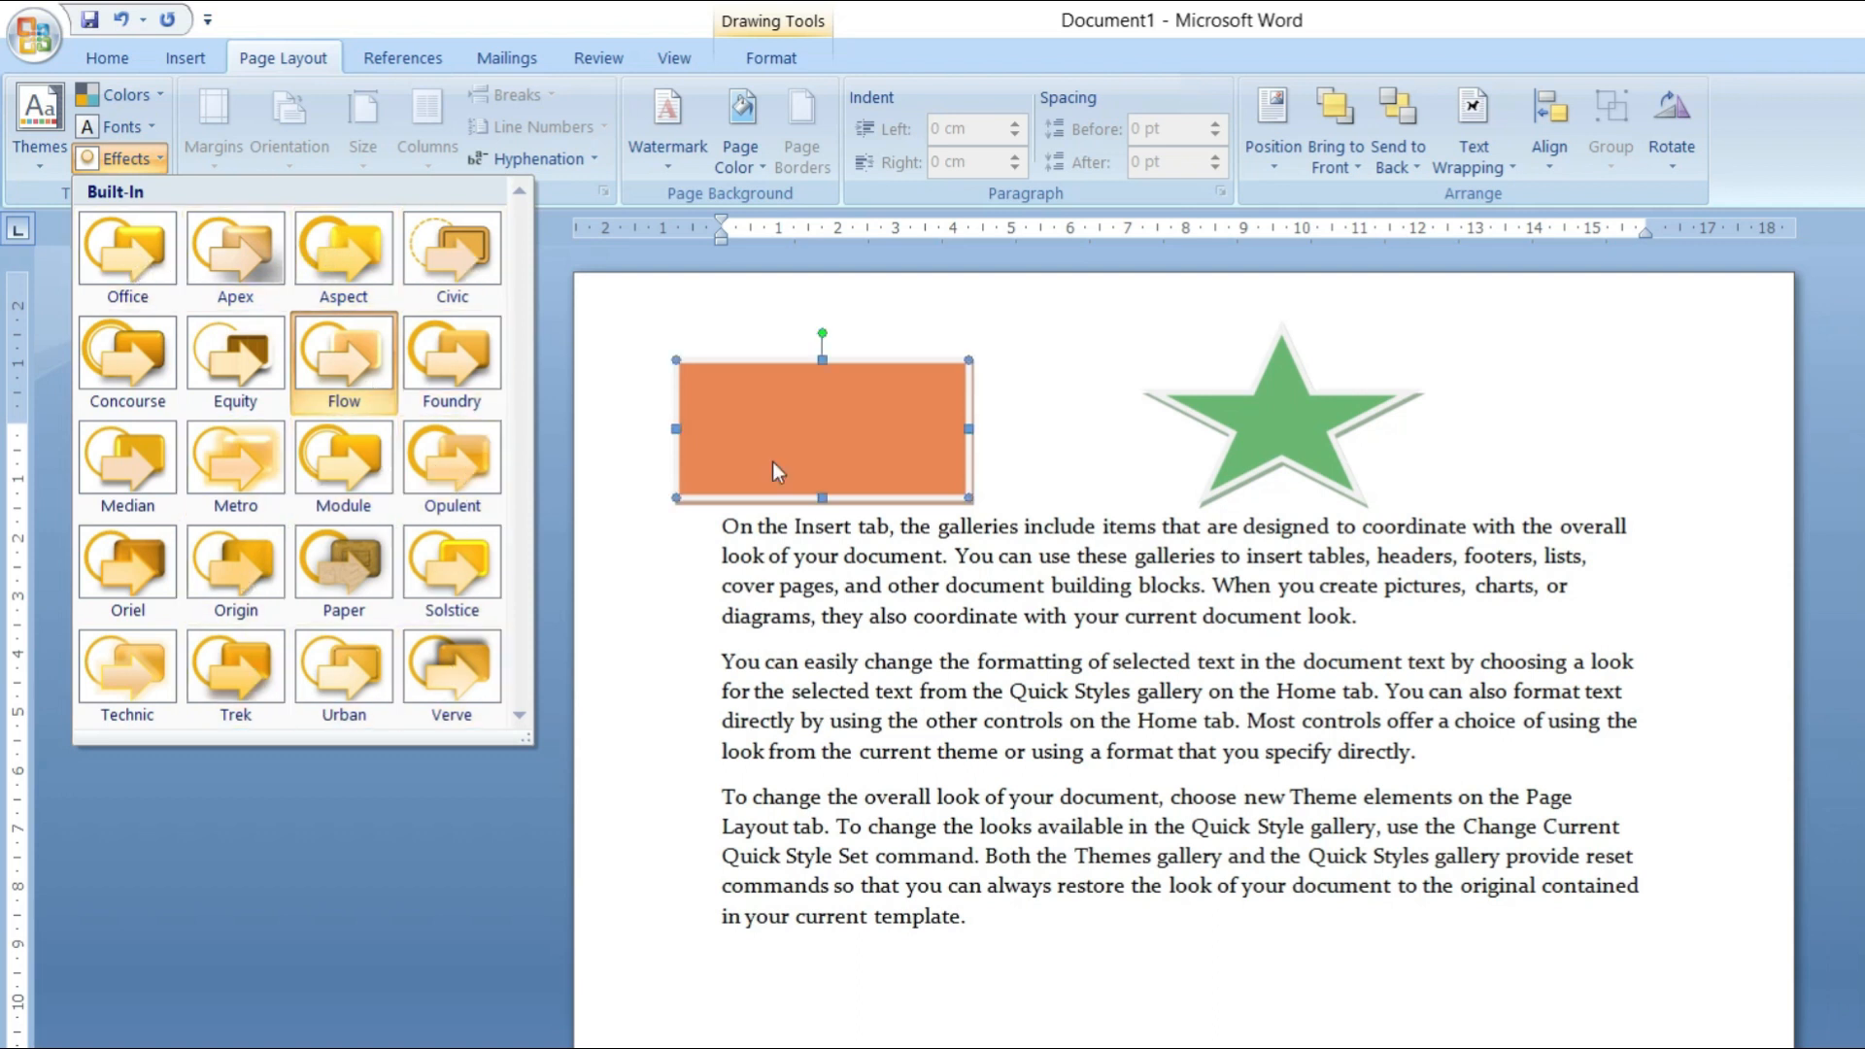
left_click(958, 599)
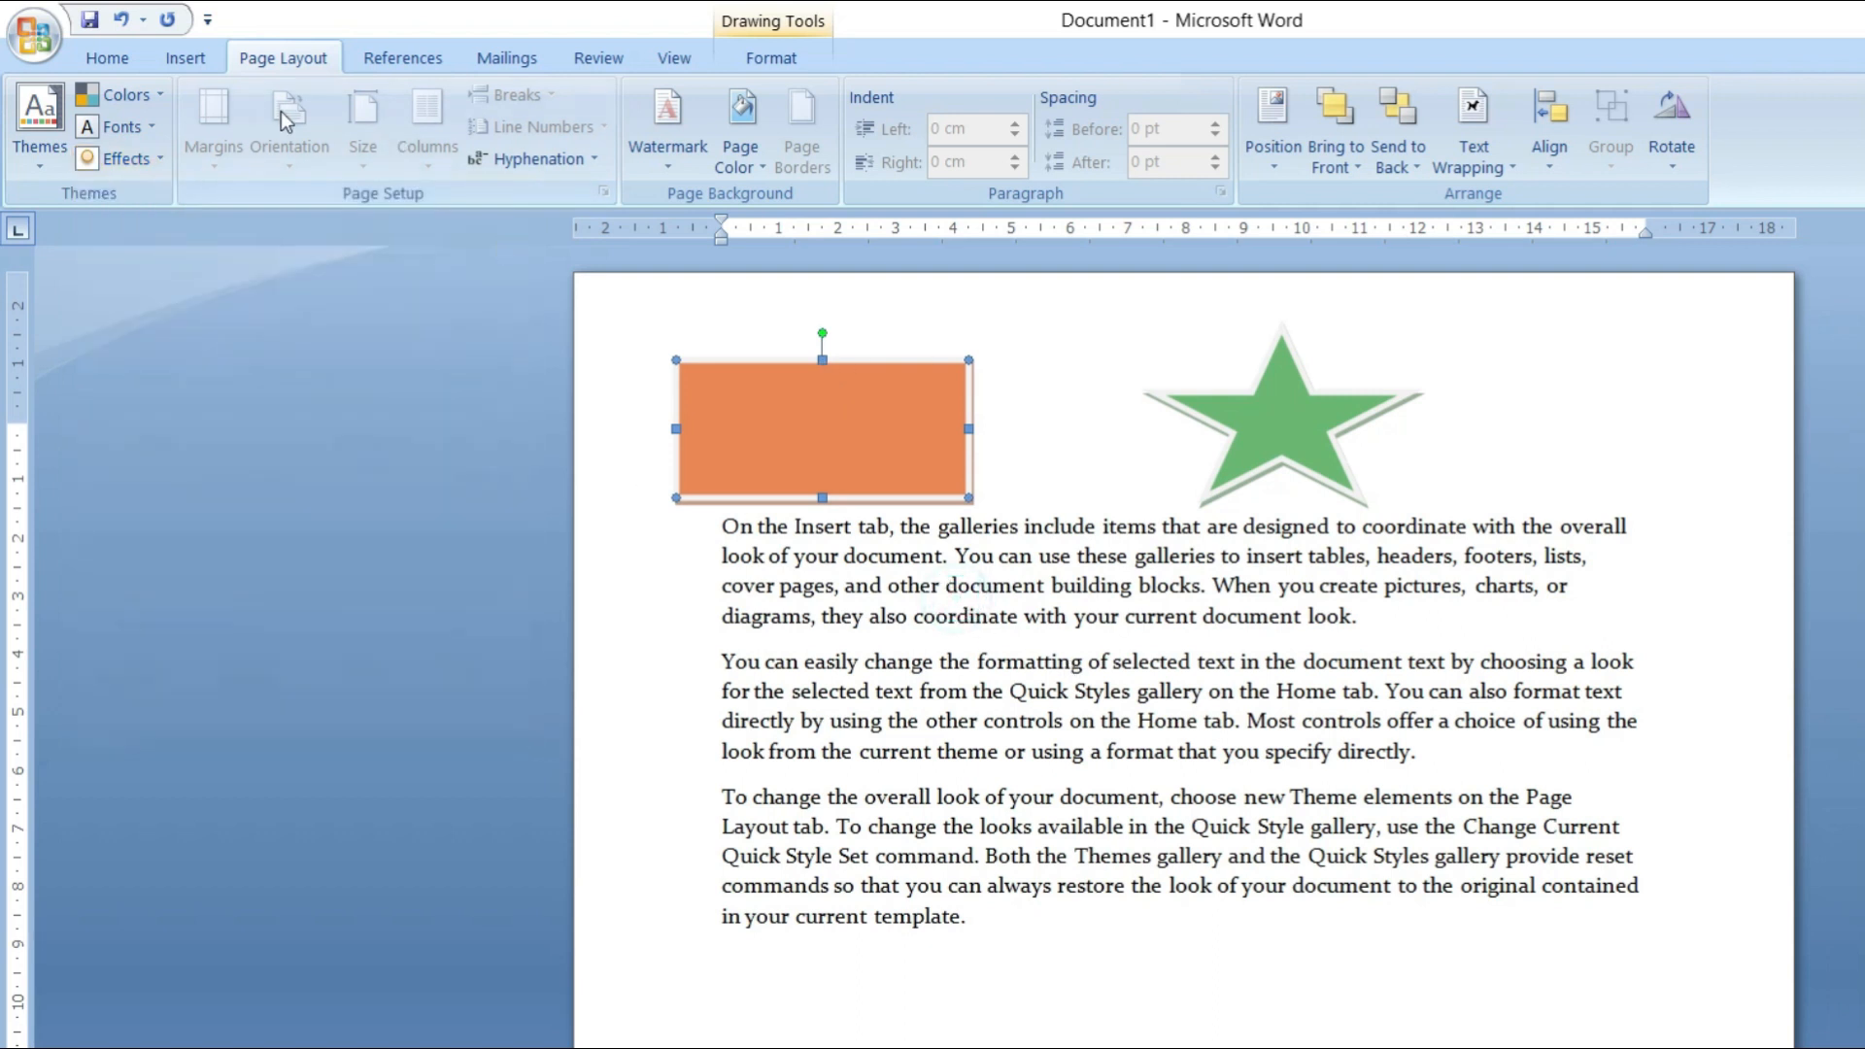
left_click(770, 598)
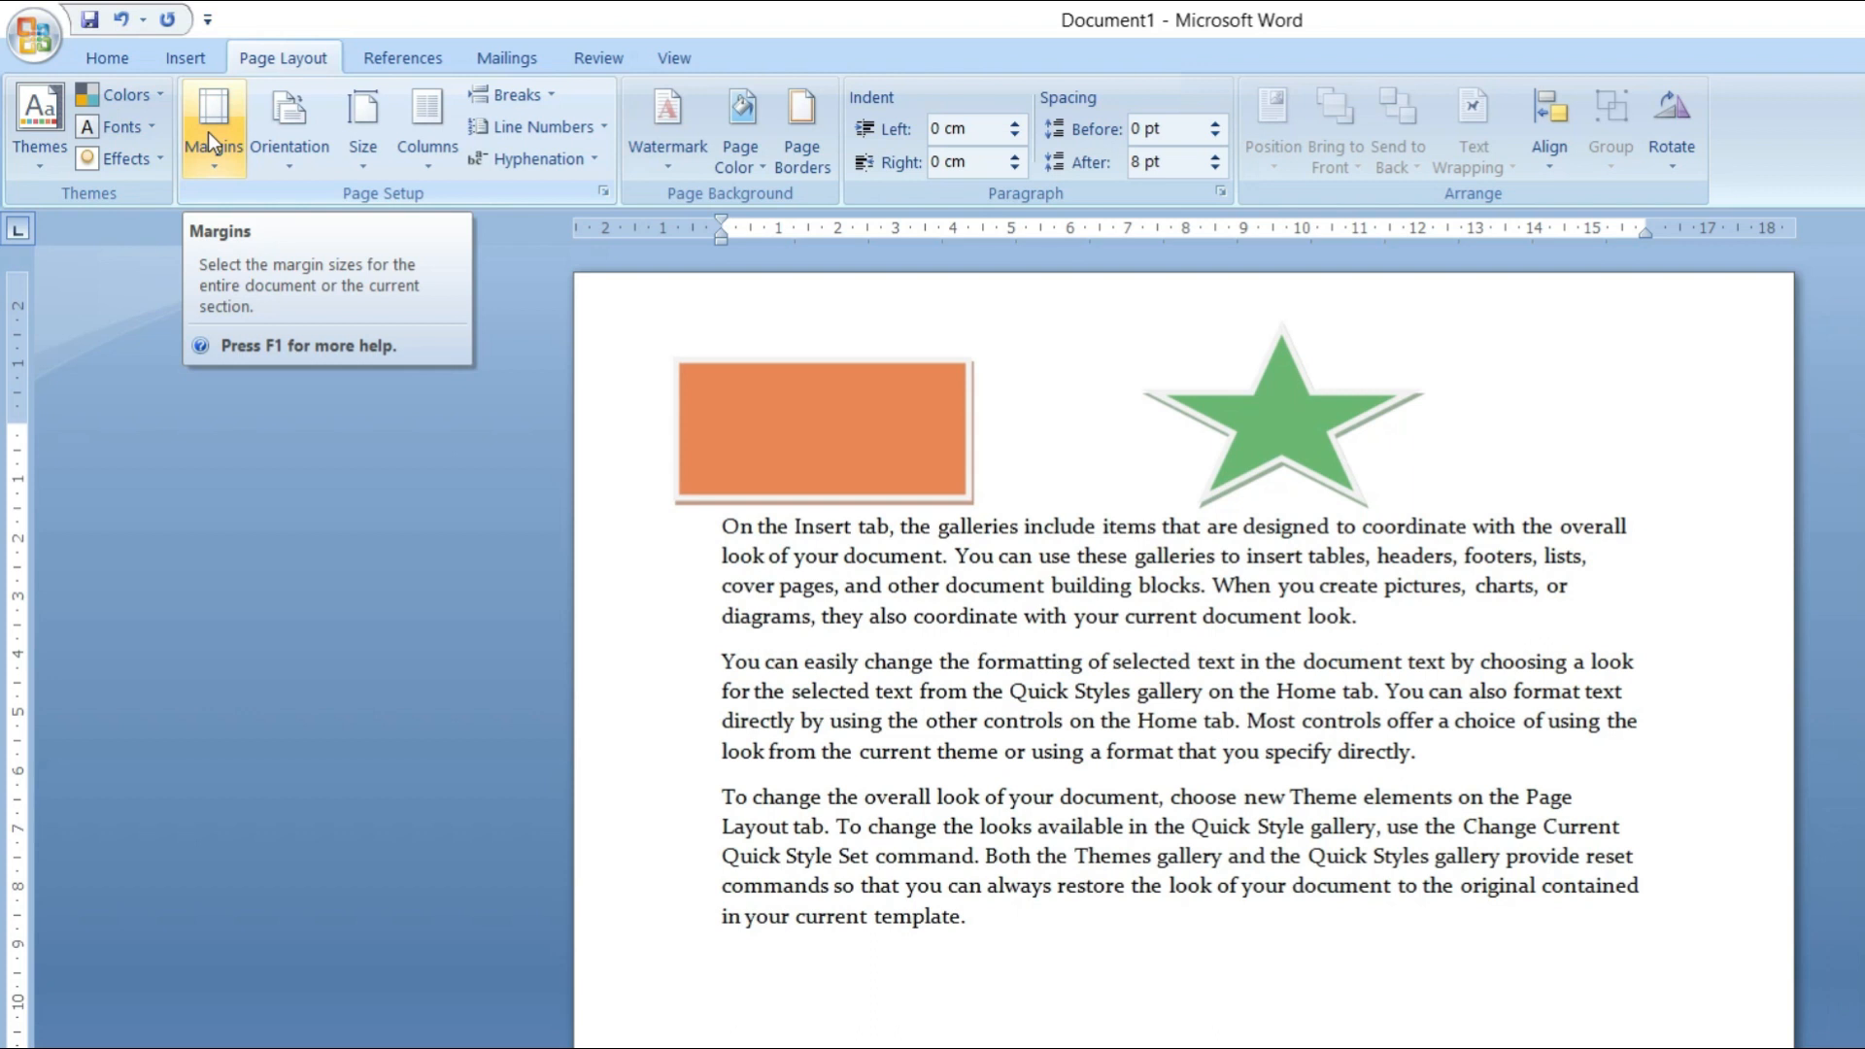
- Delete the rectangle, the star and the blank lines above the first paragraph
left_click(842, 386)
key("Delete")
left_click(1287, 418)
key("Delete")
key("Delete")
key("Delete")
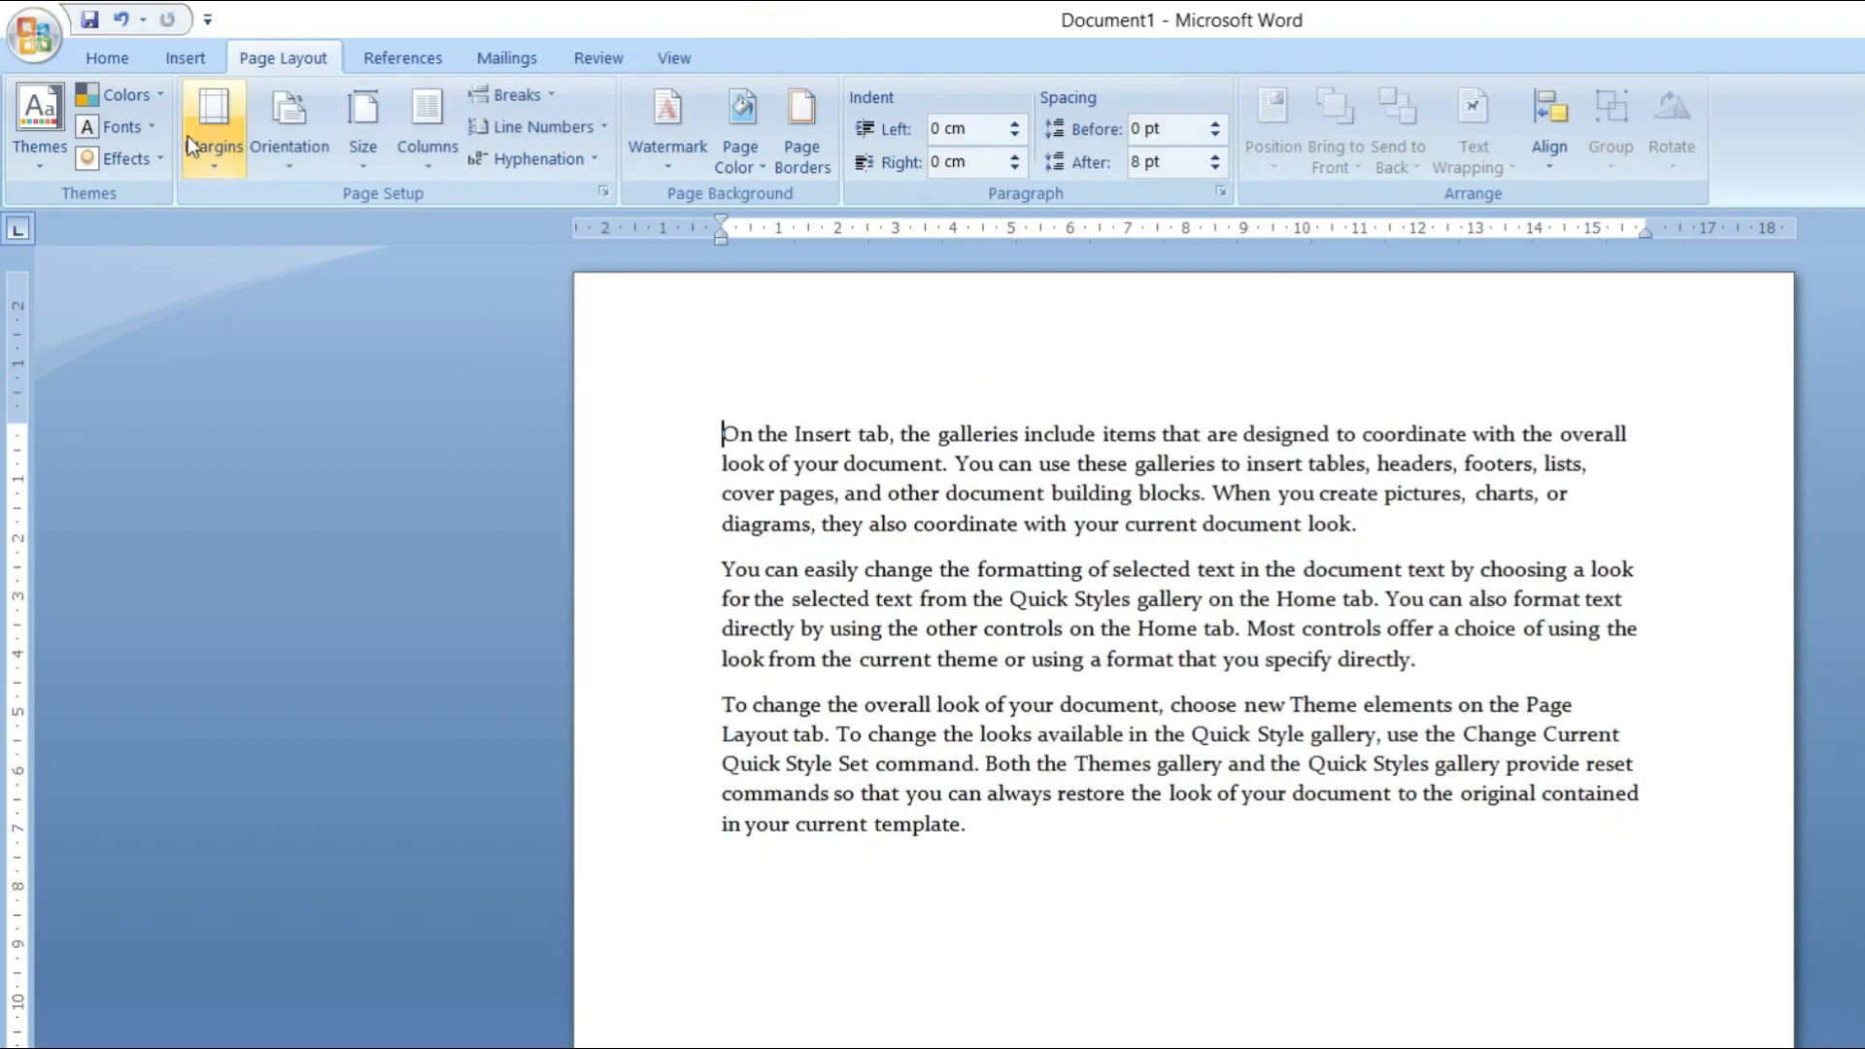
- Review the margin presets and set the page margins to Narrow, 1.27 cm on all sides
left_click(212, 148)
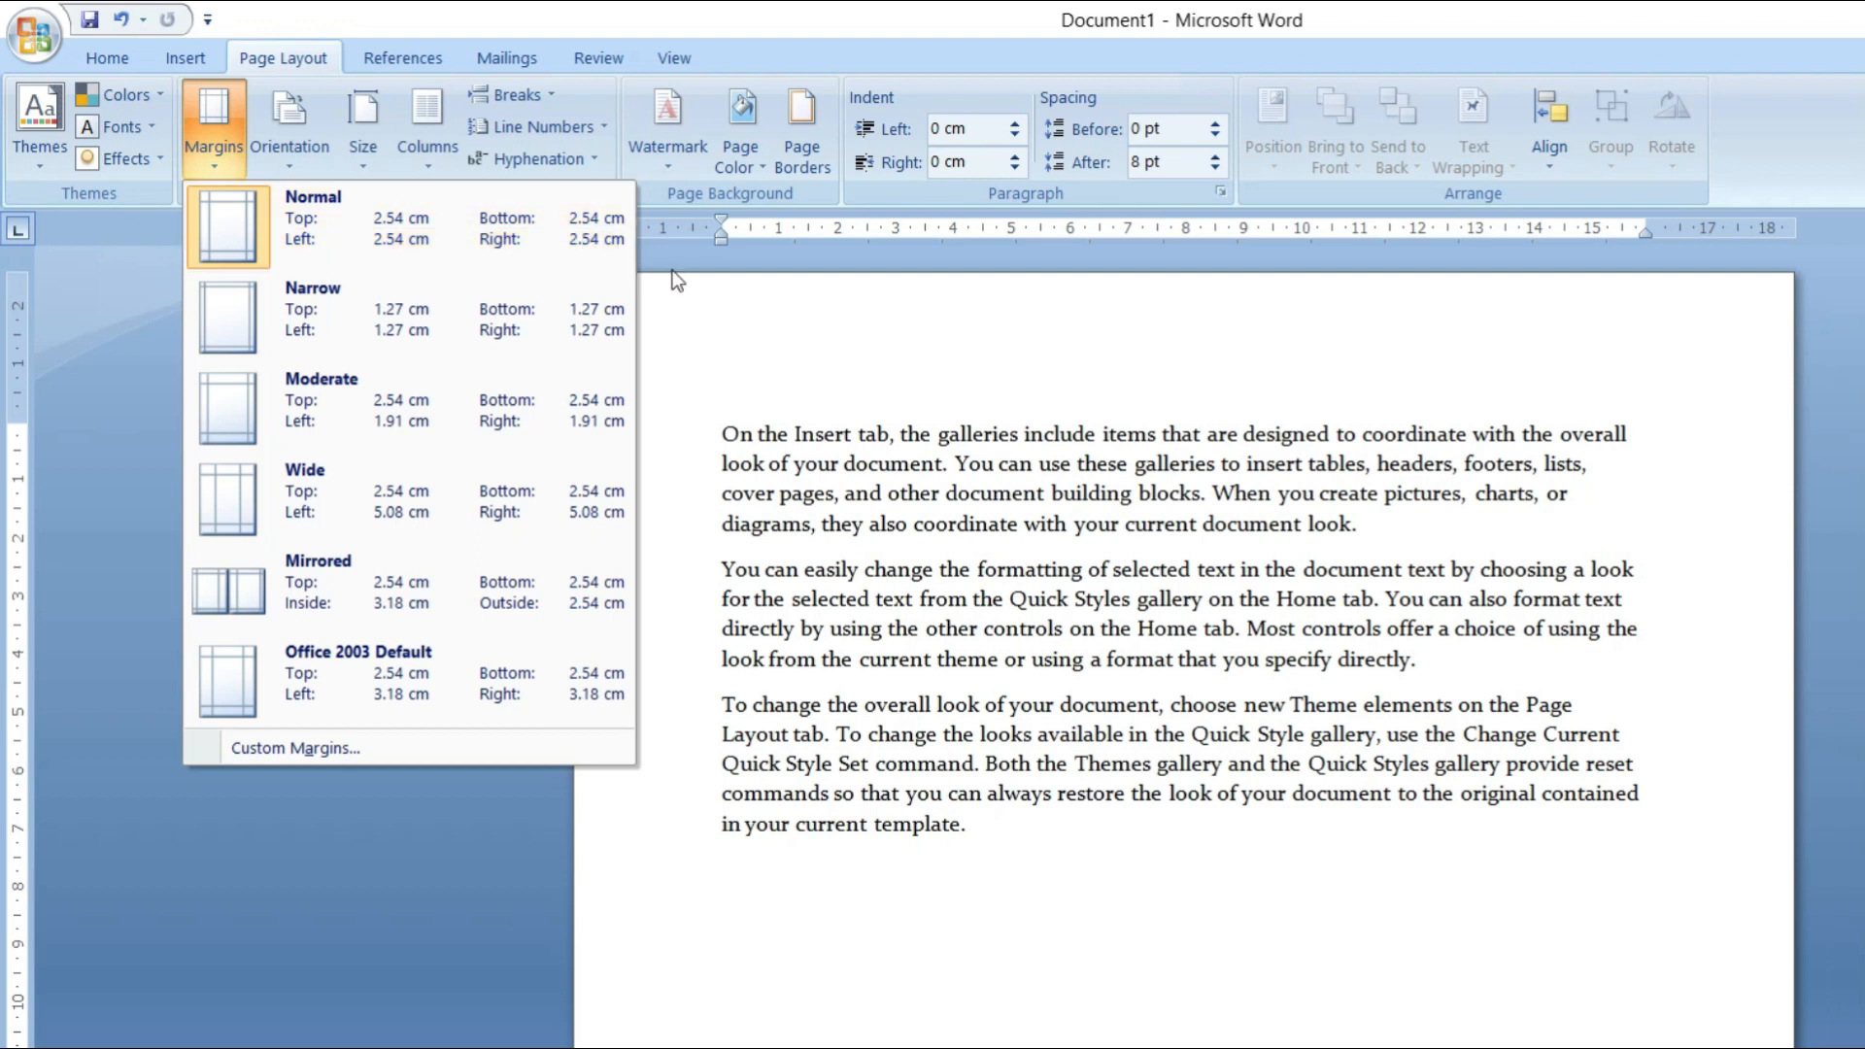
left_click(730, 437)
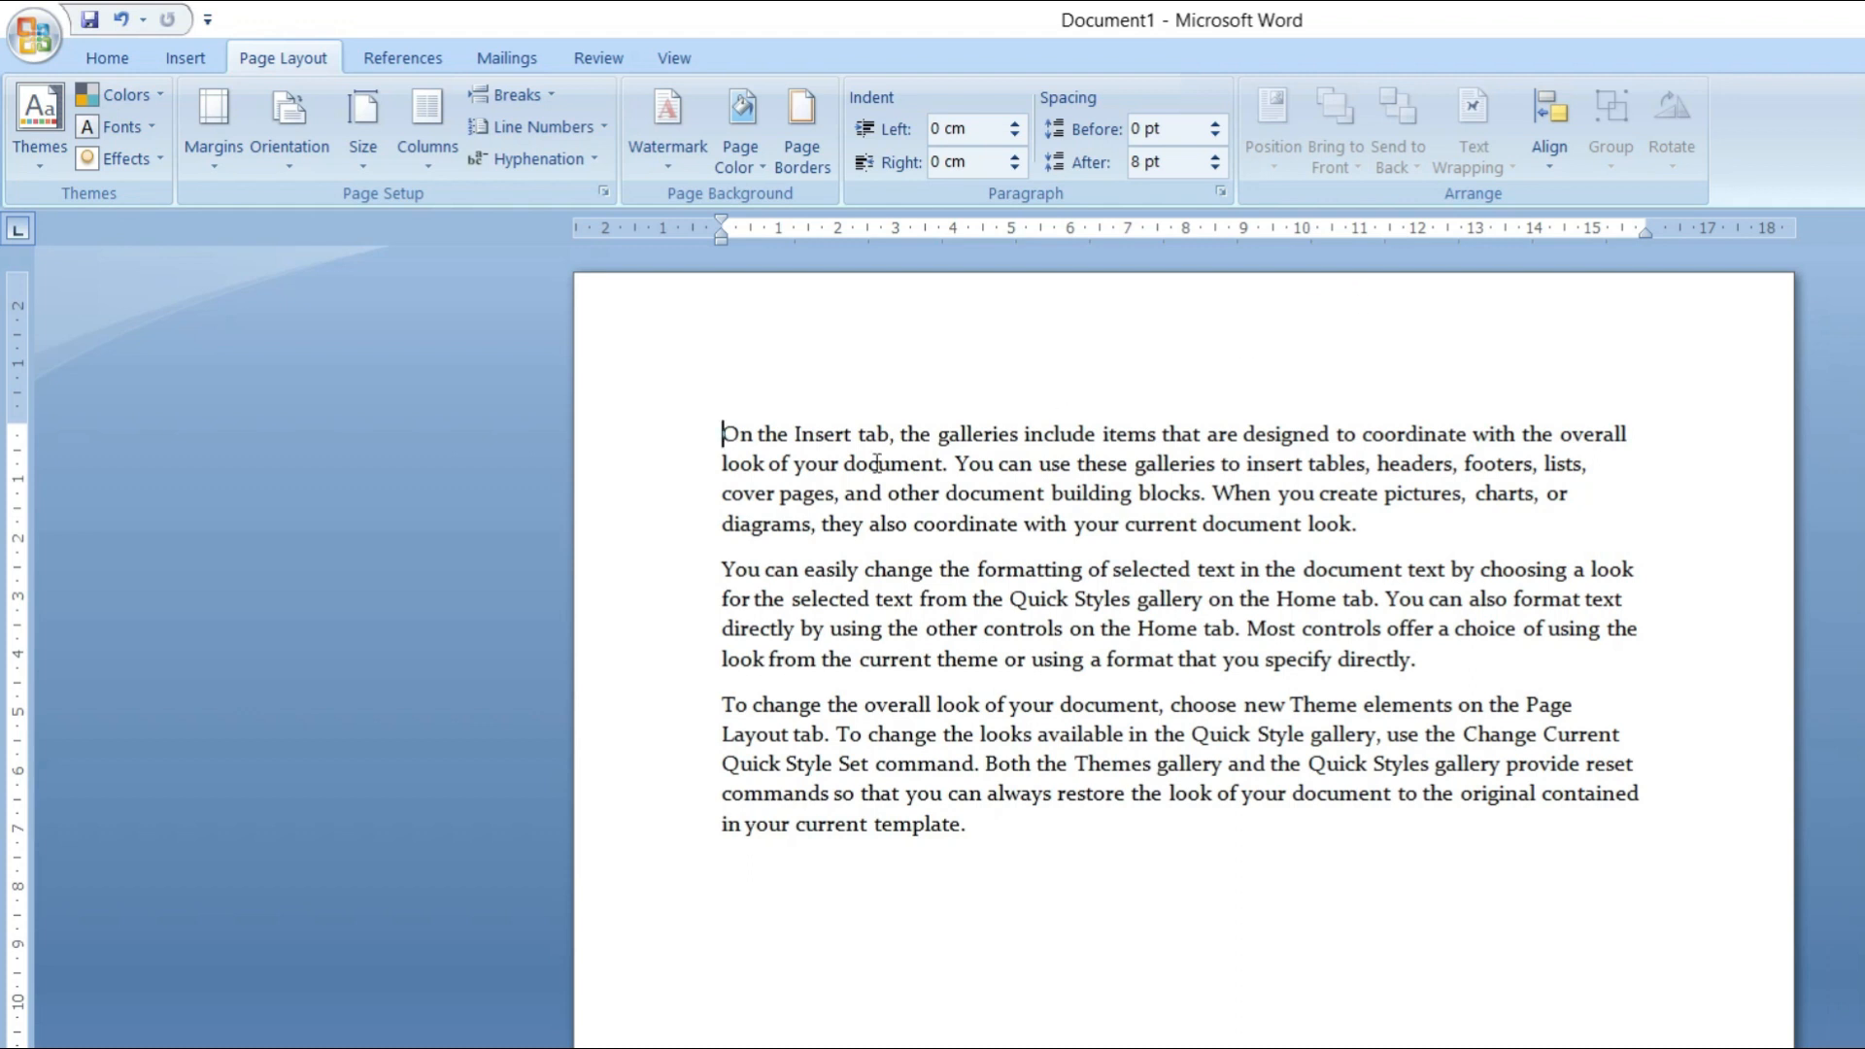
left_click(213, 136)
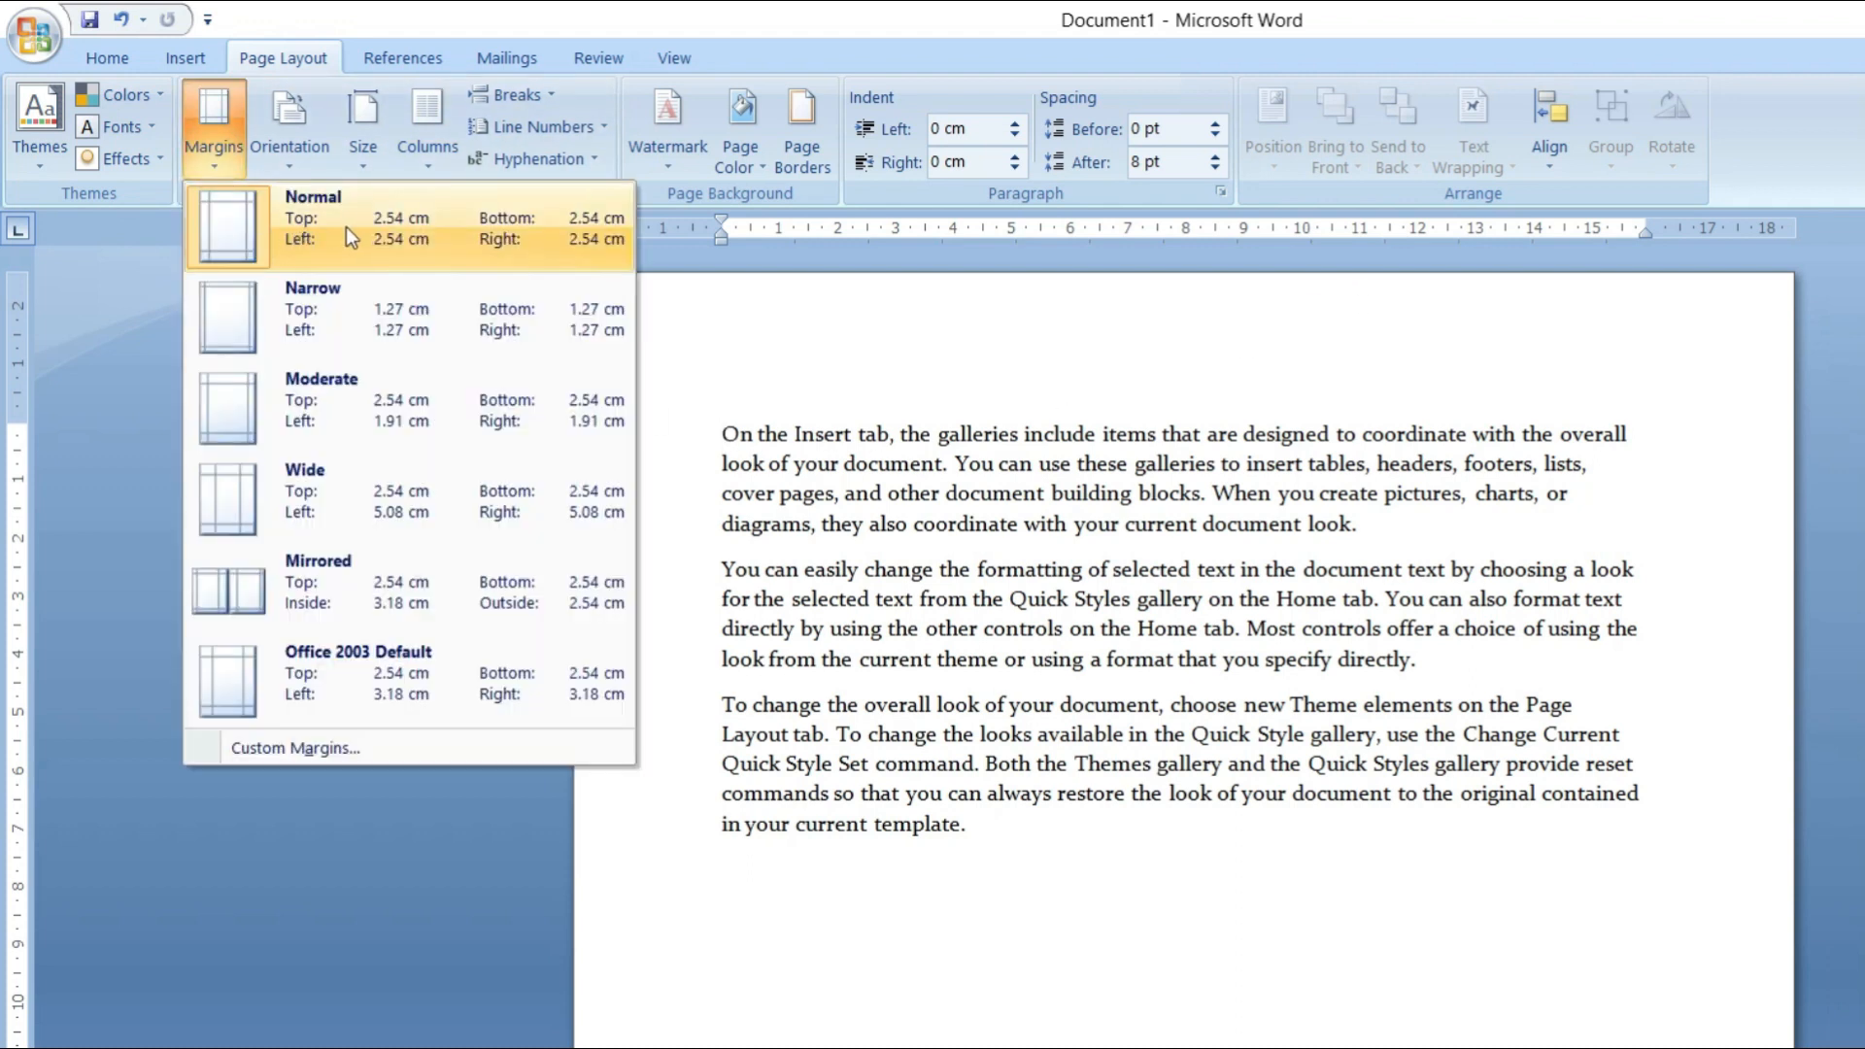
left_click(332, 328)
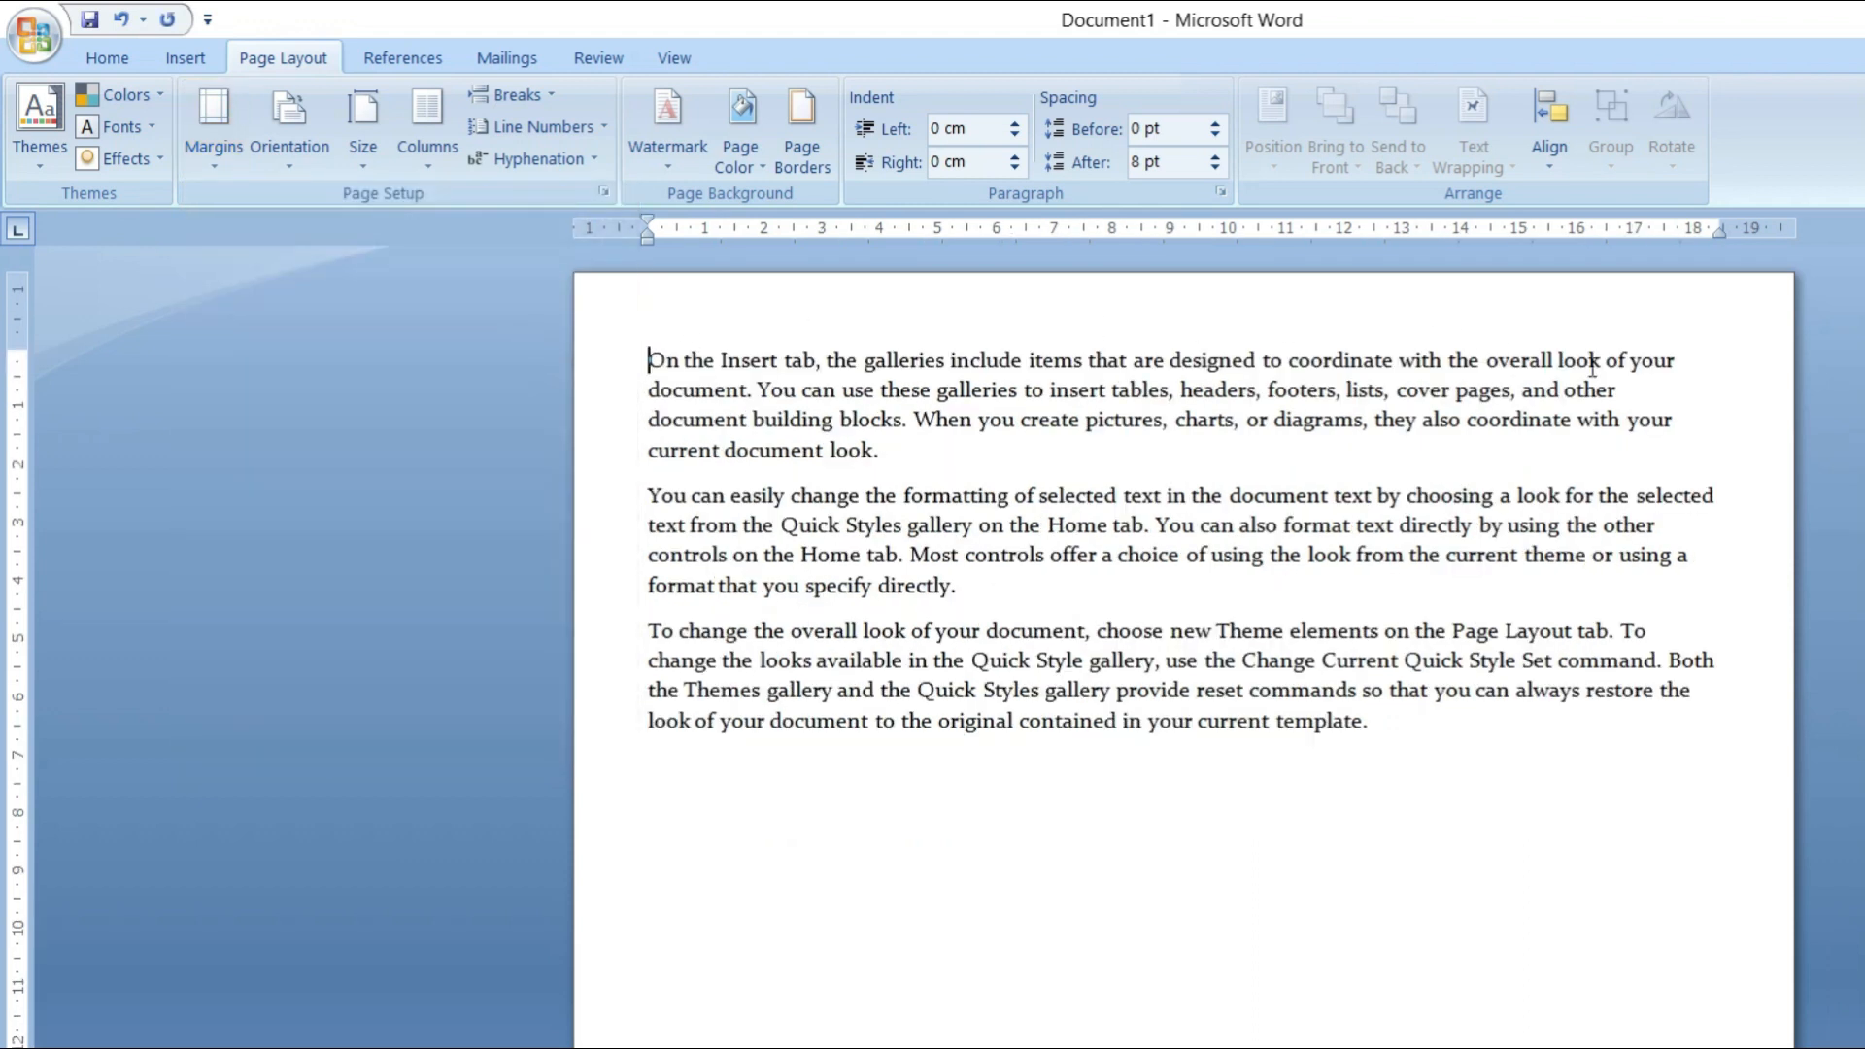
- Try the Moderate page margins, and set the margins to Wide with 5.08 cm on the left and right
left_click(204, 136)
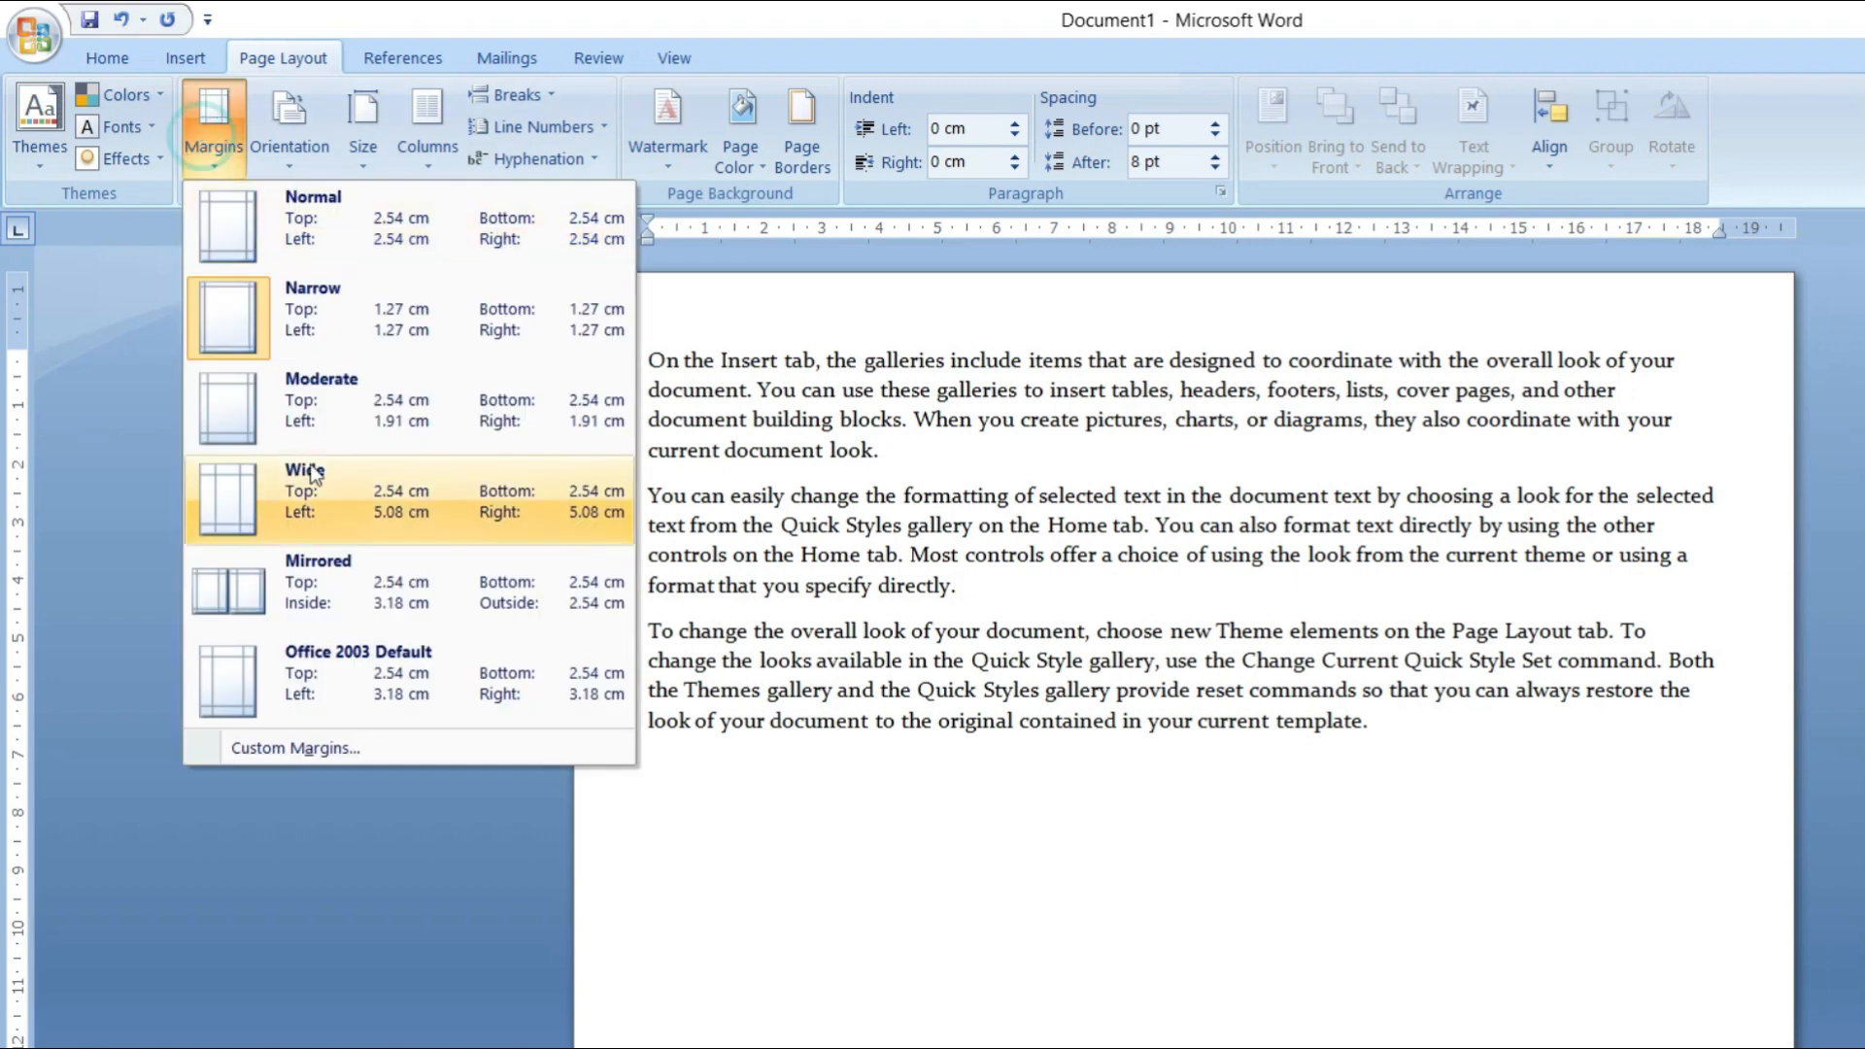
left_click(360, 411)
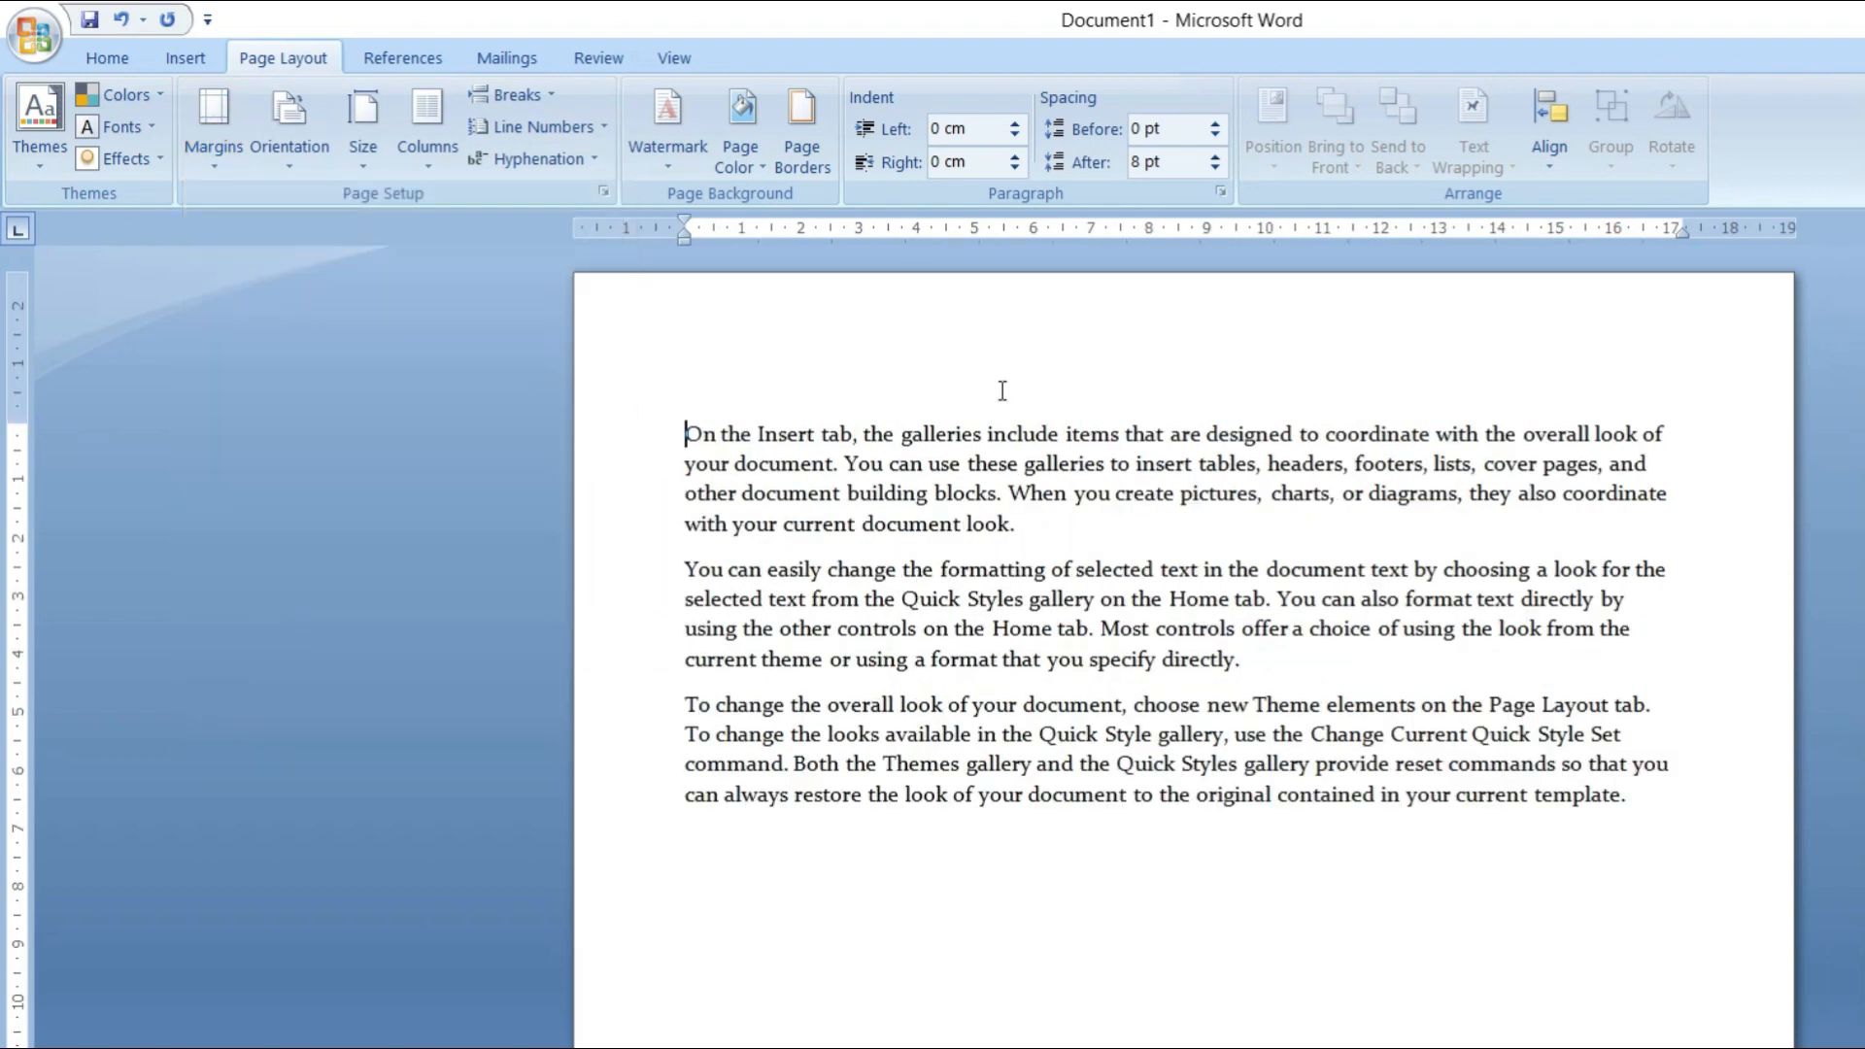
left_click(219, 136)
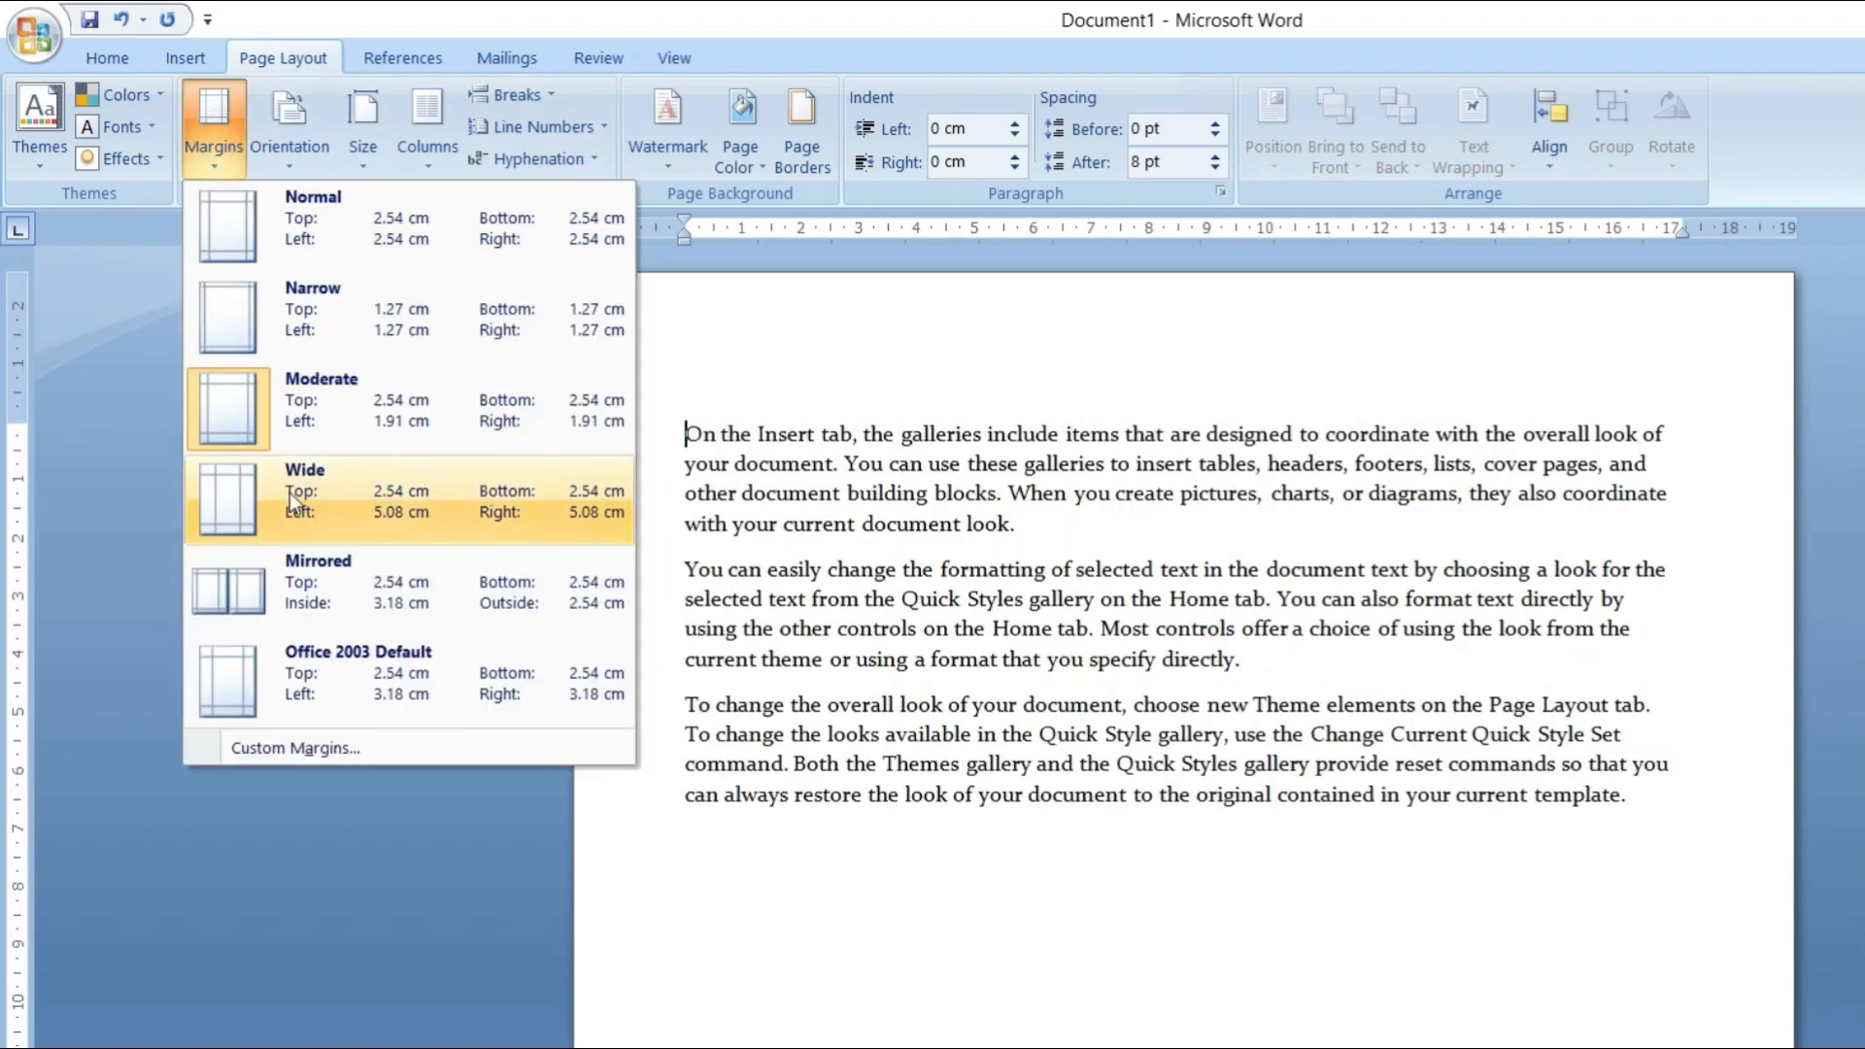
left_click(289, 492)
- Try the Office 2003 Default page margins, and set the margins to Normal, 2.54 cm on all sides
left_click(213, 131)
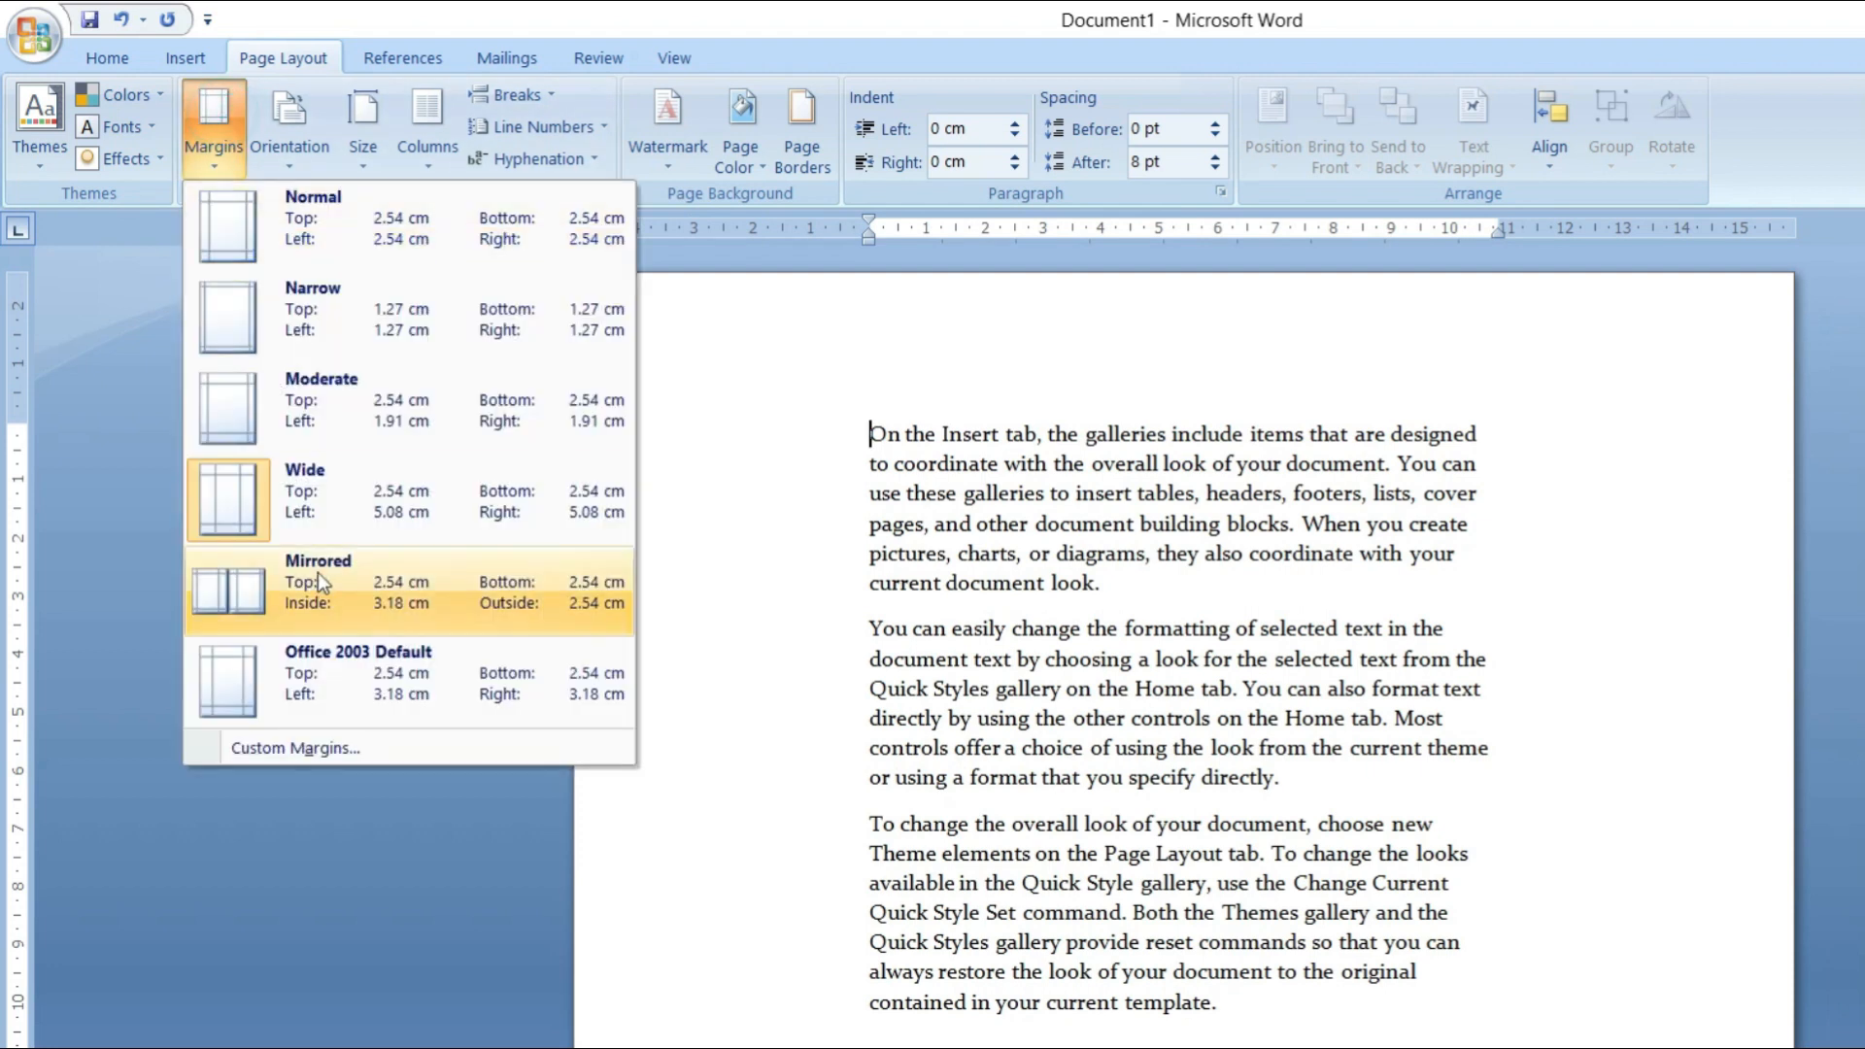
left_click(295, 684)
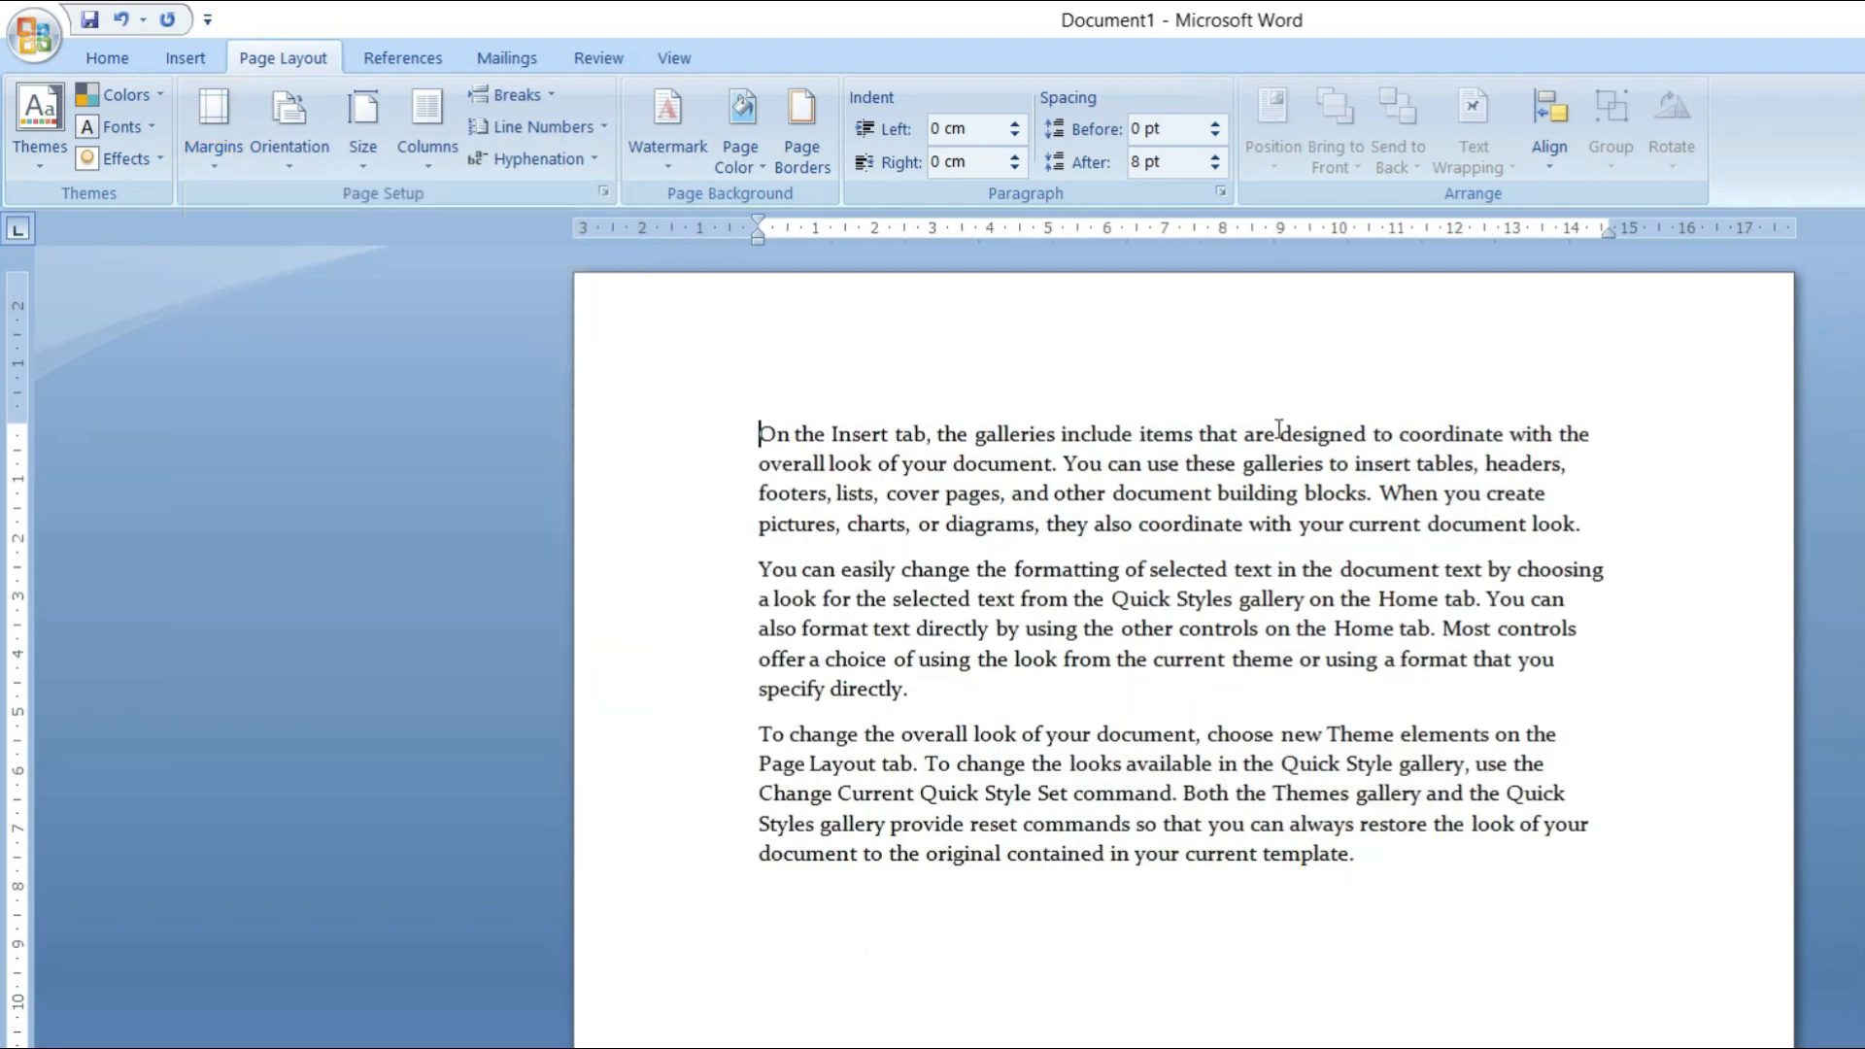
left_click(206, 141)
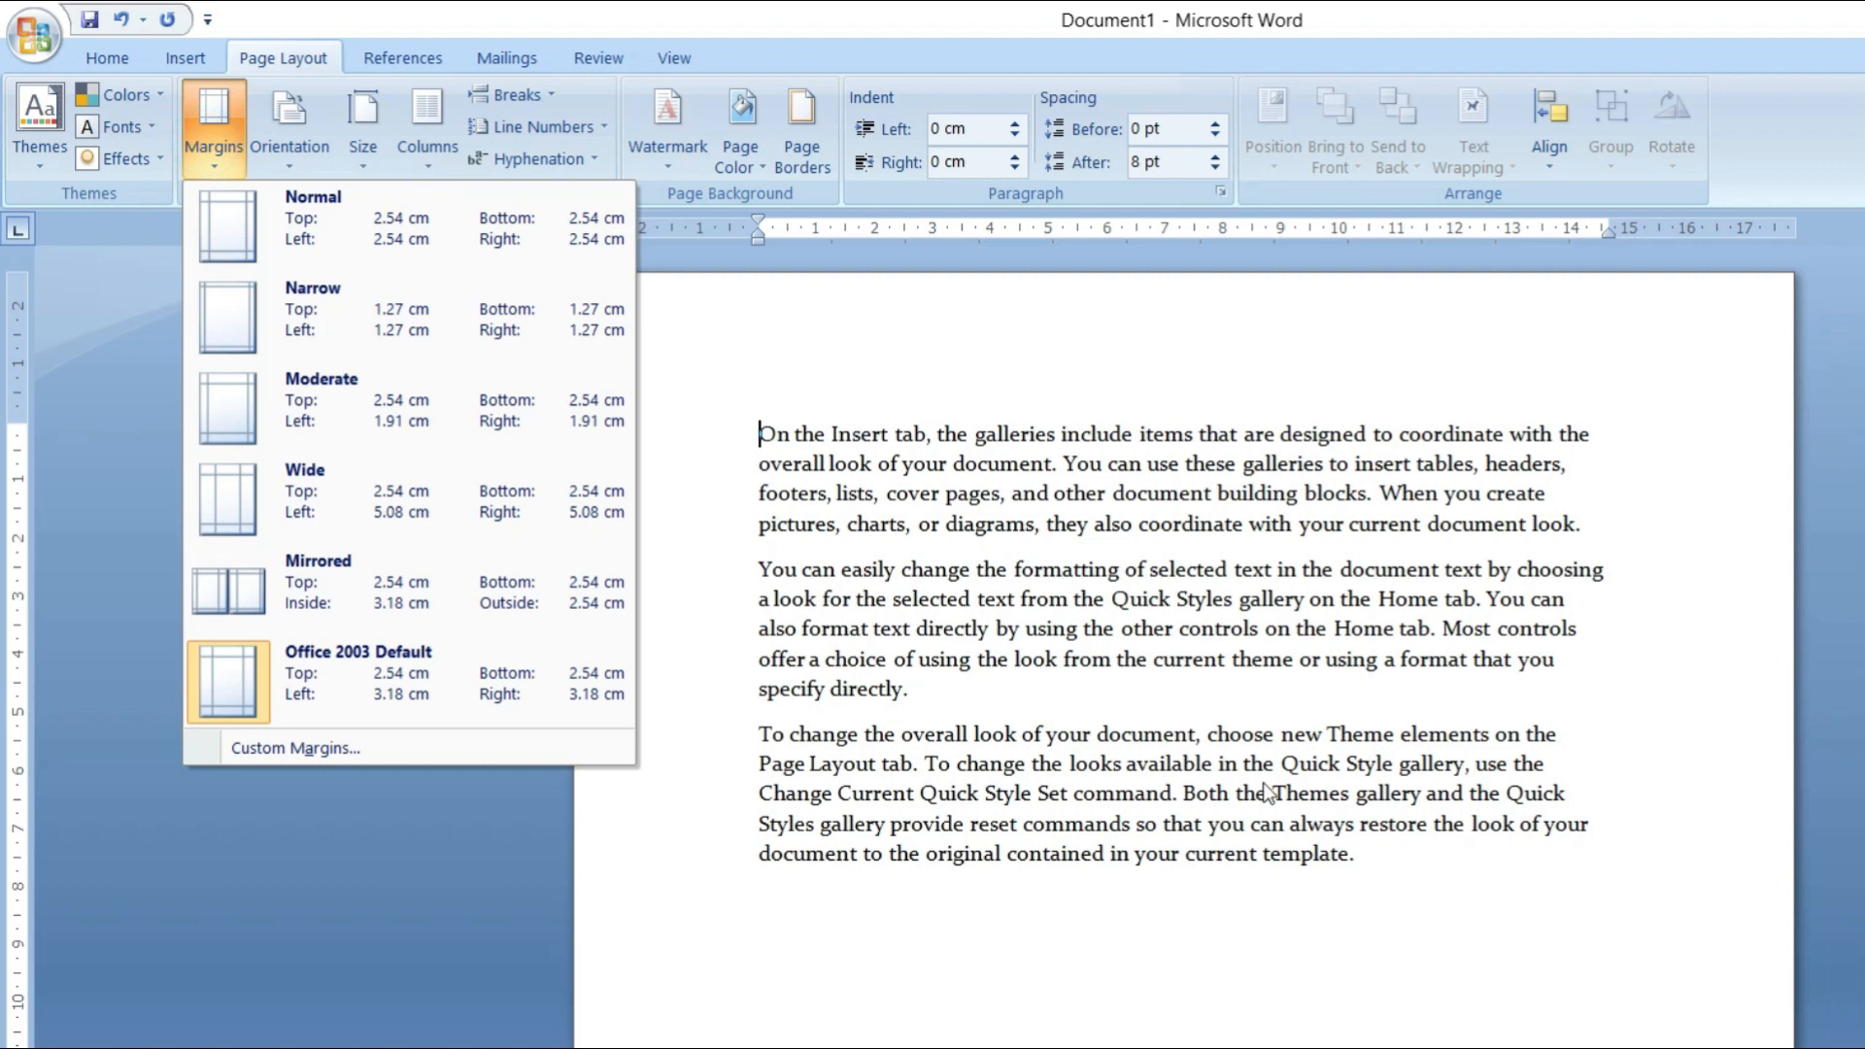
left_click(313, 213)
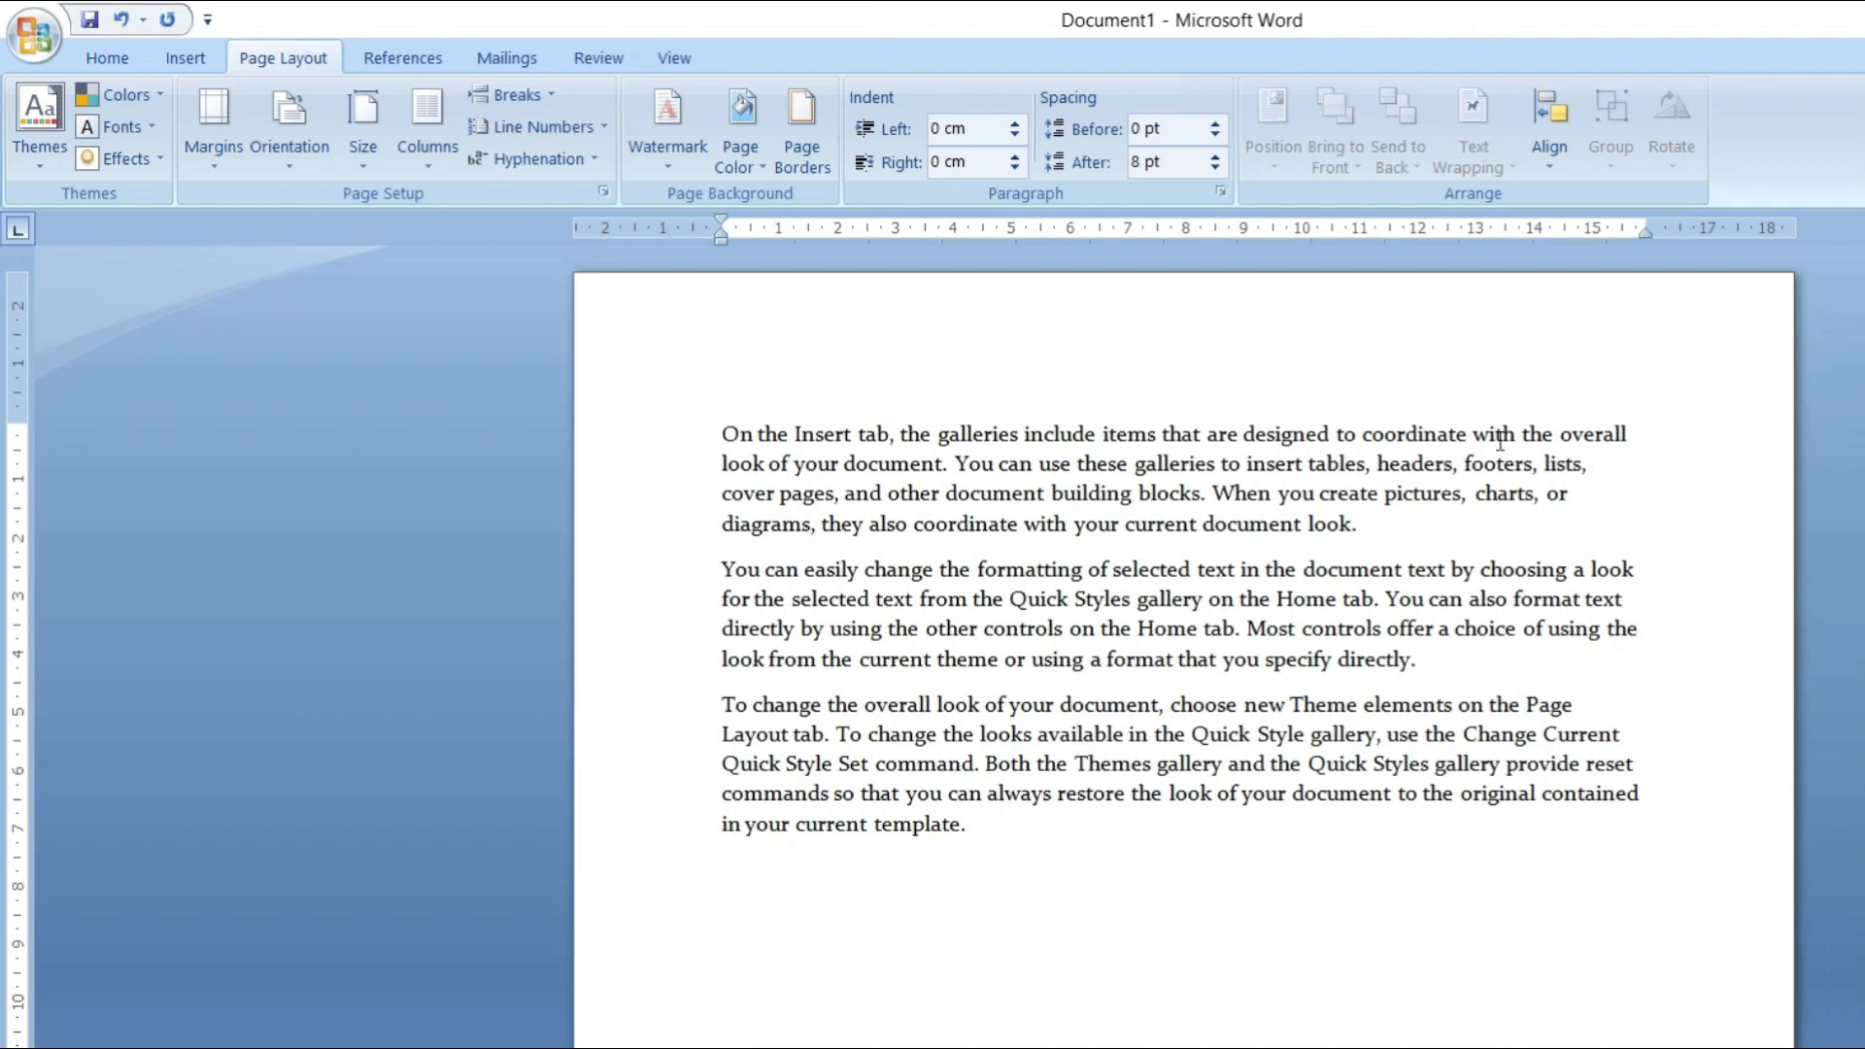
- Set the measurement units to Inches in the advanced Word options, and review the margin presets in that unit
left_click(34, 46)
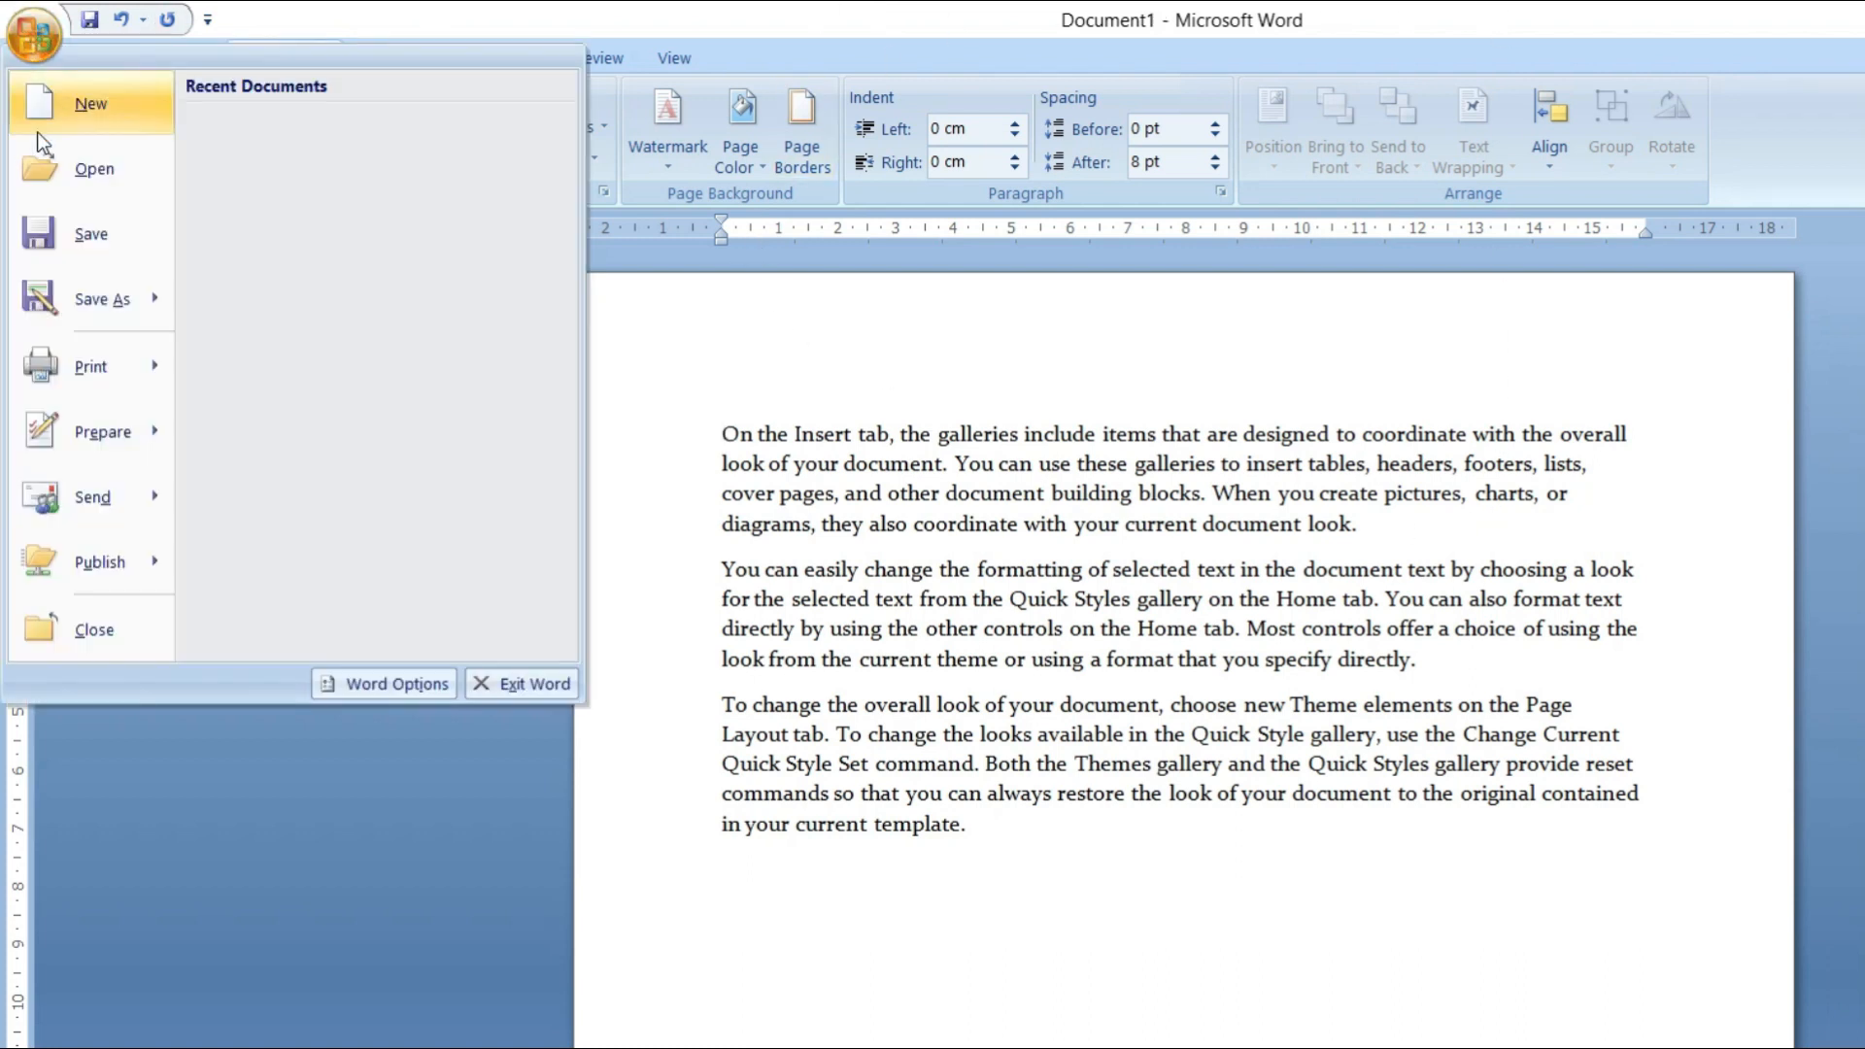
left_click(371, 686)
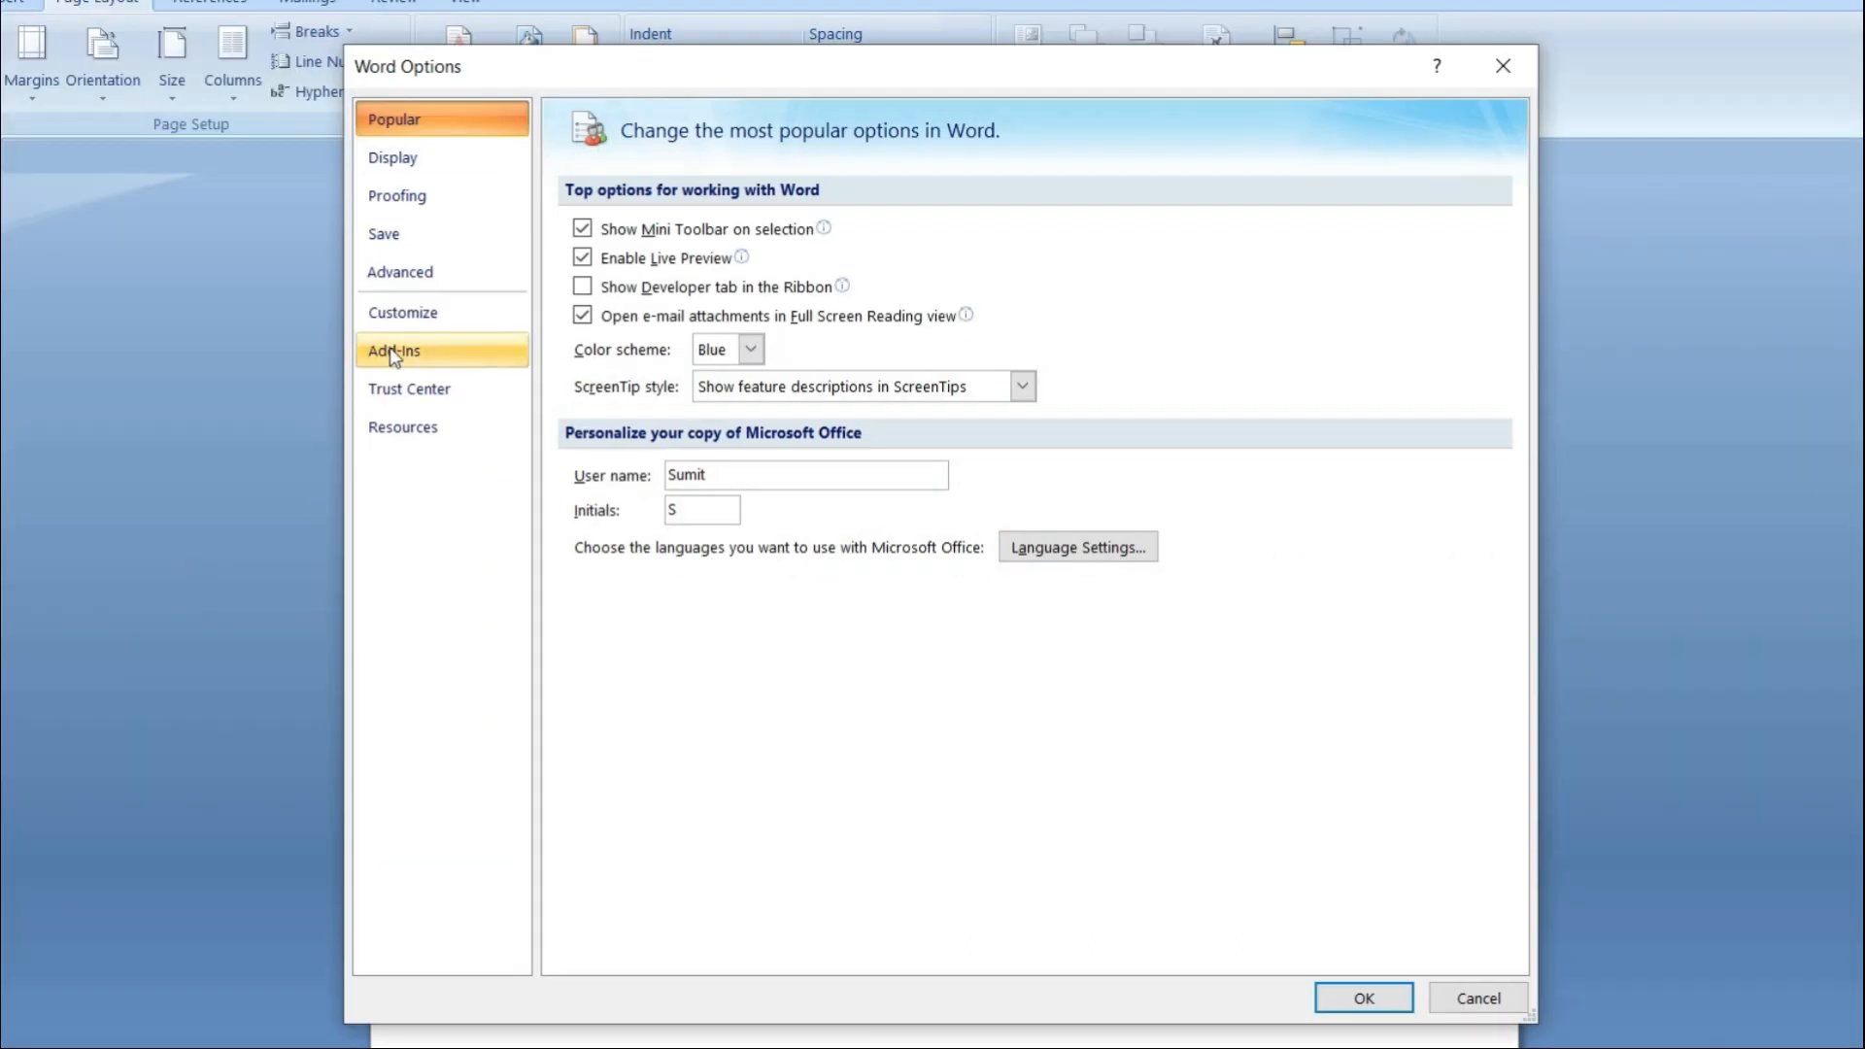
left_click(417, 282)
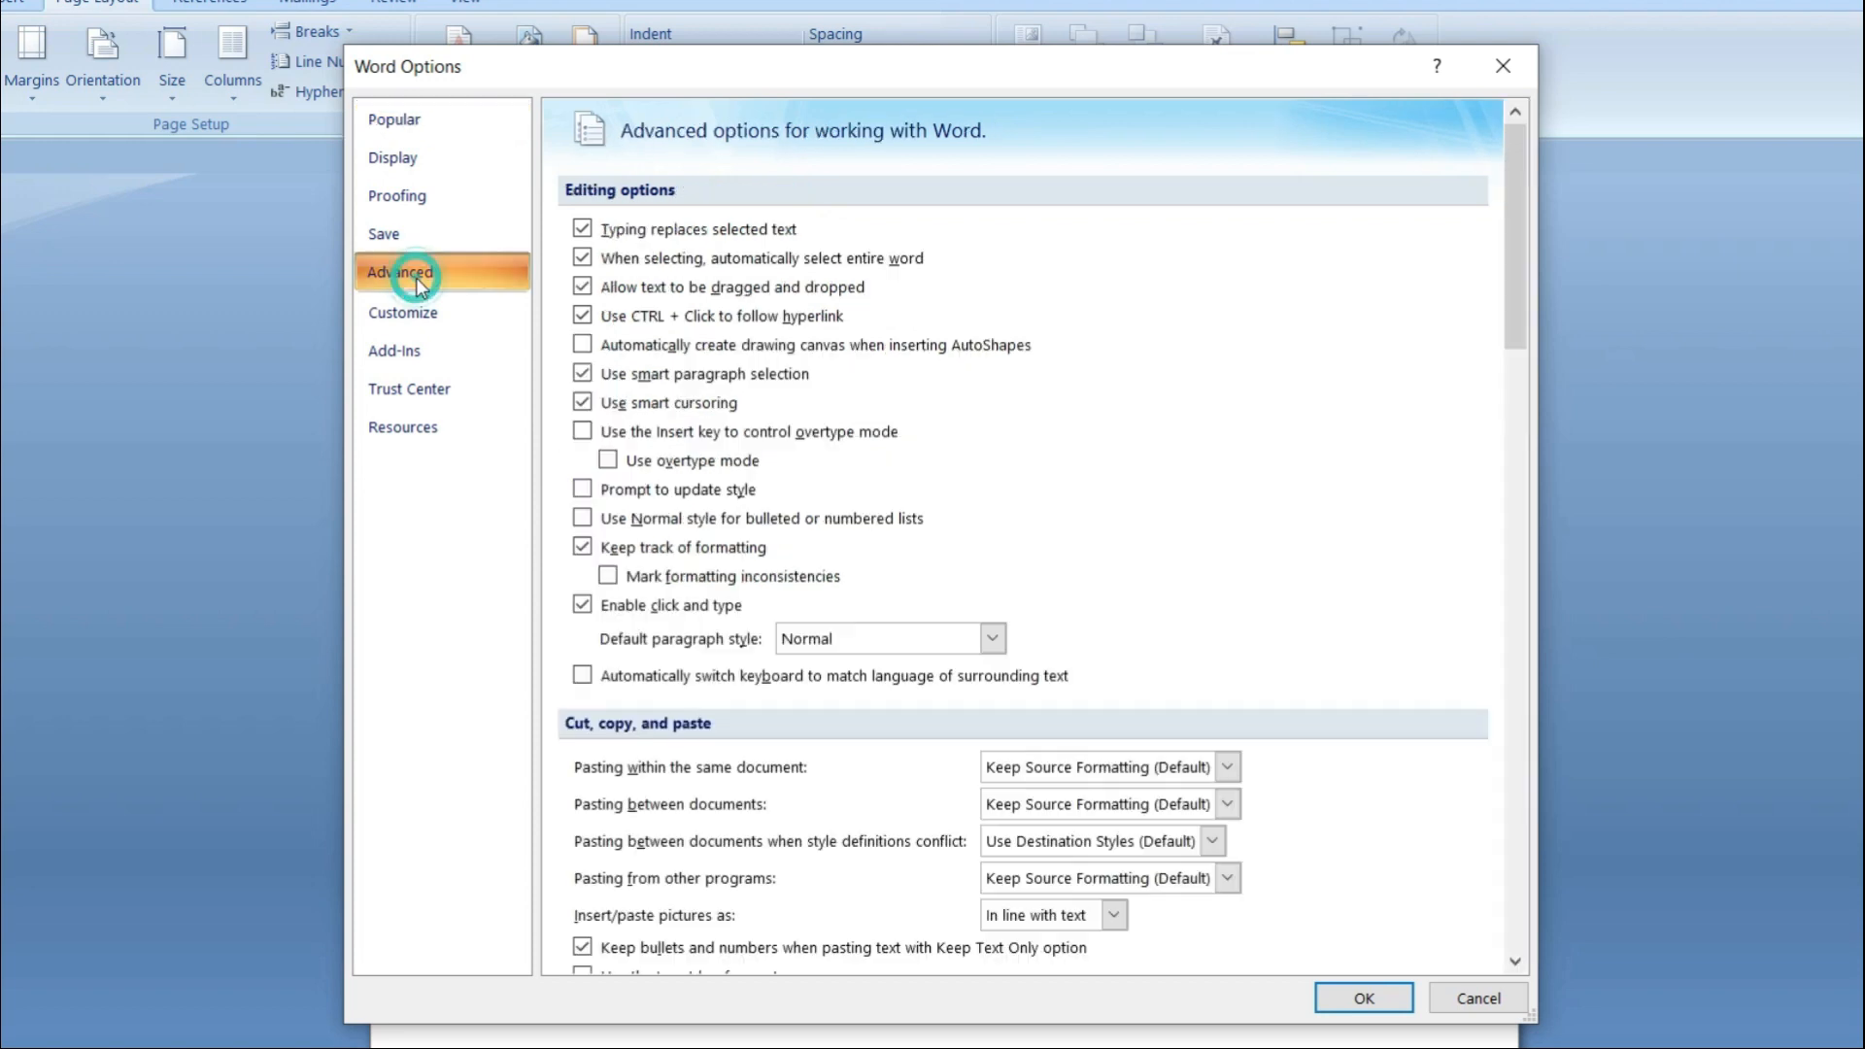
scroll(982, 654, "down", 10)
scroll(982, 661, "down", 5)
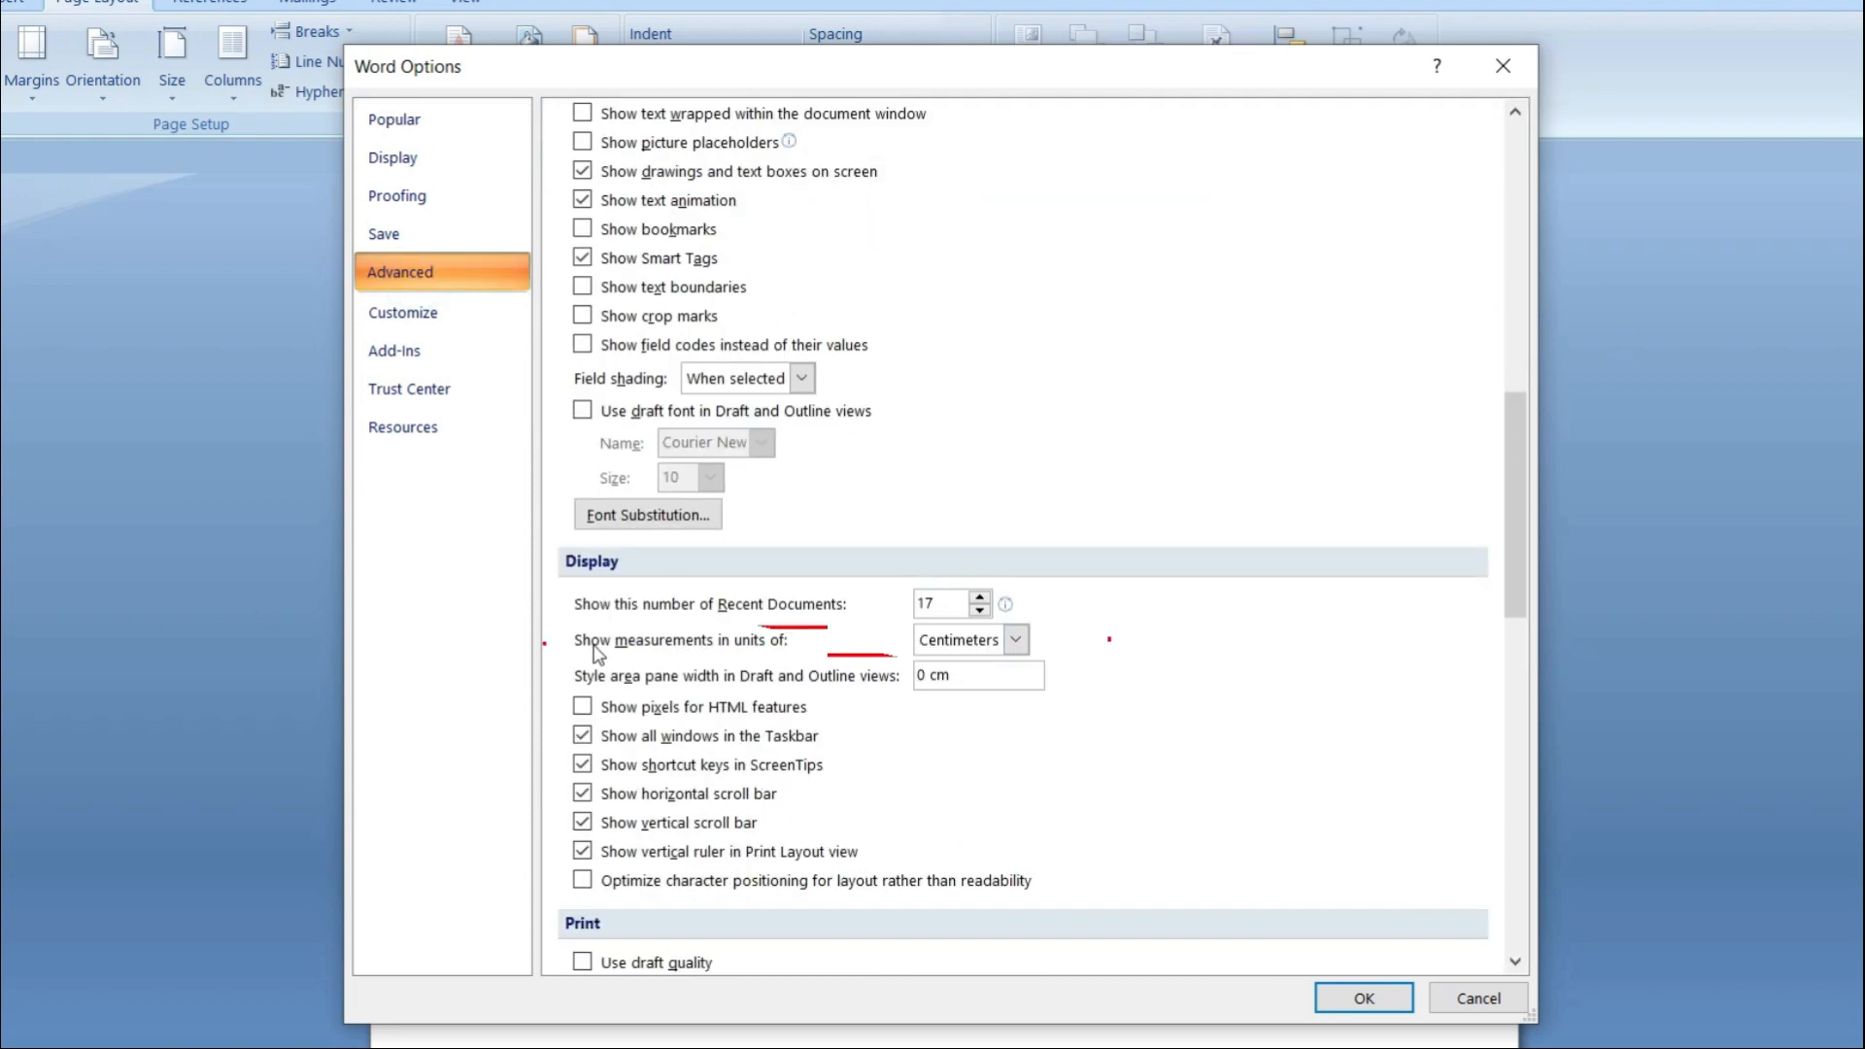
left_click(1016, 642)
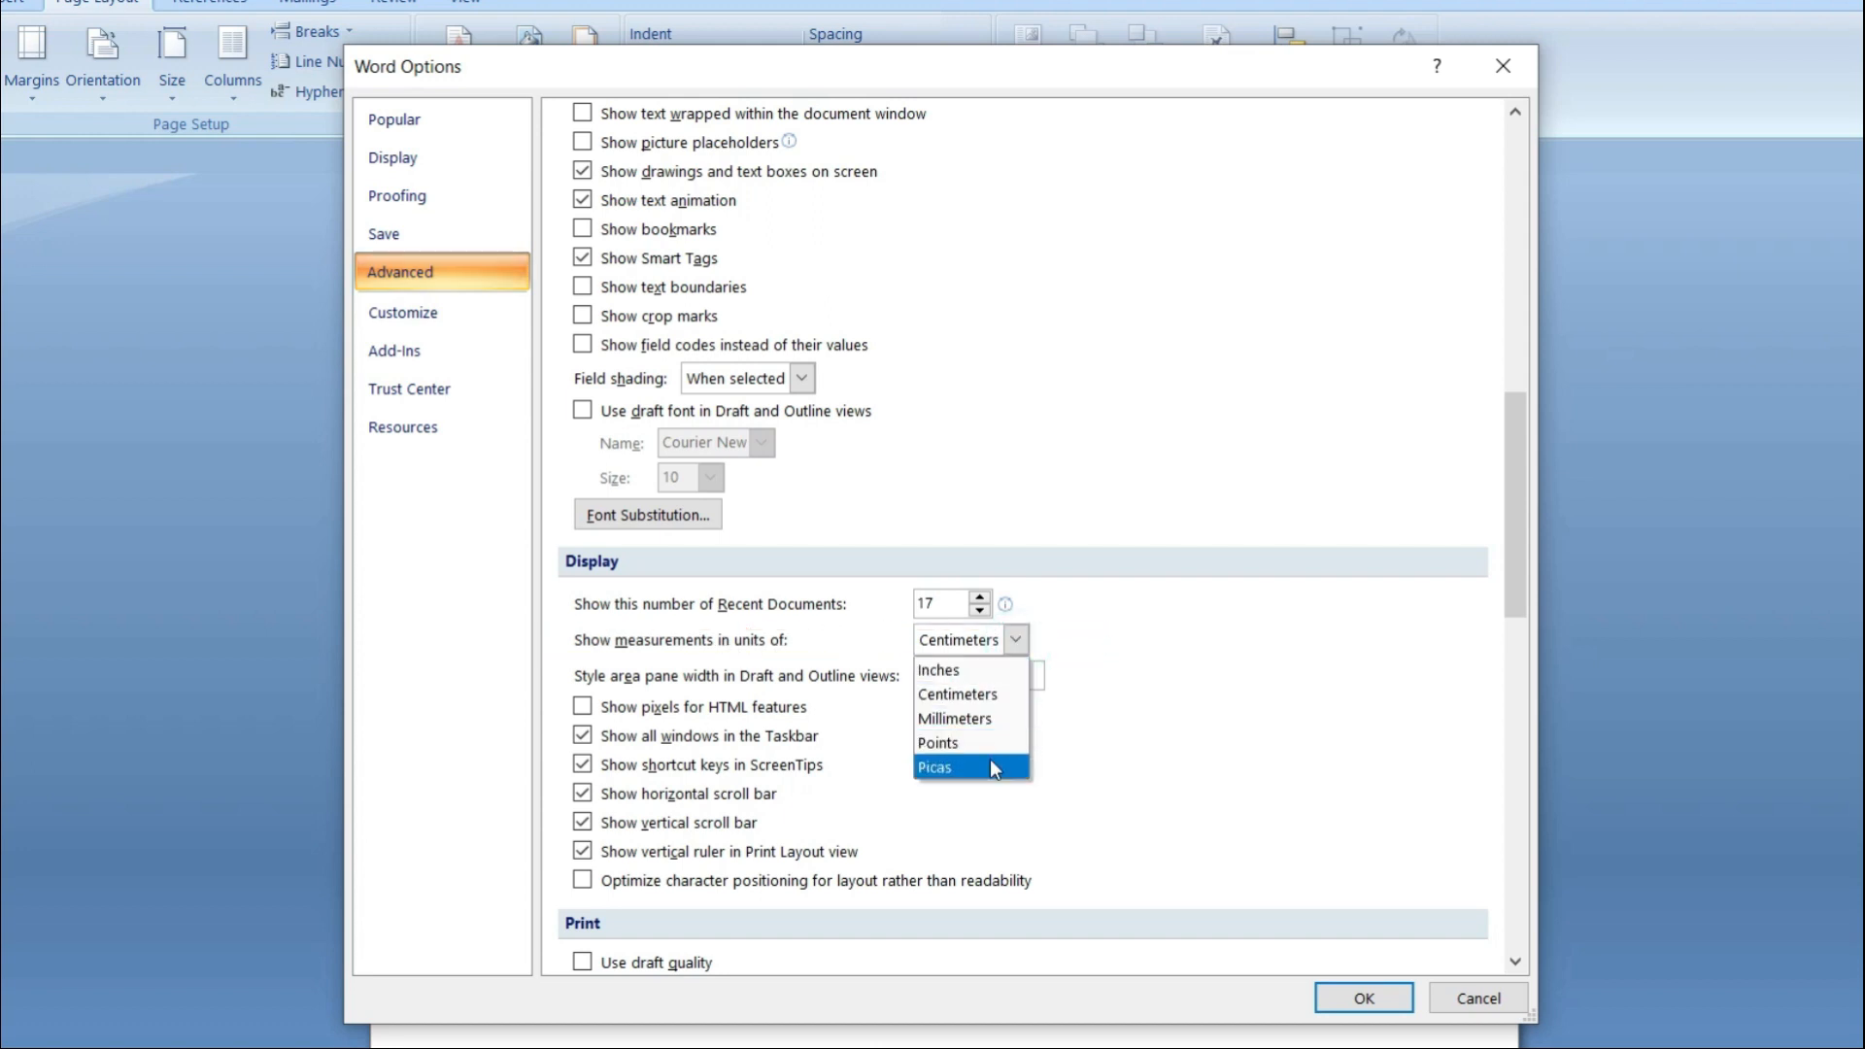
left_click(985, 677)
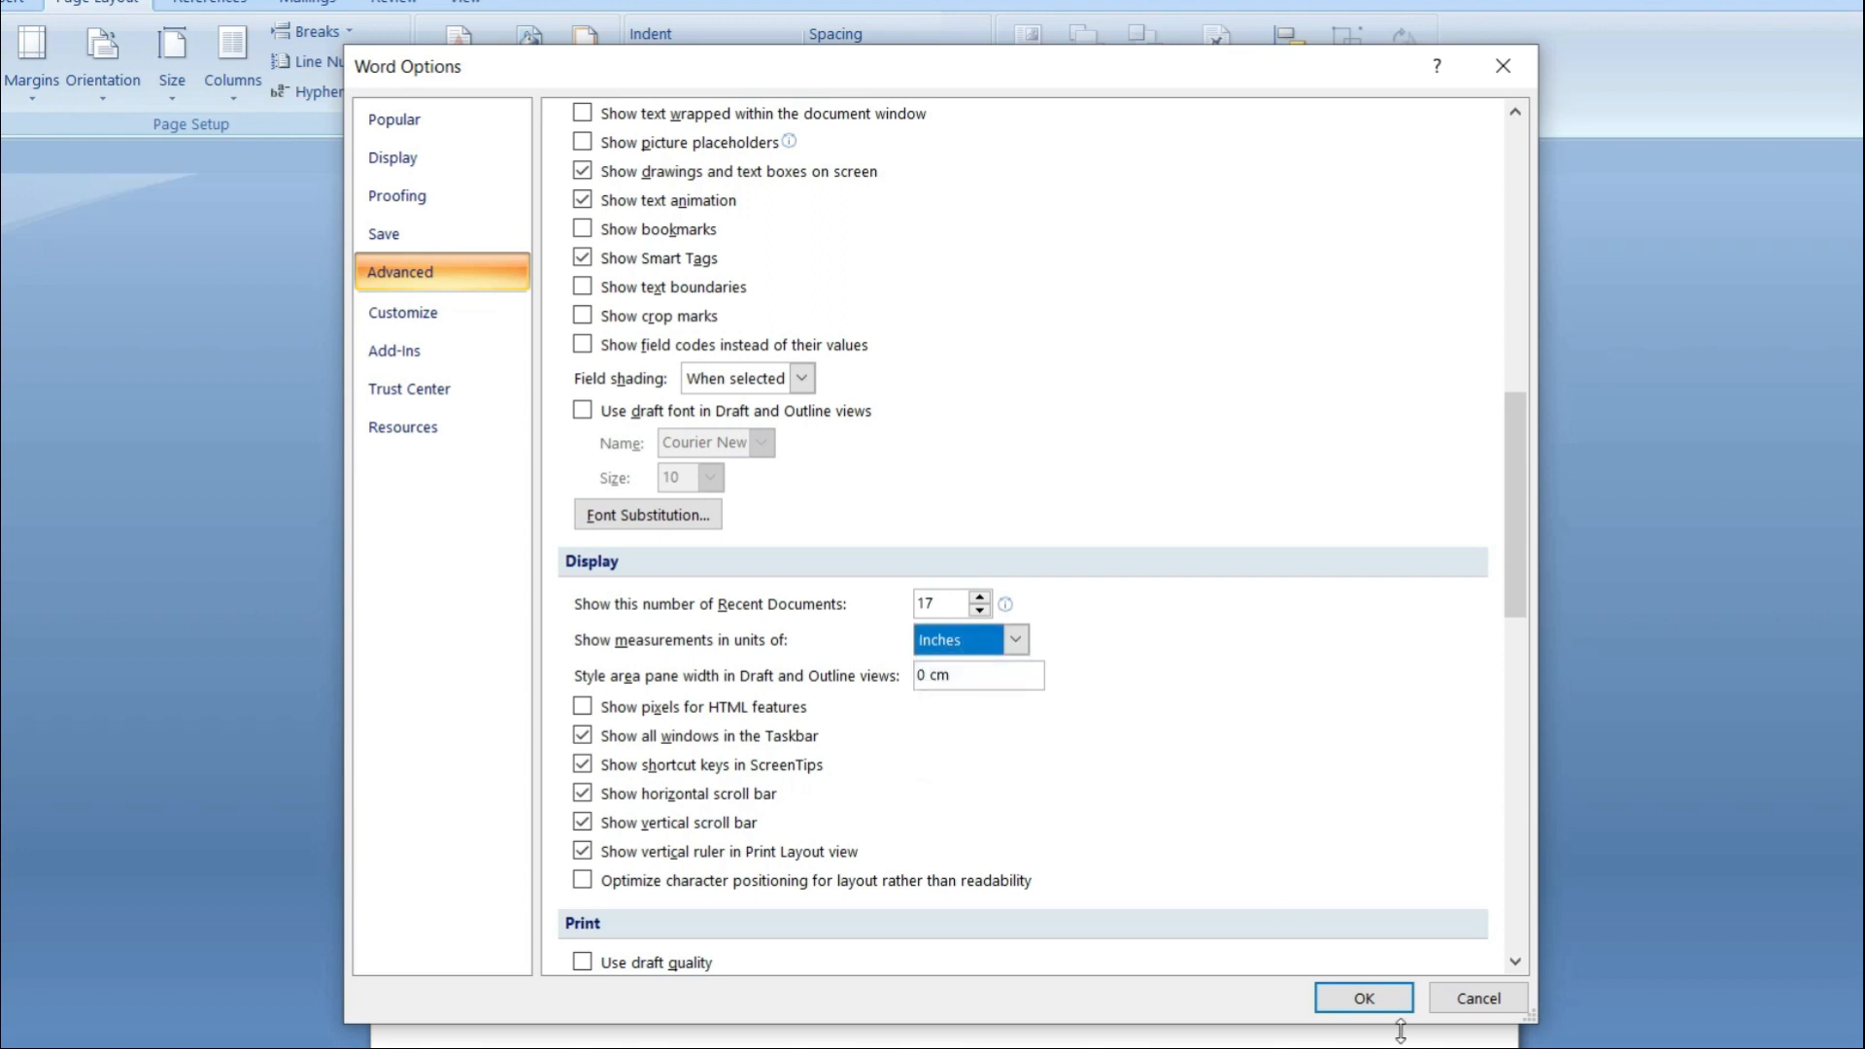
left_click(1363, 997)
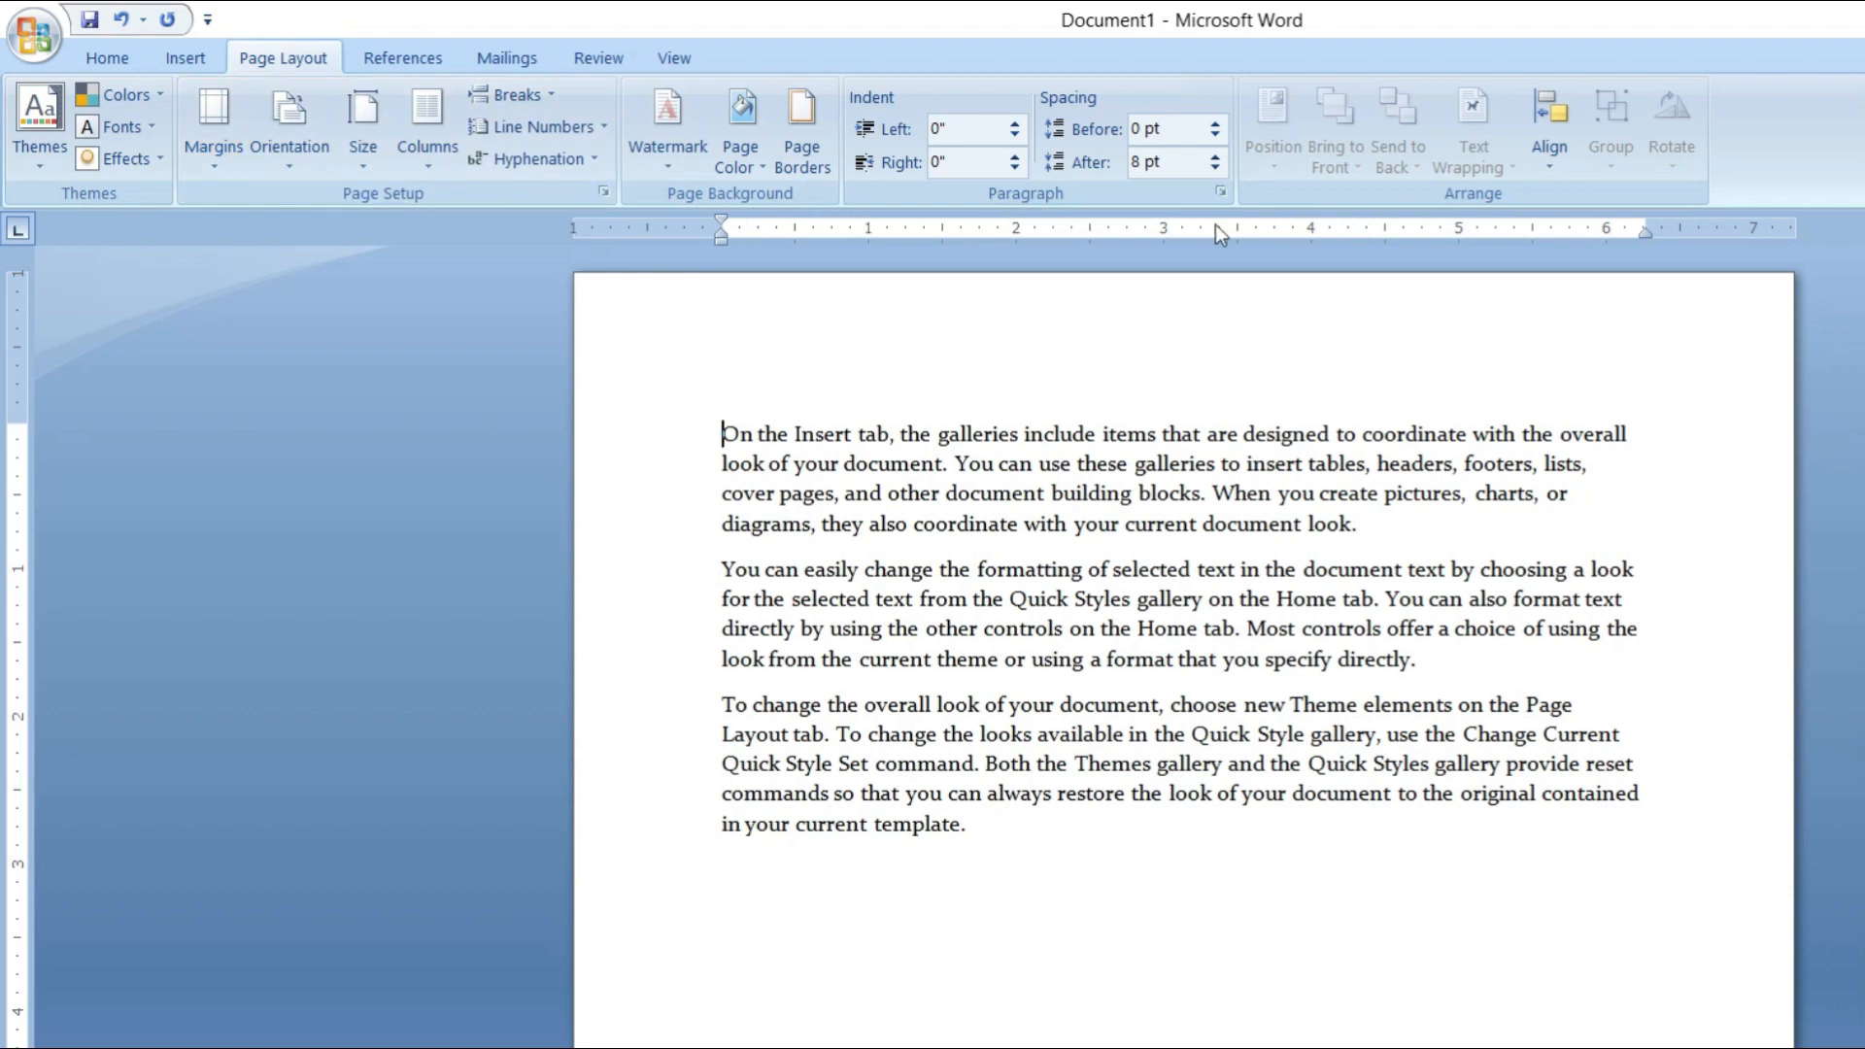
left_click(210, 146)
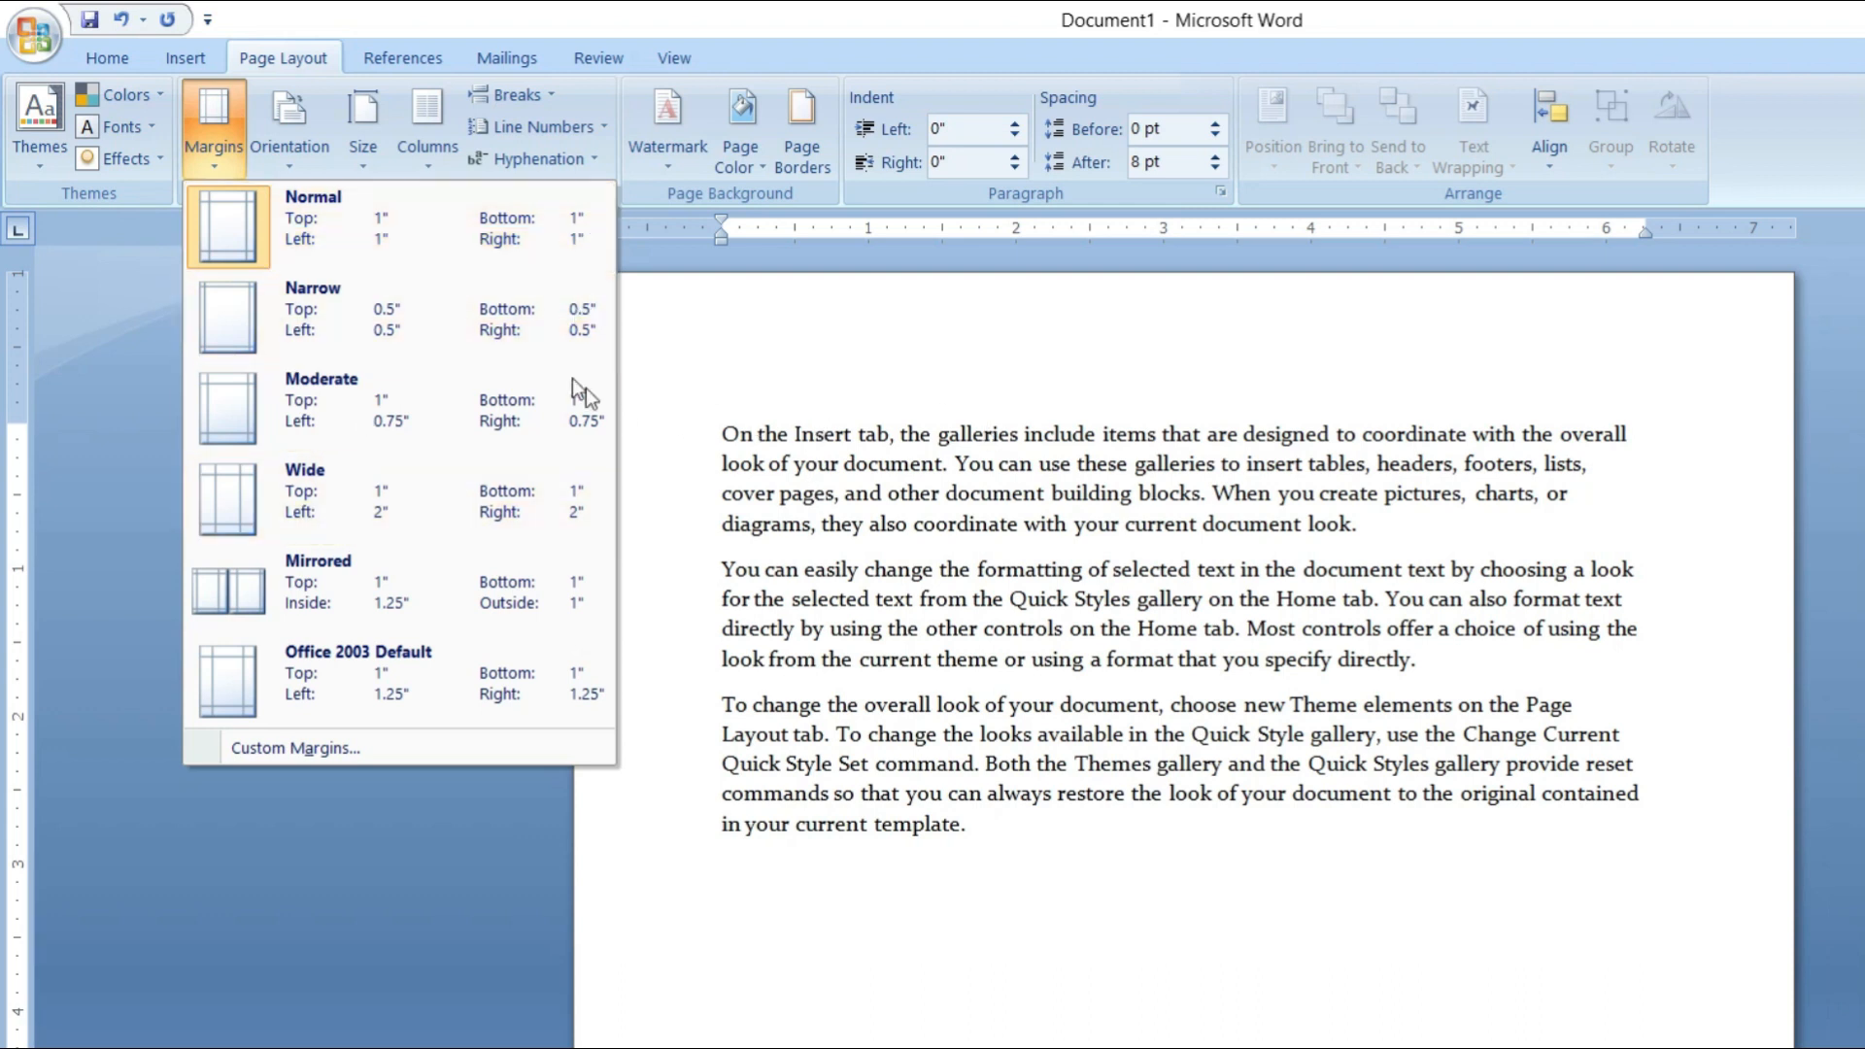
left_click(972, 439)
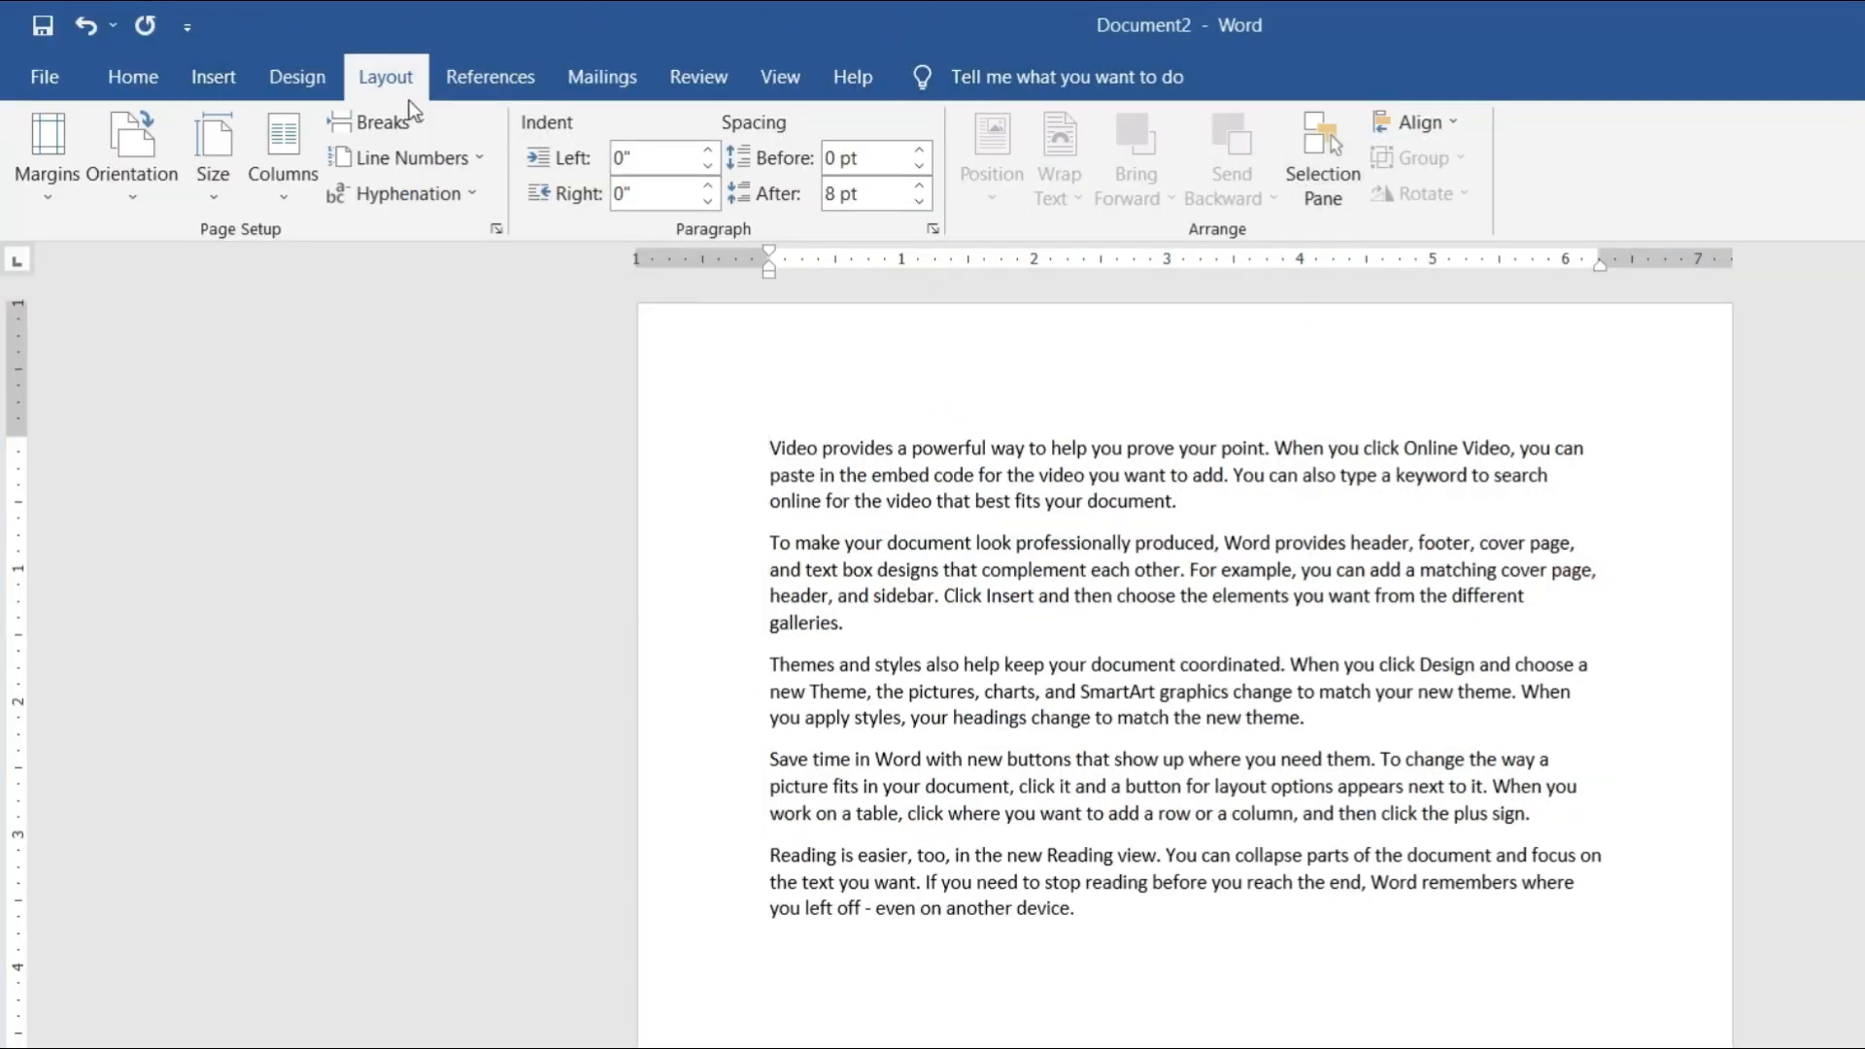
- Switch to Document2 in the newer Word version, look up its measurement units choices in the advanced options, and close the options without changes
left_click(35, 84)
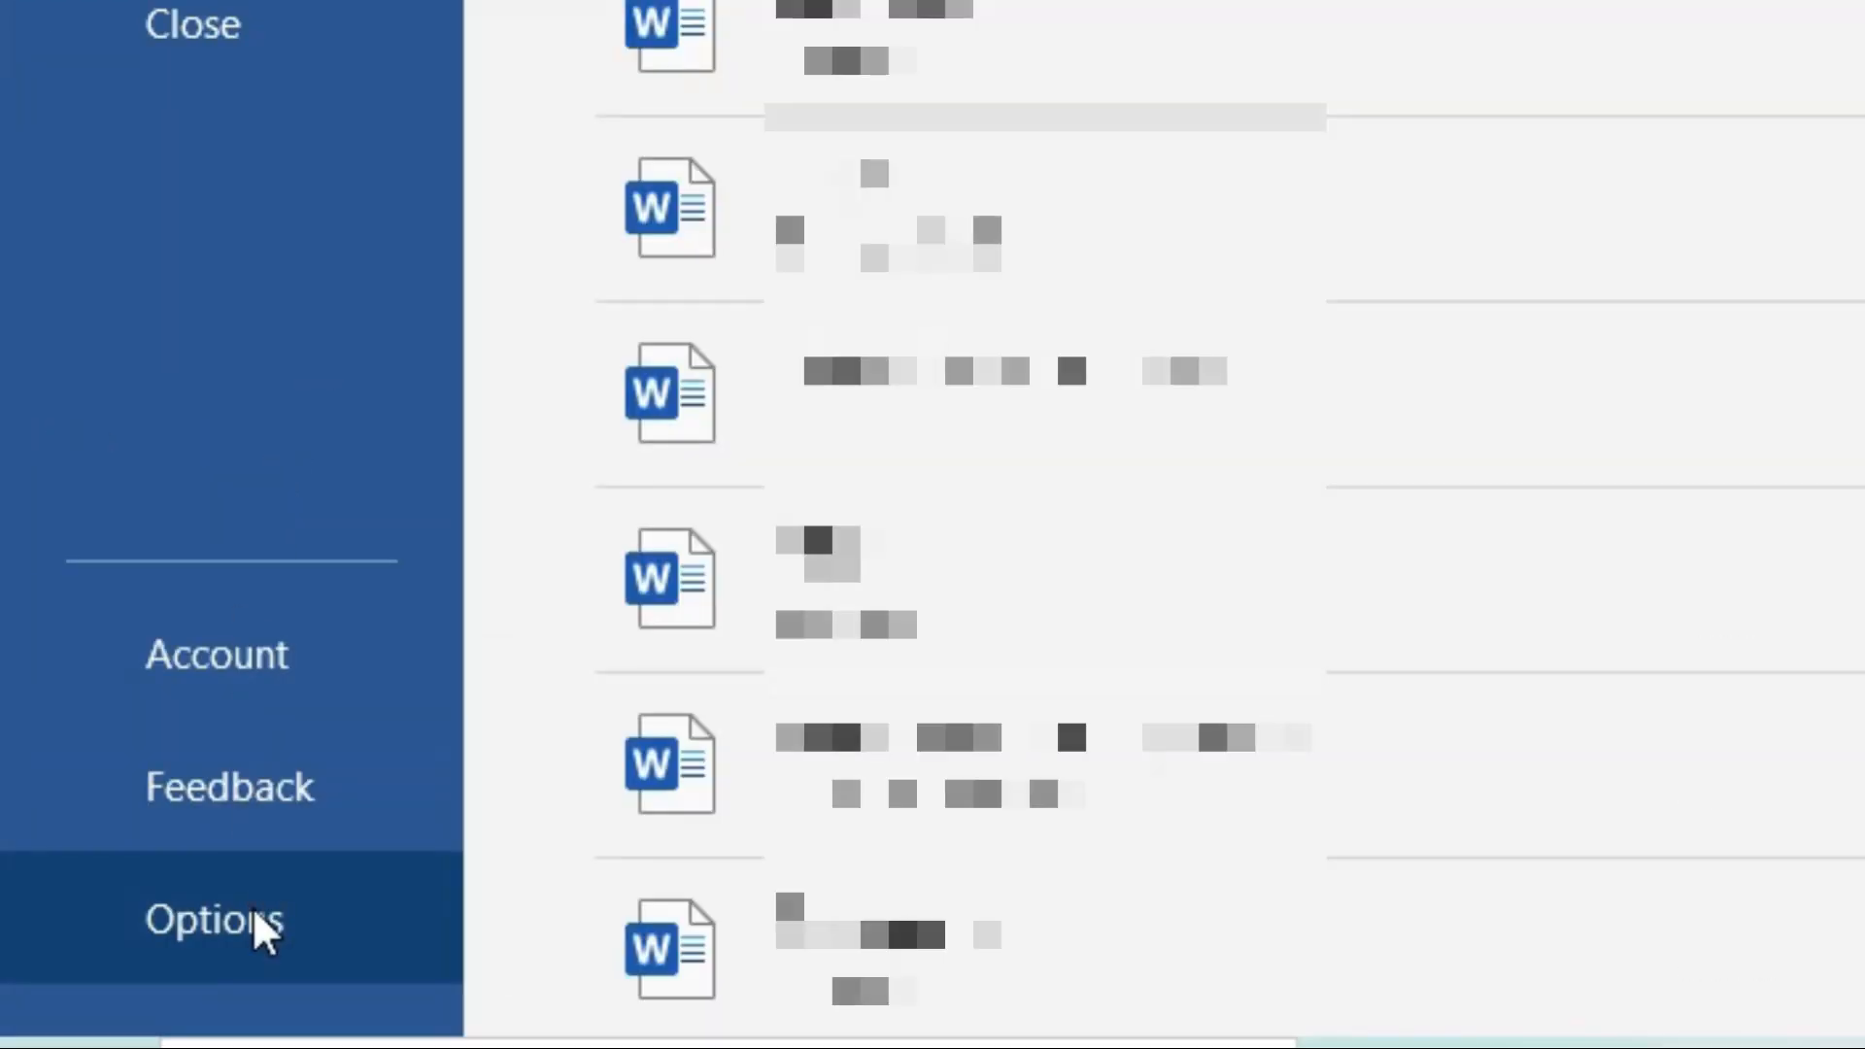
left_click(254, 909)
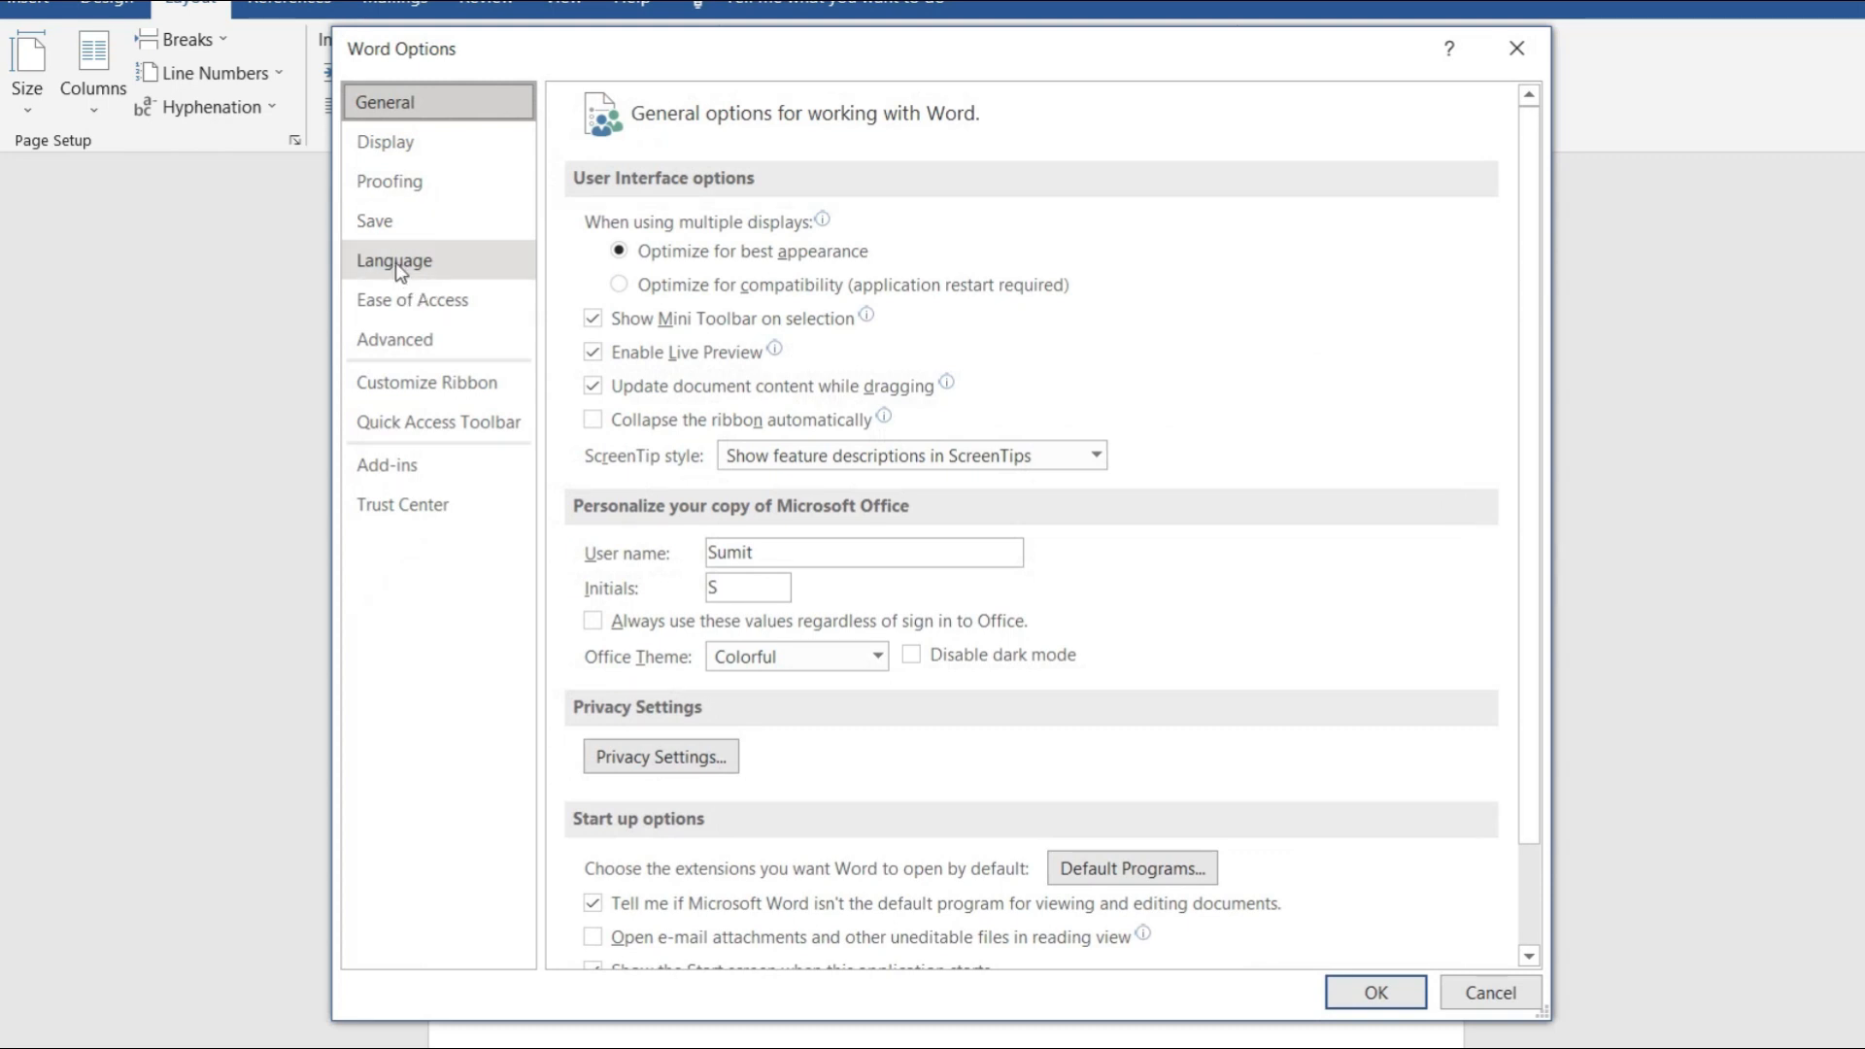
left_click(428, 342)
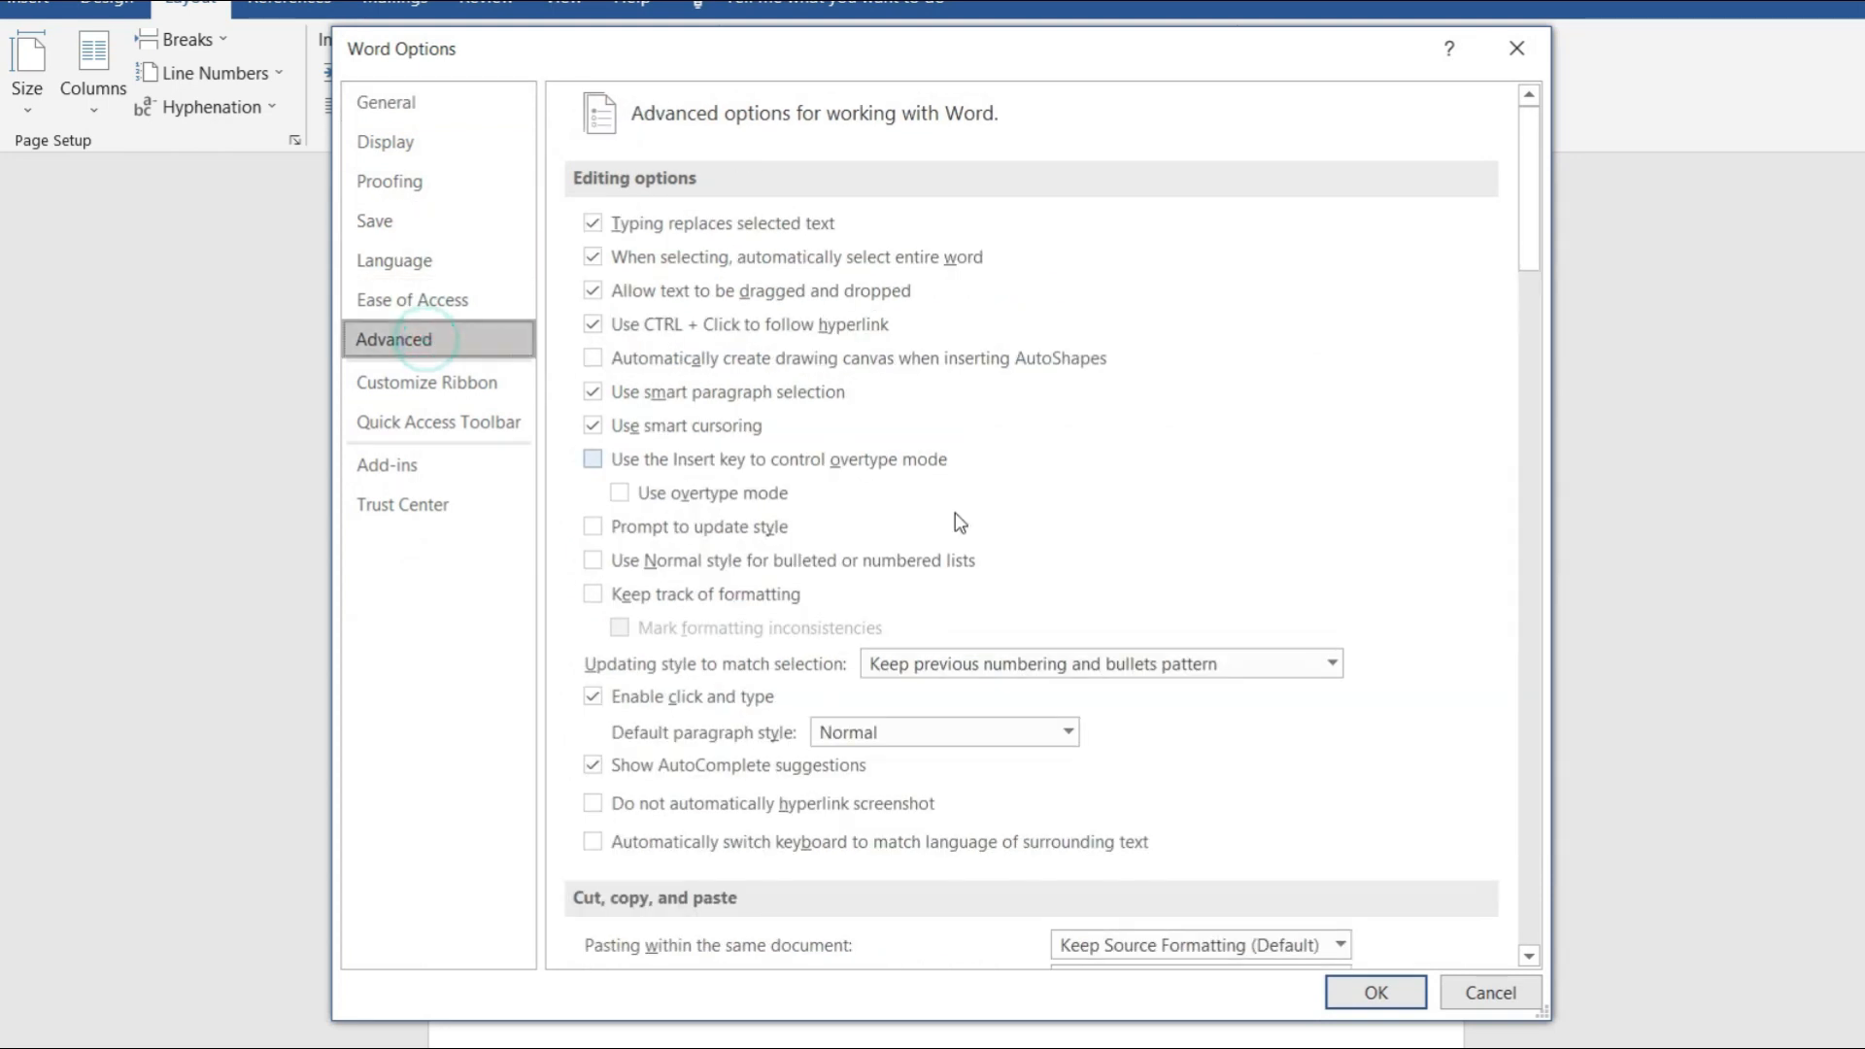
scroll(1117, 612, "down", 13)
scroll(1117, 612, "down", 2)
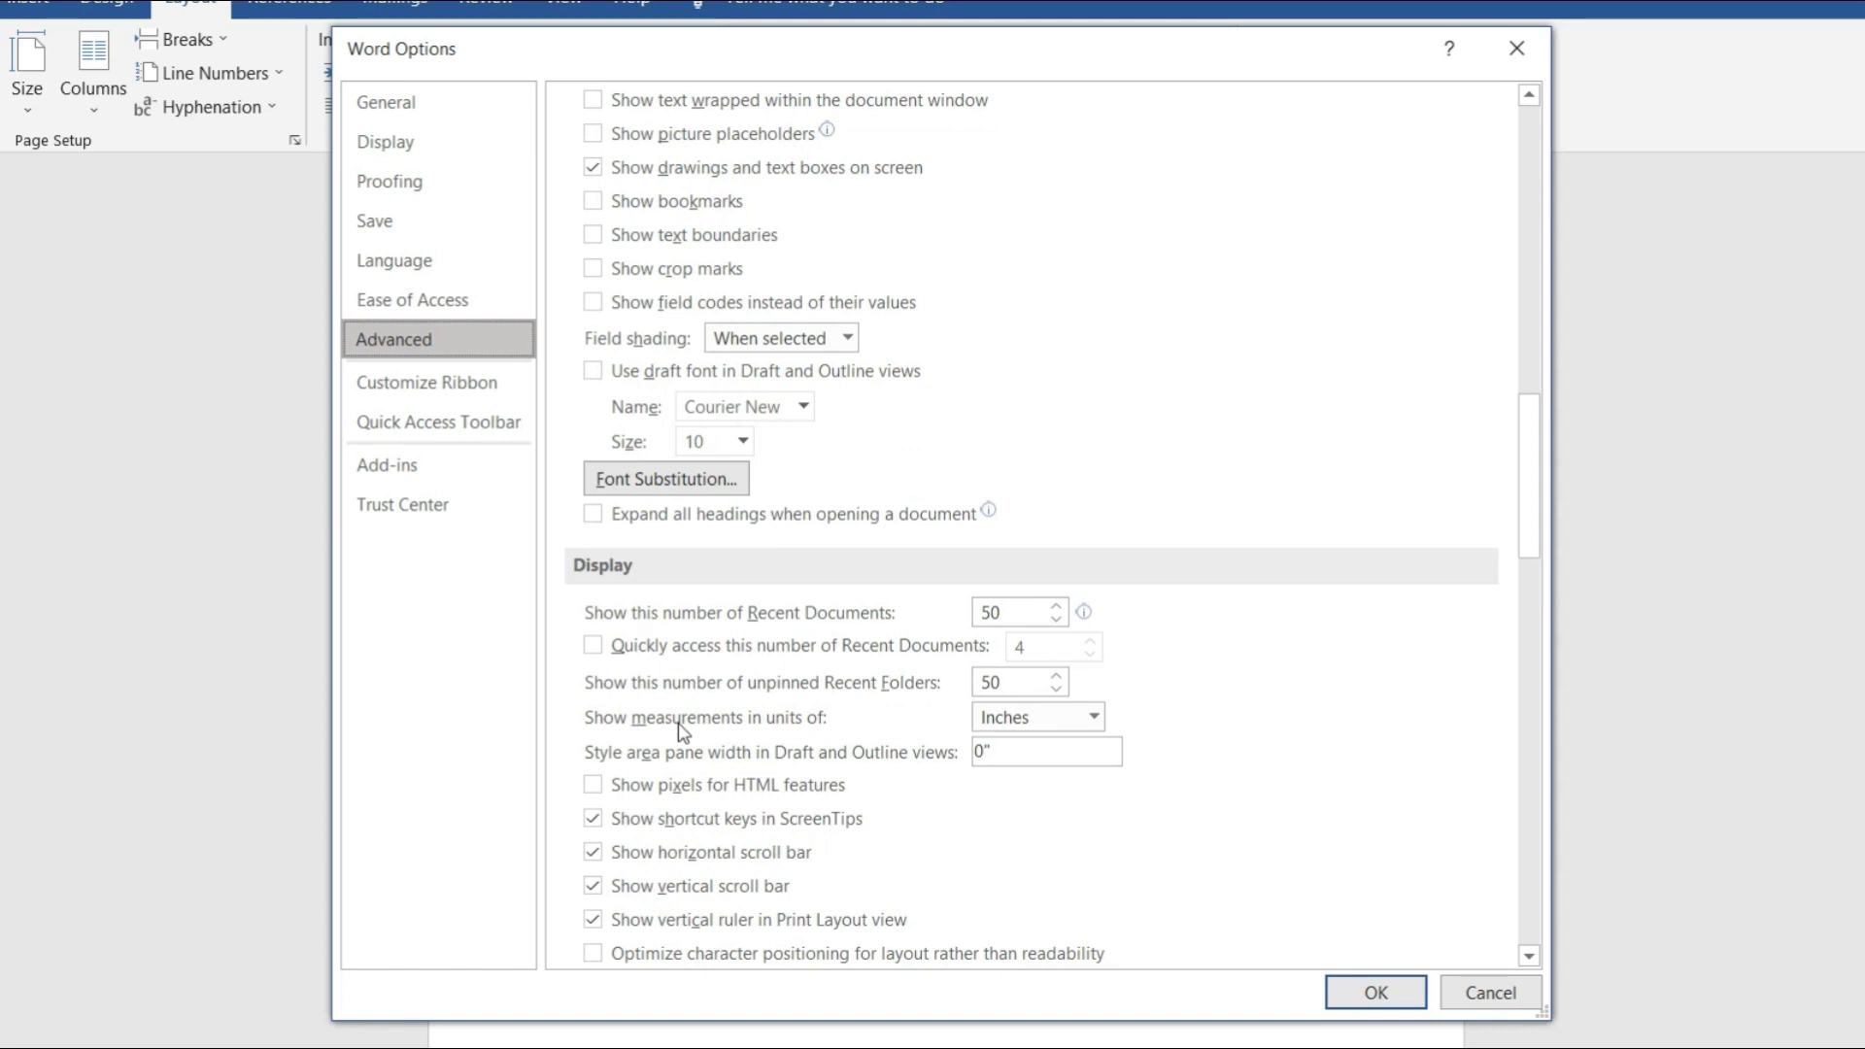
left_click(1095, 718)
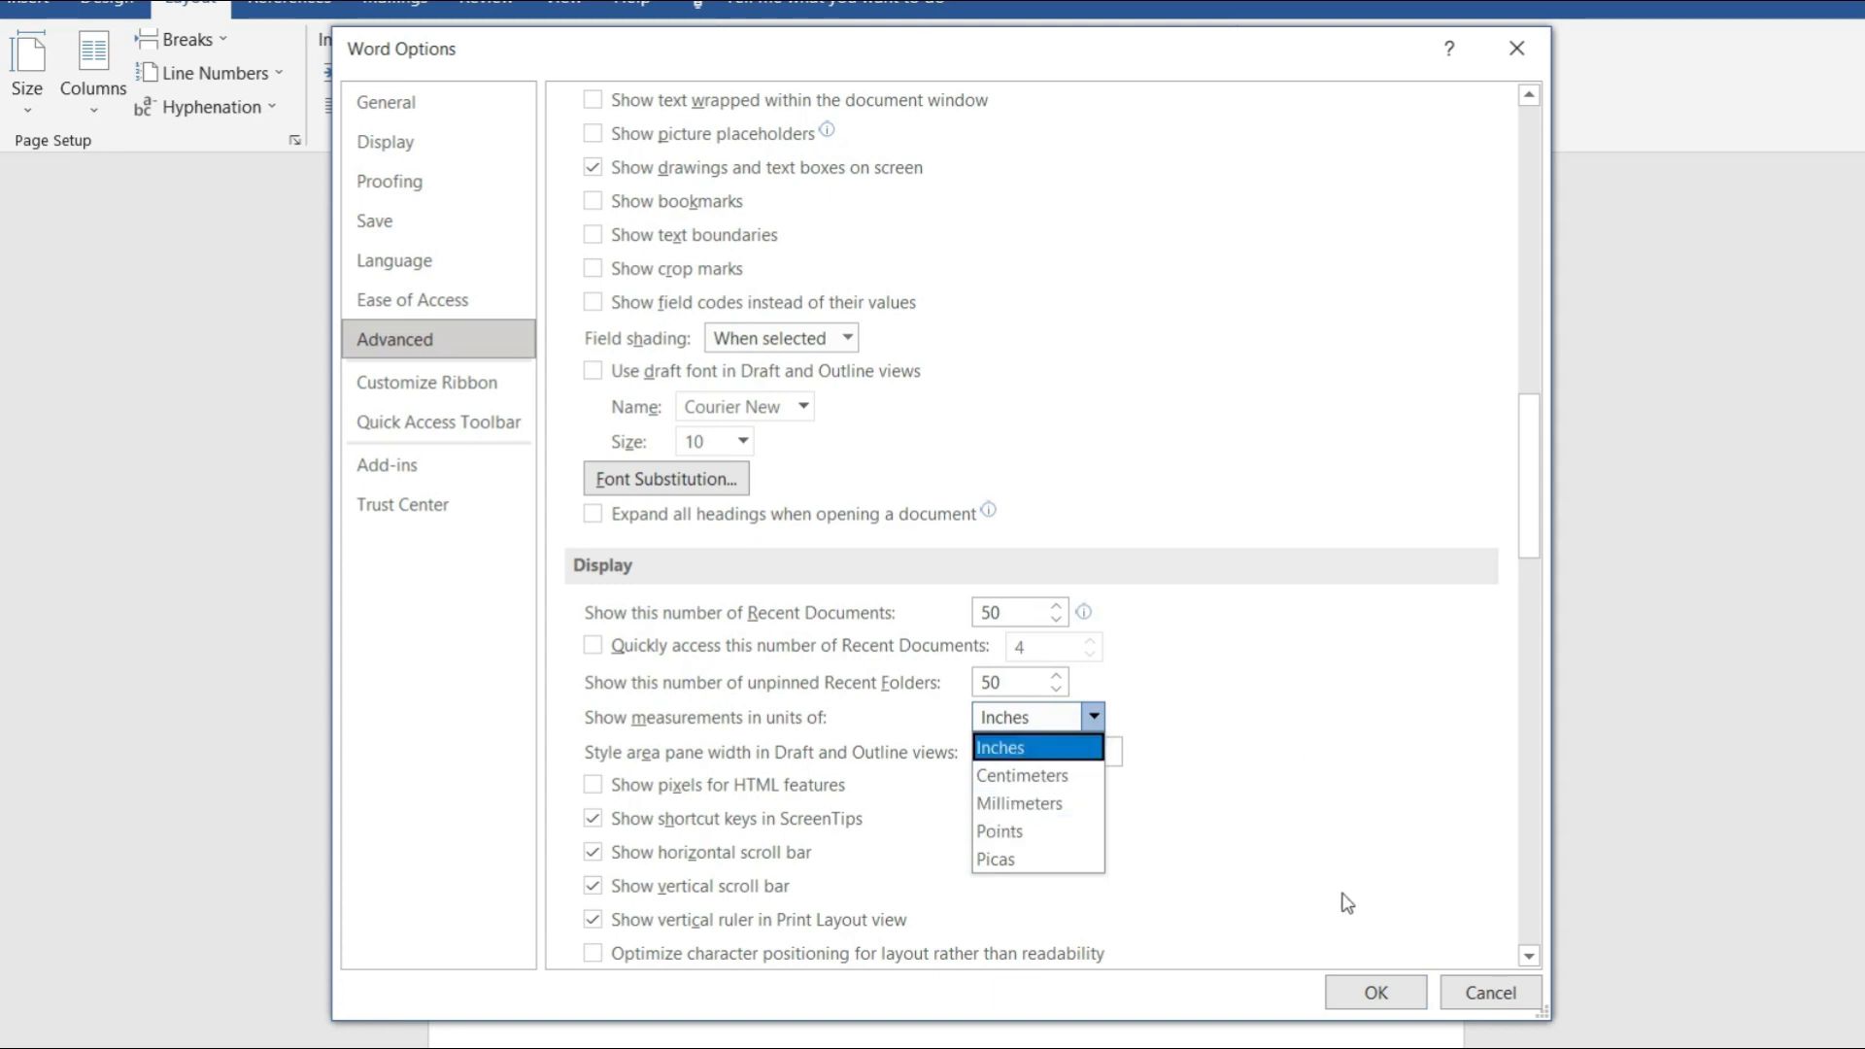
left_click(1523, 50)
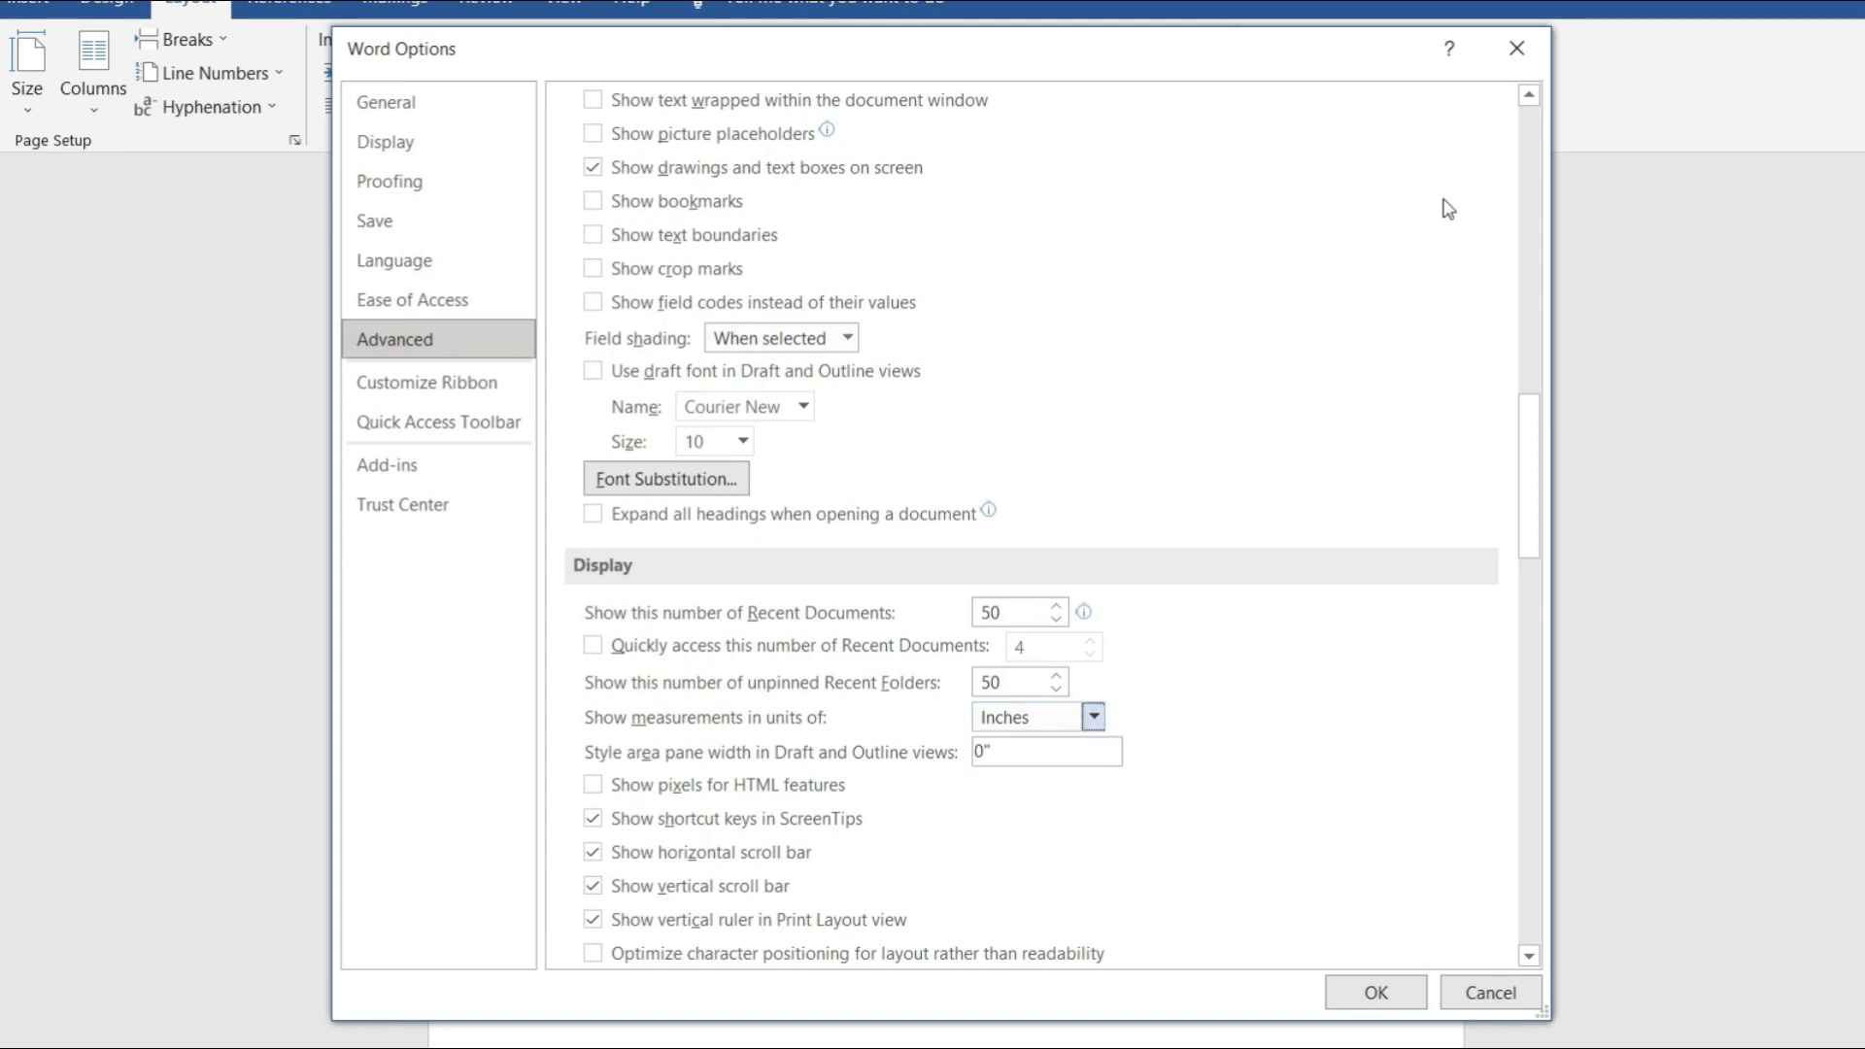
left_click(1521, 54)
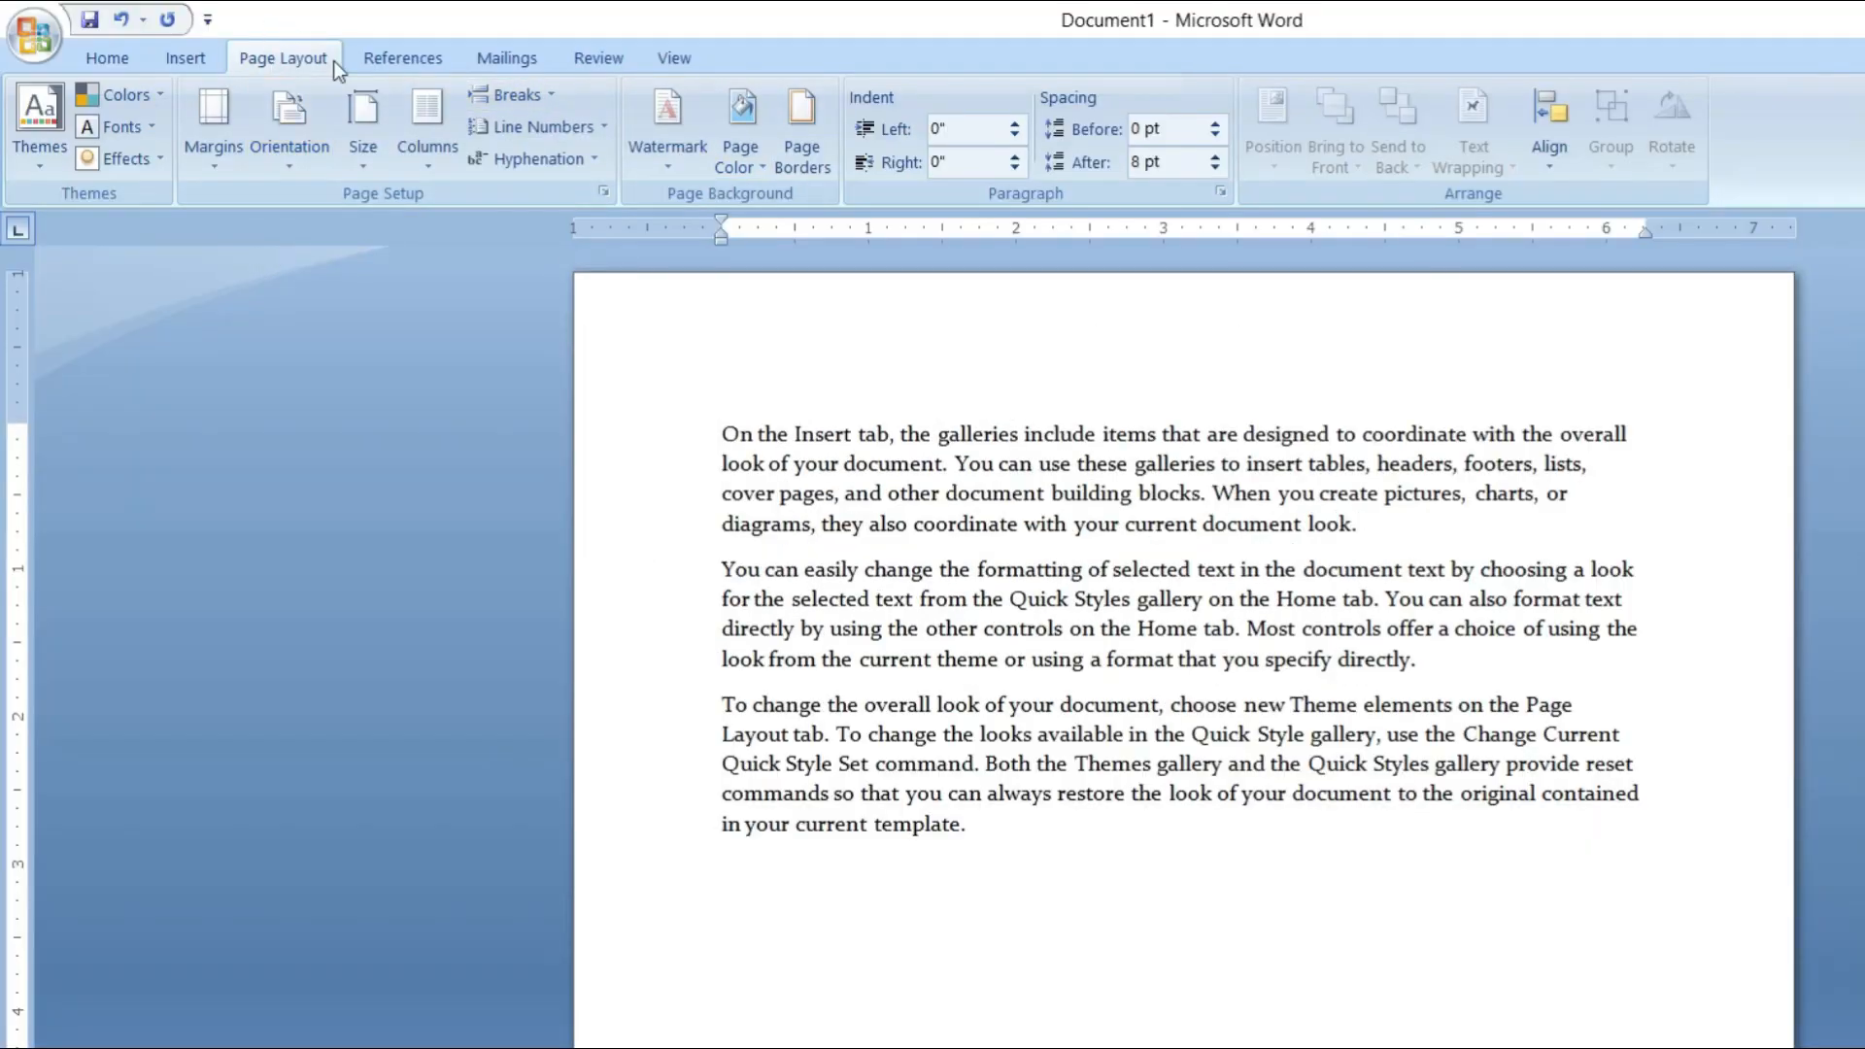
- Try the Landscape orientation on Document1 in Word 2007, return the page to Portrait and look over its layout
left_click(295, 146)
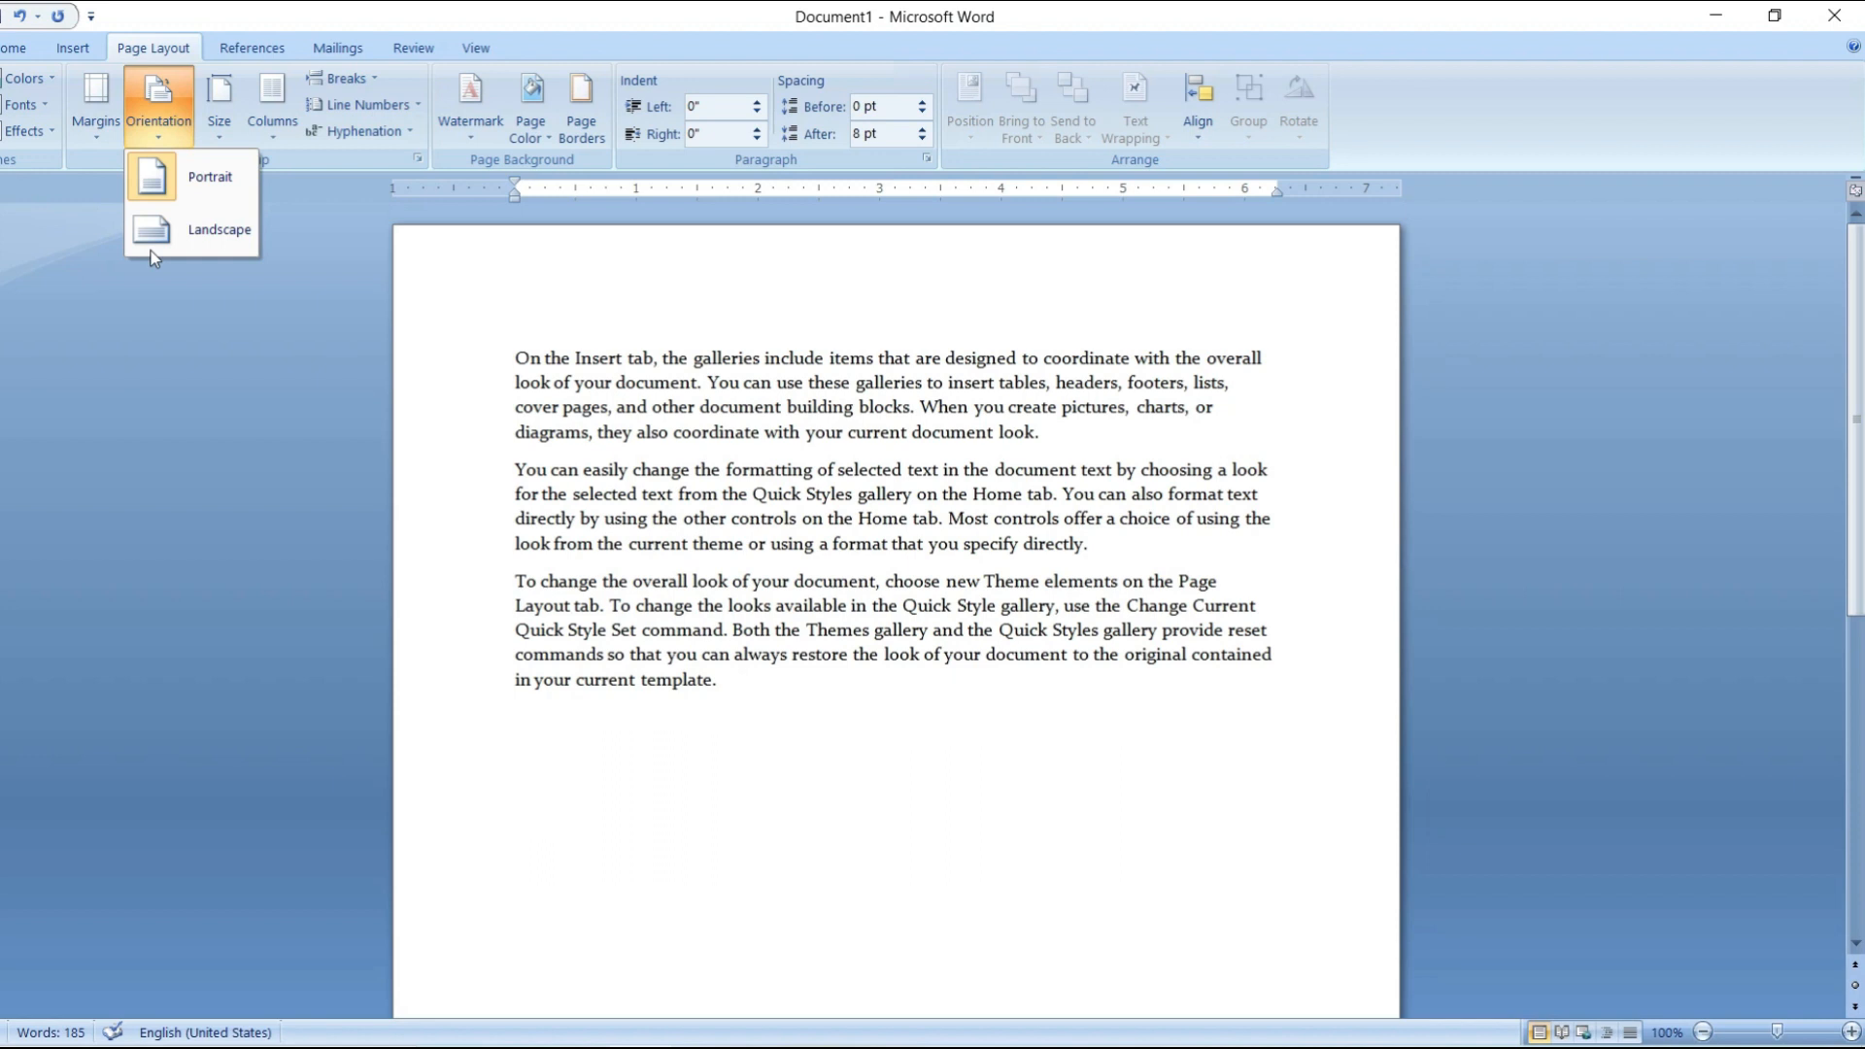
left_click(177, 233)
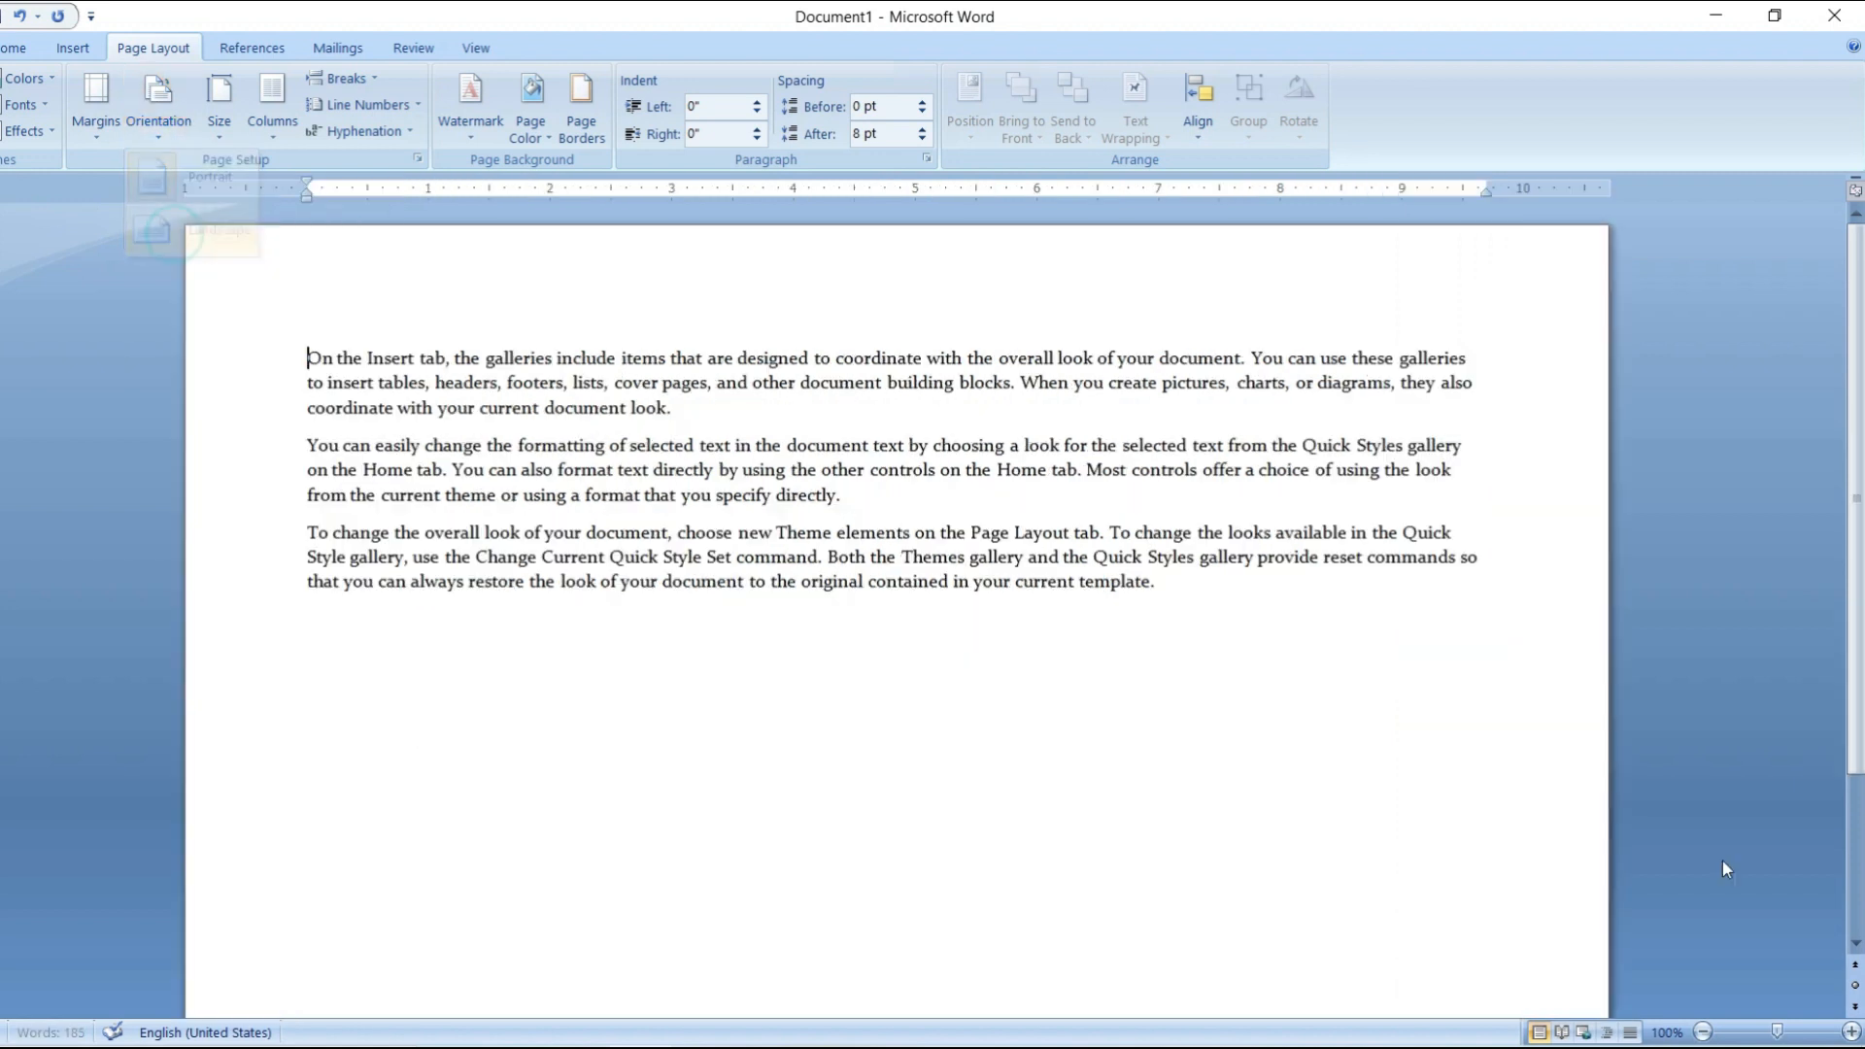
left_click(1703, 1031)
left_click(1703, 1032)
left_click(1704, 1031)
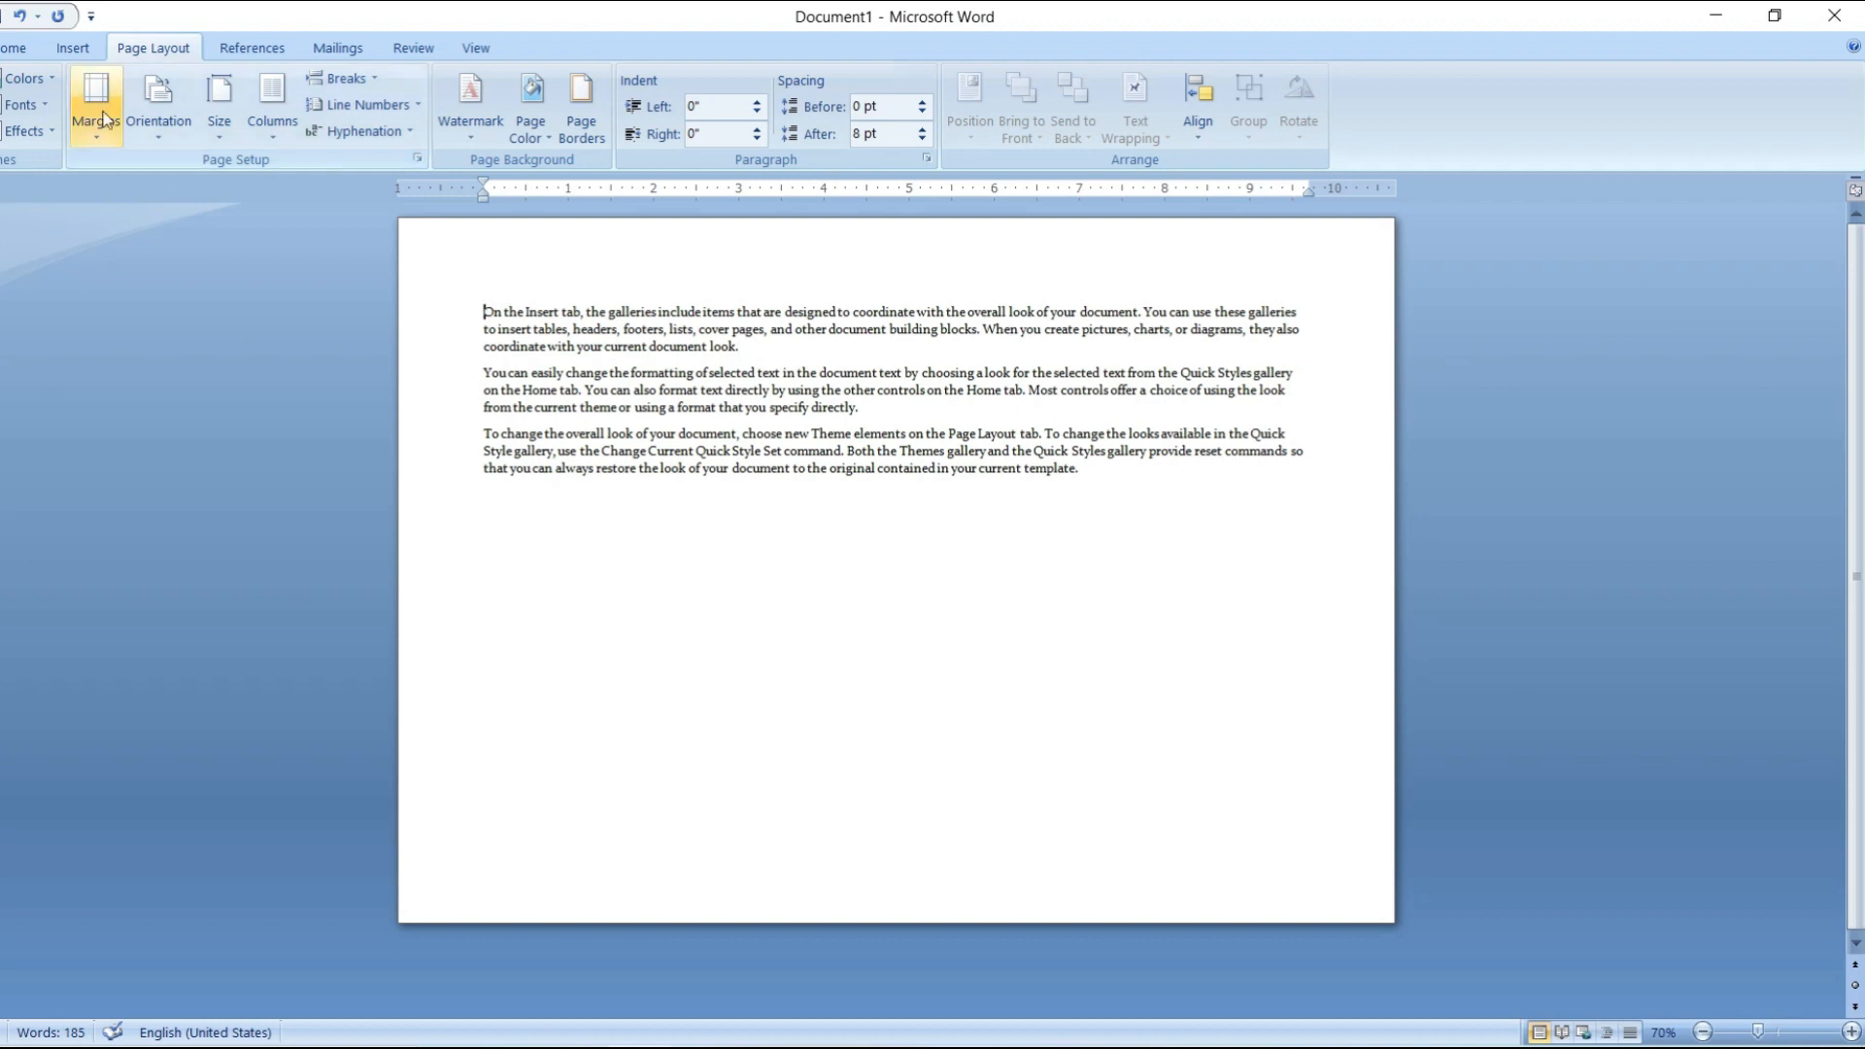
left_click(158, 102)
left_click(192, 177)
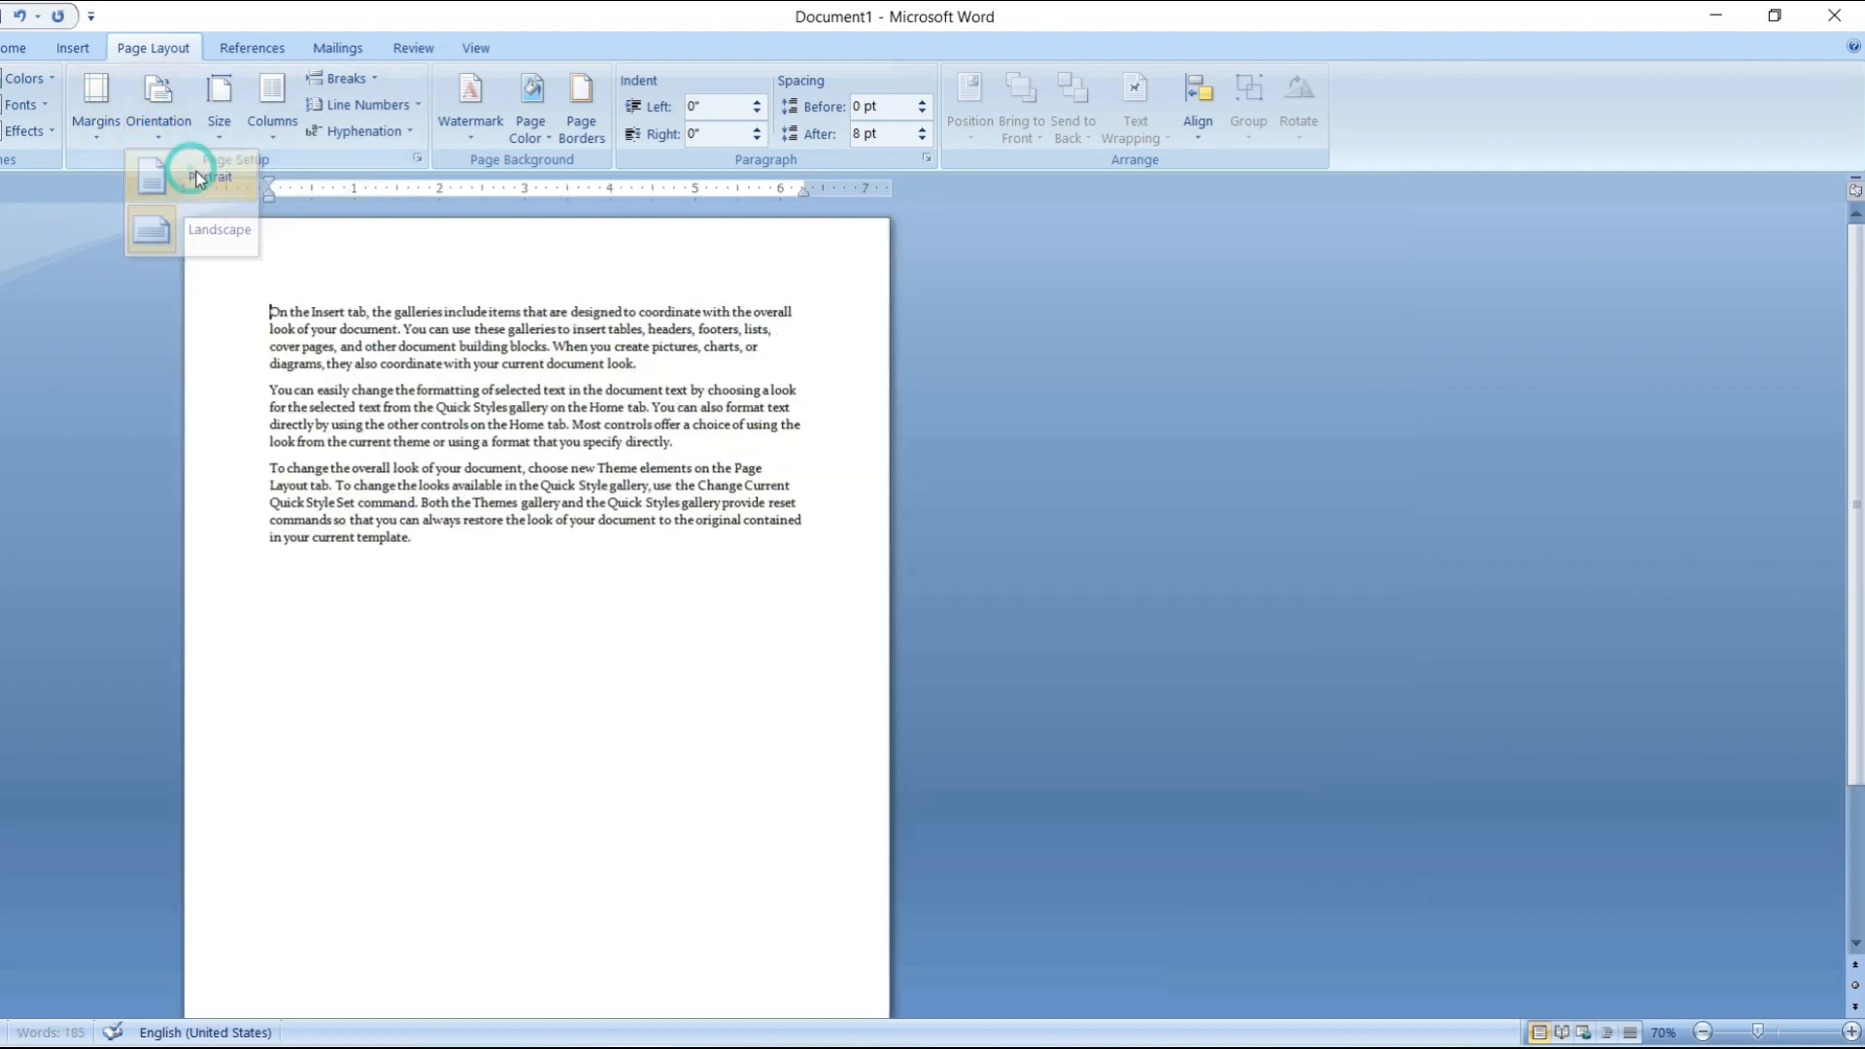
scroll(488, 332, "down", 3)
scroll(491, 340, "up", 4)
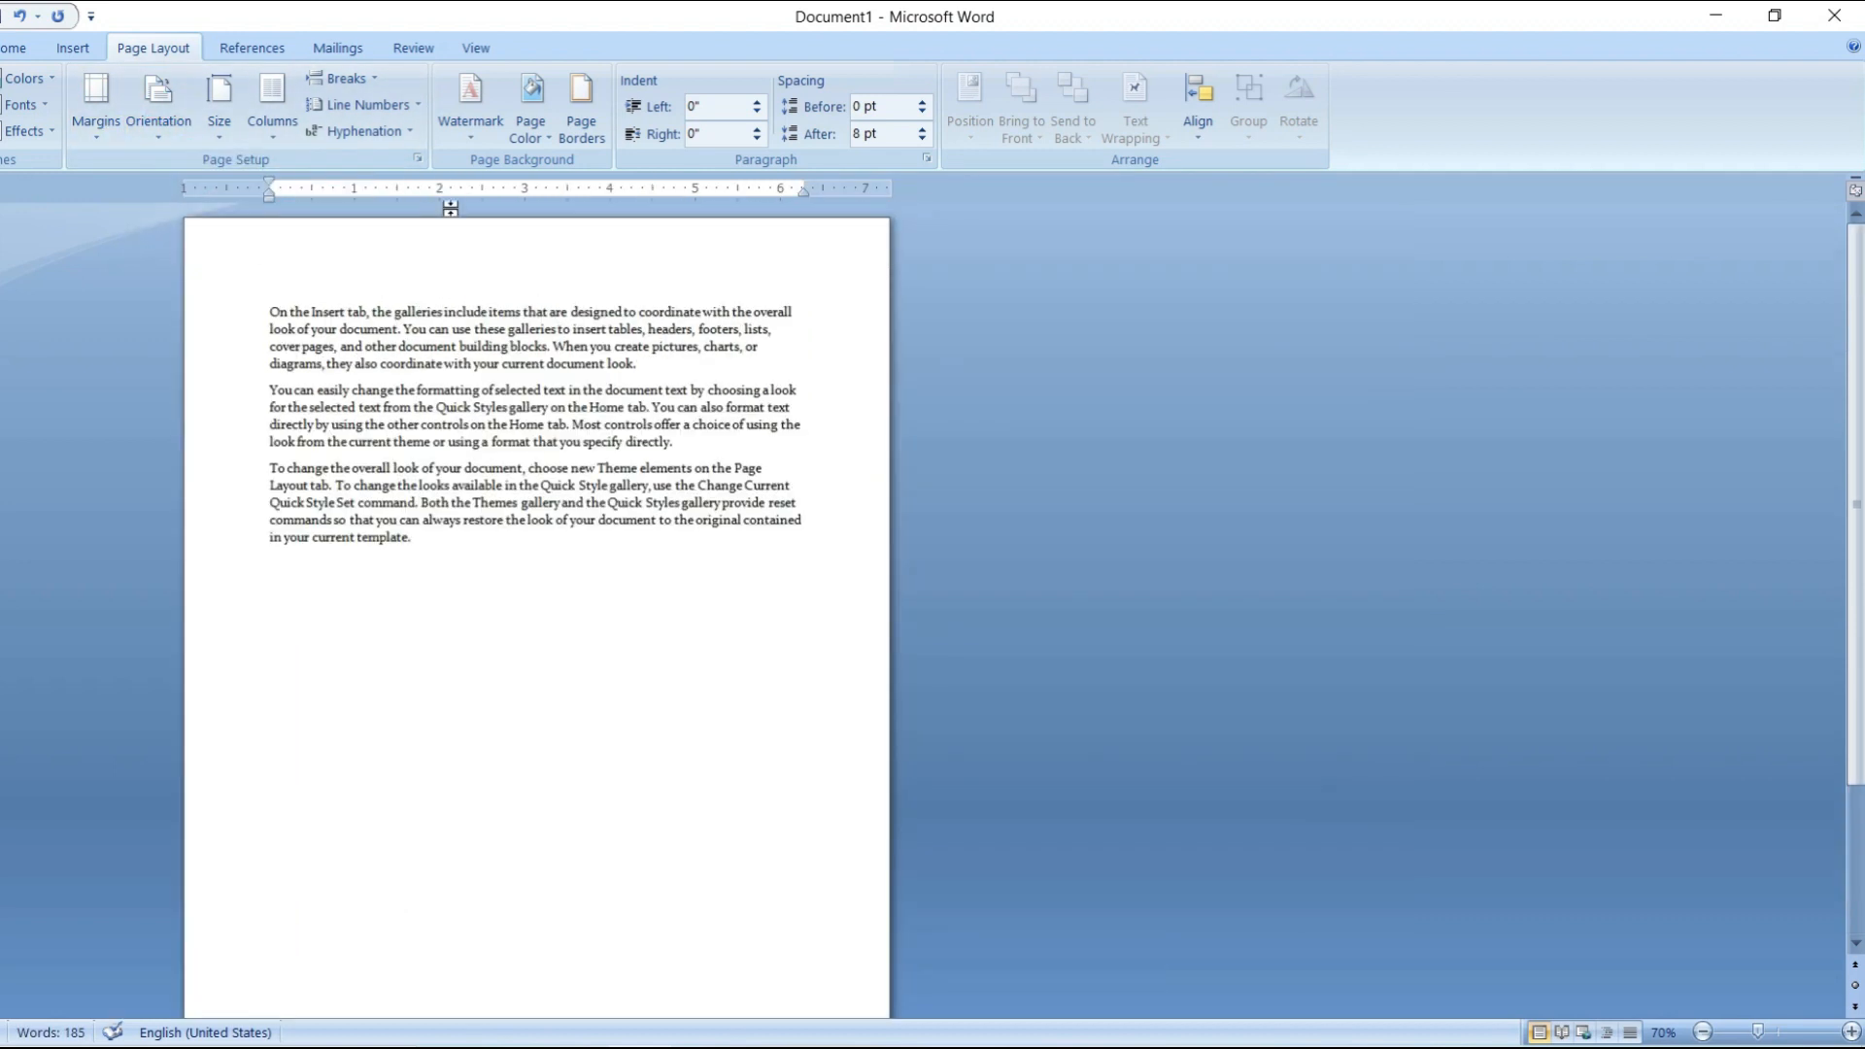
- Switch the page to Landscape once more, and restore the Portrait orientation
left_click(156, 125)
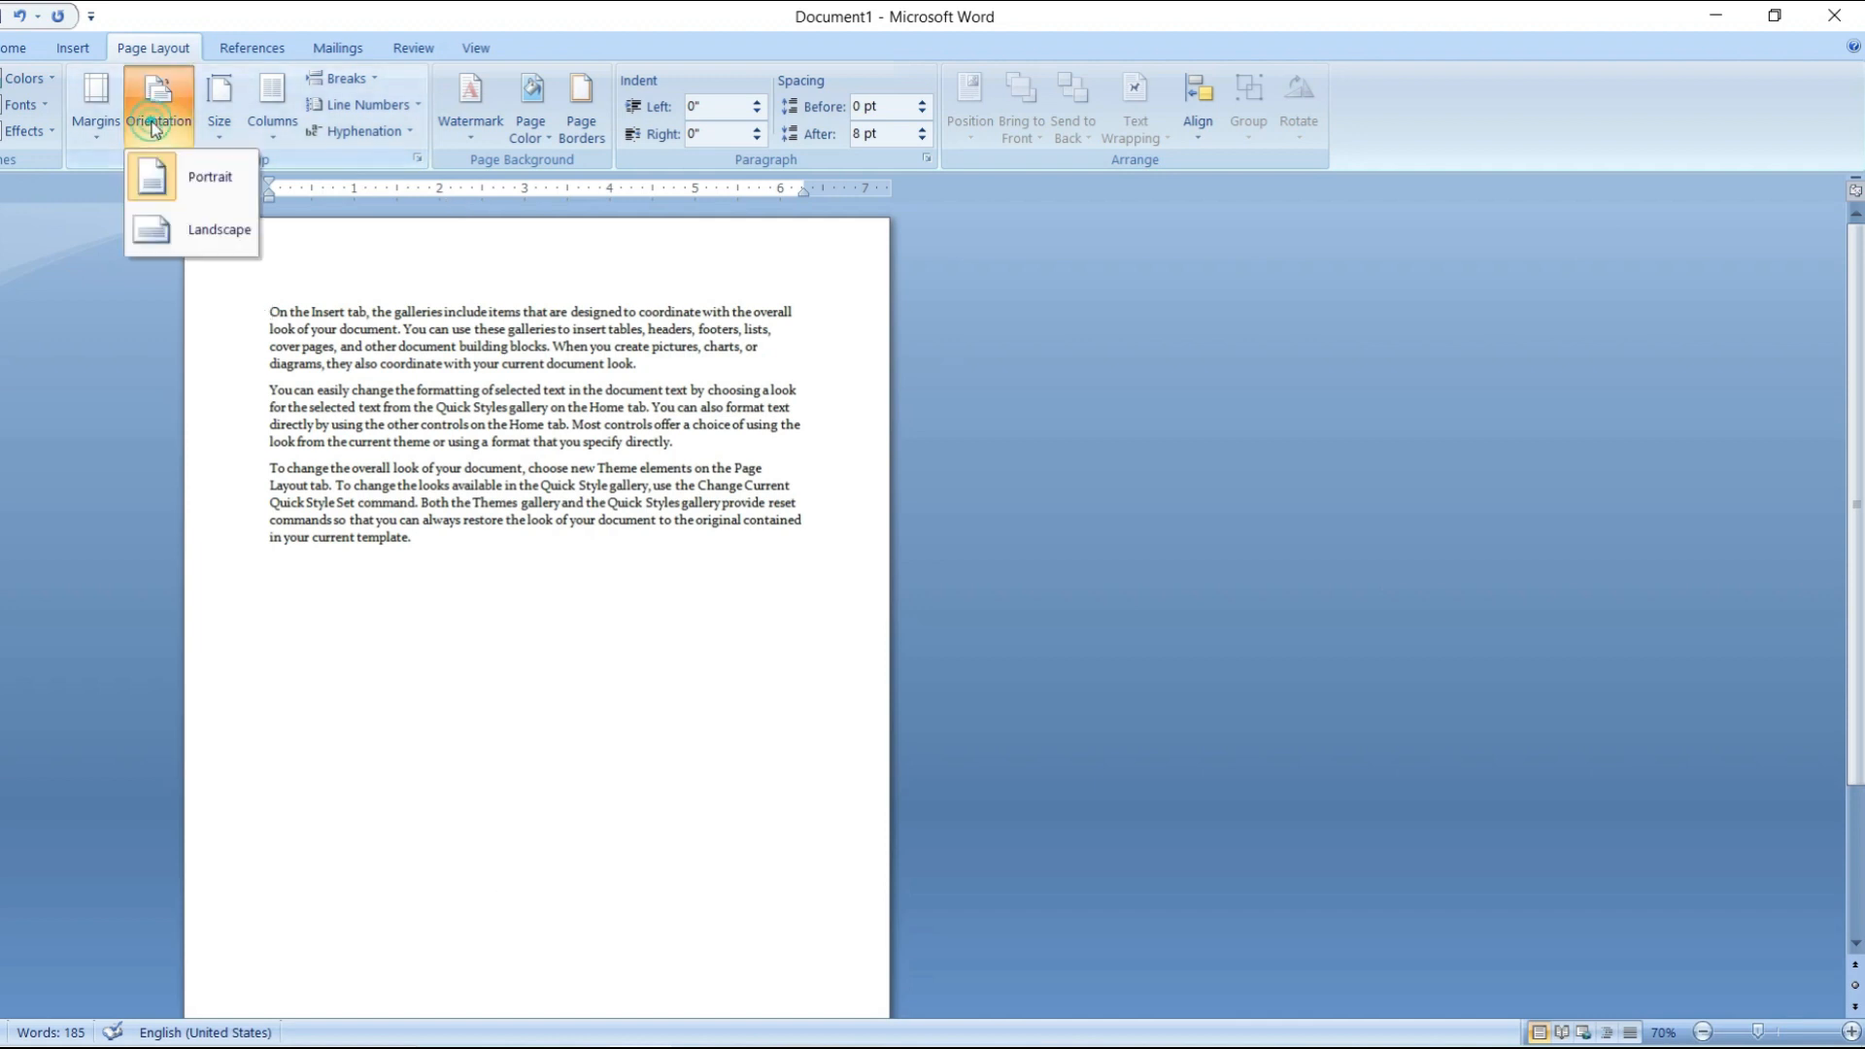
left_click(184, 232)
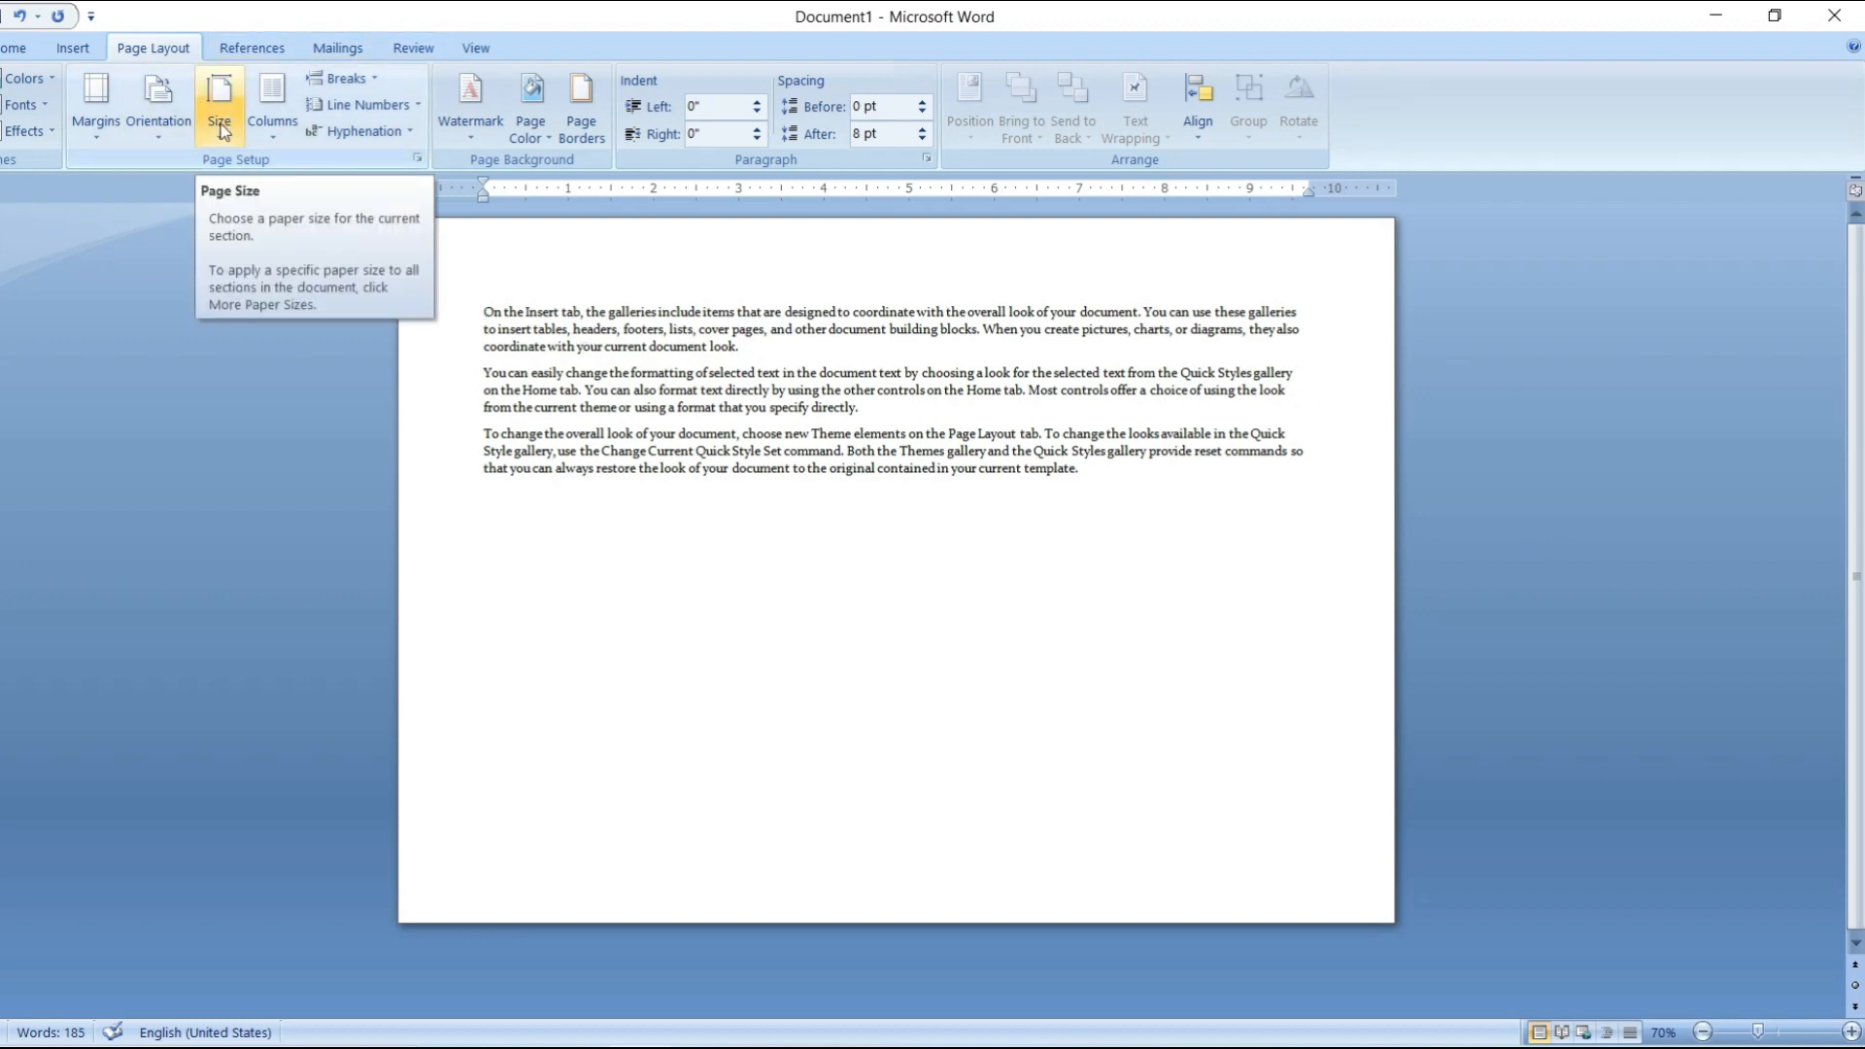
left_click(167, 126)
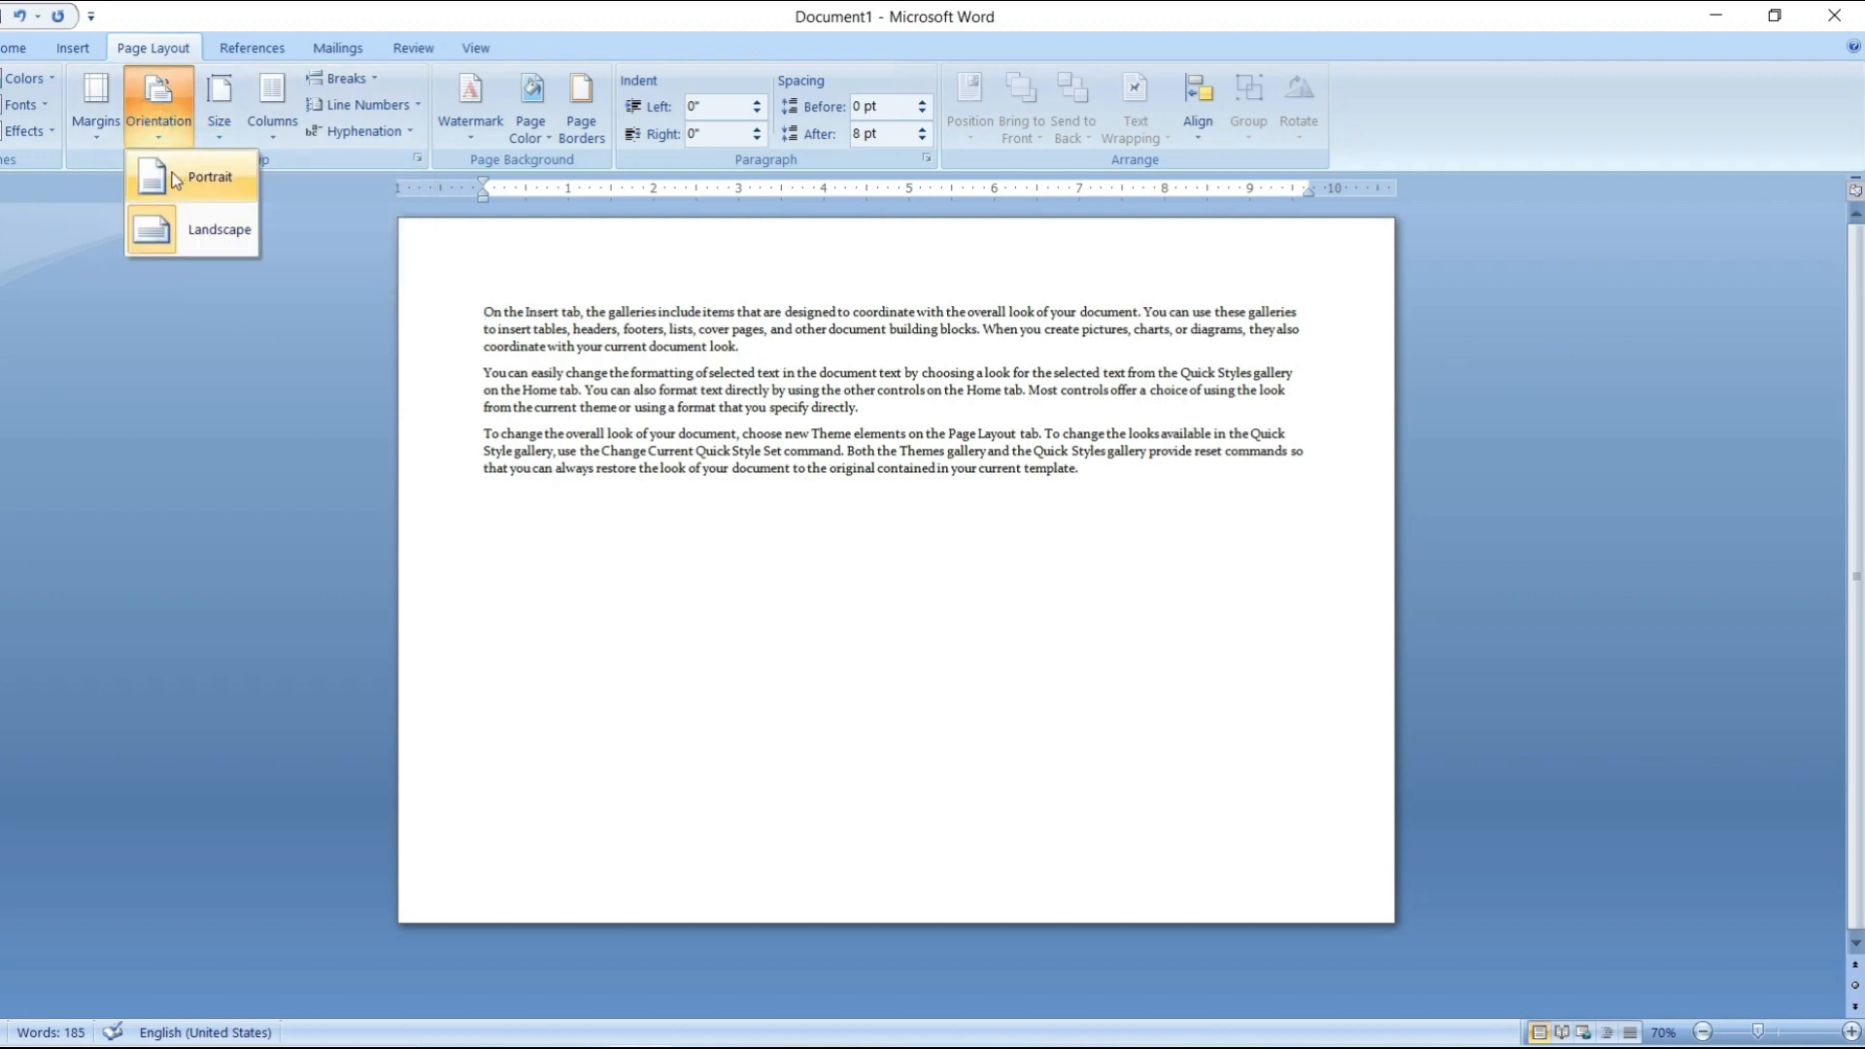
left_click(175, 180)
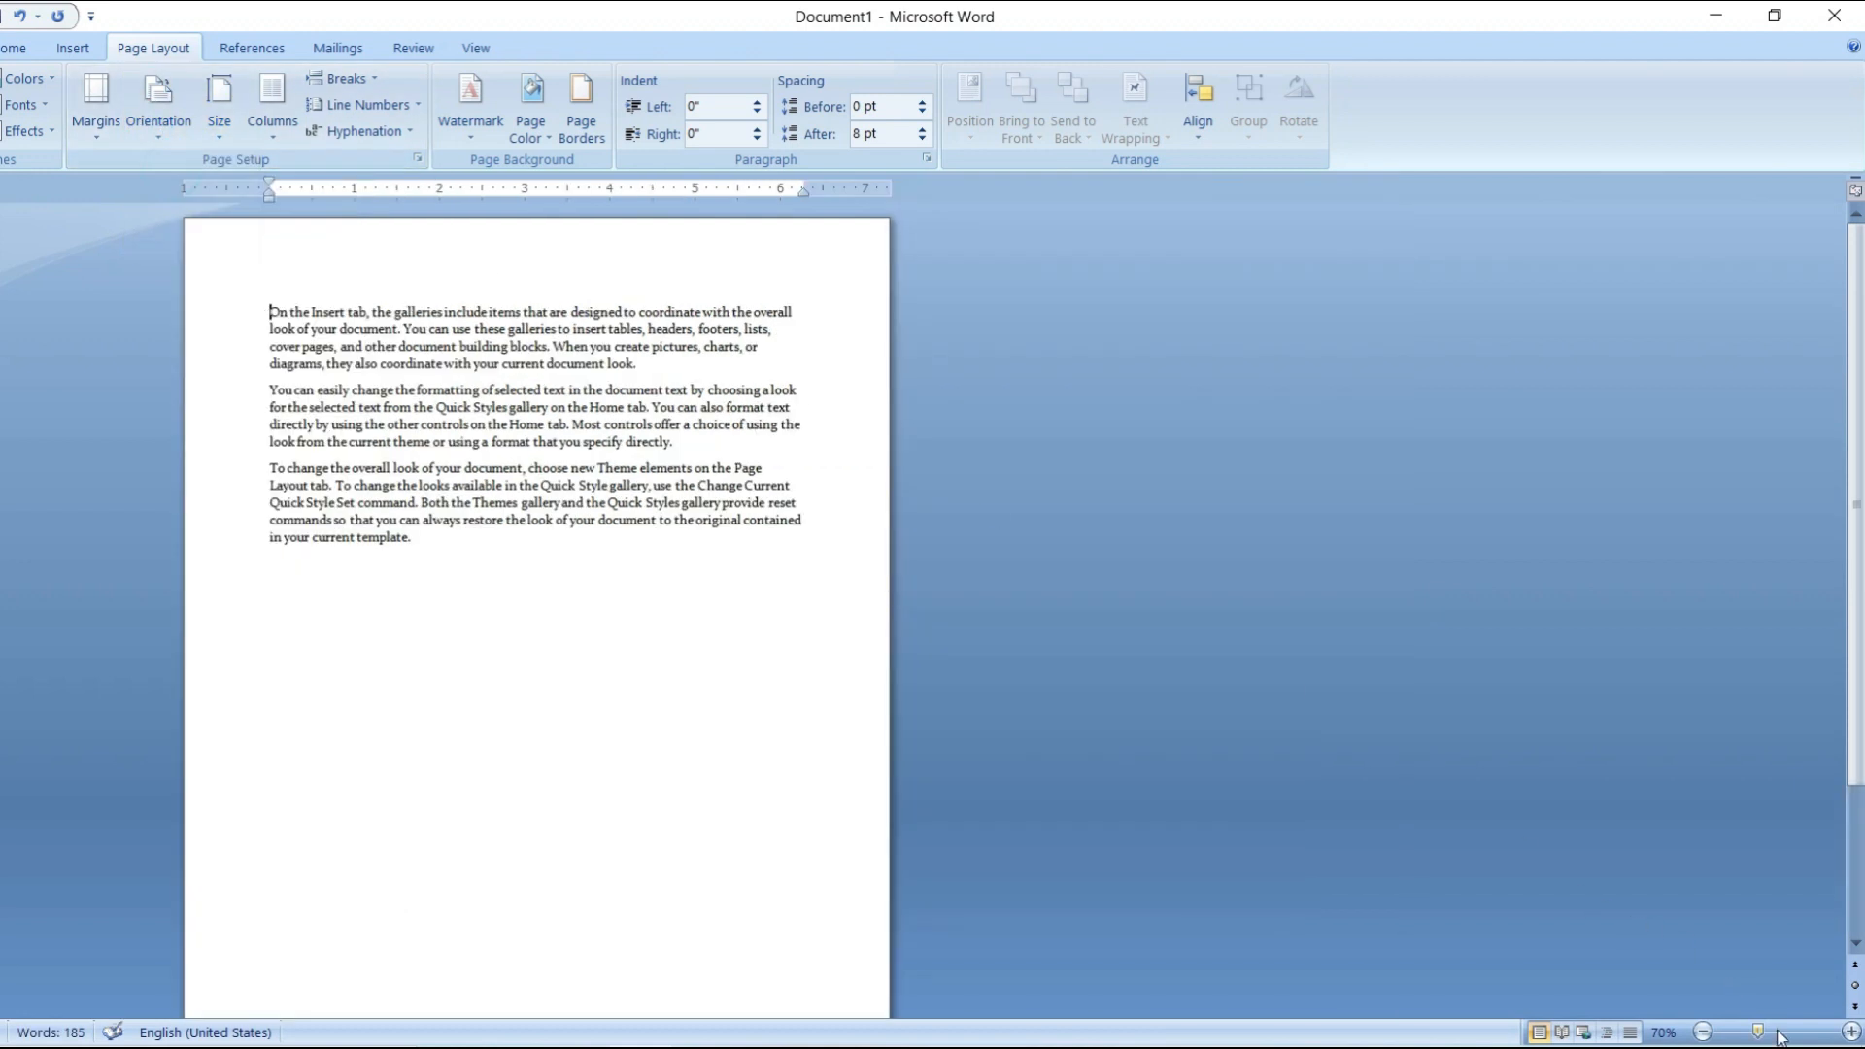
- Try the A3 paper size, 11.69" x 16.54", and look over the full length of the page
left_click(1779, 1033)
left_click(221, 124)
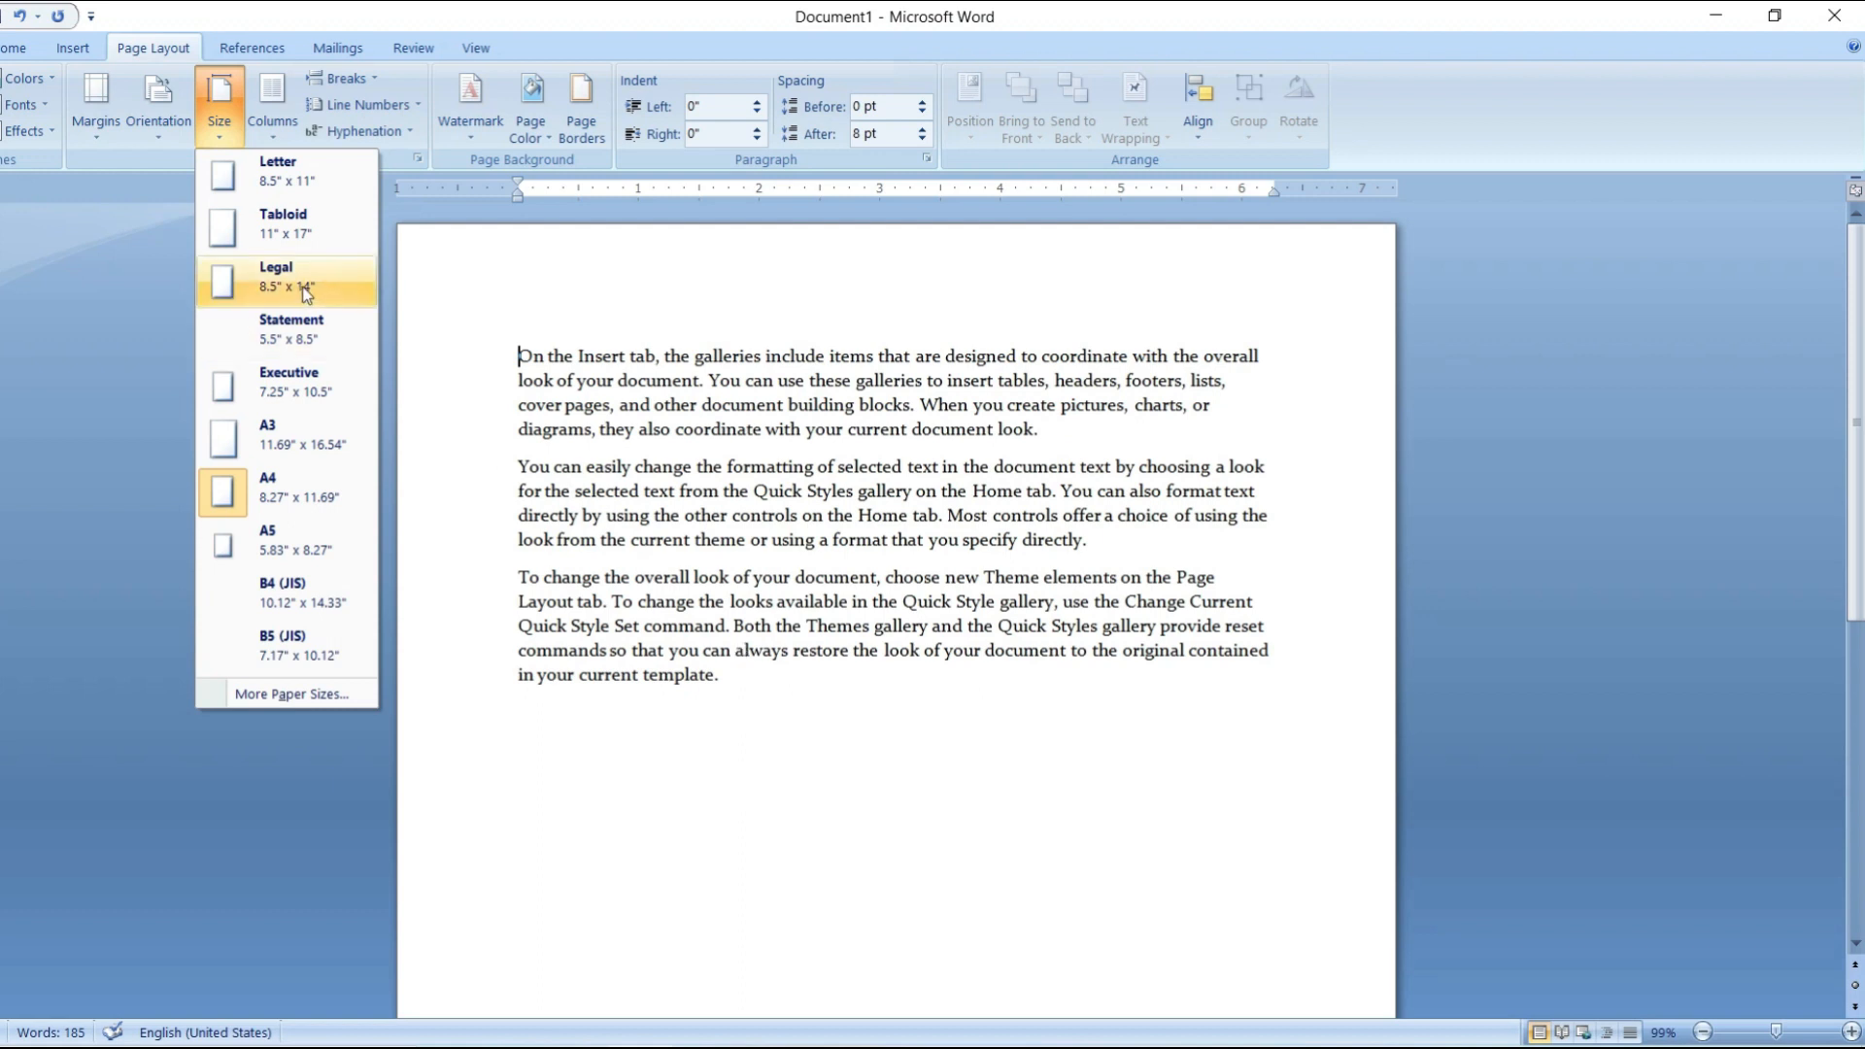
left_click(289, 449)
scroll(683, 534, "down", 10)
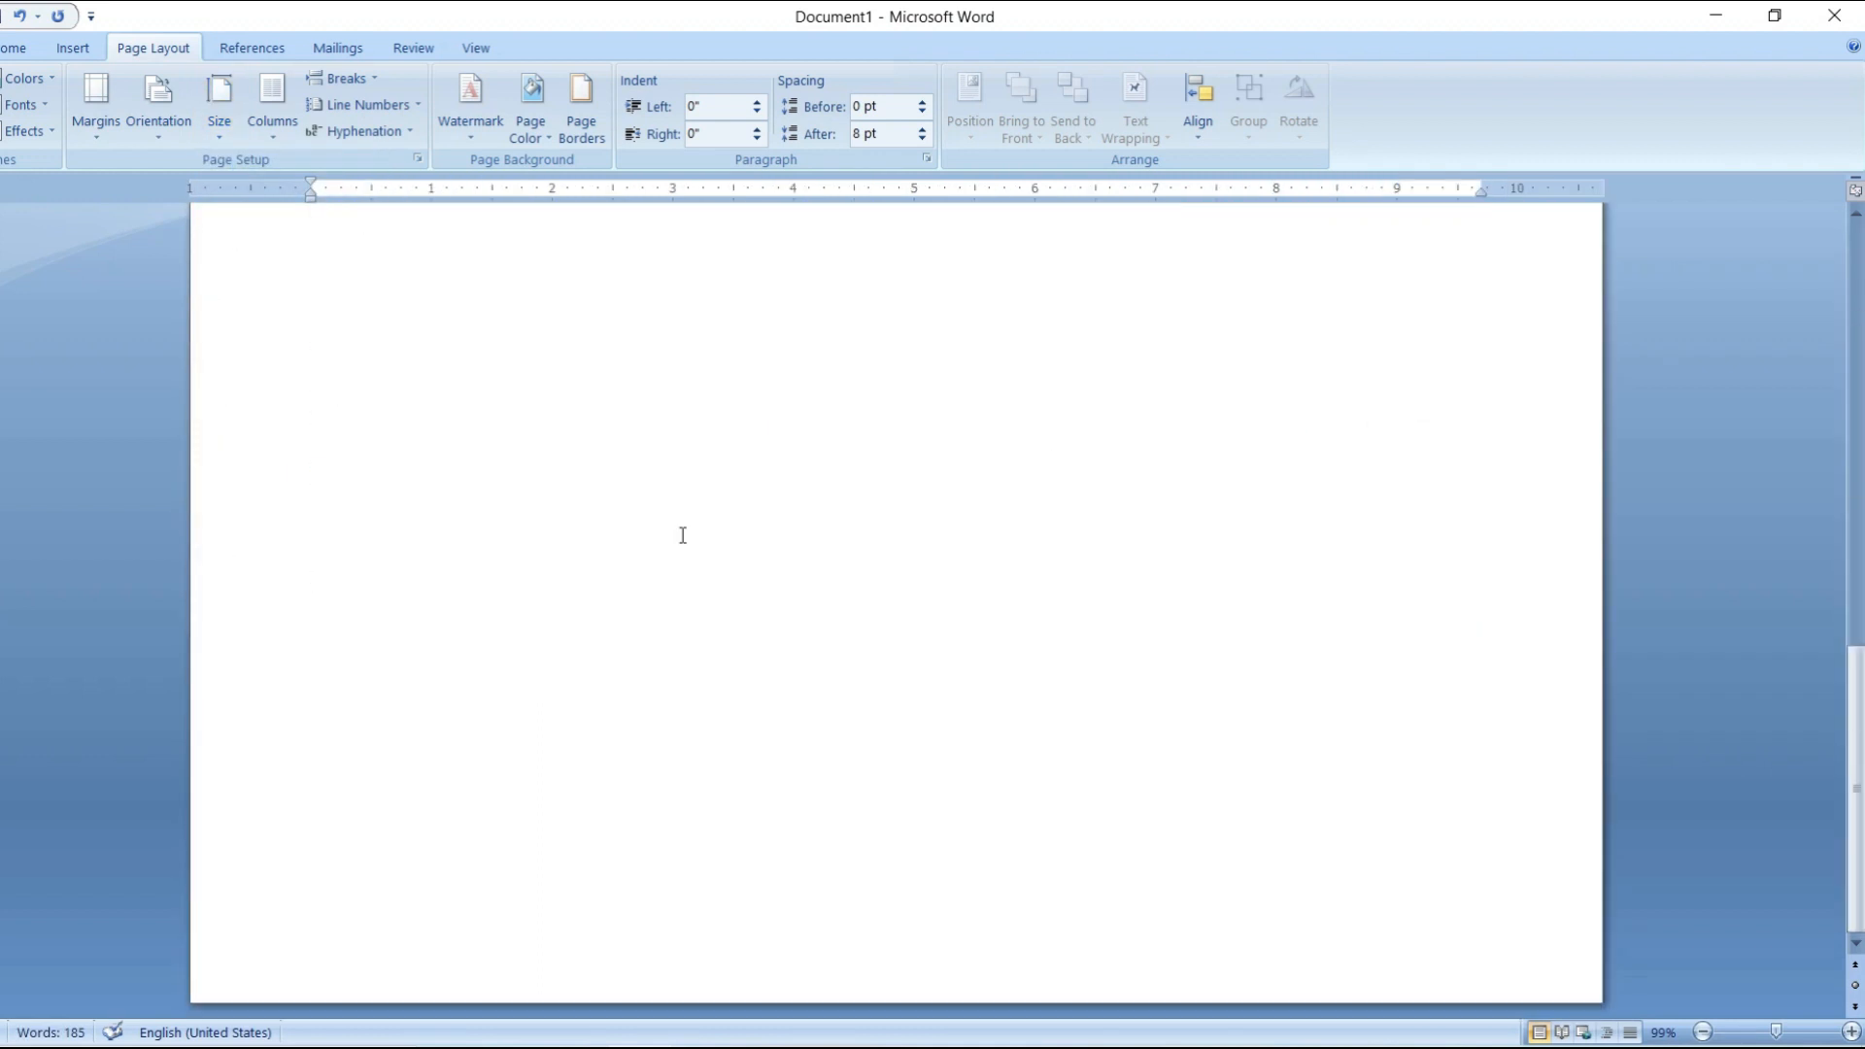
left_click(1703, 1031)
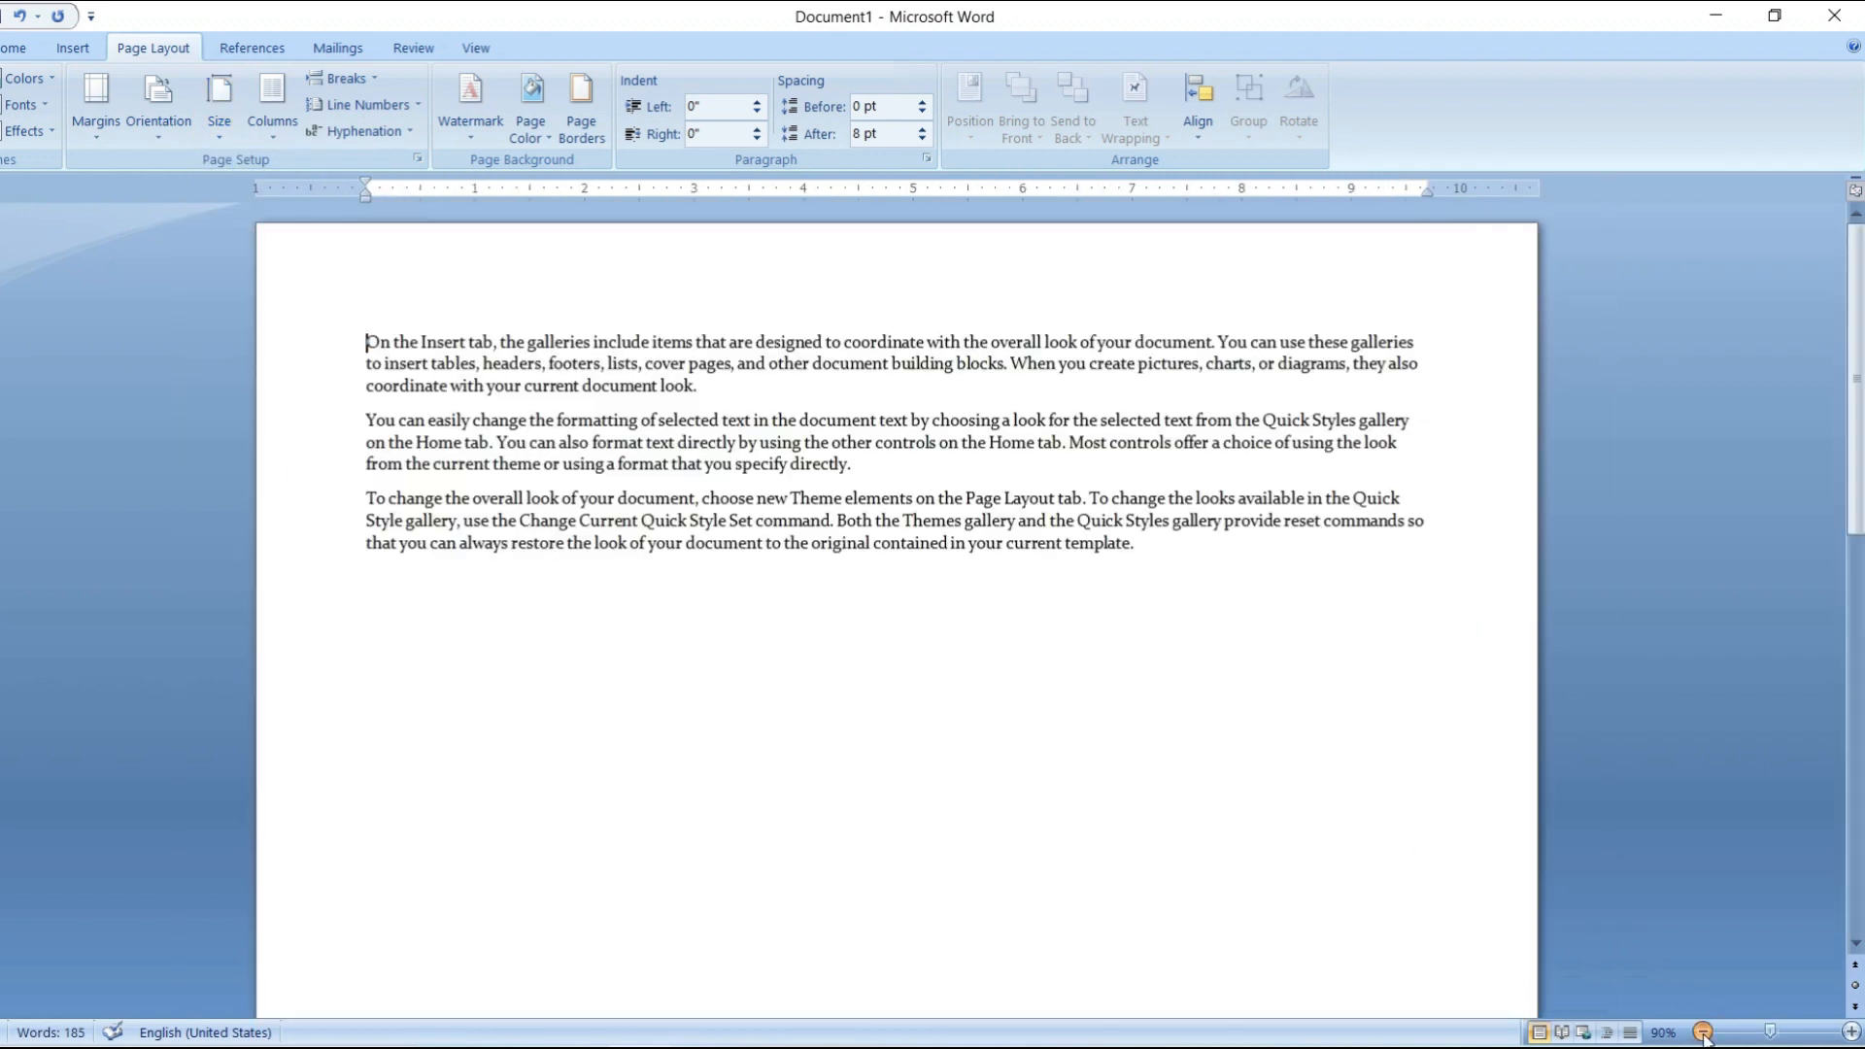
left_click(1703, 1031)
scroll(1304, 843, "down", 3)
scroll(1304, 844, "up", 12)
scroll(1303, 843, "down", 15)
scroll(1304, 843, "up", 6)
scroll(1304, 843, "up", 5)
scroll(1304, 843, "down", 7)
scroll(1299, 843, "up", 1)
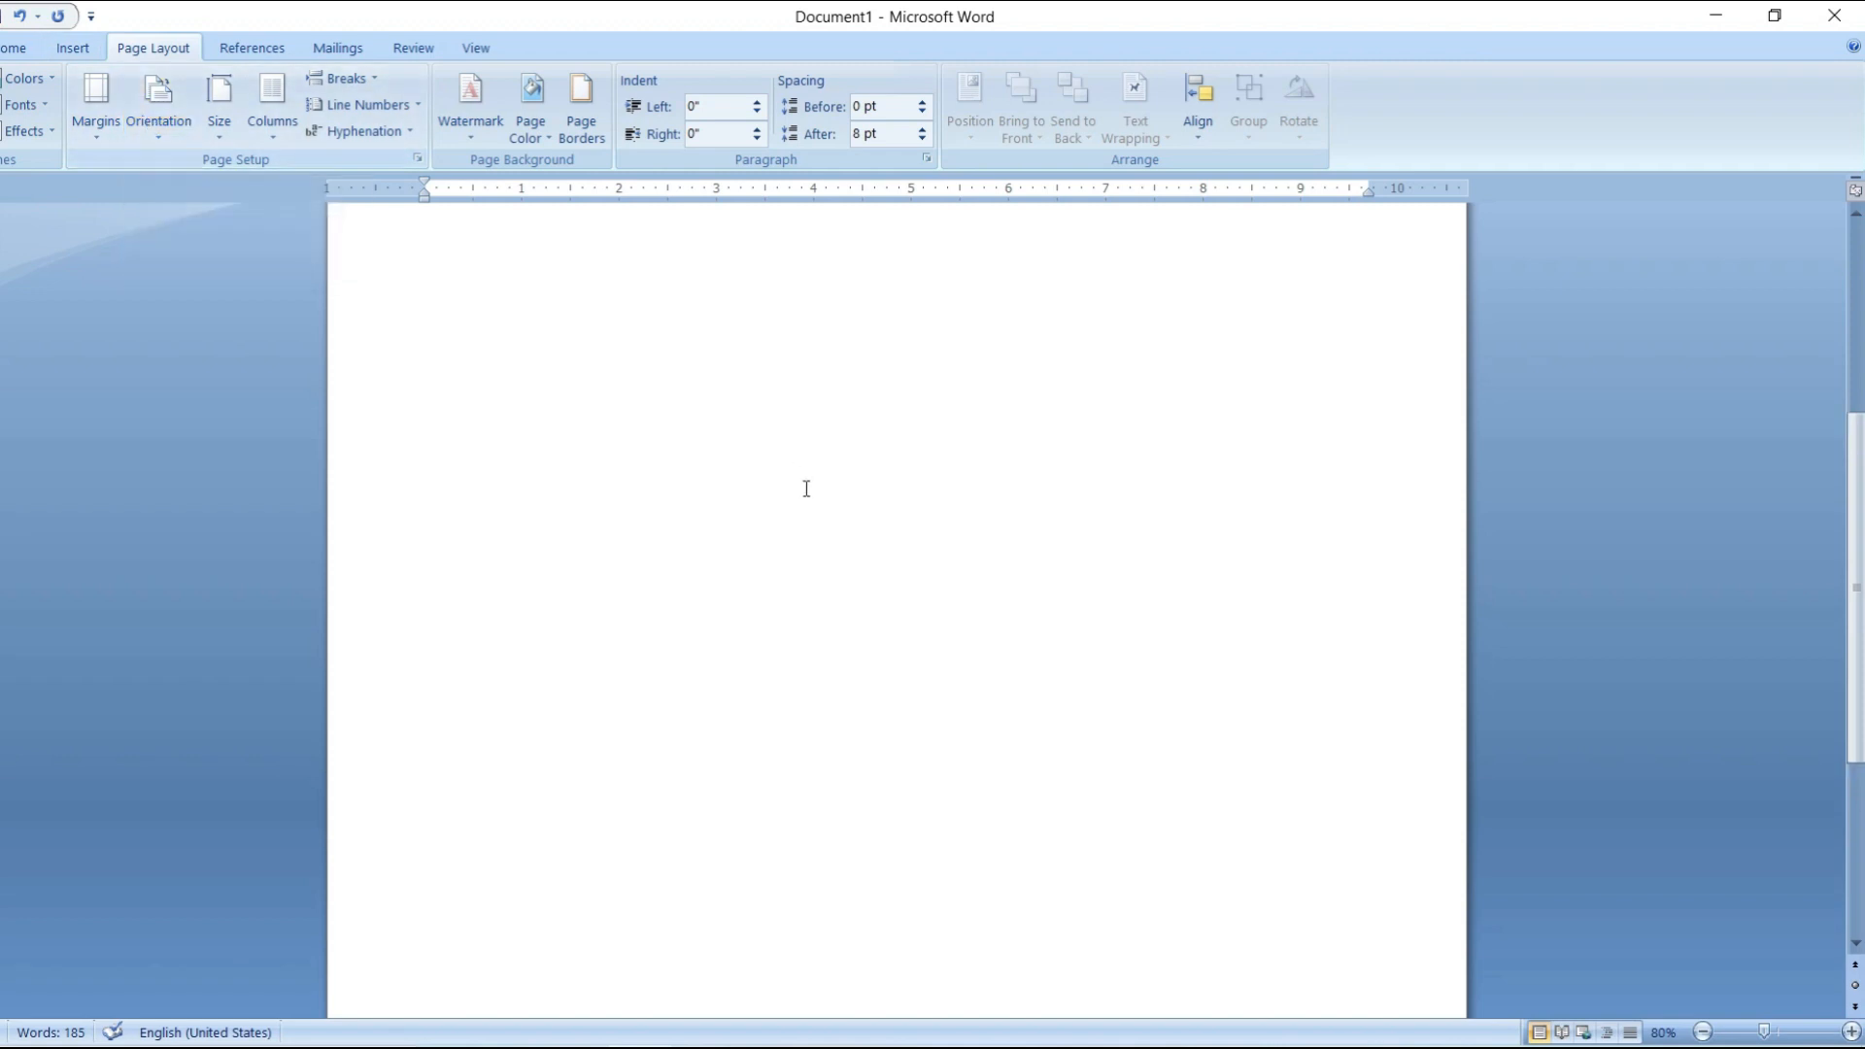
- Set the paper size to A4, 8.27" x 11.69"
scroll(804, 486, "up", 5)
left_click(220, 105)
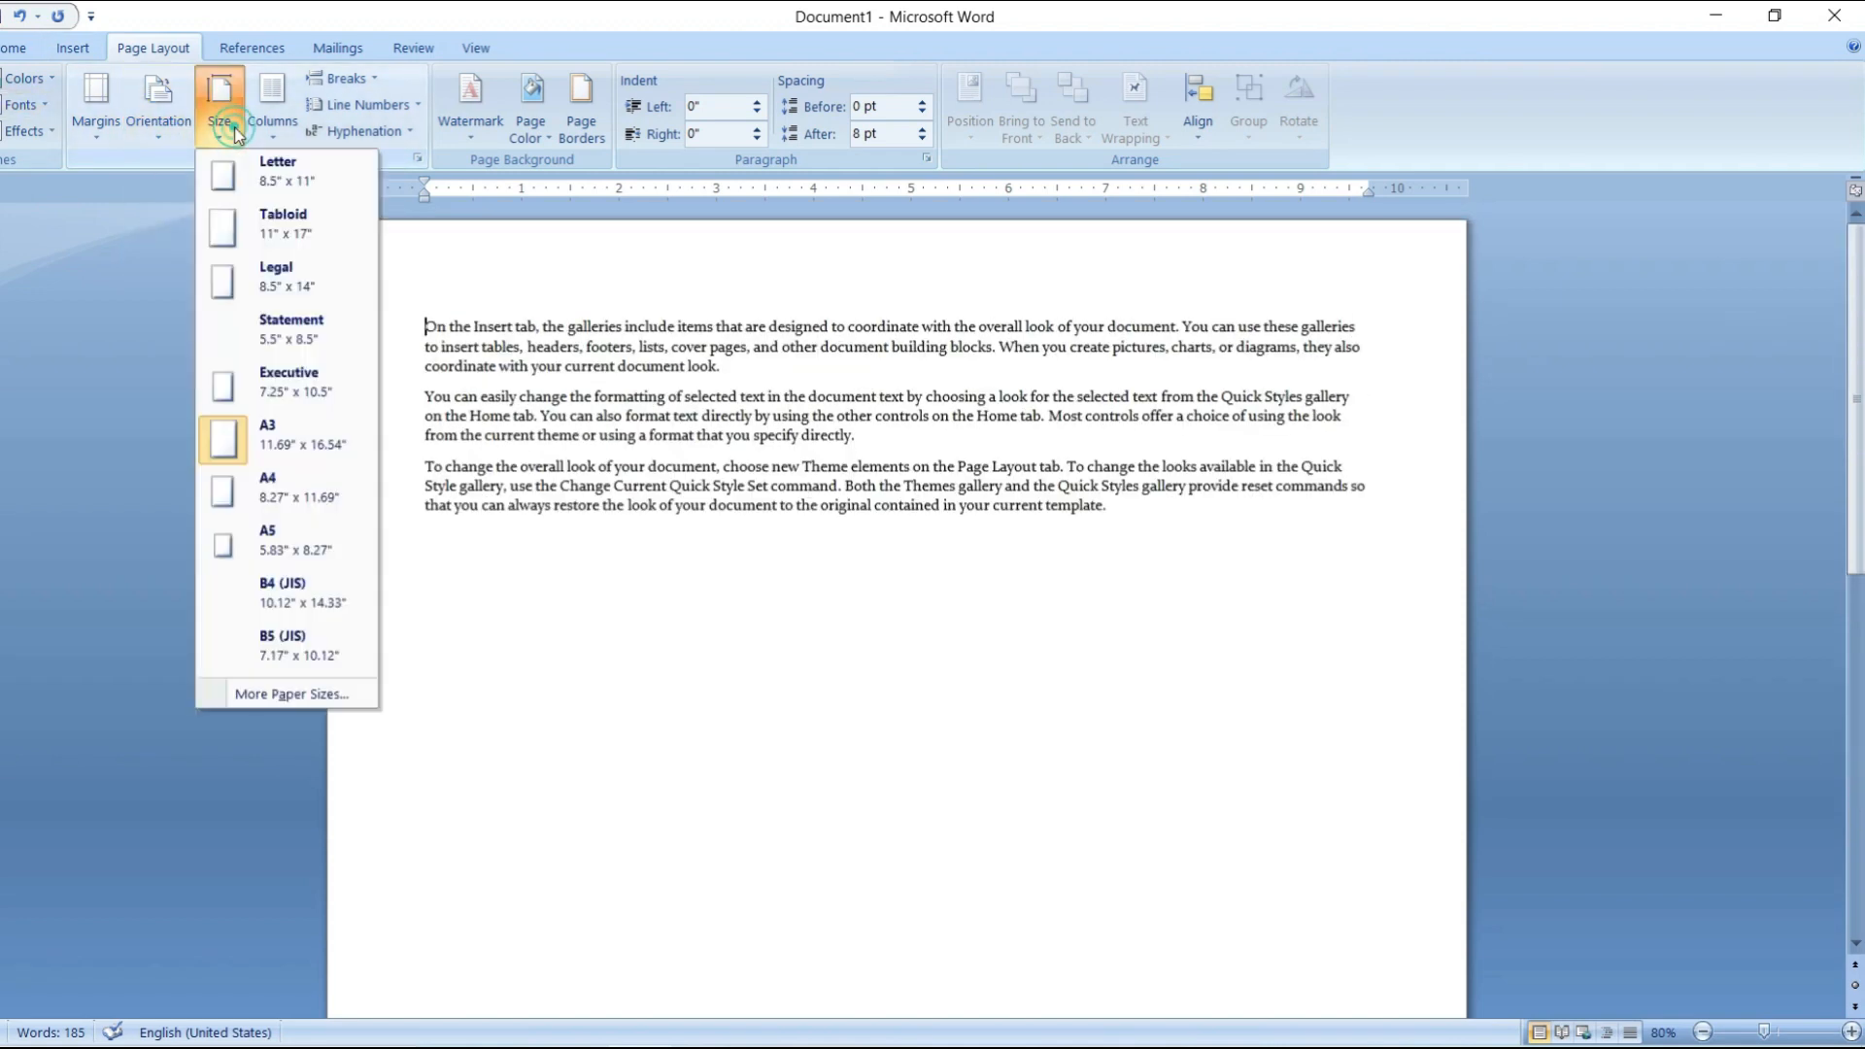
left_click(284, 495)
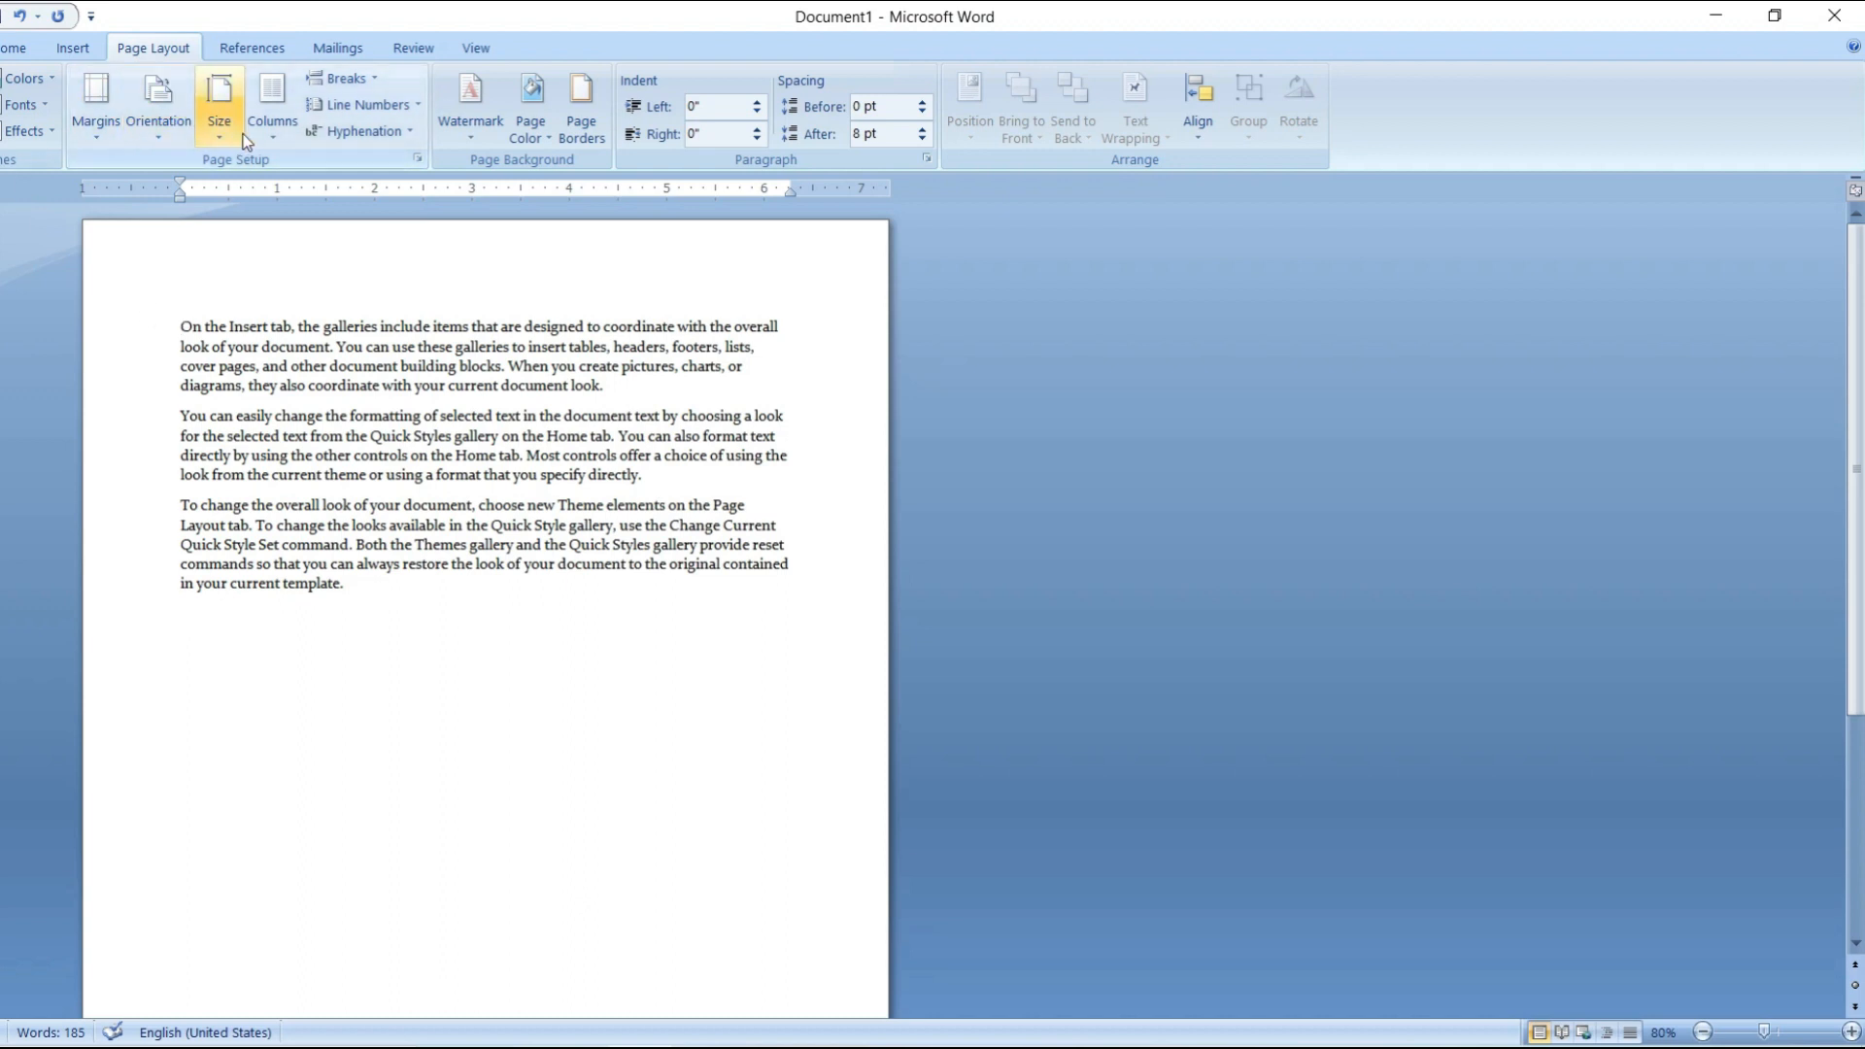
- Try the A3 paper size, 11.69" x 16.54", look over the page with its text selected, and return to A4
left_click(220, 114)
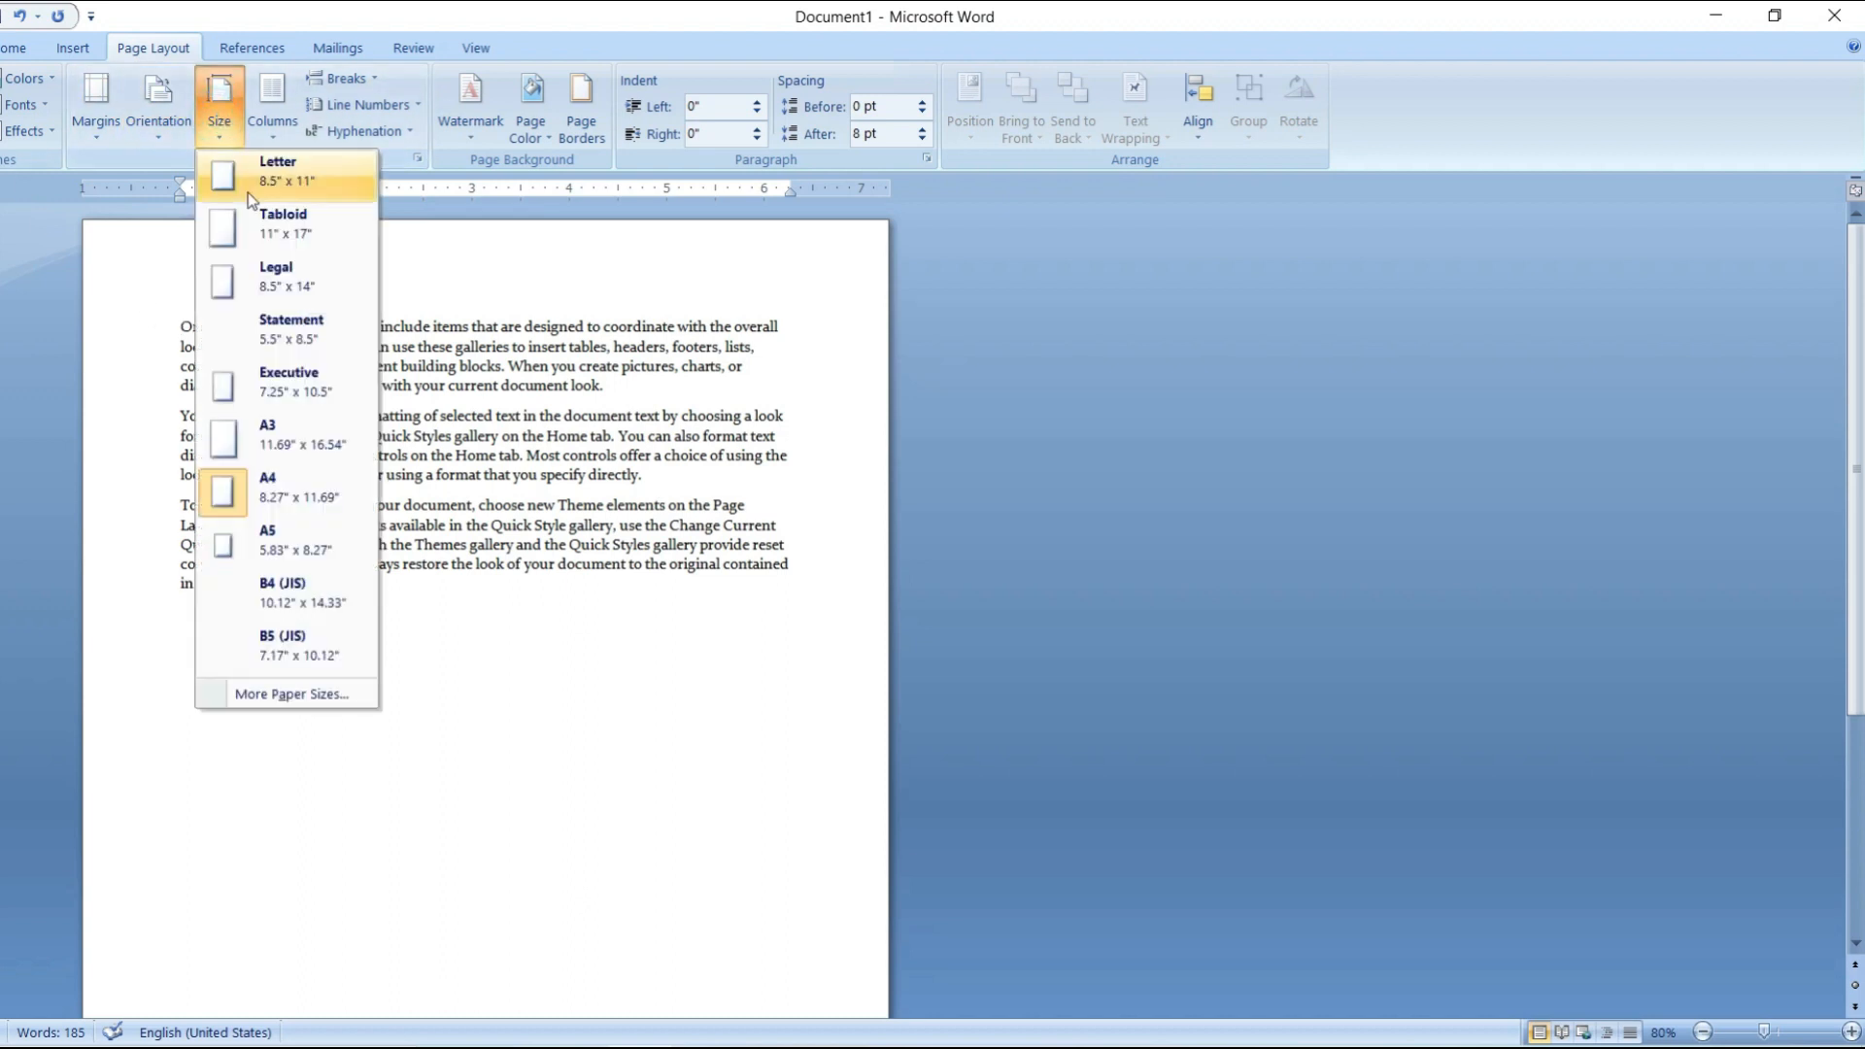
left_click(265, 439)
scroll(917, 556, "down", 8)
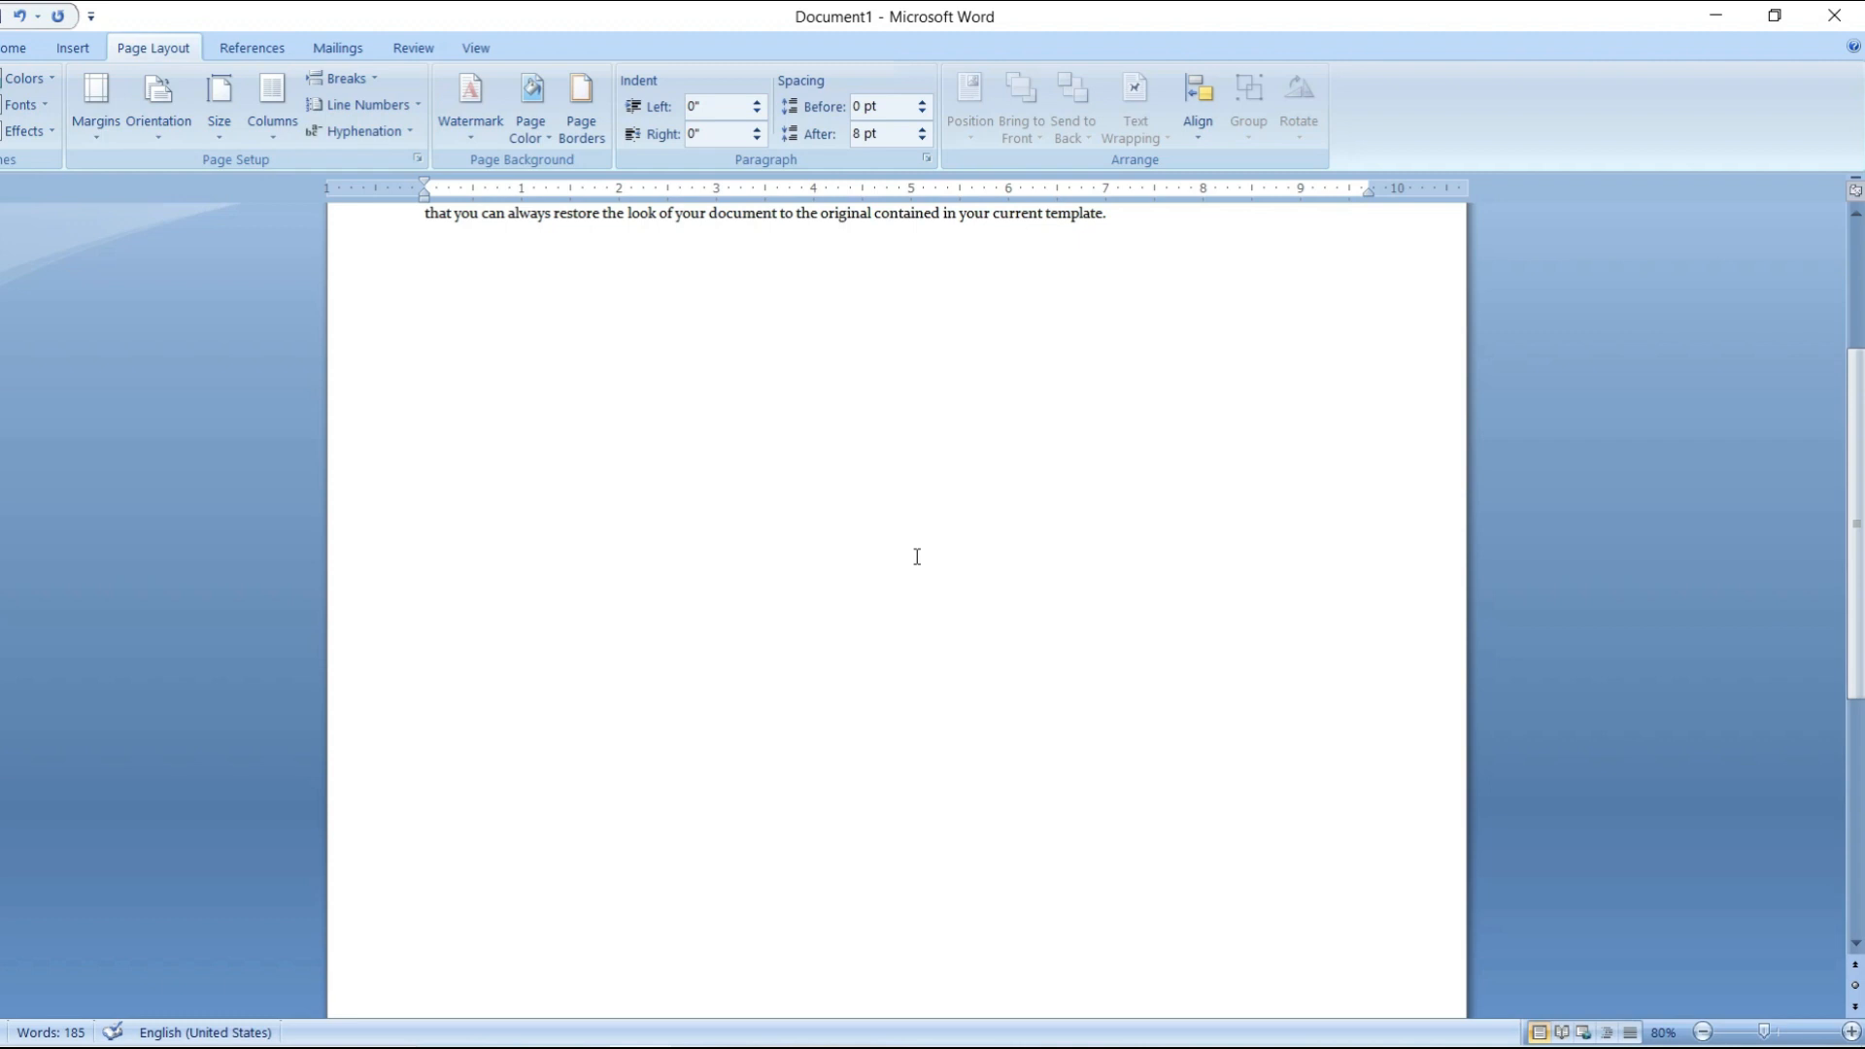
scroll(917, 556, "up", 5)
left_click_drag(403, 331, 1120, 533)
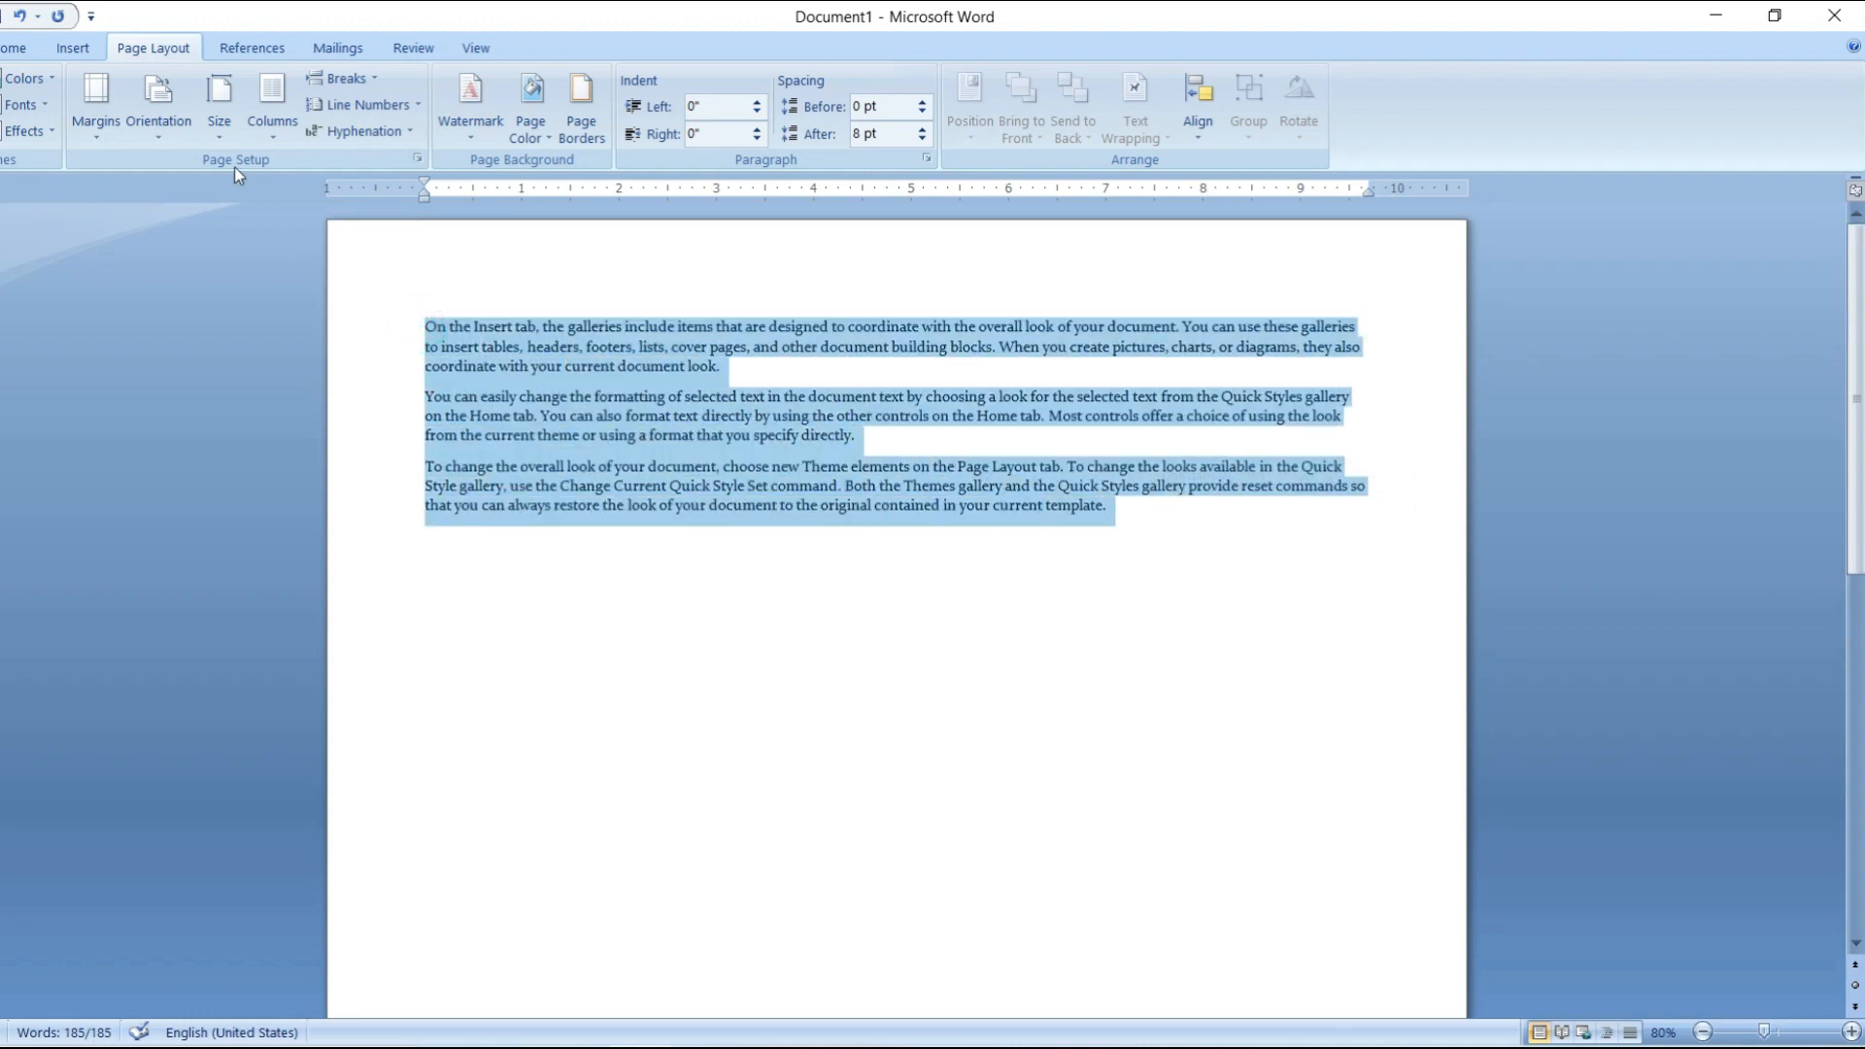
left_click(220, 109)
left_click(275, 490)
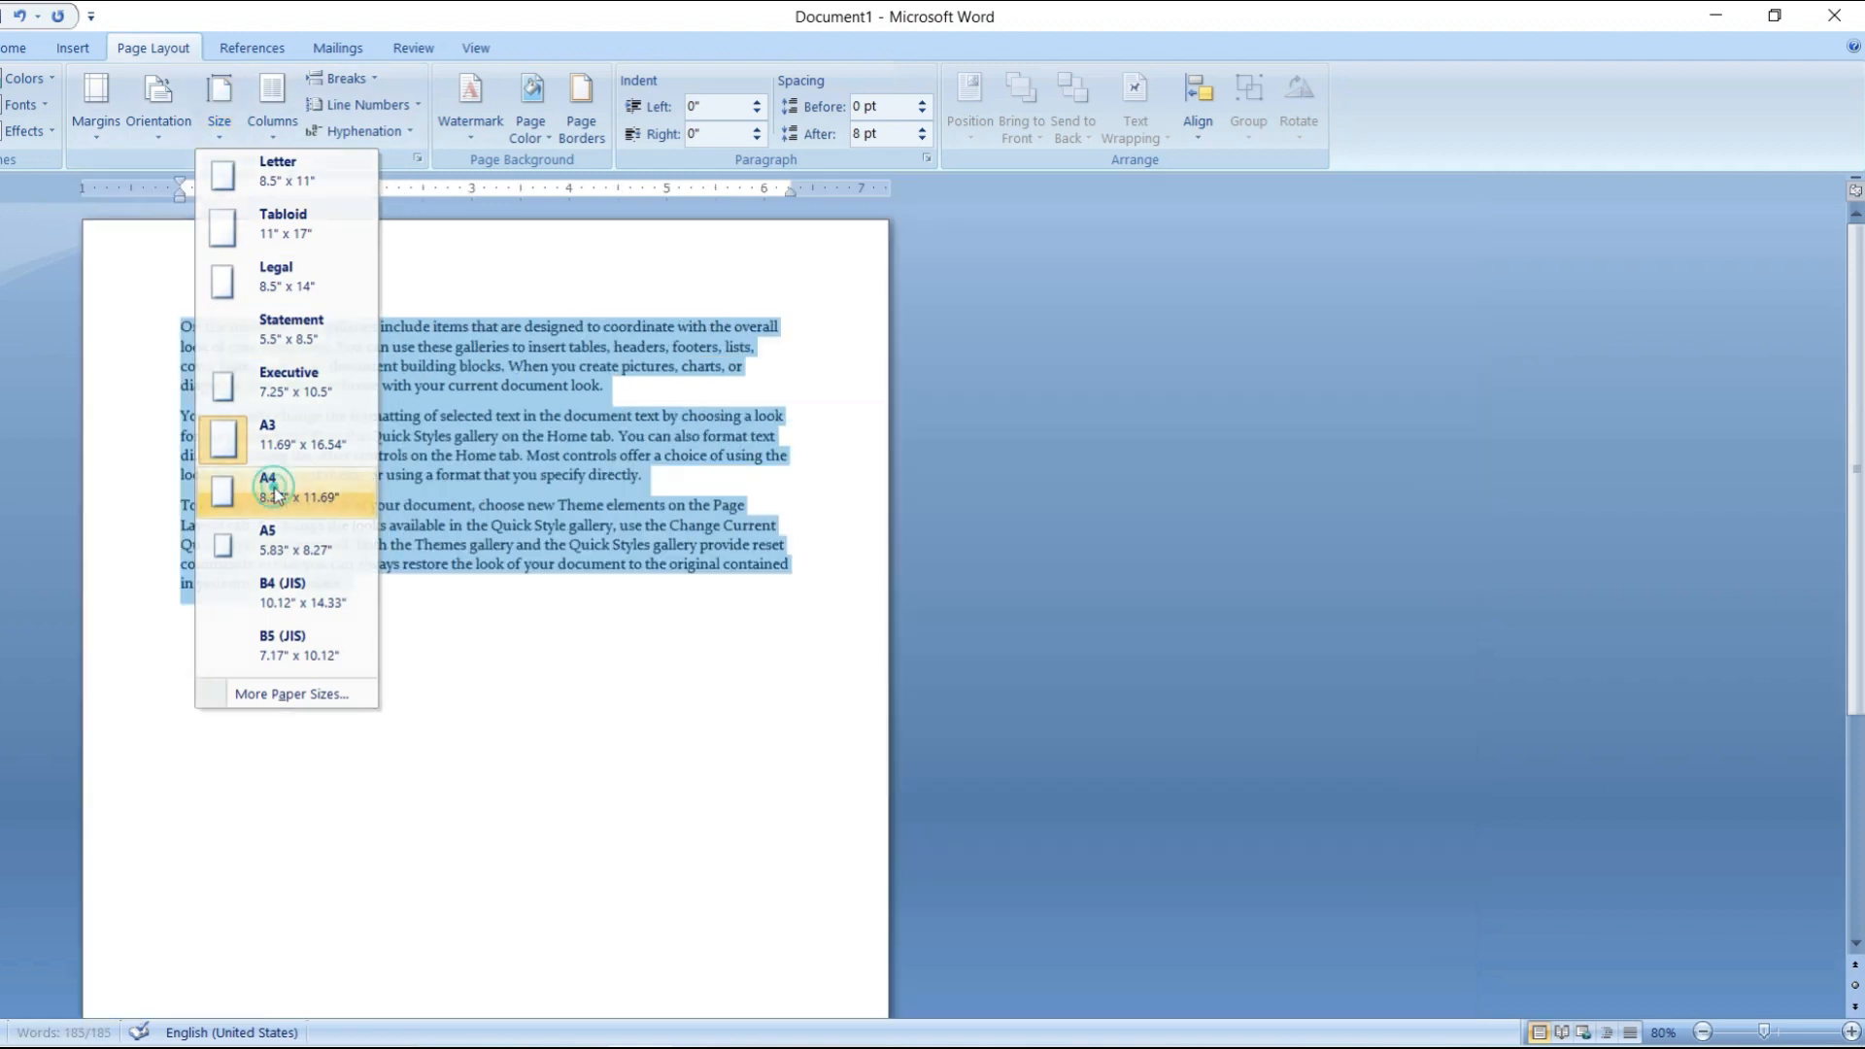
- Try the B4 (JIS) paper size, 10.12" x 14.33", and look over the full length of the page
left_click(220, 109)
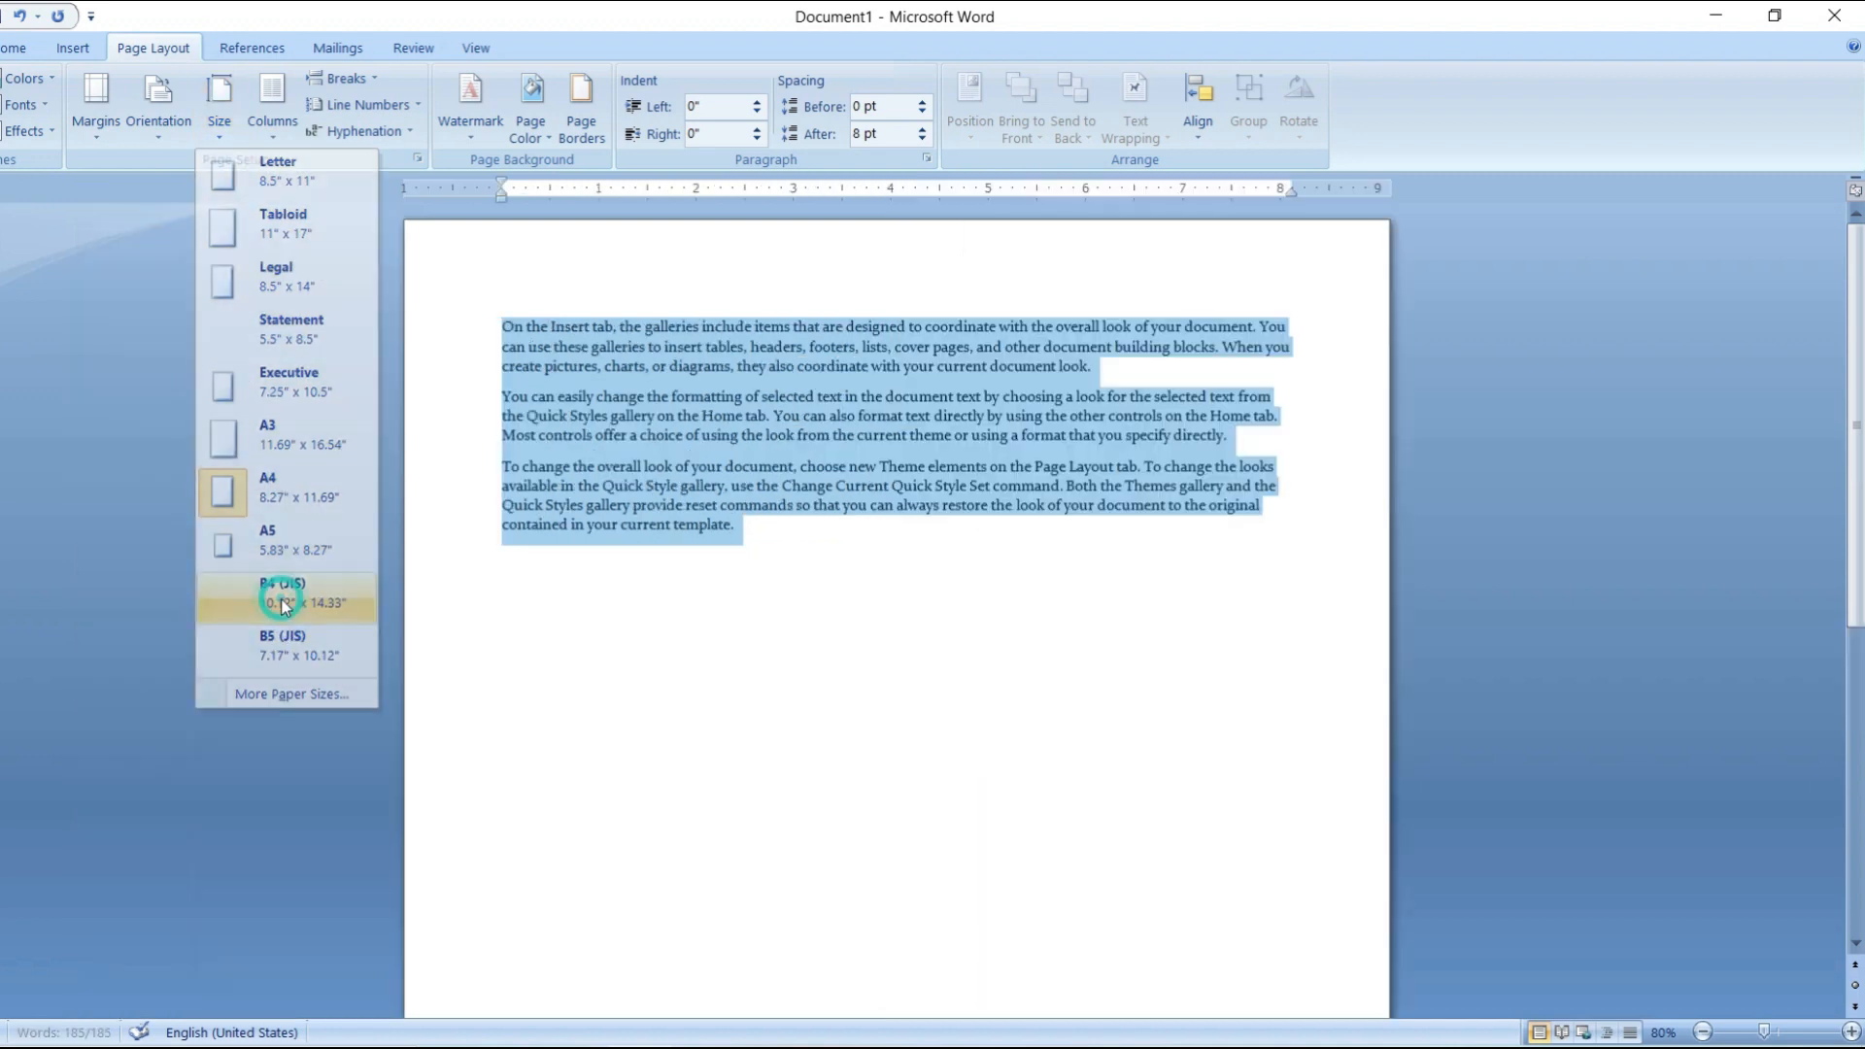
left_click(284, 603)
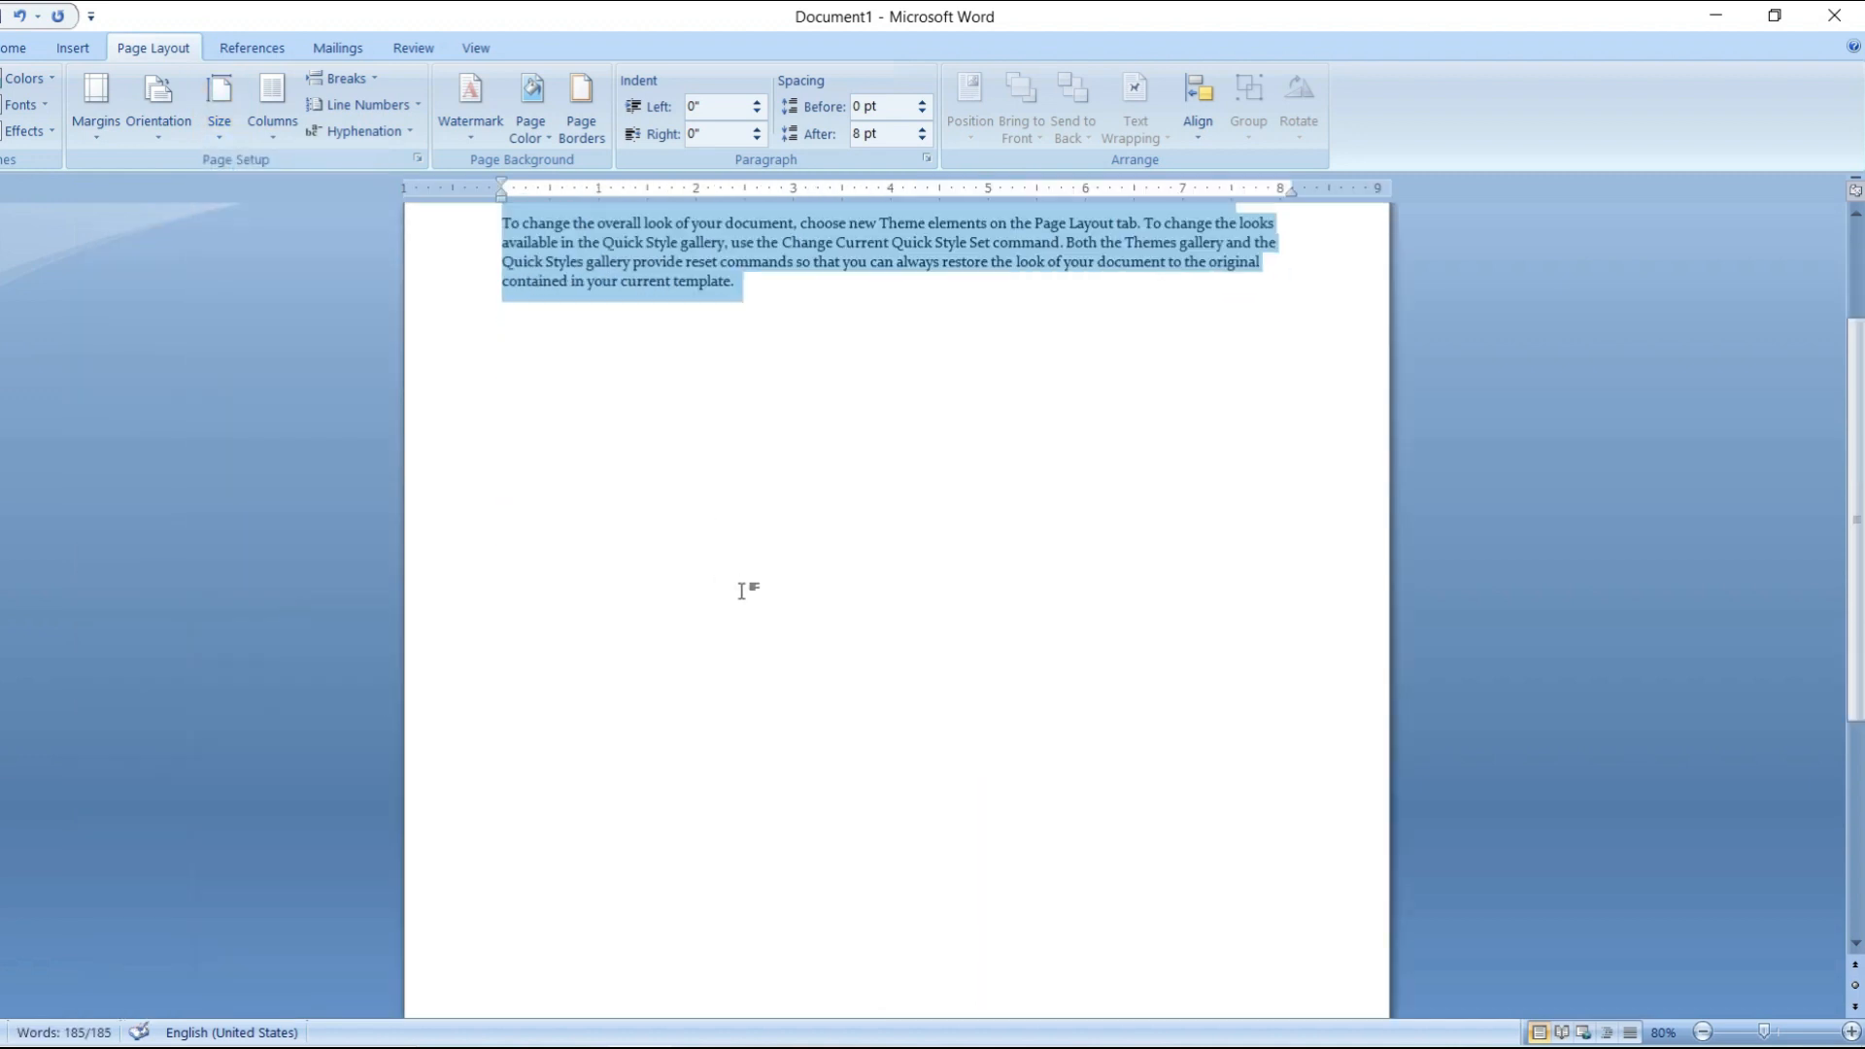
scroll(996, 238, "up", 4)
scroll(1212, 589, "down", 7)
scroll(1213, 589, "up", 7)
- Try the A5 paper size, 5.83" x 8.27", and restore the A4 size, 8.27" x 11.69"
left_click(221, 112)
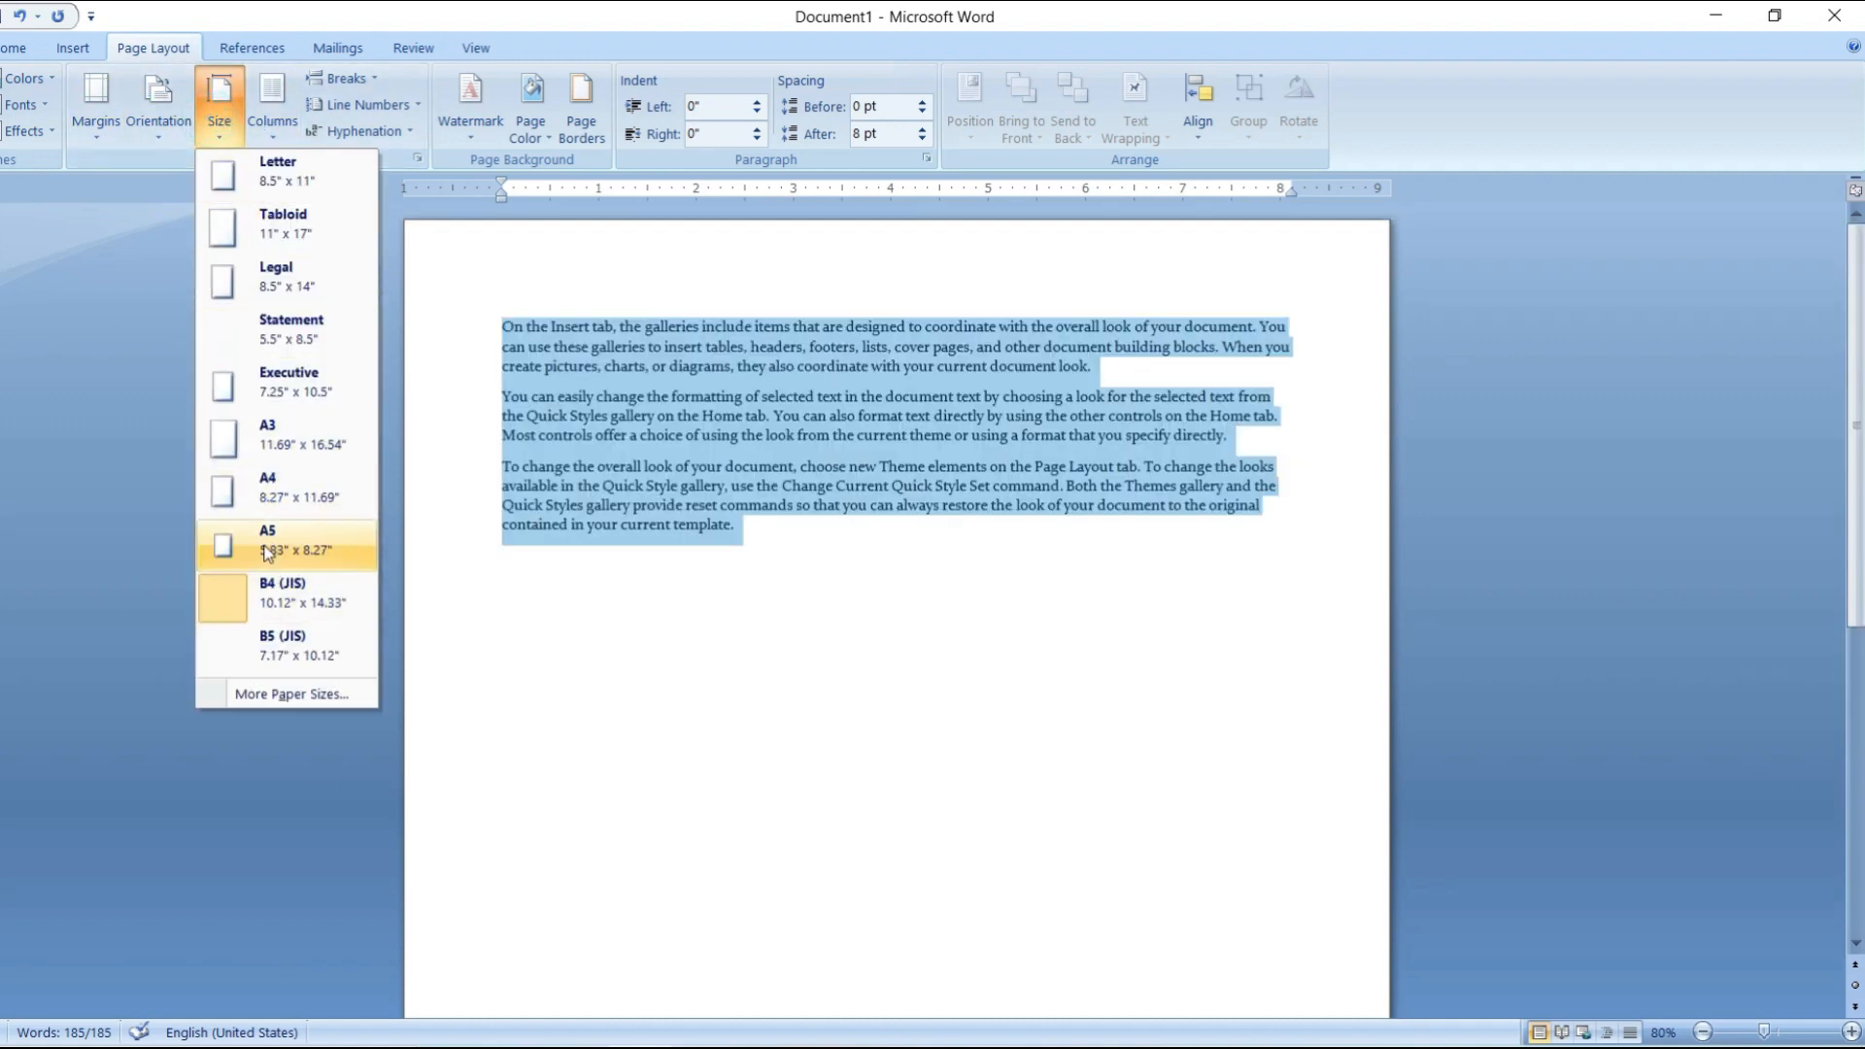
left_click(330, 541)
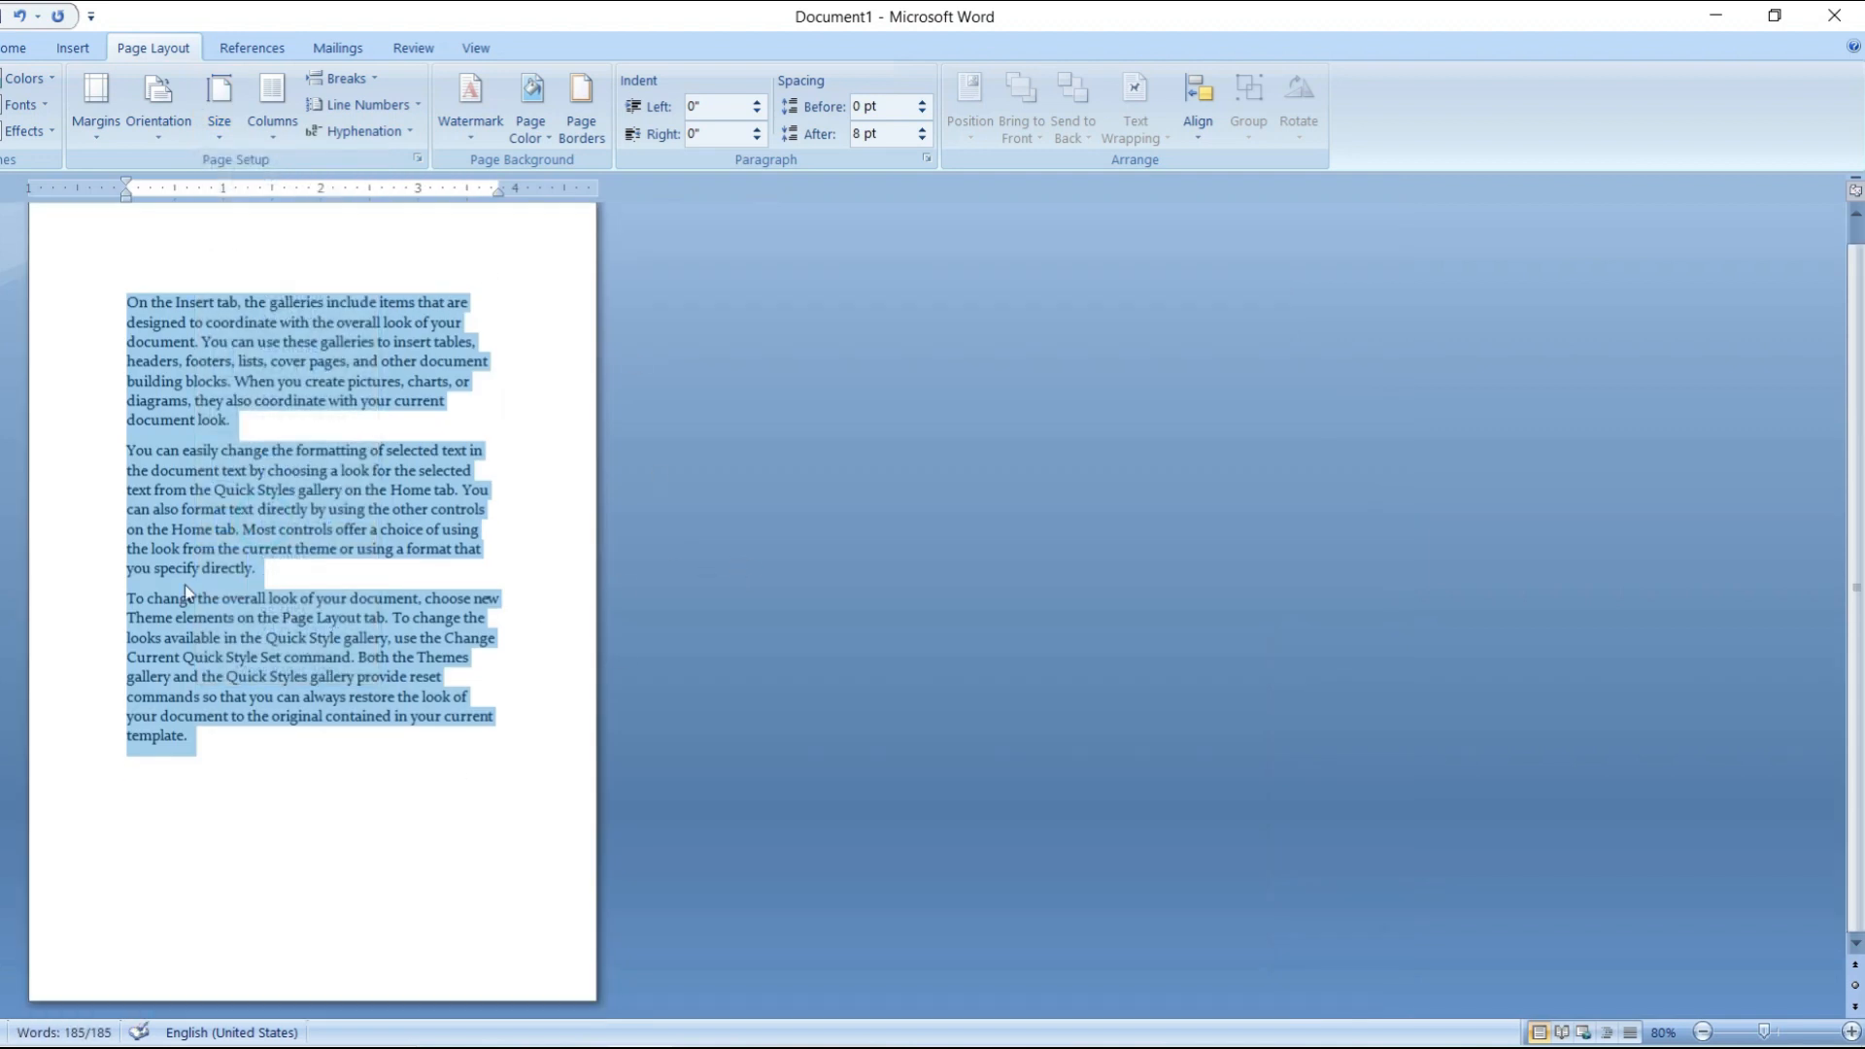
left_click(221, 131)
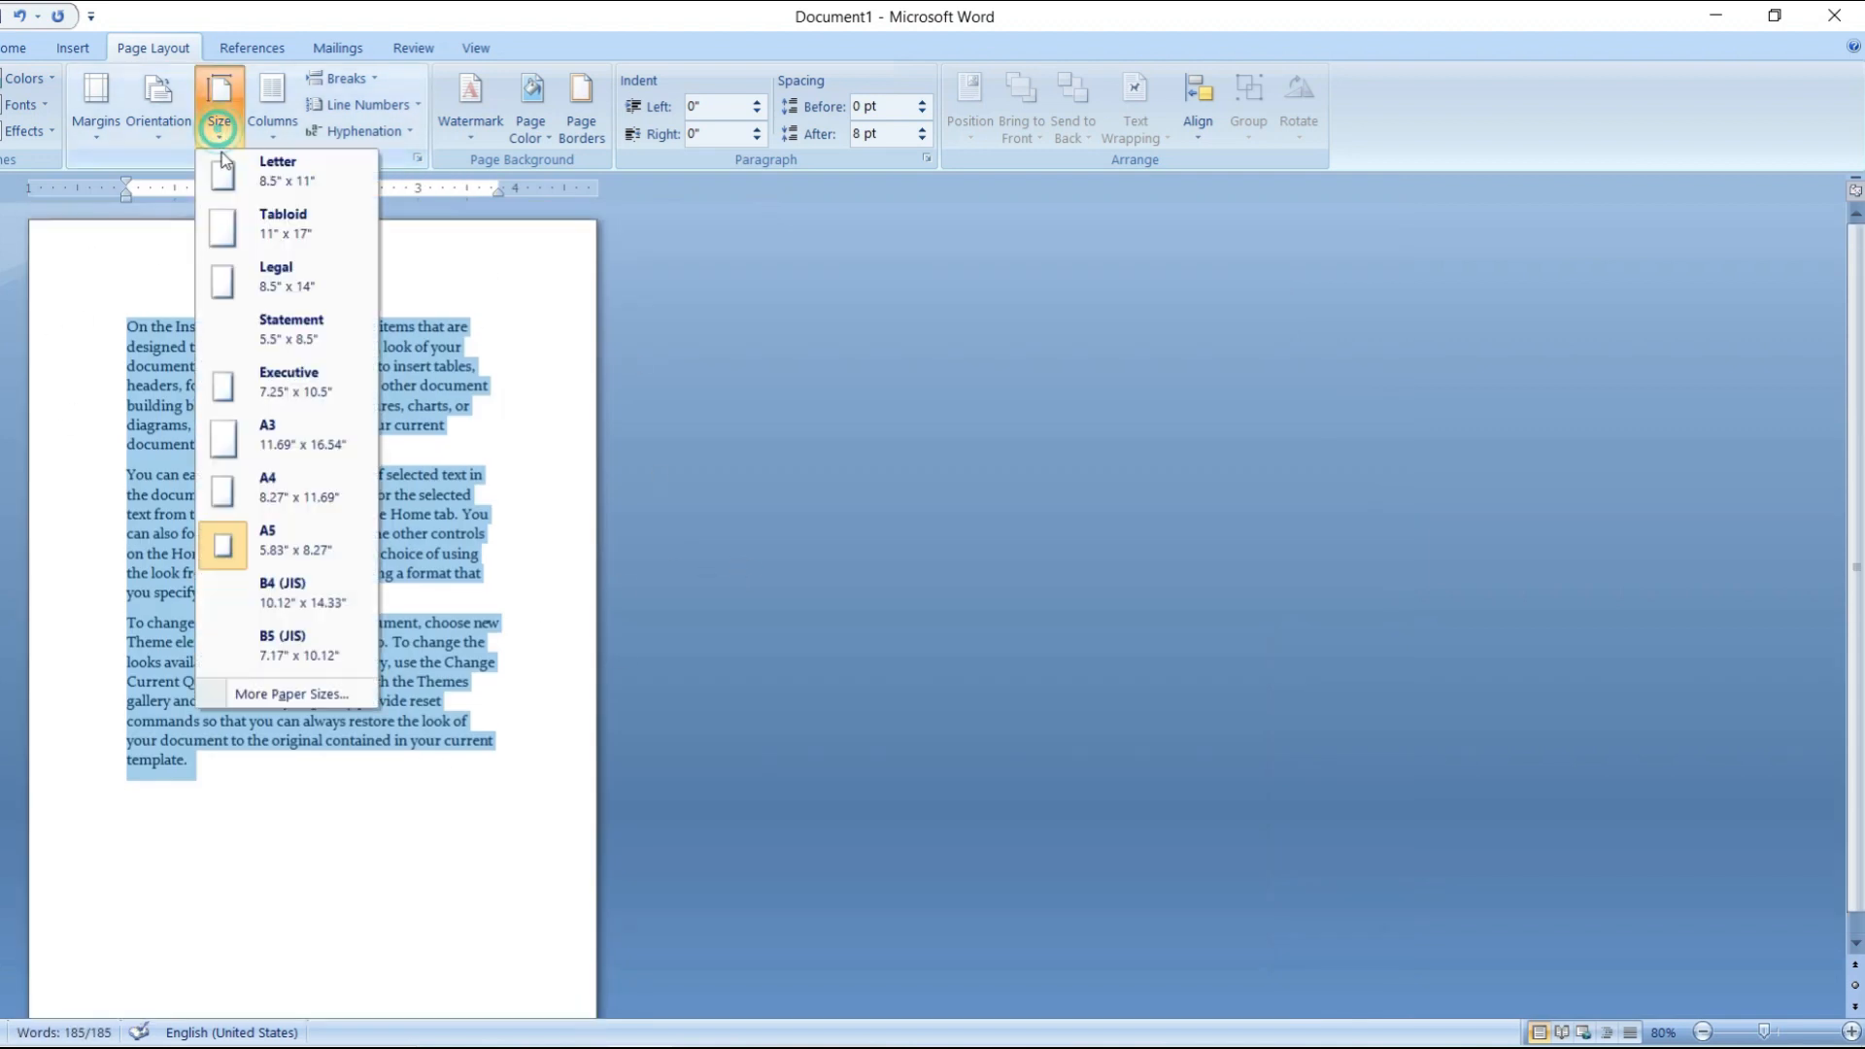
left_click(303, 493)
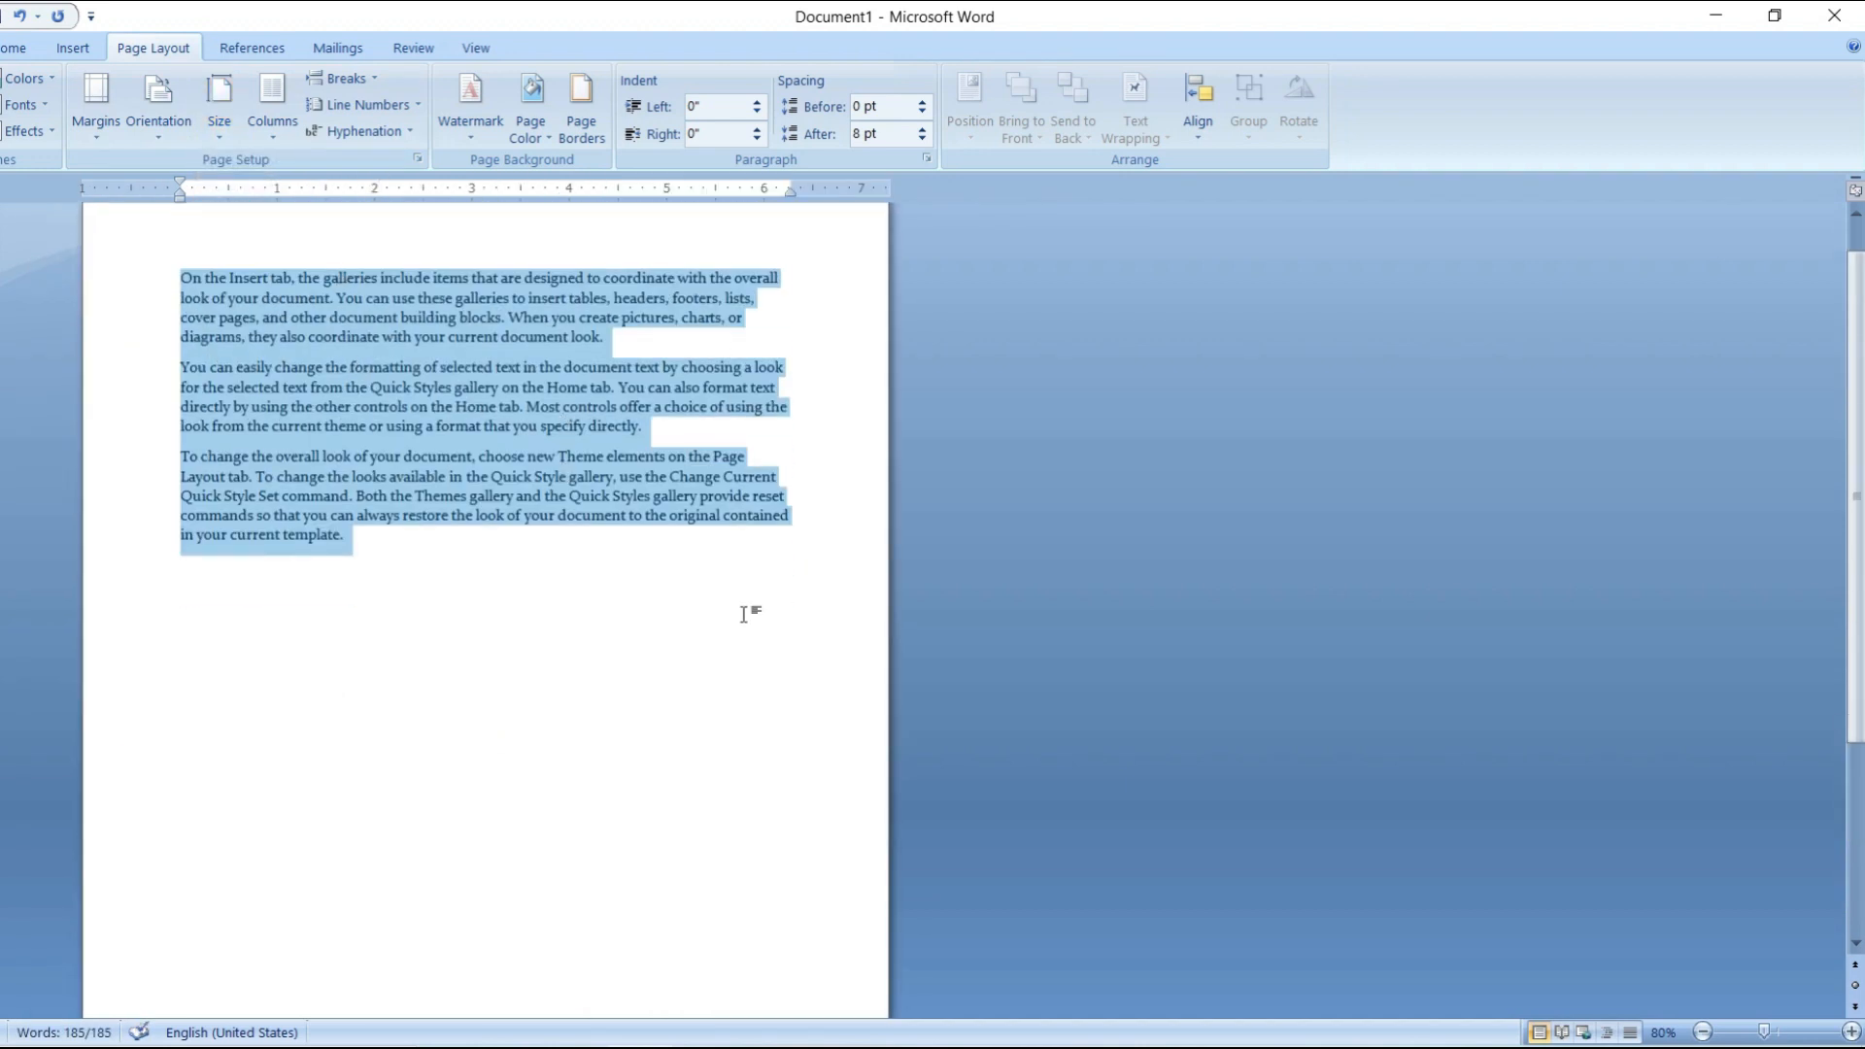
left_click(272, 114)
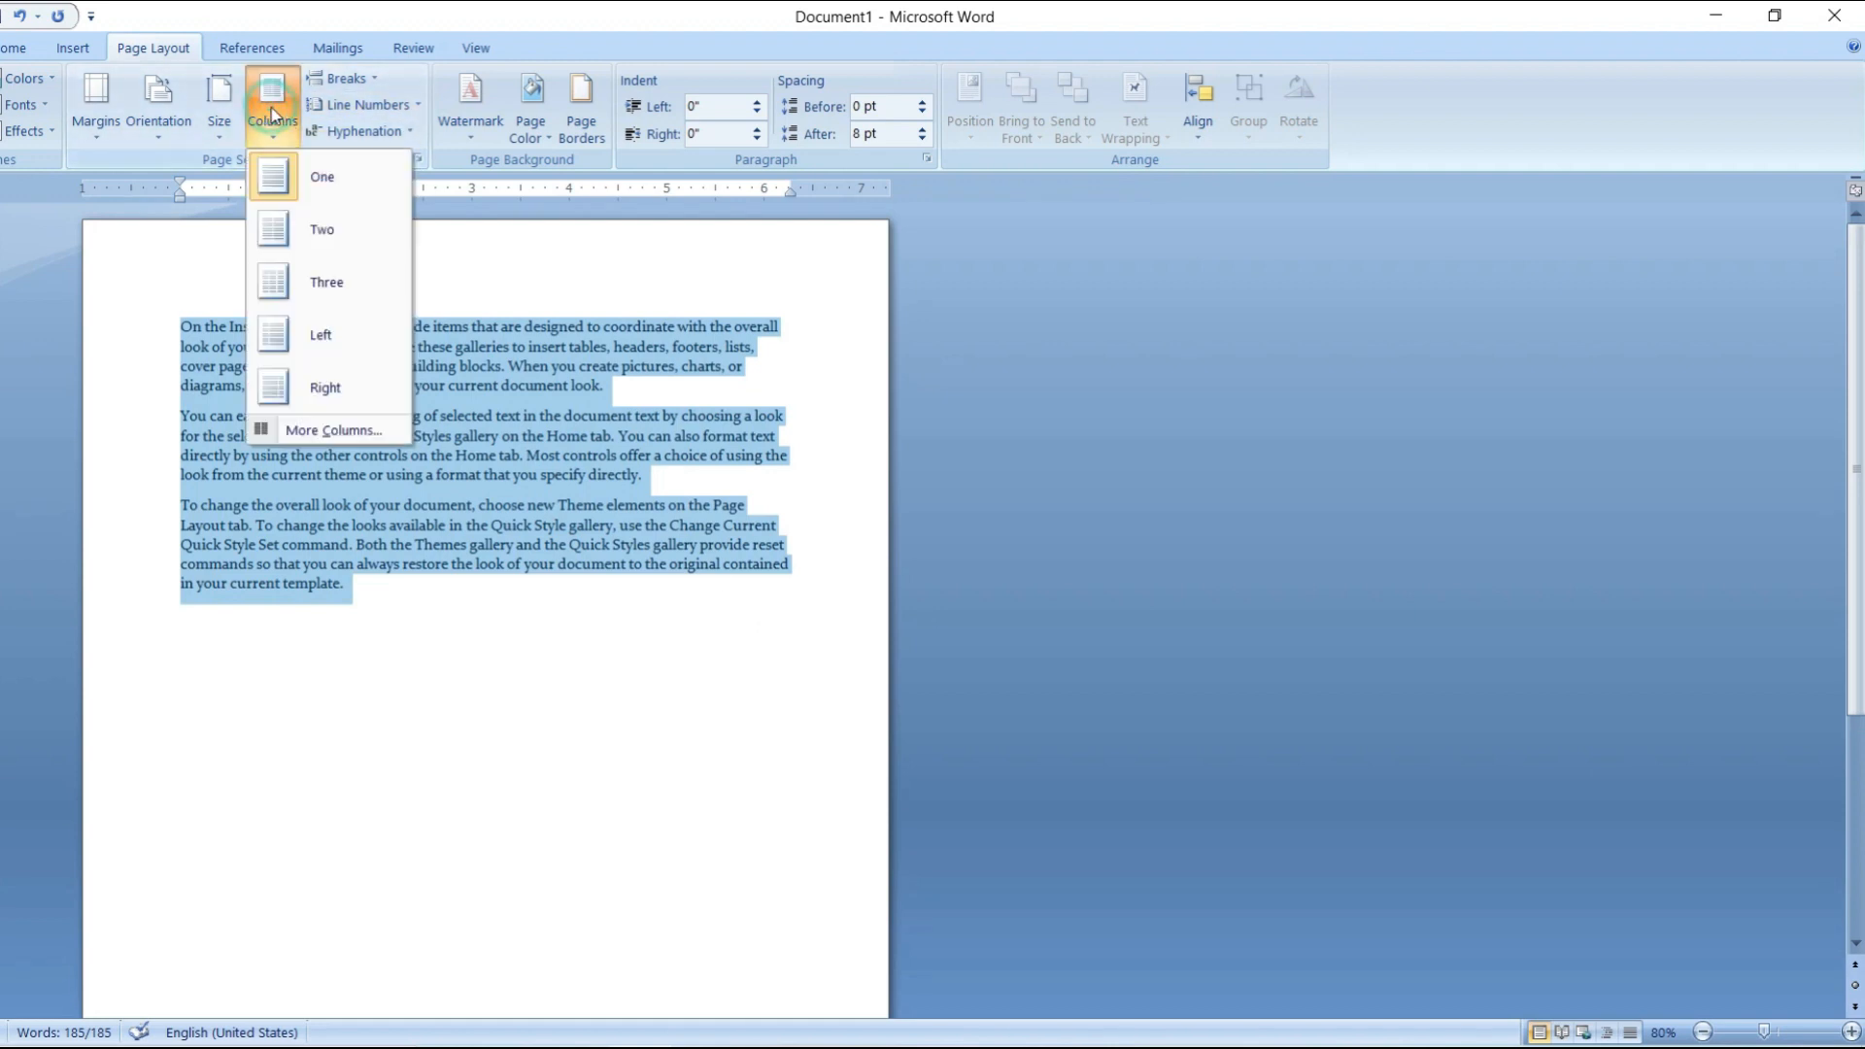
left_click(509, 703)
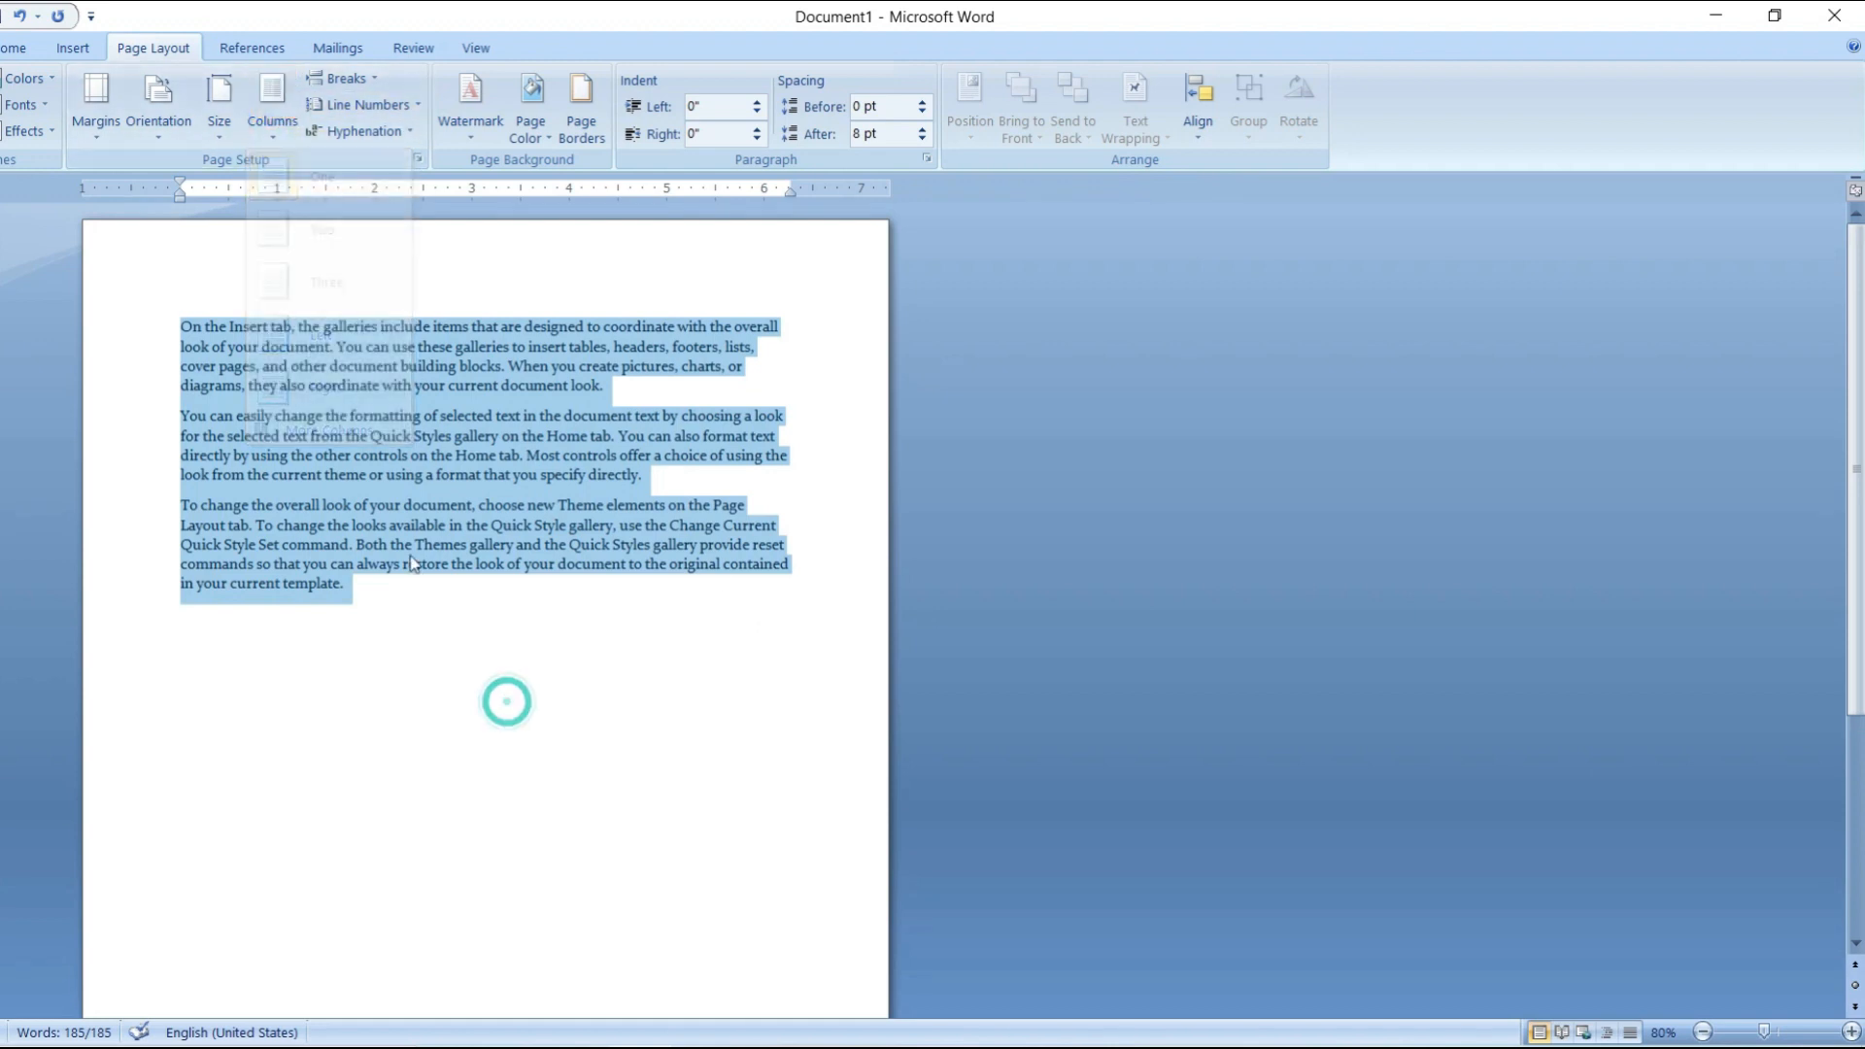
left_click(368, 587)
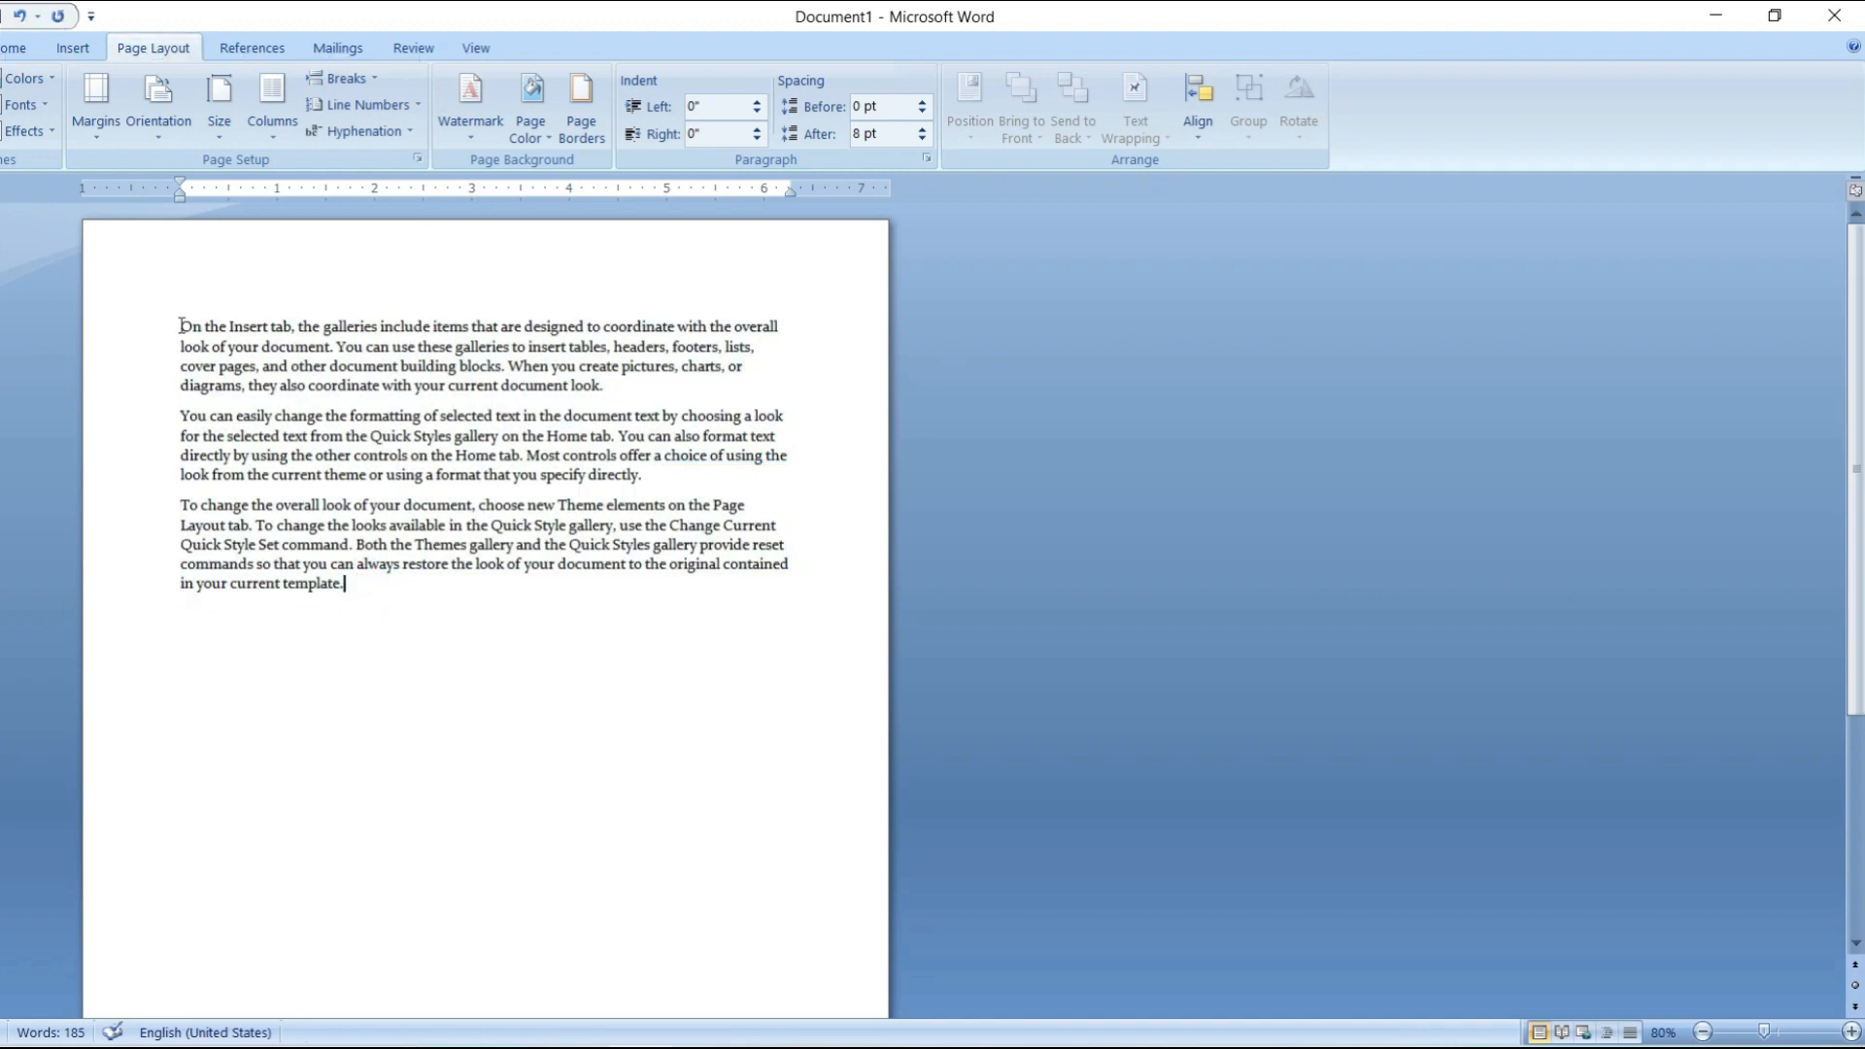
- Copy the three sample paragraphs and paste them repeatedly until the text extends over two pages
left_click_drag(181, 325, 422, 635)
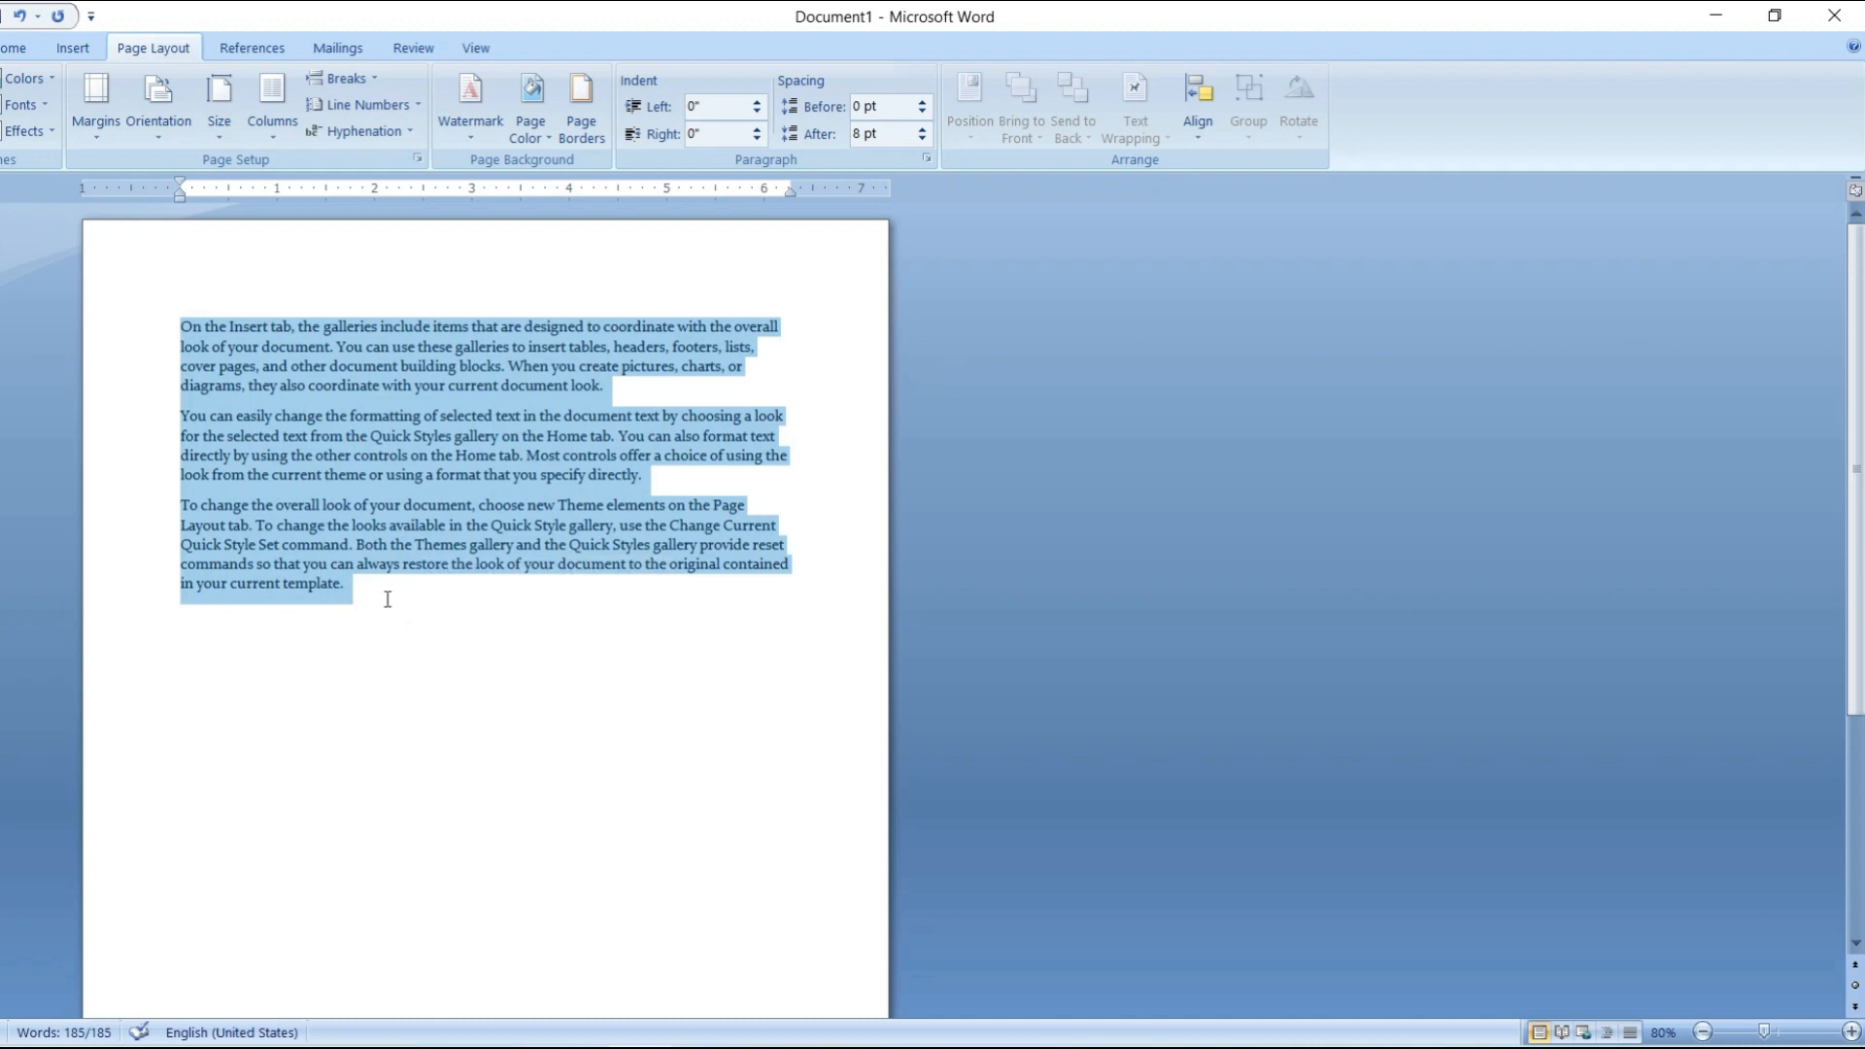
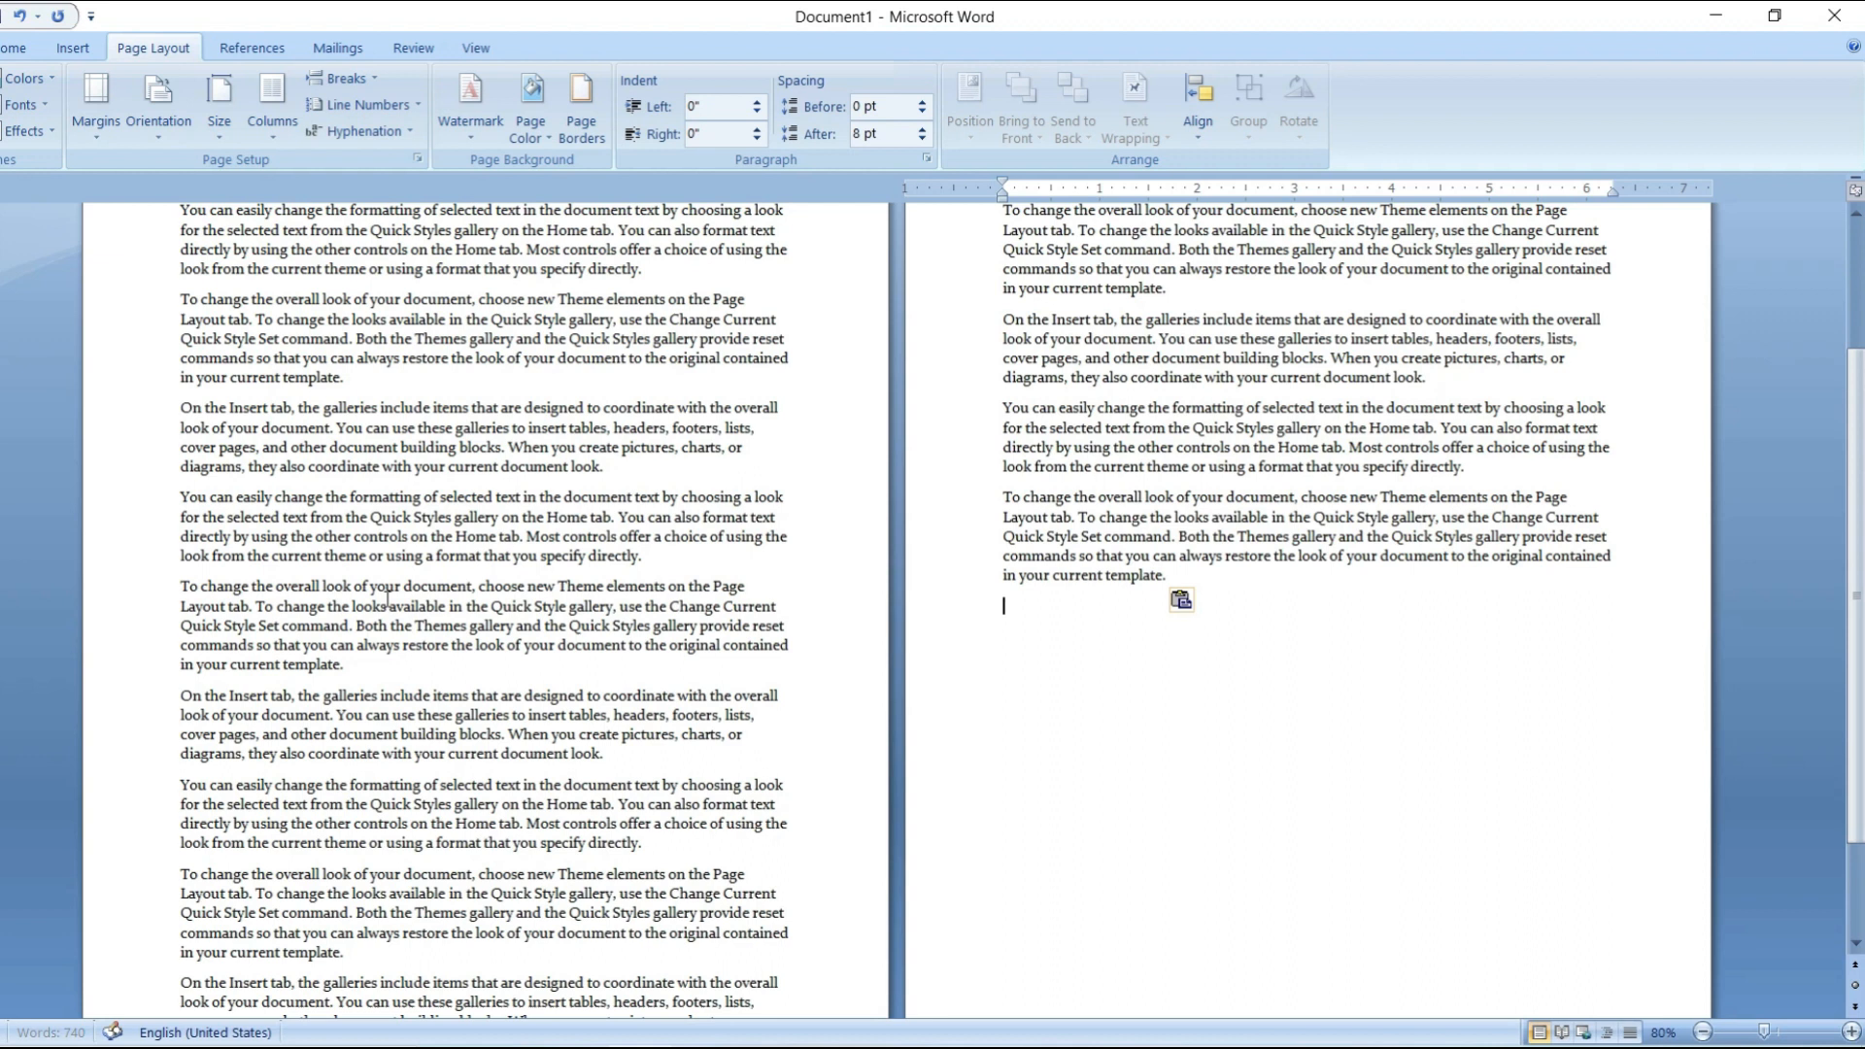
type("On the Insert tab, the galleries include items that are designed to coordinate with the overall look of your document. You can use these galleries to insert tables, headers, footers, lists, cover pages, and other document building blocks. When you create pictures, charts, or diagrams, they also coordinate with your current document look. You can easily change the formatting of selected text in the document text by choosing a look for the selected text from the Quick Styles gallery on the Home tab. You can also format text directly by using the other controls on the Home tab. Most controls offer a choice of using the look from the current theme or using a format that you specify directly. To change the overall look of your document, choose new Theme elements on the Page Layout tab. To change the looks available in the Quick Style gallery, use the Change Current Quick Style Set command. Both the Themes gallery and the Quick Styles gallery provide reset commands so that you can always restore the look of your document to the original contained in your current template.")
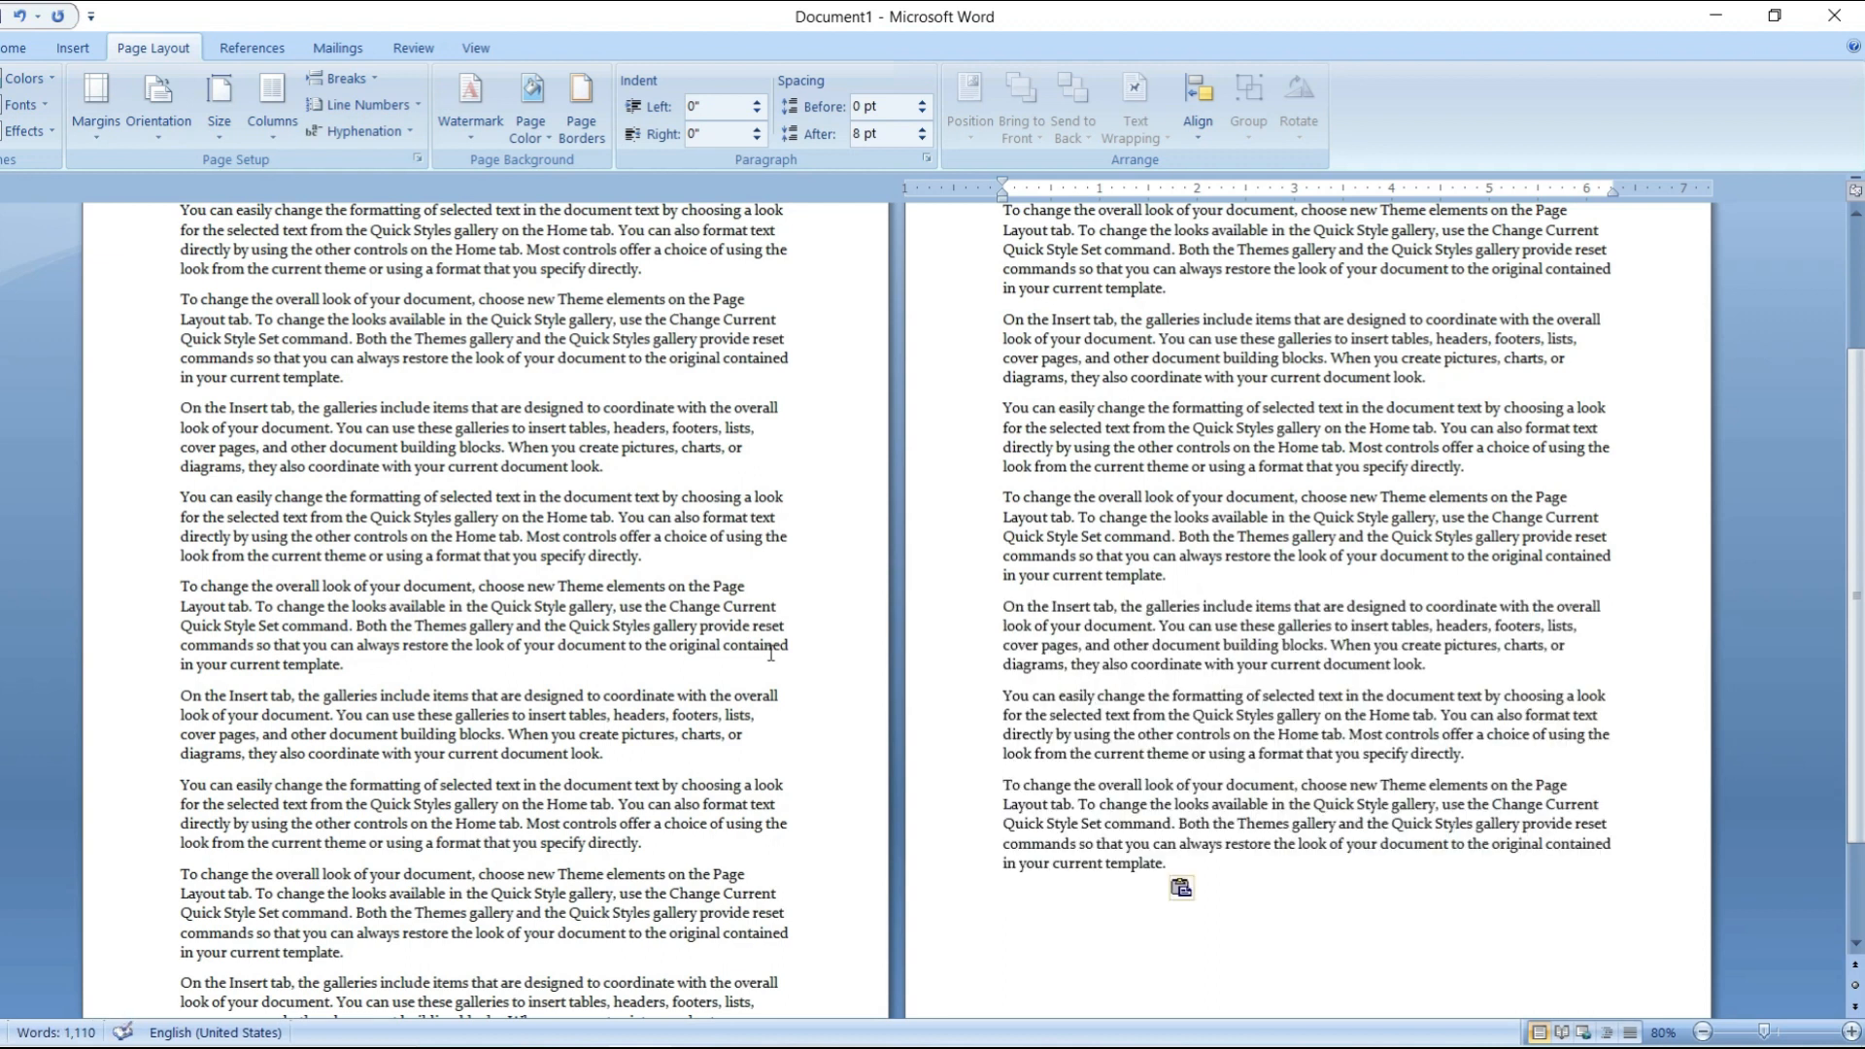
scroll(584, 618, "up", 3)
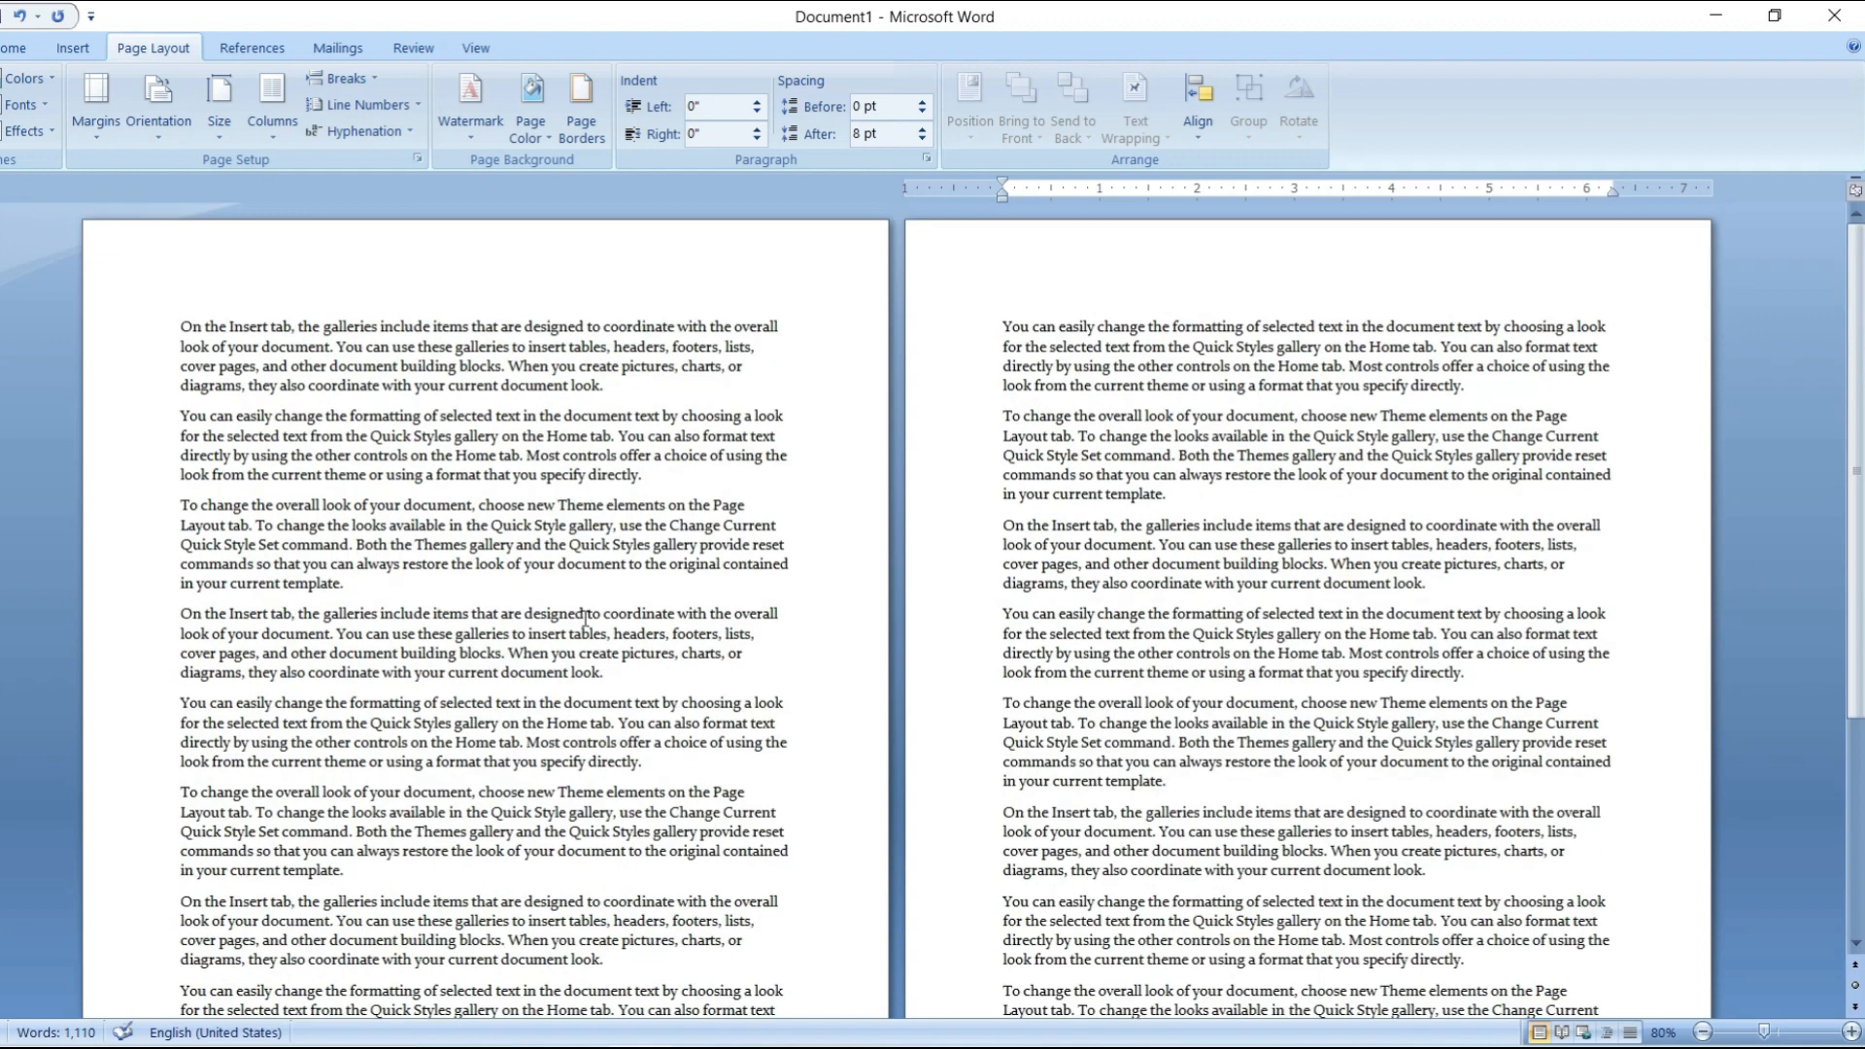
- Lay out the document's text in two columns
left_click(1777, 1035)
left_click_drag(1774, 1035, 1778, 1034)
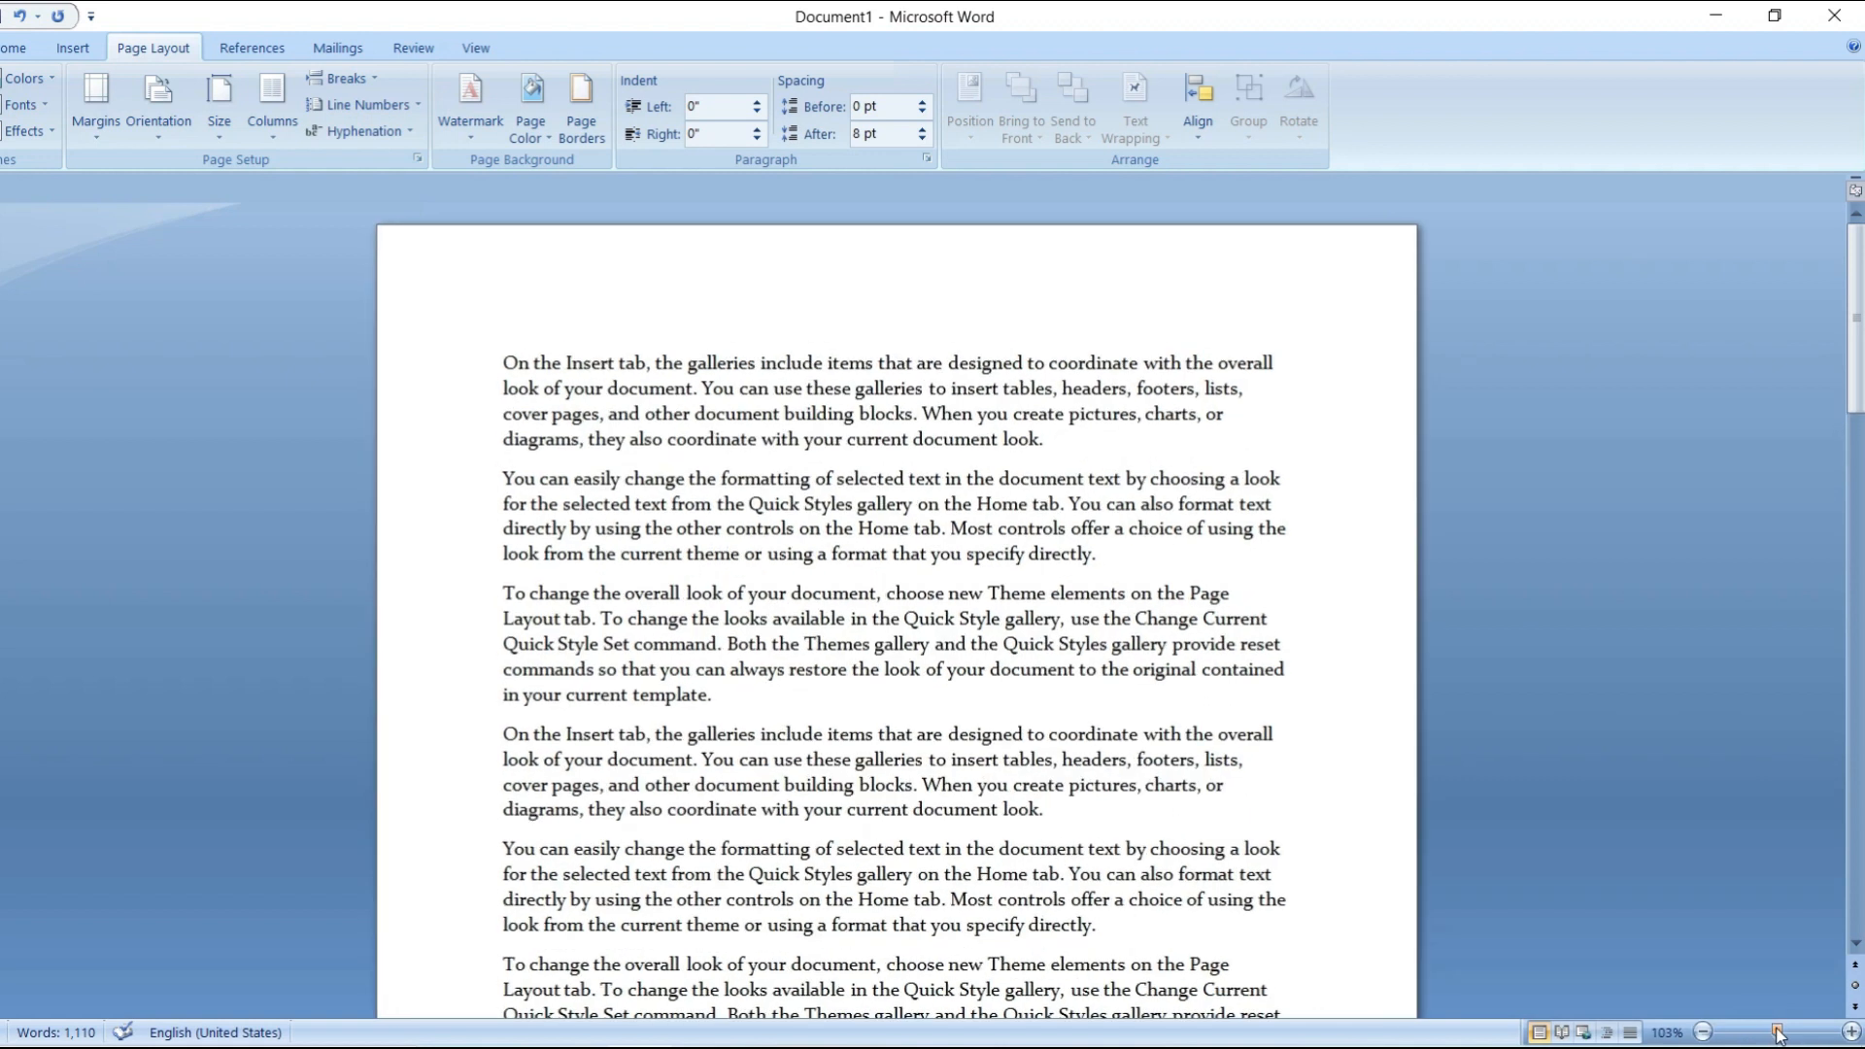
left_click(272, 107)
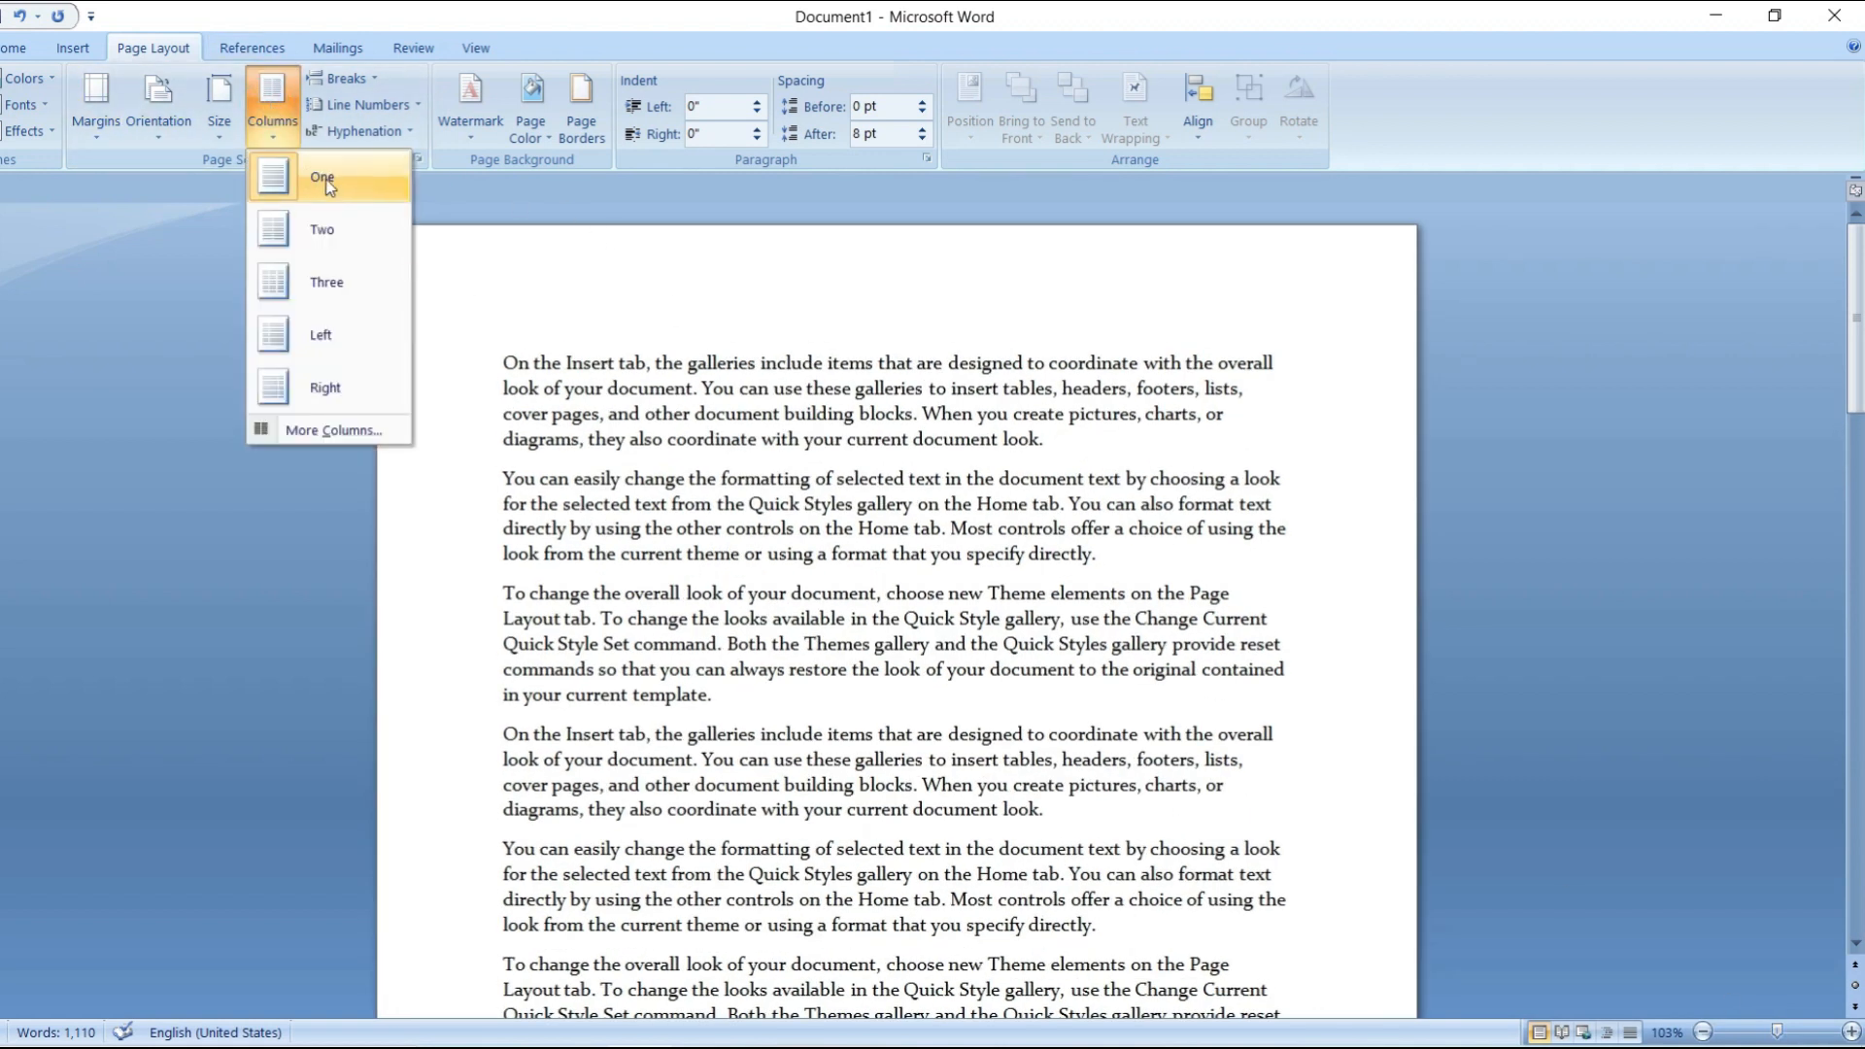
left_click(511, 351)
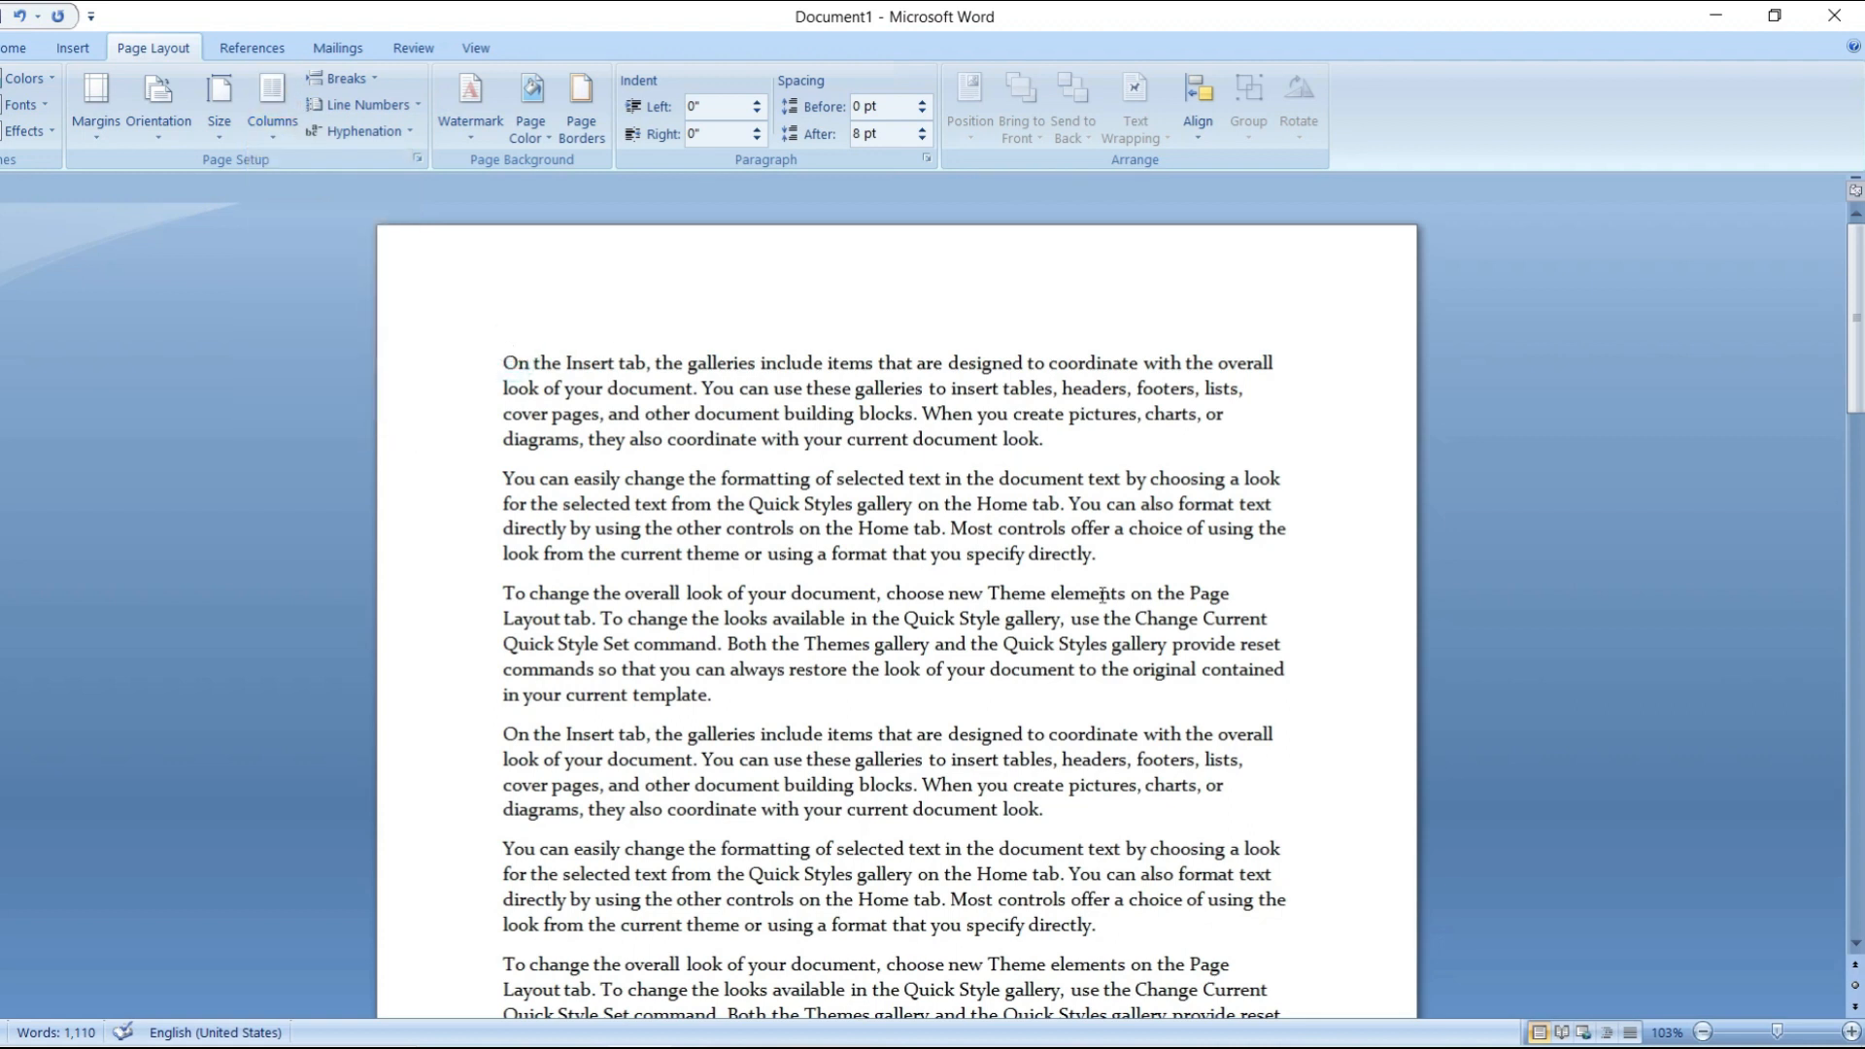
left_click(272, 104)
left_click(338, 244)
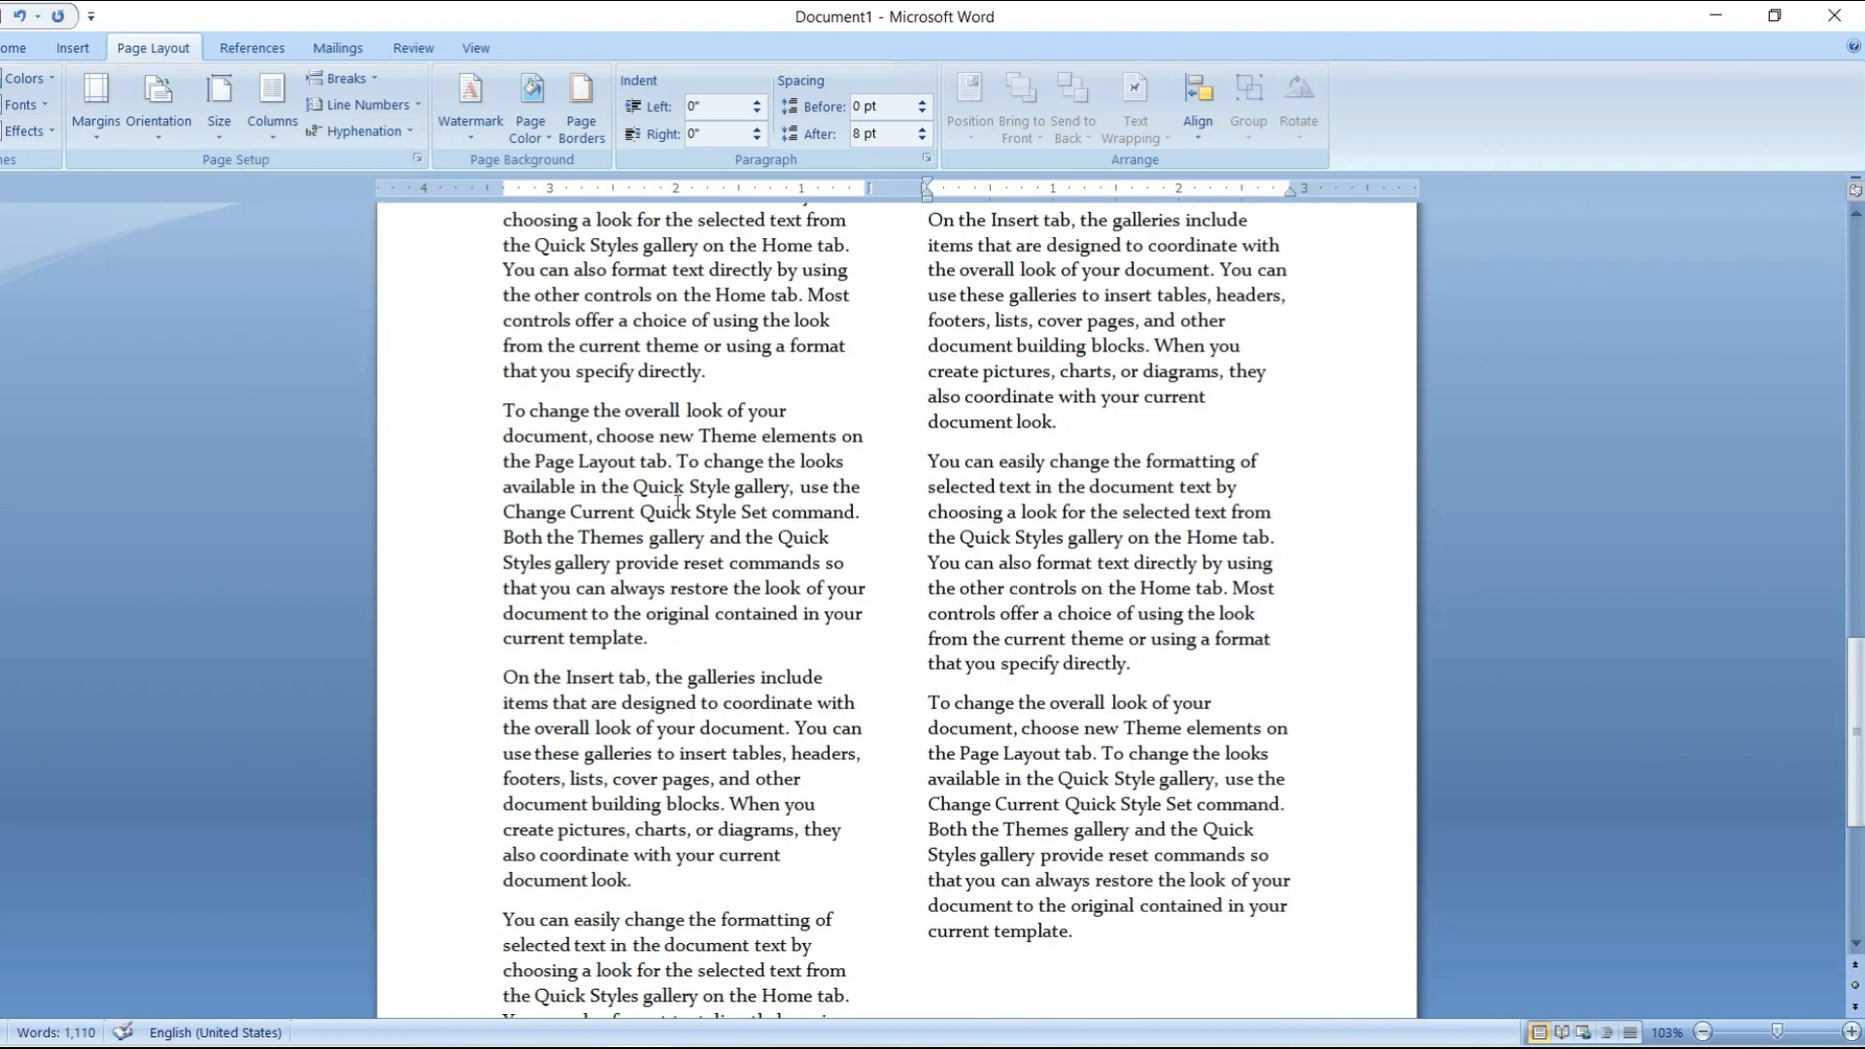
- Examine how the two-column text flows down each page and from the first page to the second
scroll(680, 500, "down", 10)
scroll(694, 485, "up", 4)
scroll(695, 486, "up", 6)
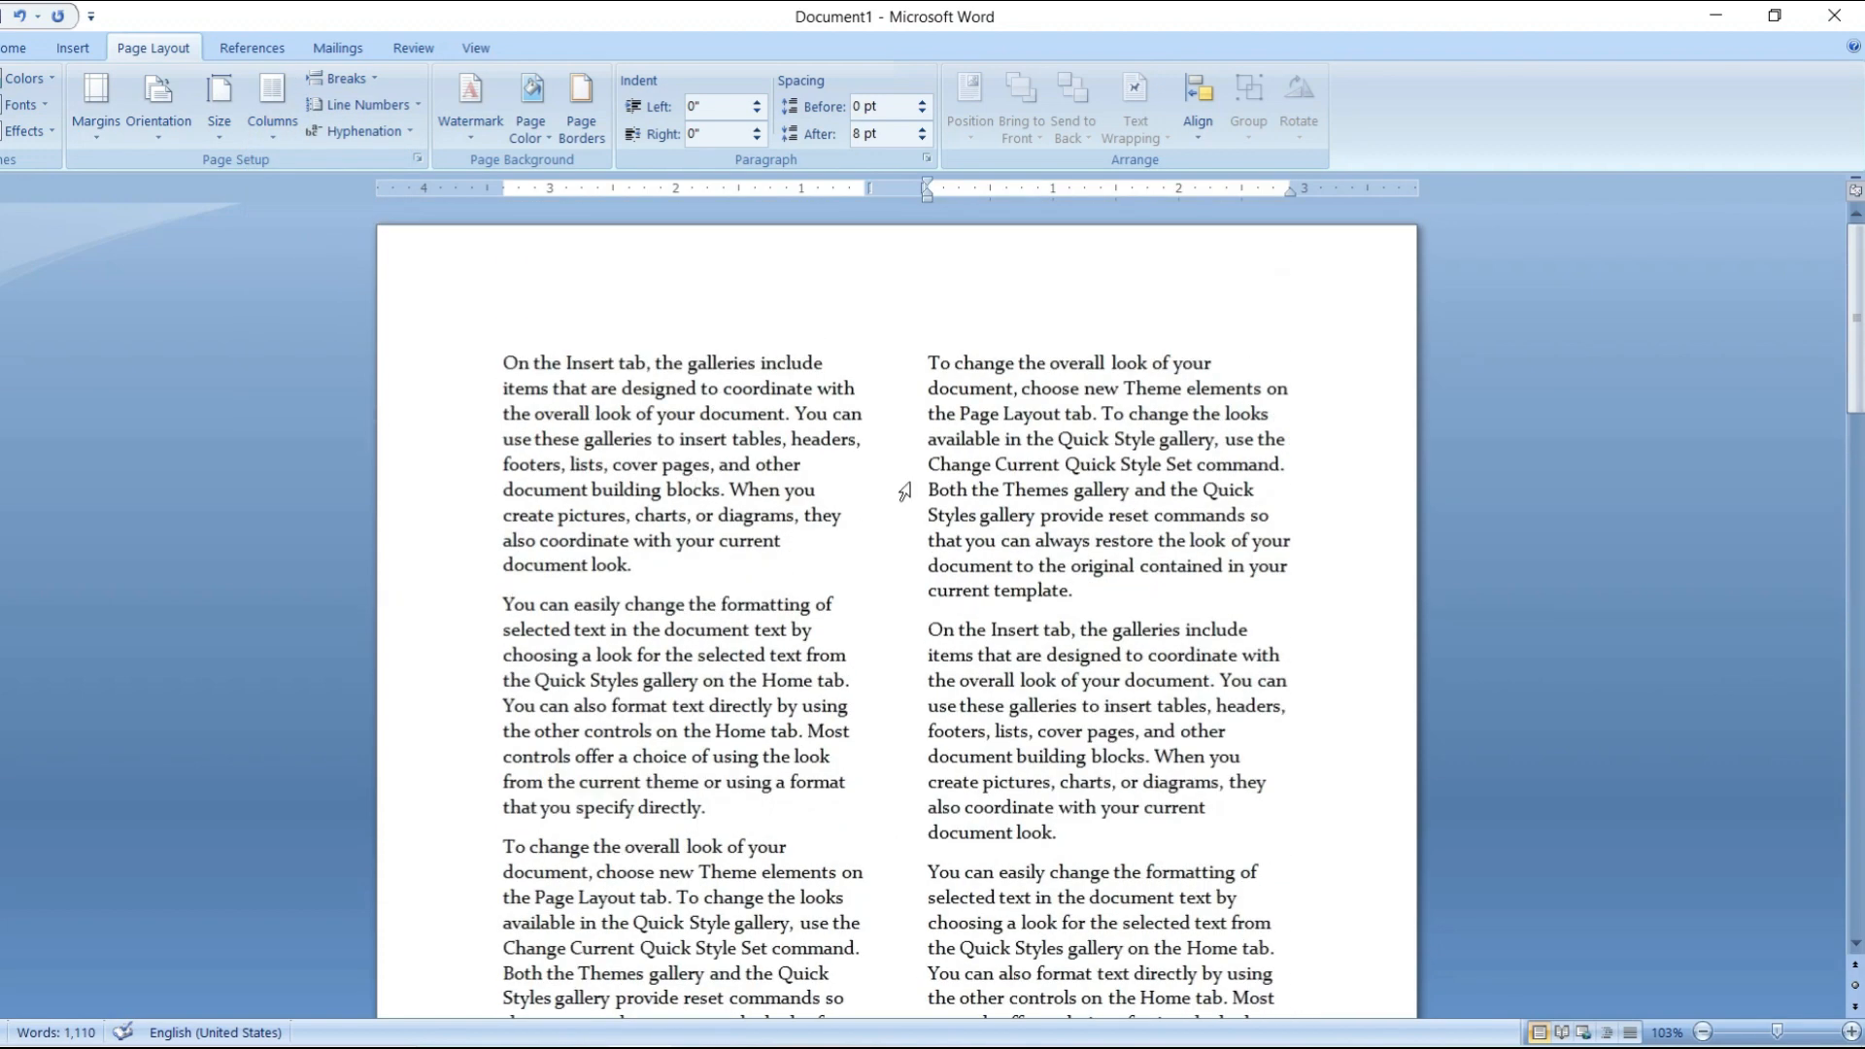
left_click(1706, 1036)
left_click(1706, 1035)
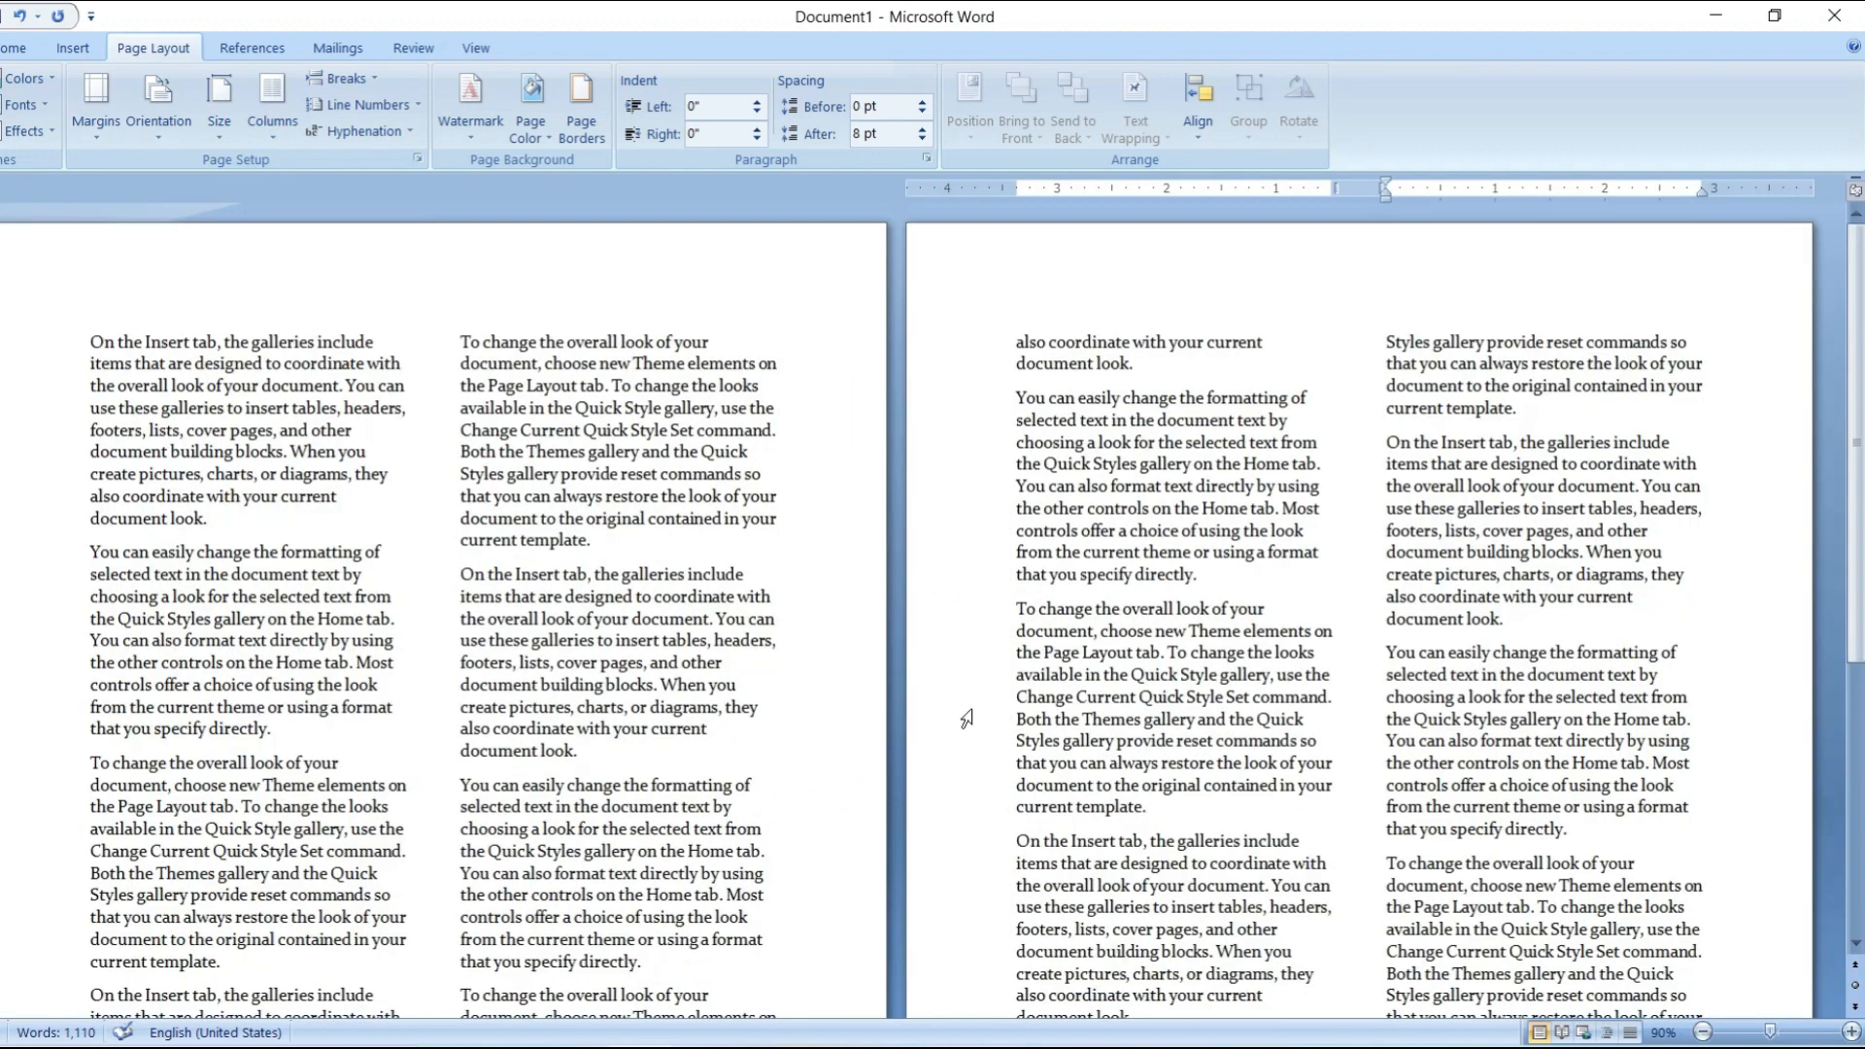
scroll(962, 714, "down", 6)
scroll(728, 621, "up", 5)
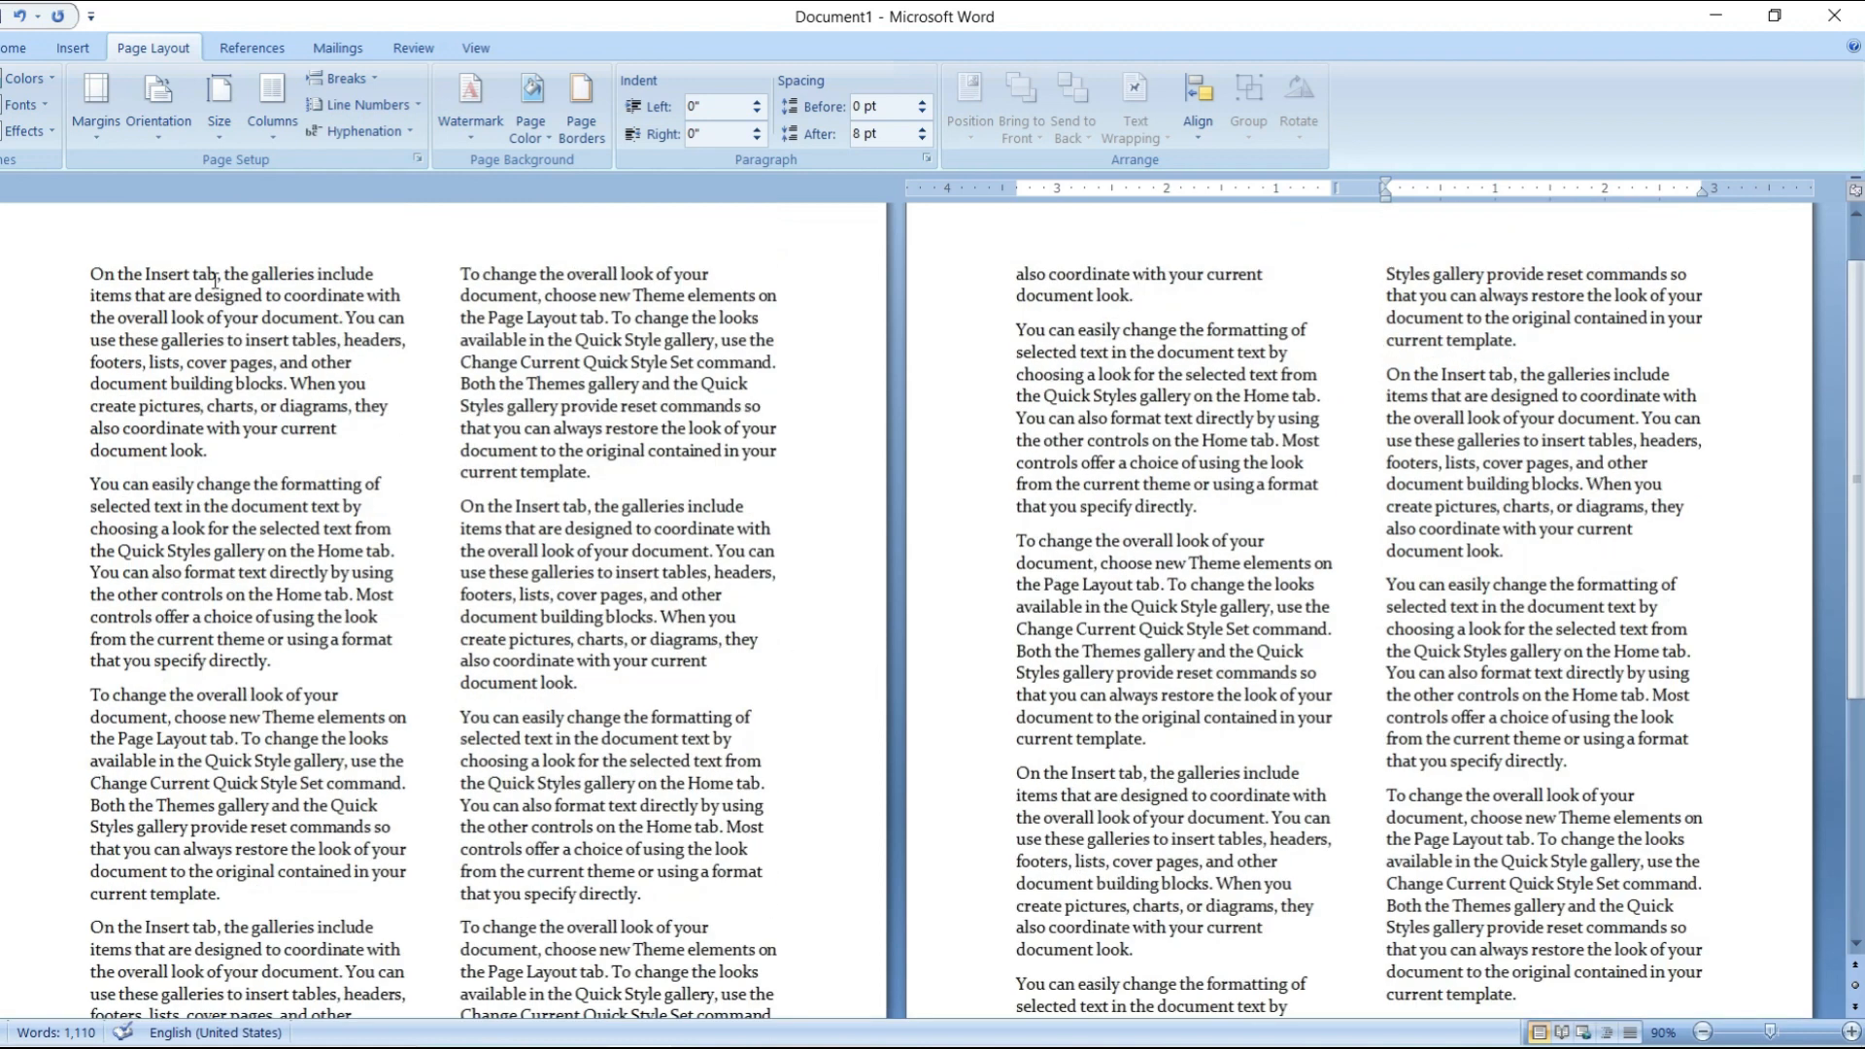
scroll(1549, 555, "down", 5)
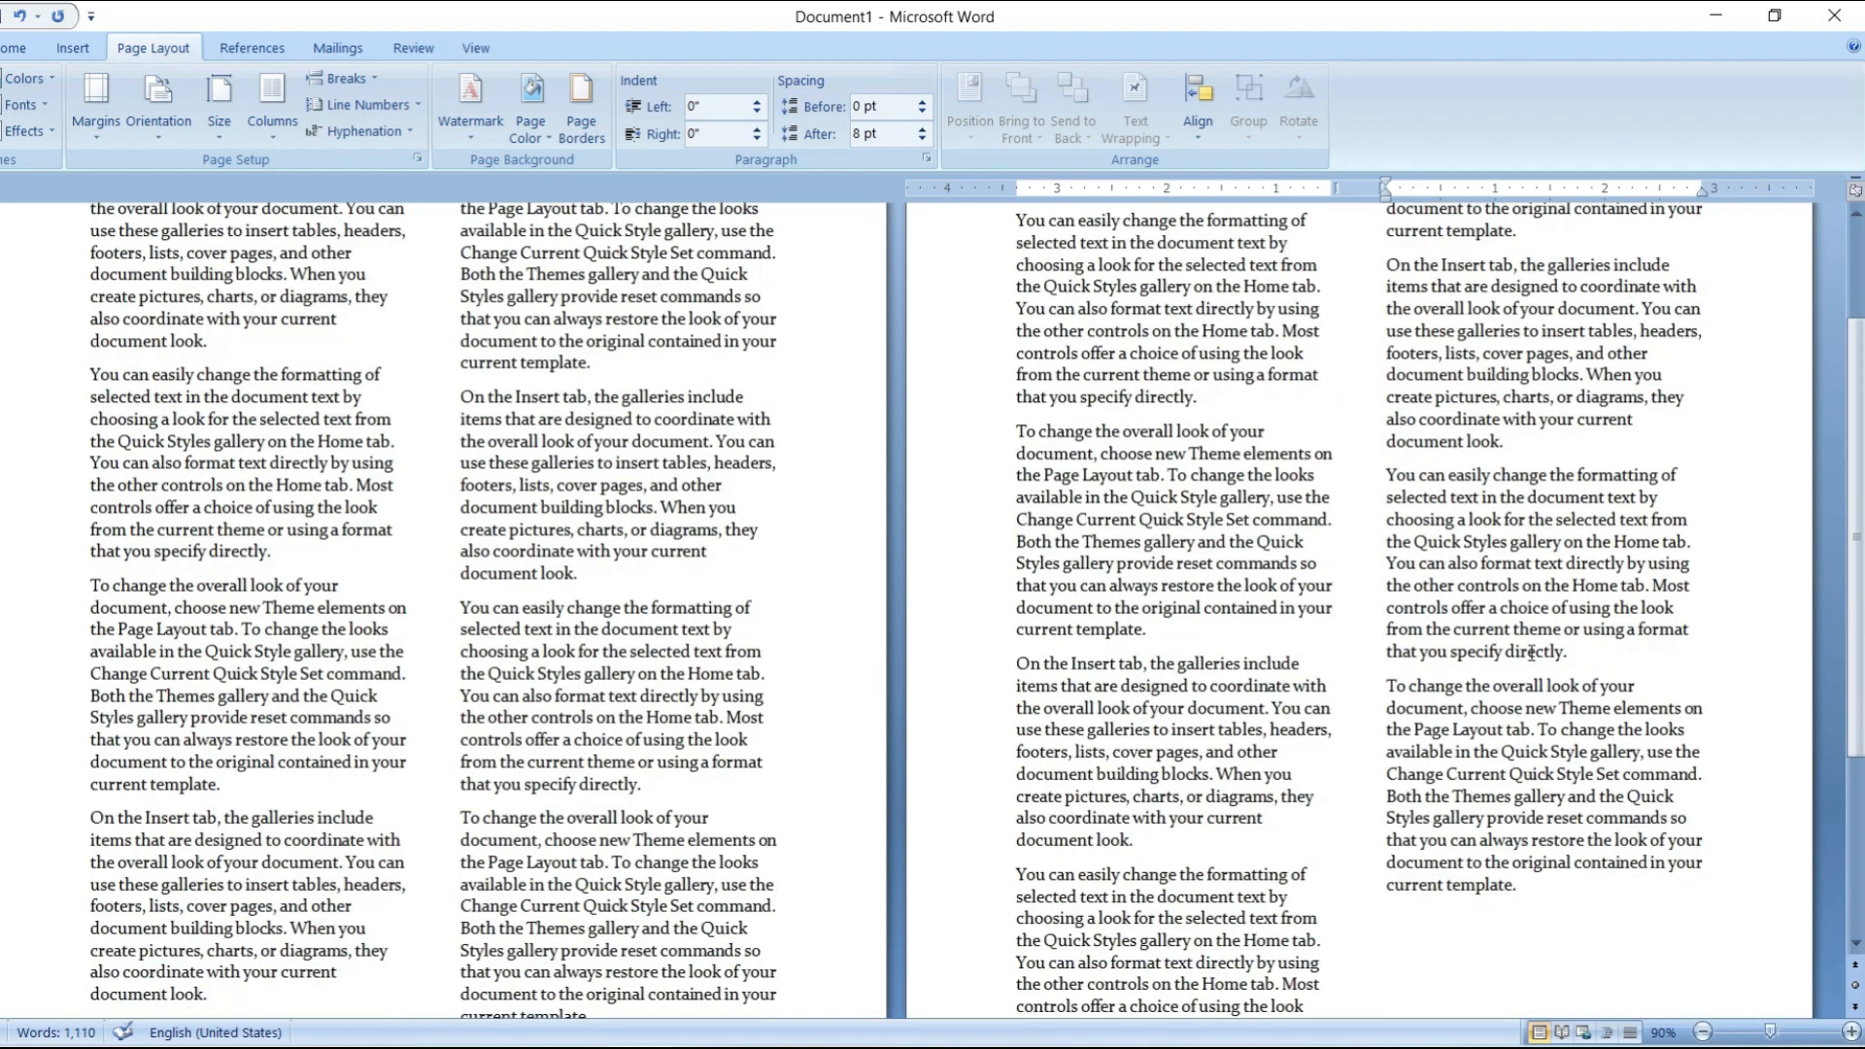
scroll(1410, 567, "up", 6)
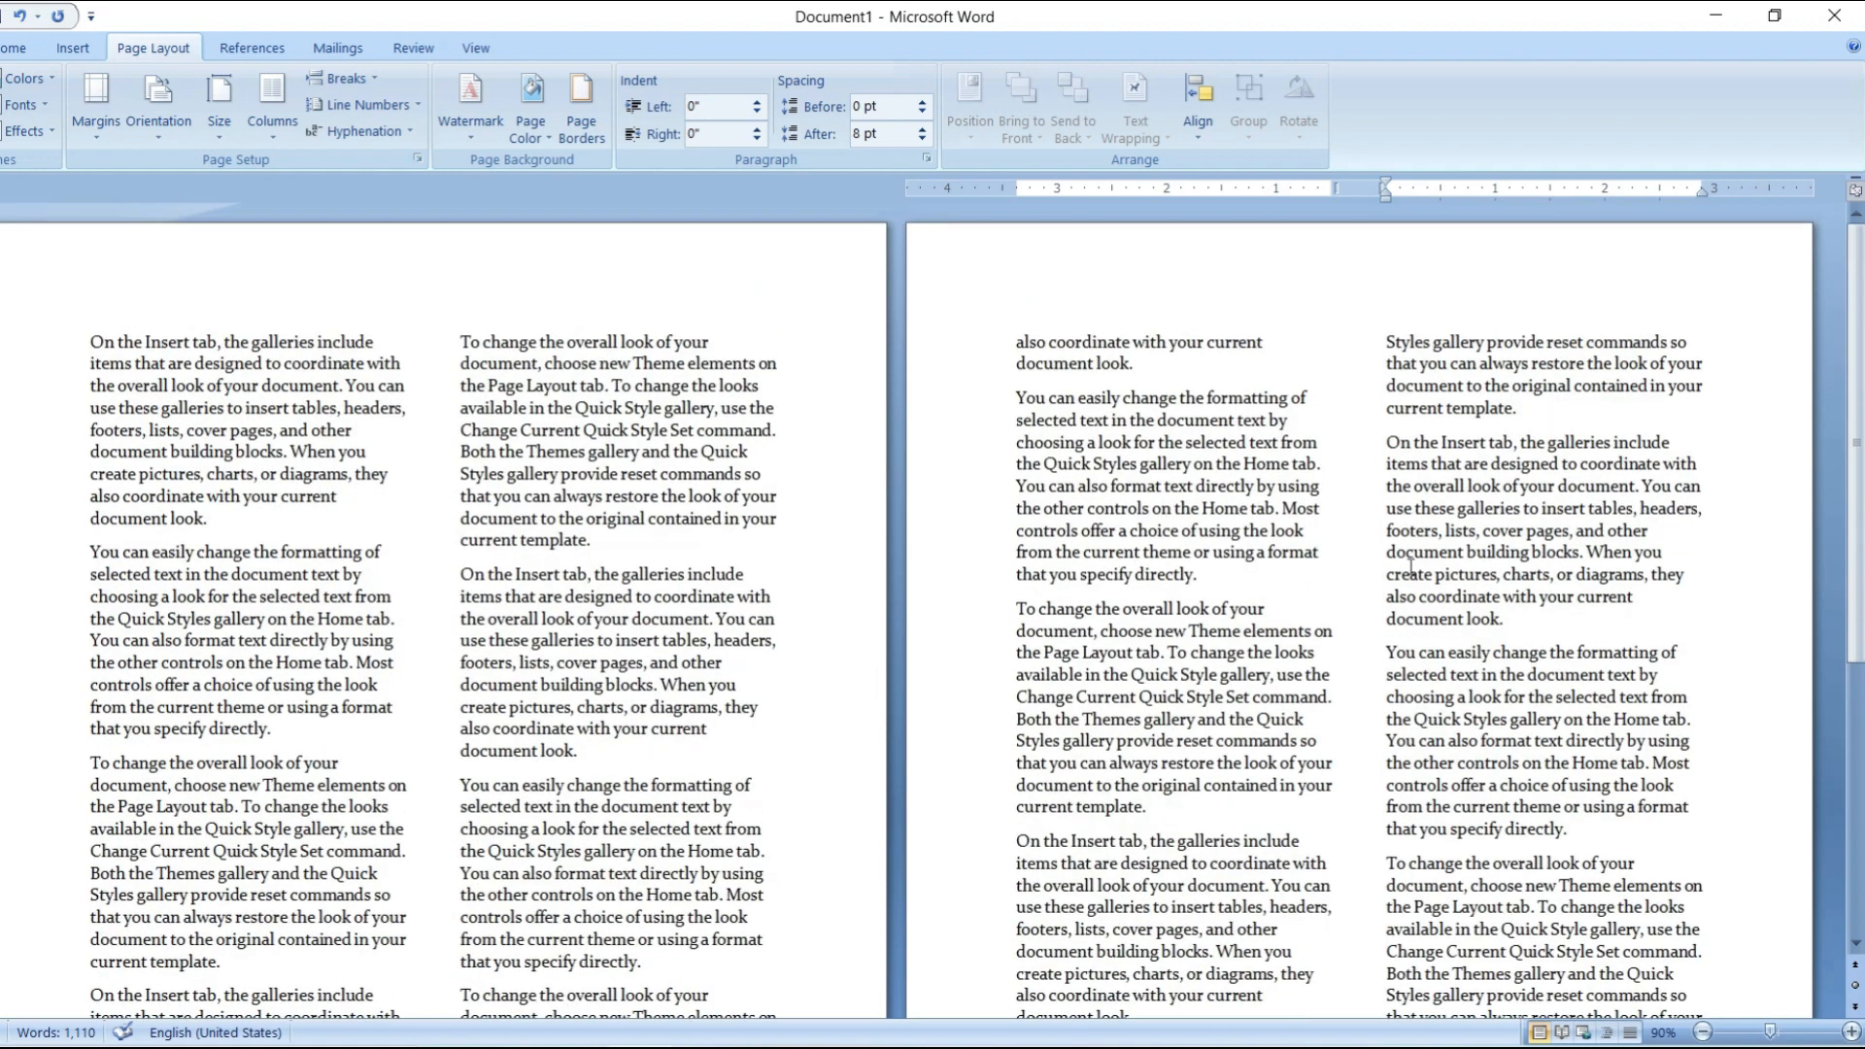
- Change the text to three columns and look over the pages
left_click(272, 114)
left_click(328, 285)
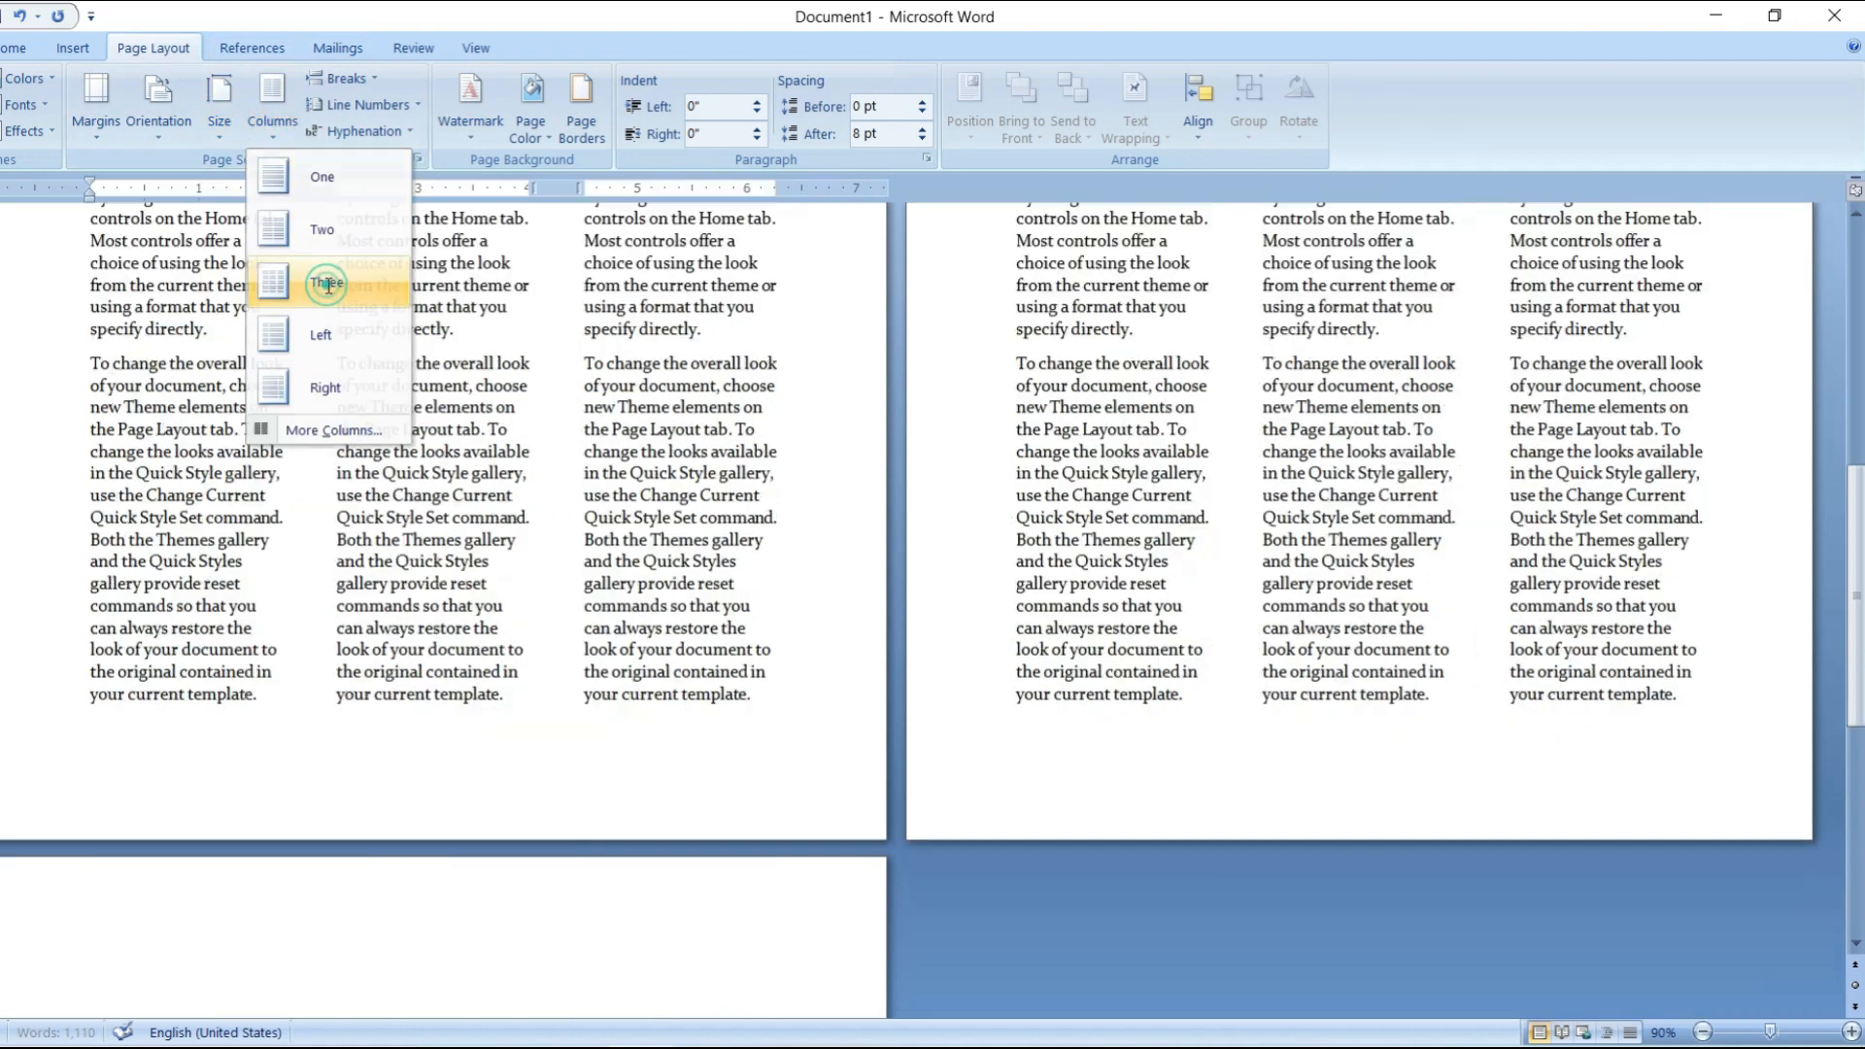
scroll(190, 340, "down", 3)
scroll(189, 339, "up", 4)
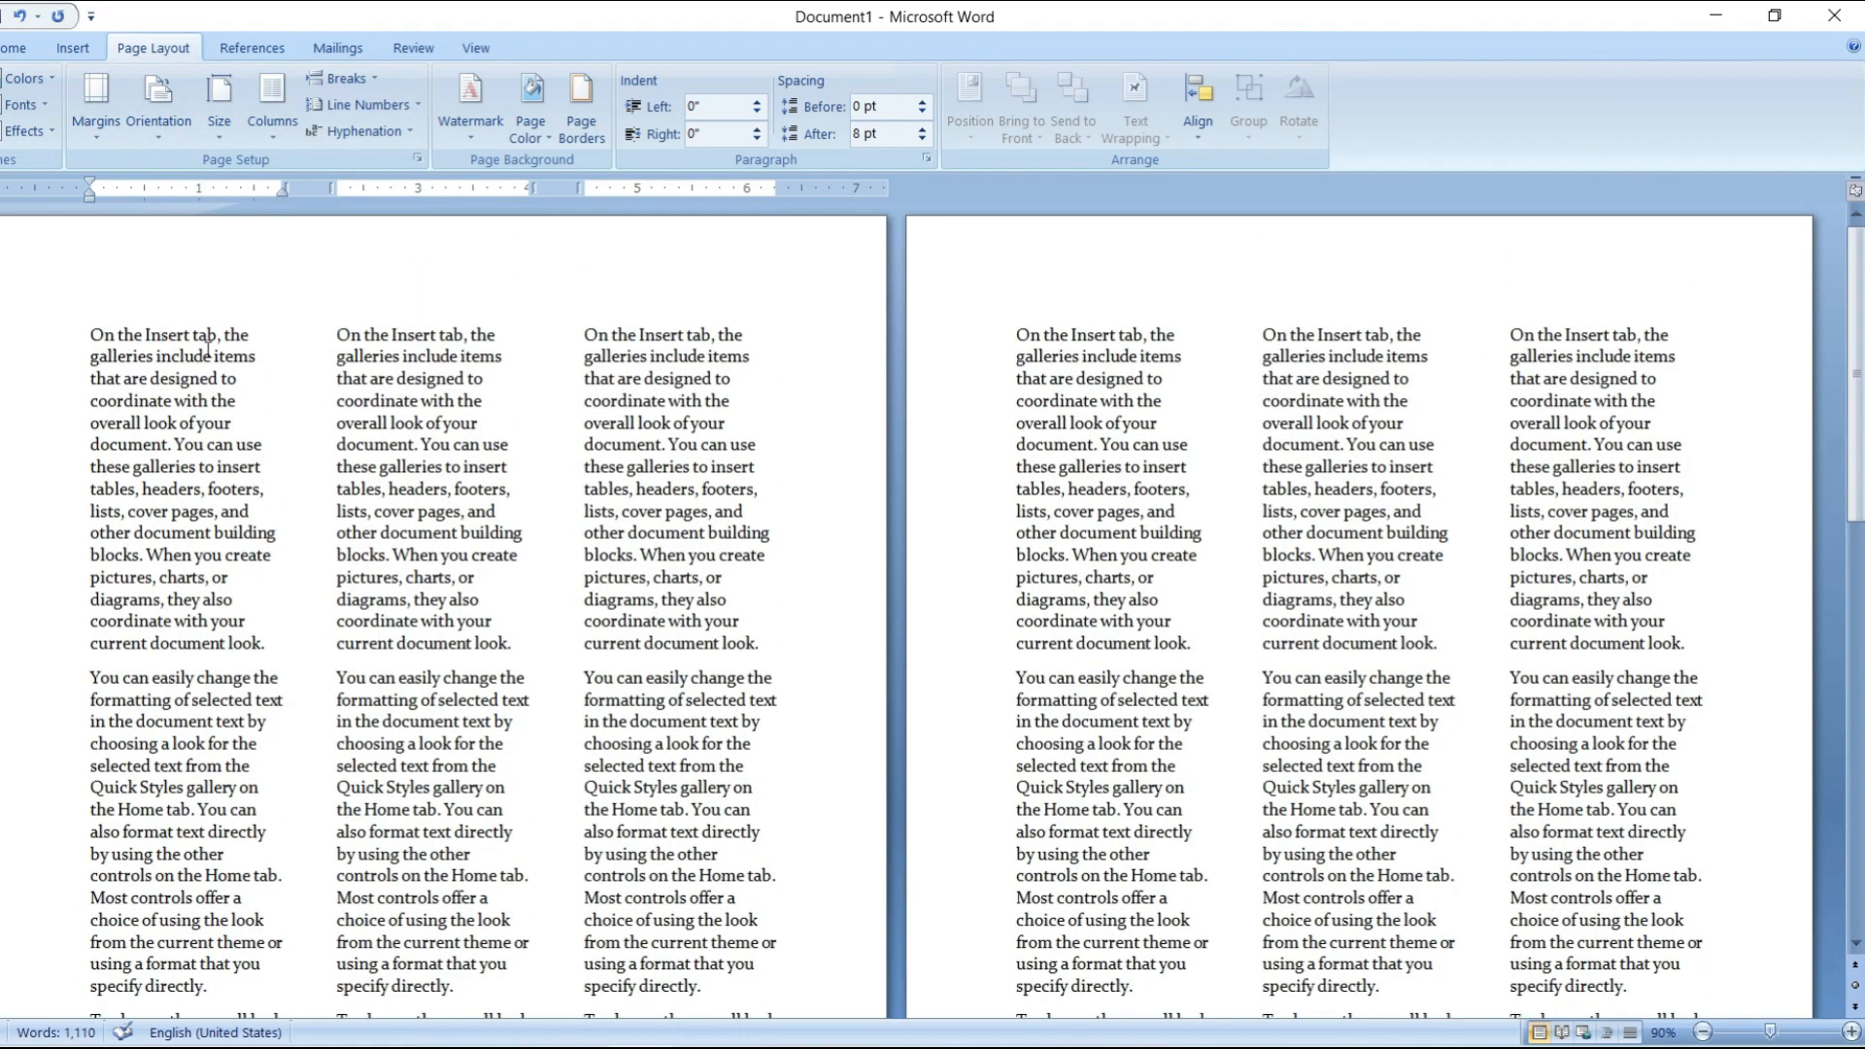
- Try the Left column preset with its narrow first column, followed by the Right preset
left_click(272, 114)
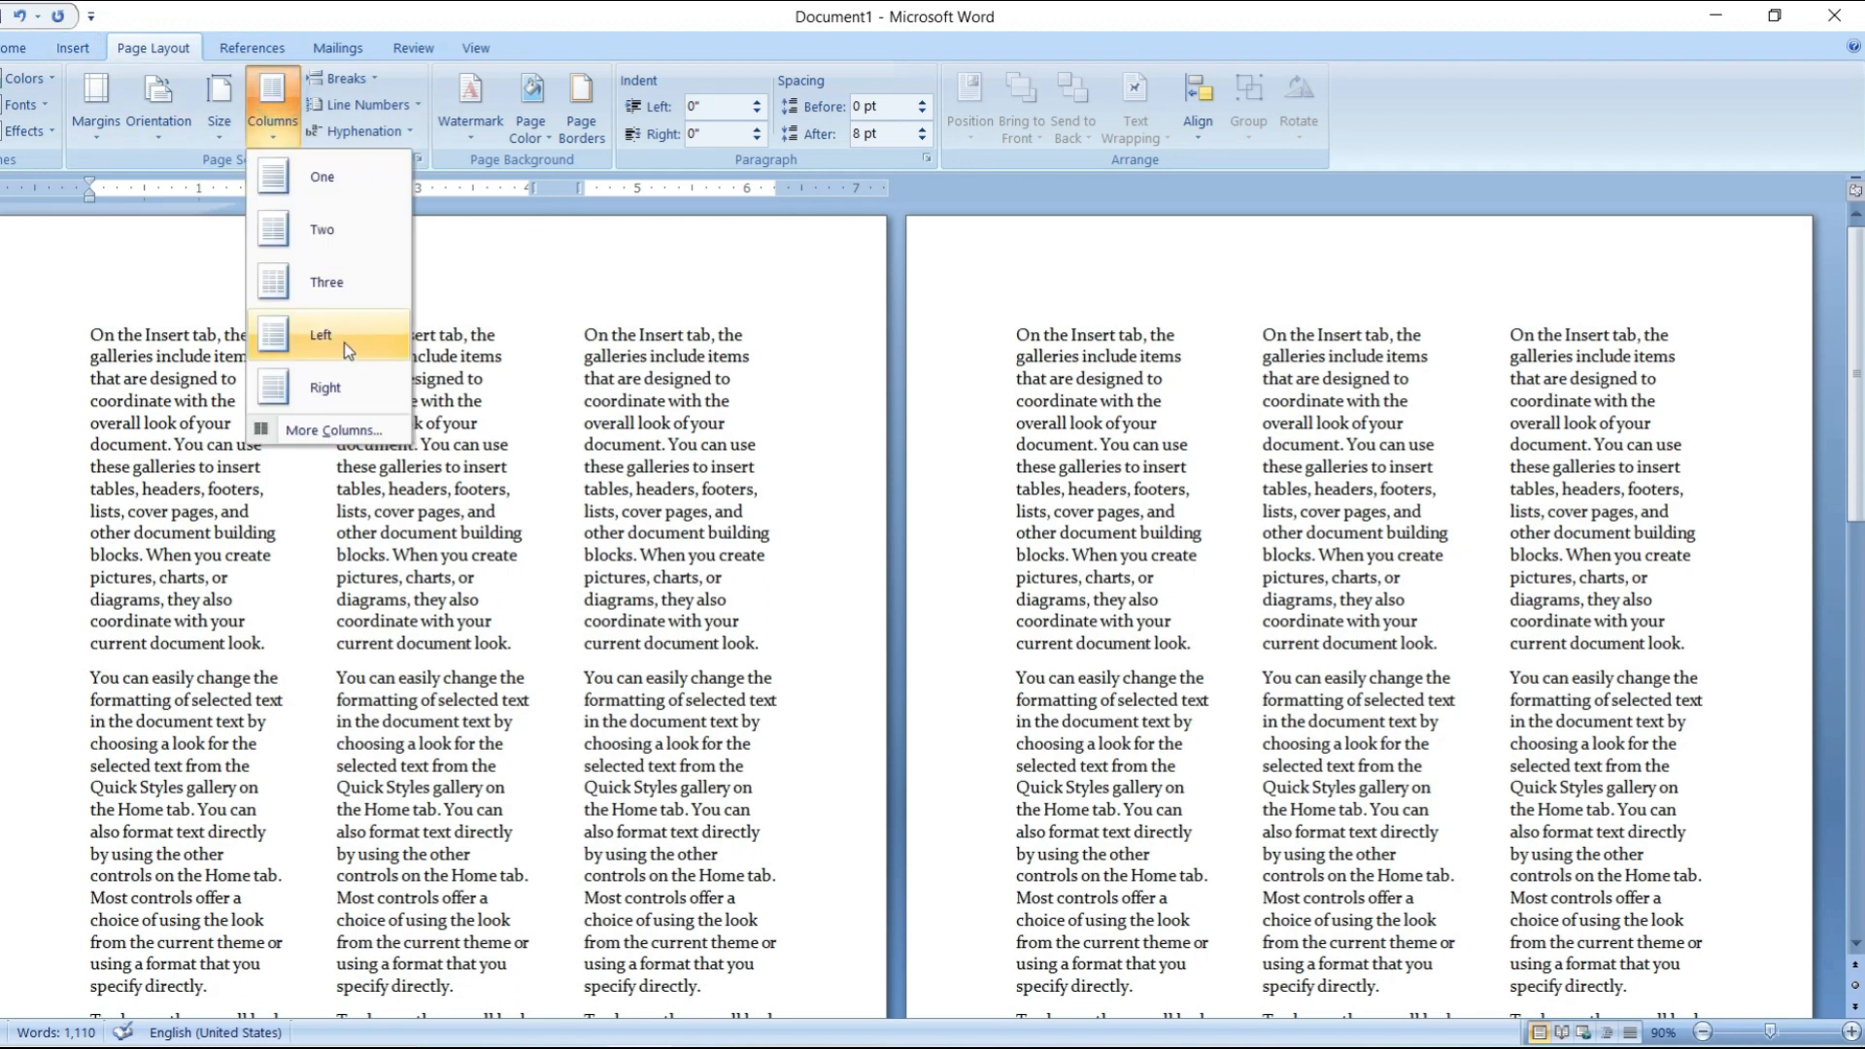
left_click(347, 350)
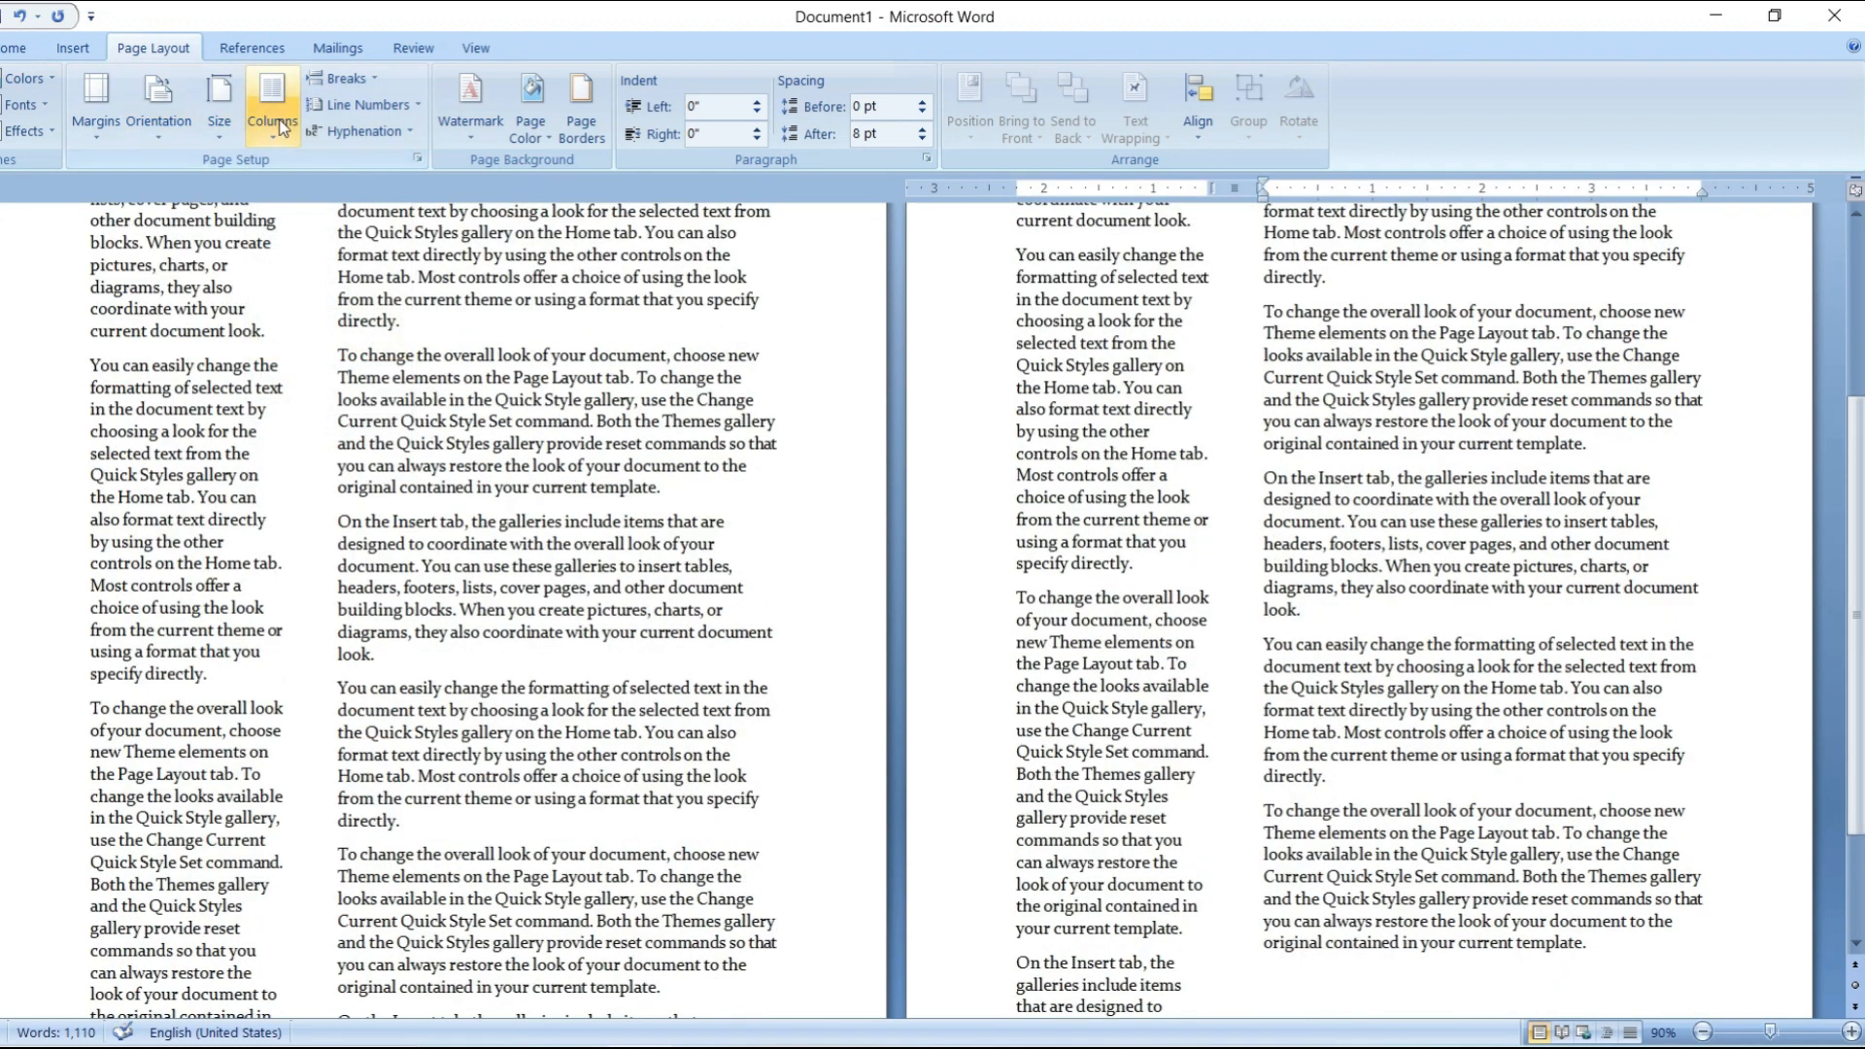
left_click(272, 114)
left_click(335, 385)
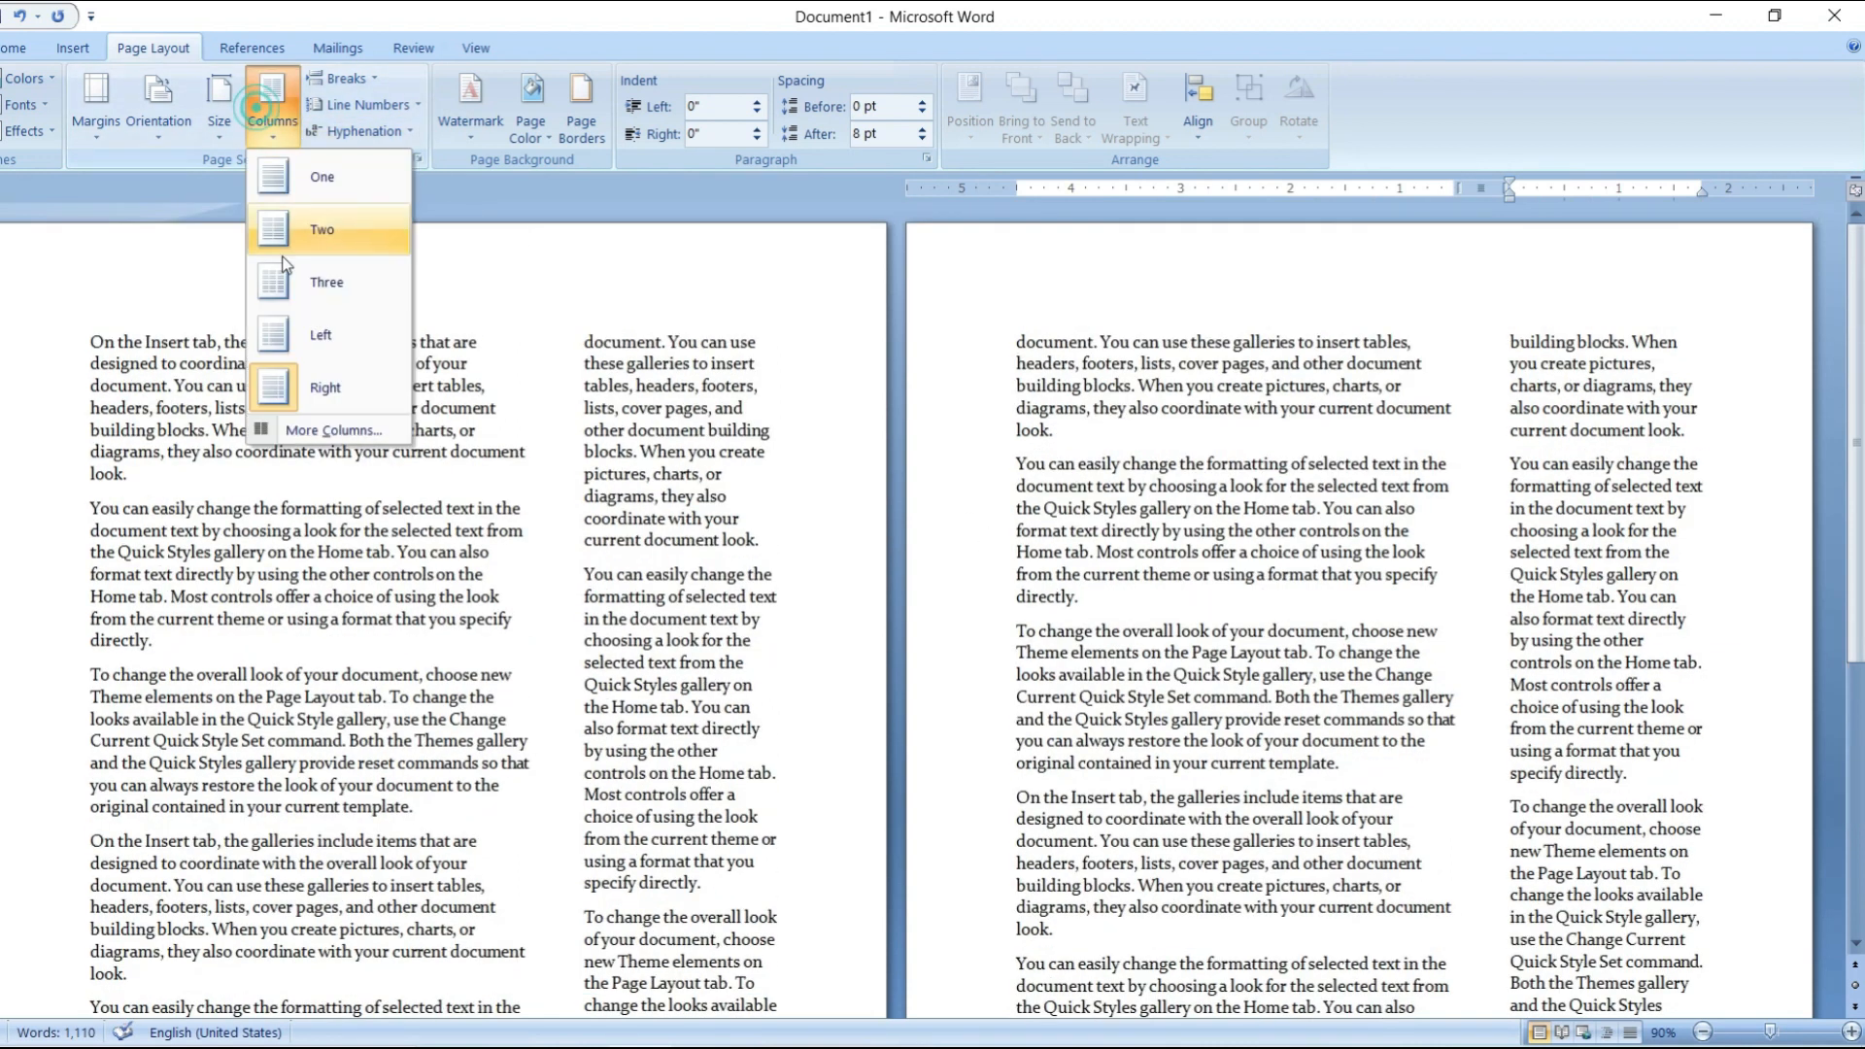
- View the detailed column settings without changing them, and return the document to one column
left_click(272, 115)
left_click(335, 430)
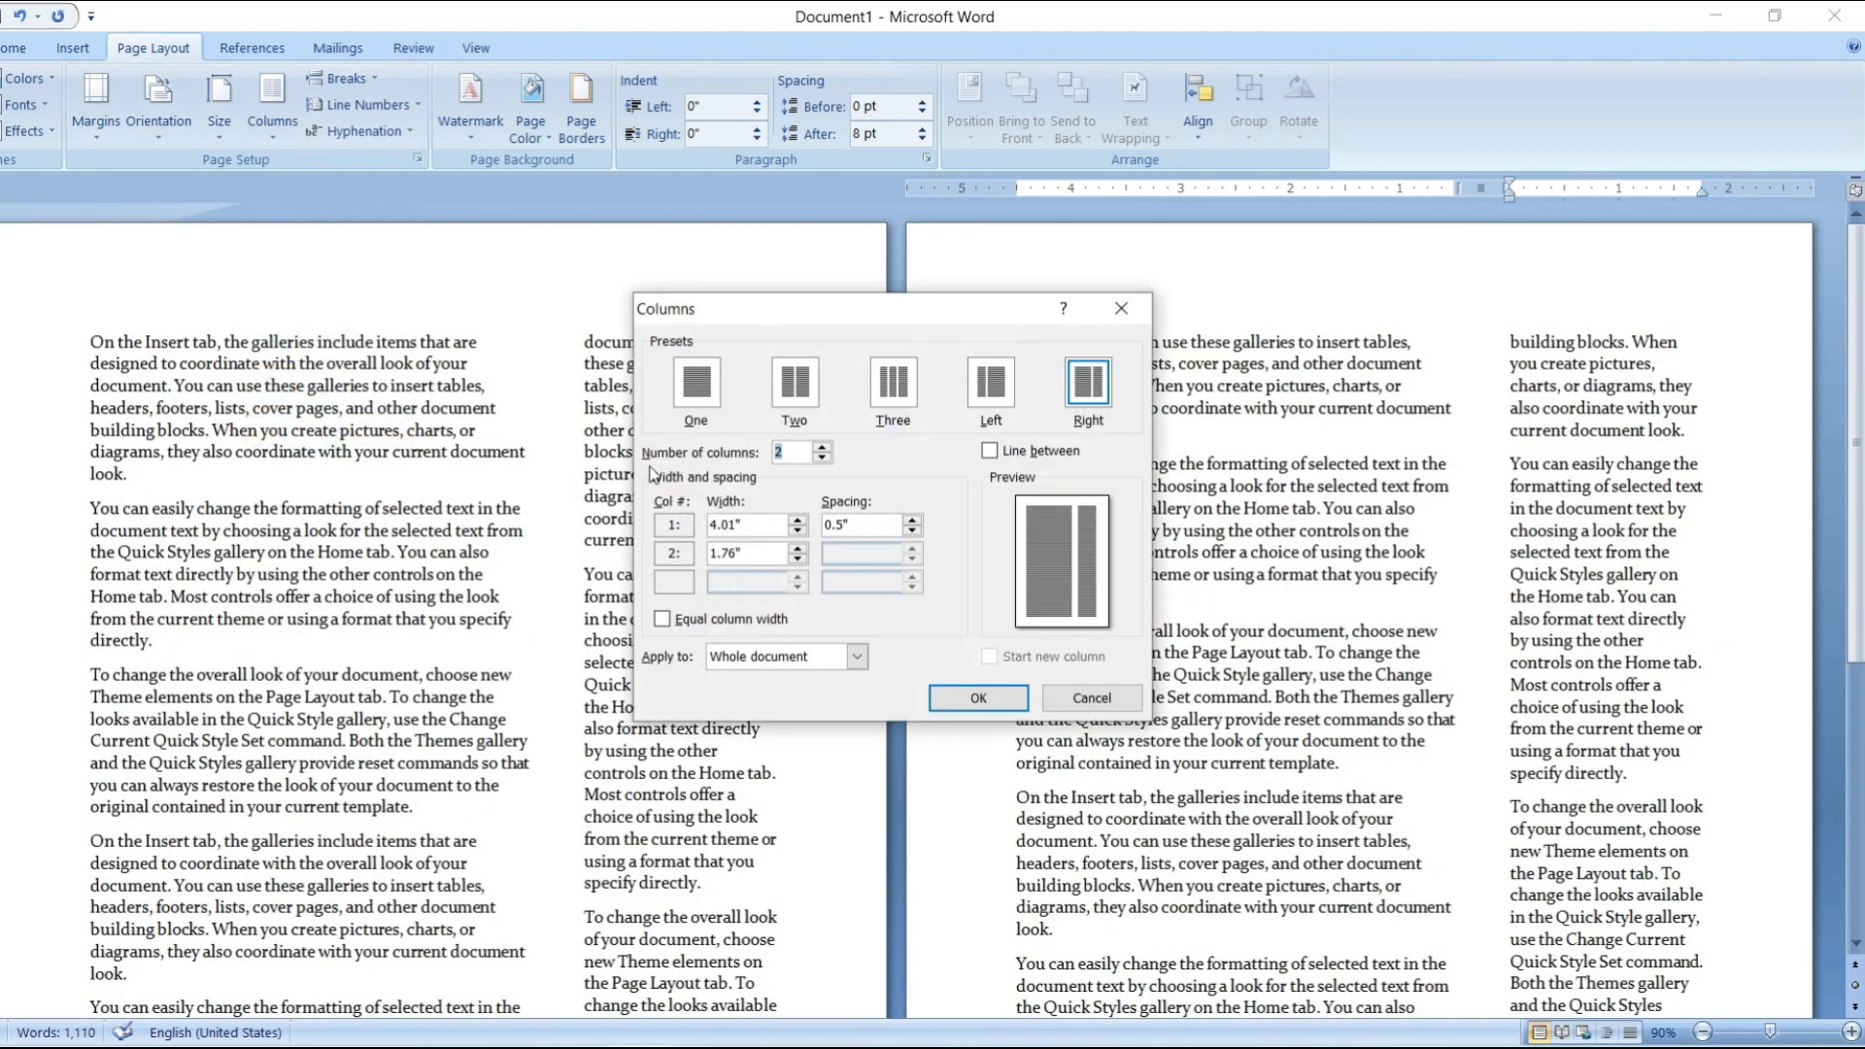
left_click(1121, 308)
left_click(269, 123)
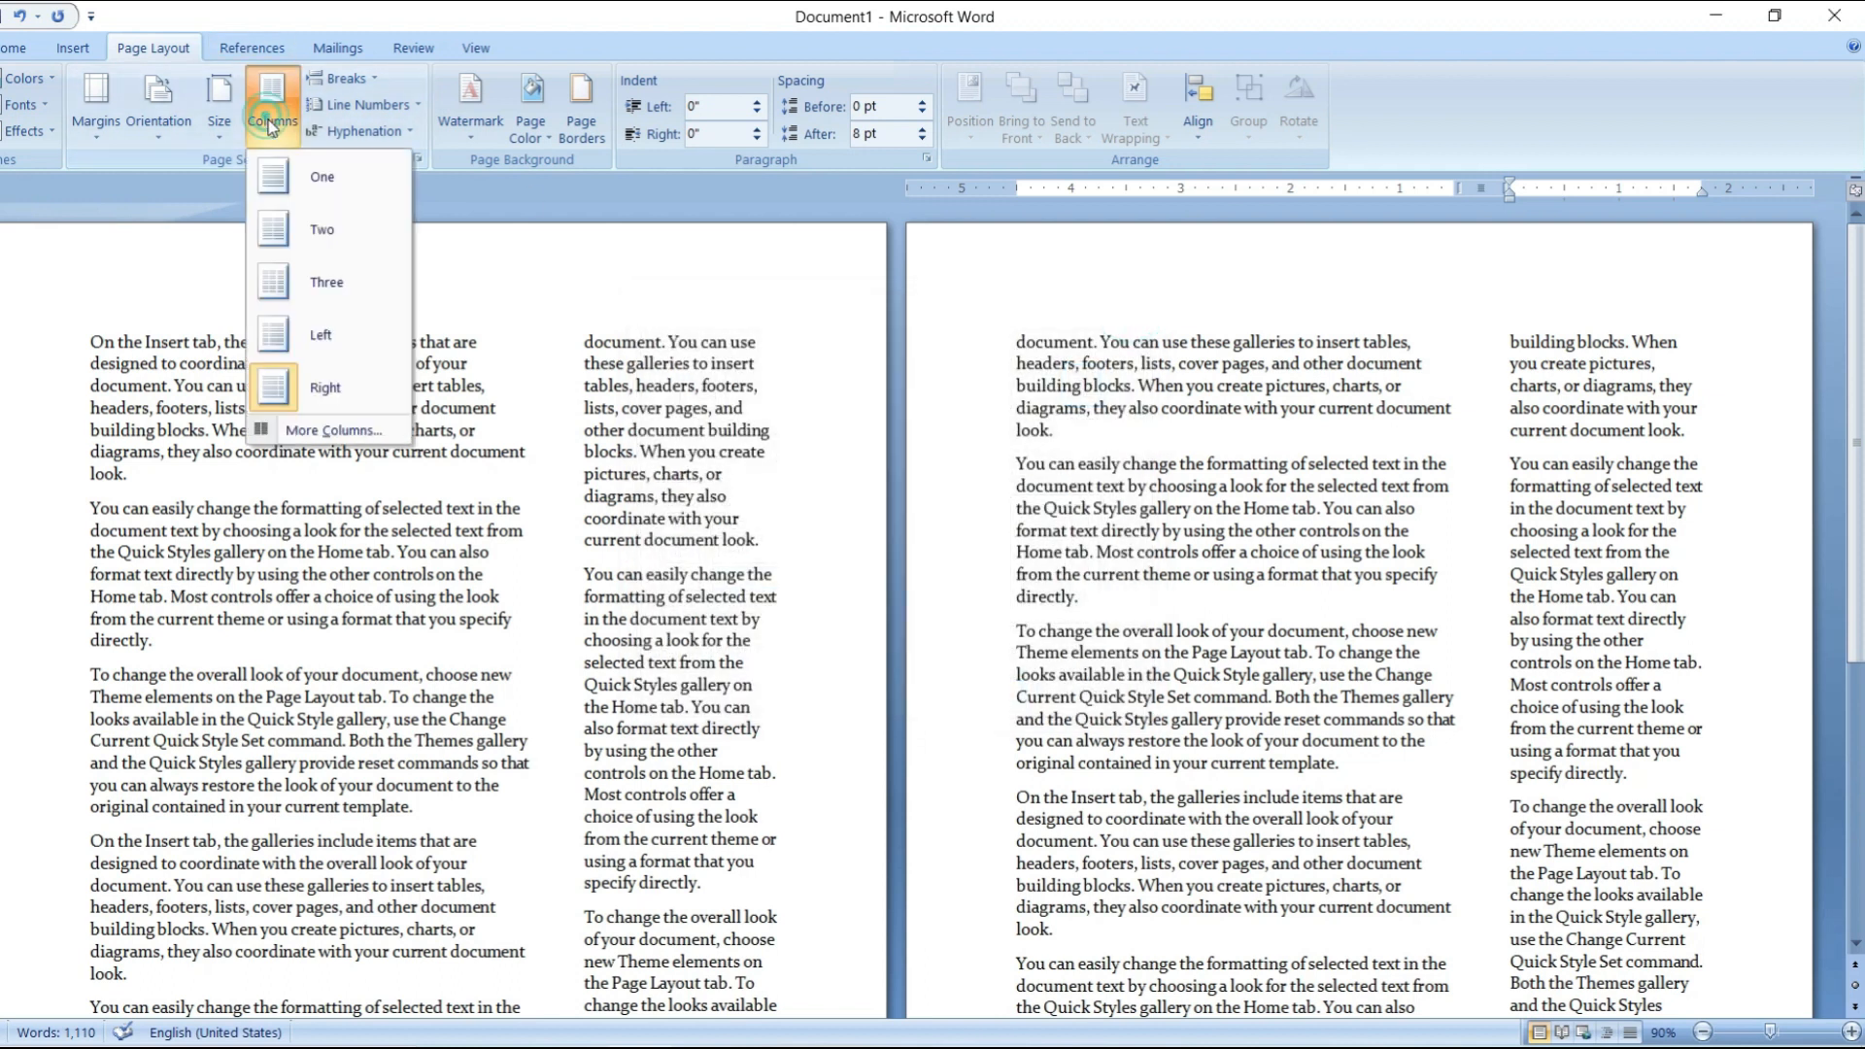
left_click(320, 179)
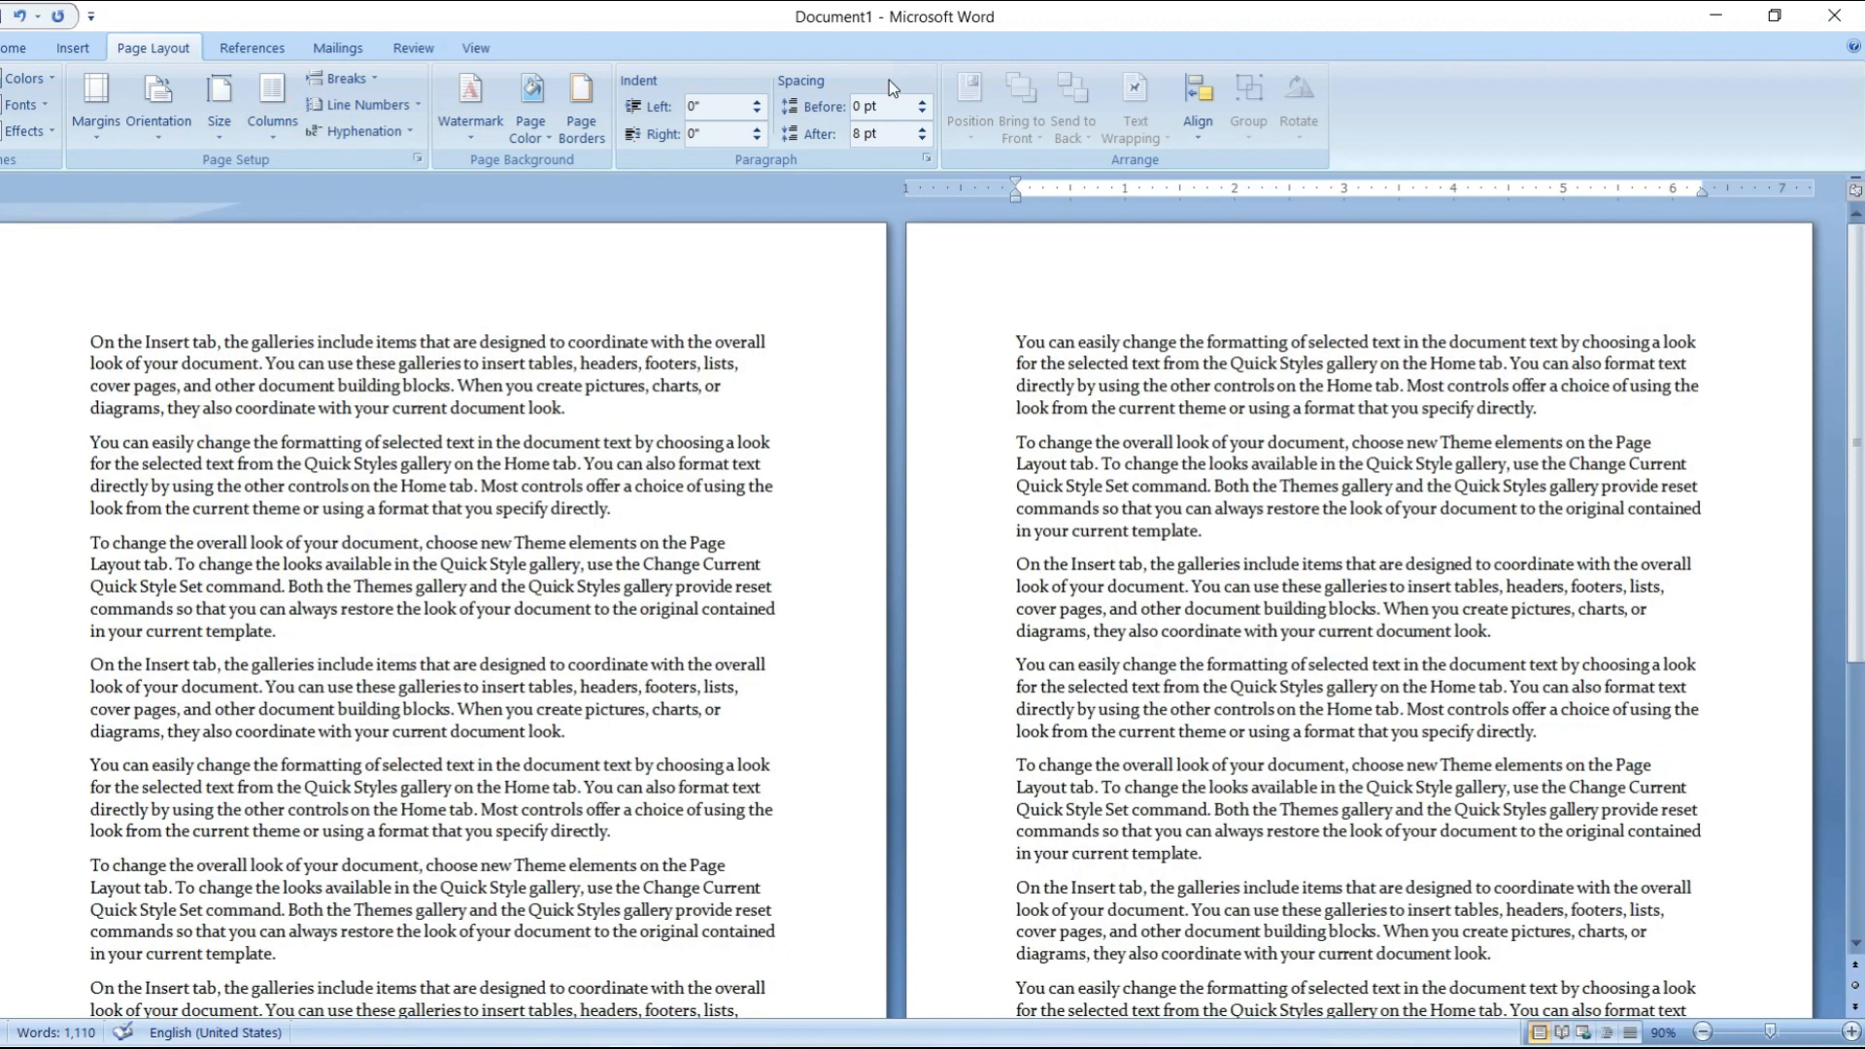
- View the available page and section break types, along with the separate Page Break insertion command, without inserting a break
left_click(367, 81)
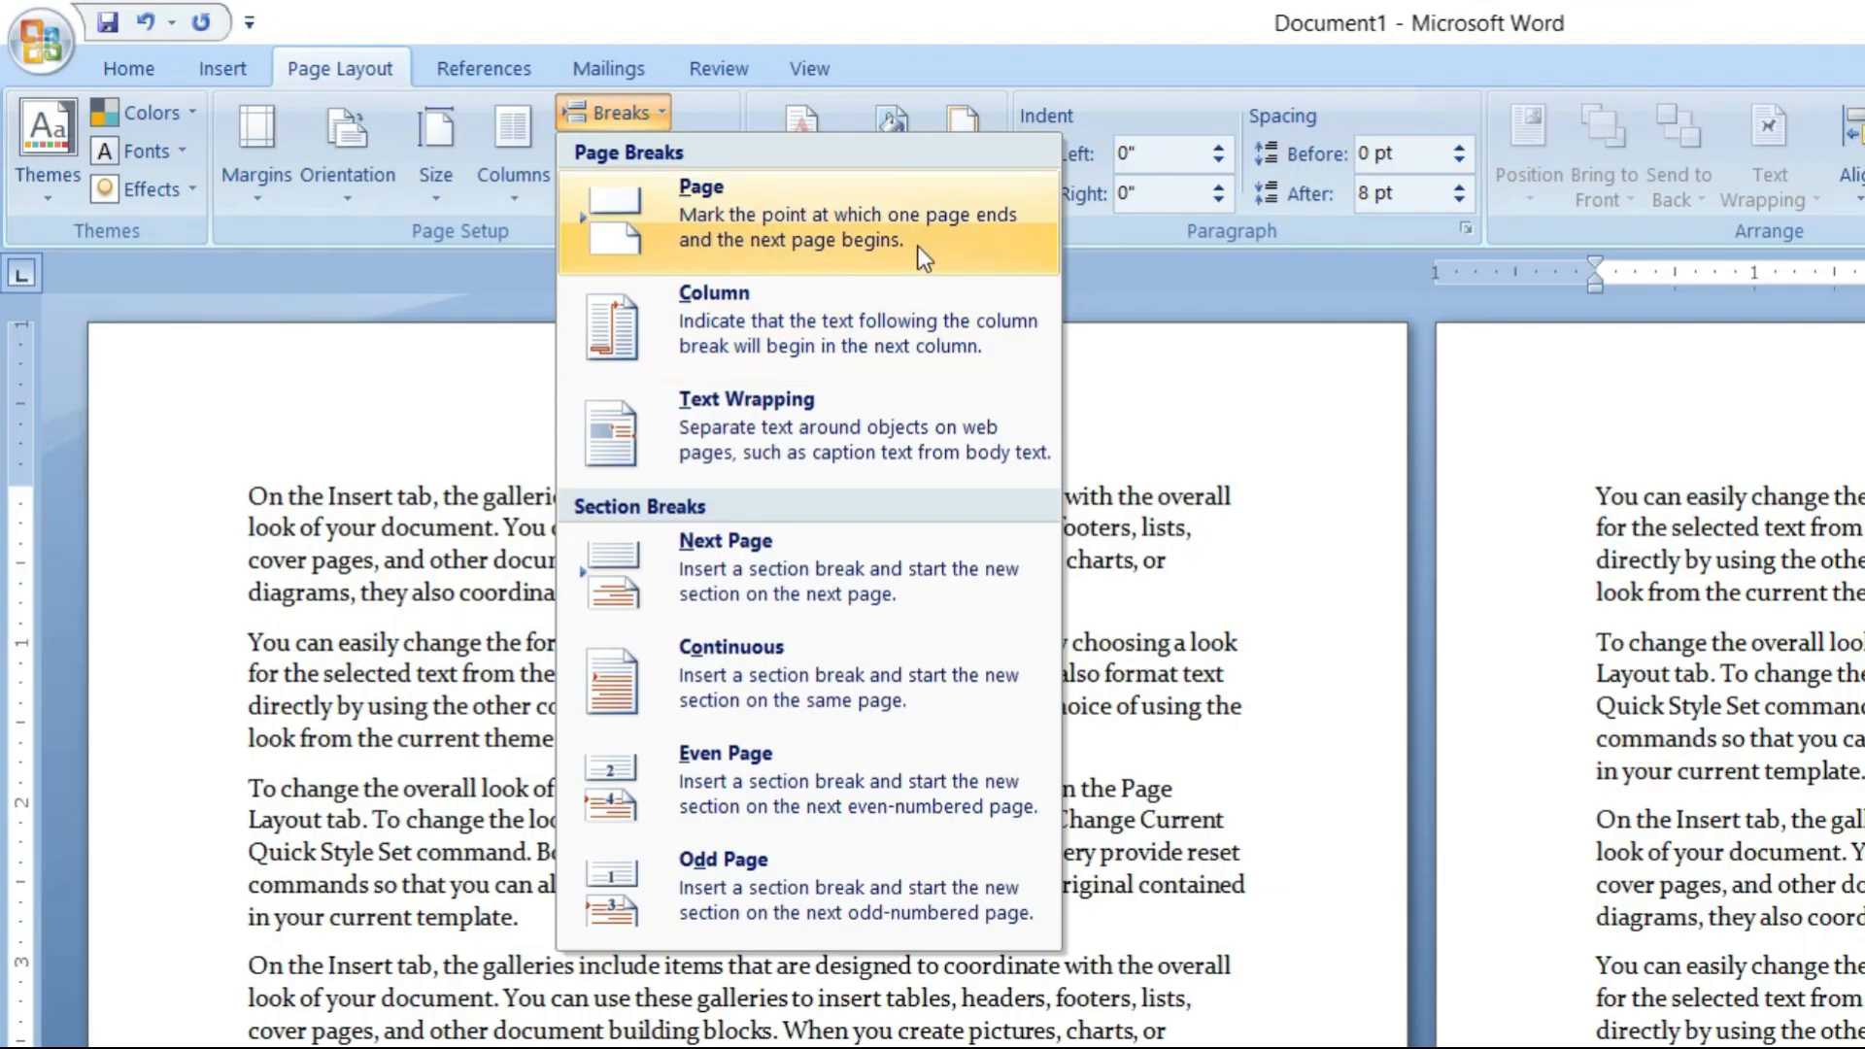
left_click(72, 47)
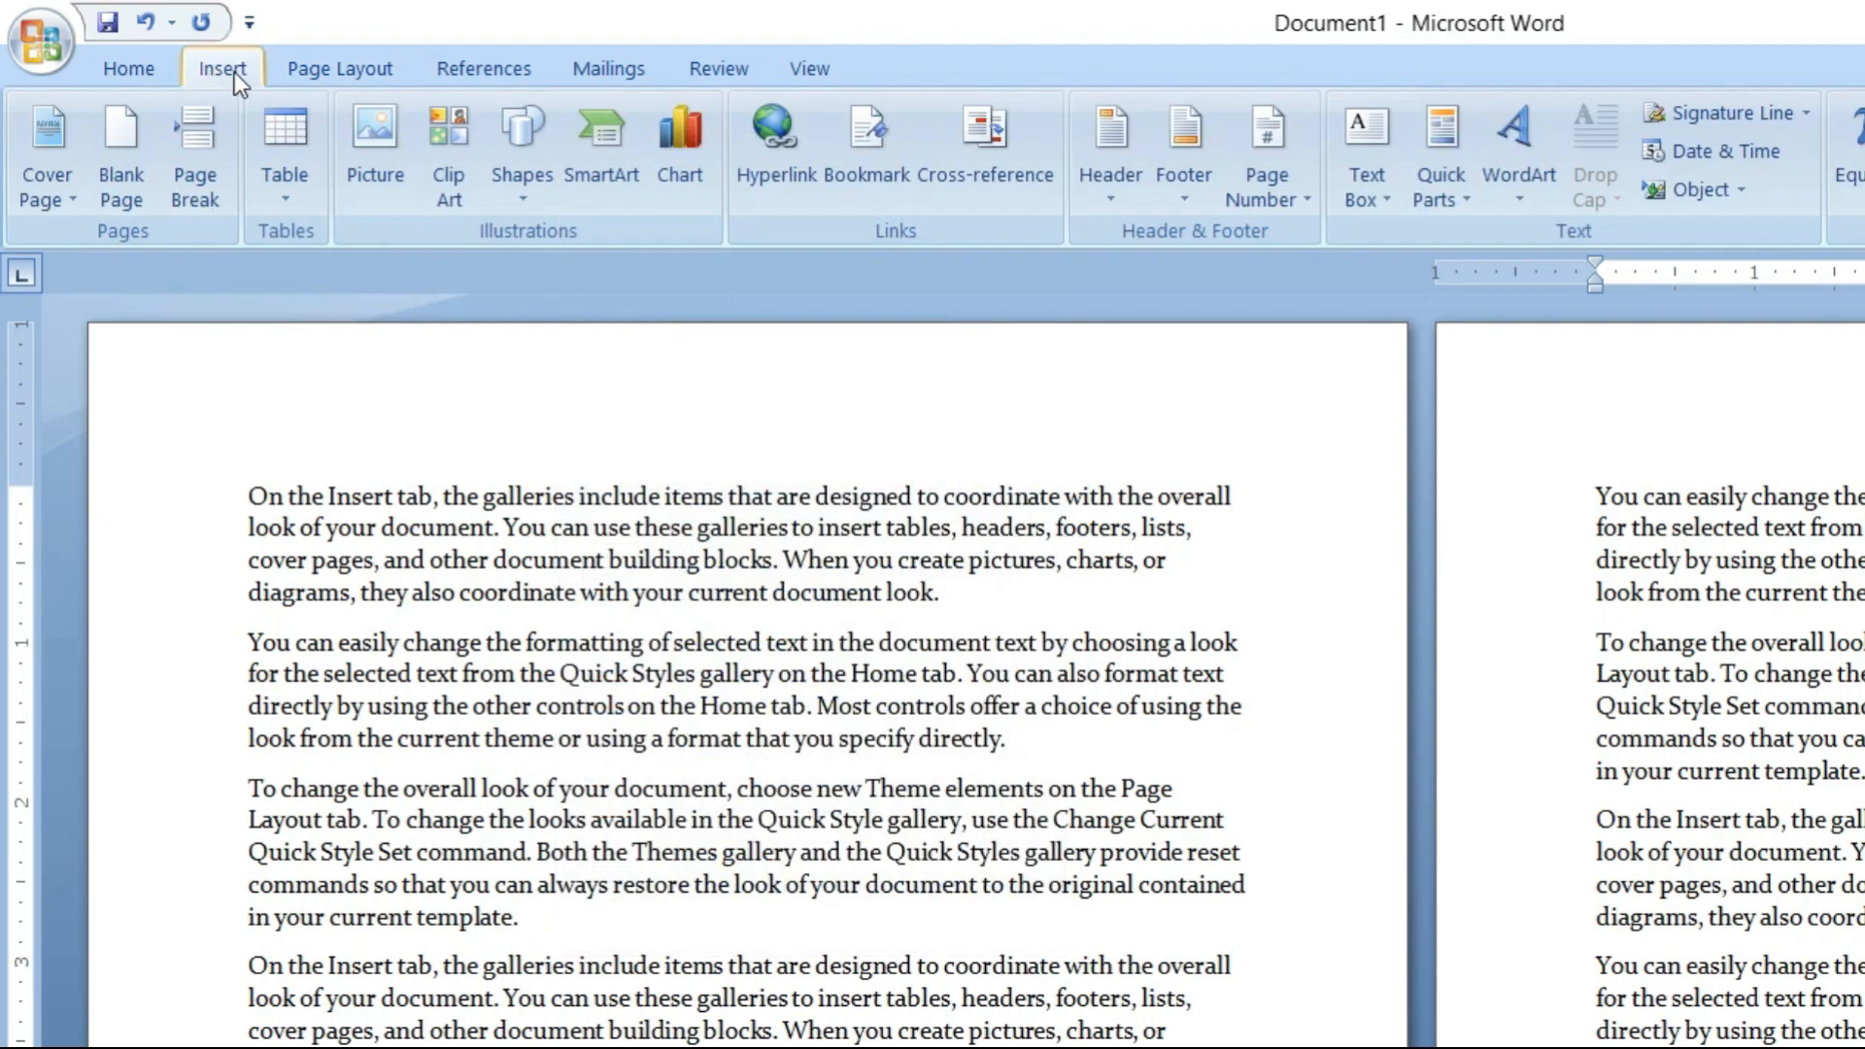
left_click(342, 72)
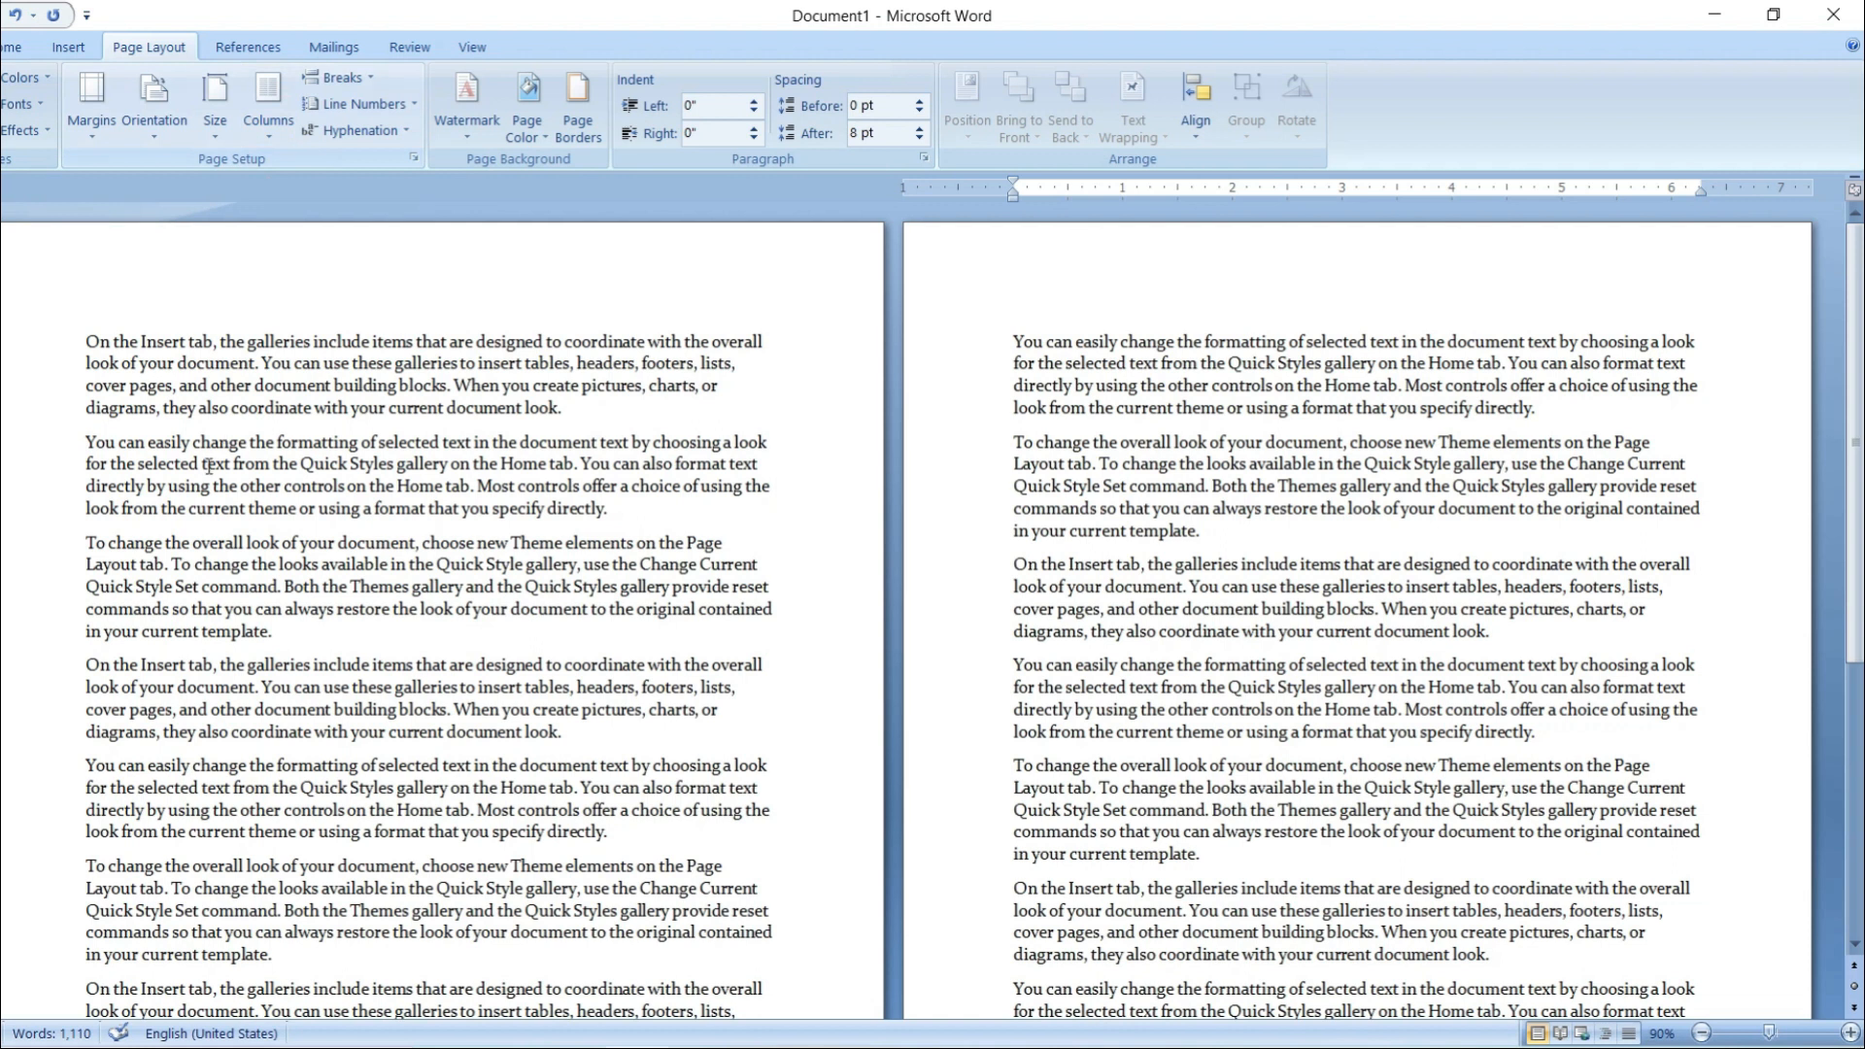
- Insert a page break before the fifth paragraph on the first page, which starts with "You can easily change"
scroll(209, 467, "down", 4)
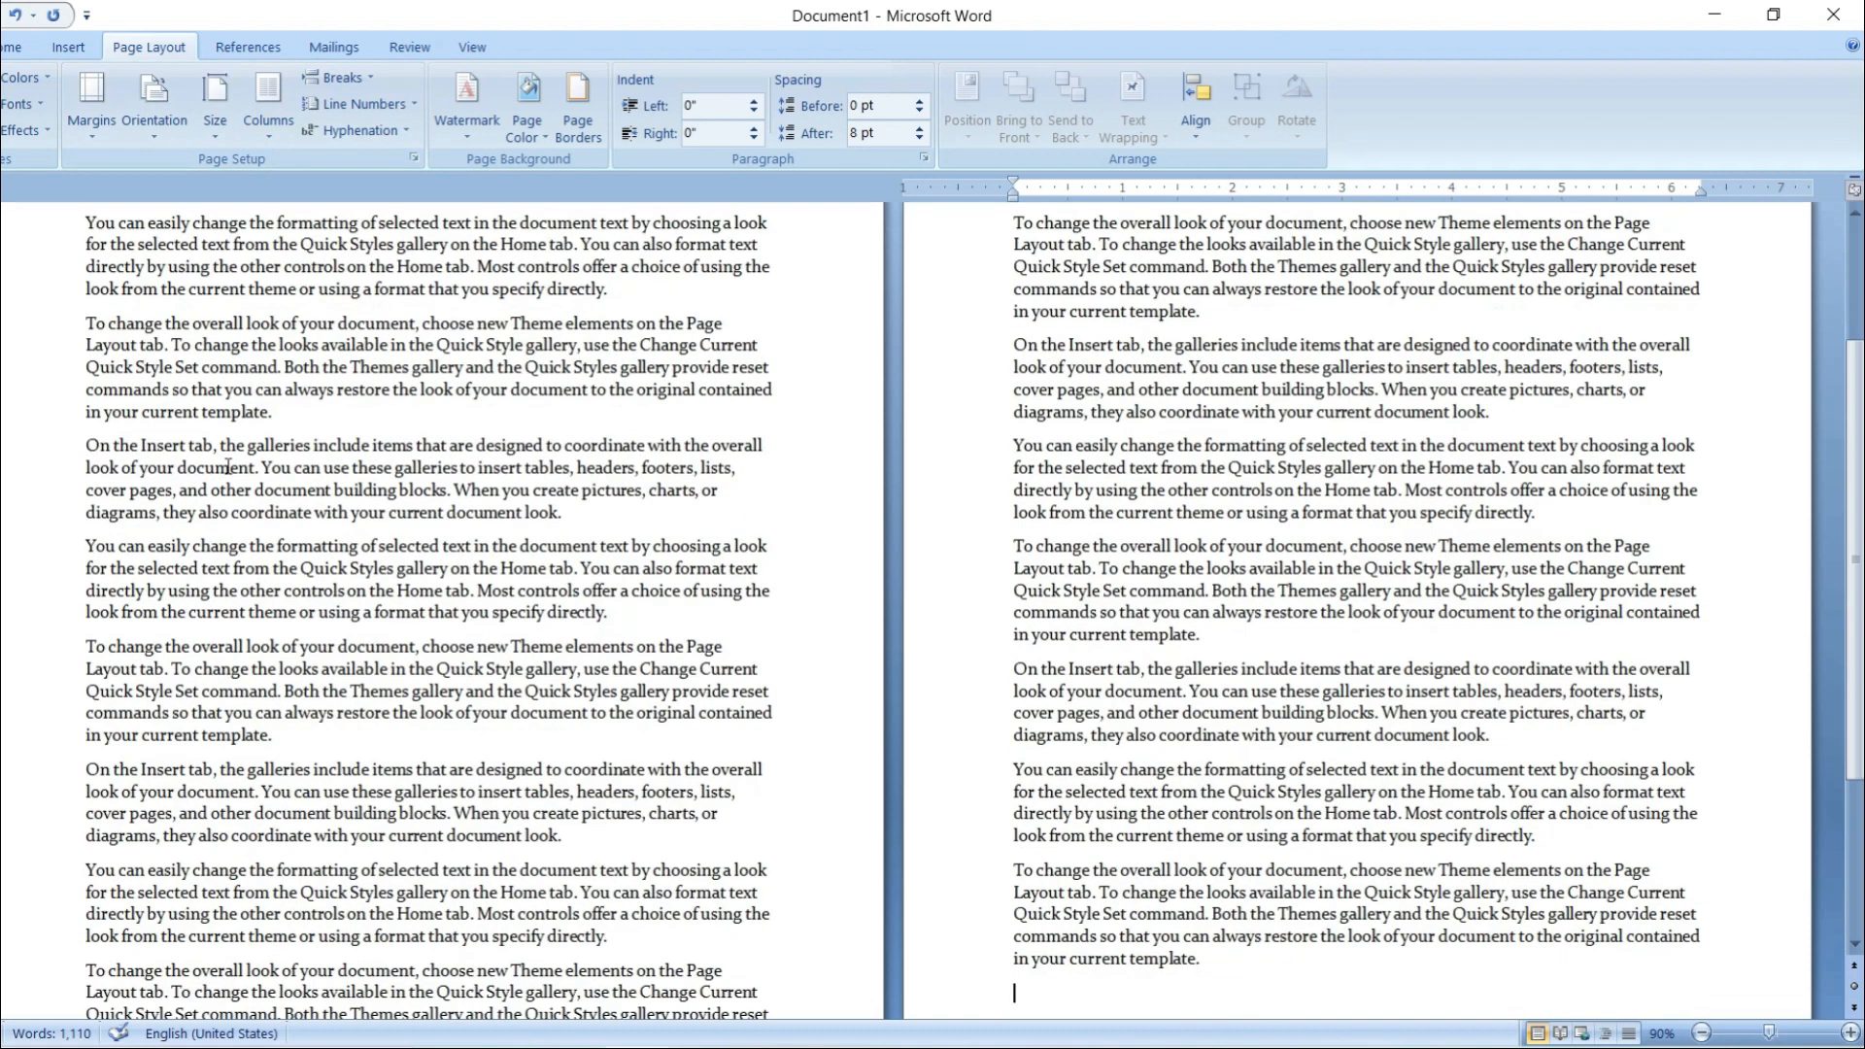
left_click(574, 461)
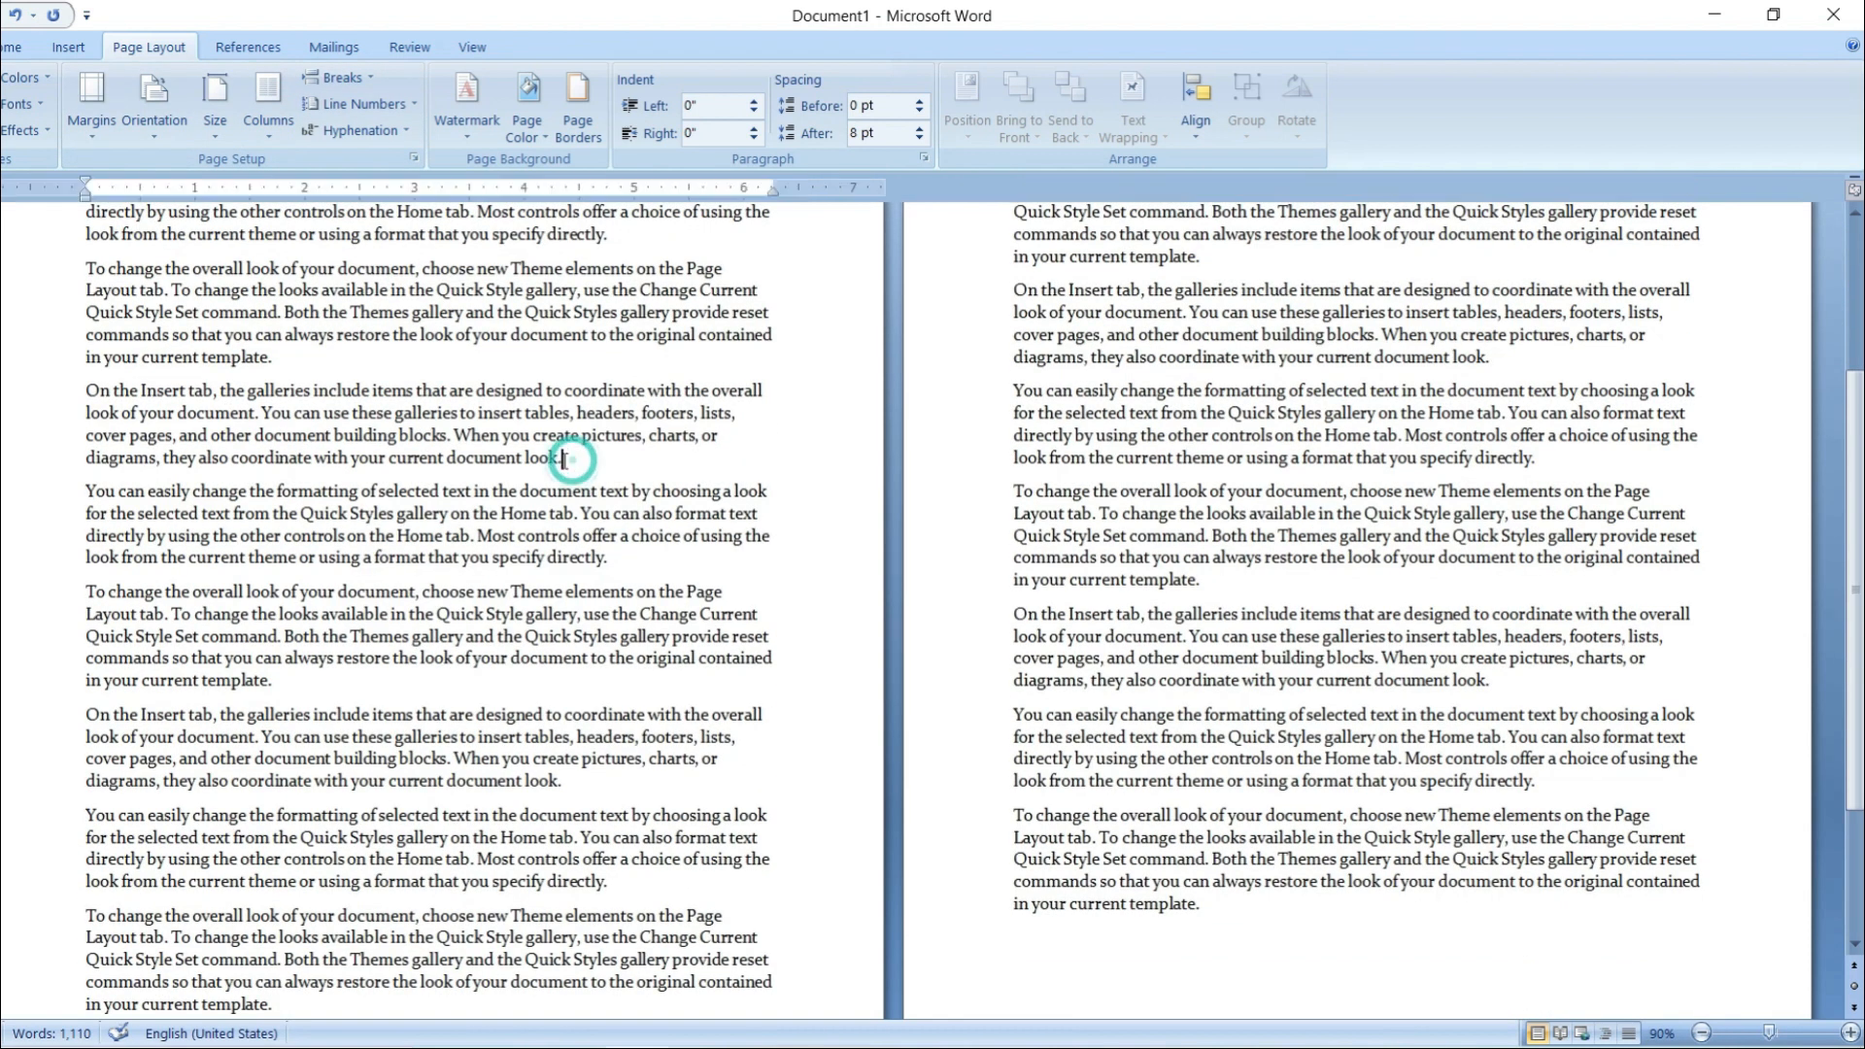
left_click(88, 493)
left_click_drag(88, 492, 124, 493)
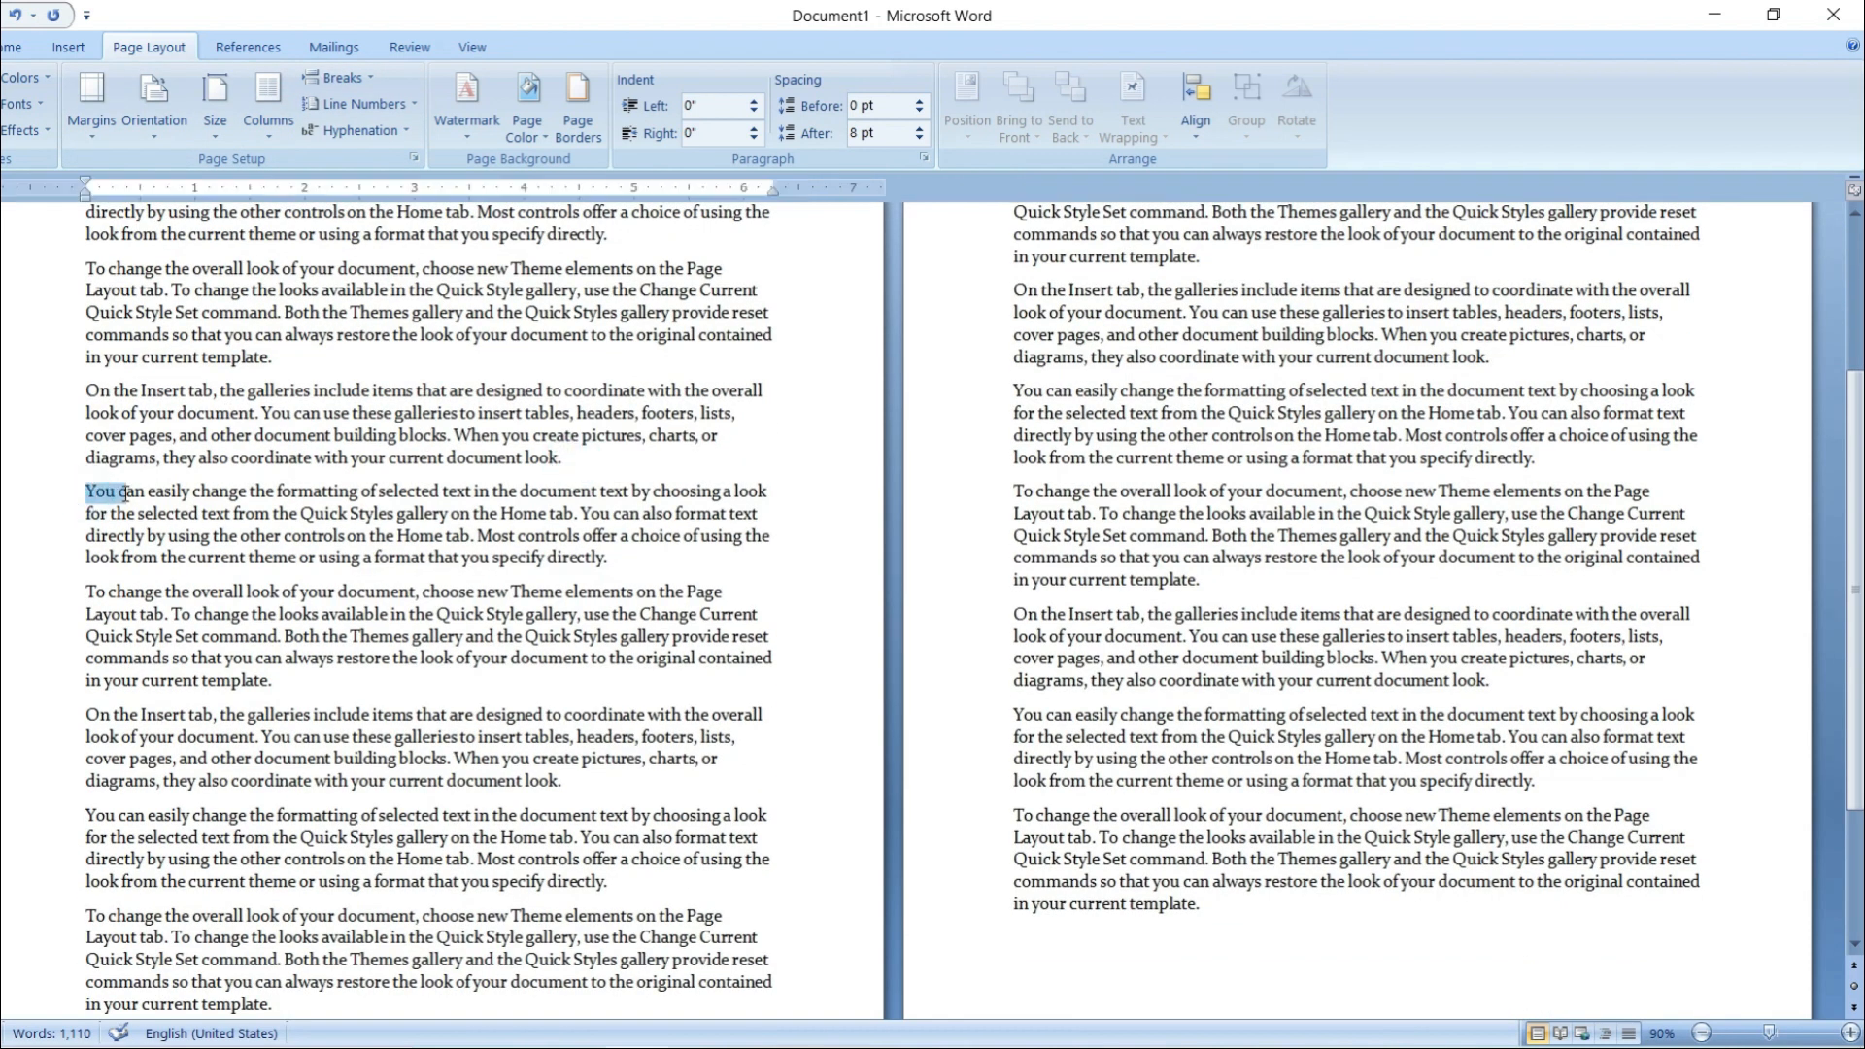
left_click(85, 493)
left_click(342, 77)
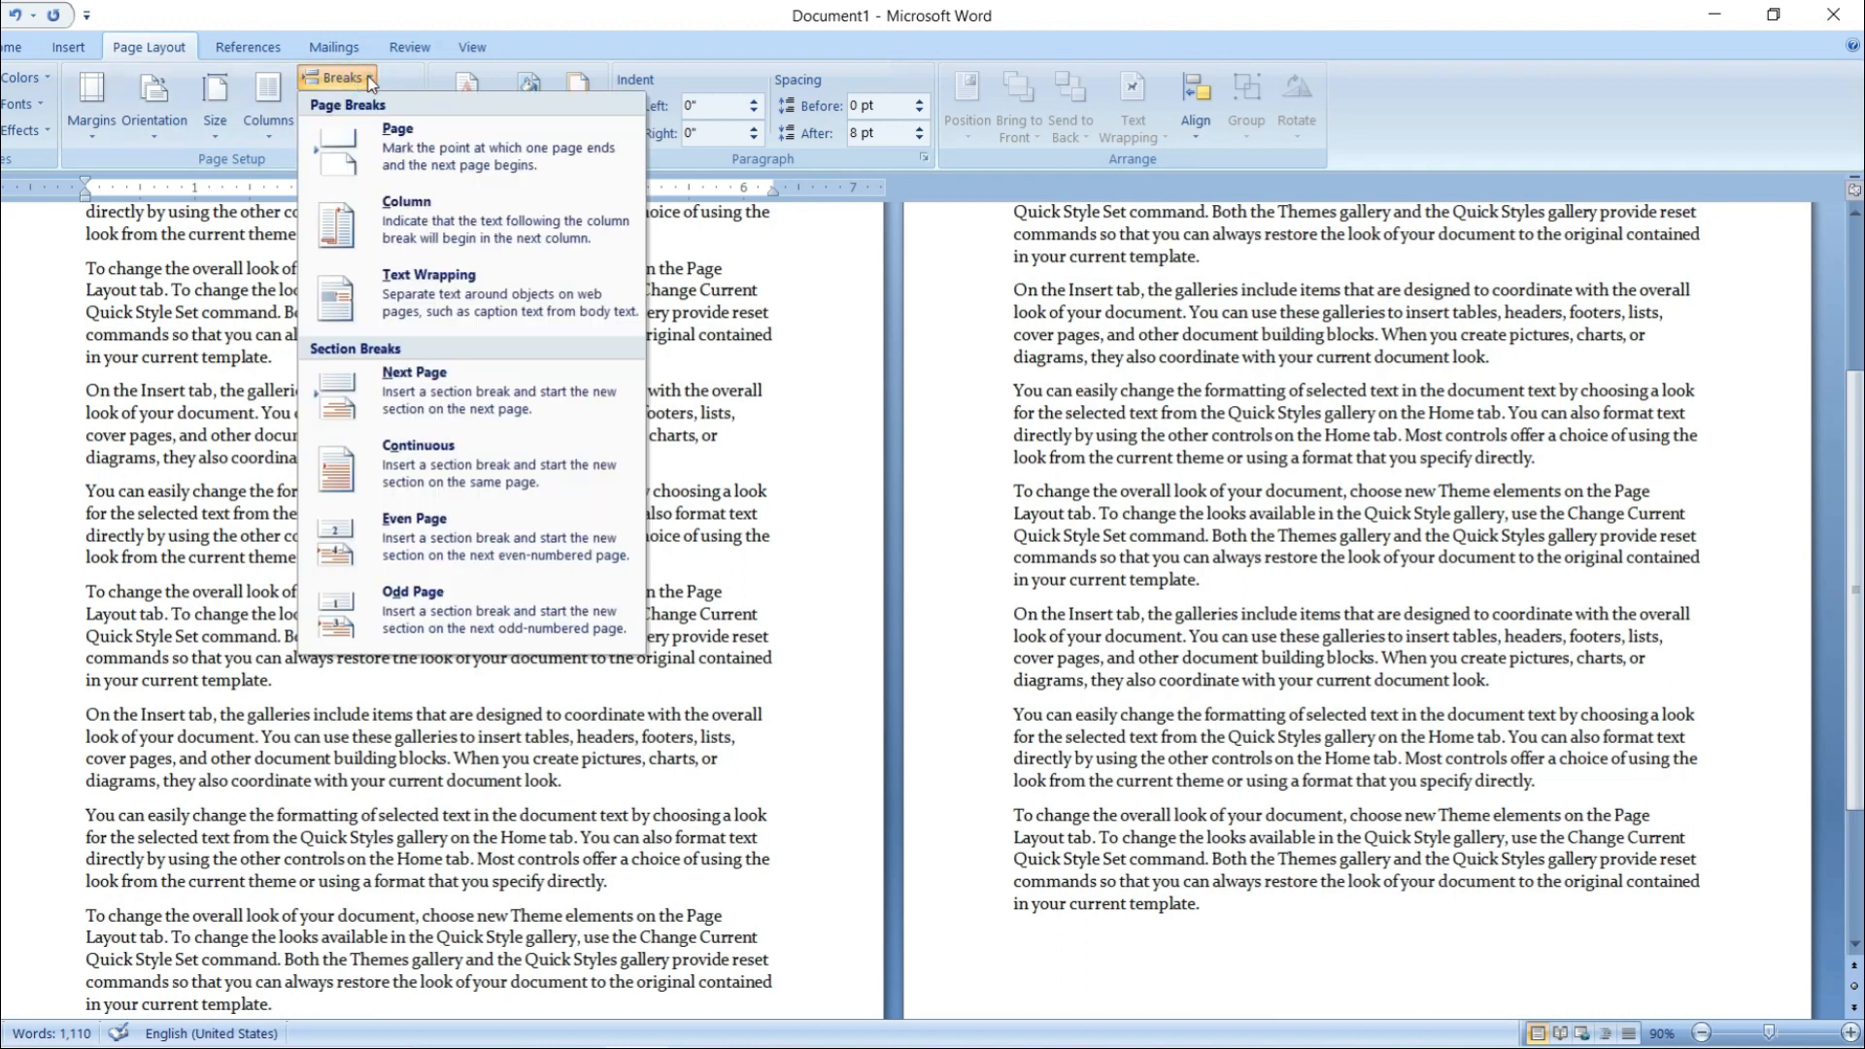
left_click(406, 160)
- Examine the text before the page break and the text following it on the second page
left_click_drag(87, 337, 604, 735)
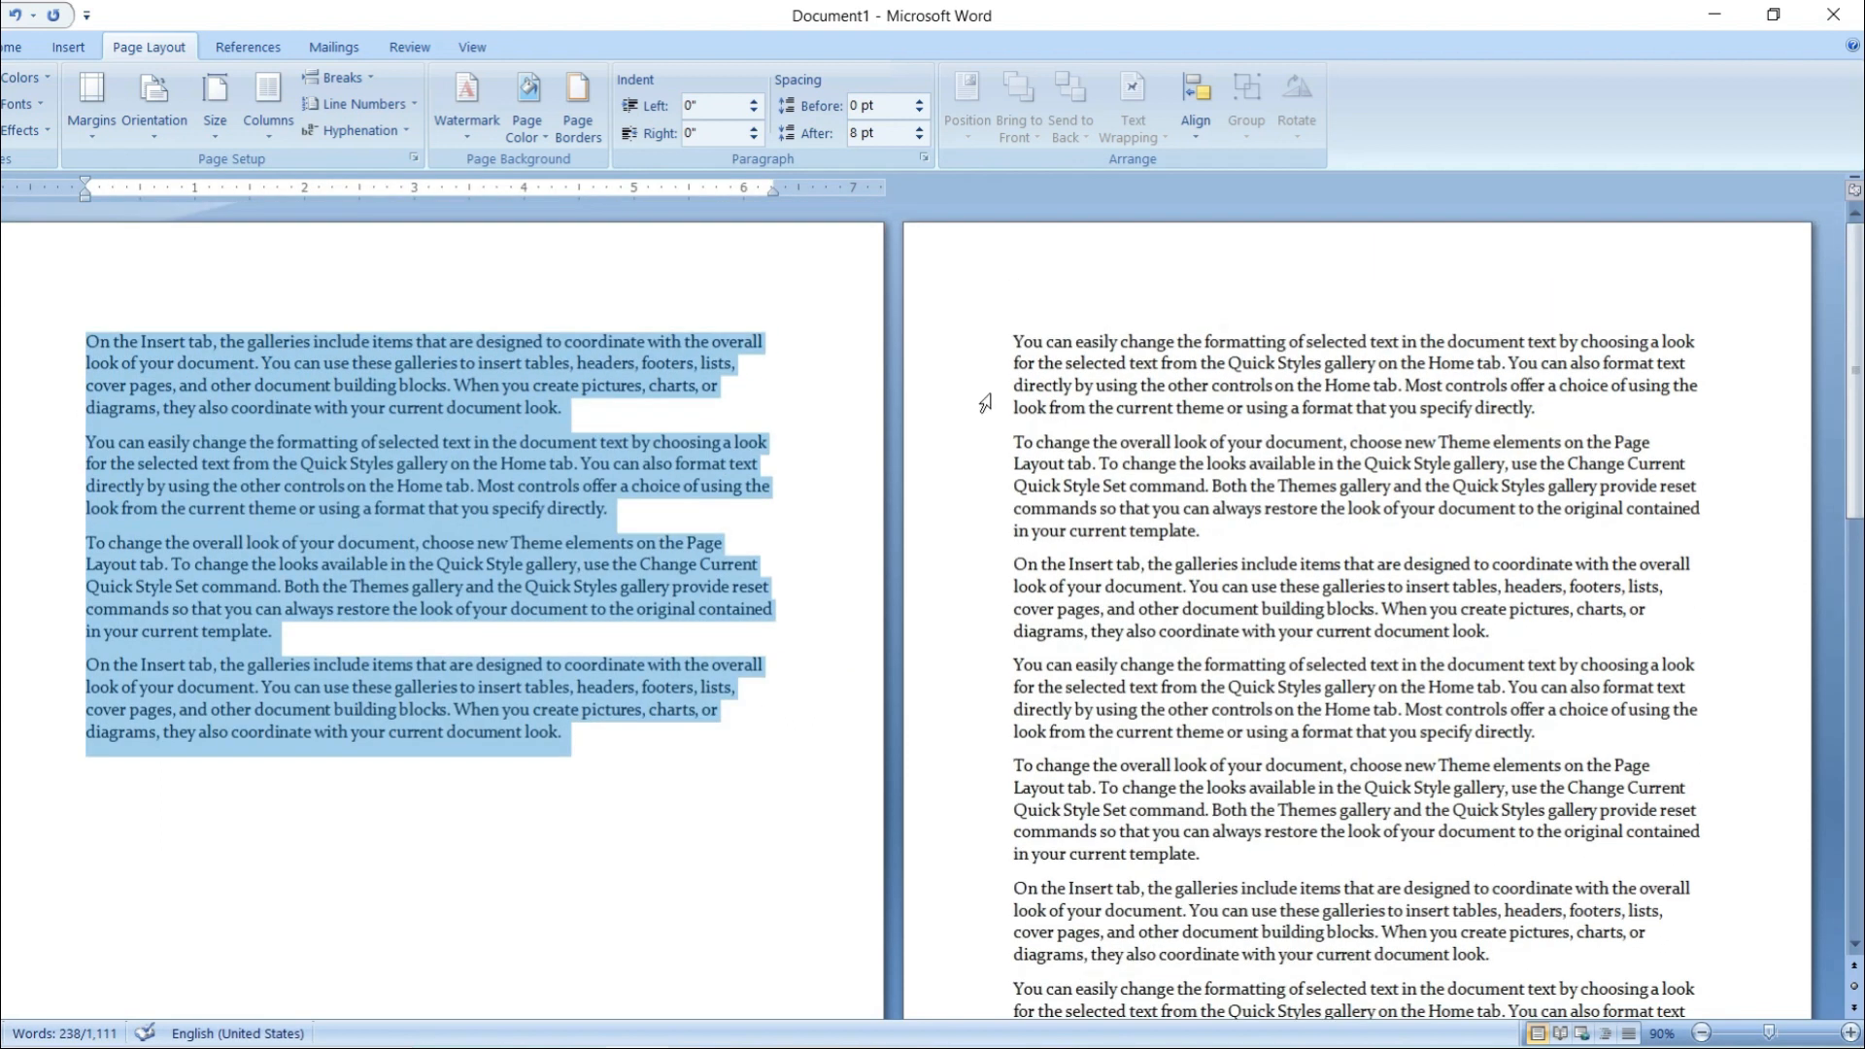
left_click_drag(1022, 347, 1204, 483)
scroll(1191, 482, "down", 3)
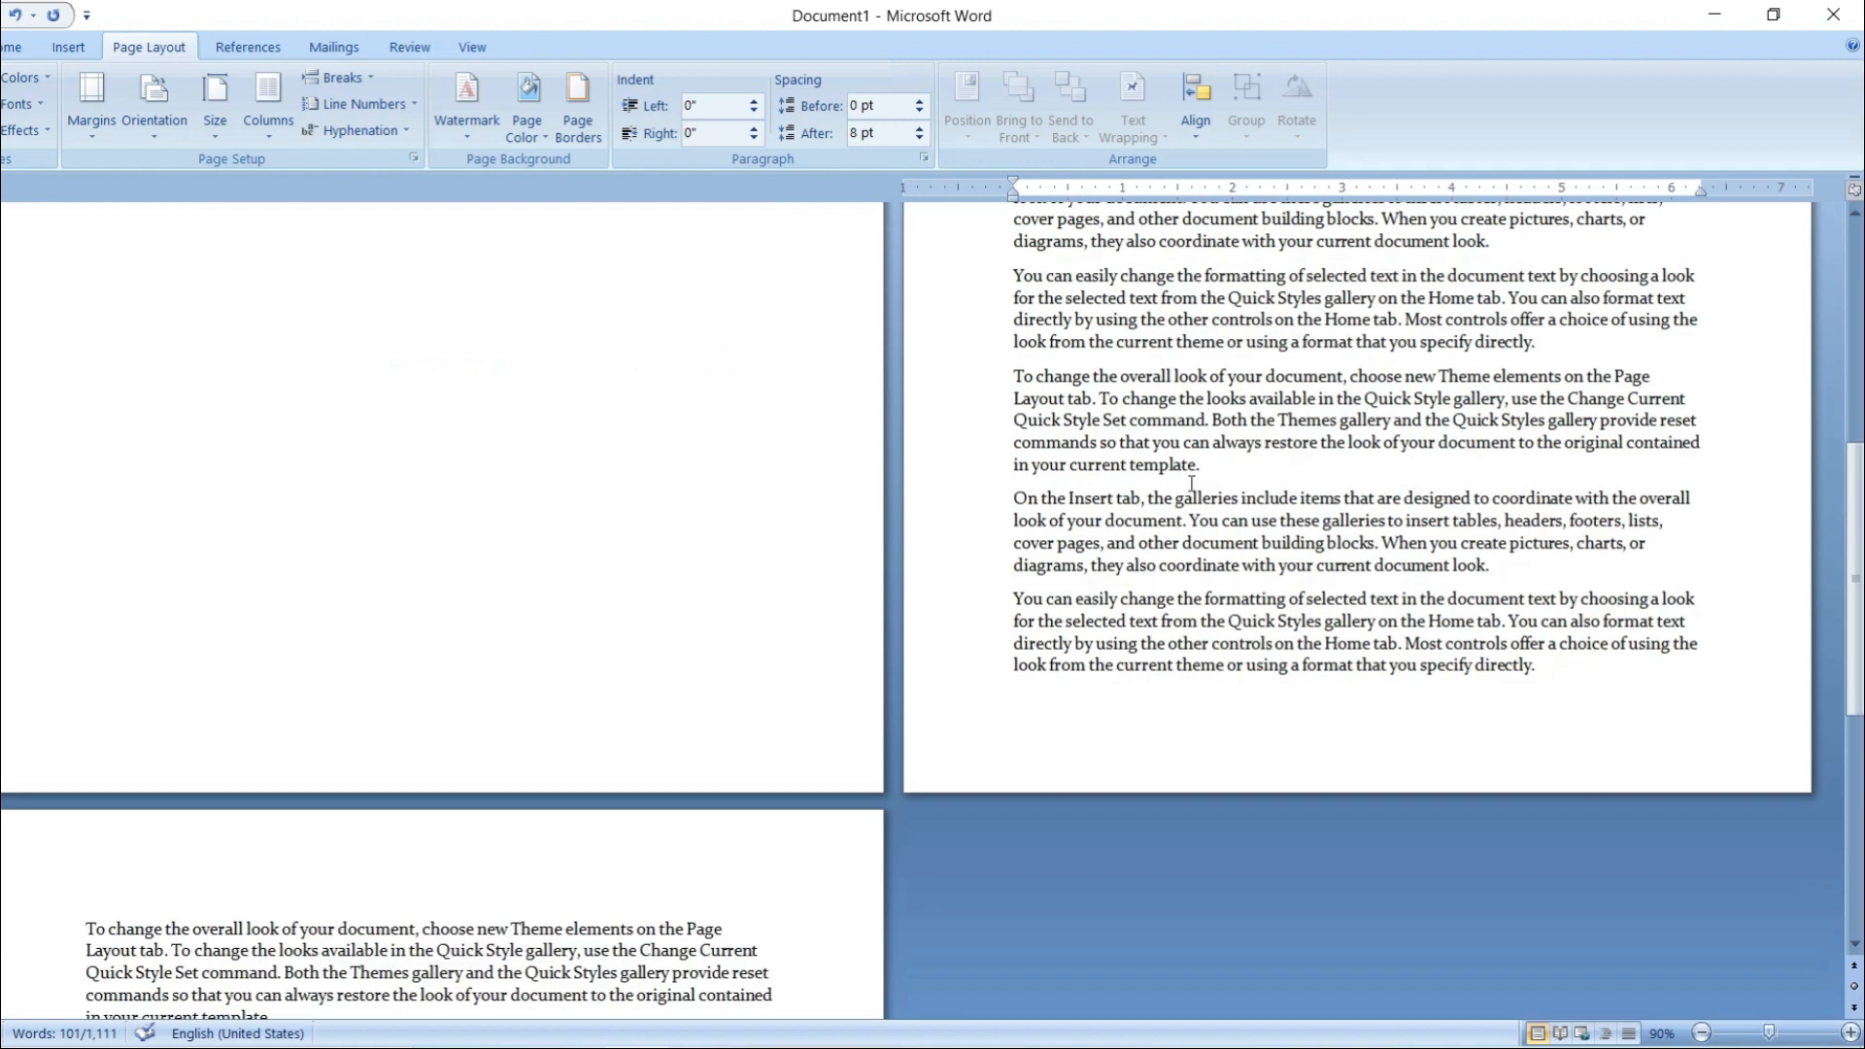
scroll(1191, 483, "up", 3)
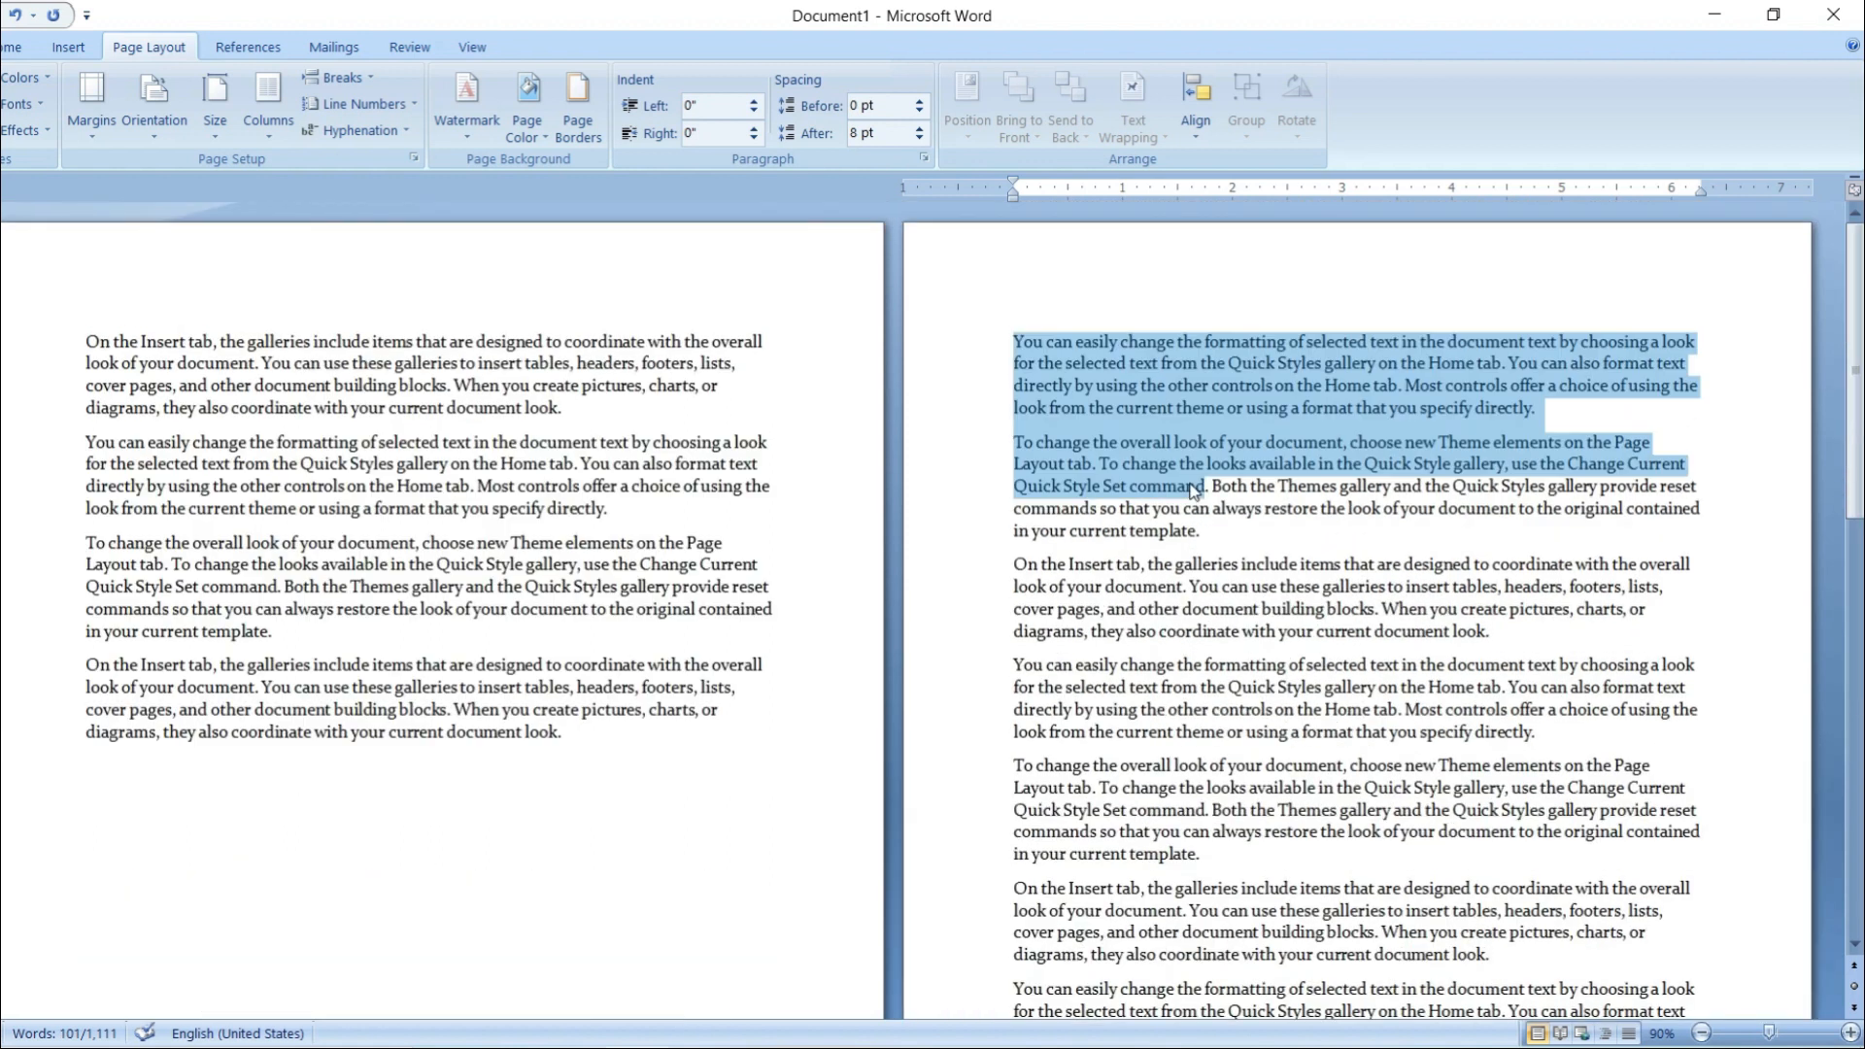
- Remove the page break after the fourth paragraph
left_click(636, 751)
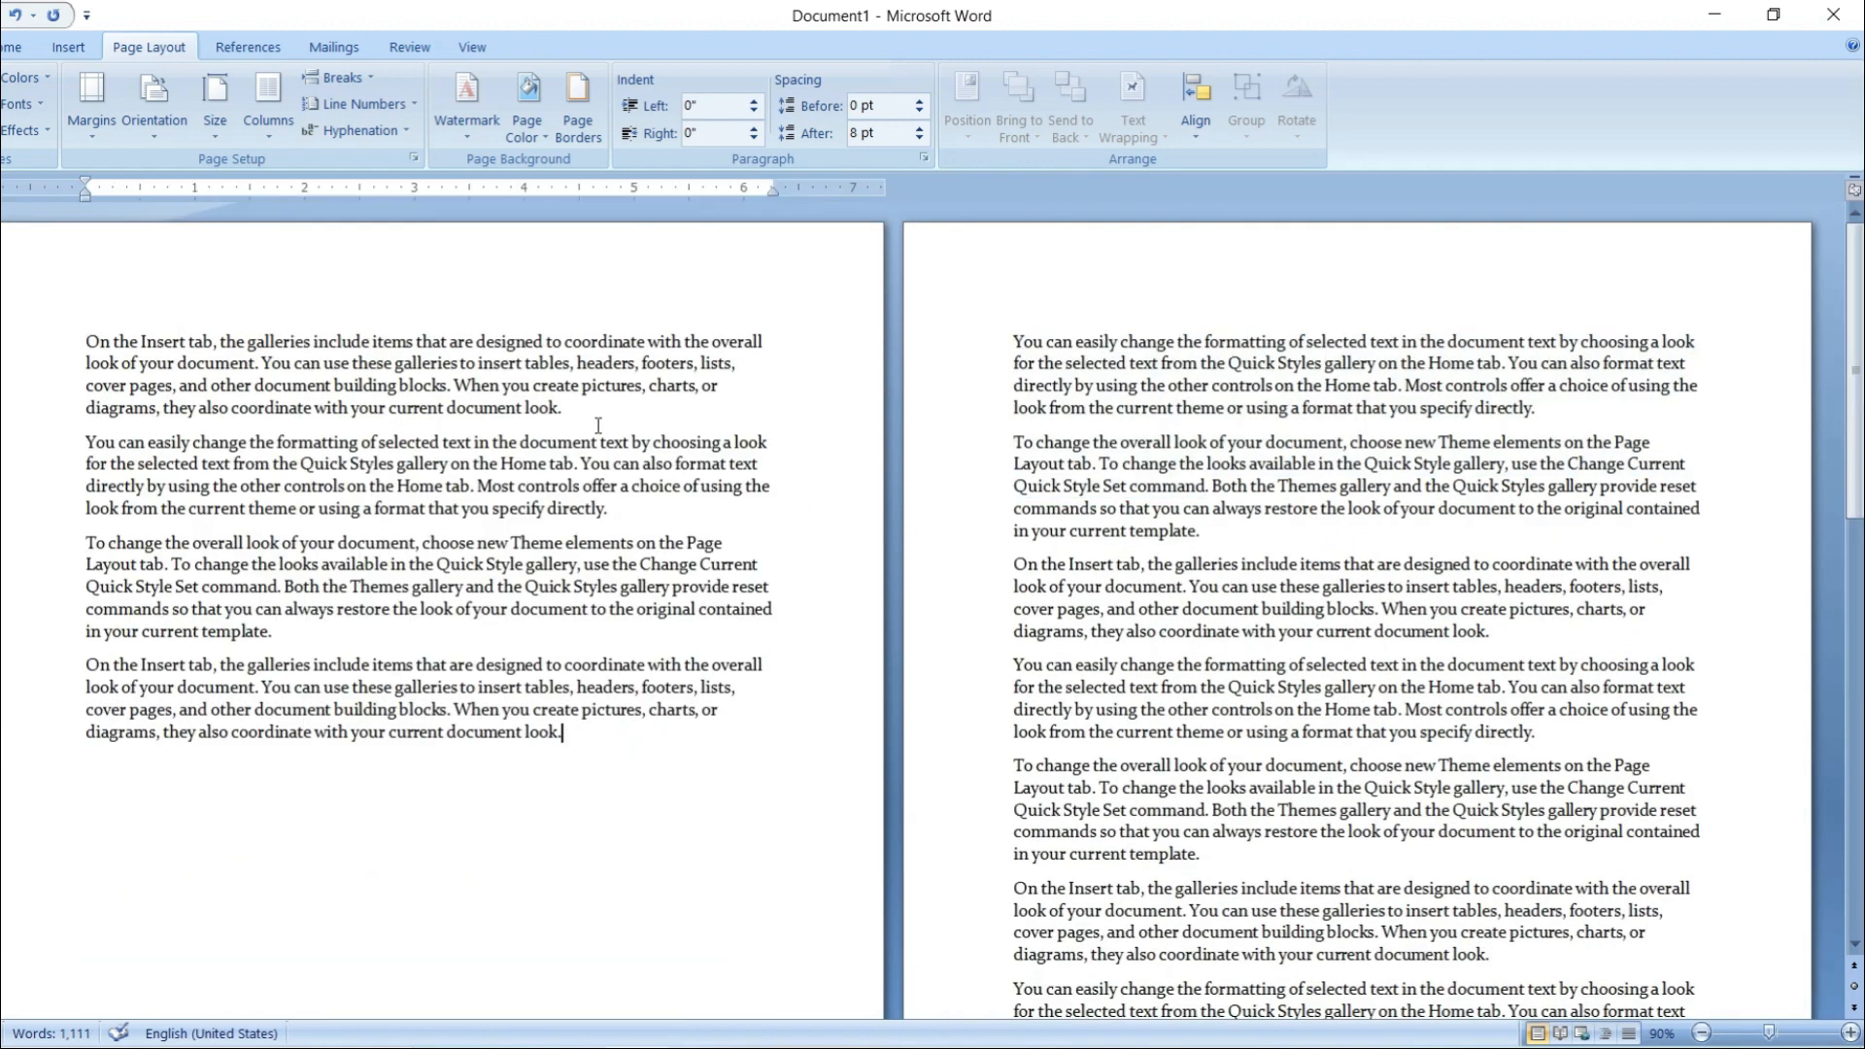
key("Delete")
key("alt")
key("alt")
- Change the text layout to two columns
left_click(335, 77)
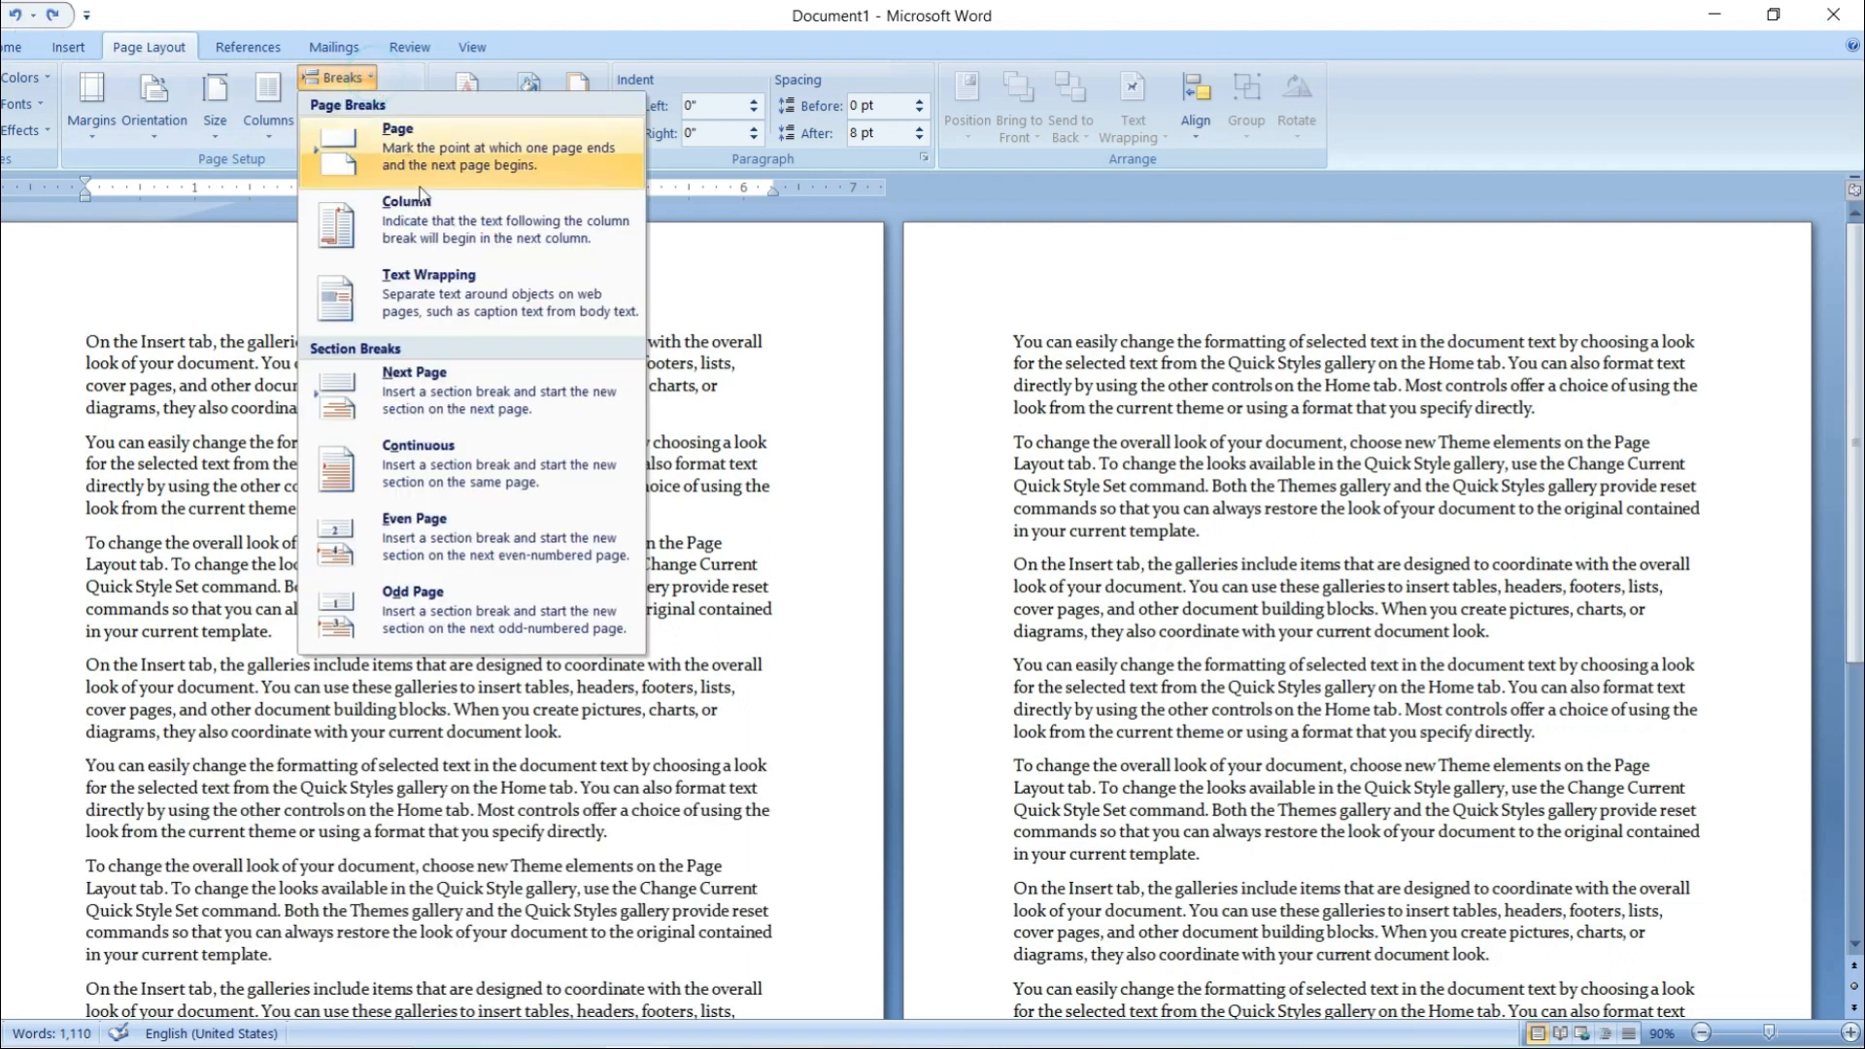
left_click(262, 126)
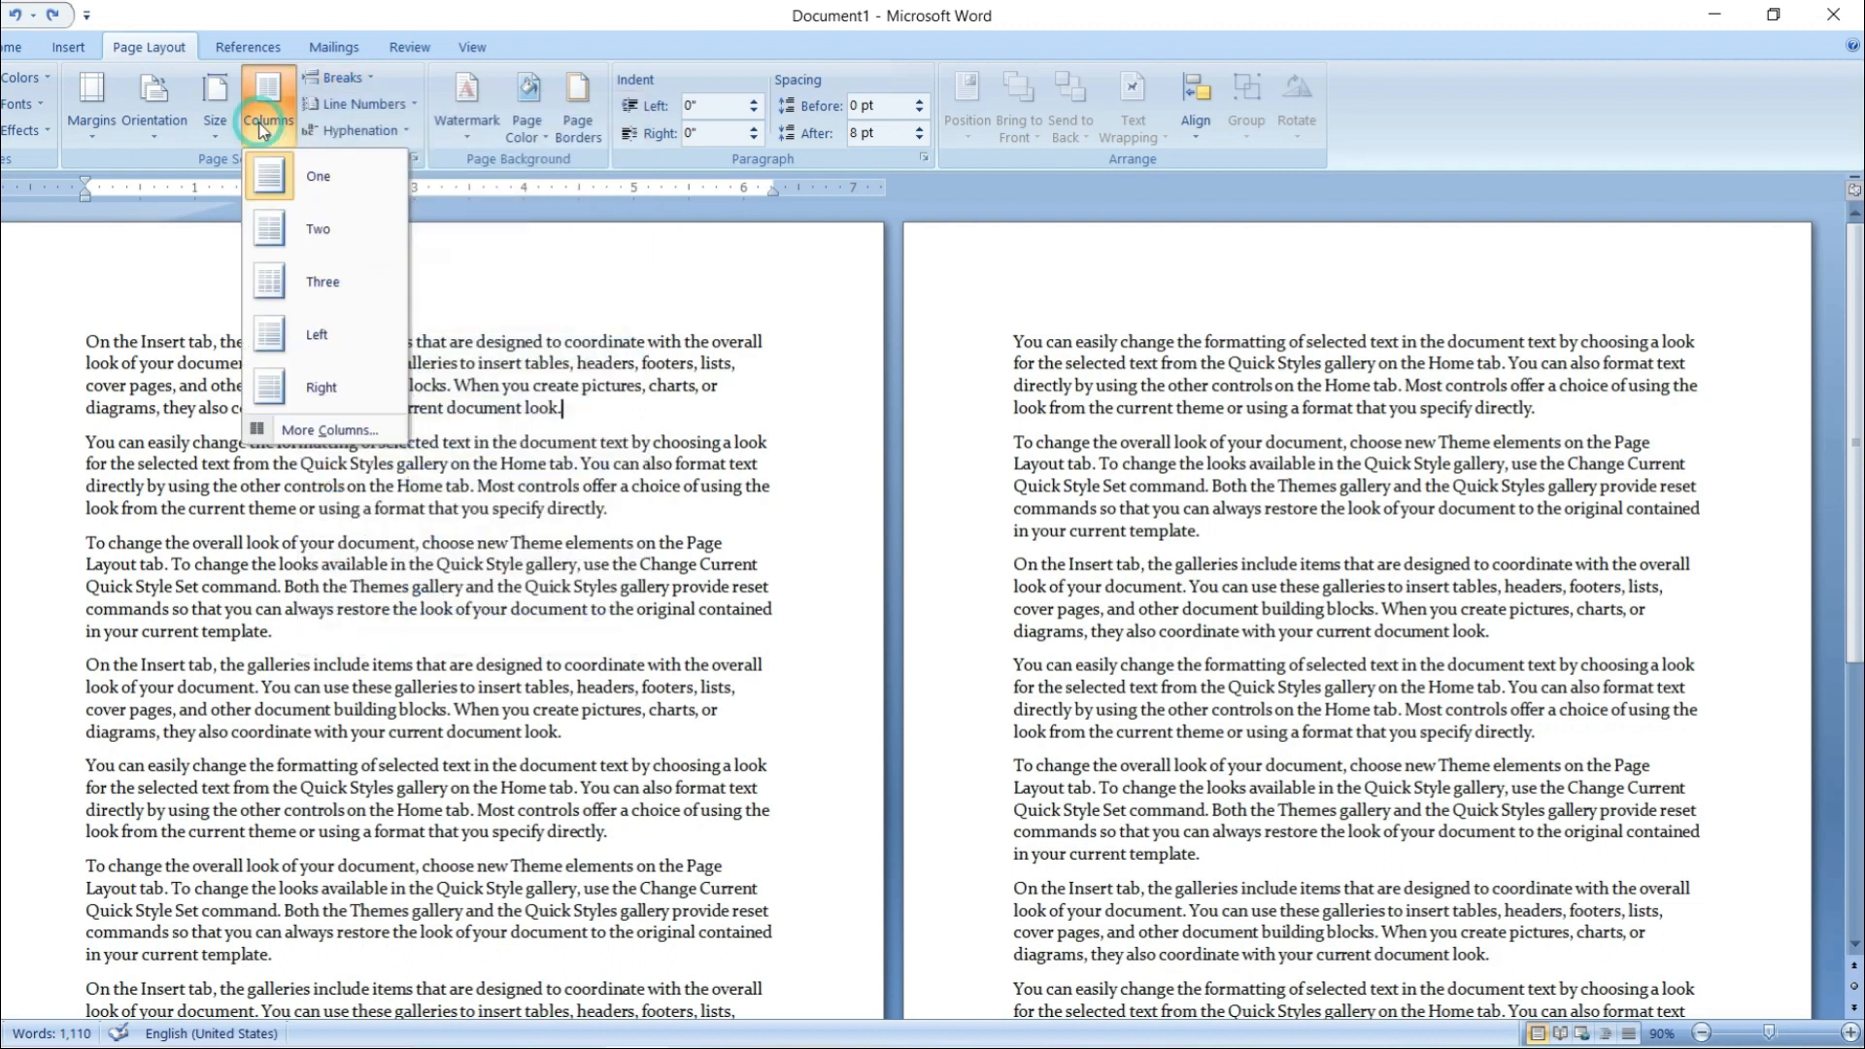
left_click(314, 233)
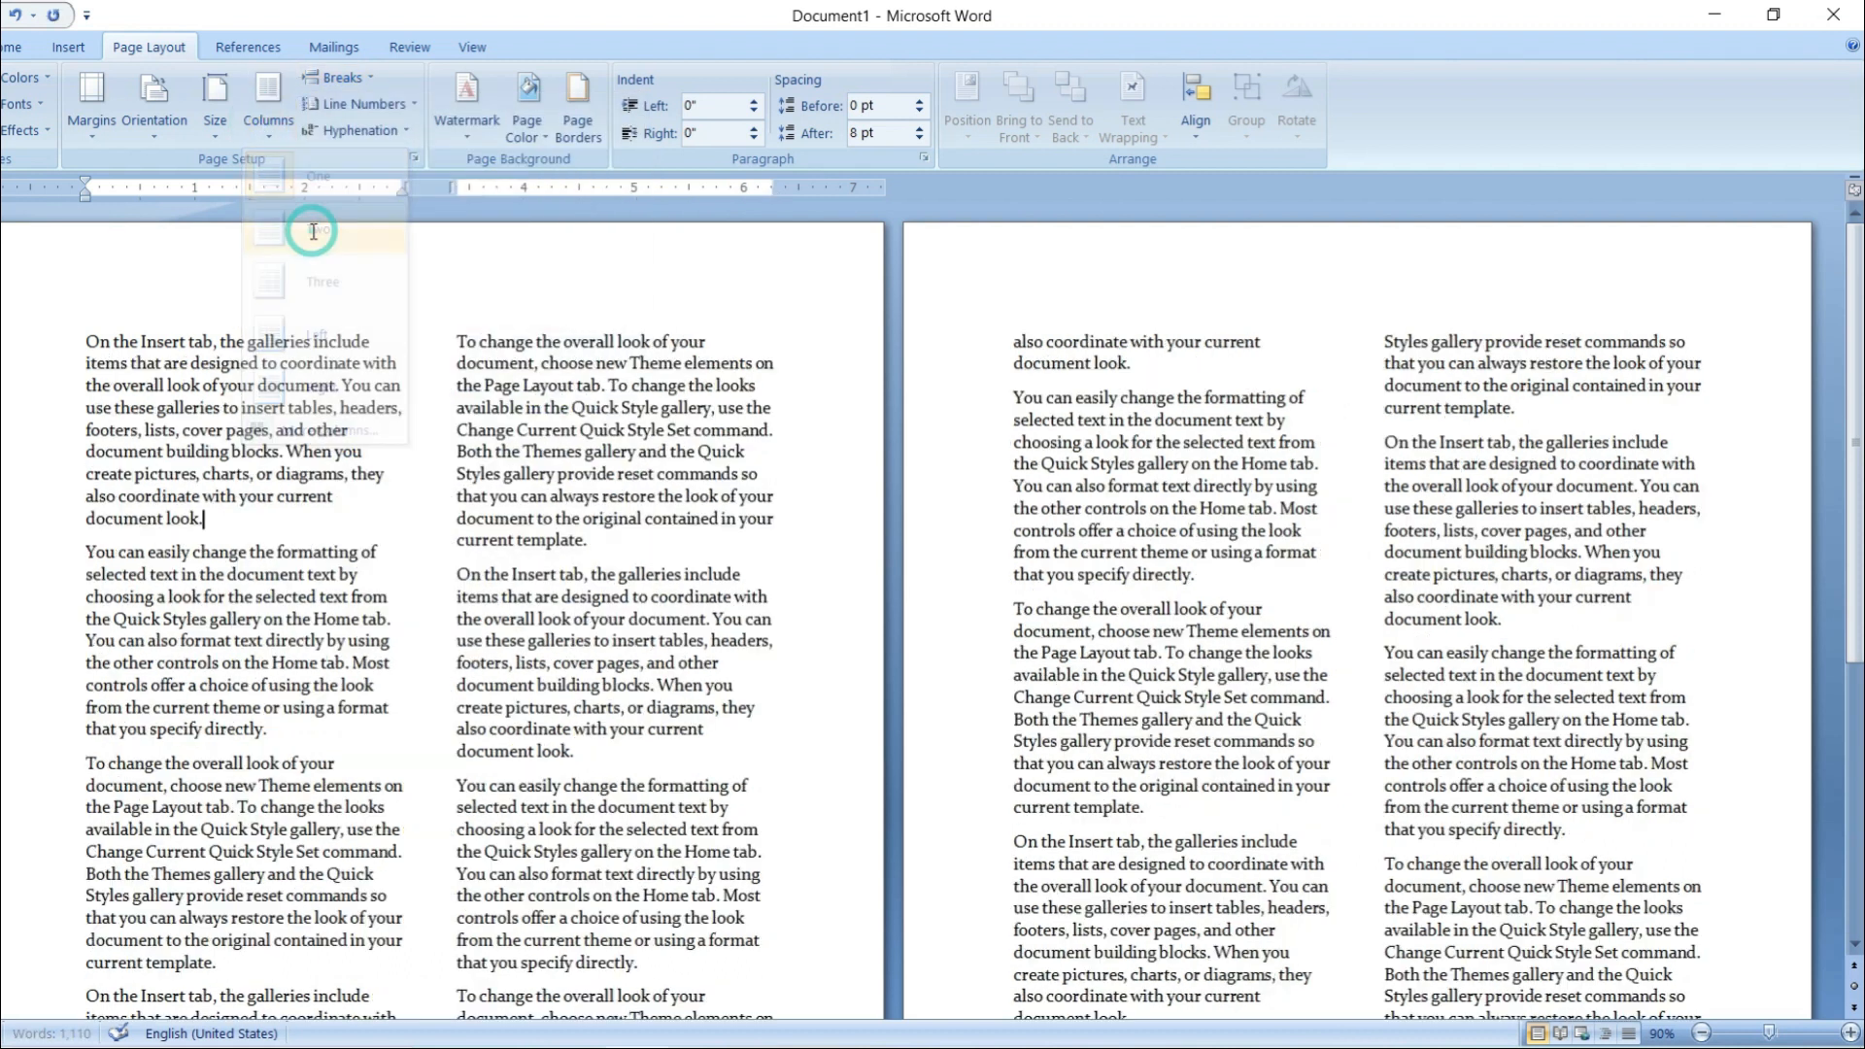
- Examine where the first page's first column ends and where its second column begins
scroll(493, 696, "down", 10)
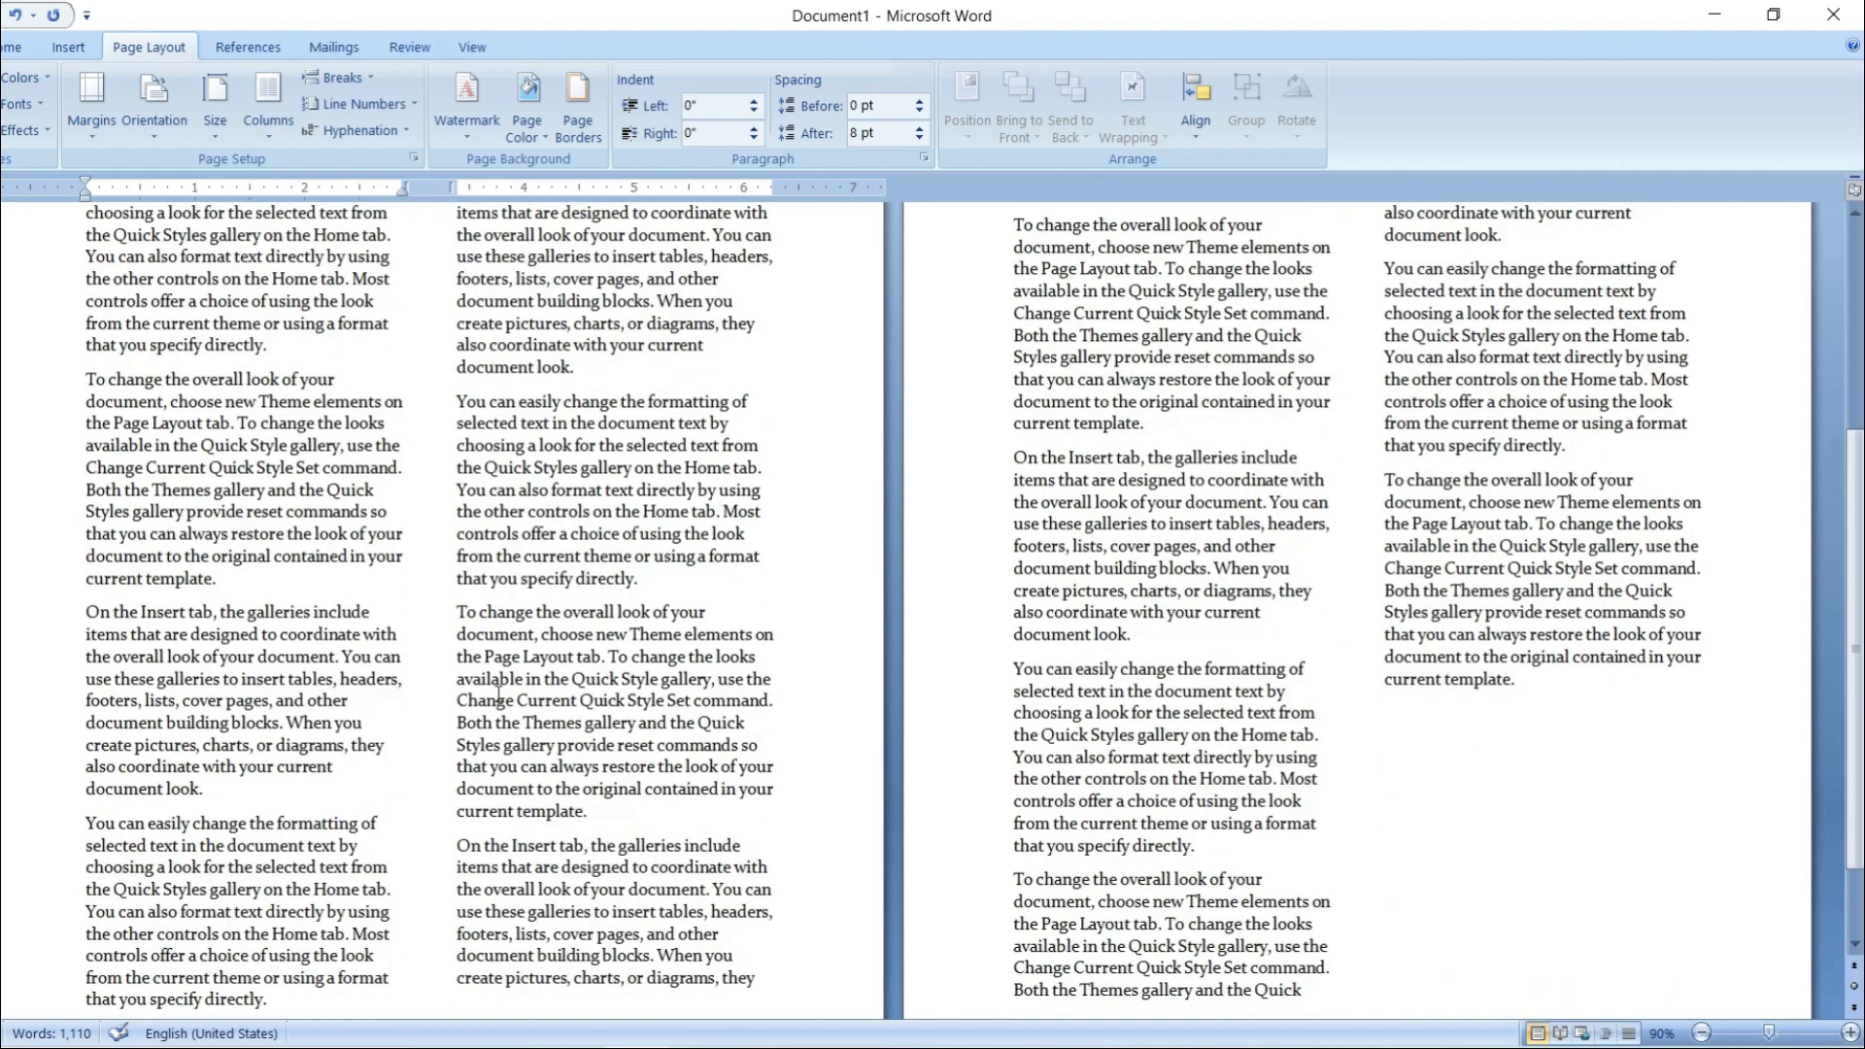
scroll(306, 697, "up", 5)
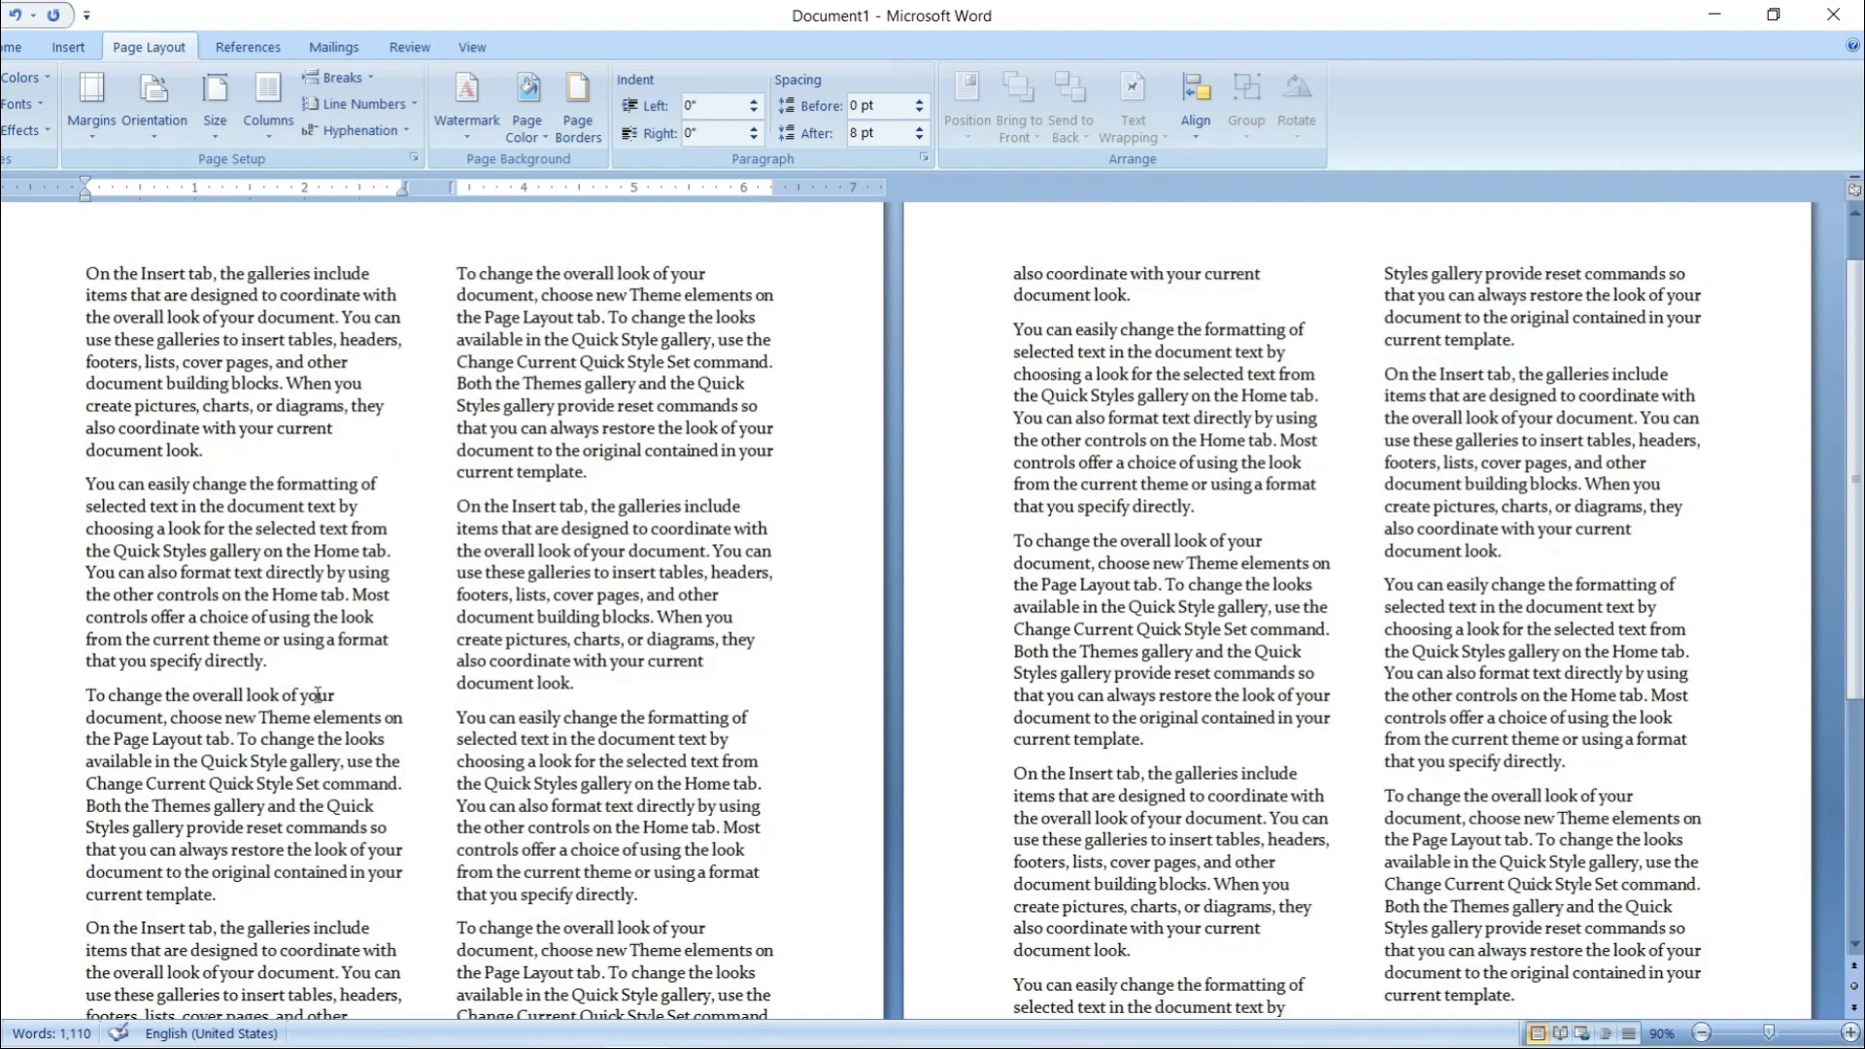
scroll(101, 836, "down", 2)
left_click_drag(84, 701, 180, 710)
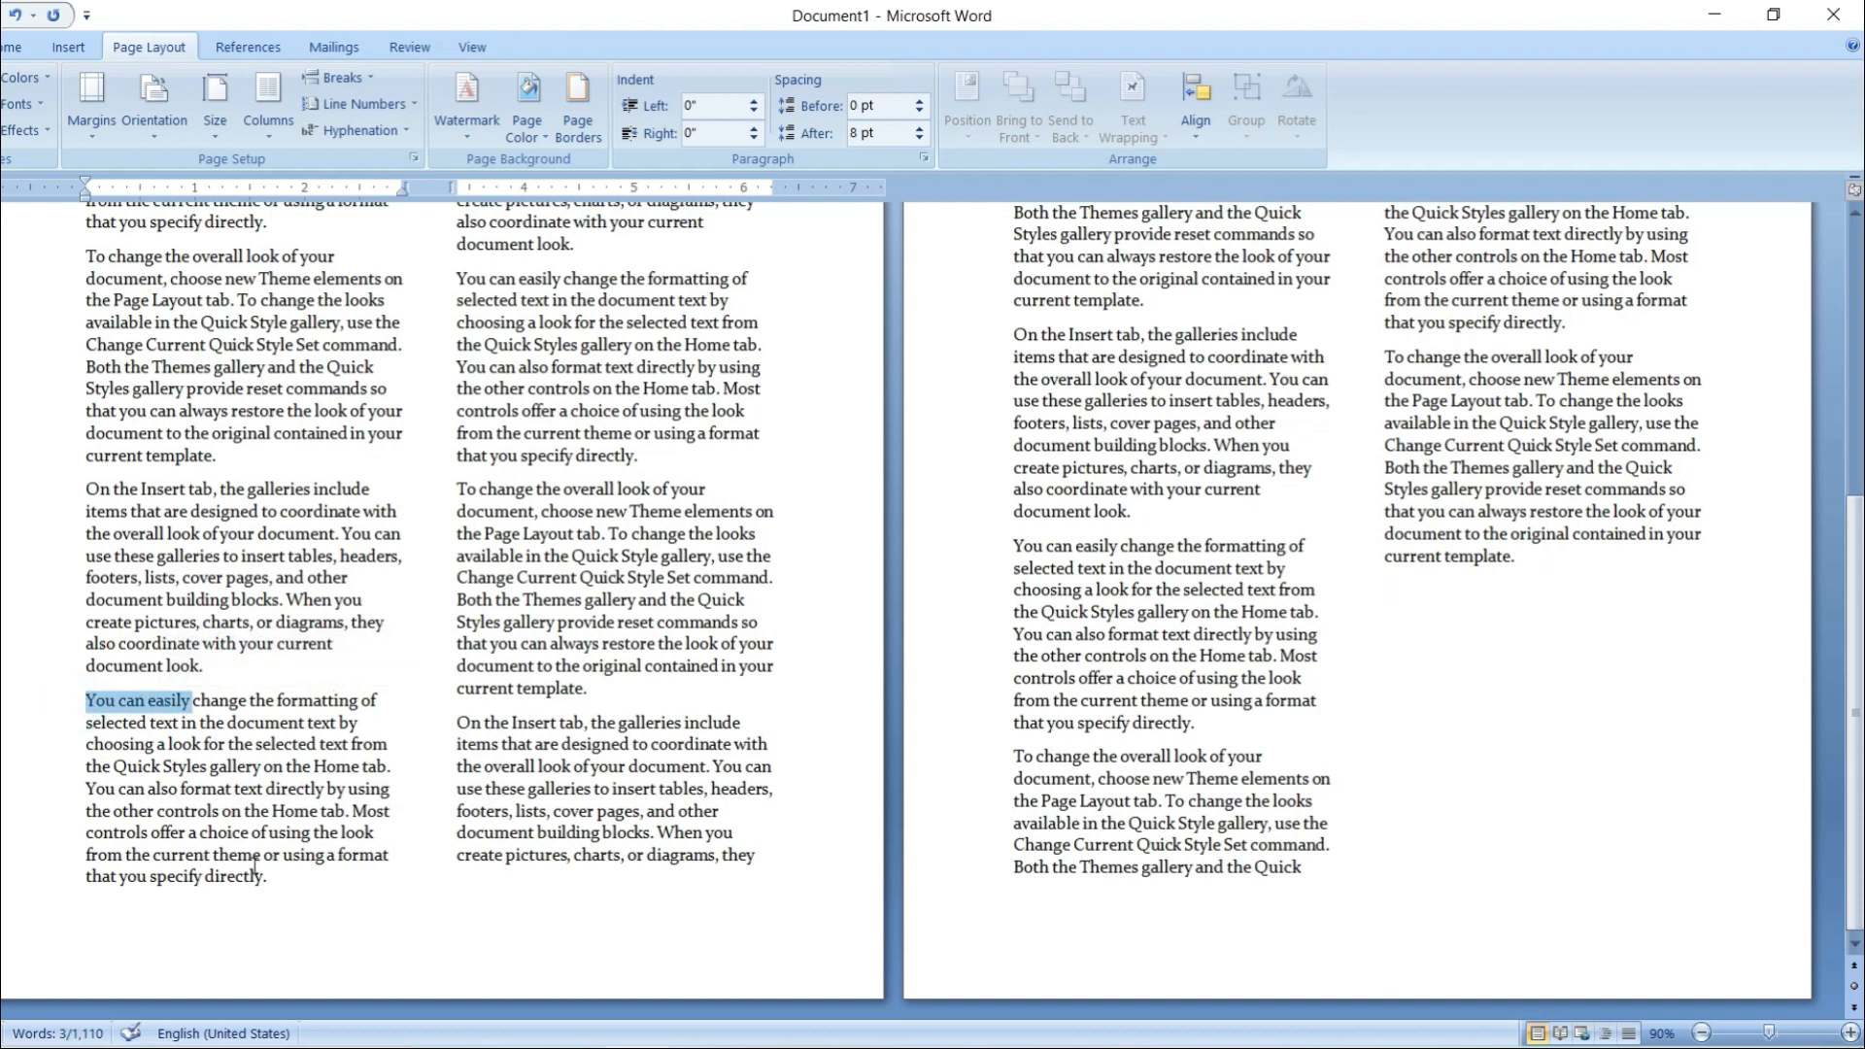
scroll(312, 577, "up", 9)
left_click(464, 343)
double_click(458, 340)
scroll(406, 540, "down", 8)
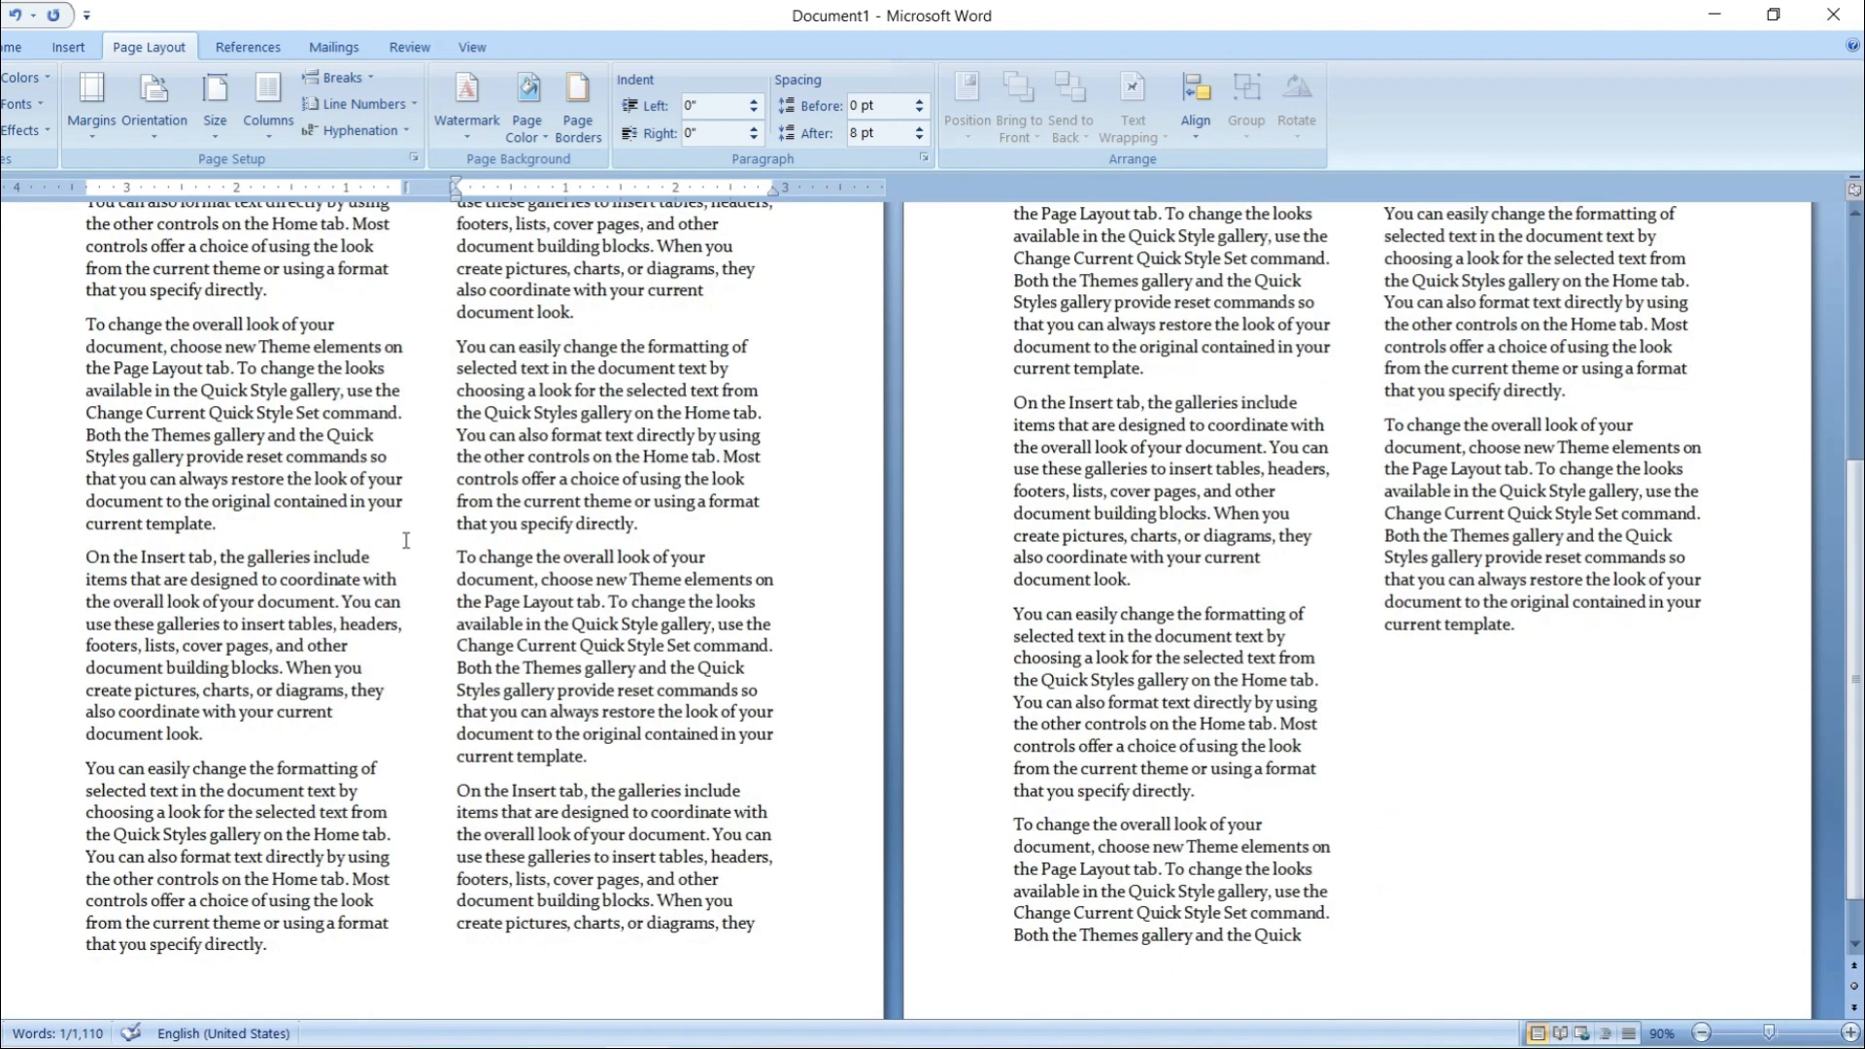
scroll(406, 540, "down", 1)
- Insert a column break before the last paragraph of the first page's first column and check the text on both pages
left_click(86, 699)
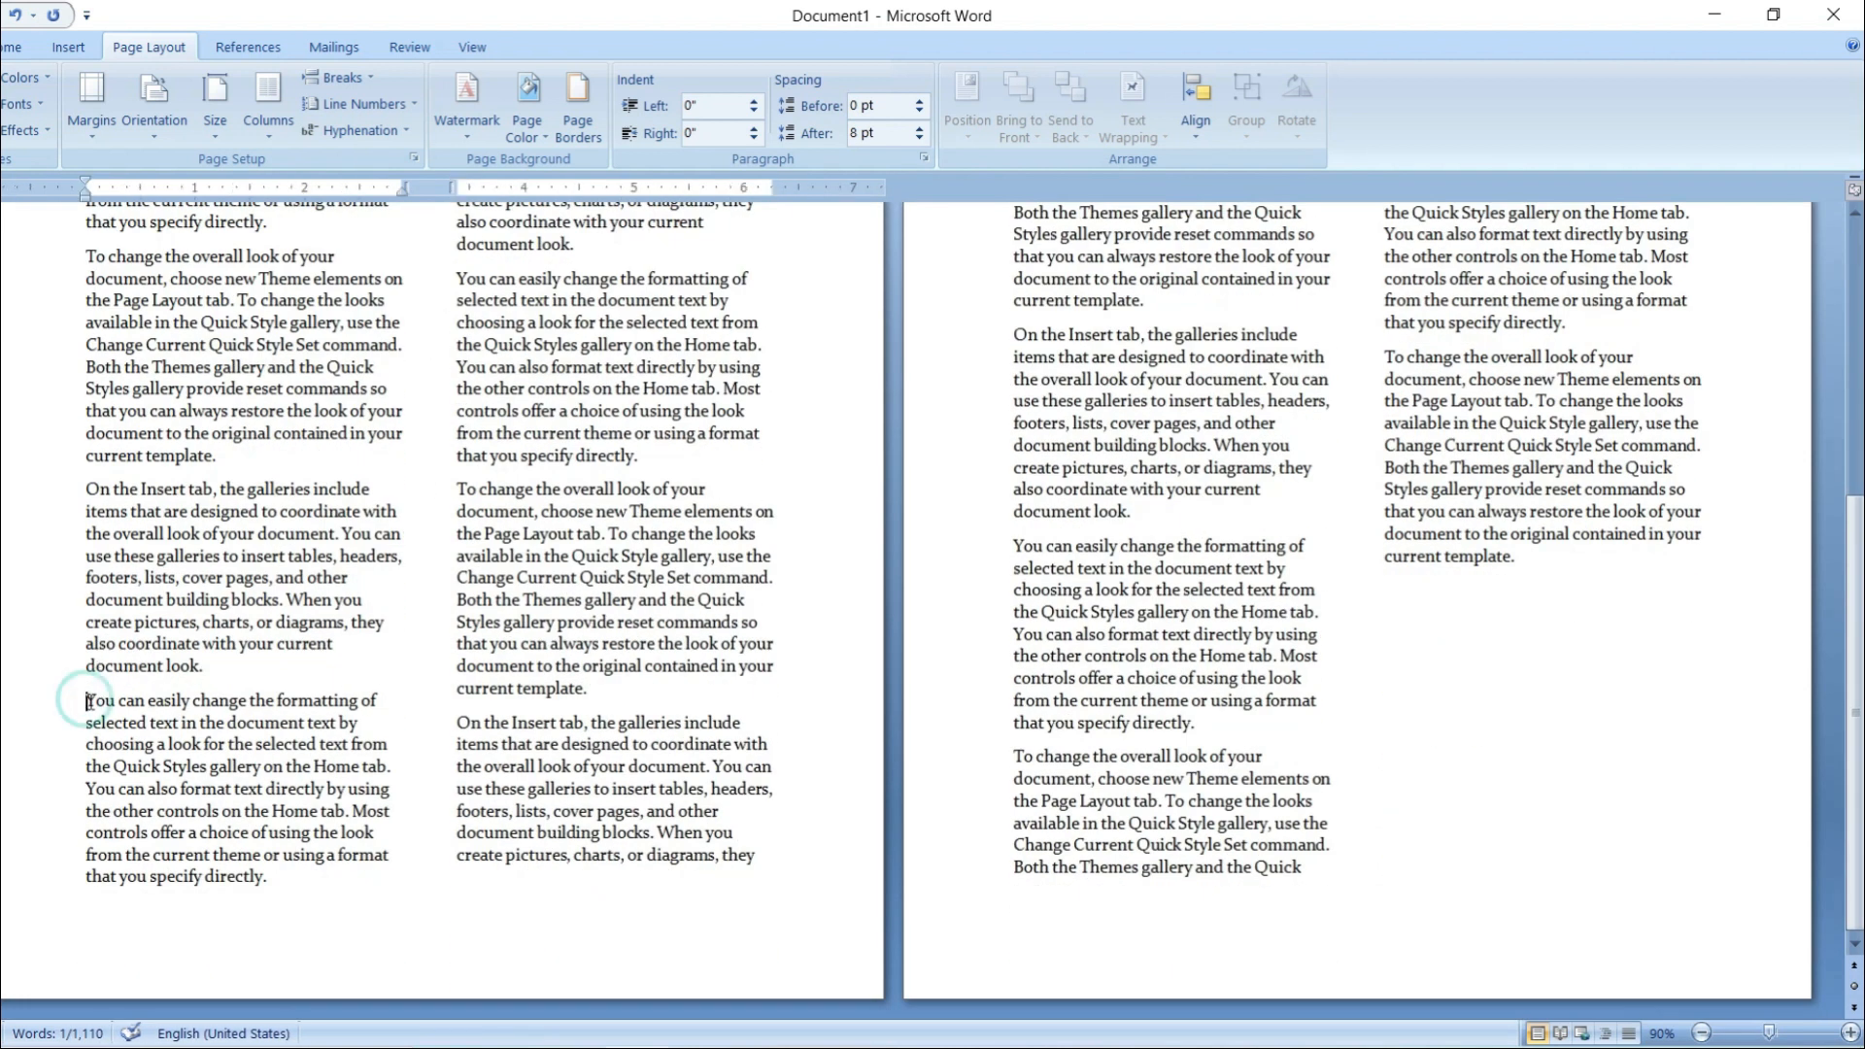
double_click(86, 699)
left_click(86, 699)
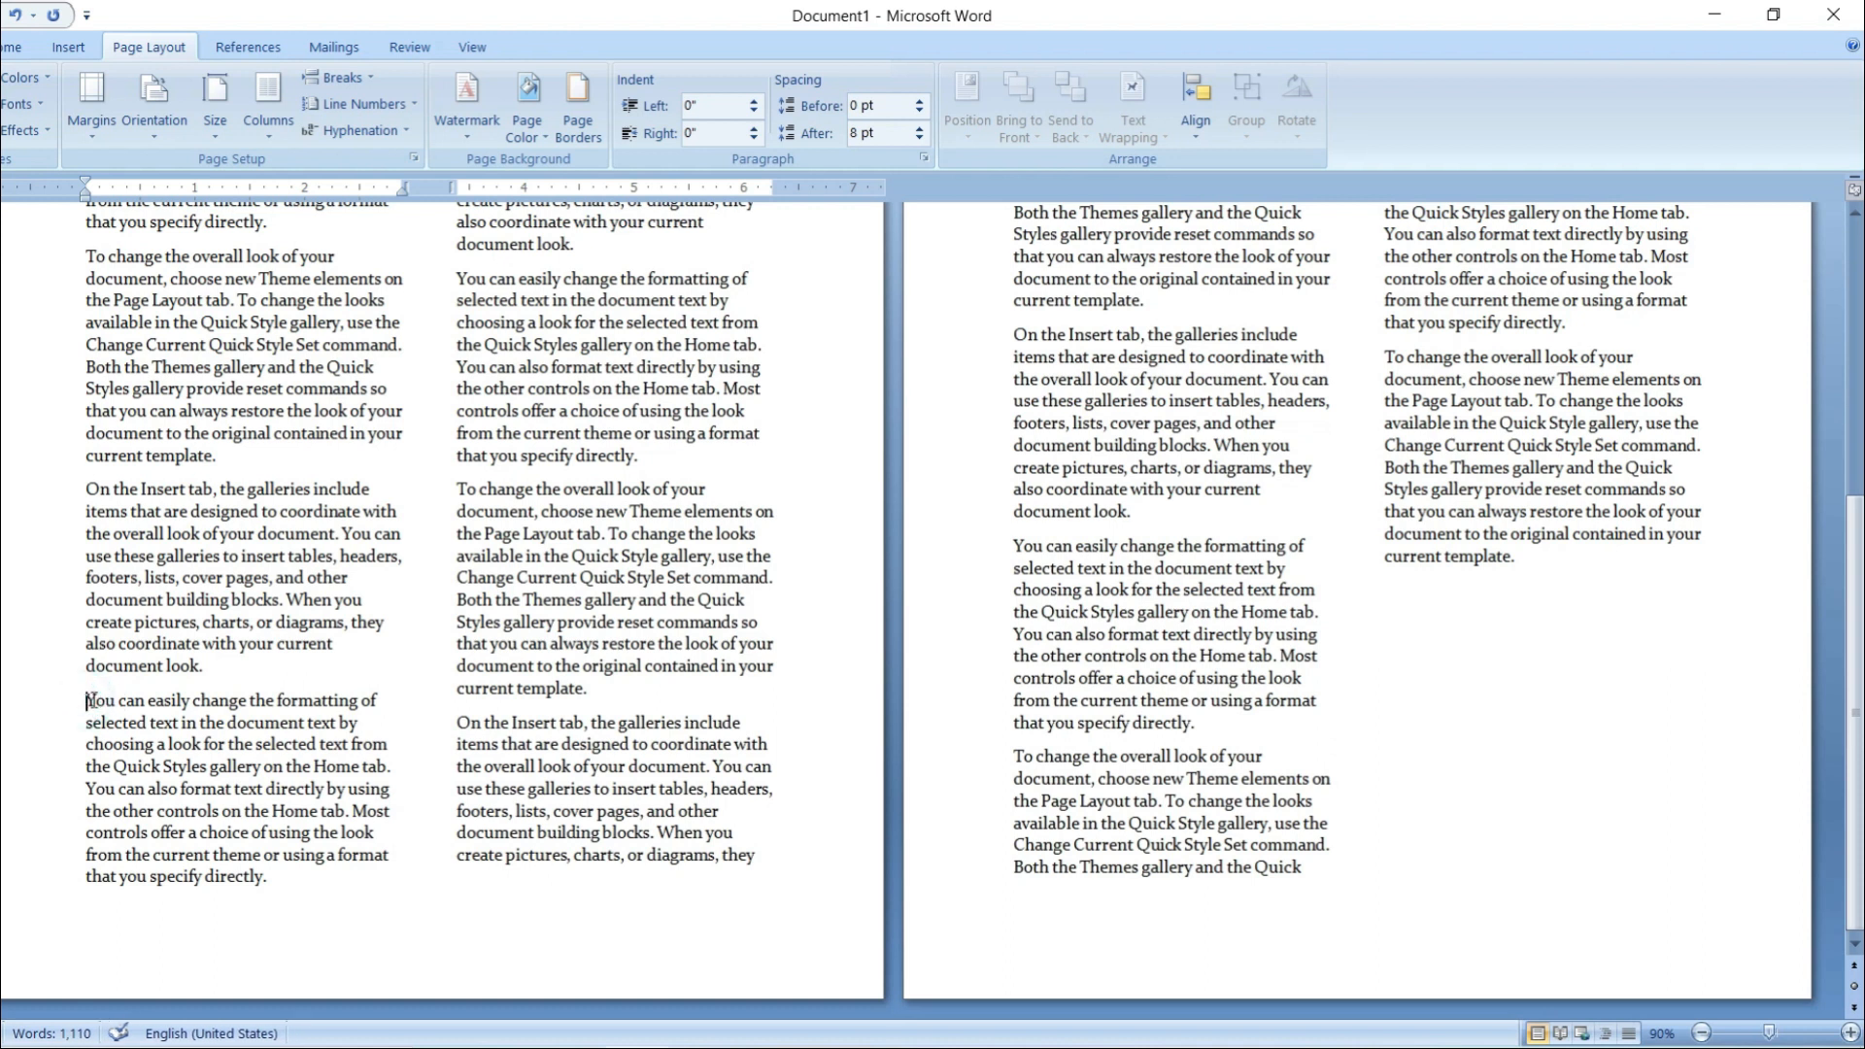
left_click(342, 77)
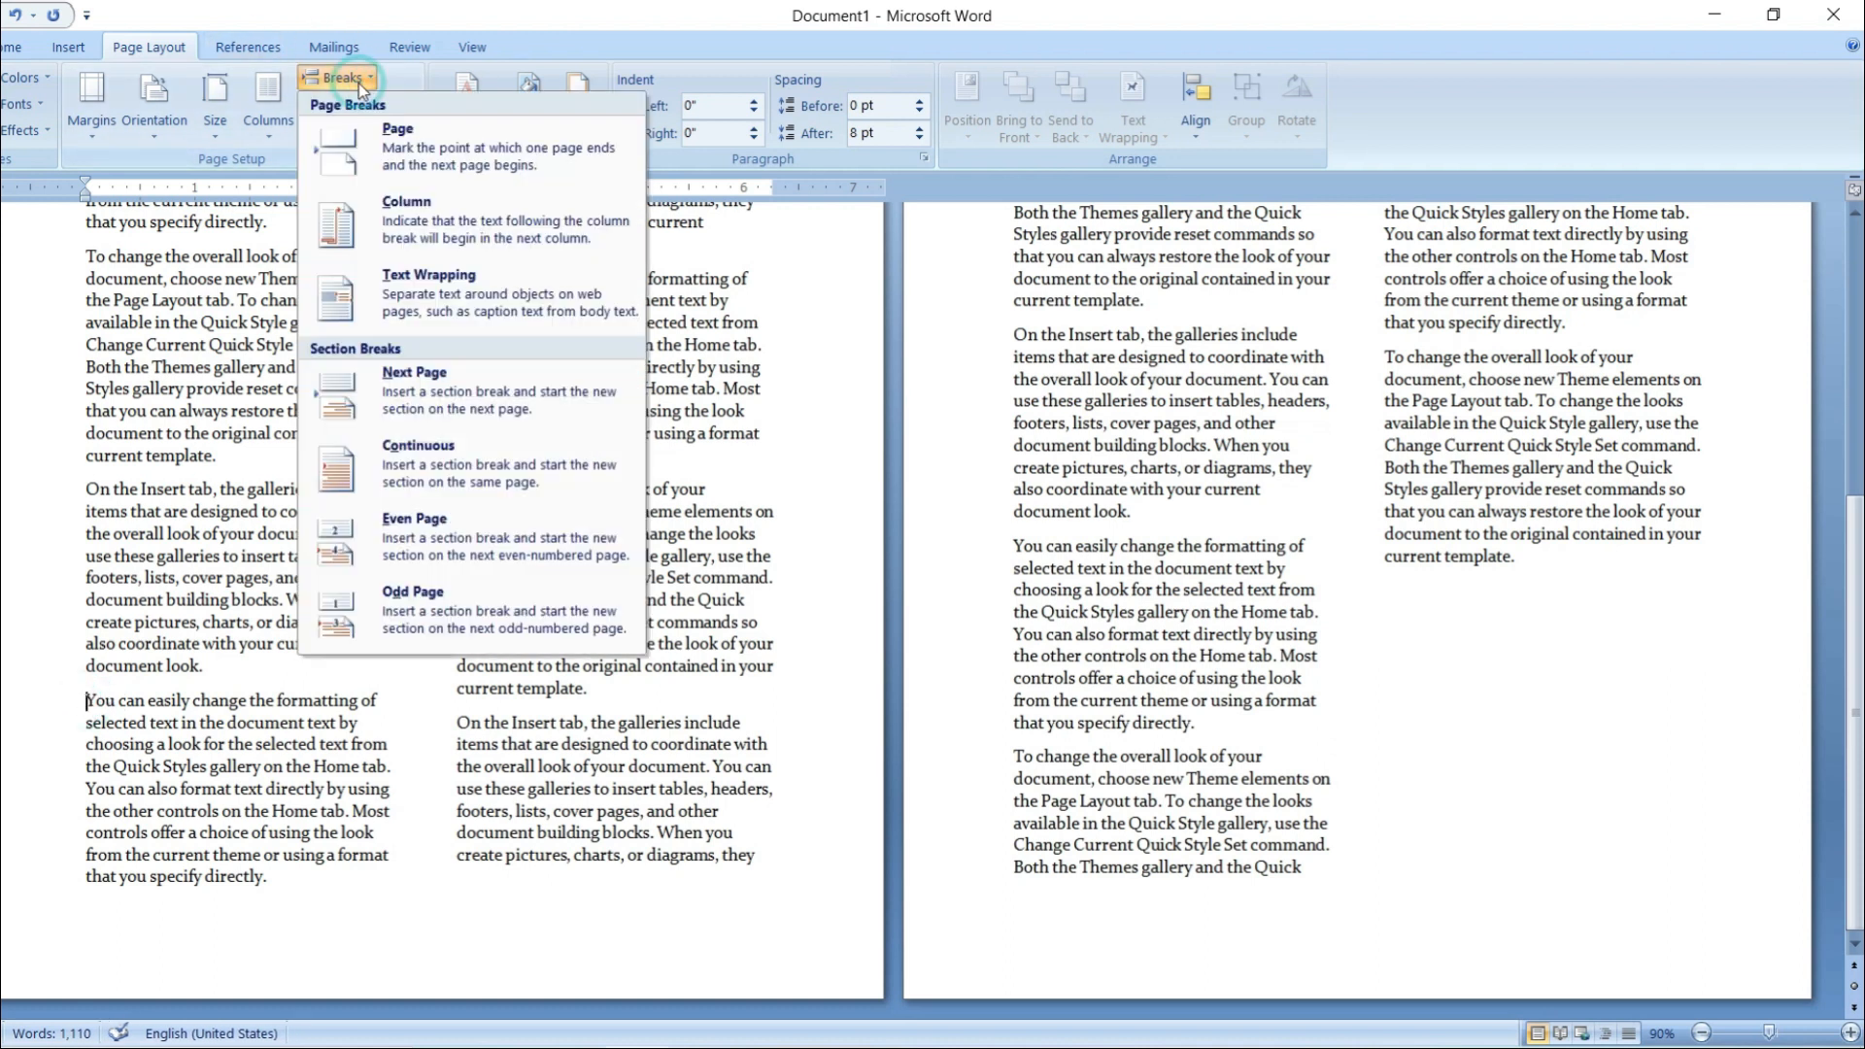
left_click(440, 222)
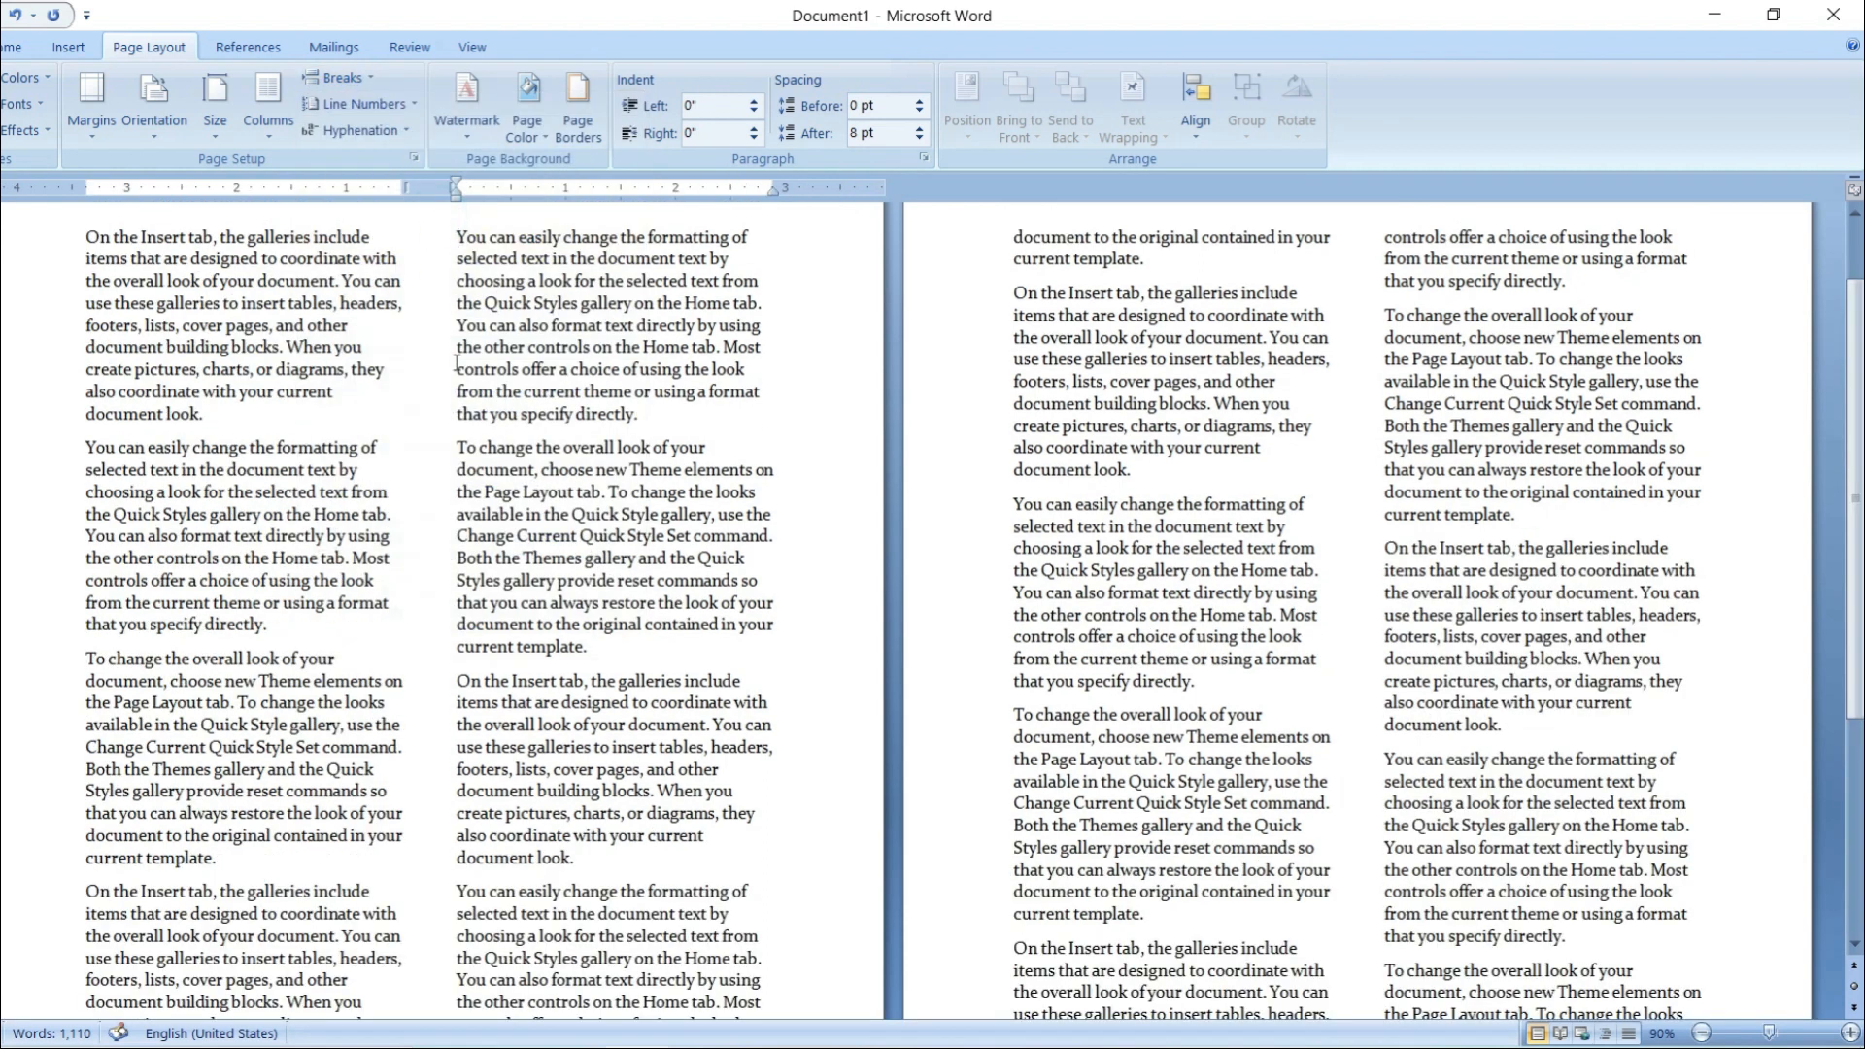
scroll(160, 388, "down", 8)
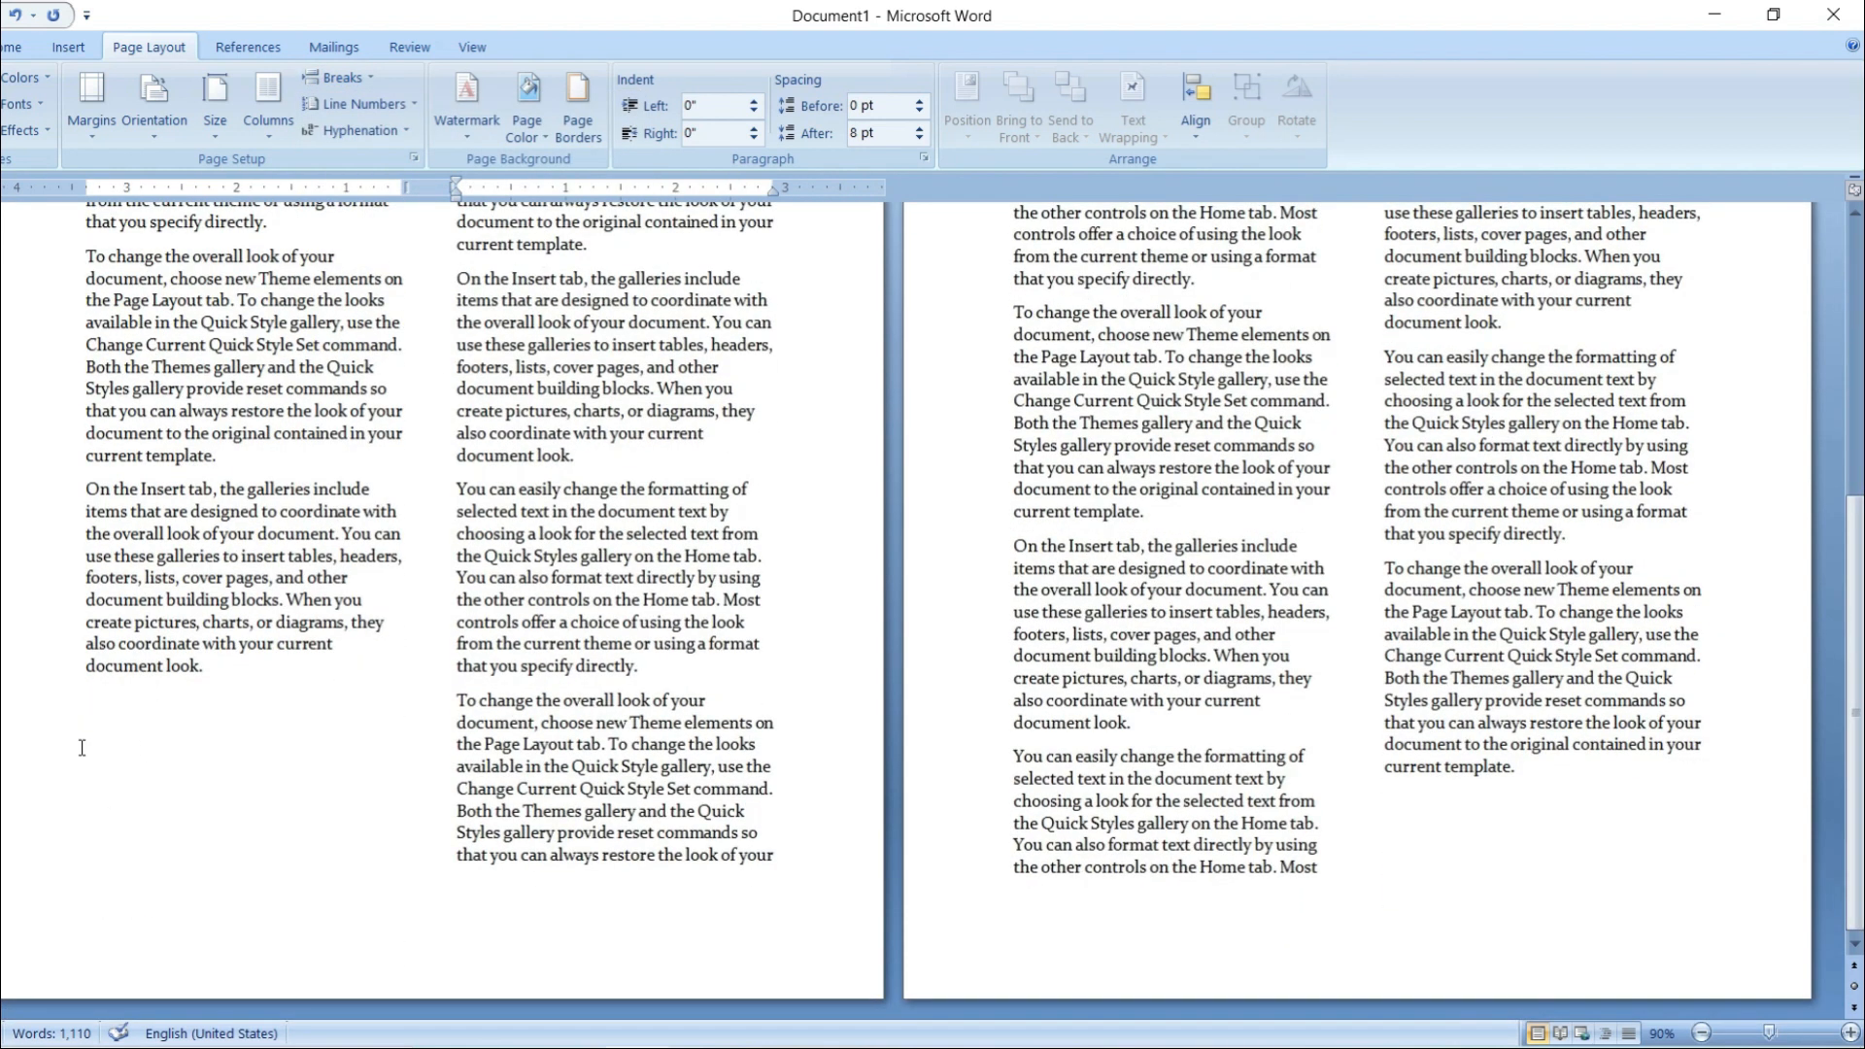
scroll(213, 825, "up", 8)
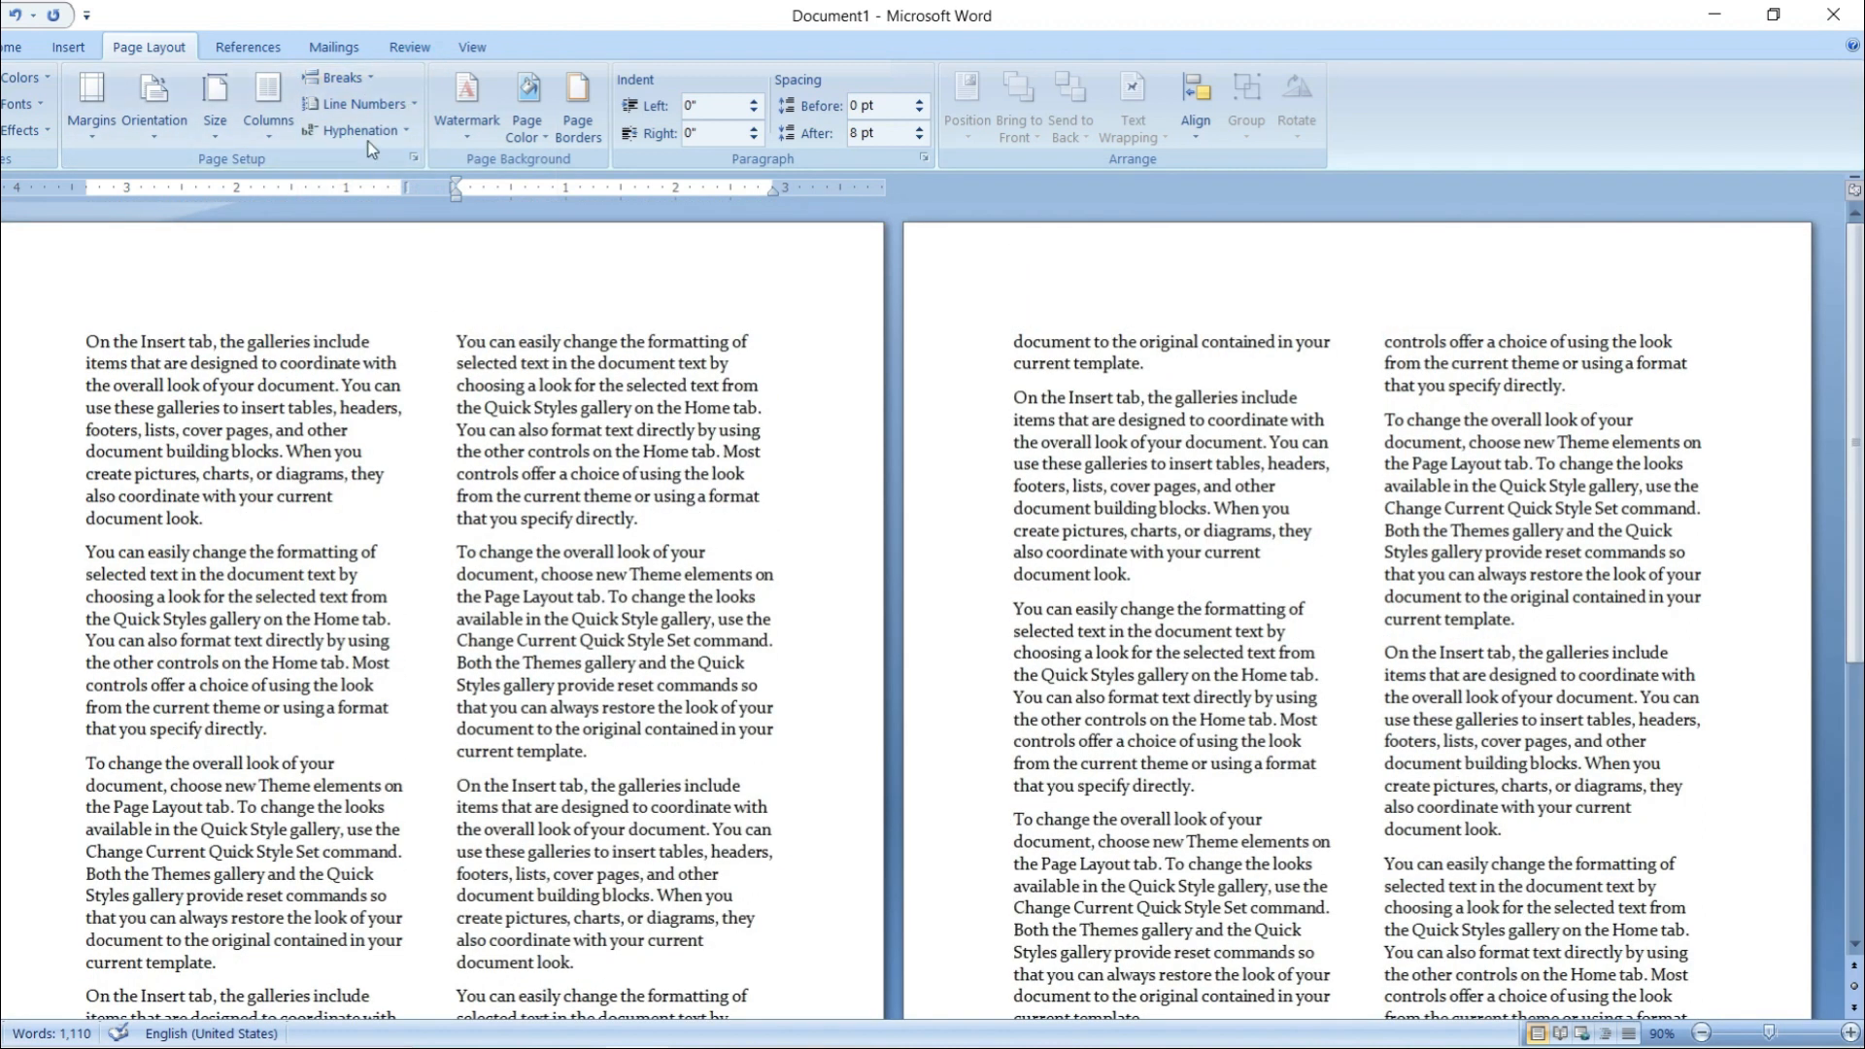
- View the break types, including Text Wrapping, without inserting one
left_click(365, 81)
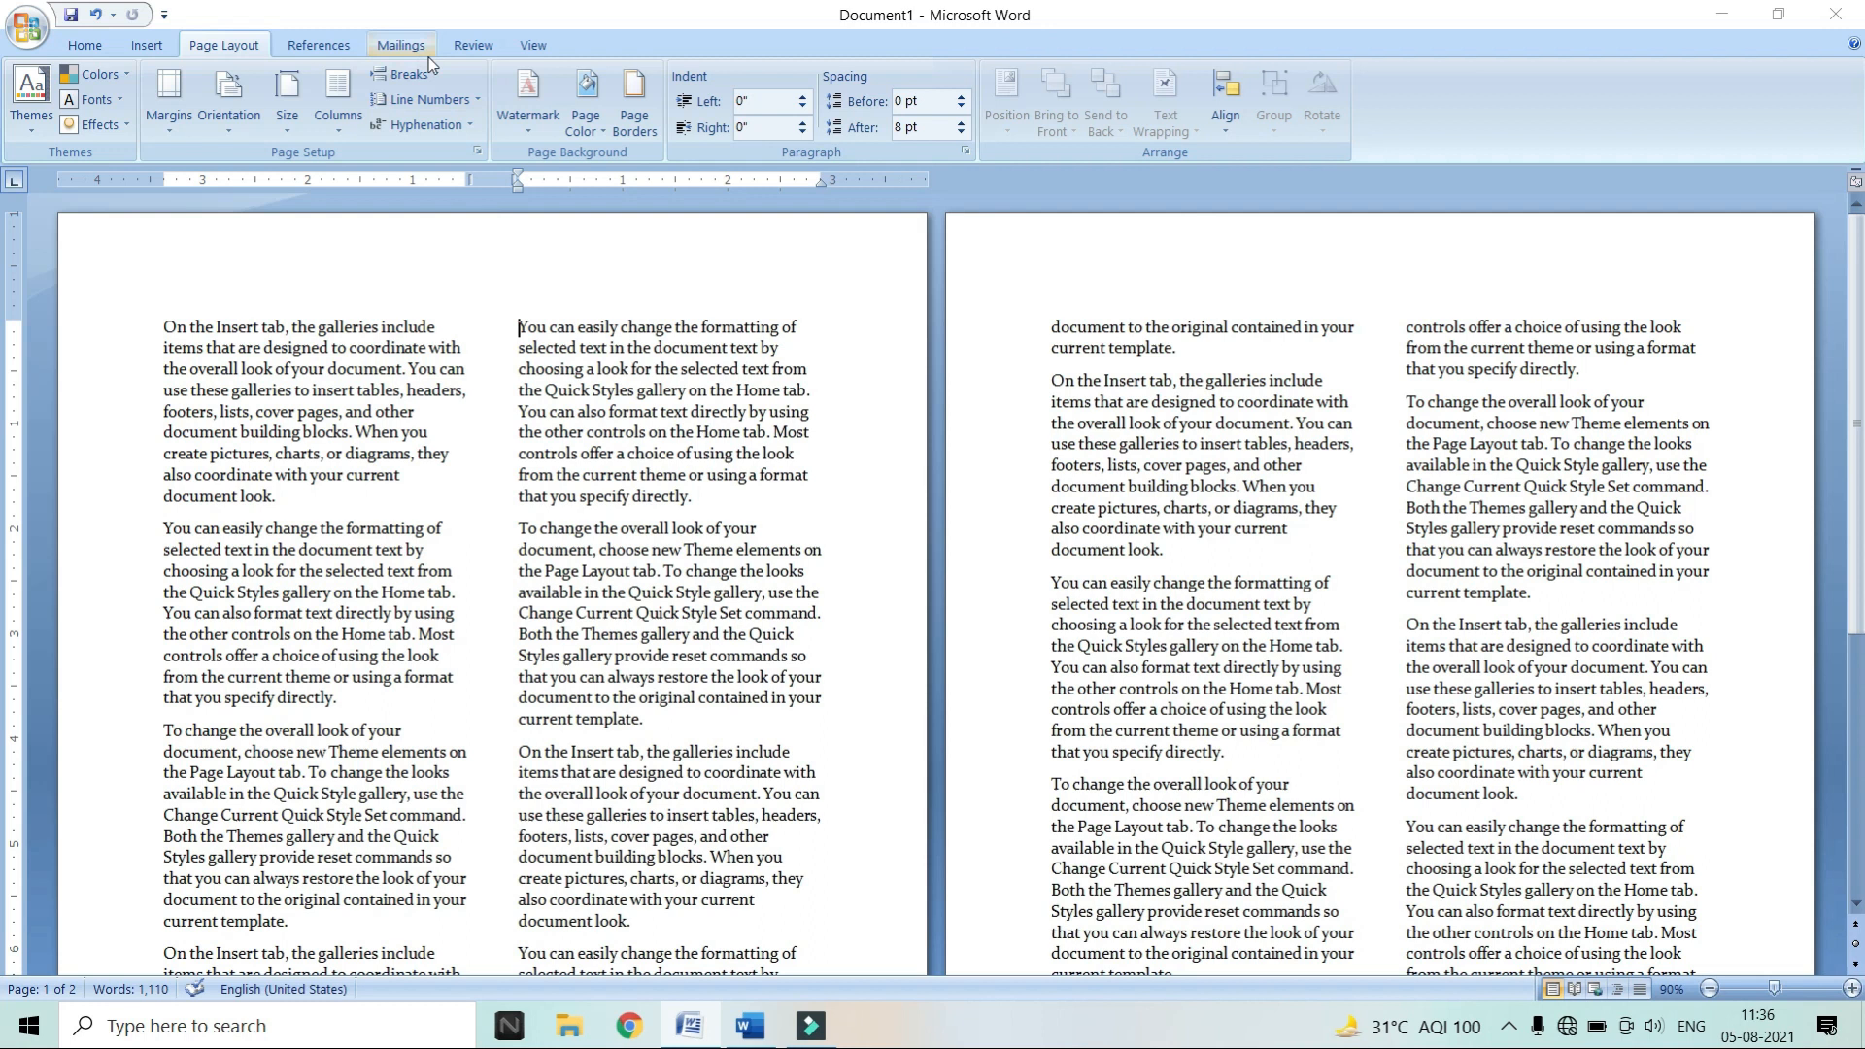
left_click(364, 80)
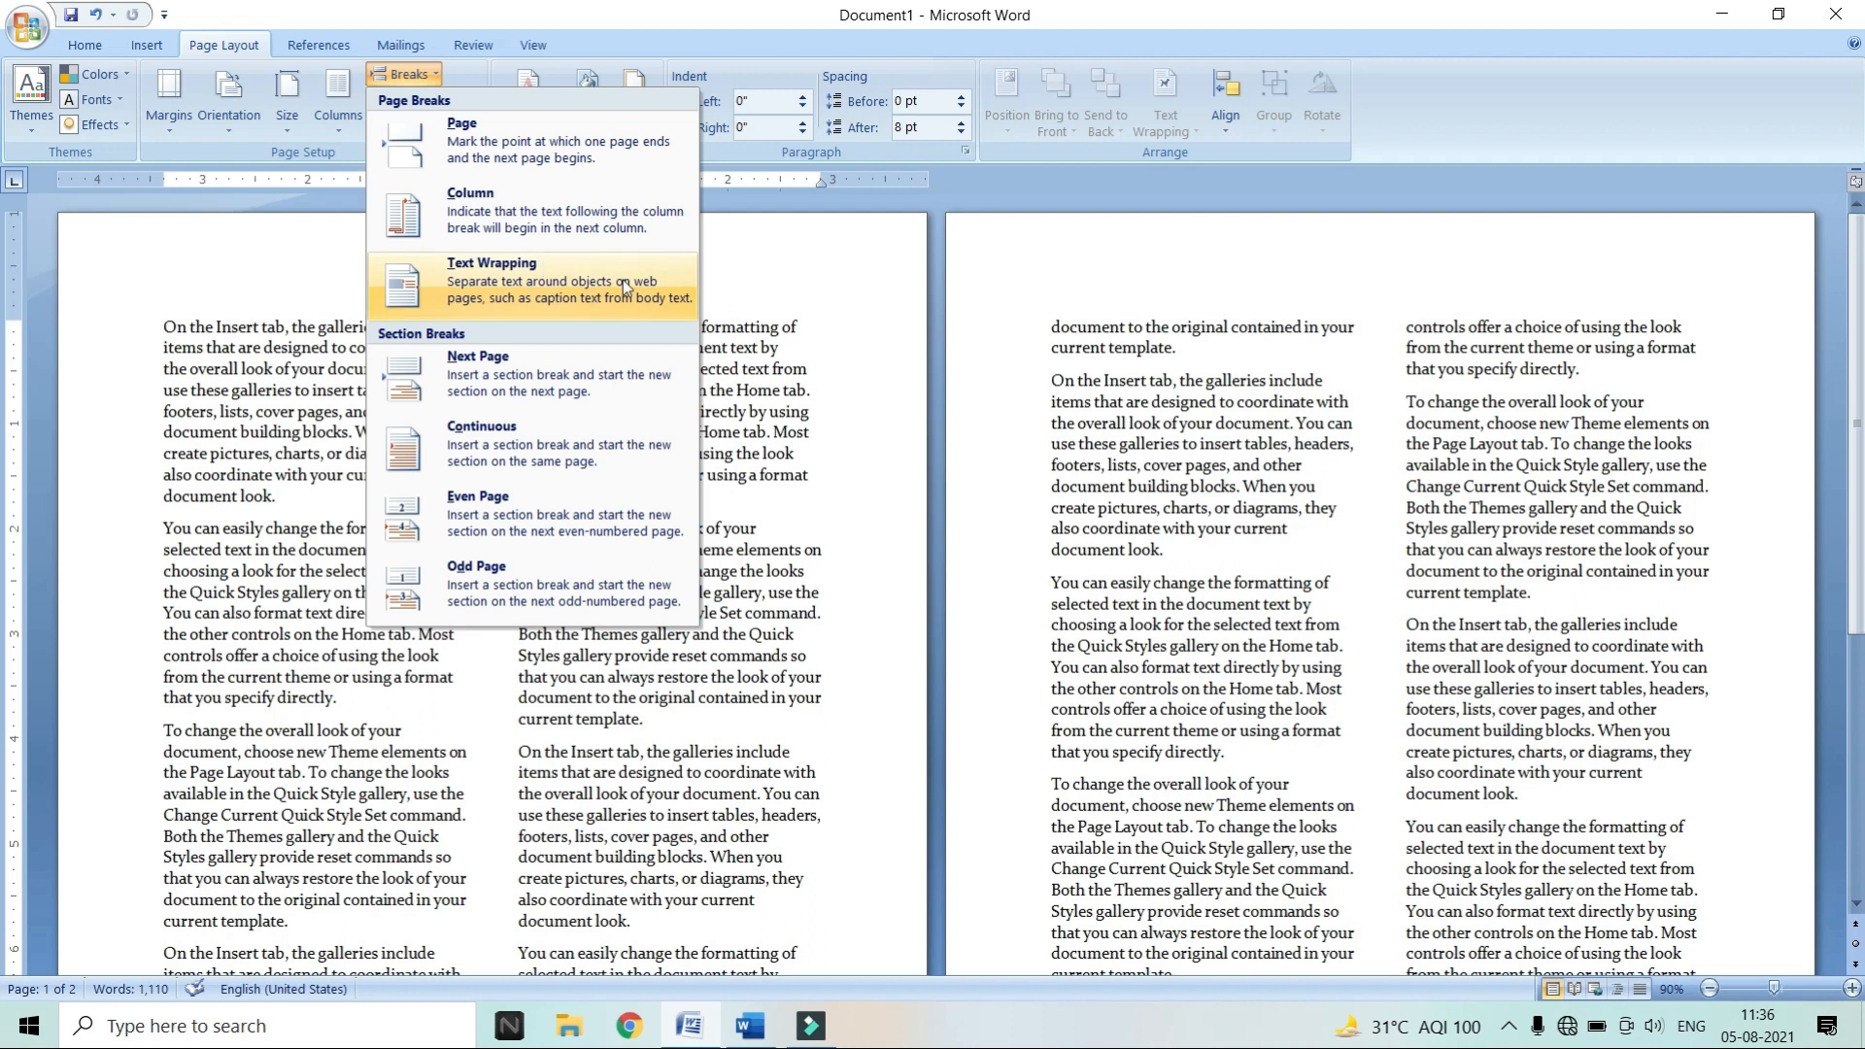
left_click(770, 416)
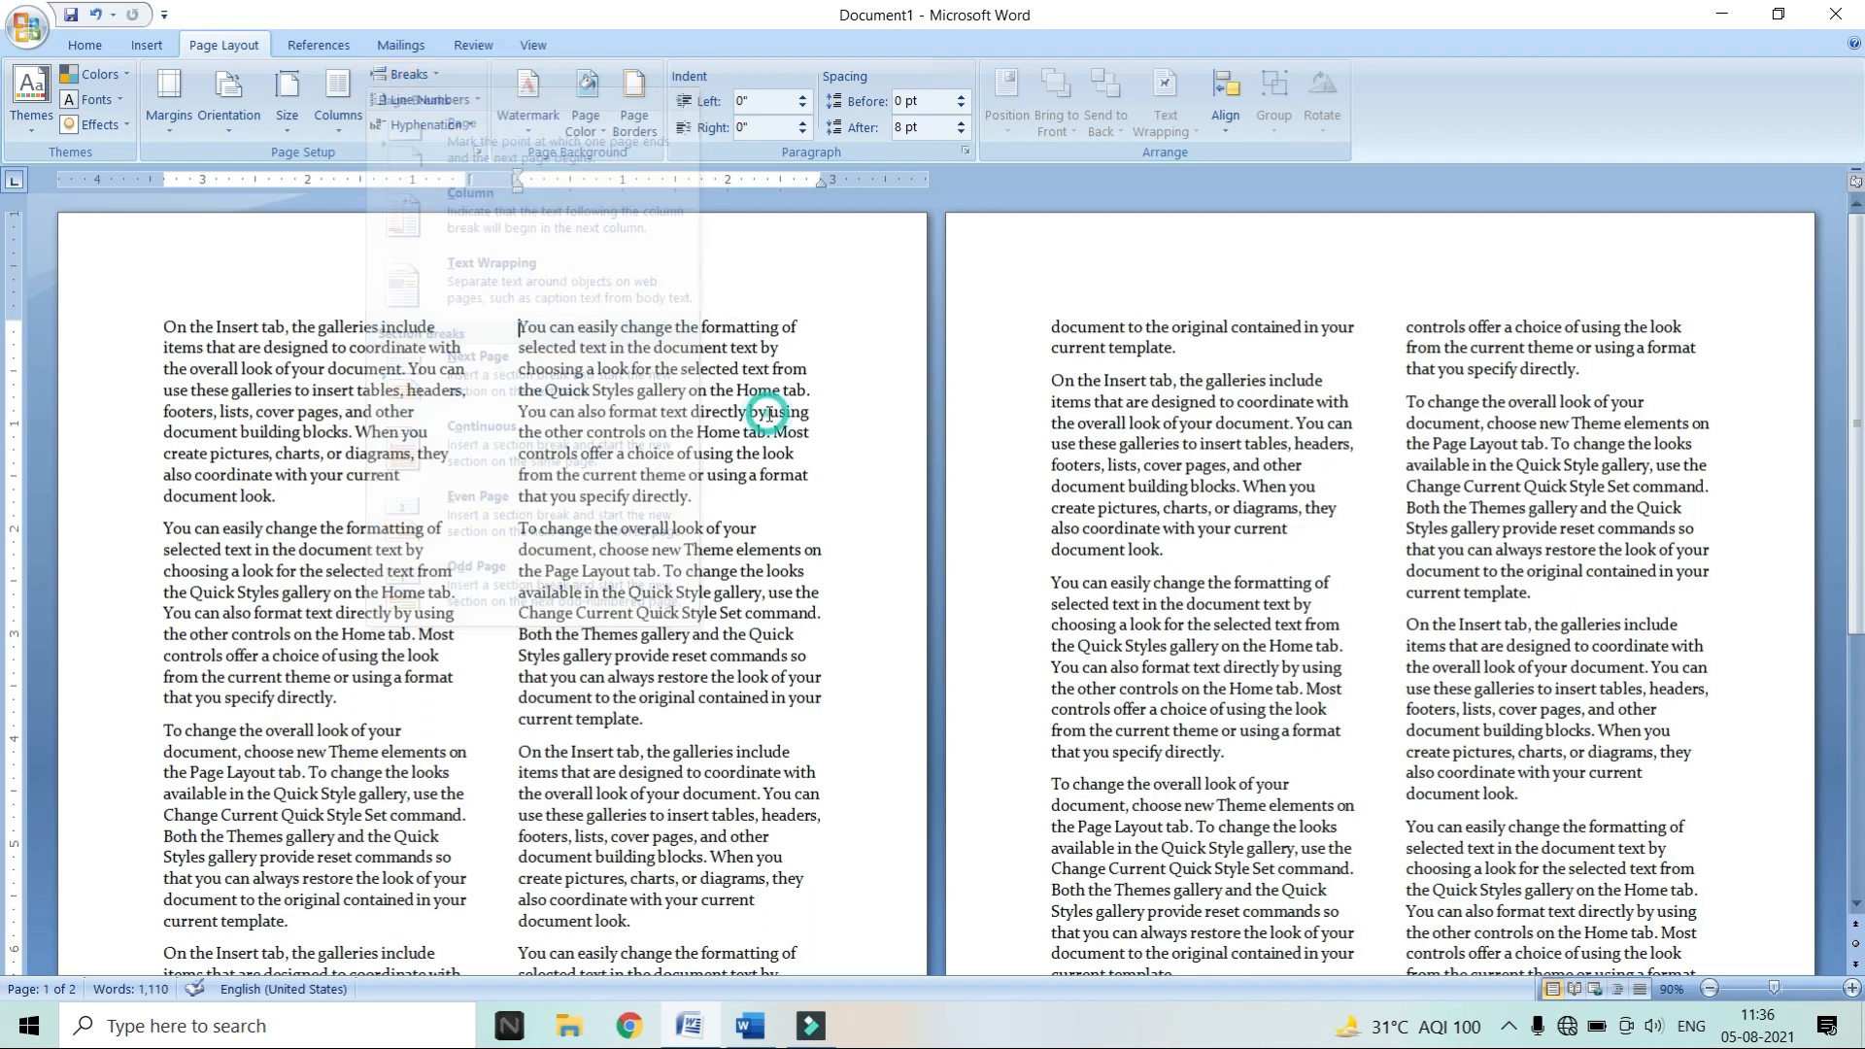
- Undo the column break and the two-column layout
key("ctrl+z")
key("ctrl+z")
key("ctrl+z")
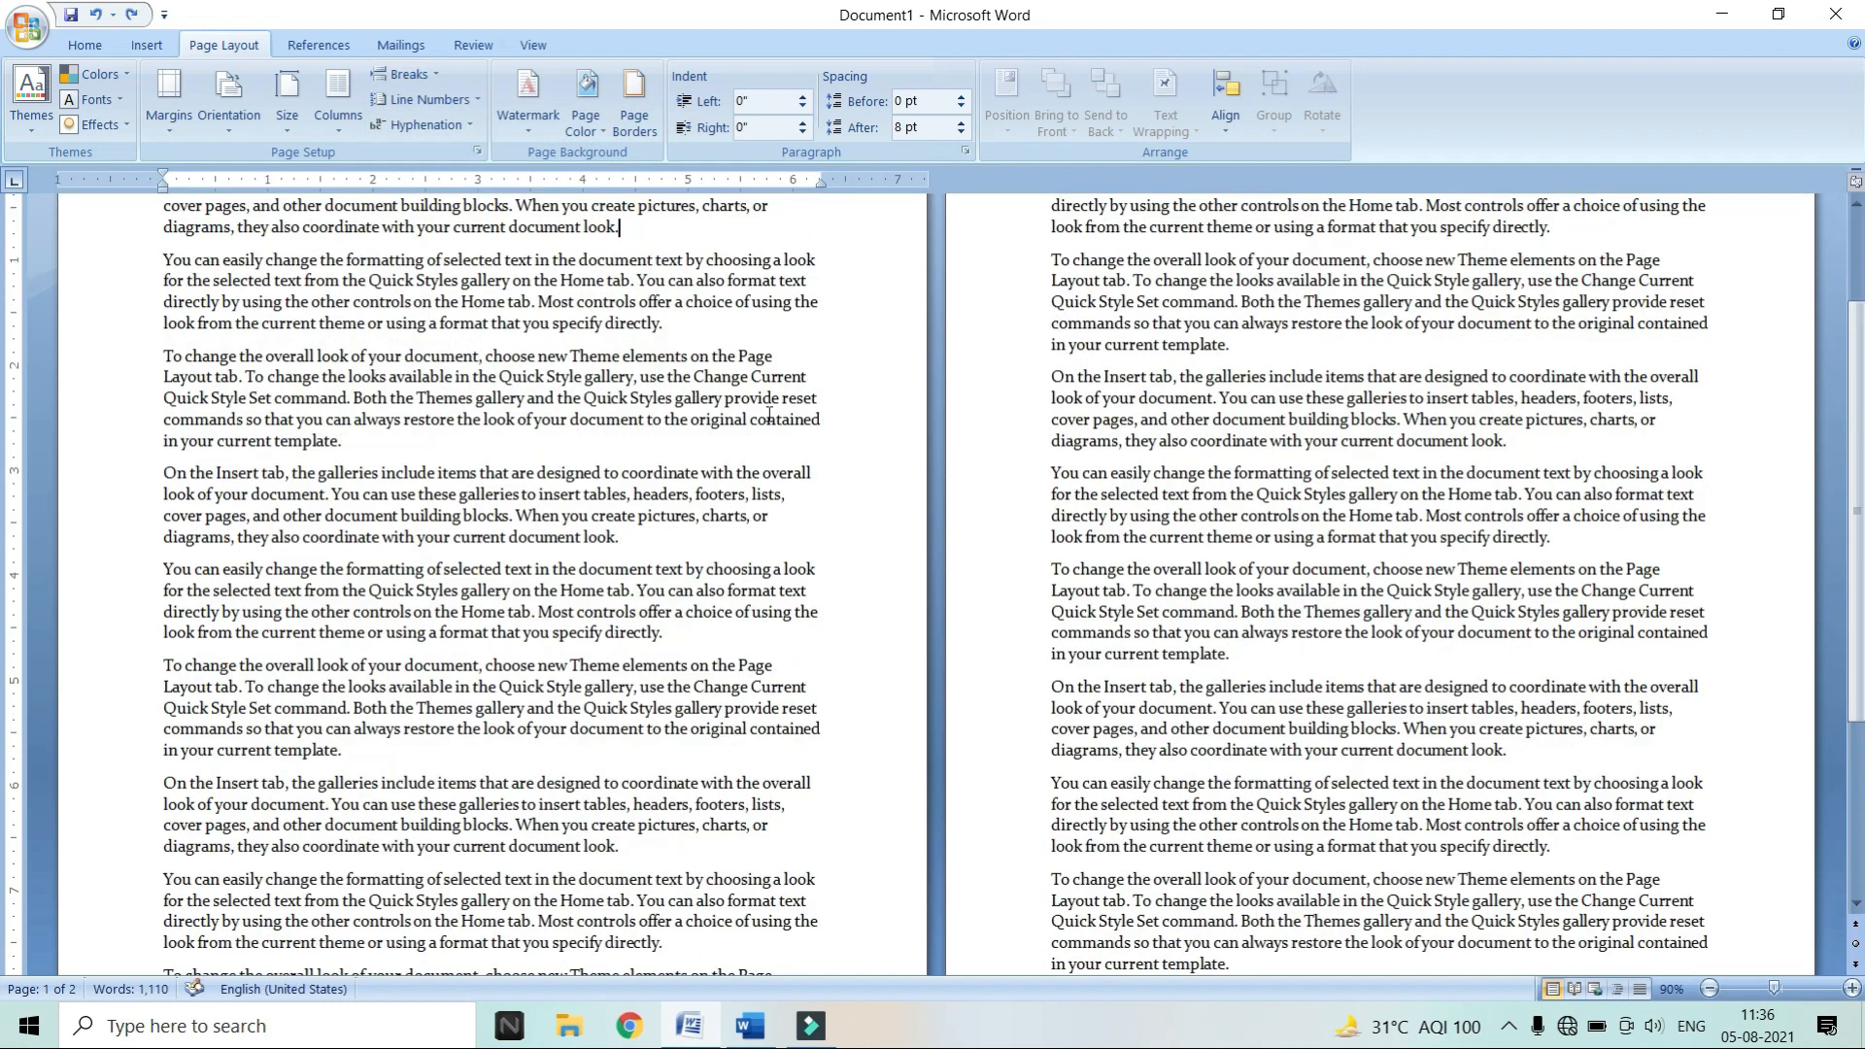
key("ctrl+z")
key("ctrl+z")
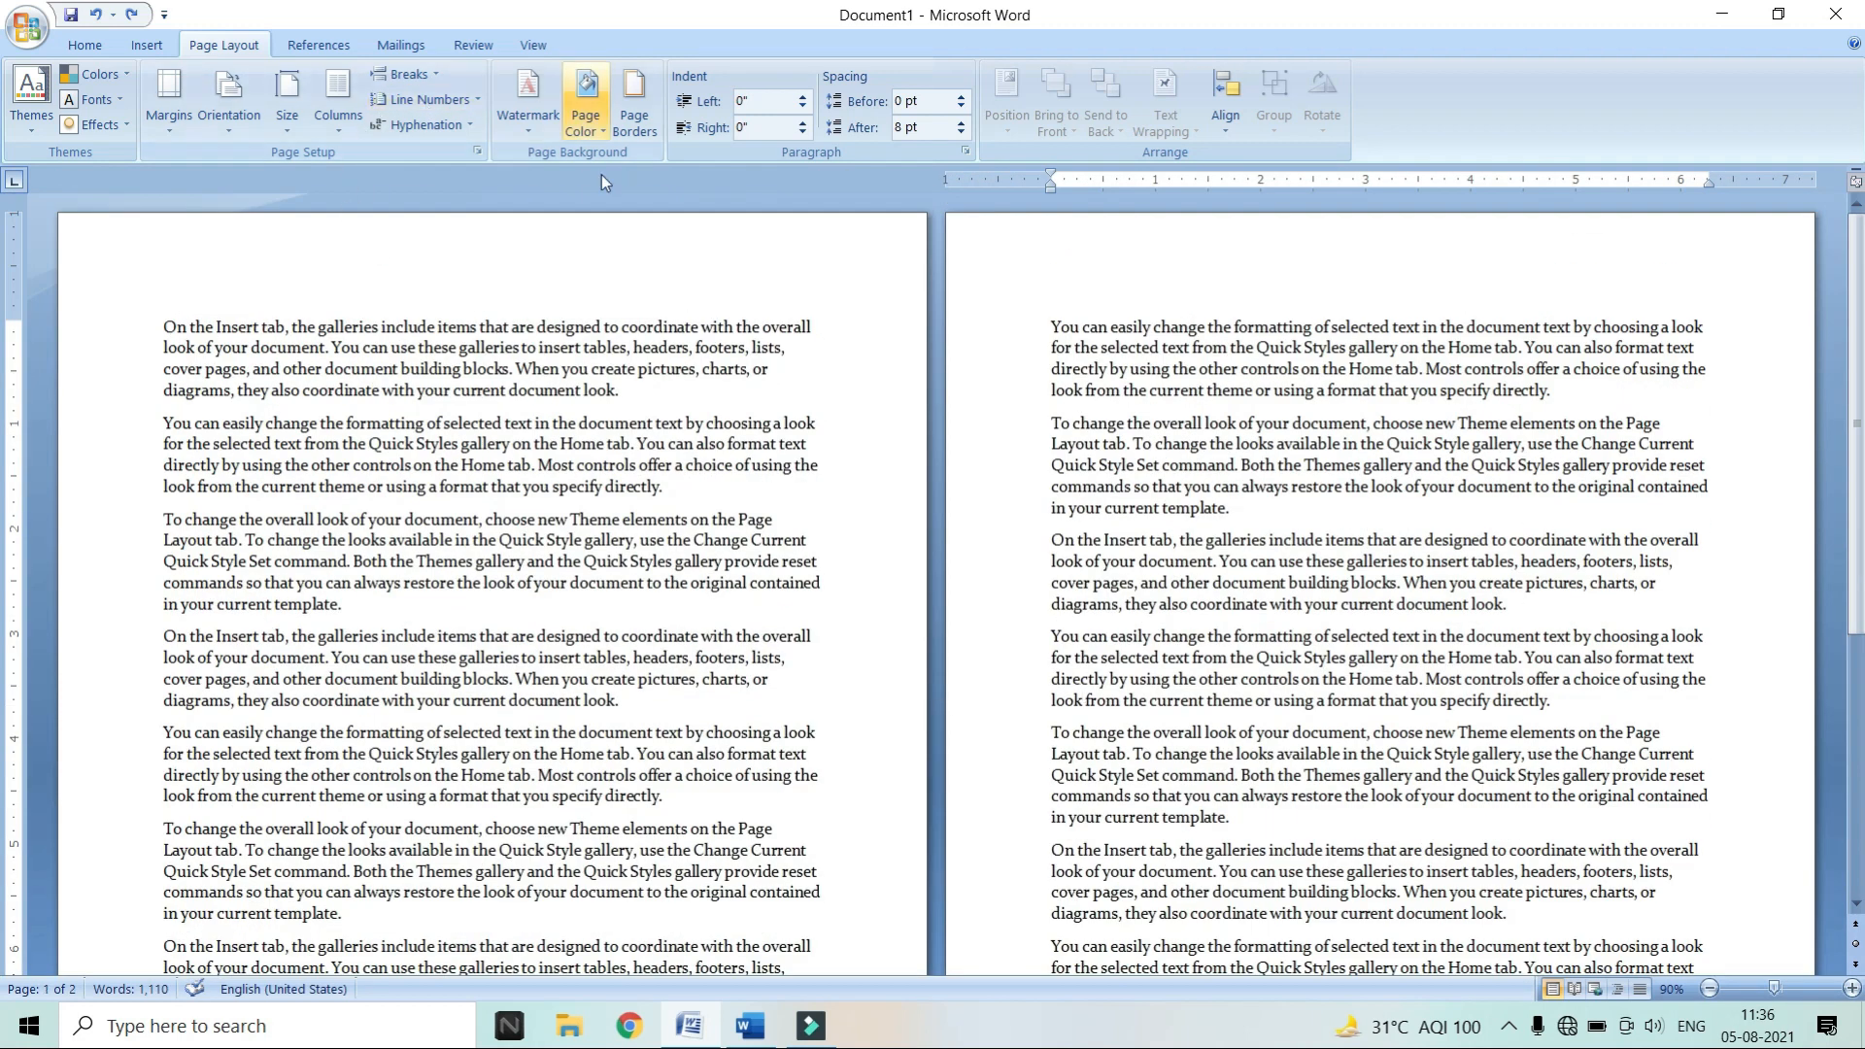
- Look over the break types without applying any, and set the document zoom to 100%
left_click(430, 83)
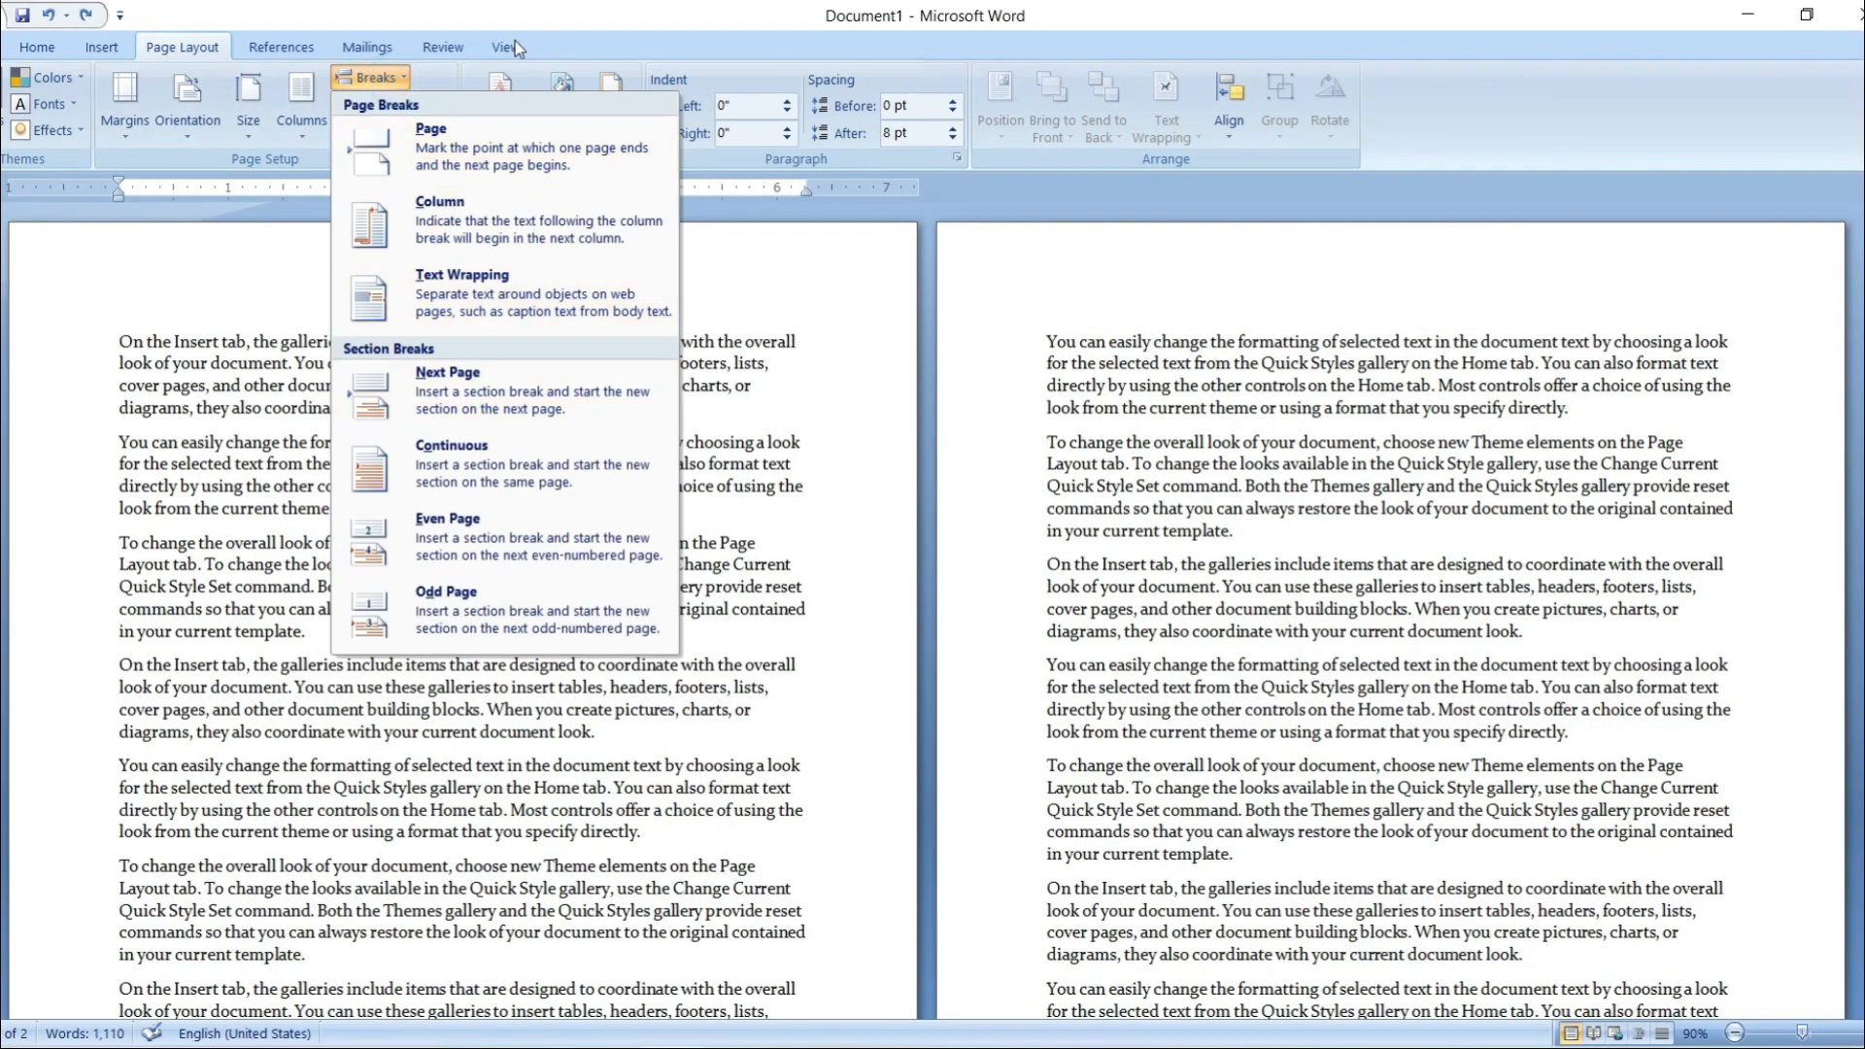
left_click(819, 770)
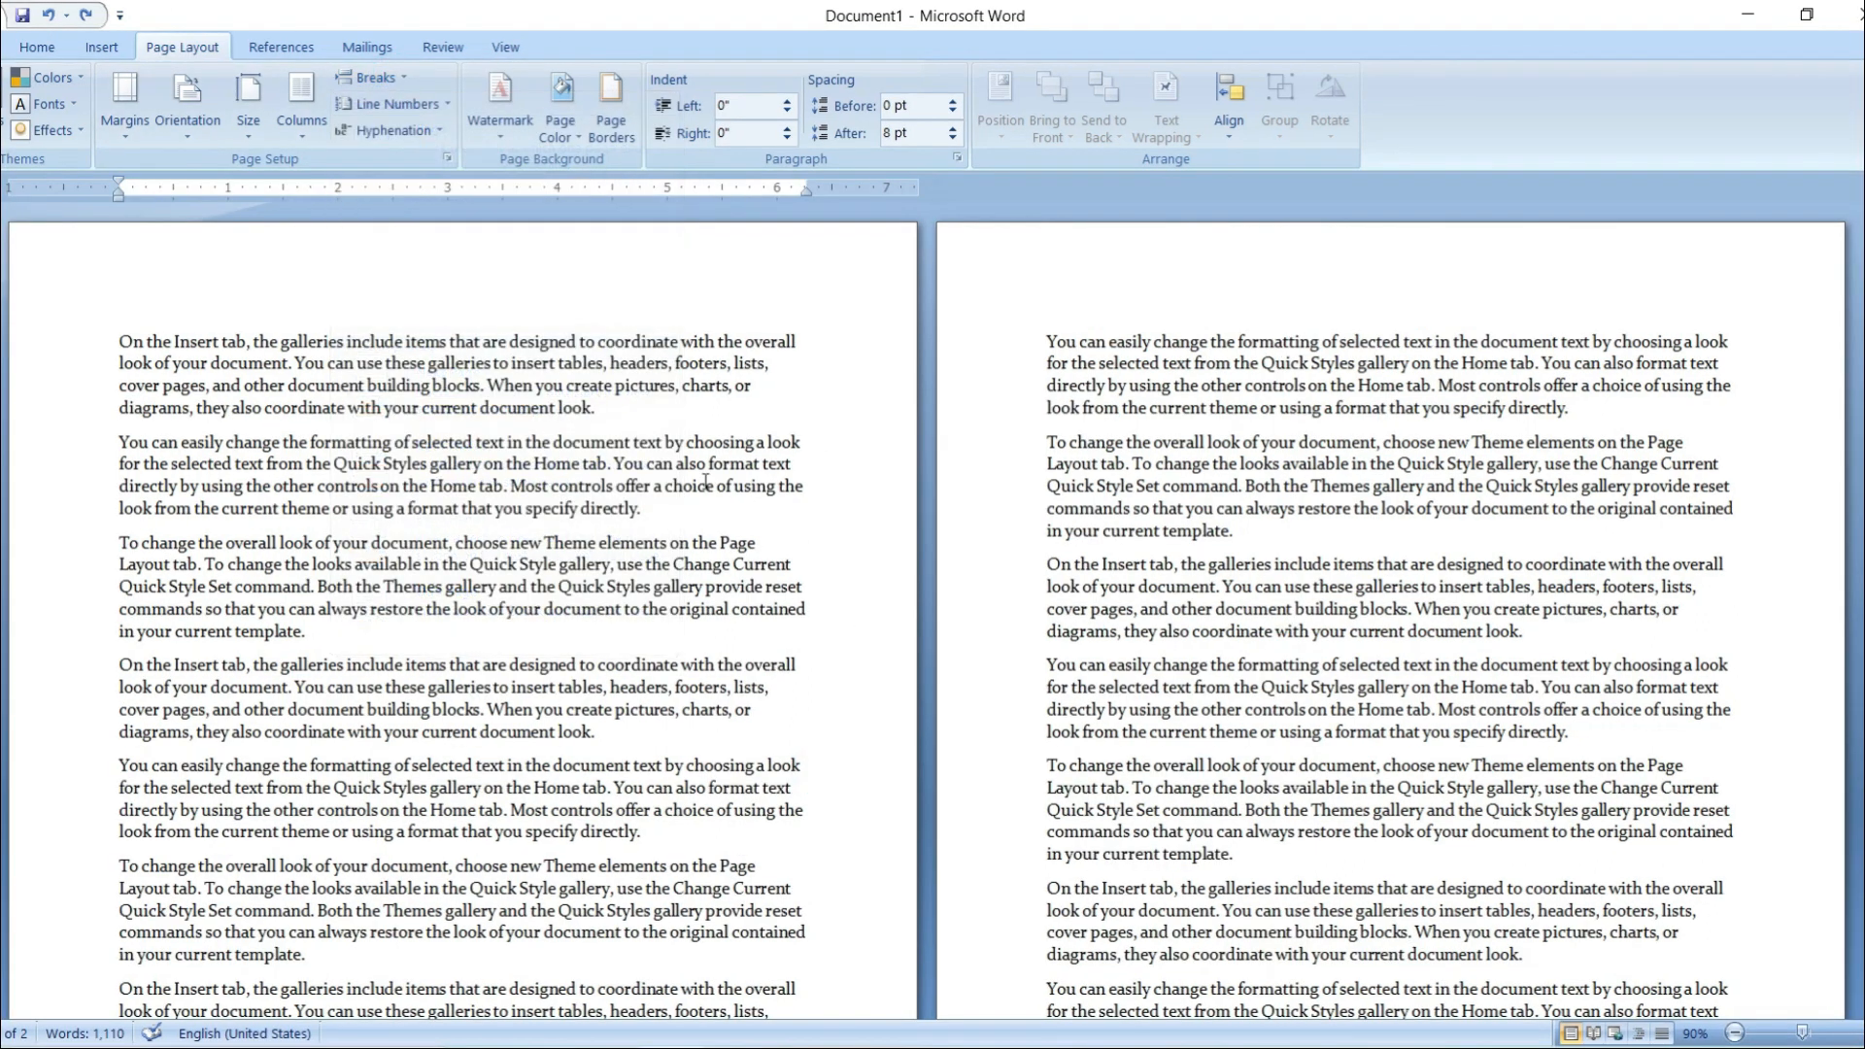
left_click(505, 51)
left_click(558, 95)
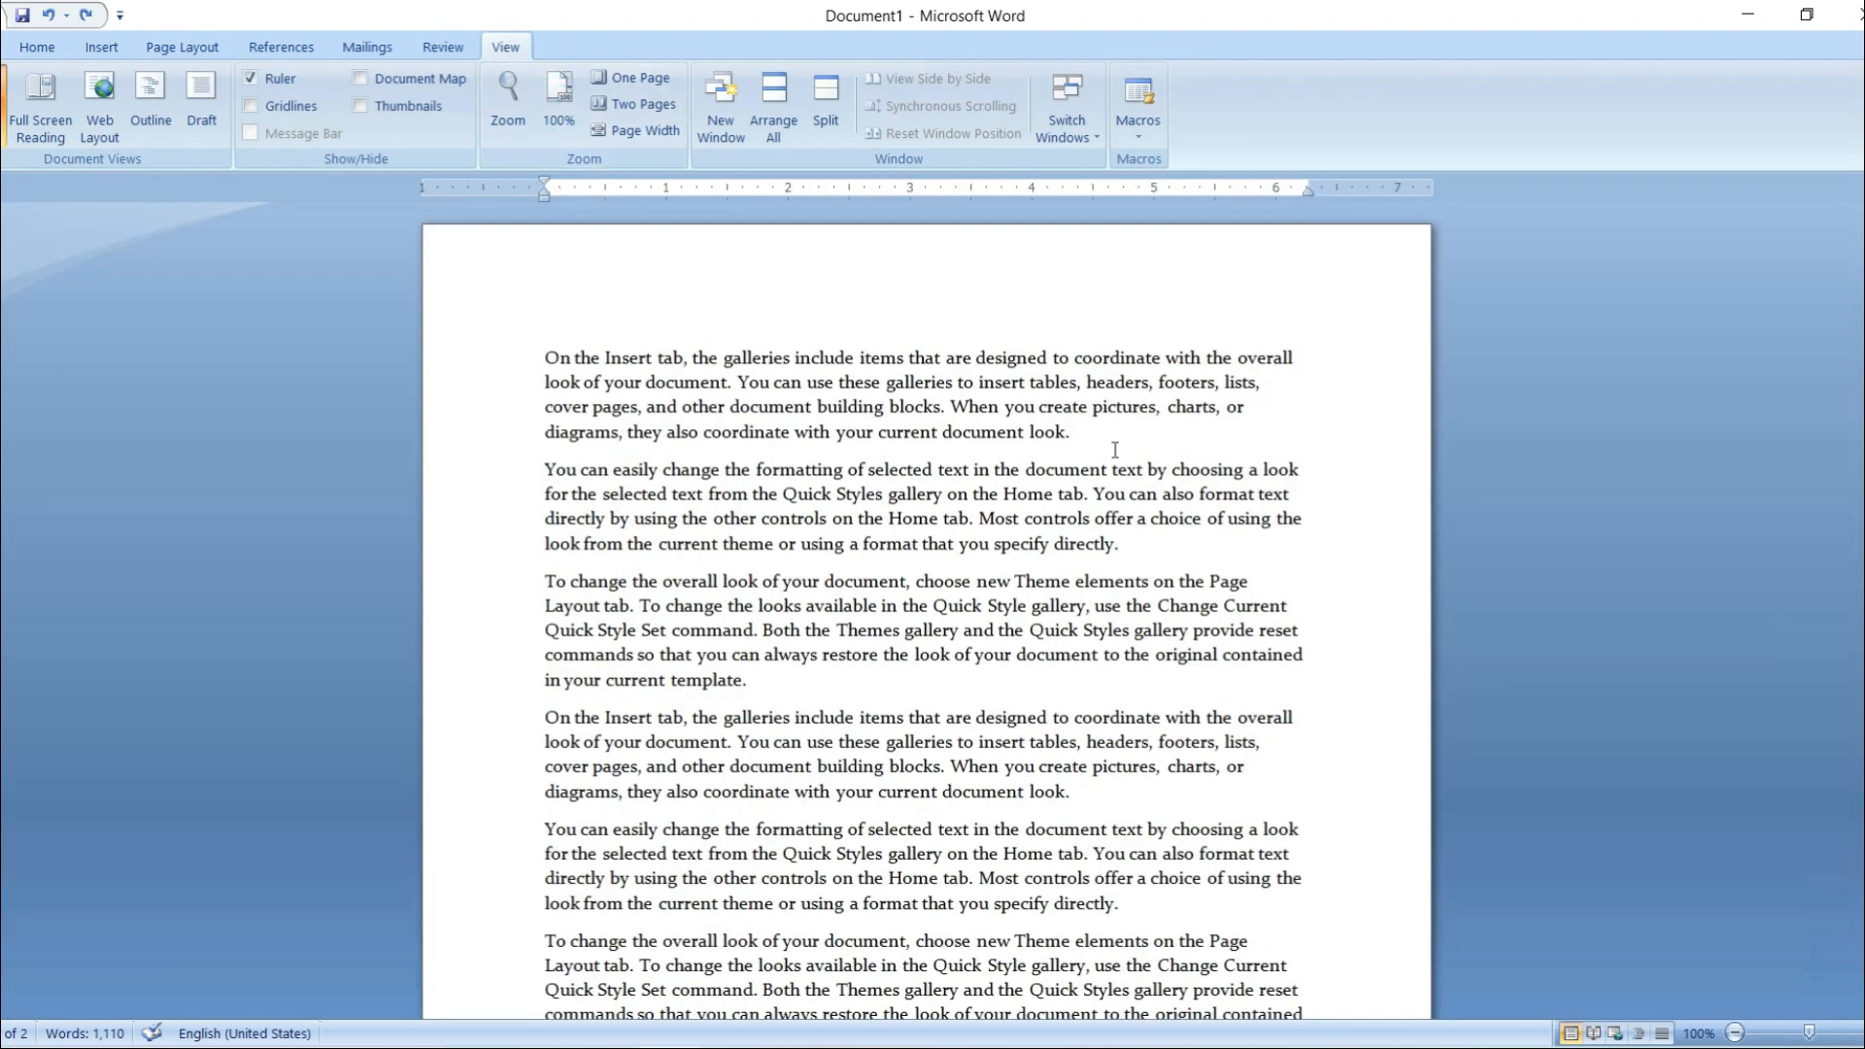
- Insert a Text Wrapping break before "You can also format text" in the second paragraph and highlight the split paragraph
left_click(181, 47)
left_click(401, 79)
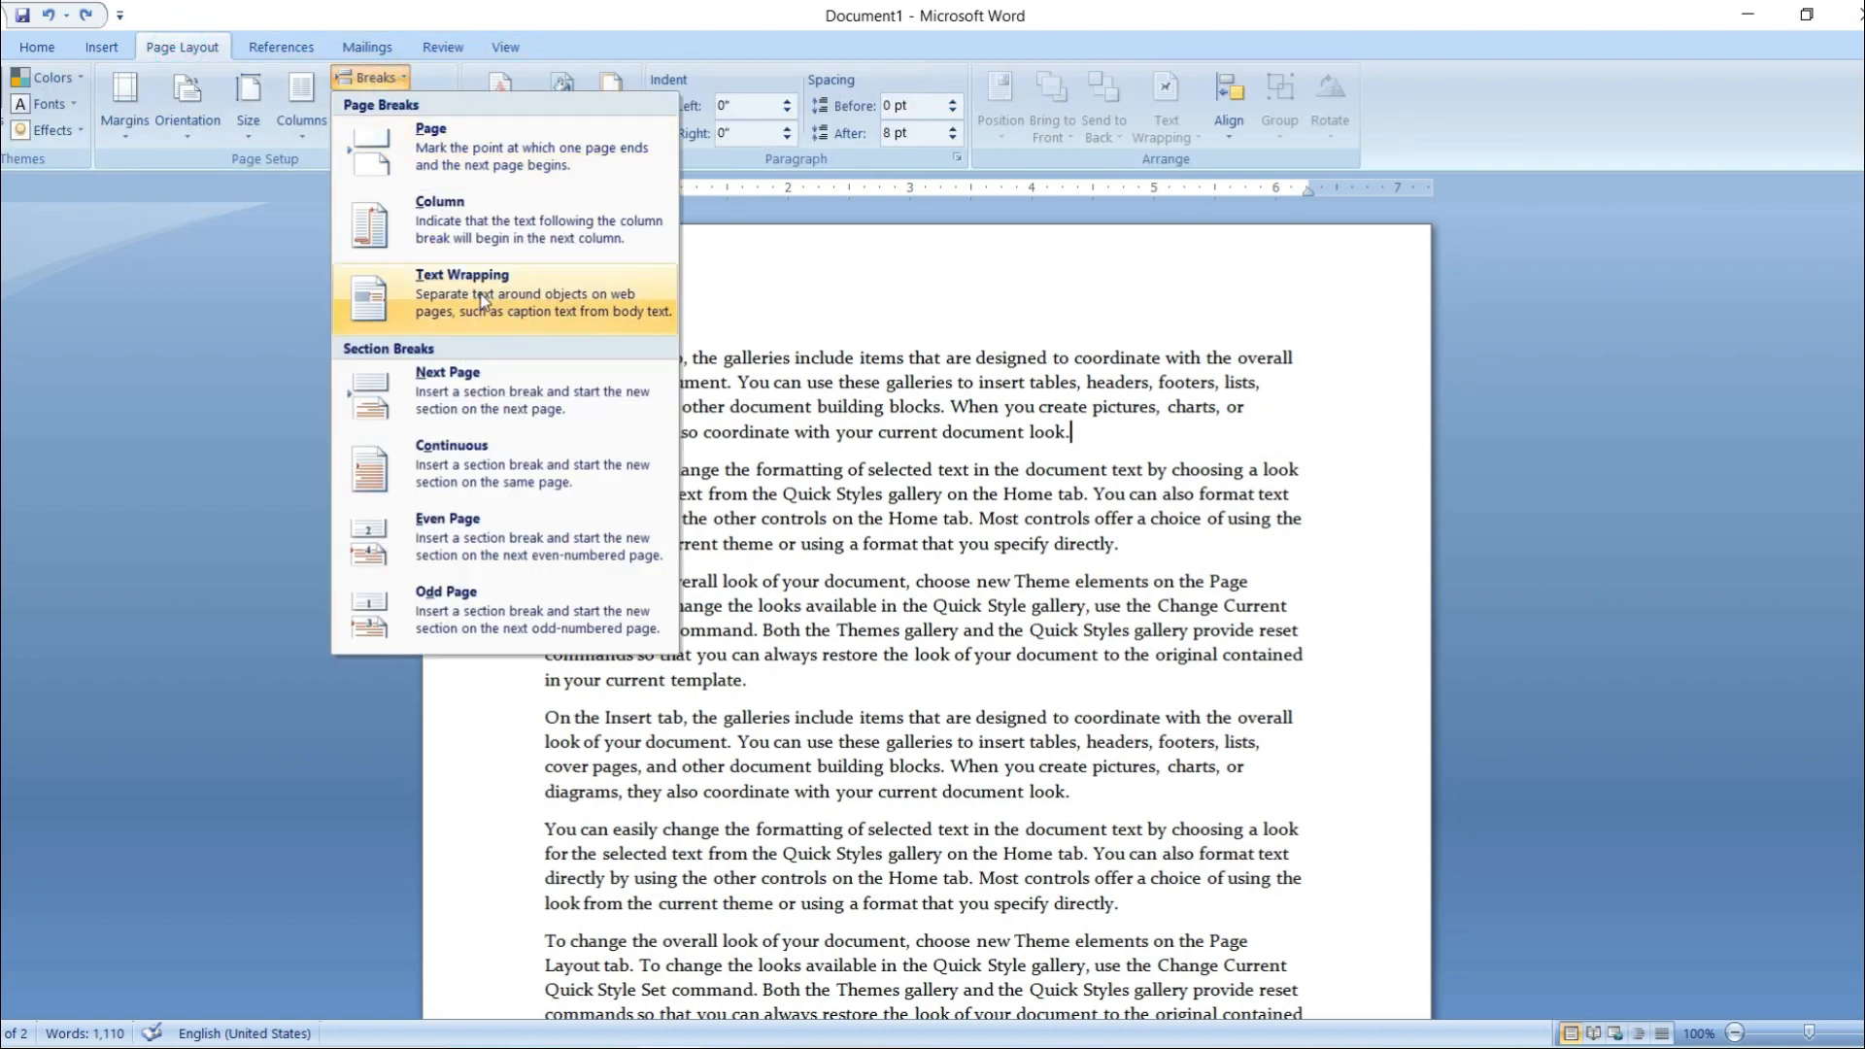
left_click(1114, 496)
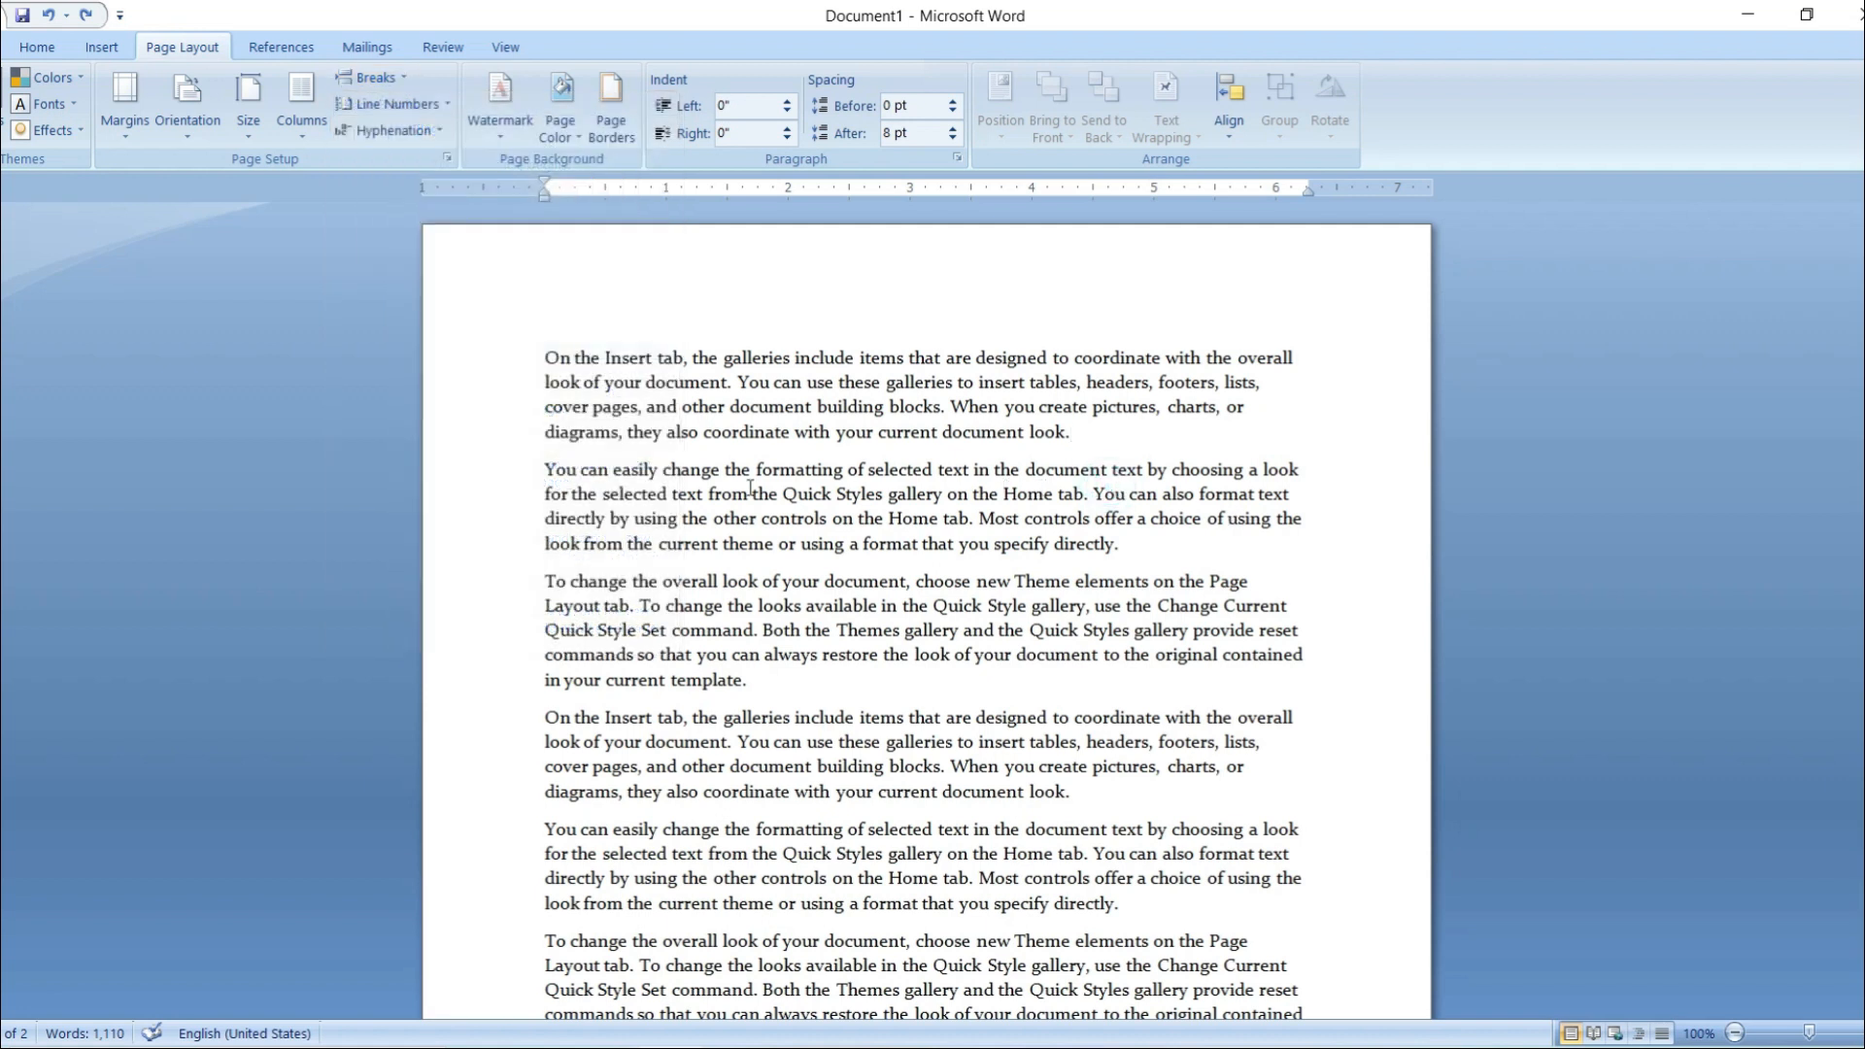
left_click_drag(547, 469, 1159, 501)
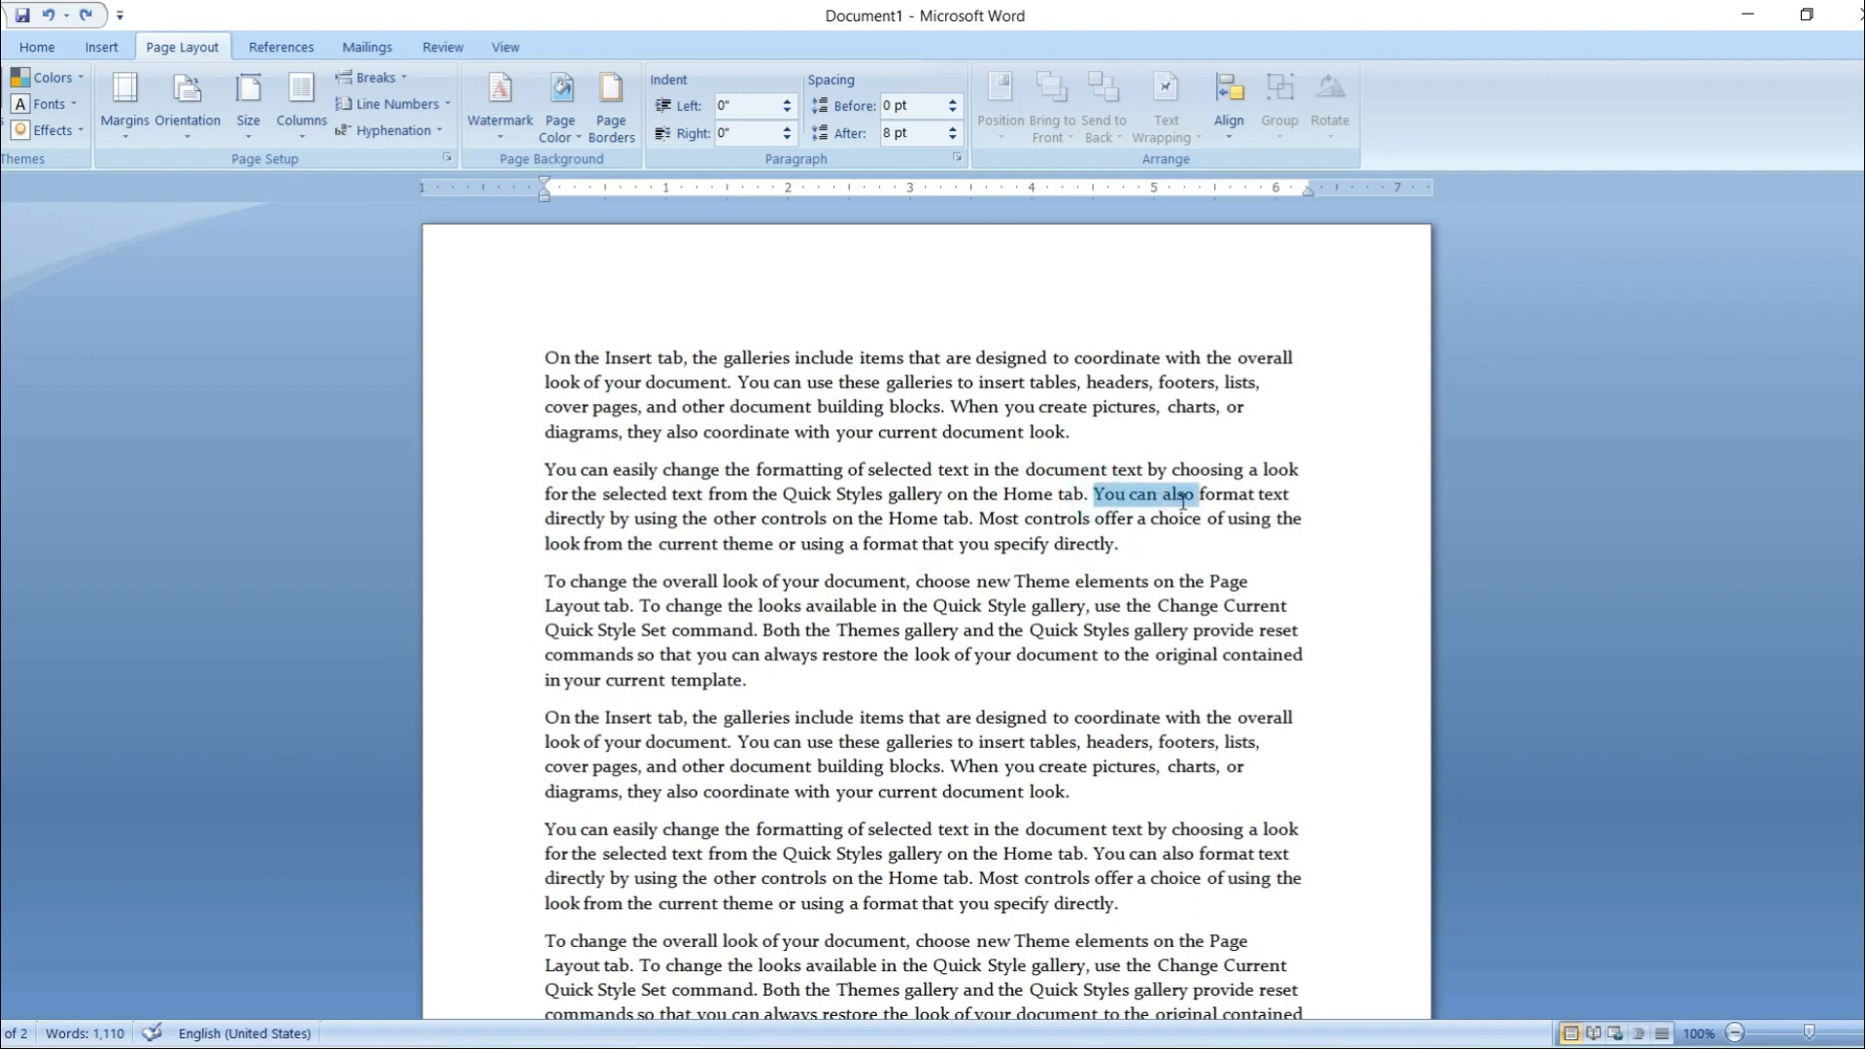
left_click(1096, 495)
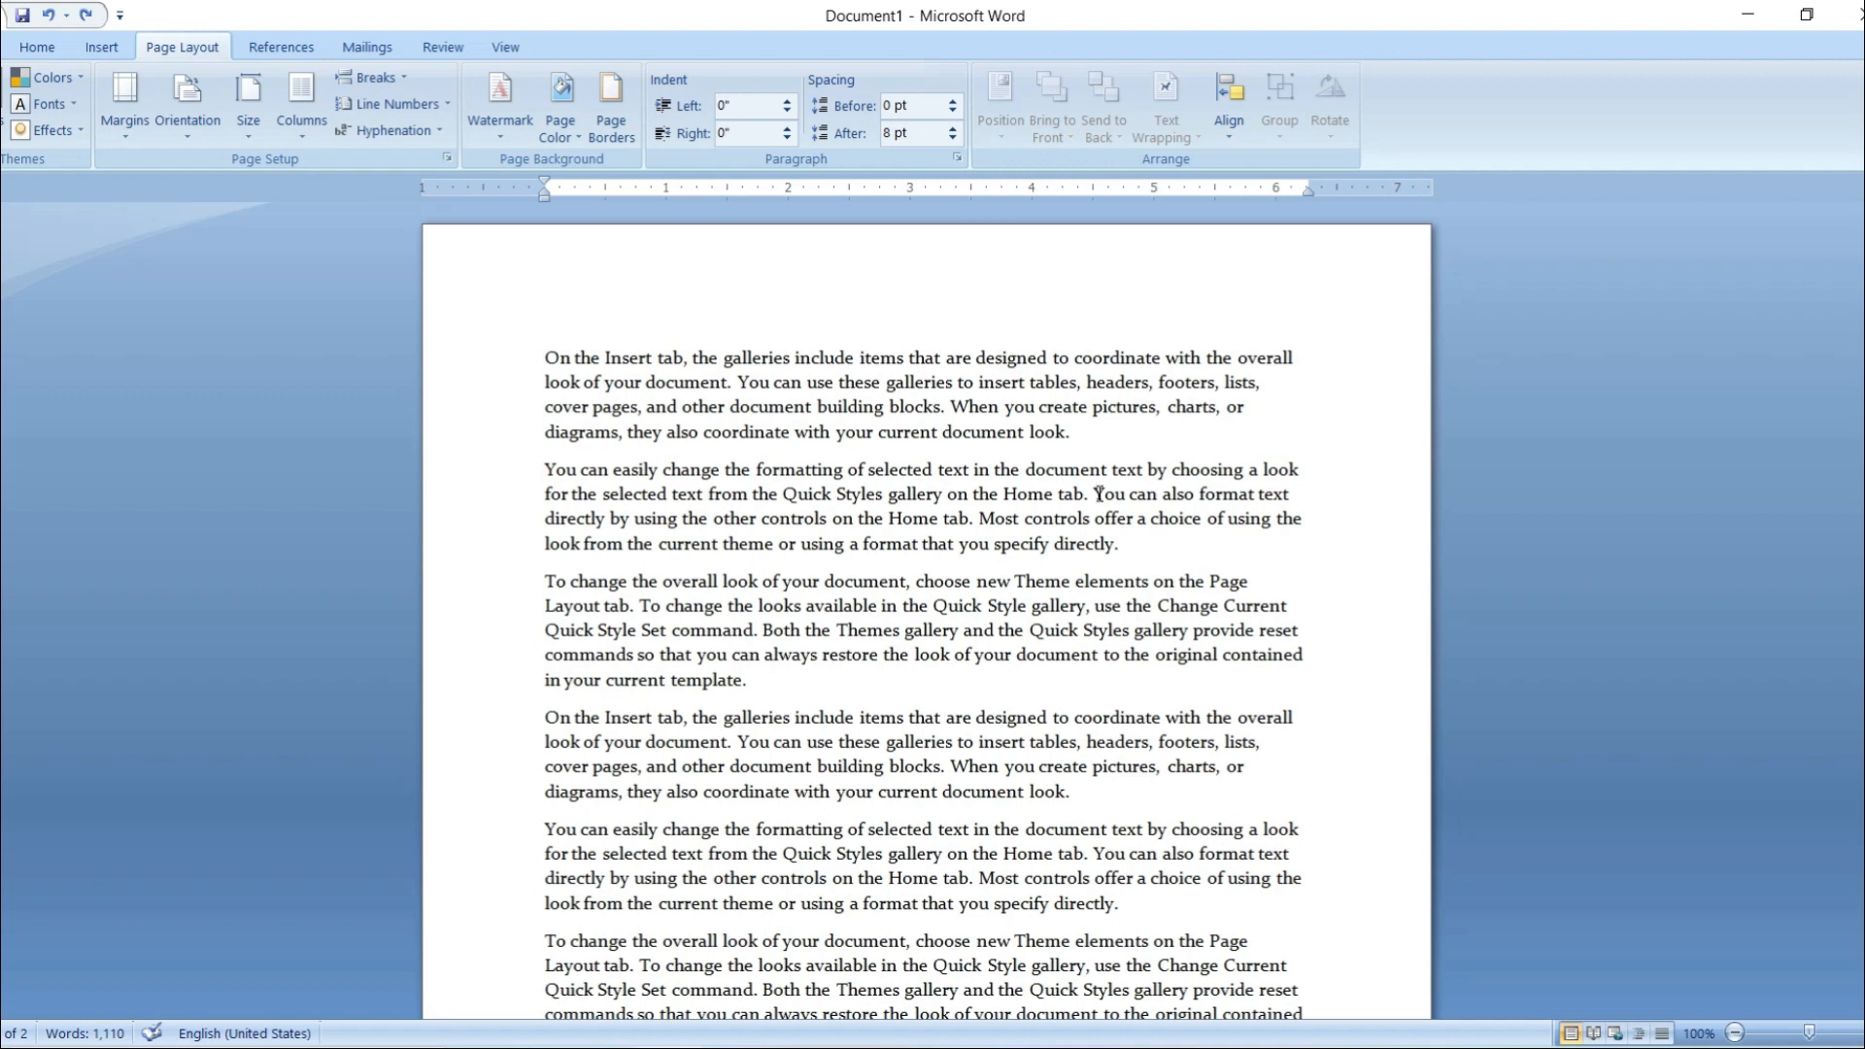
left_click(393, 81)
left_click(480, 300)
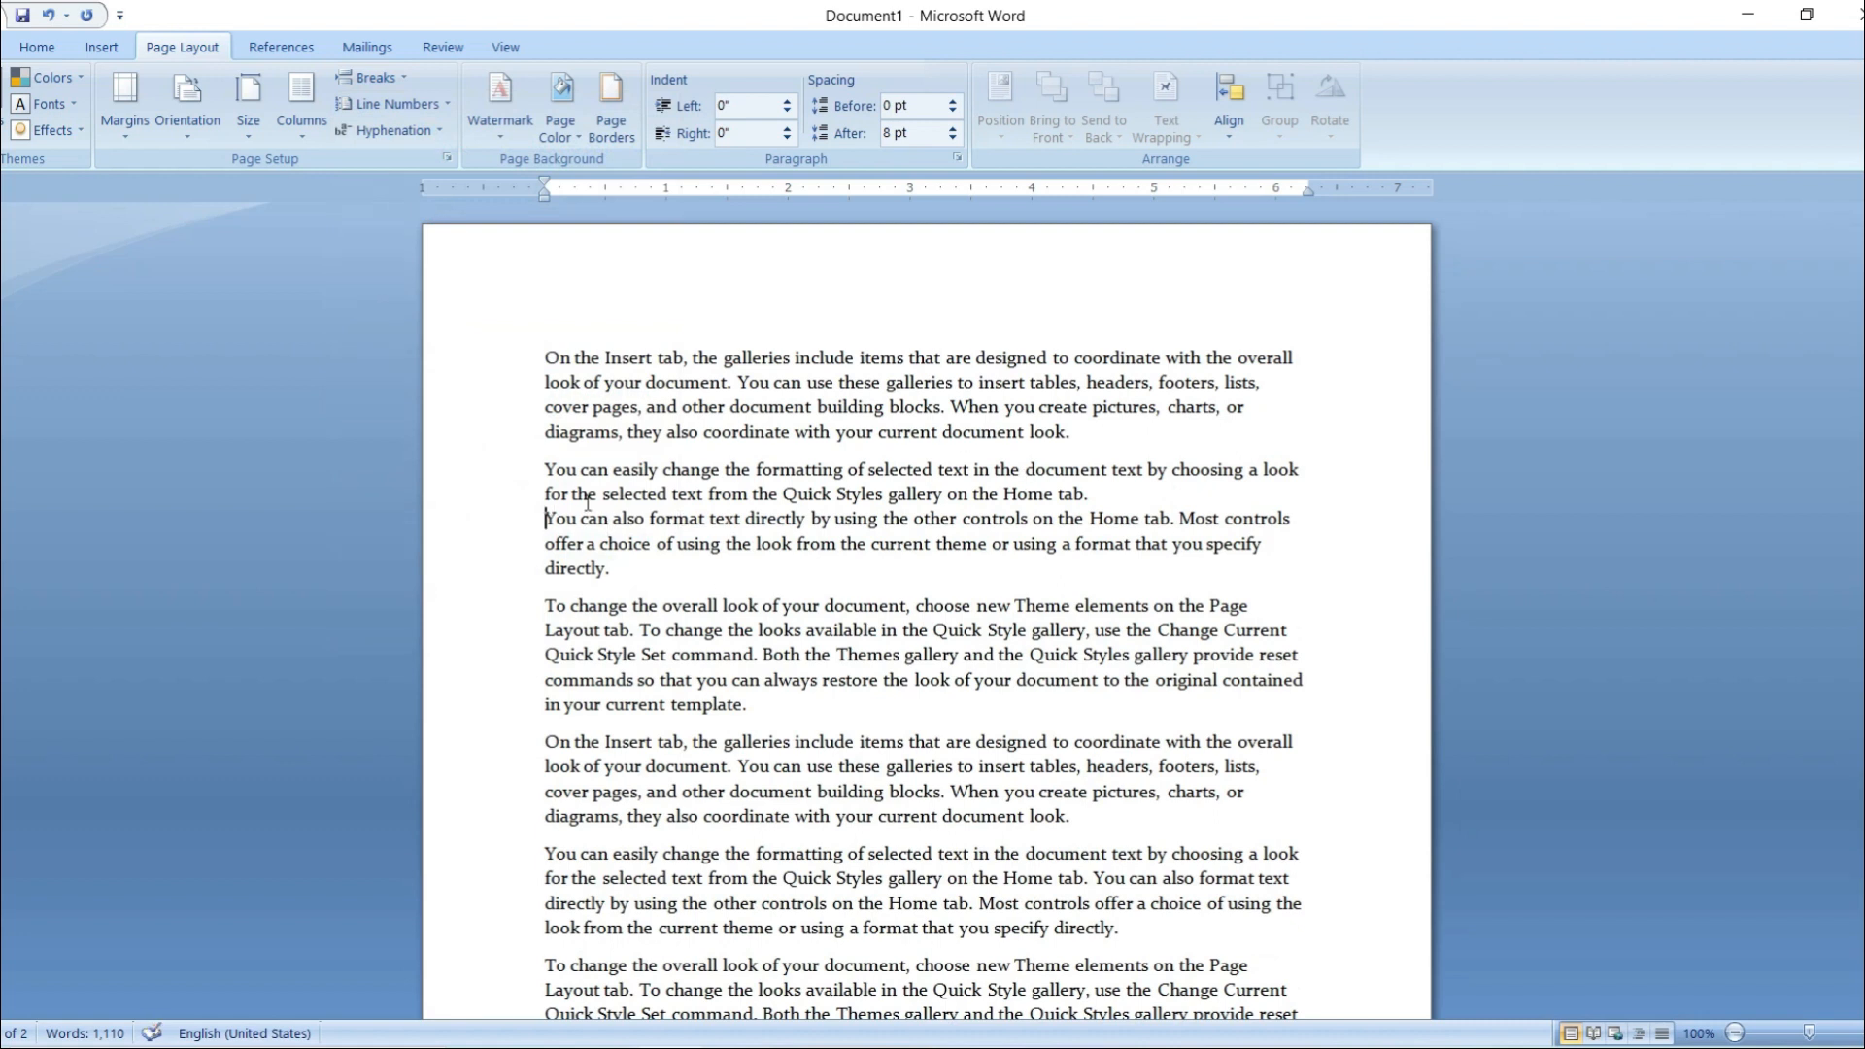
left_click_drag(542, 469, 614, 563)
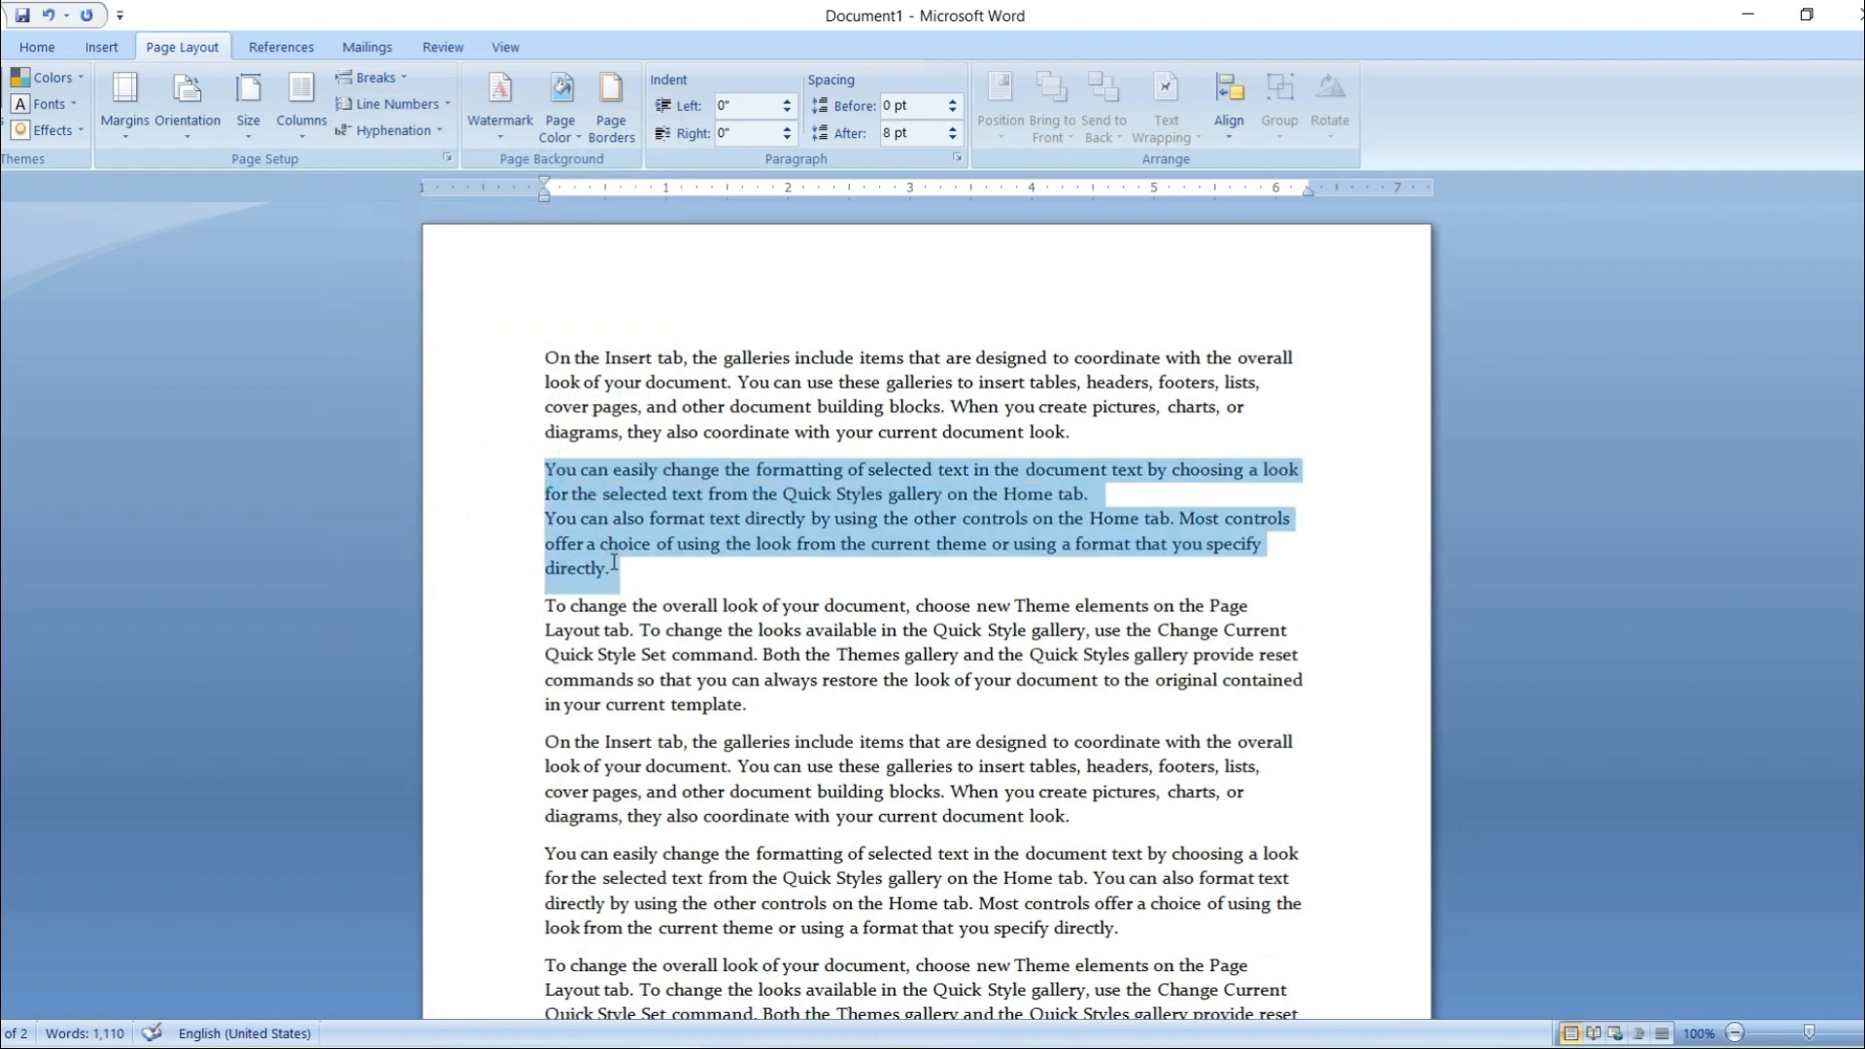
left_click(554, 542)
- Replace the text wrapping break with a paragraph break before "You can also format text" and compare the line spacing
left_click(549, 519)
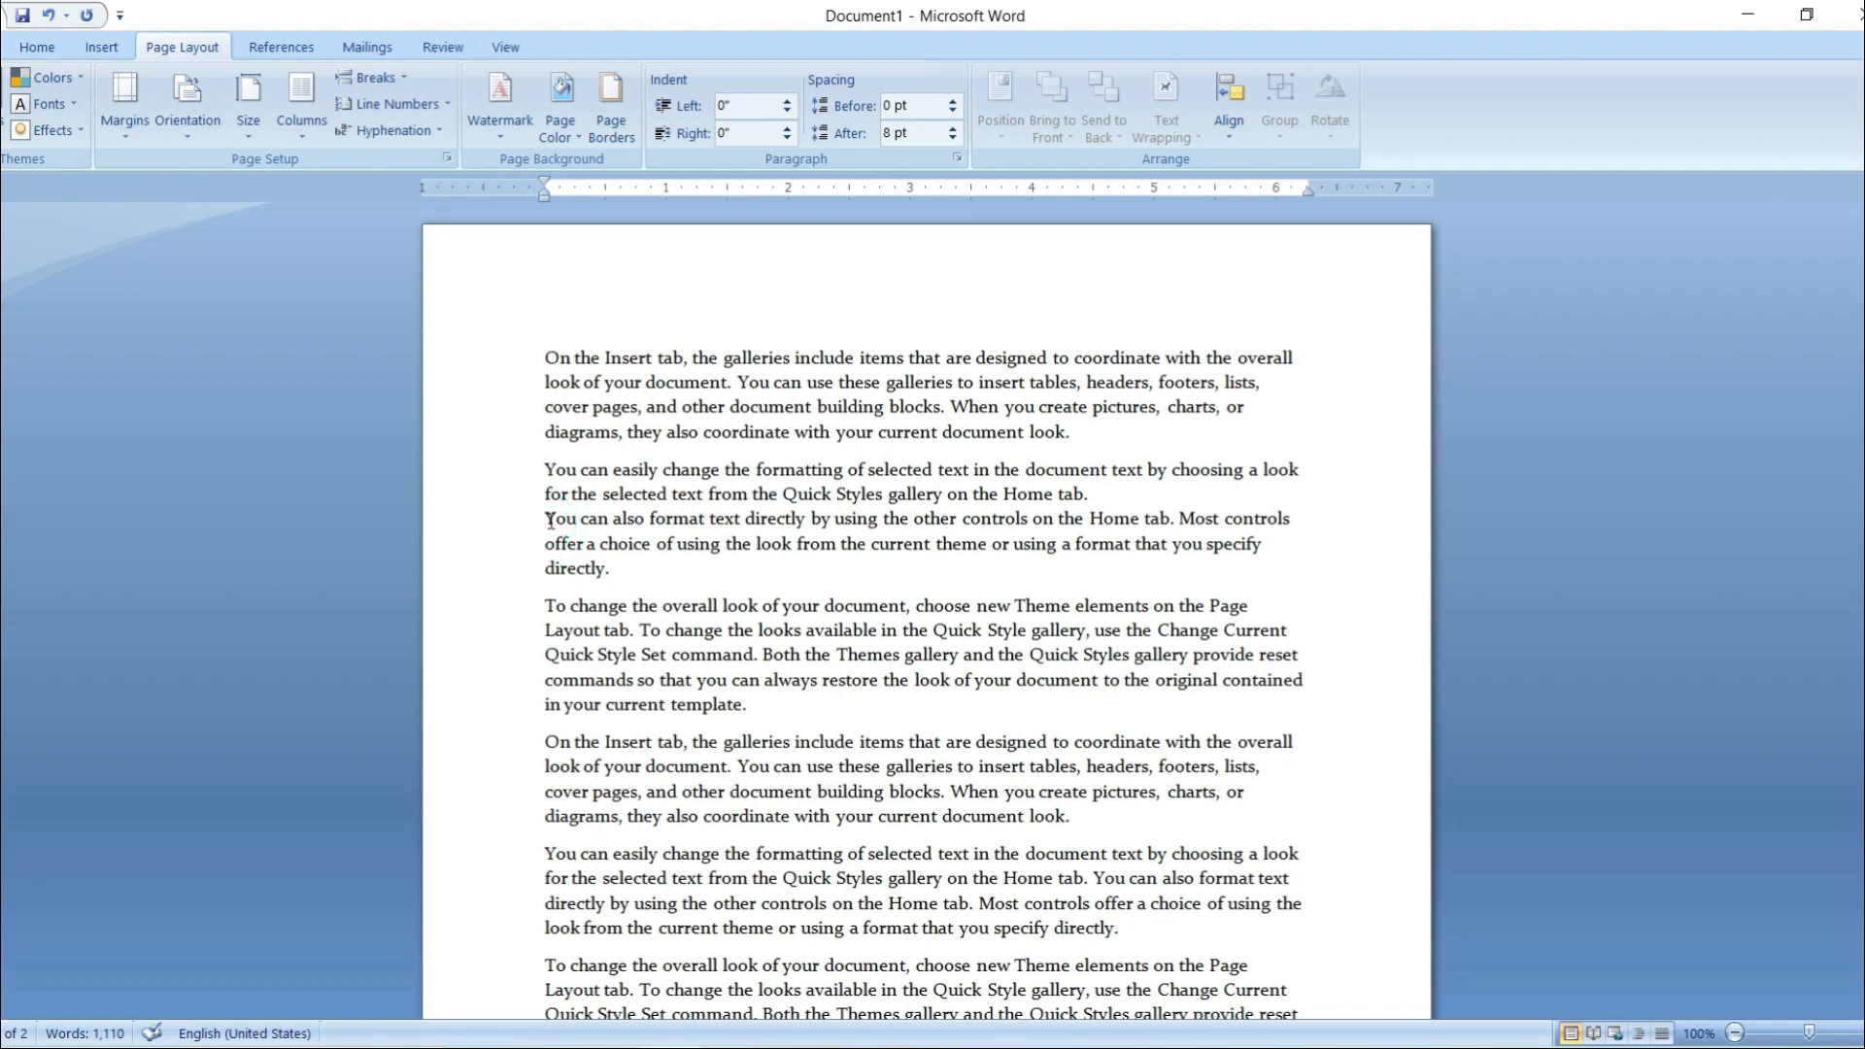
key("BackSpace")
key("Return")
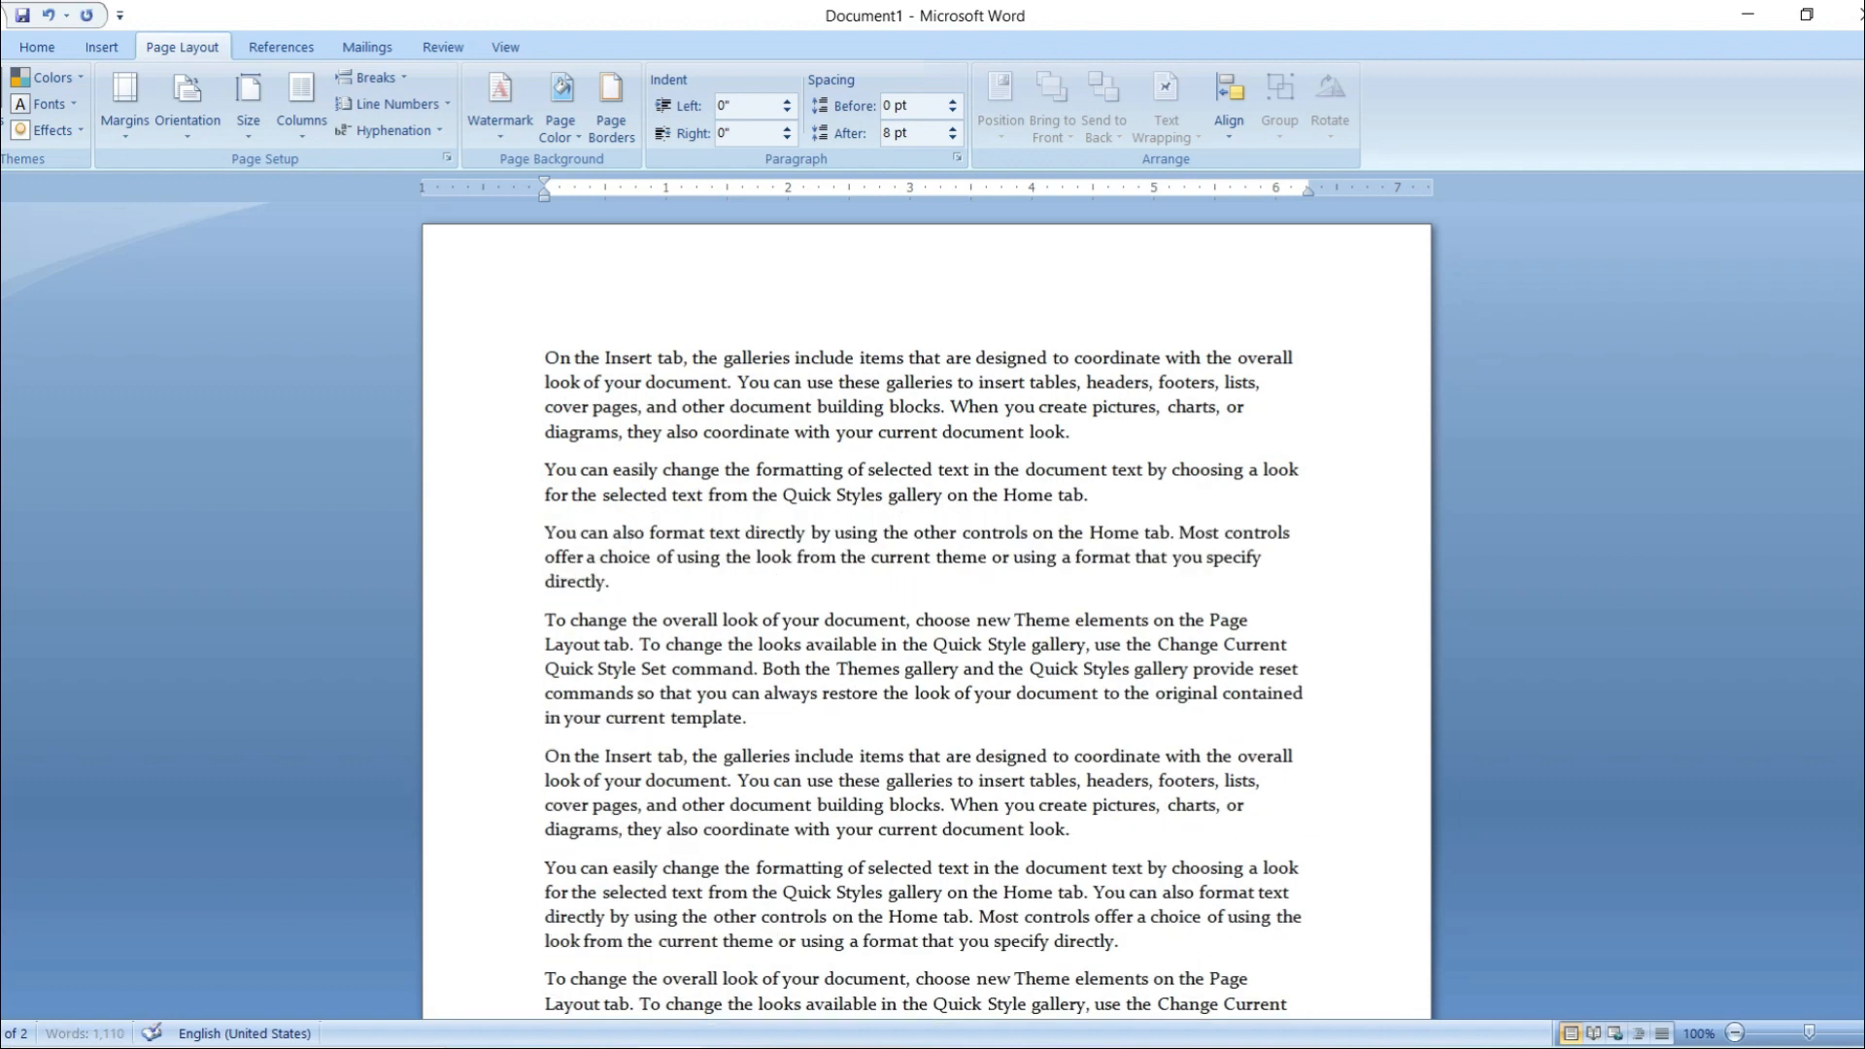
left_click_drag(549, 496, 604, 532)
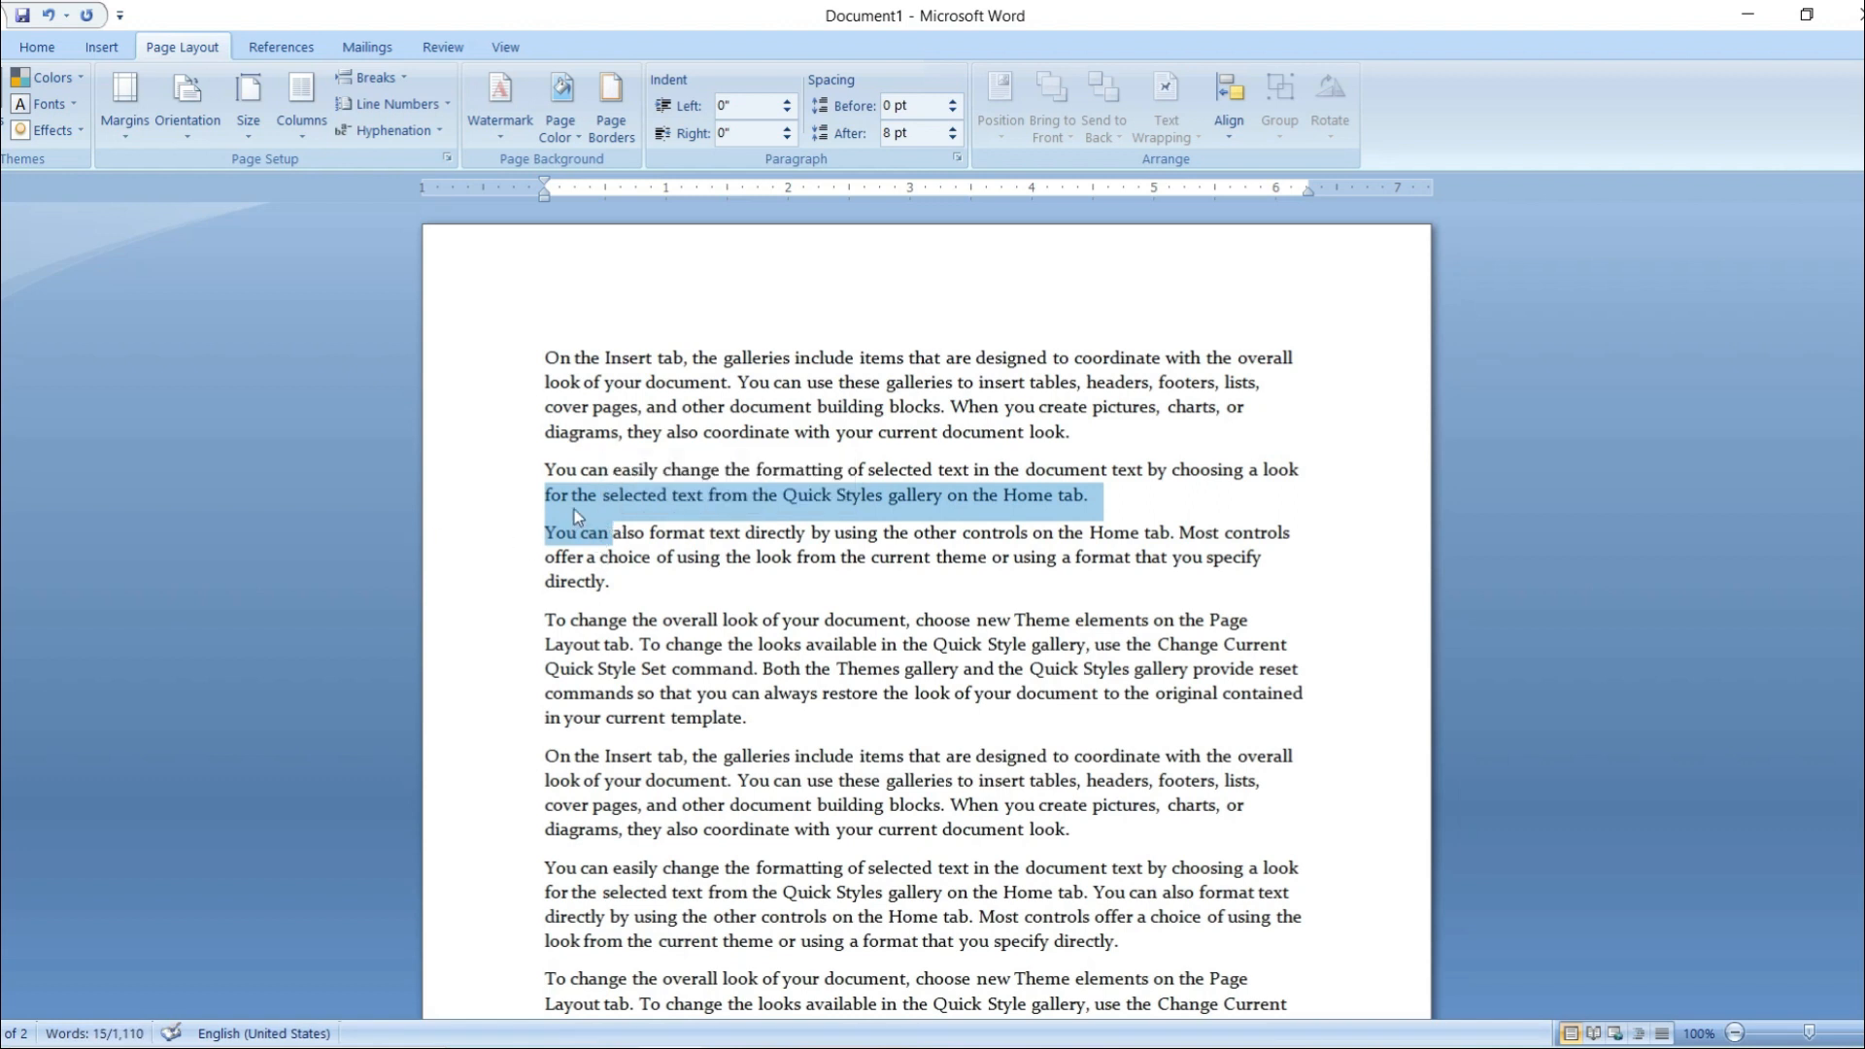
left_click(543, 546)
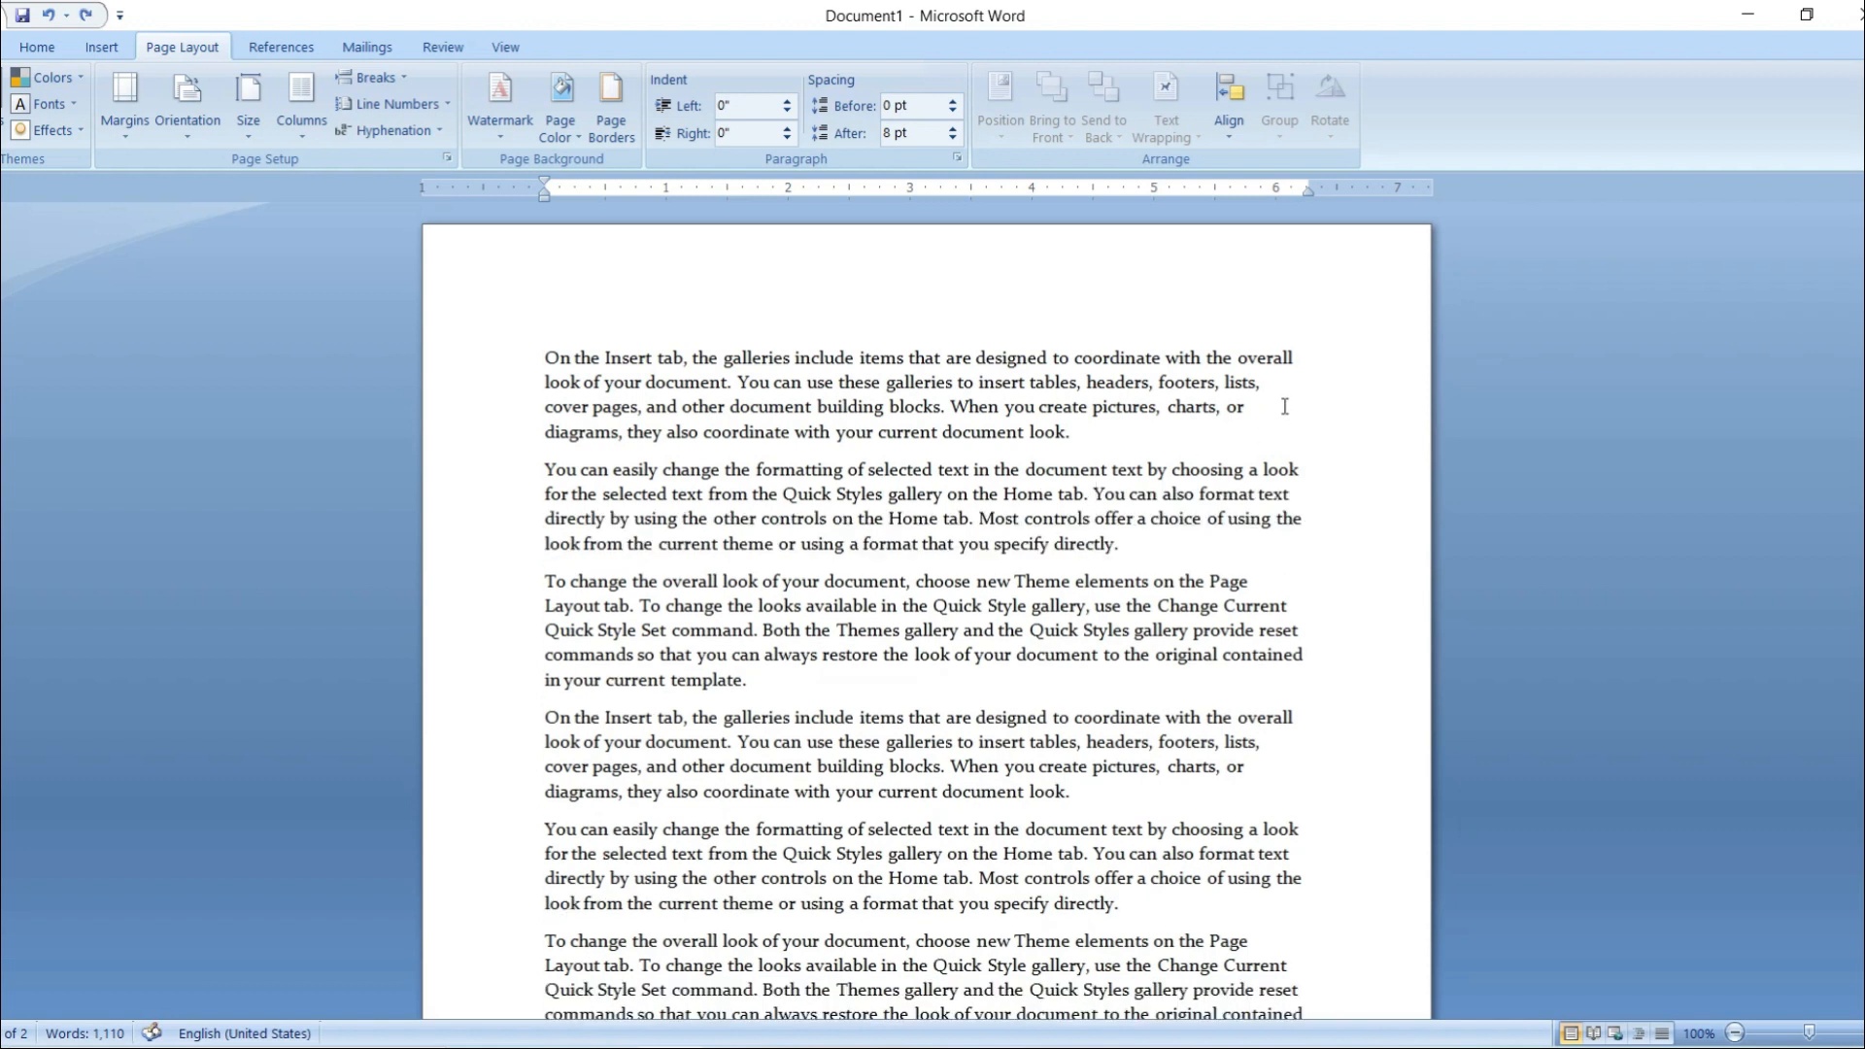
- Insert the Text Wrapping break again before "You can also format text" and check the spacing between the two lines
left_click(397, 78)
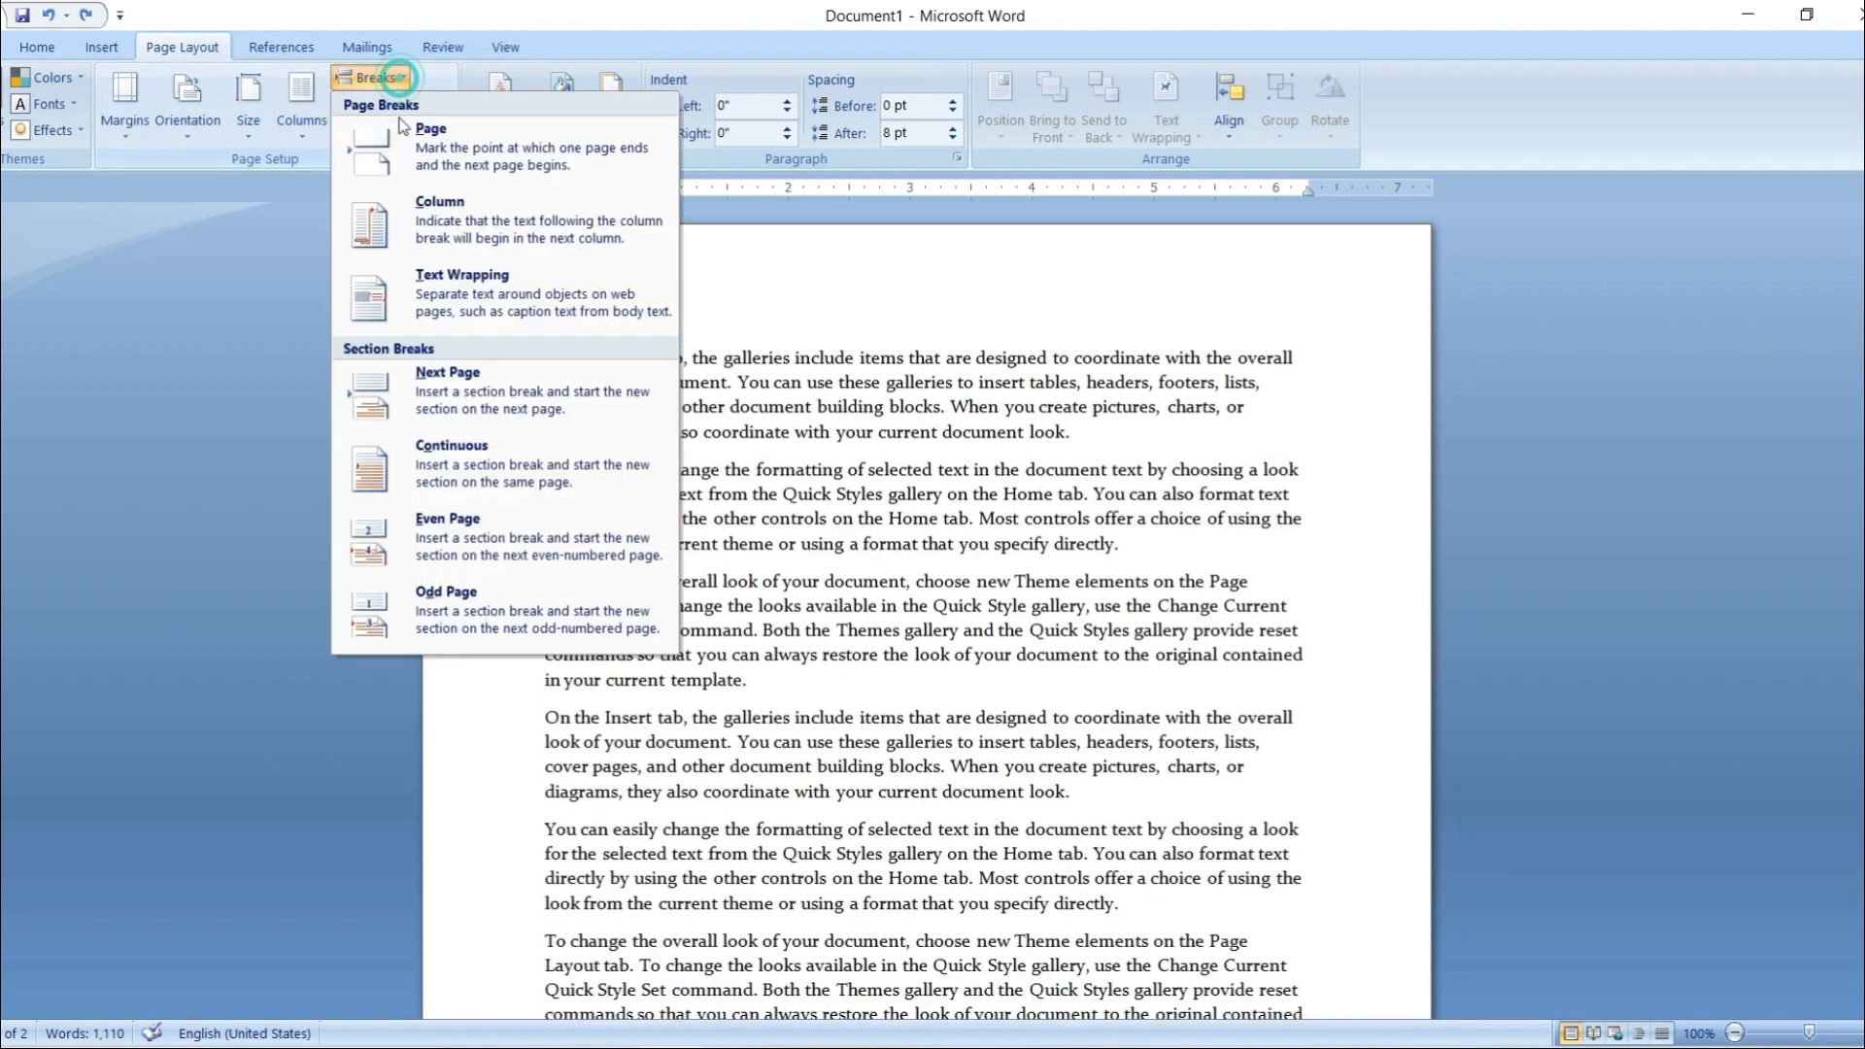
left_click(442, 292)
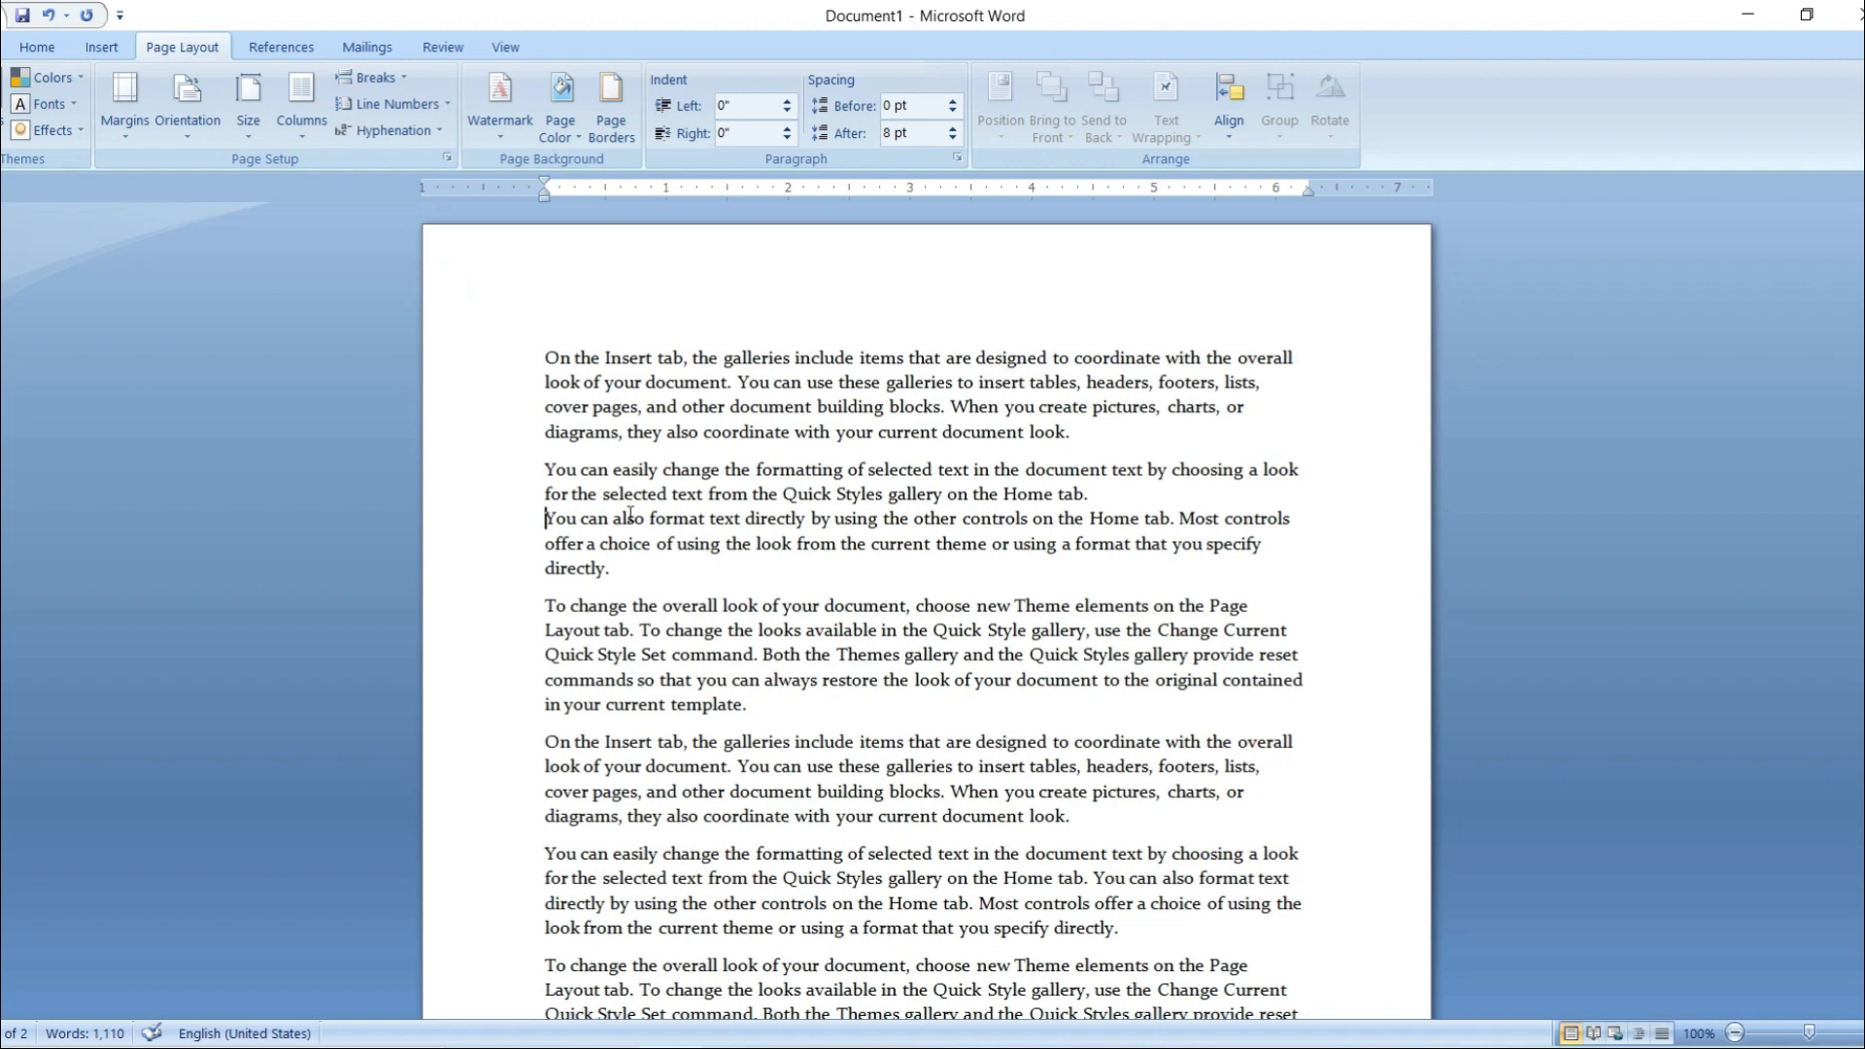
left_click_drag(580, 495, 655, 544)
left_click(780, 543)
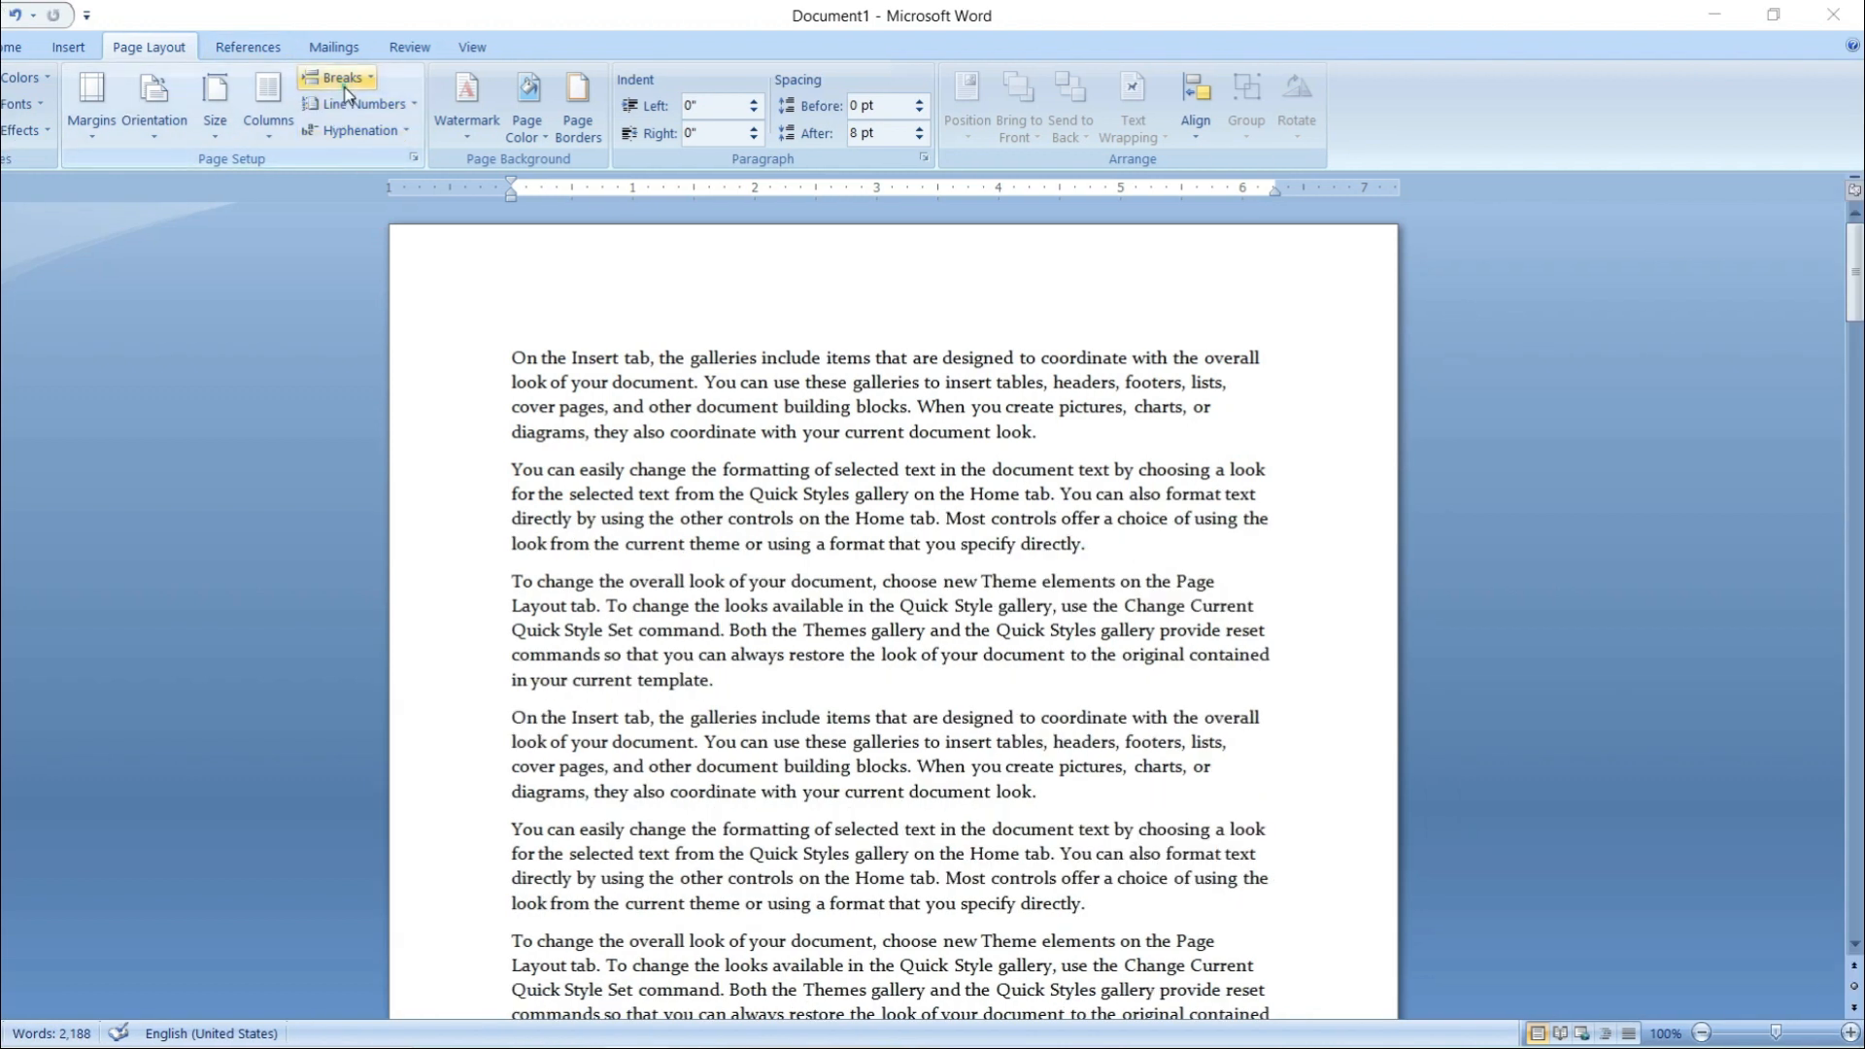
- Set the zoom to 80% to compare the first two pages, and view the section break types, including Next Page, without inserting one
left_click(373, 78)
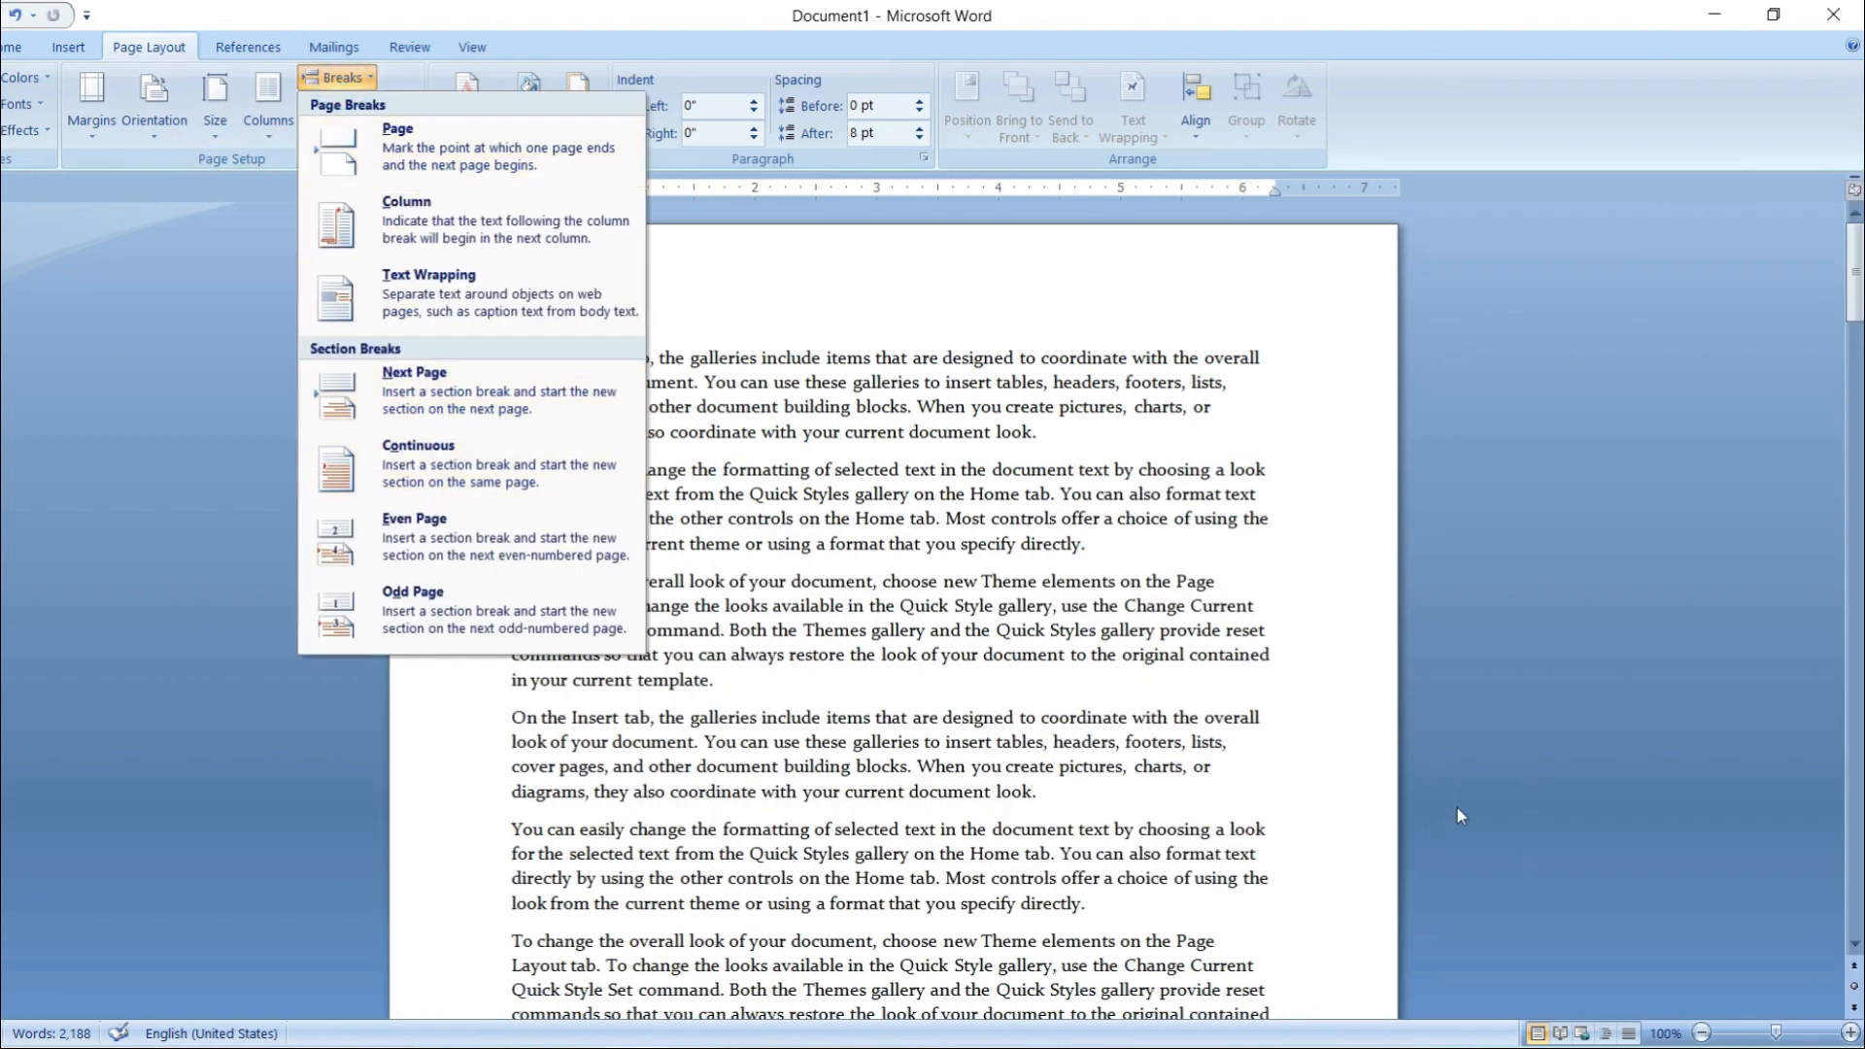
left_click(1702, 1032)
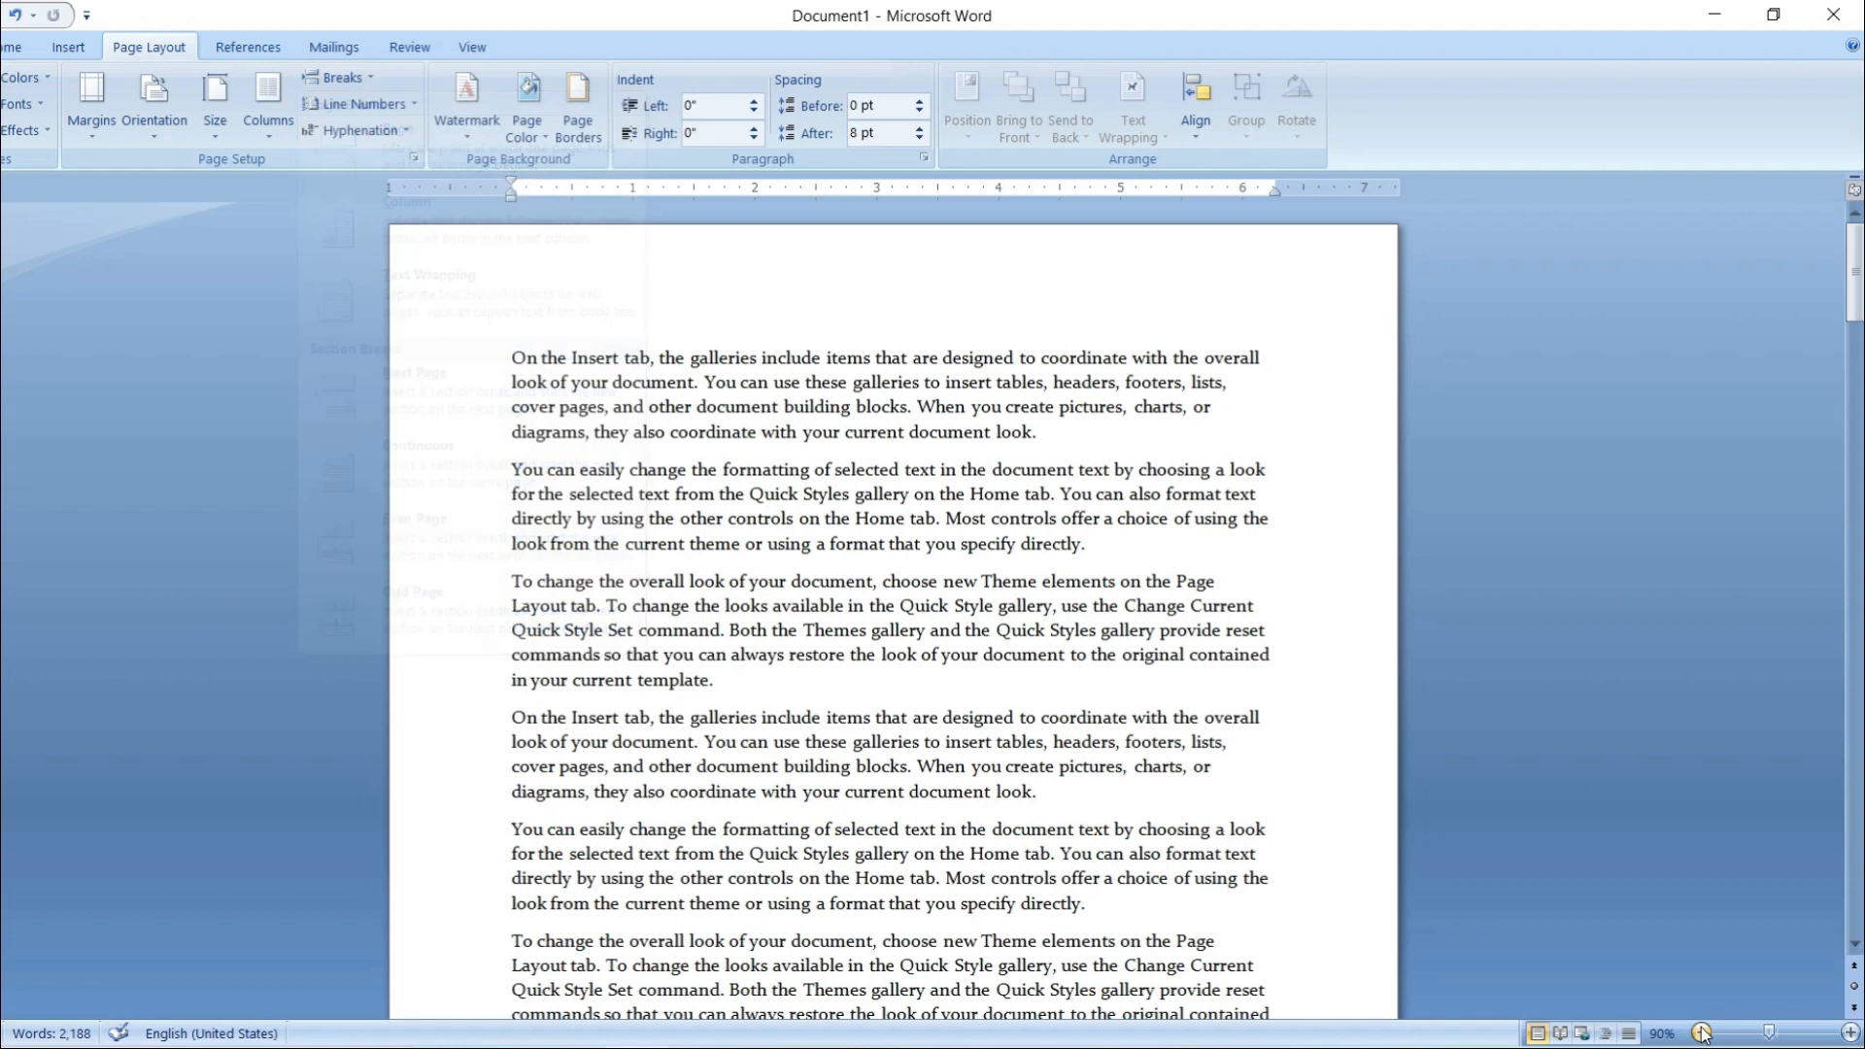
left_click(1701, 1033)
scroll(1080, 668, "up", 9)
scroll(1080, 669, "up", 4)
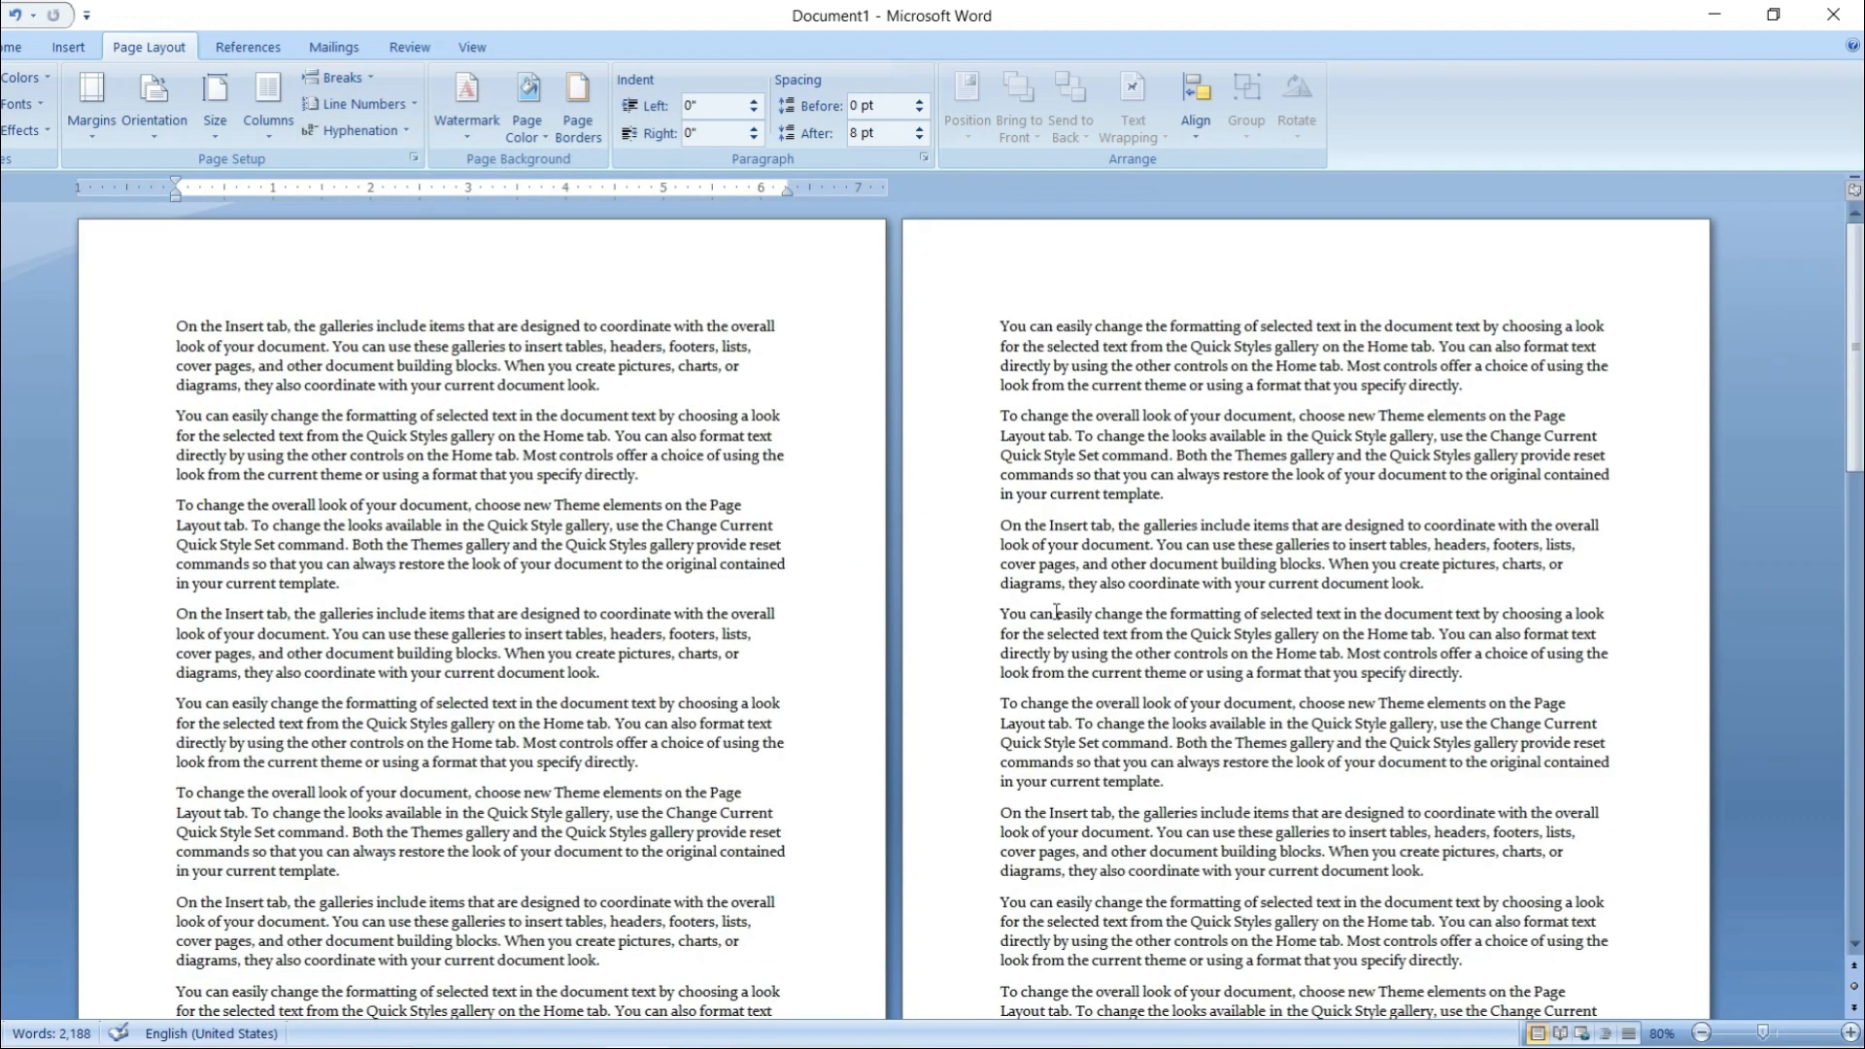
left_click_drag(546, 328, 600, 368)
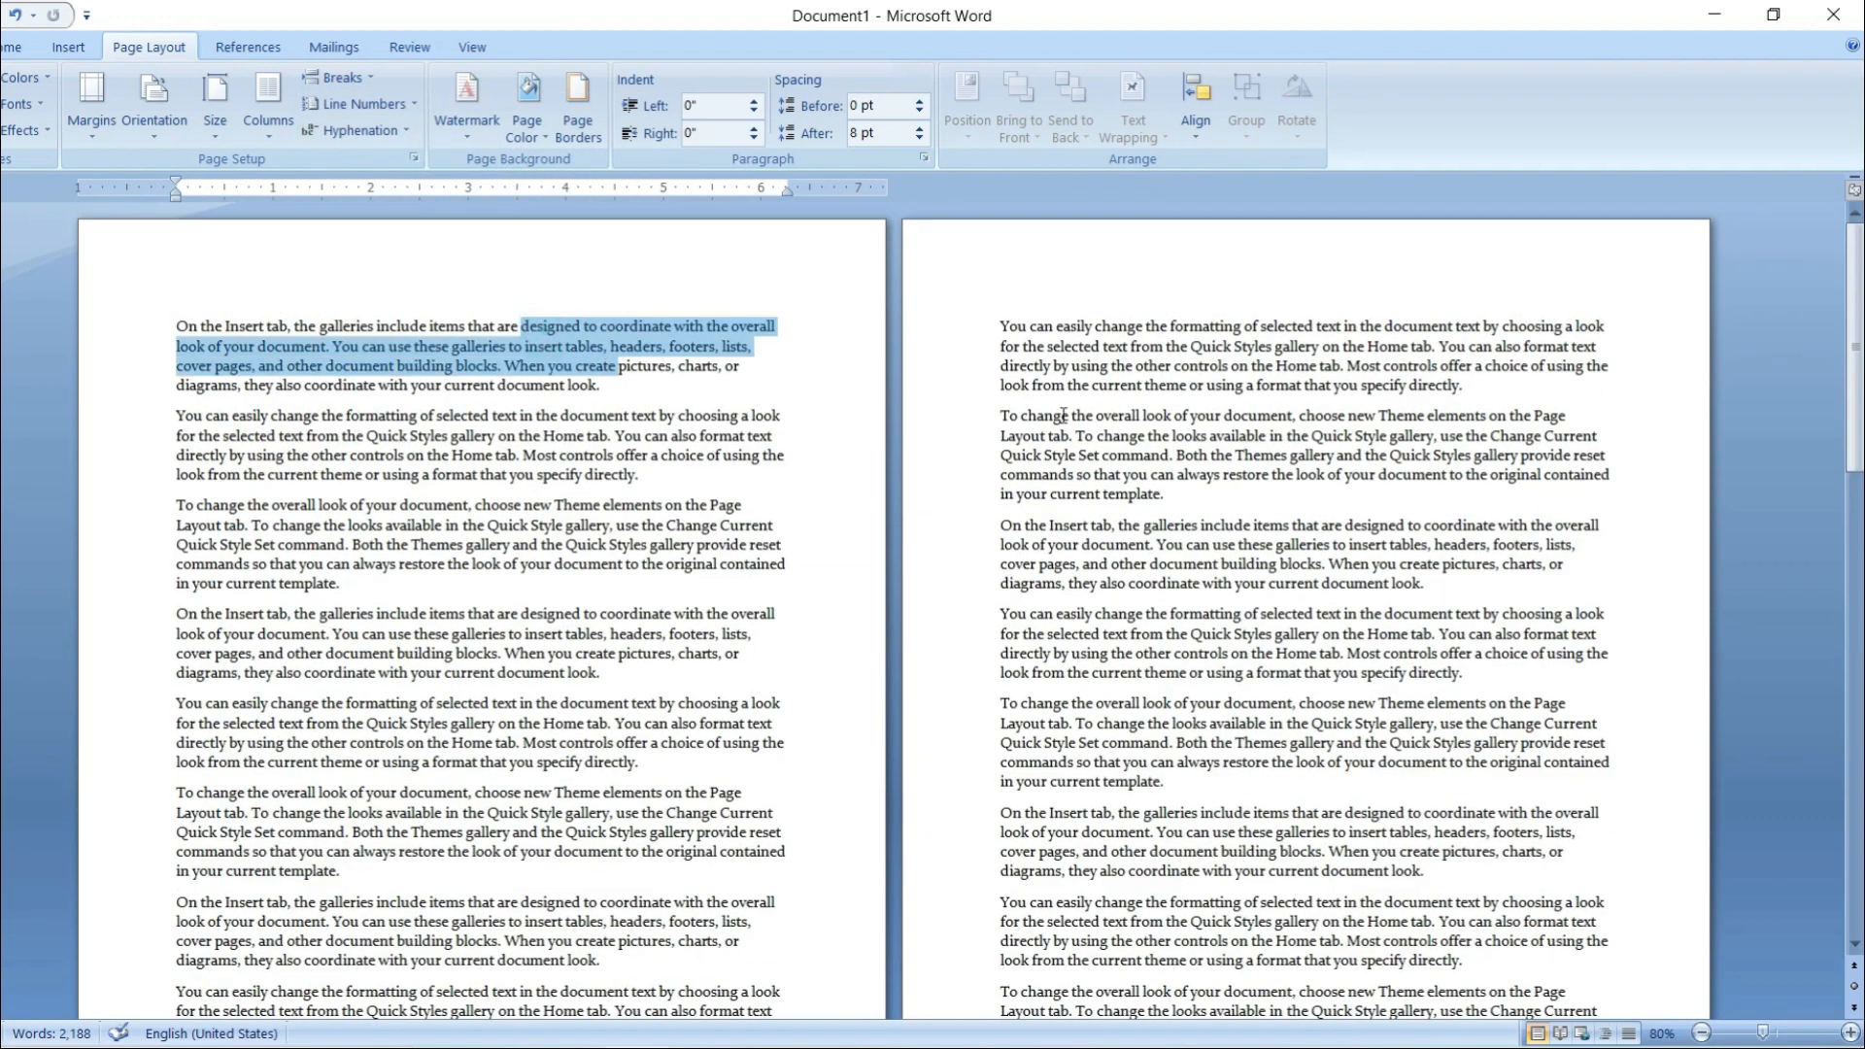
left_click_drag(1057, 390, 1200, 496)
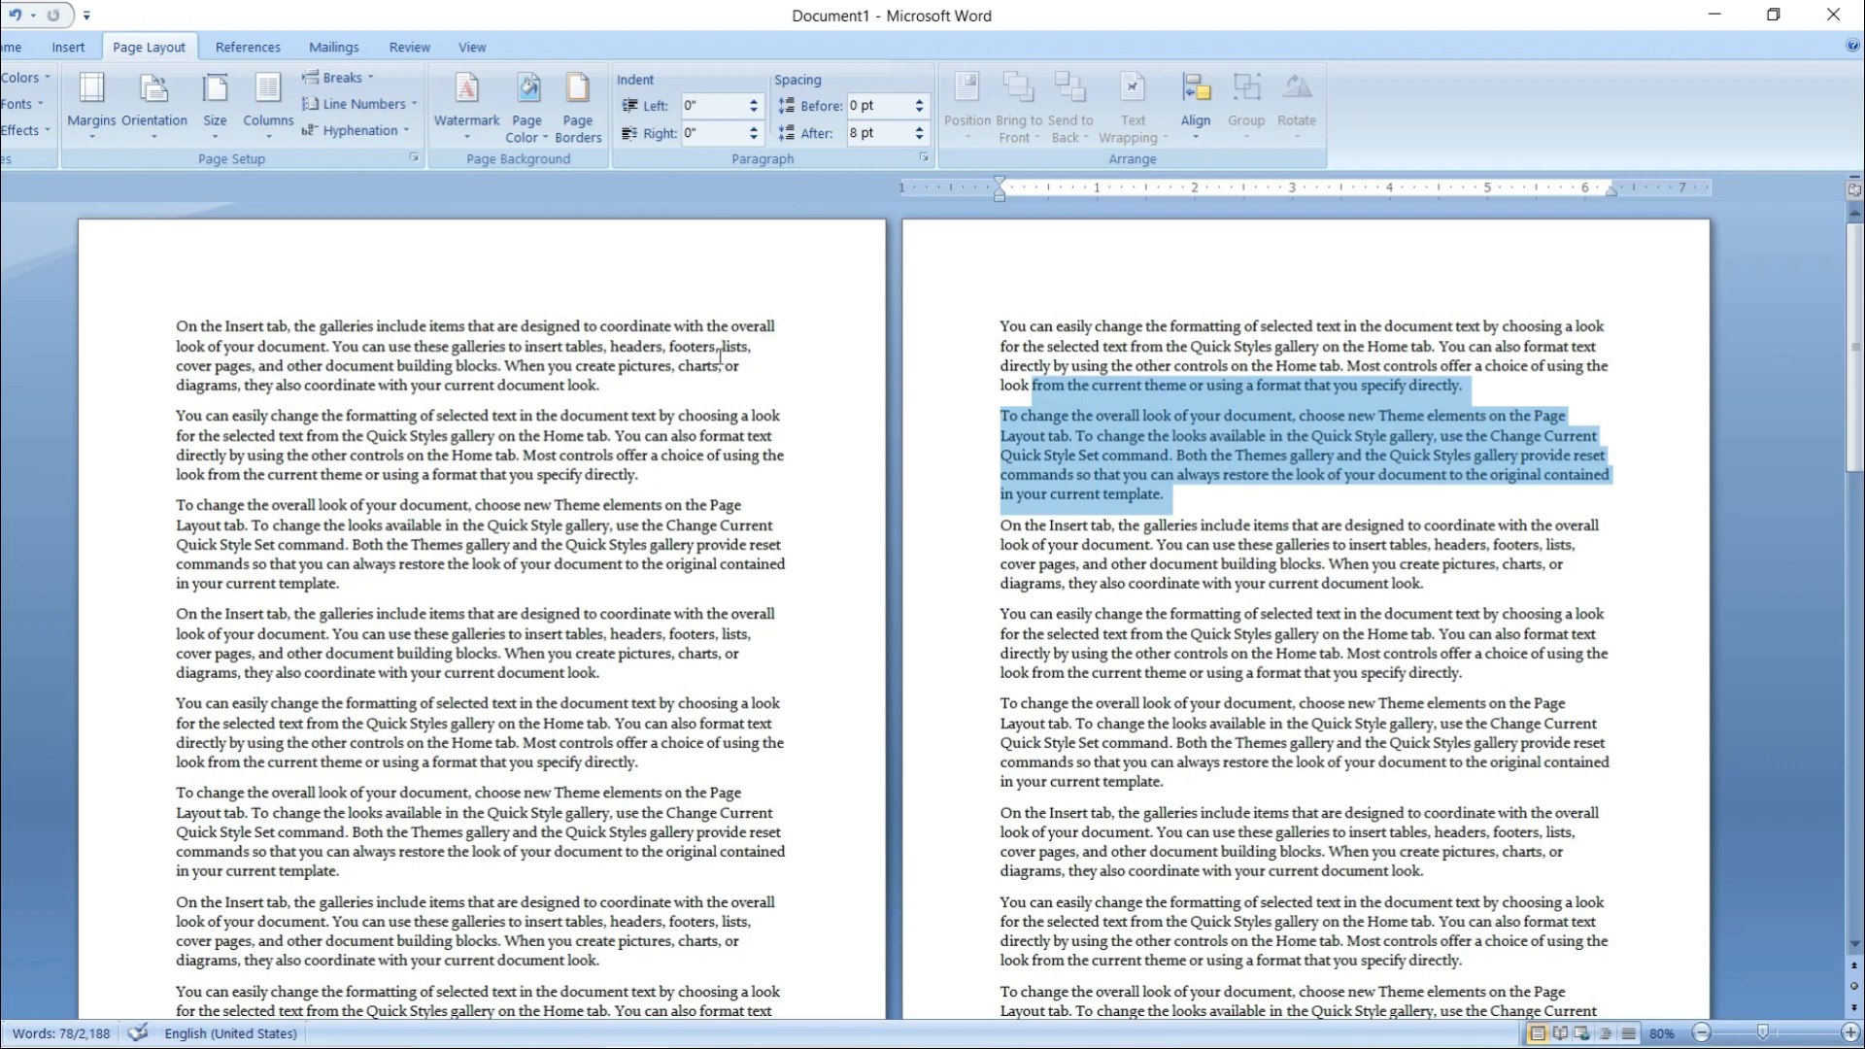
left_click(340, 77)
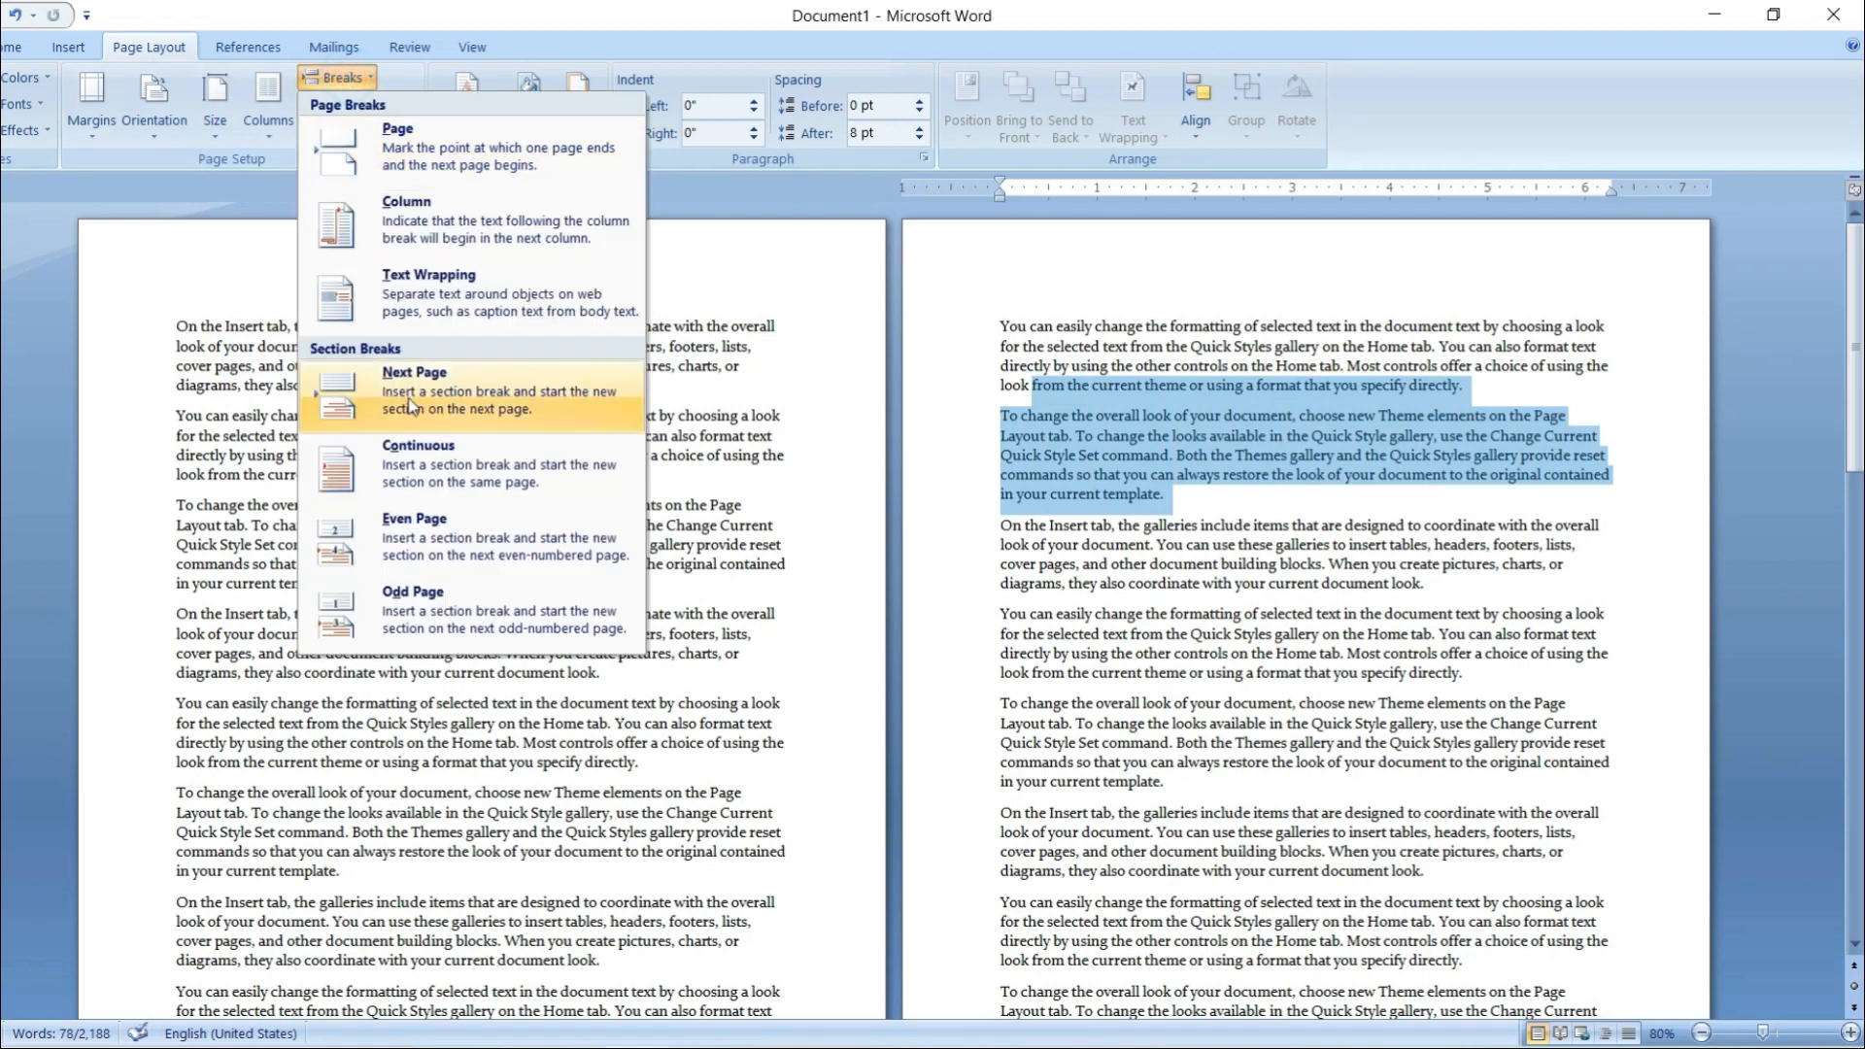
left_click(835, 379)
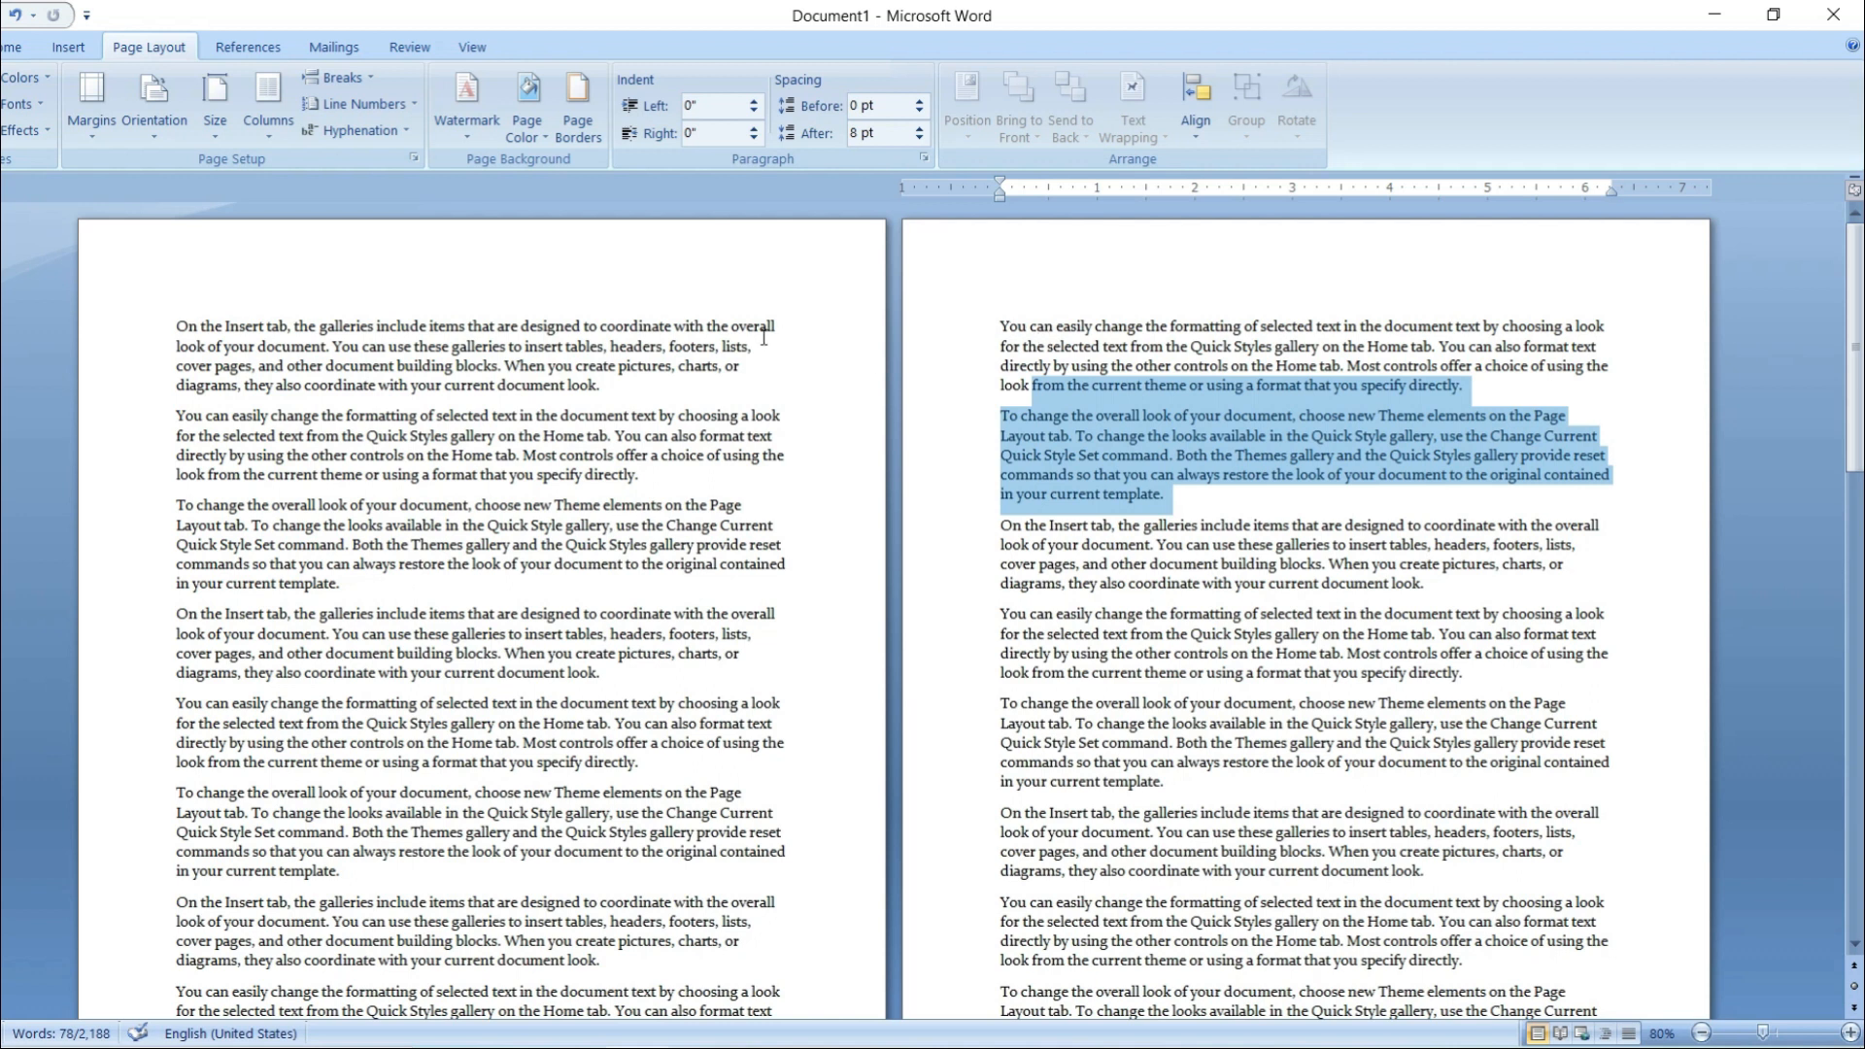
- Apply a Box page border with a 3 pt line width to the whole document
left_click(734, 337)
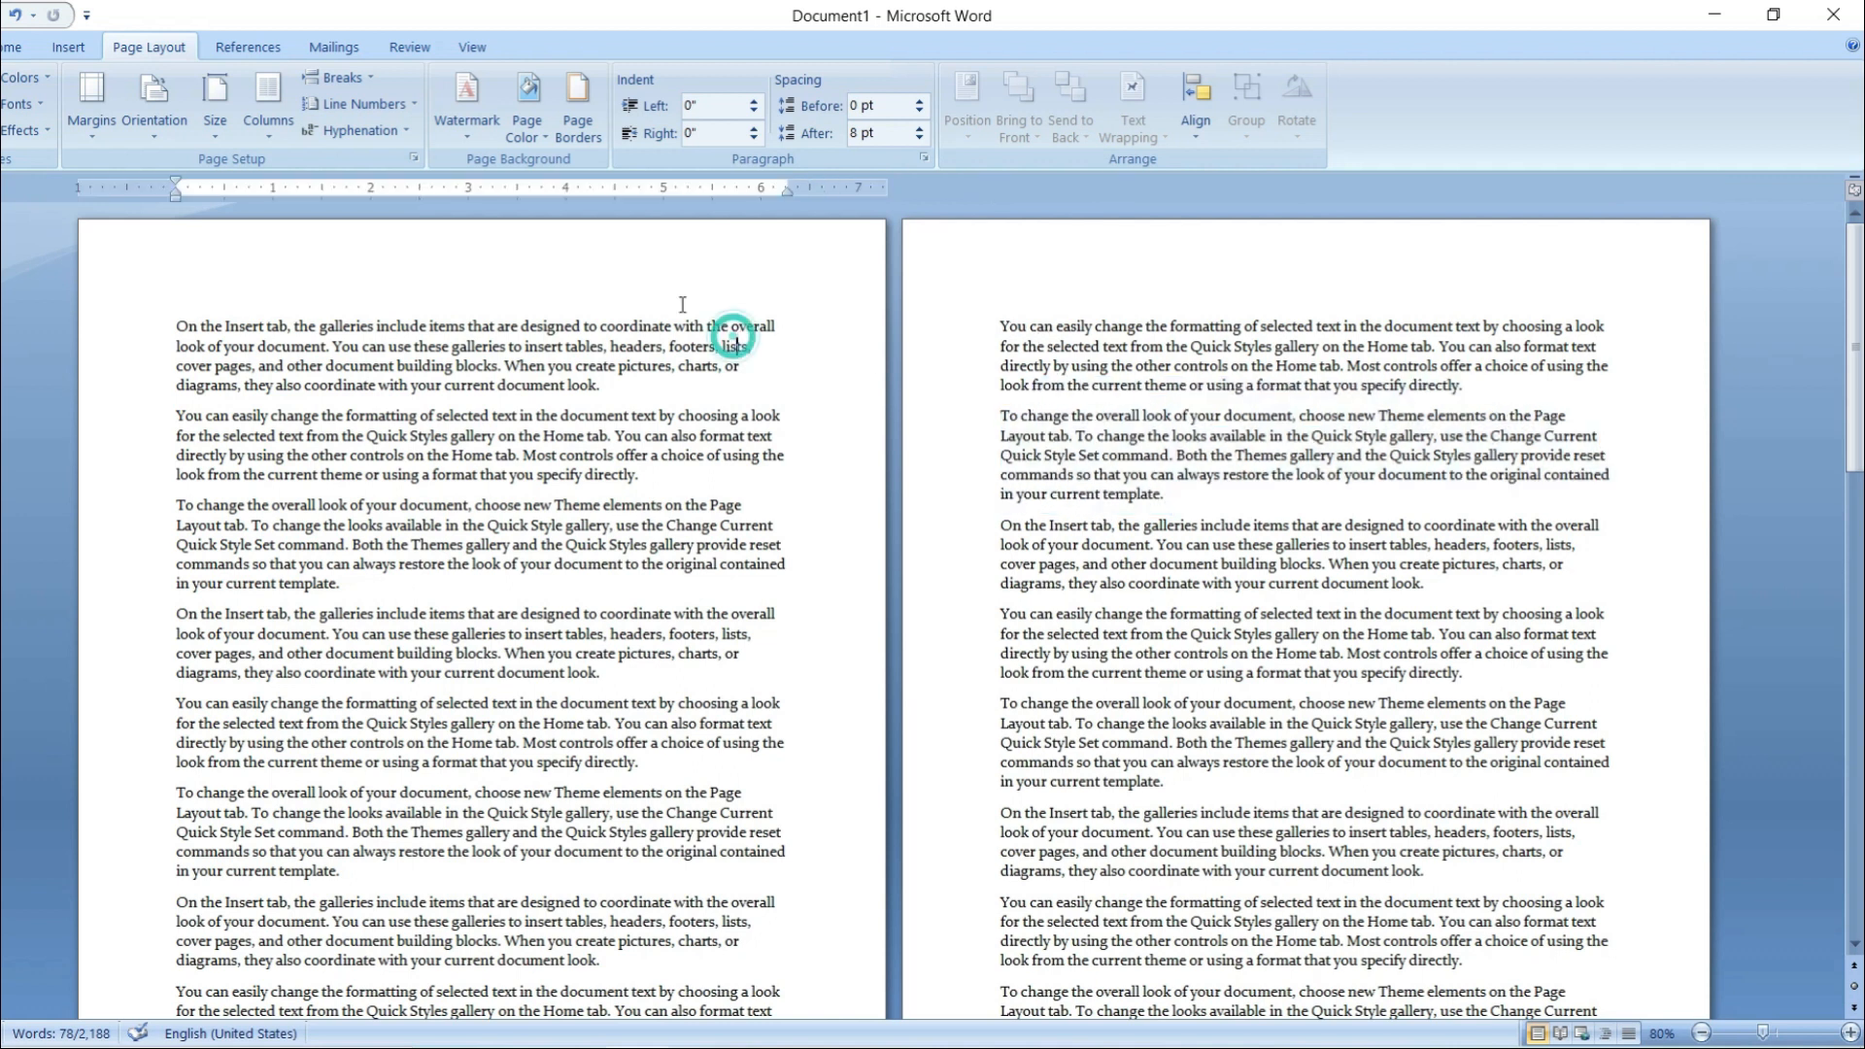
left_click(580, 114)
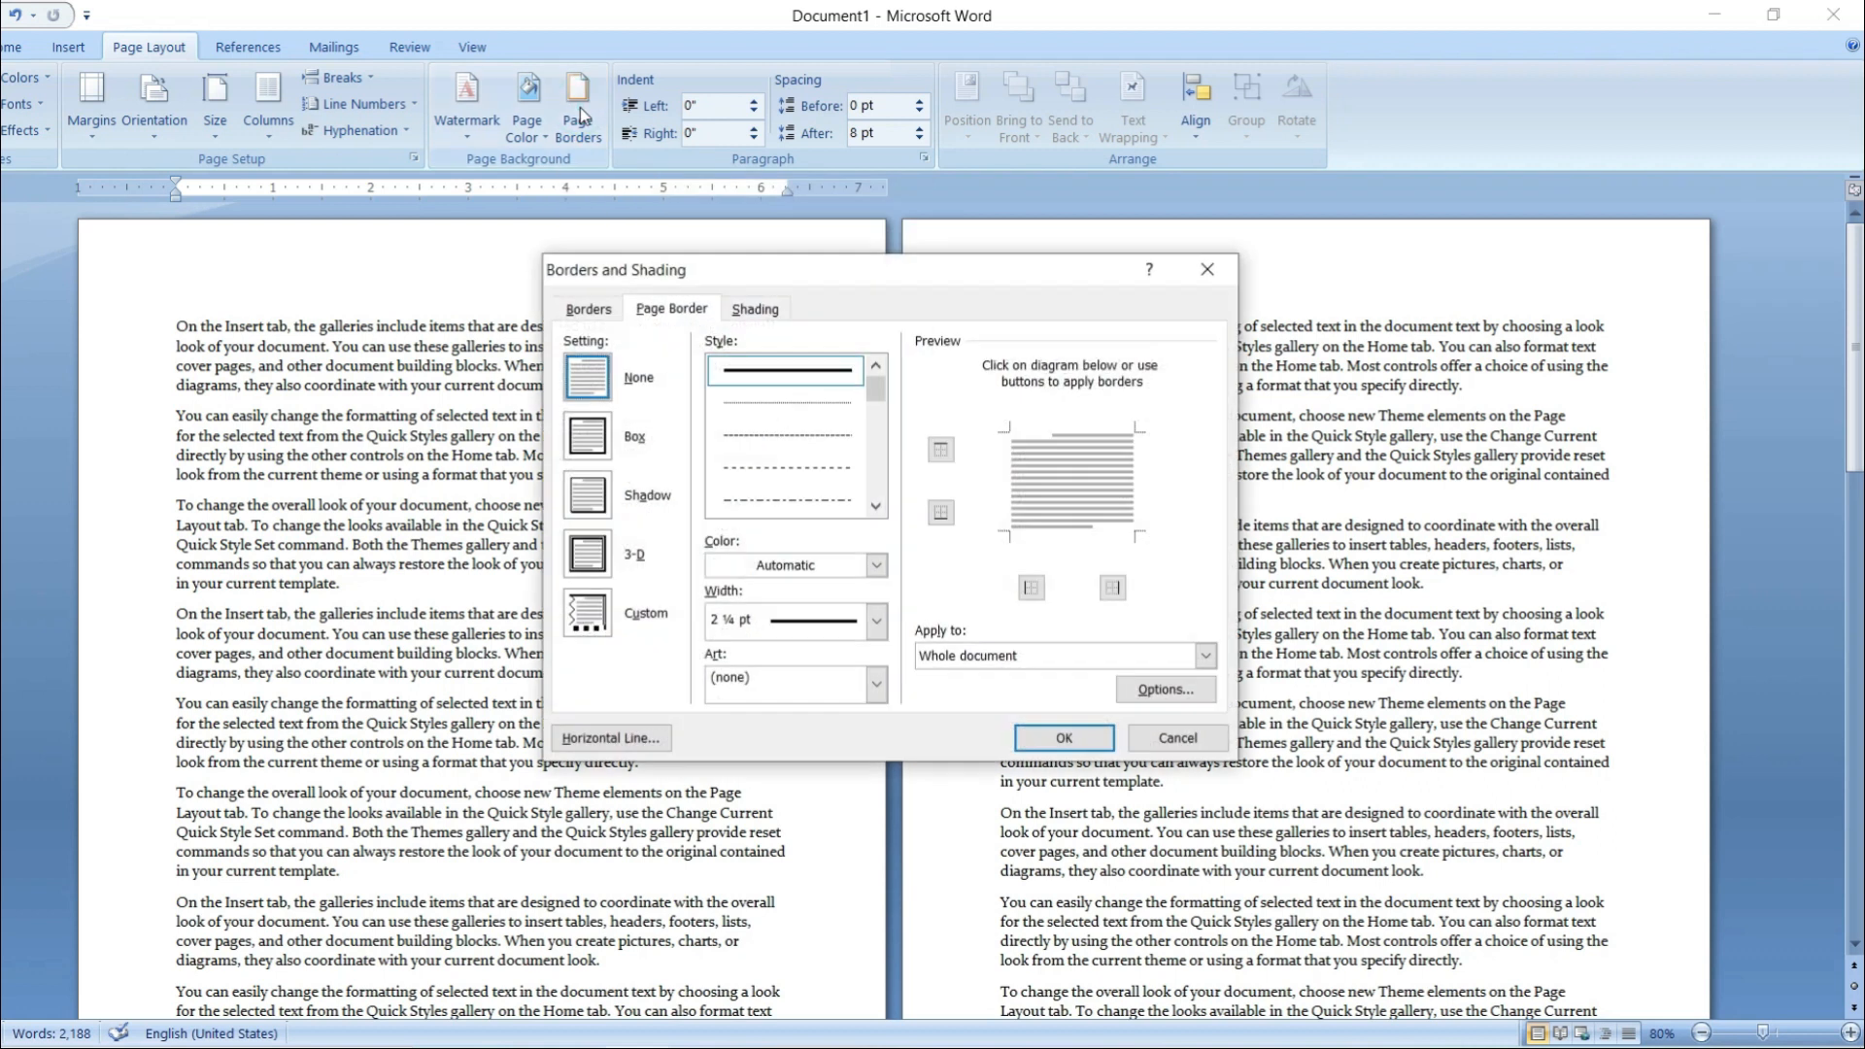
left_click(595, 439)
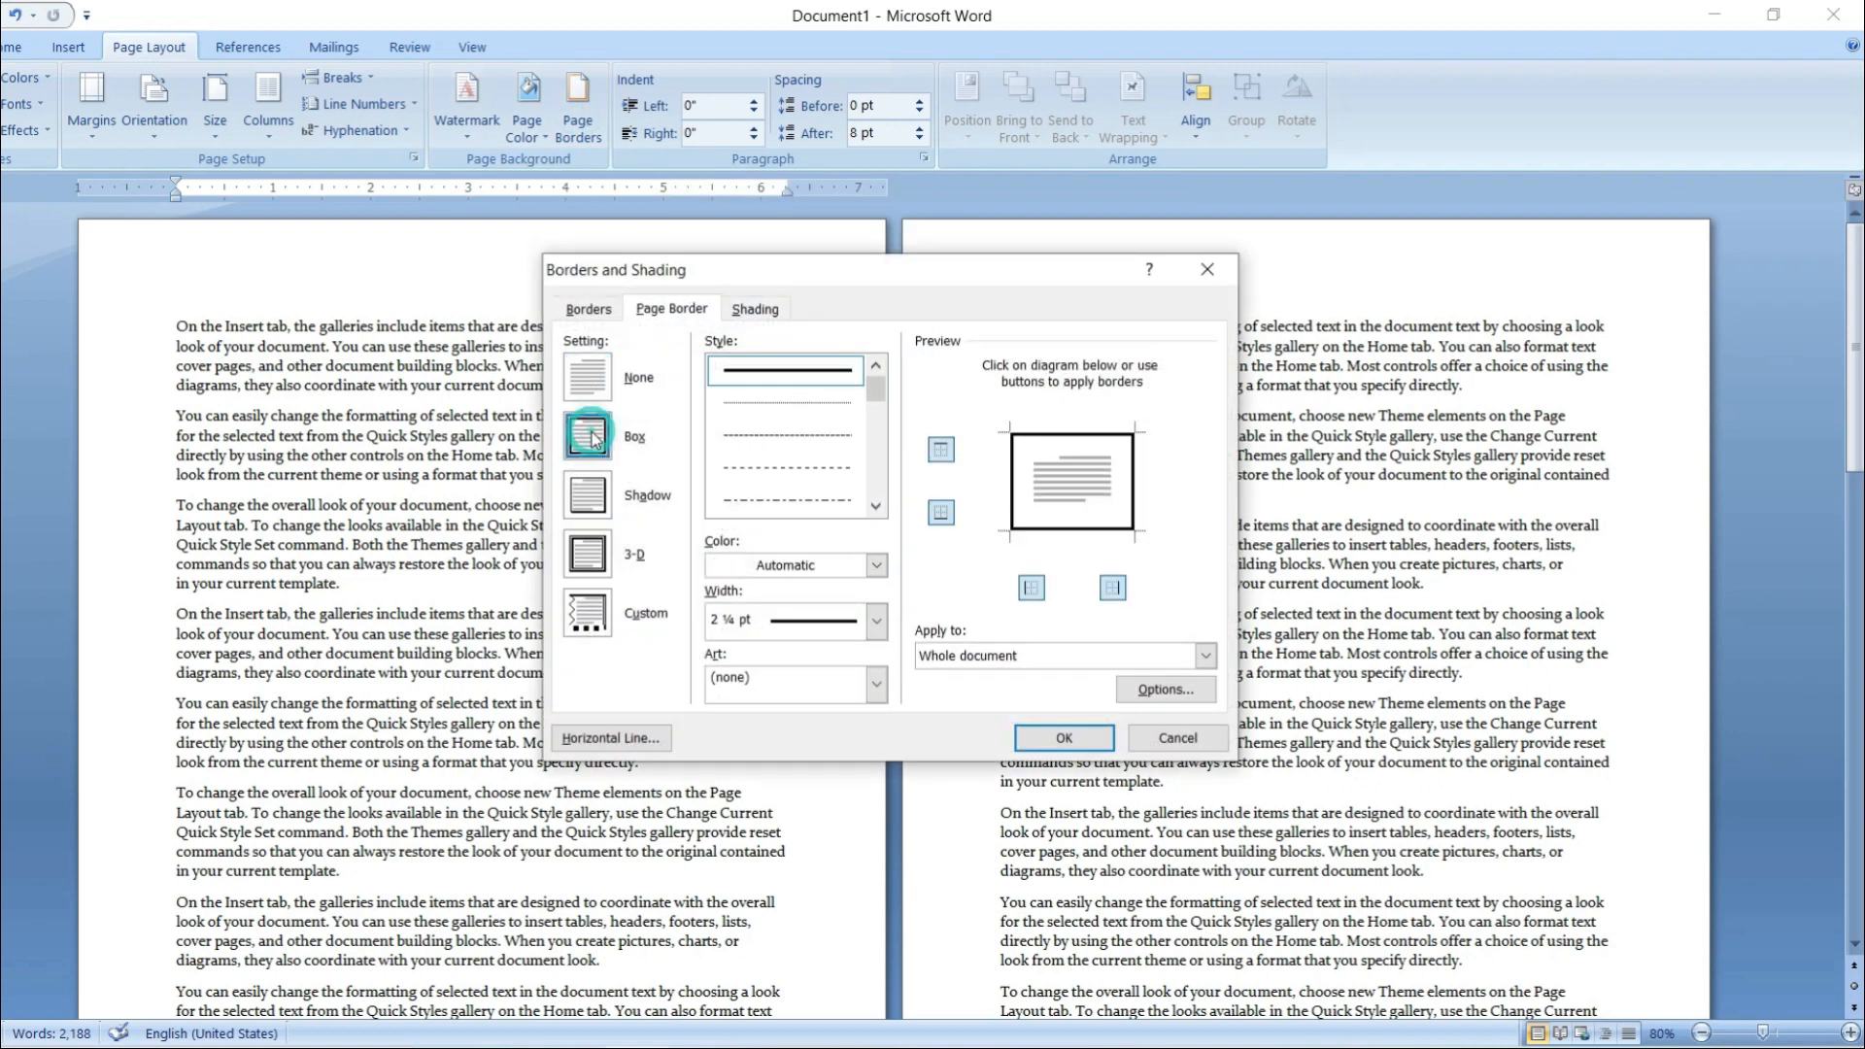
left_click(877, 622)
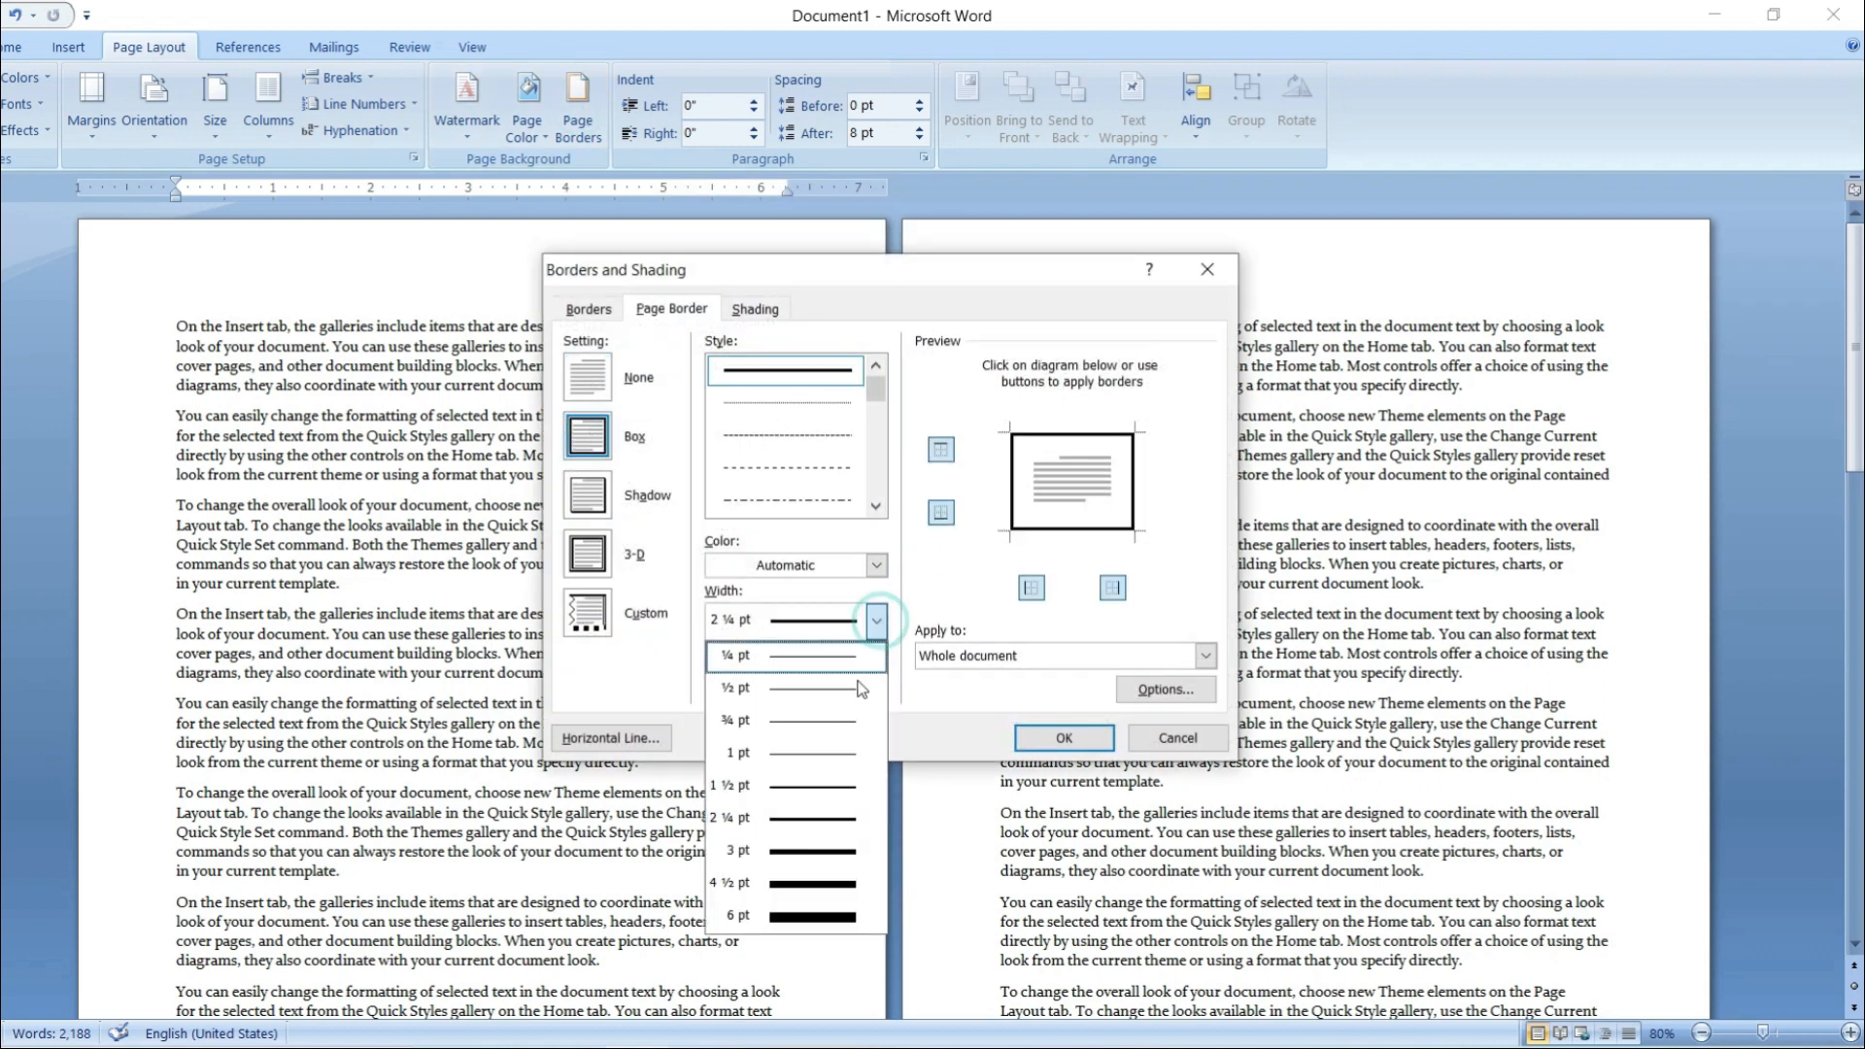
left_click(812, 853)
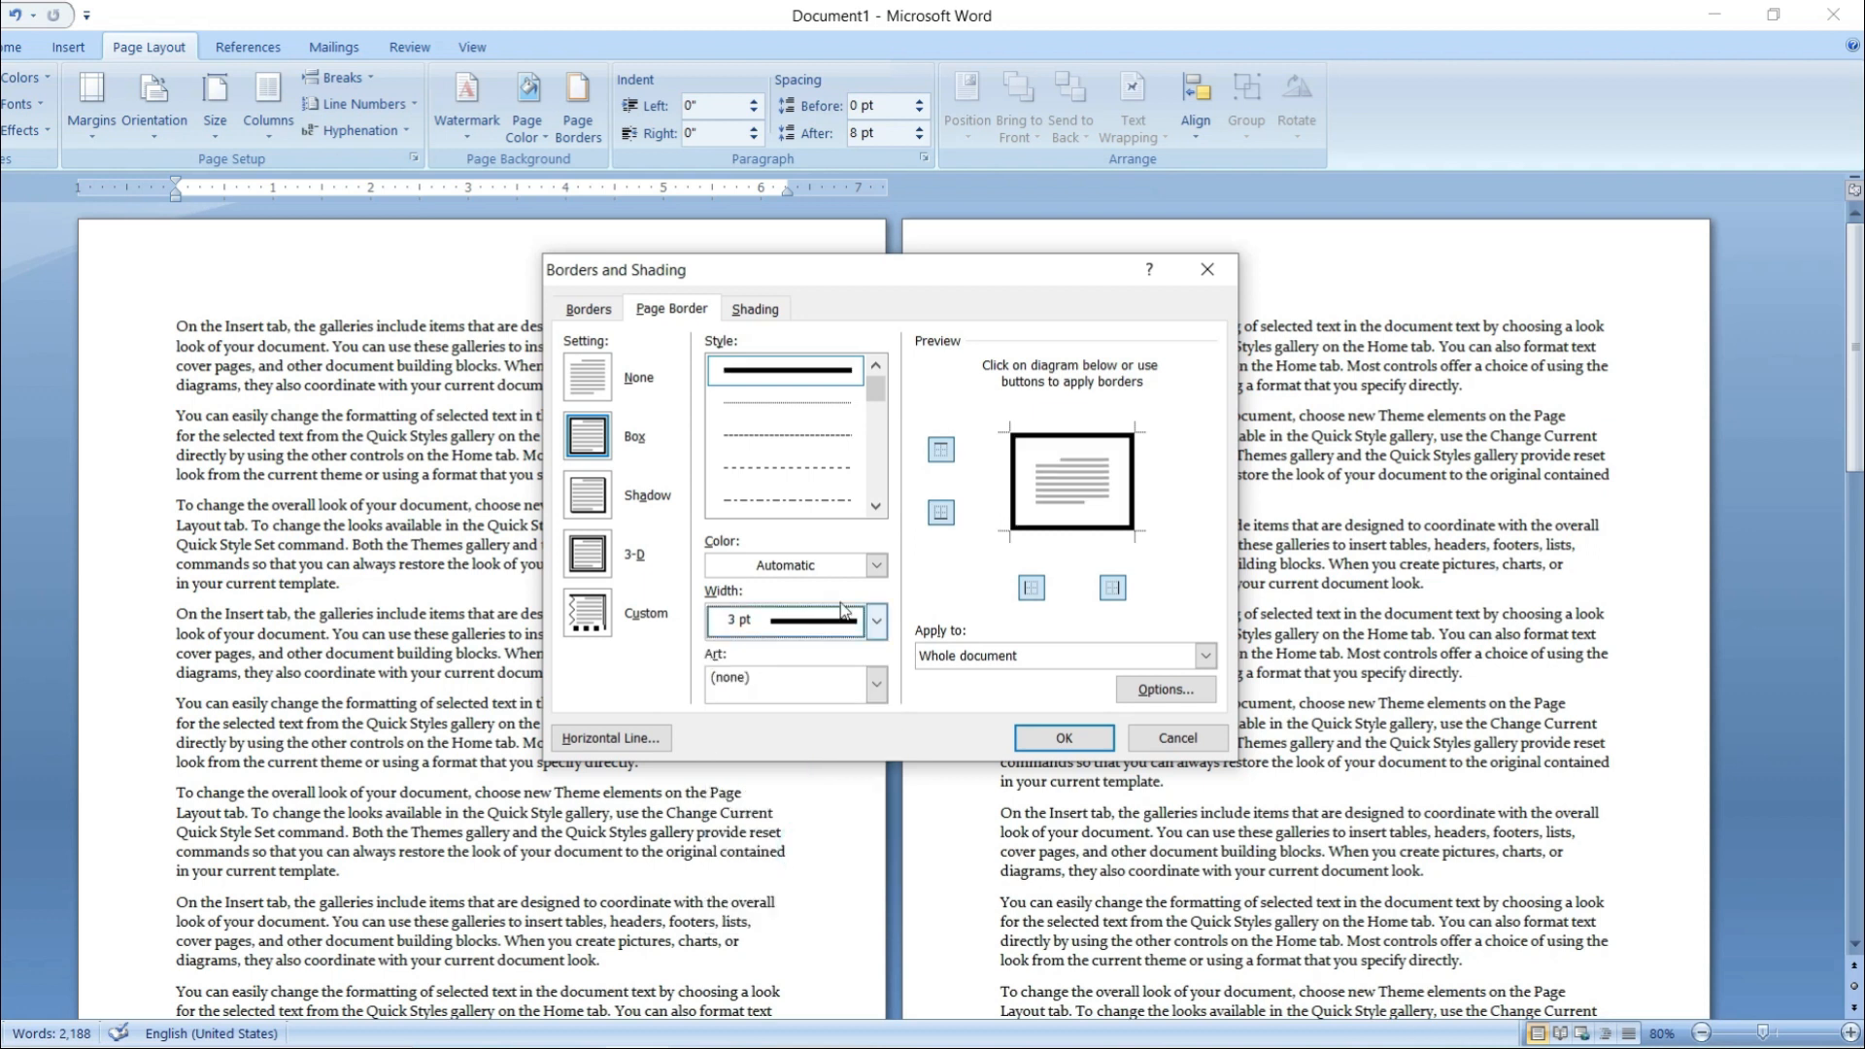
left_click(1065, 738)
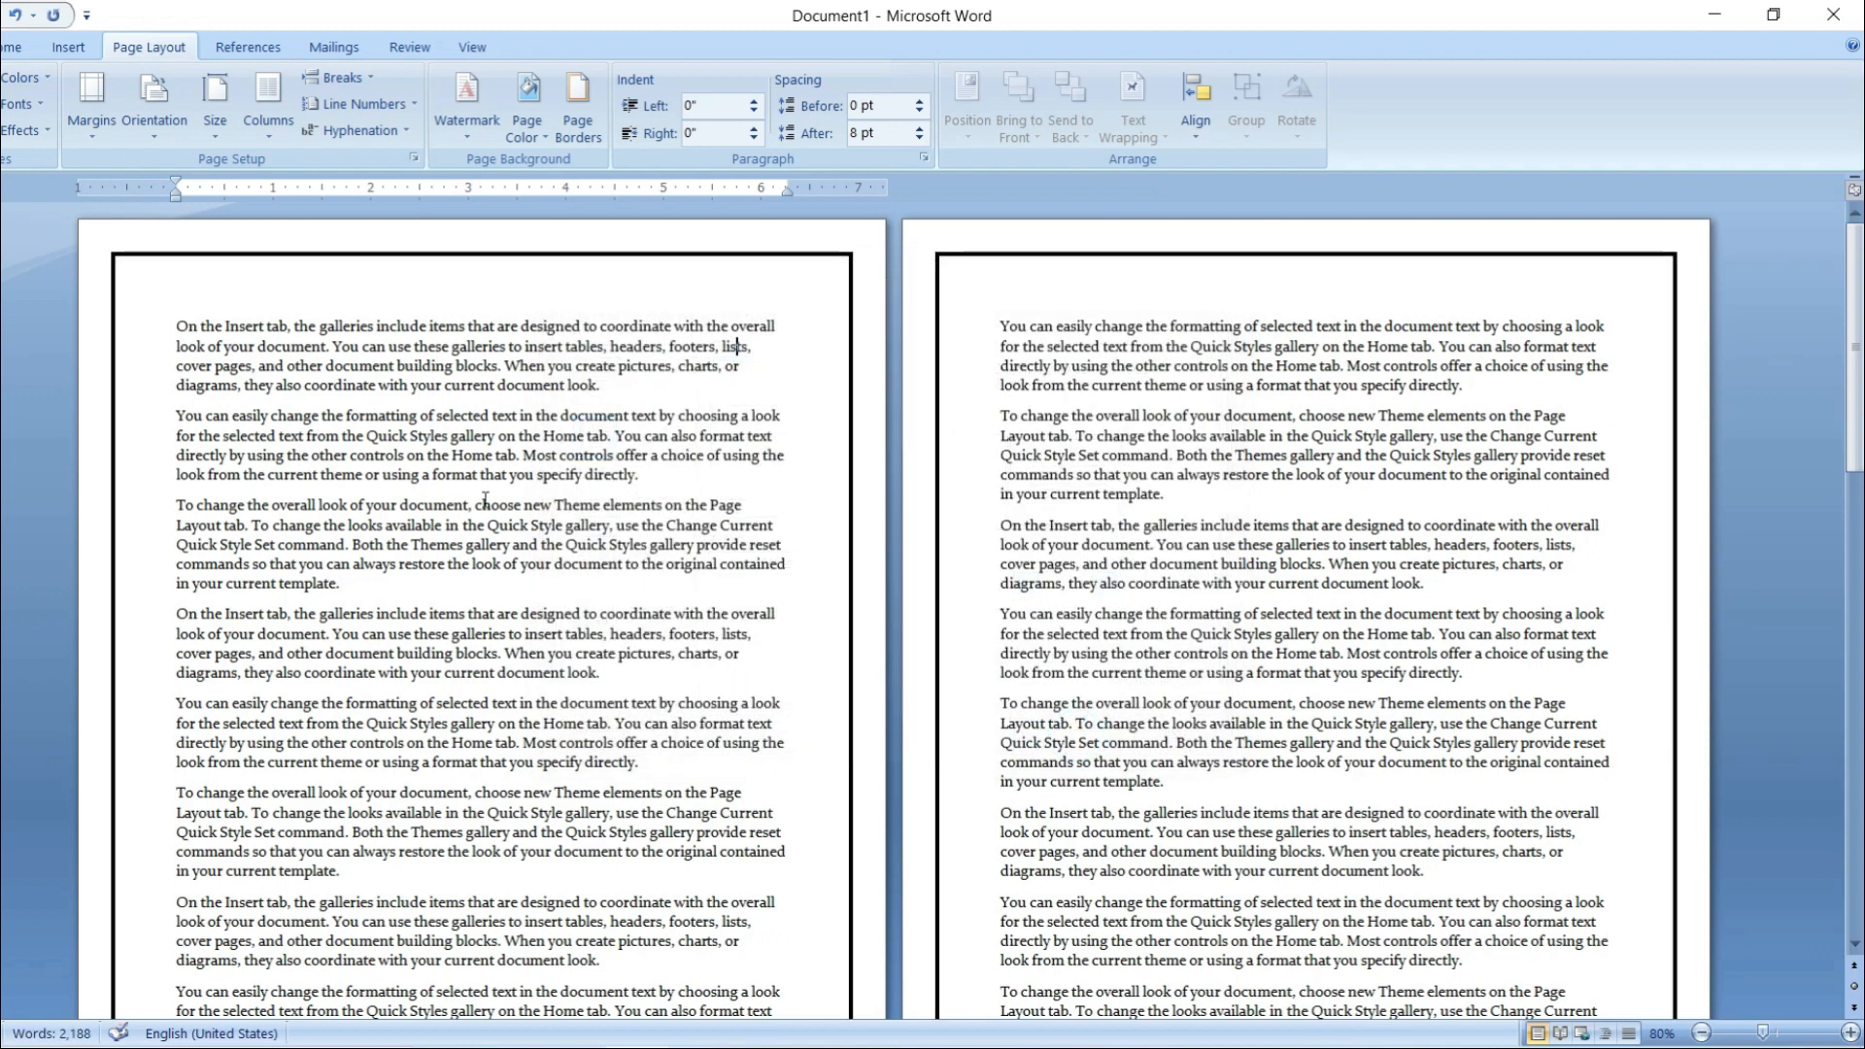
- Check the page border on every page of the document
scroll(796, 531, "down", 1)
scroll(1286, 236, "up", 1)
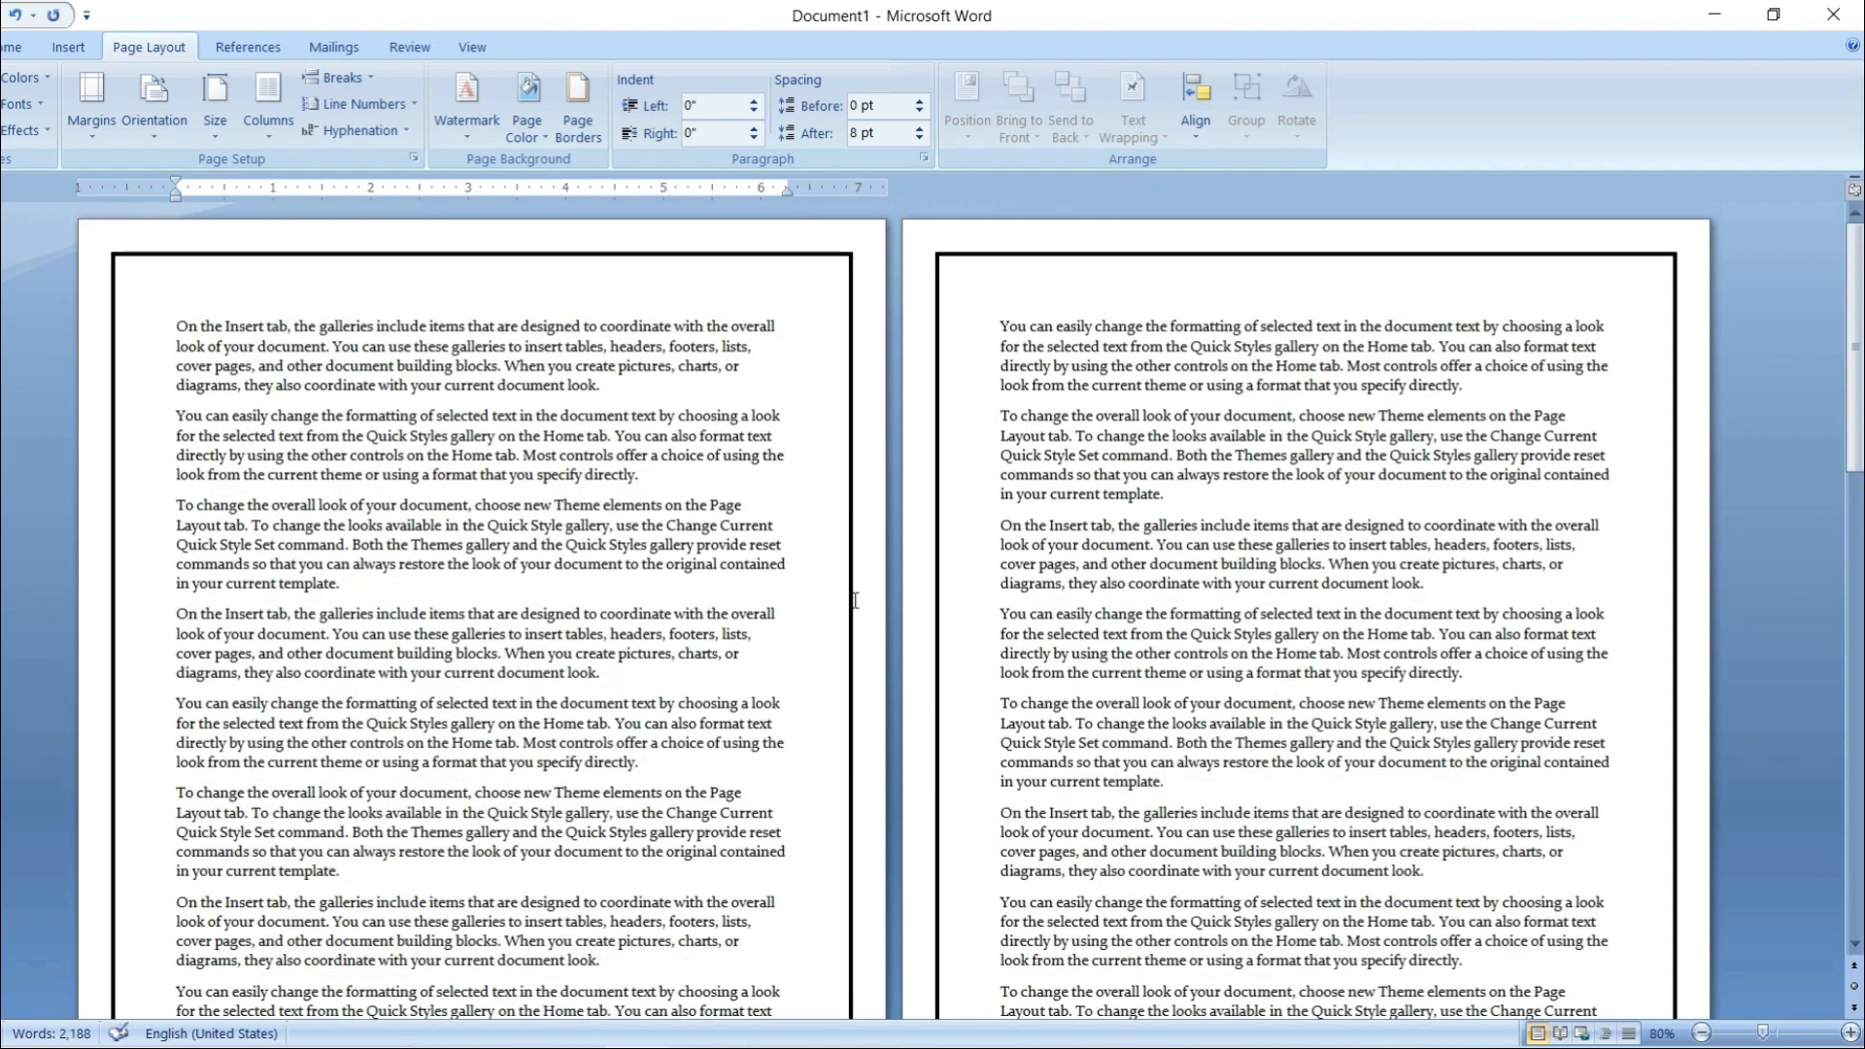
scroll(1120, 296, "down", 20)
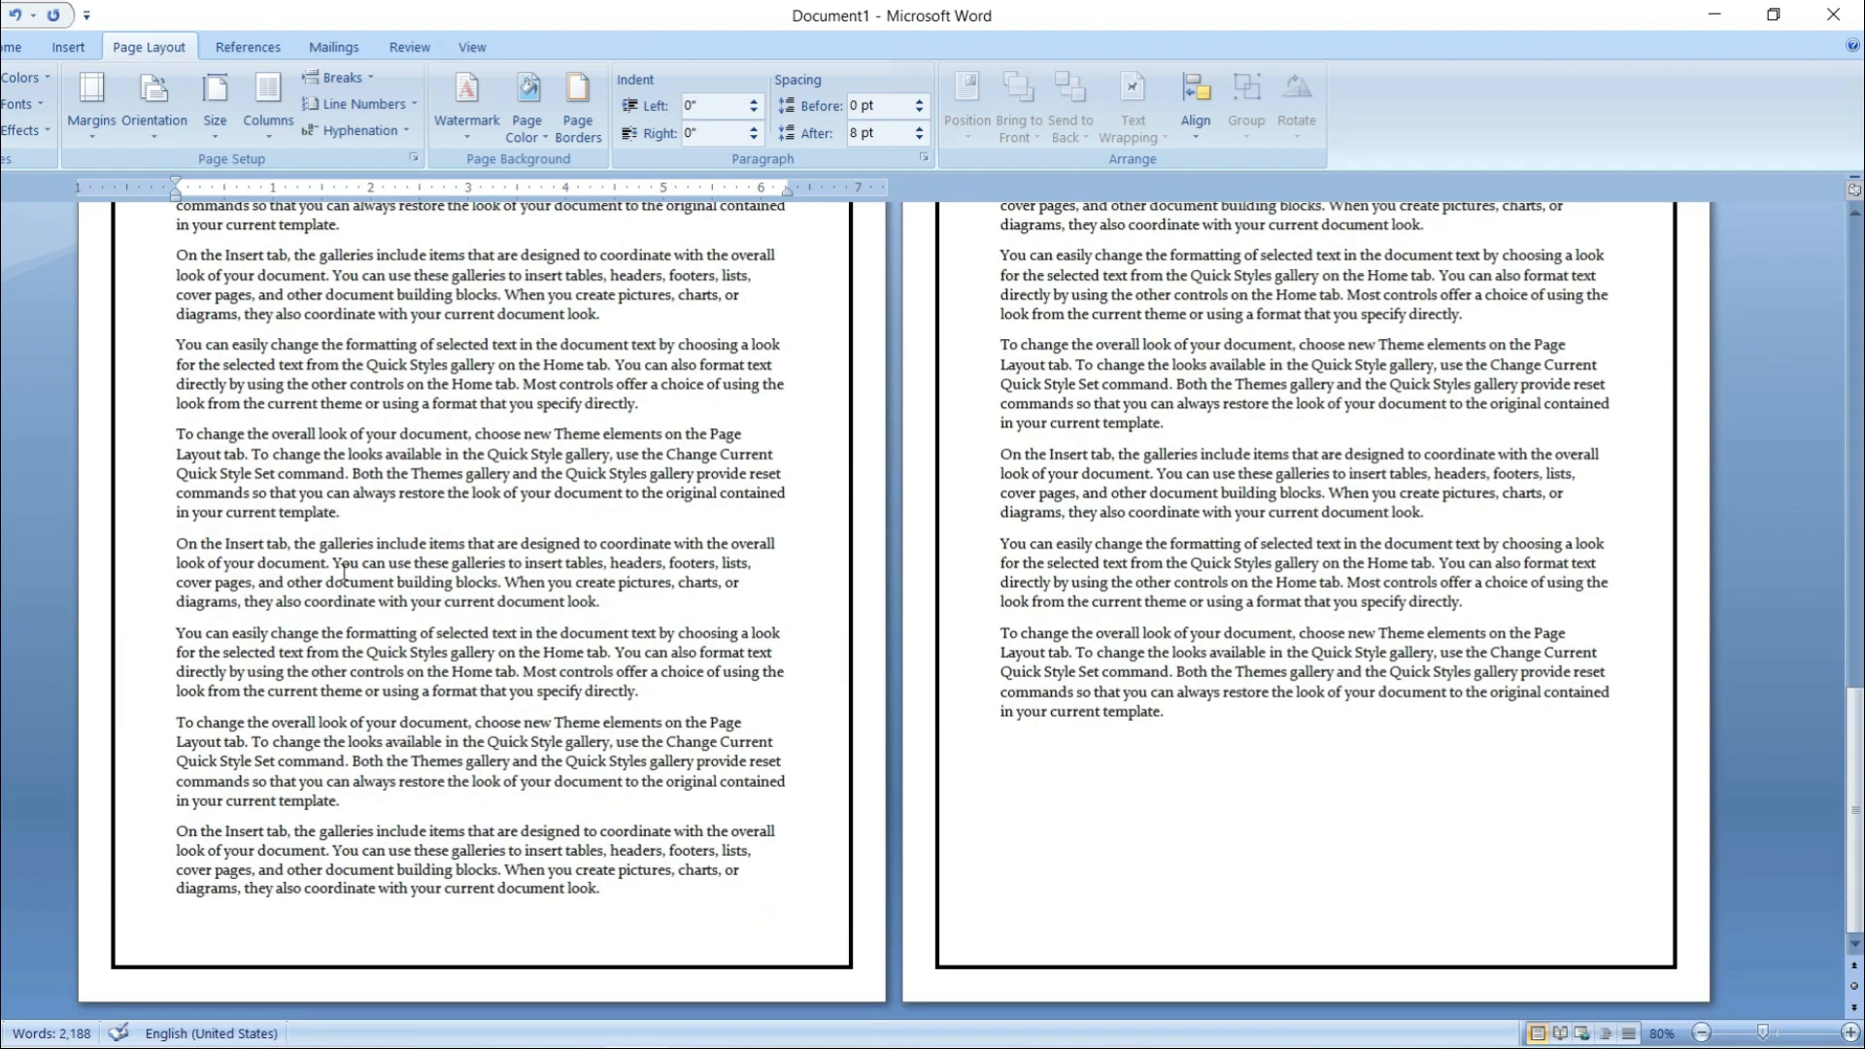
scroll(955, 633, "up", 20)
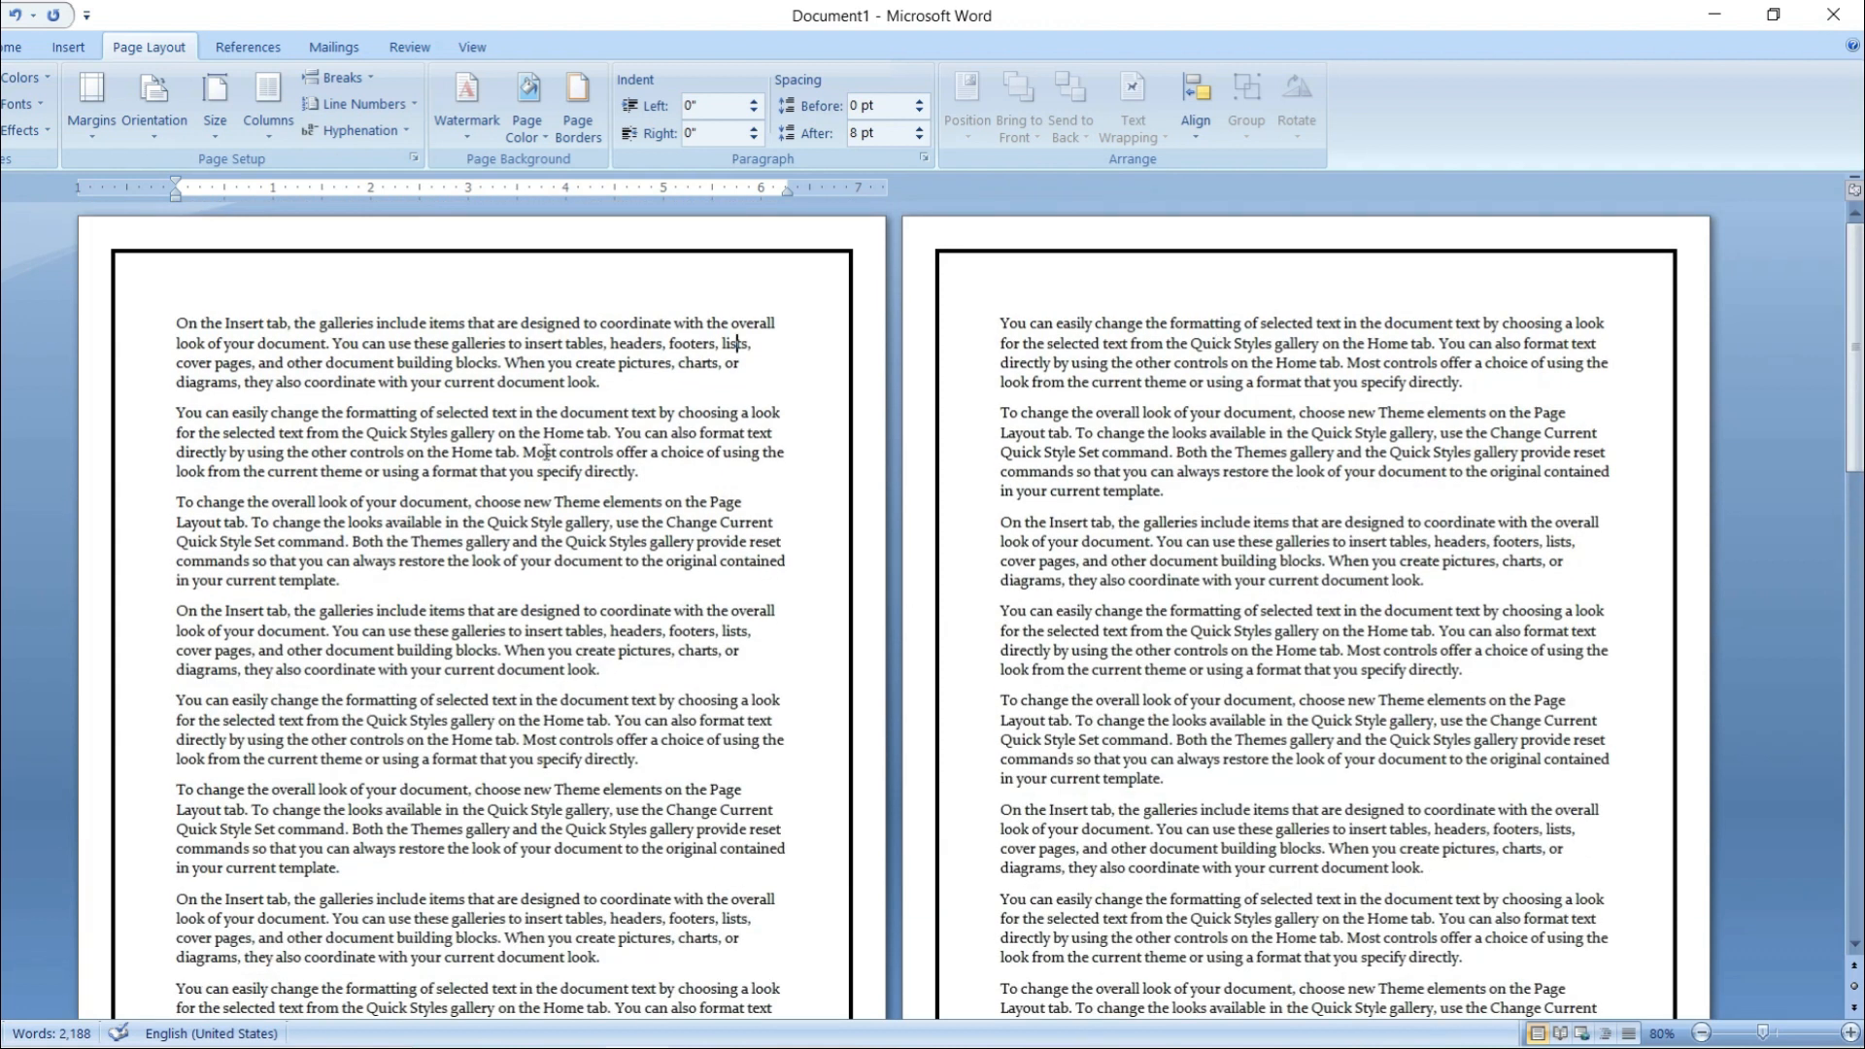
scroll(546, 452, "down", 5)
scroll(546, 453, "up", 5)
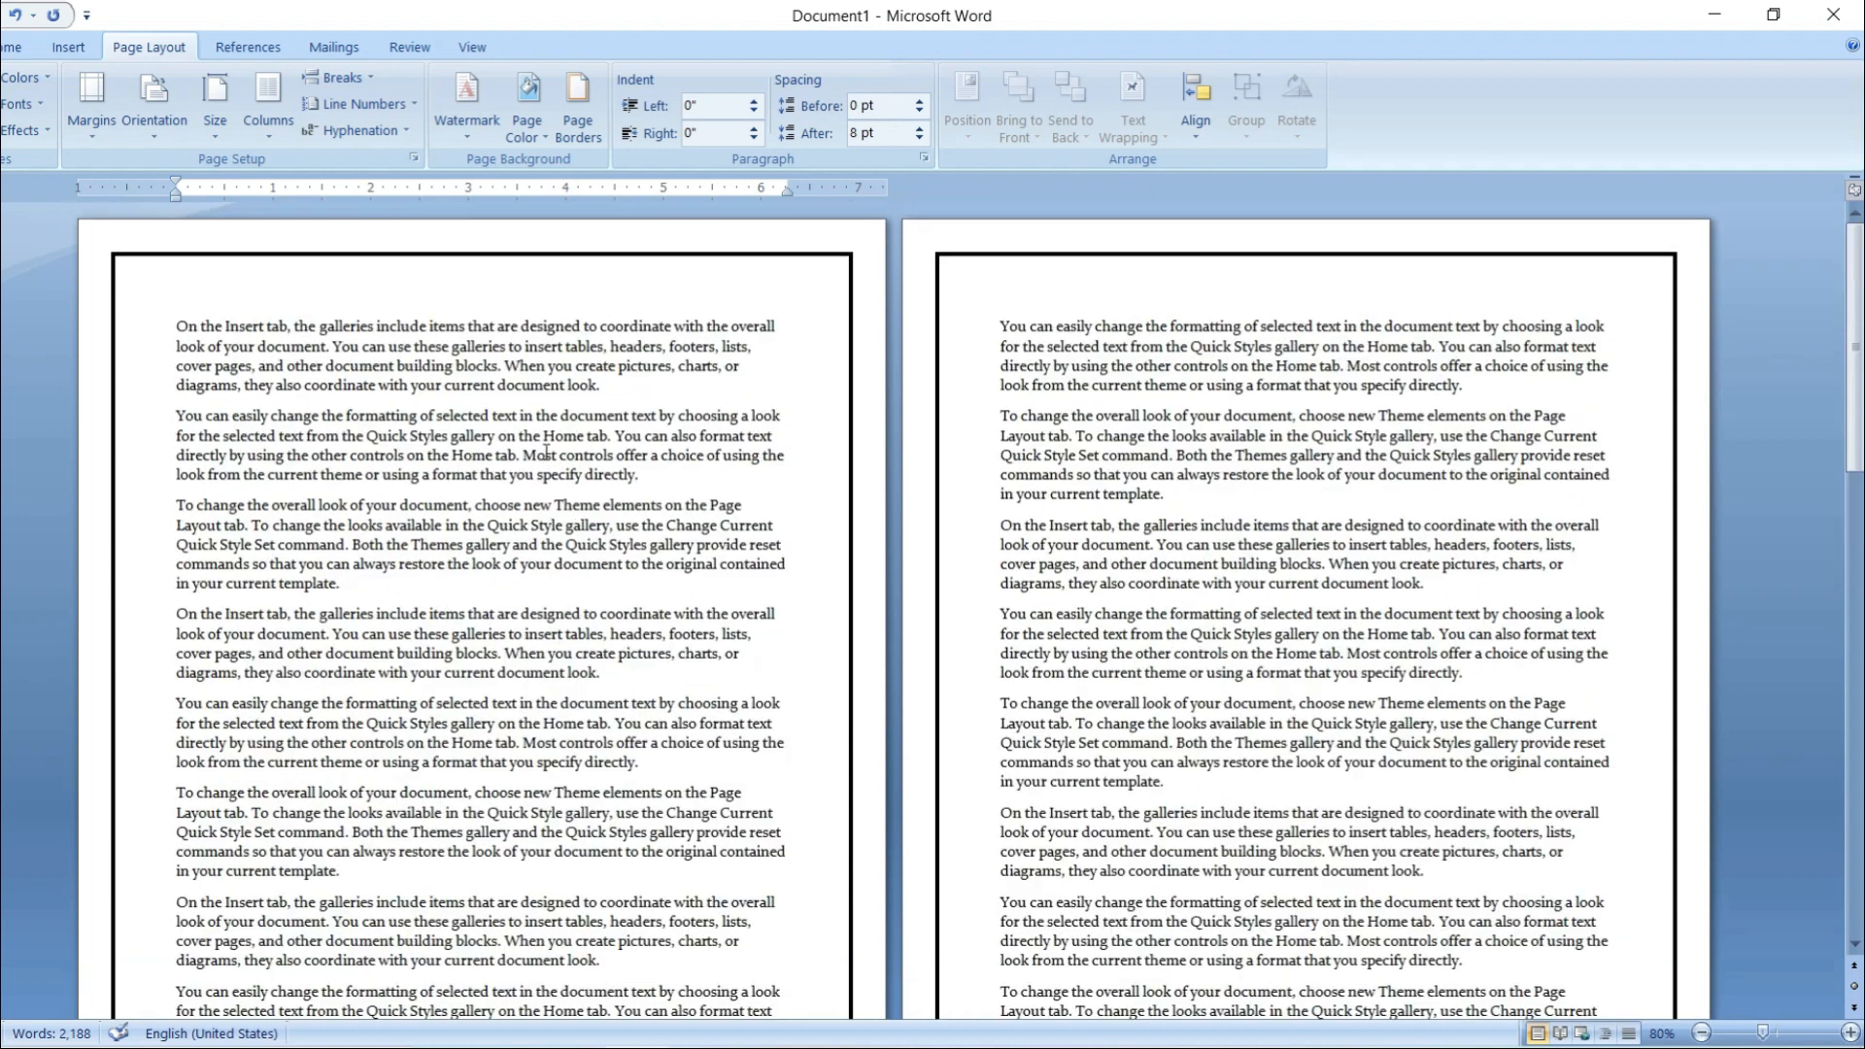
- Mark the text on the first and second pages, and undo the page border
left_click_drag(256, 330, 517, 723)
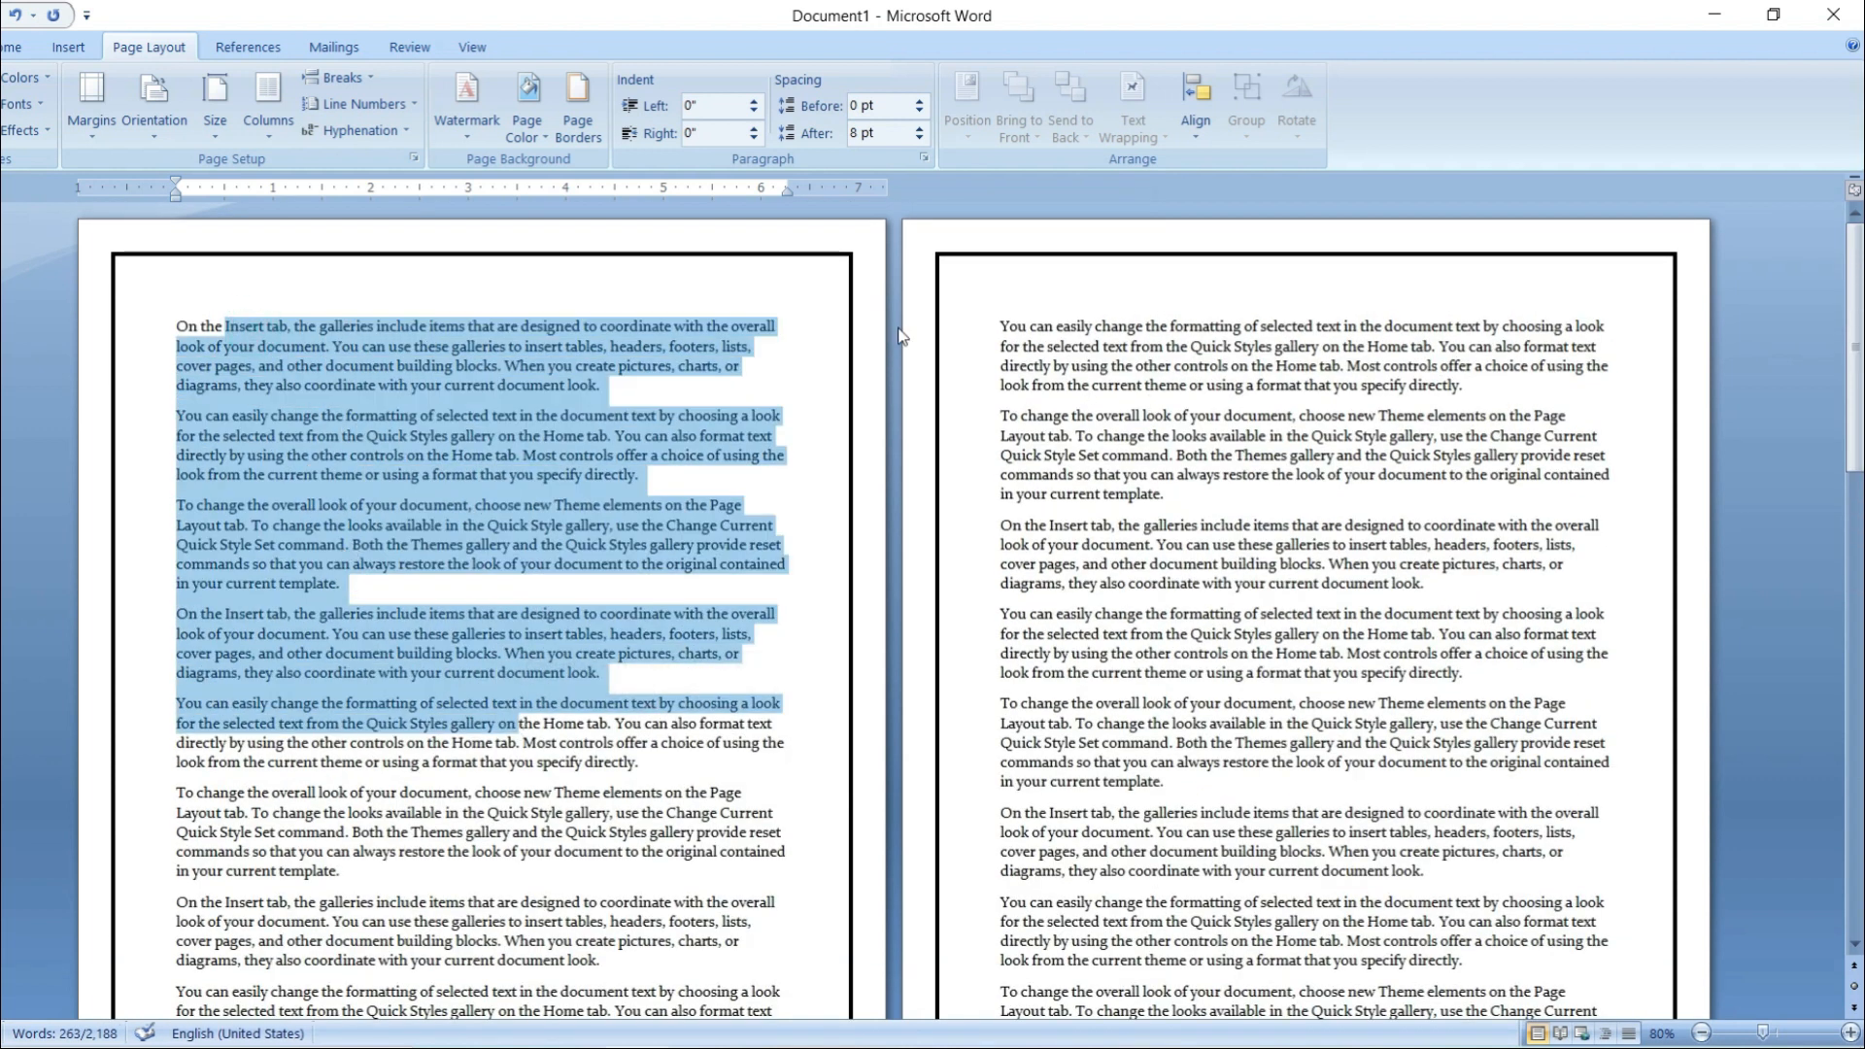
left_click_drag(1001, 326, 1222, 707)
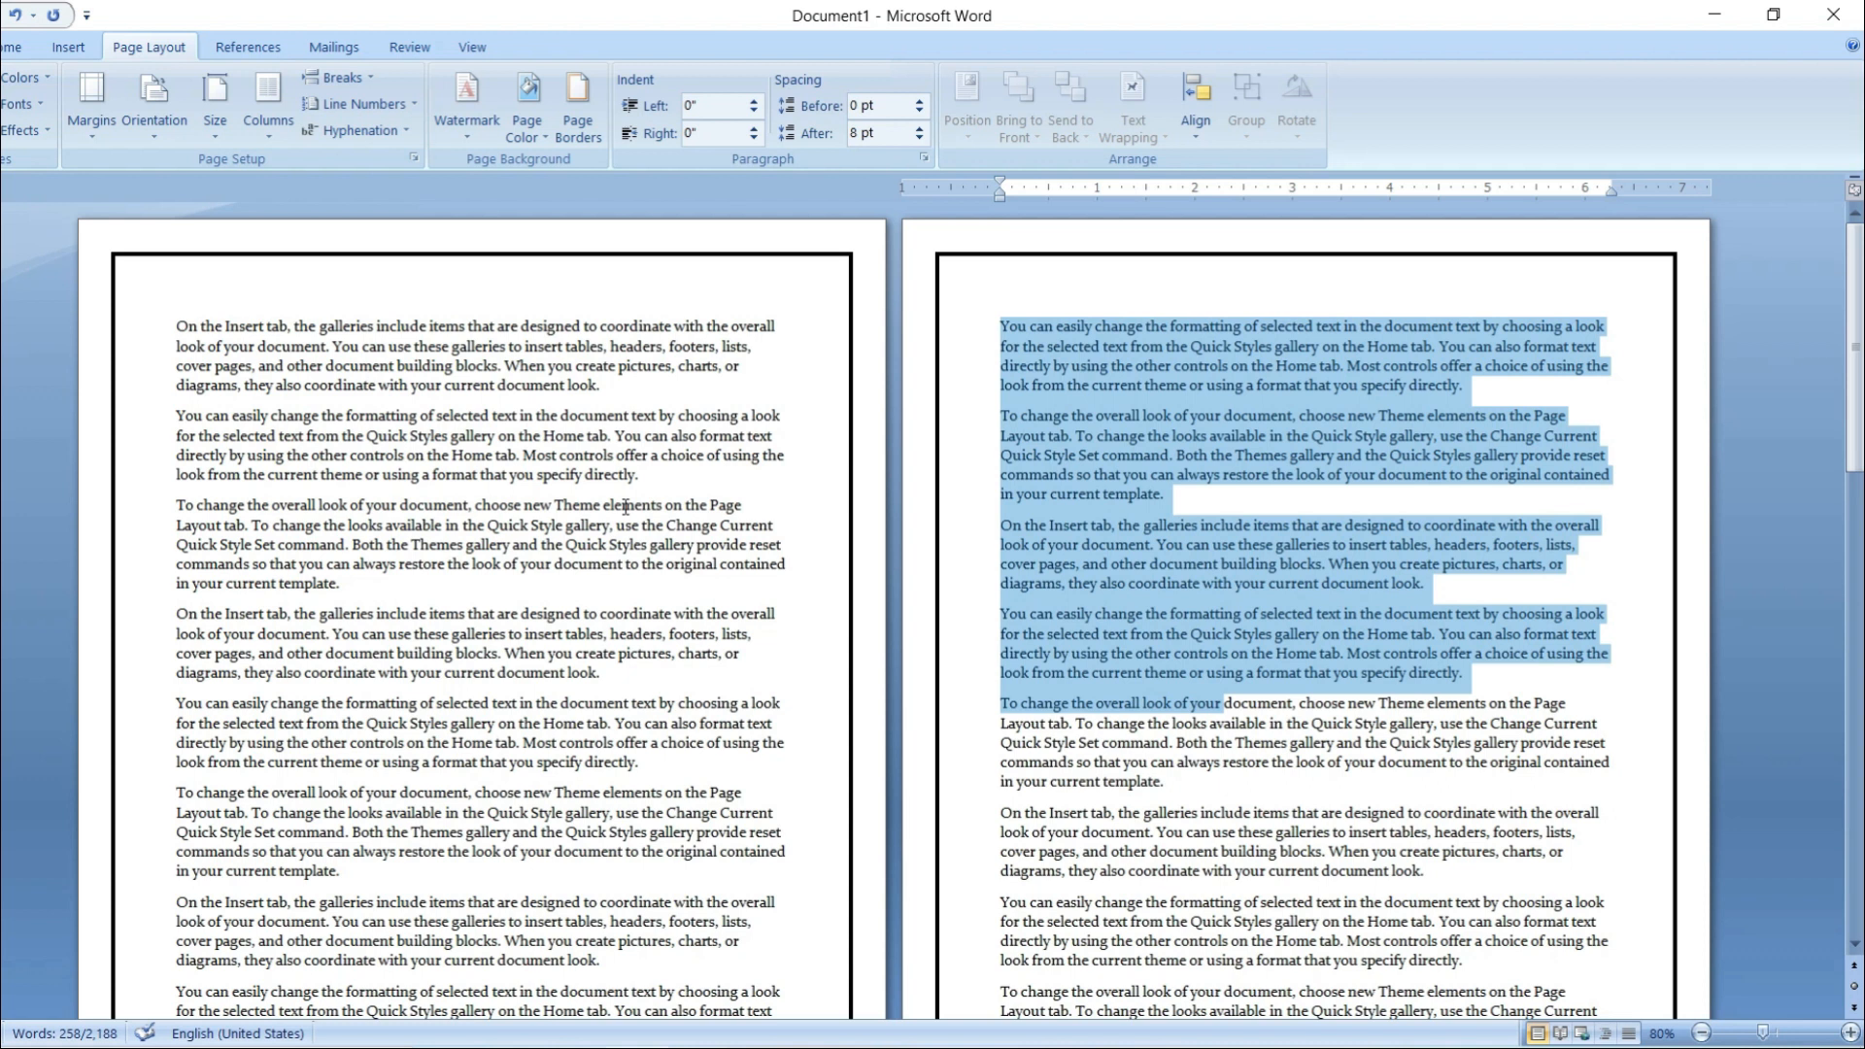
key("ctrl+z")
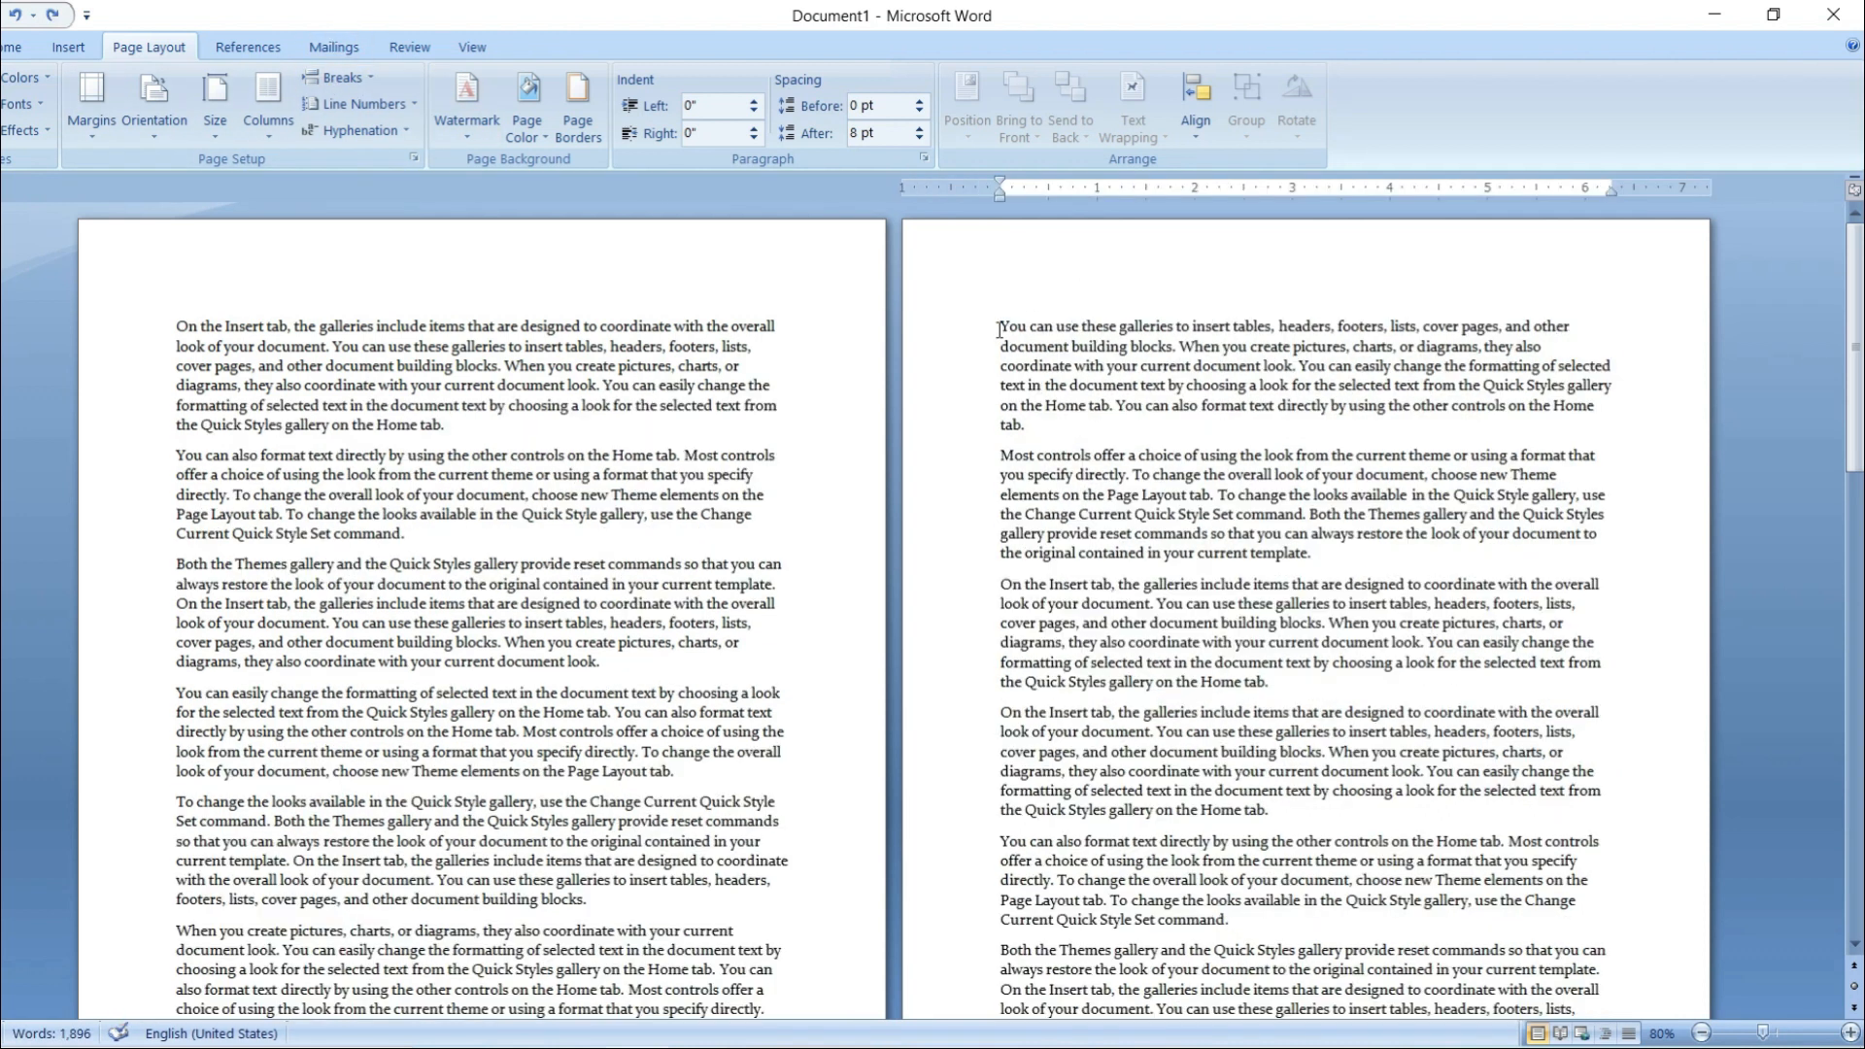
- Insert a Next Page section break before the second page's first paragraph and return the cursor to the start of the first page
double_click(1002, 326)
left_click(1003, 326)
left_click(335, 78)
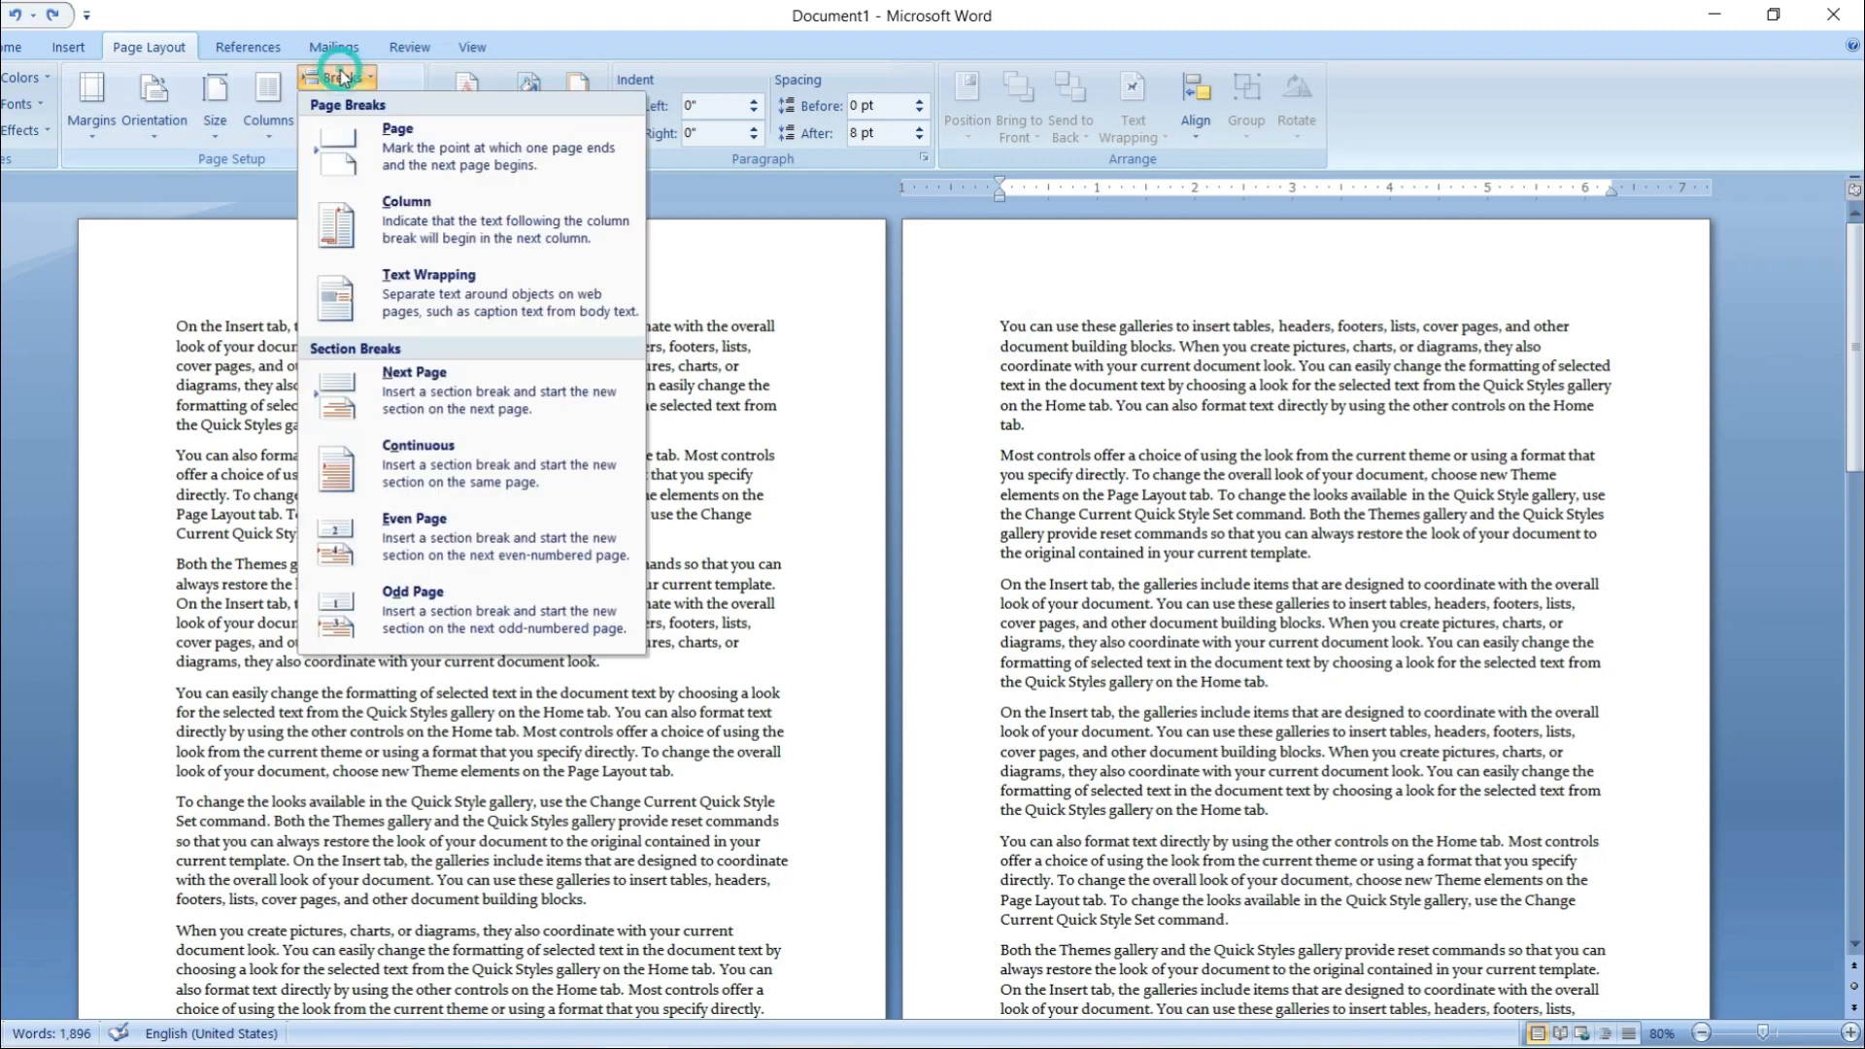
left_click(401, 375)
left_click(179, 327)
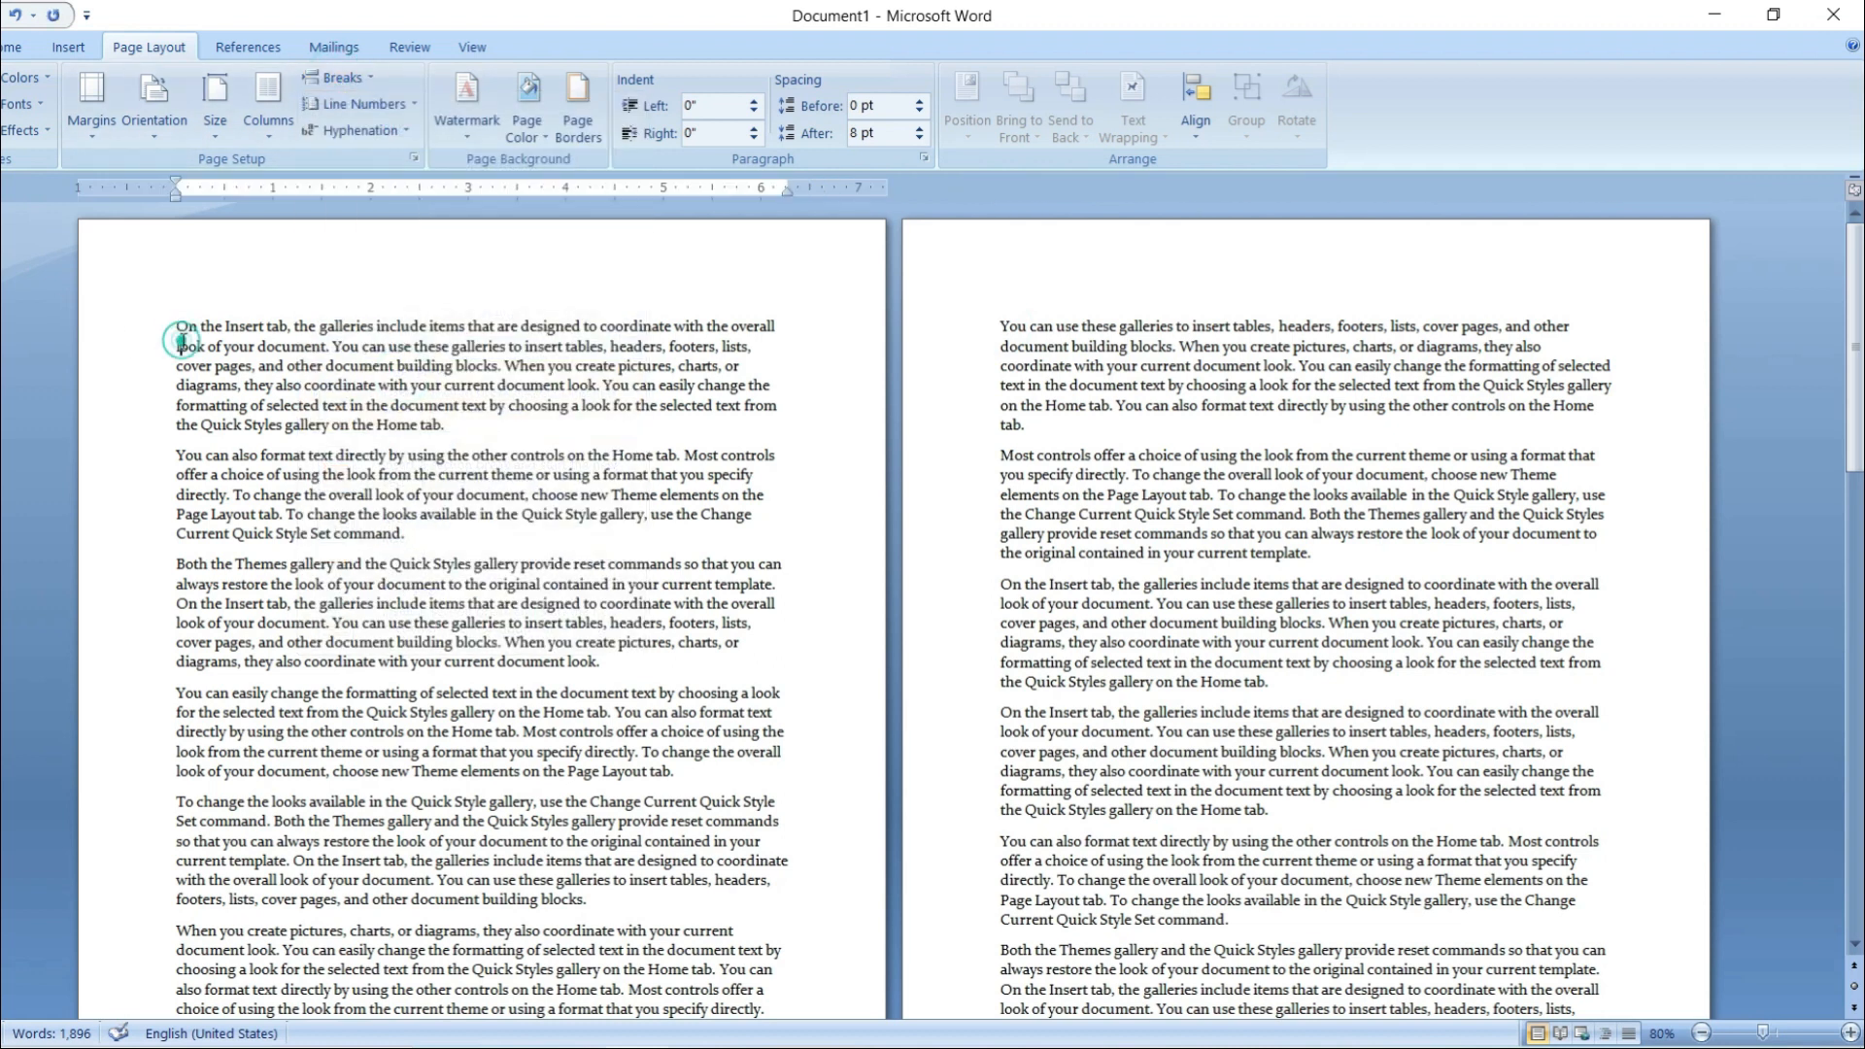
- Lay out the first page's section in two columns and check the layout on the pages that follow
left_click_drag(179, 326, 564, 714)
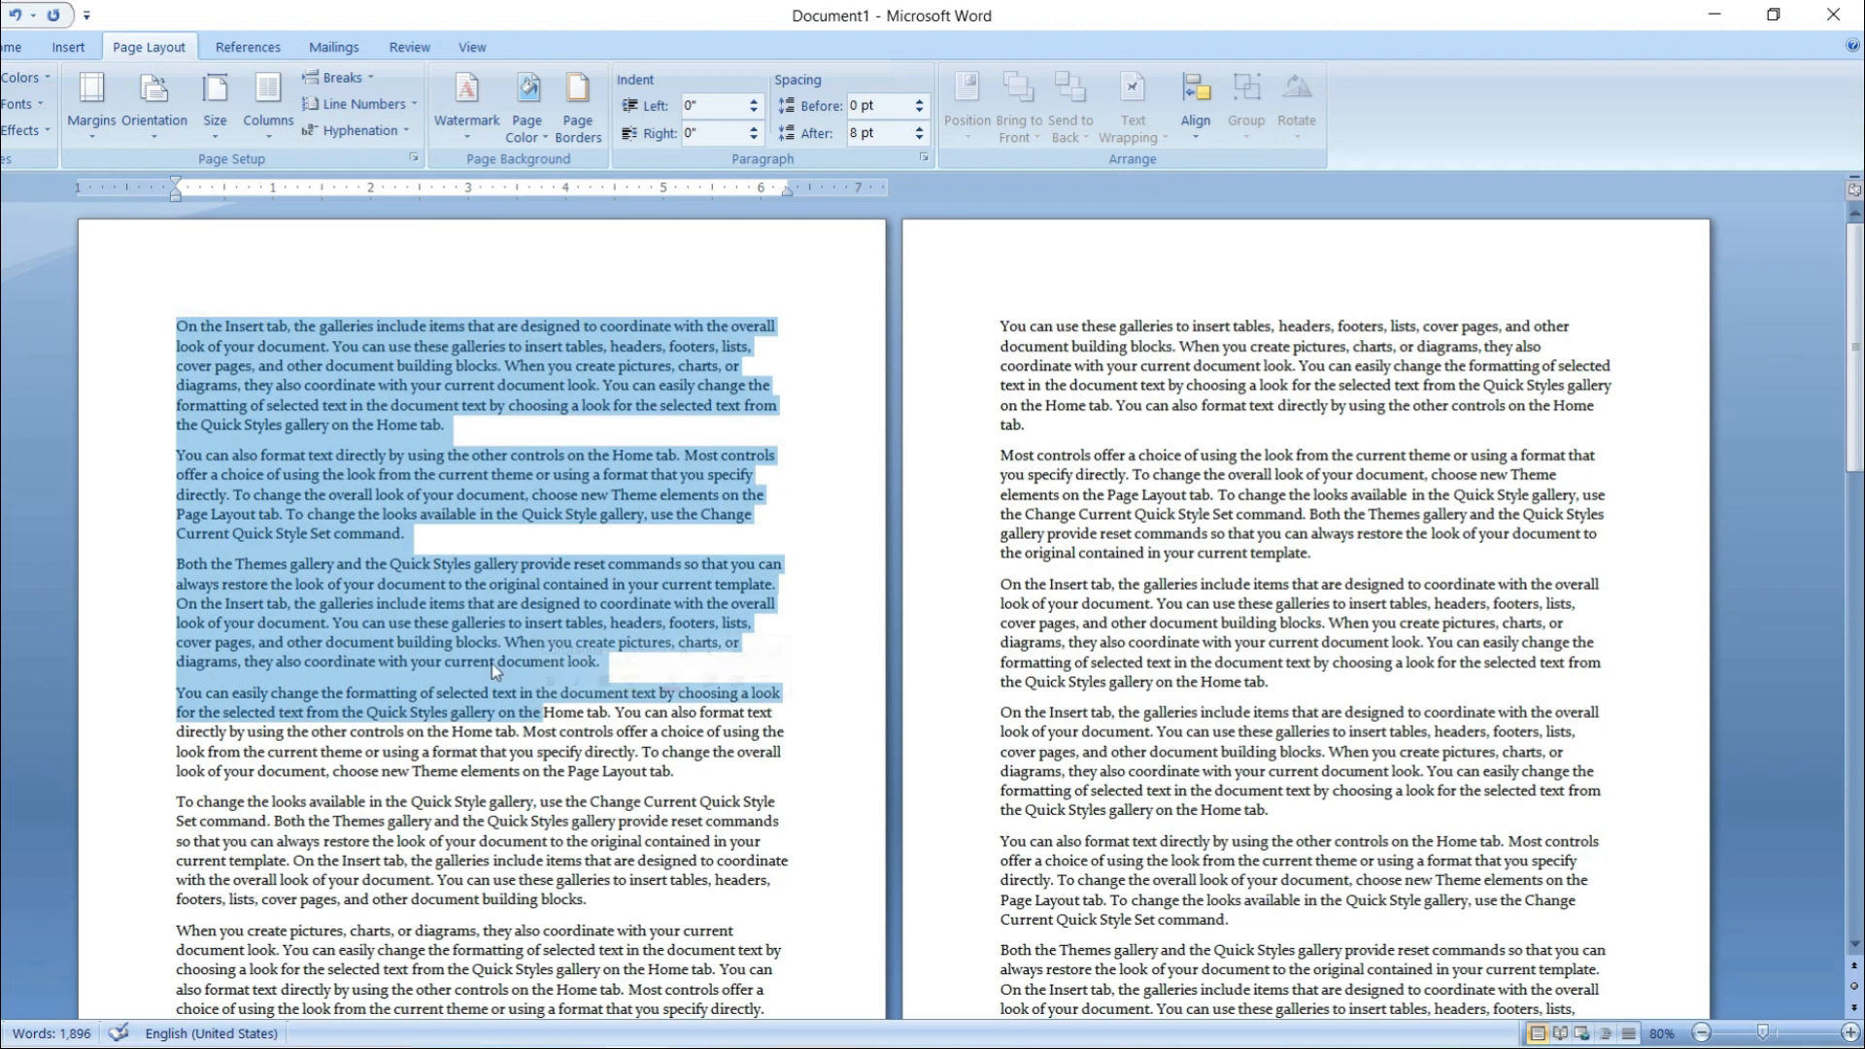
left_click(290, 427)
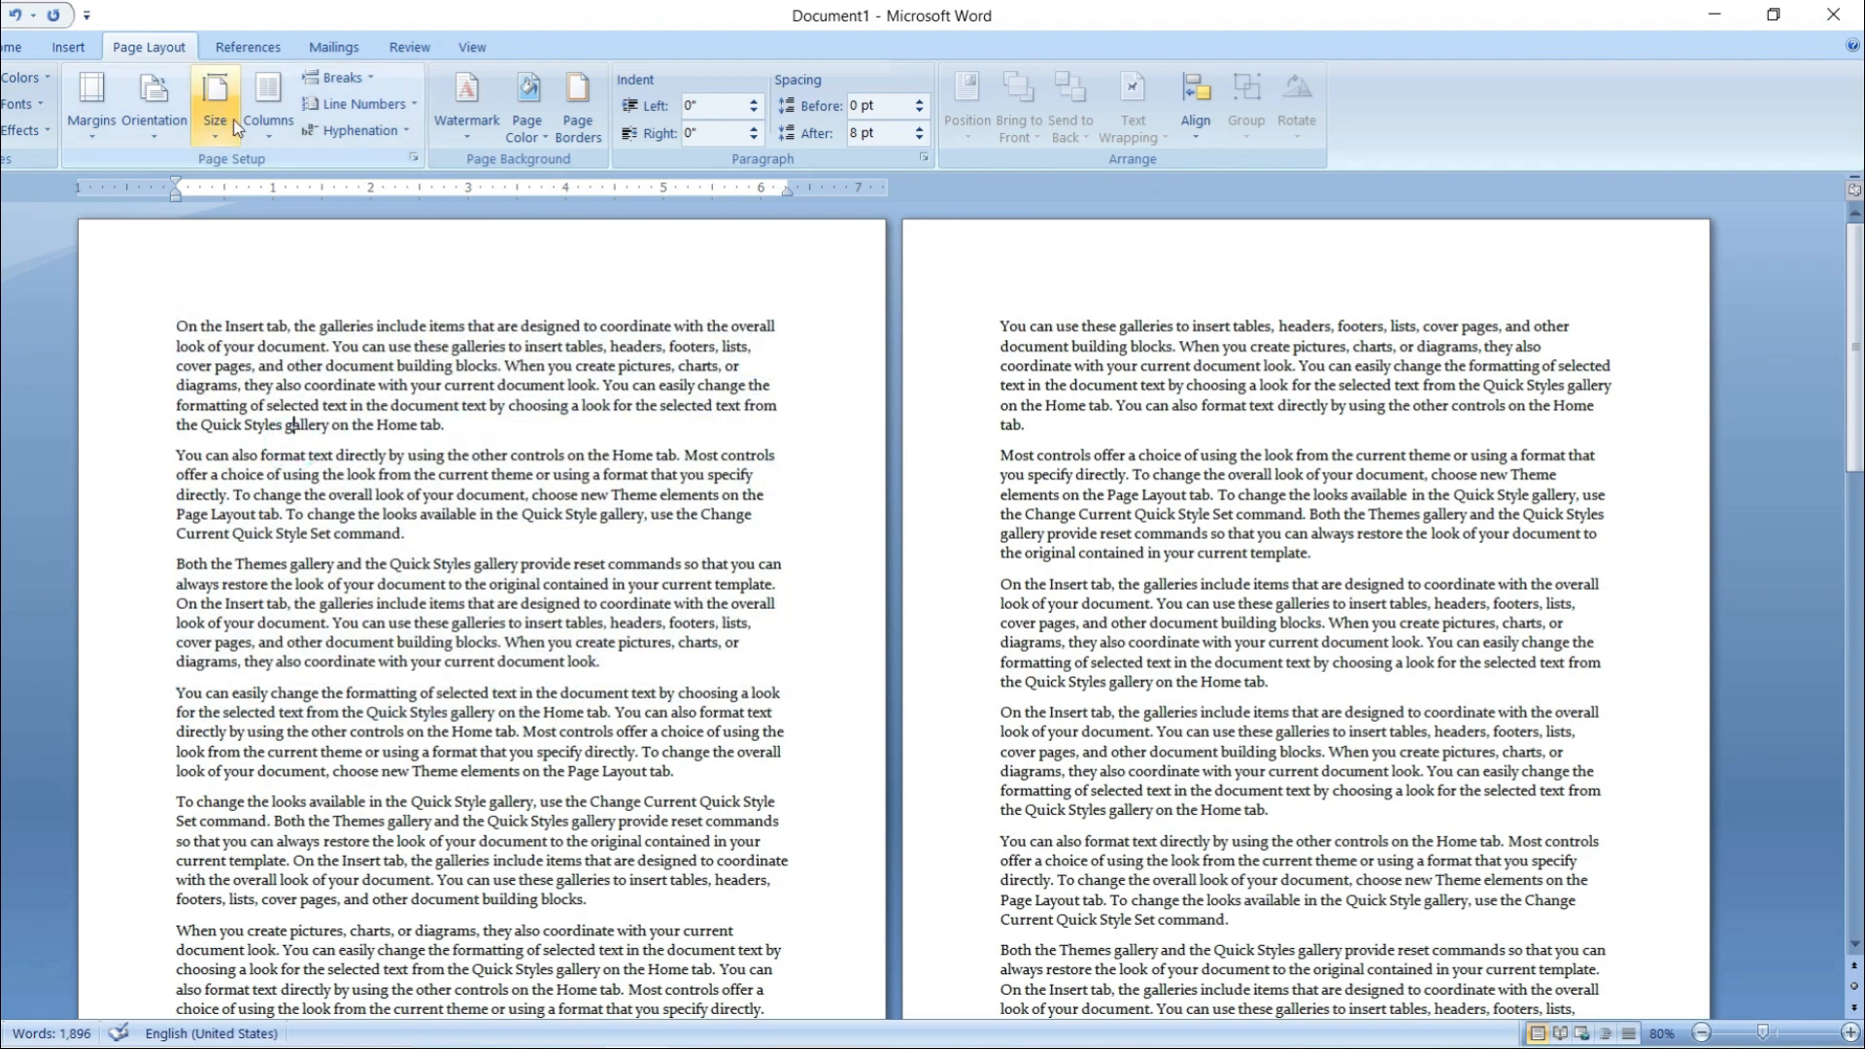
left_click(273, 123)
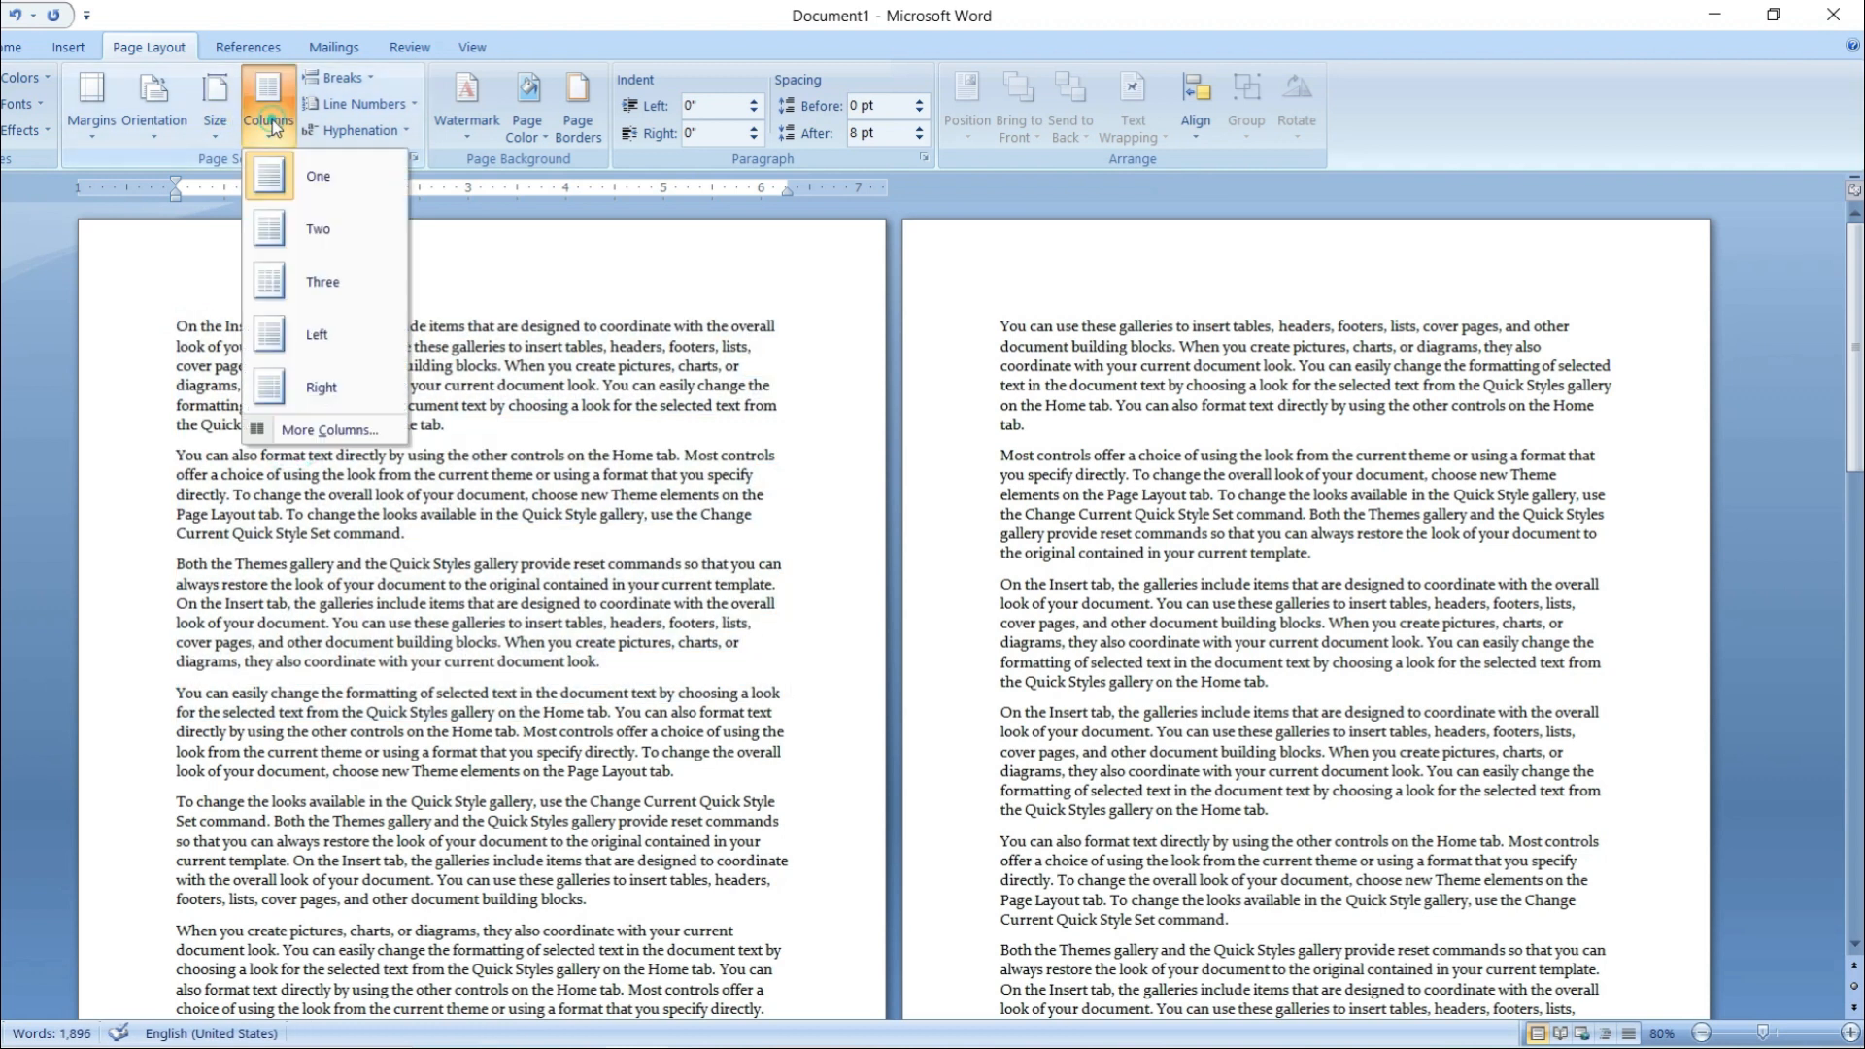
left_click(320, 241)
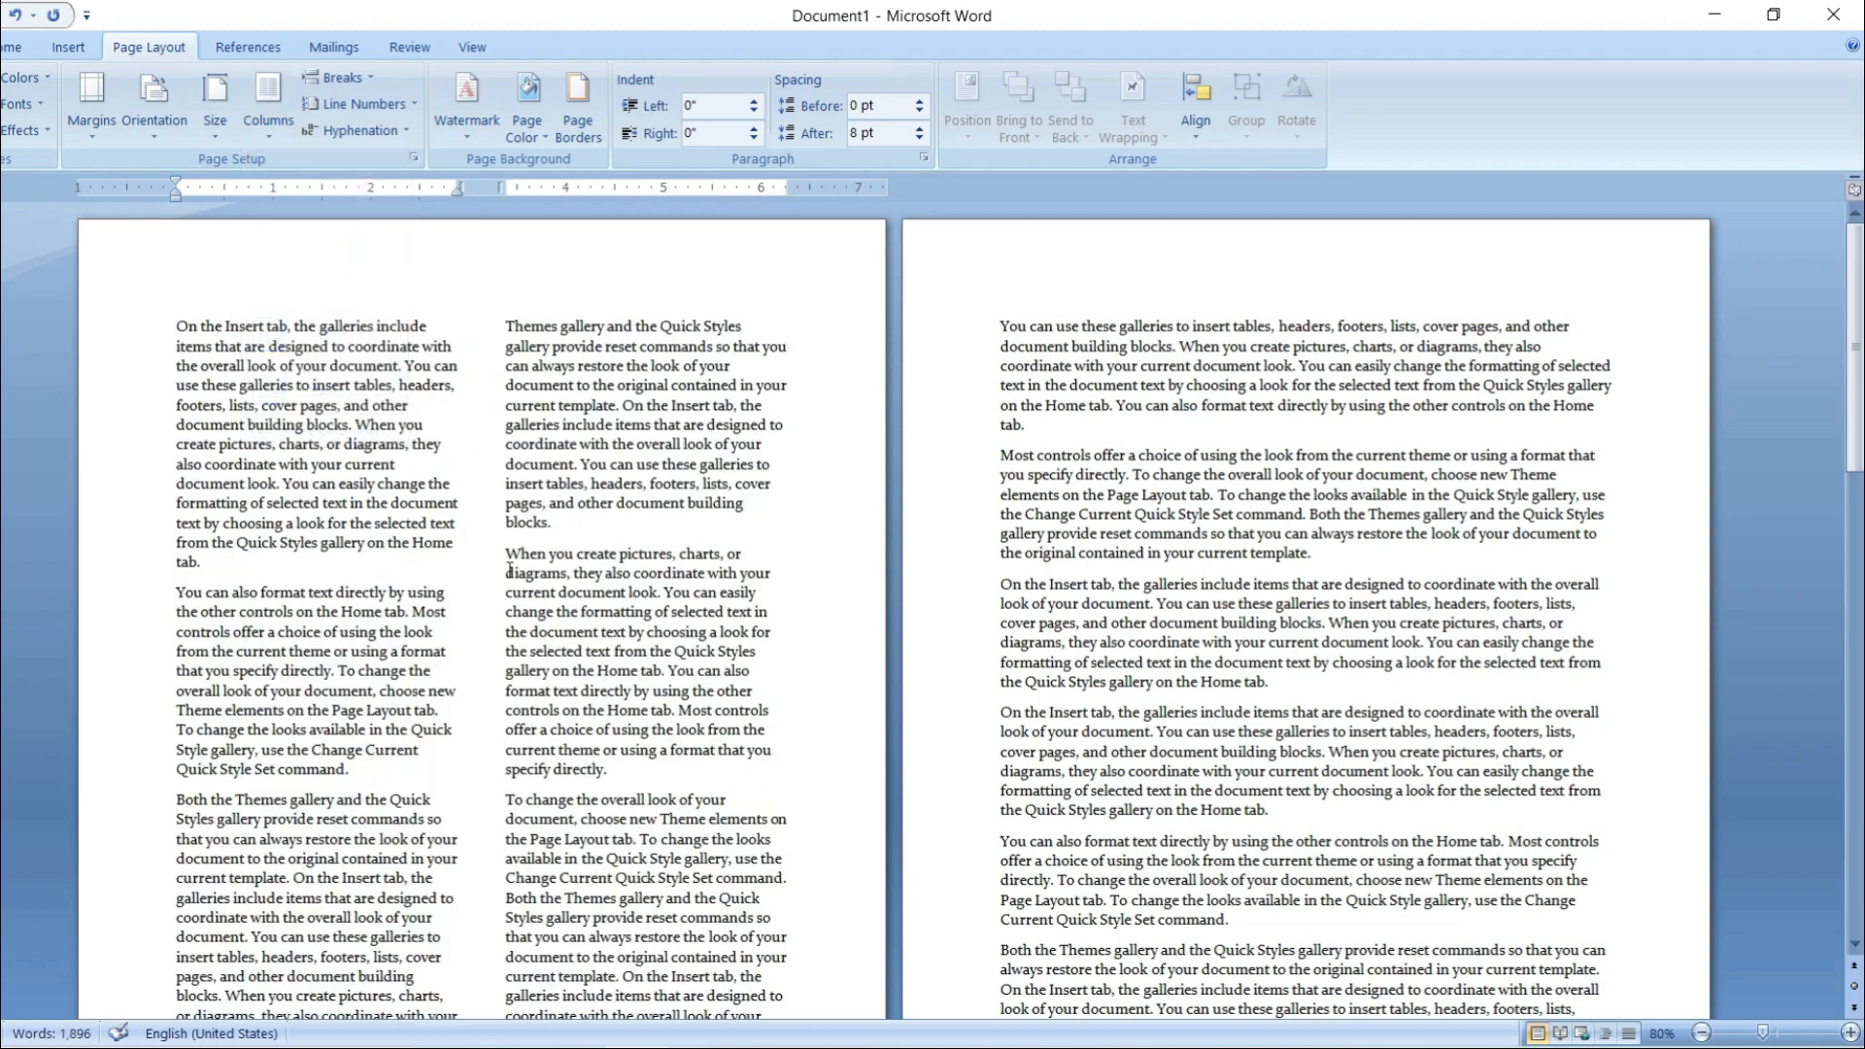
scroll(509, 570, "down", 5)
scroll(509, 570, "down", 2)
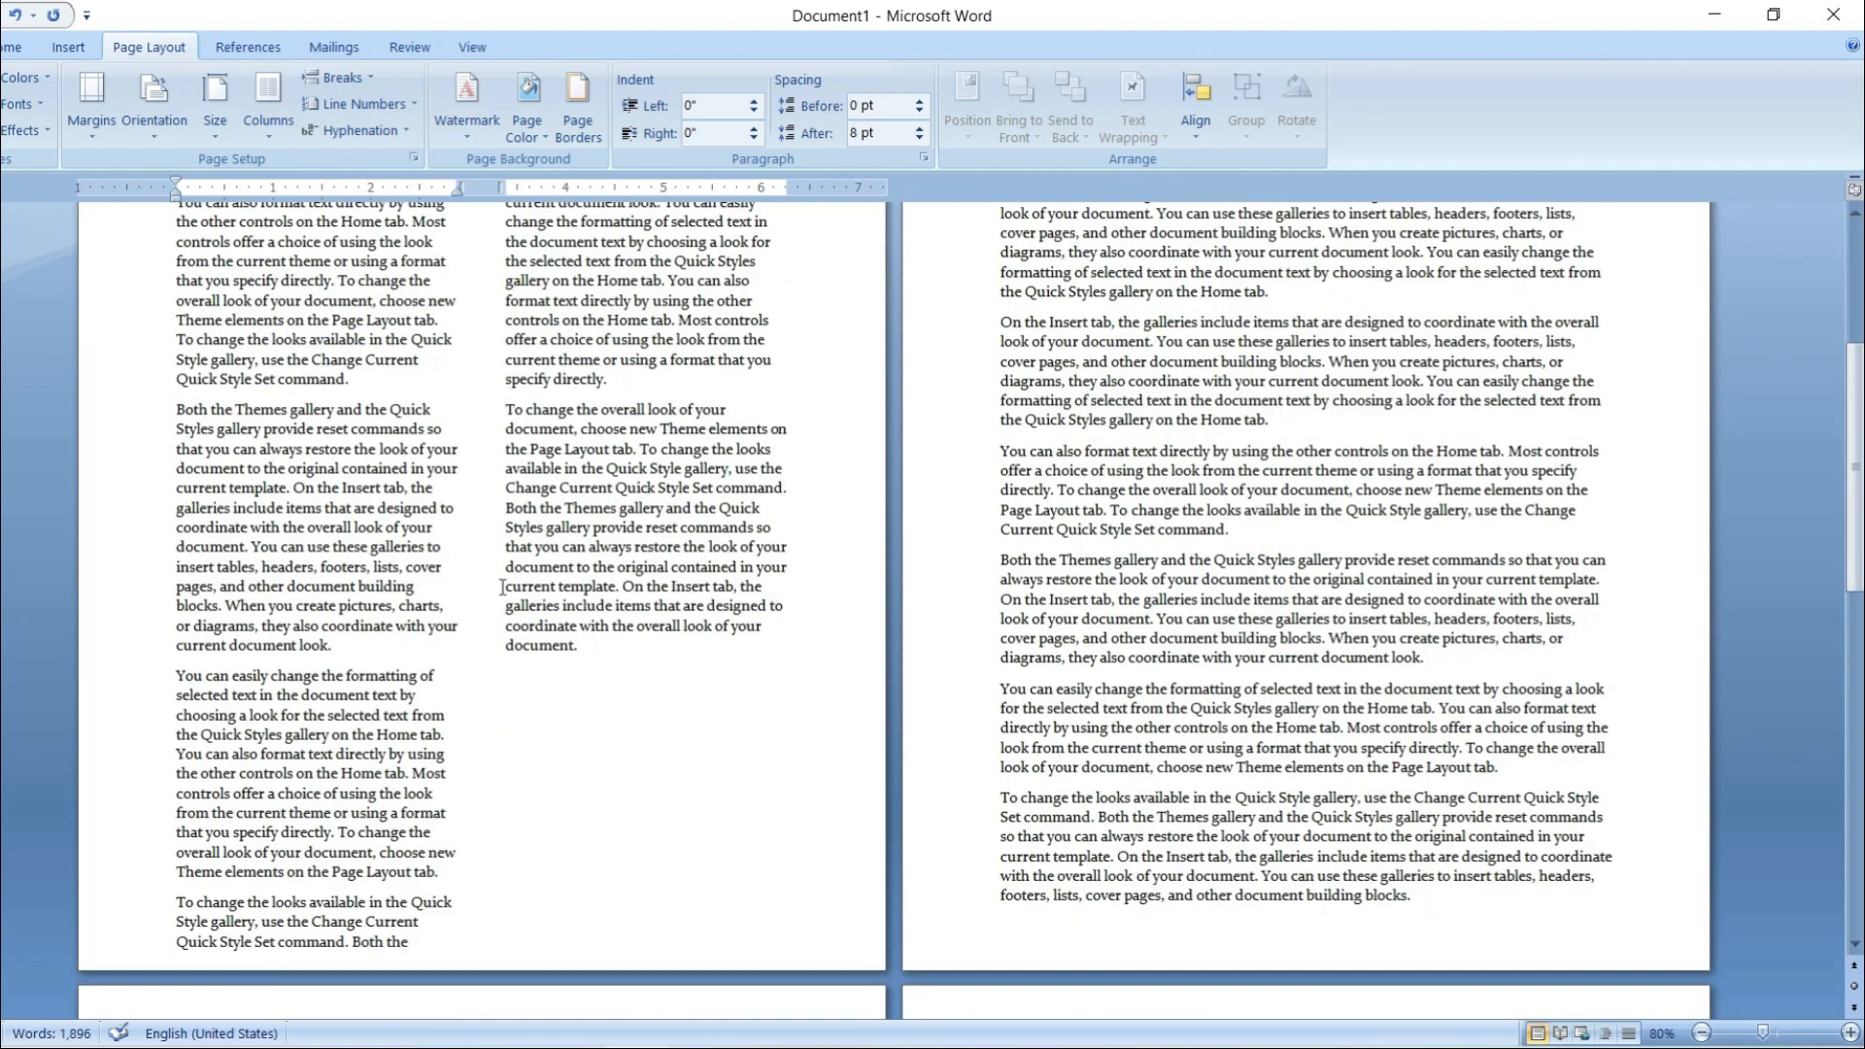
scroll(502, 587, "up", 5)
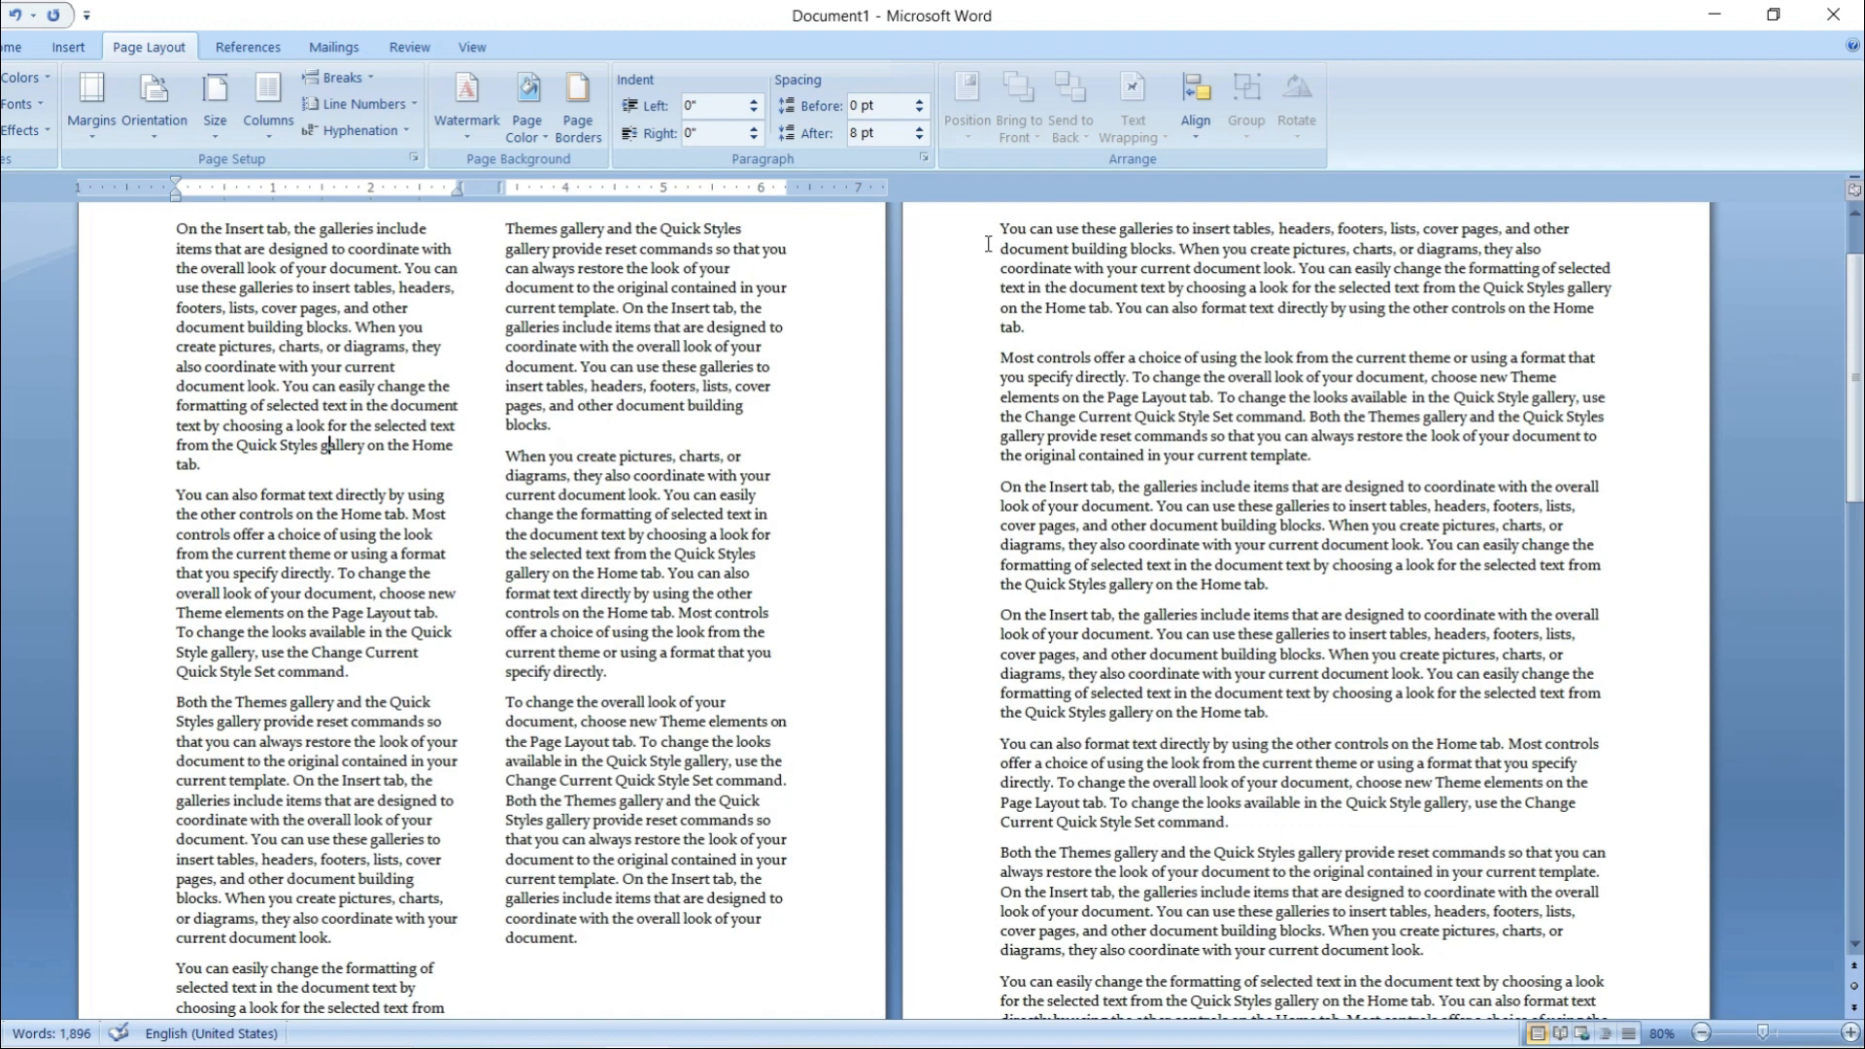
scroll(1020, 505, "down", 9)
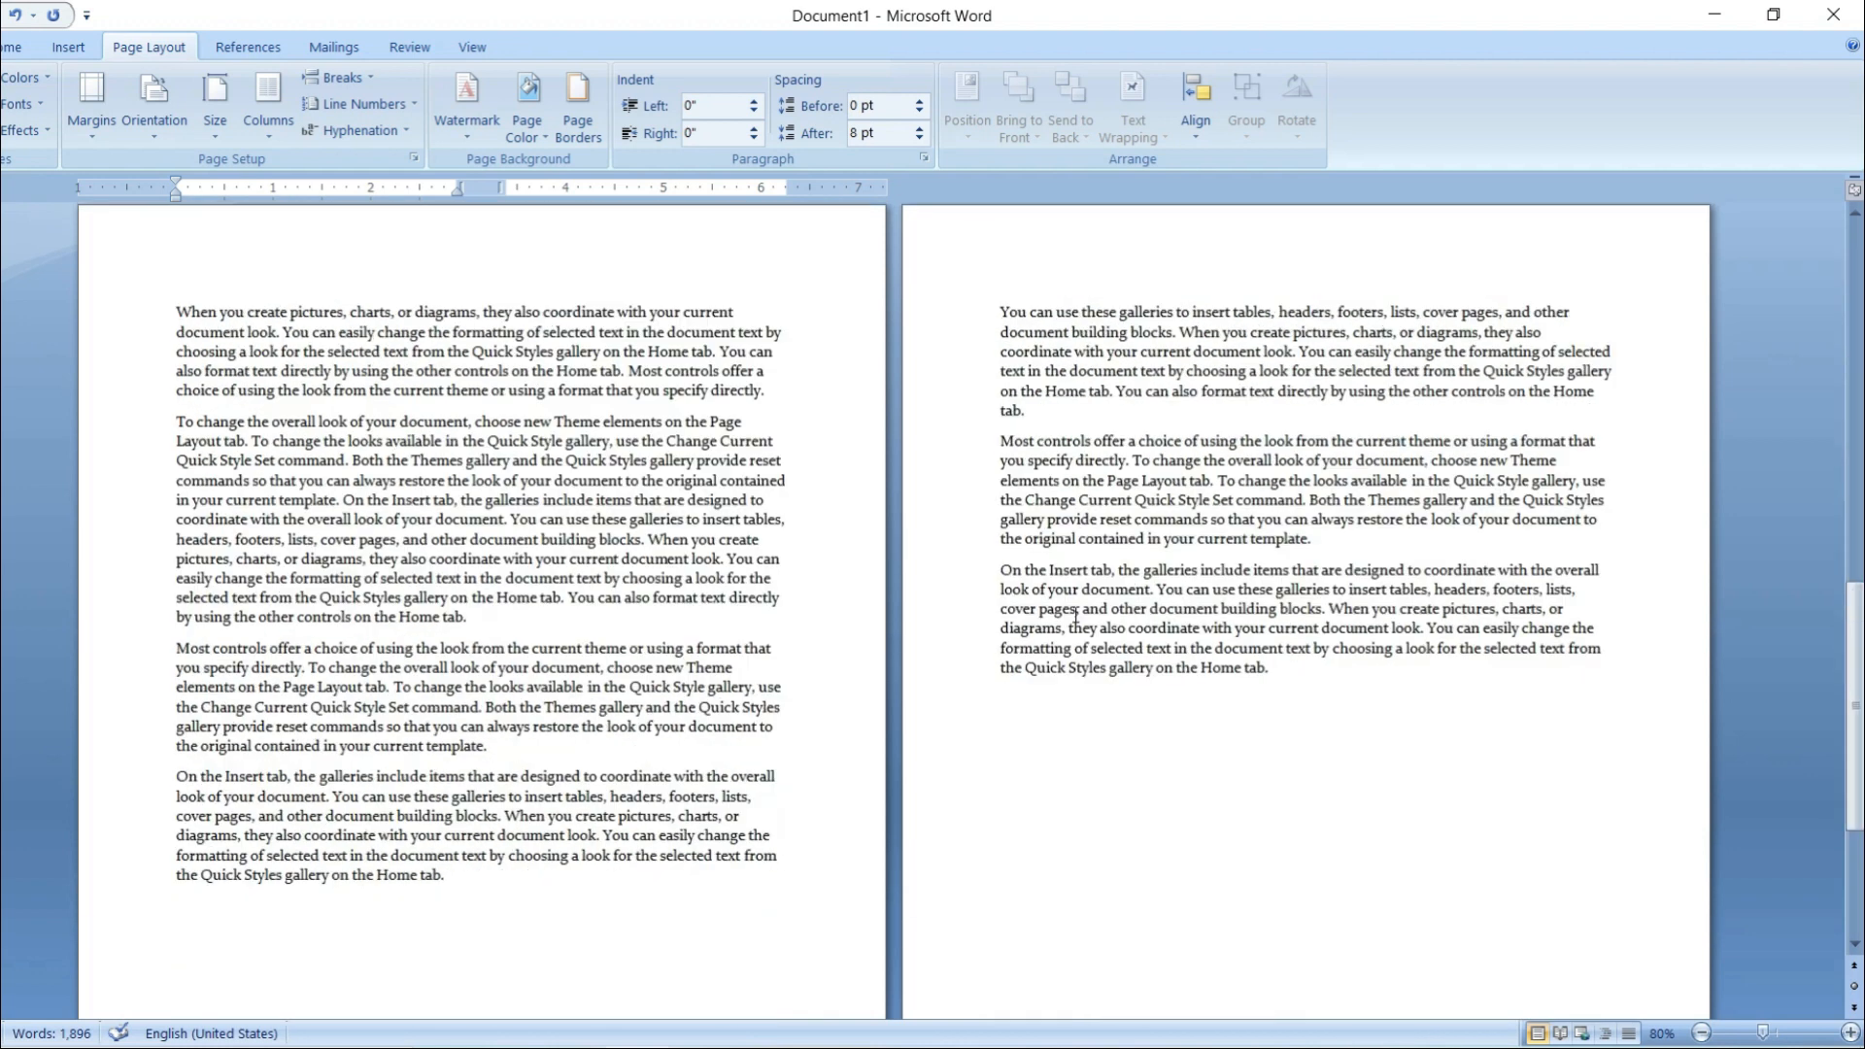
scroll(1032, 654, "down", 9)
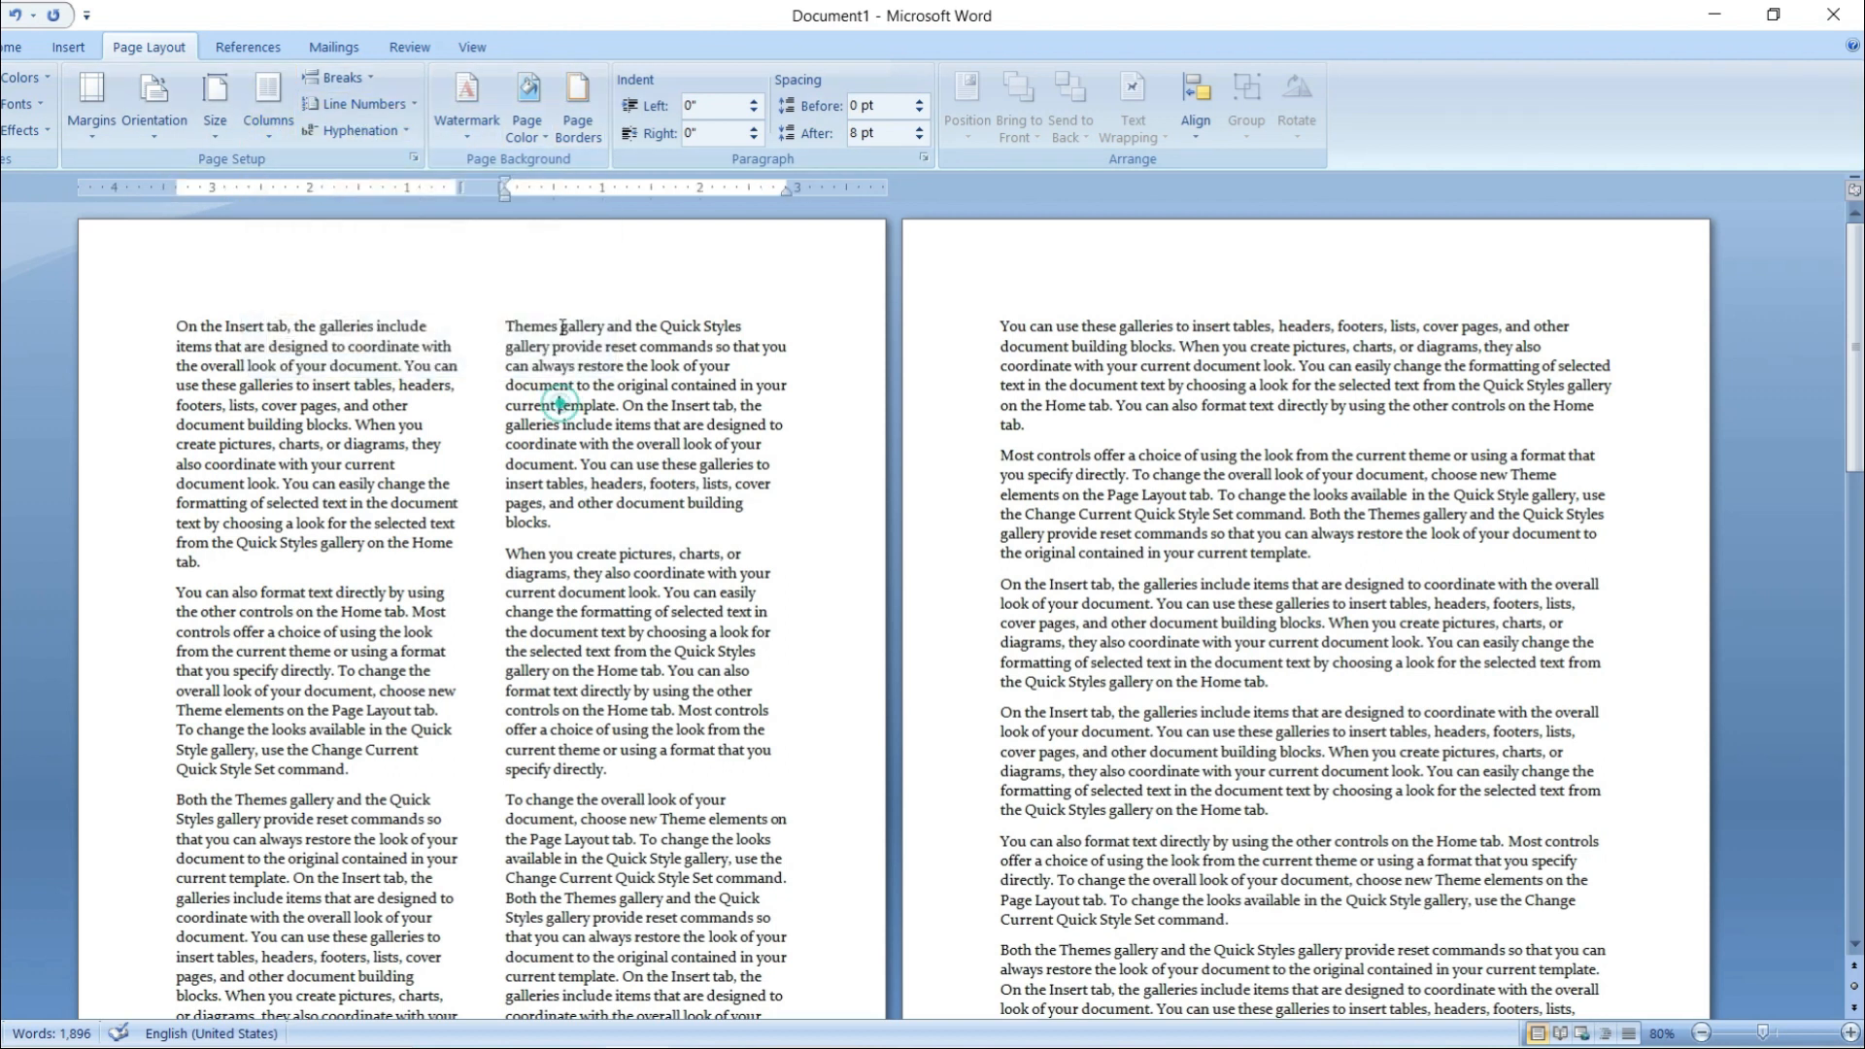
- Apply a Box page border with the green tree art to the first page's section only
left_click(573, 105)
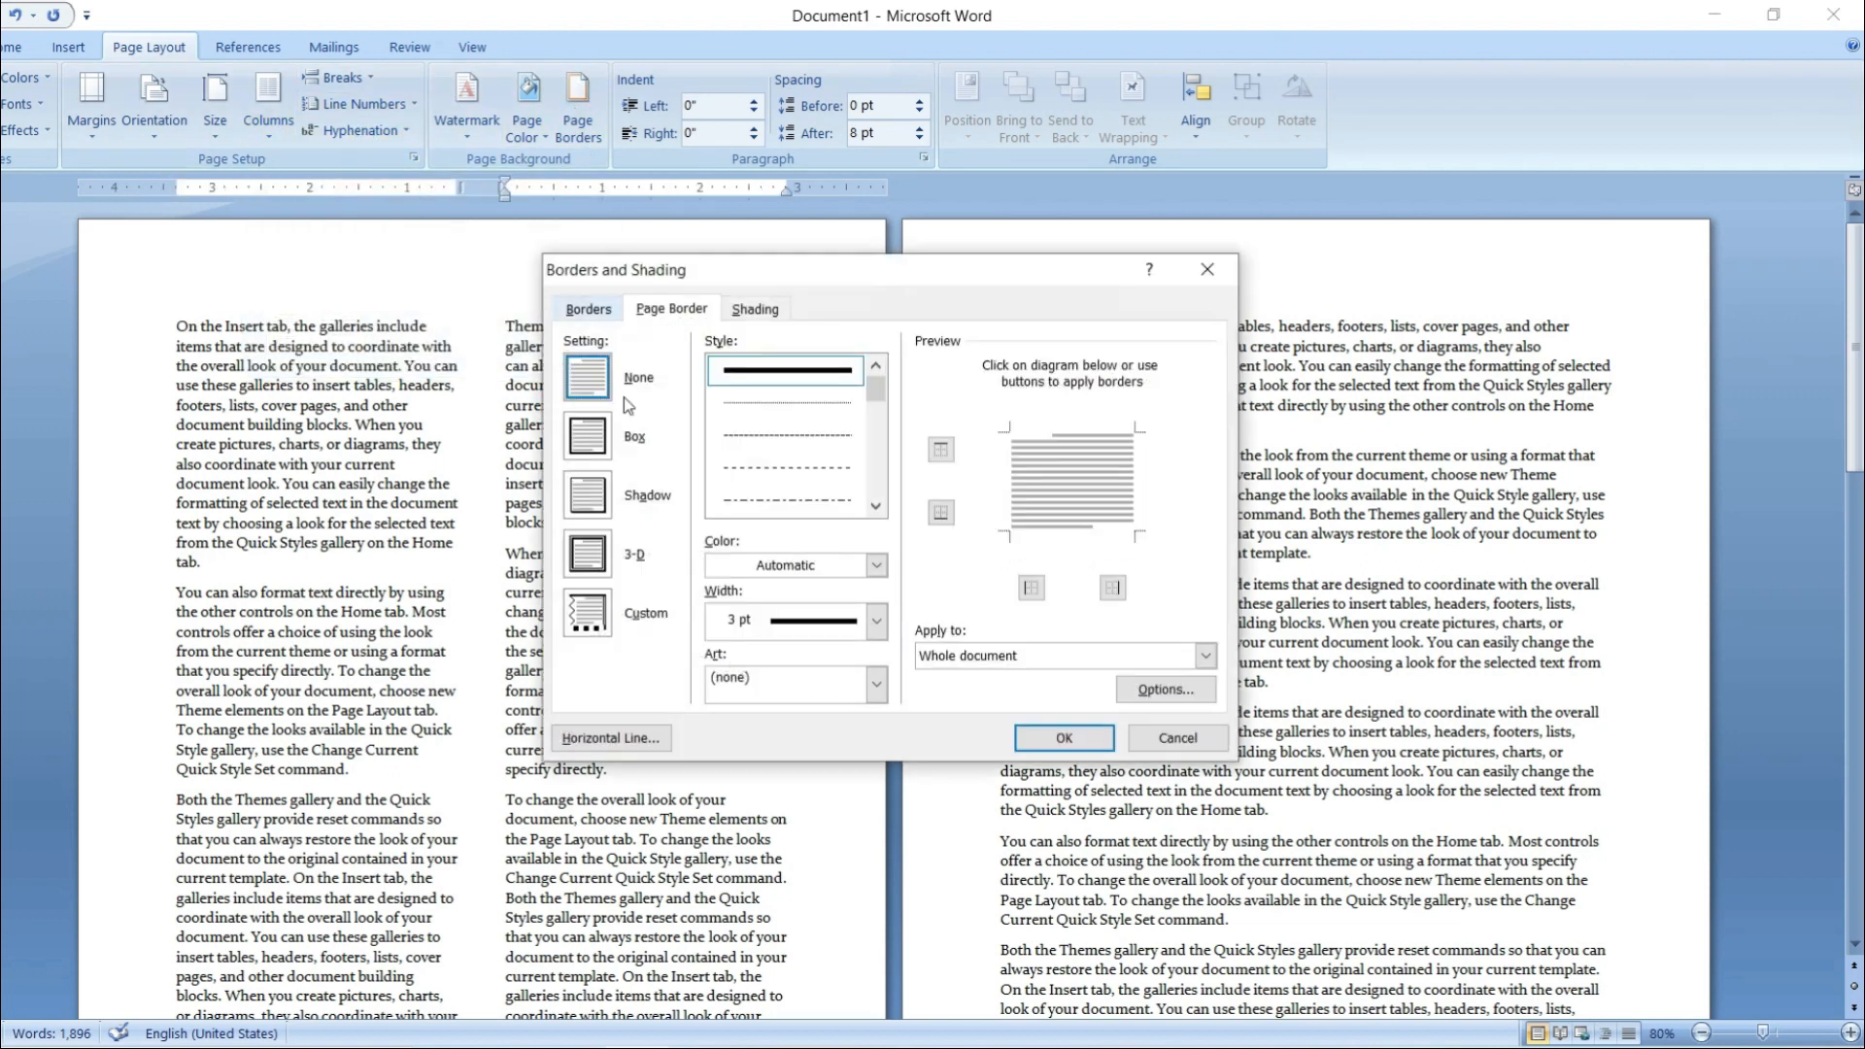
left_click(585, 445)
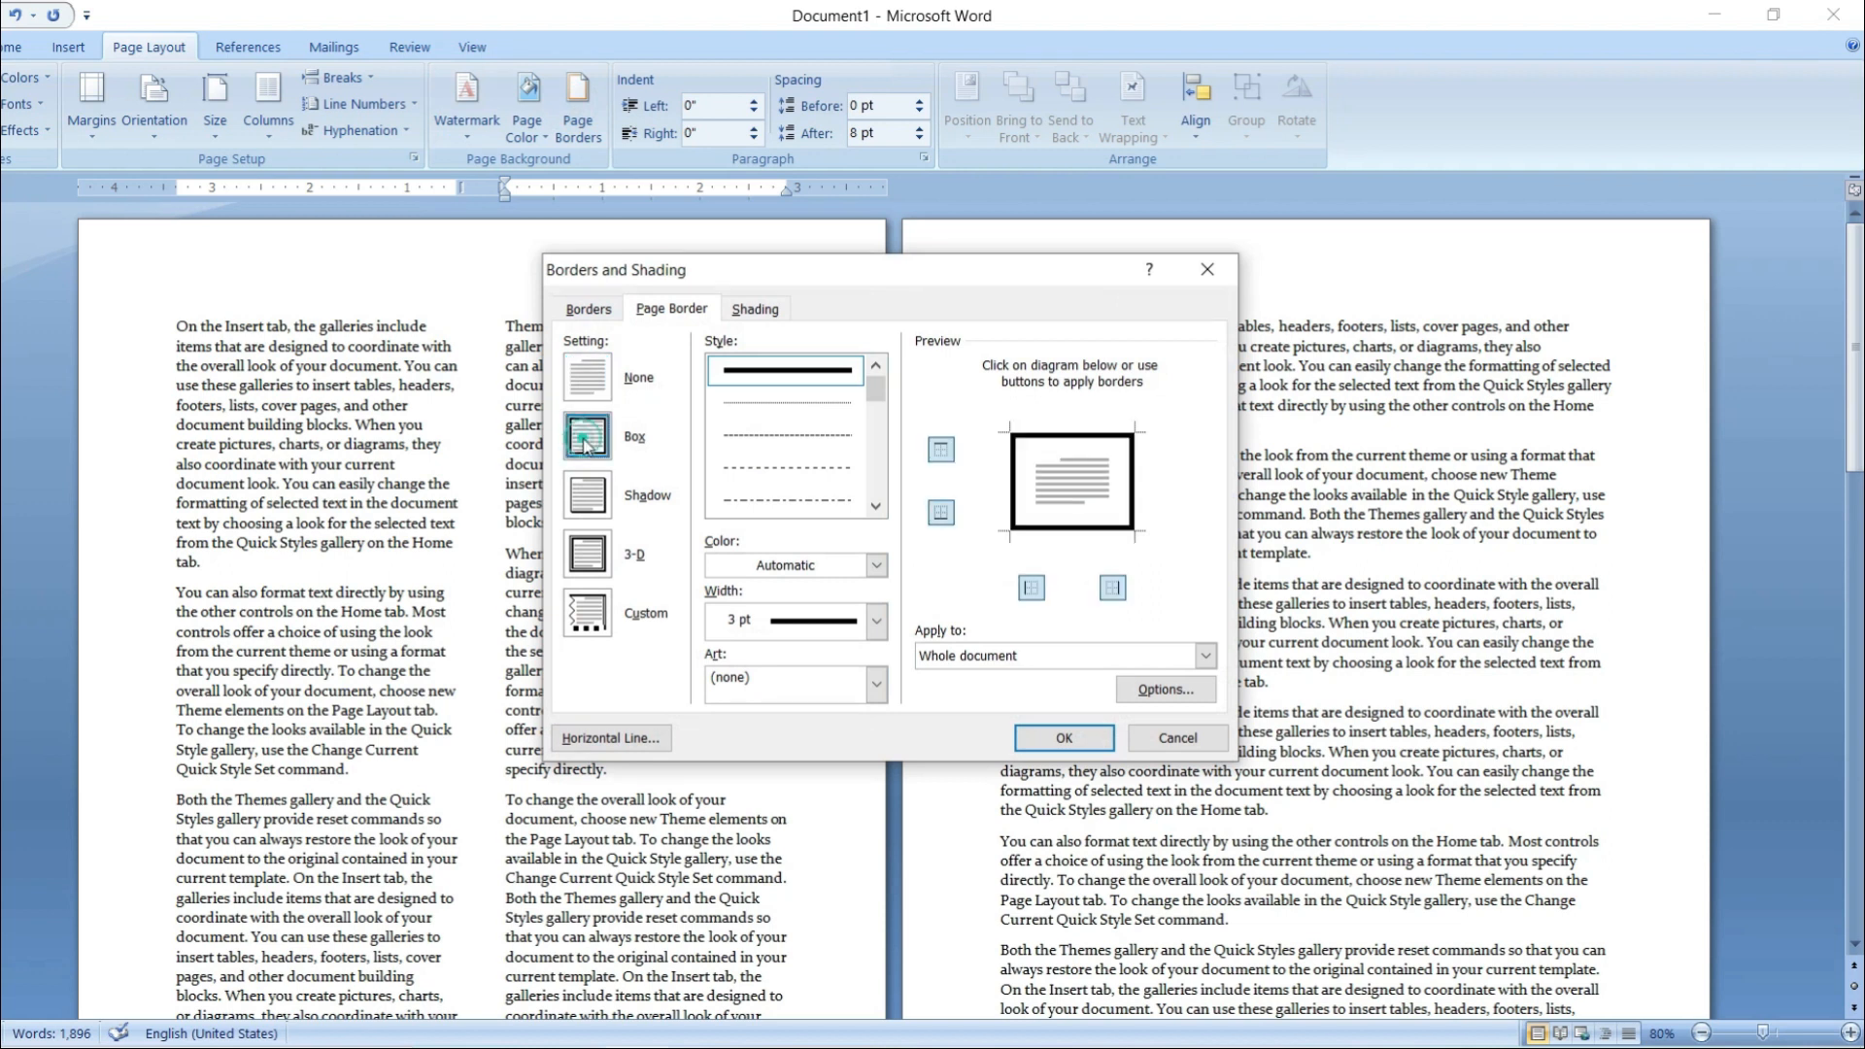
left_click(876, 689)
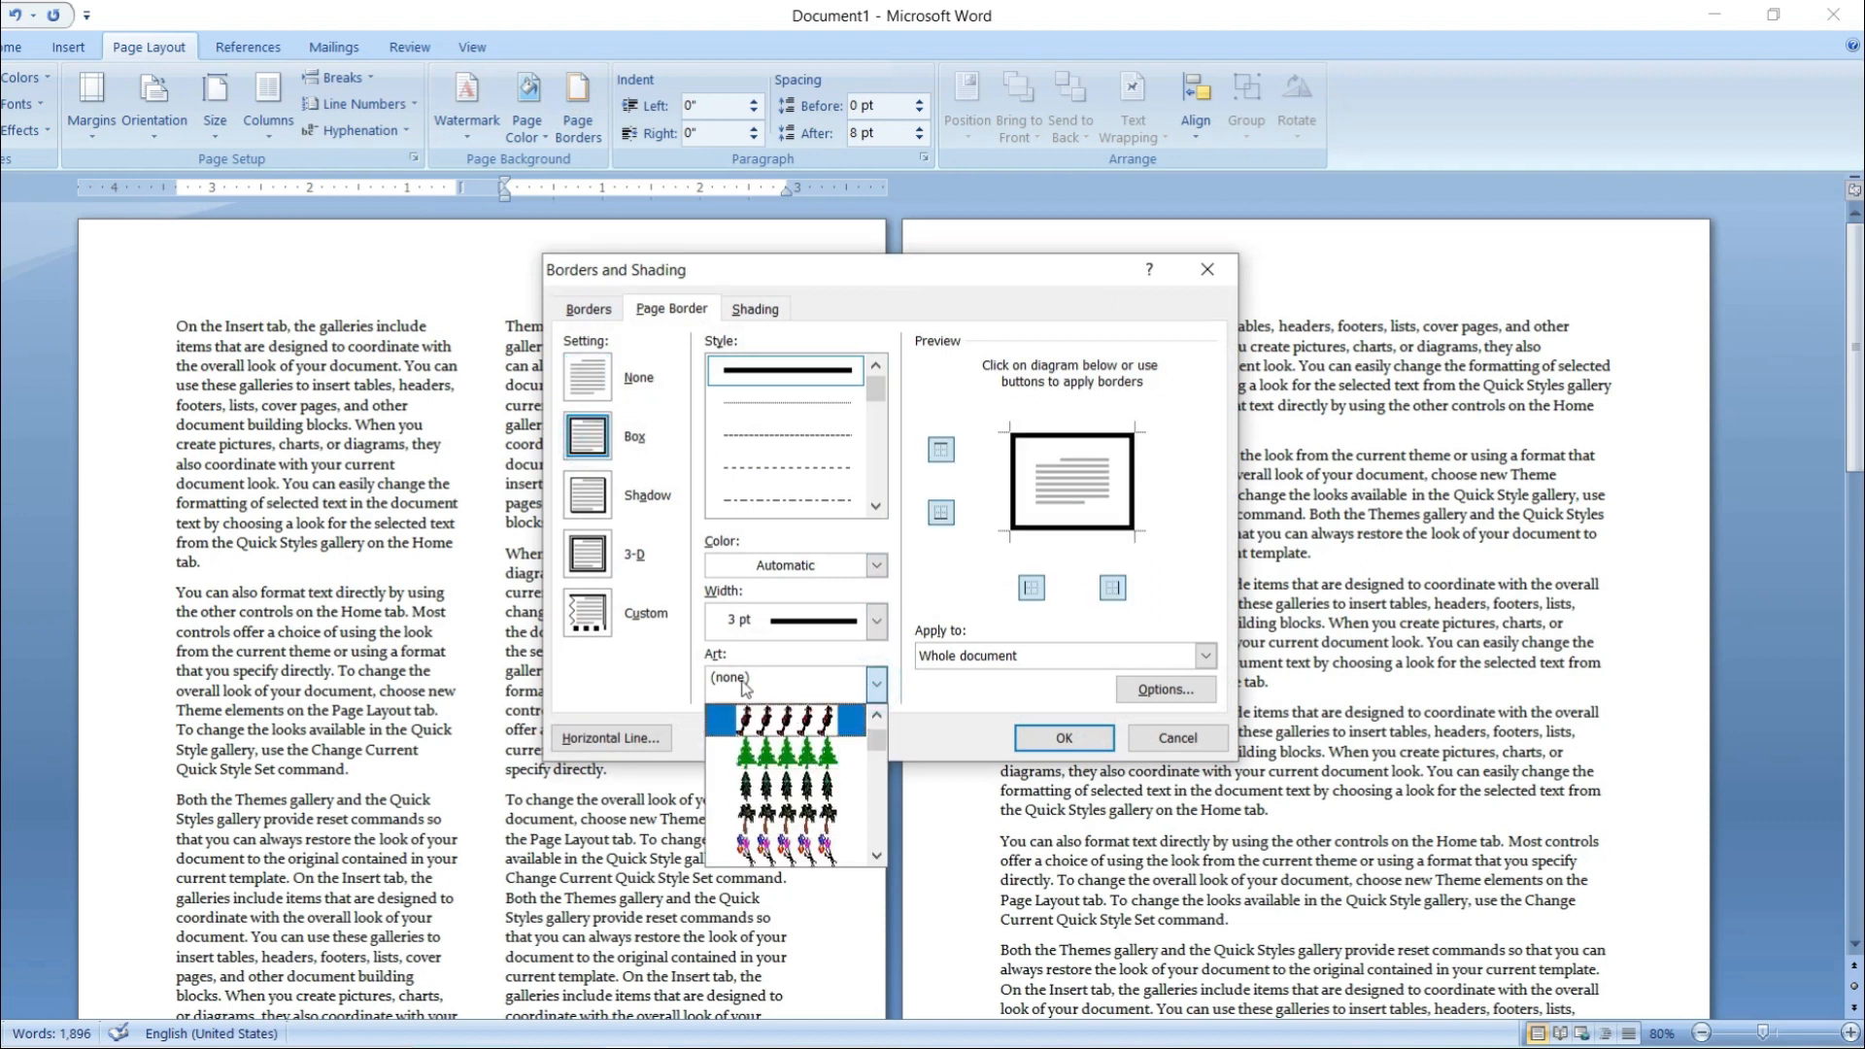
scroll(792, 803, "down", 1)
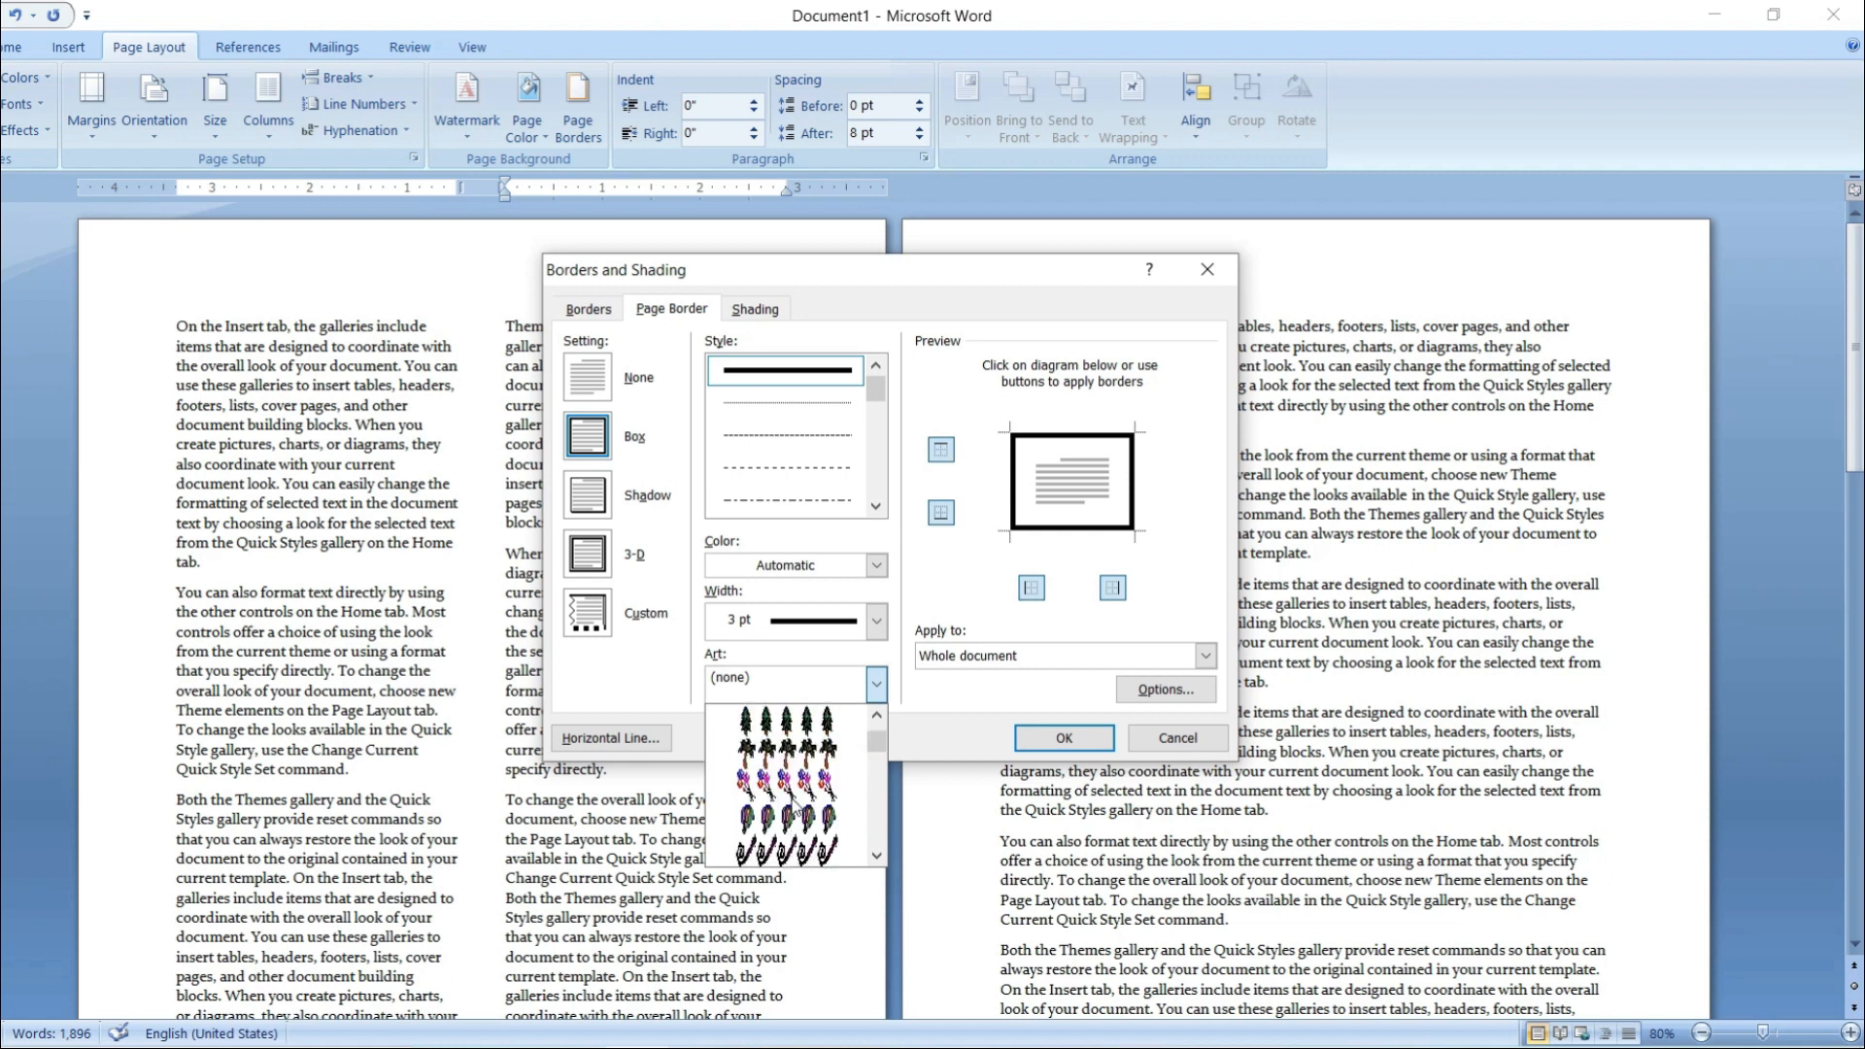
scroll(795, 798, "up", 1)
left_click(765, 719)
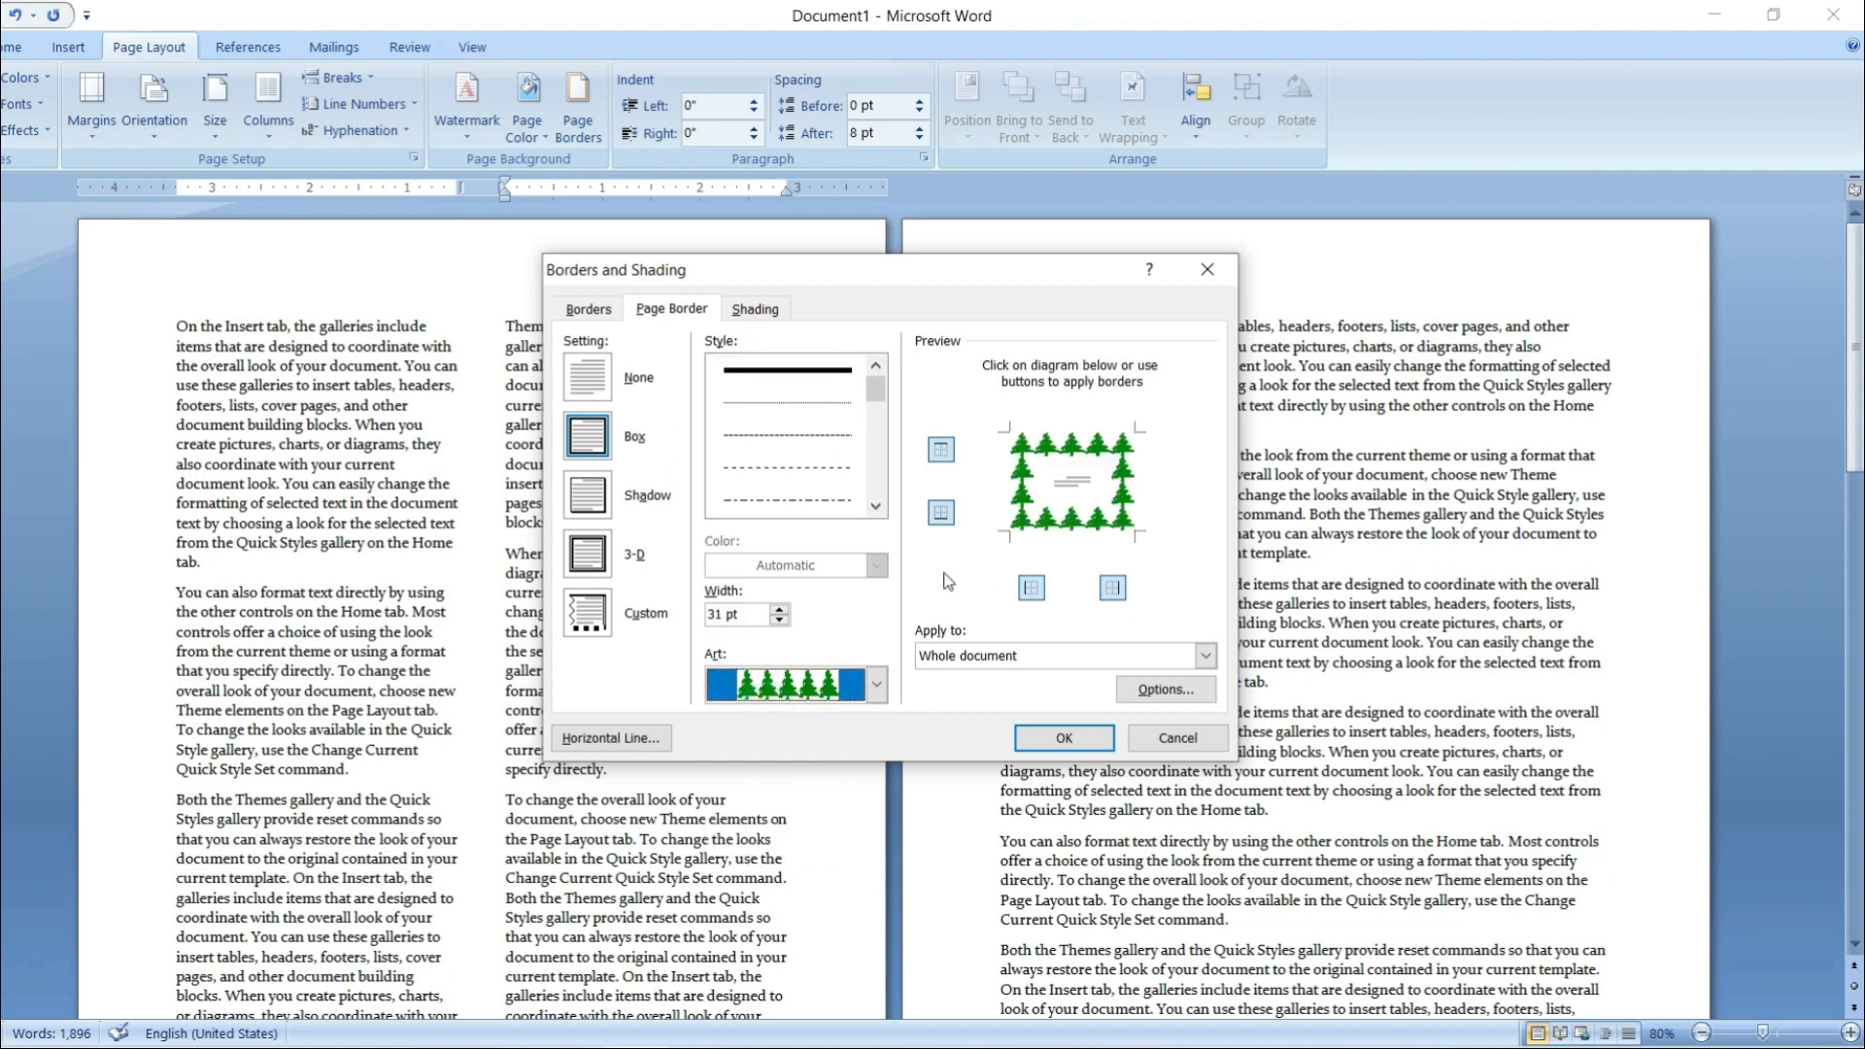
left_click(1204, 656)
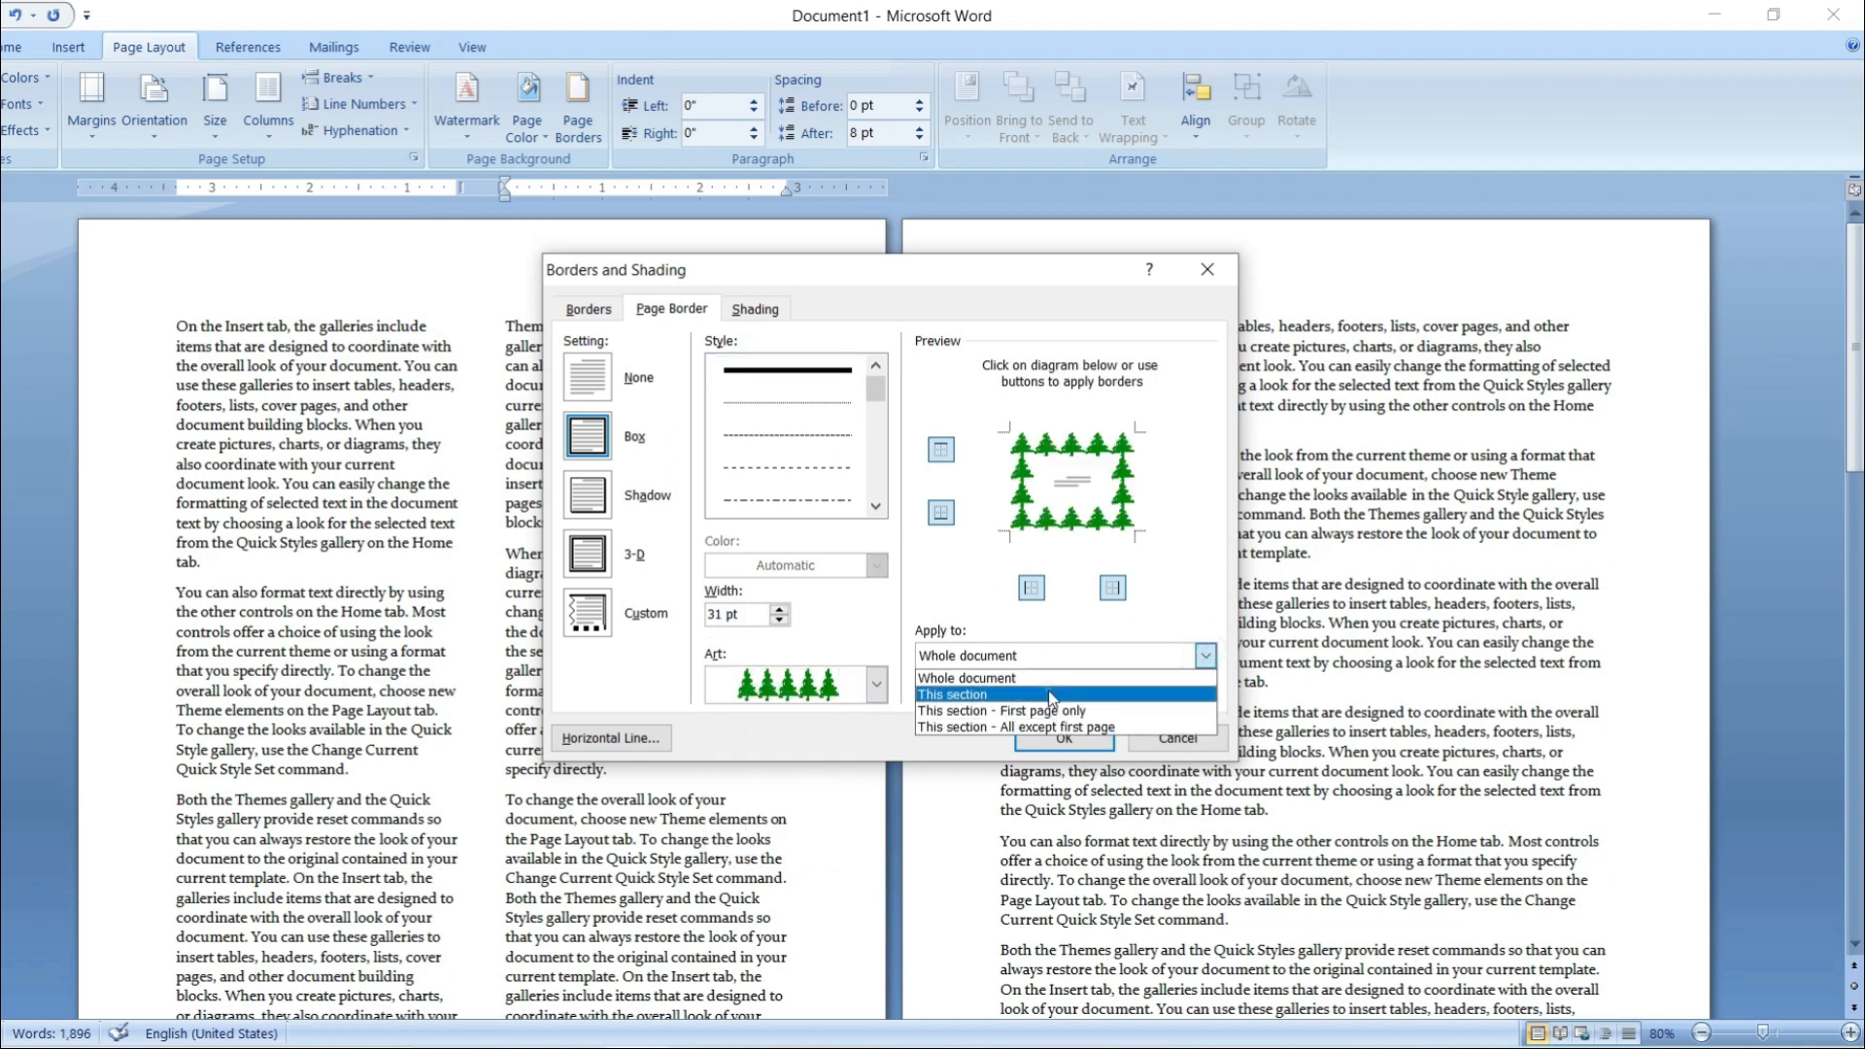
left_click(1071, 683)
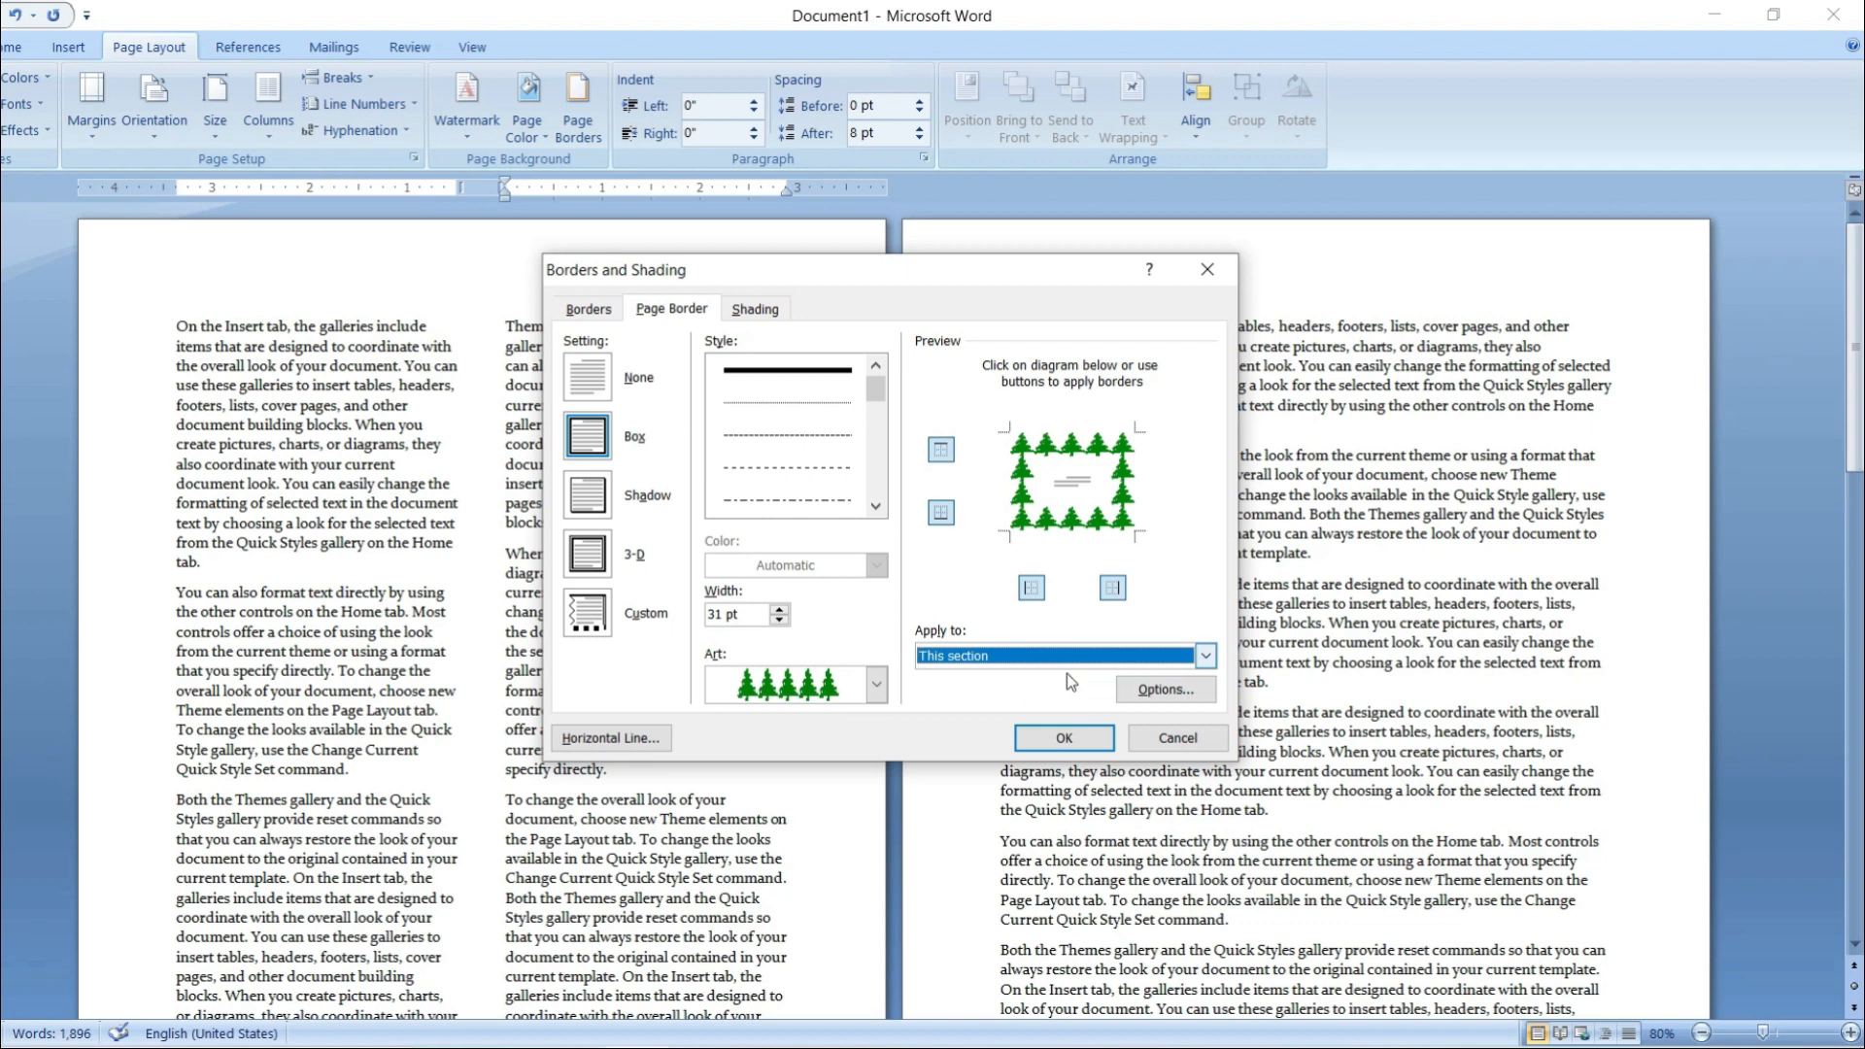
left_click(1064, 740)
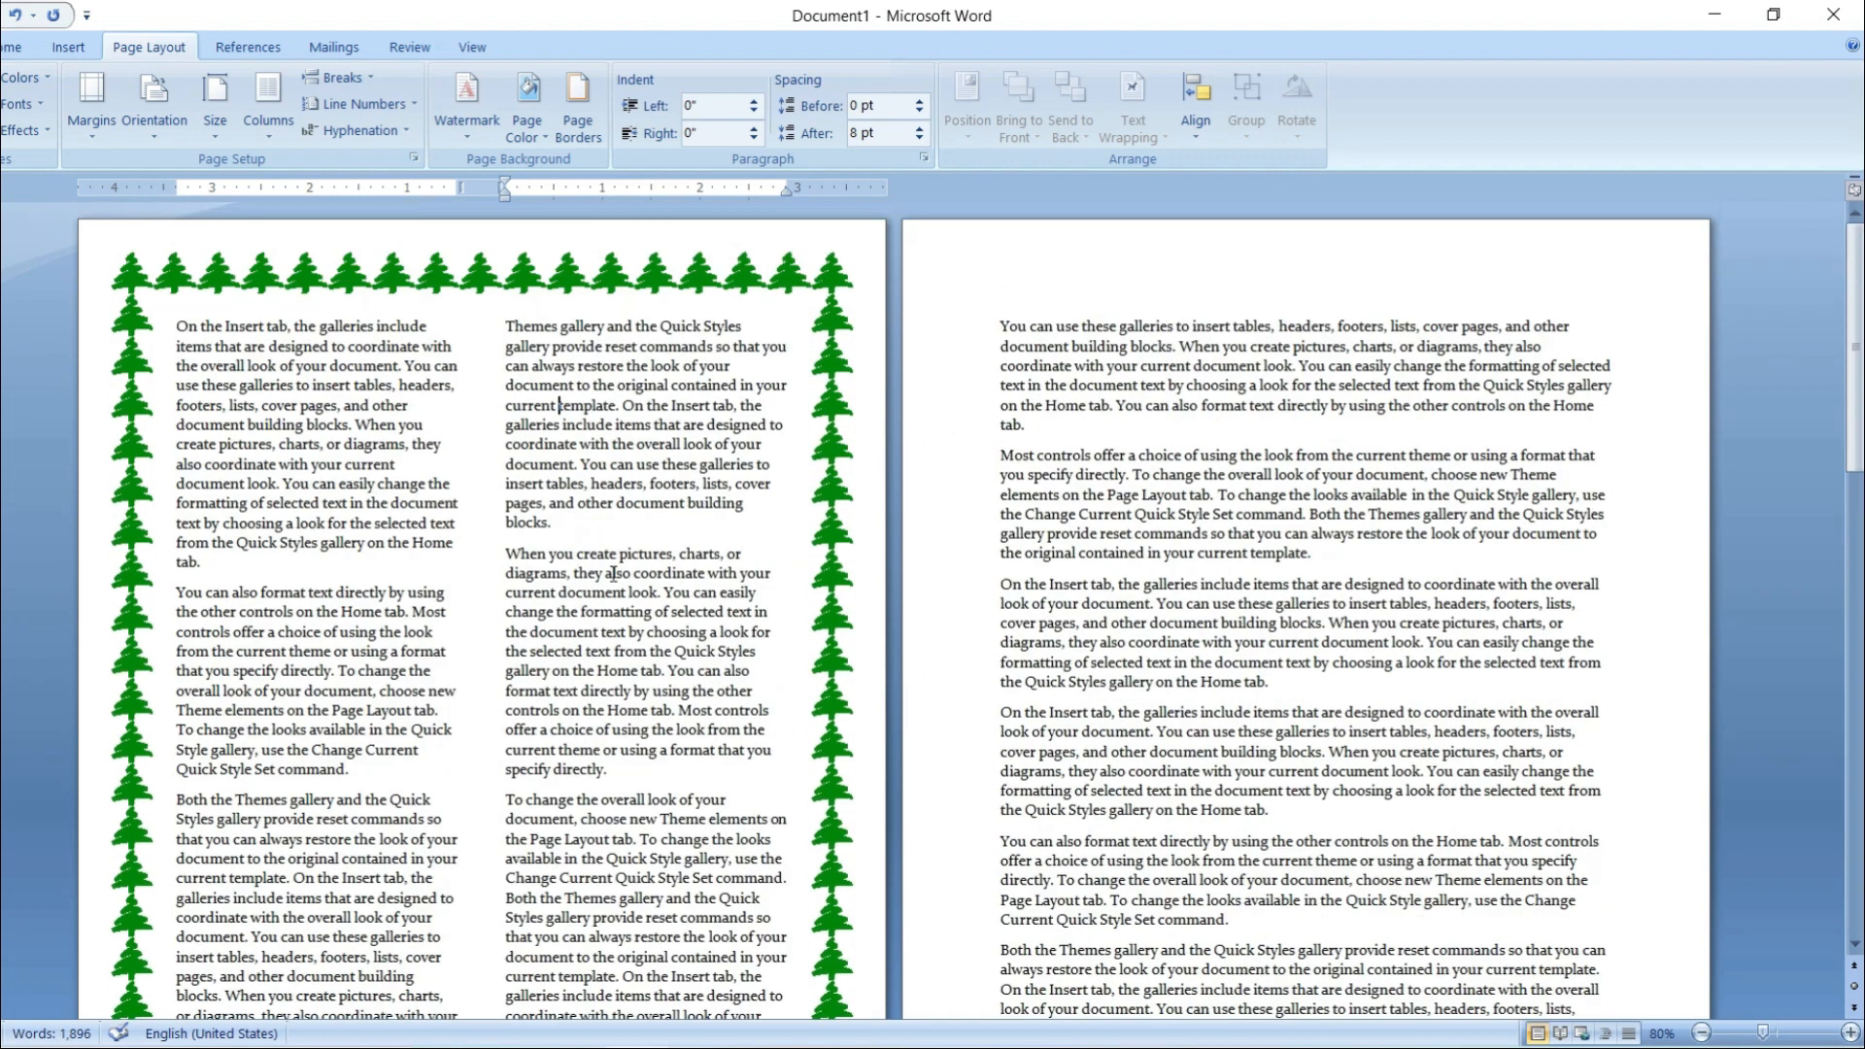
- Mark text on the first and second pages and check which pages carry the tree border
left_click_drag(199, 321, 612, 901)
scroll(680, 379, "down", 10)
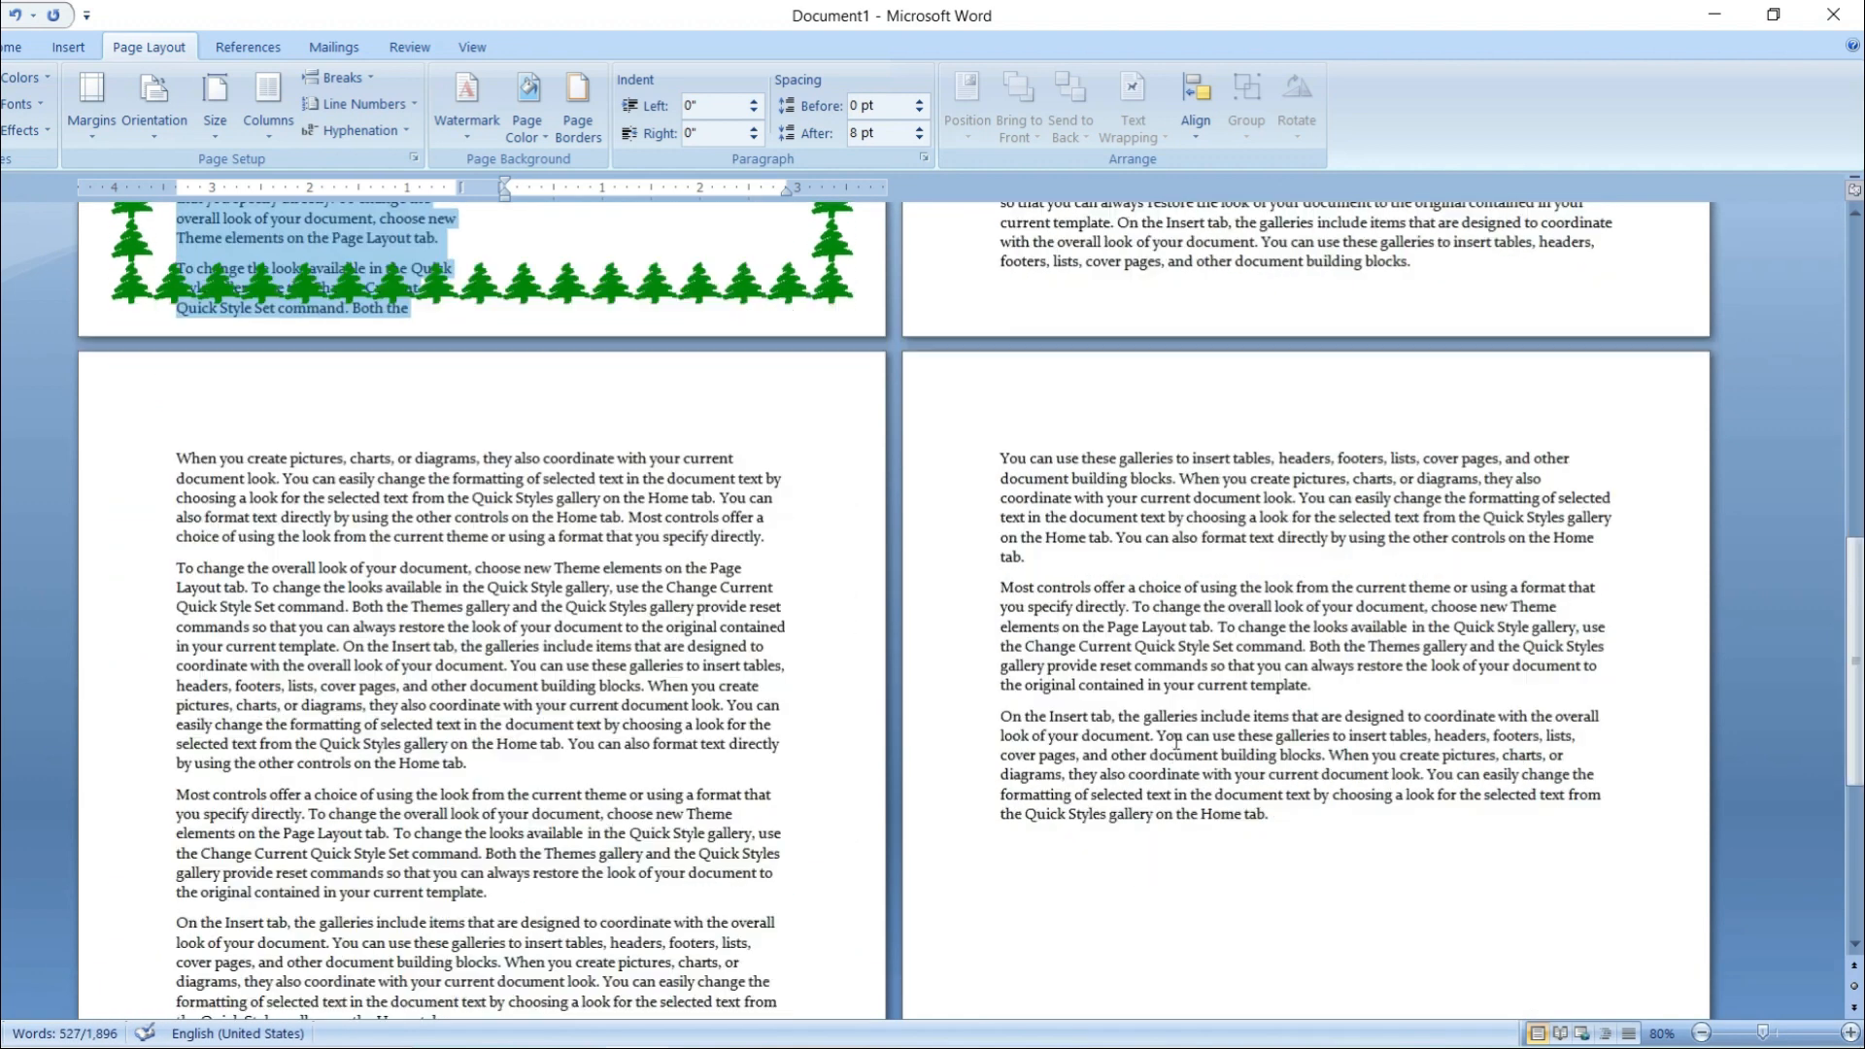
scroll(636, 753, "up", 10)
left_click_drag(1000, 326, 1284, 688)
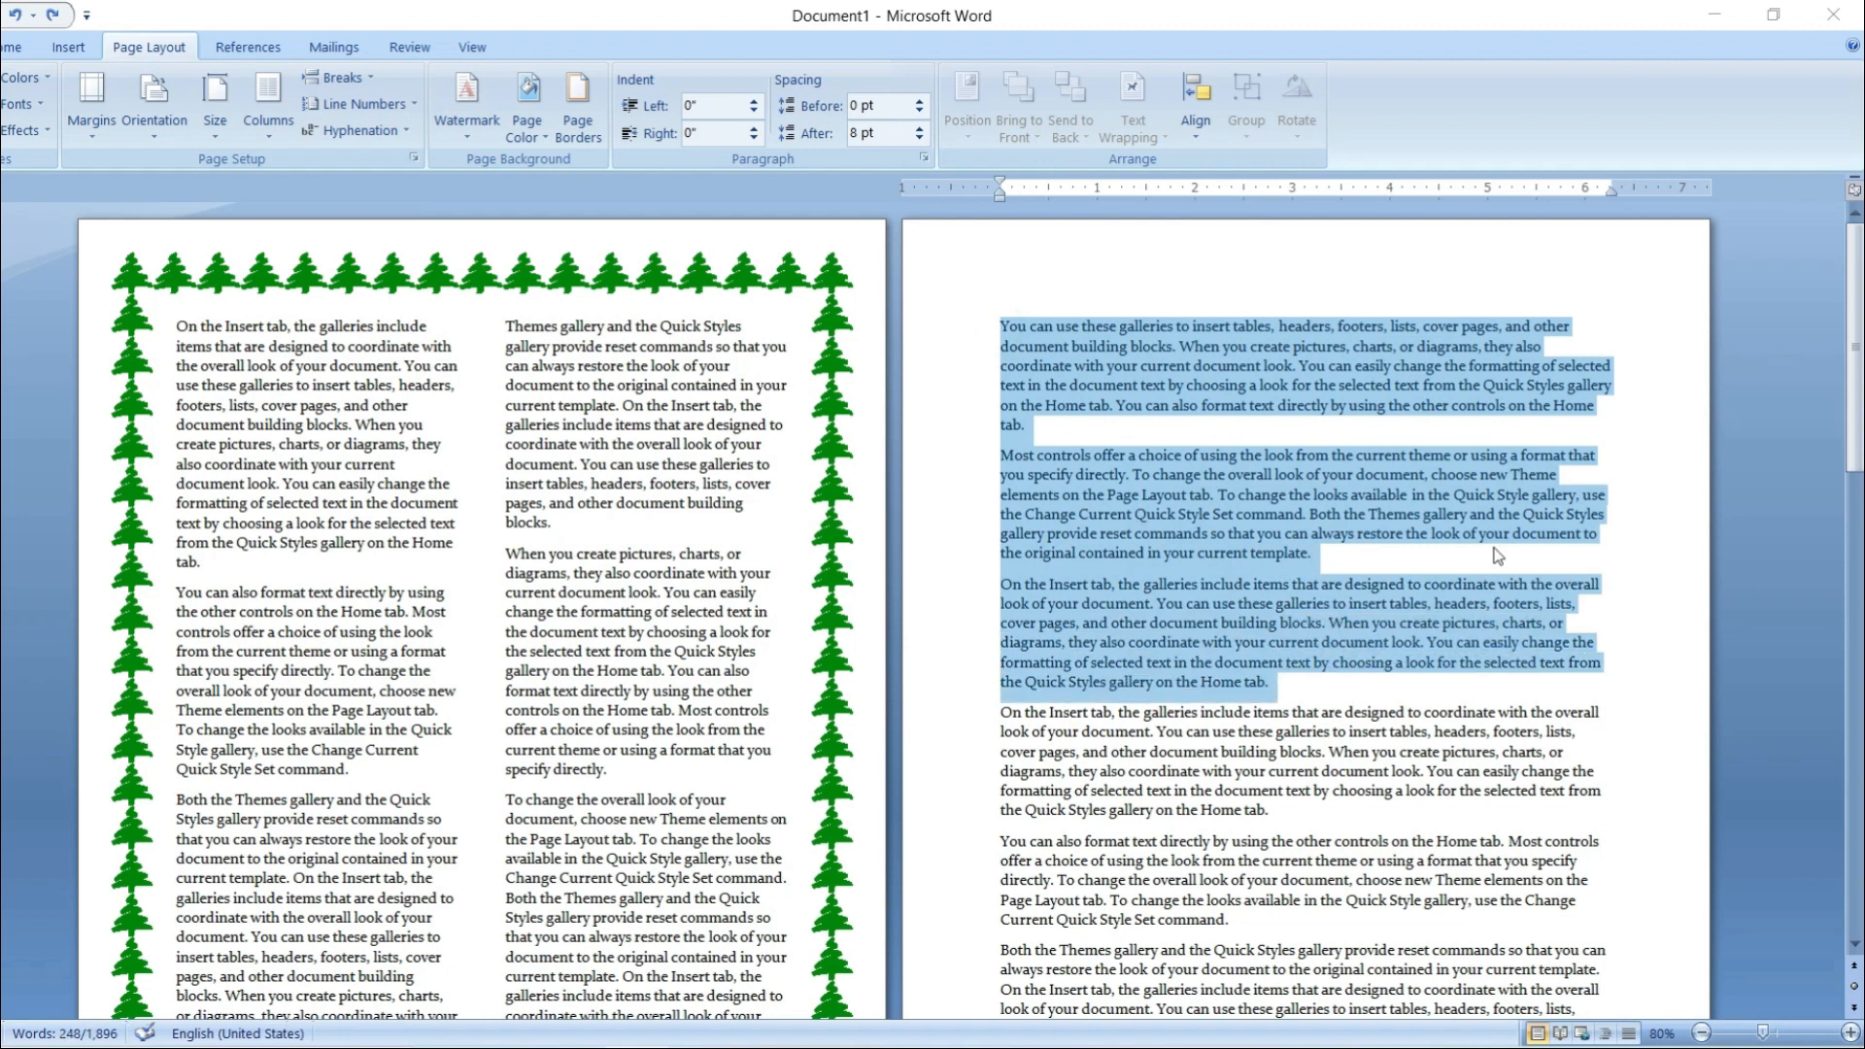
scroll(1316, 556, "down", 1)
left_click_drag(279, 419, 557, 546)
- Lay out the section starting on the second page in three columns
left_click(1005, 284)
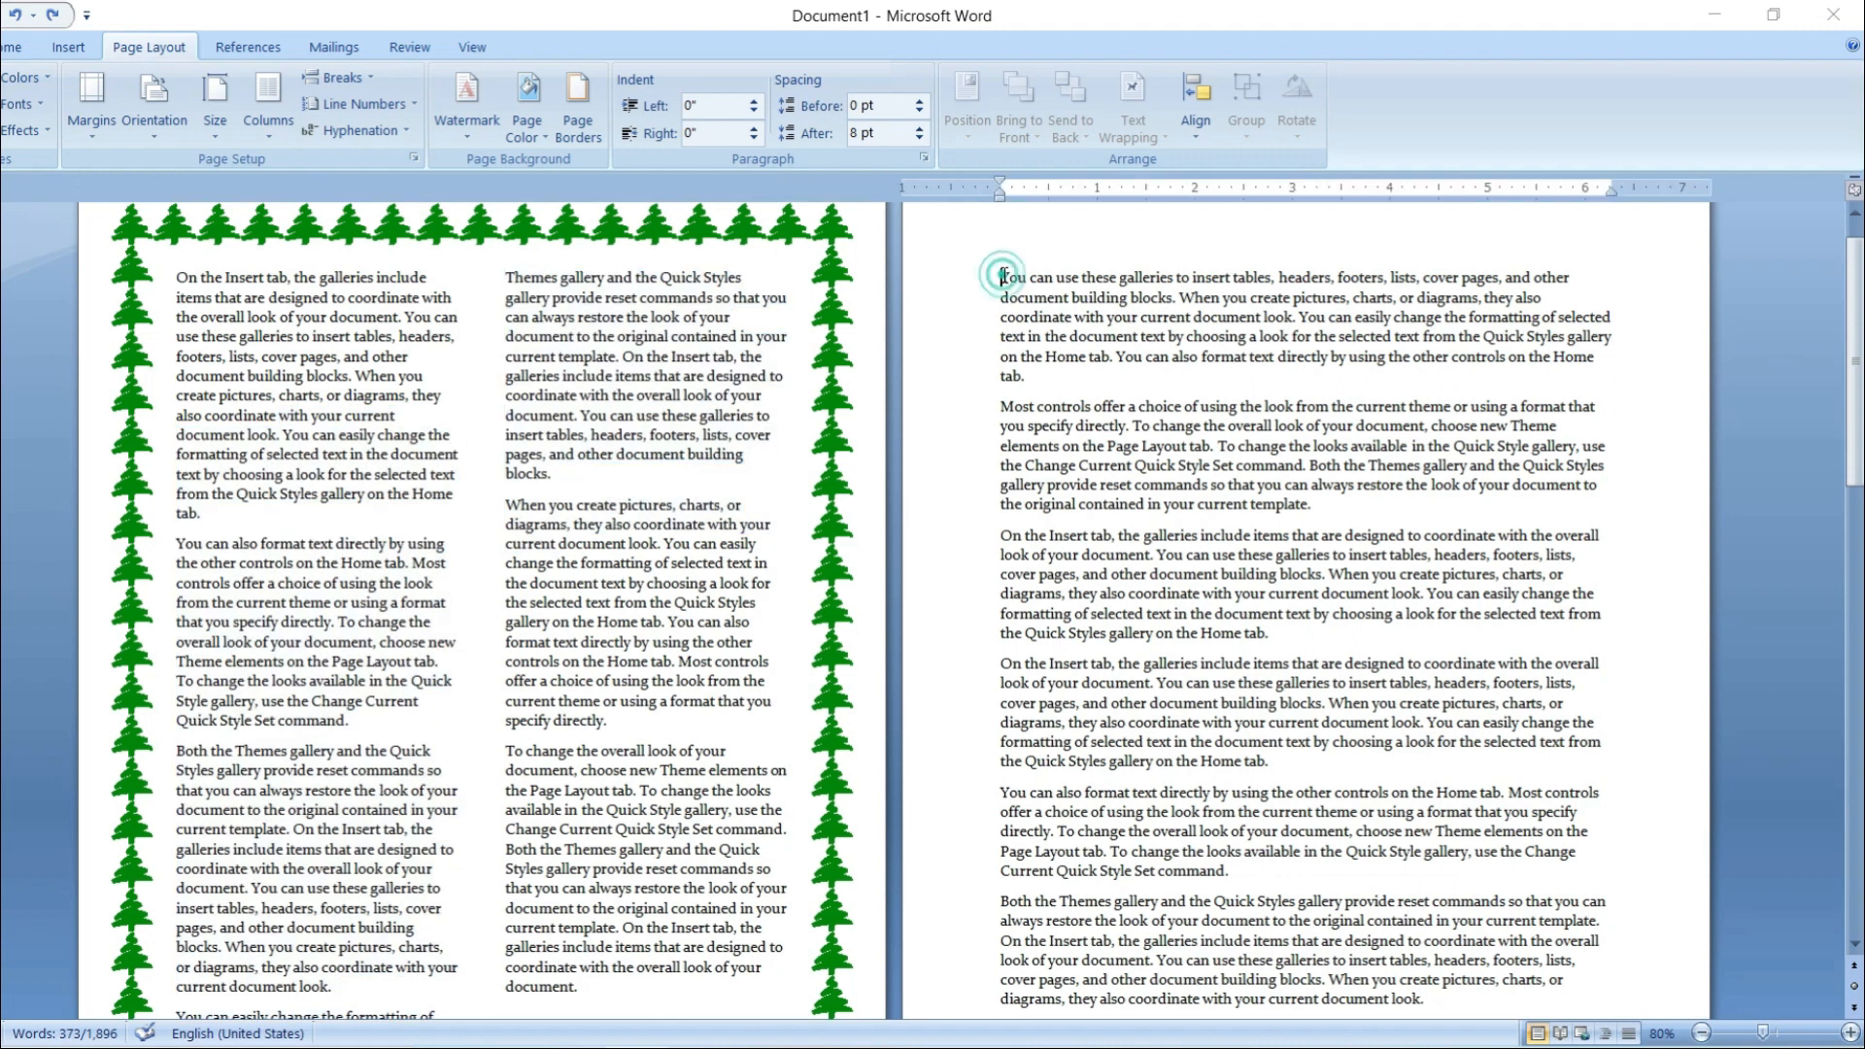
left_click(284, 119)
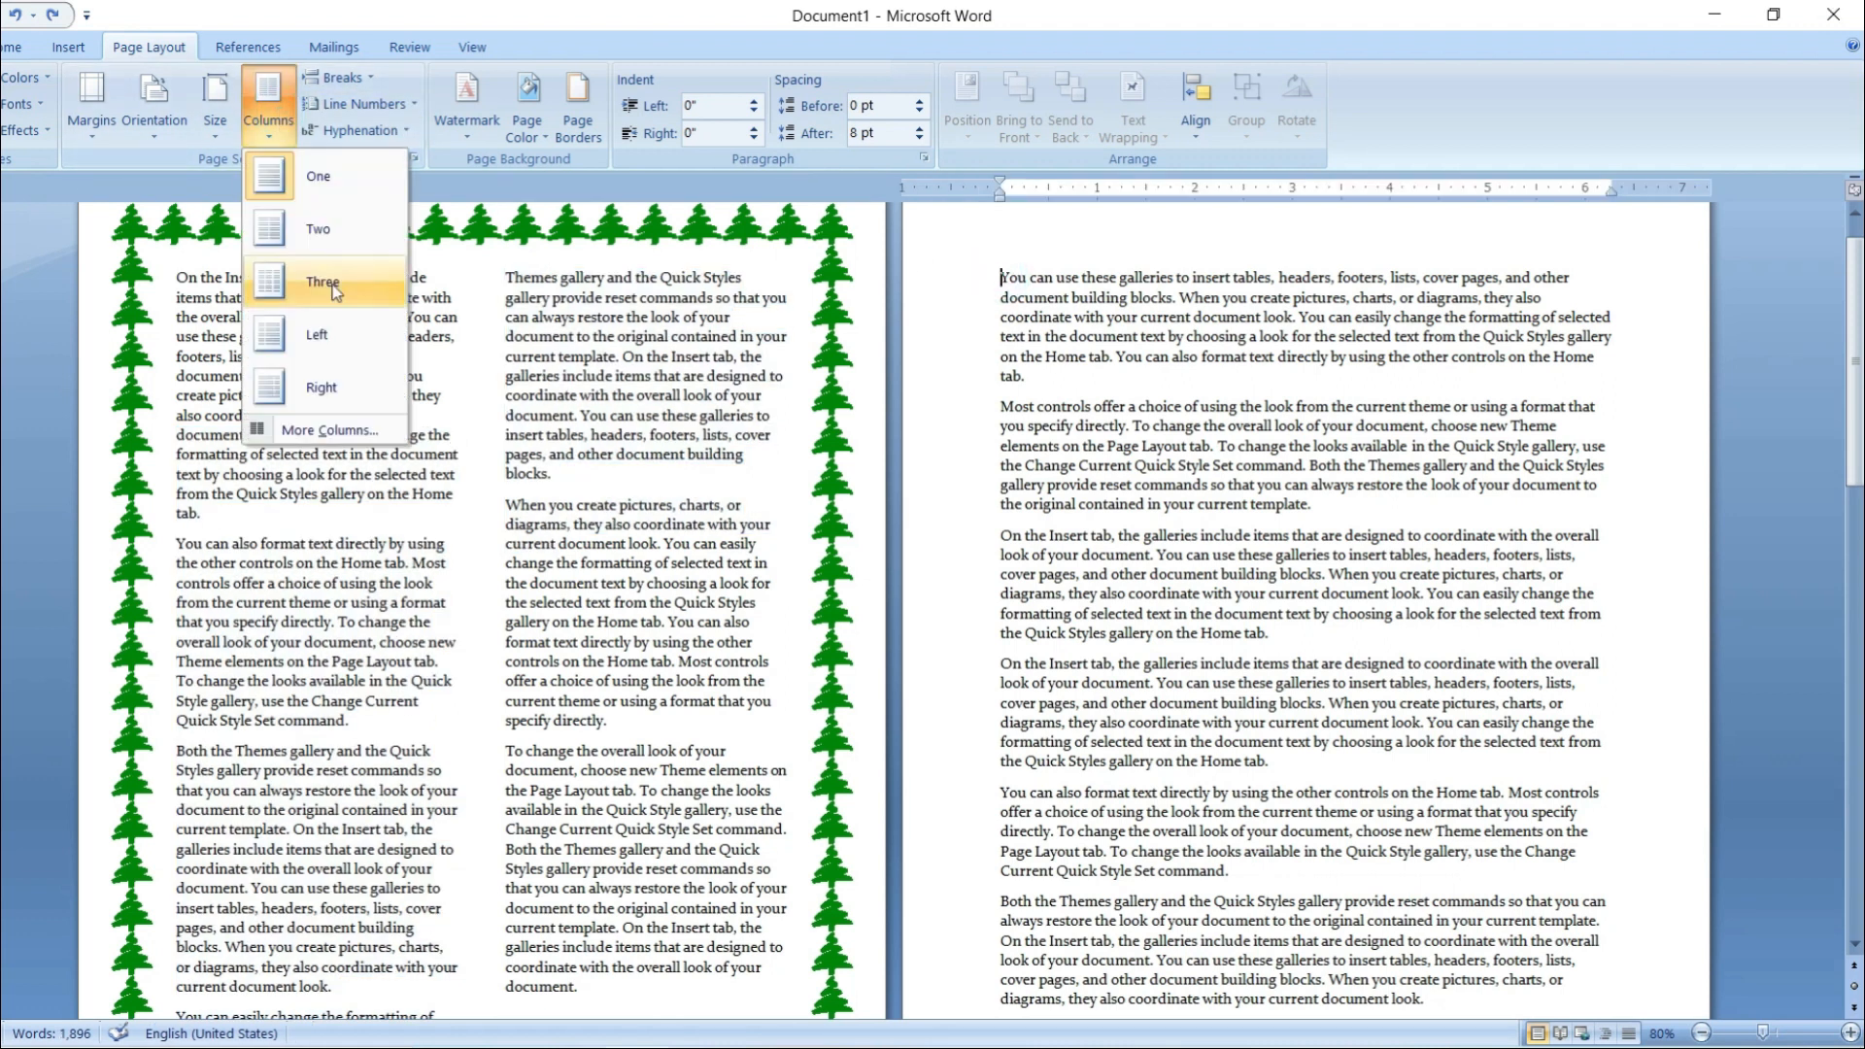
left_click(326, 284)
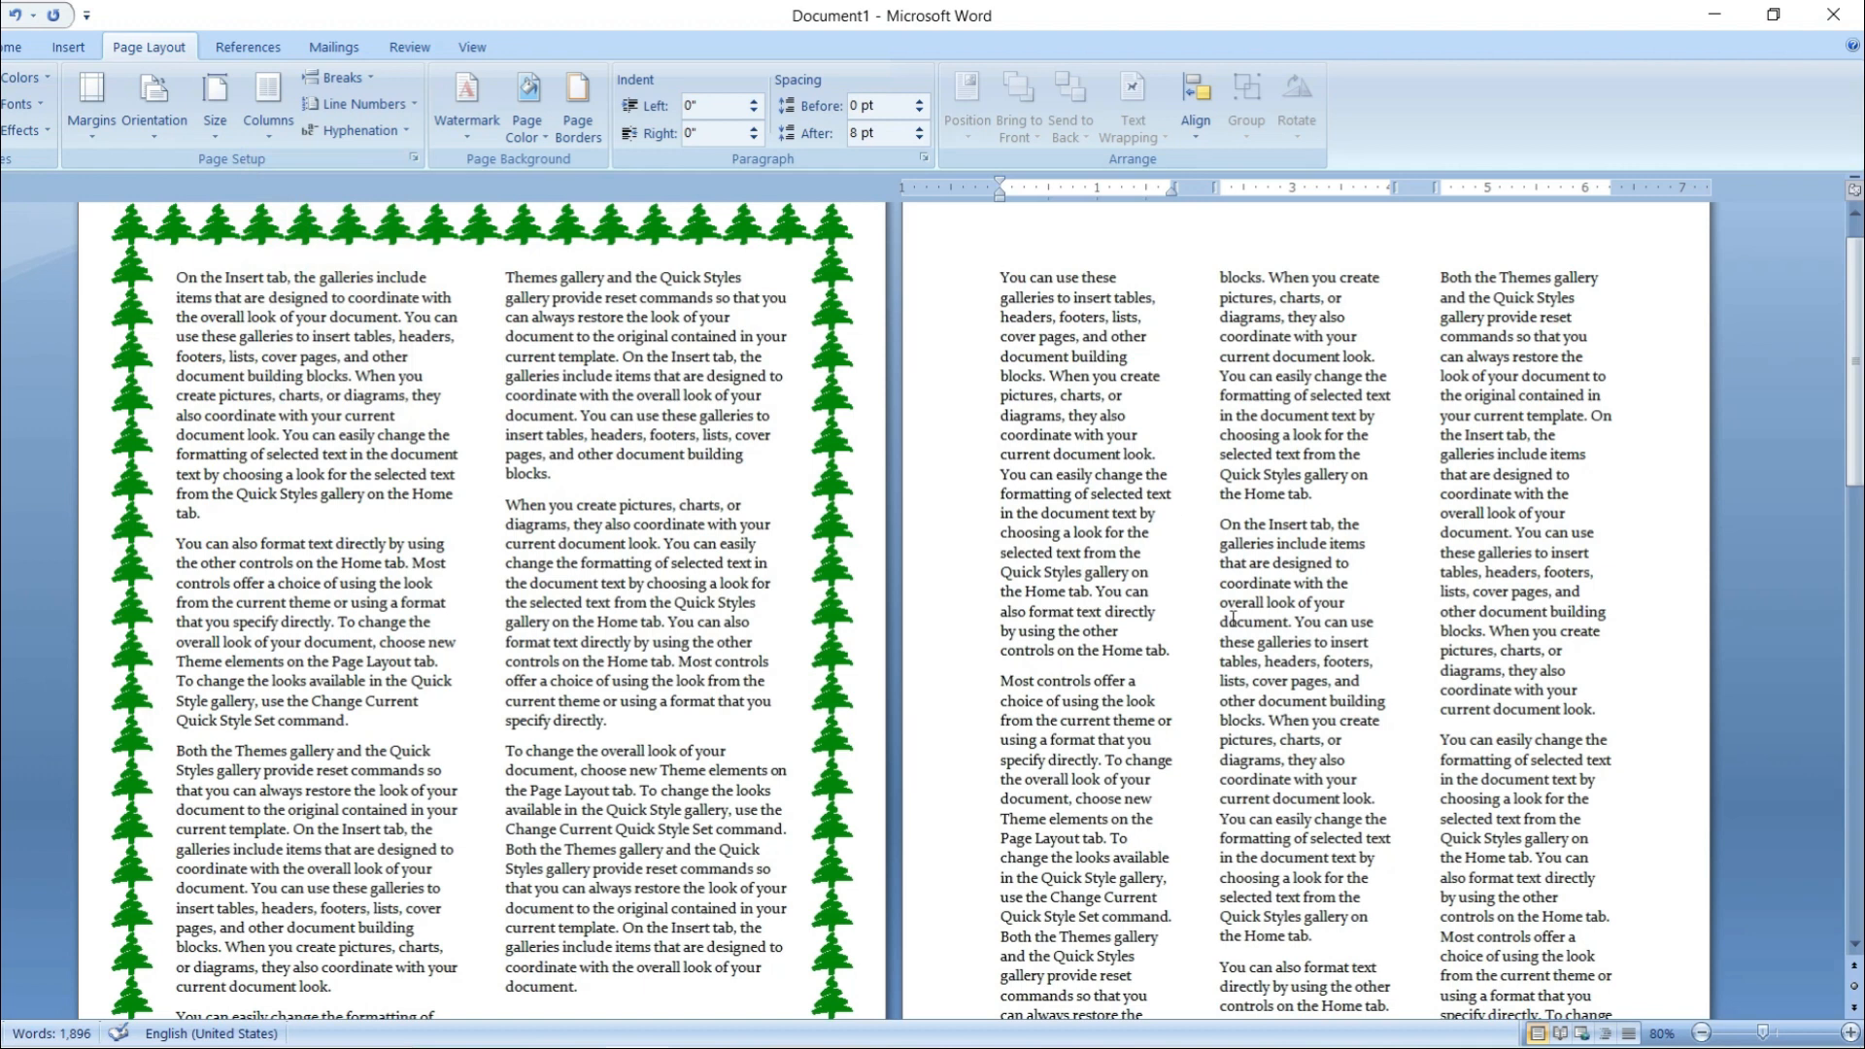
- Examine the column layout and page border of both sections across all pages
scroll(1234, 618, "down", 15)
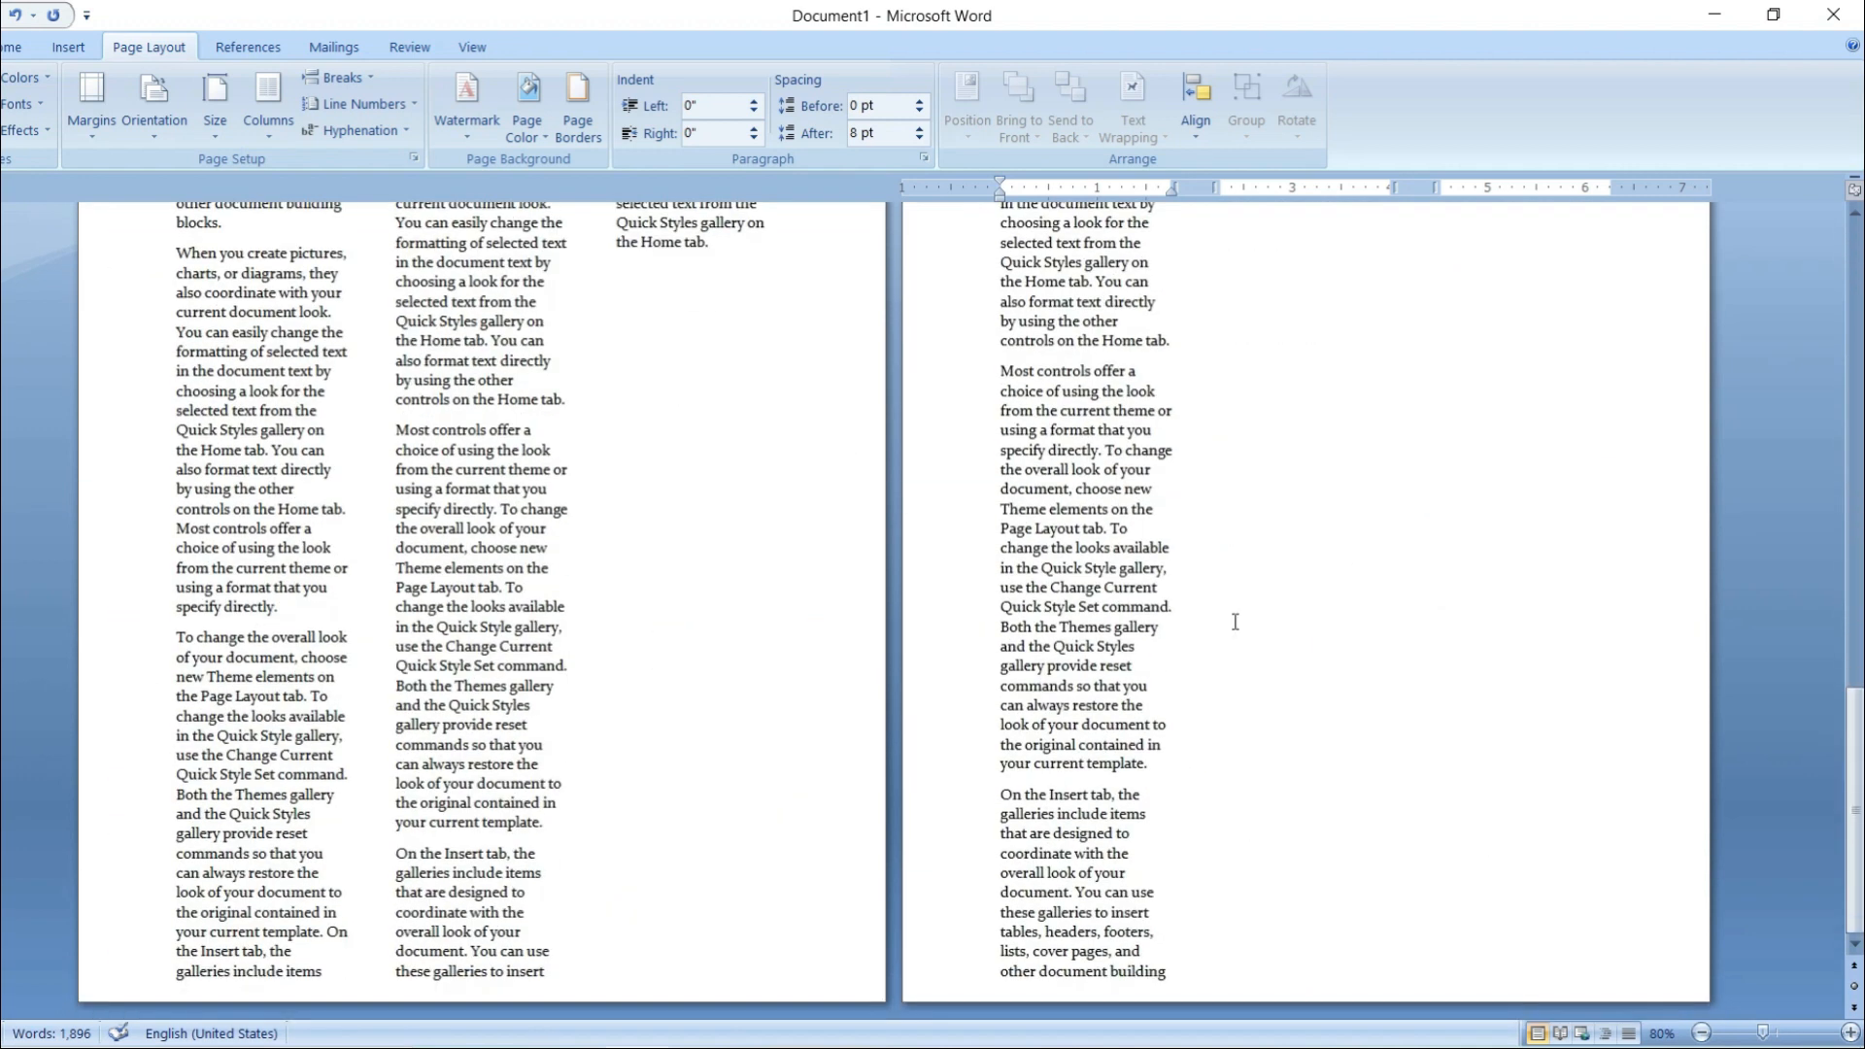
scroll(1214, 623, "up", 10)
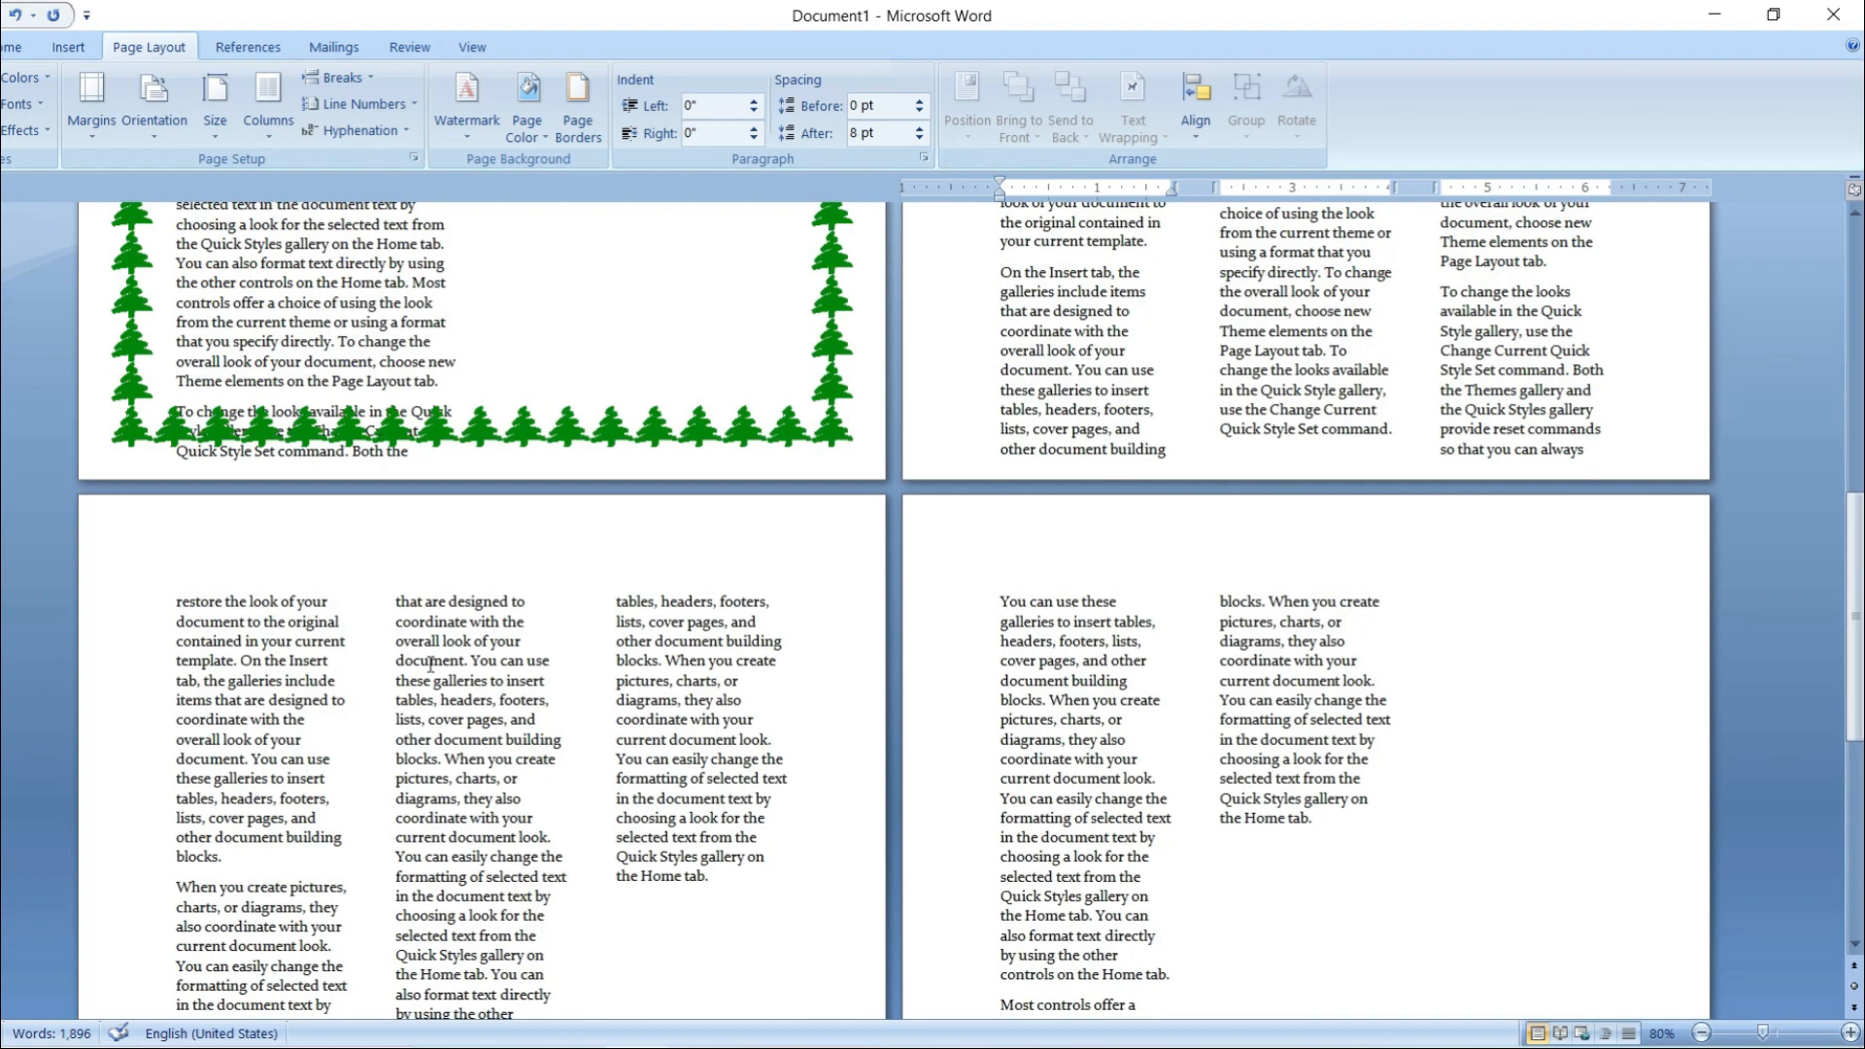
scroll(1250, 681, "up", 10)
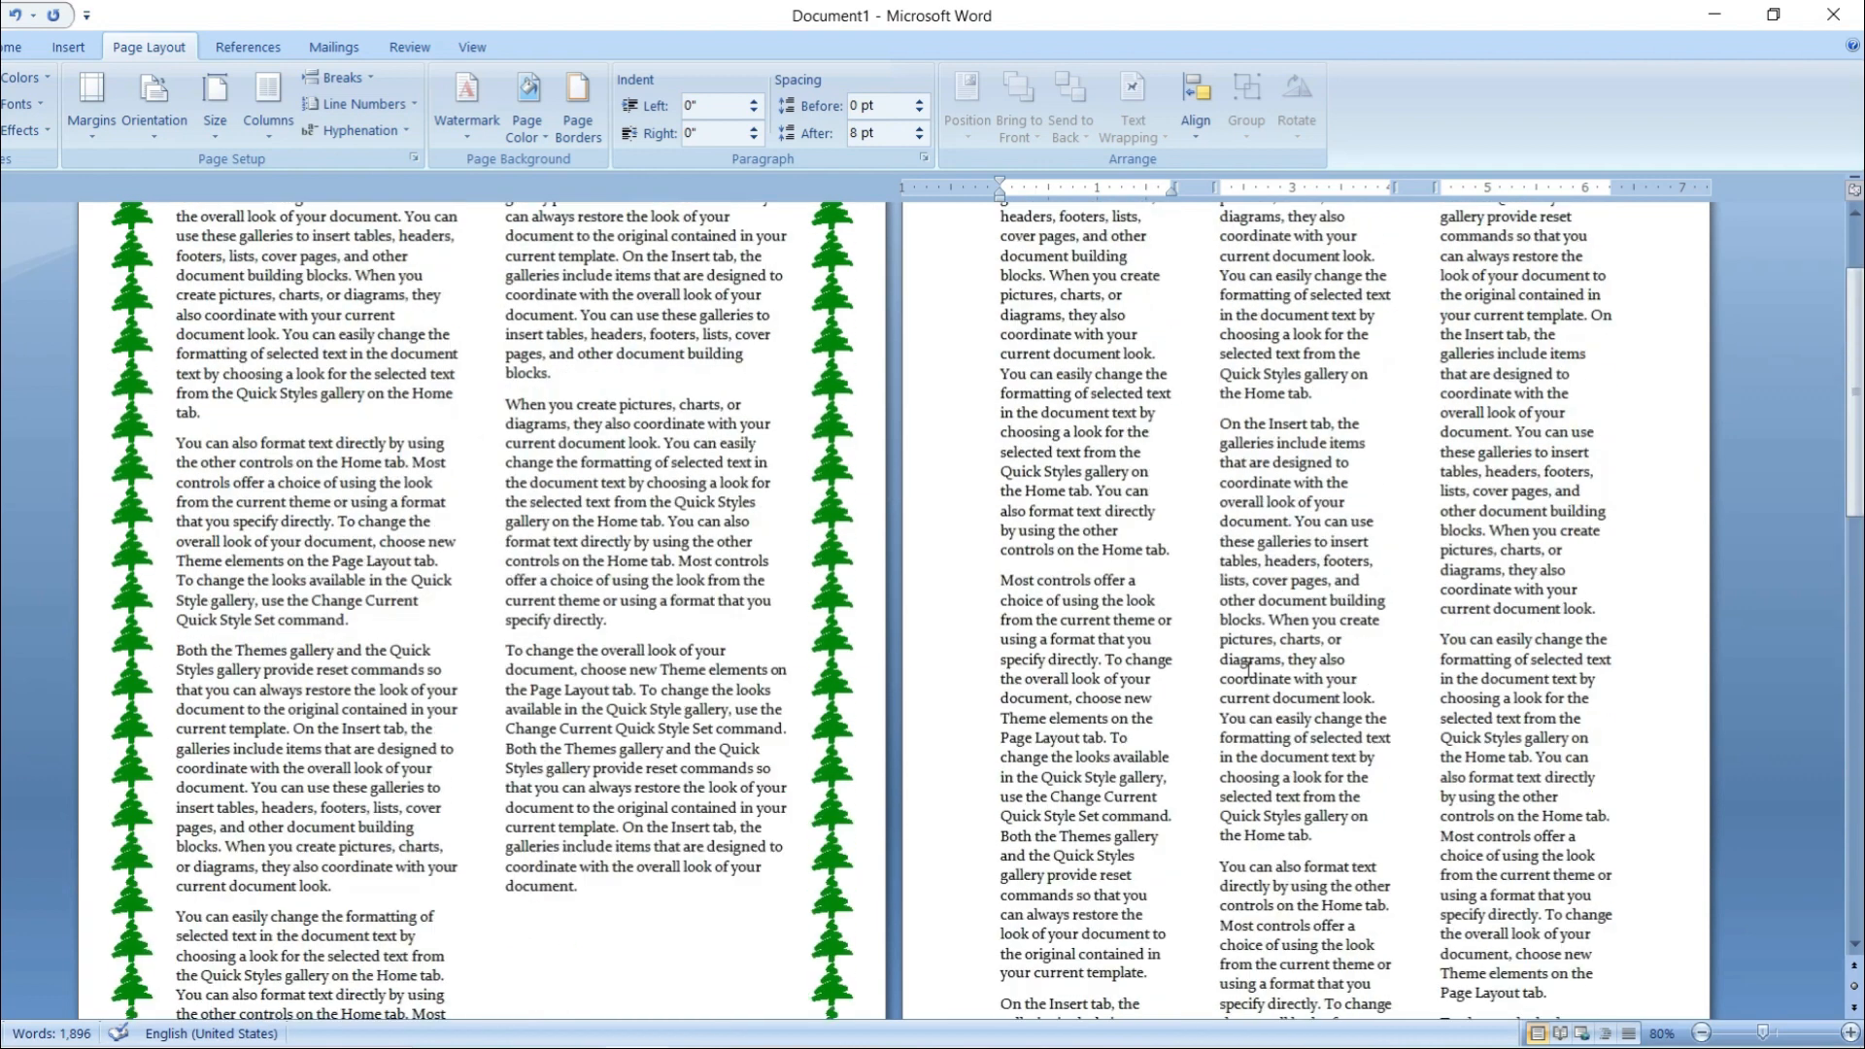
scroll(1047, 383, "down", 10)
scroll(1226, 576, "up", 5)
scroll(1226, 576, "down", 5)
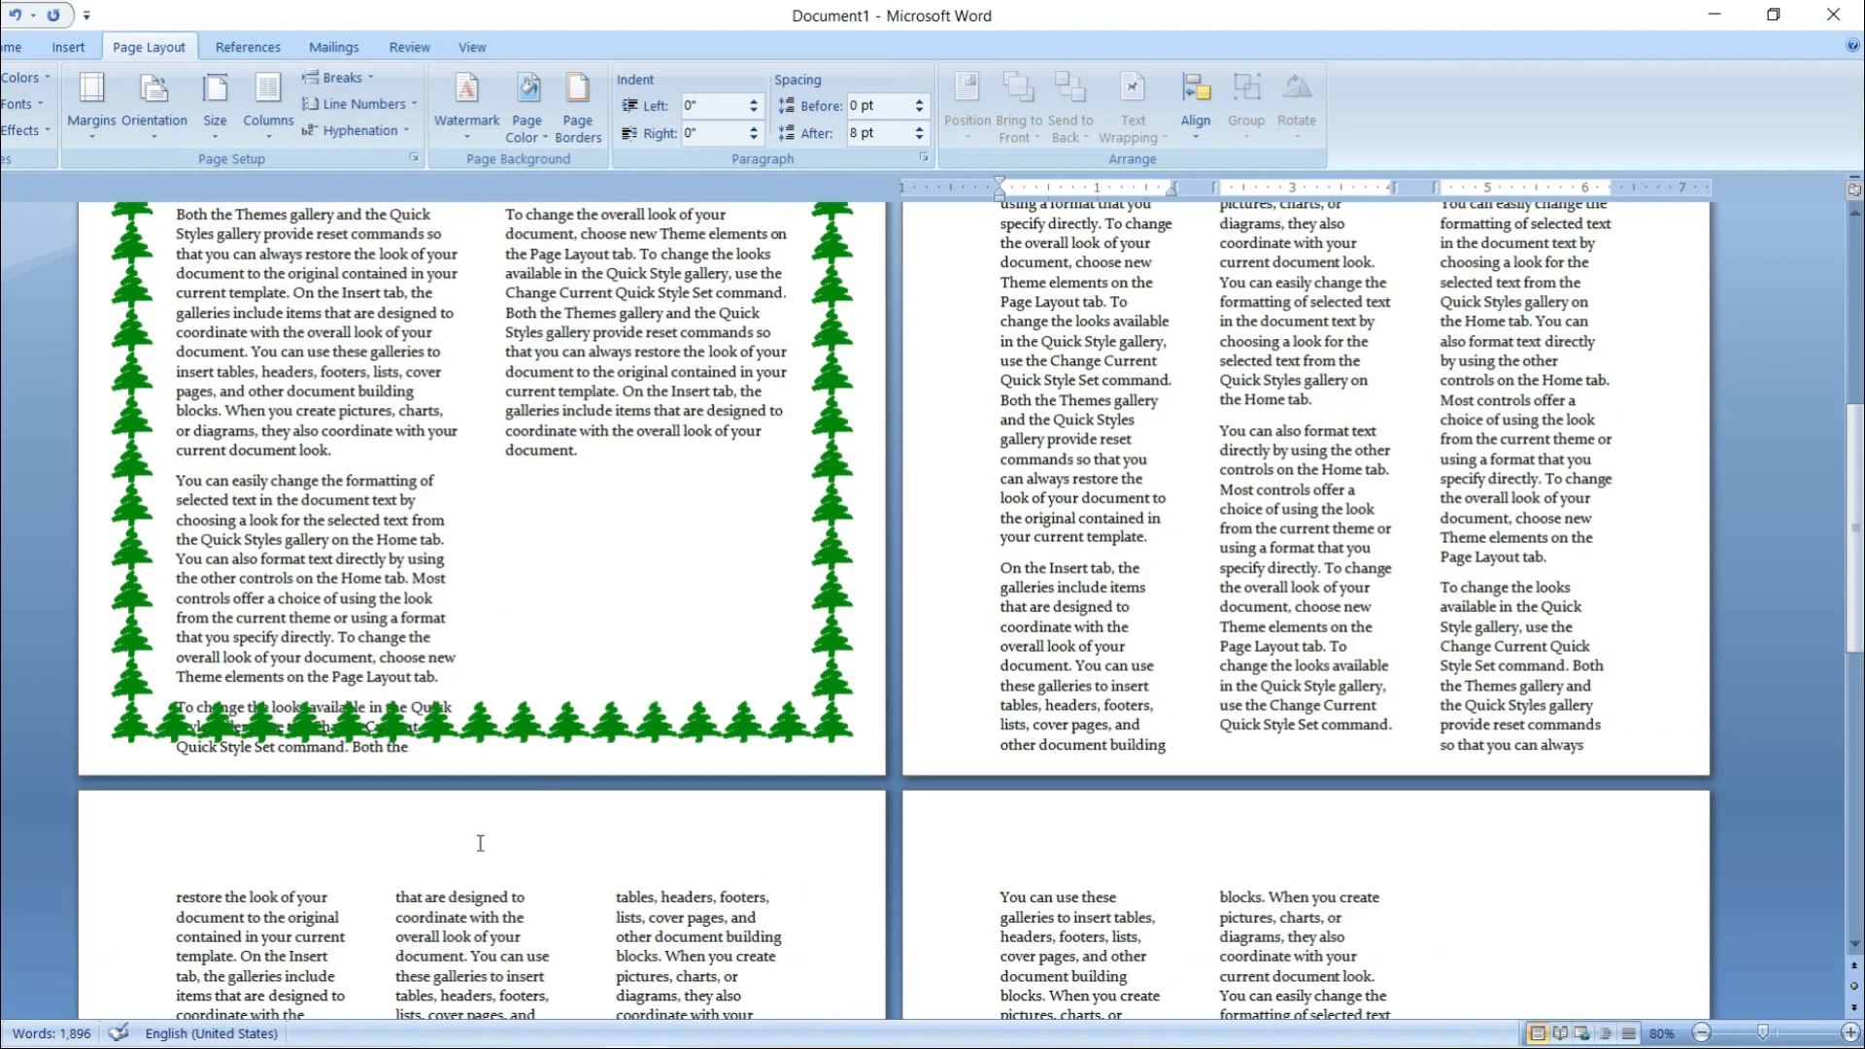
scroll(1049, 257, "up", 10)
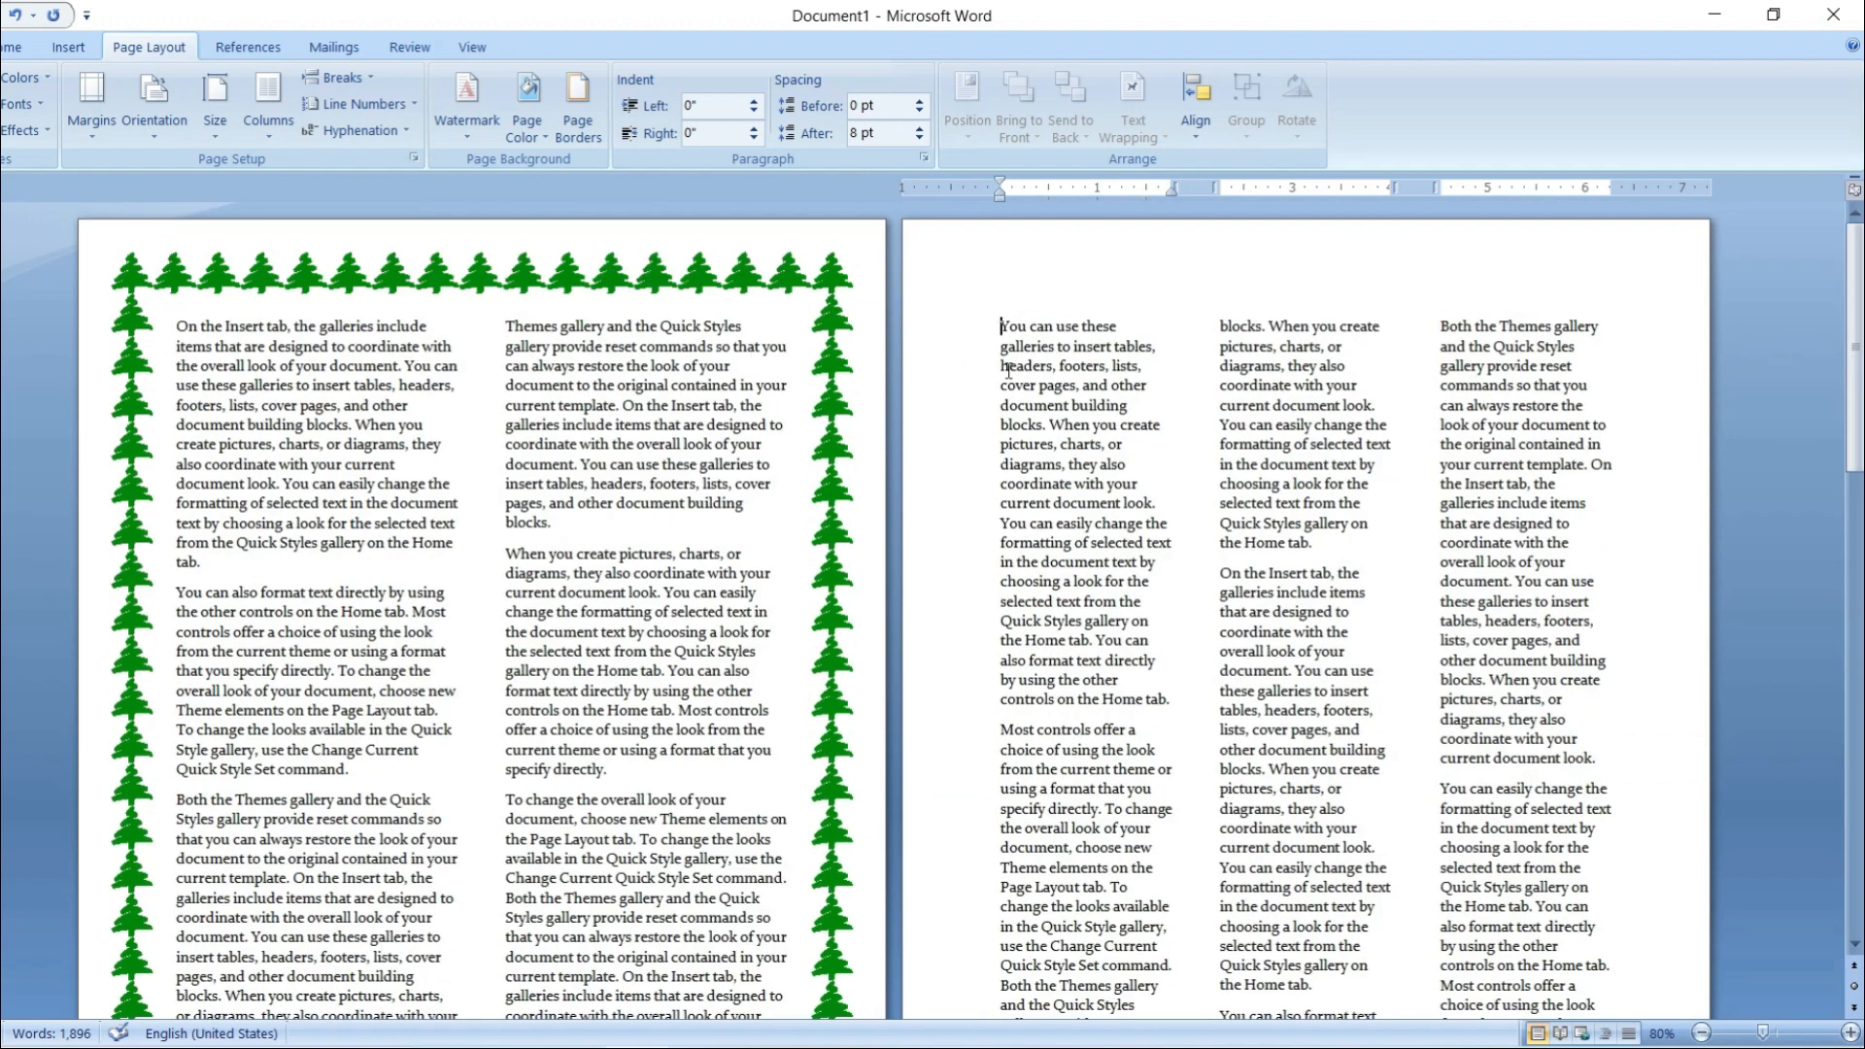
scroll(1008, 371, "down", 13)
scroll(1253, 612, "up", 14)
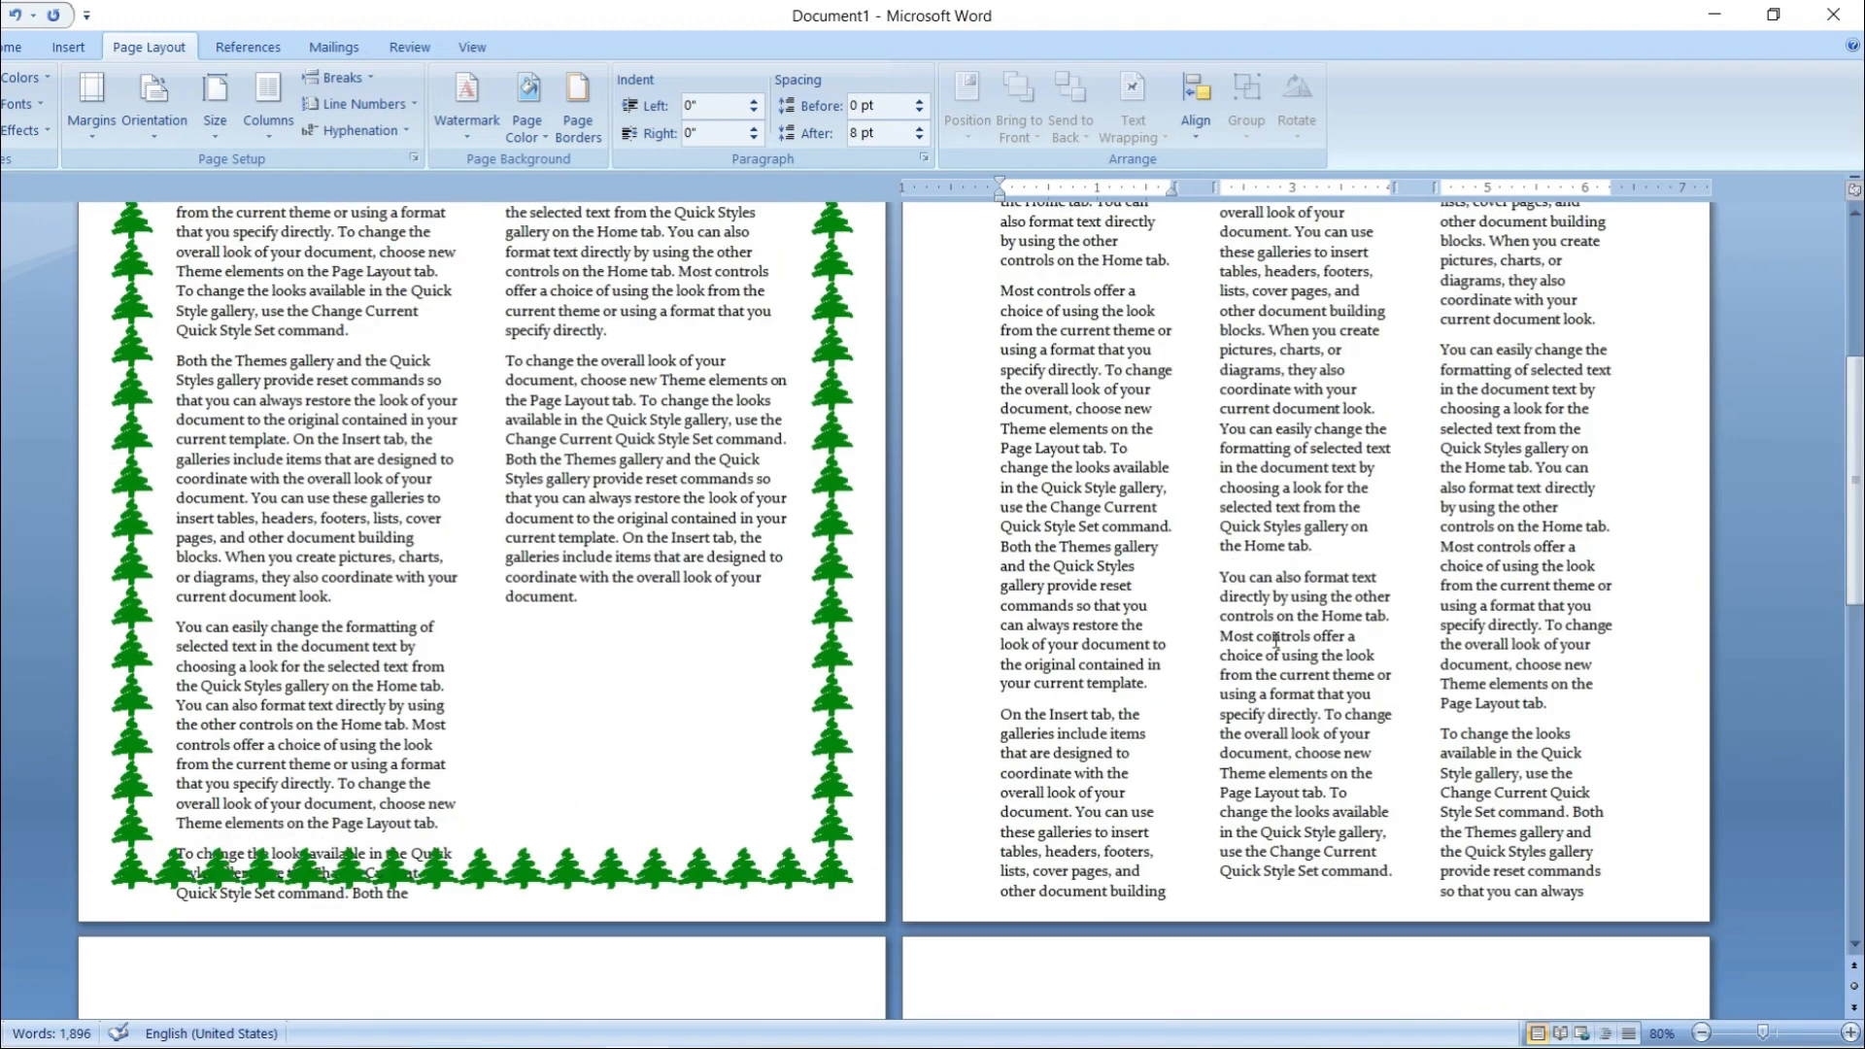
- Apply a page border with the red cube art to the section starting on the second page only
left_click(578, 111)
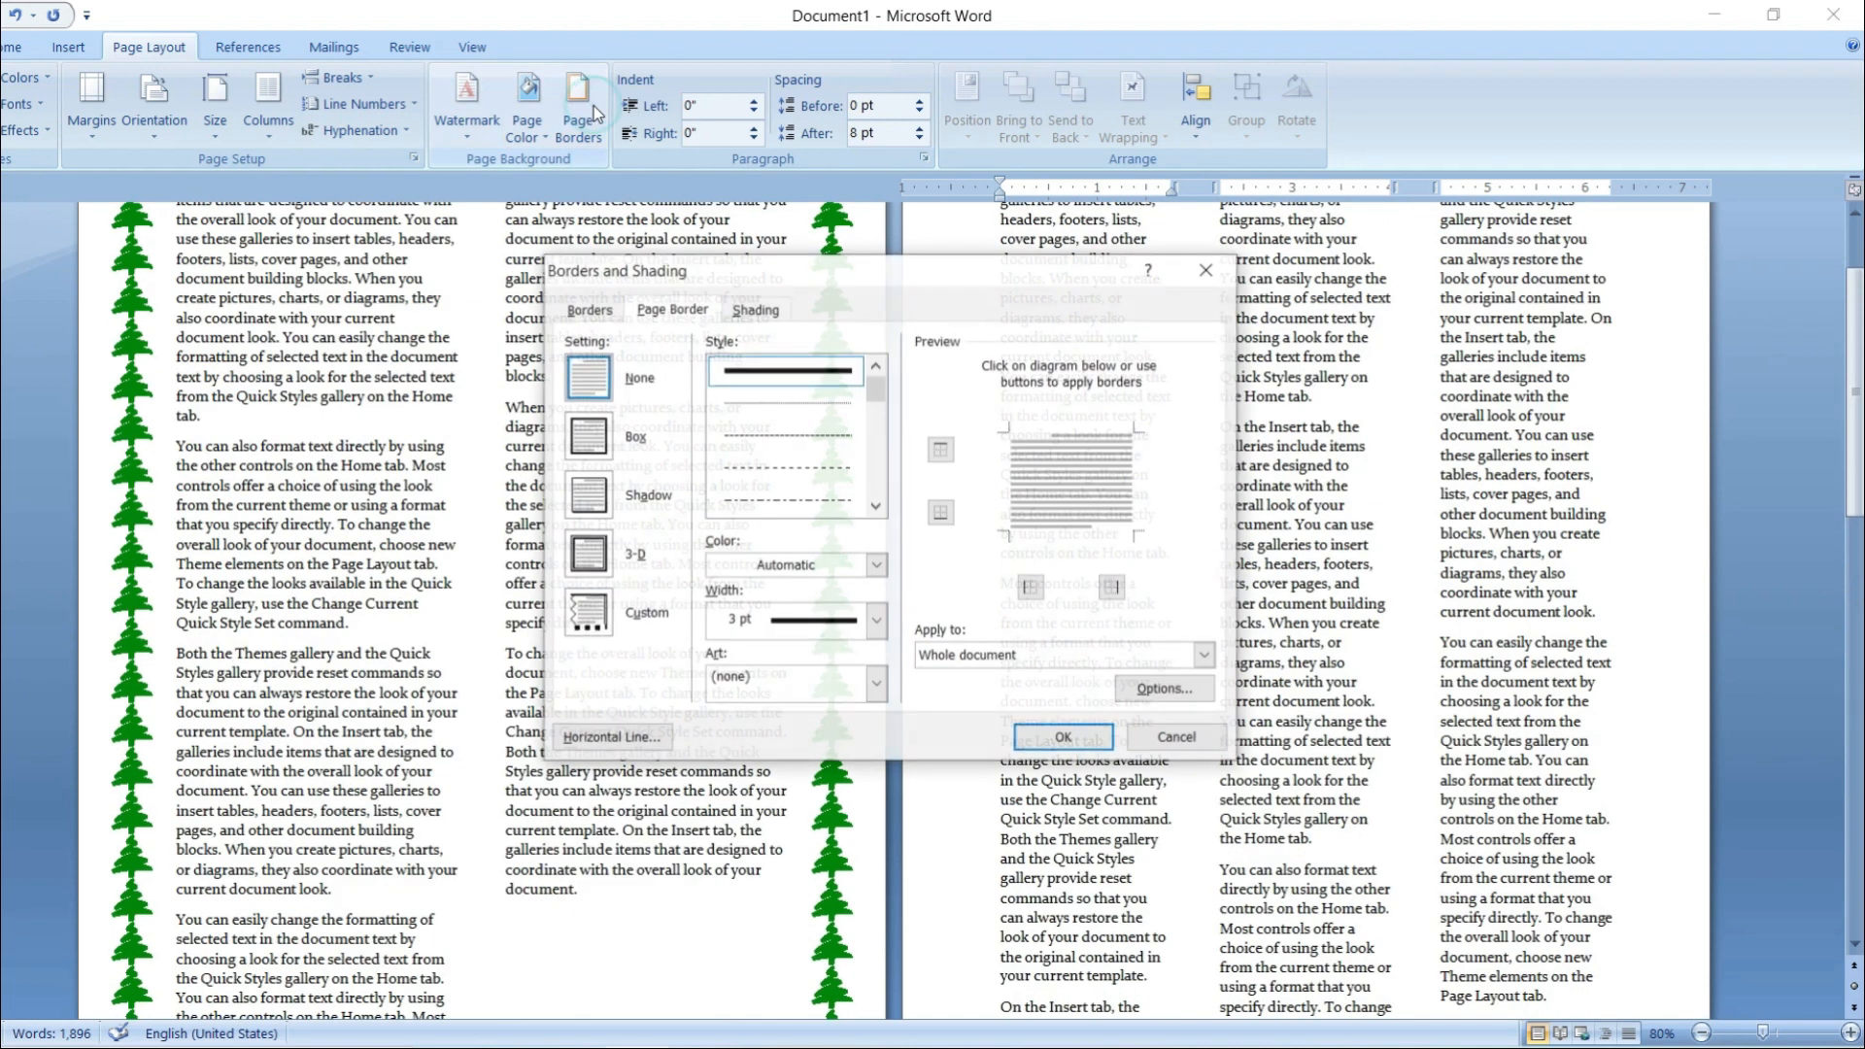
left_click(877, 622)
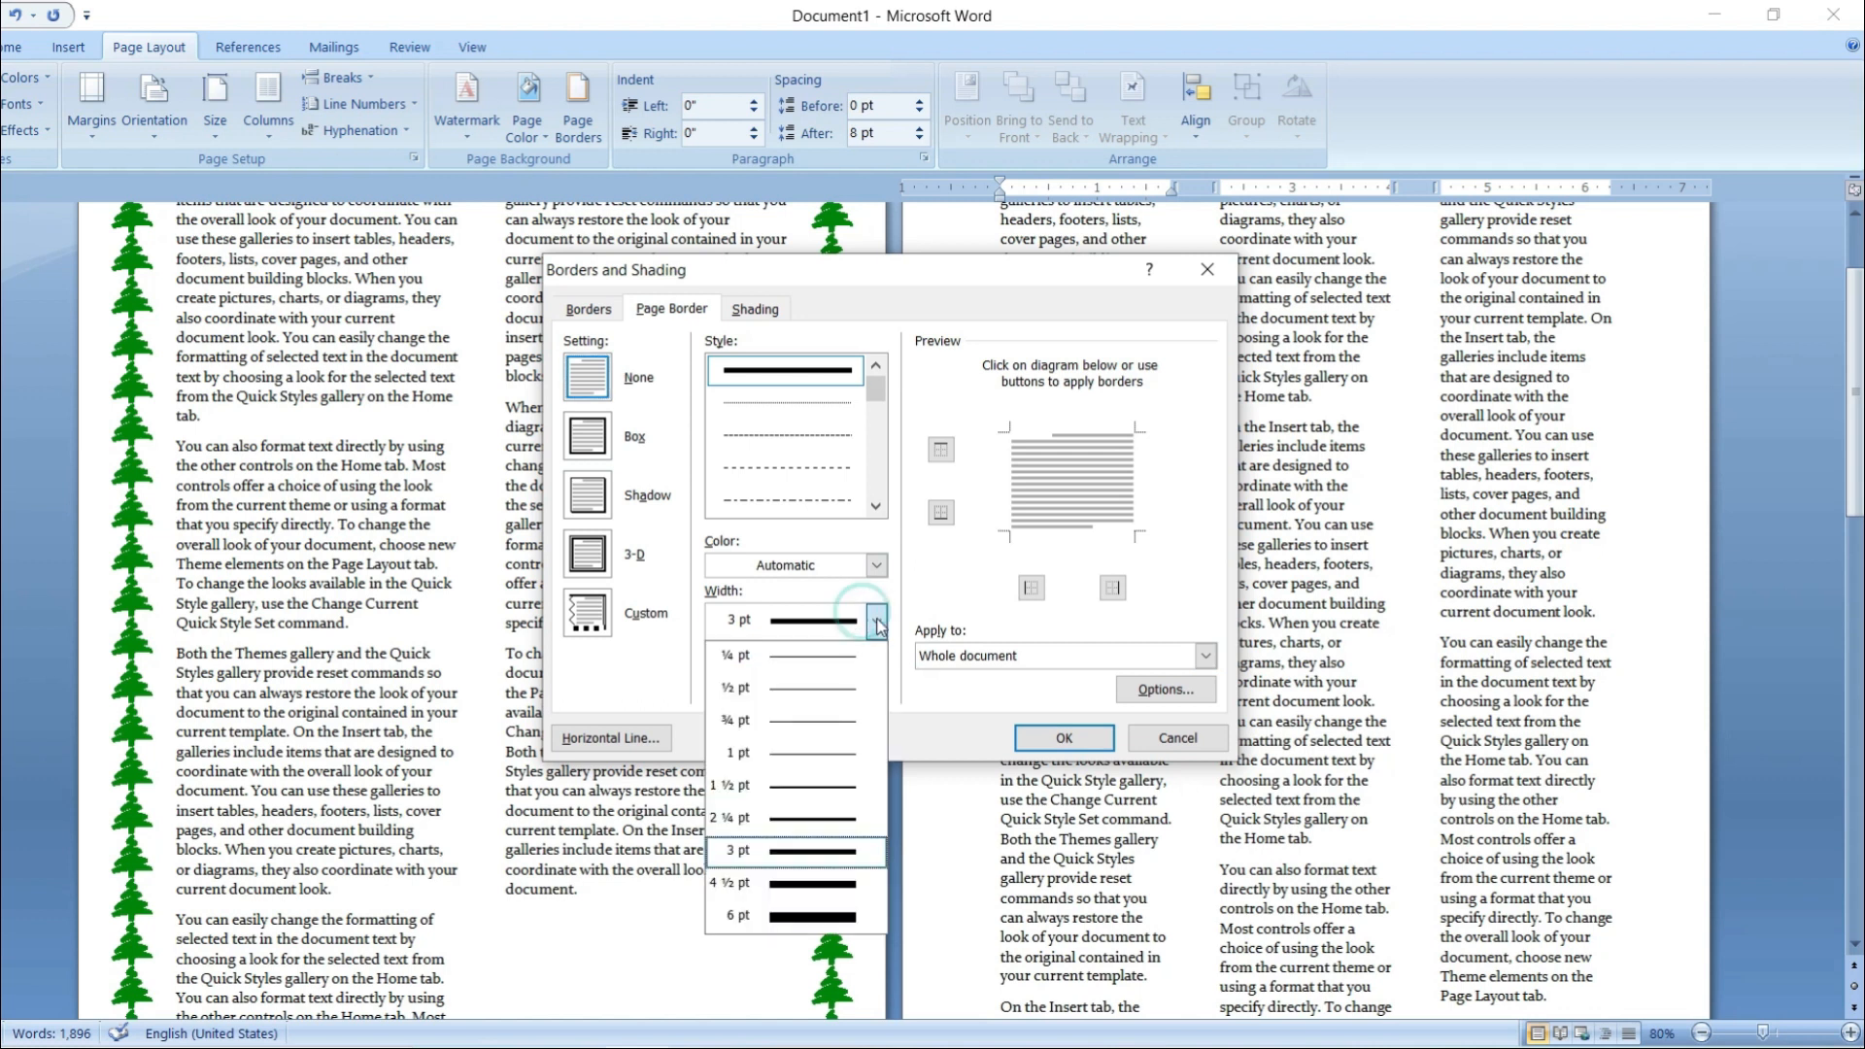
left_click(924, 726)
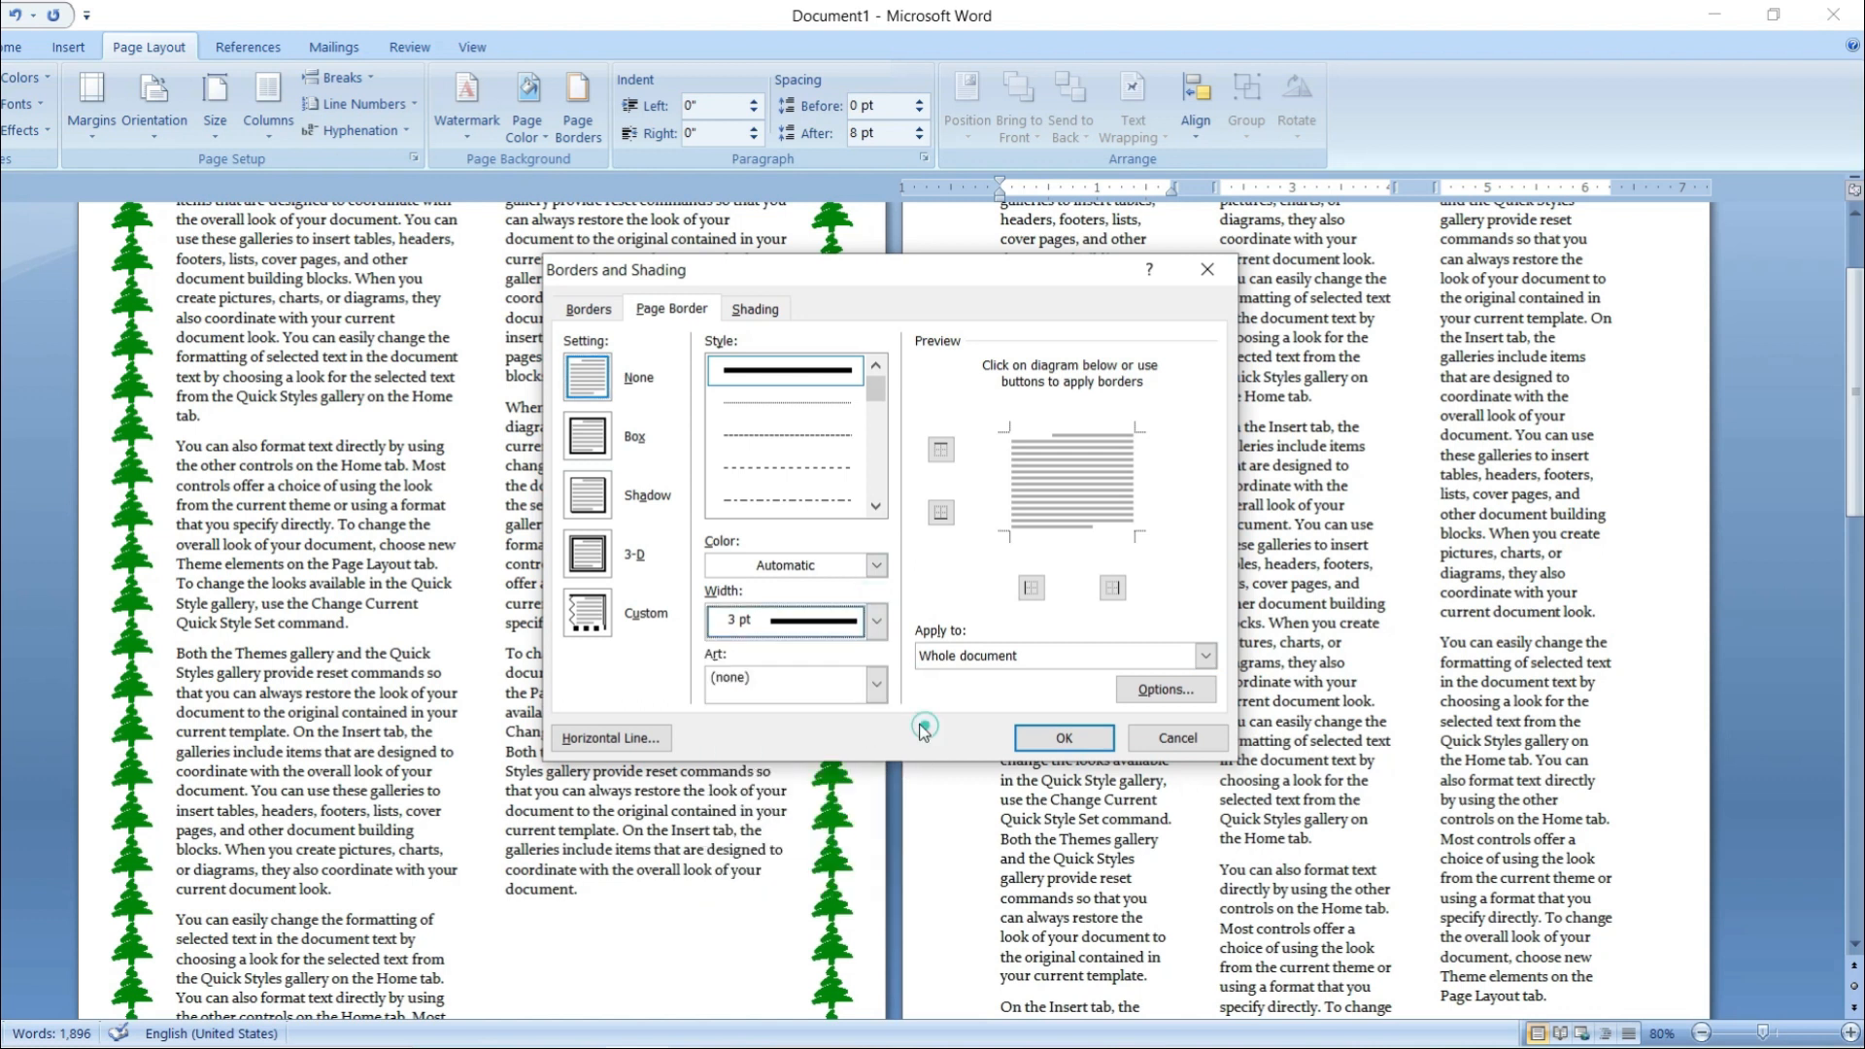
left_click(877, 687)
scroll(833, 798, "down", 5)
scroll(833, 798, "down", 6)
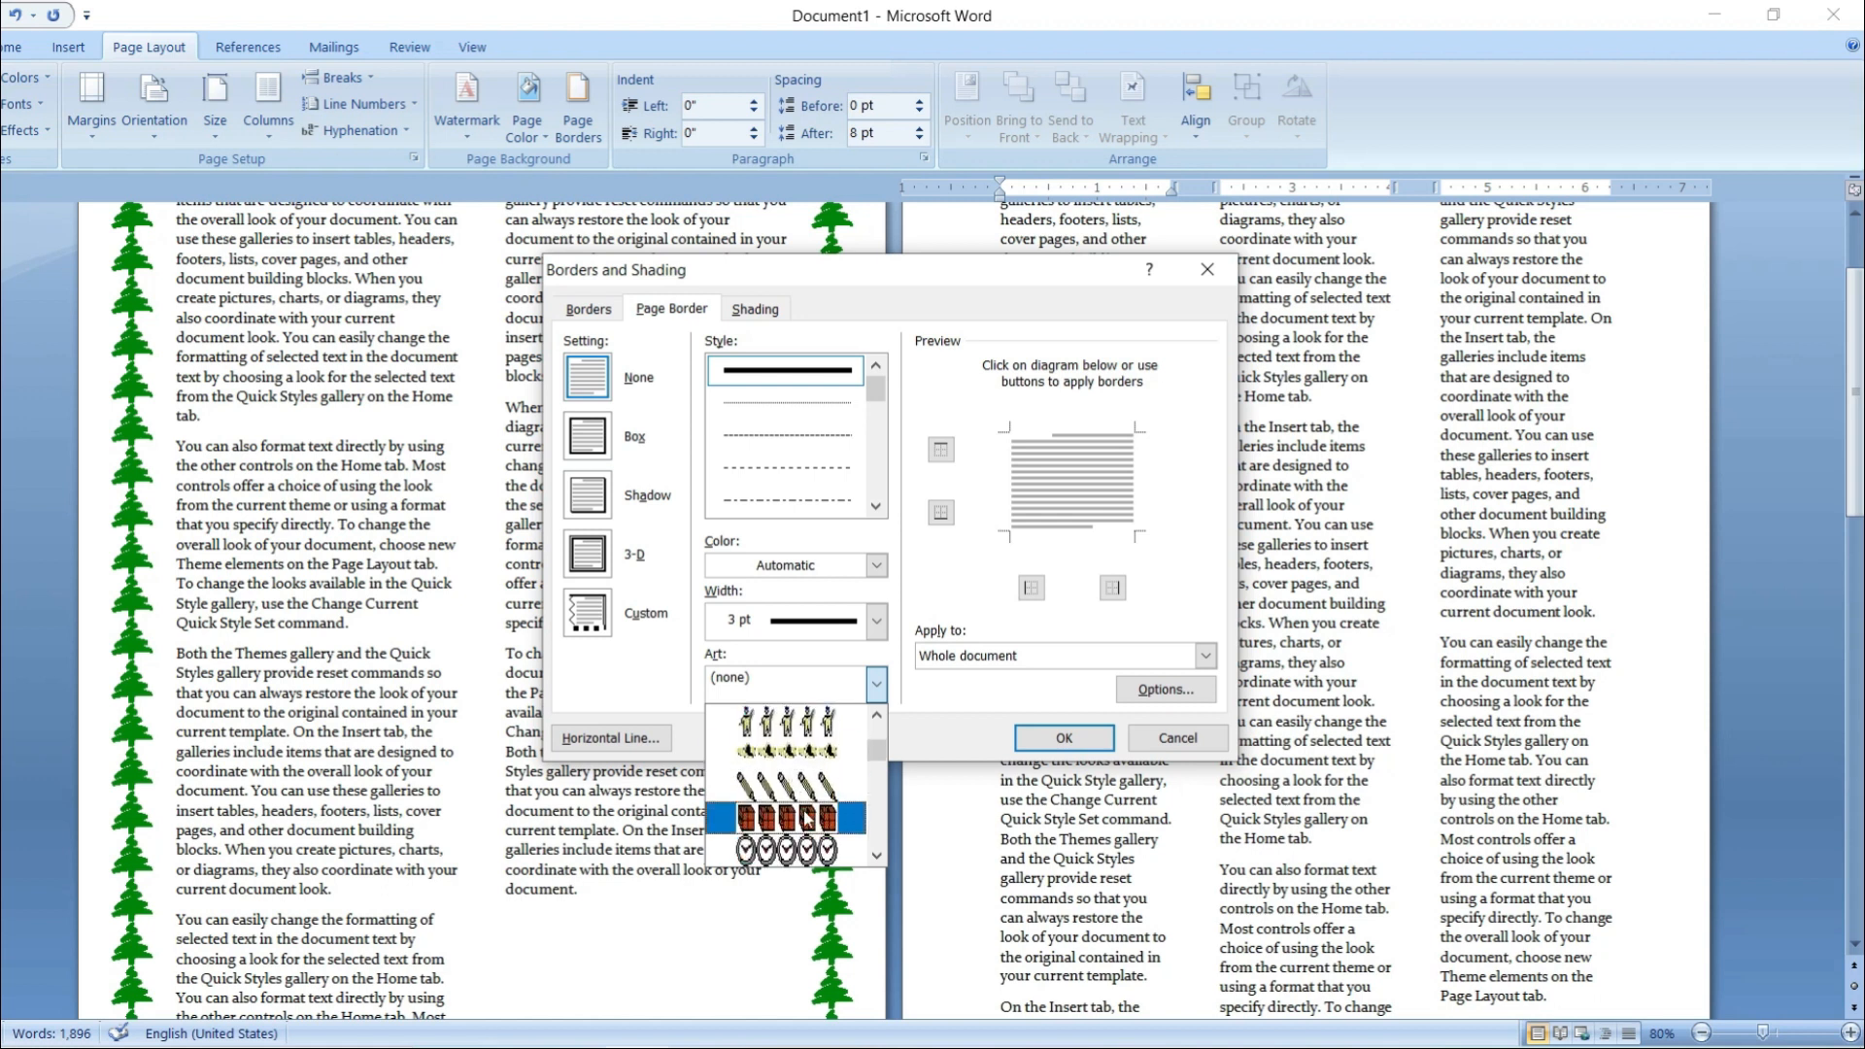
left_click(806, 818)
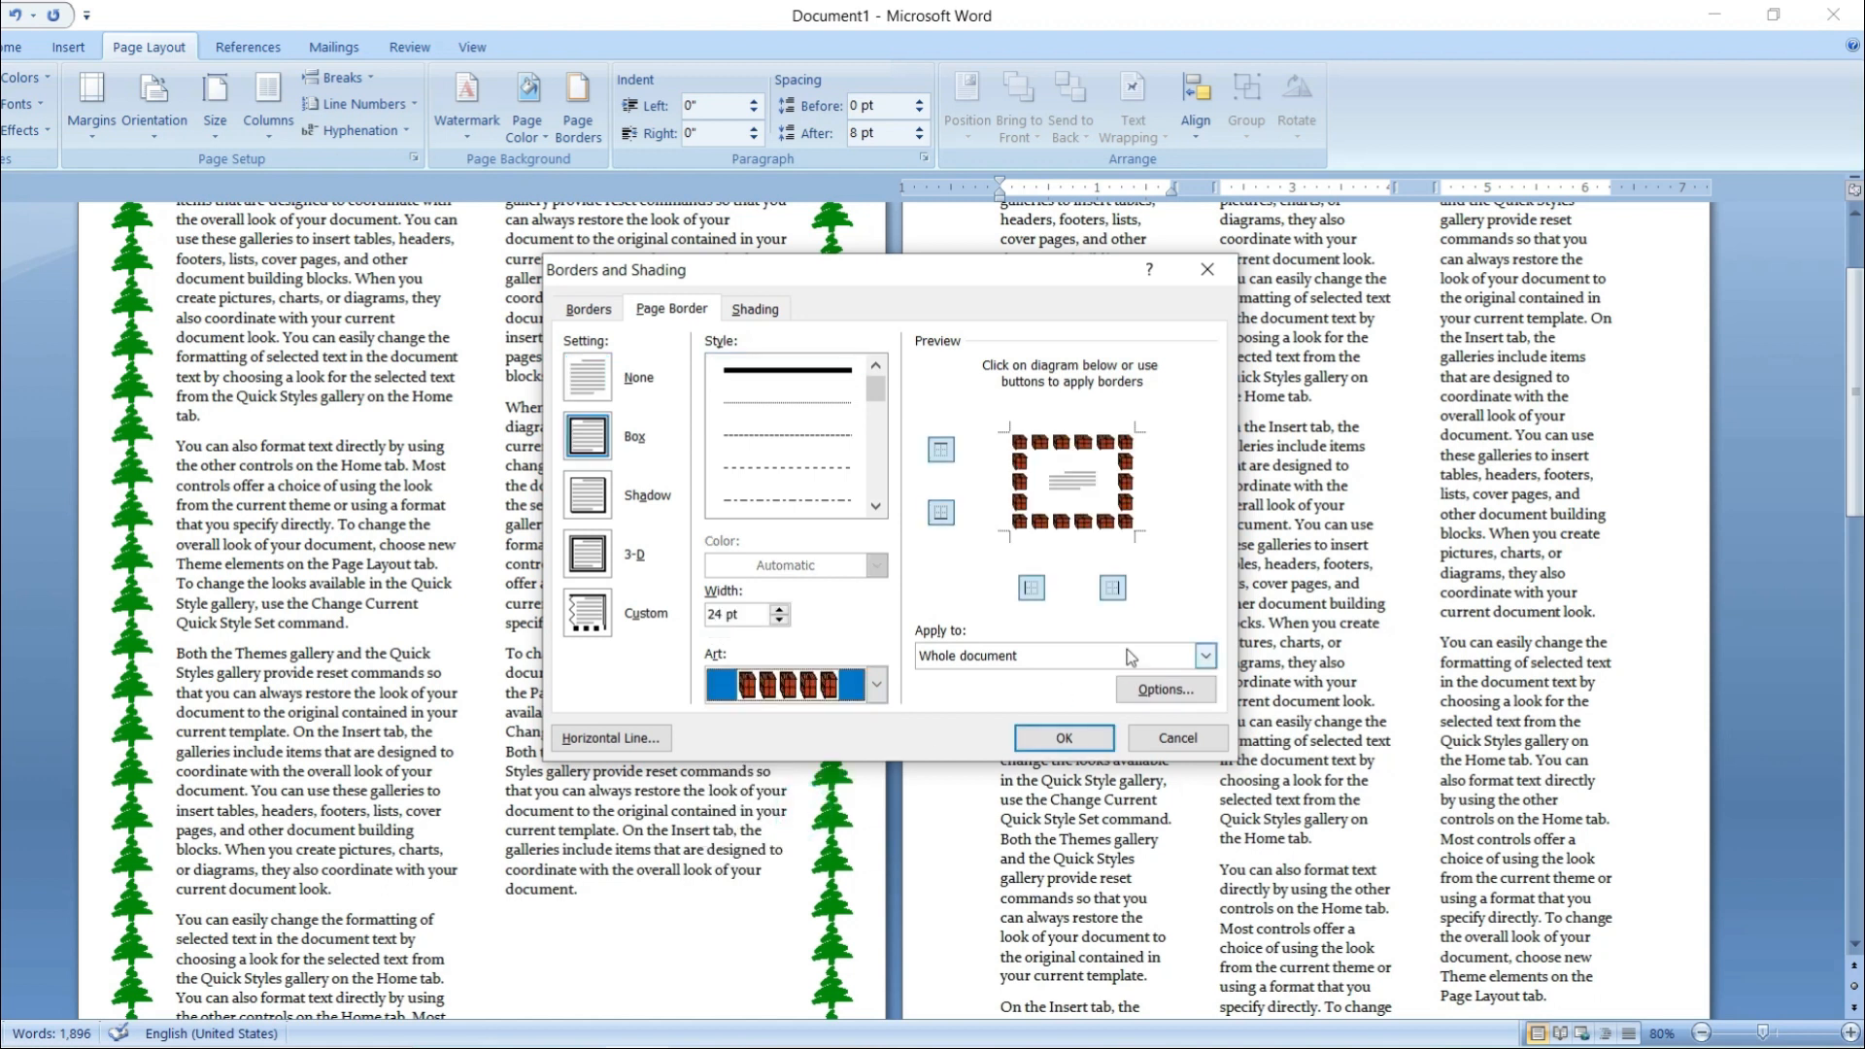
left_click(1206, 656)
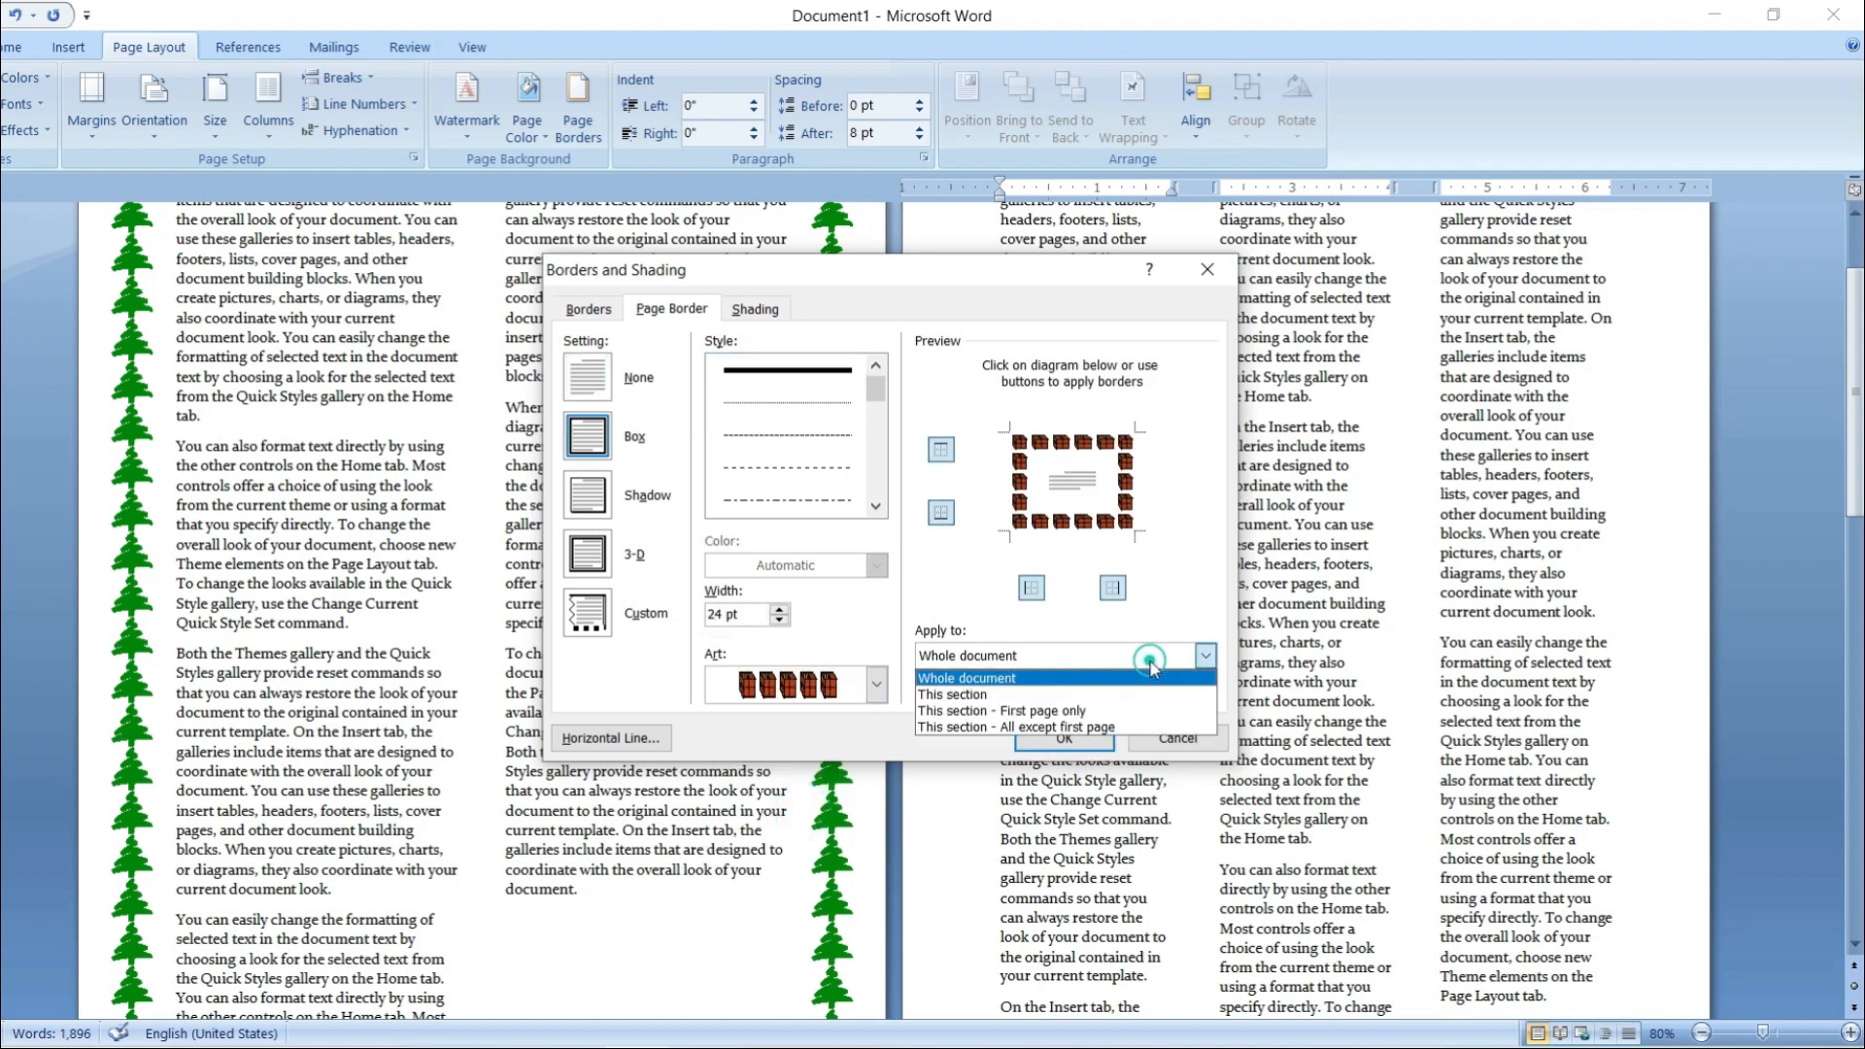
left_click(1051, 695)
left_click(1064, 739)
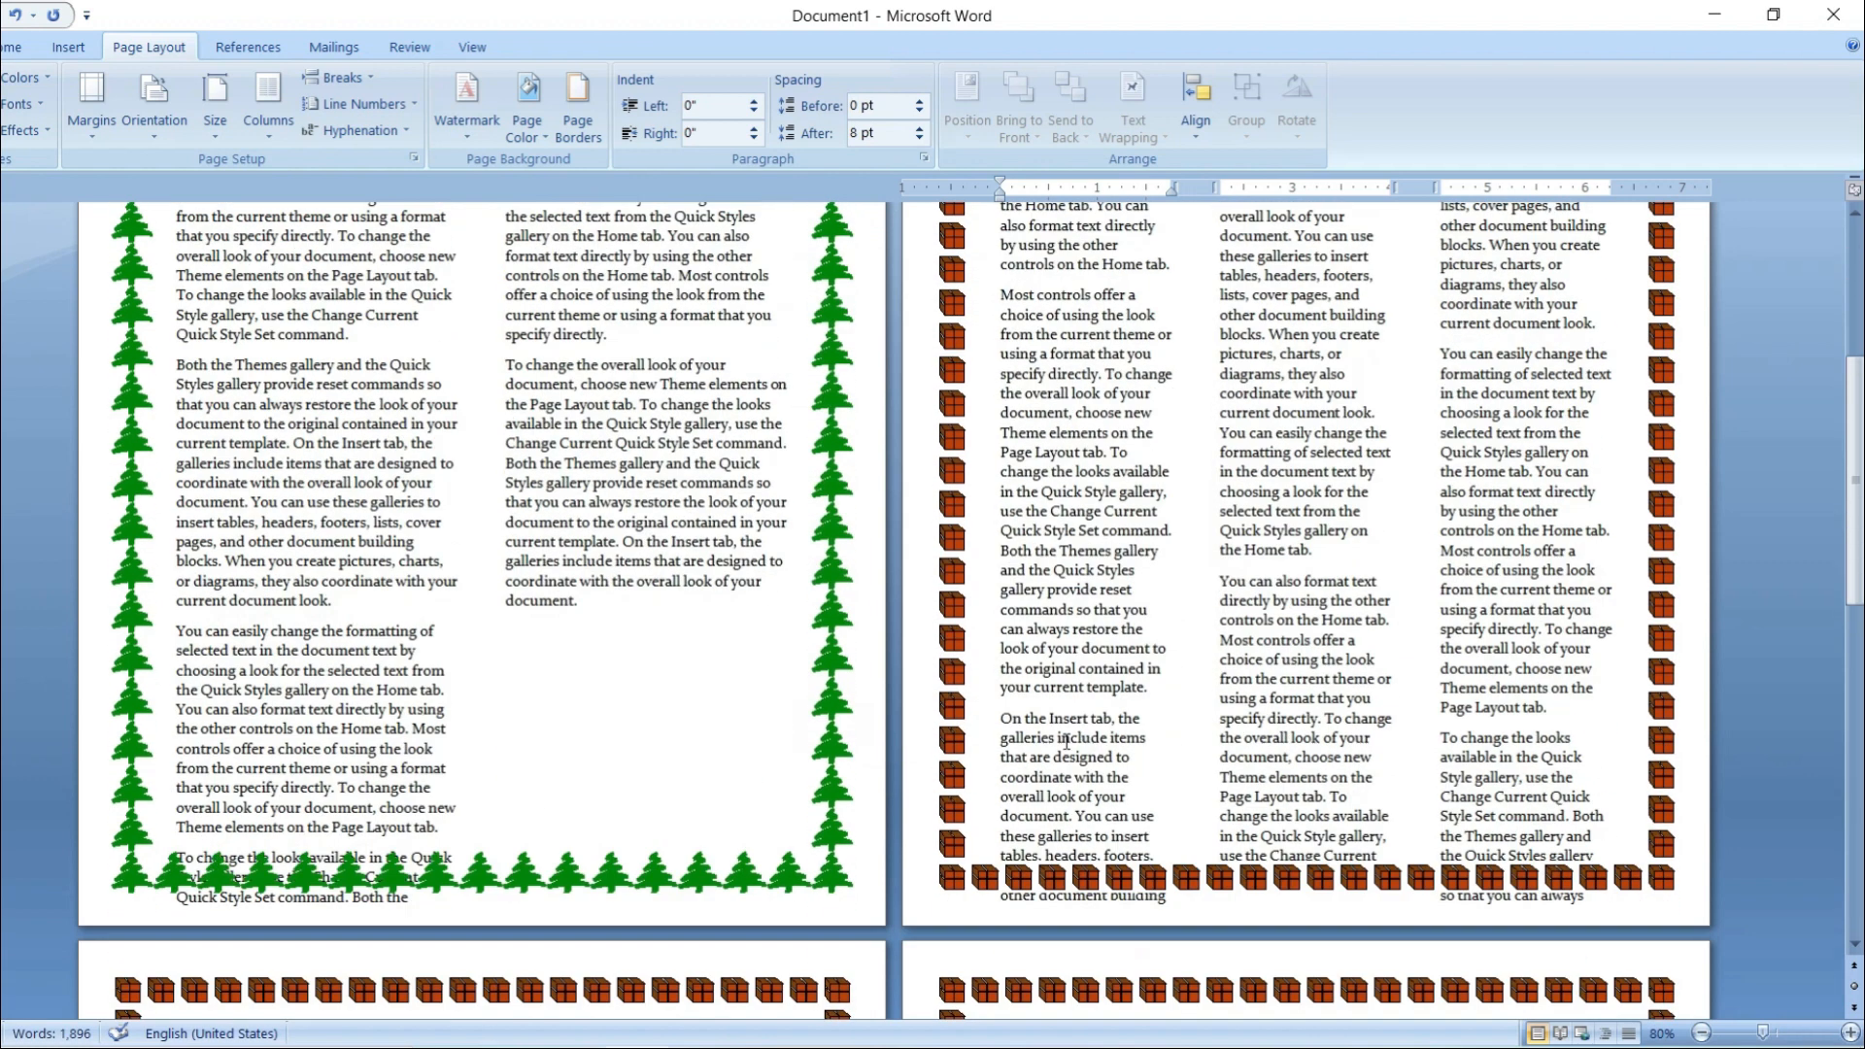
scroll(1066, 743, "up", 5)
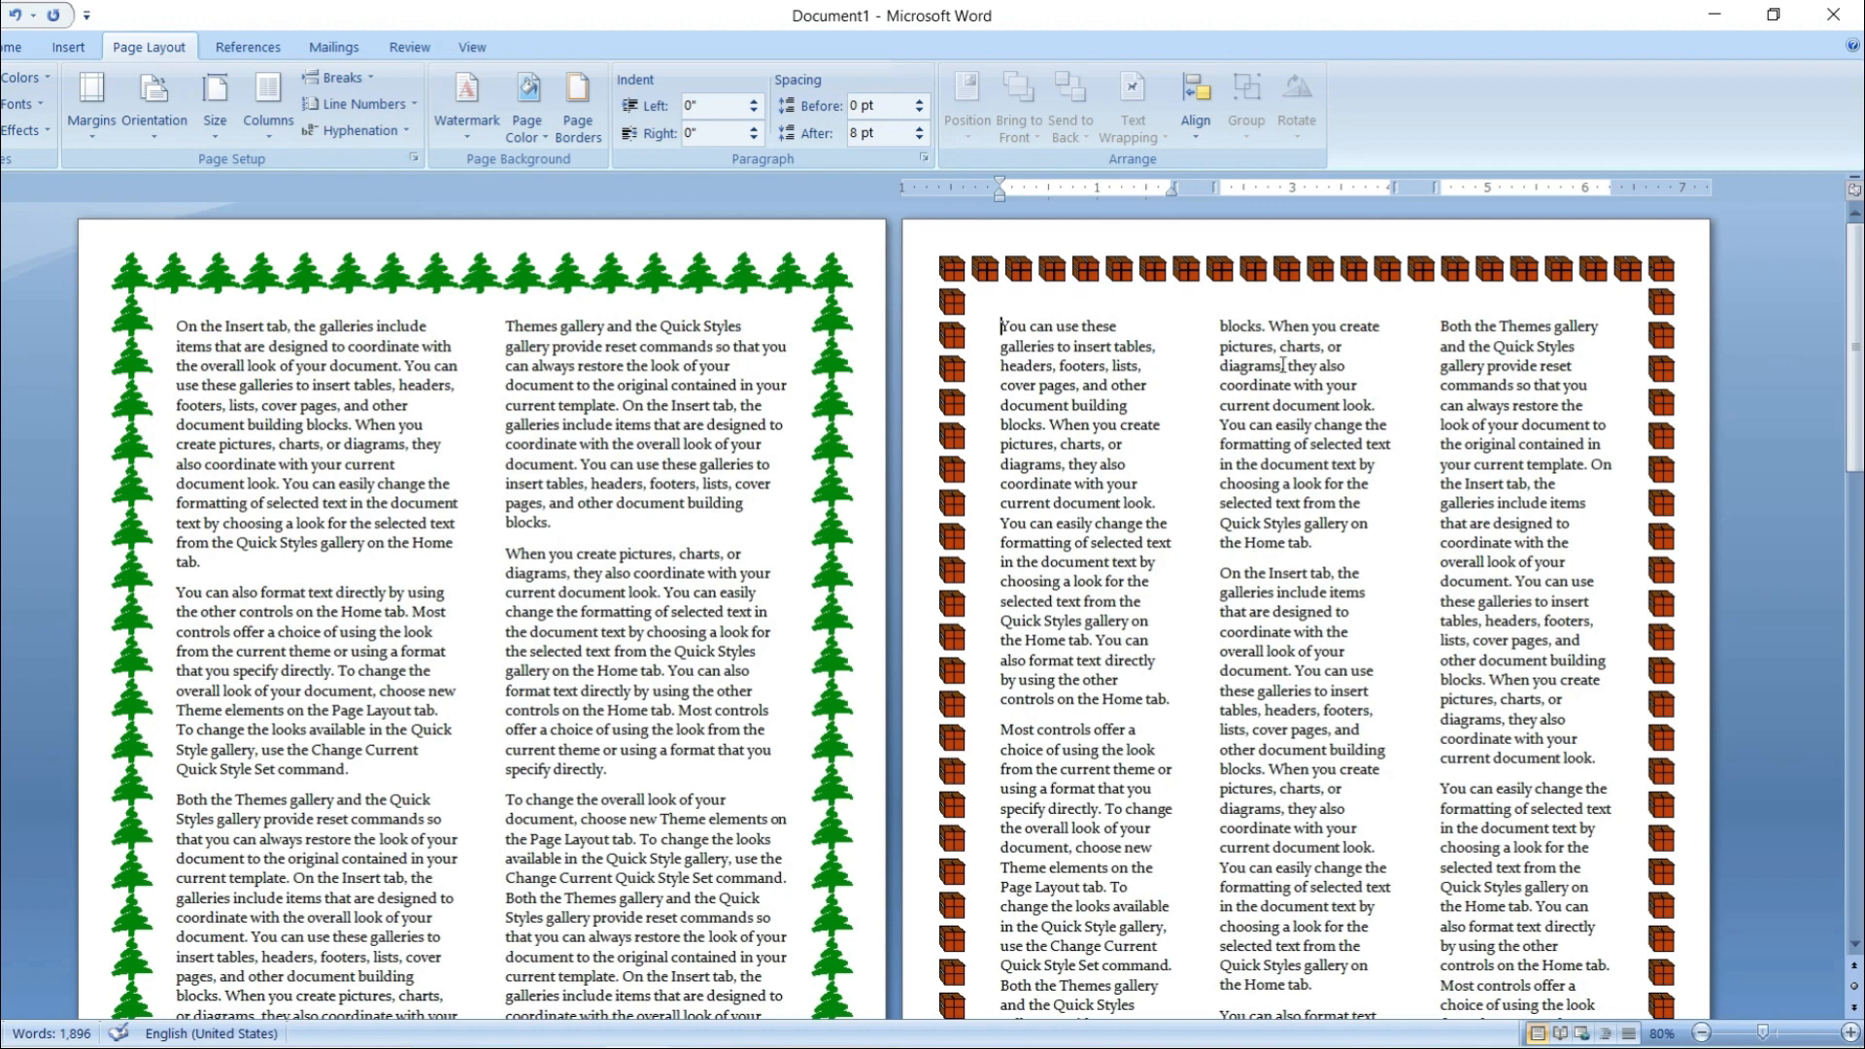
- Review the section break types and compare the tree and cube borders across all pages, marking text on the second page
scroll(1282, 364, "down", 10)
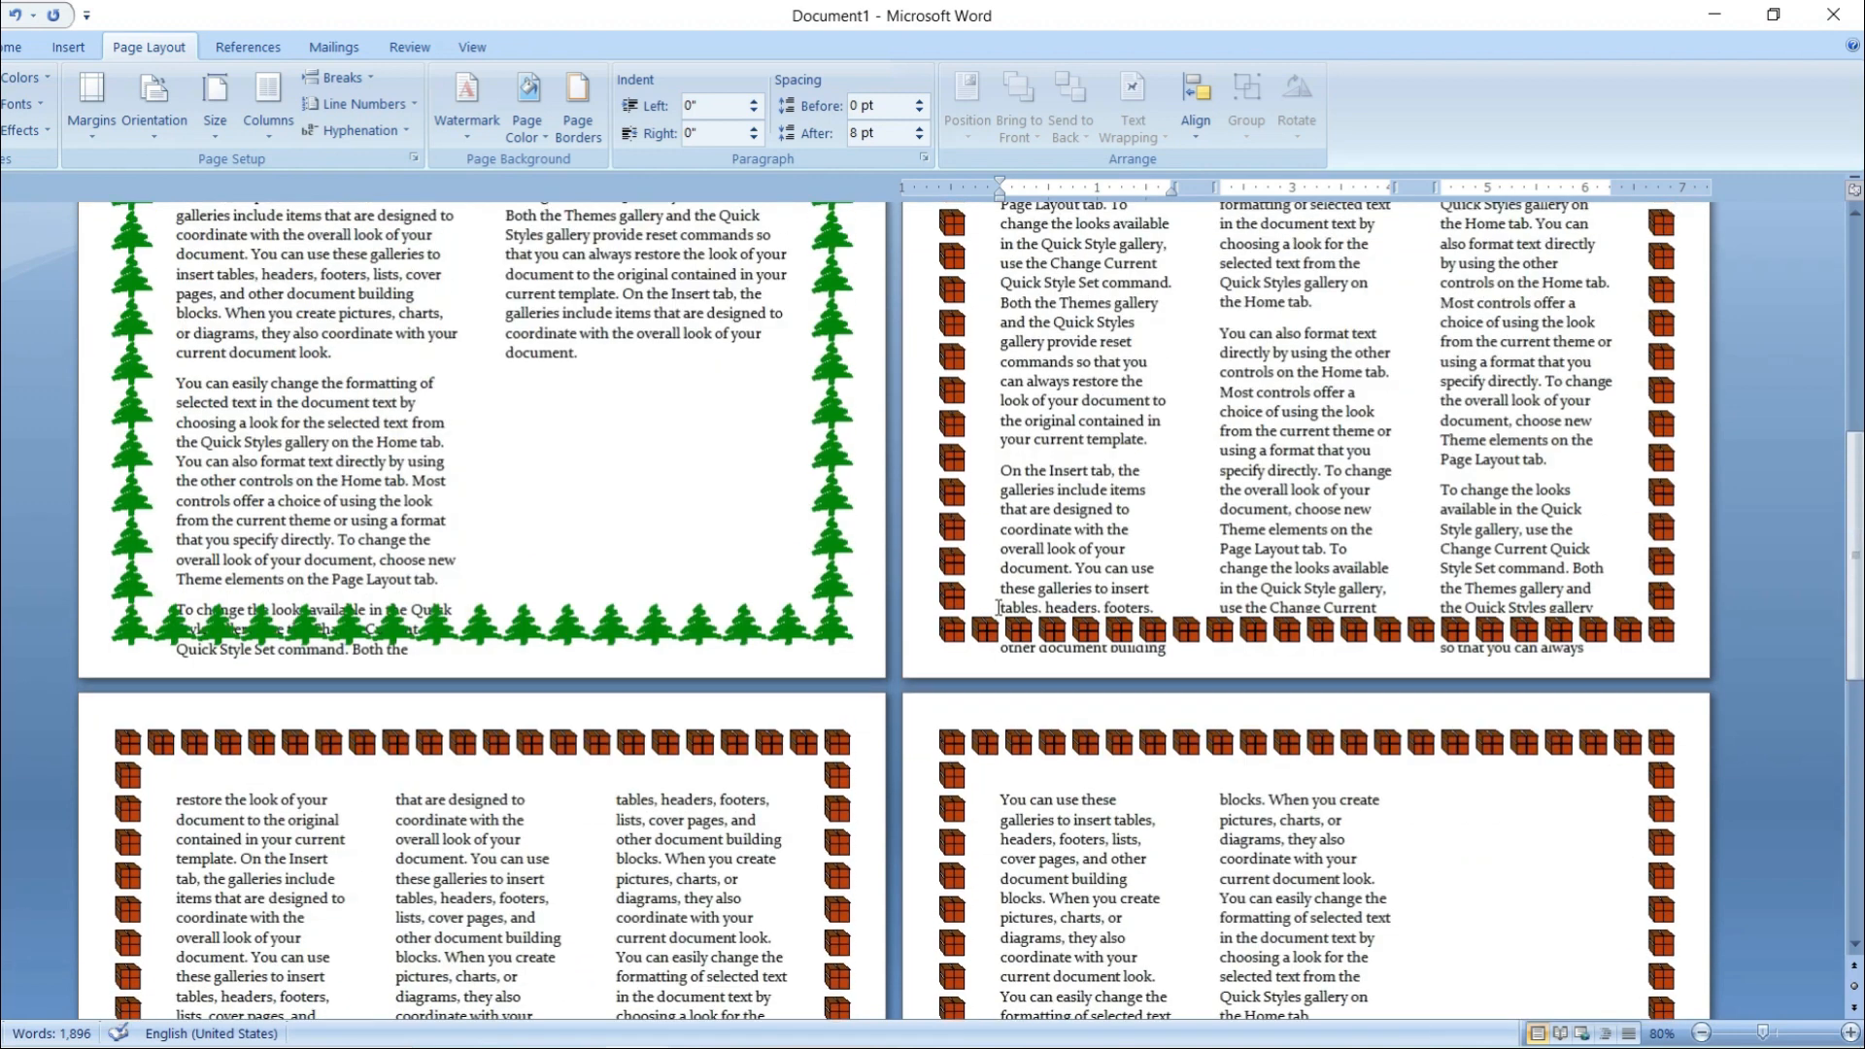
scroll(999, 608, "up", 8)
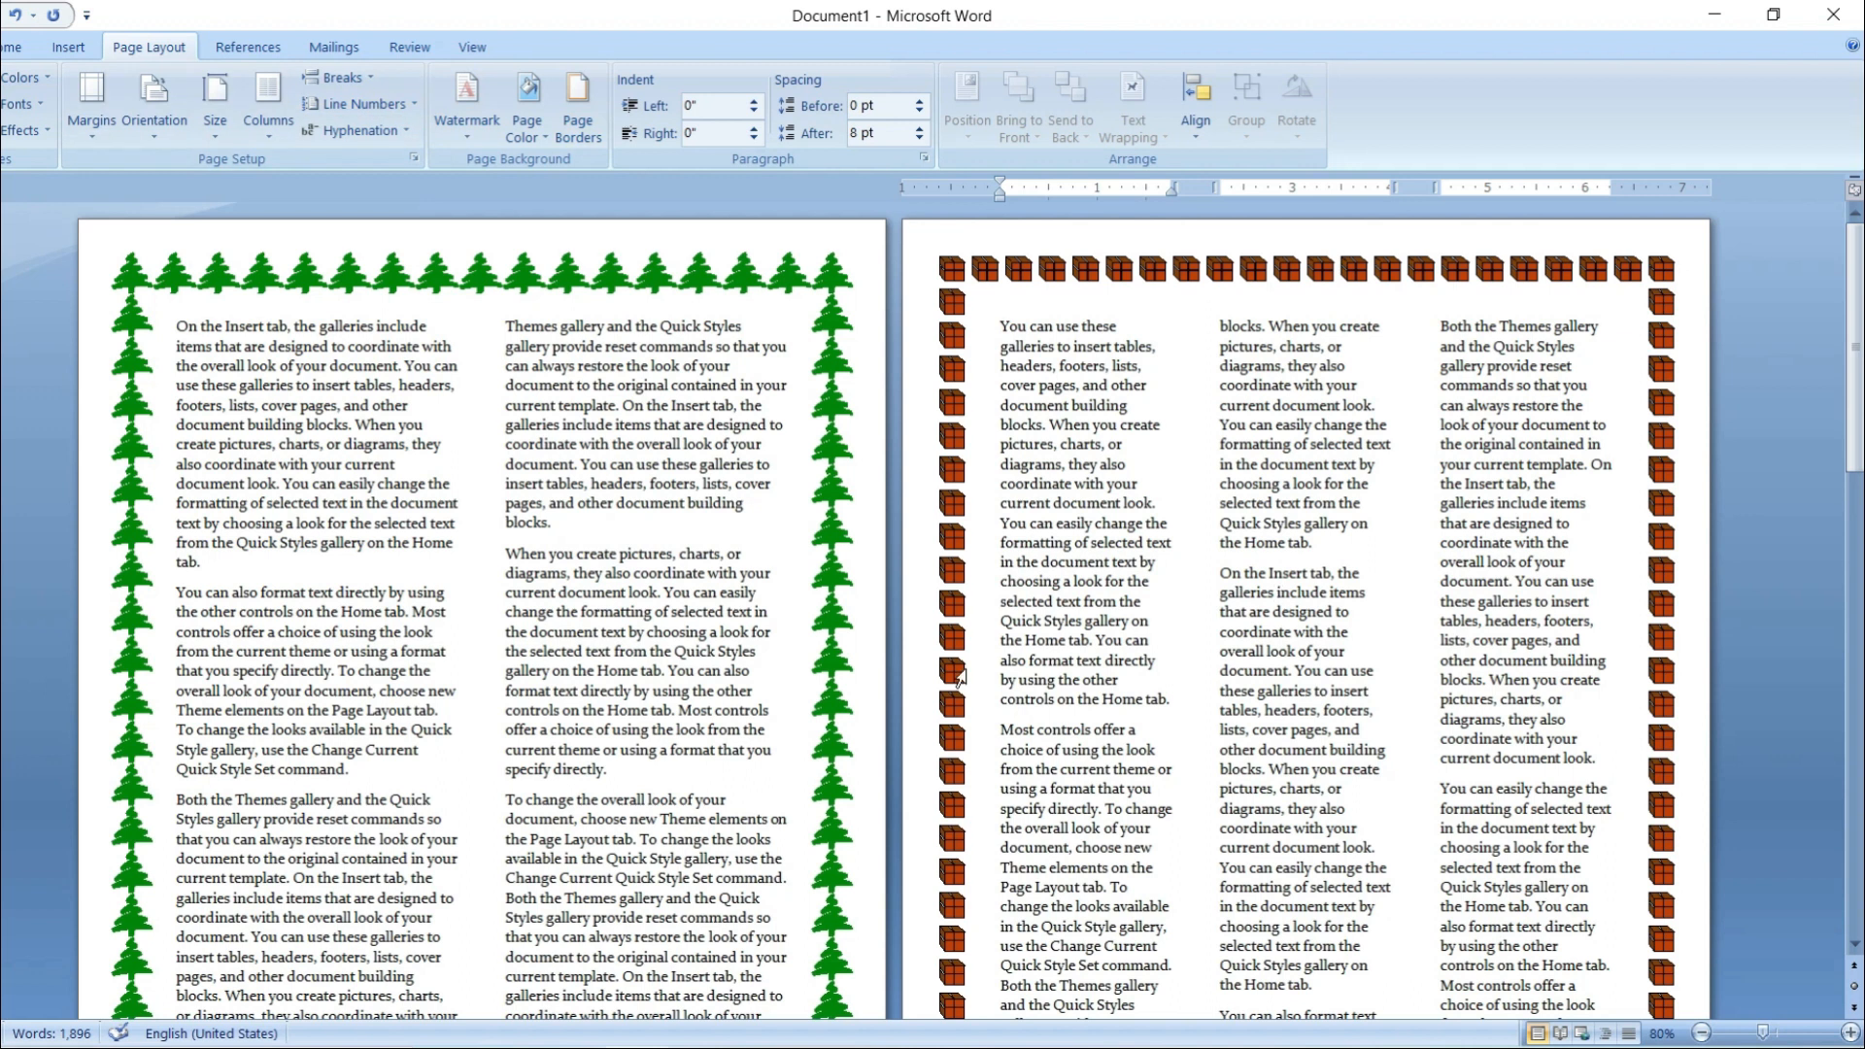
left_click(353, 84)
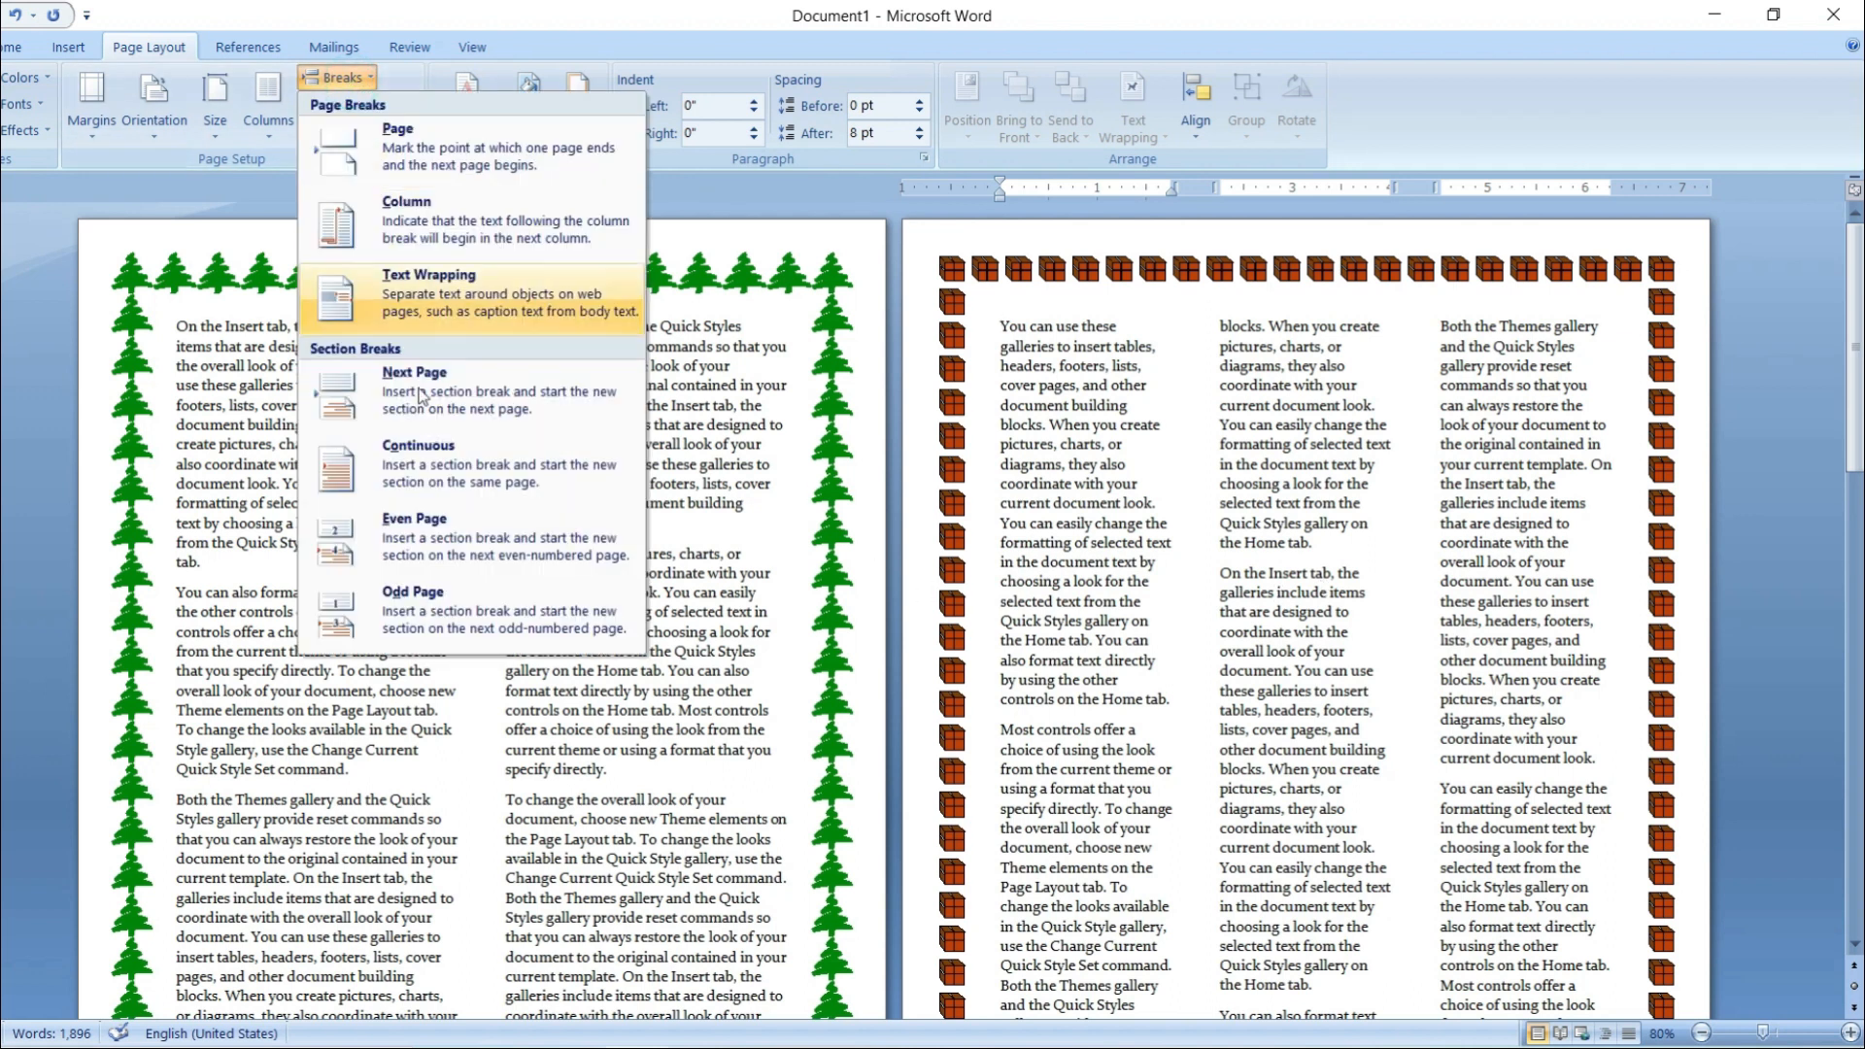
left_click(499, 481)
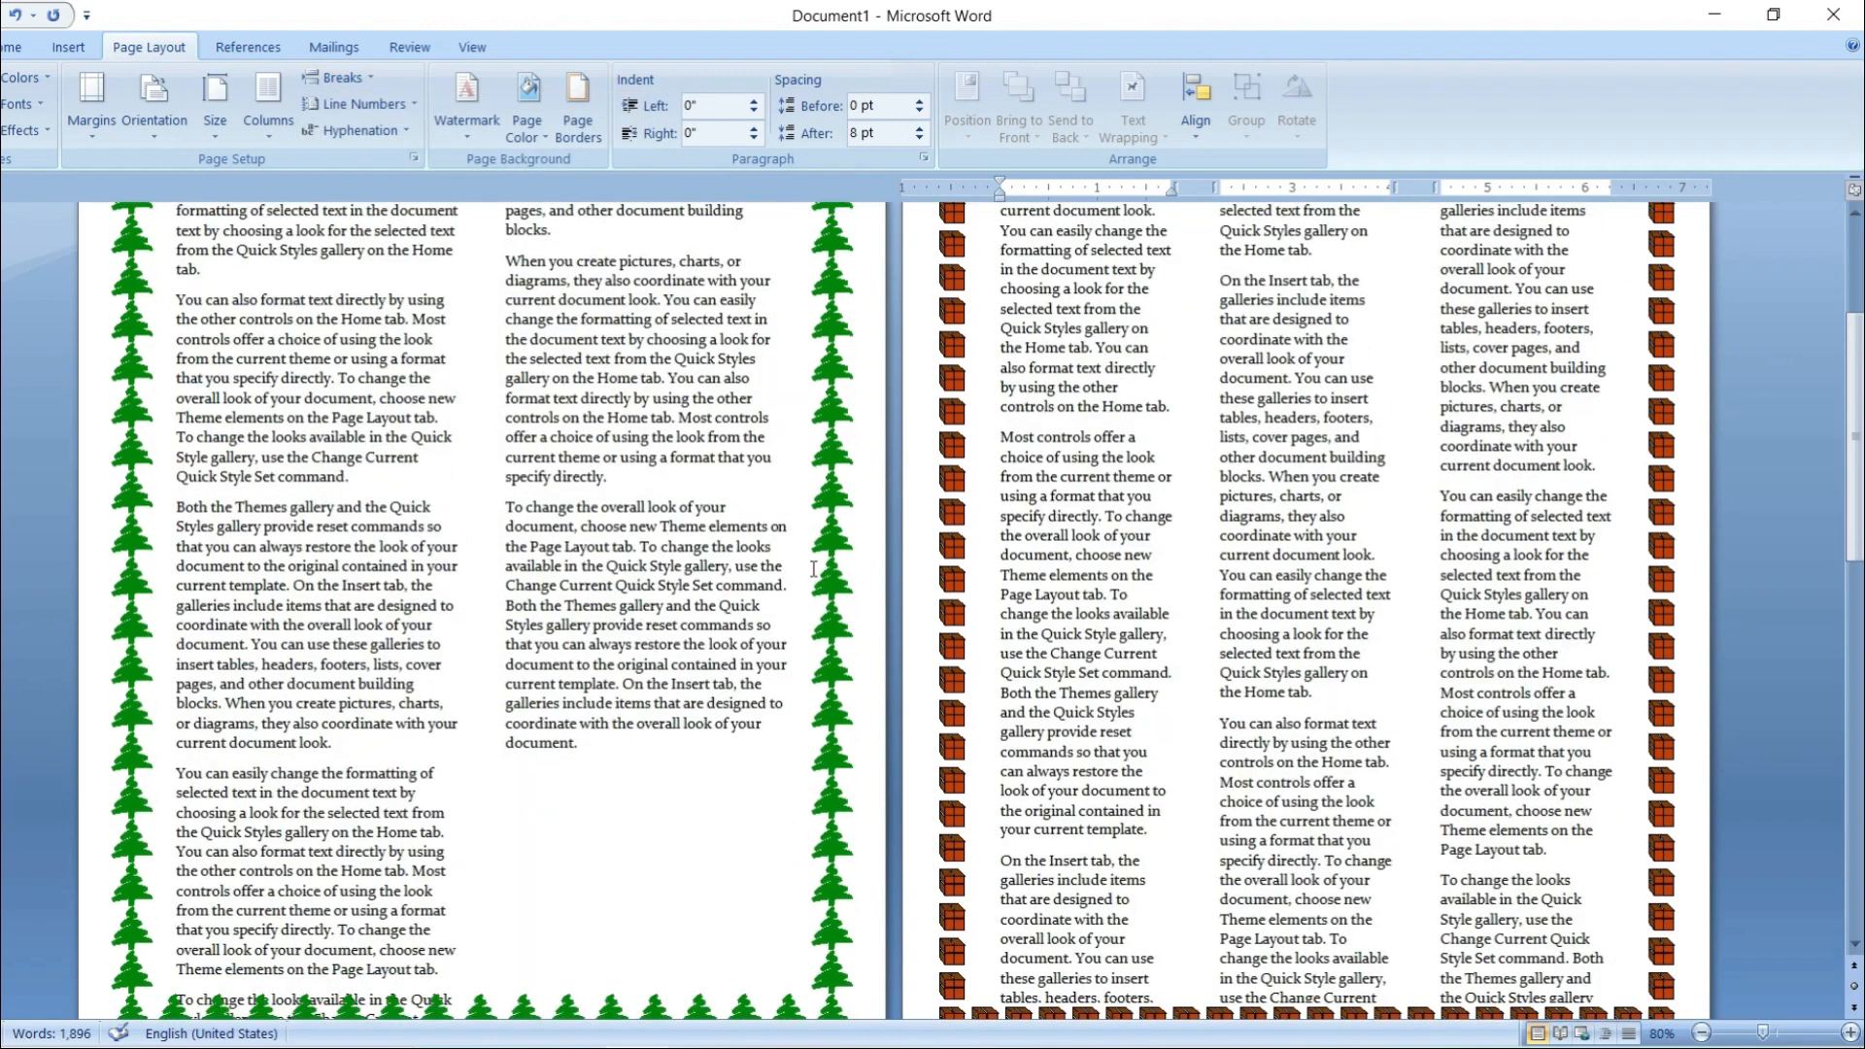
scroll(814, 569, "down", 11)
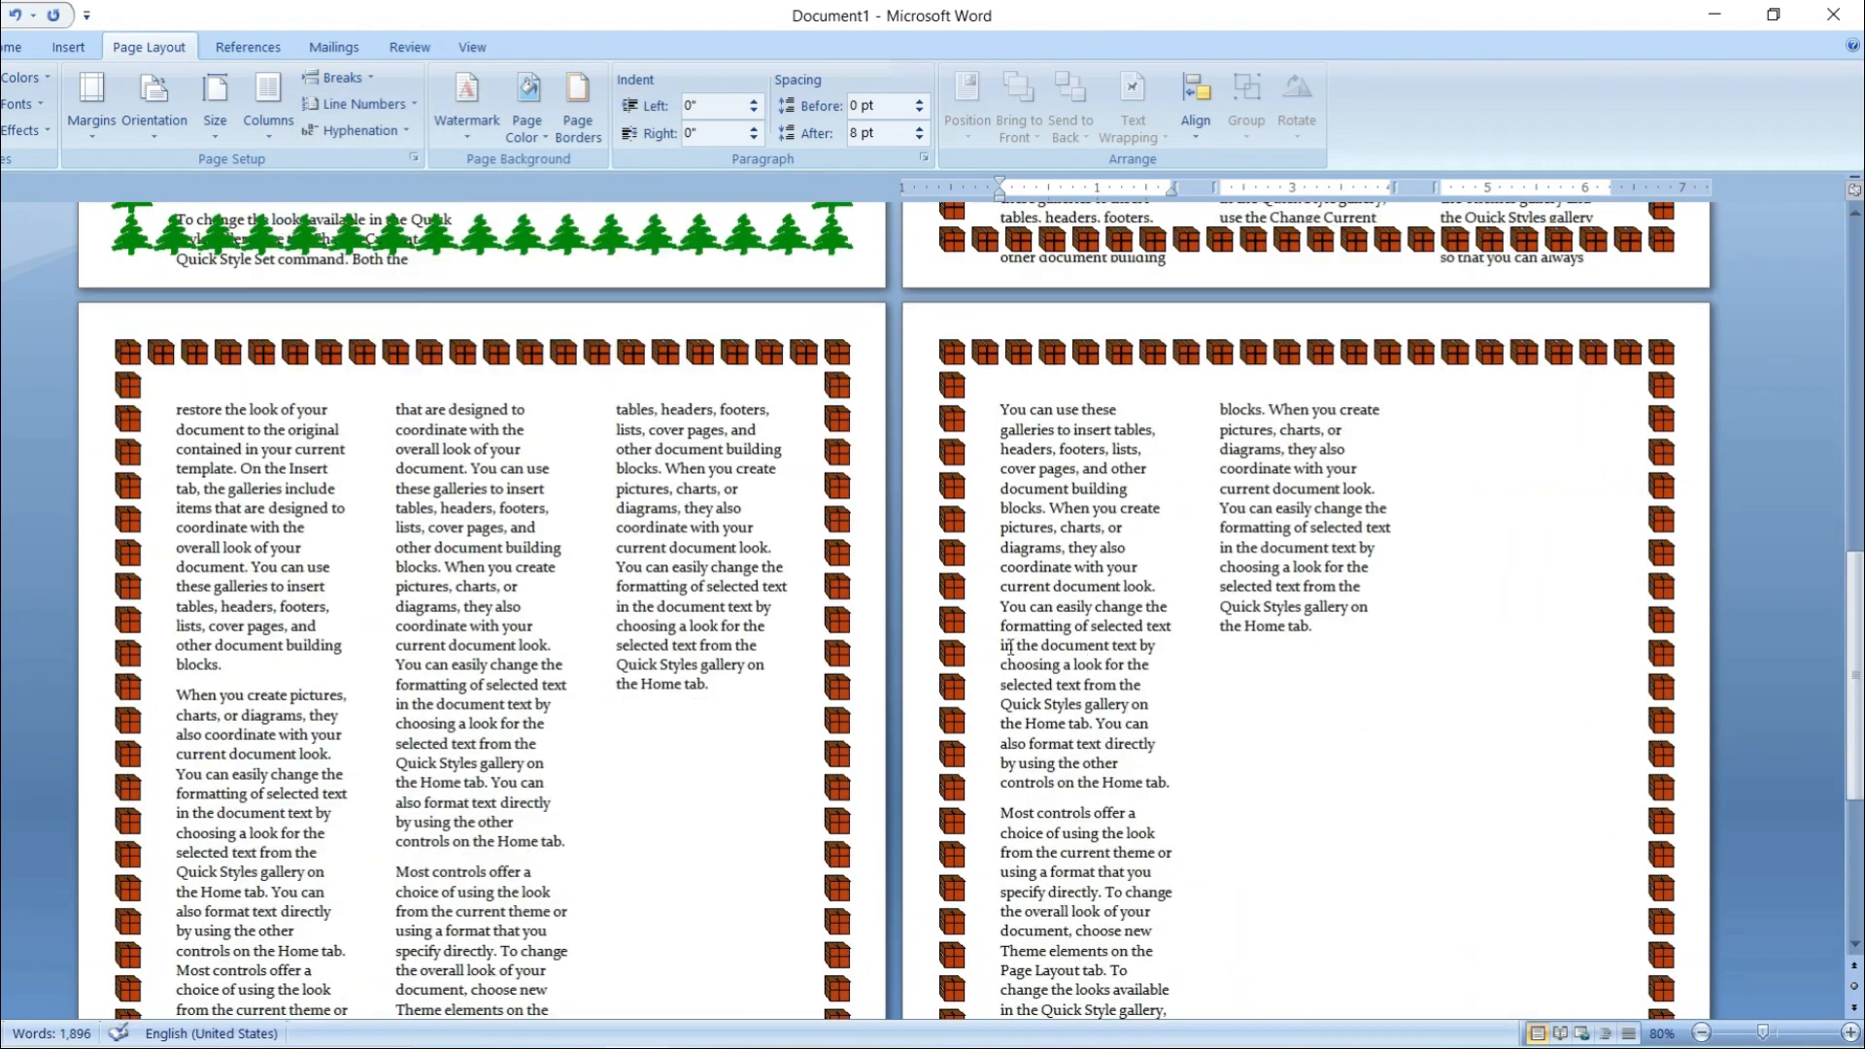
scroll(924, 566, "up", 8)
scroll(1231, 447, "up", 8)
left_click_drag(1018, 328, 1252, 682)
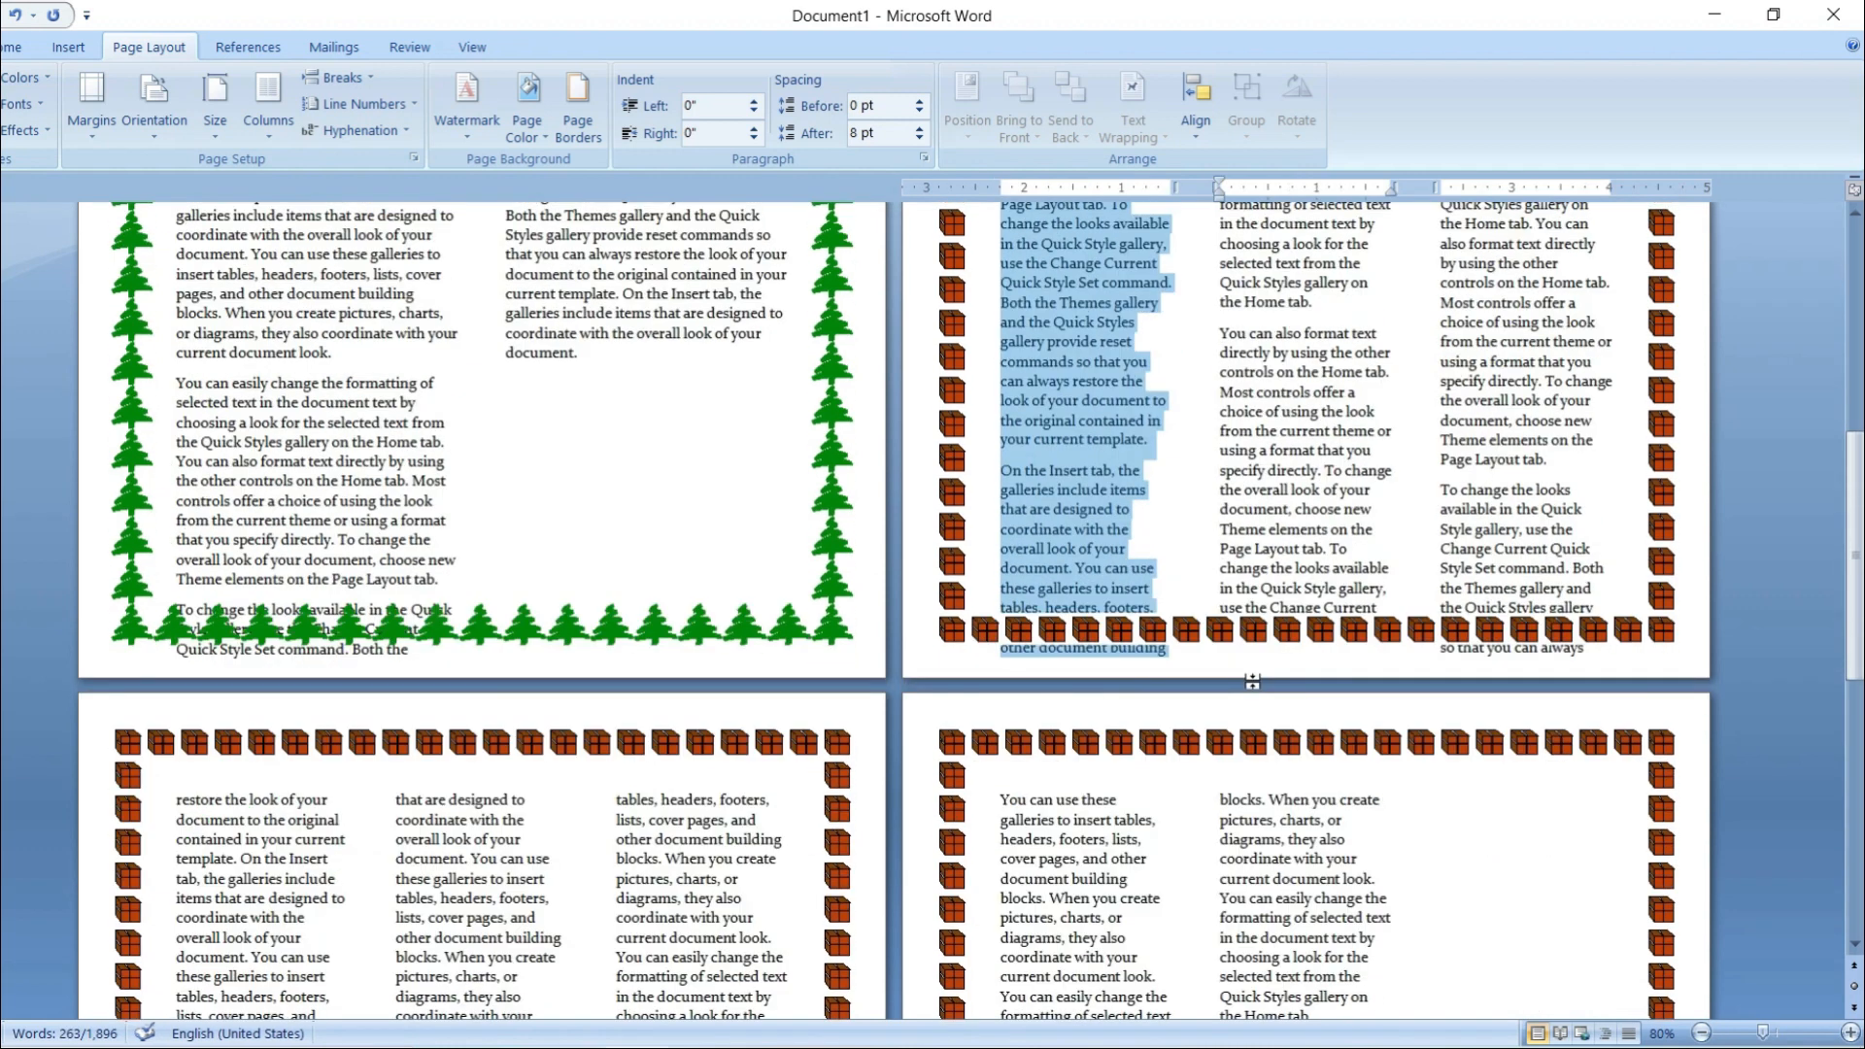
scroll(1061, 744, "down", 17)
scroll(922, 589, "up", 18)
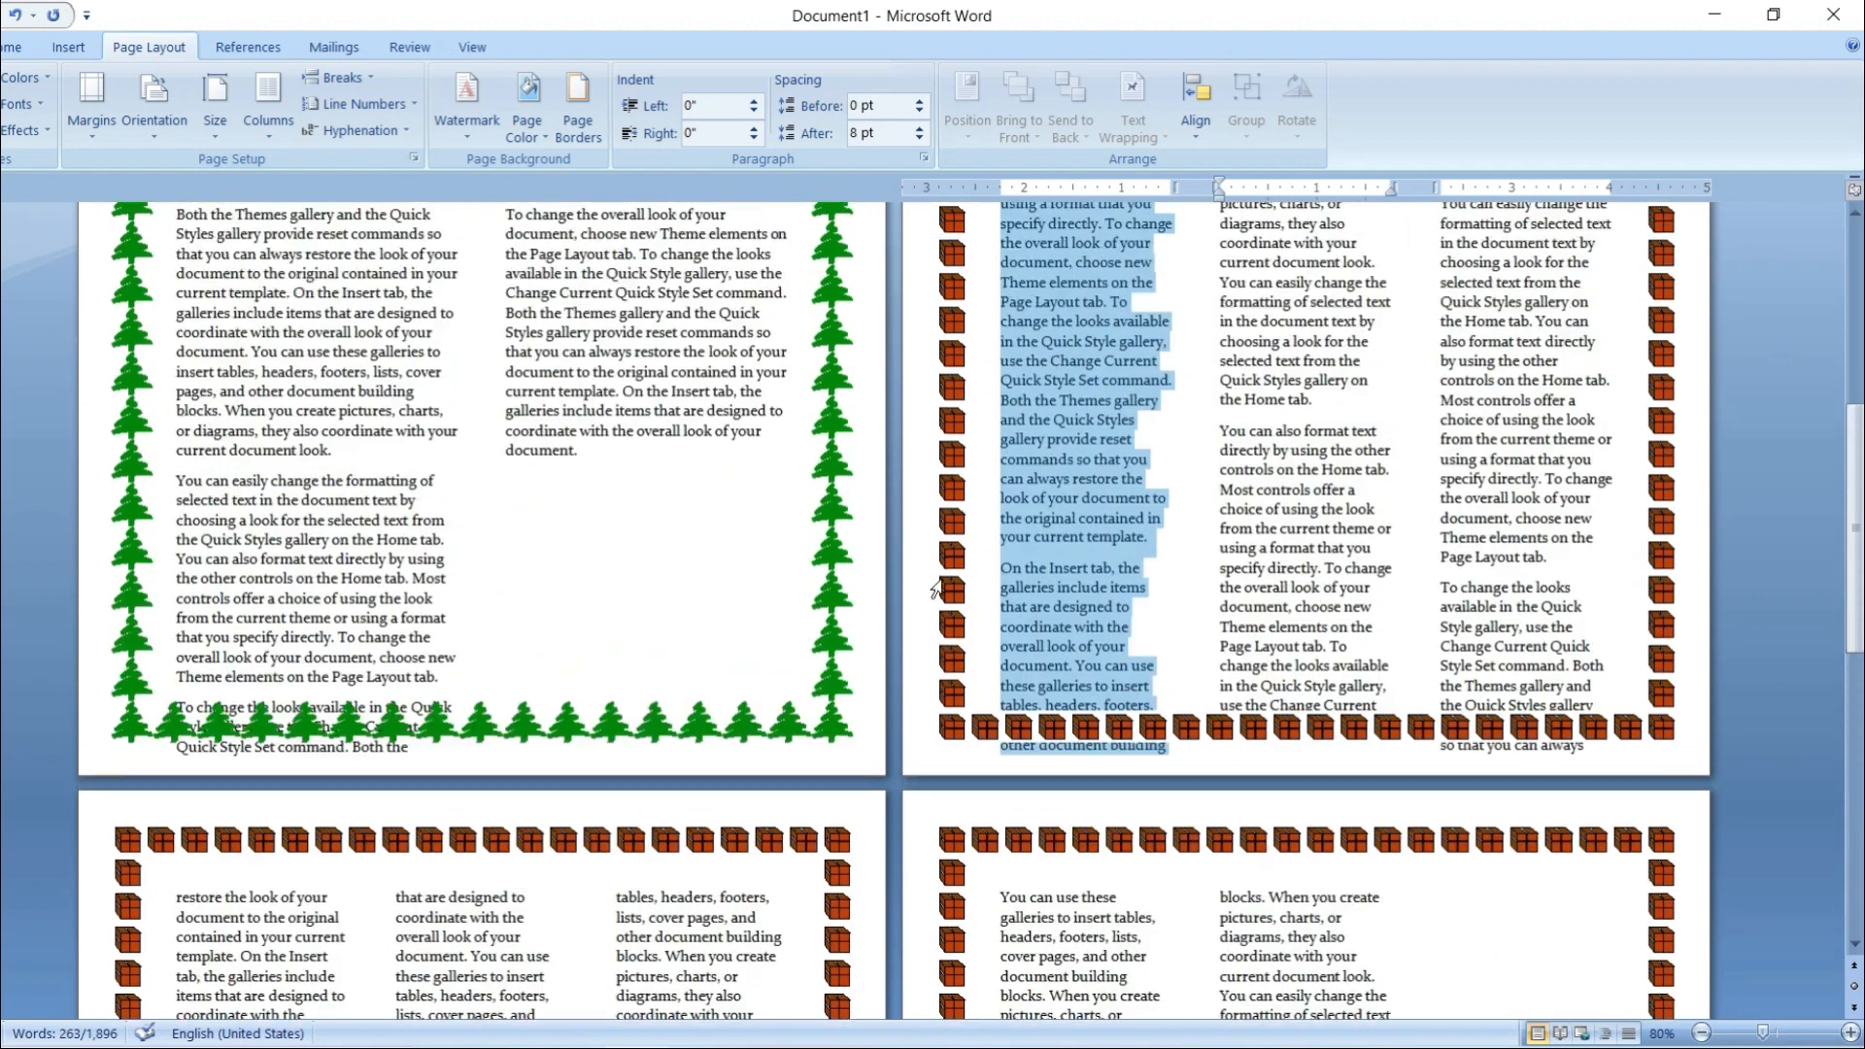
scroll(936, 590, "up", 8)
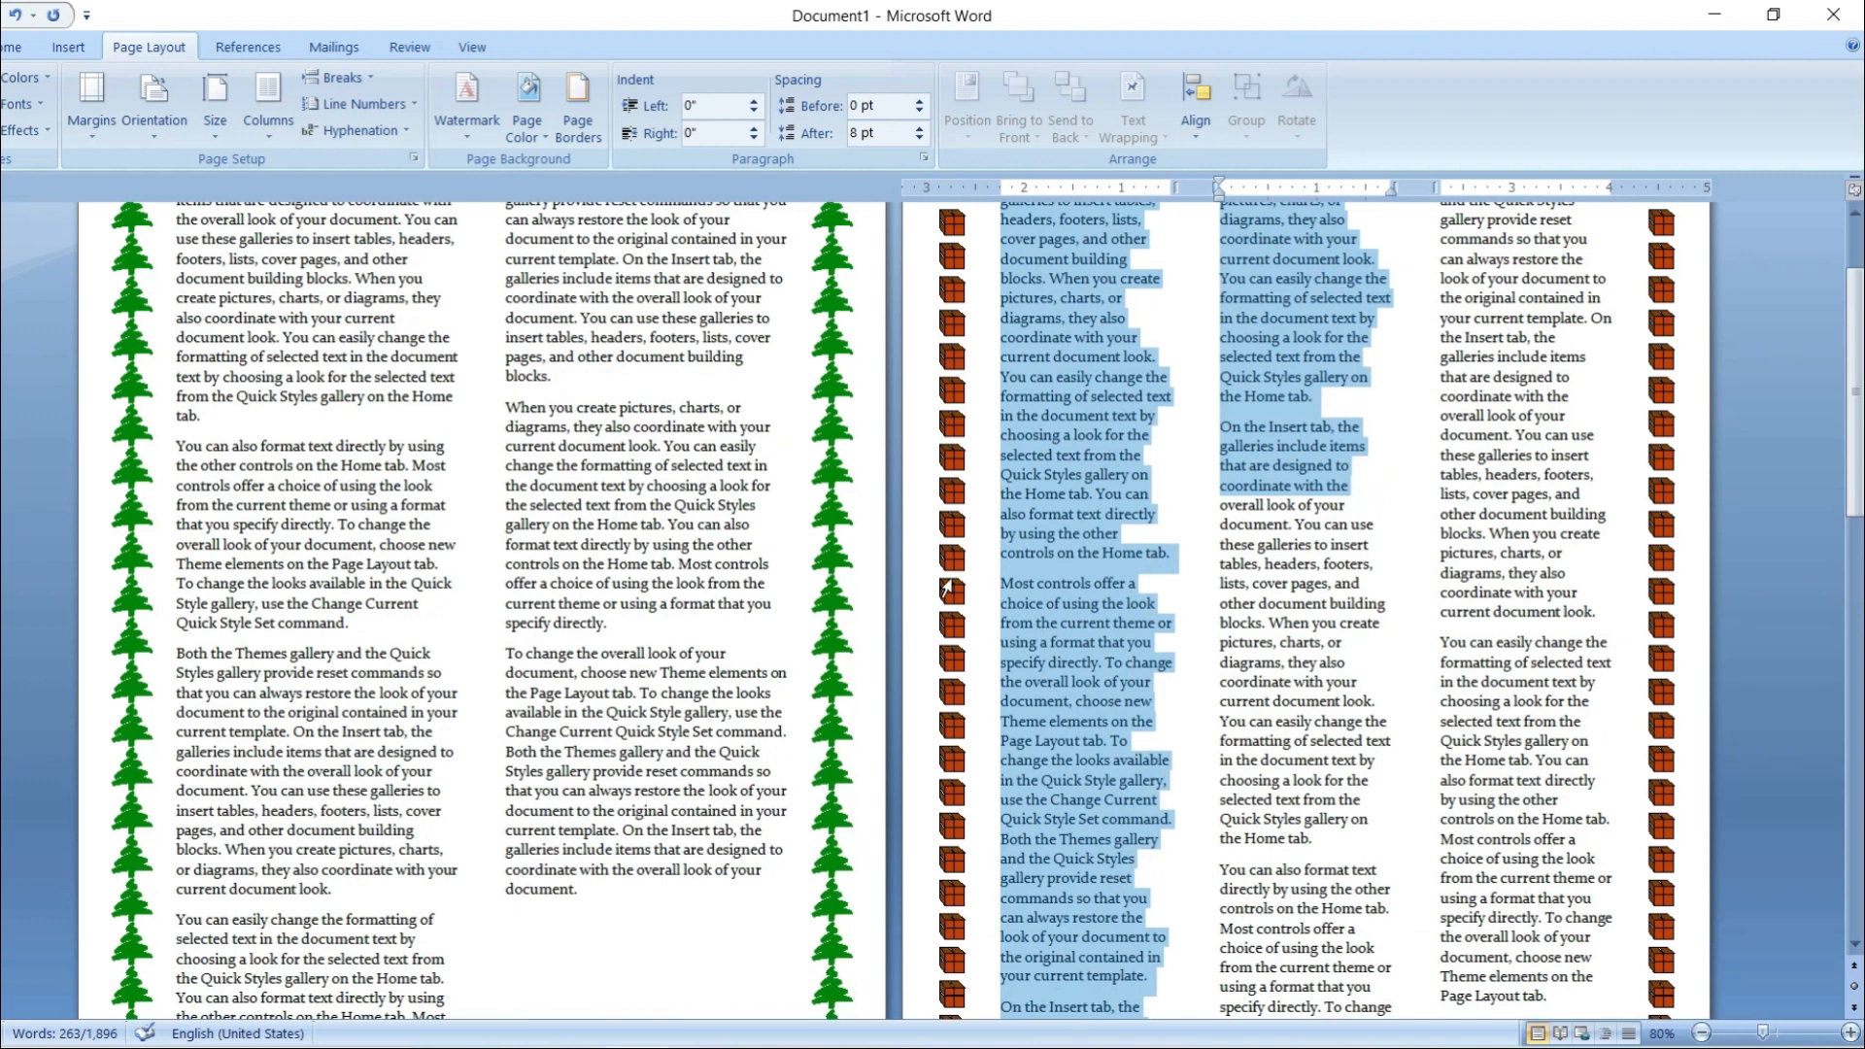
scroll(1010, 573, "down", 11)
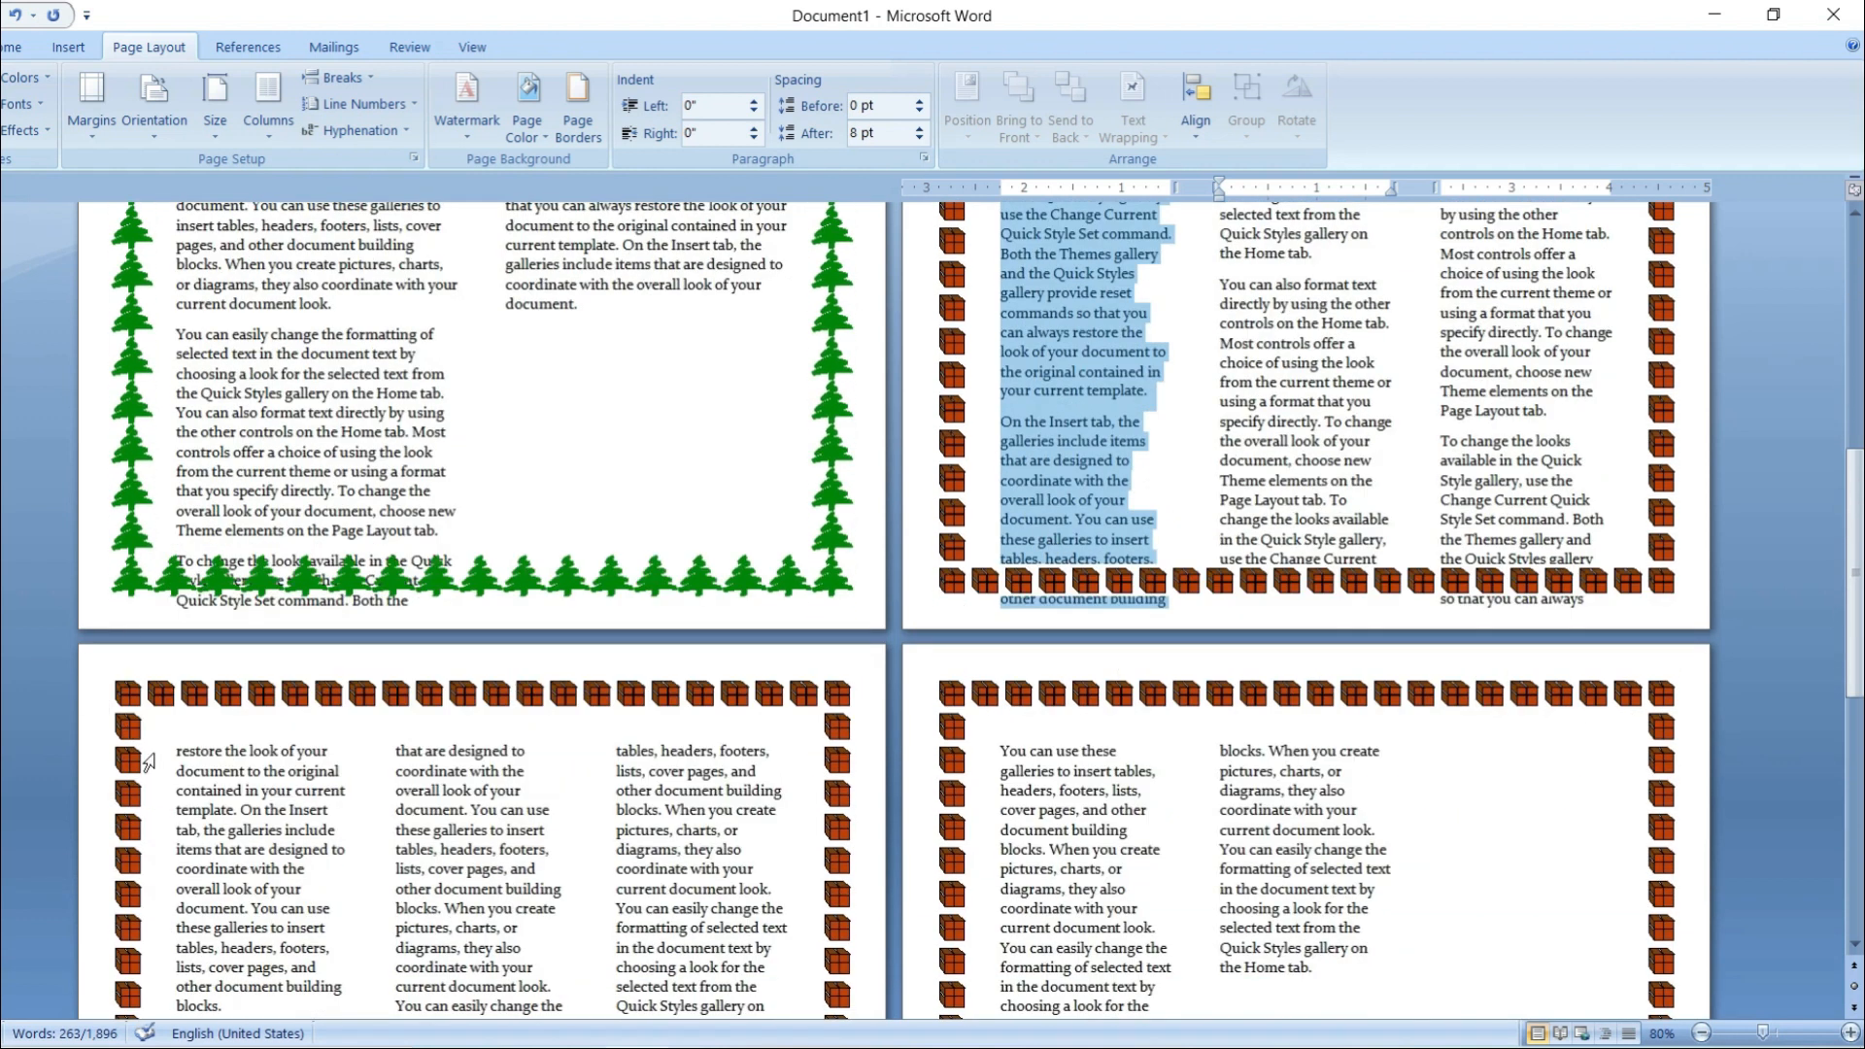
- Mark text passages on the first three pages to compare how their columns and borders differ by section
left_click(174, 761)
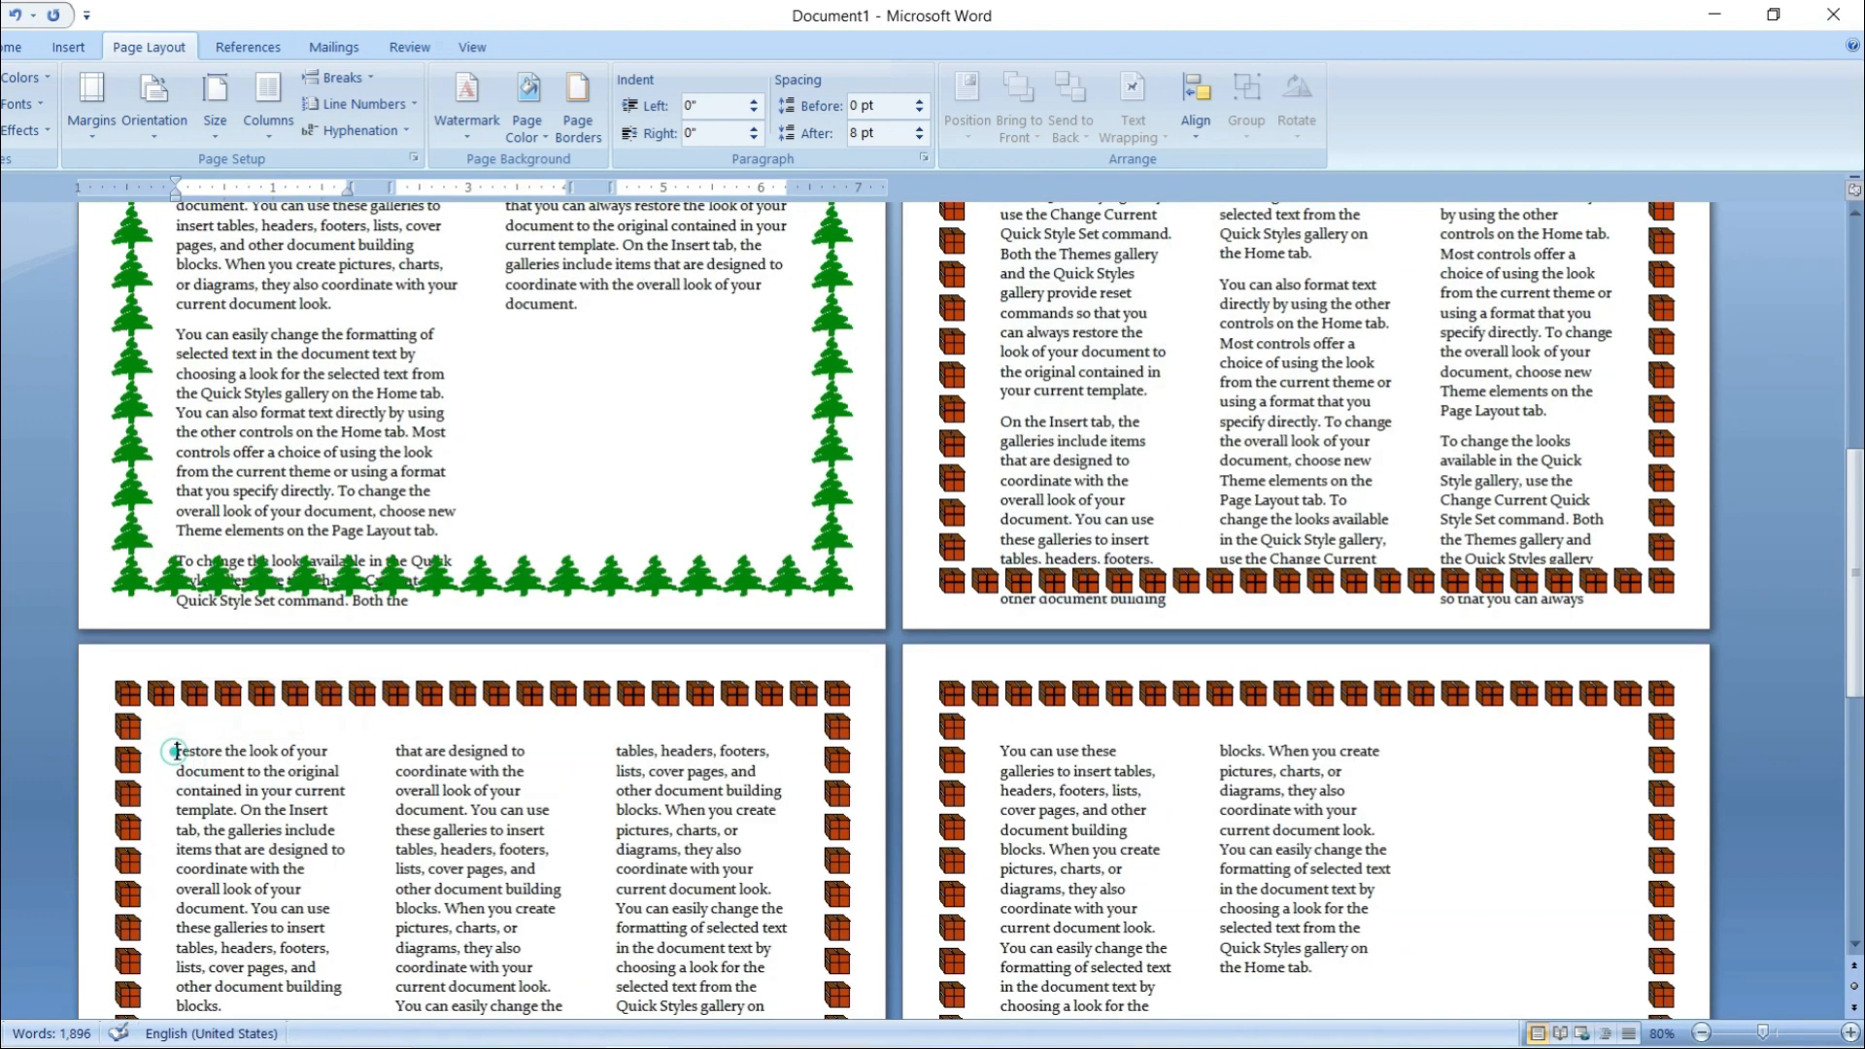
left_click_drag(177, 762, 246, 771)
left_click_drag(336, 442, 377, 438)
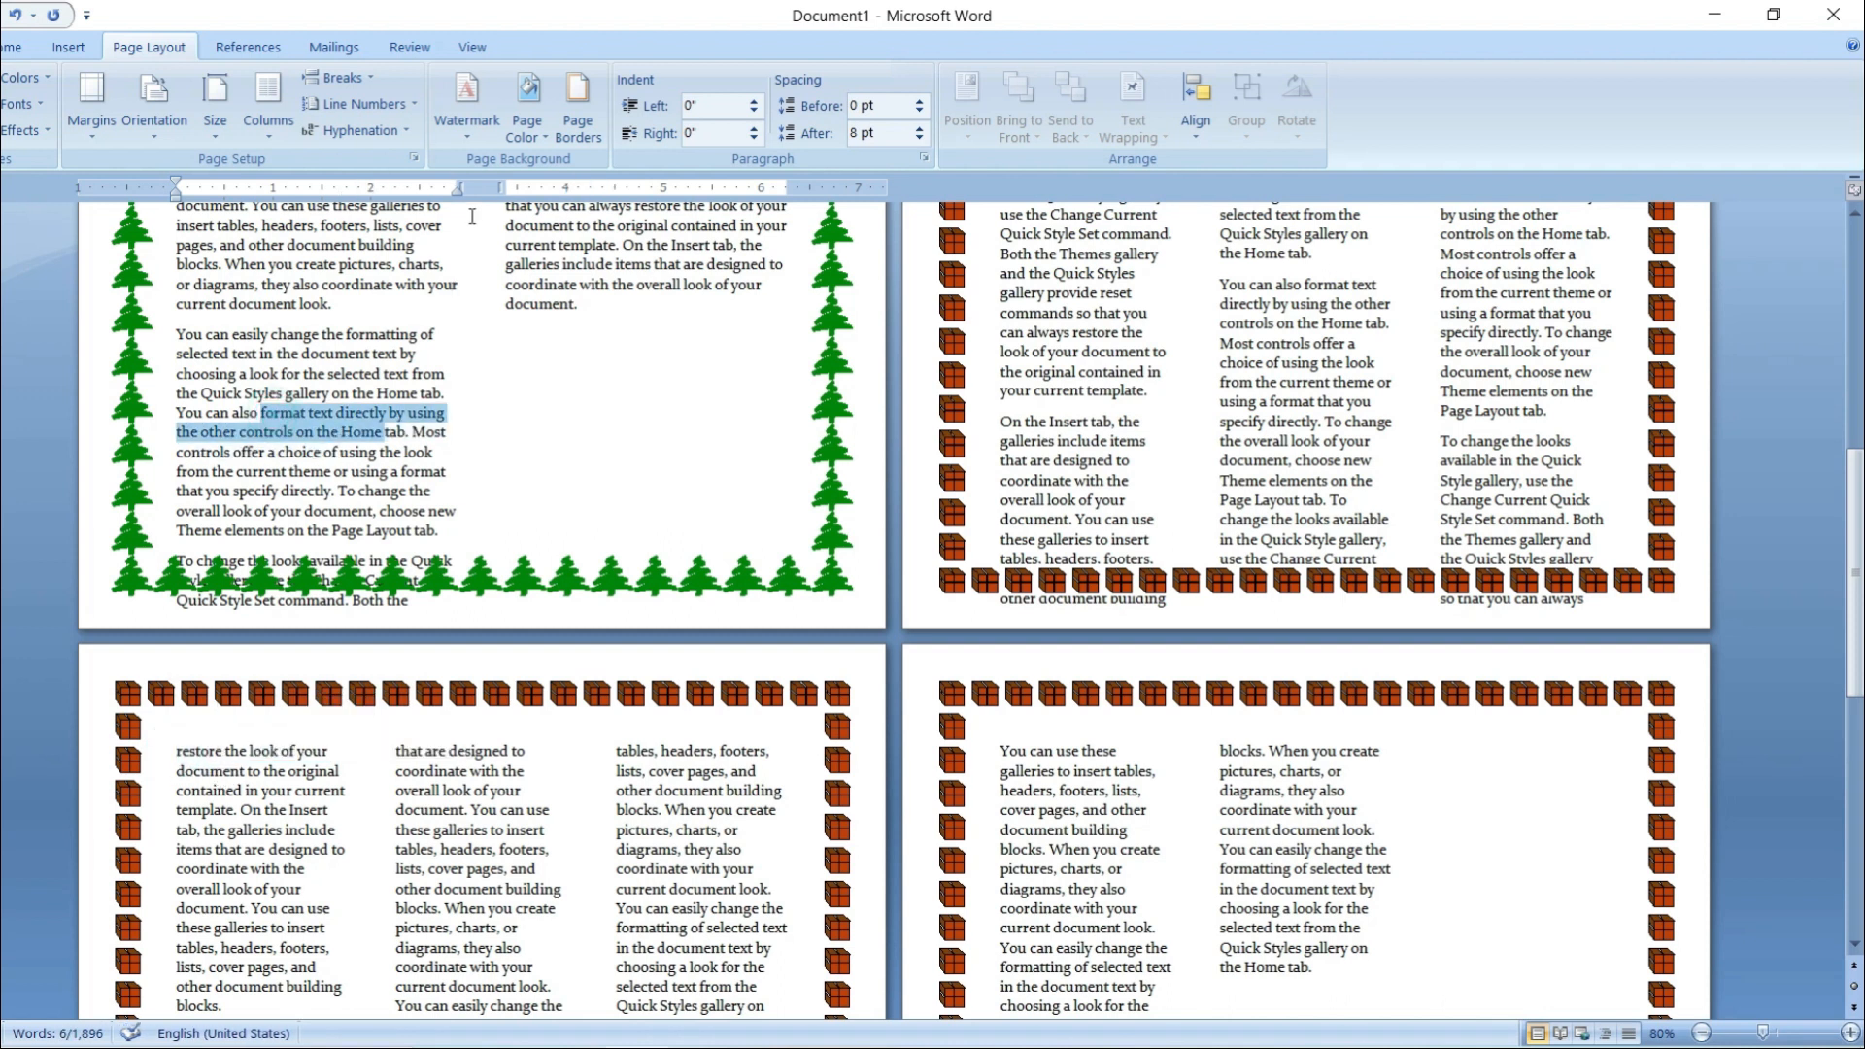
left_click_drag(379, 271, 772, 288)
scroll(1137, 380, "up", 3)
left_click_drag(1136, 380, 1594, 491)
scroll(957, 541, "down", 3)
scroll(957, 541, "down", 3)
left_click_drag(957, 541, 1112, 770)
left_click(567, 649)
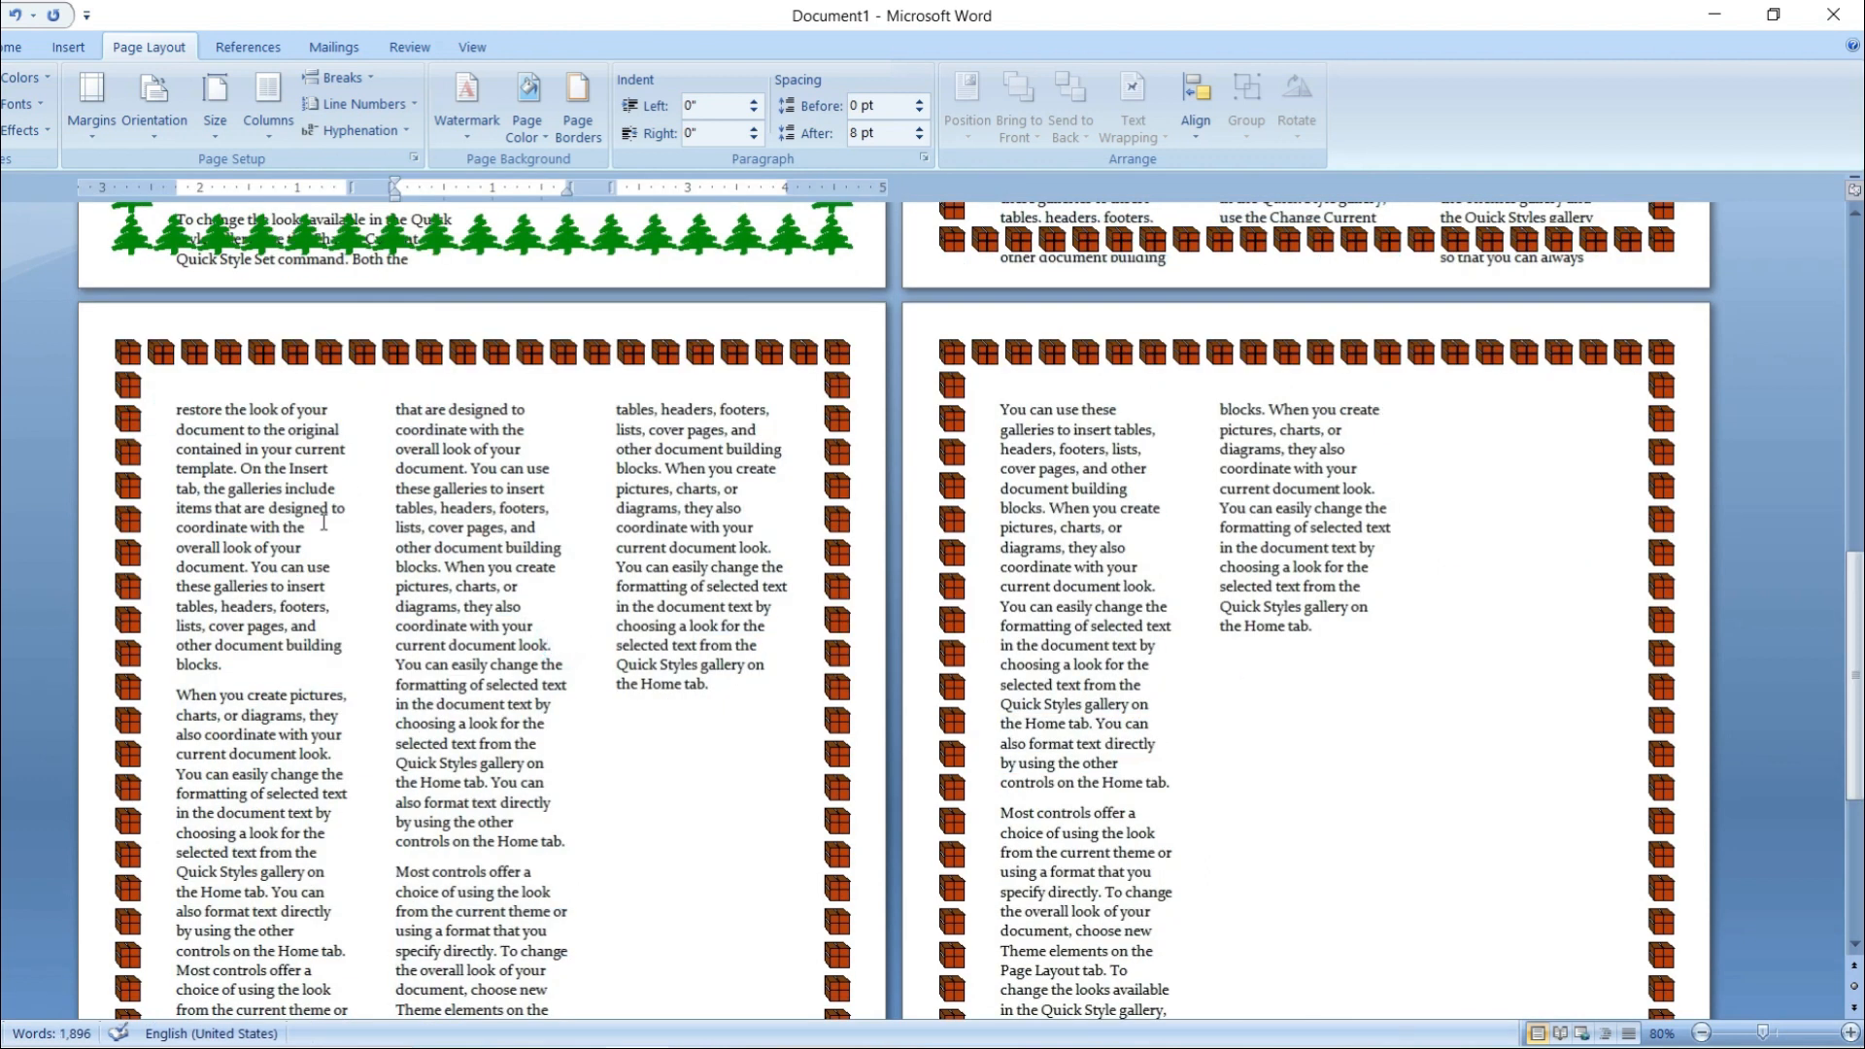
- Insert a continuous section break at the very start of the third page's text
left_click(178, 411)
left_click(361, 84)
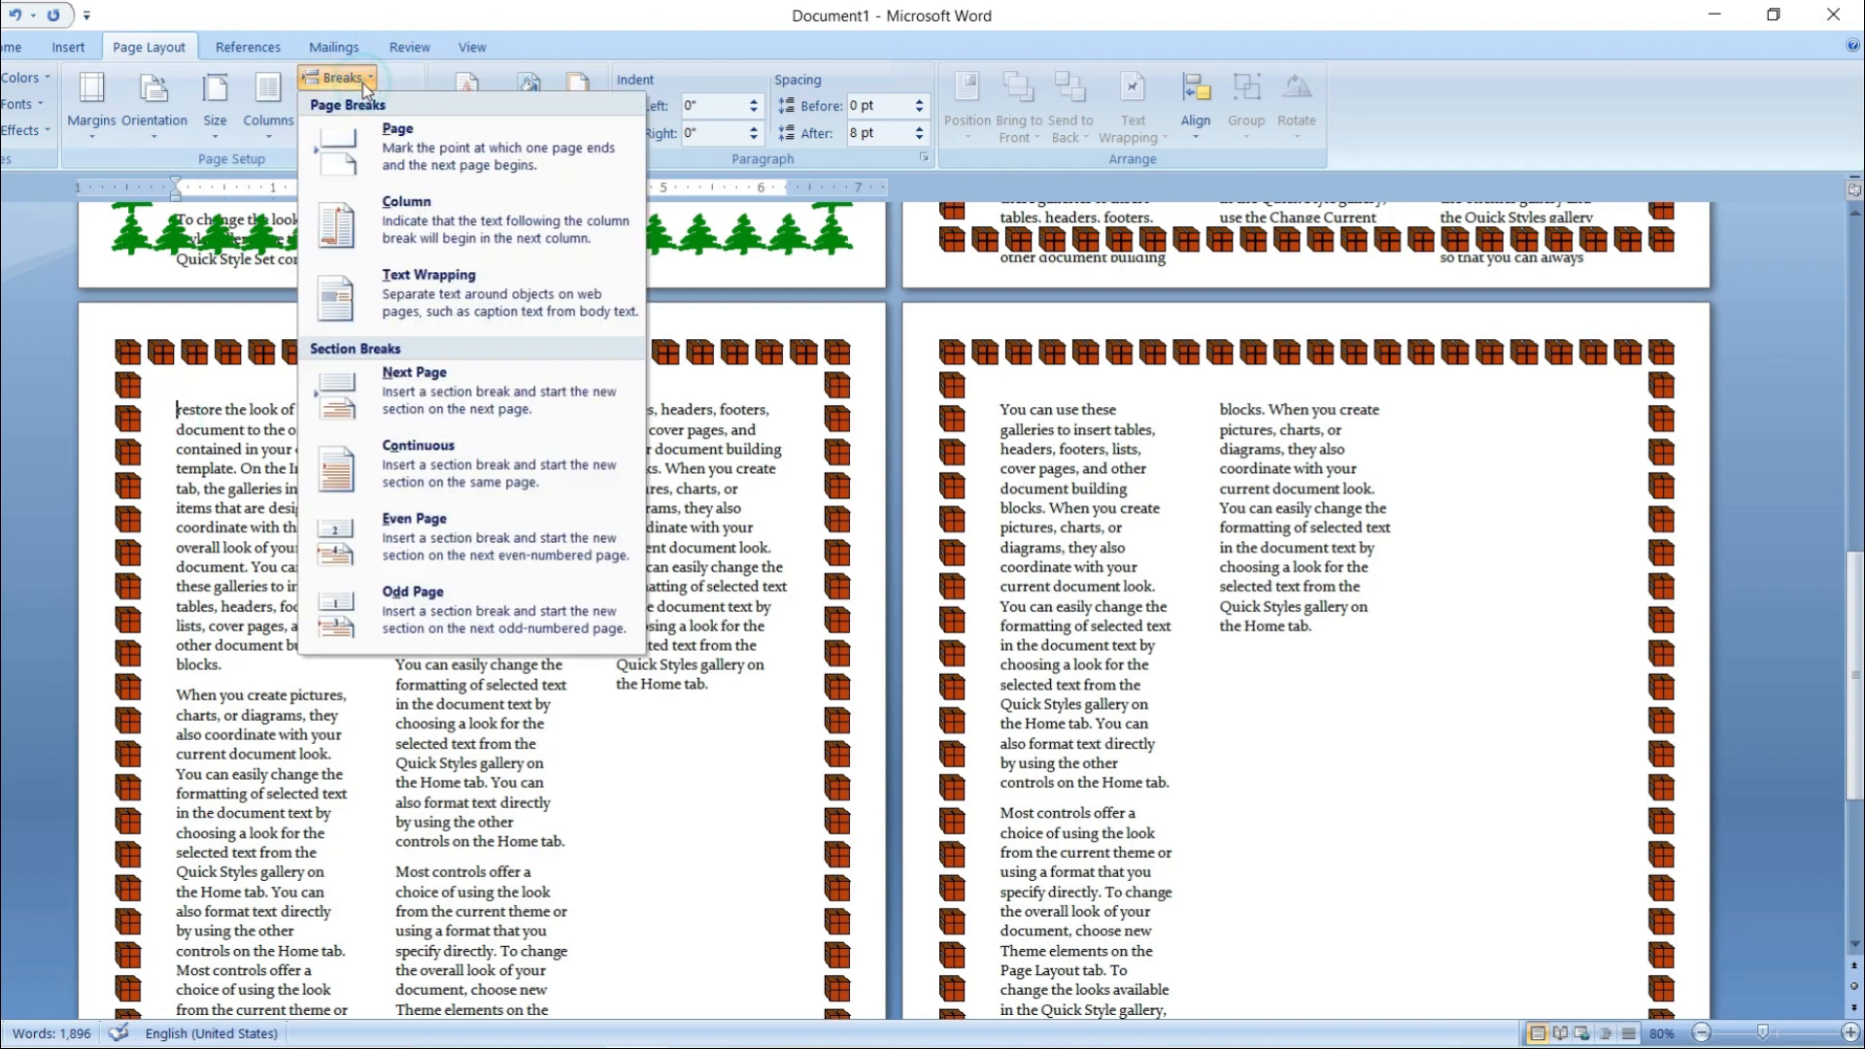
left_click(441, 468)
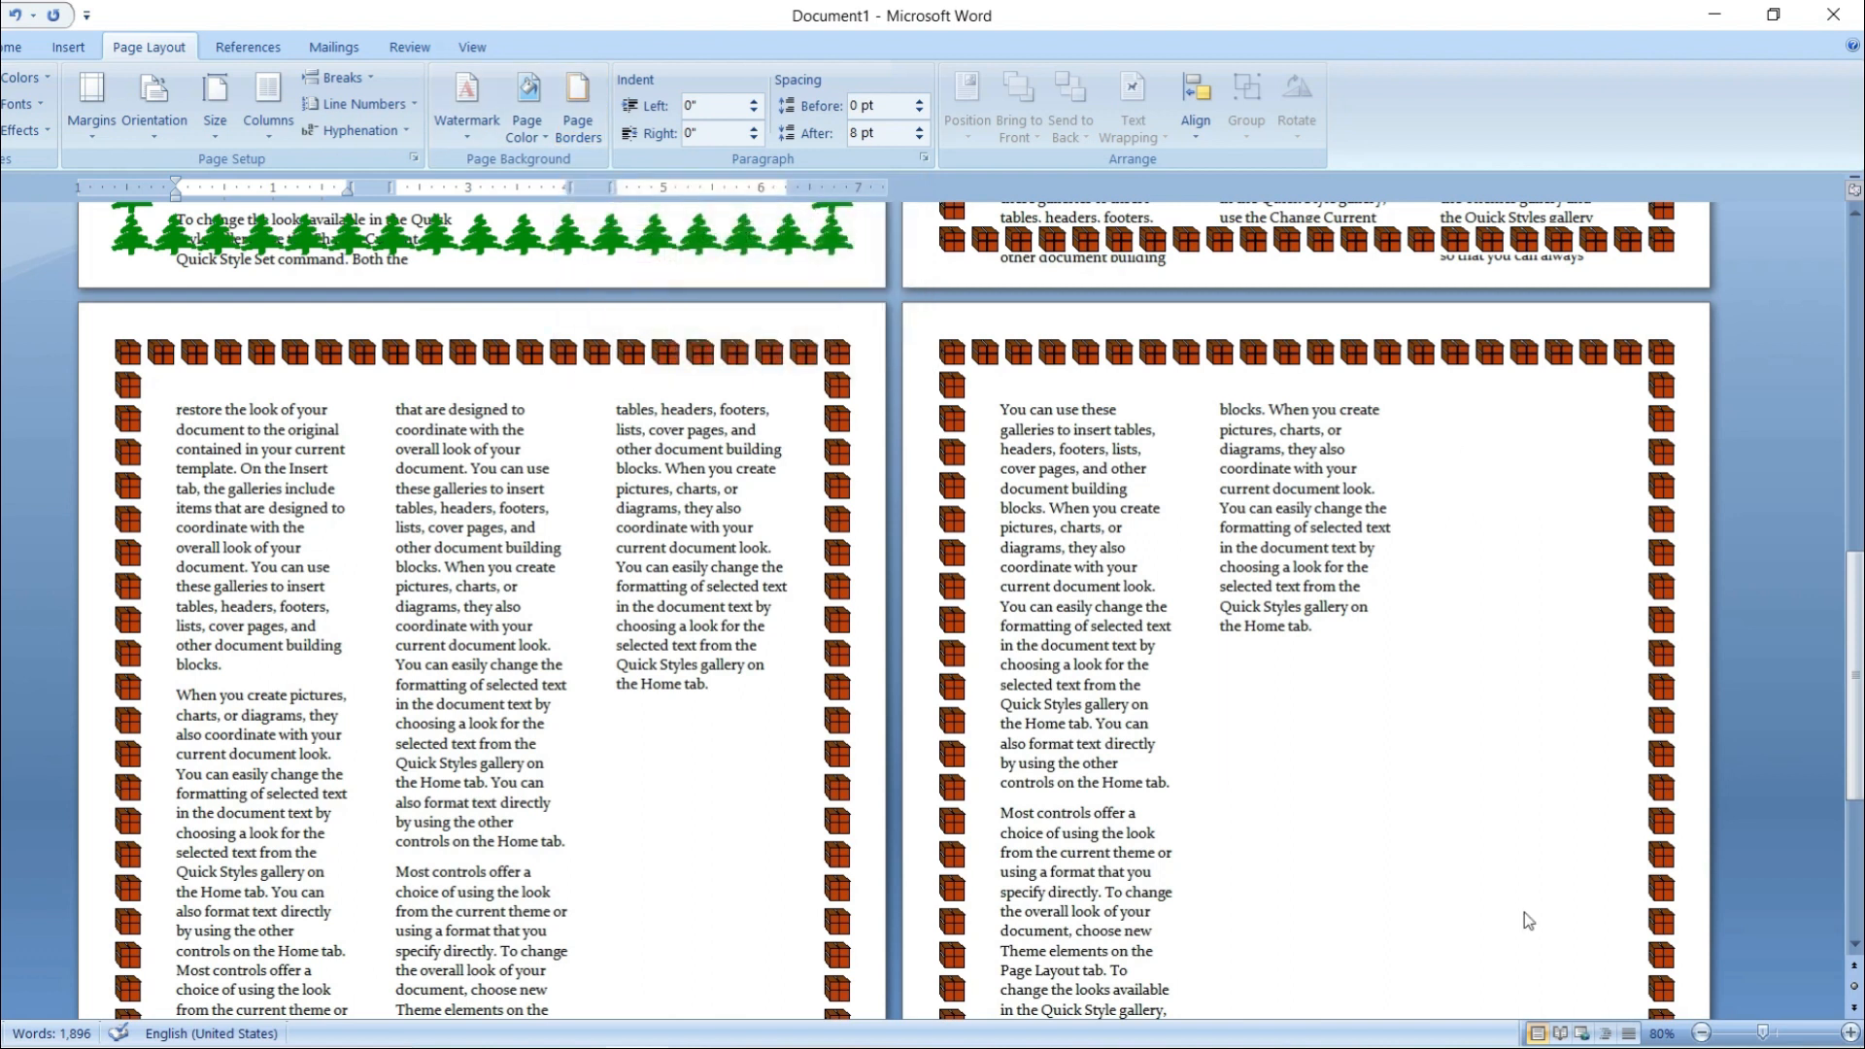
- Remove the page border from the section starting on the third page only, and check the borders of the preceding pages
left_click(581, 109)
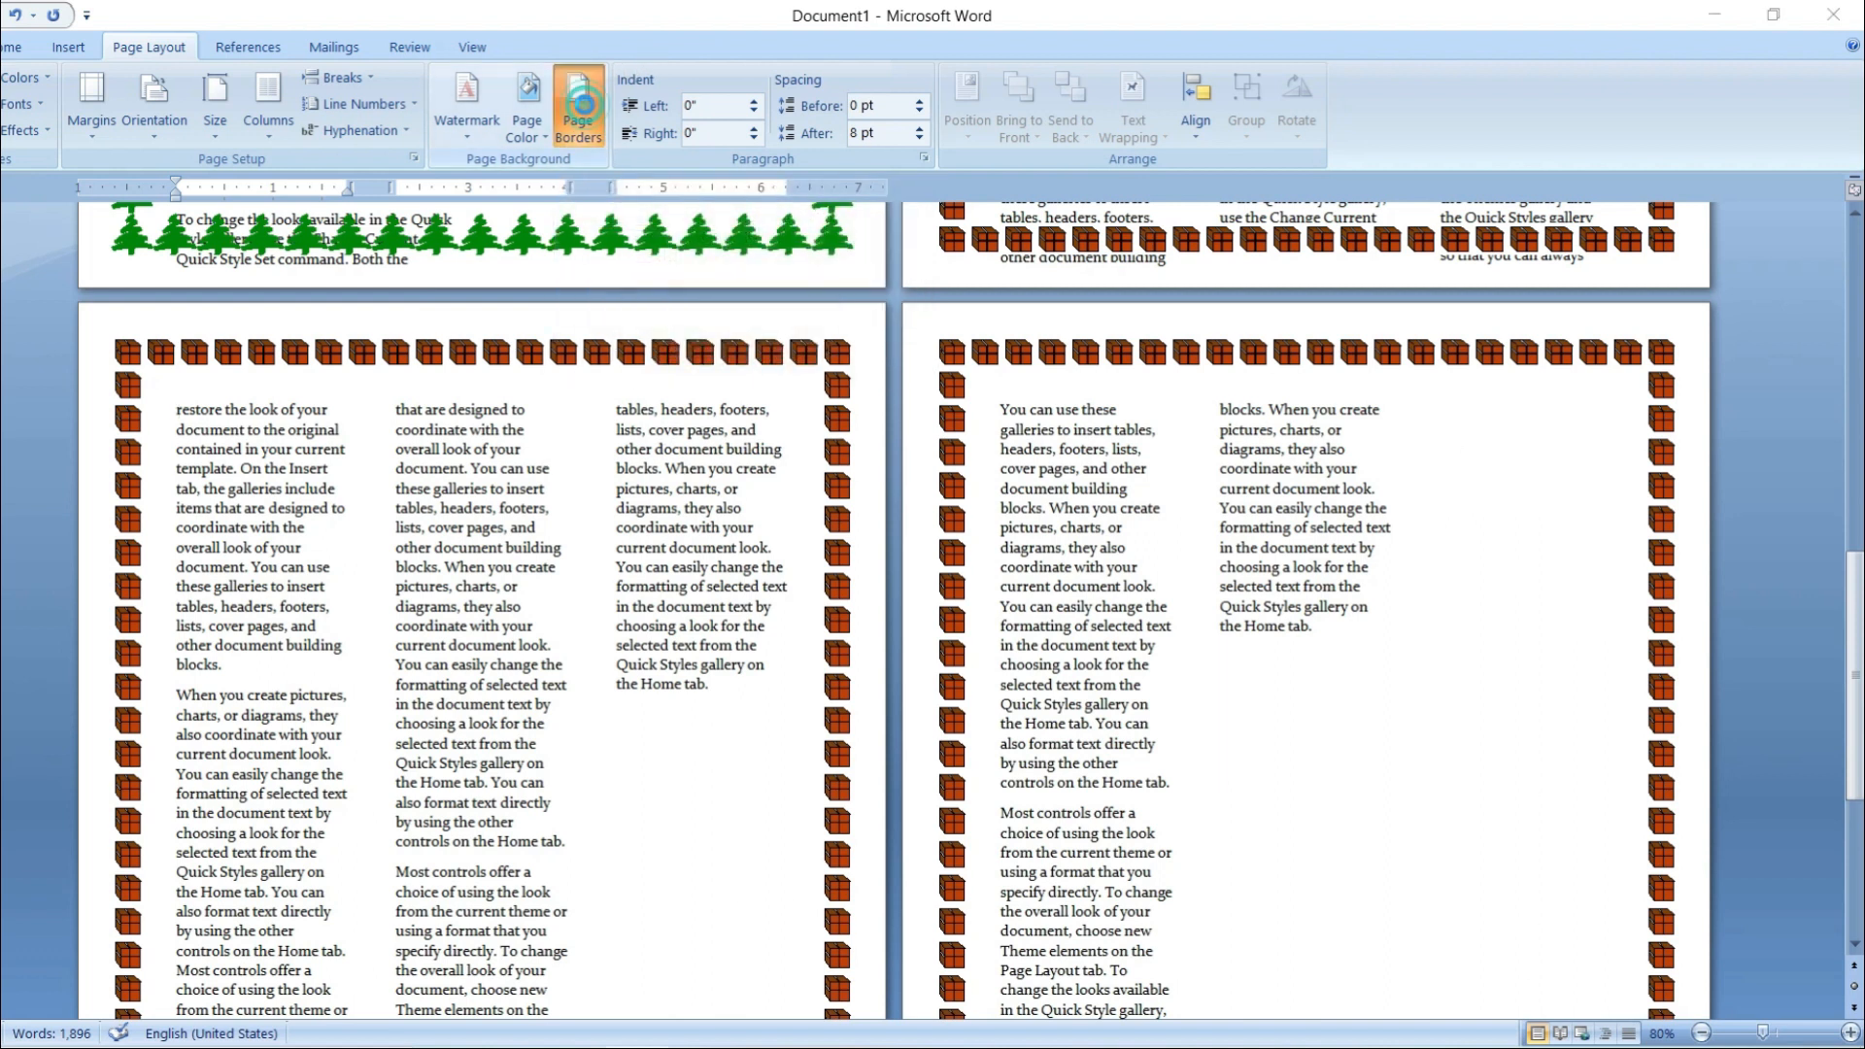
left_click(600, 379)
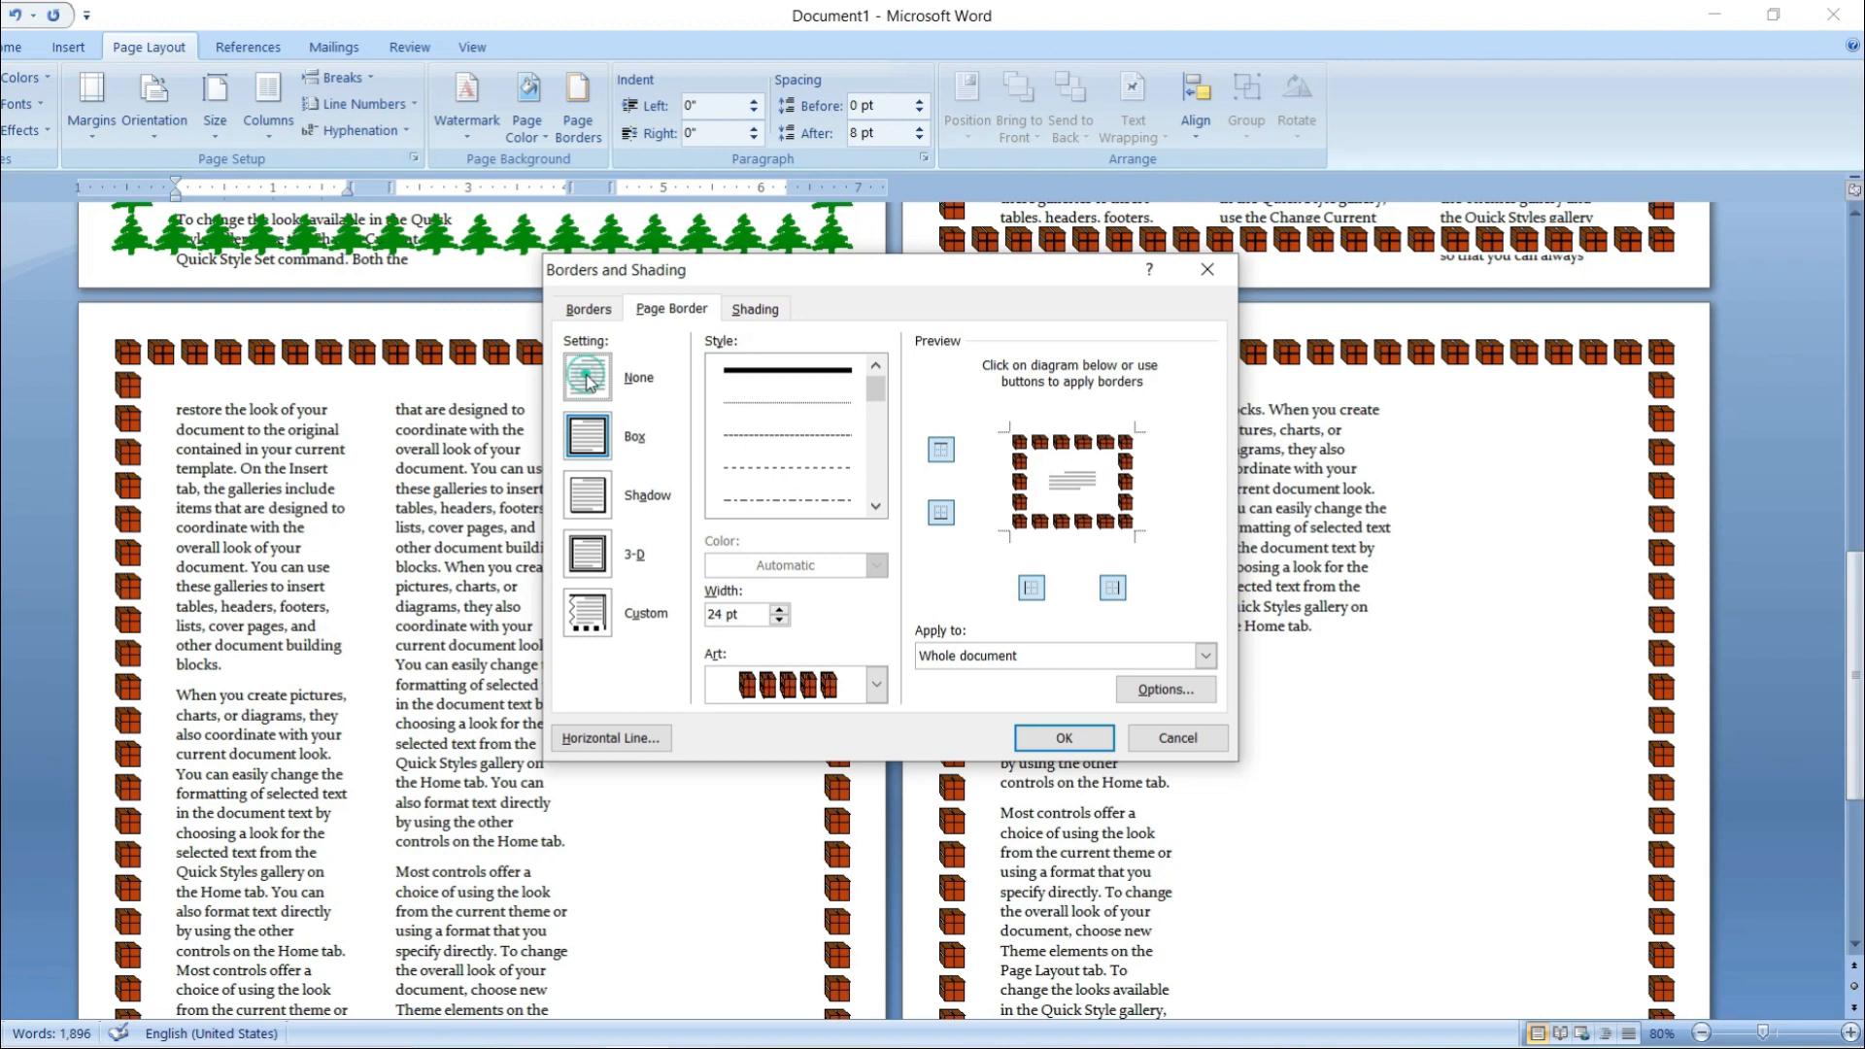
left_click(1115, 656)
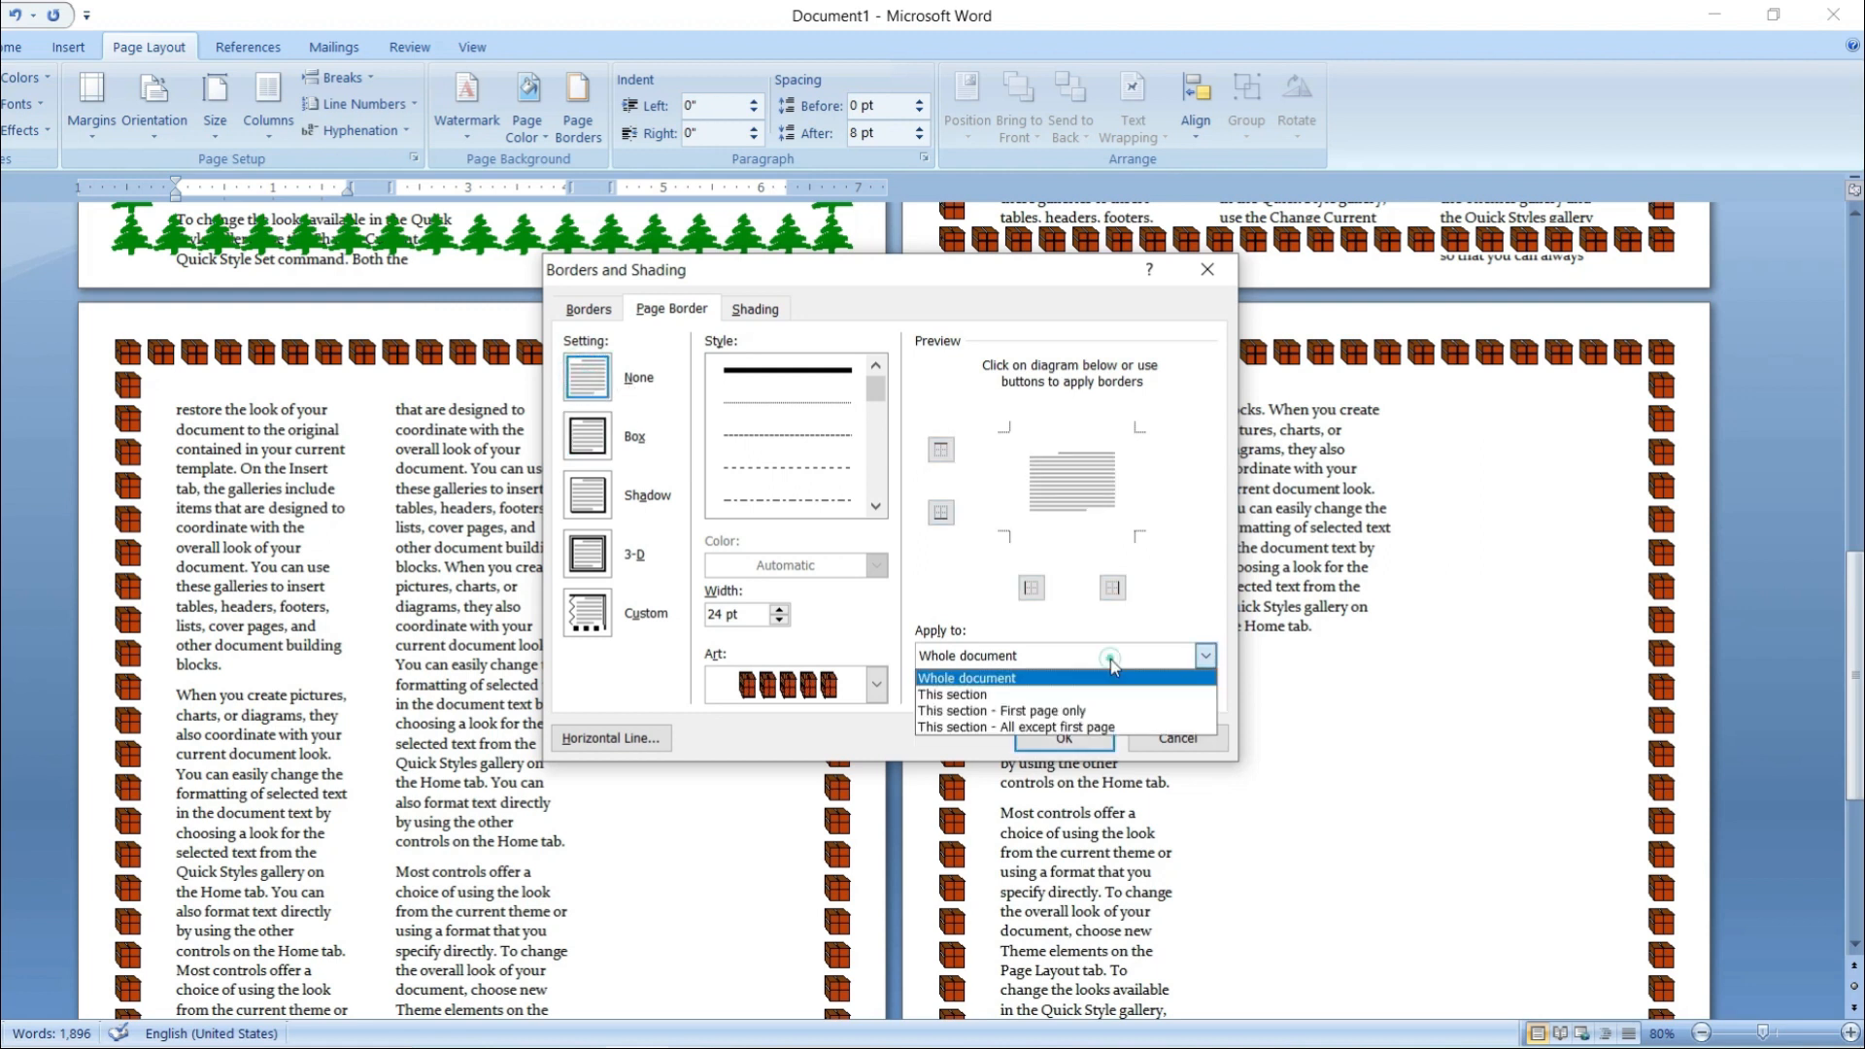
left_click(1069, 699)
left_click(1064, 740)
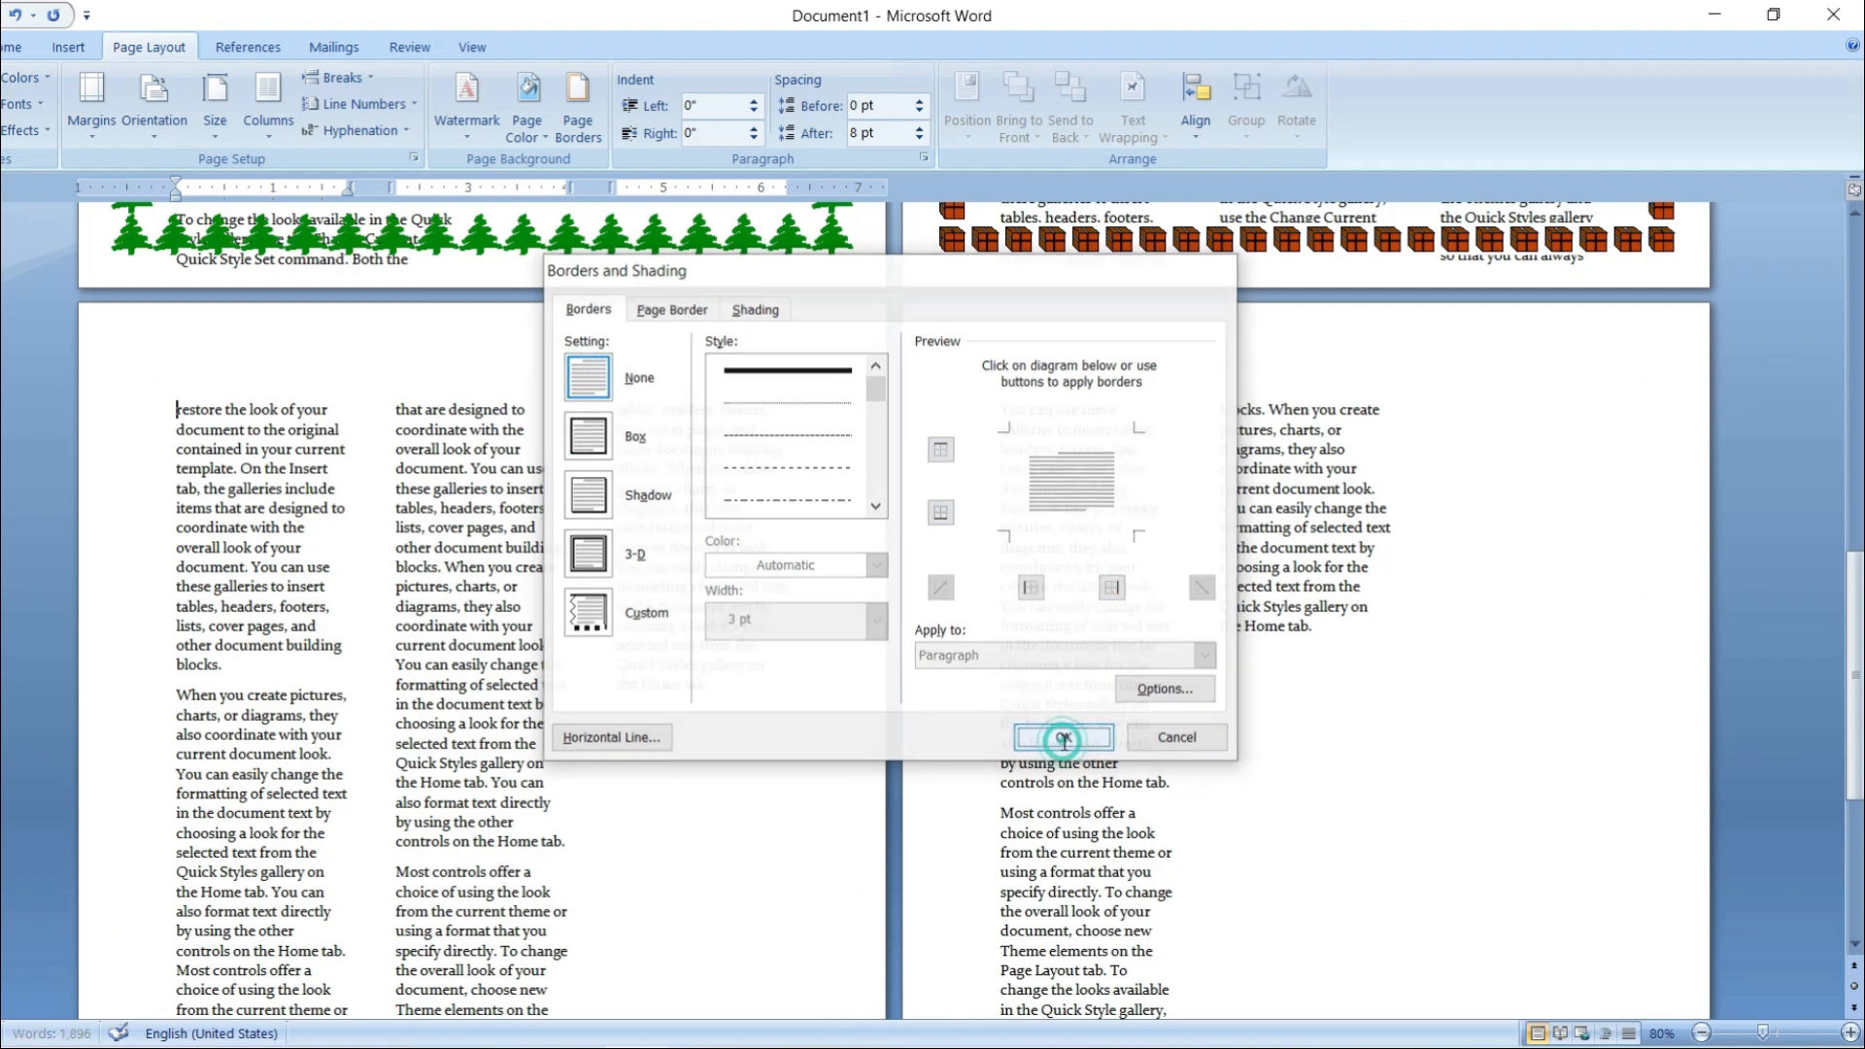
scroll(1070, 464, "up", 6)
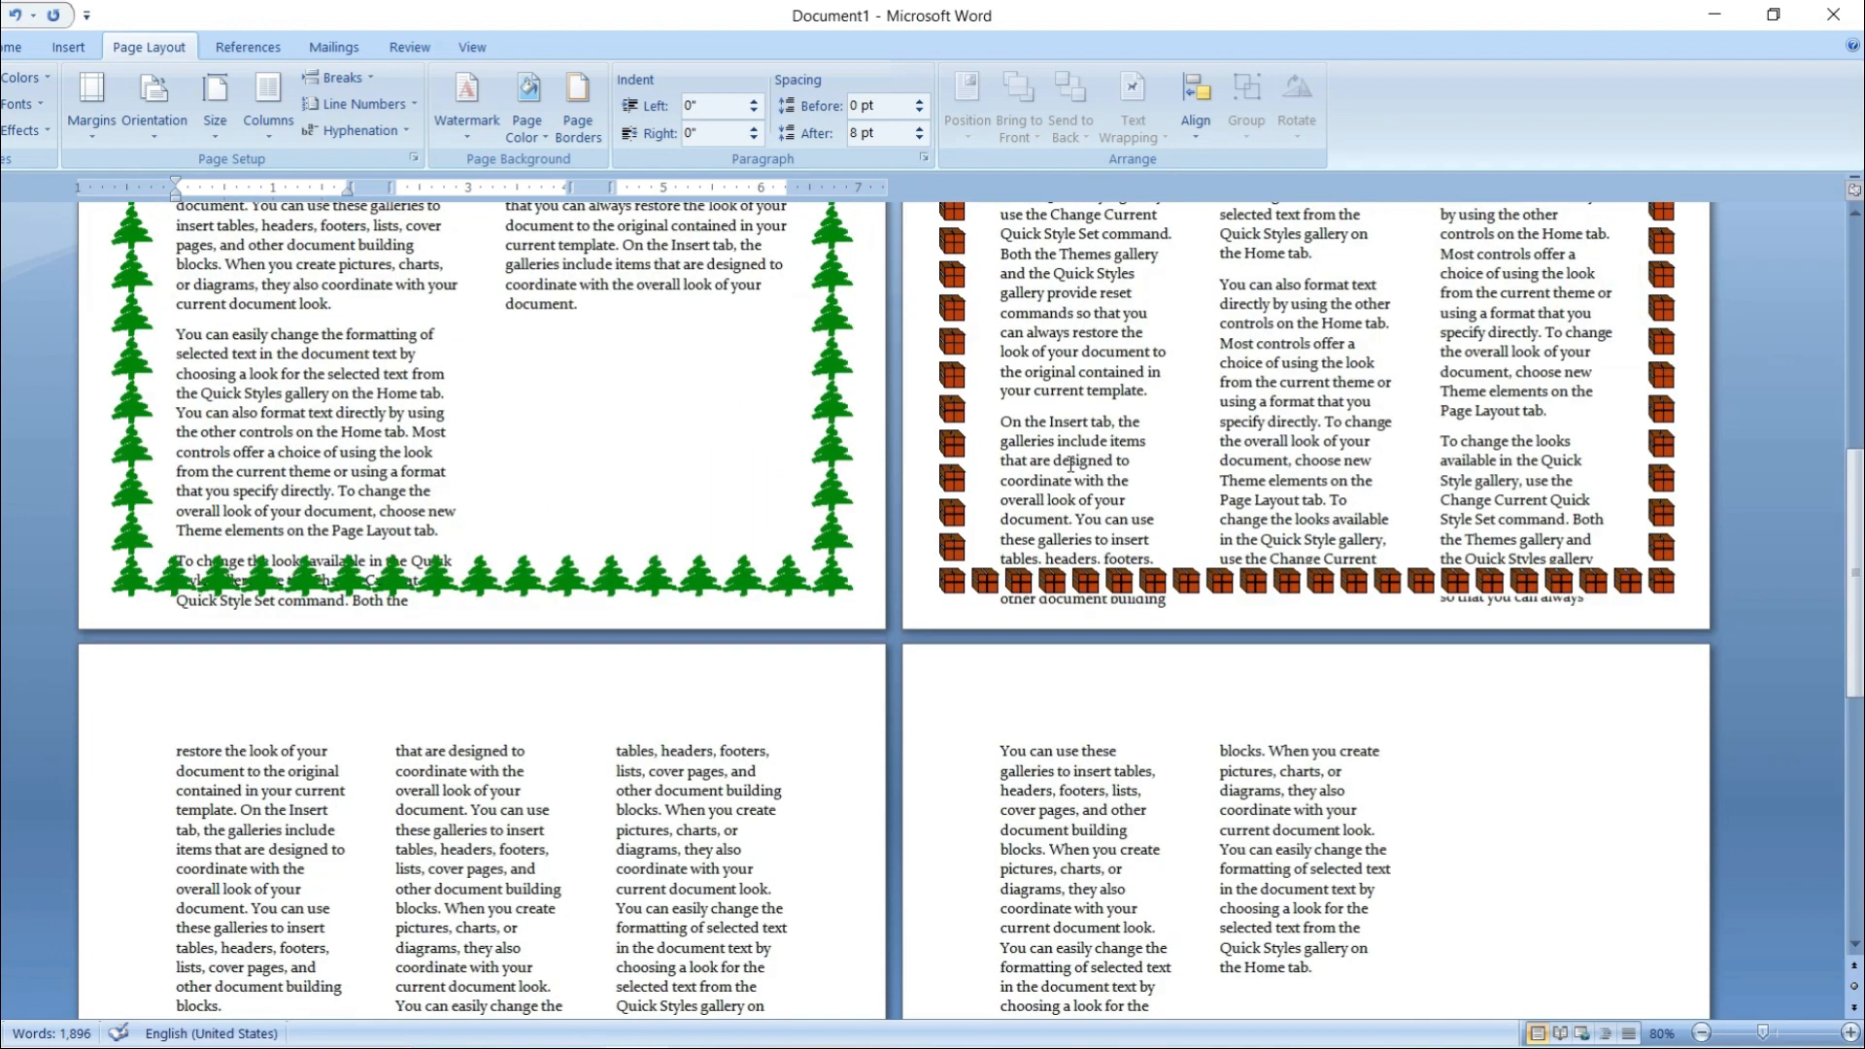
left_click(1080, 351)
left_click_drag(1080, 350, 1145, 359)
scroll(718, 555, "down", 5)
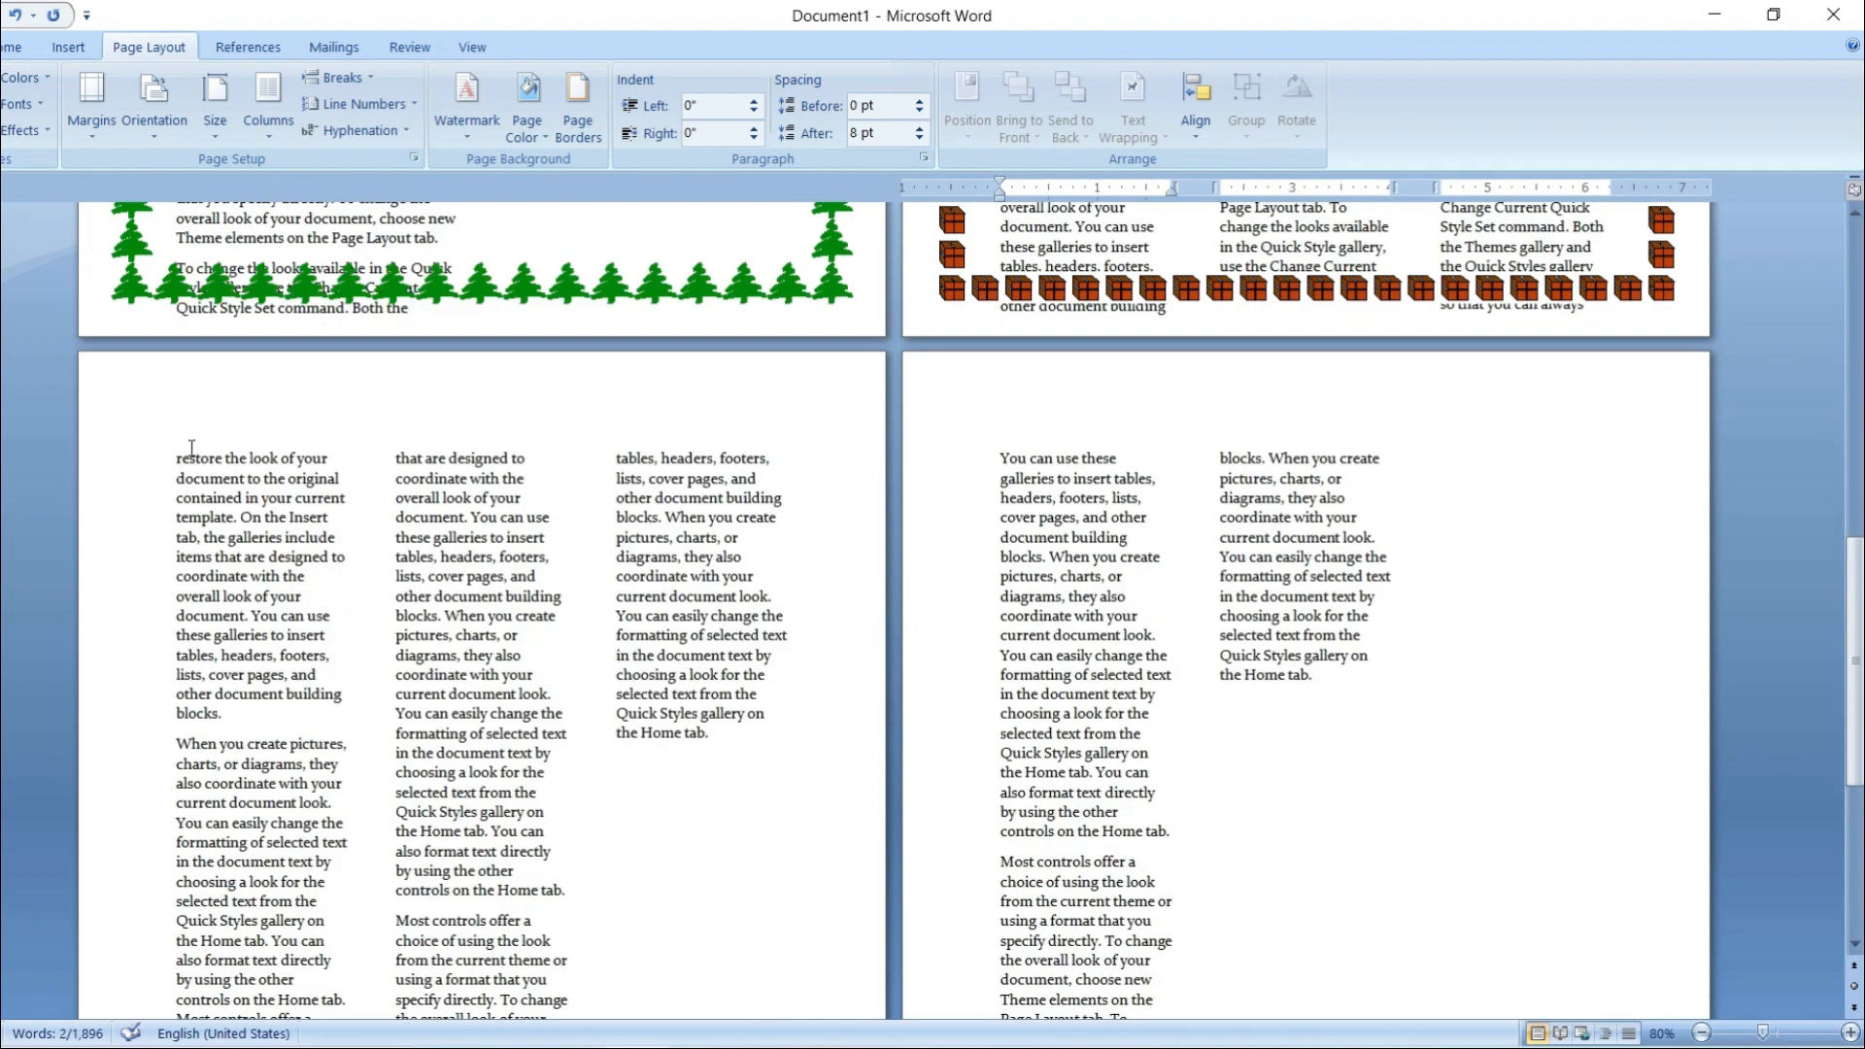
- Lay out all text from the start of the third page to the document's end in one column
left_click_drag(189, 447, 461, 516)
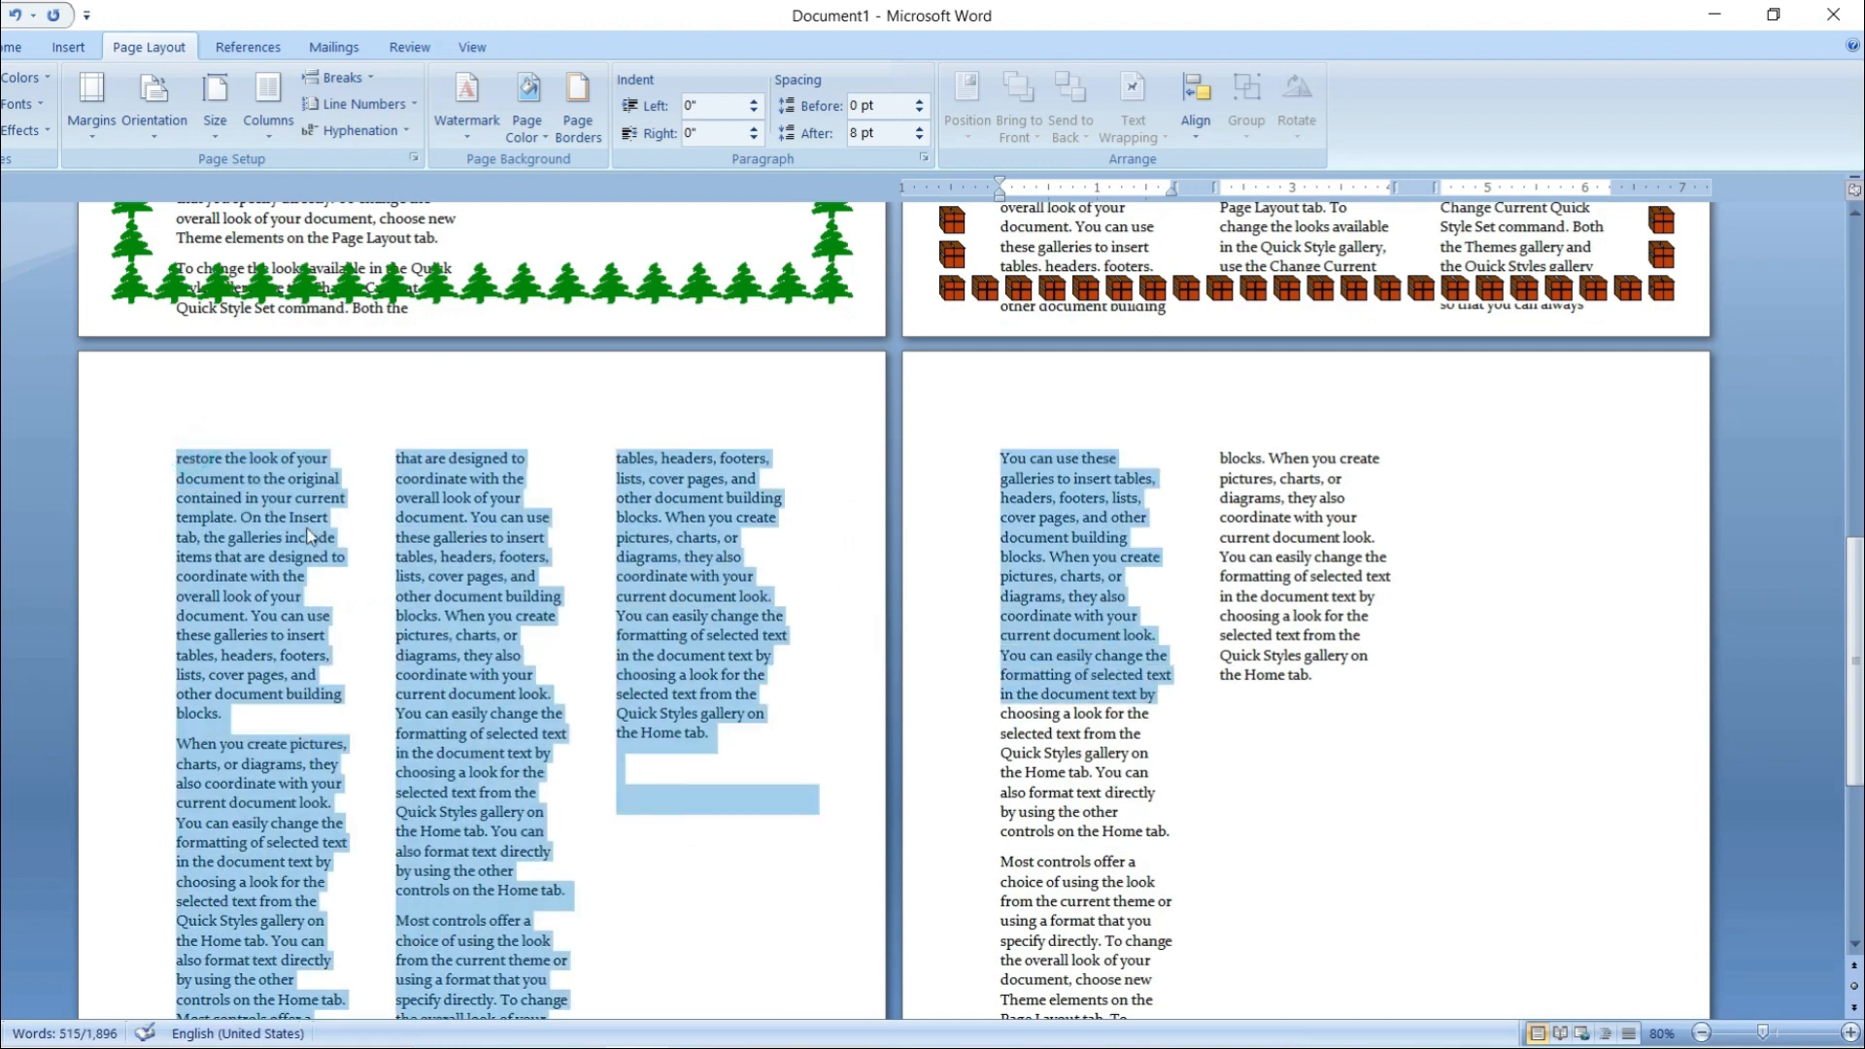
left_click(275, 517)
left_click(178, 458)
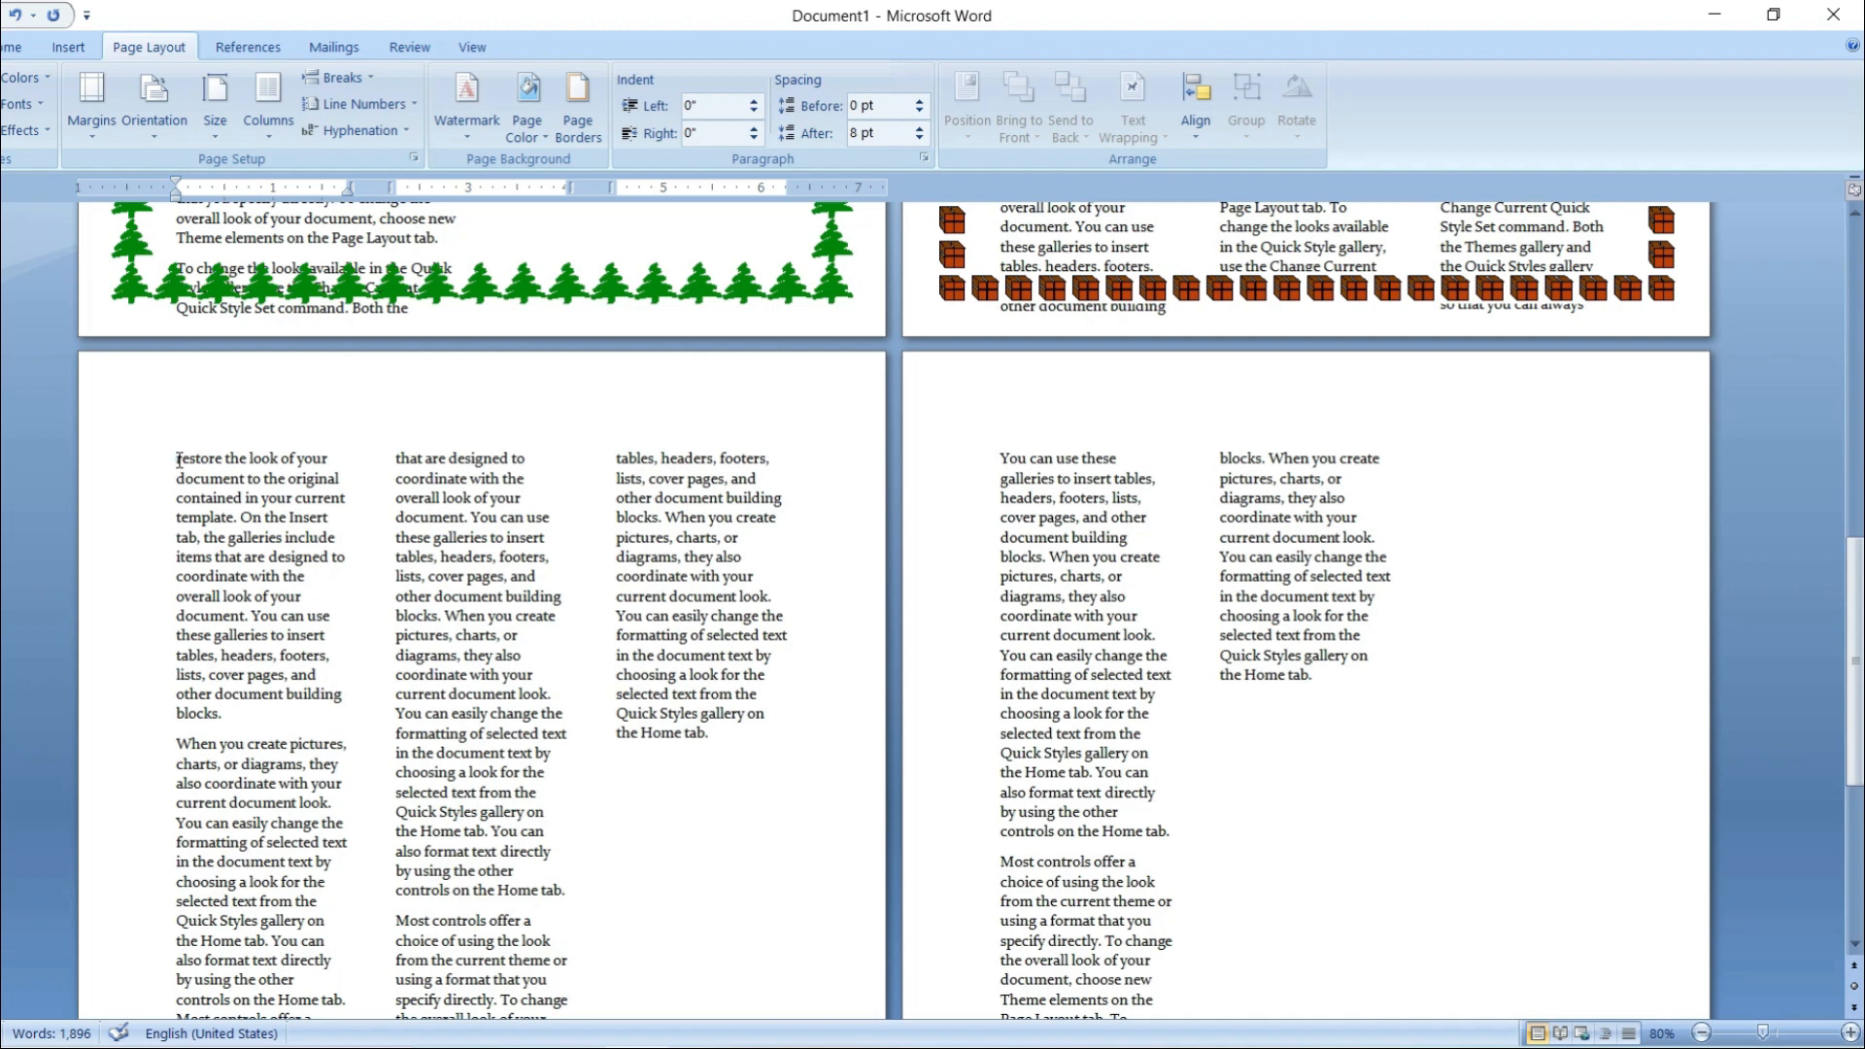
key("ctrl+shift+End")
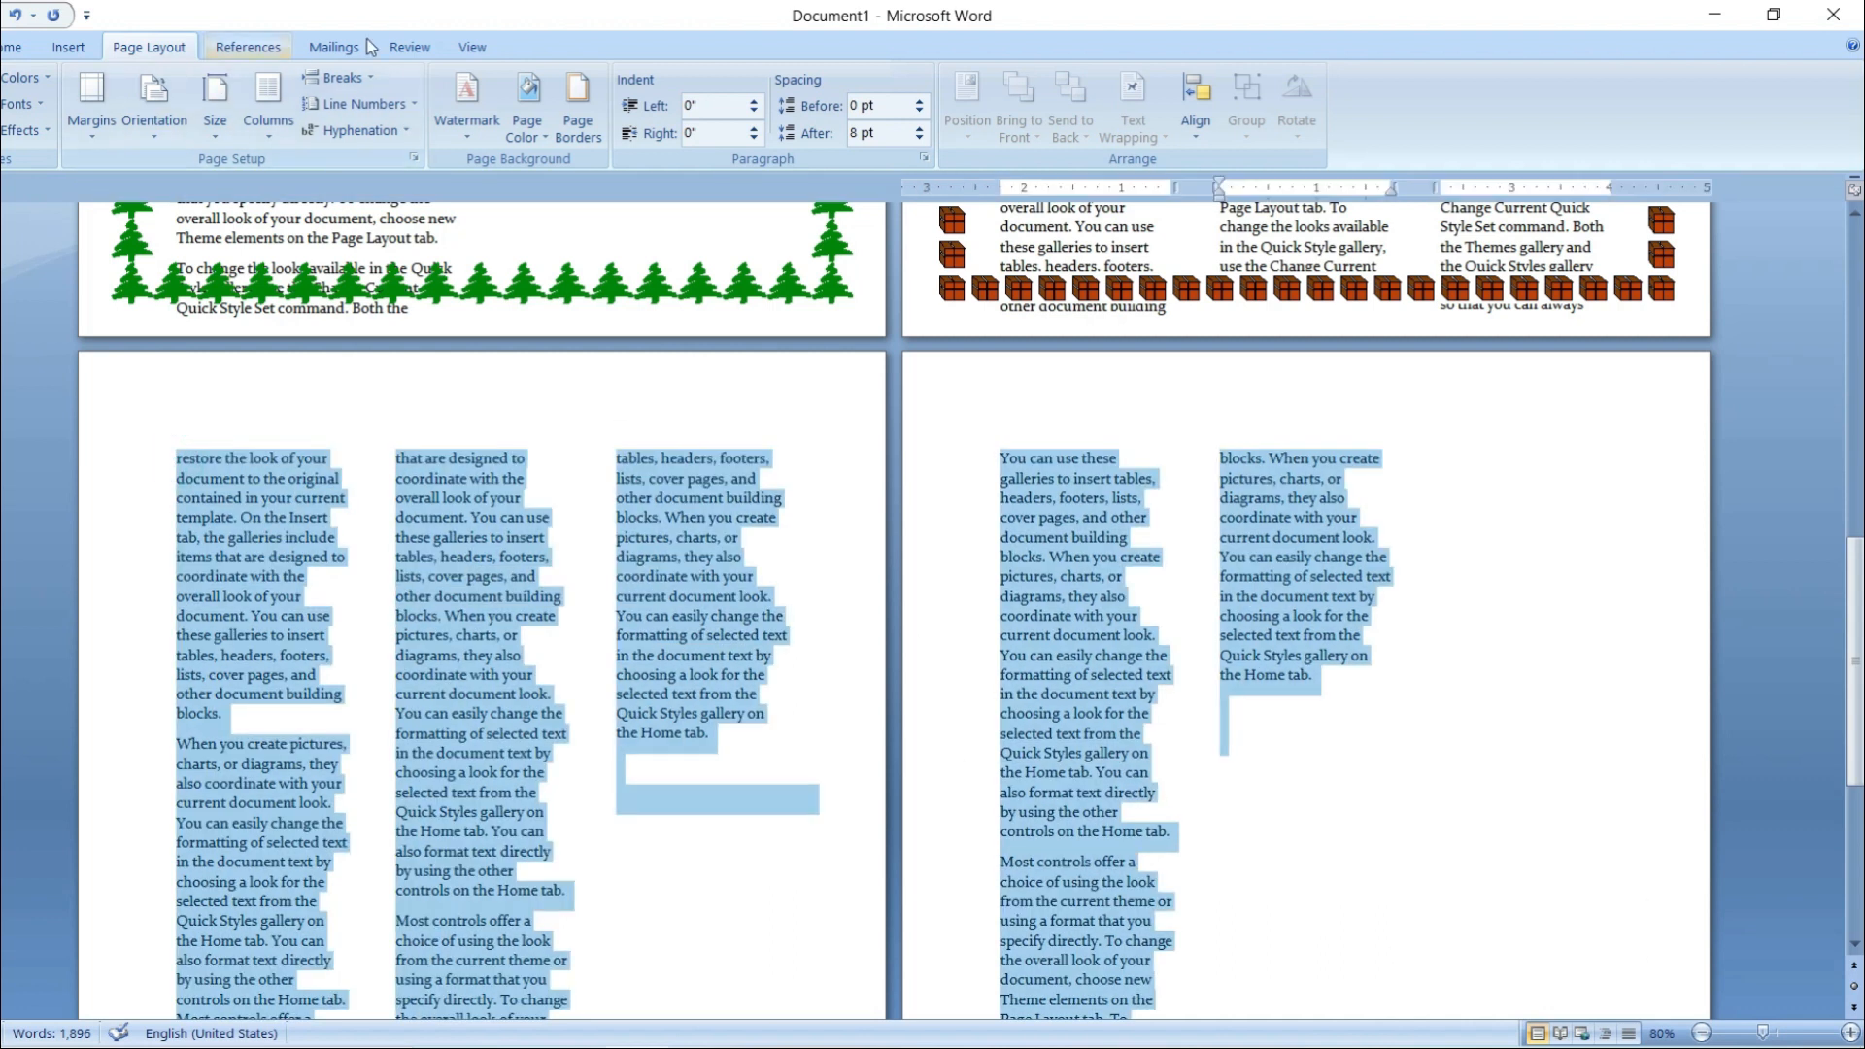
left_click(270, 105)
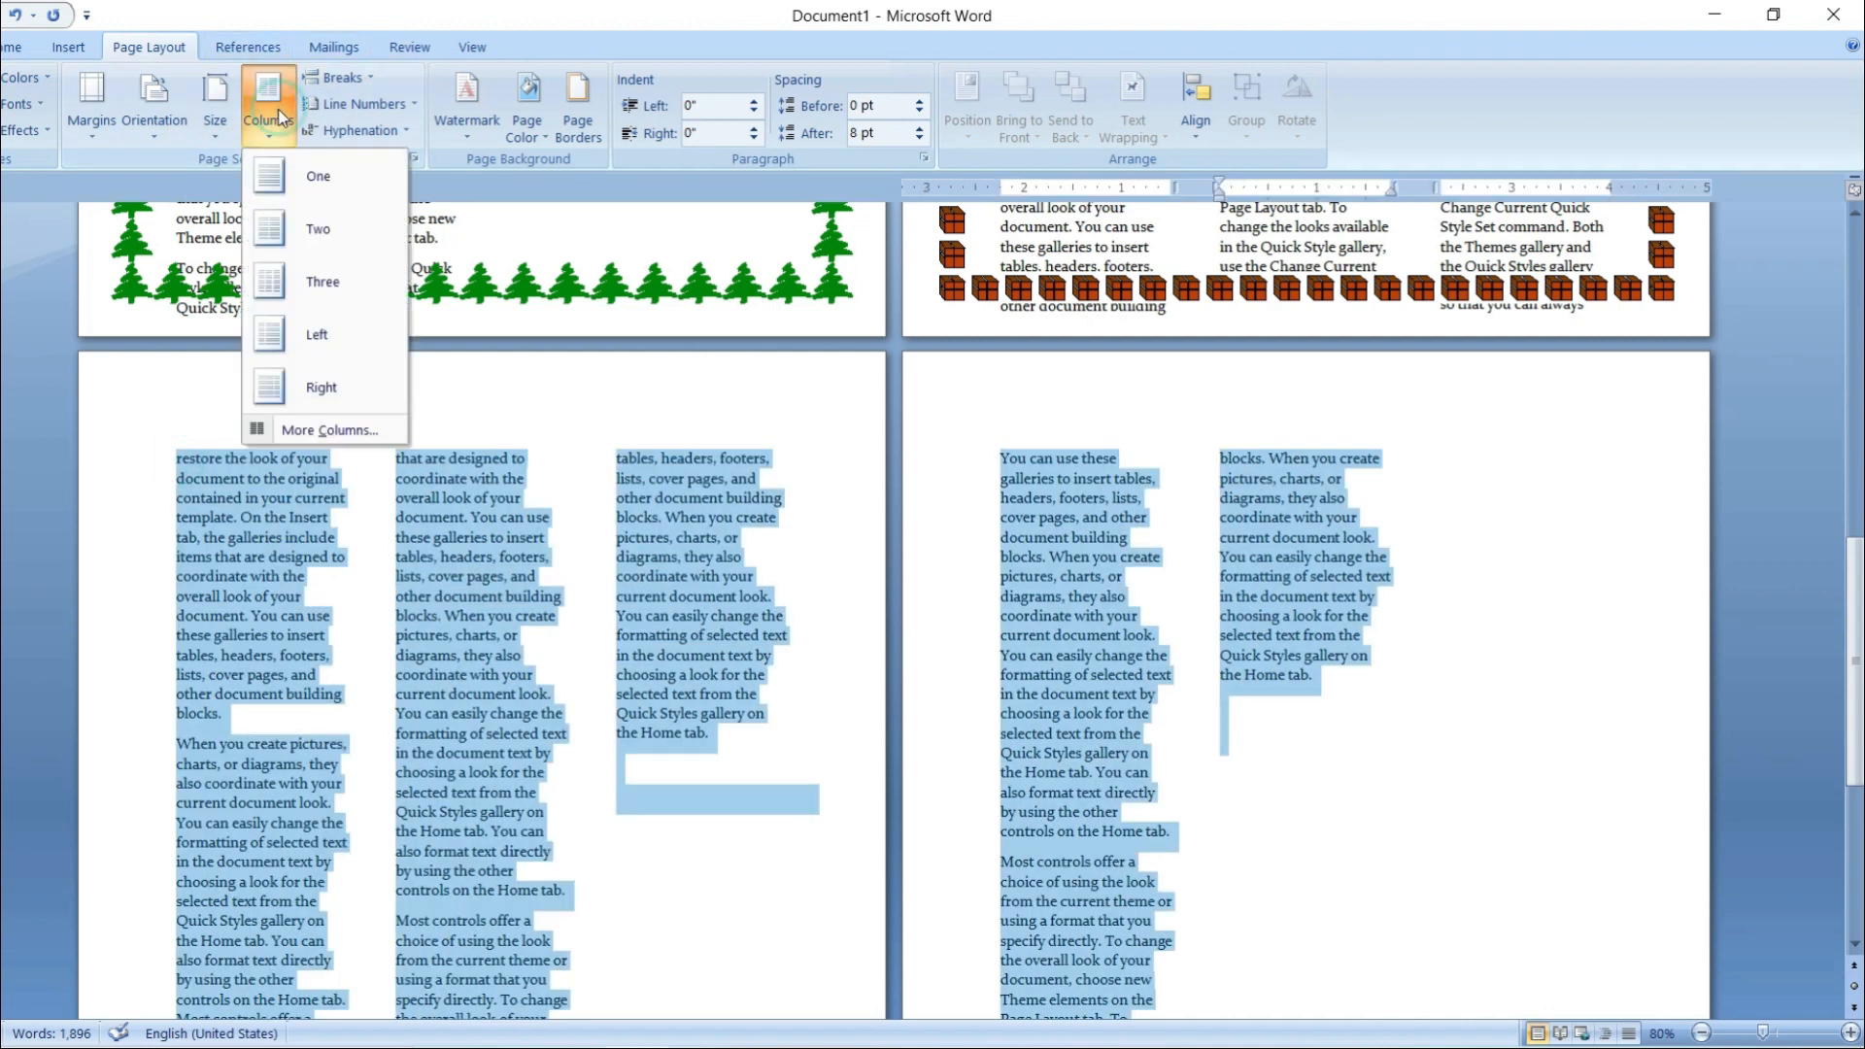
left_click(316, 195)
left_click(667, 596)
- Compare the columns and page borders of the three sections across all pages, marking text in each section
scroll(667, 595, "up", 10)
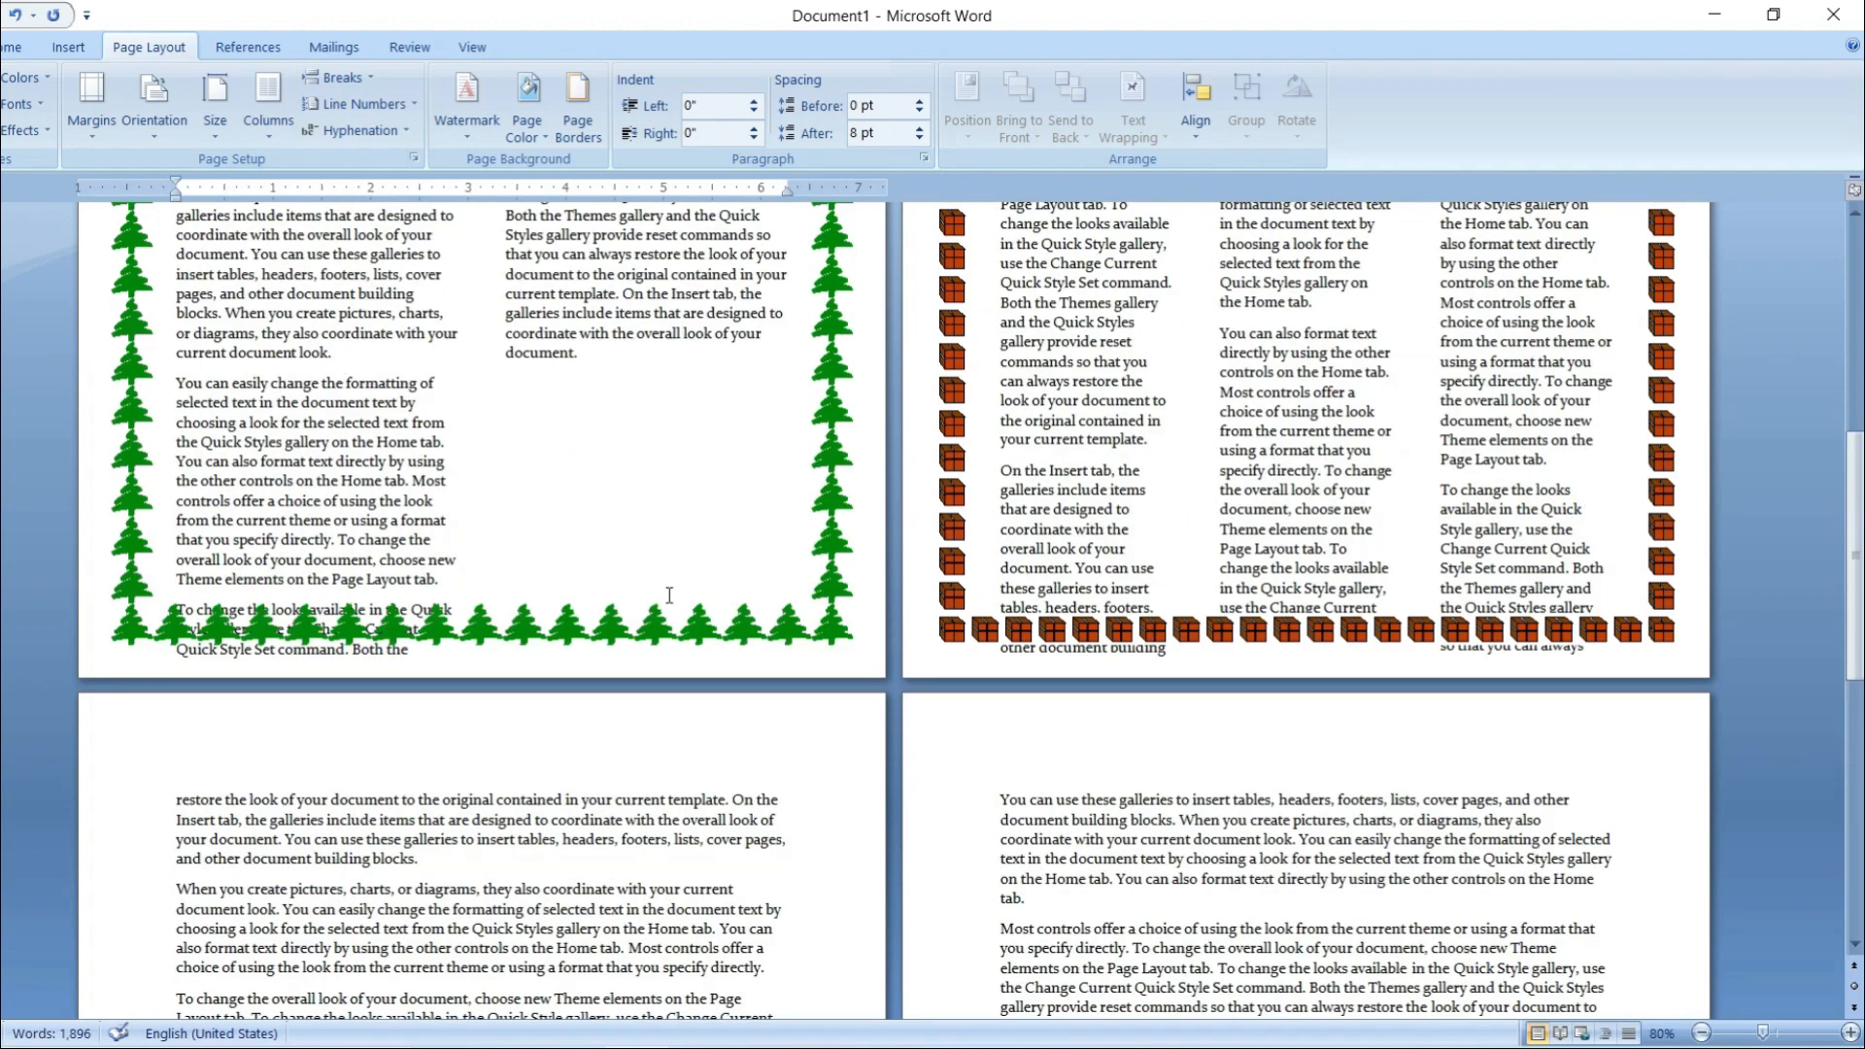
left_click_drag(348, 365, 626, 427)
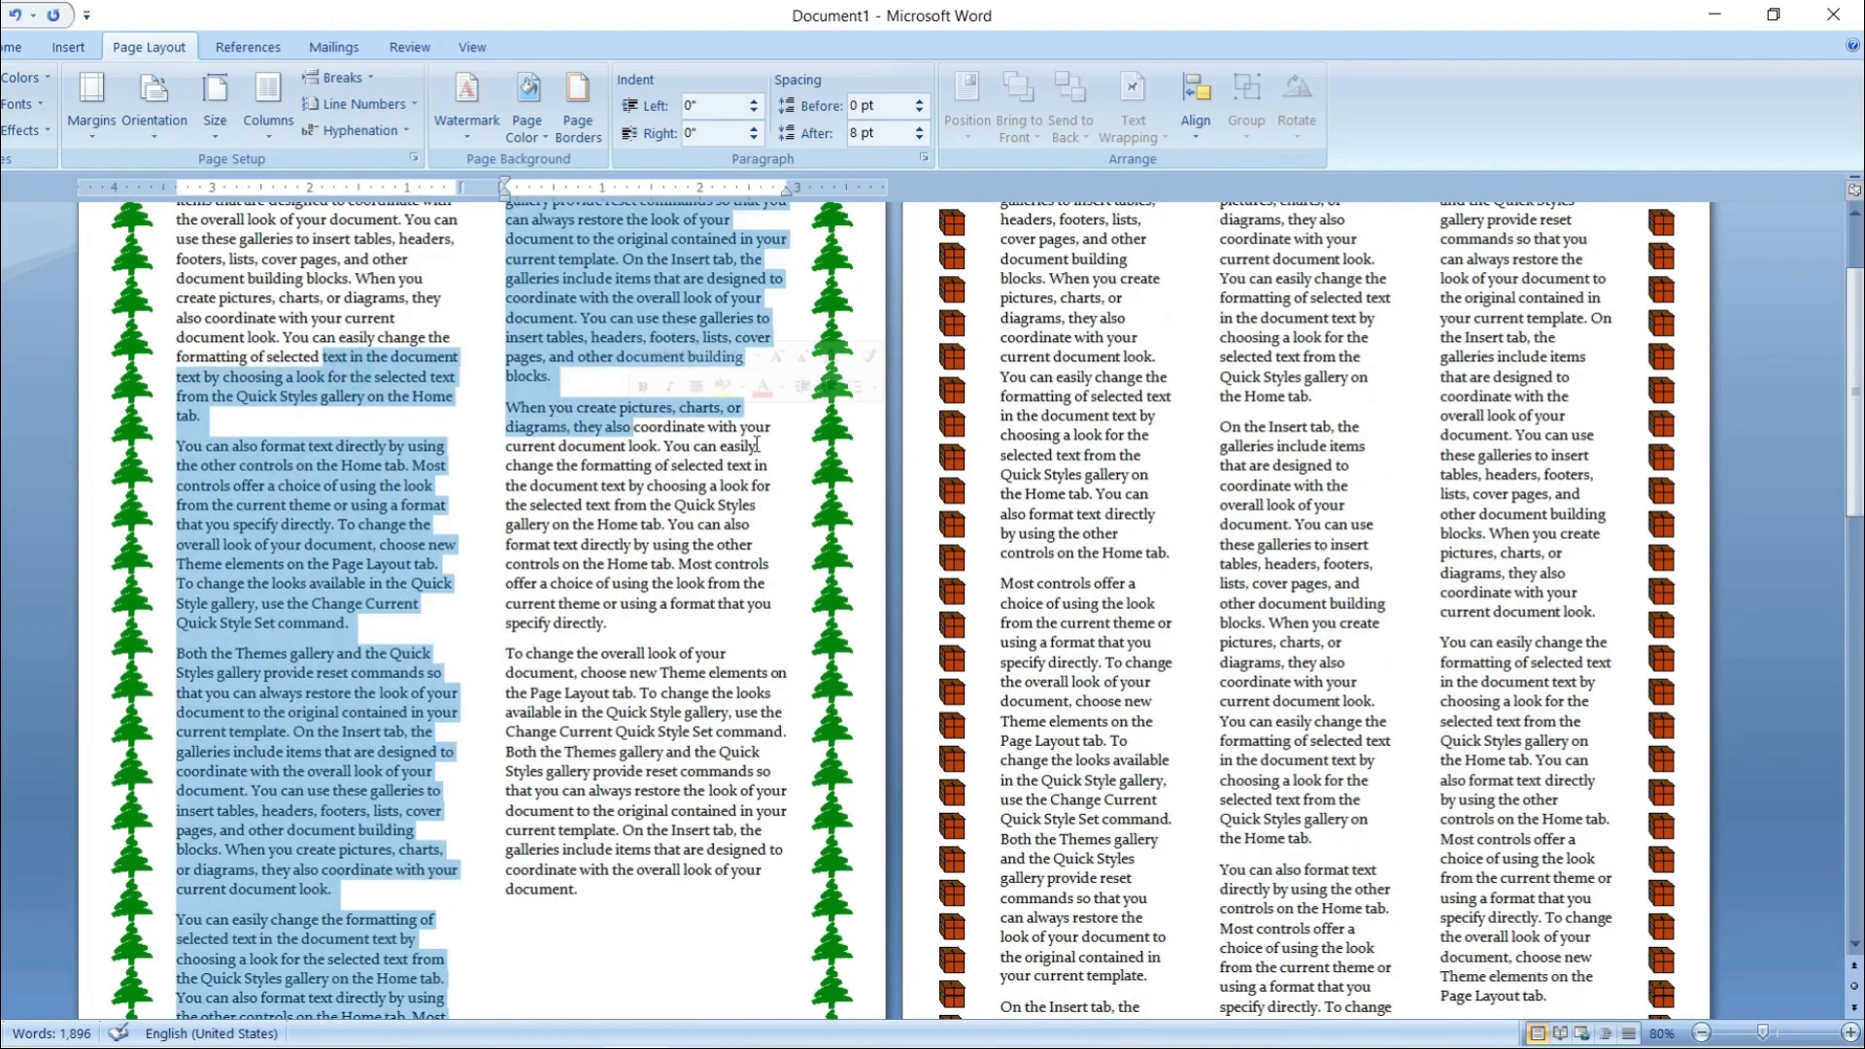
left_click_drag(1084, 455, 1478, 515)
scroll(1064, 587, "down", 10)
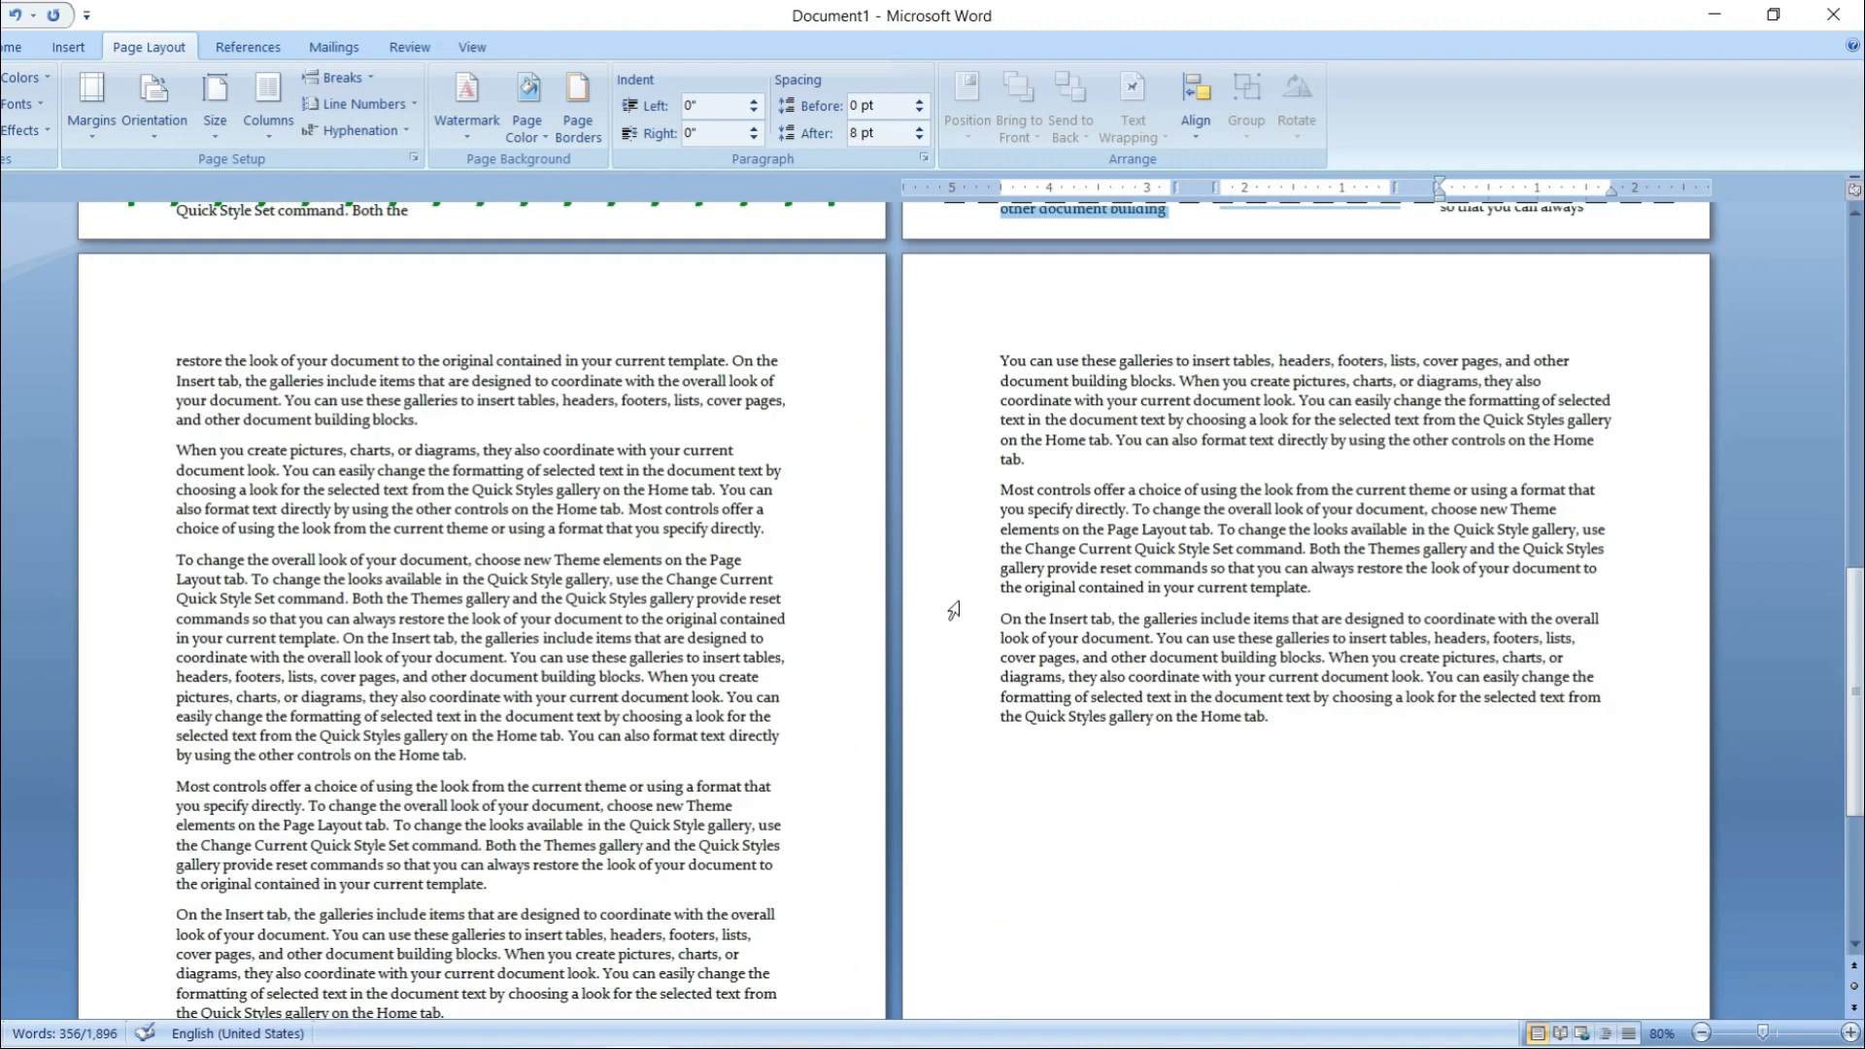
left_click_drag(176, 354, 1269, 719)
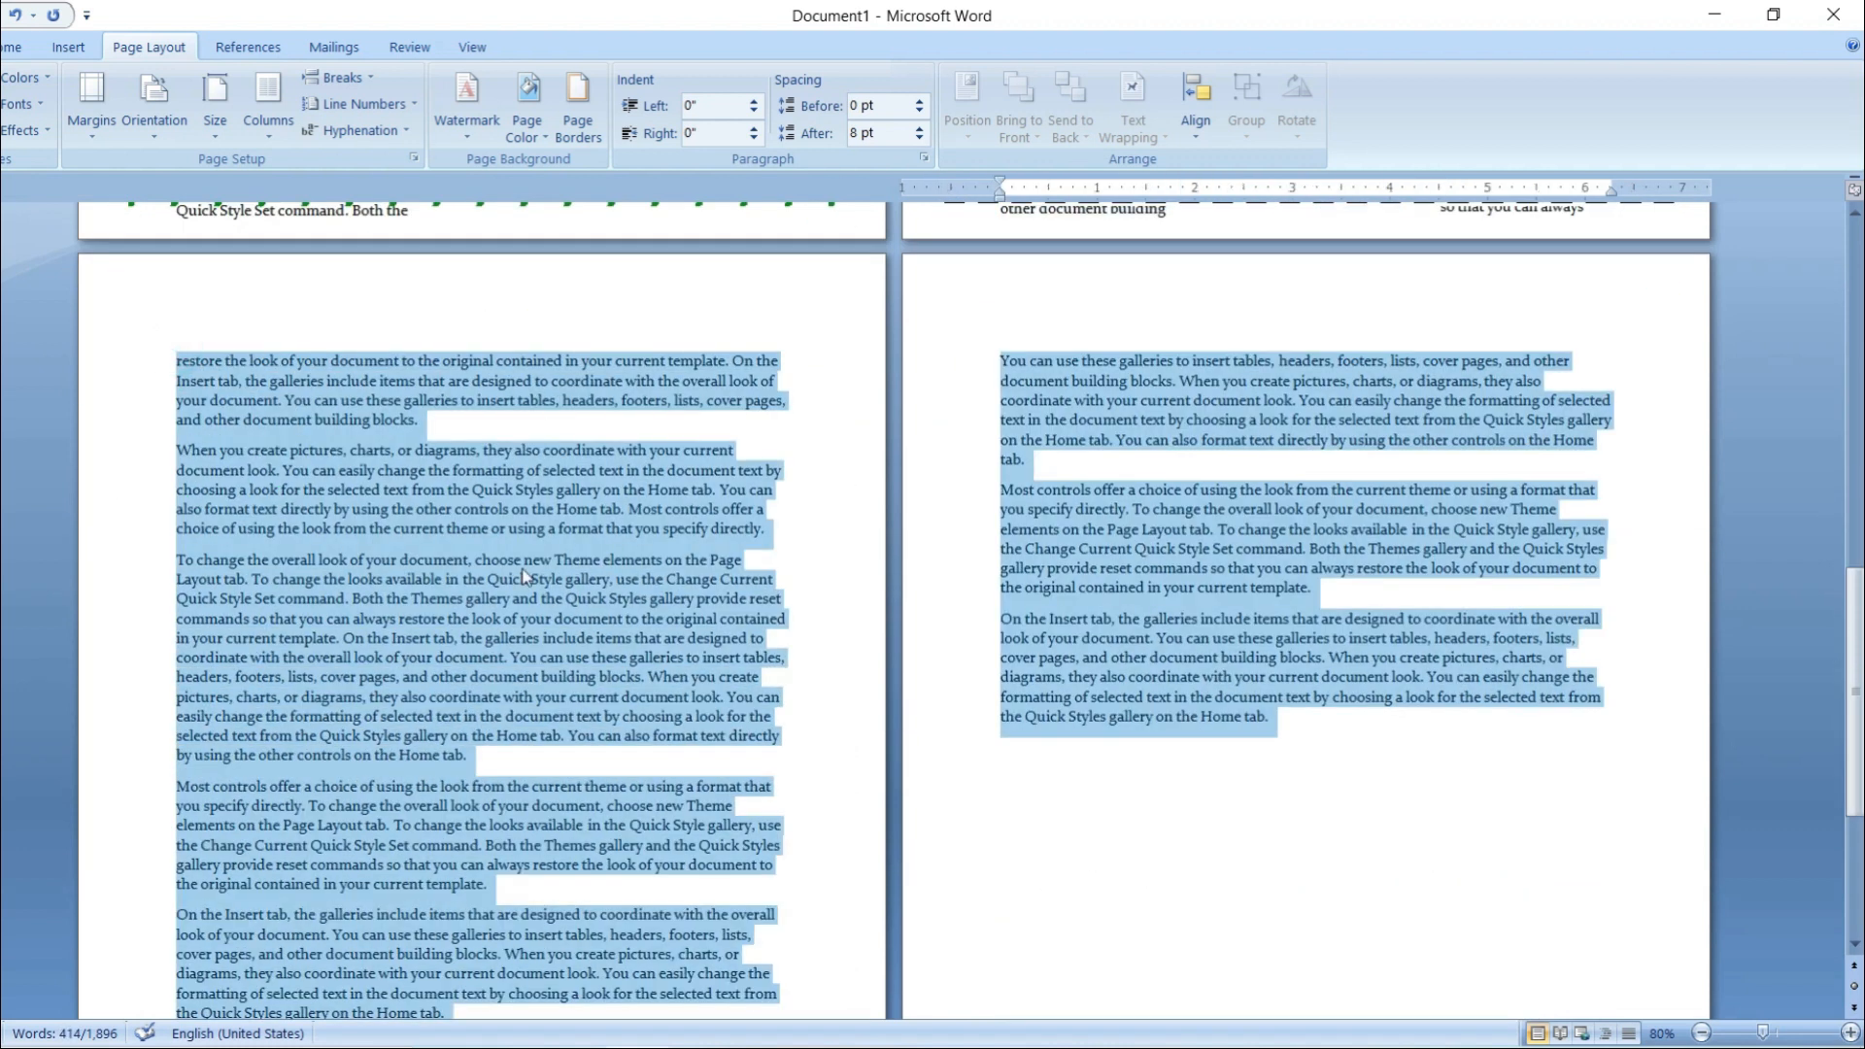
left_click(392, 503)
scroll(391, 503, "up", 5)
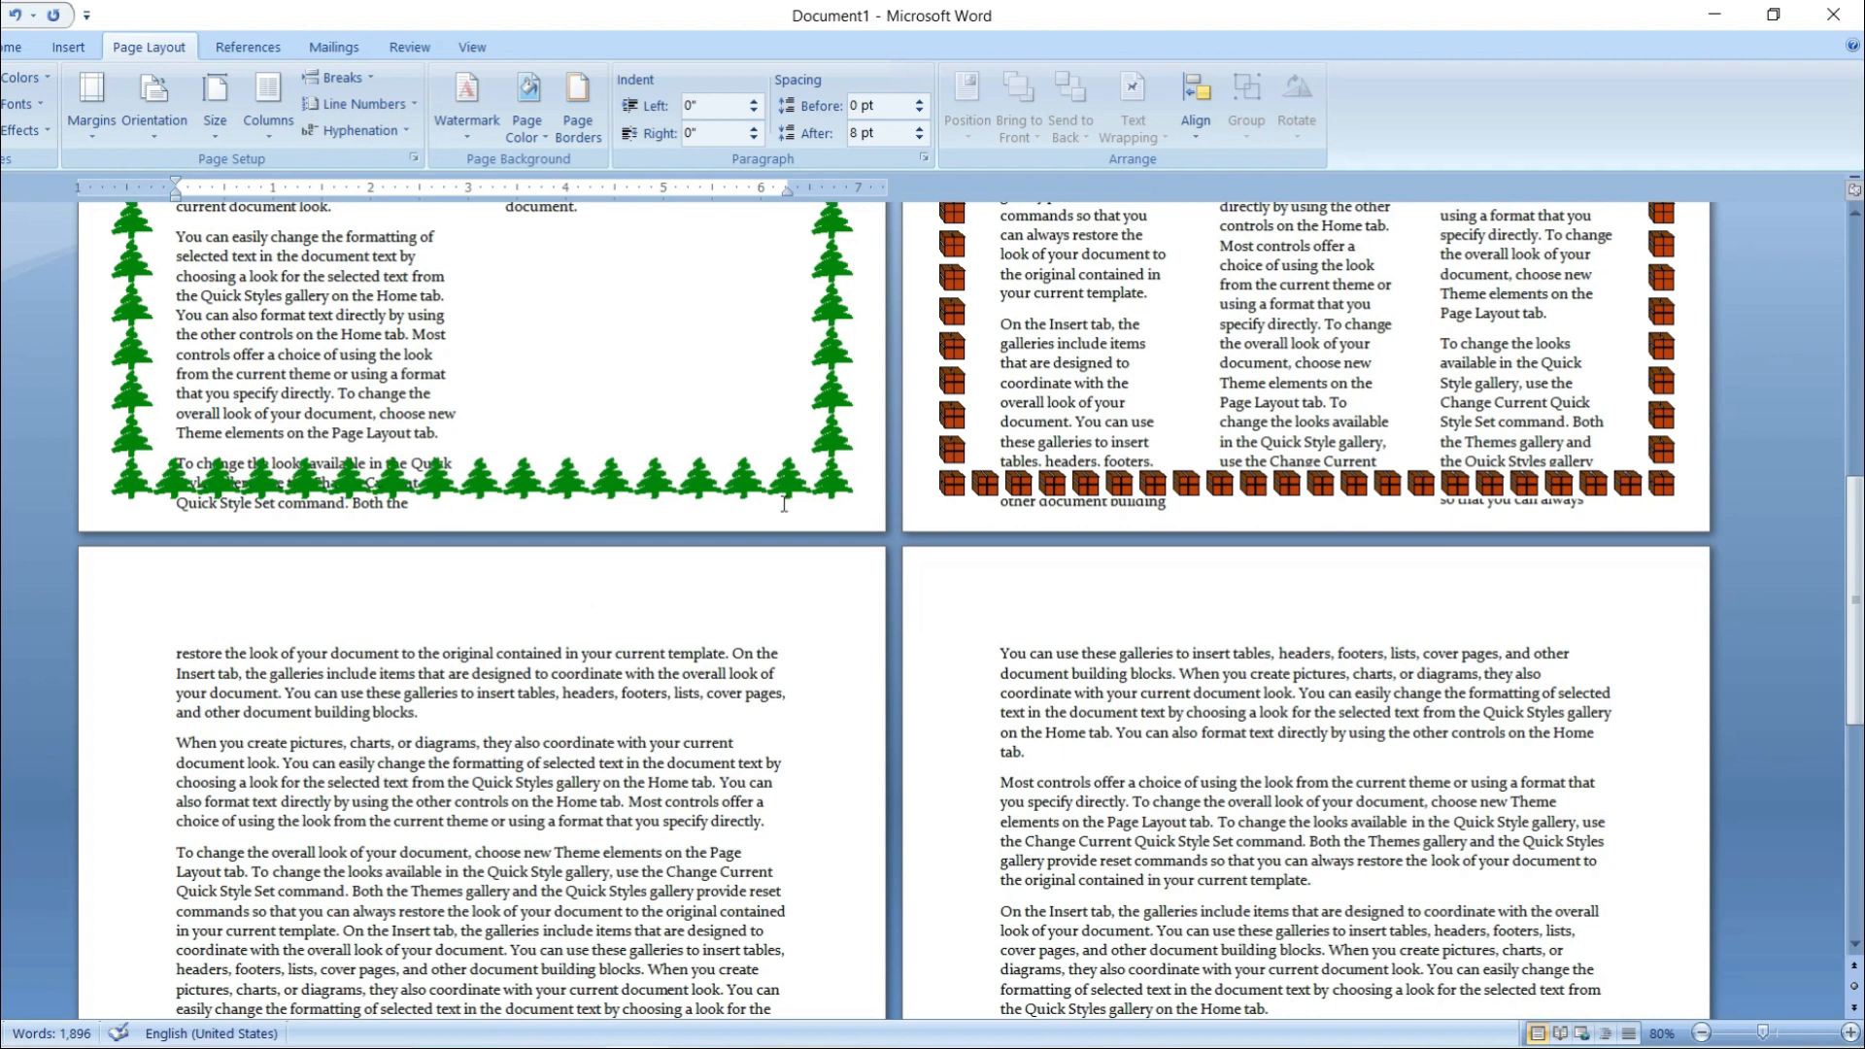
scroll(270, 716, "up", 12)
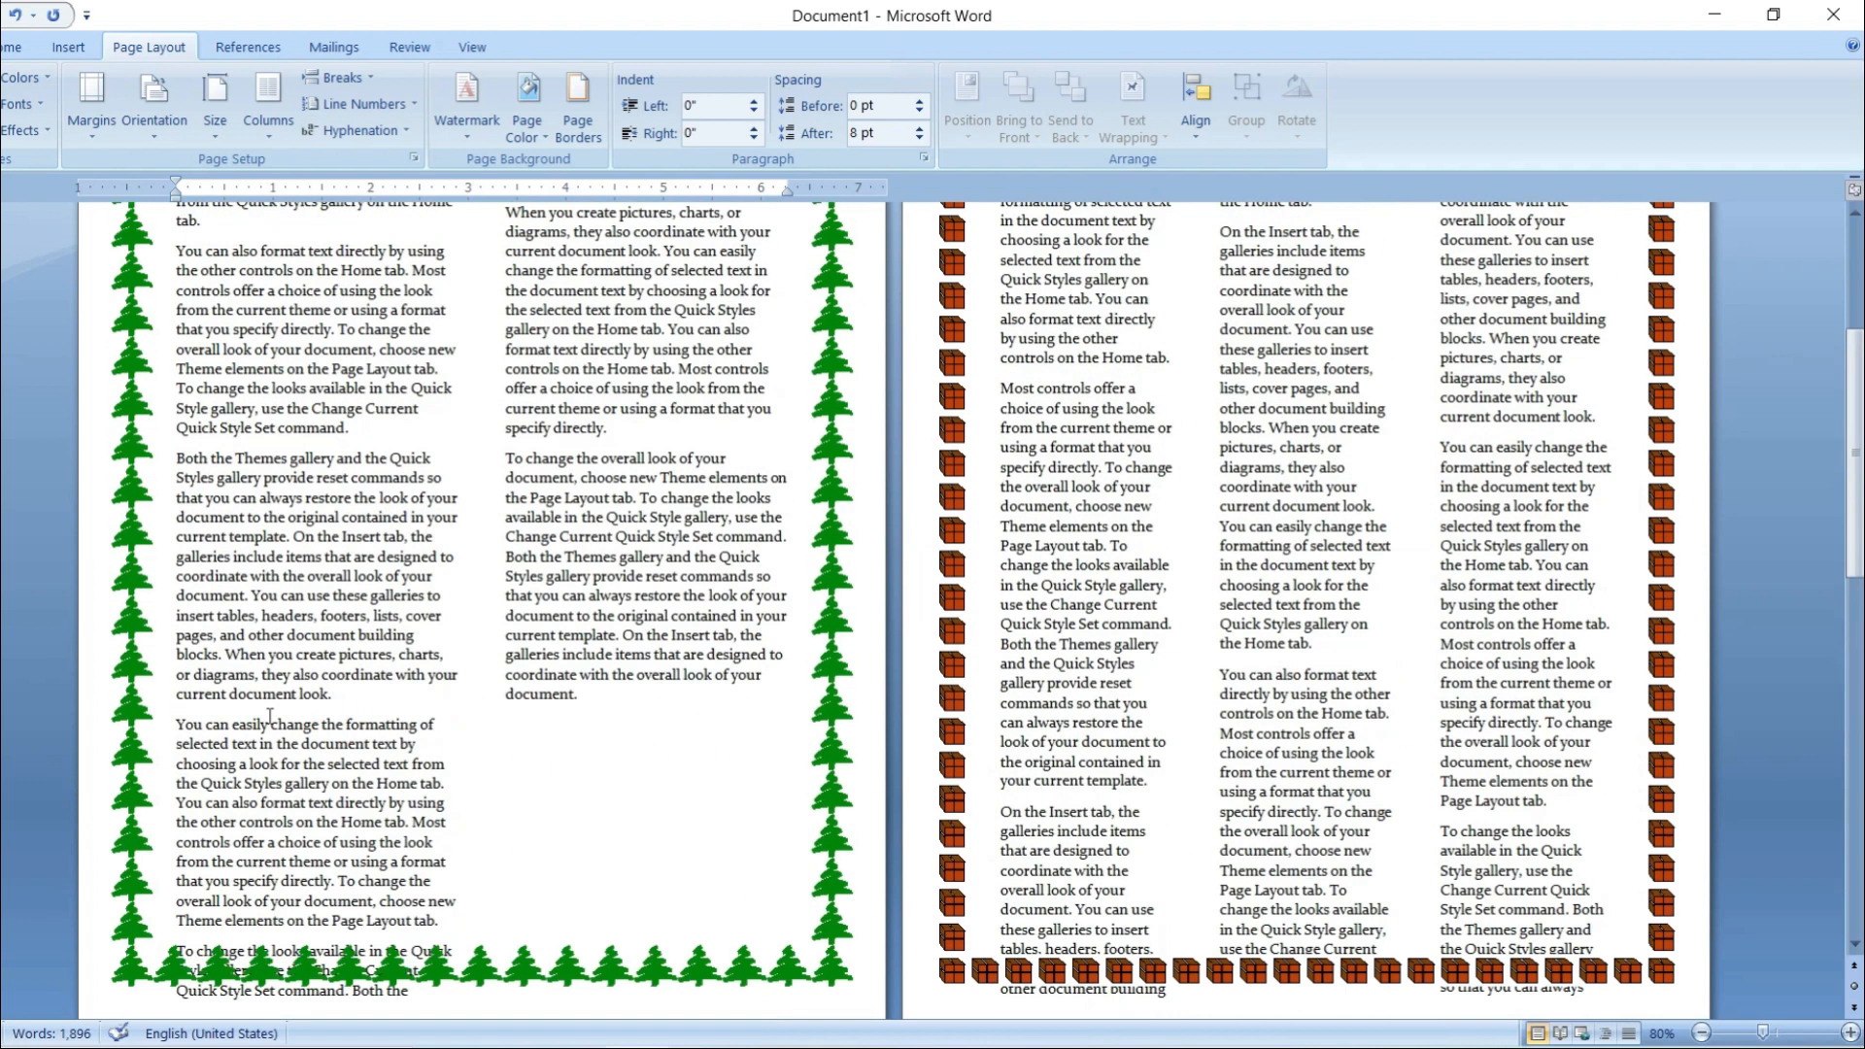
left_click(250, 129)
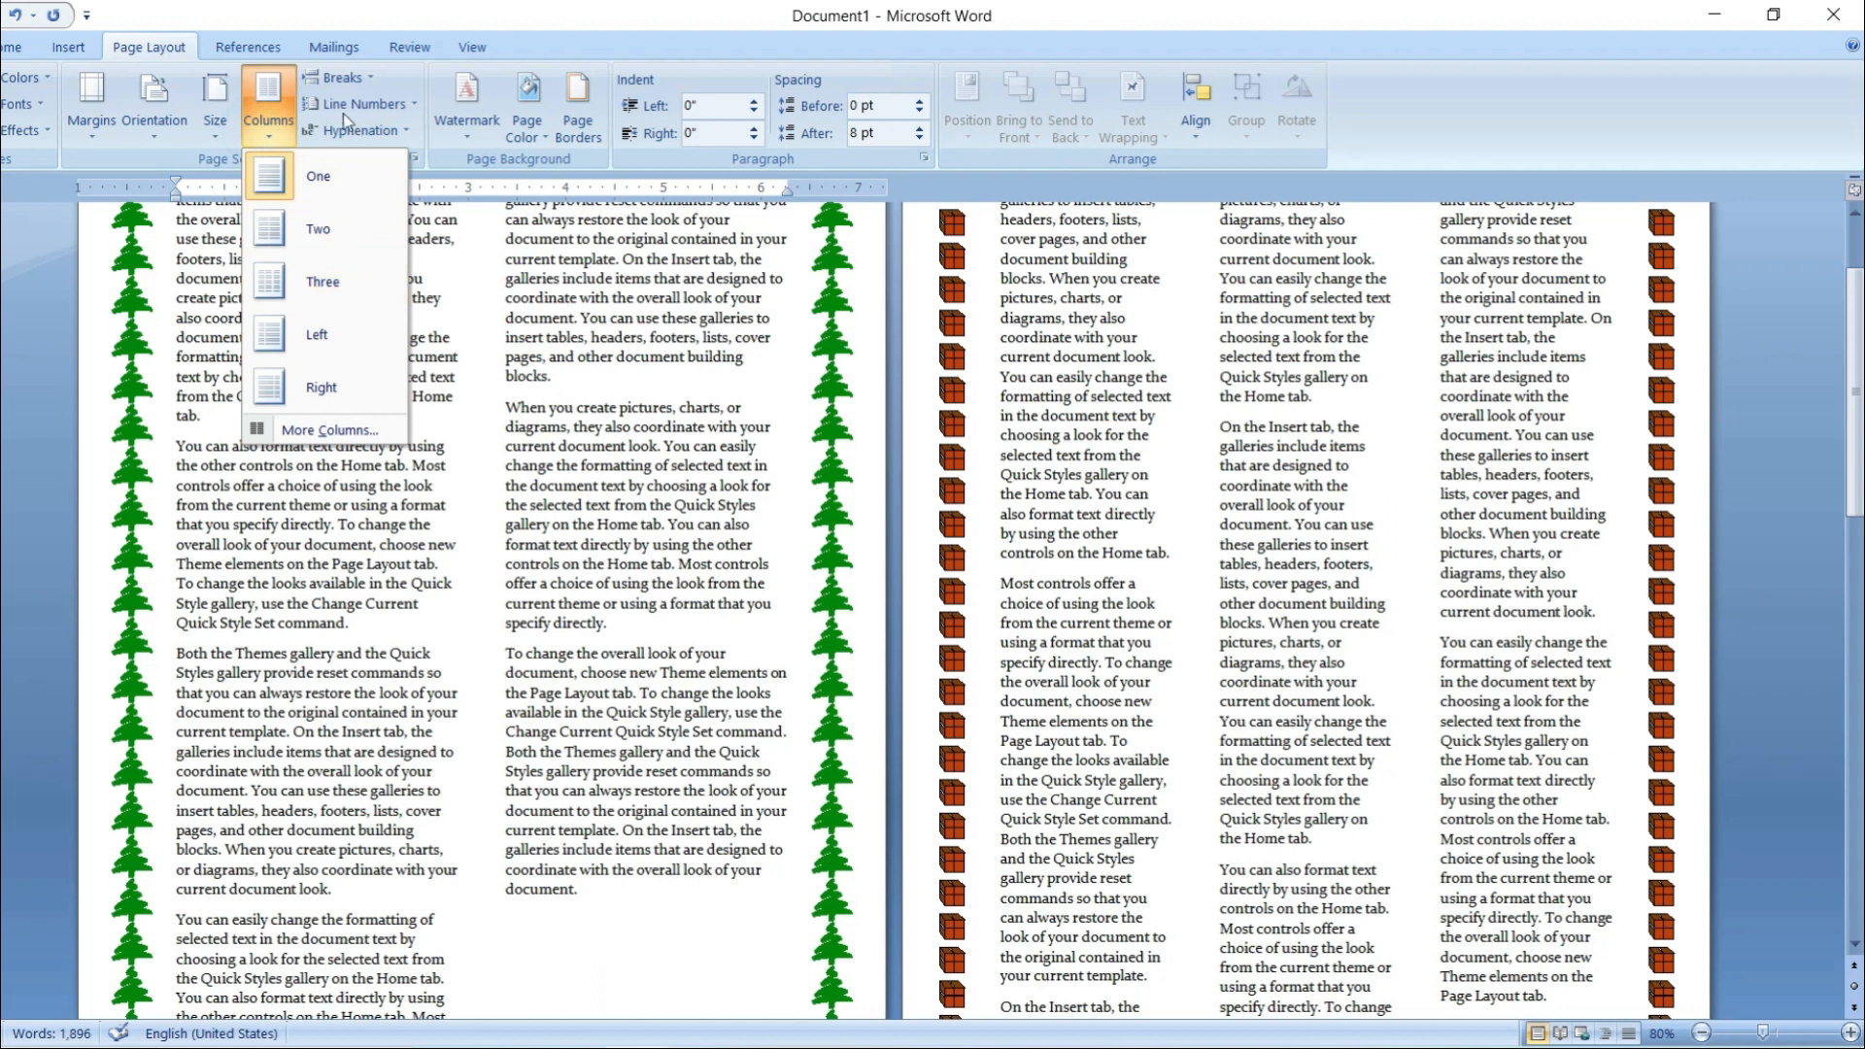
left_click(340, 76)
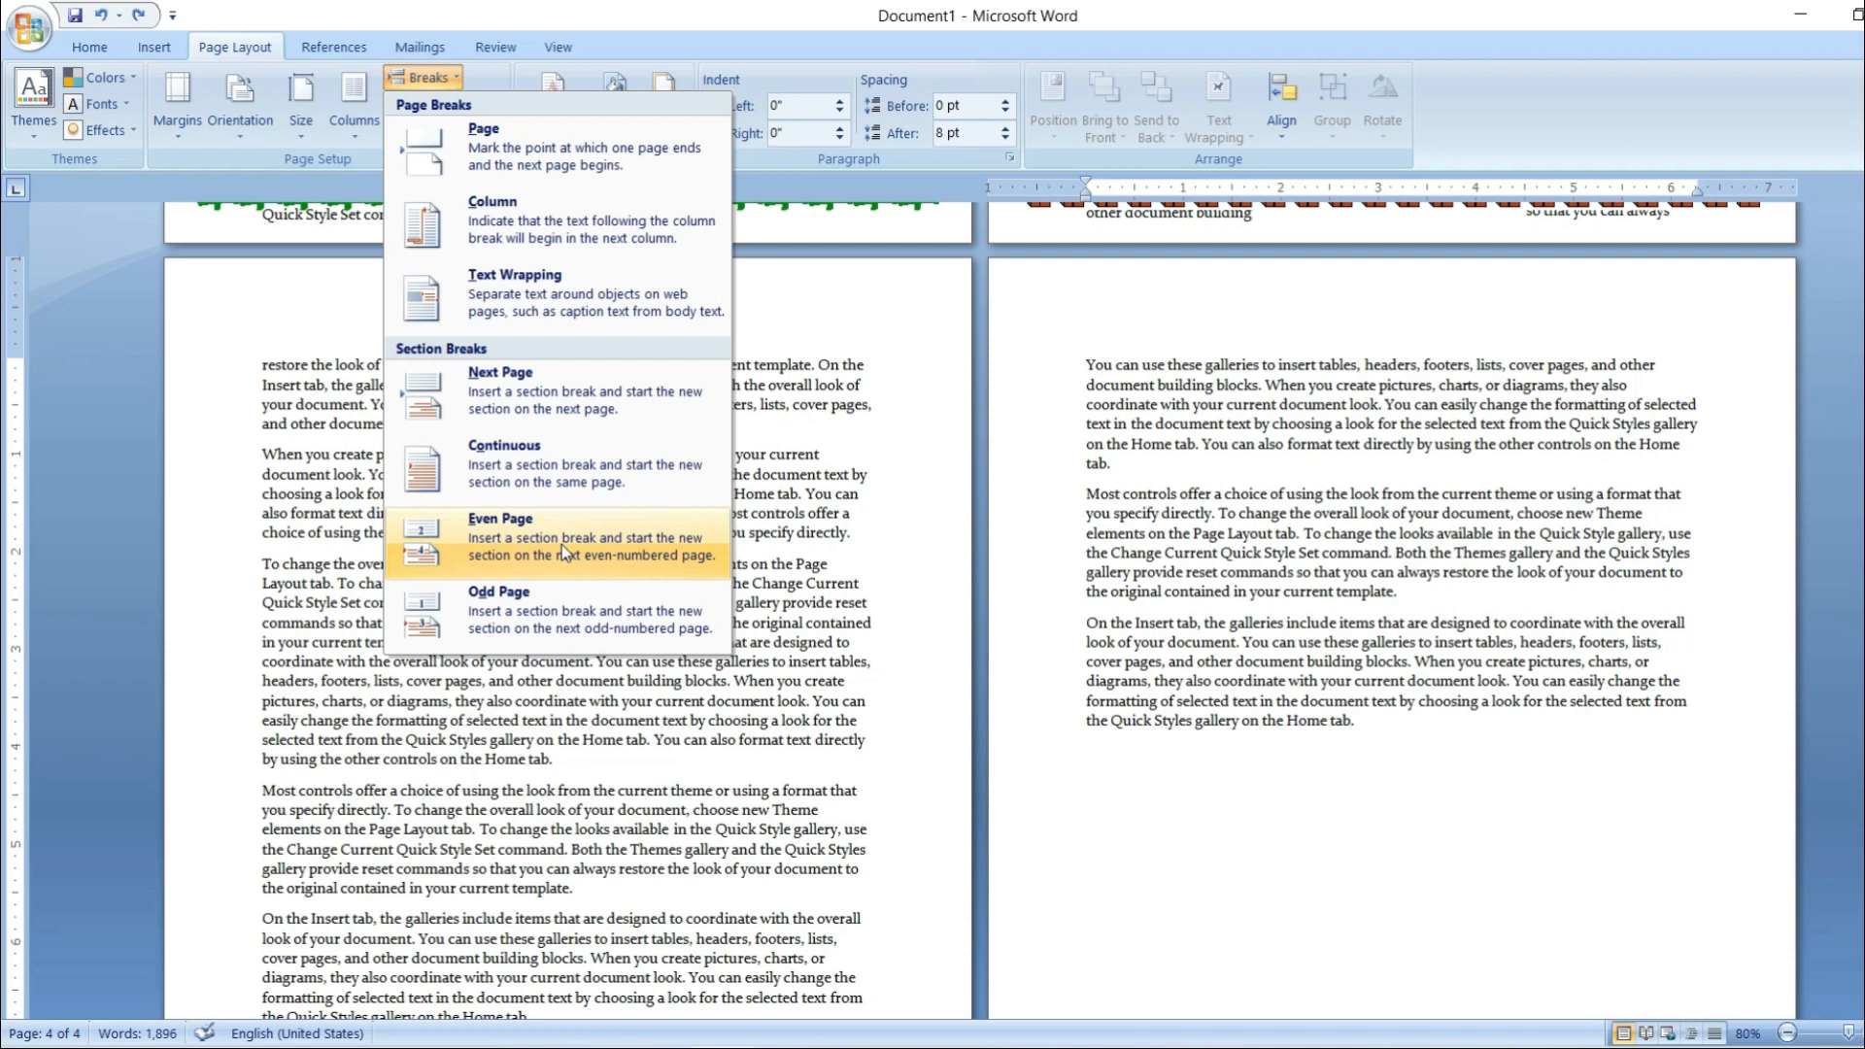
left_click(649, 33)
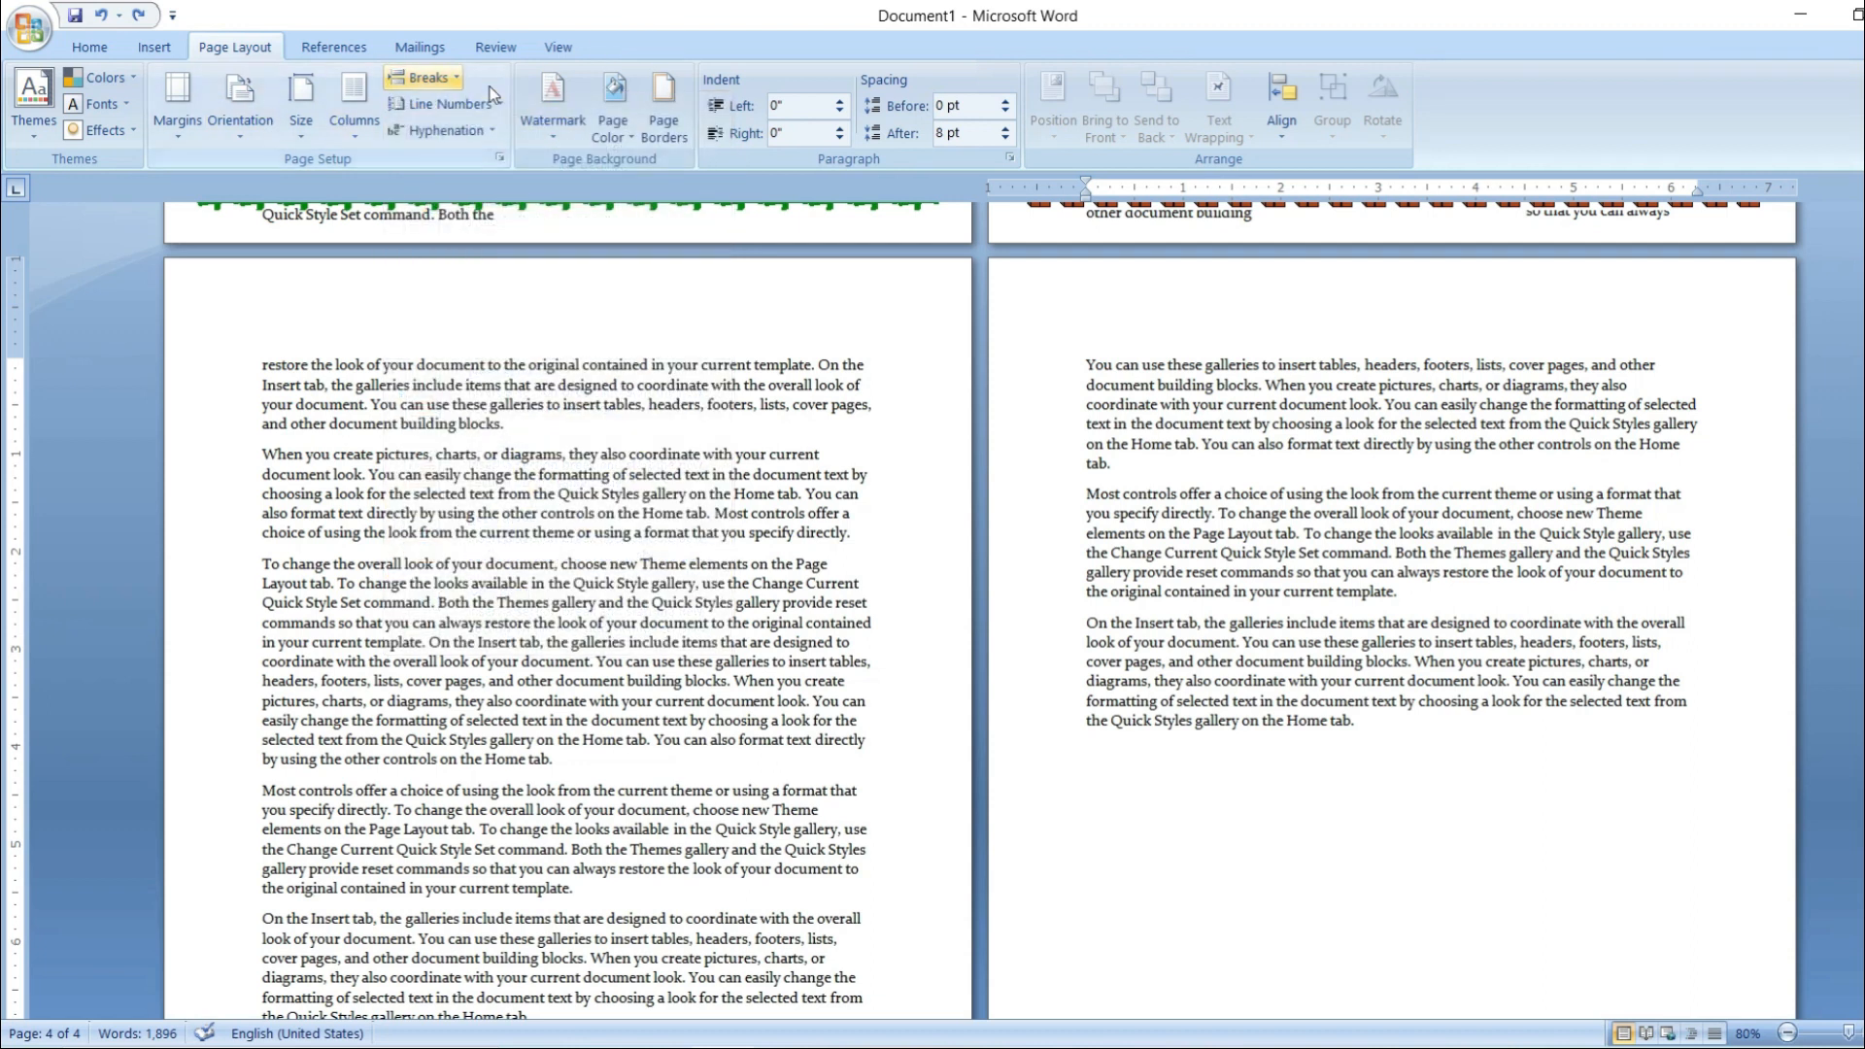
left_click(476, 107)
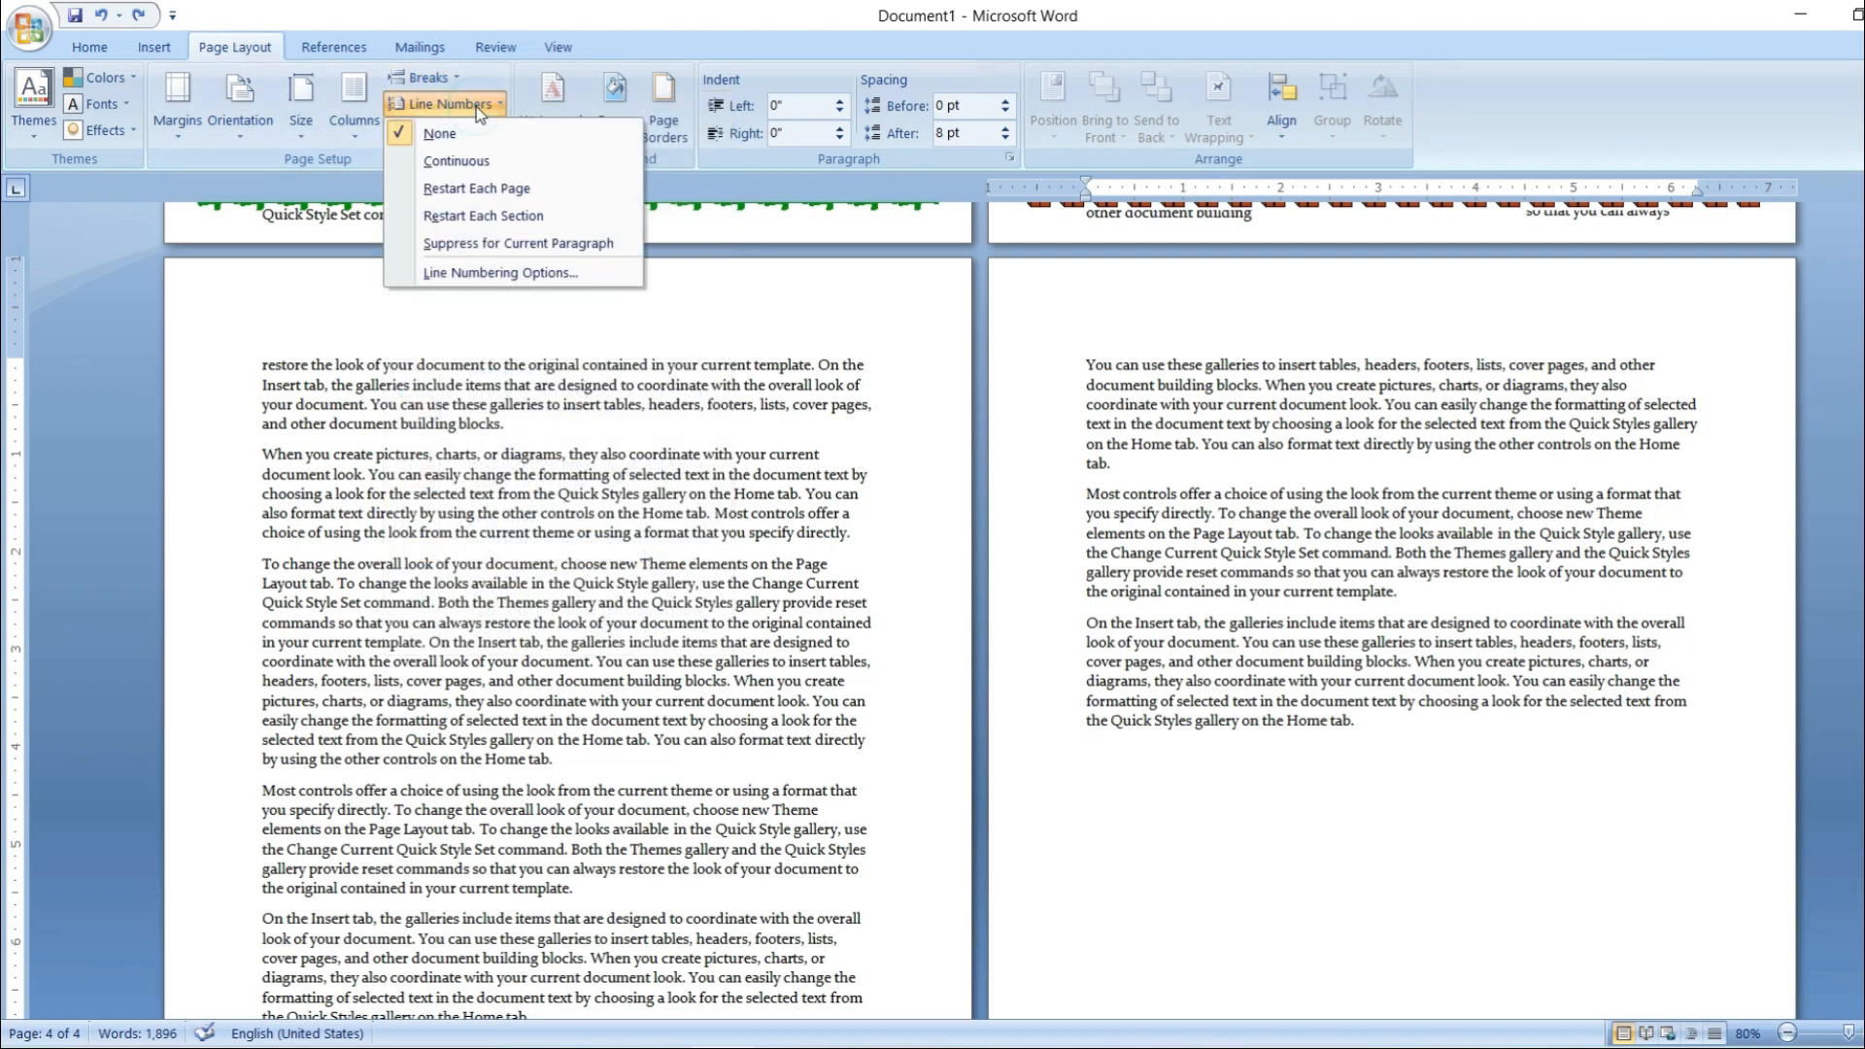
scroll(471, 607, "up", 7)
scroll(473, 605, "up", 8)
scroll(608, 571, "down", 20)
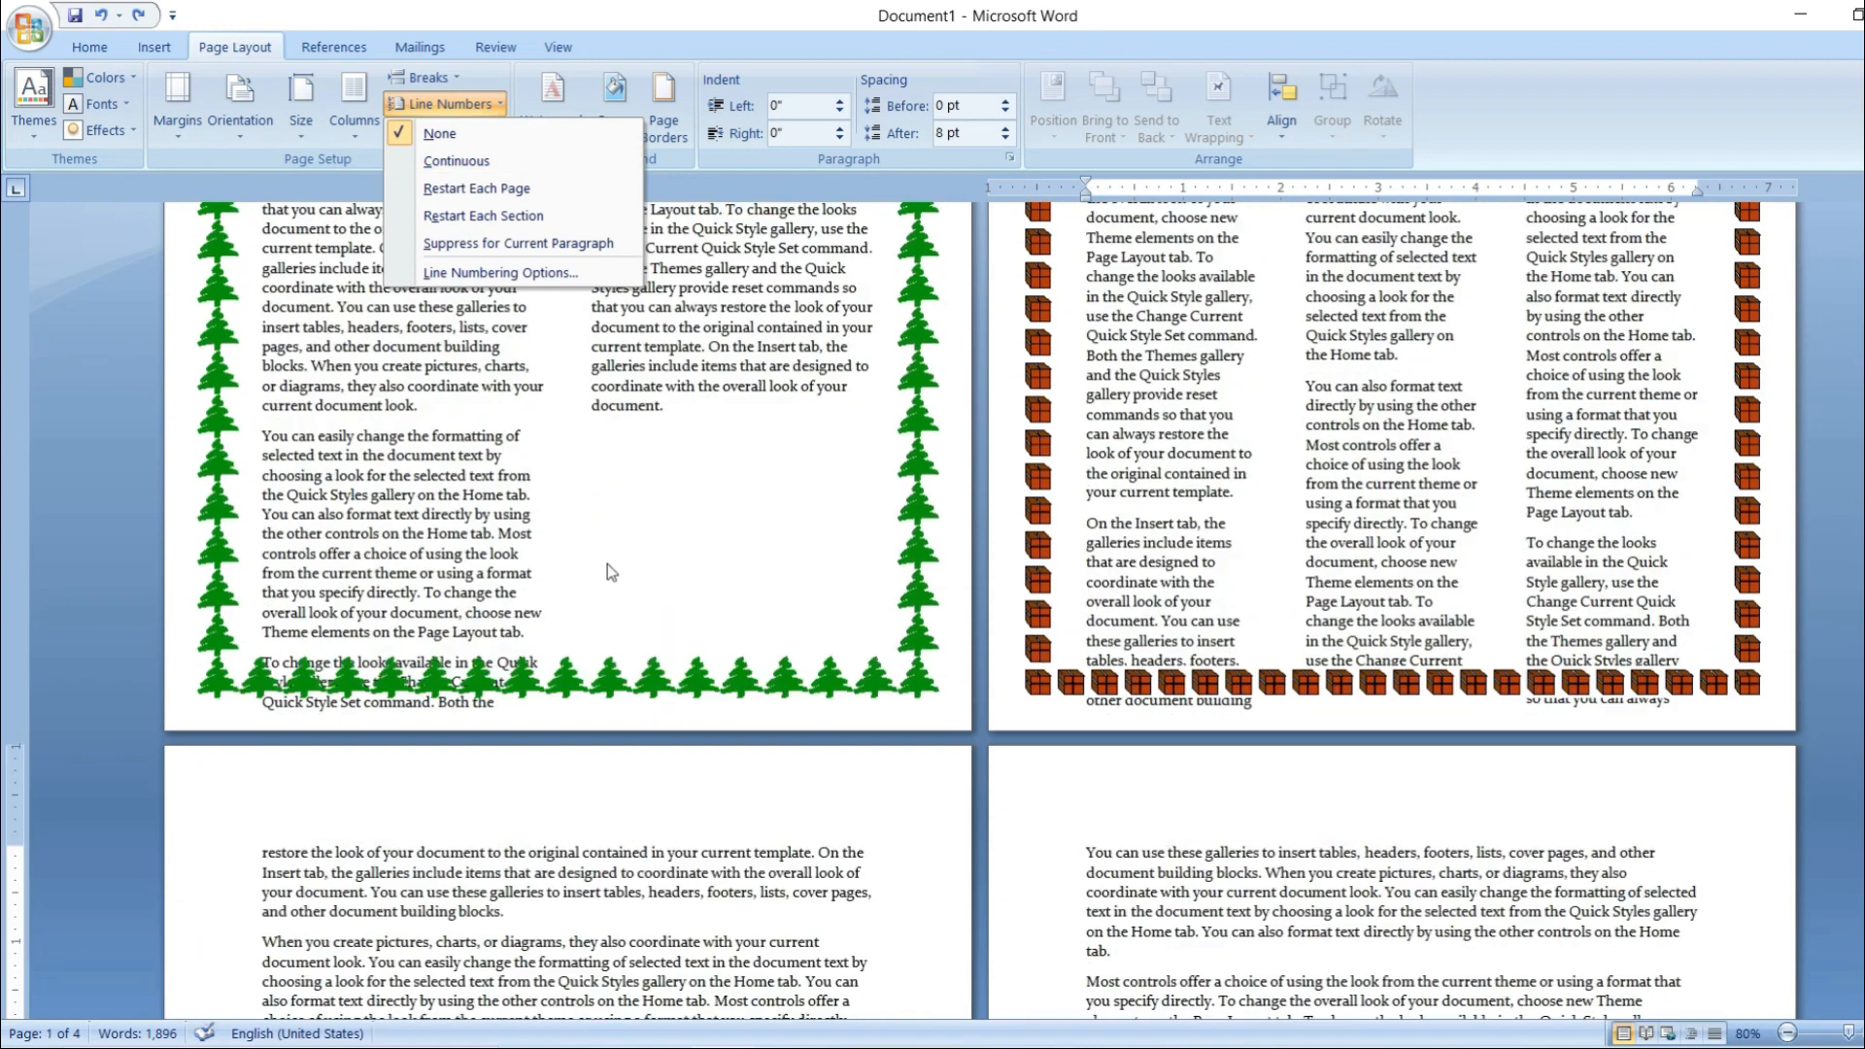
scroll(778, 633, "up", 12)
scroll(778, 633, "up", 5)
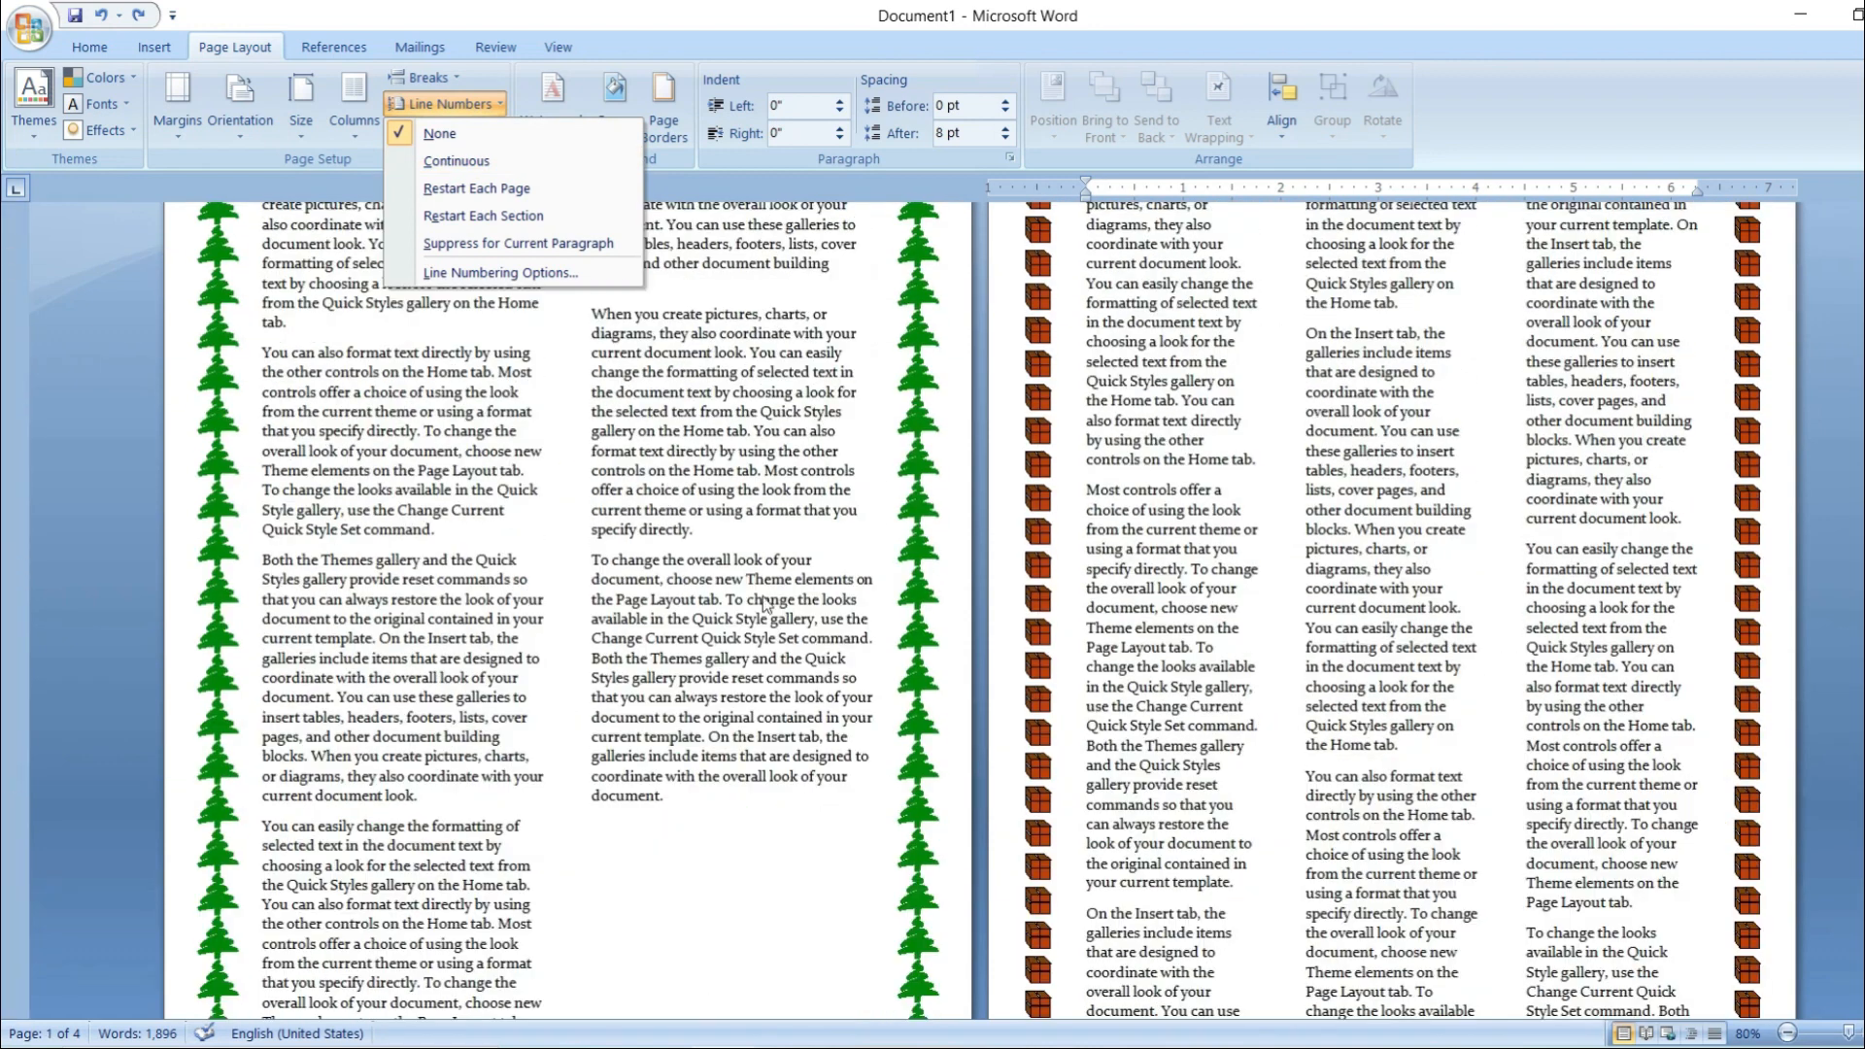
- Replace the document's content with sample text generated by =rand(10,10), and set the zoom to 100%
left_click(735, 533)
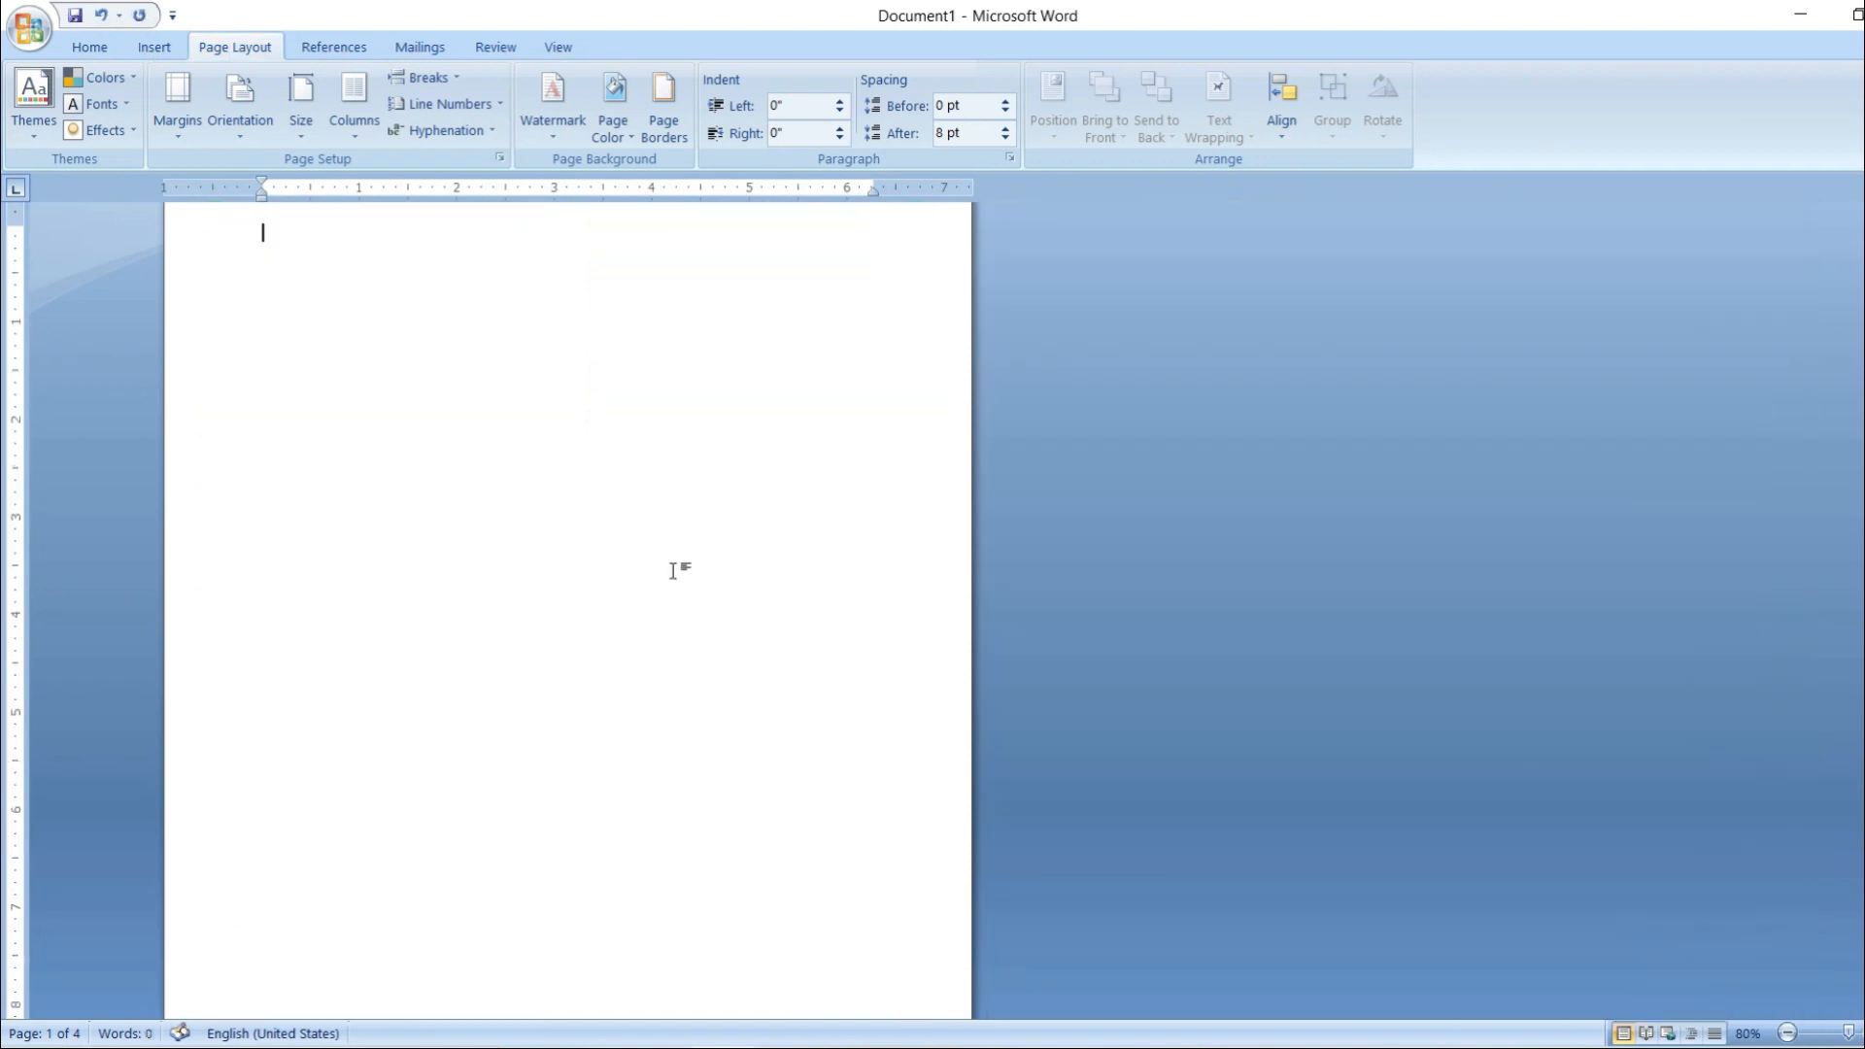
type("=rand(10,10)")
key("Return")
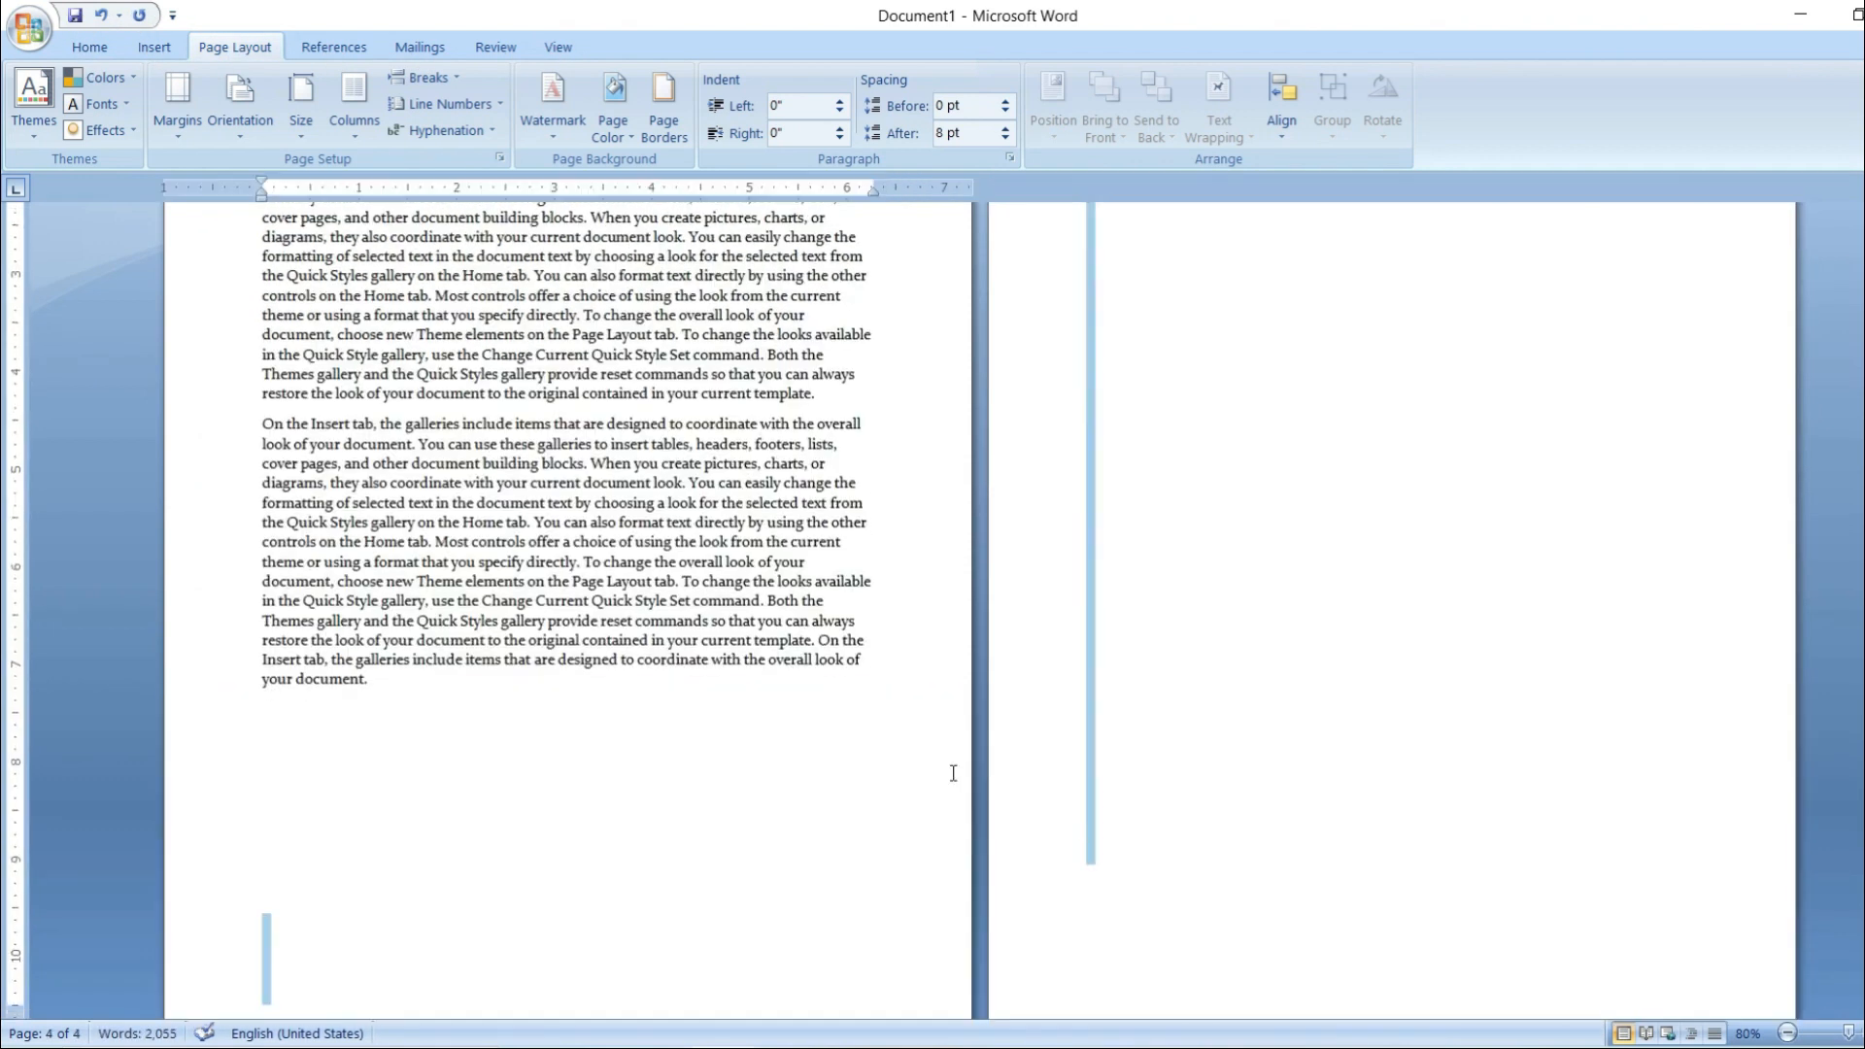
key("alt+w")
key("j")
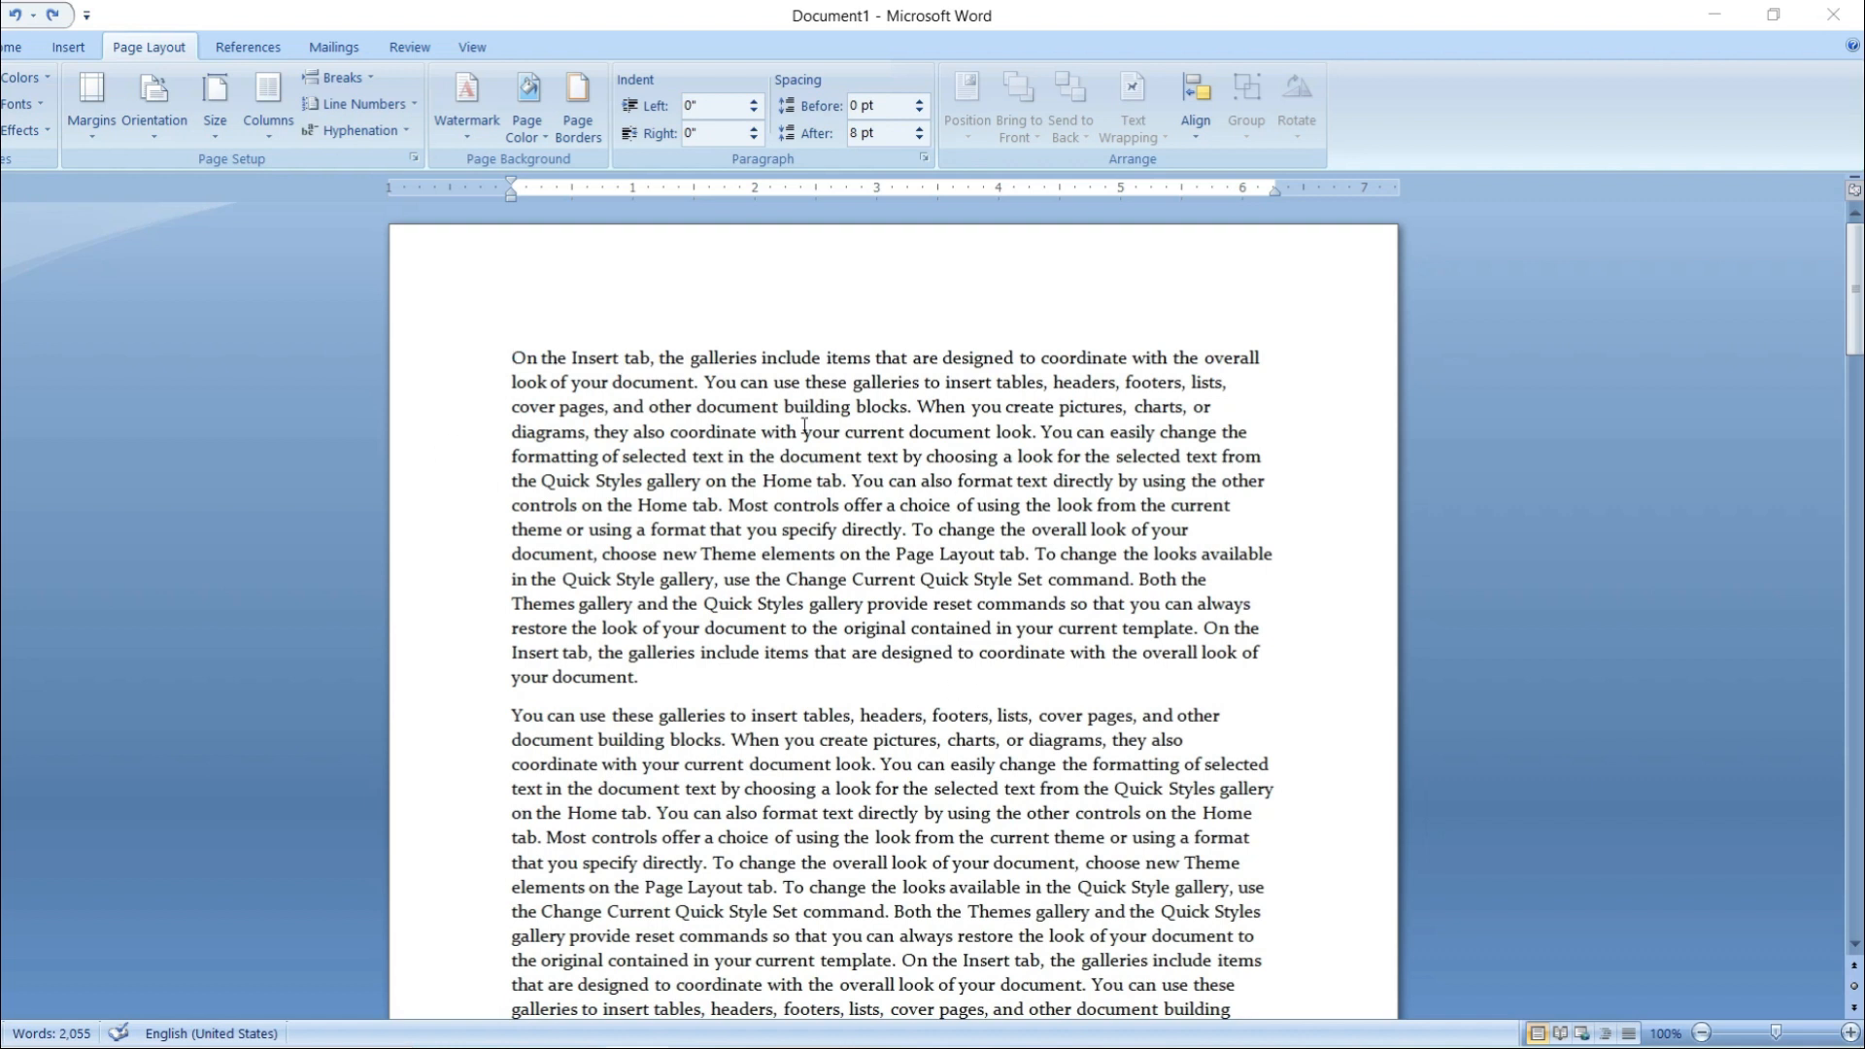
- Apply continuous line numbering to the document
left_click(406, 107)
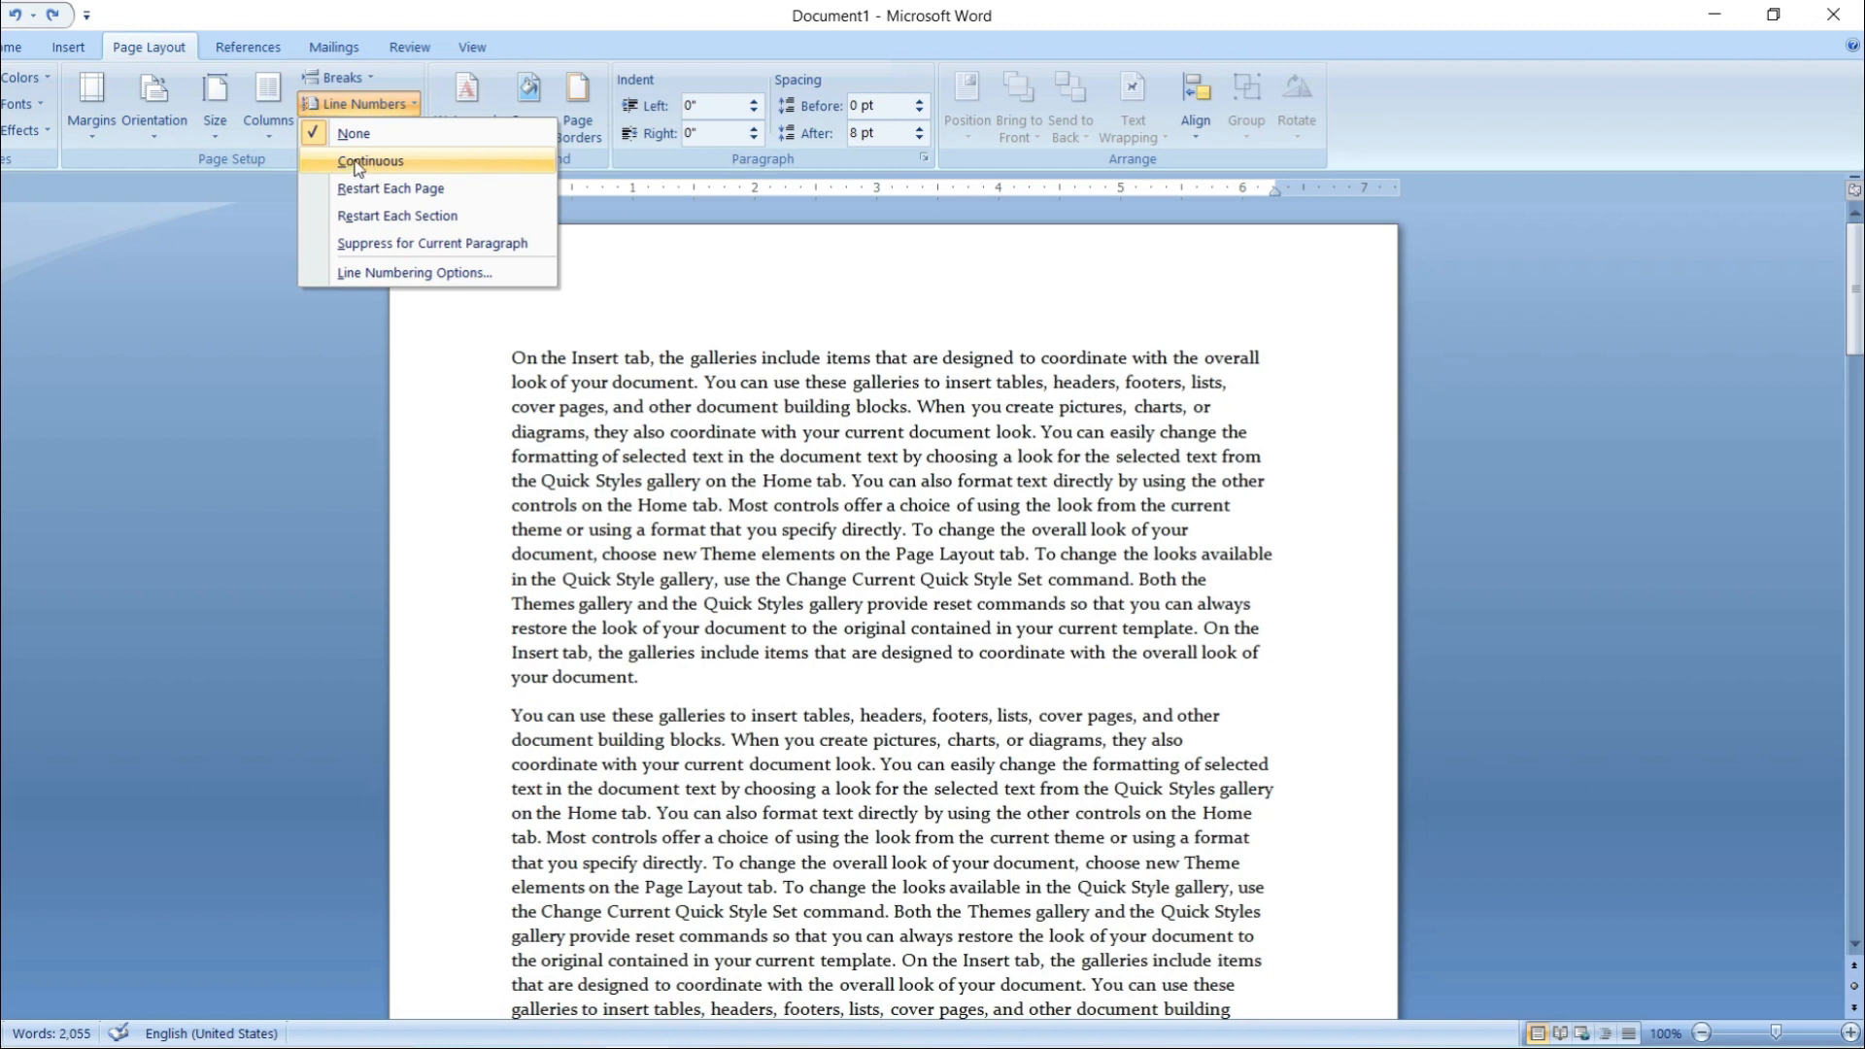
left_click(358, 163)
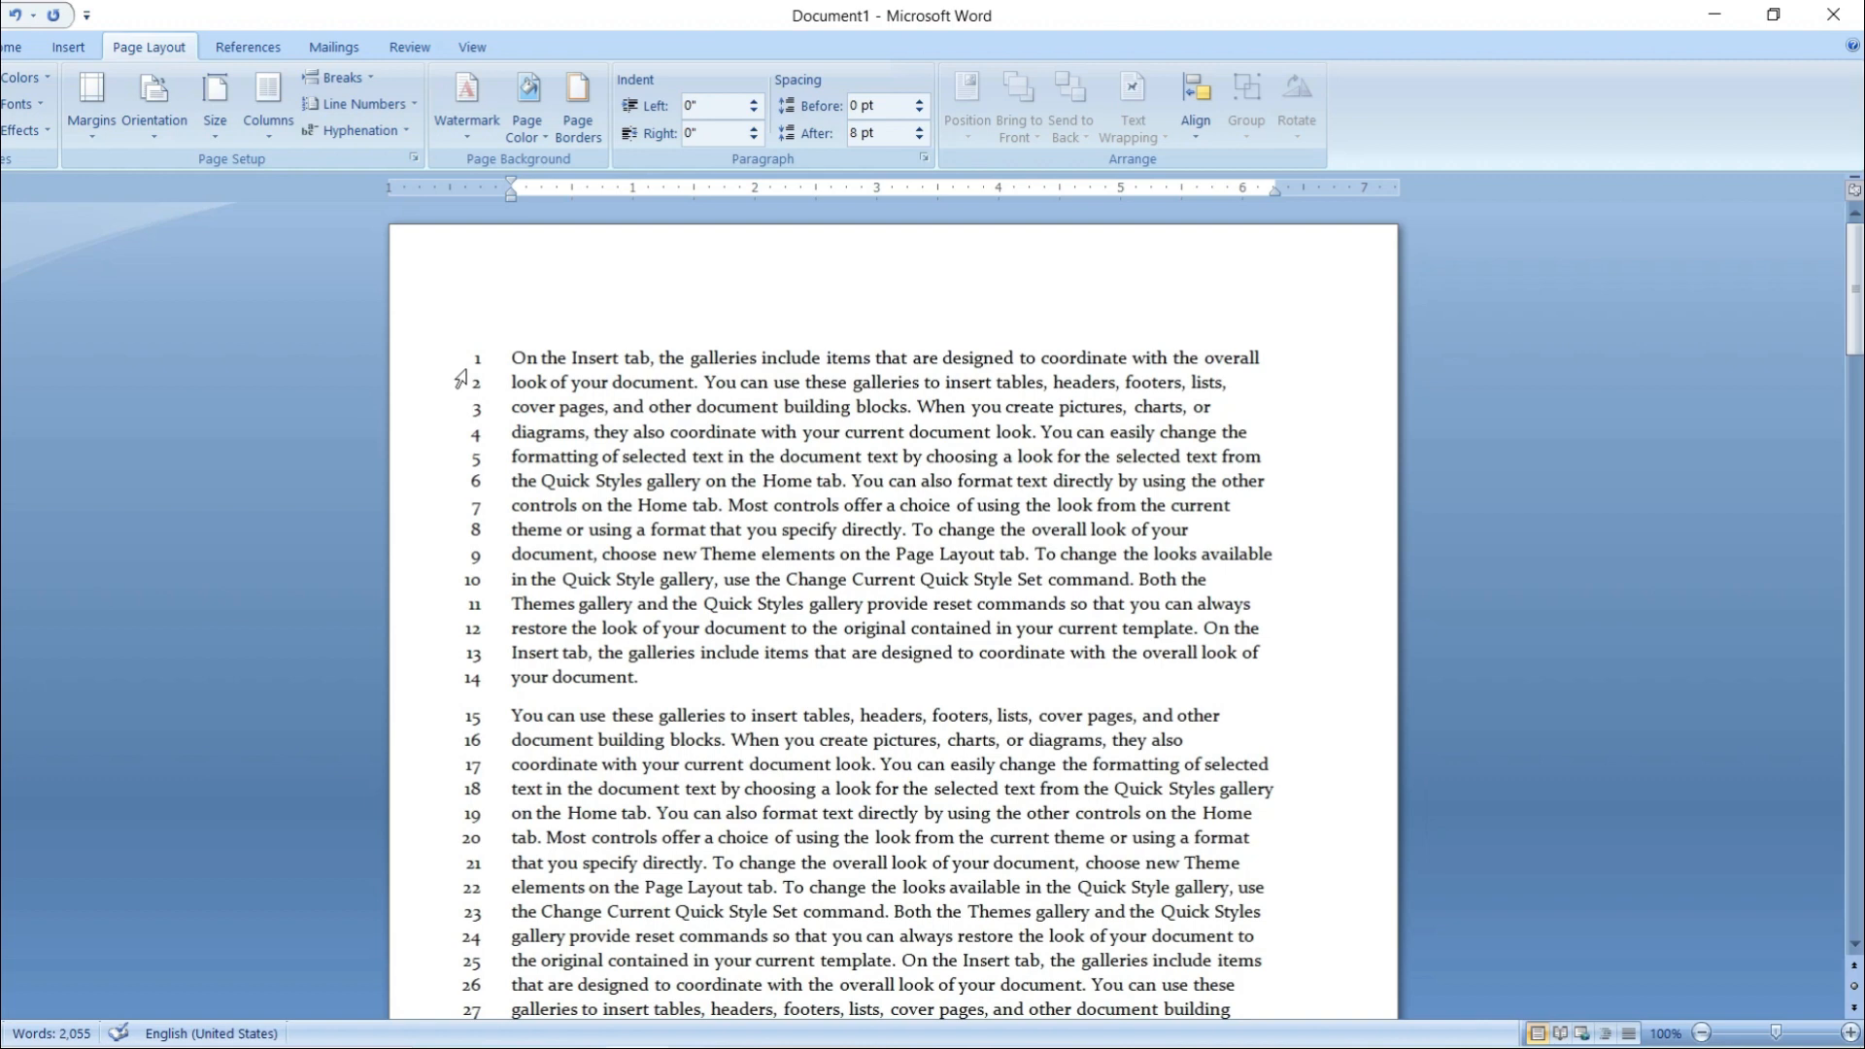
- Examine how the line numbers run from the first page through the end of the document
scroll(468, 583, "down", 5)
scroll(470, 596, "down", 7)
scroll(470, 597, "up", 13)
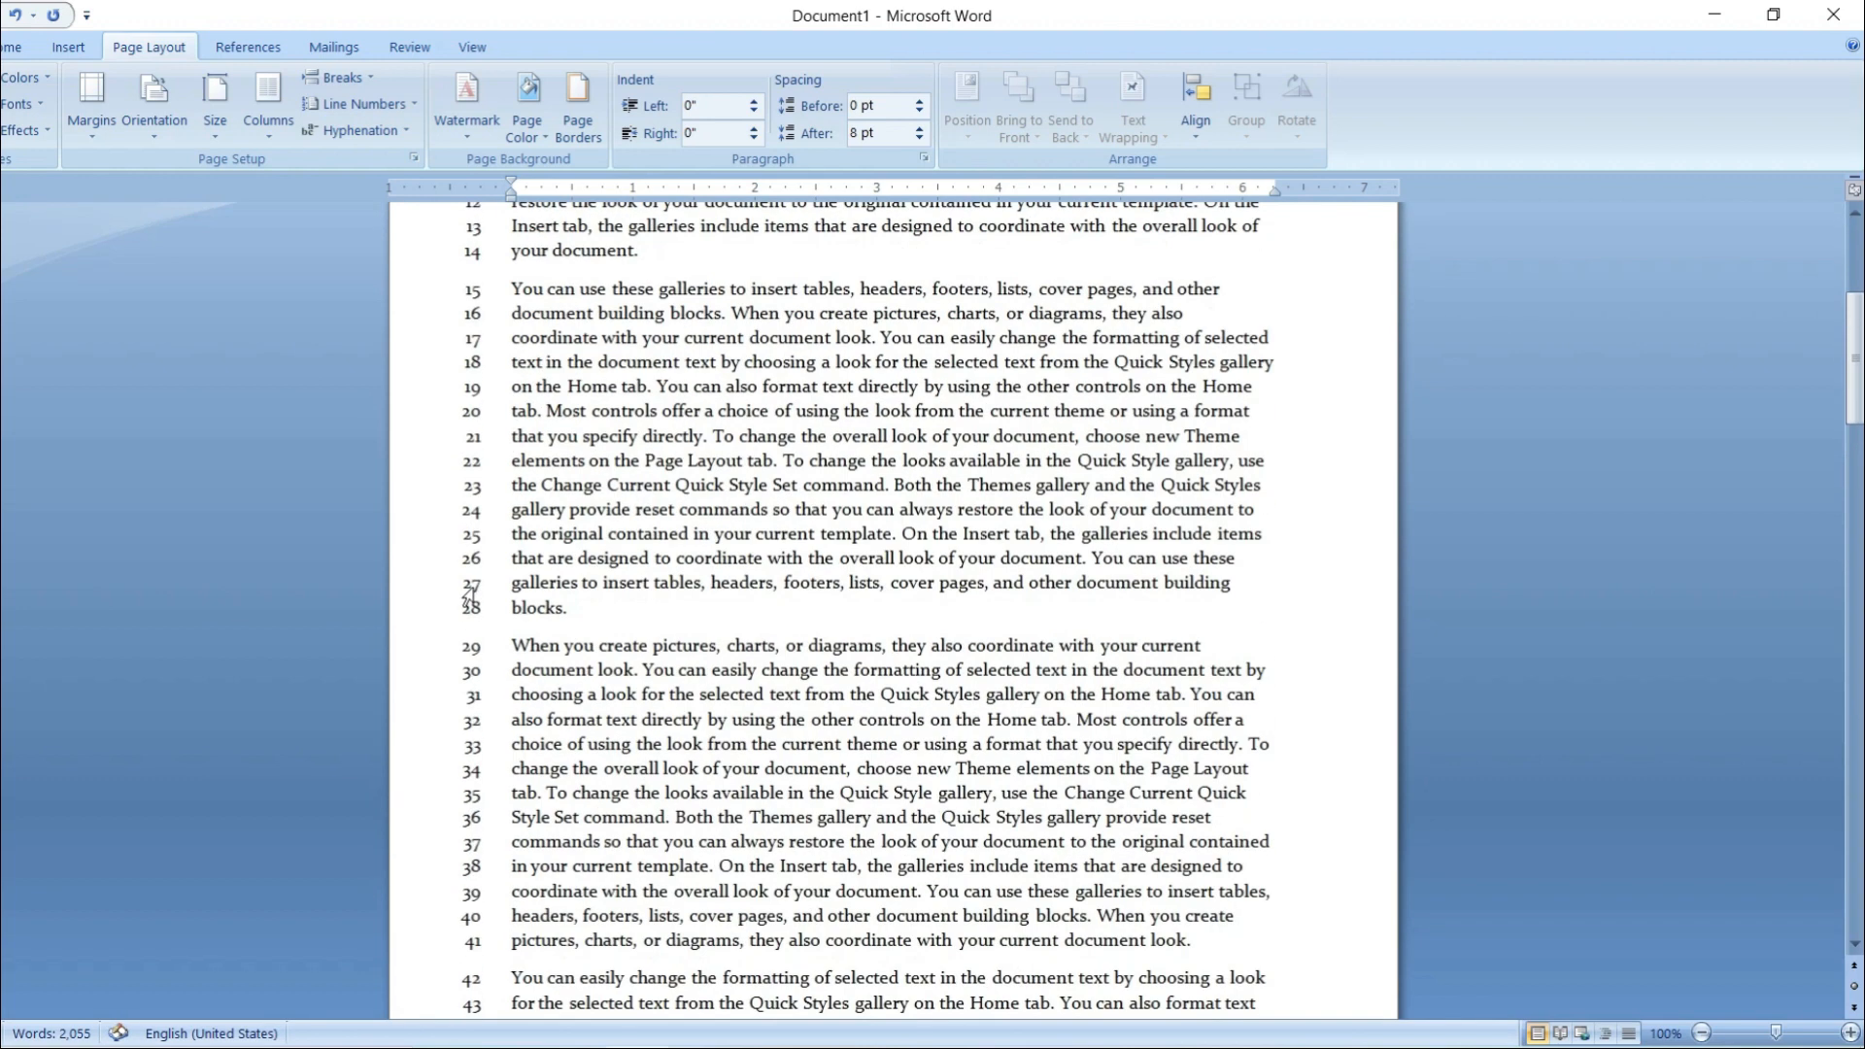
scroll(468, 596, "down", 8)
scroll(469, 597, "down", 9)
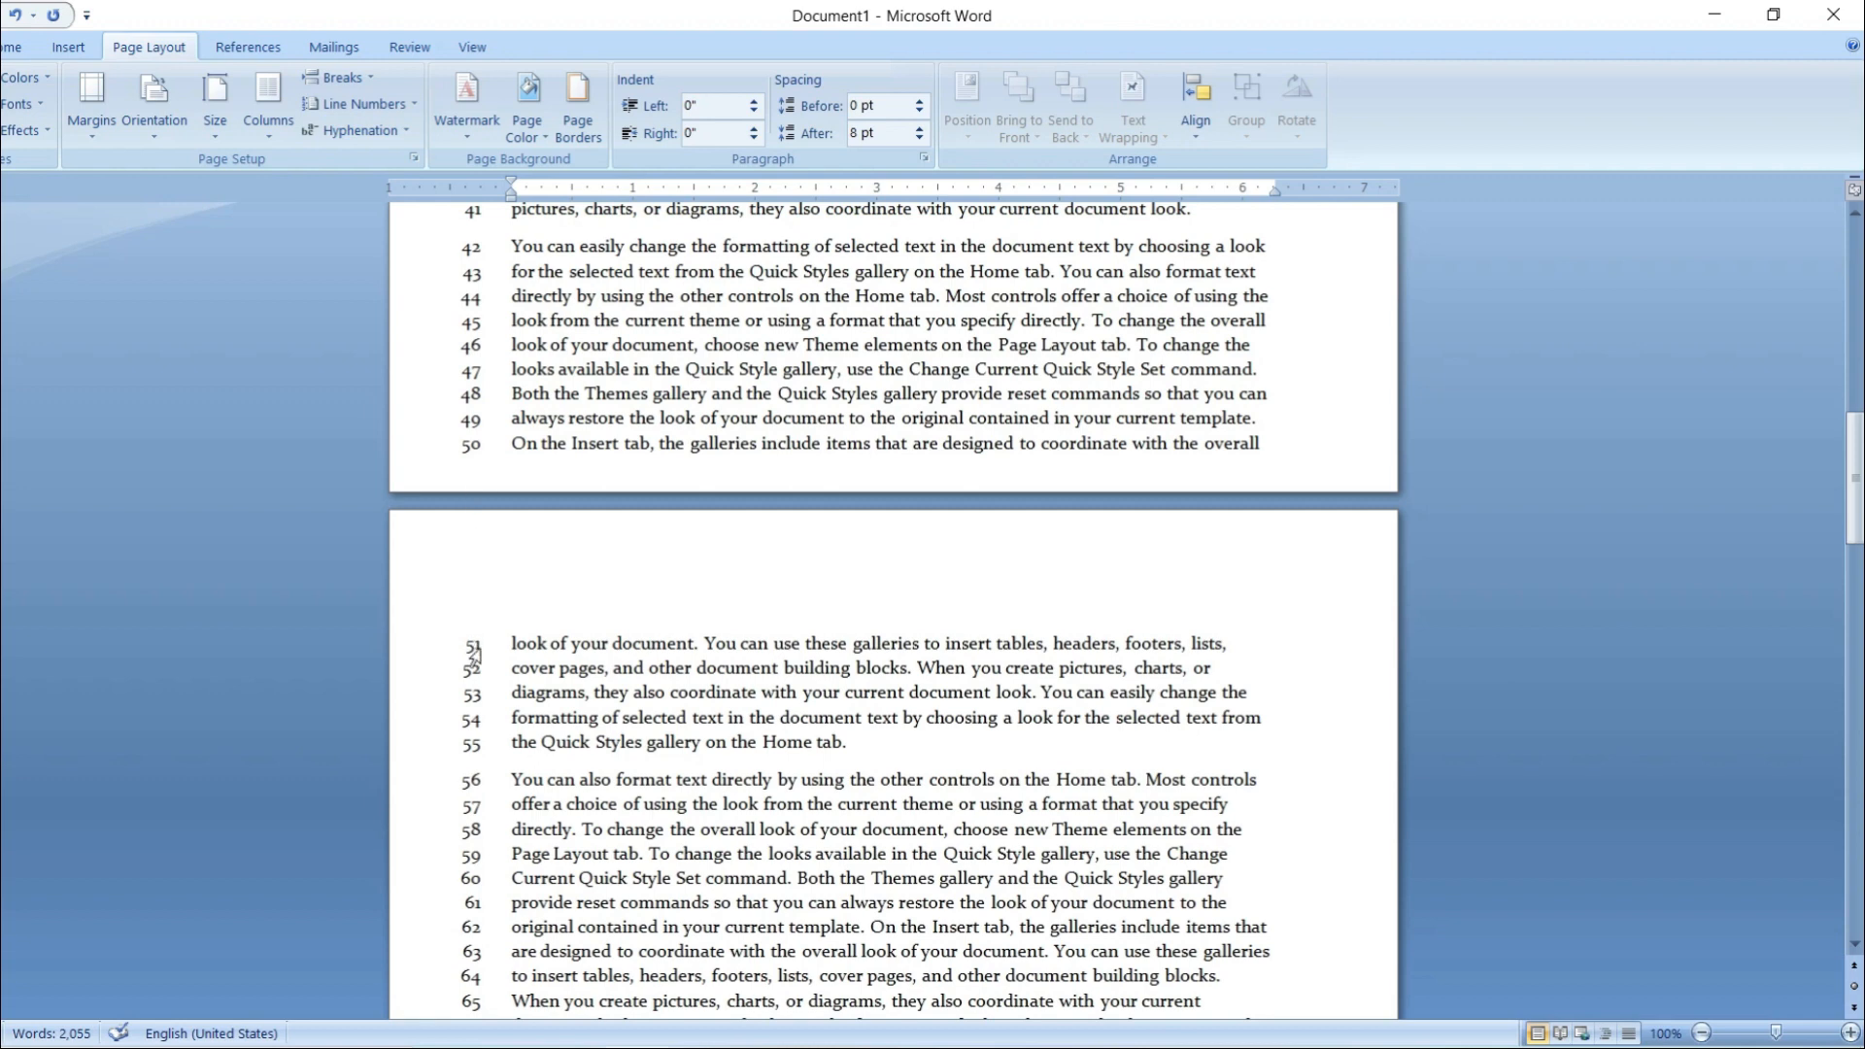
scroll(470, 751, "down", 15)
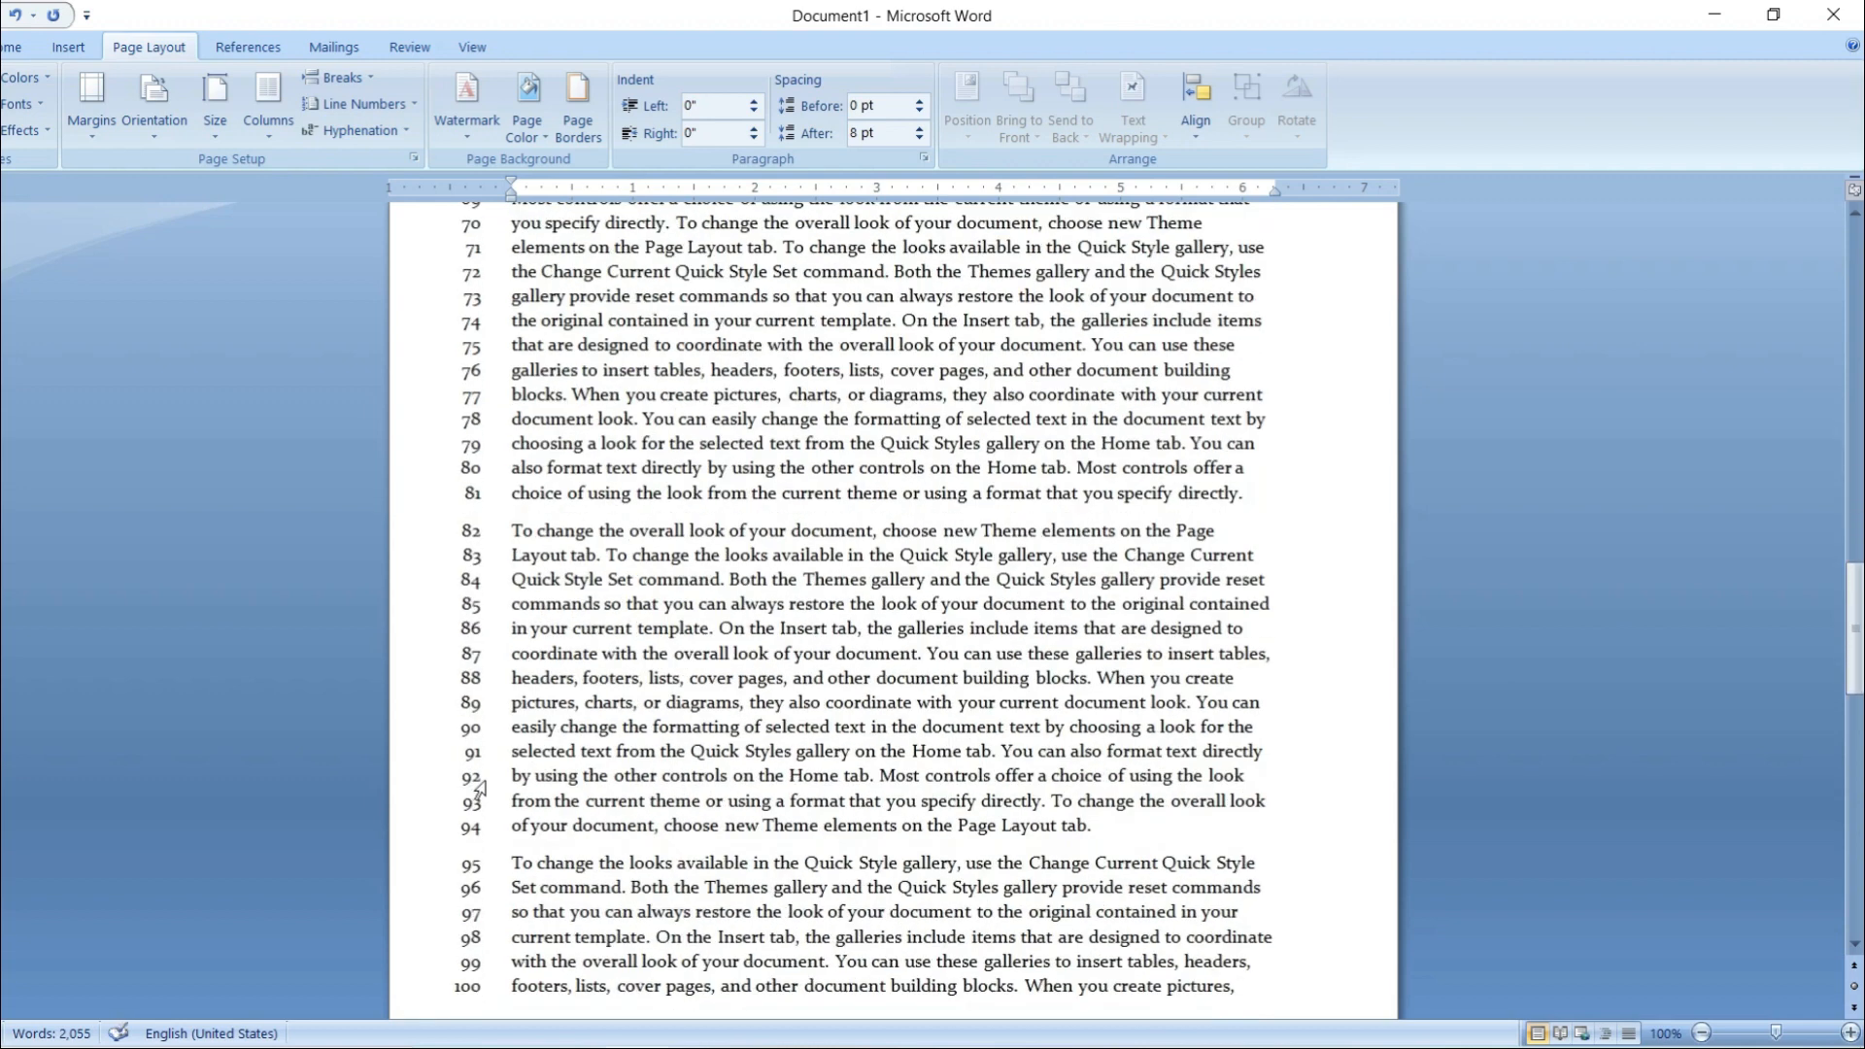
scroll(477, 789, "up", 11)
scroll(475, 787, "down", 19)
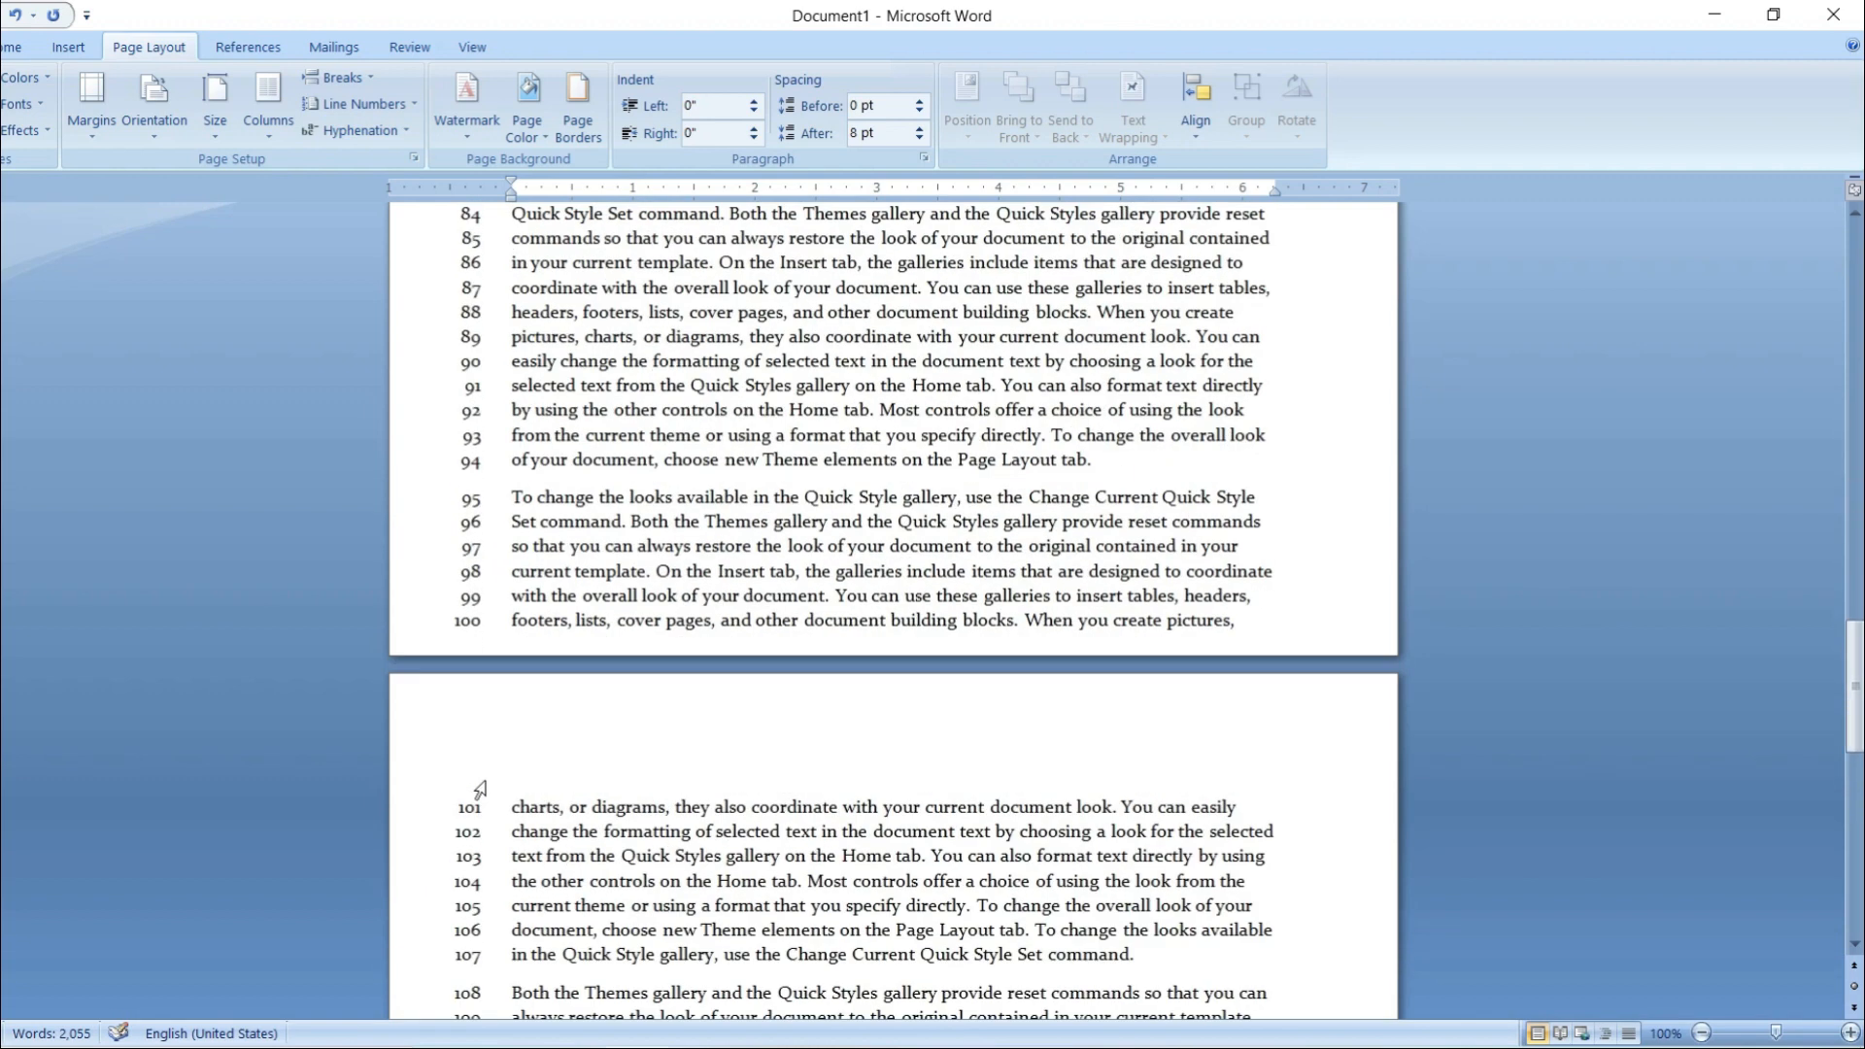
scroll(478, 792, "down", 3)
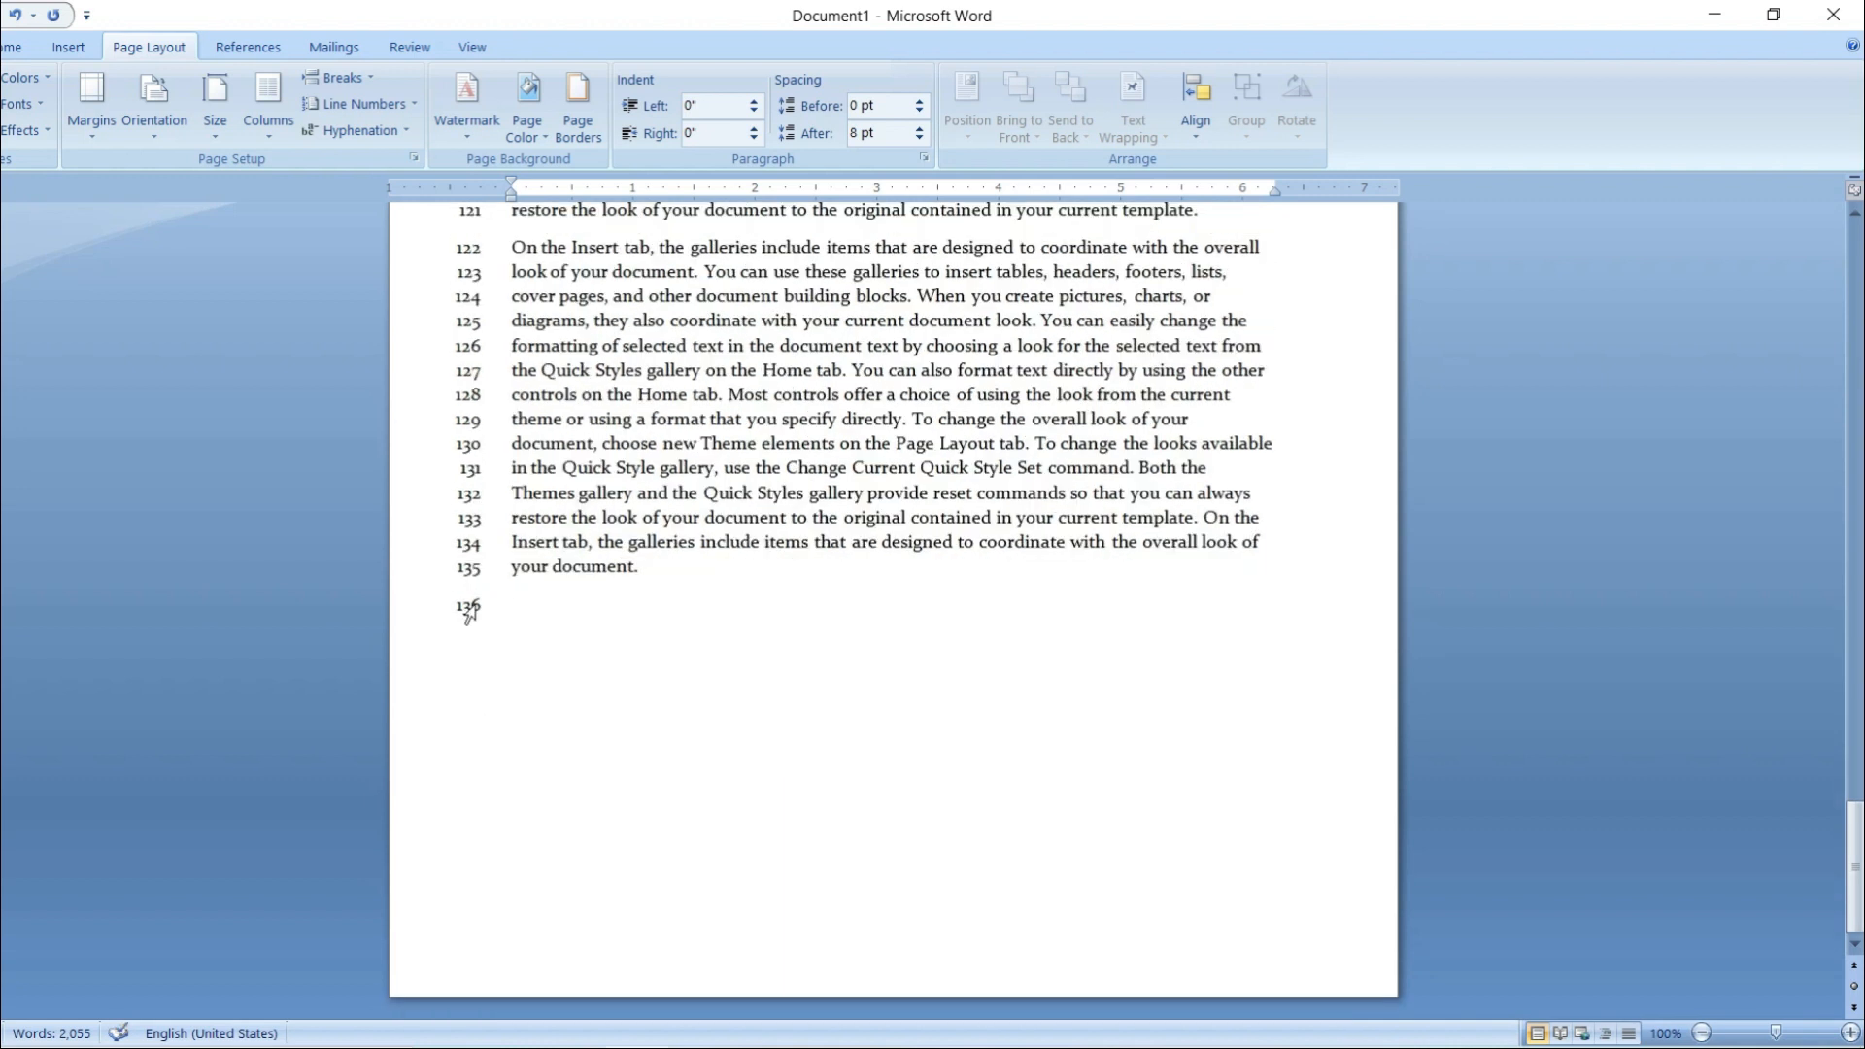
left_click_drag(1859, 854, 1862, 236)
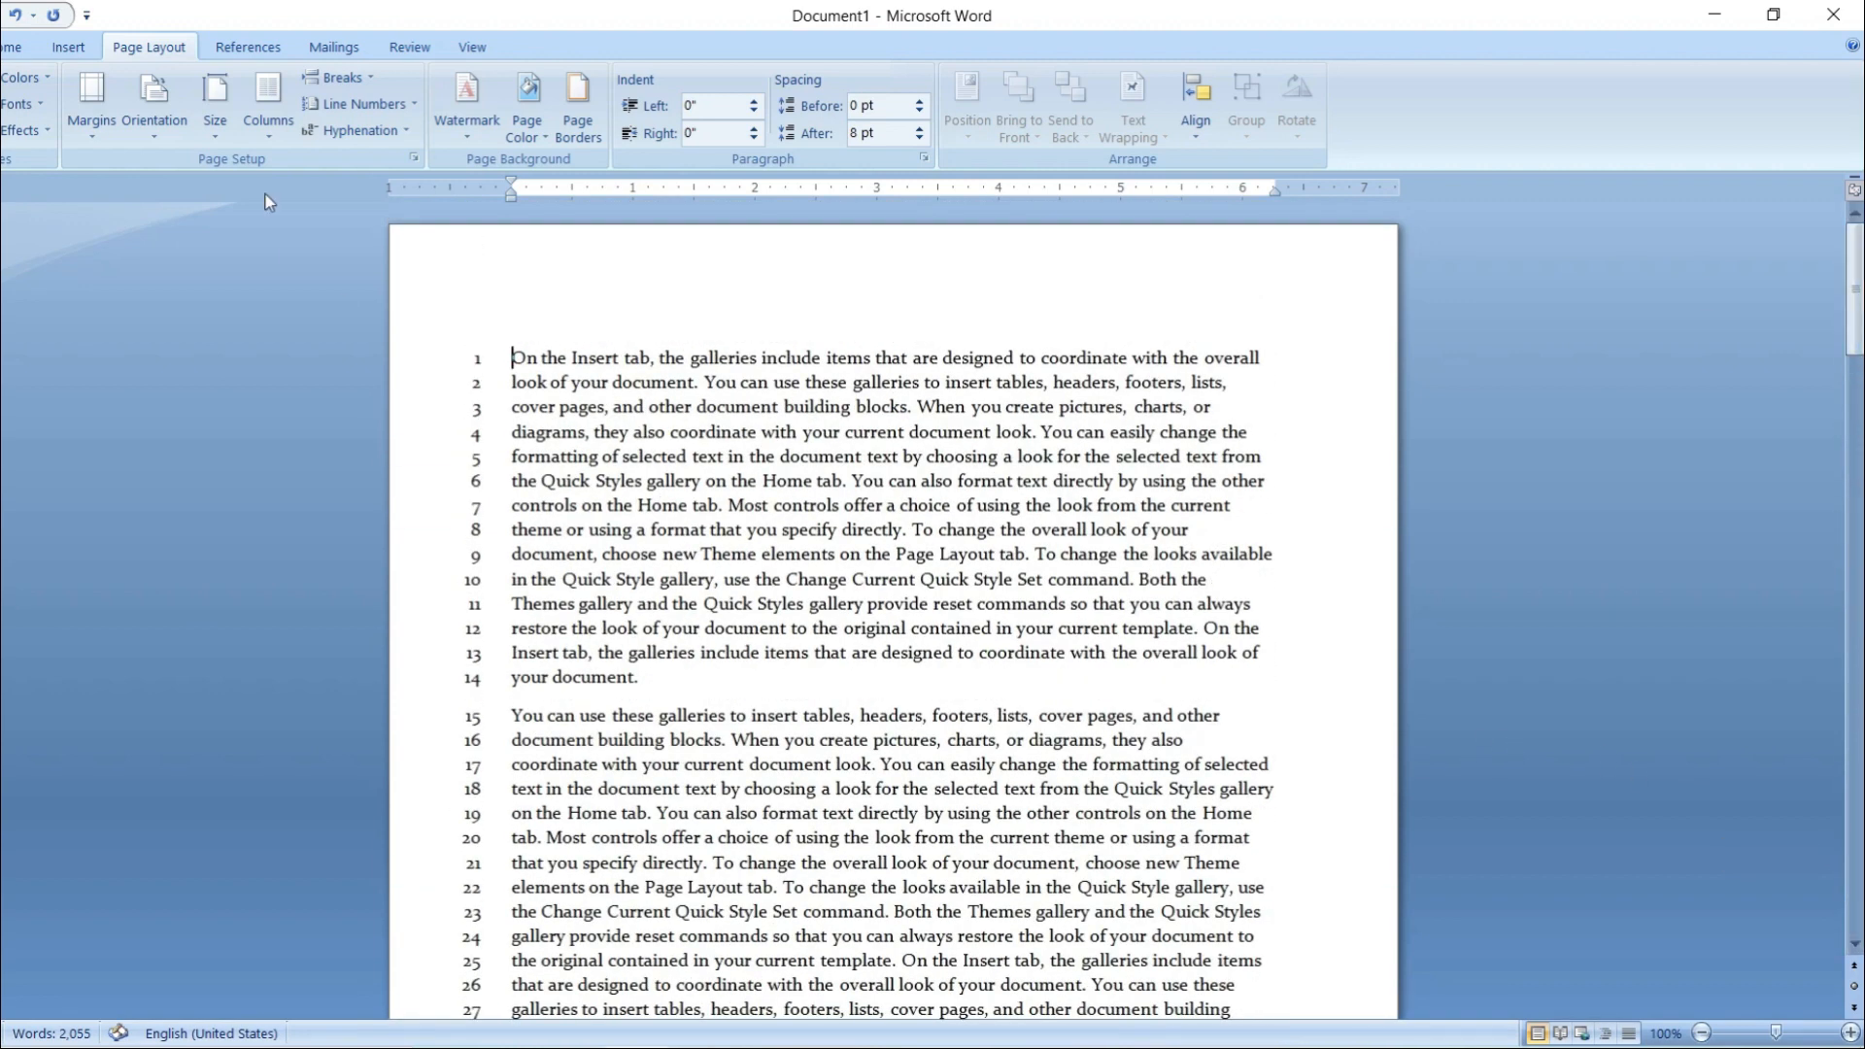
- Set the line numbering to restart on each page, and check the numbers around the first page boundary
left_click(369, 104)
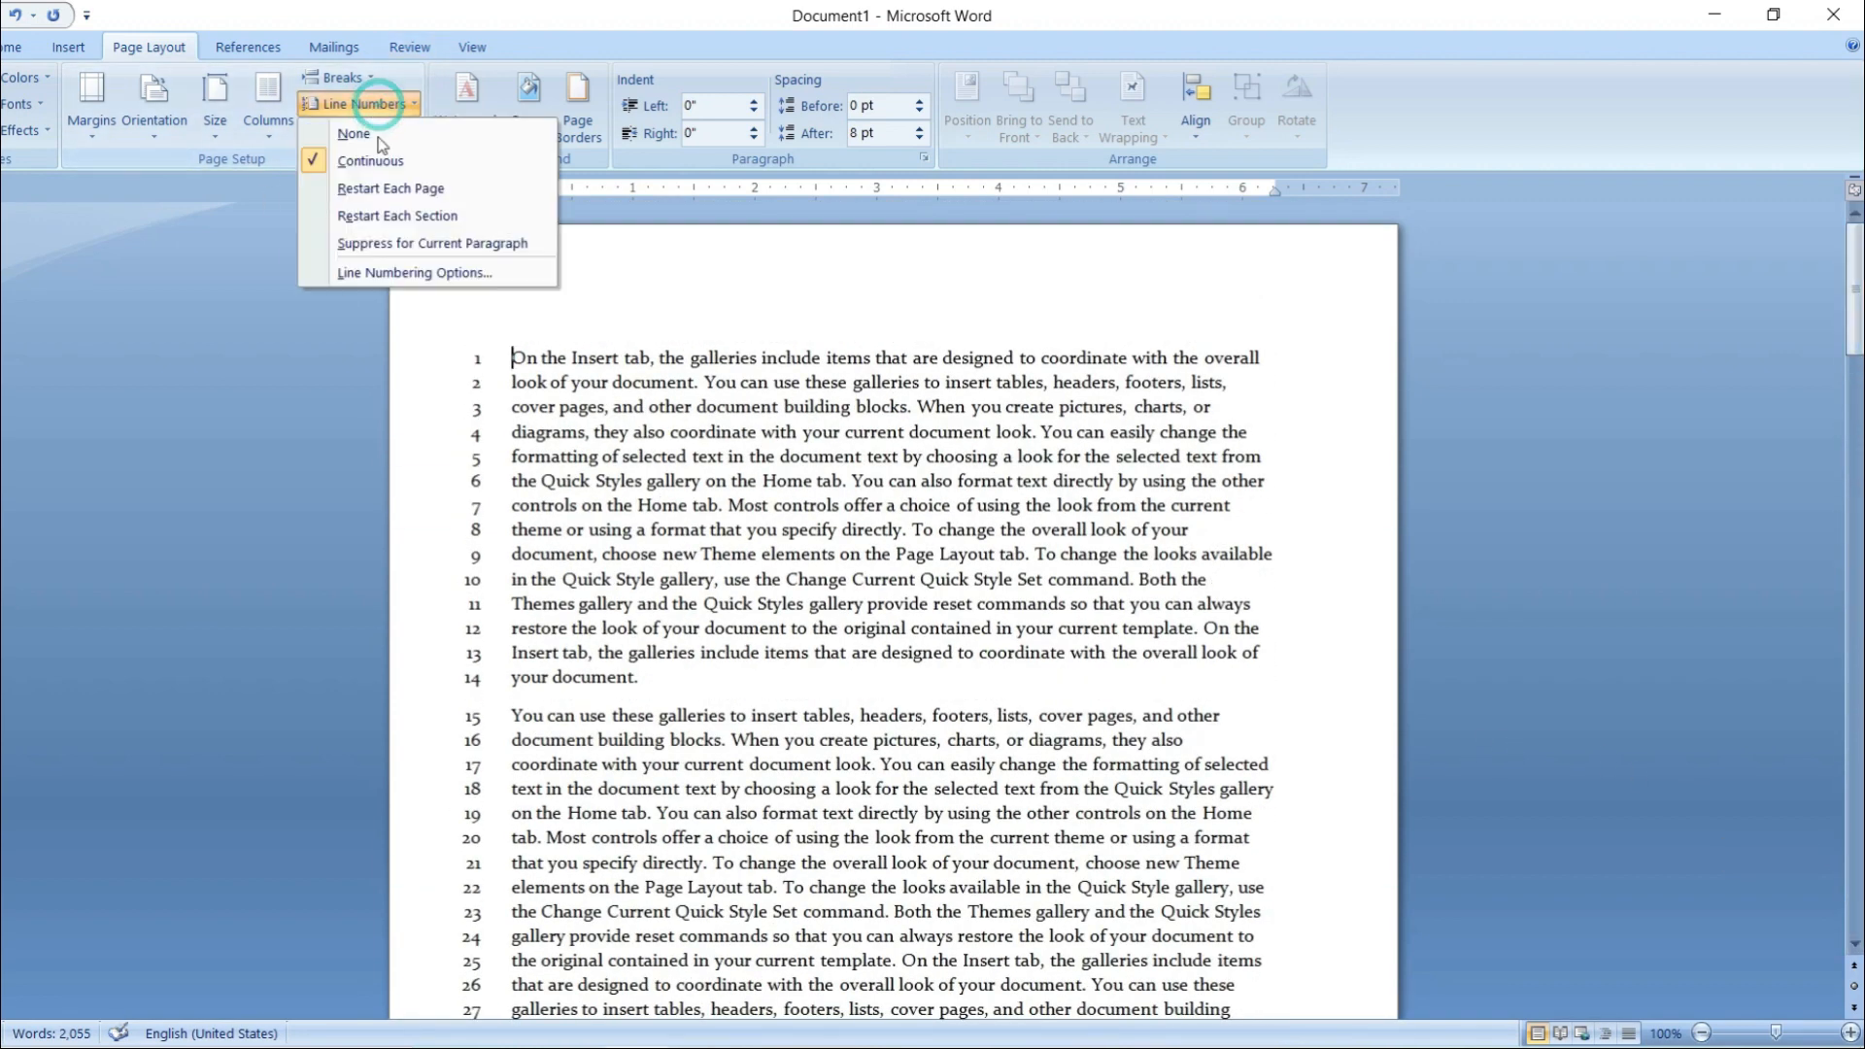
left_click(415, 190)
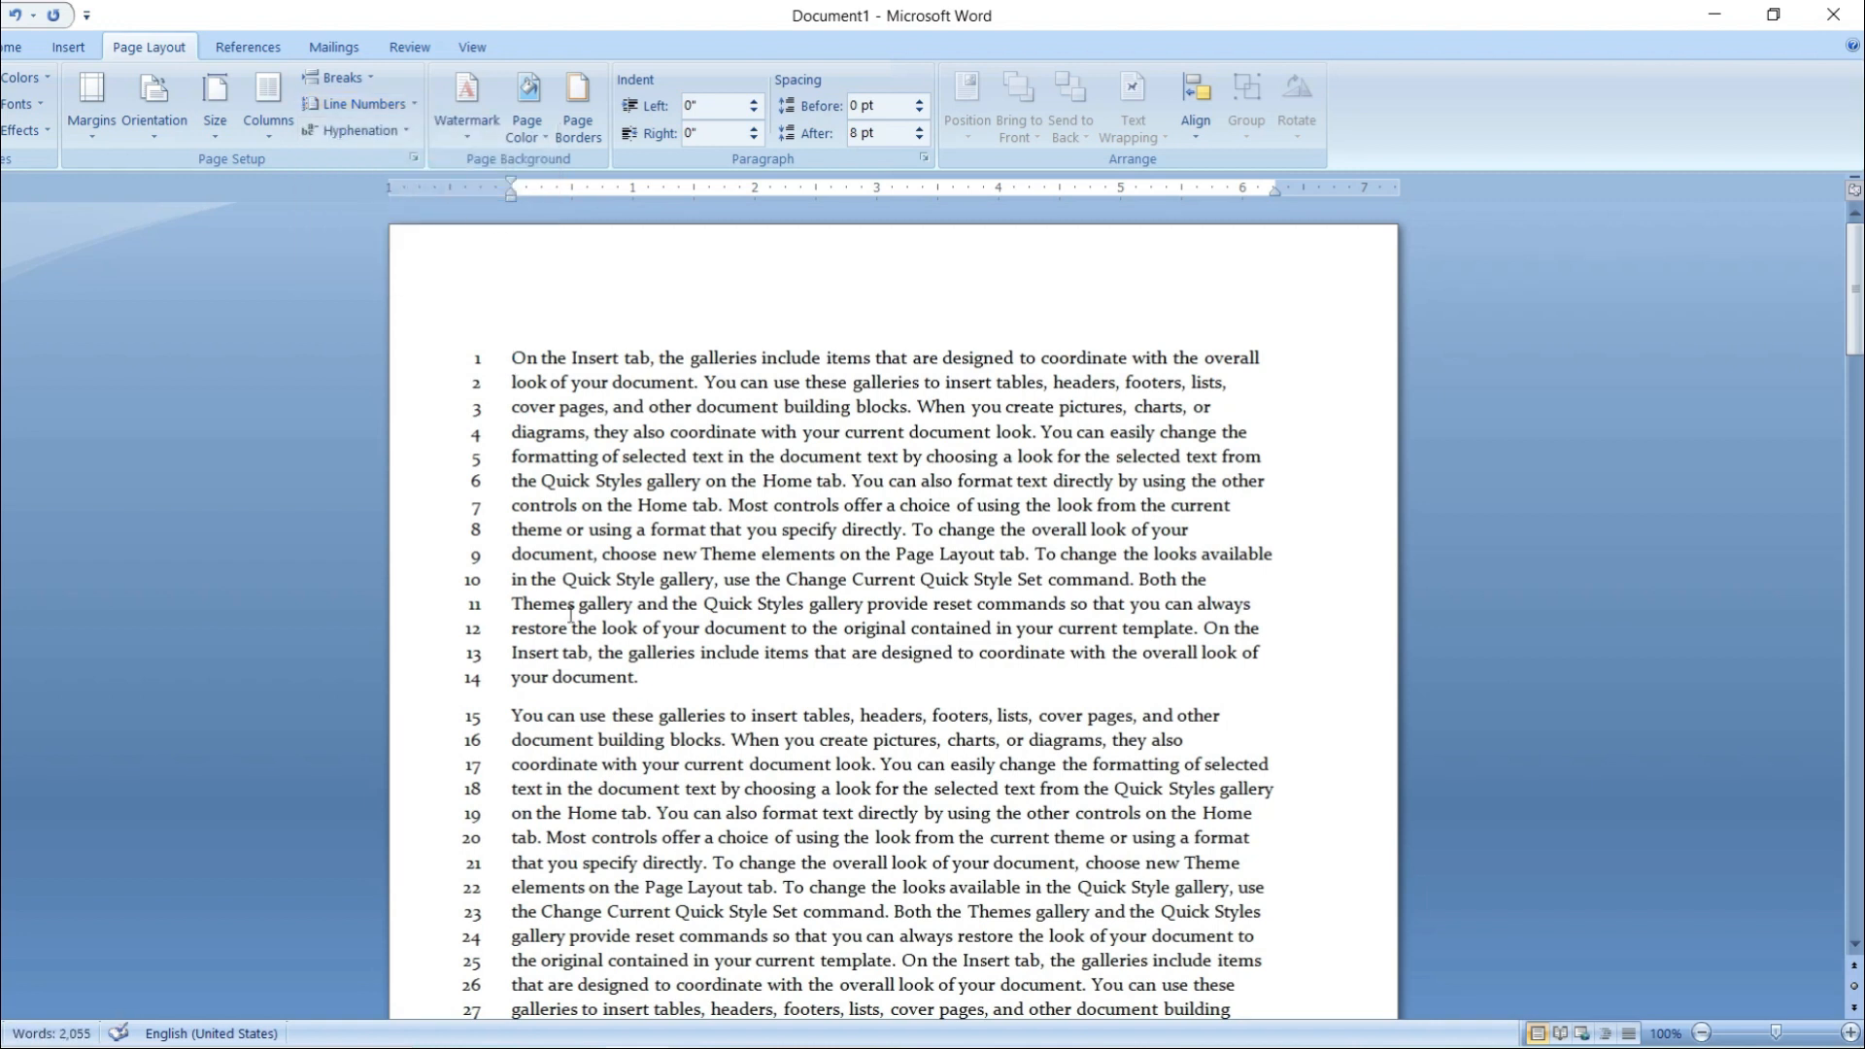
scroll(570, 613, "down", 10)
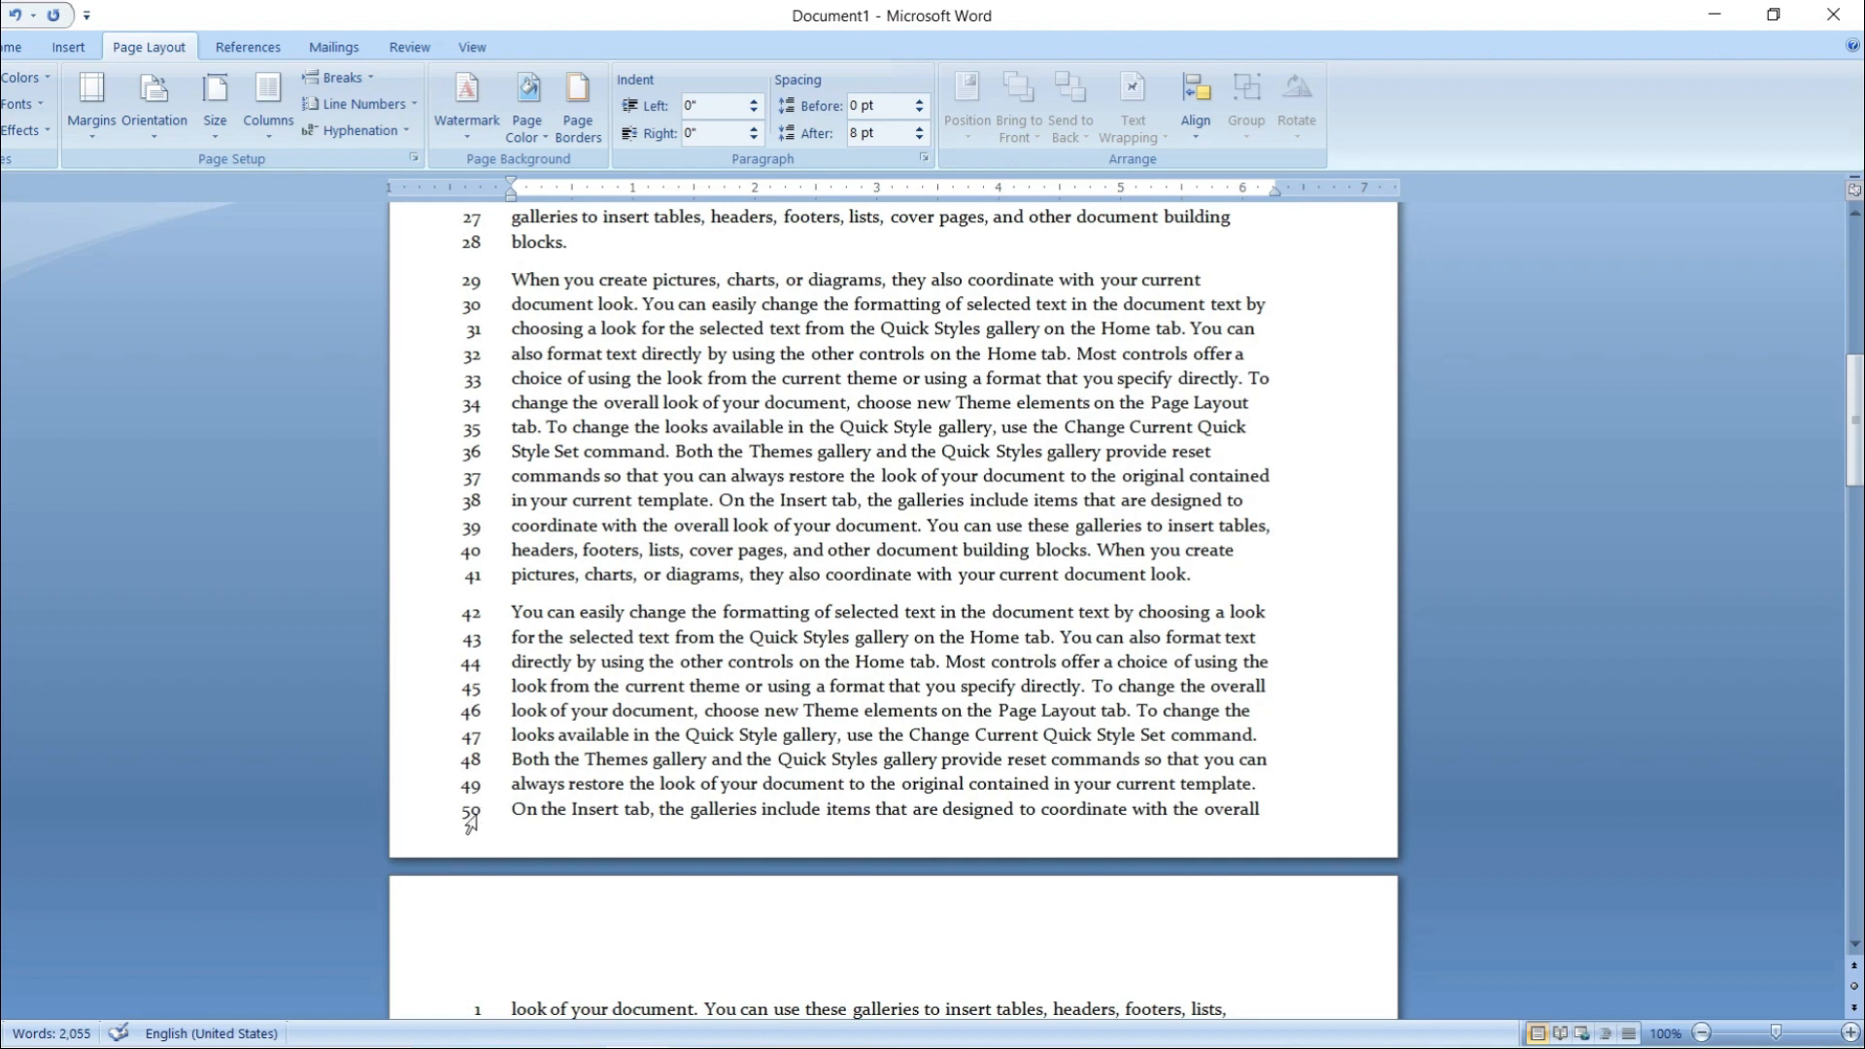
scroll(473, 826, "down", 1)
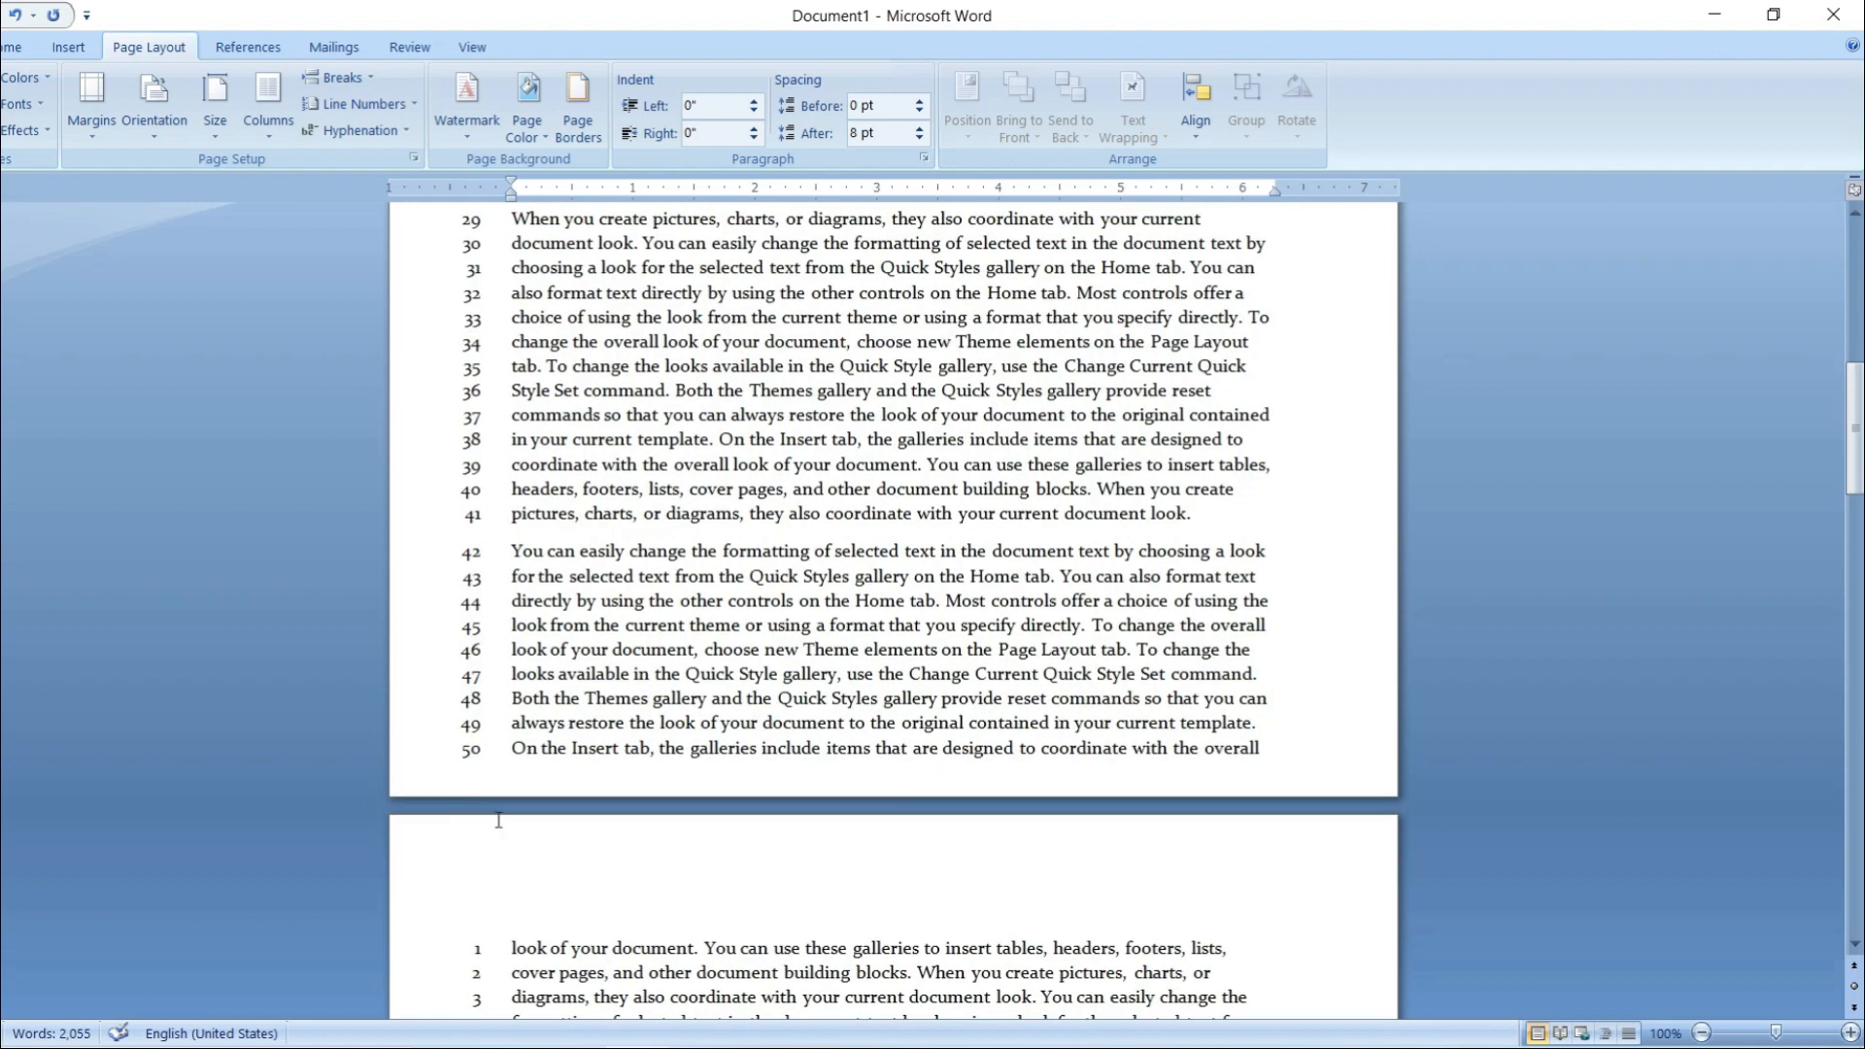
scroll(486, 843, "down", 1)
scroll(498, 808, "down", 2)
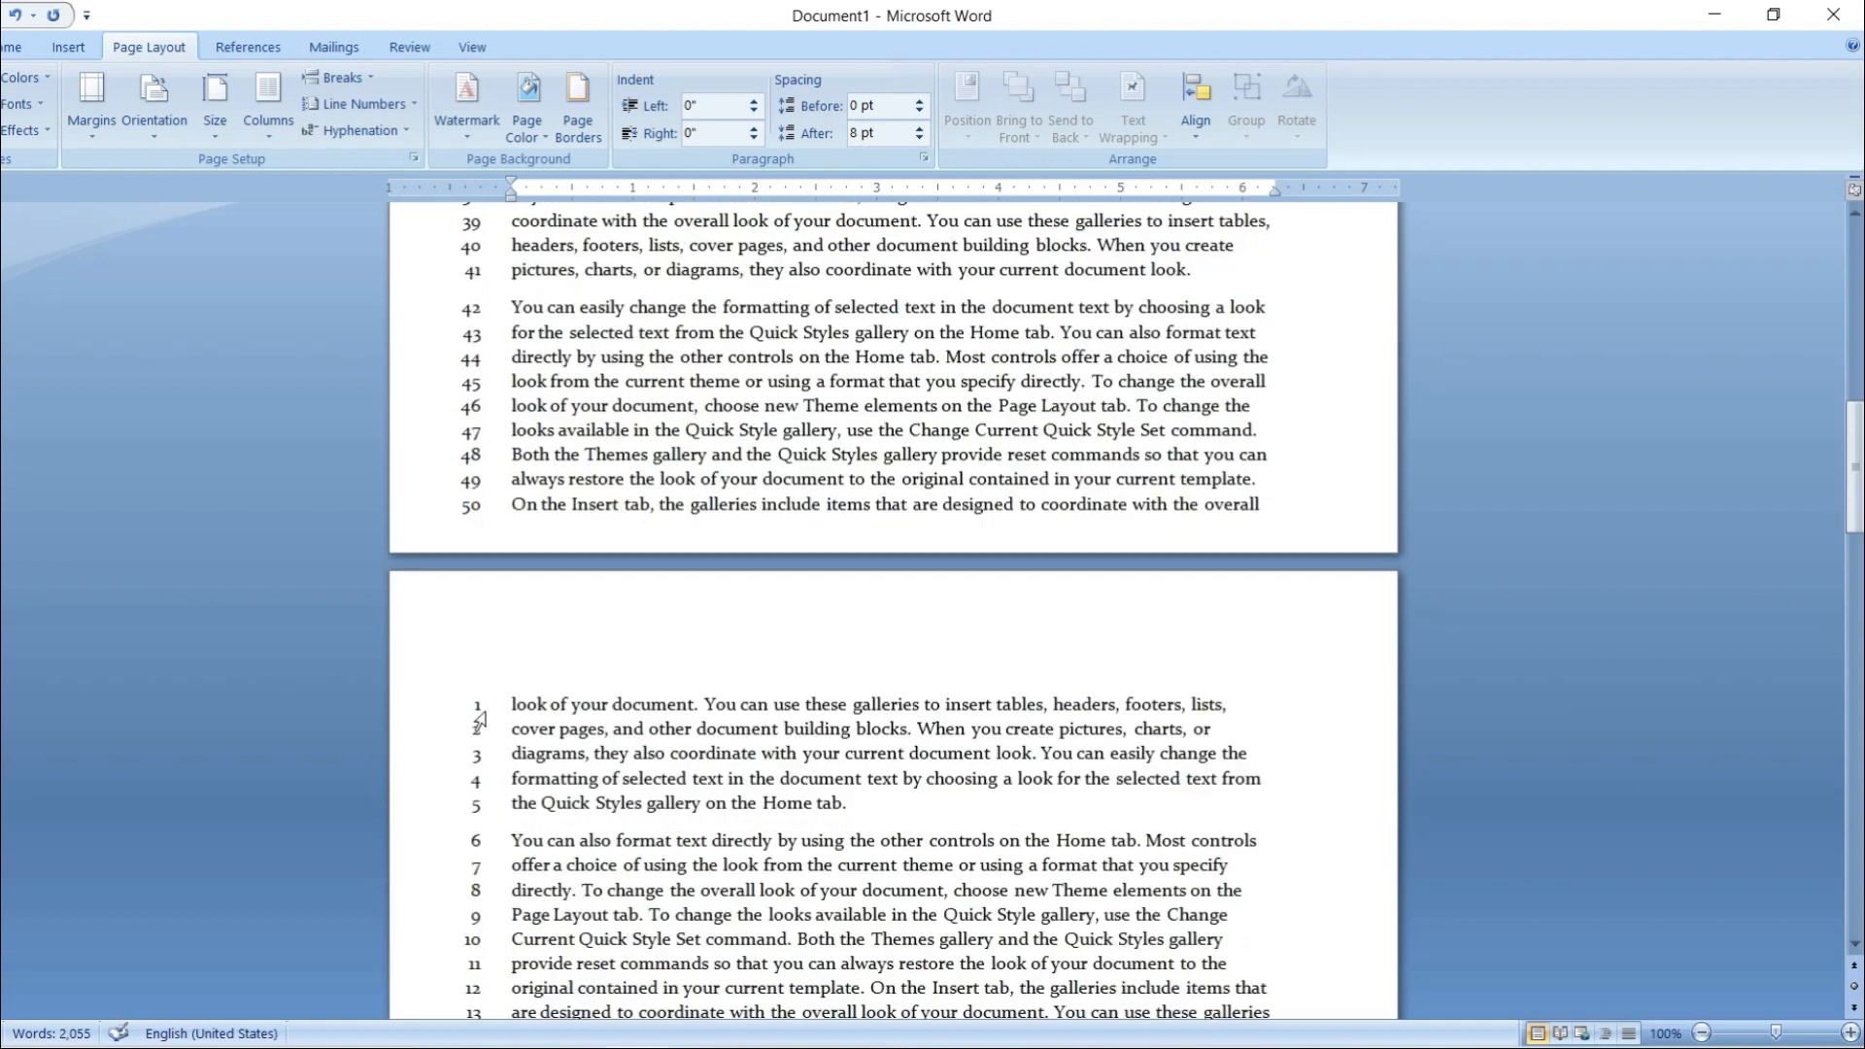
scroll(478, 719, "up", 4)
scroll(479, 738, "up", 5)
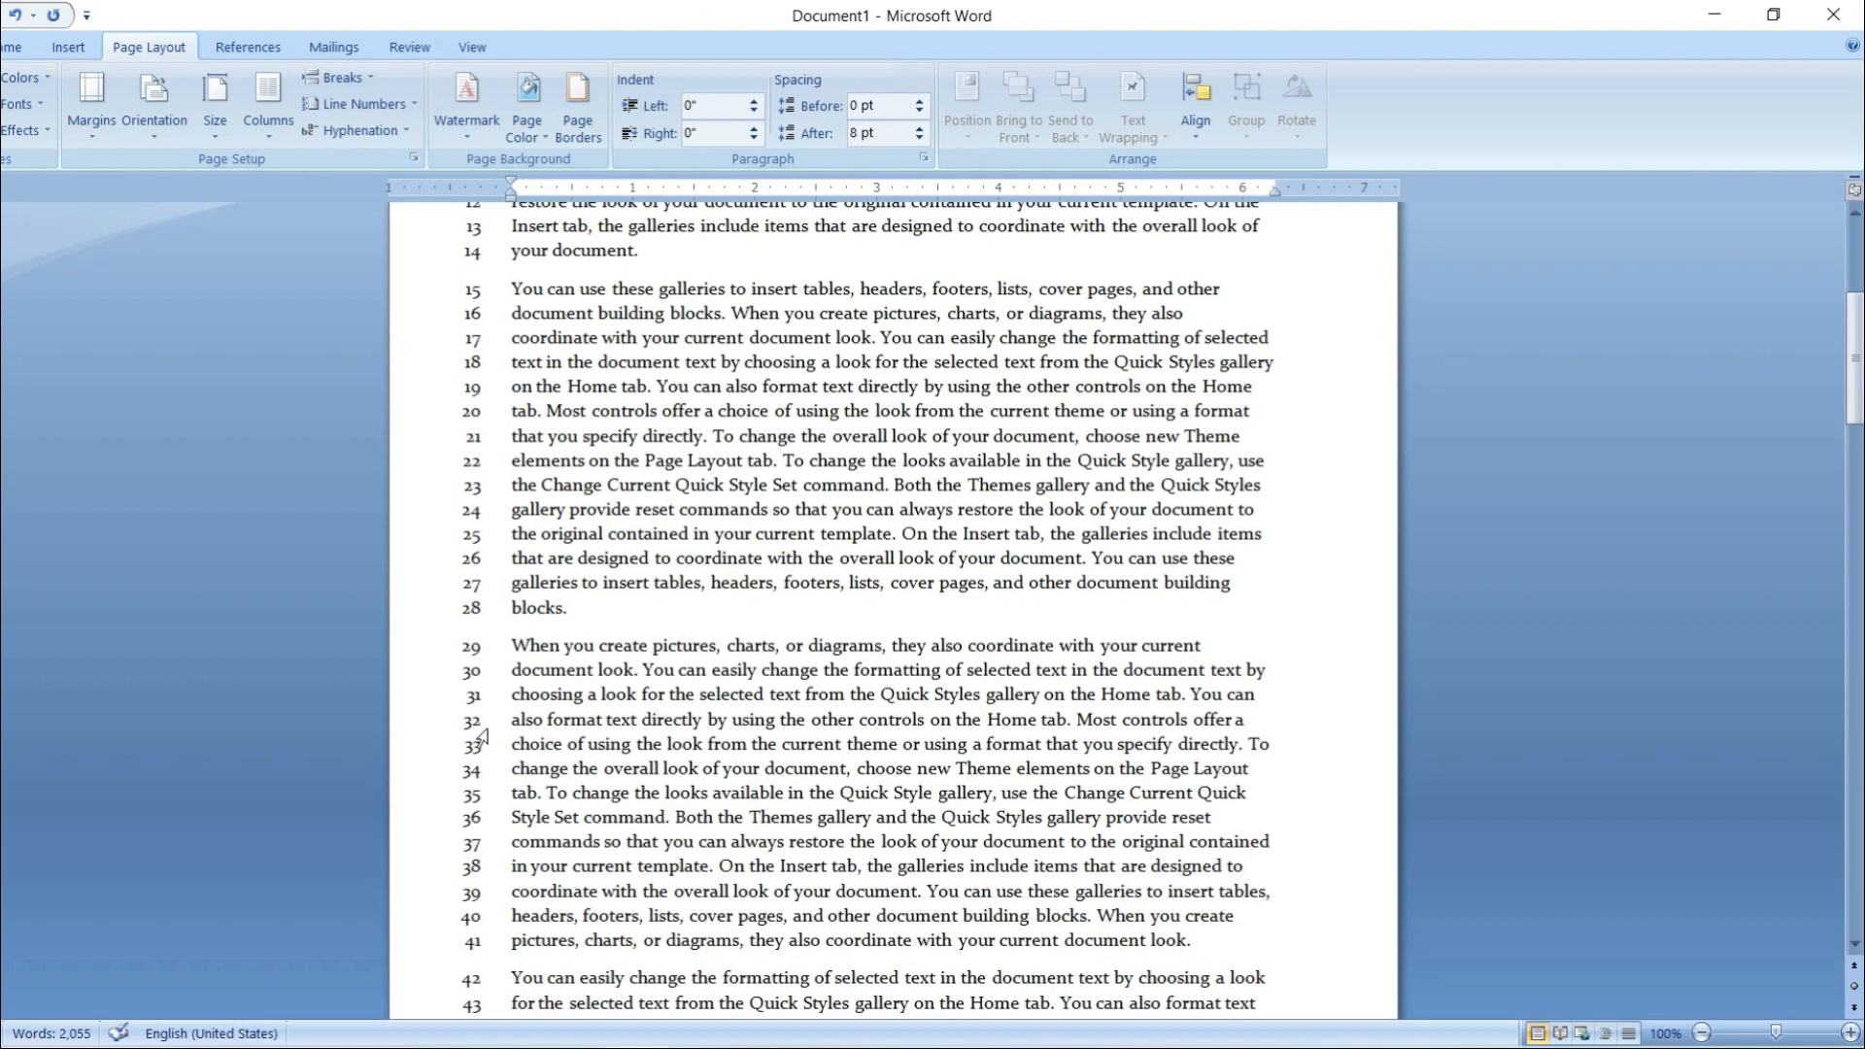
- Undo the line numbering applied to the document
left_click(384, 102)
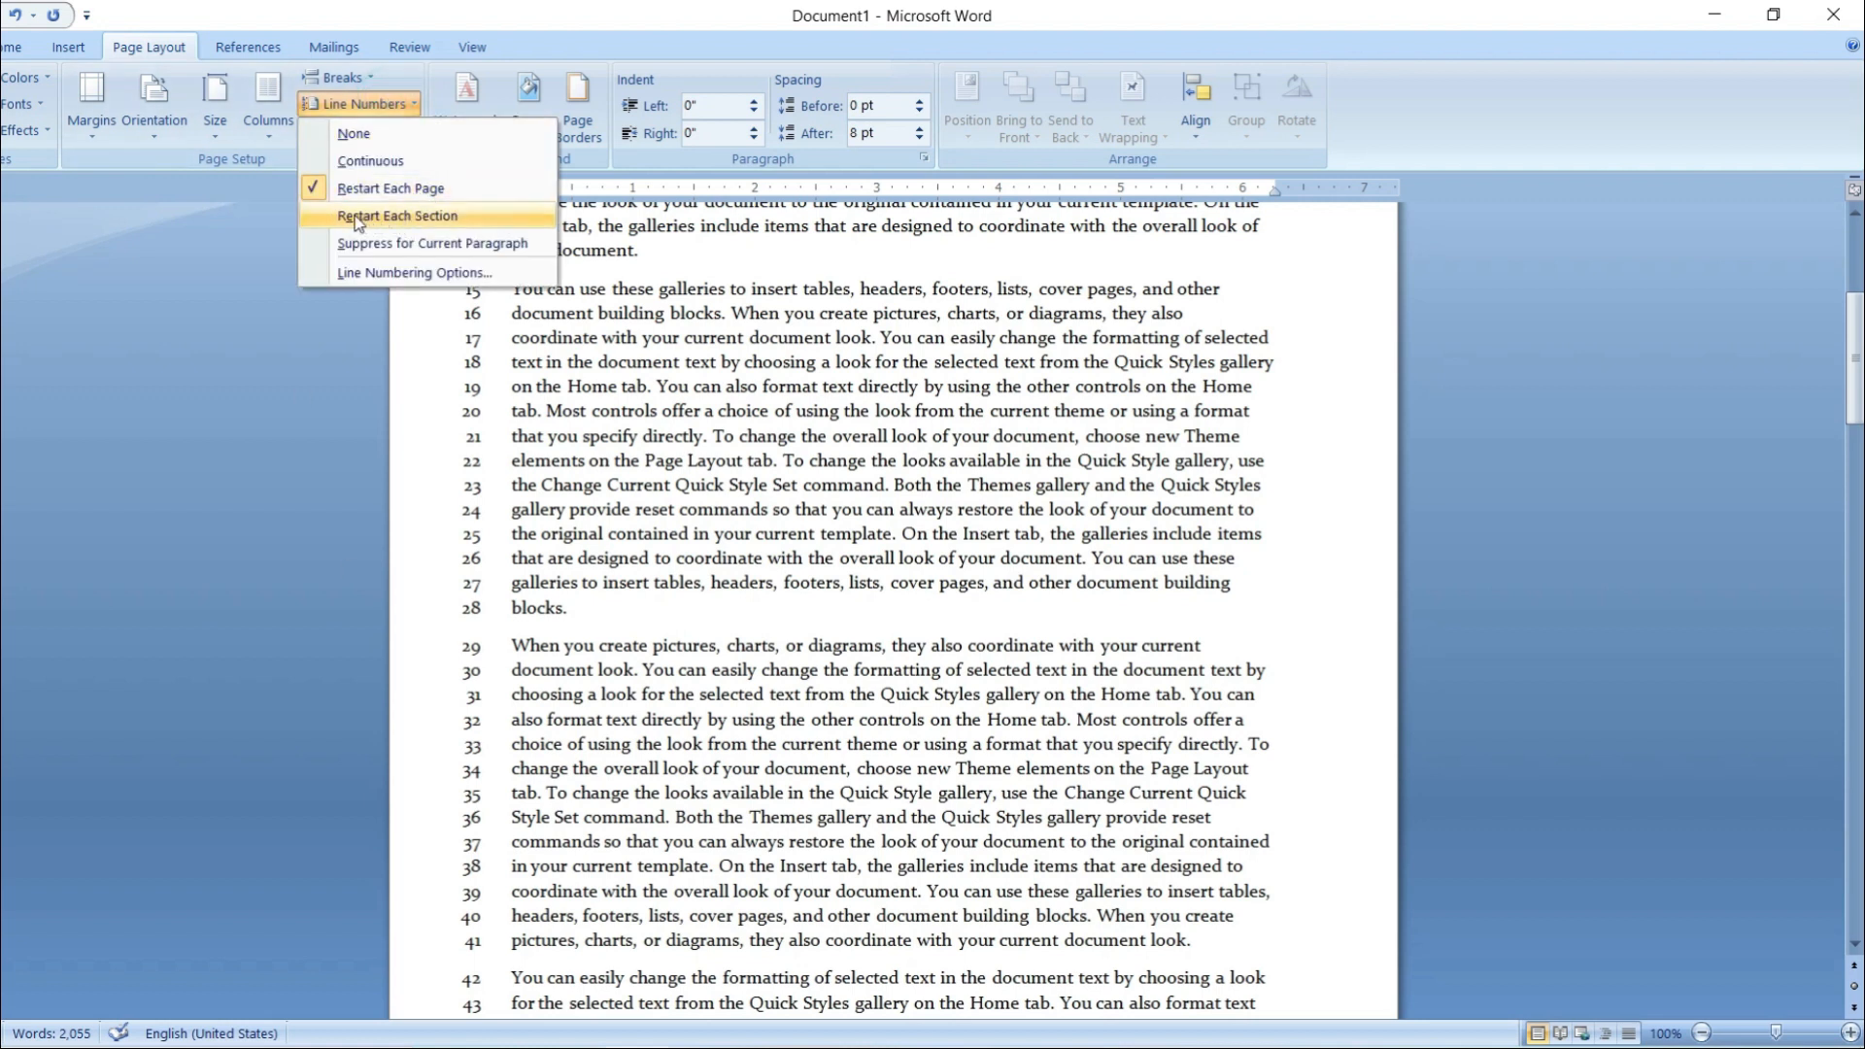
scroll(675, 498, "up", 4)
left_click(674, 498)
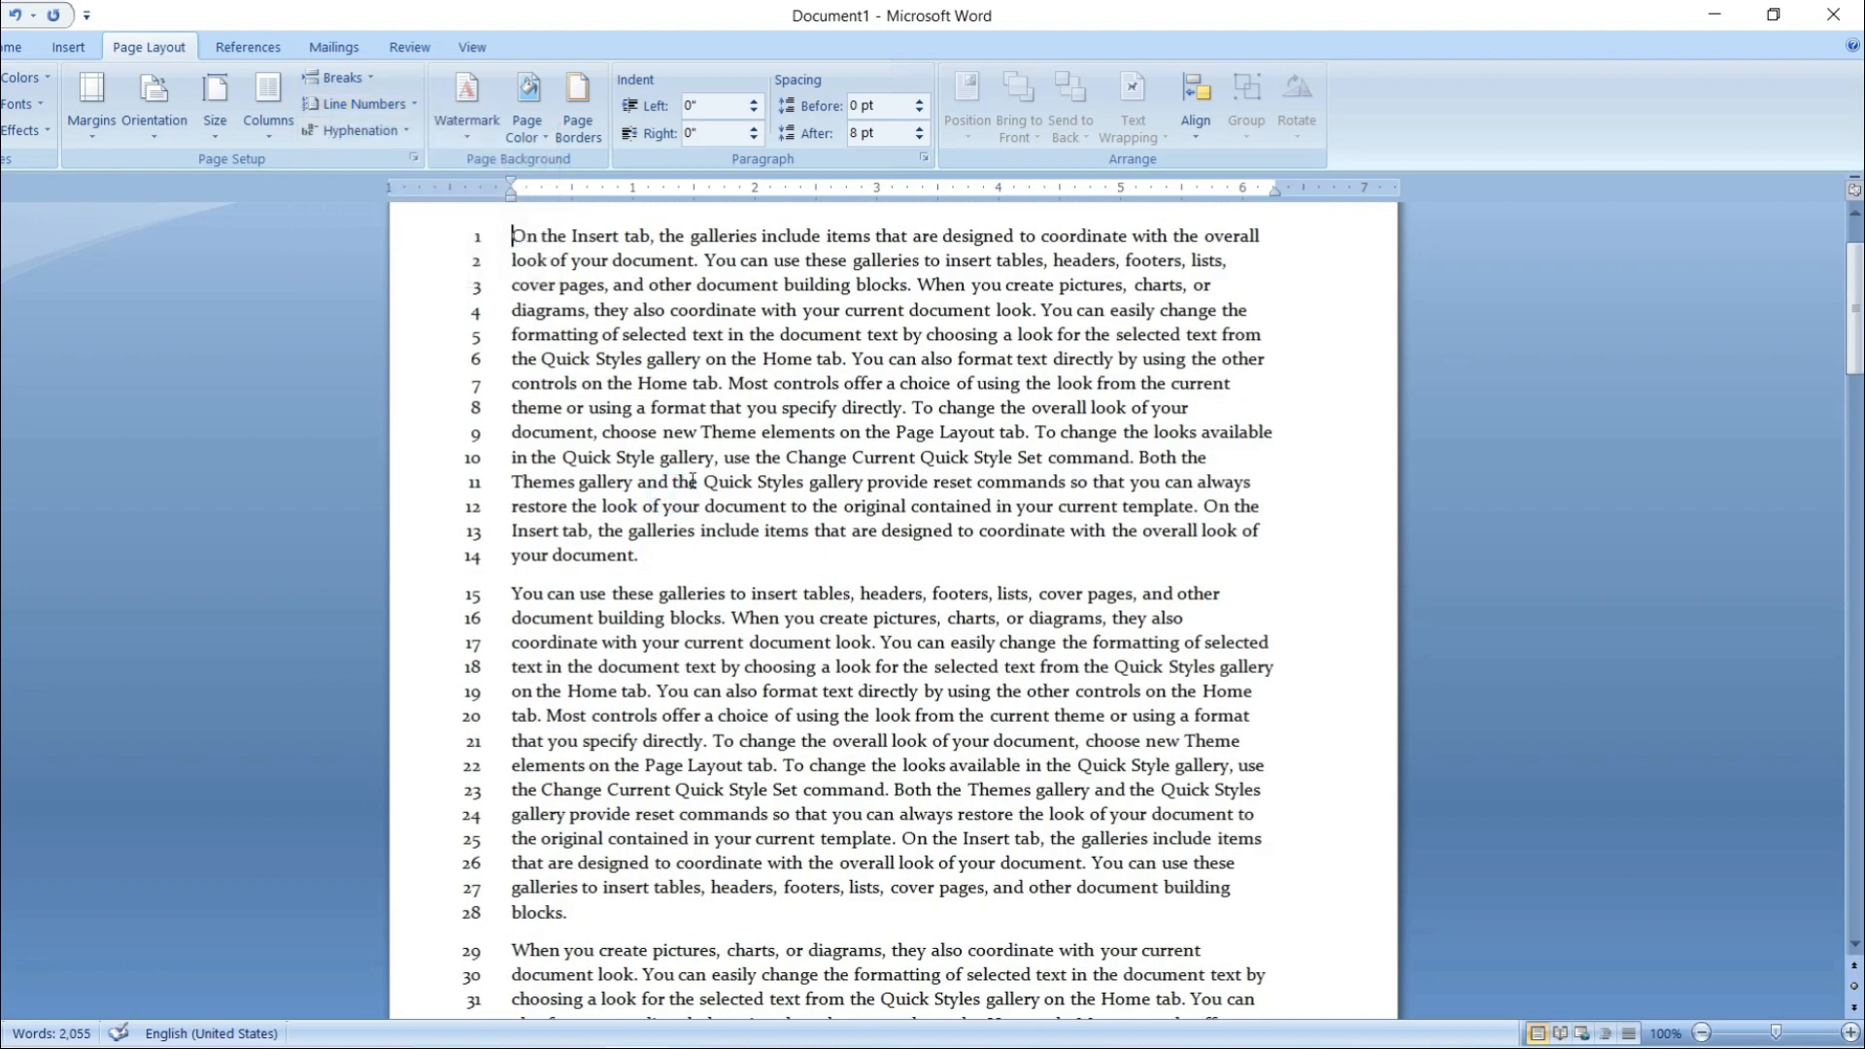
key("ctrl+z")
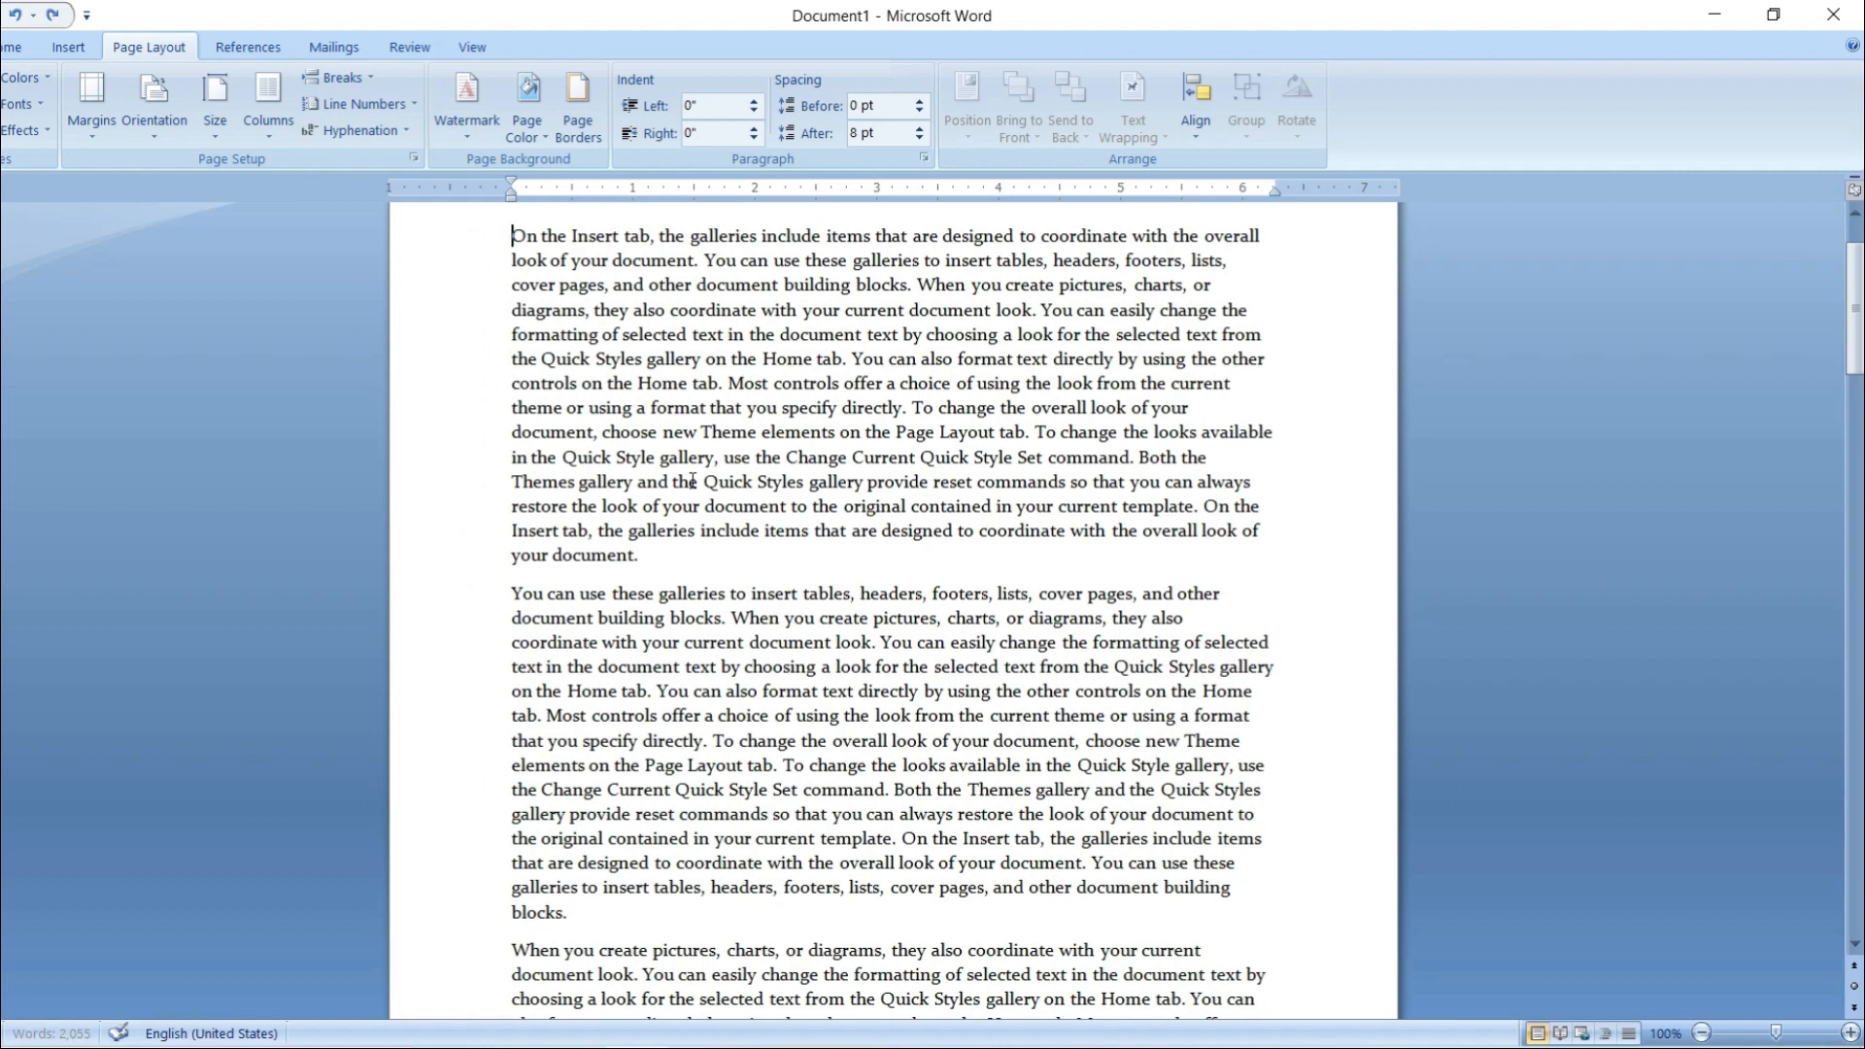
scroll(549, 457, "up", 2)
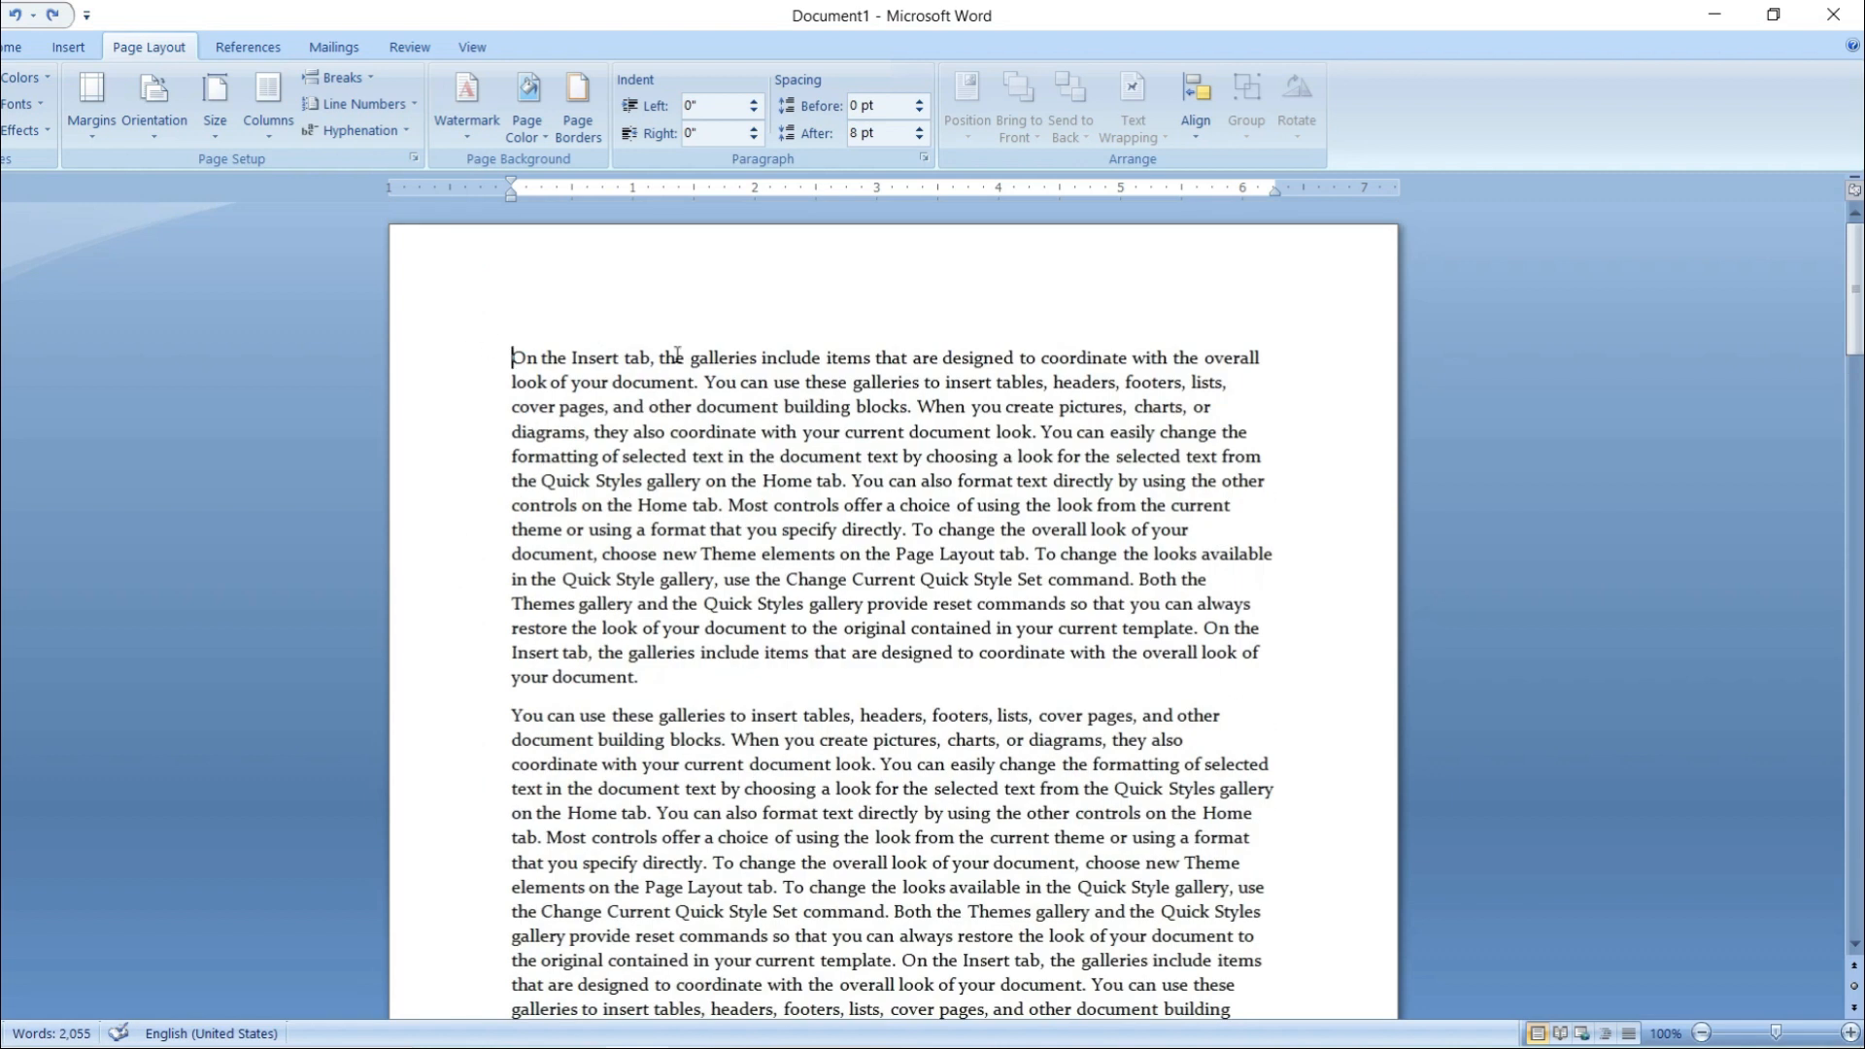
- Insert a Next Page section break before "charts, or diagrams" at the start of the third page
left_click(392, 107)
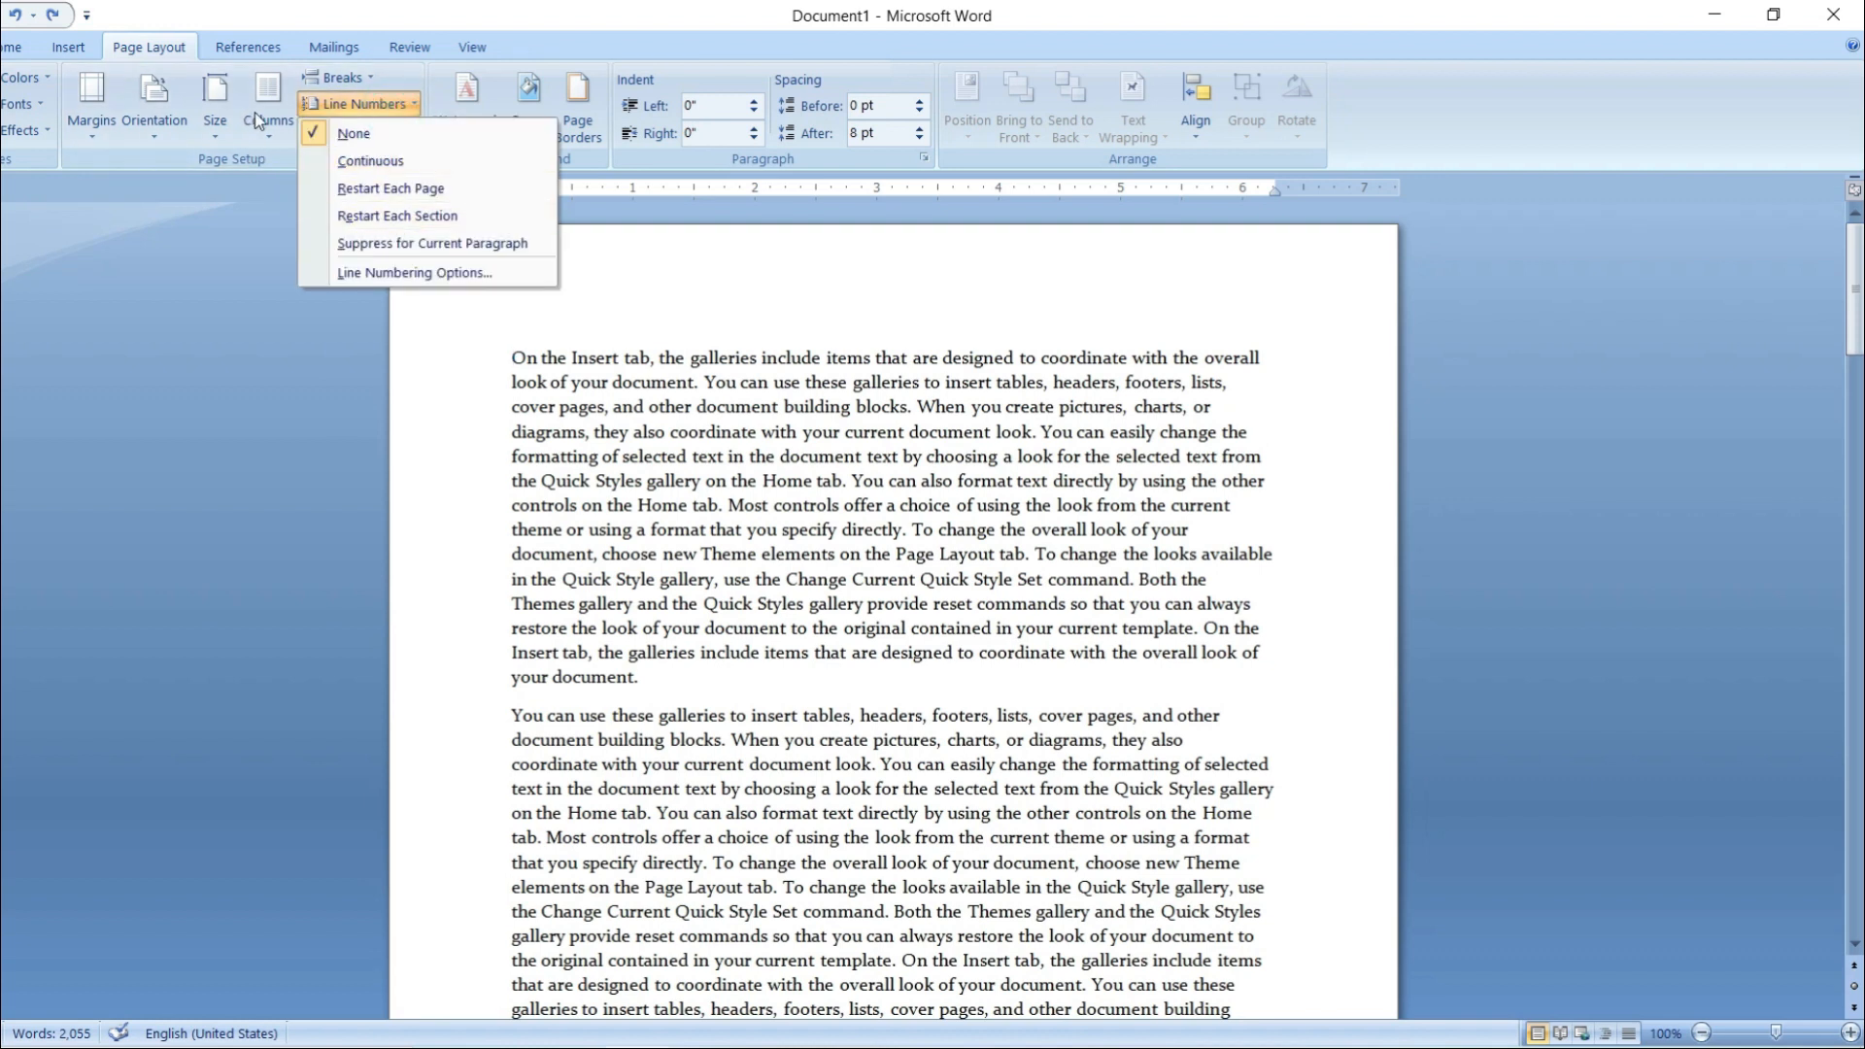
left_click(355, 78)
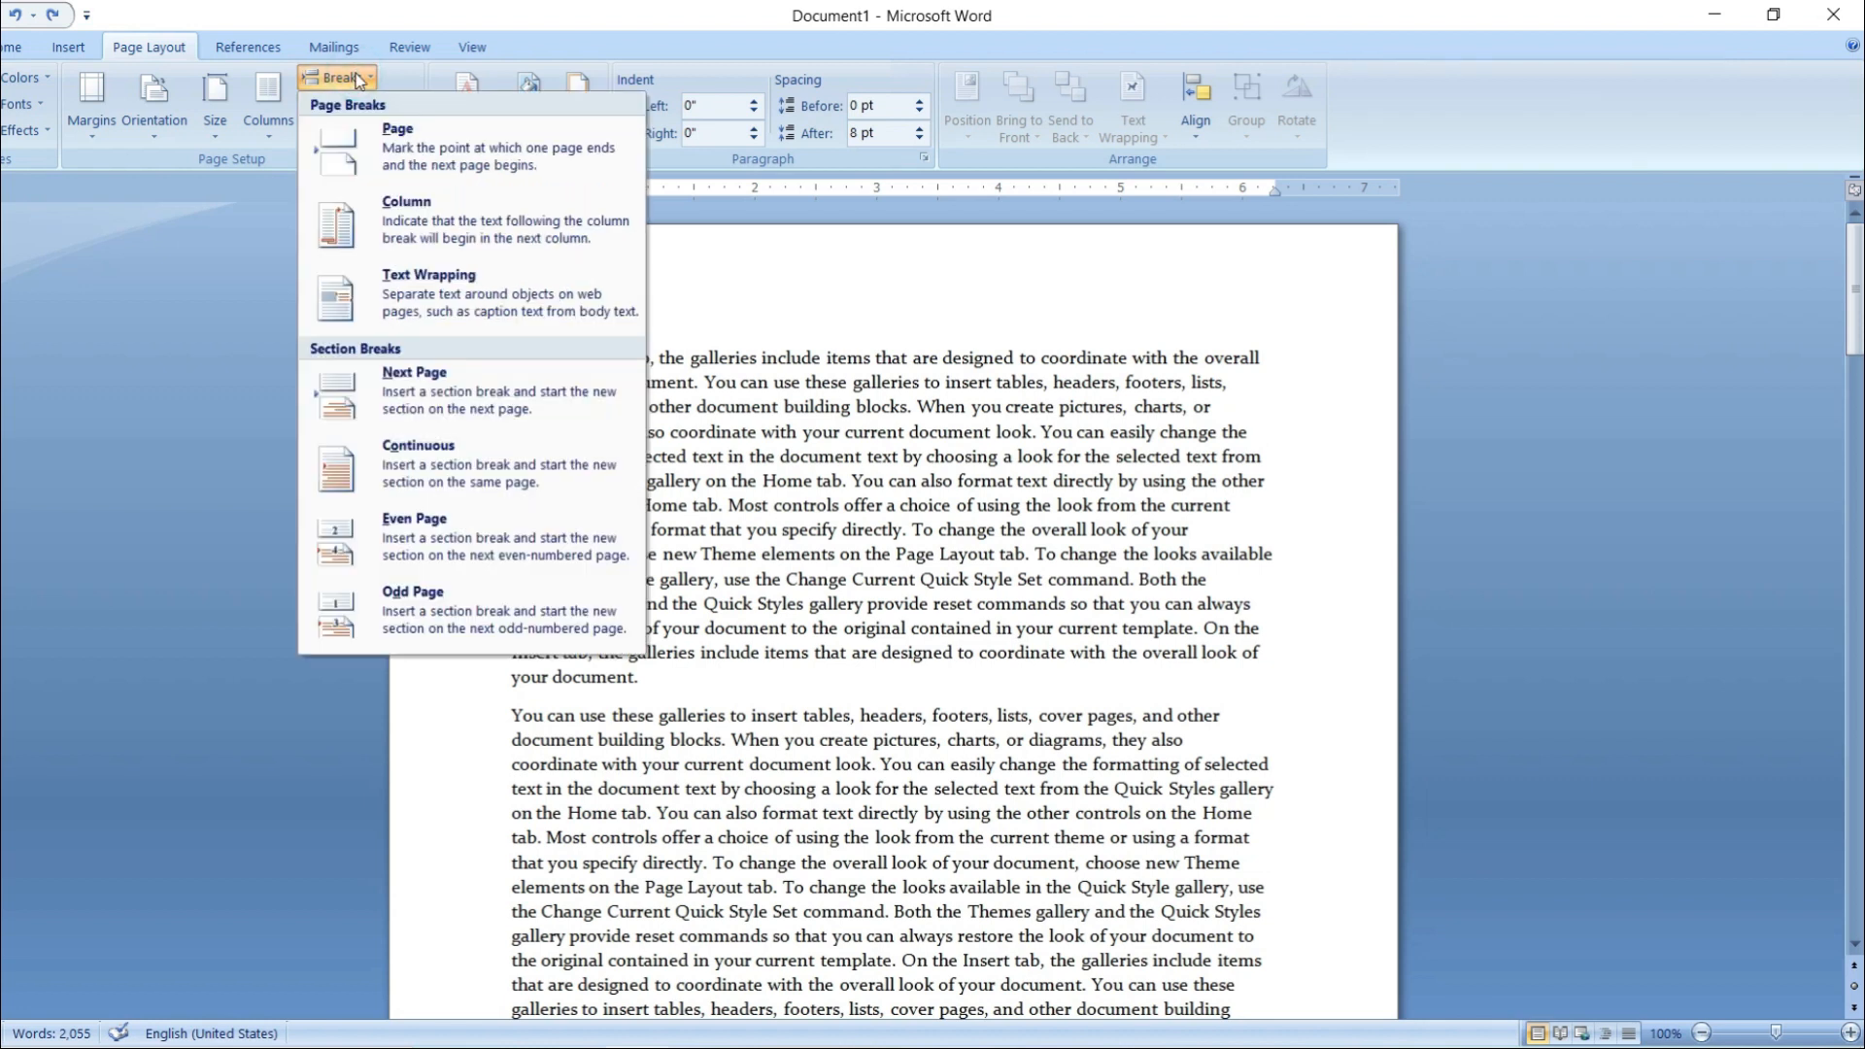
left_click(488, 414)
scroll(806, 719, "down", 8)
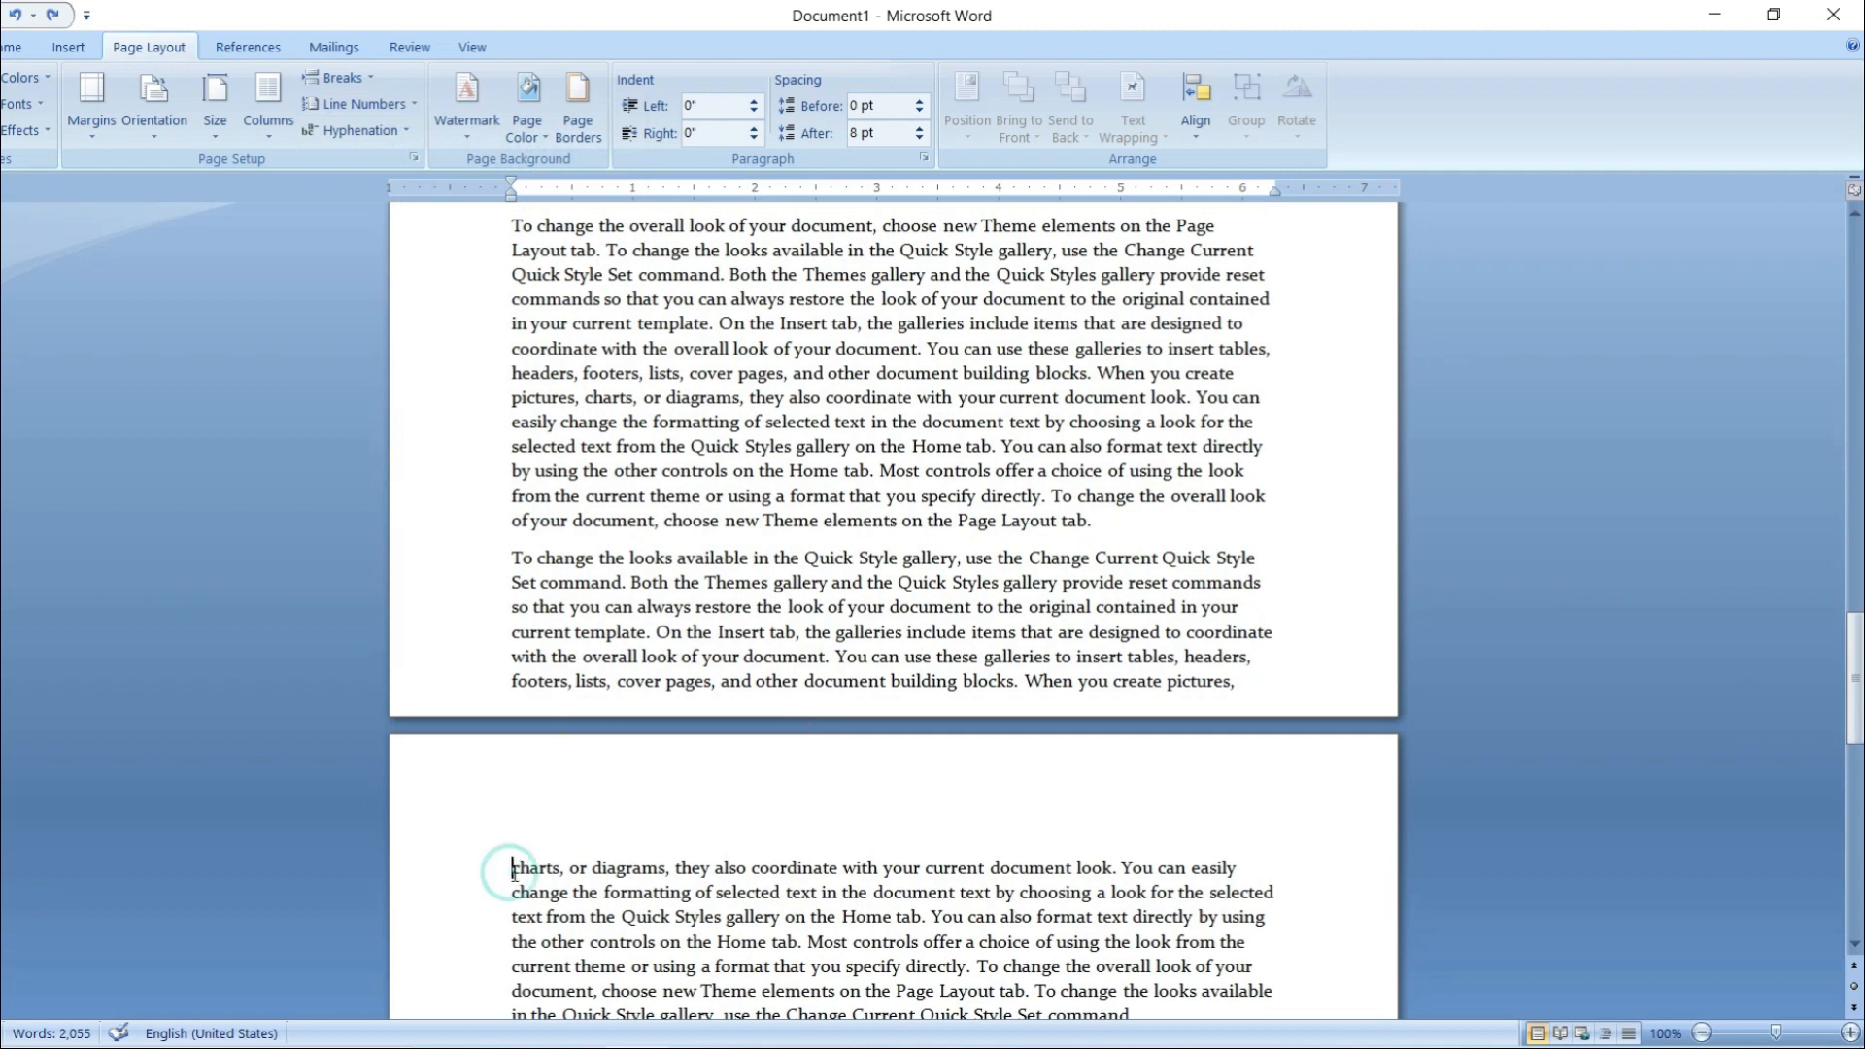
scroll(507, 729, "down", 5)
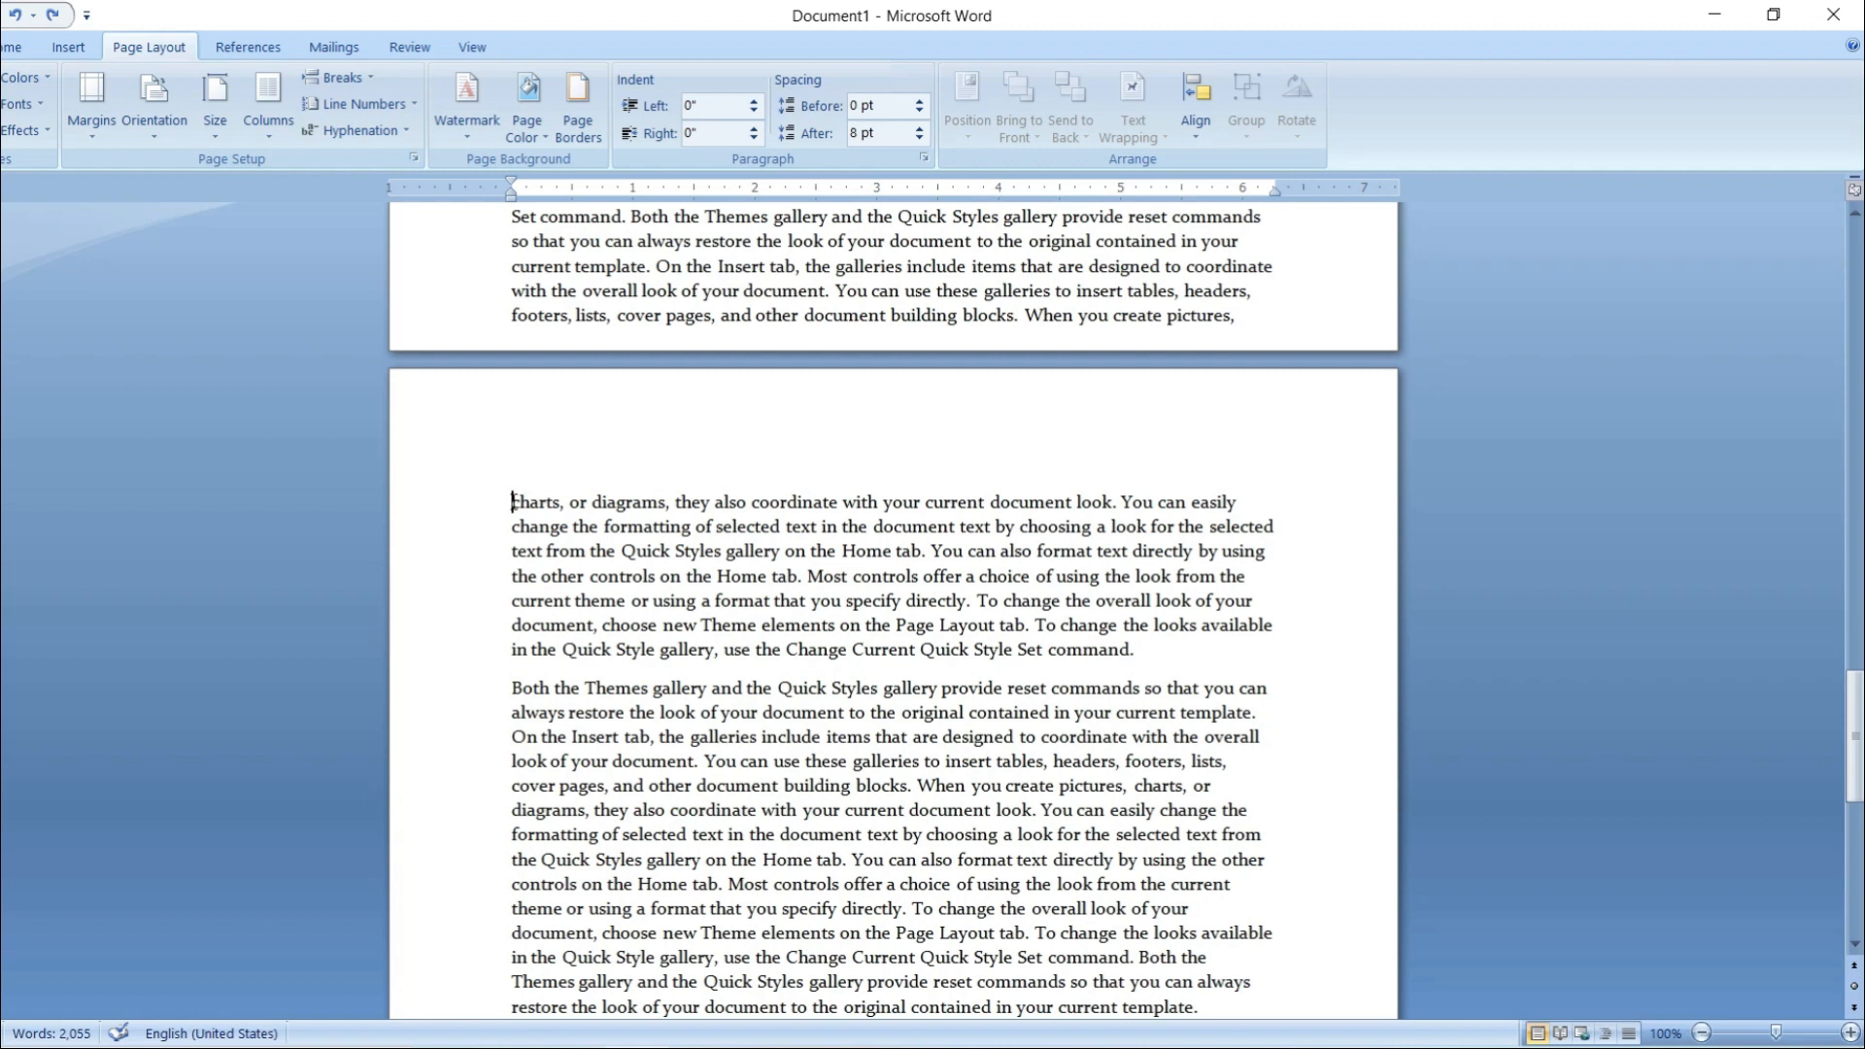
left_click(364, 77)
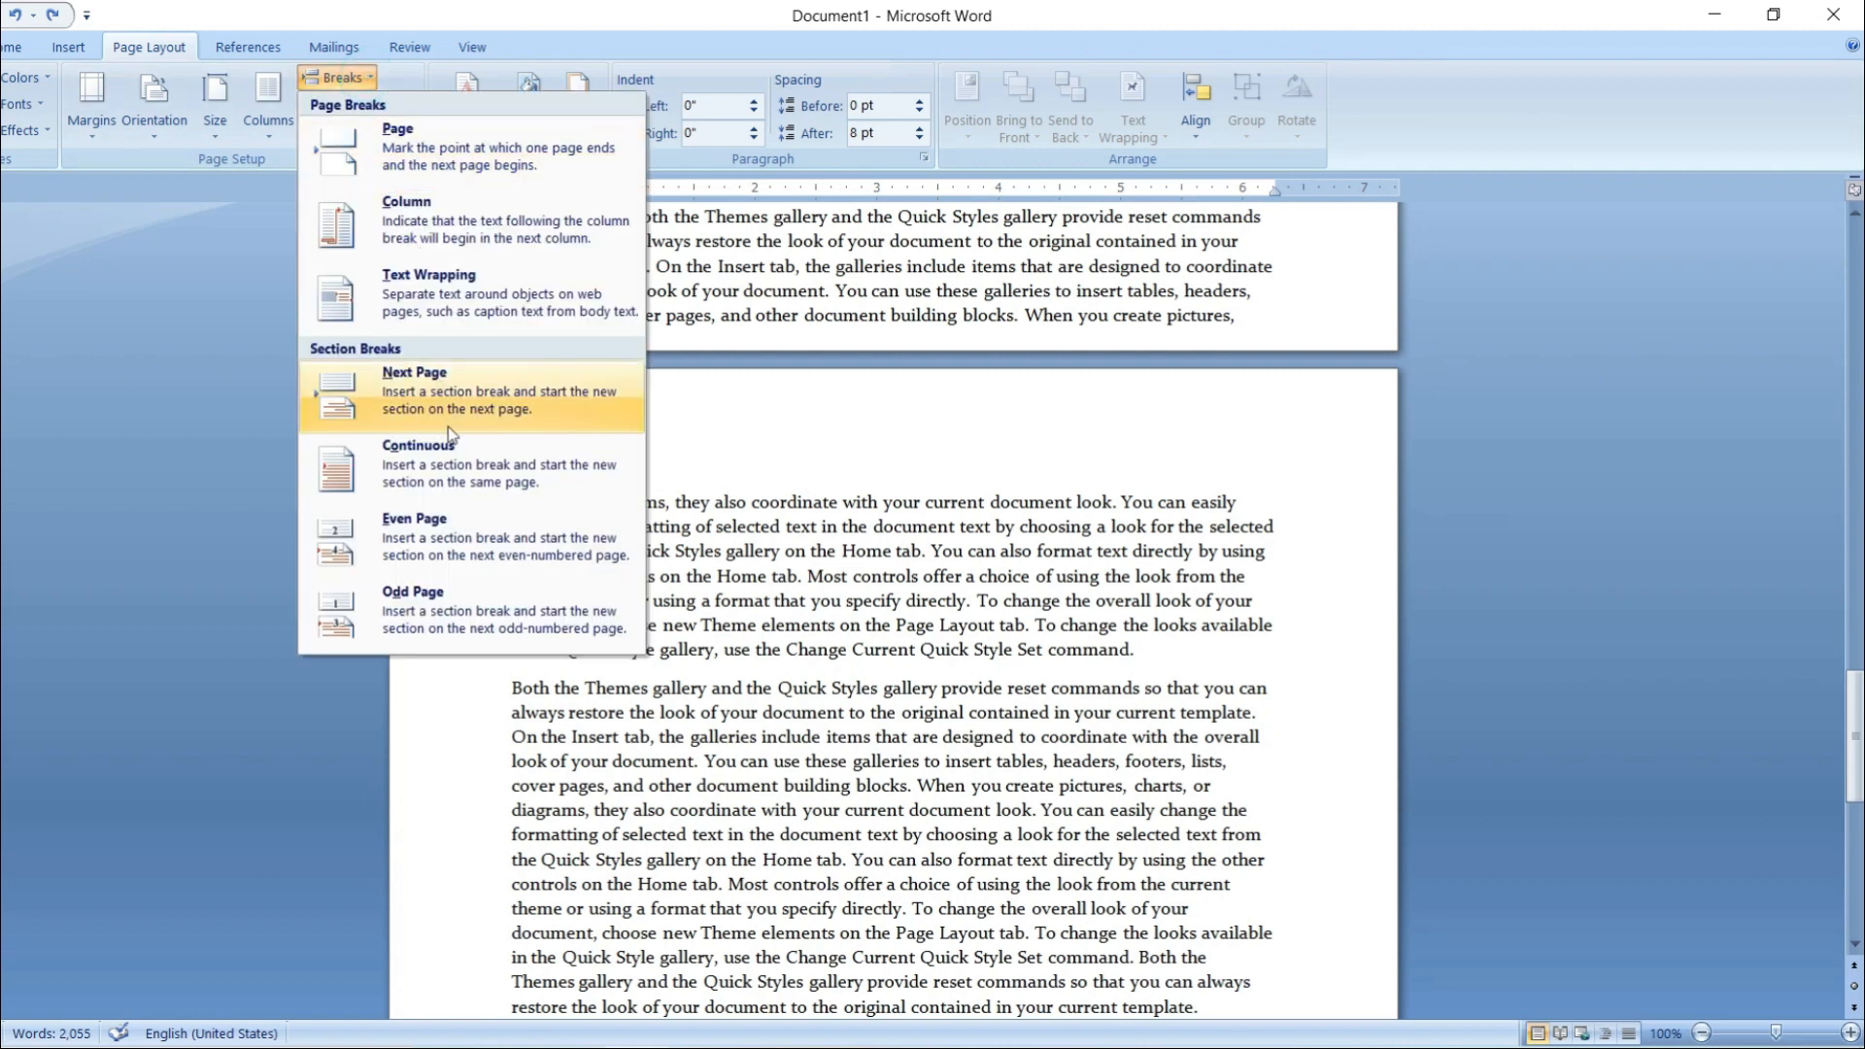
left_click(450, 401)
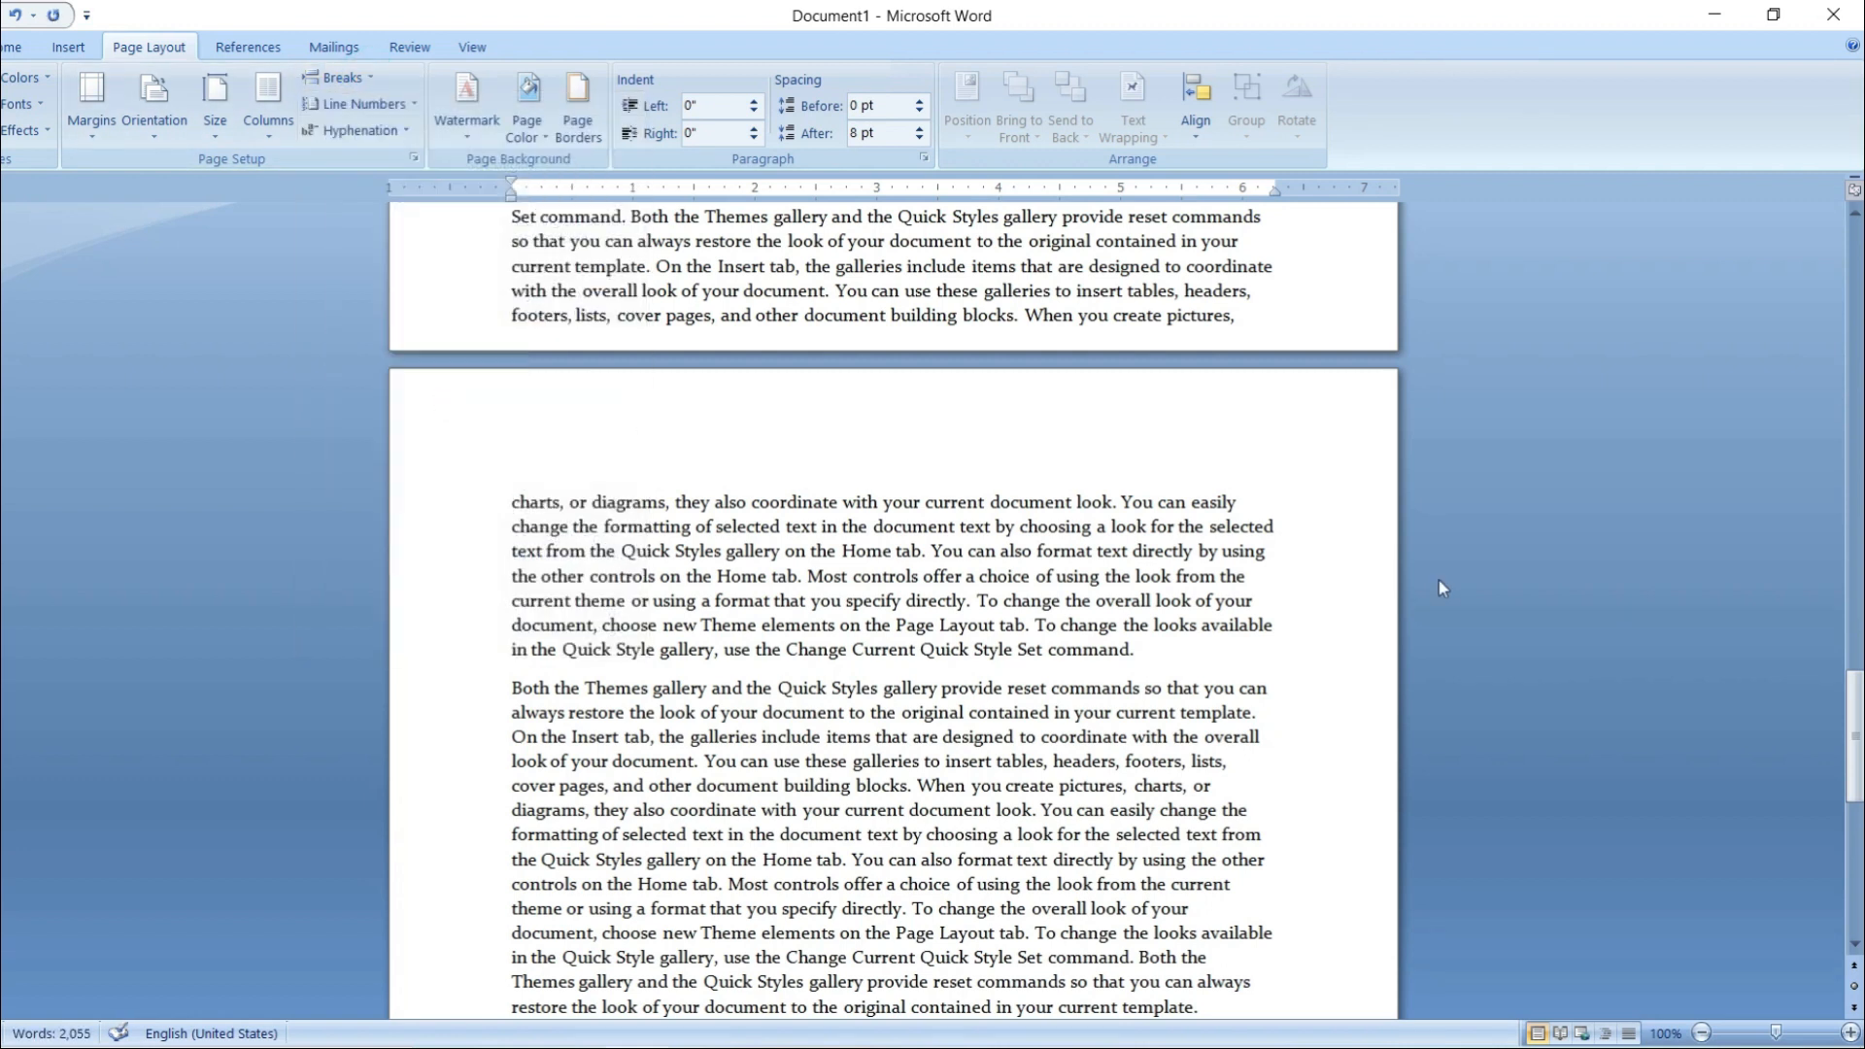
- Apply line numbering that restarts each section from the start of the document, and check the numbers across the first two pages
left_click_drag(1855, 735, 1857, 243)
left_click(511, 359)
left_click(362, 103)
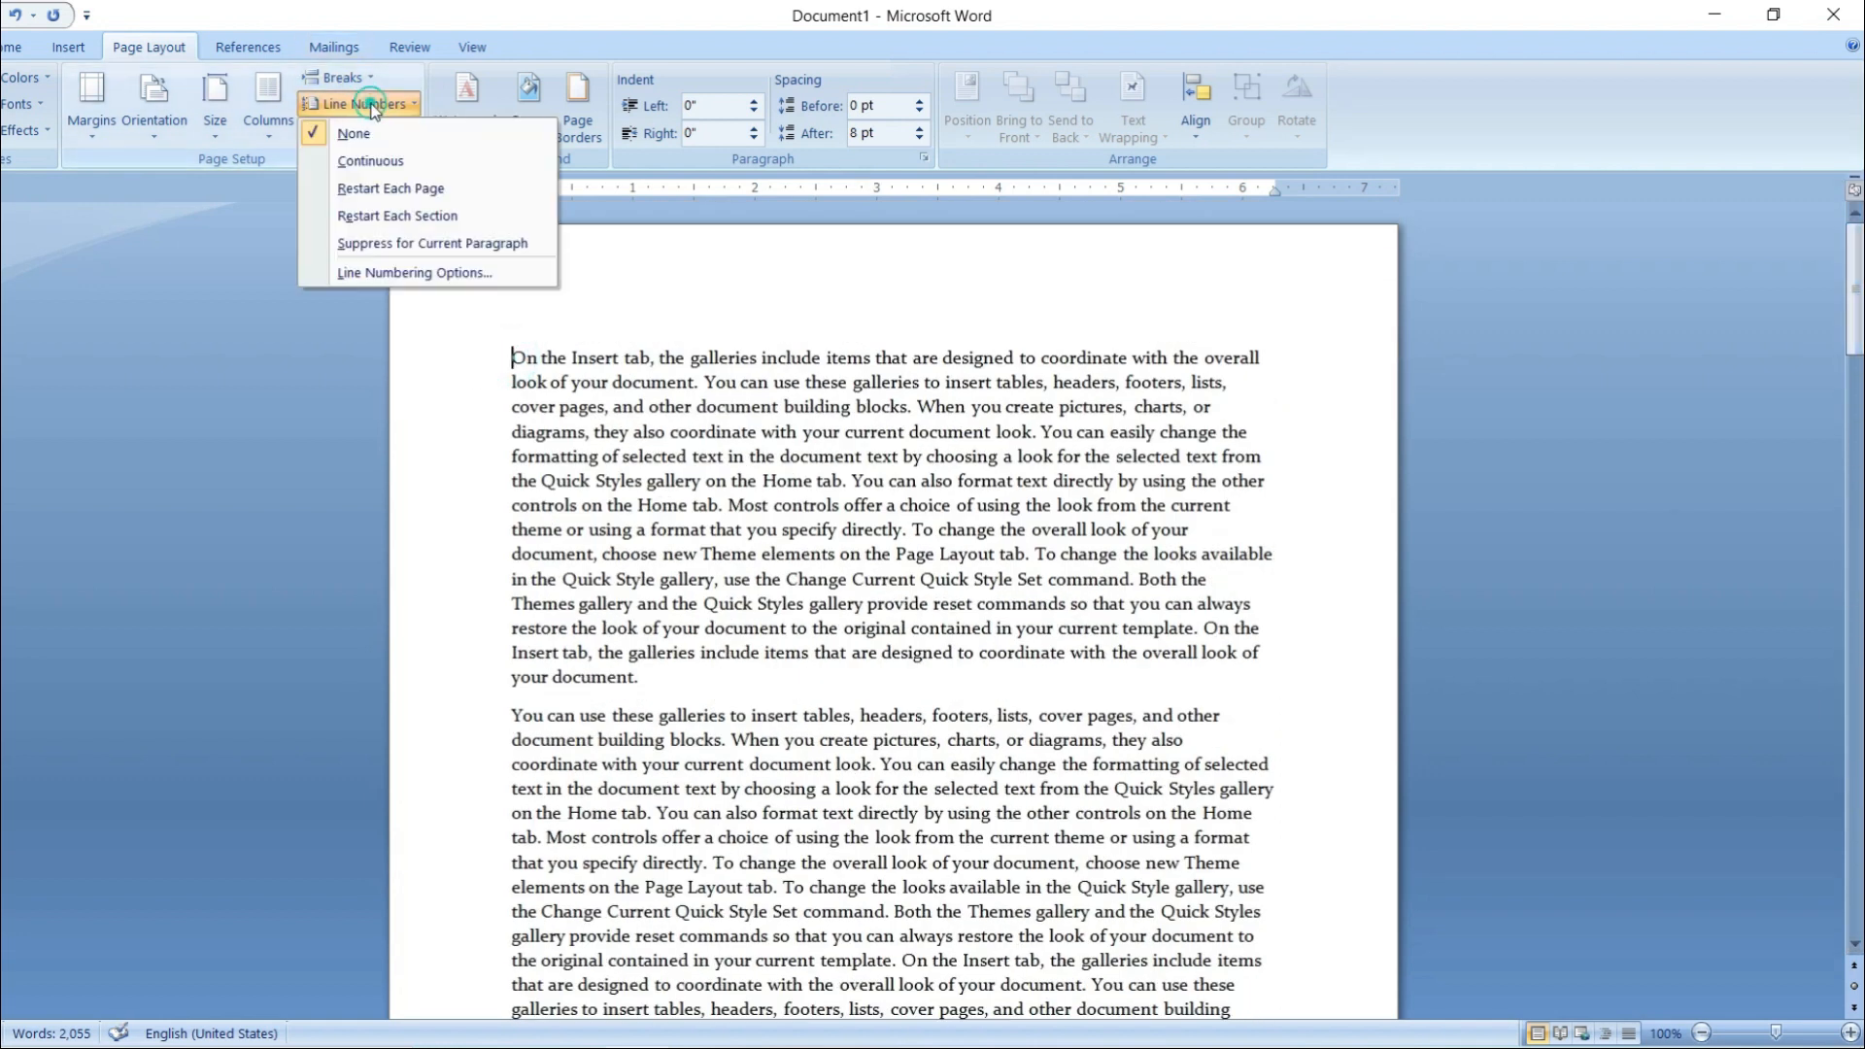
left_click(392, 217)
scroll(616, 668, "down", 1)
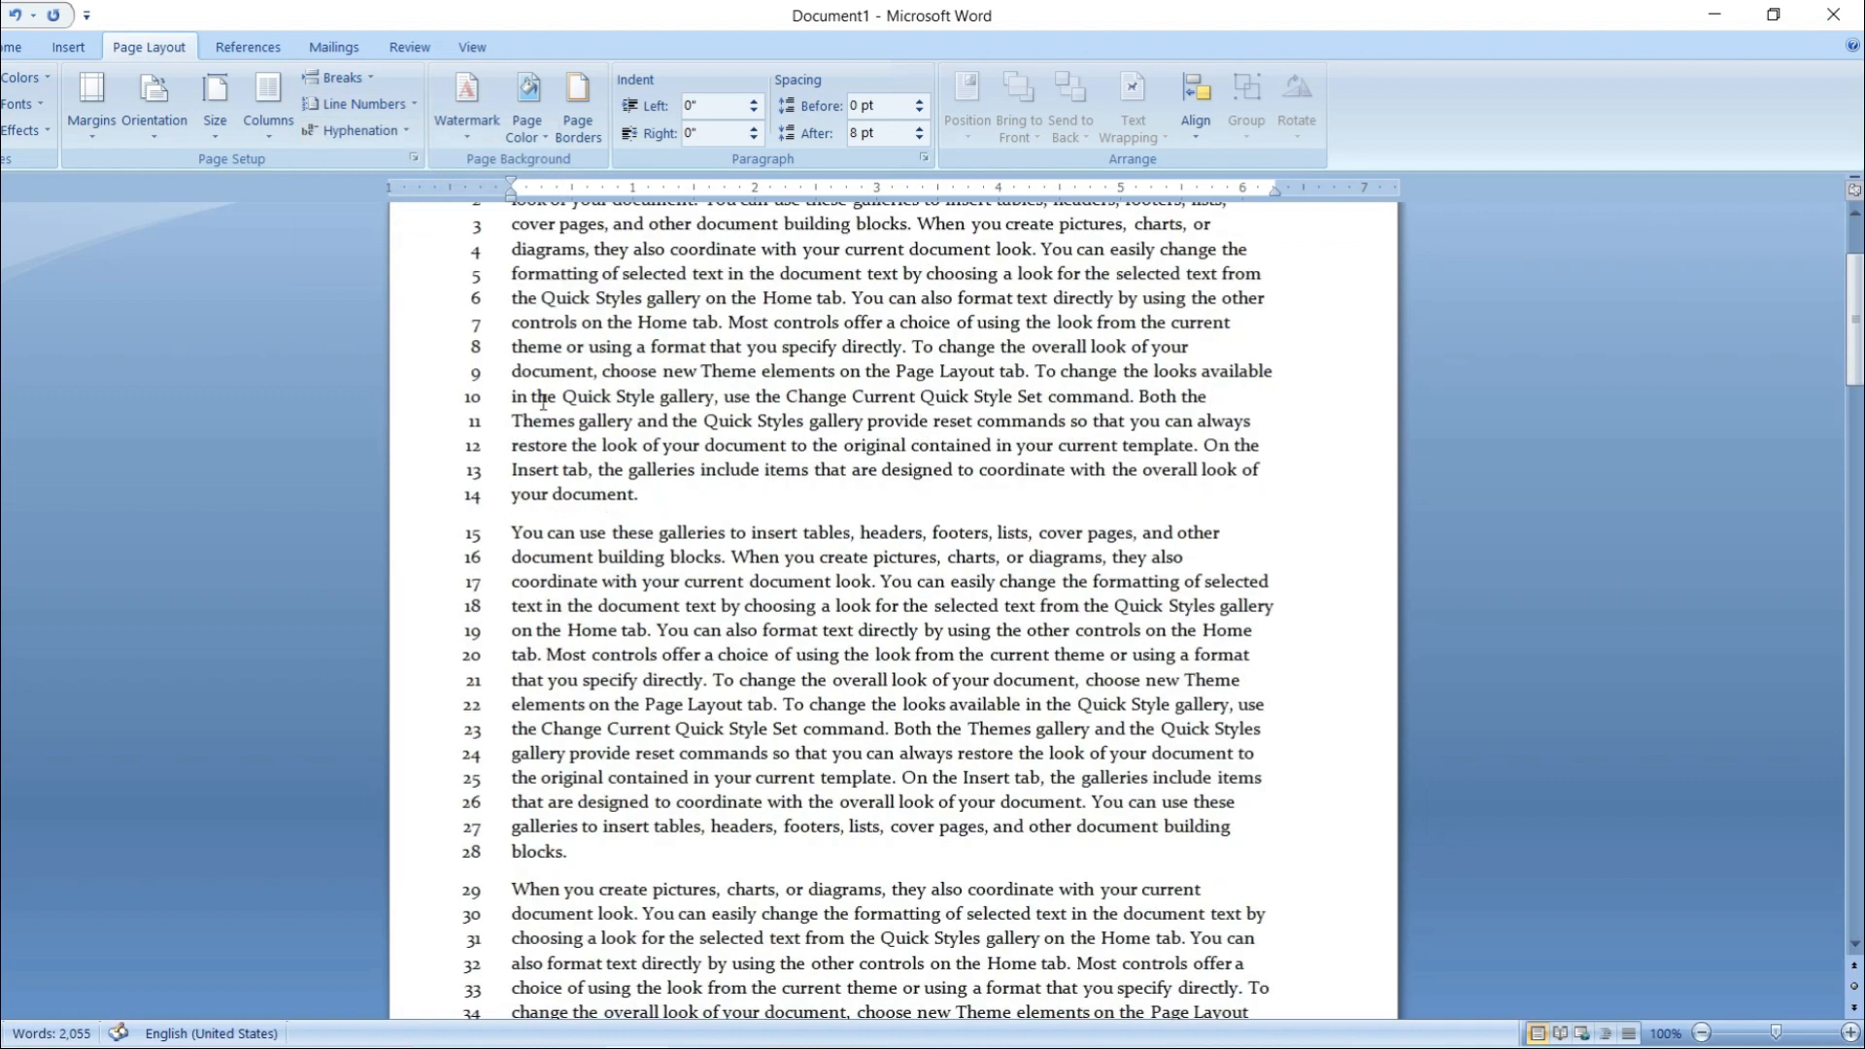
scroll(544, 486, "up", 3)
scroll(514, 437, "down", 7)
scroll(514, 496, "down", 10)
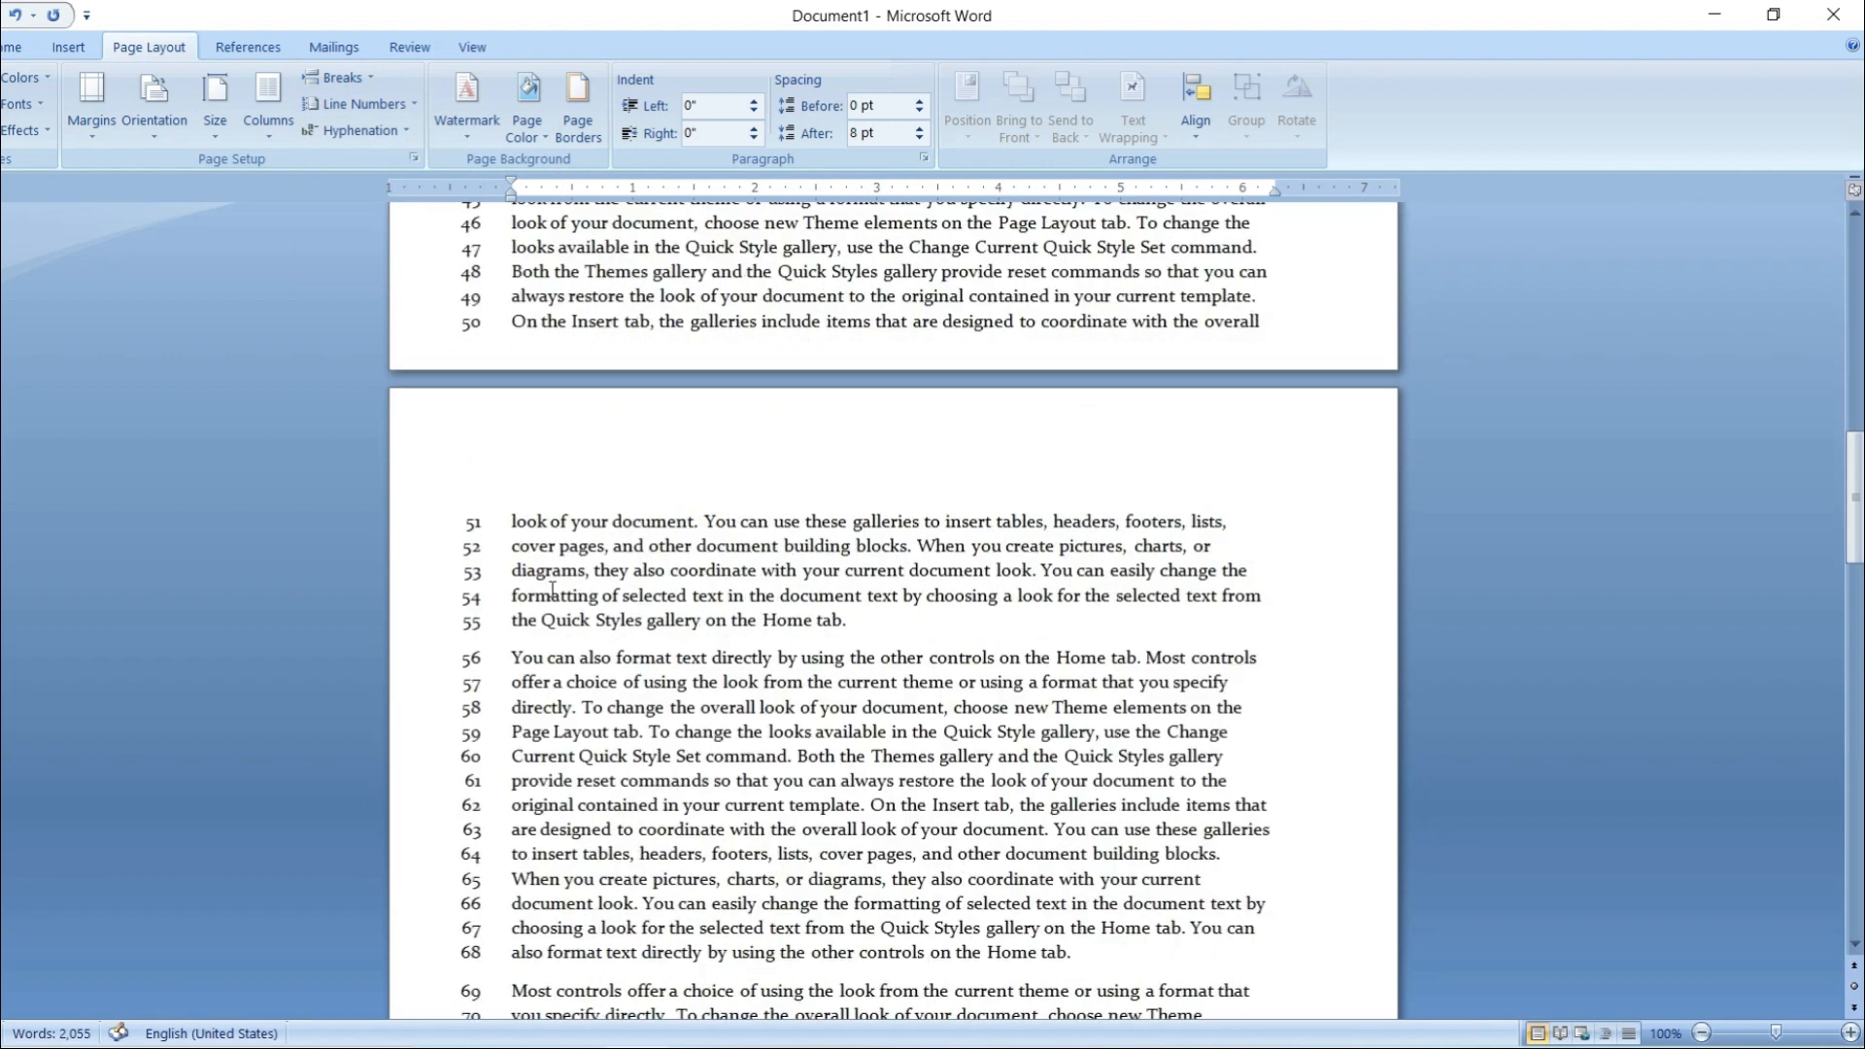
scroll(615, 532, "down", 5)
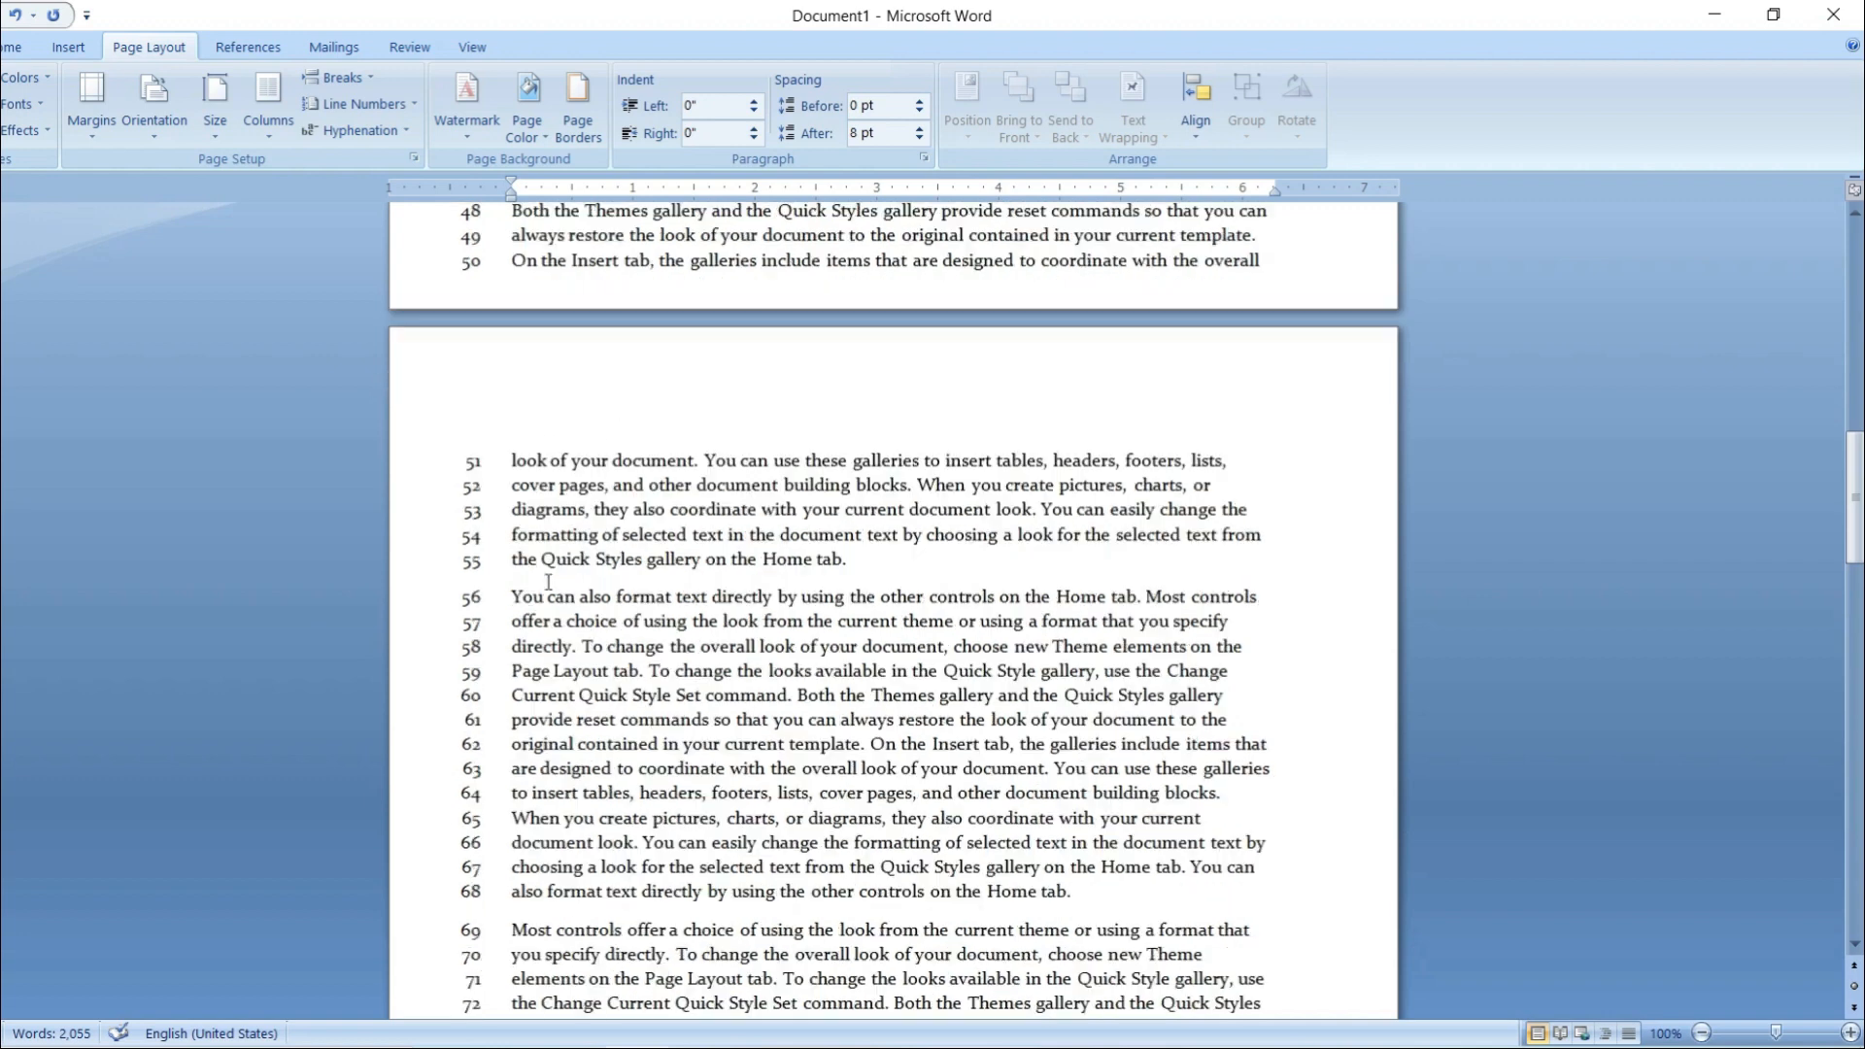
scroll(457, 306, "up", 6)
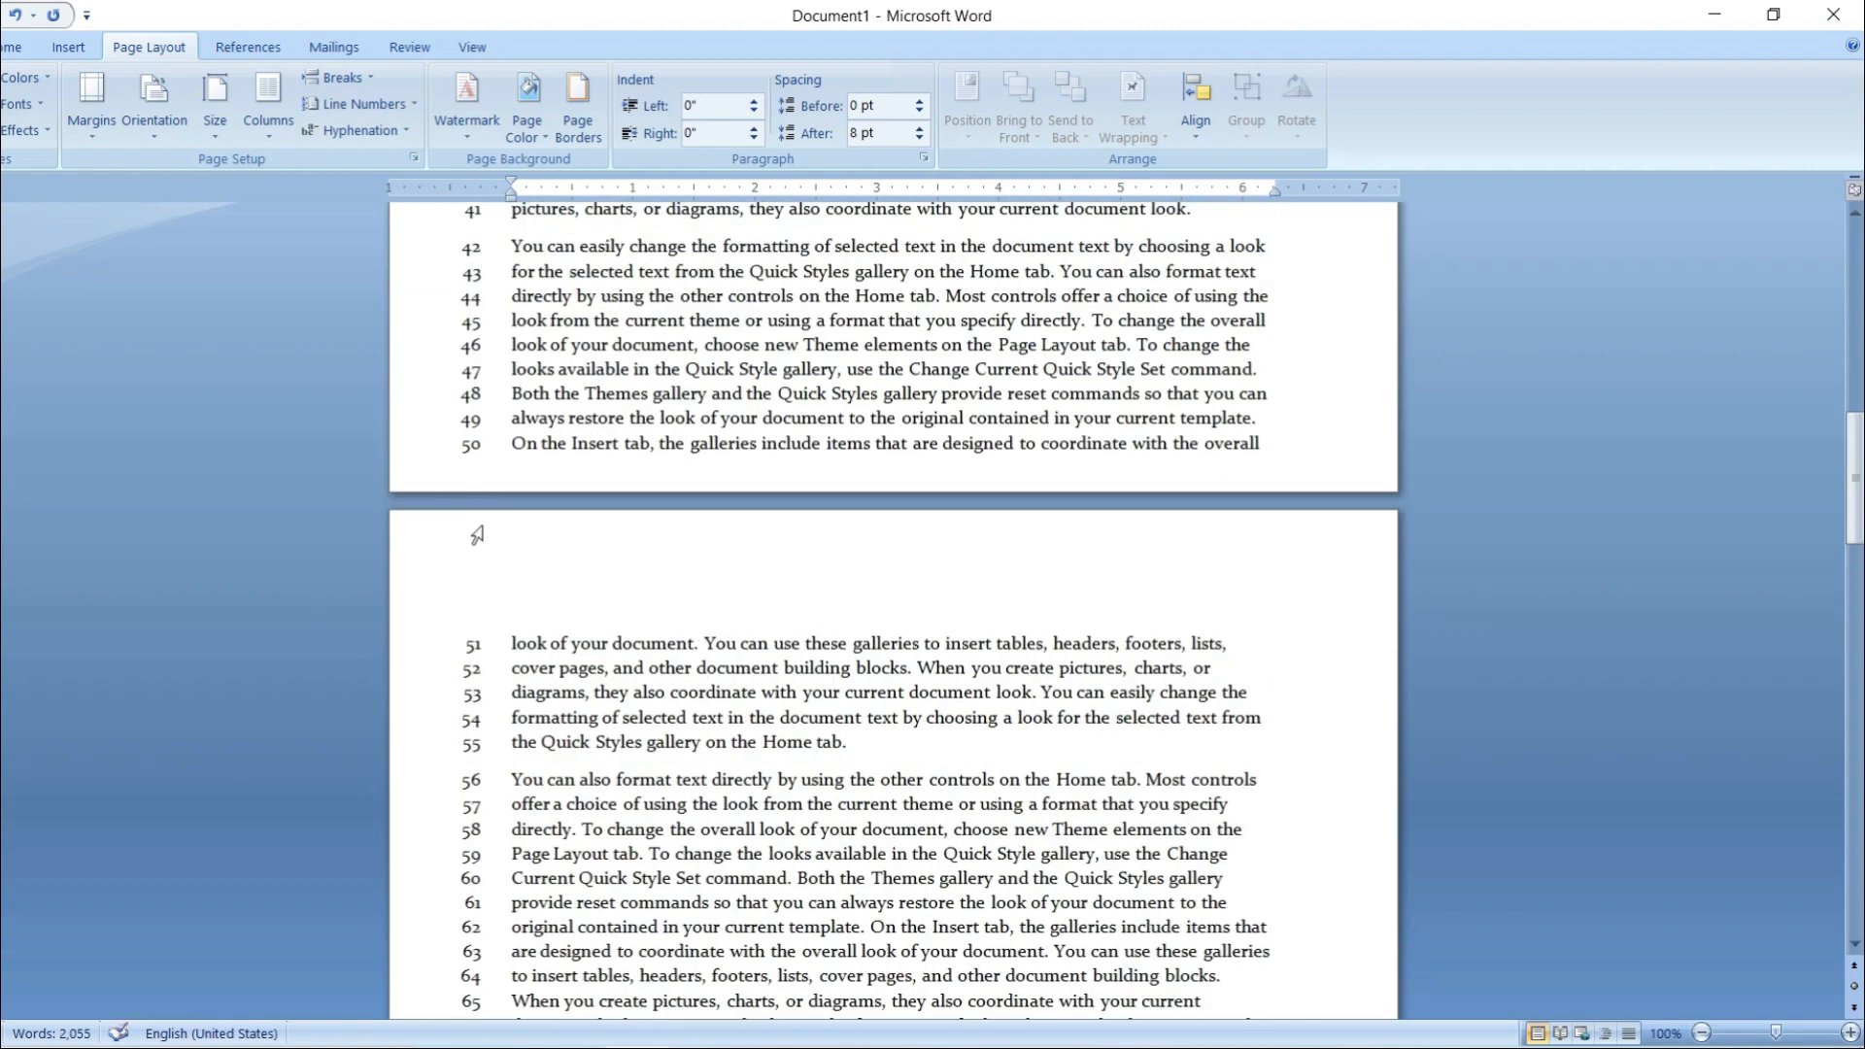
- Apply line numbering that restarts each section from "charts, or diagrams" on the third page, and check the numbers around the section boundary
scroll(505, 660, "down", 8)
scroll(508, 659, "down", 10)
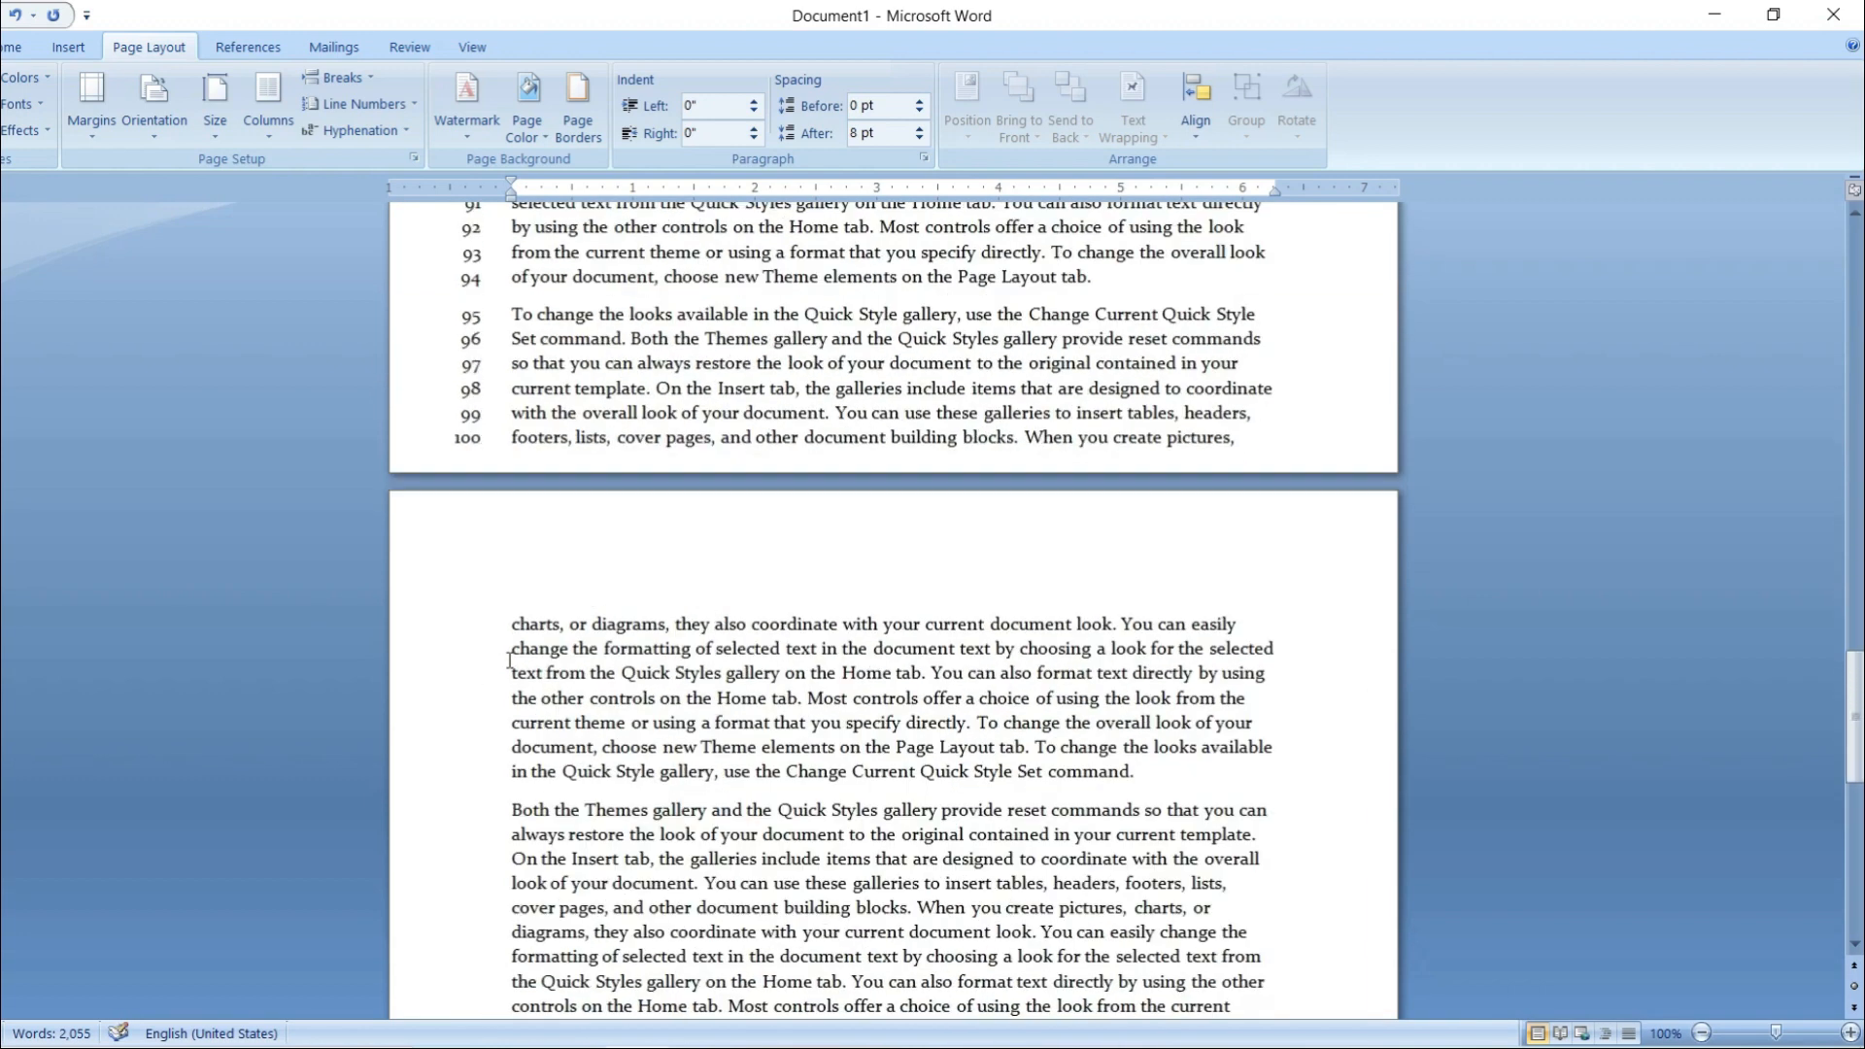
left_click(504, 623)
left_click(512, 625)
left_click(394, 107)
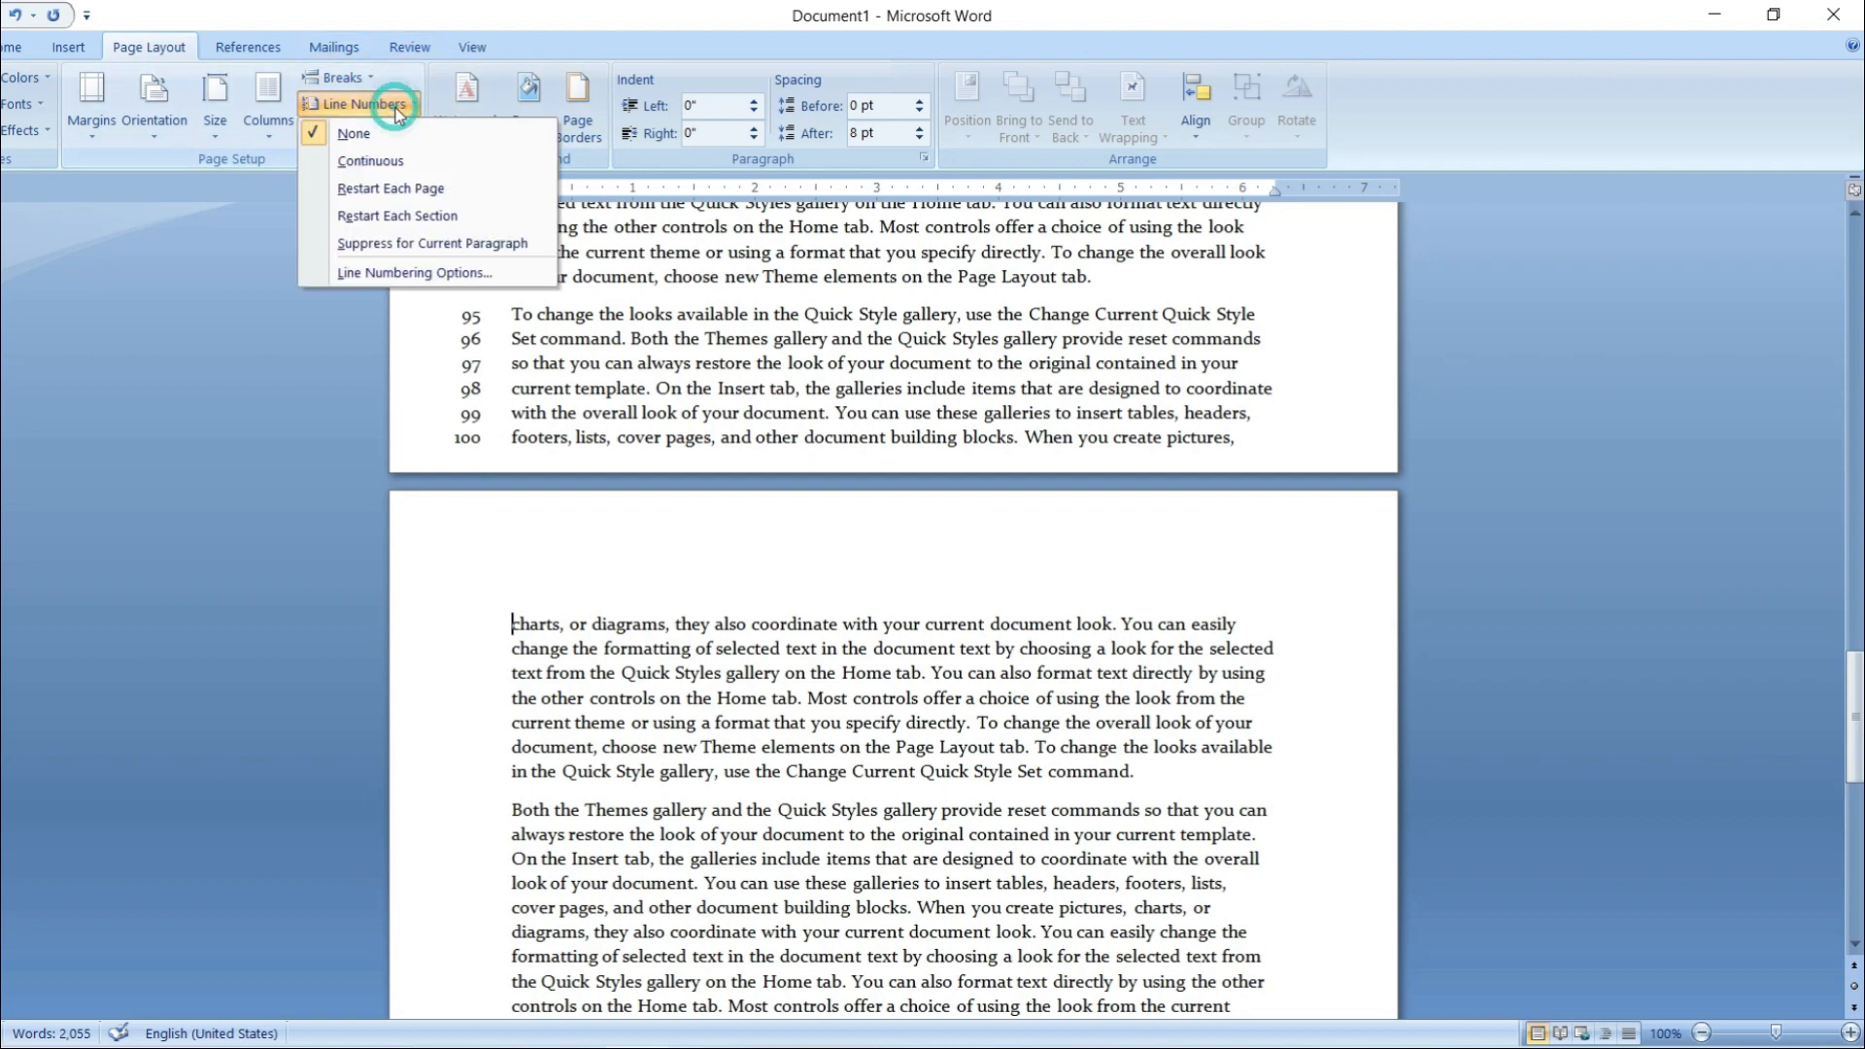
left_click(423, 216)
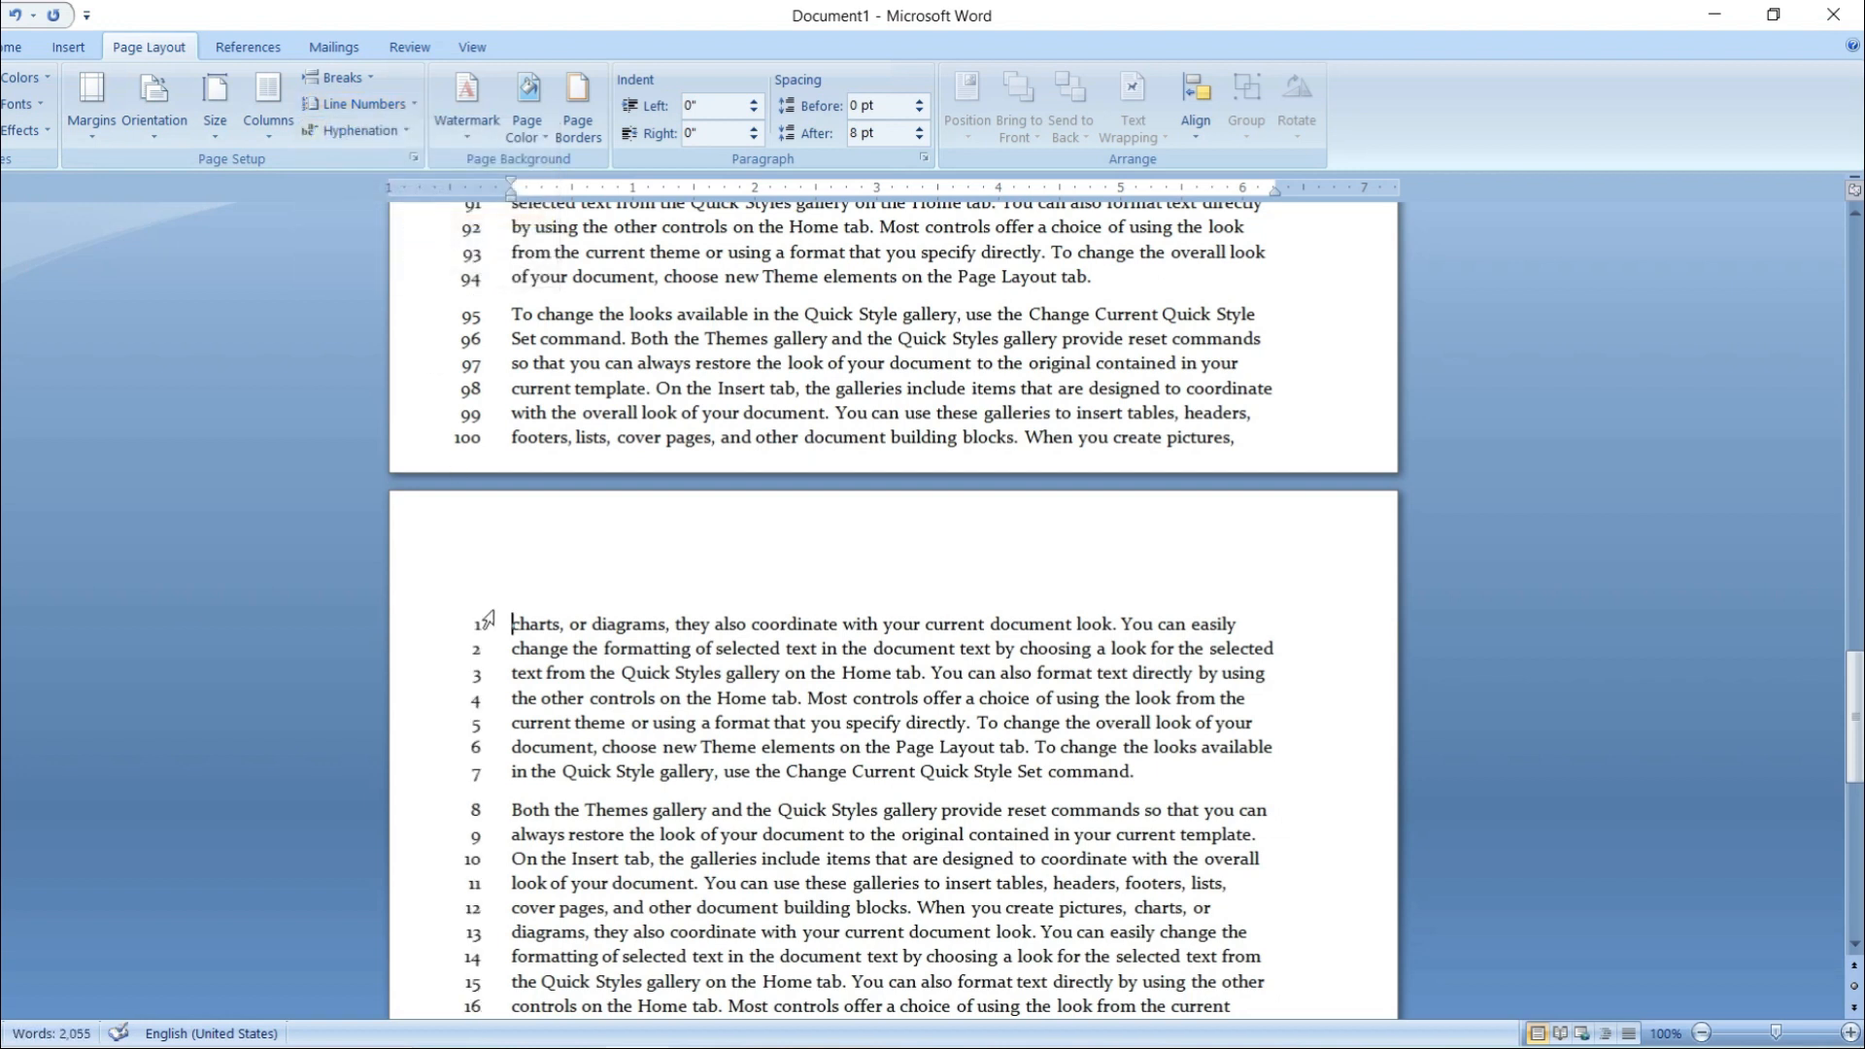
scroll(512, 575, "down", 3)
scroll(506, 400, "up", 3)
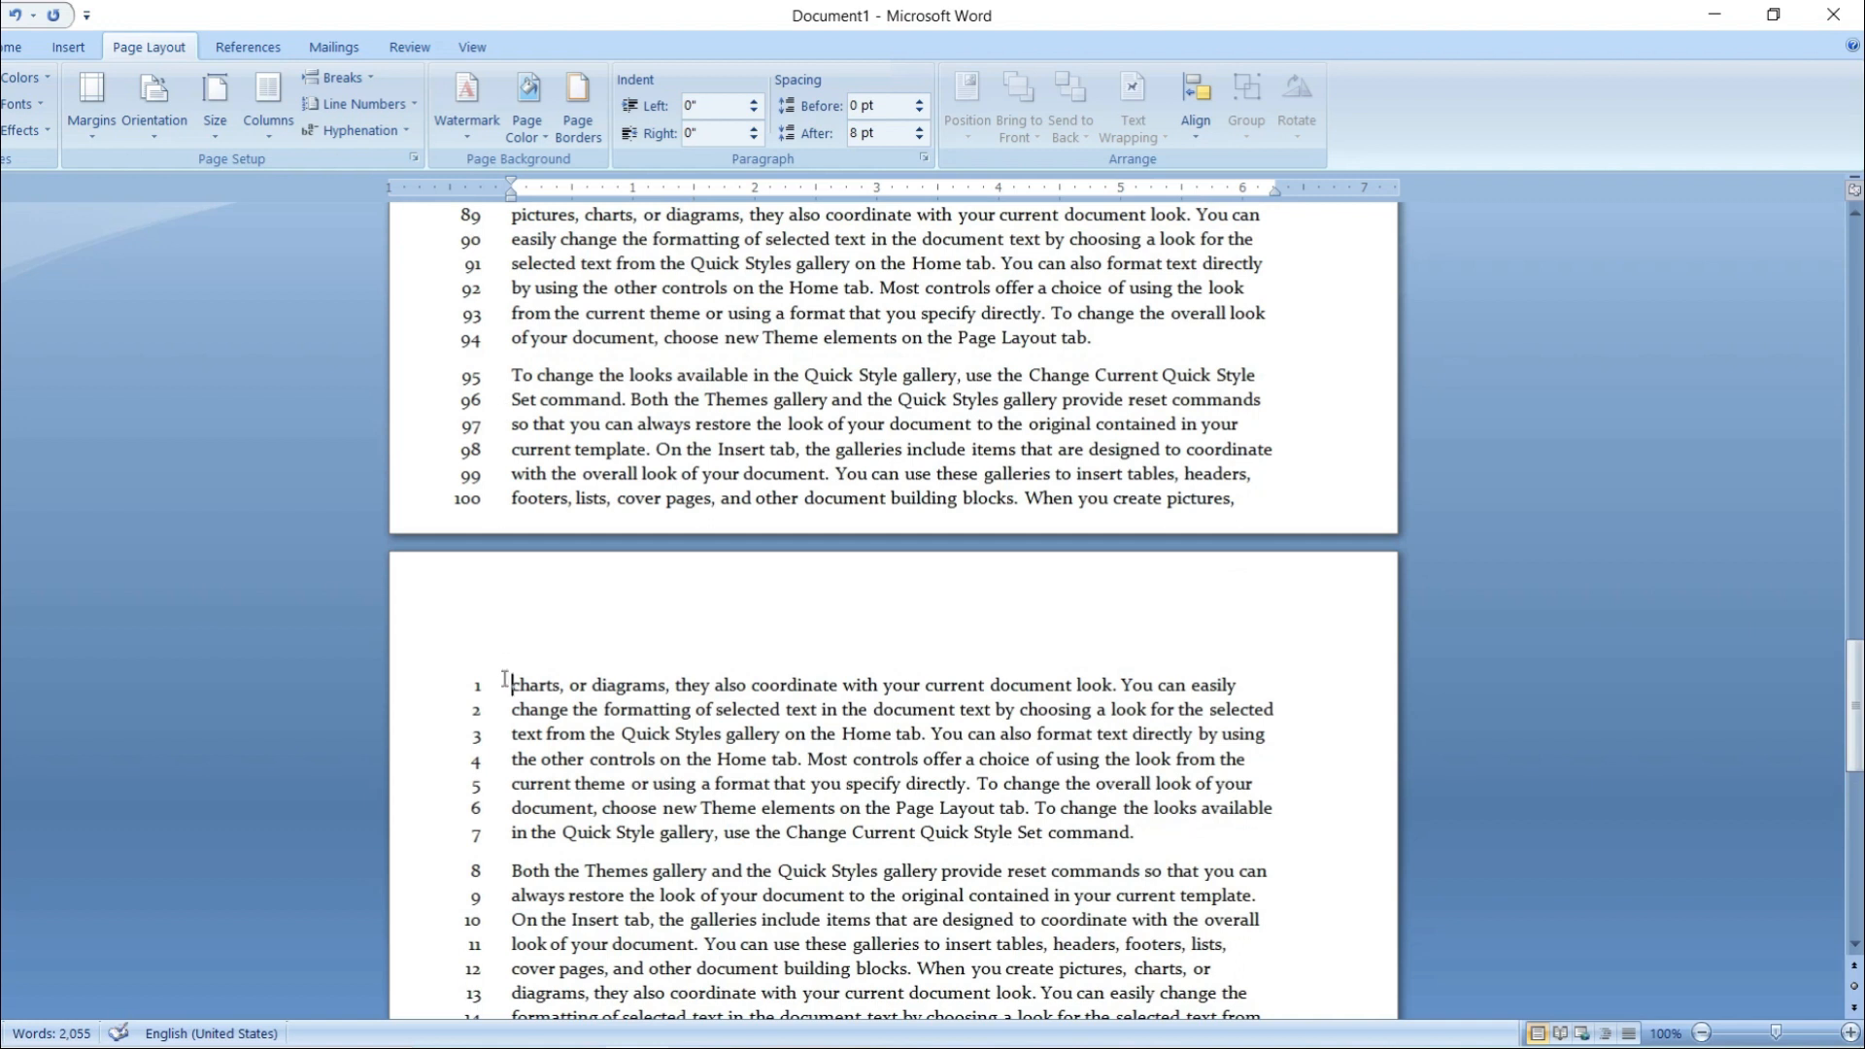
scroll(502, 662, "down", 2)
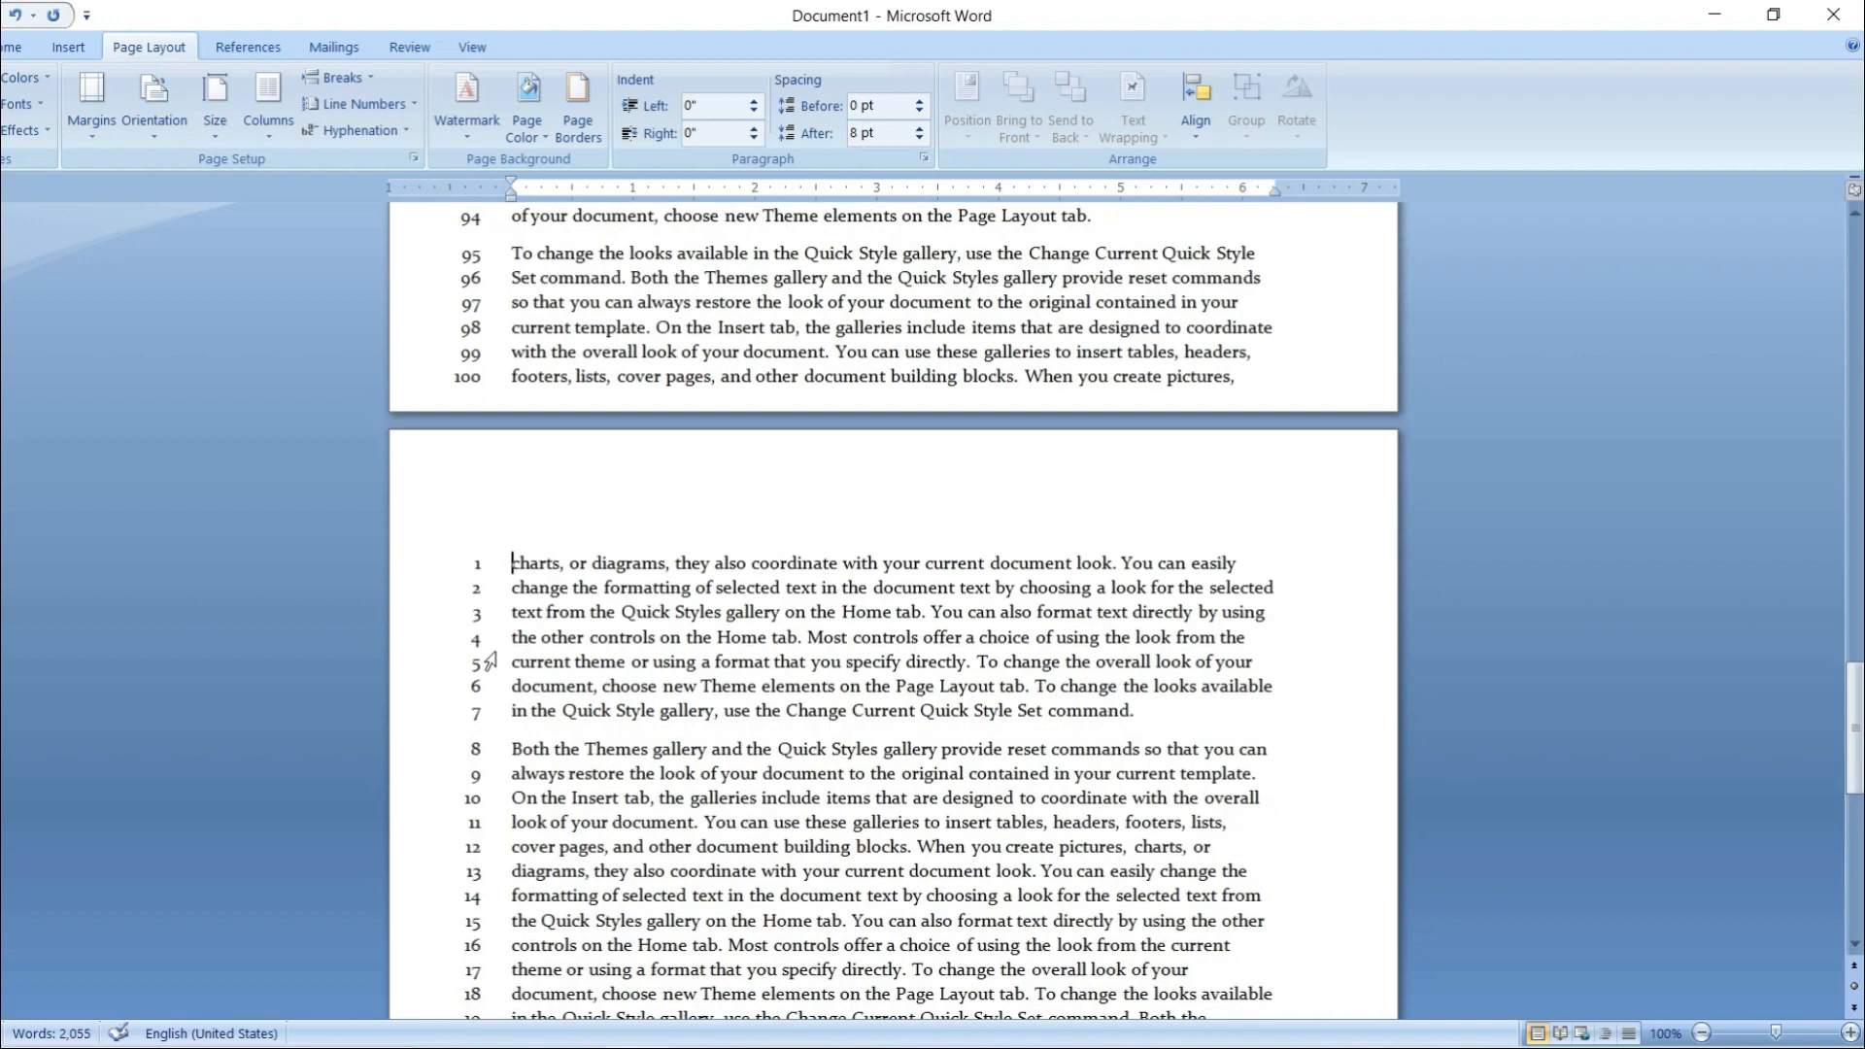
- Suppress line numbers for the second page's paragraph beginning "You can also format text directly", and check the numbering around it
scroll(432, 250, "up", 10)
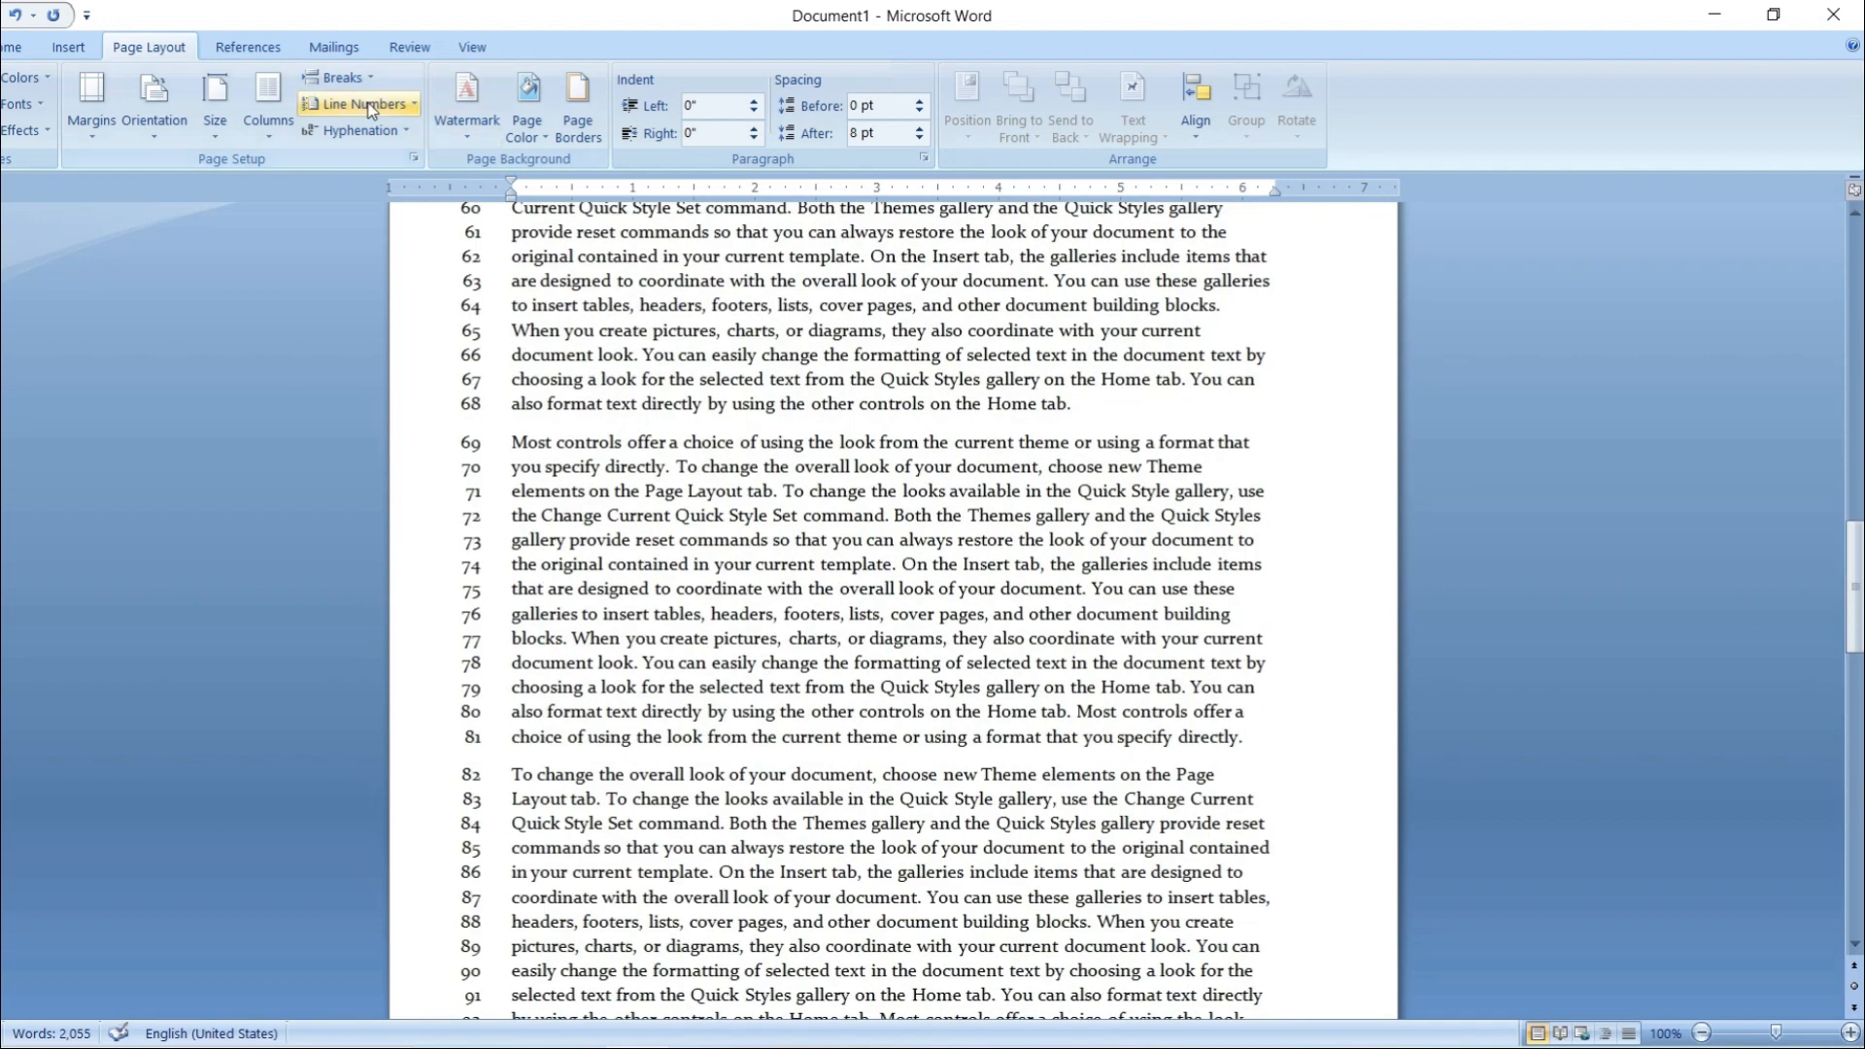
left_click(369, 107)
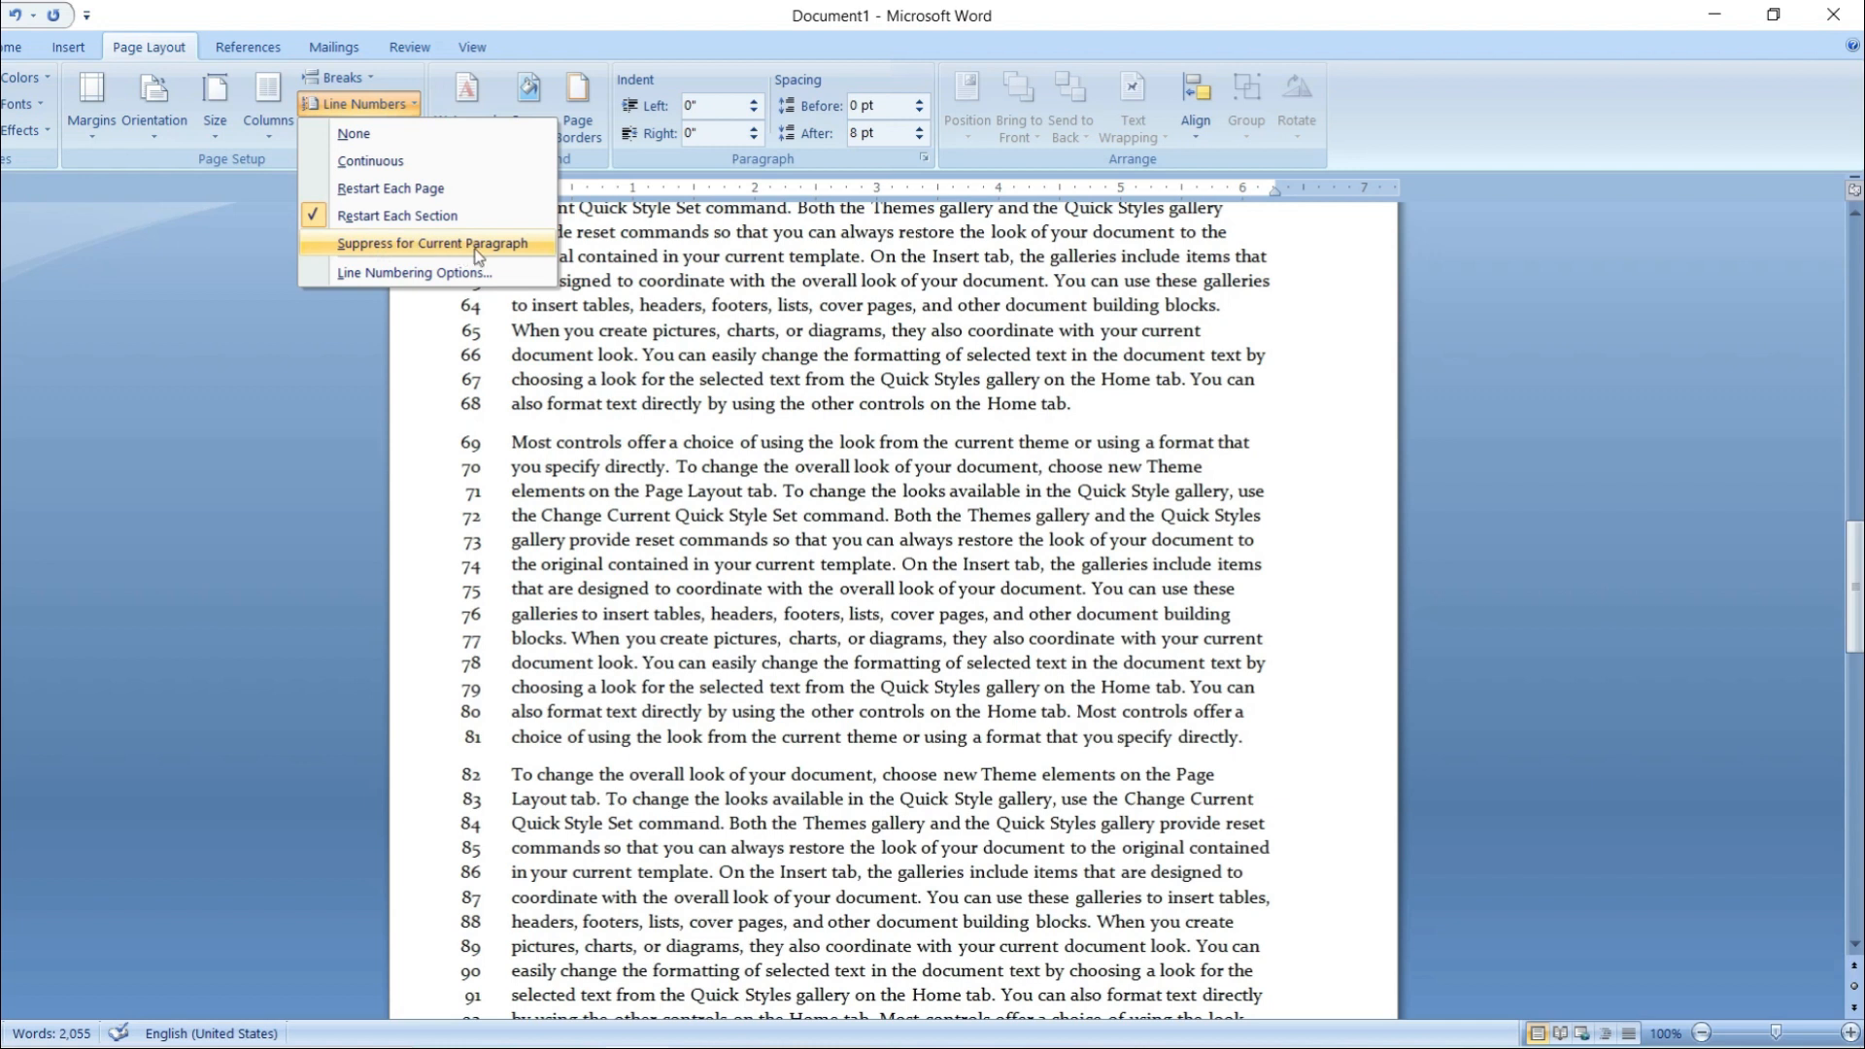
scroll(516, 415, "up", 4)
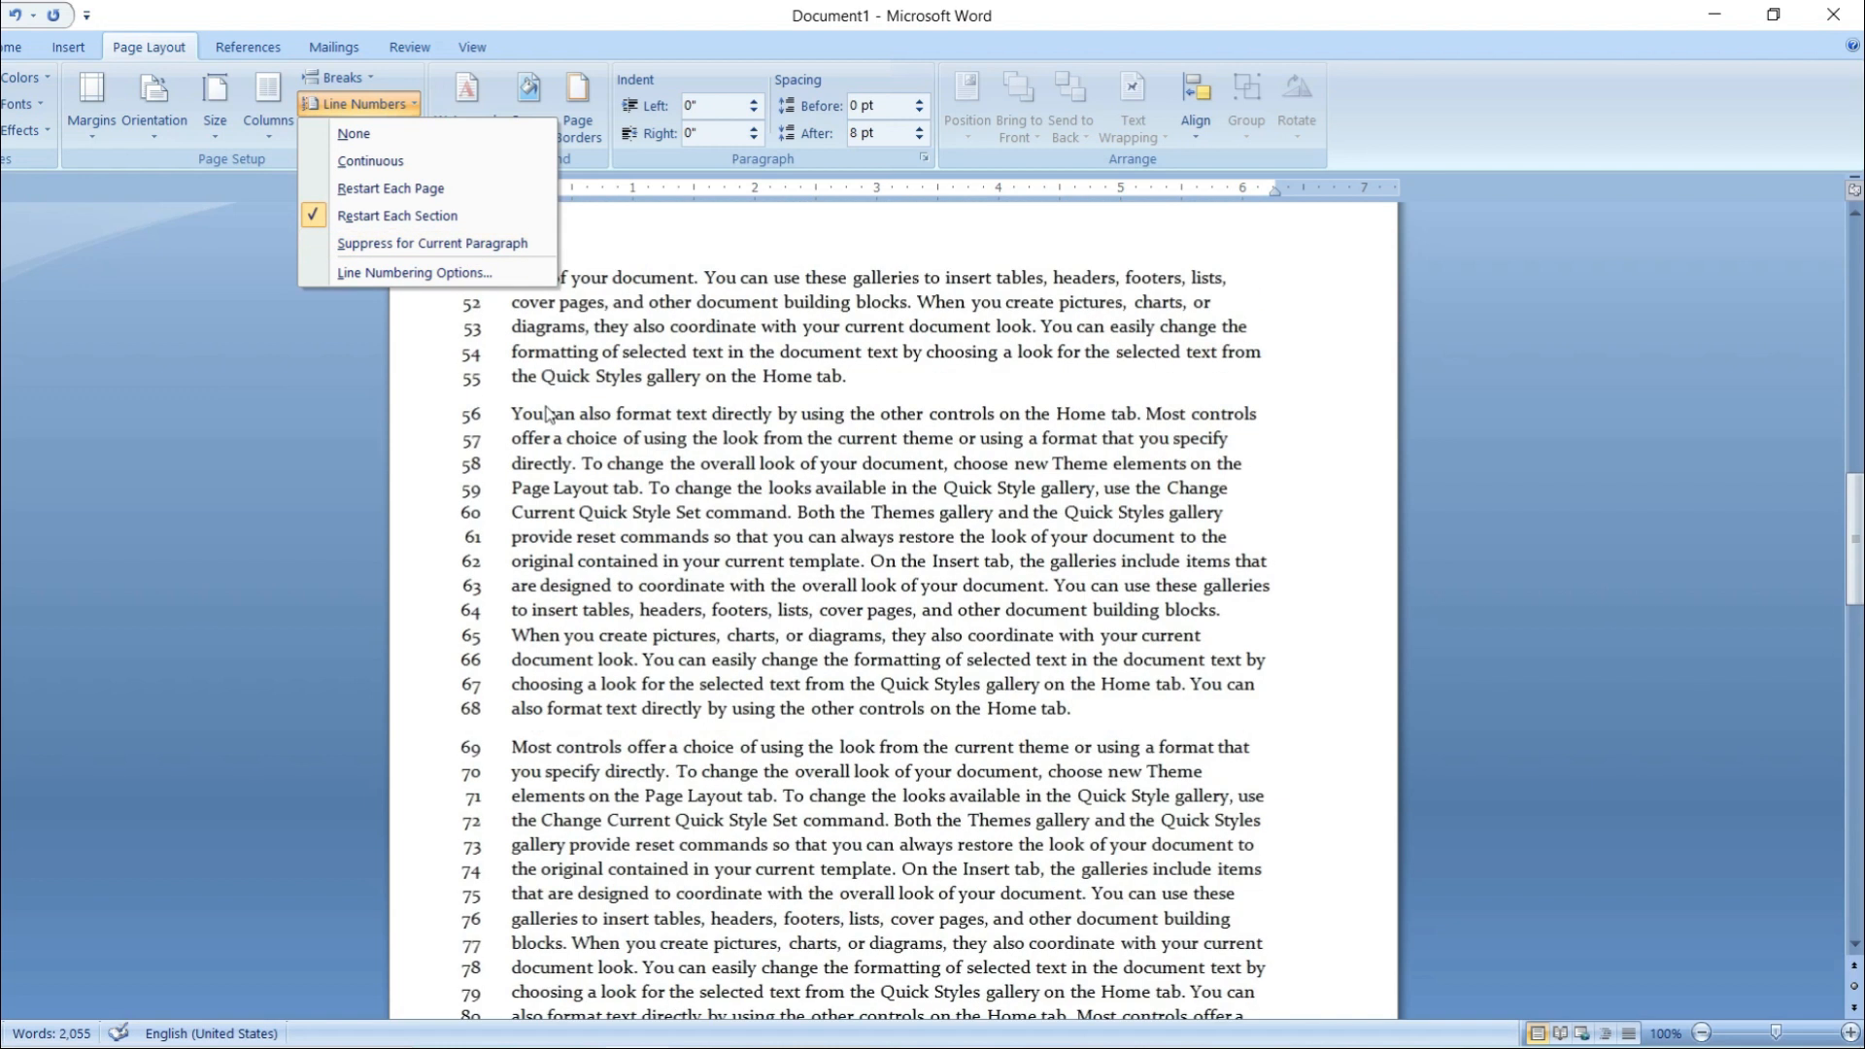
left_click(516, 415)
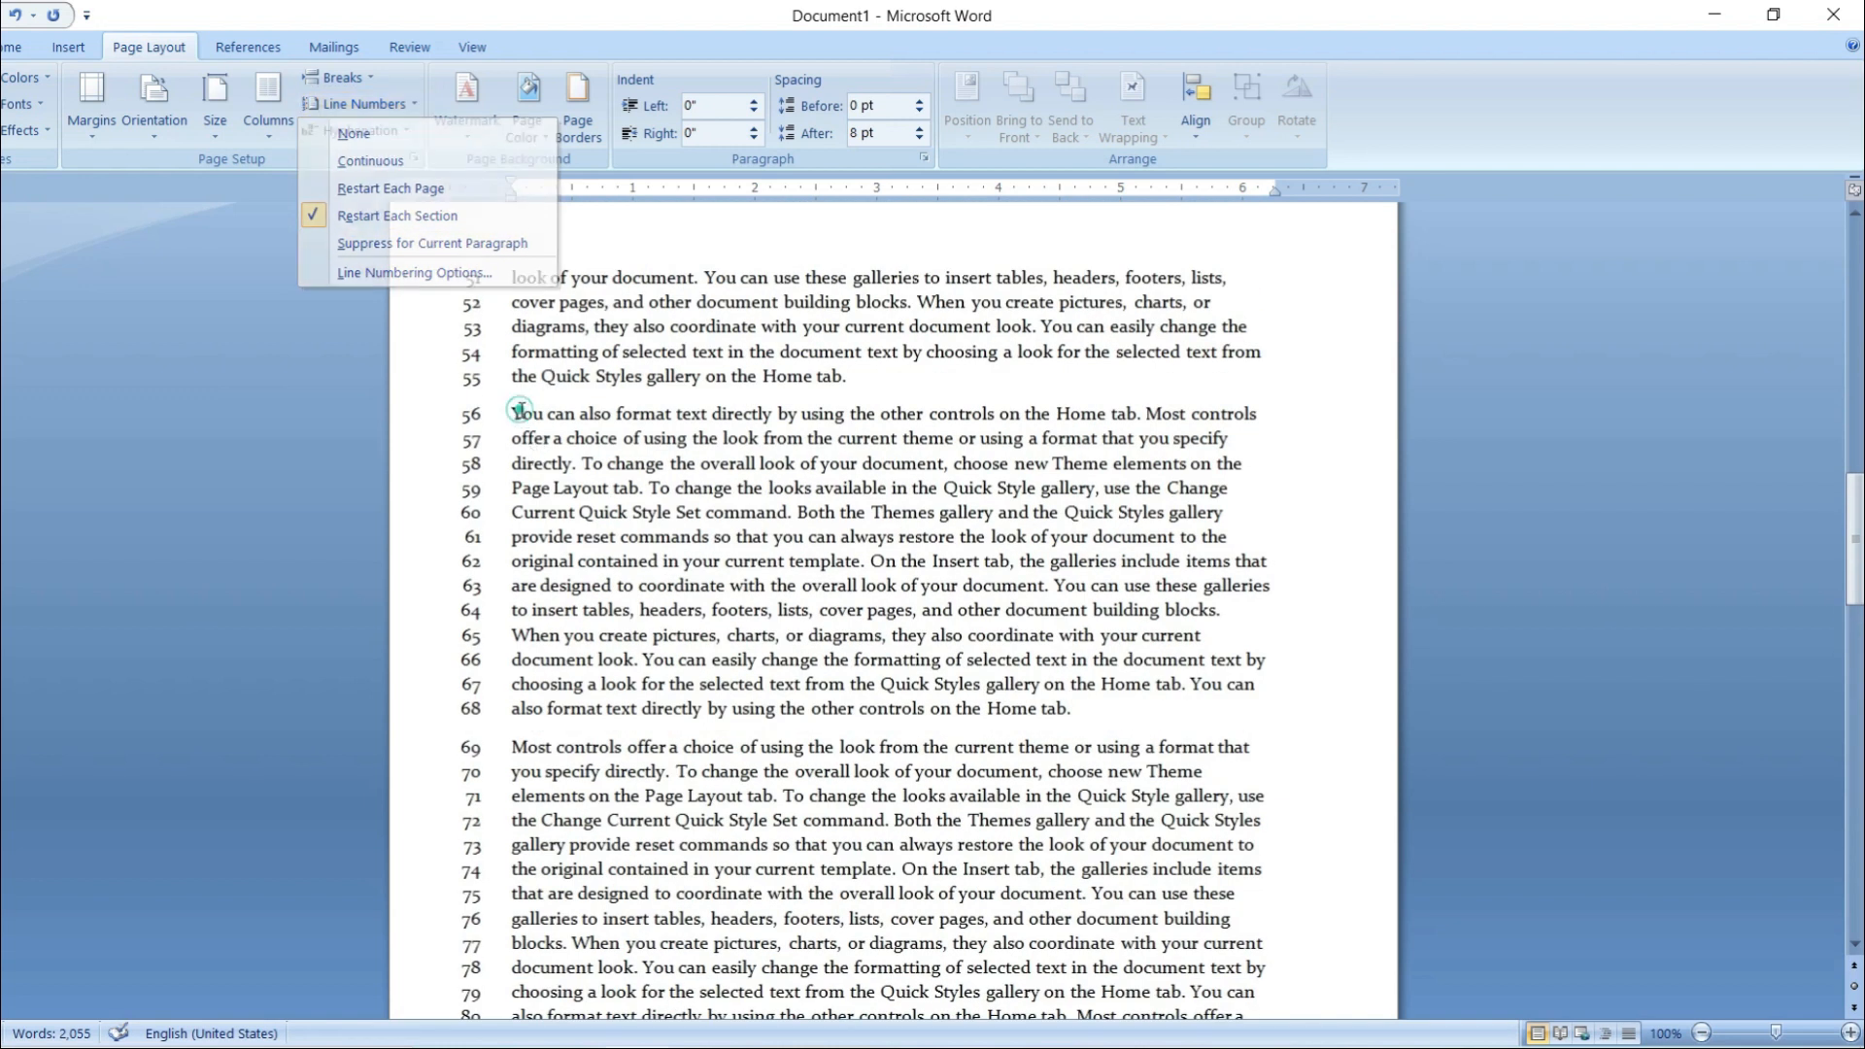
left_click_drag(512, 413, 1050, 704)
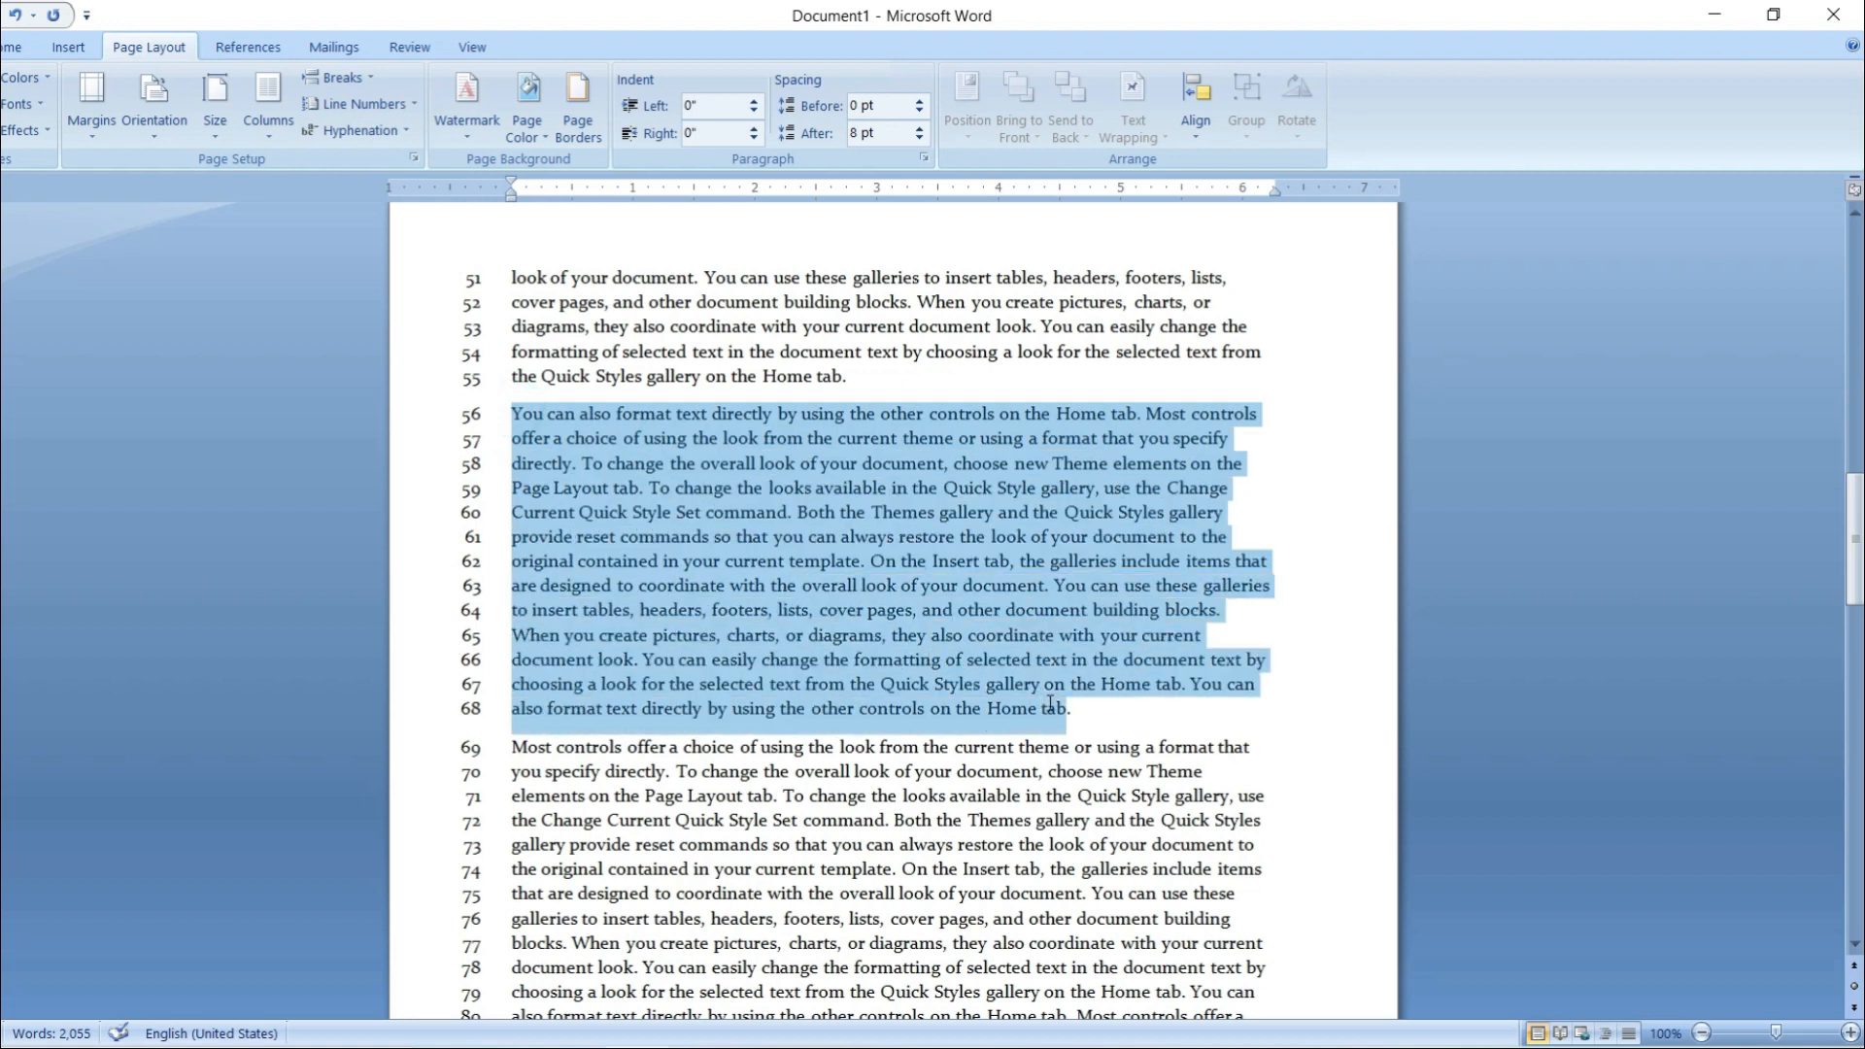
left_click(512, 415)
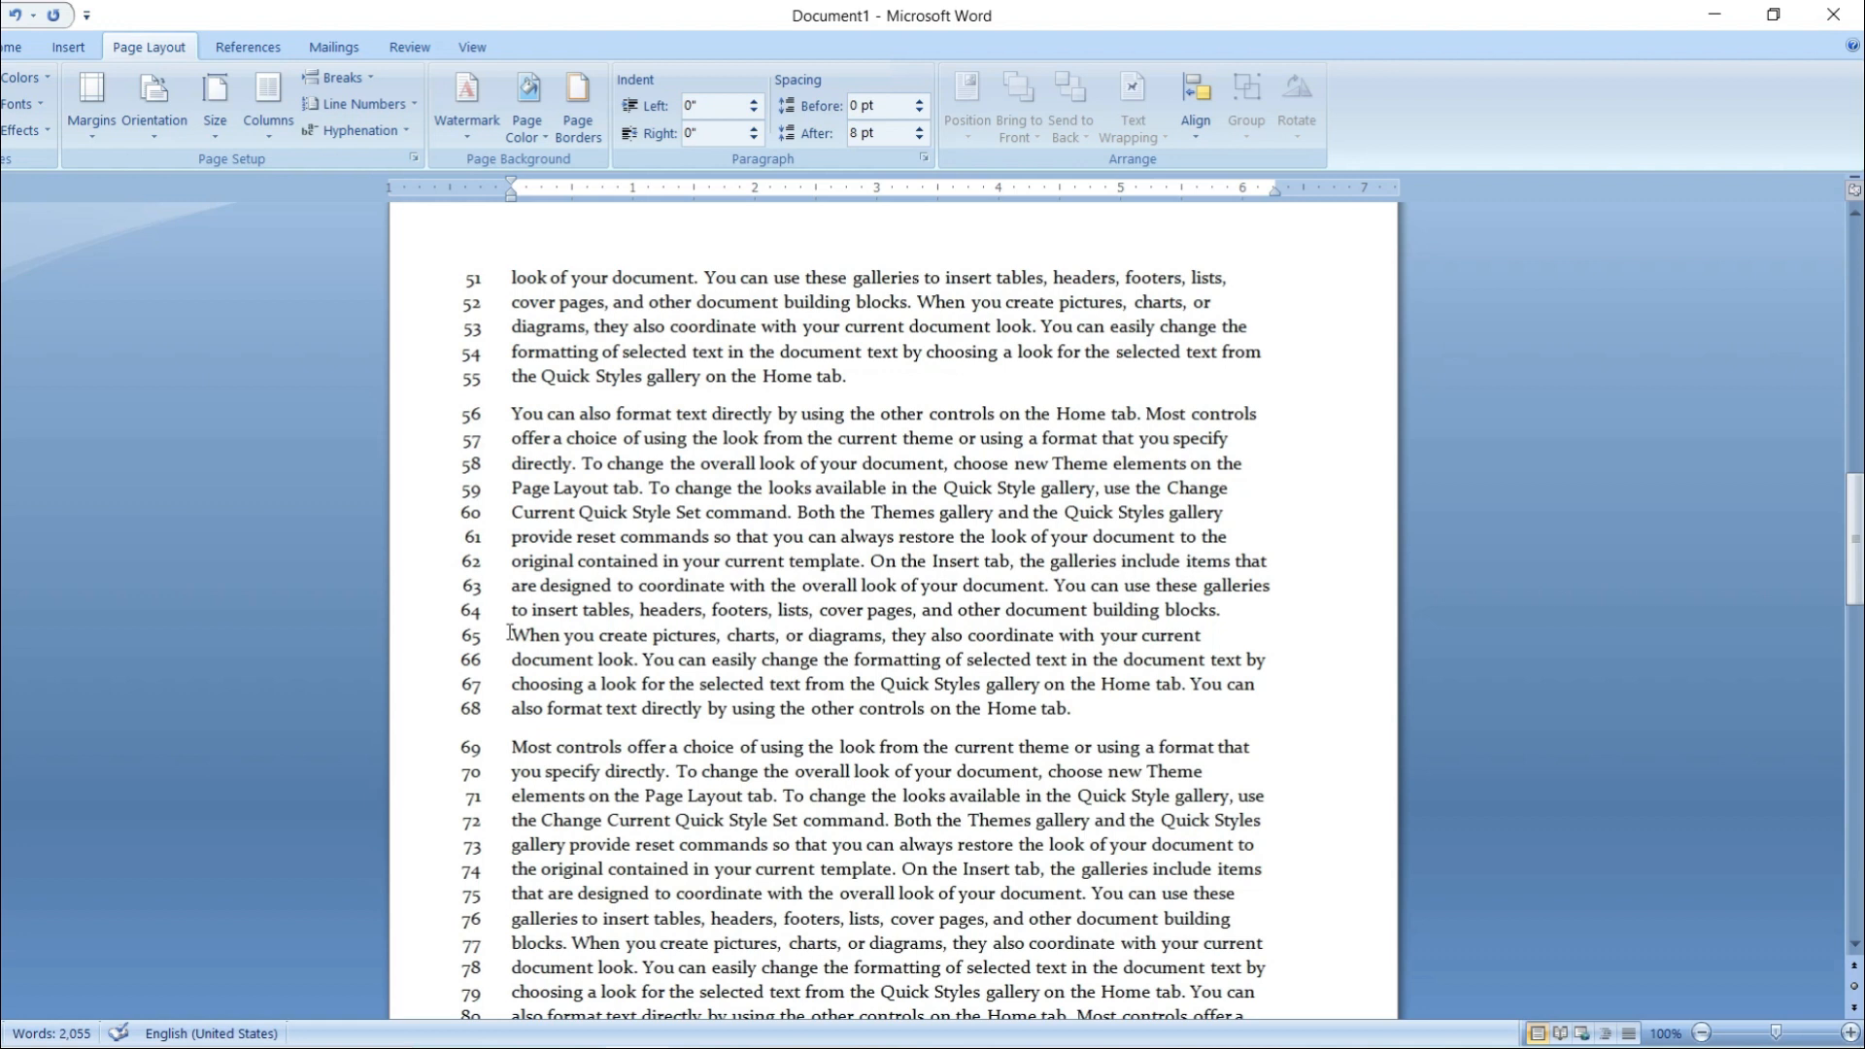
left_click(387, 109)
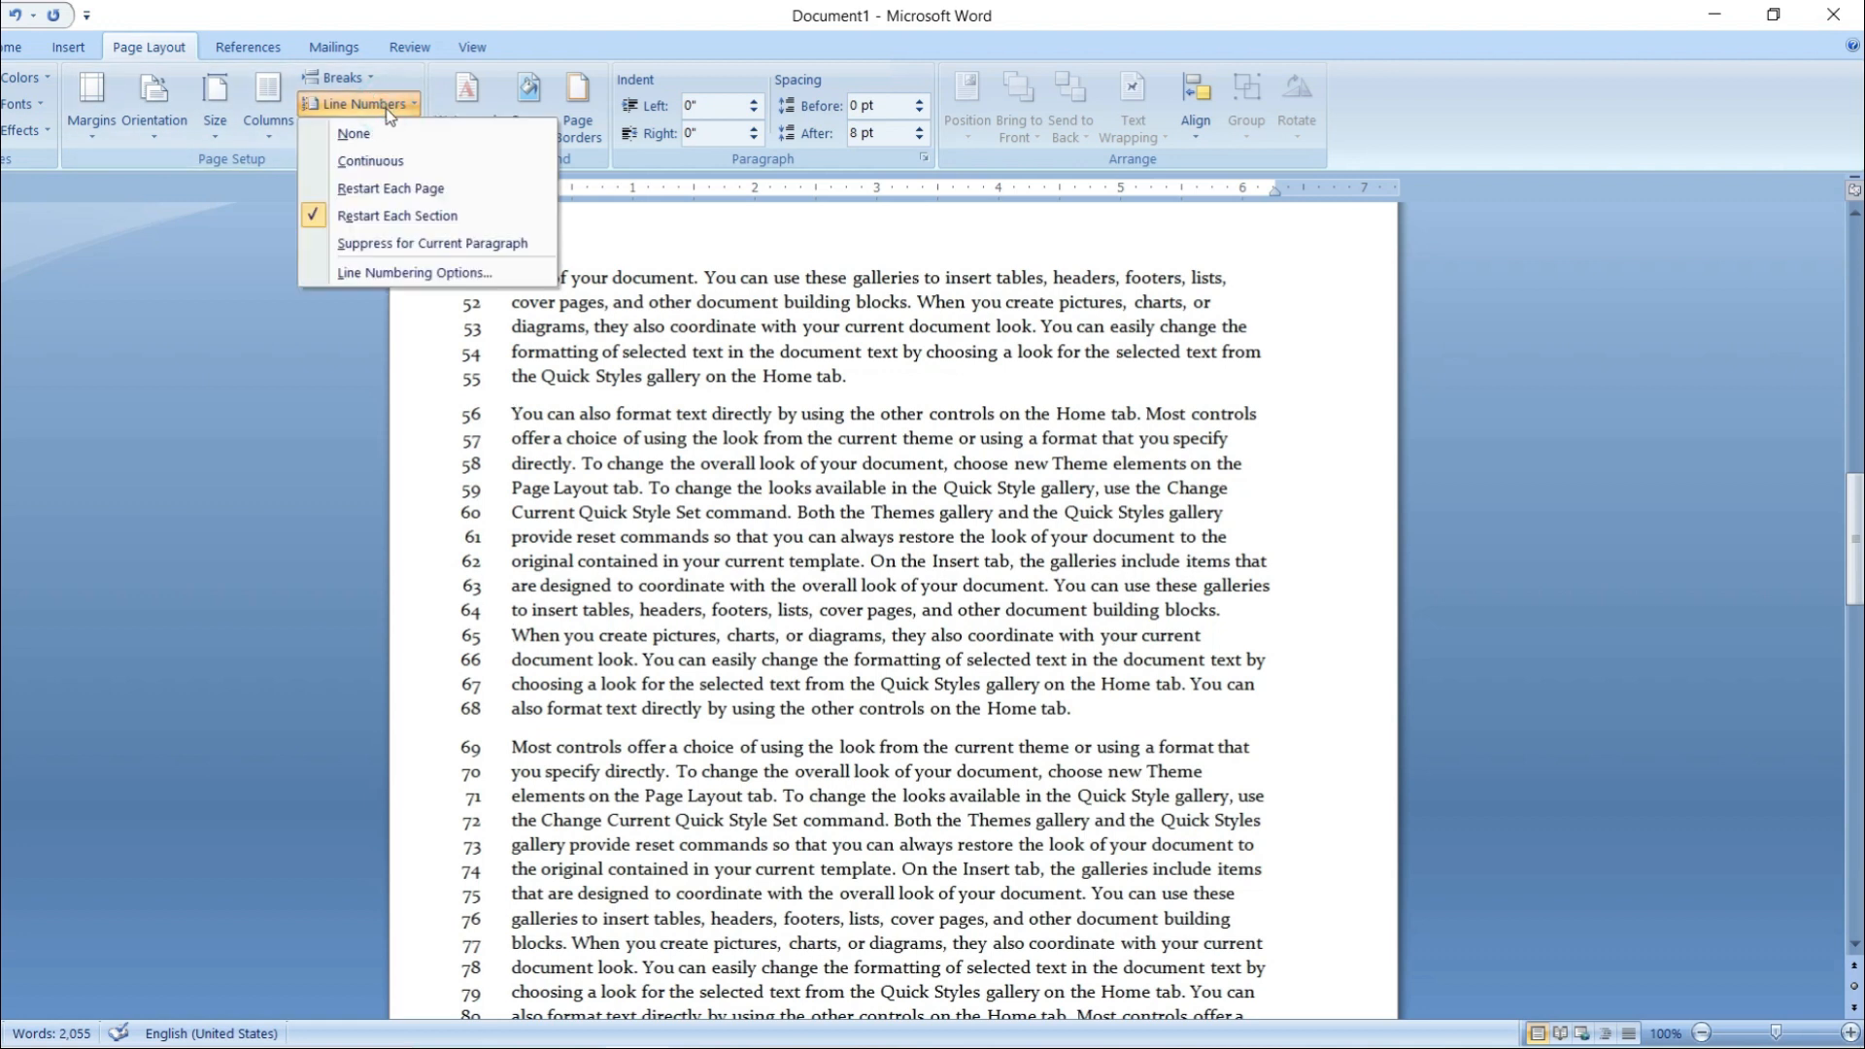
left_click(420, 243)
left_click_drag(506, 416, 1093, 712)
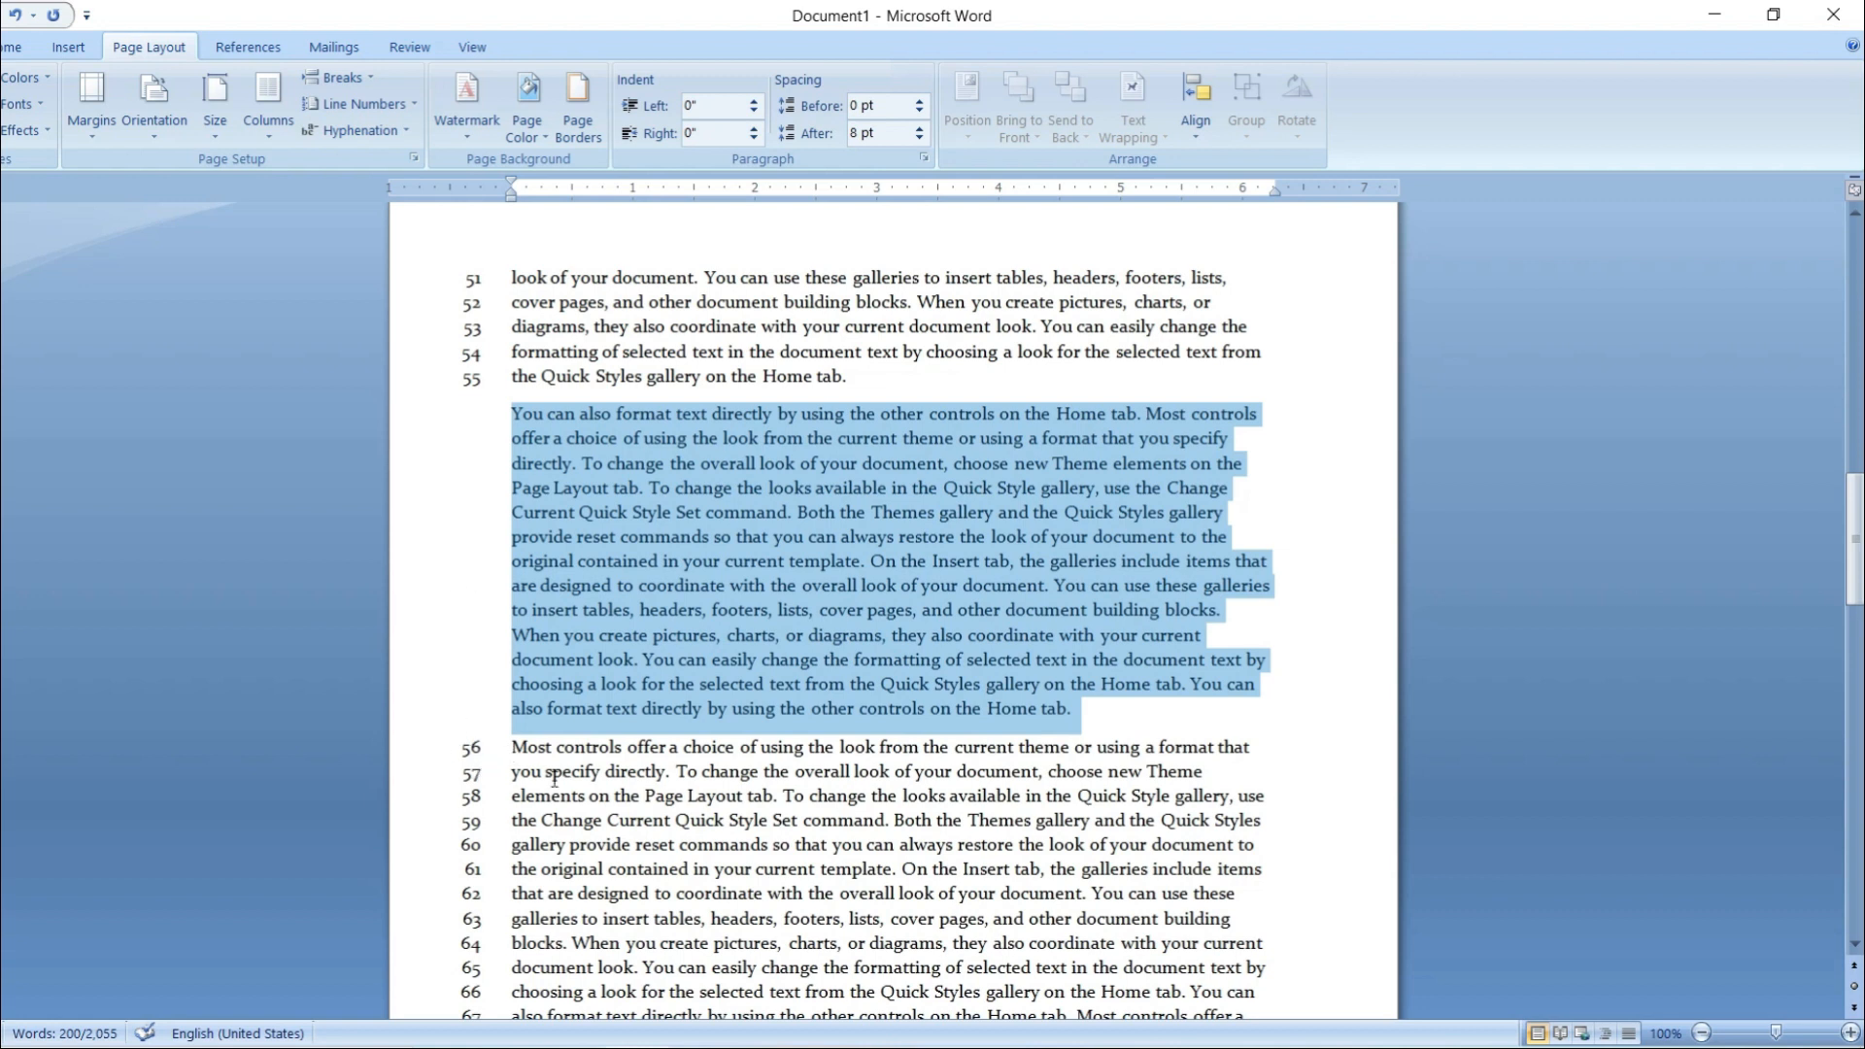
left_click(631, 792)
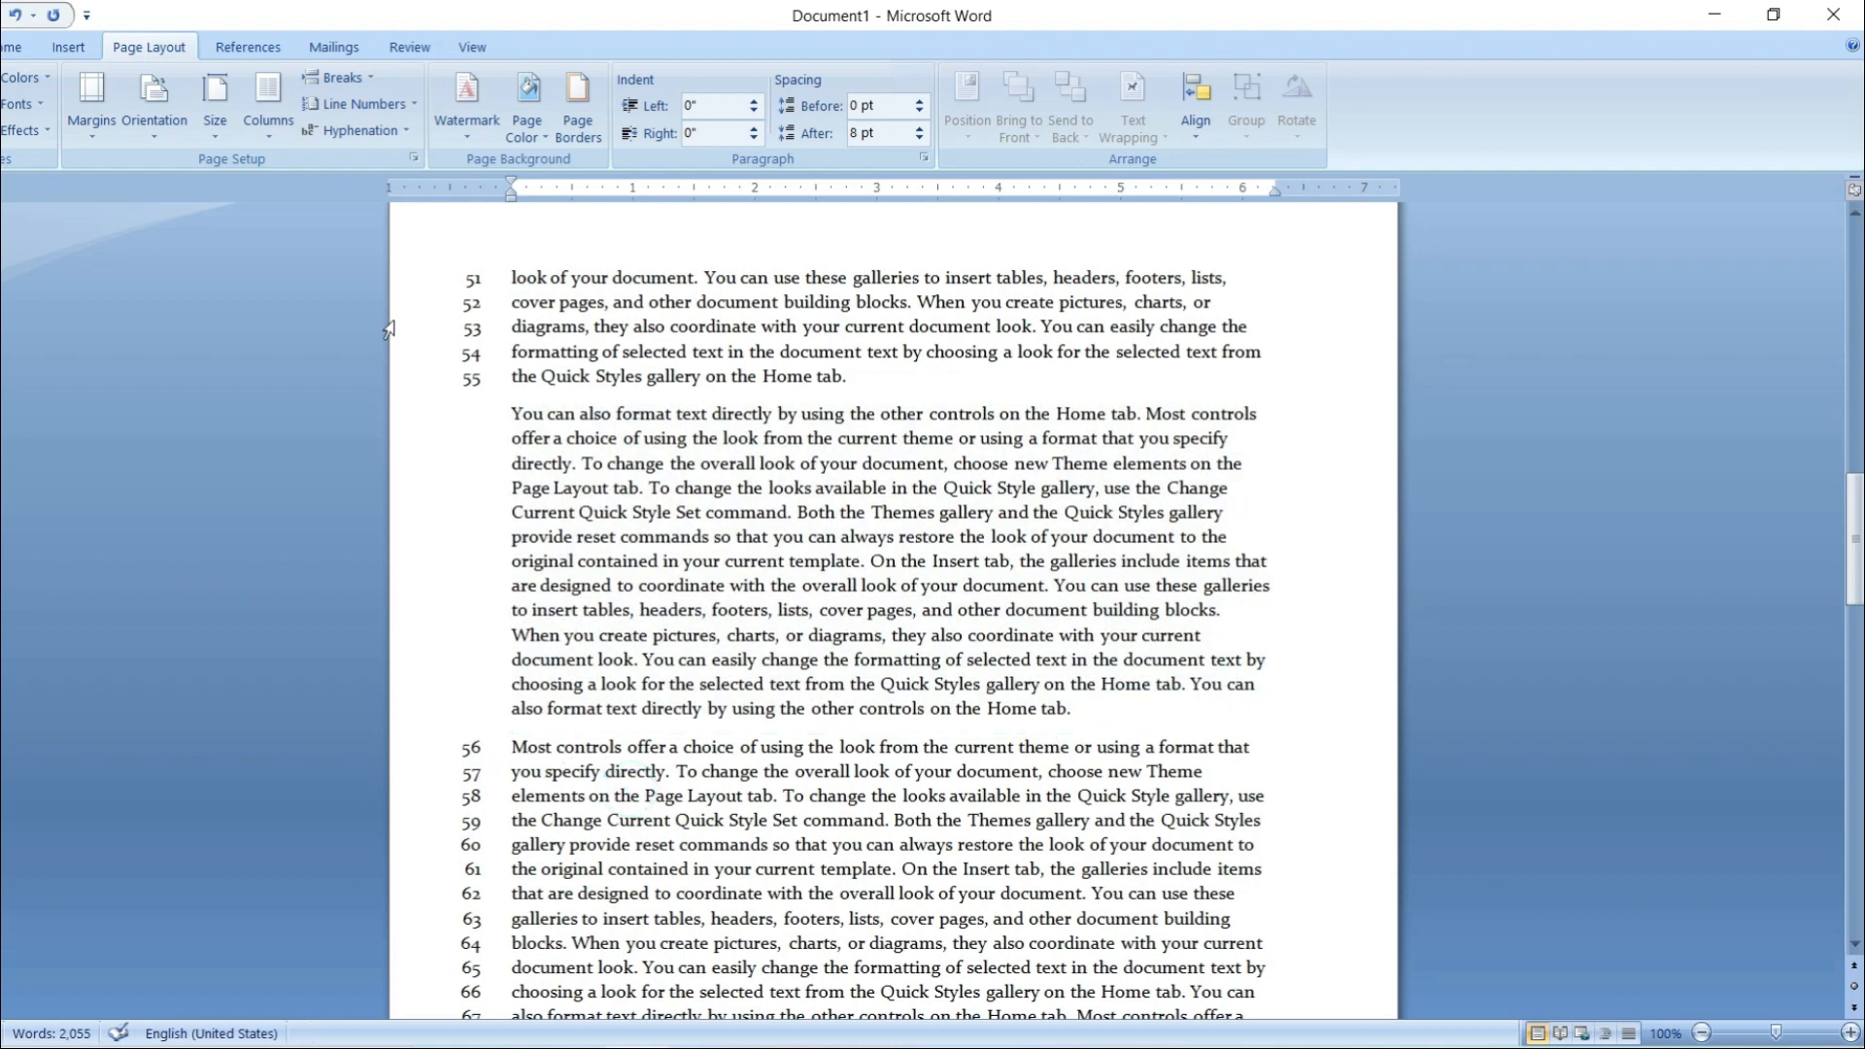
- Open the line numbering options and look through the Paper, Margins and Layout settings without changing anything
left_click(406, 103)
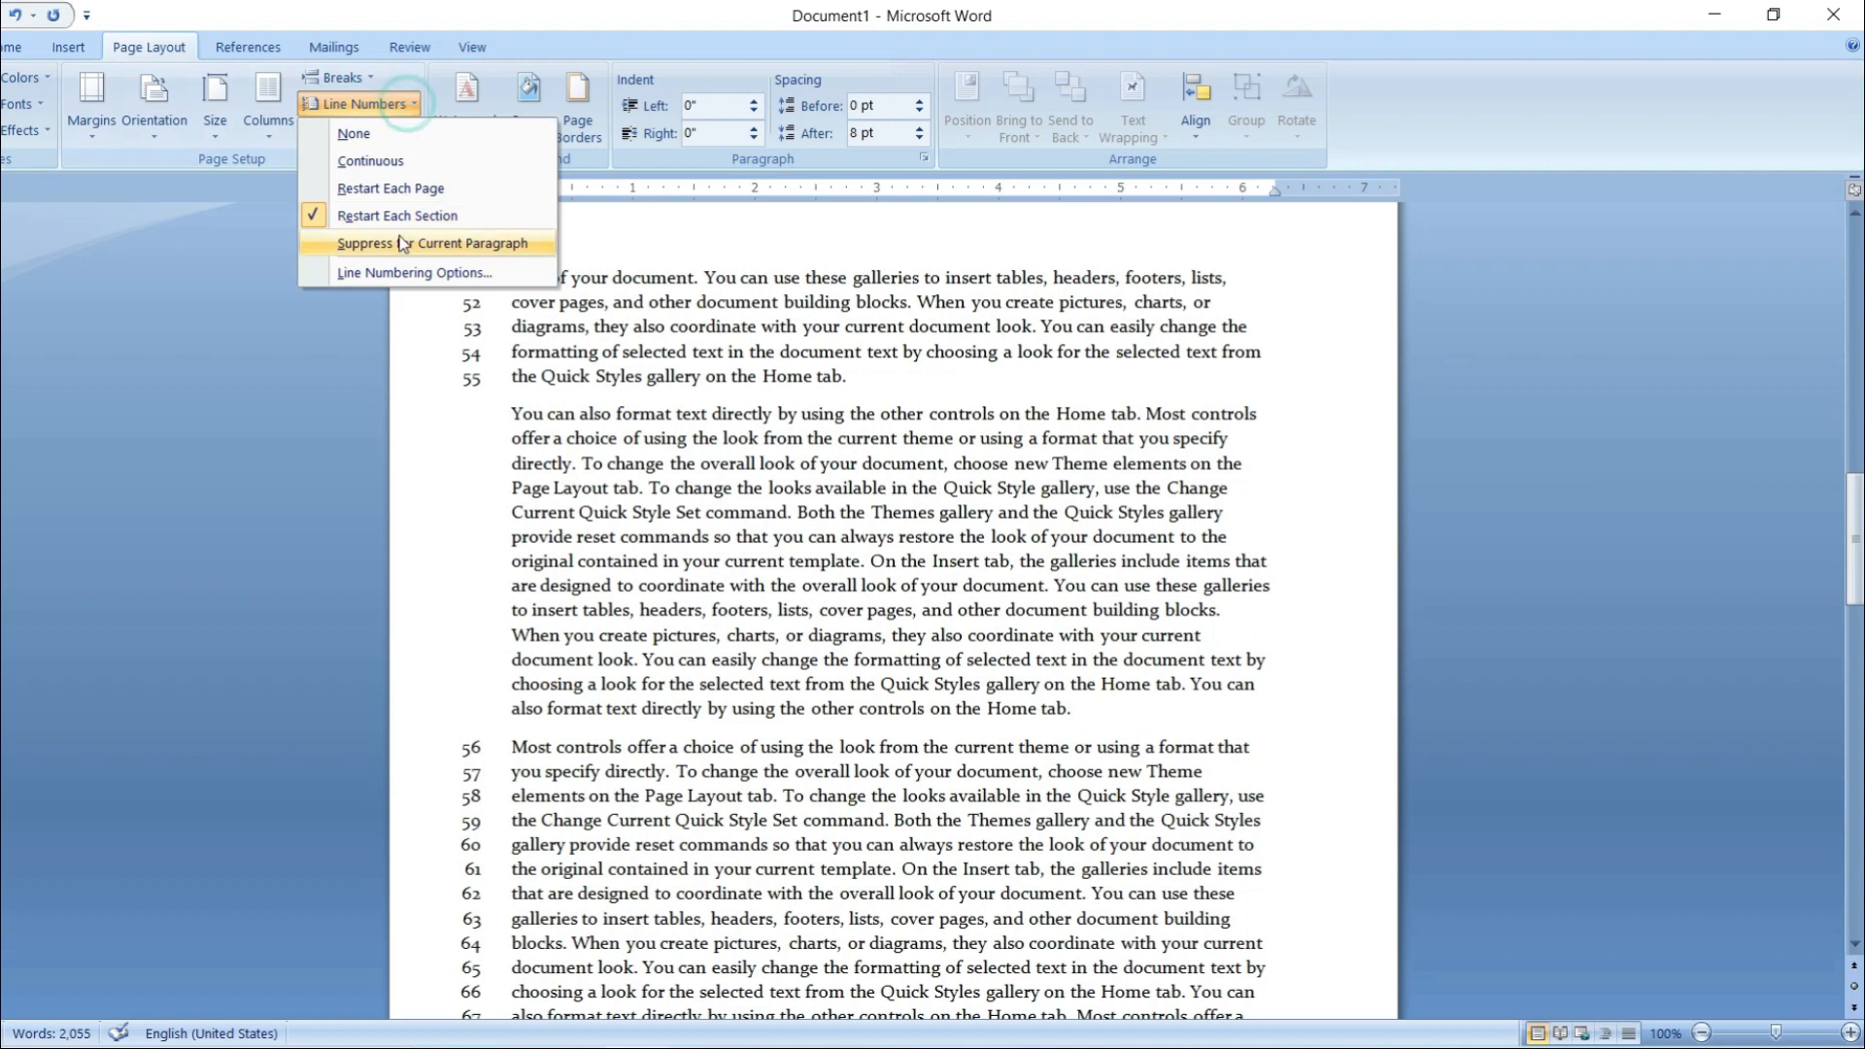
left_click(453, 276)
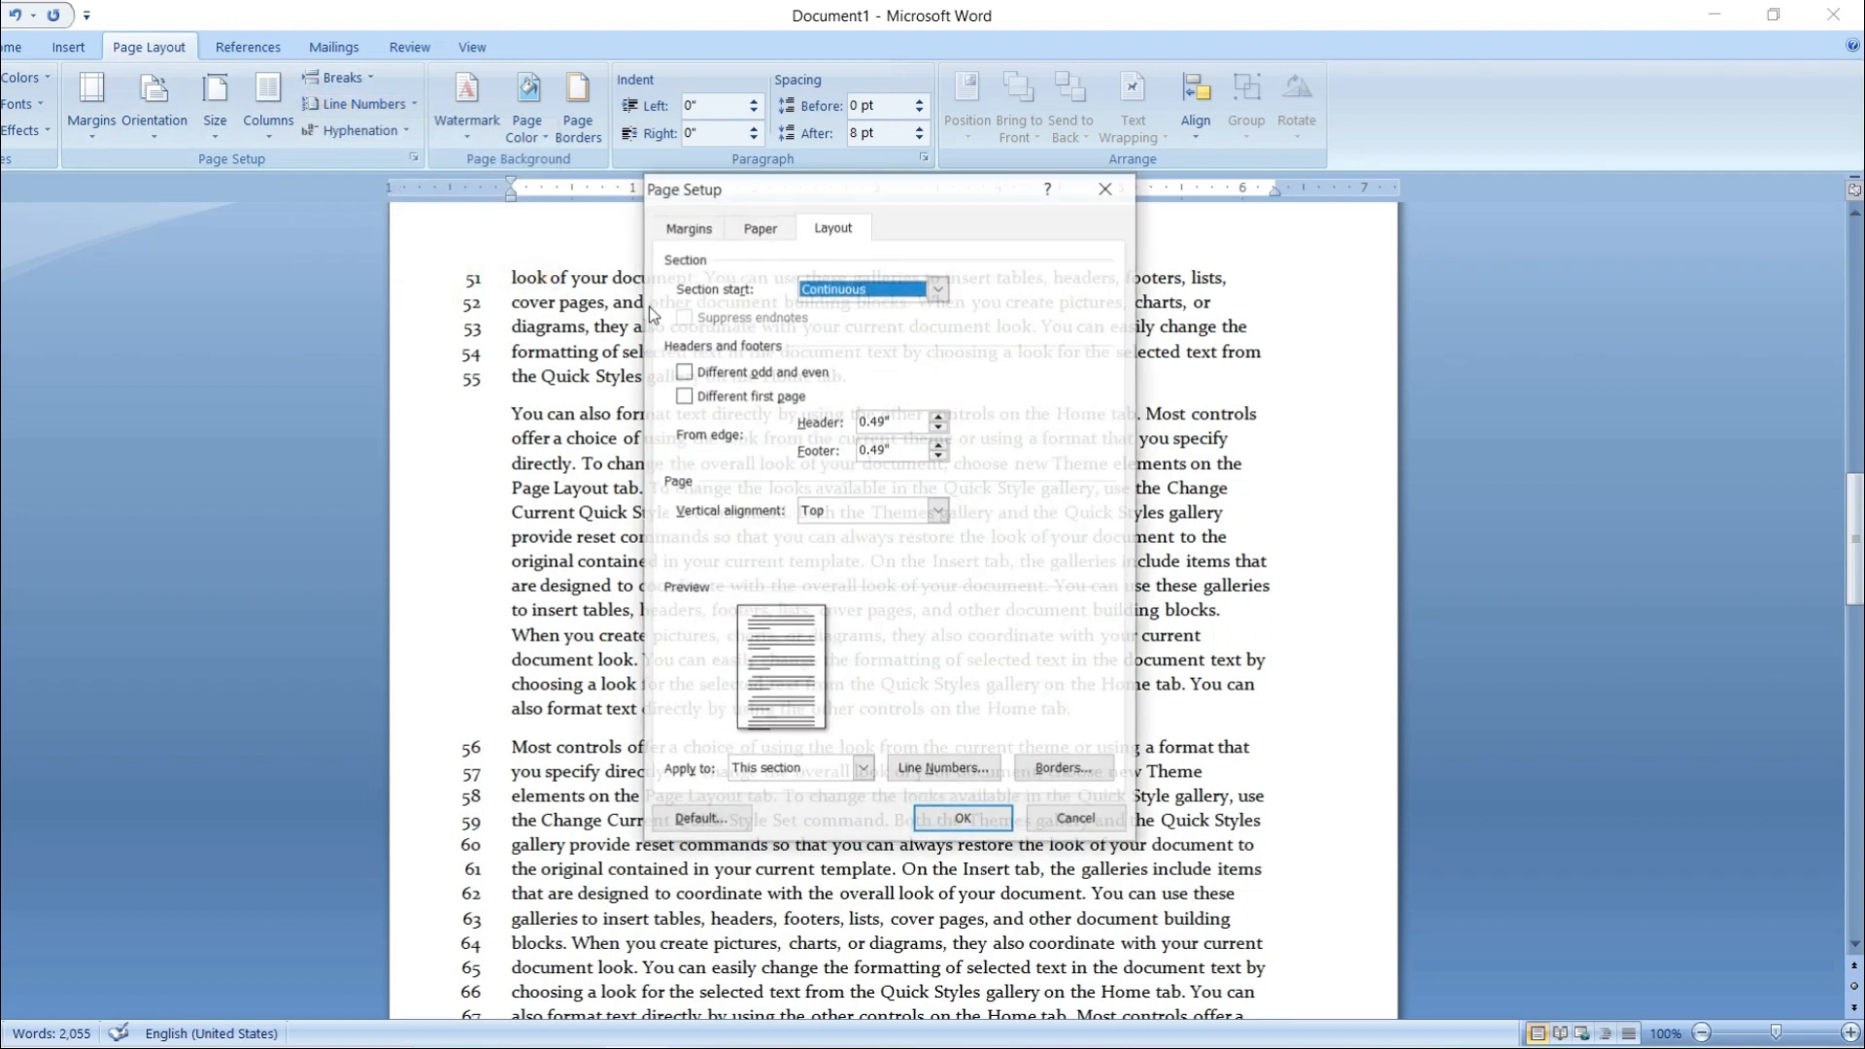
left_click(761, 227)
left_click(688, 227)
left_click(823, 228)
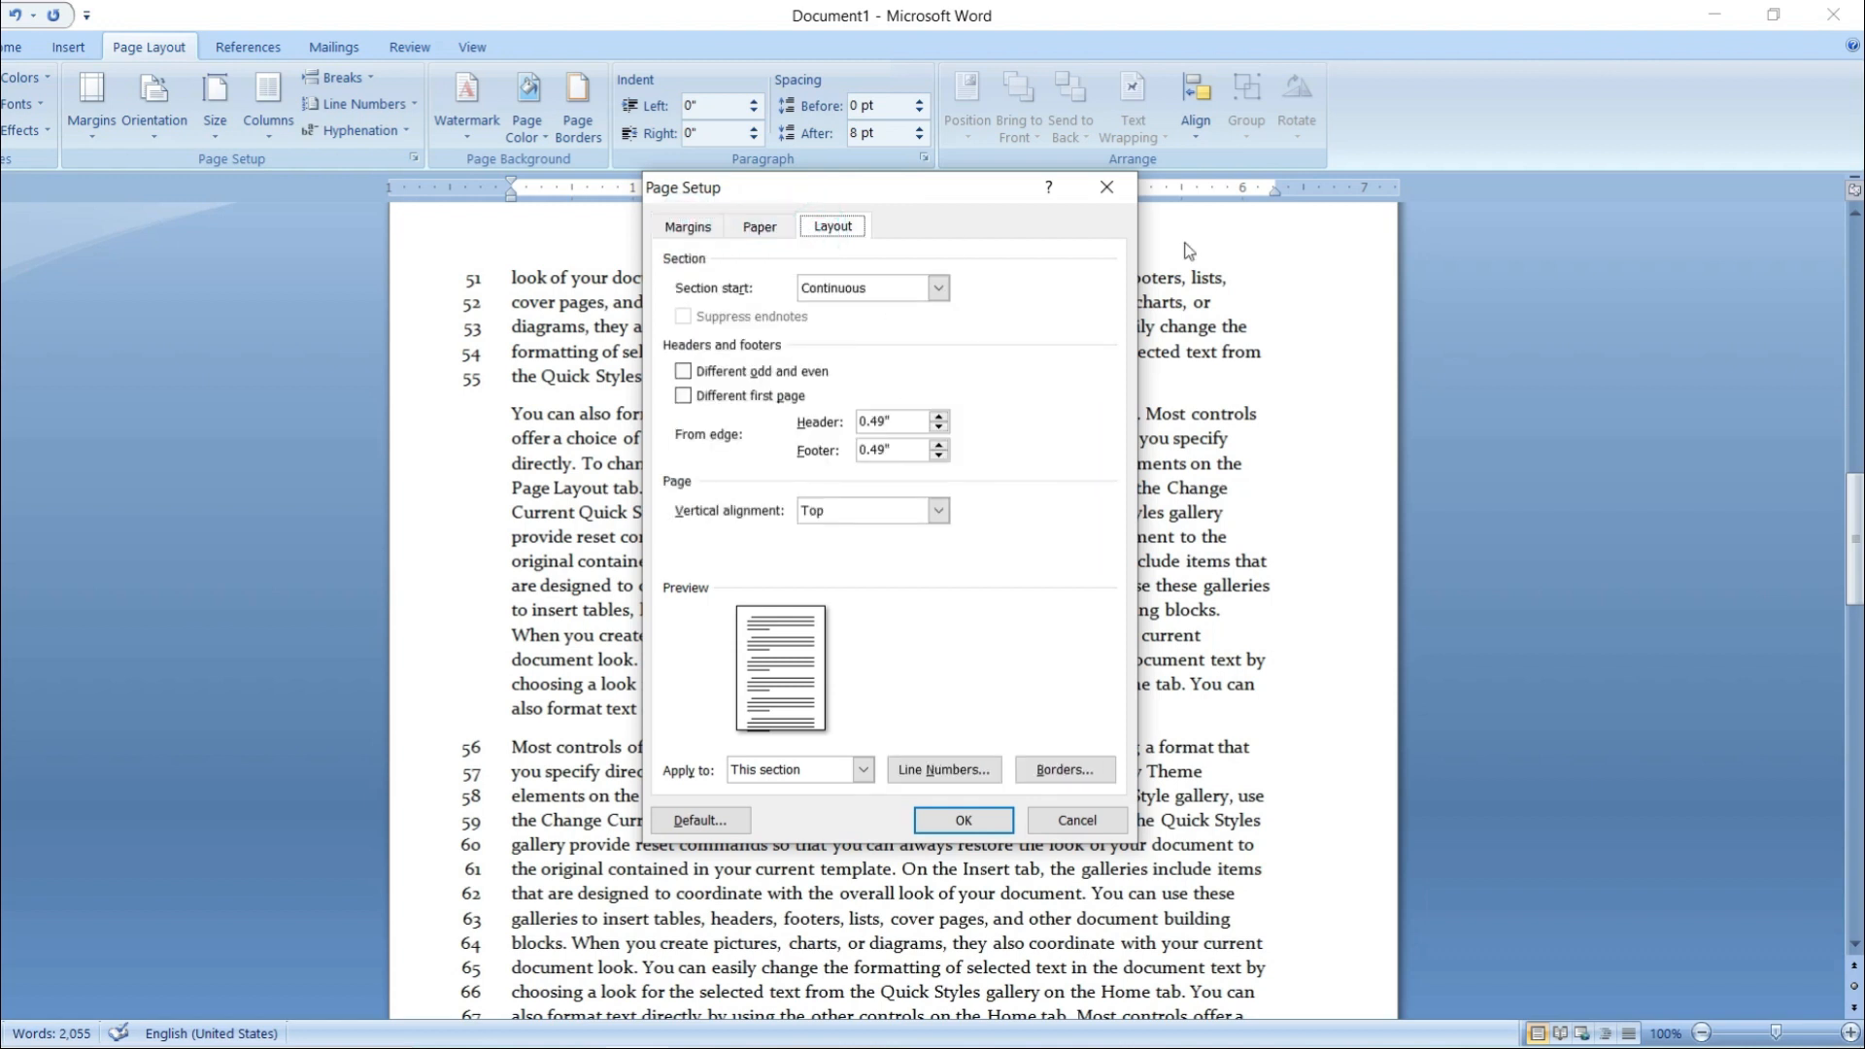
left_click(1106, 187)
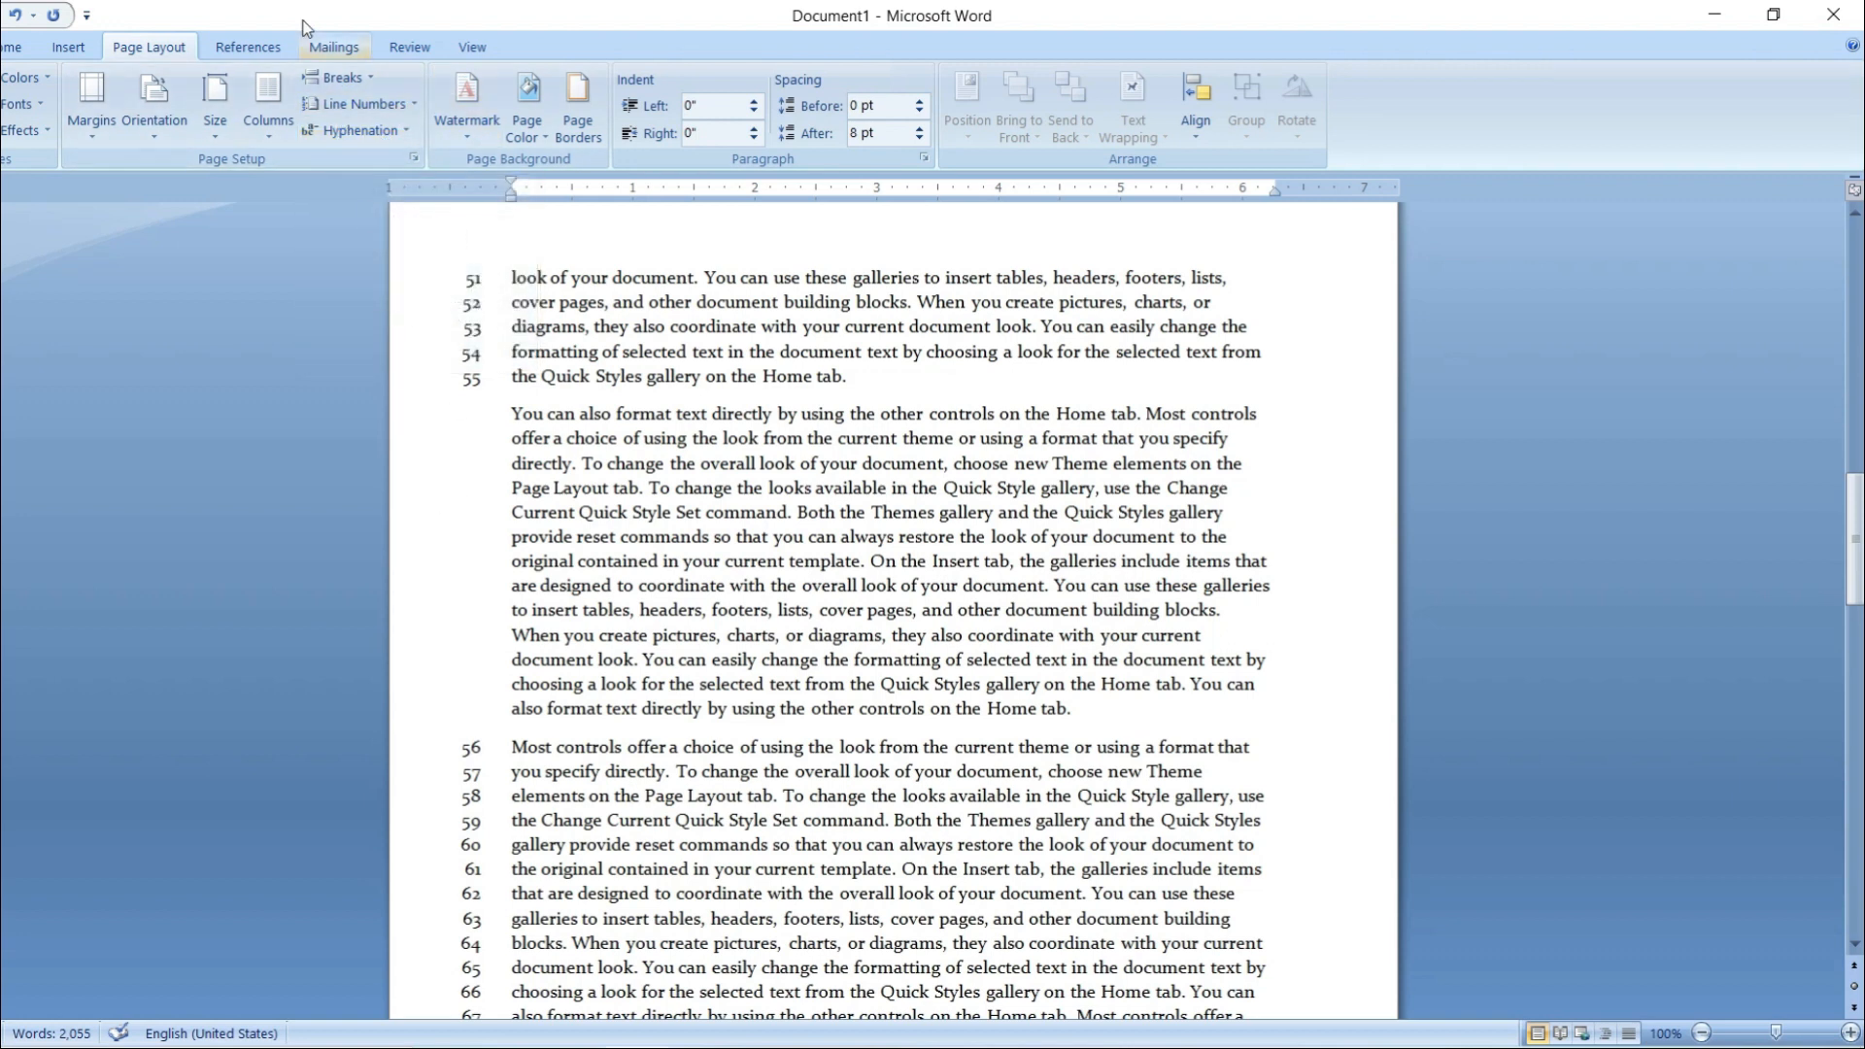
- Remove the line numbering from the first section and return to the start of the document
left_click(415, 105)
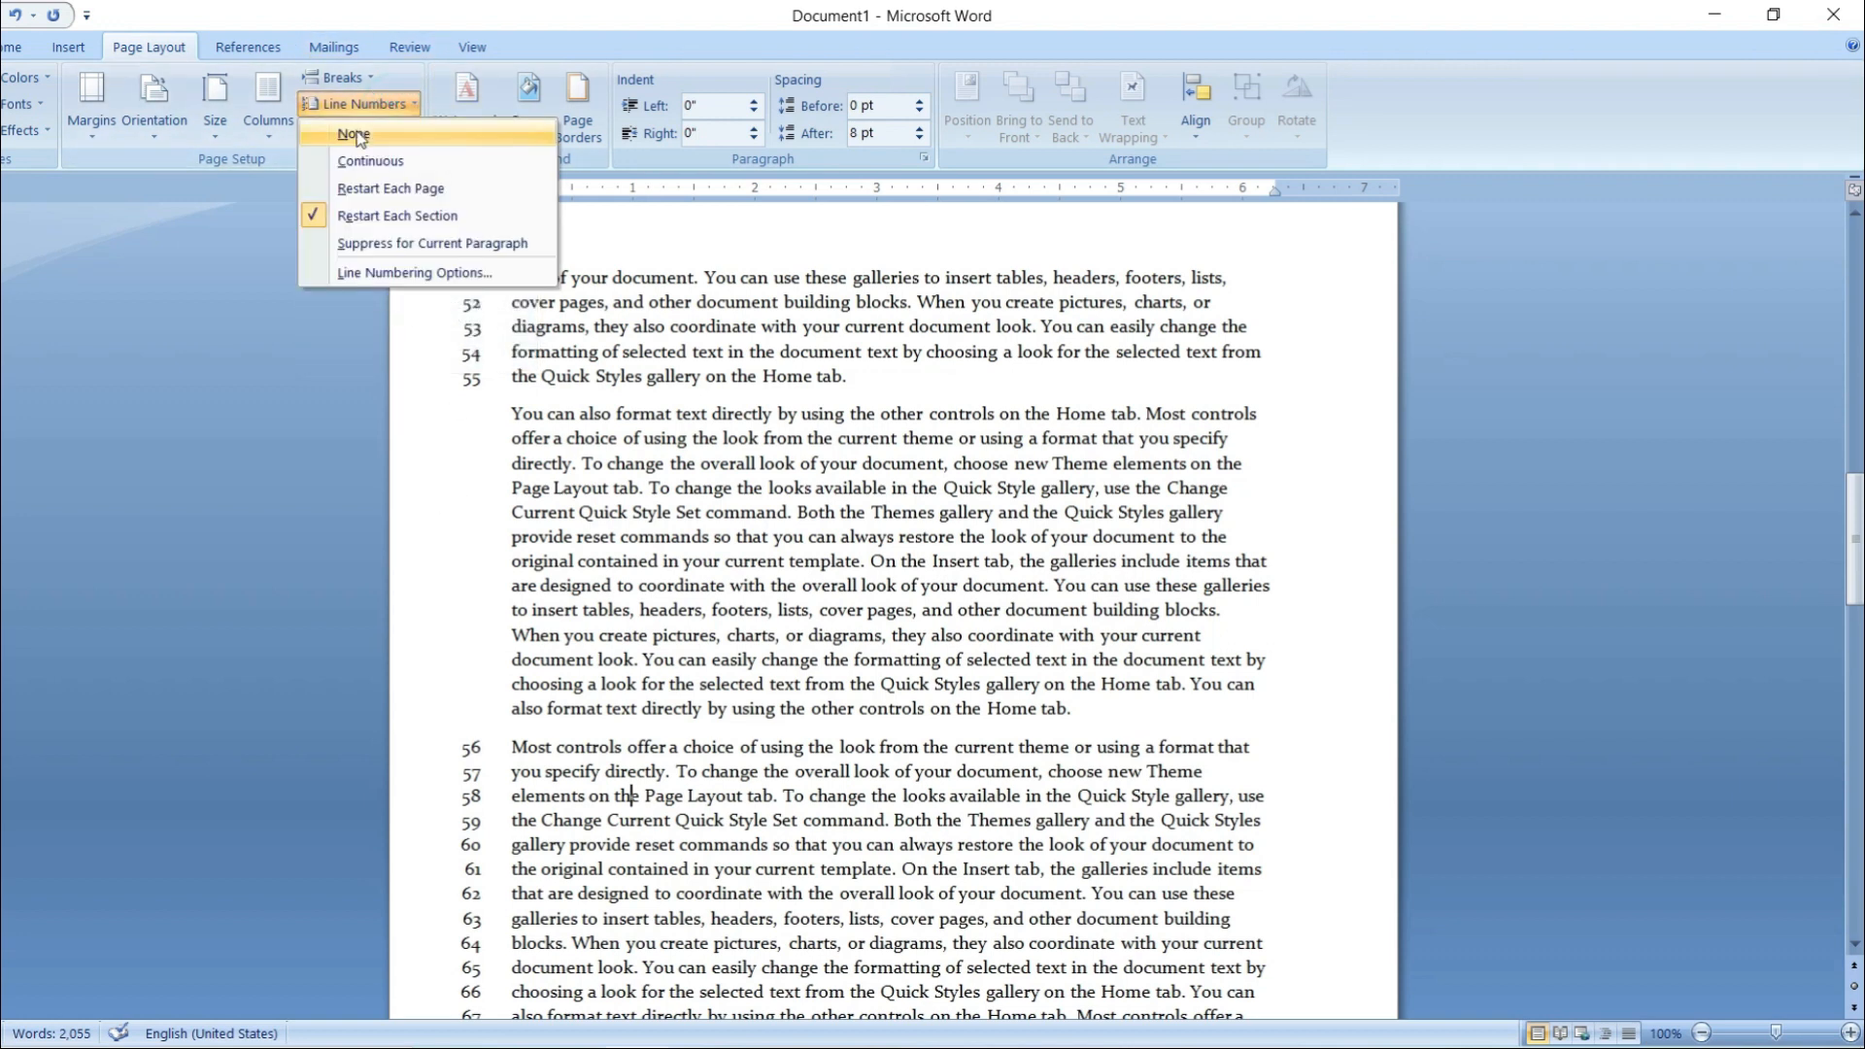
left_click(354, 134)
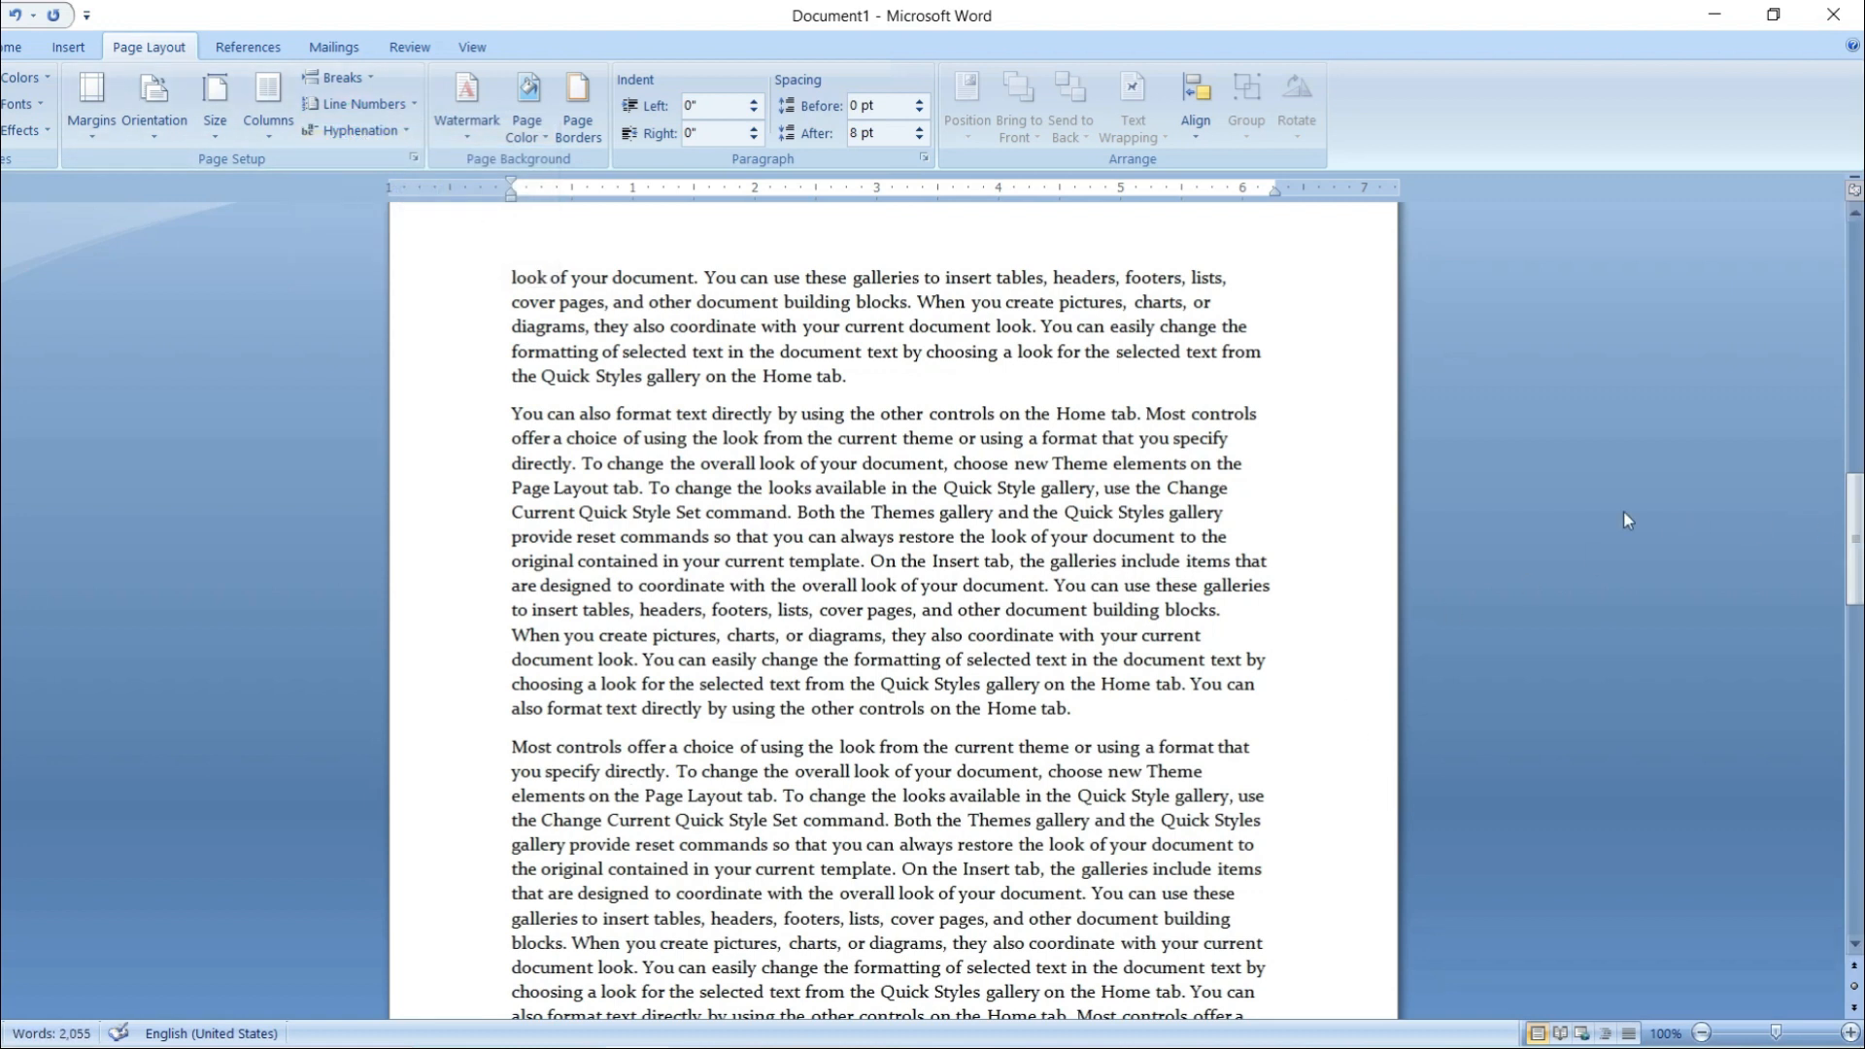
scroll(632, 795, "up", 2)
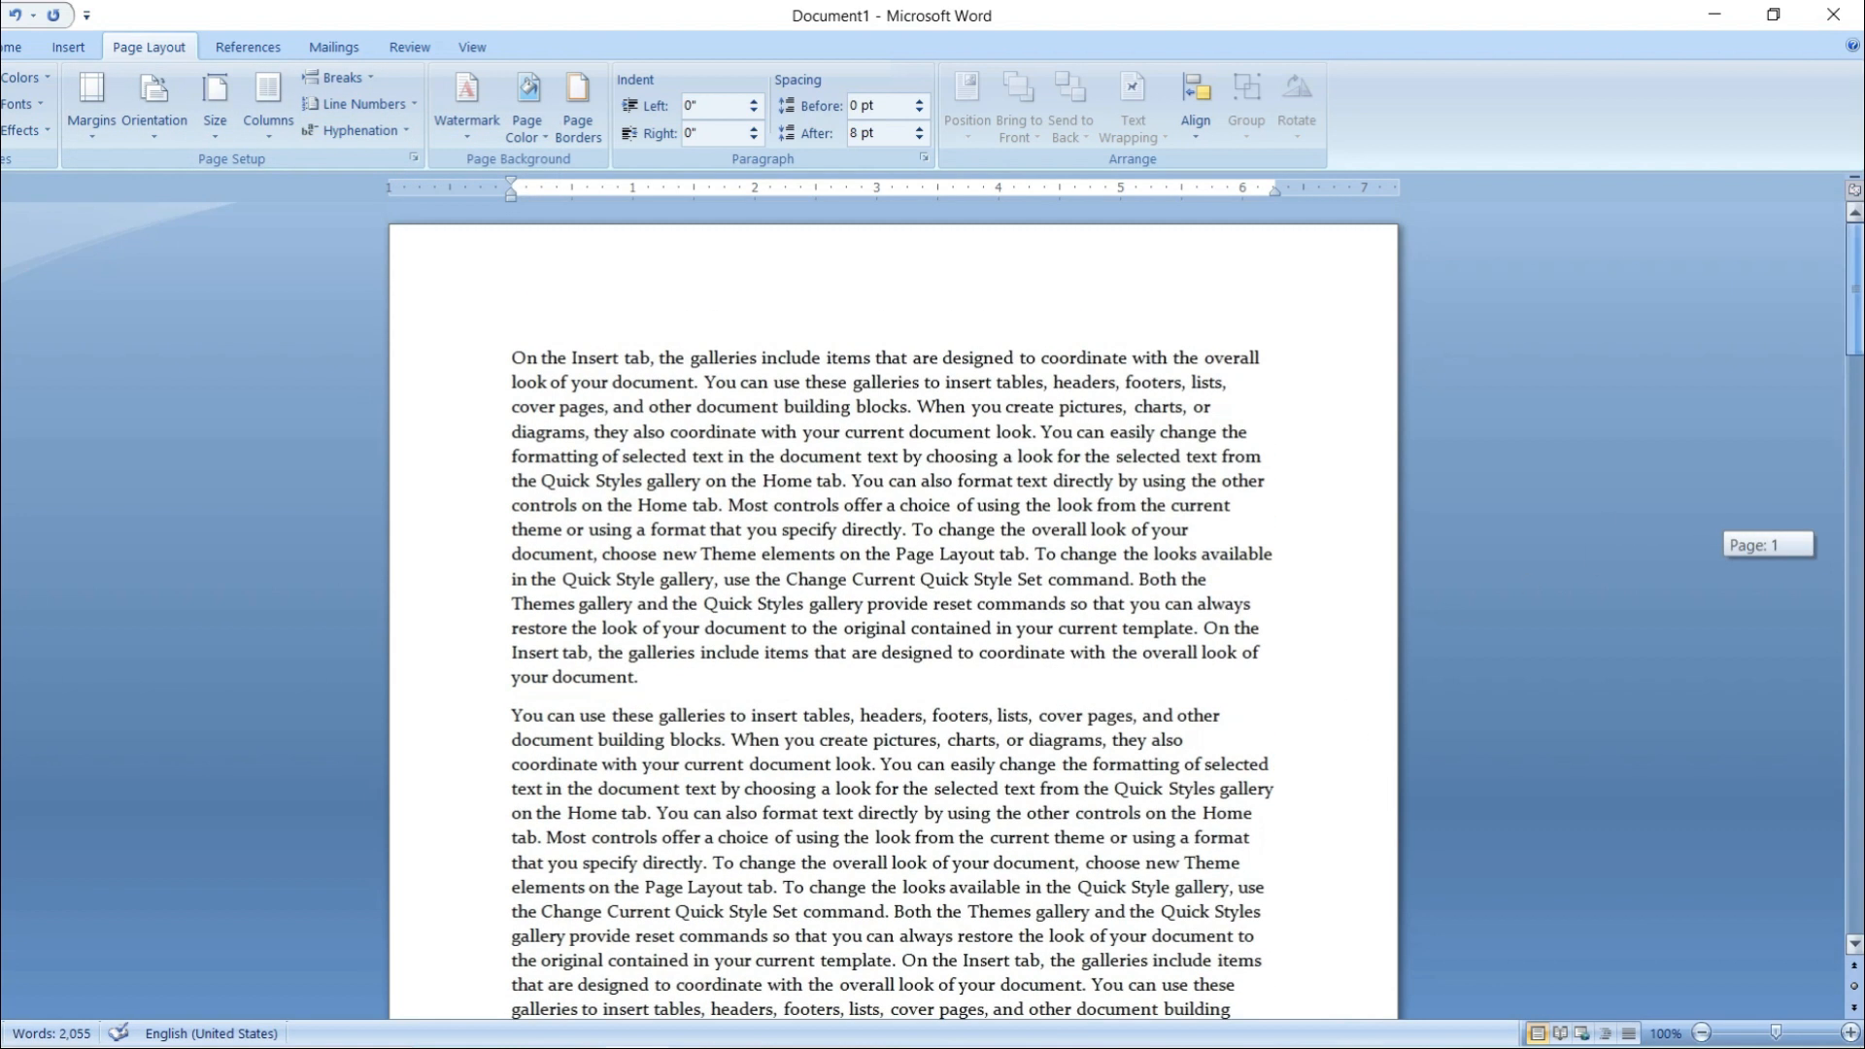
- Place the cursor at the start of the first paragraph and turn on automatic hyphenation
left_click(491, 357)
left_click(361, 130)
left_click(490, 398)
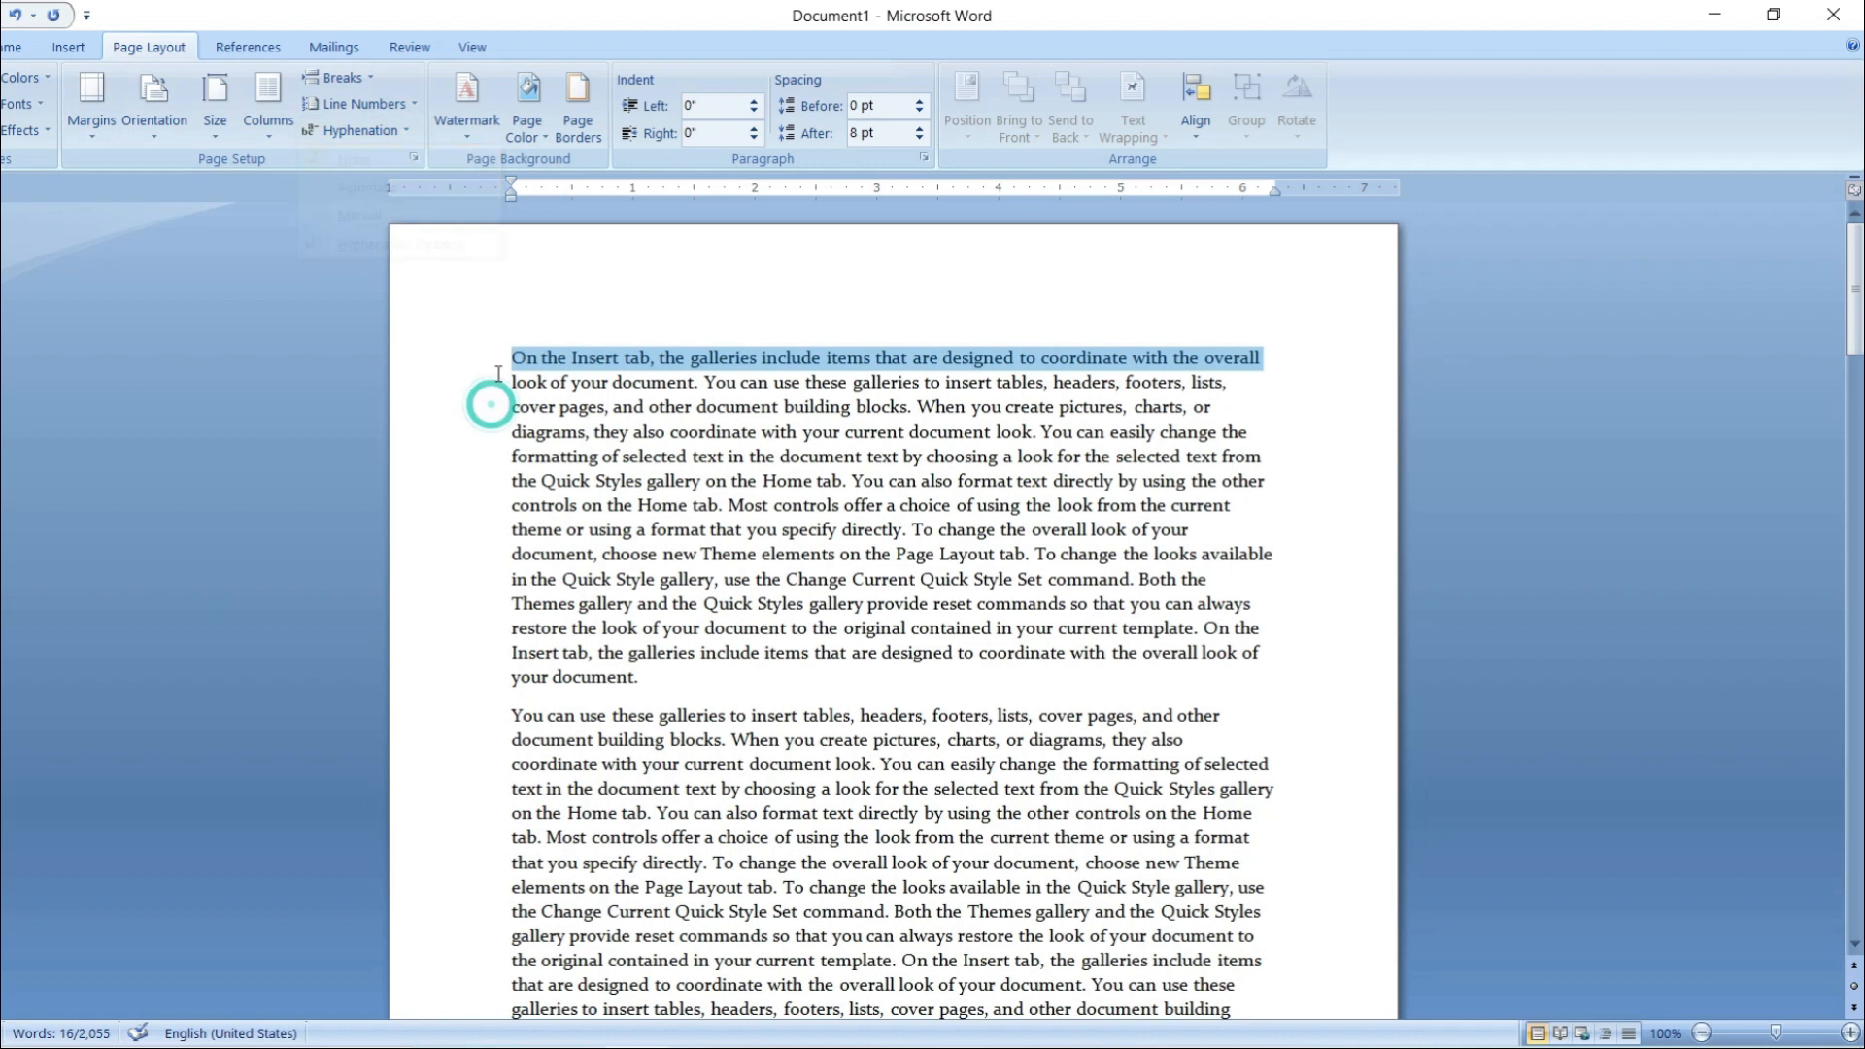
left_click(518, 361)
left_click(357, 131)
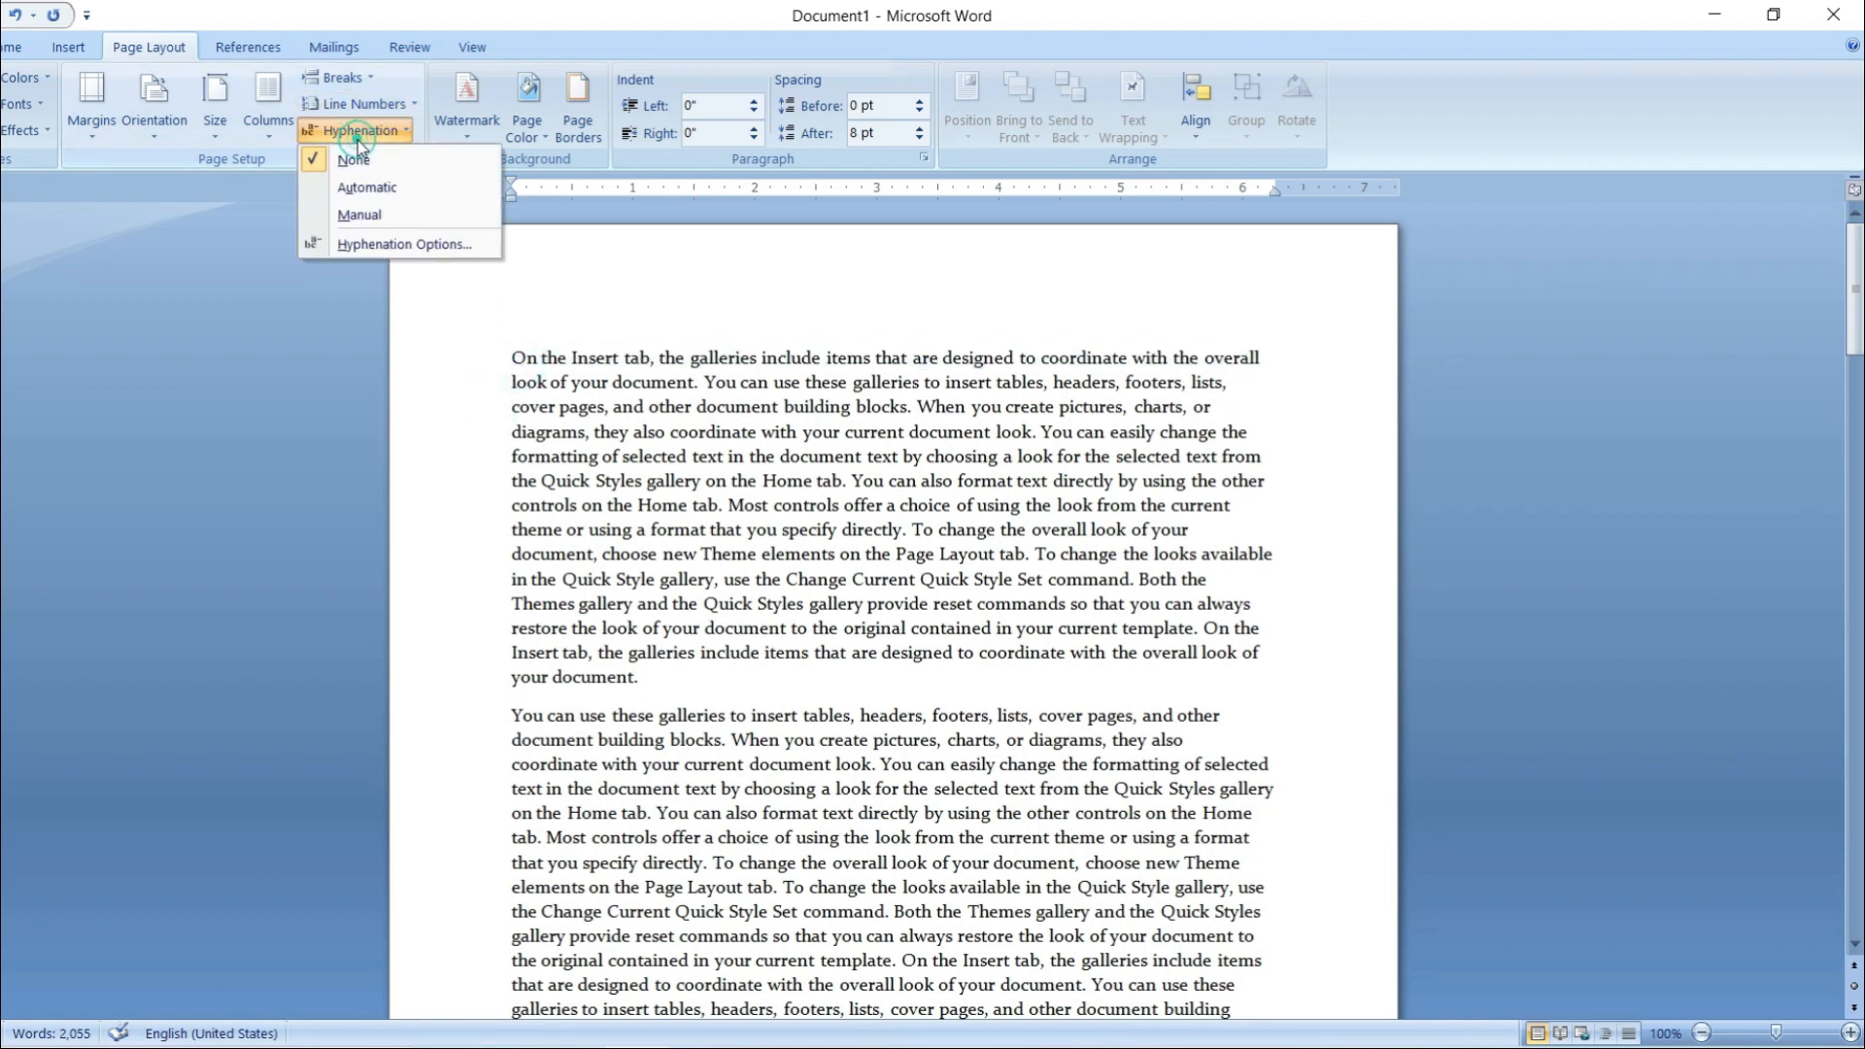
left_click(359, 191)
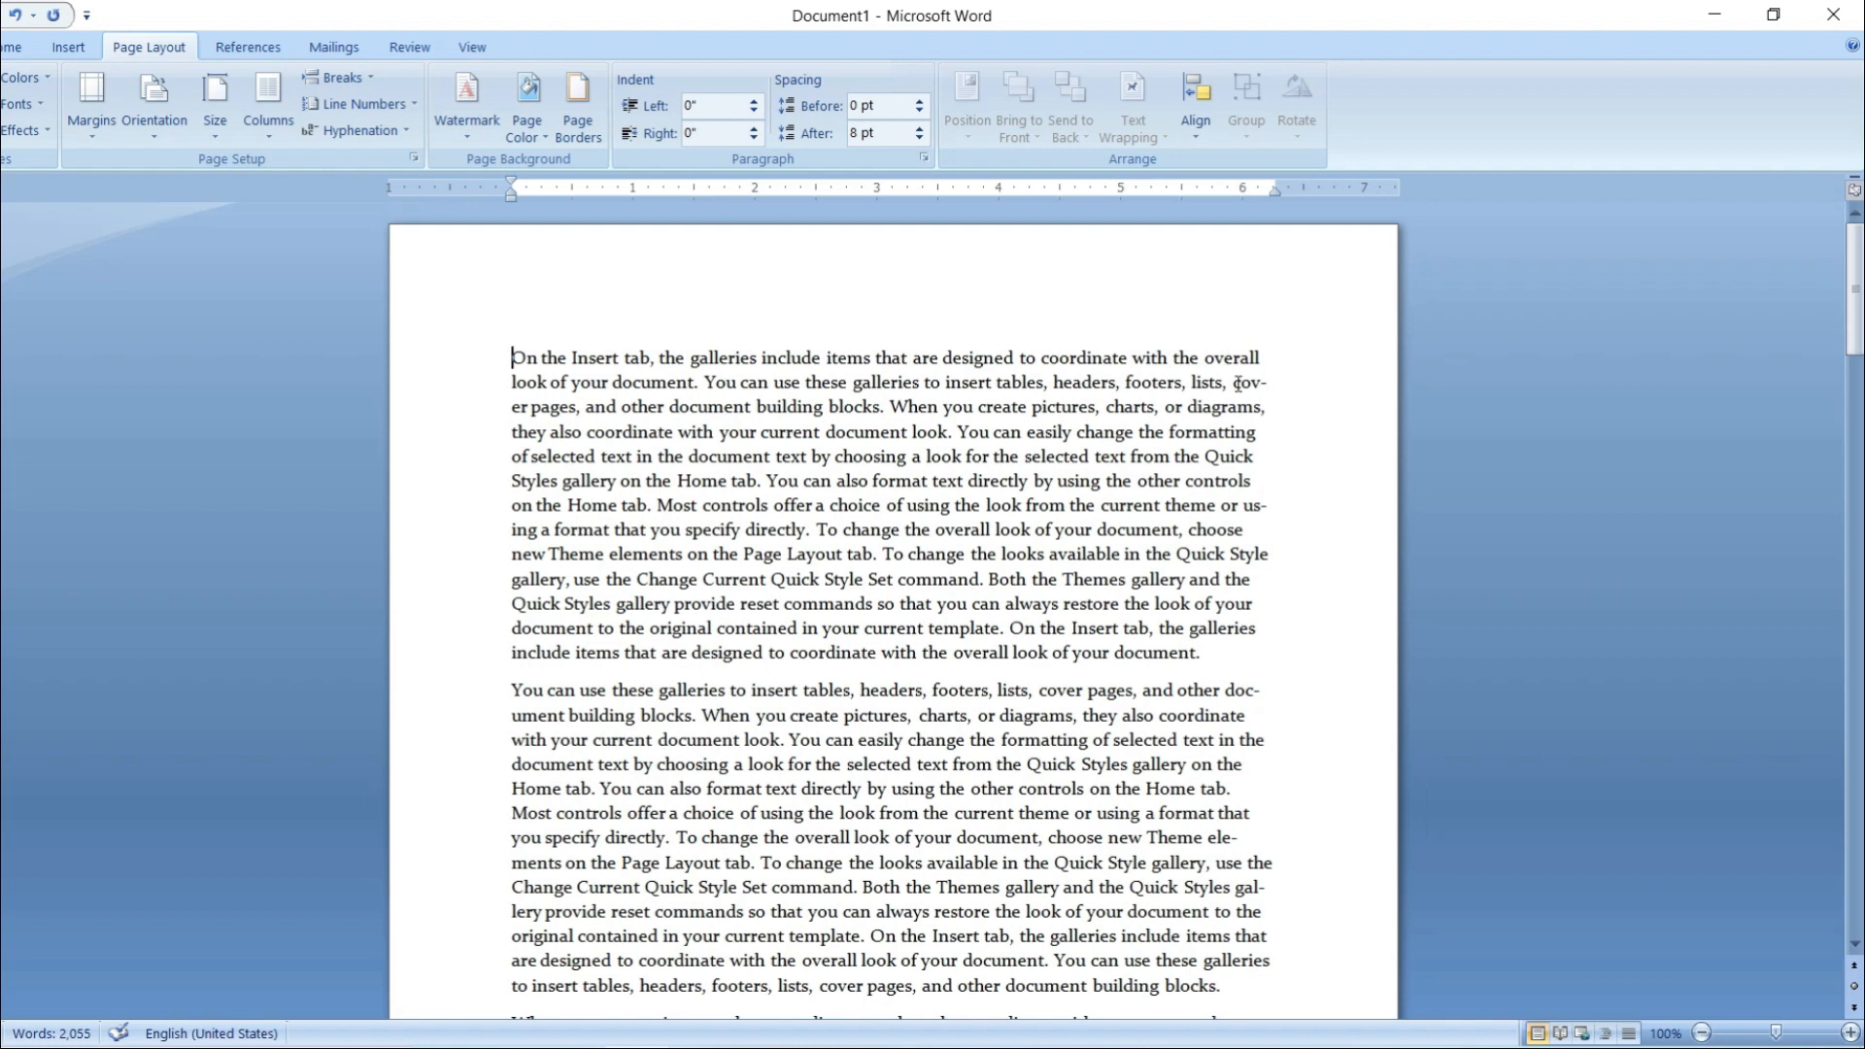
- Highlight the words "cover" and "using" in the first paragraph to examine how they are split across lines
left_click_drag(1232, 384, 1242, 383)
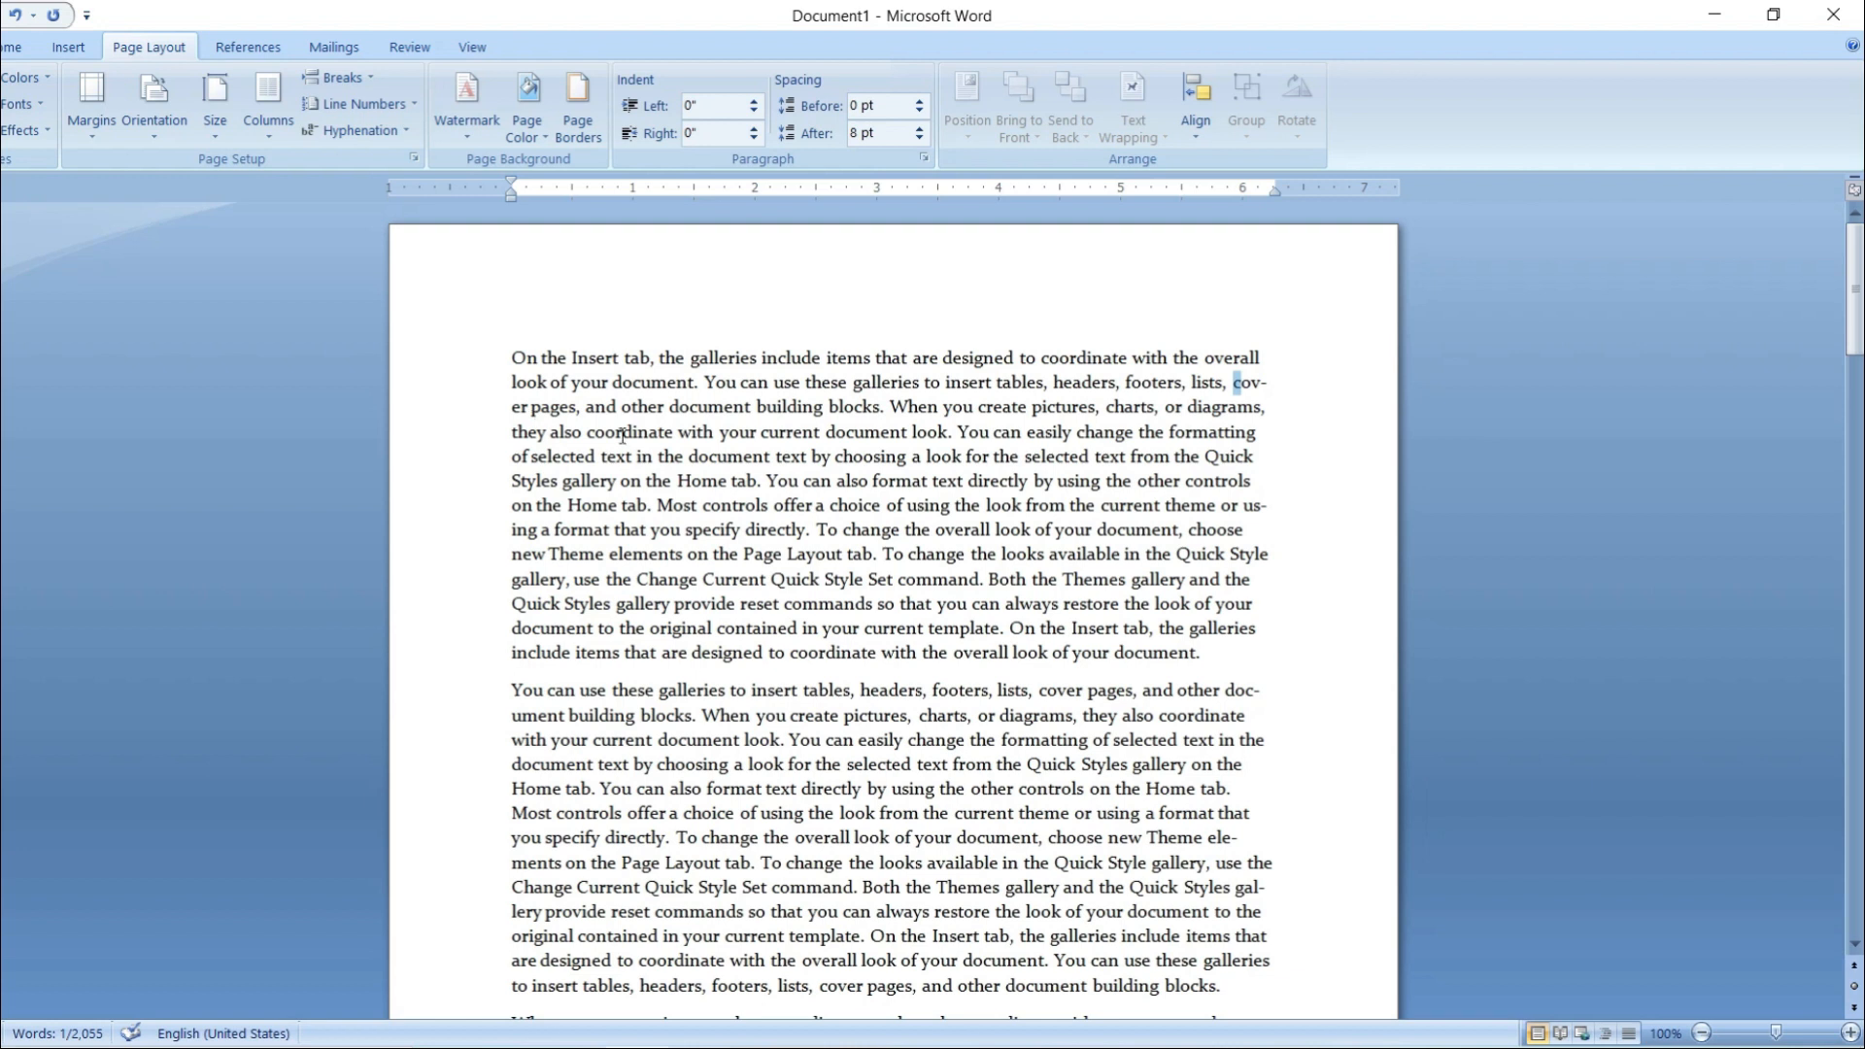
key("shift+Right")
key("shift+Right")
key("shift+Right")
left_click(1245, 505)
key("shift+Right")
key("shift+Right")
key("shift+Right")
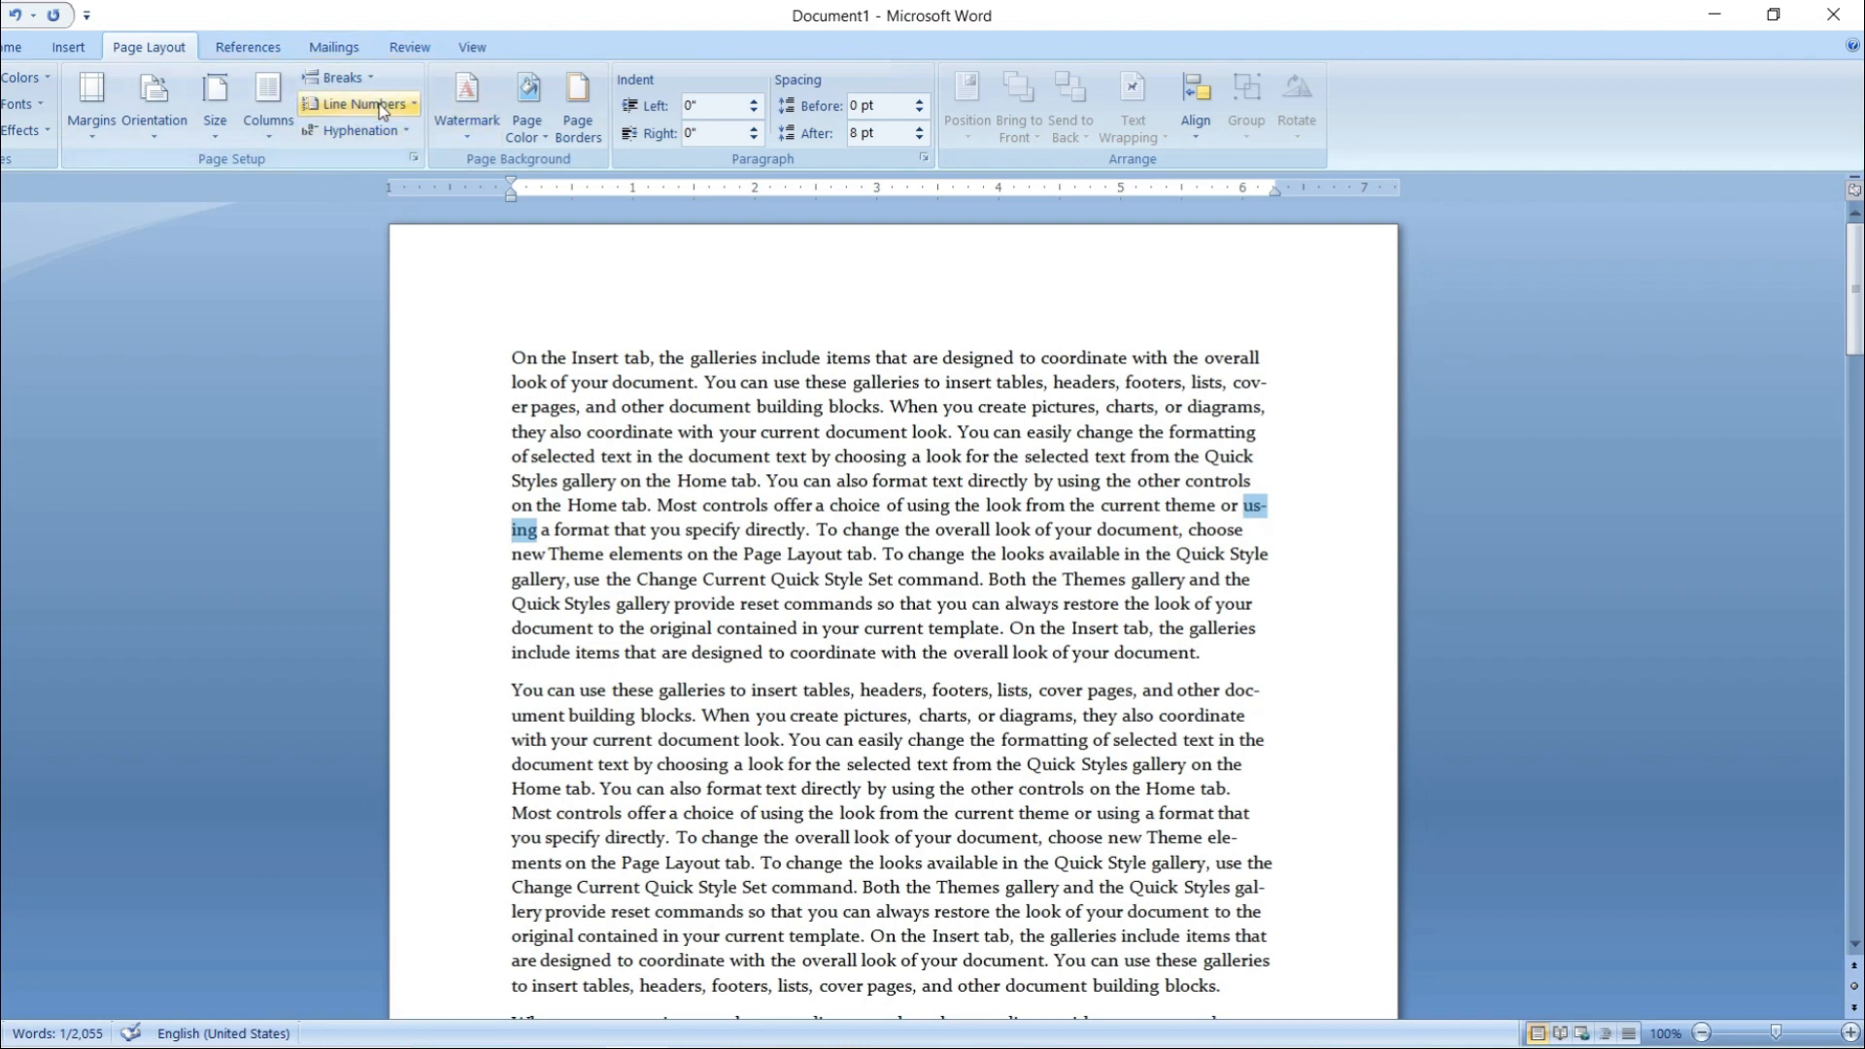
- Set hyphenation to None and back to Automatic, comparing the line endings in the first paragraph
left_click(357, 130)
left_click(353, 161)
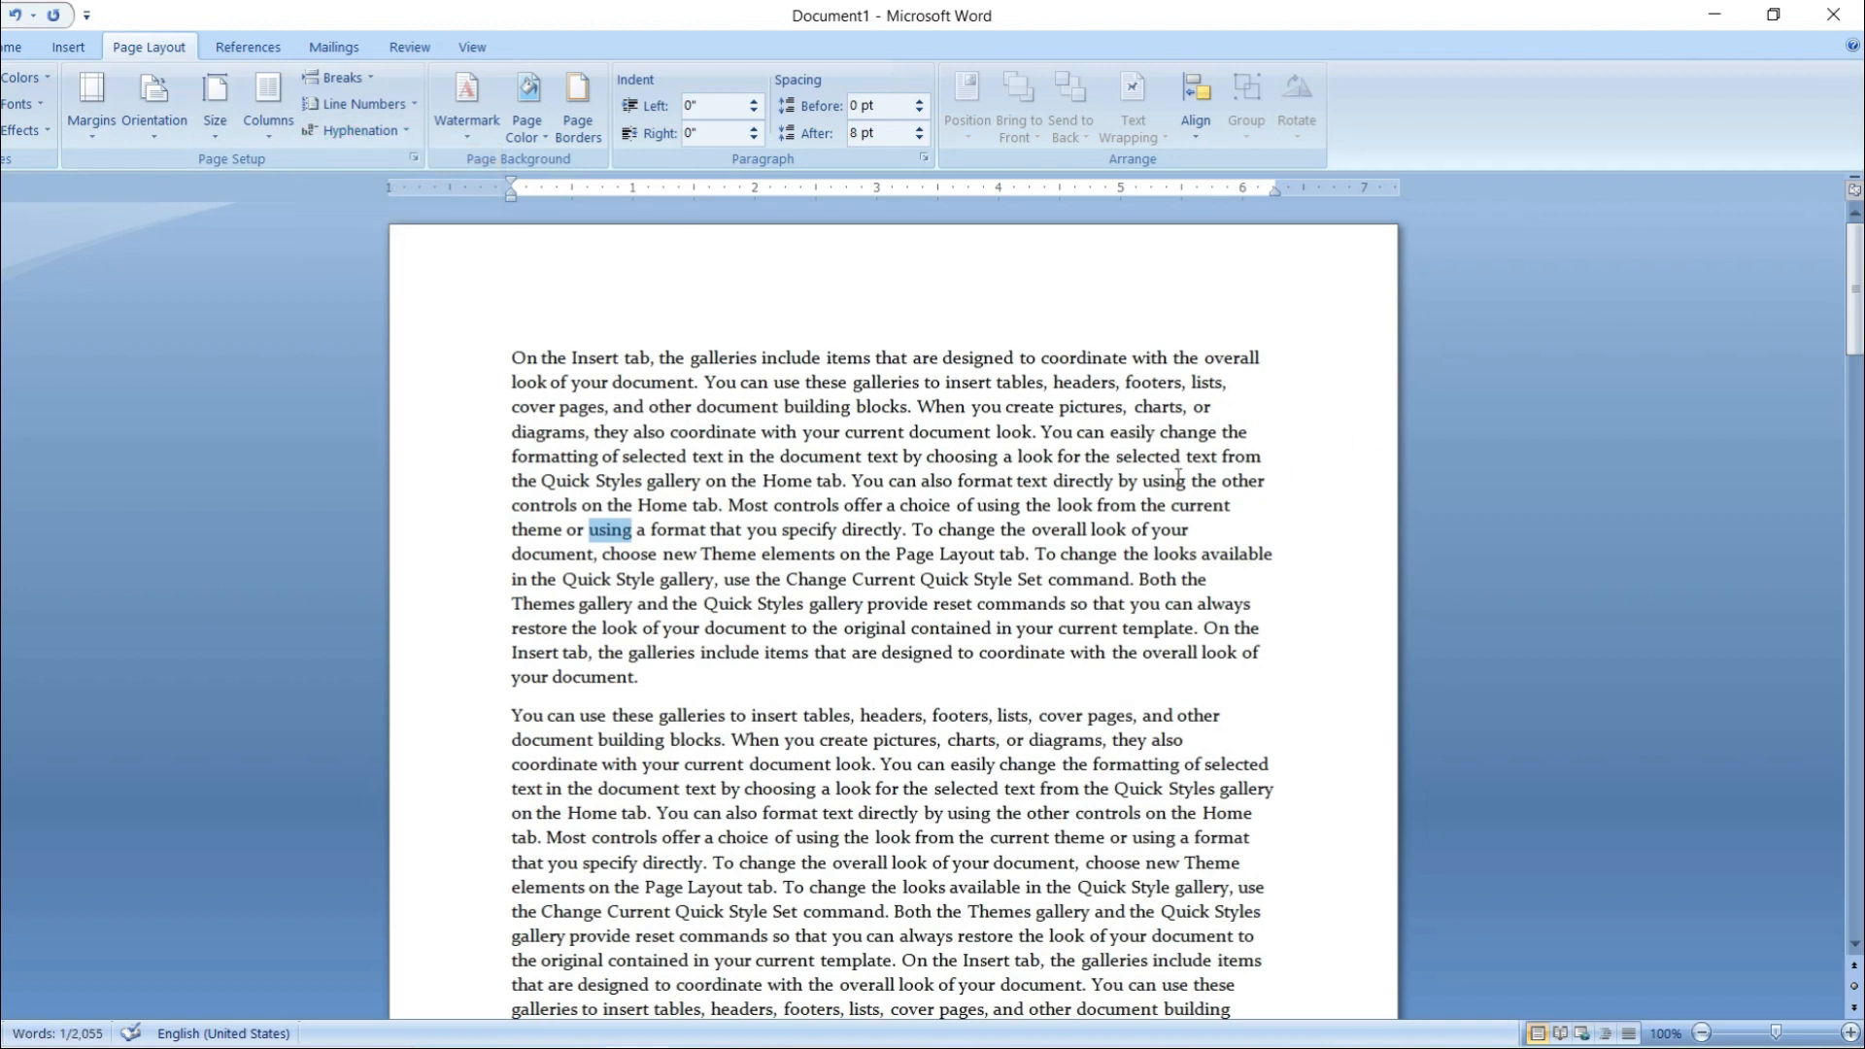
left_click(410, 132)
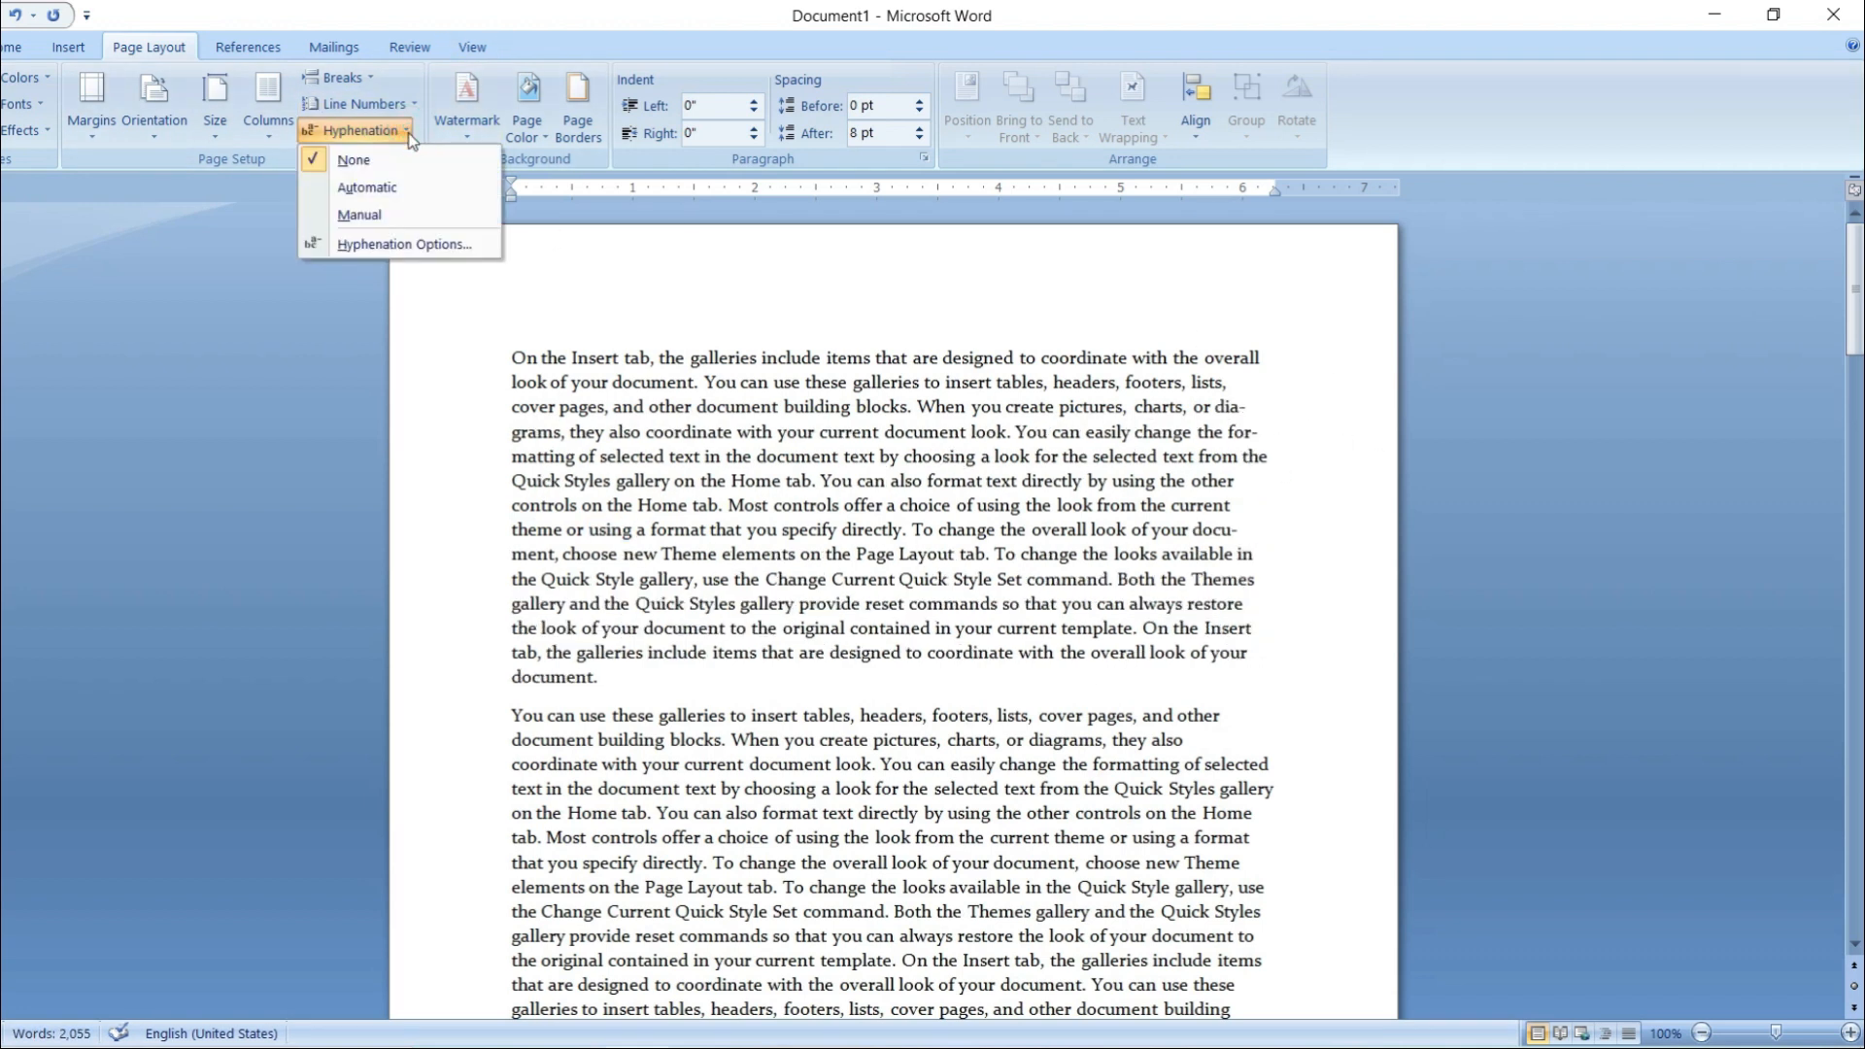
left_click(367, 188)
left_click_drag(1237, 394, 1276, 395)
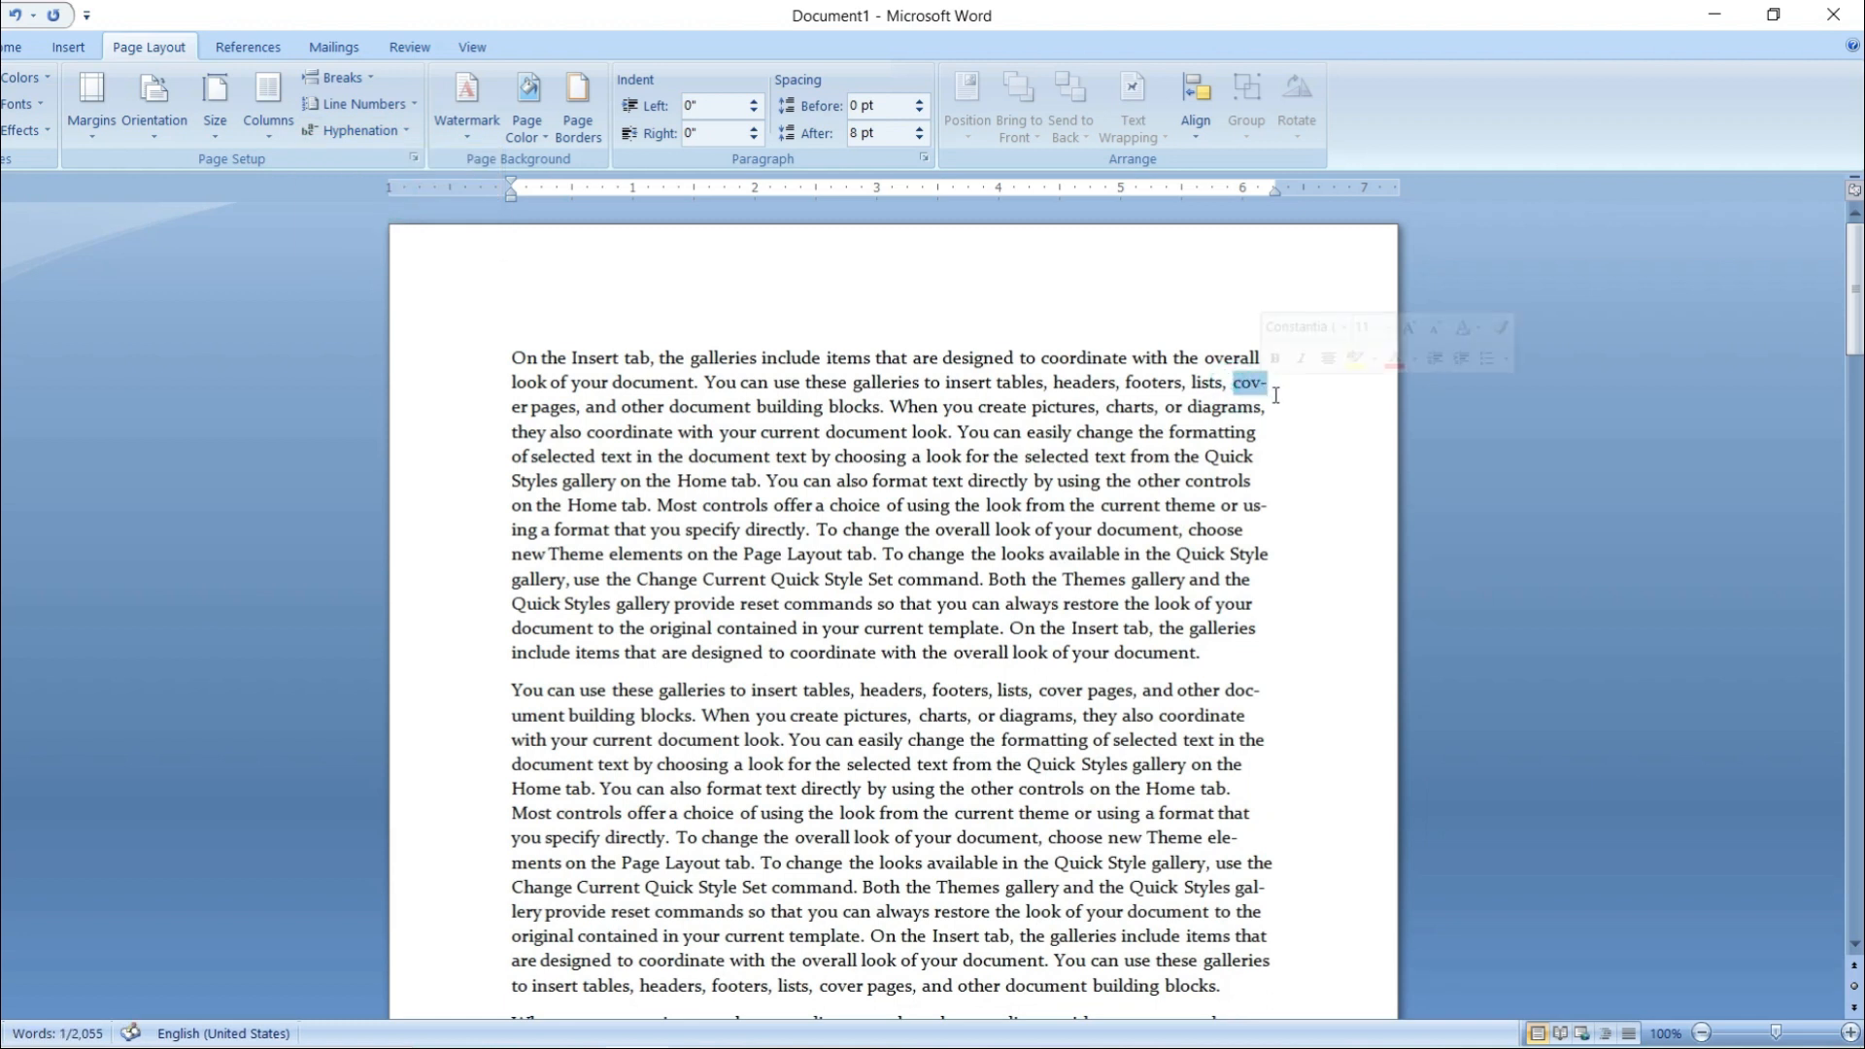
left_click_drag(913, 384, 1199, 651)
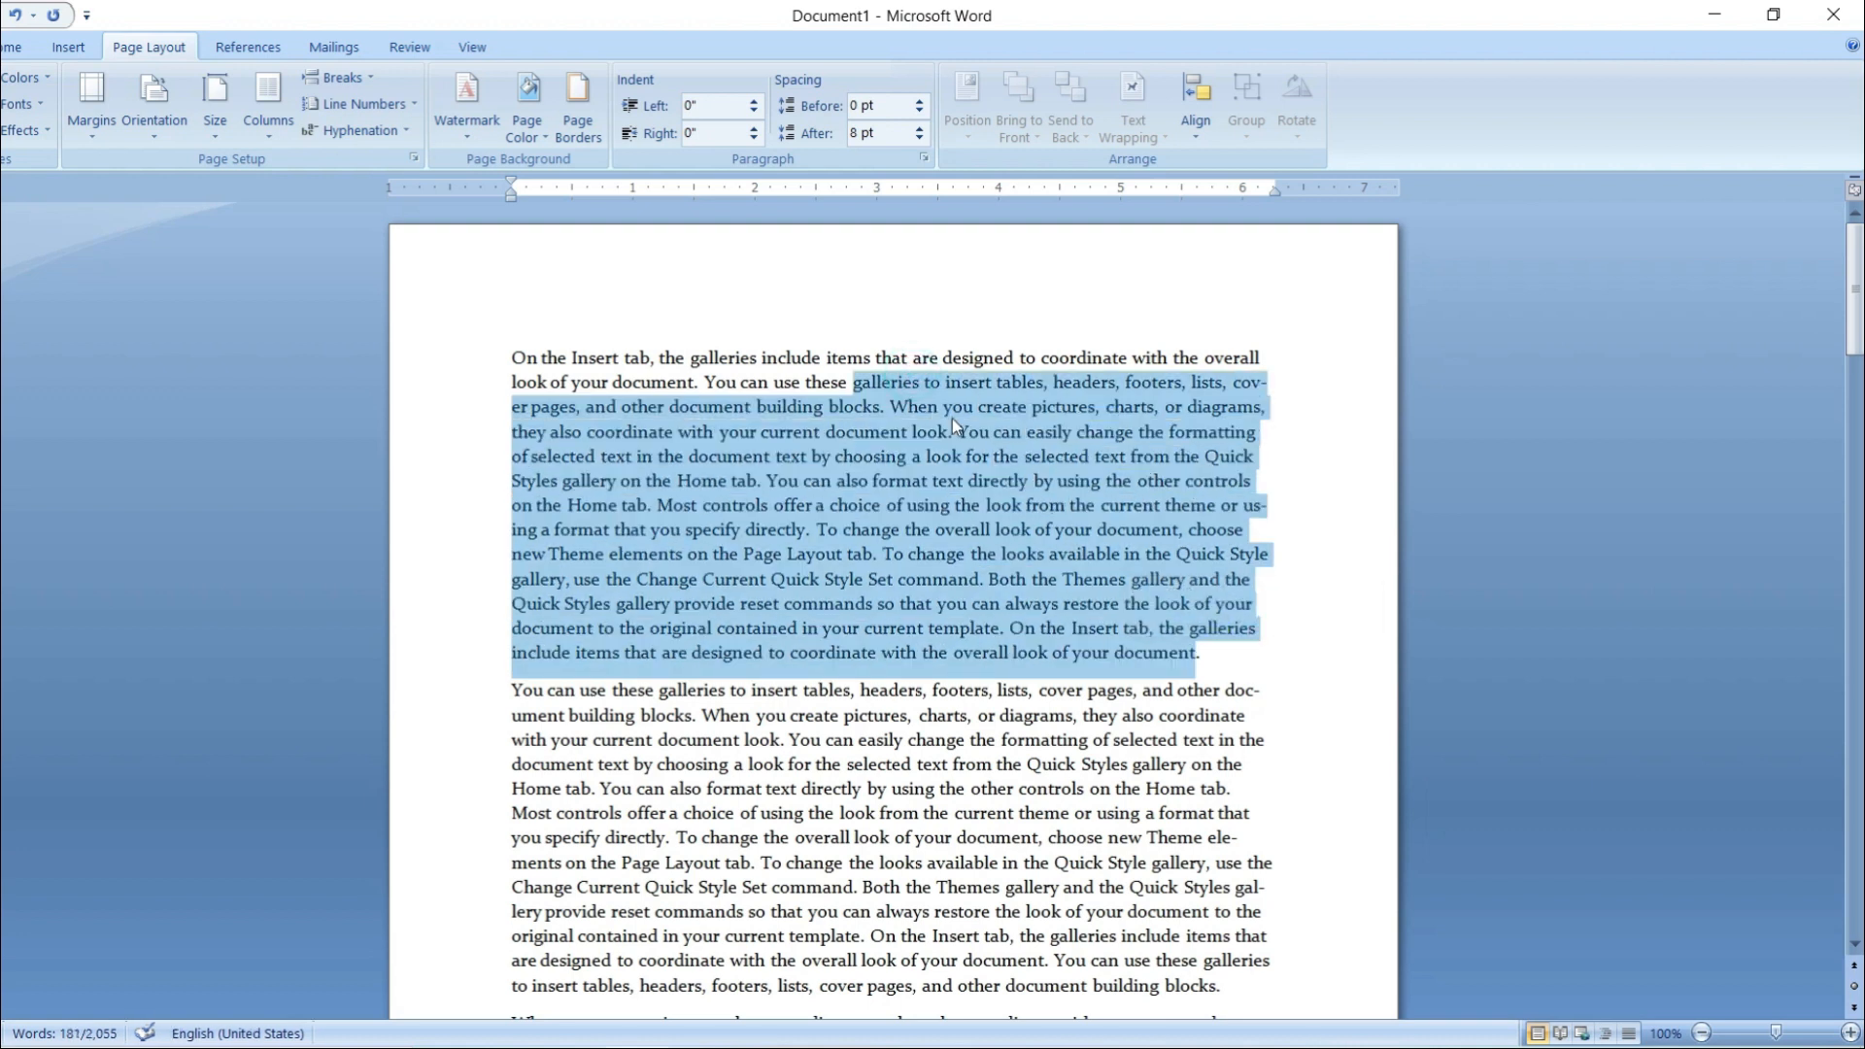
left_click(993, 431)
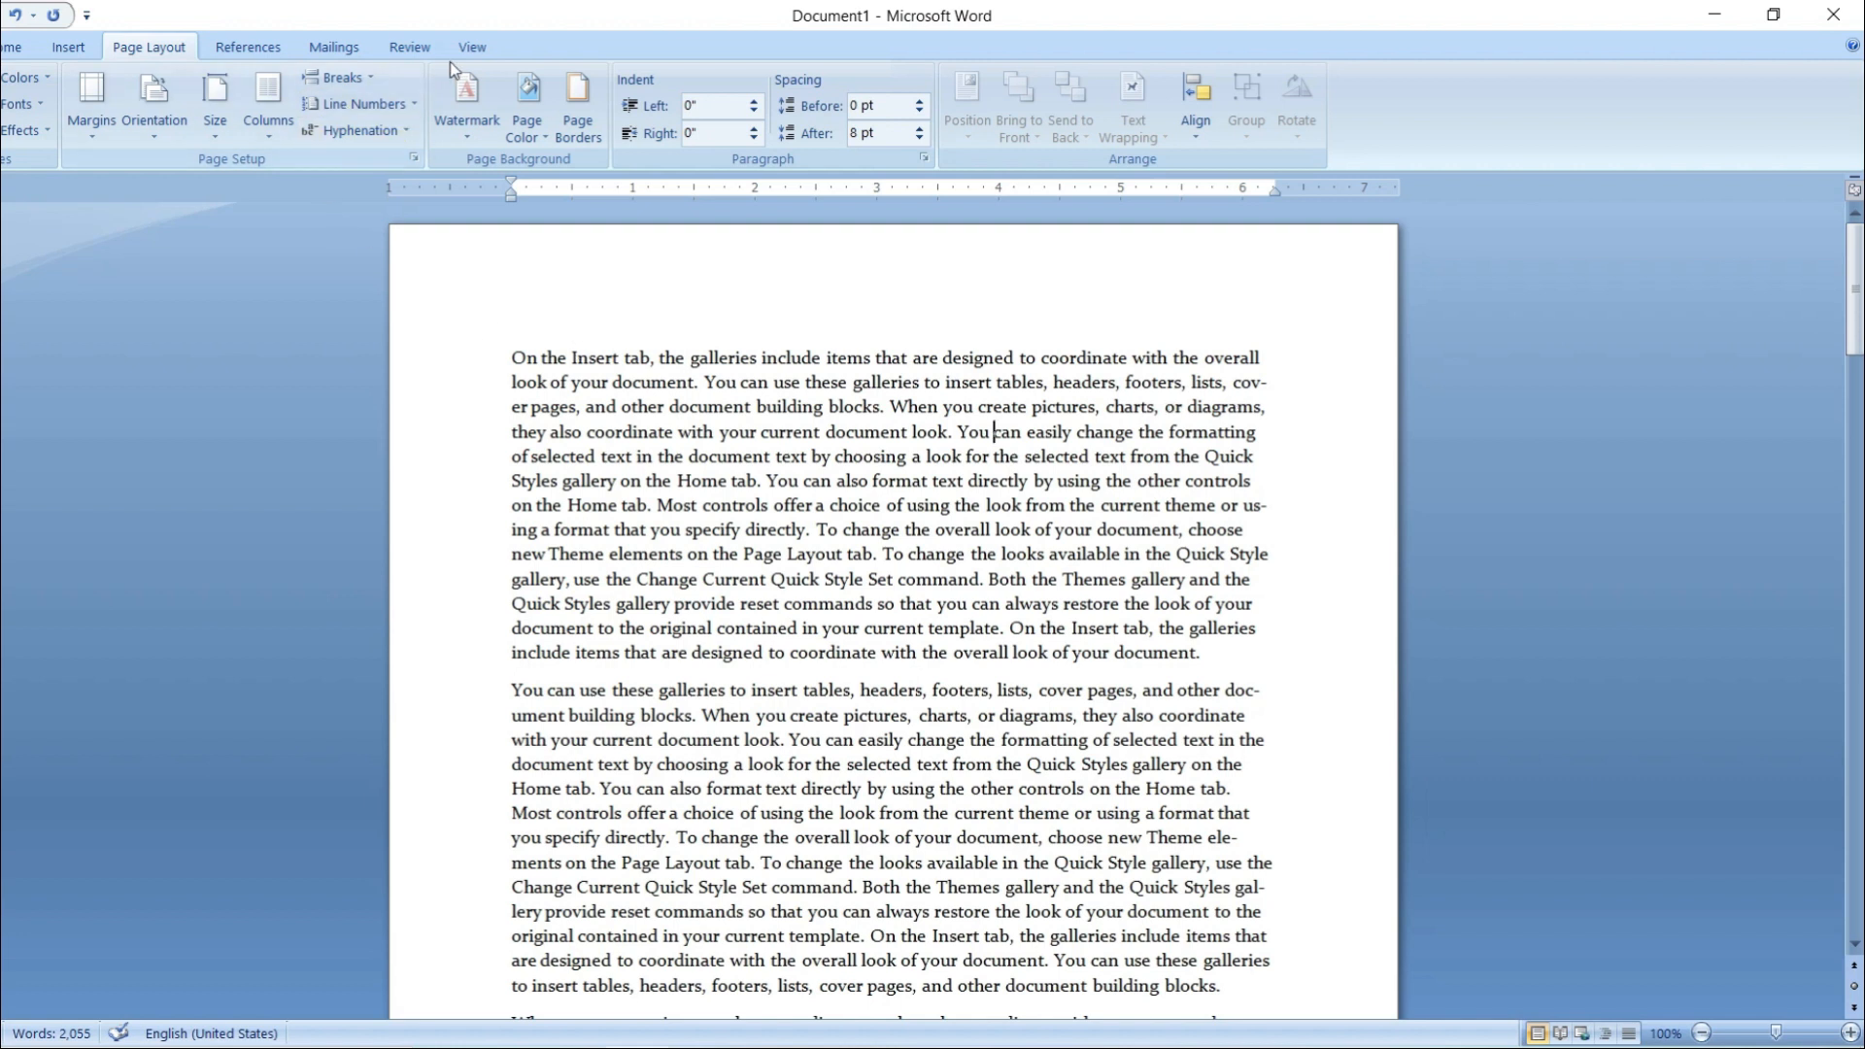
- Add the DO NOT COPY 1 watermark to the document and check it behind the first page's text
left_click(459, 112)
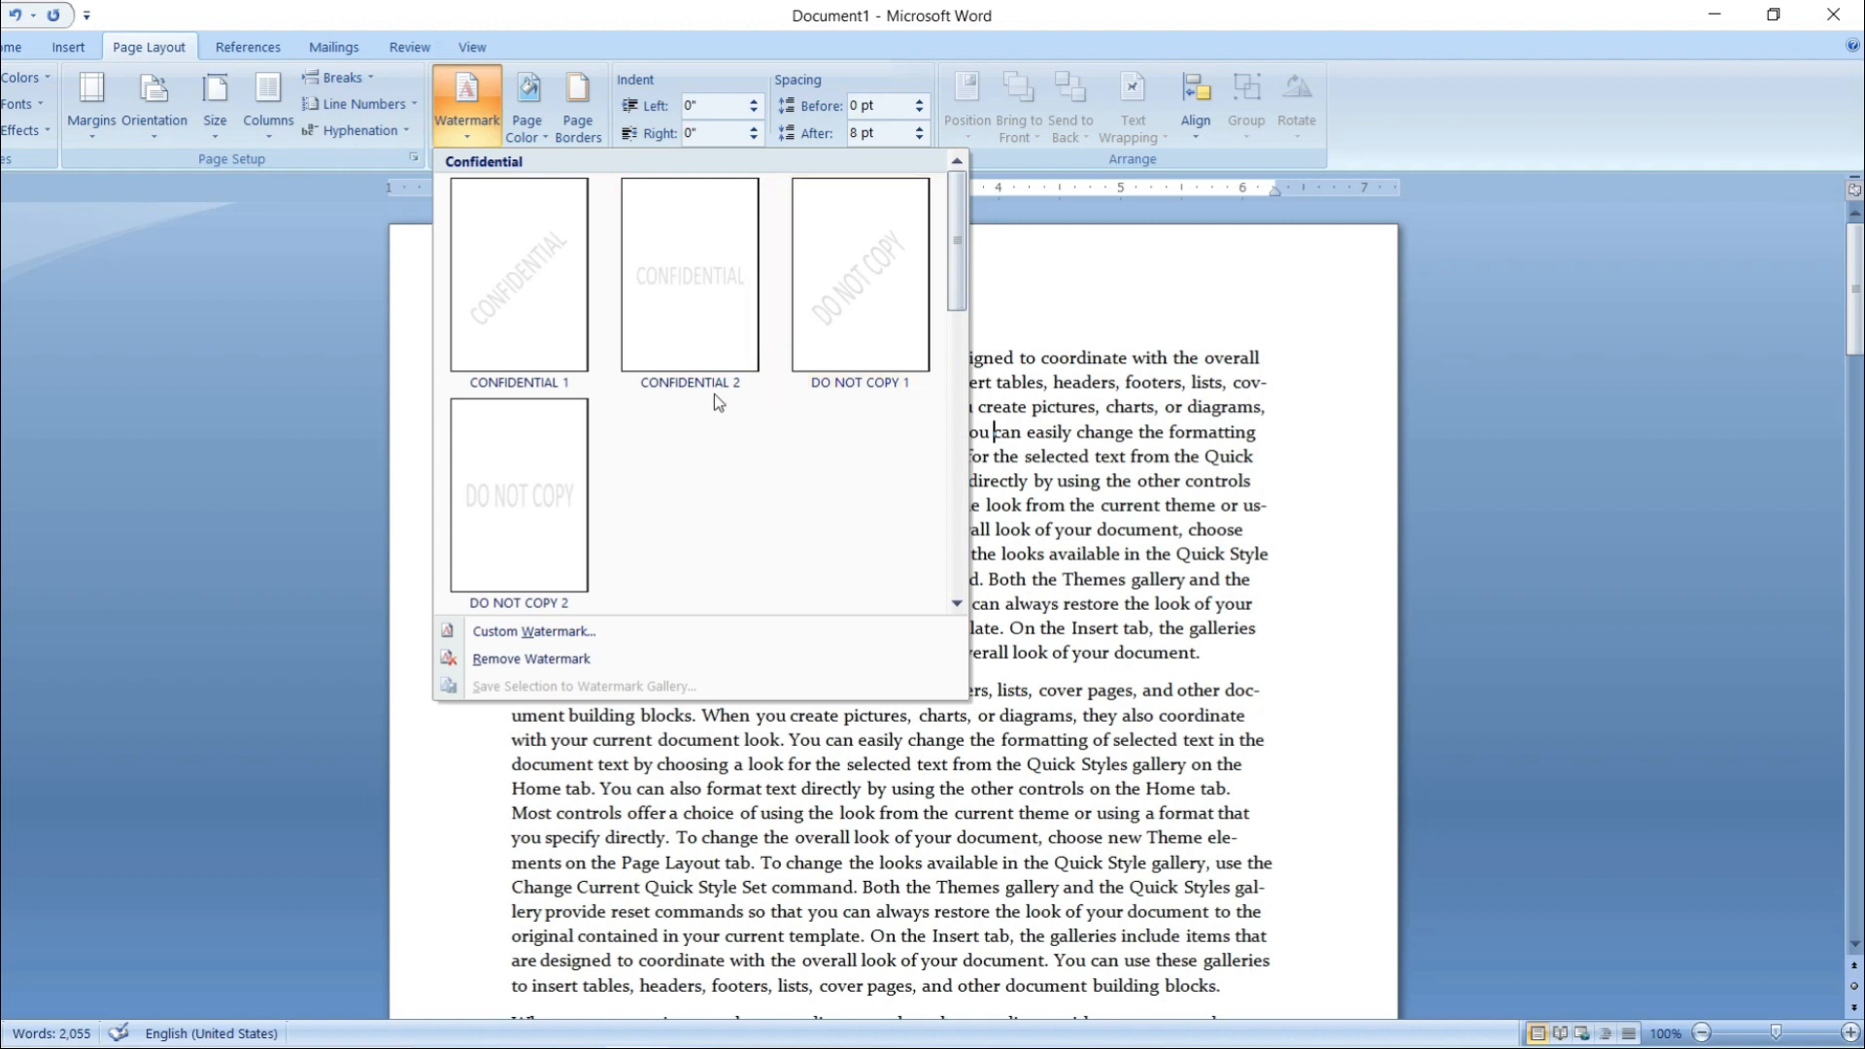
left_click(826, 308)
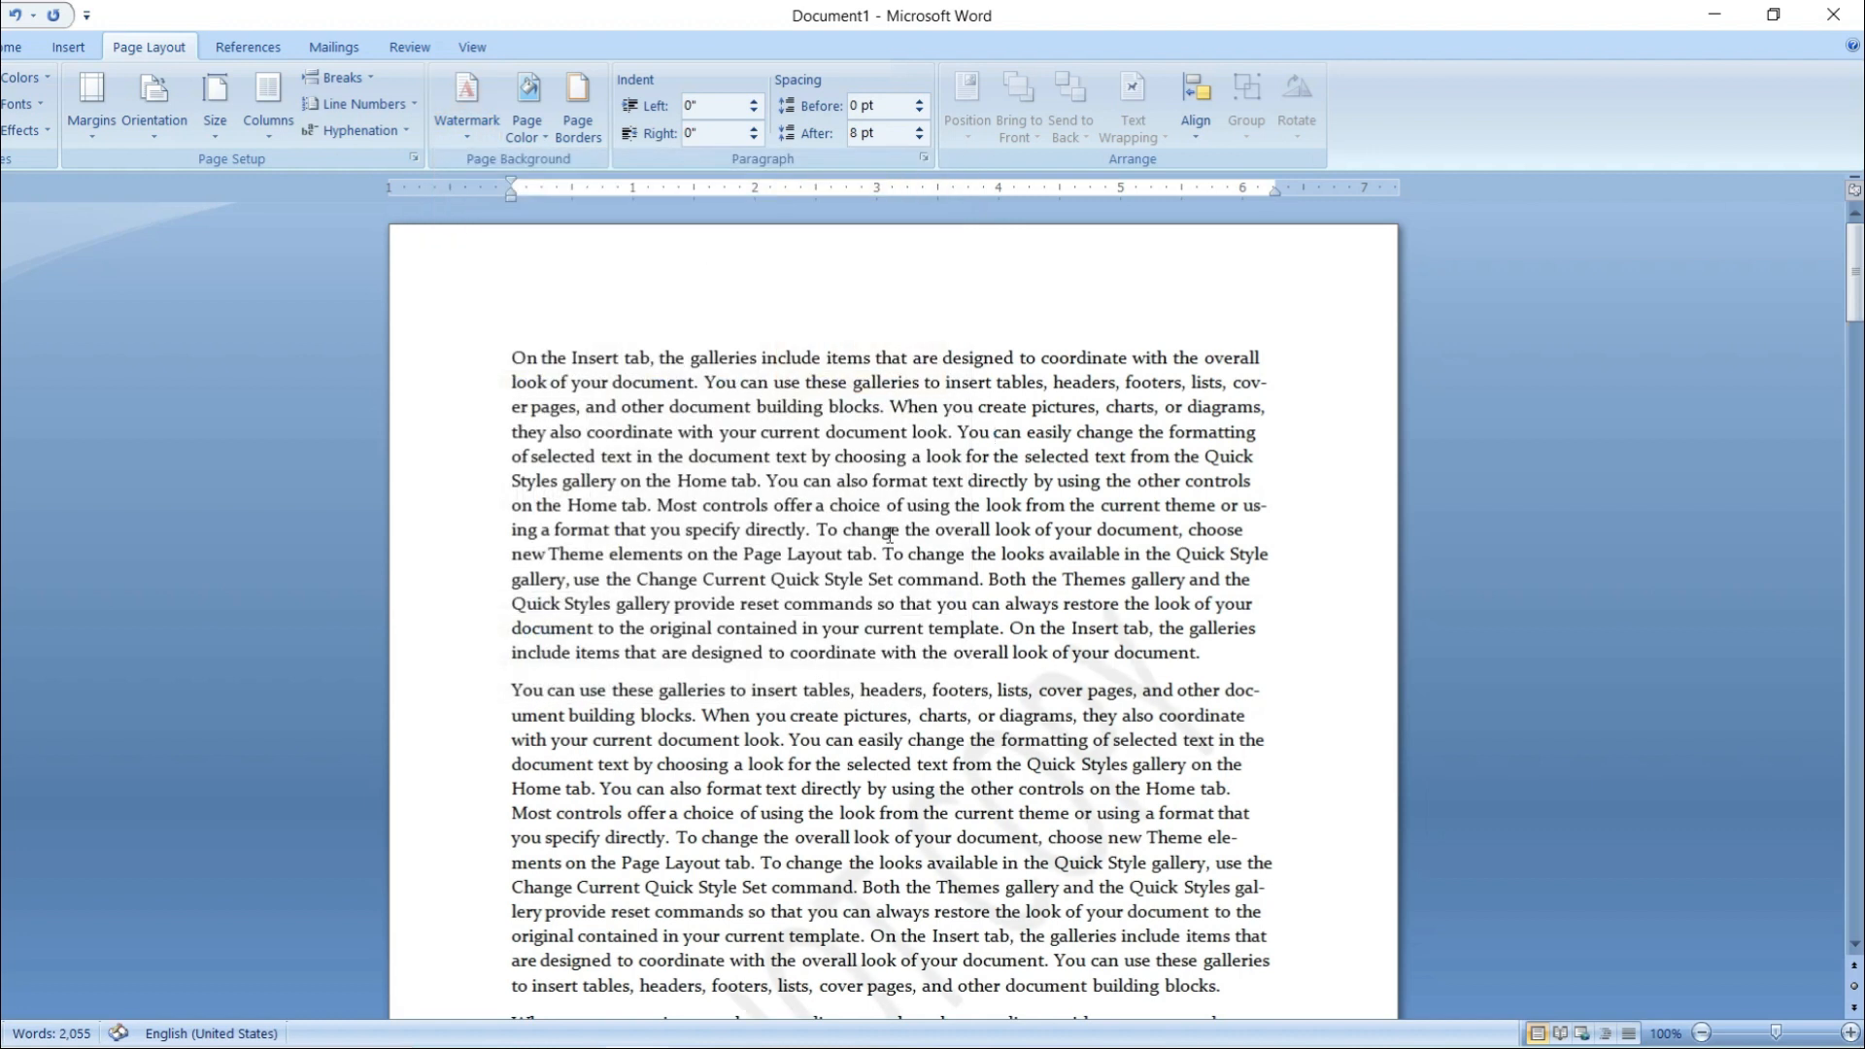
scroll(869, 724, "down", 2)
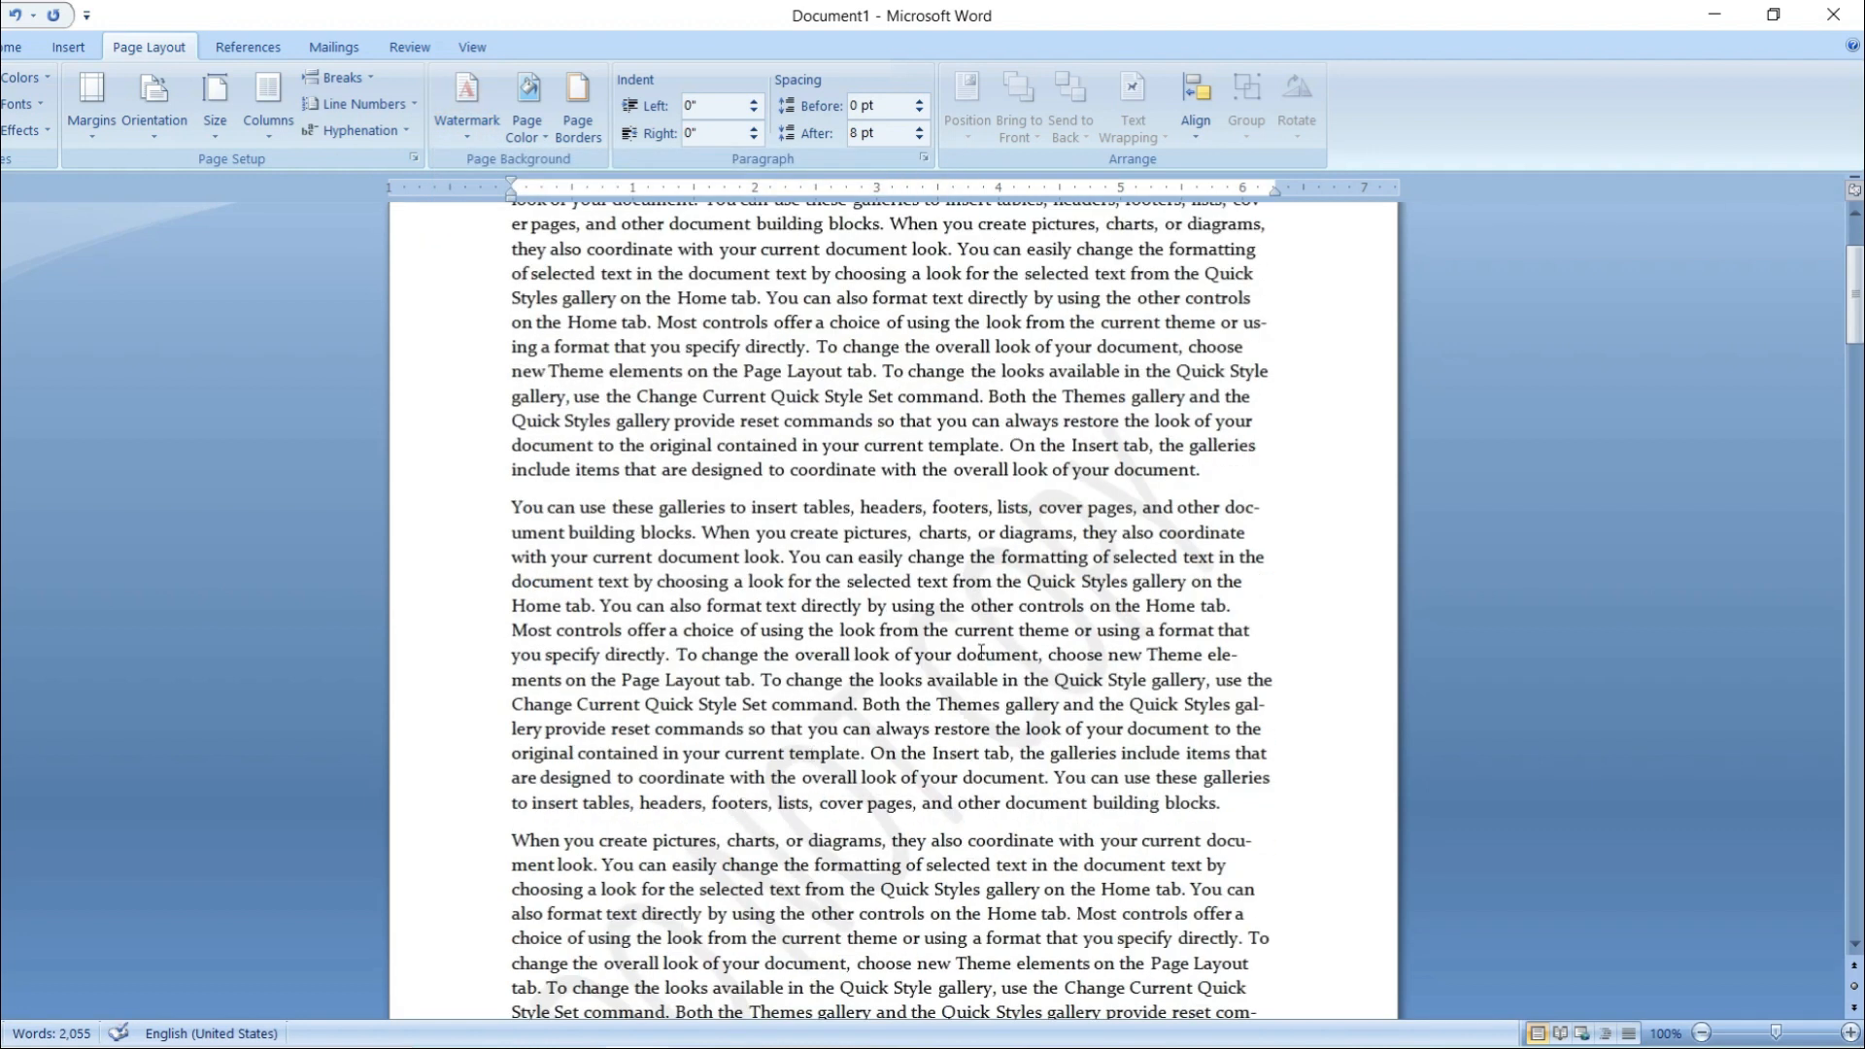
- Replace the watermark text with the person's first name in capitals as a custom text watermark and apply it
left_click(448, 105)
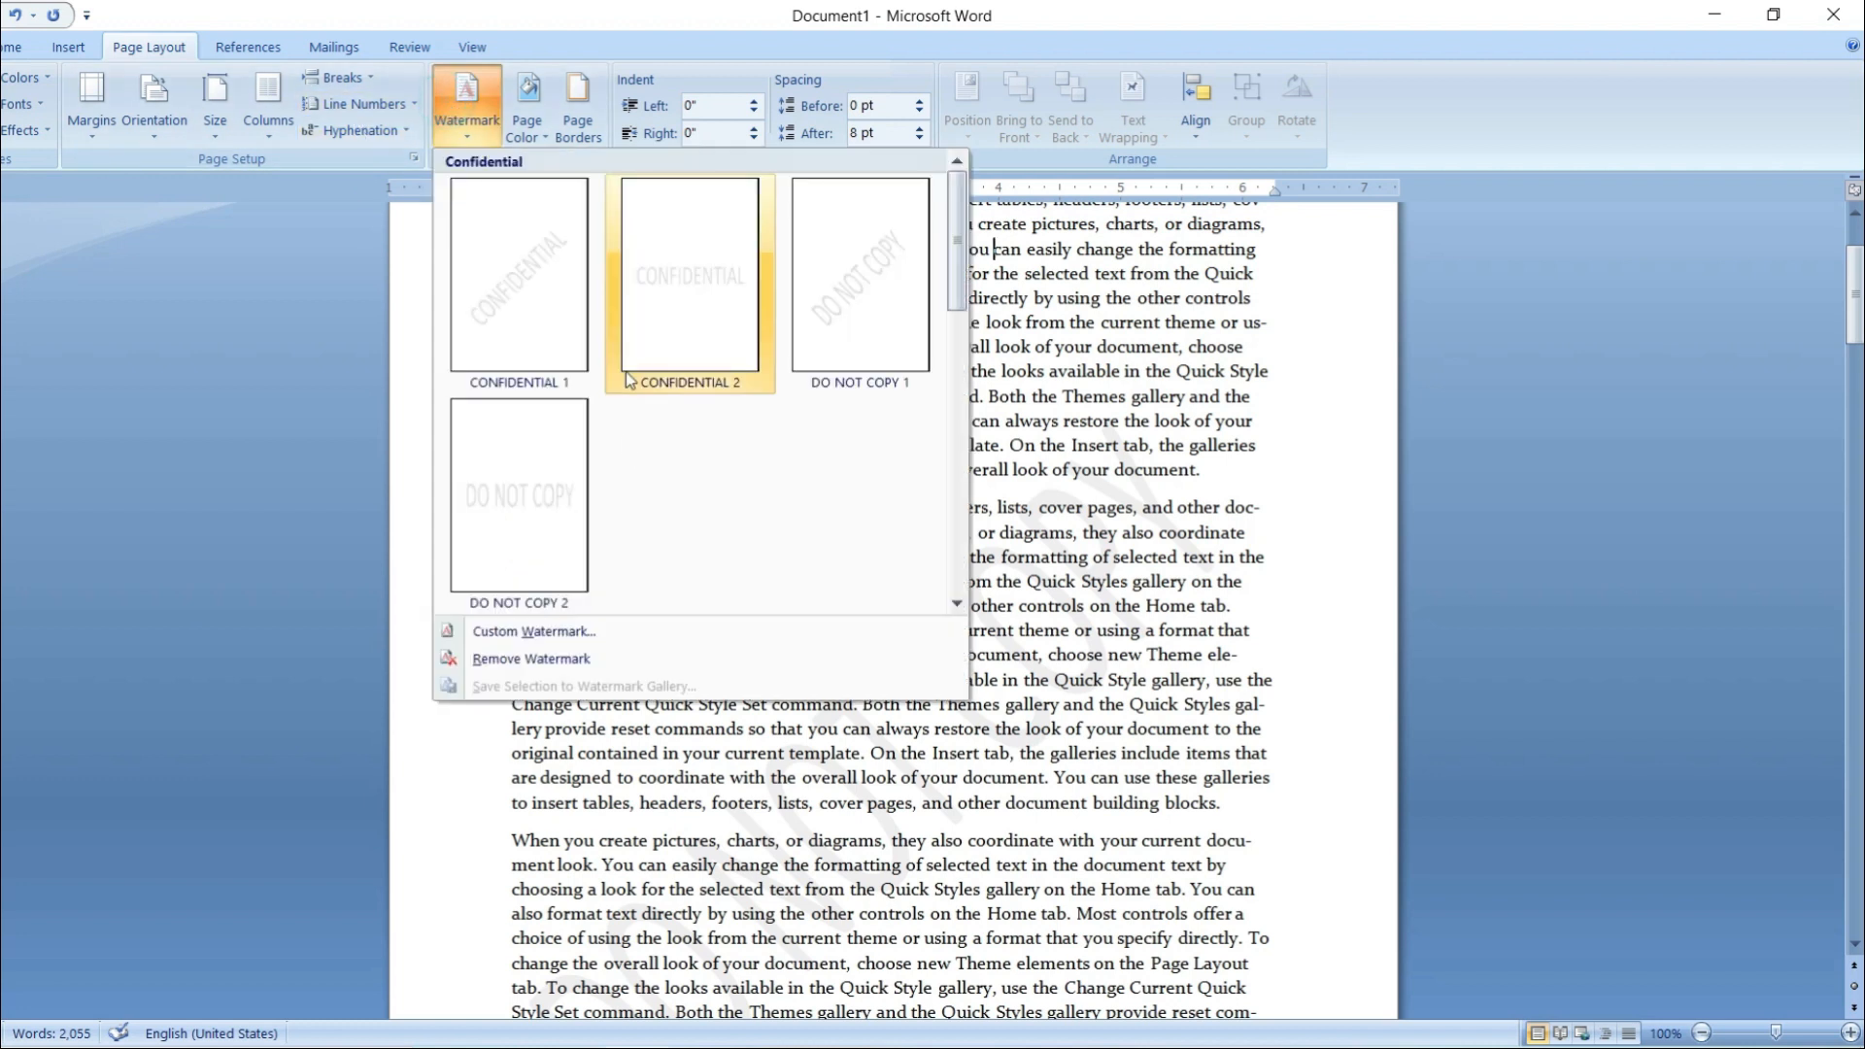
left_click(530, 633)
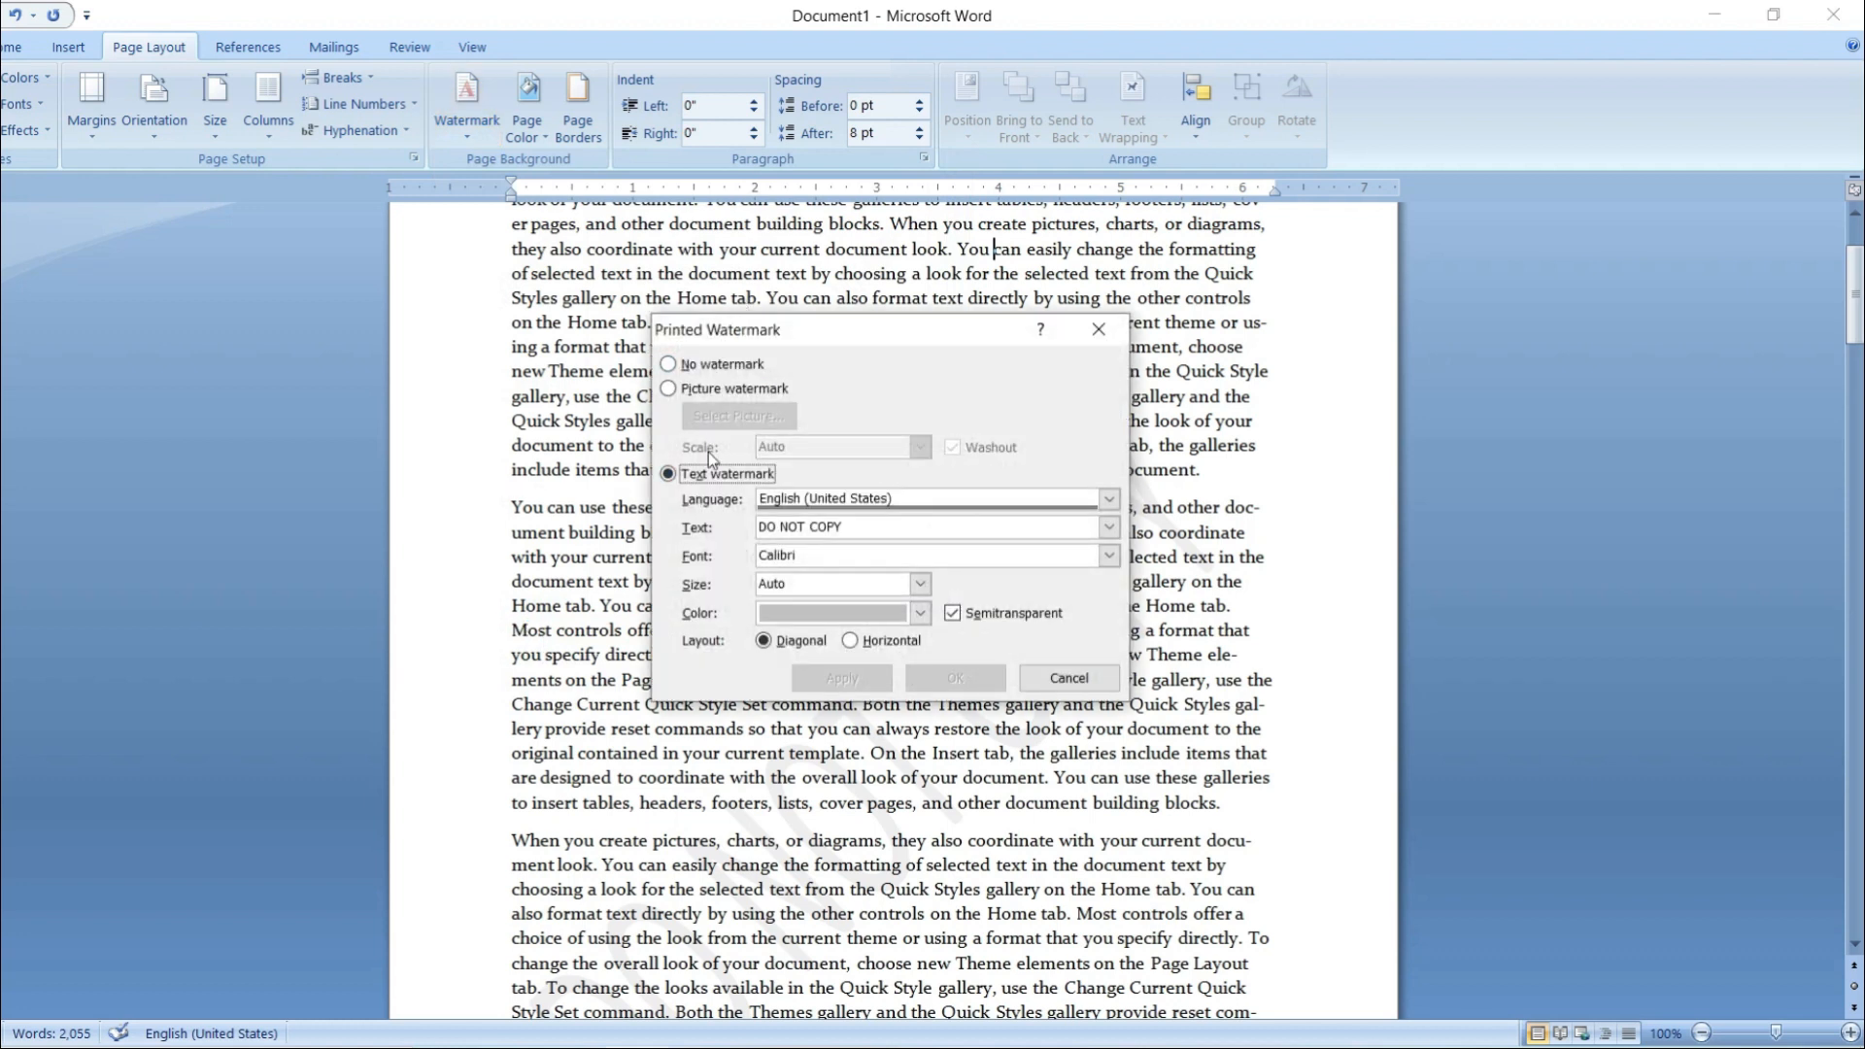
triple_click(831, 527)
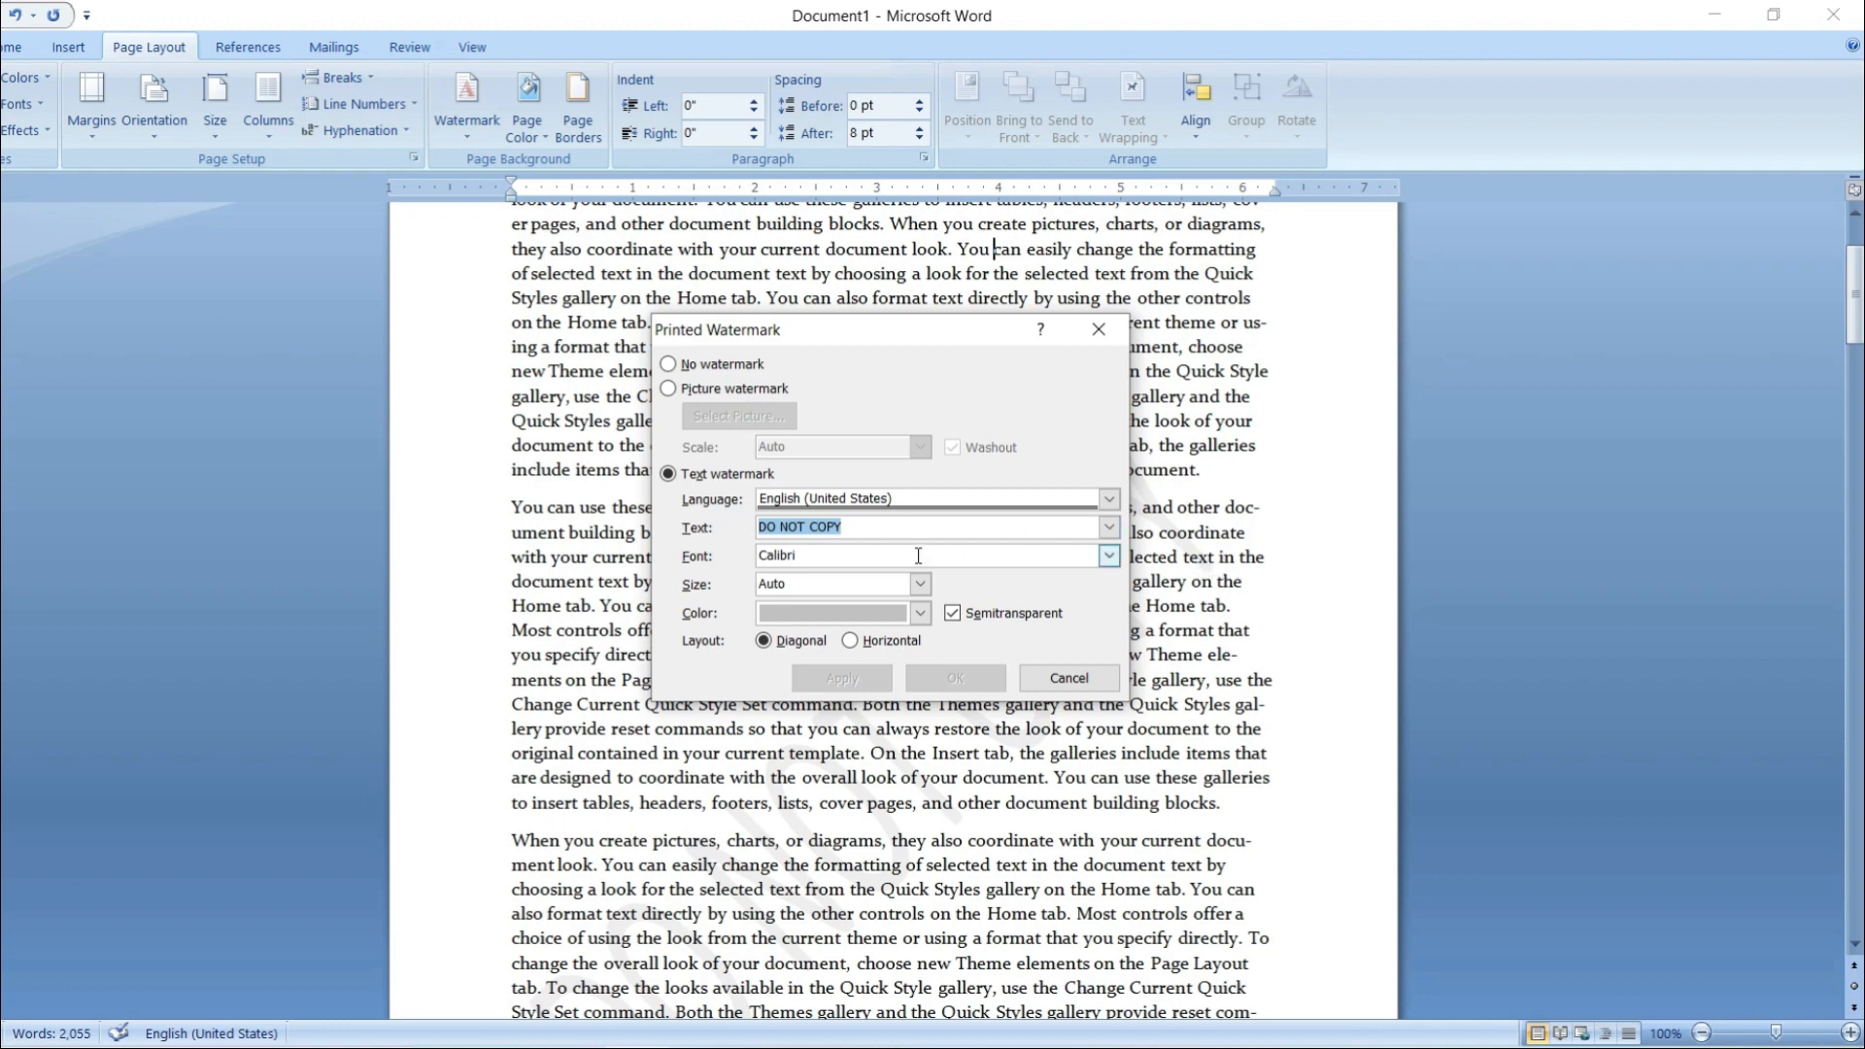
type("sum")
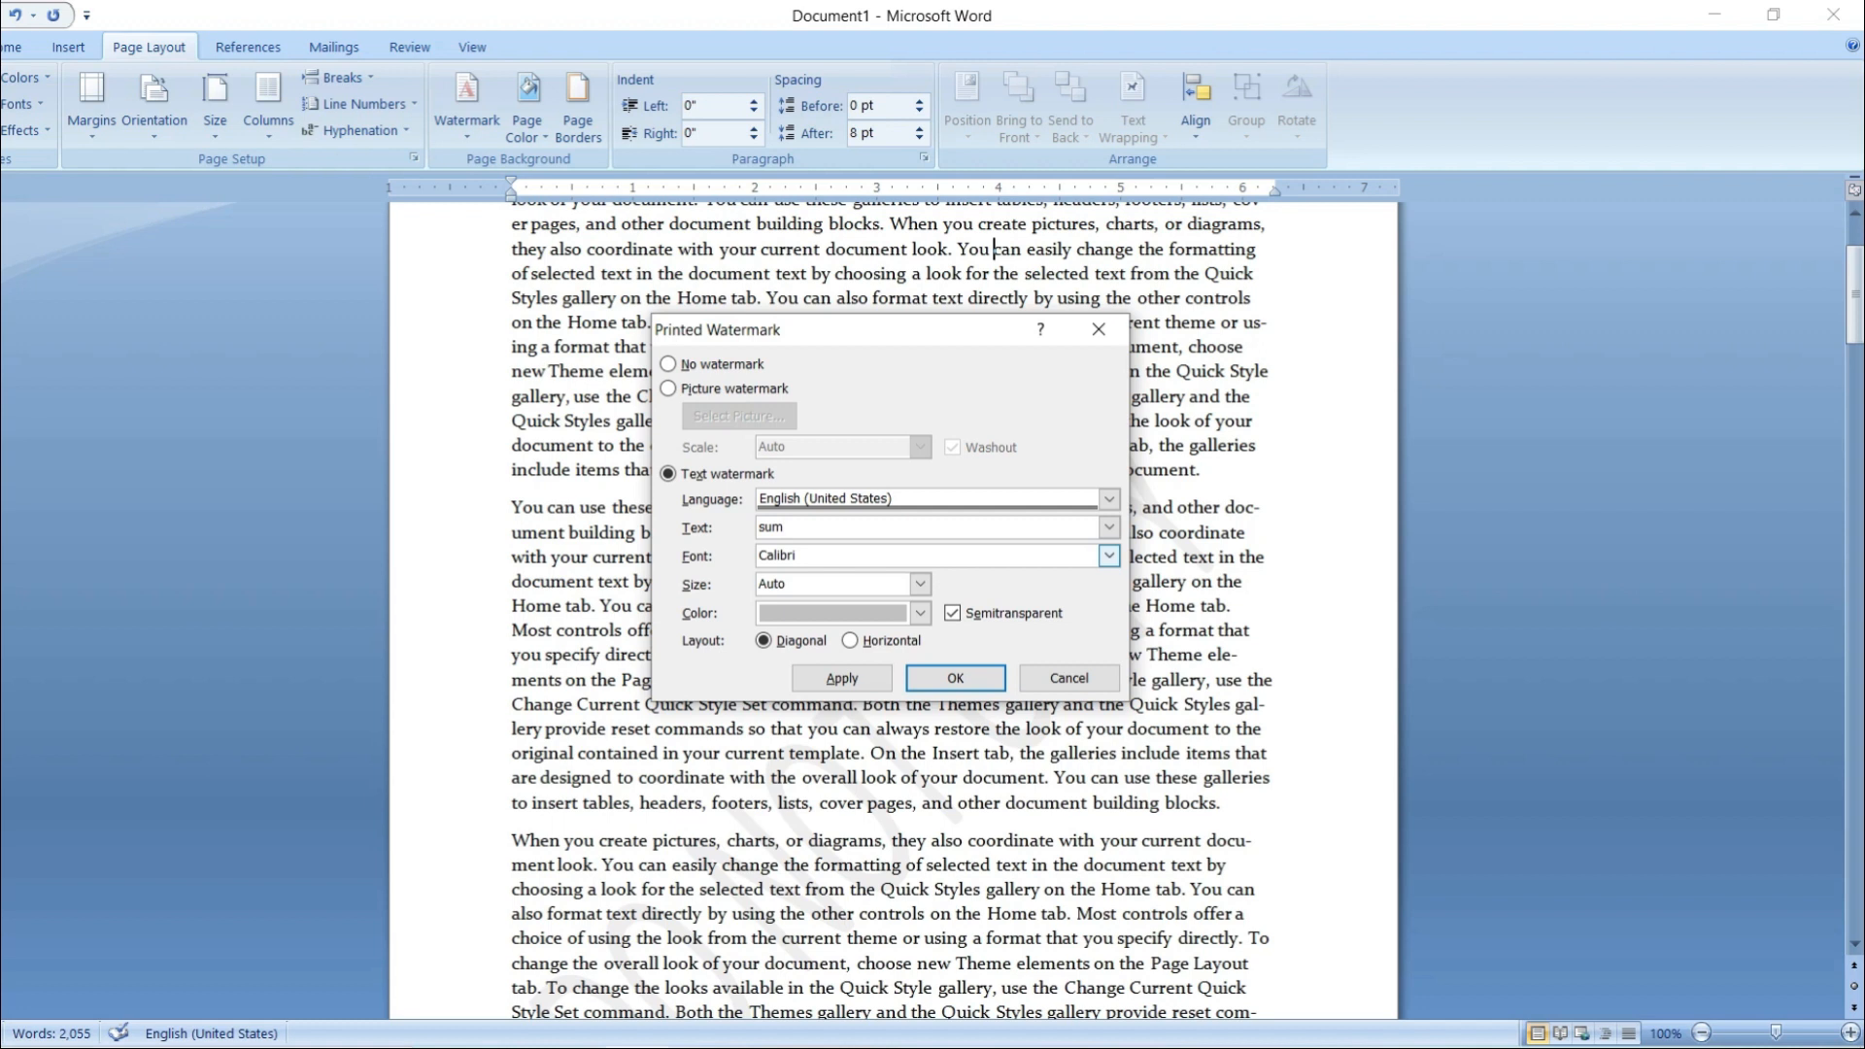
key("BackSpace")
key("Caps_Lock")
type("SUMIT")
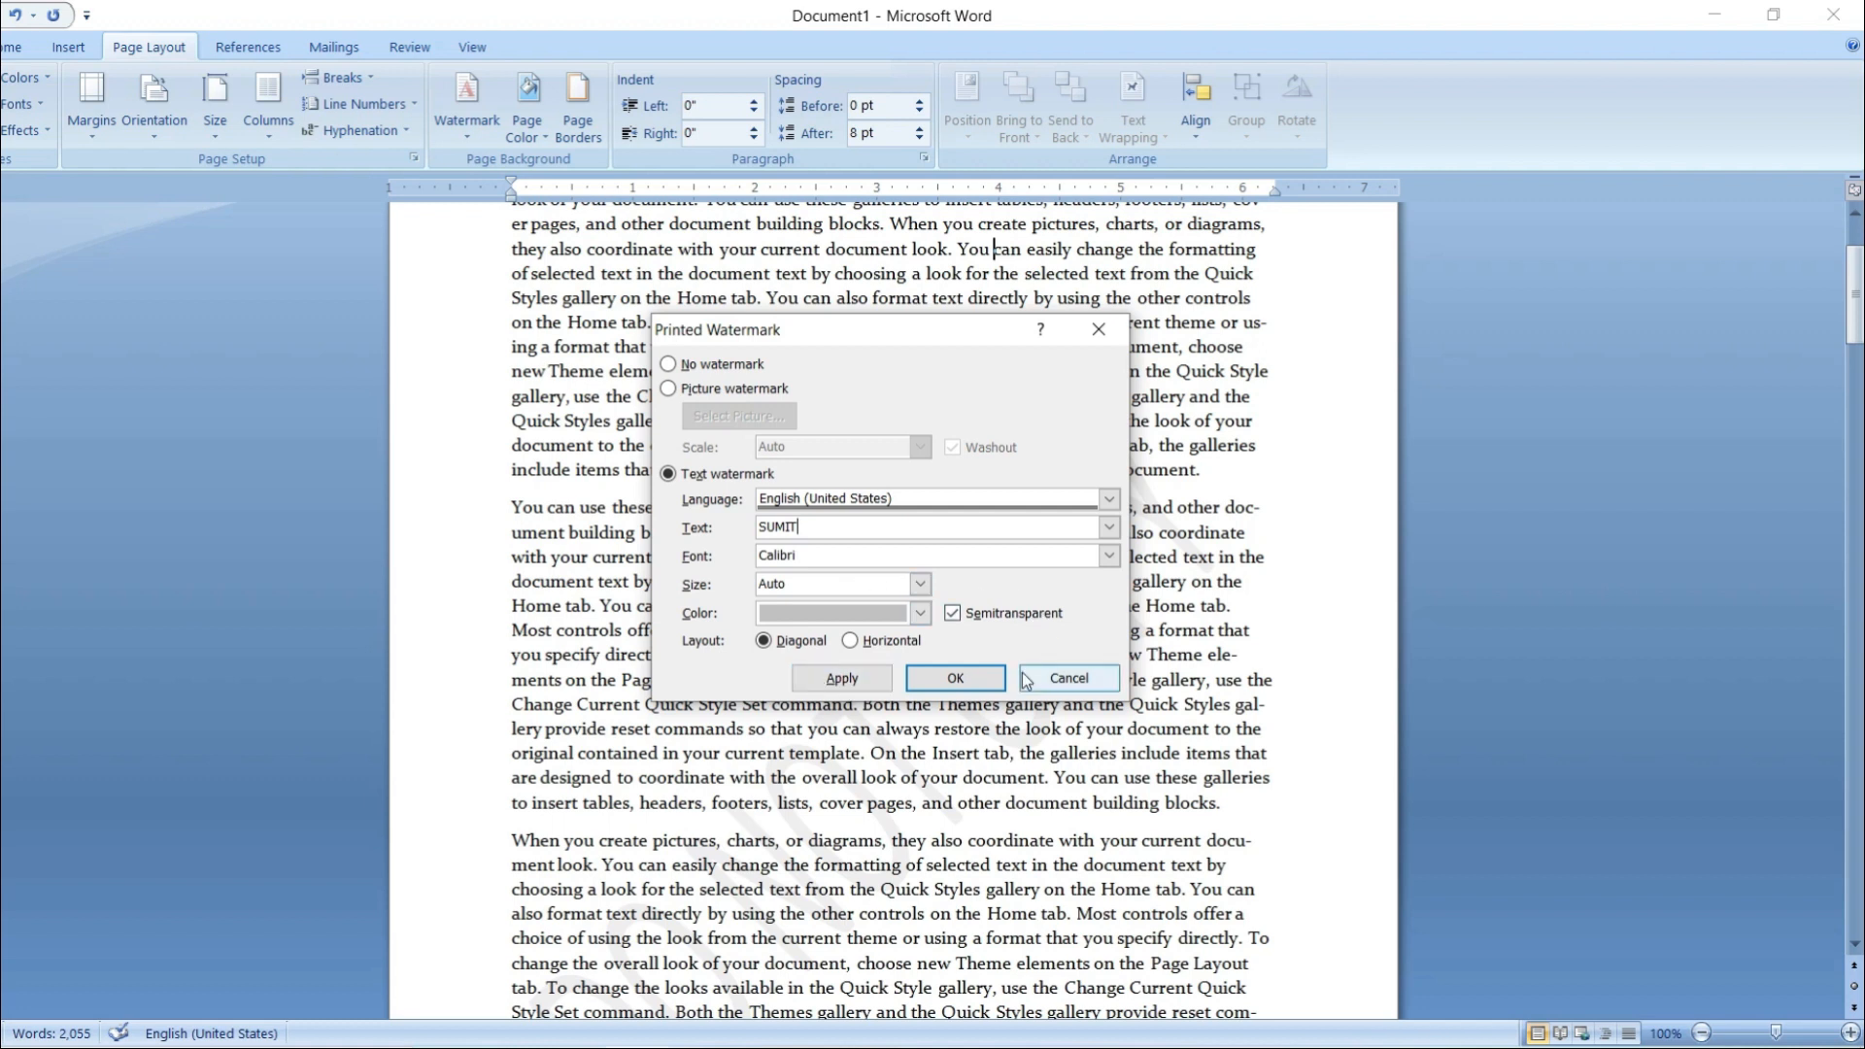
left_click(842, 678)
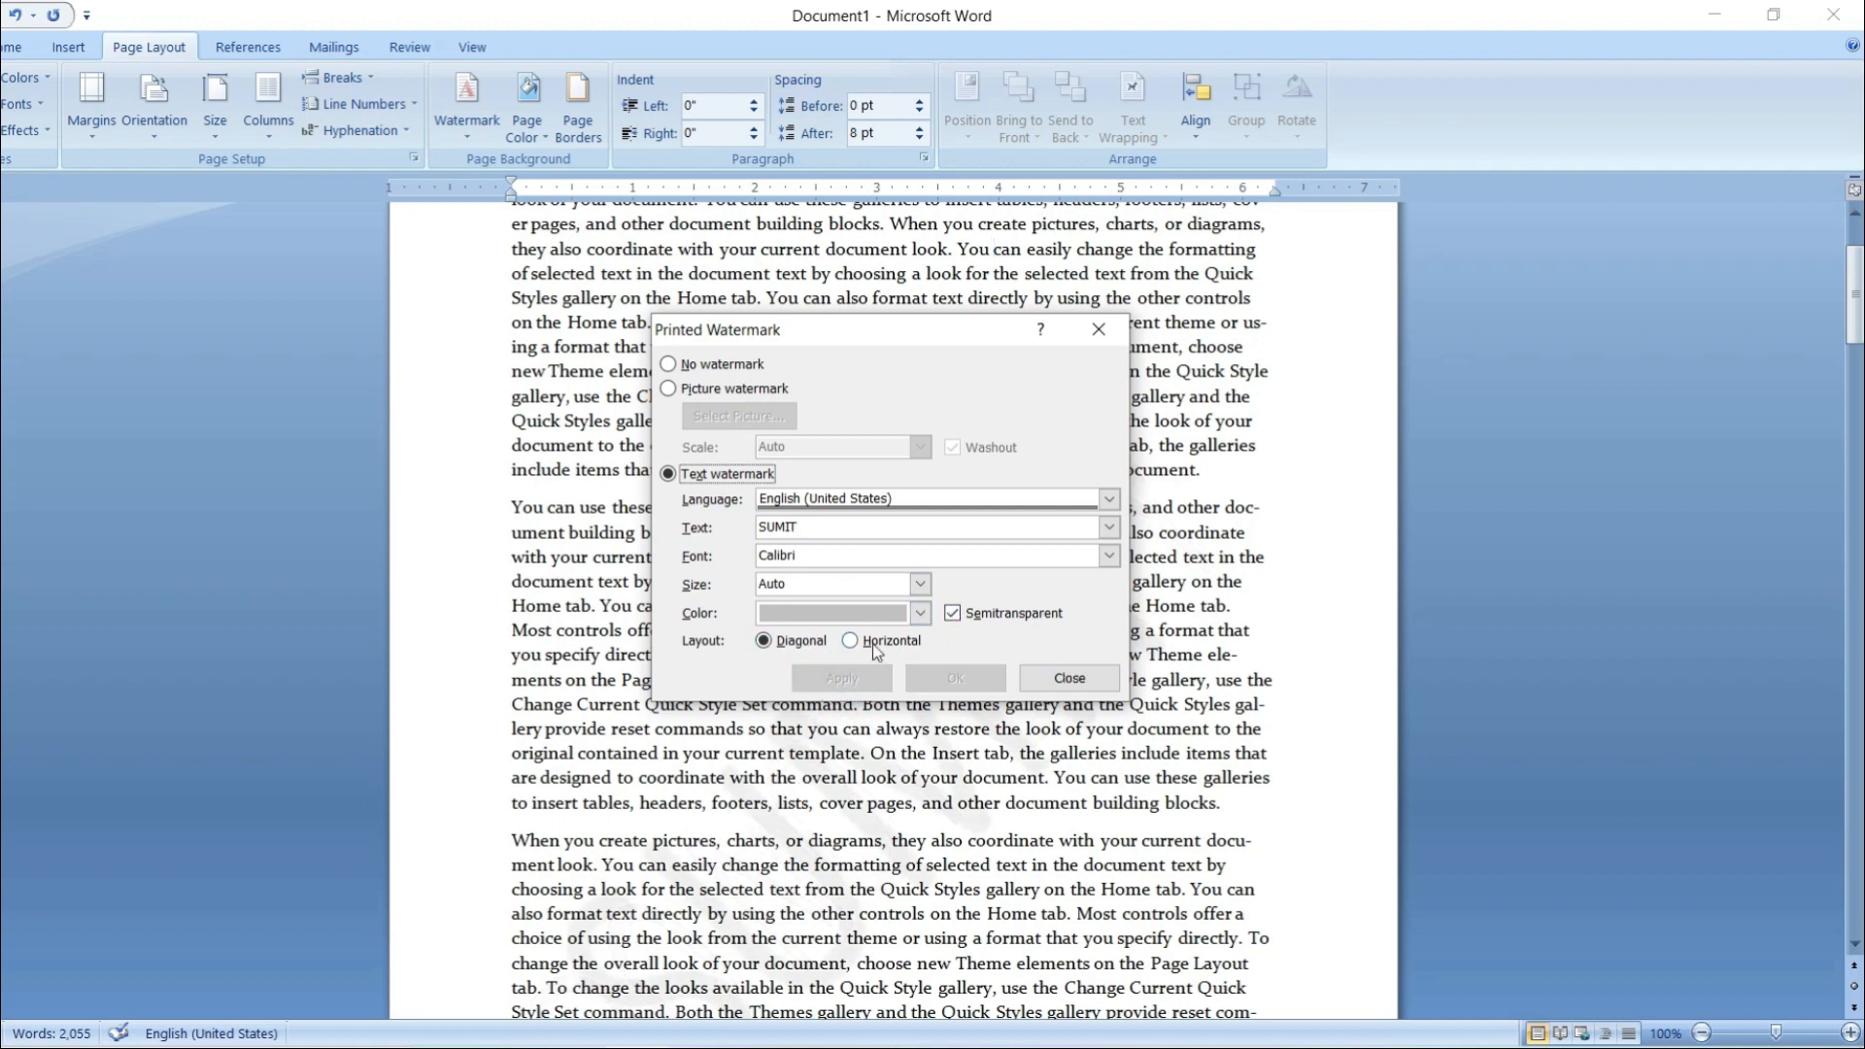
- Try standard red on the text watermark, and apply the orange-gold theme color as its final color
left_click(920, 613)
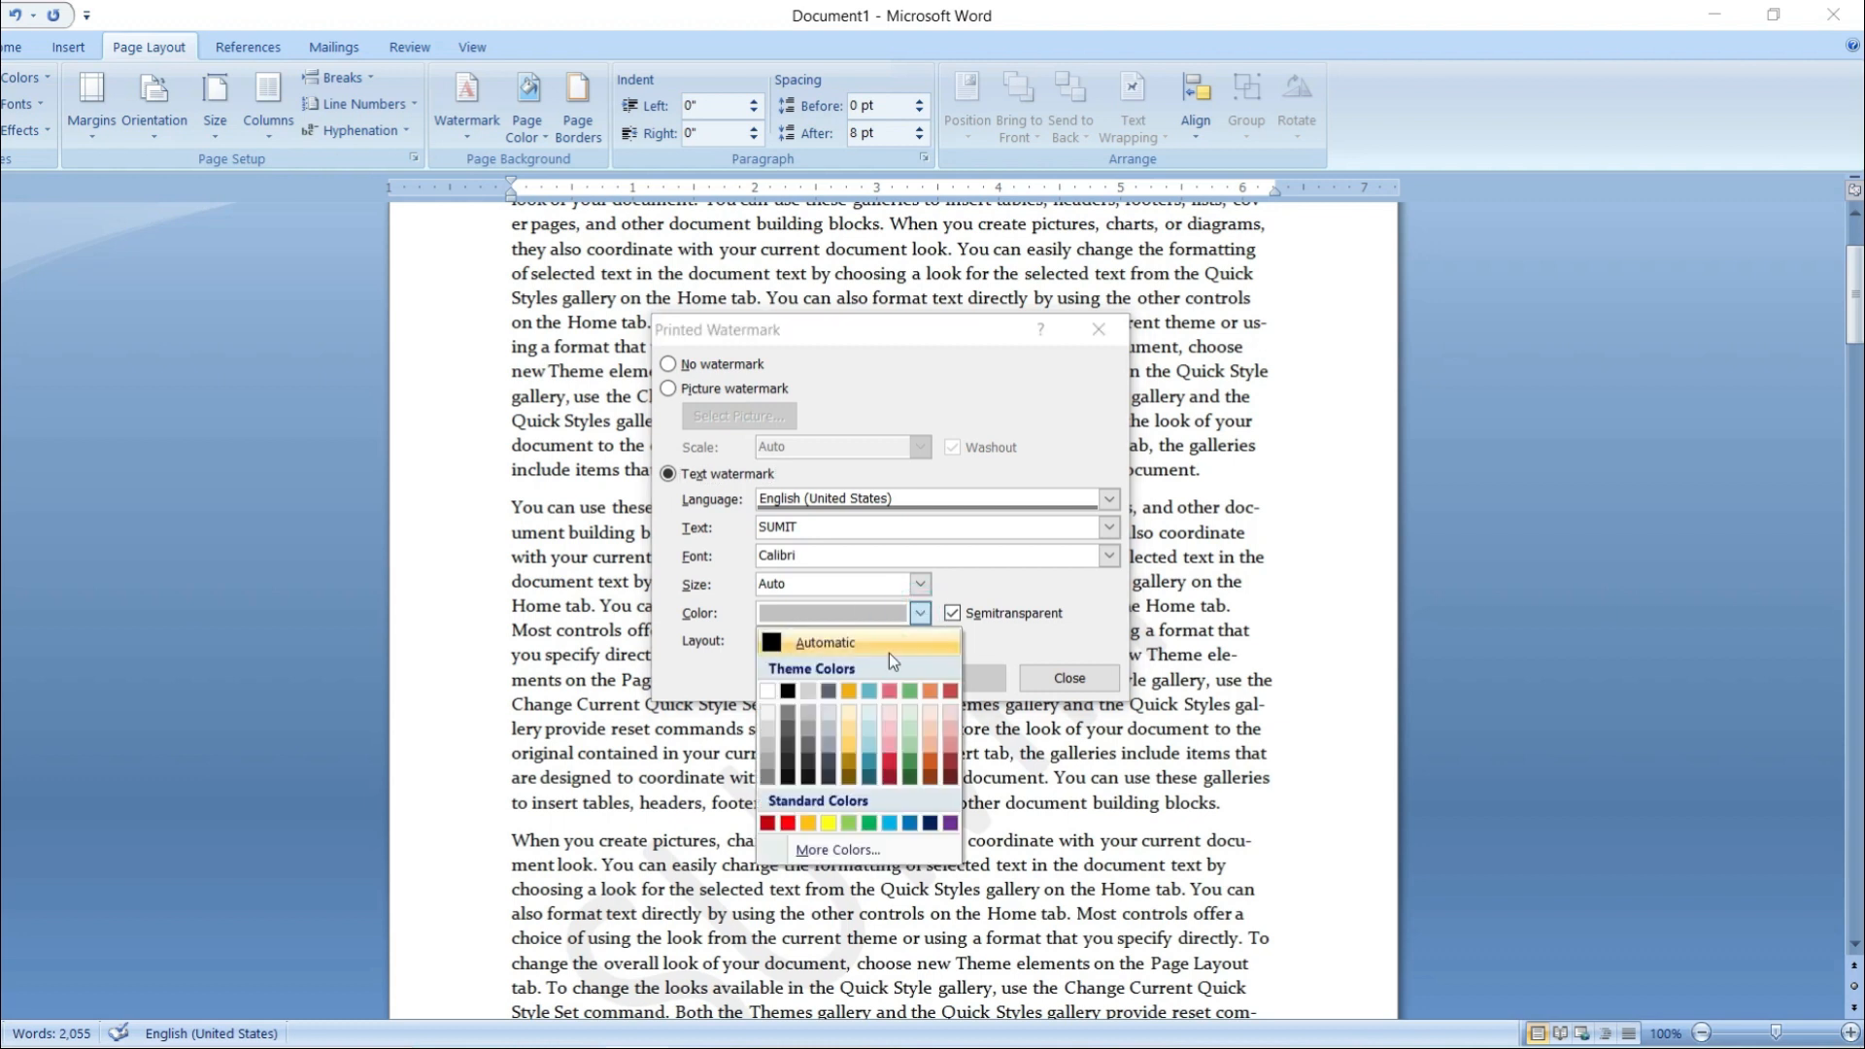
left_click(788, 824)
left_click(841, 680)
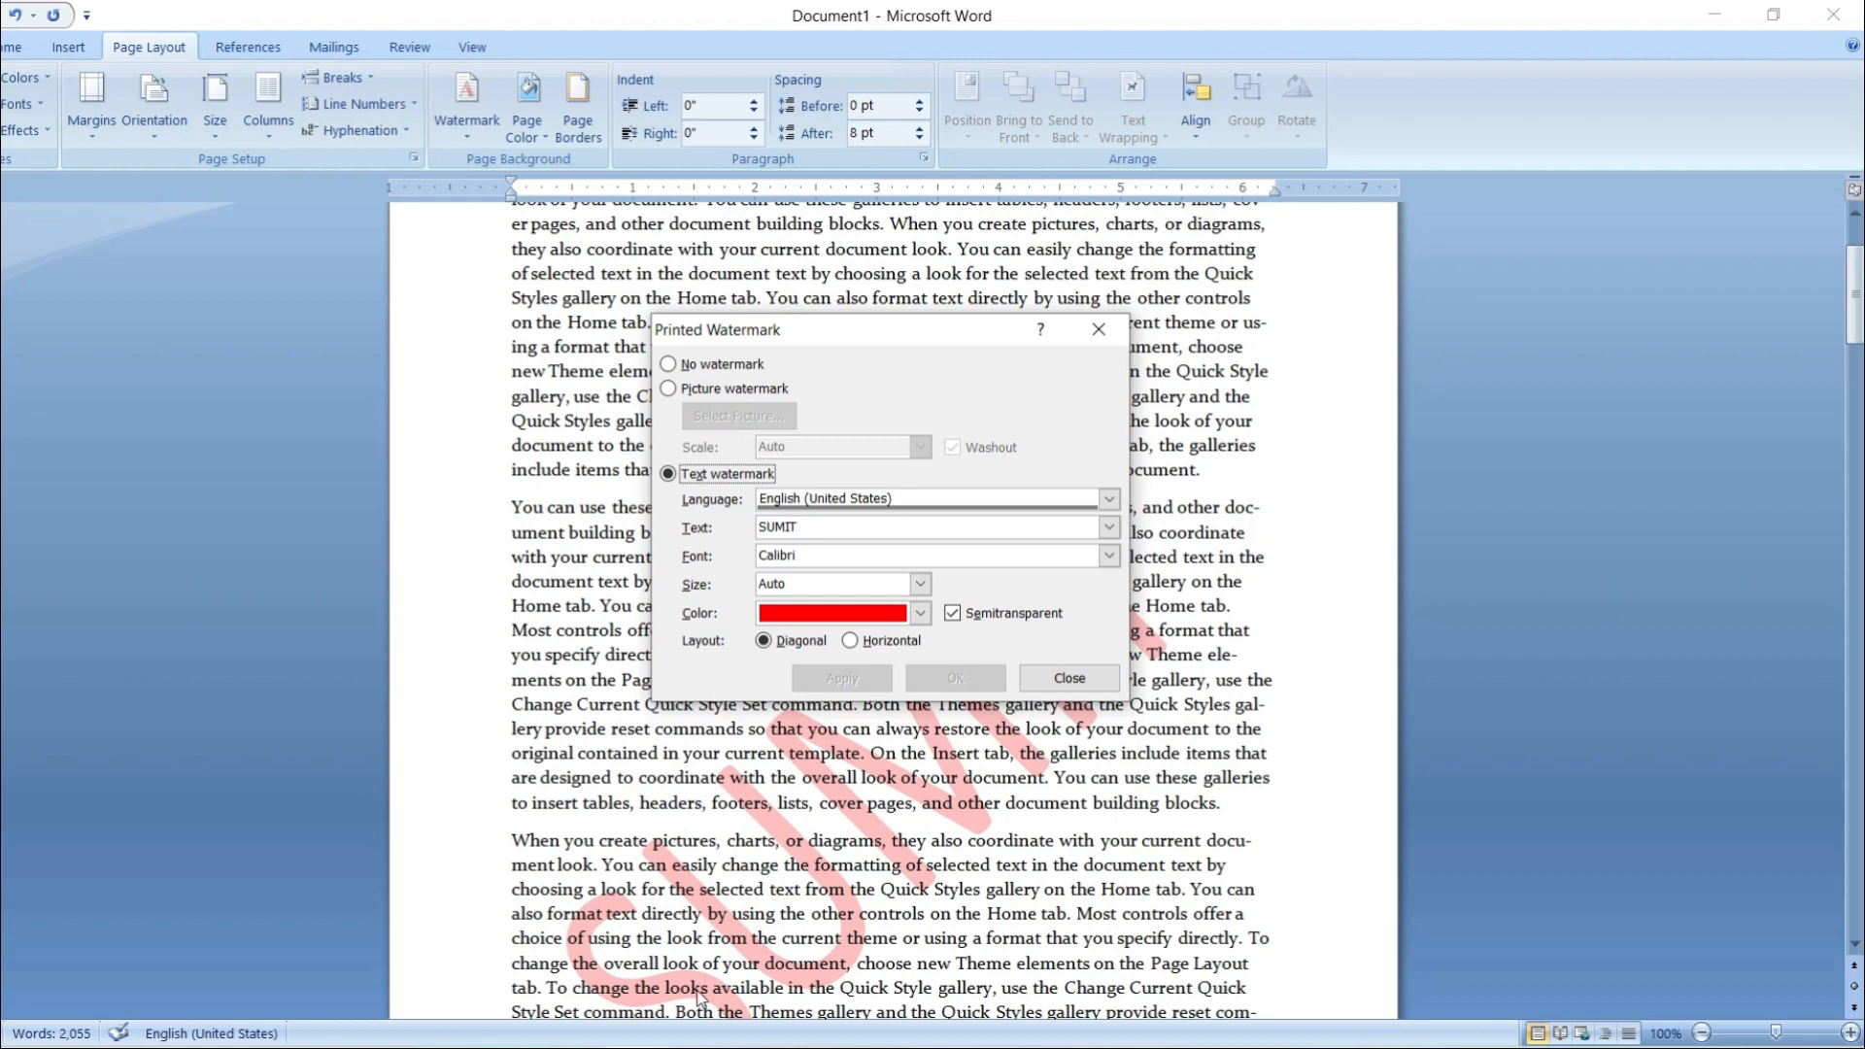
left_click(920, 613)
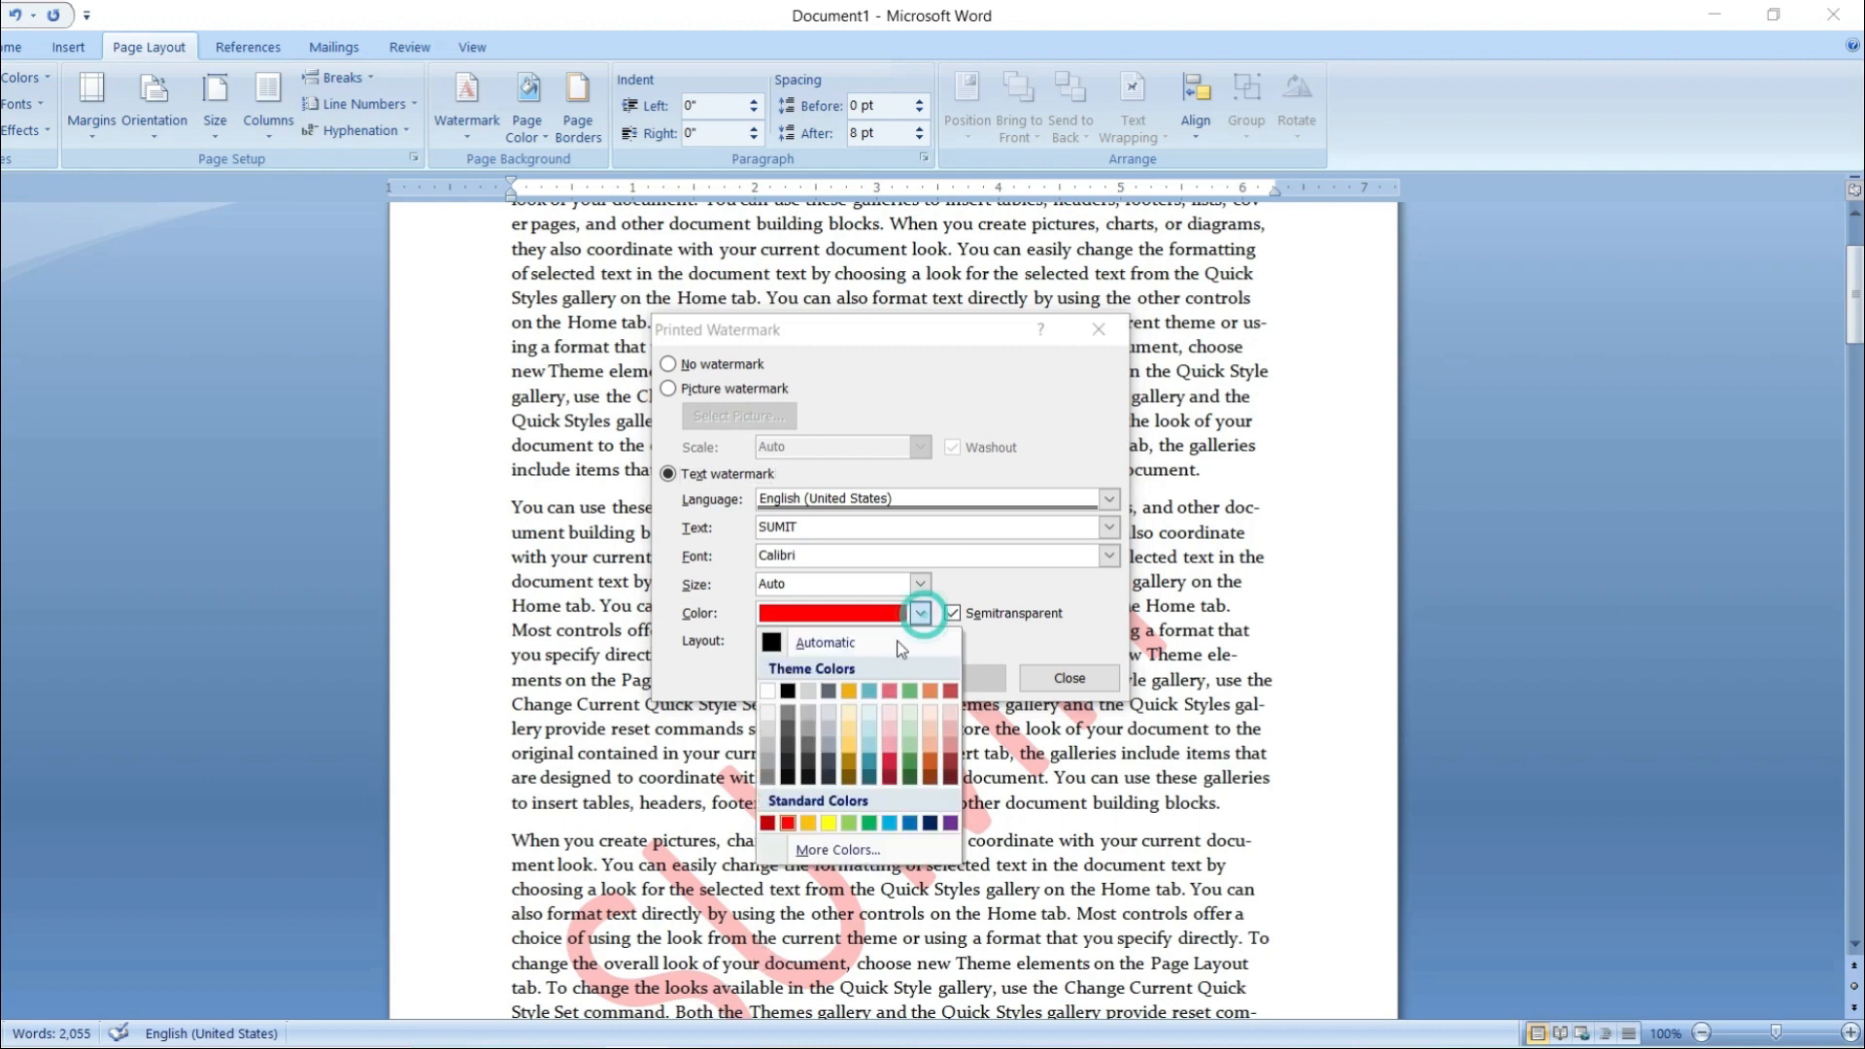
left_click(849, 690)
left_click(841, 678)
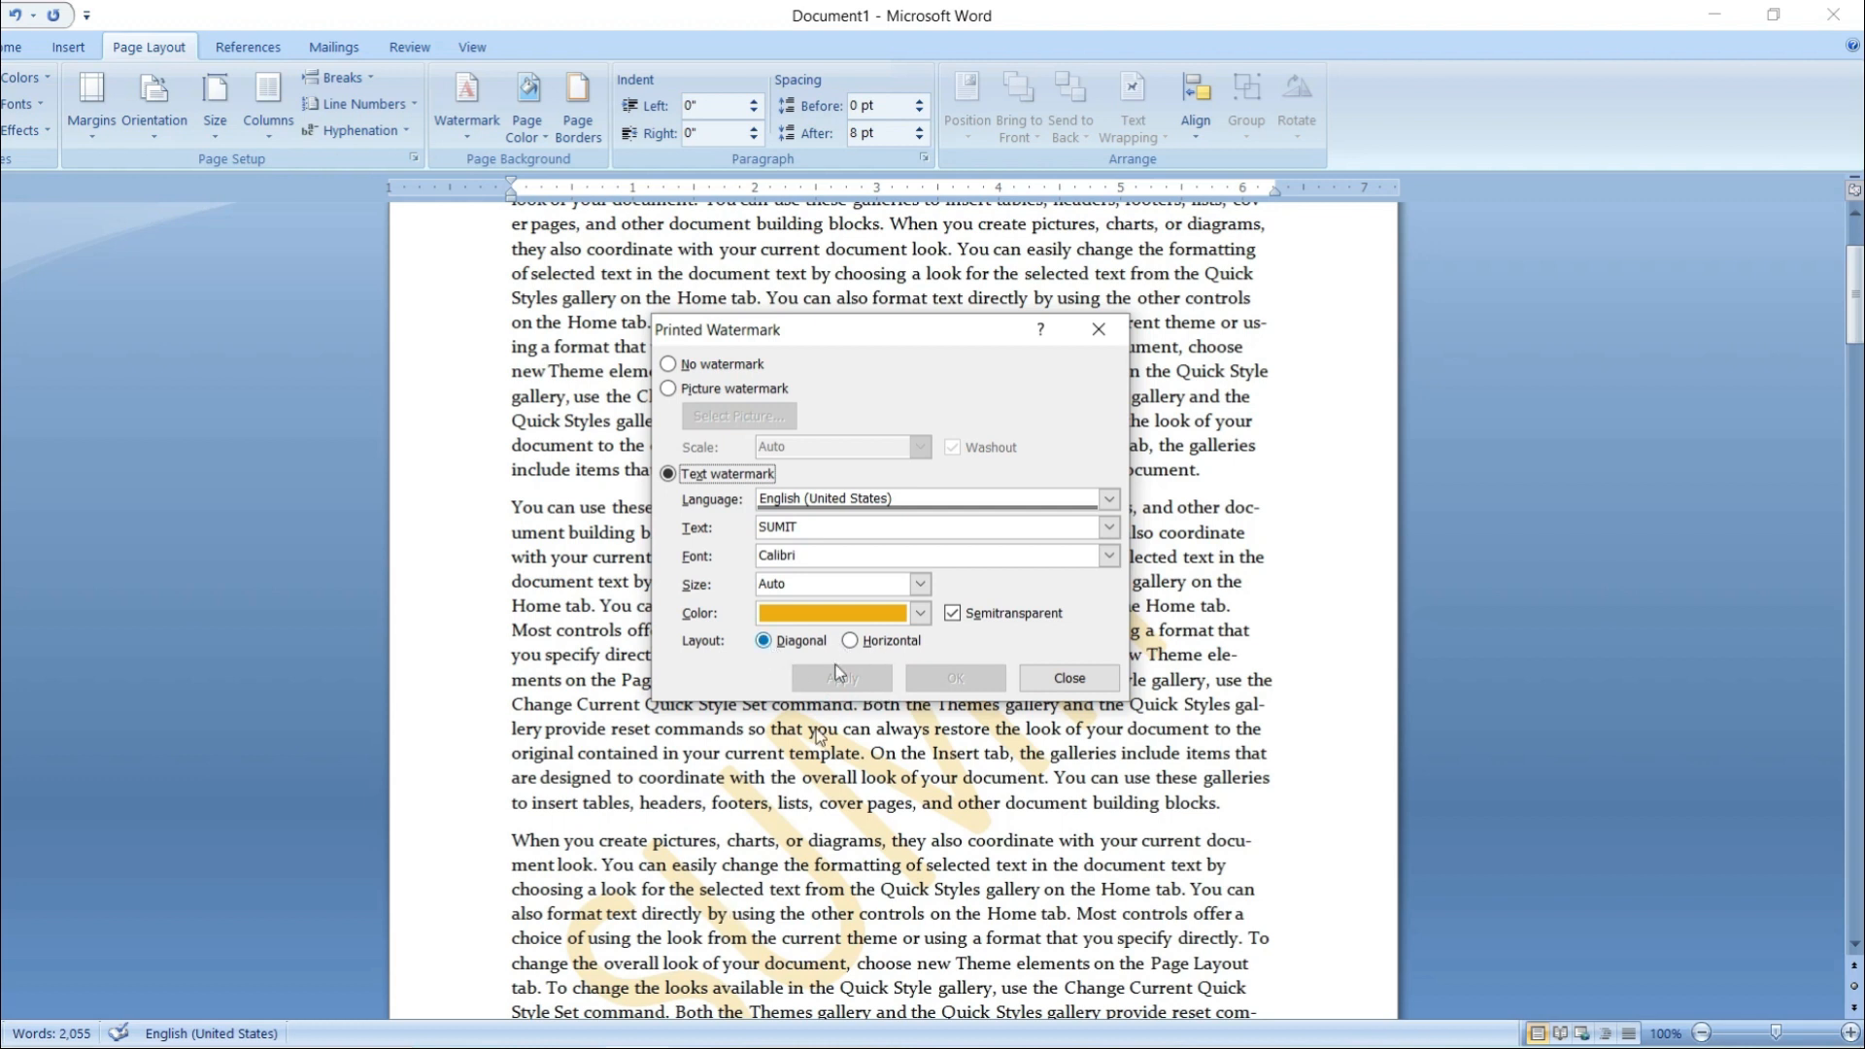
- Apply the horizontal layout to the text watermark for comparison, and return it to the diagonal layout
left_click(891, 642)
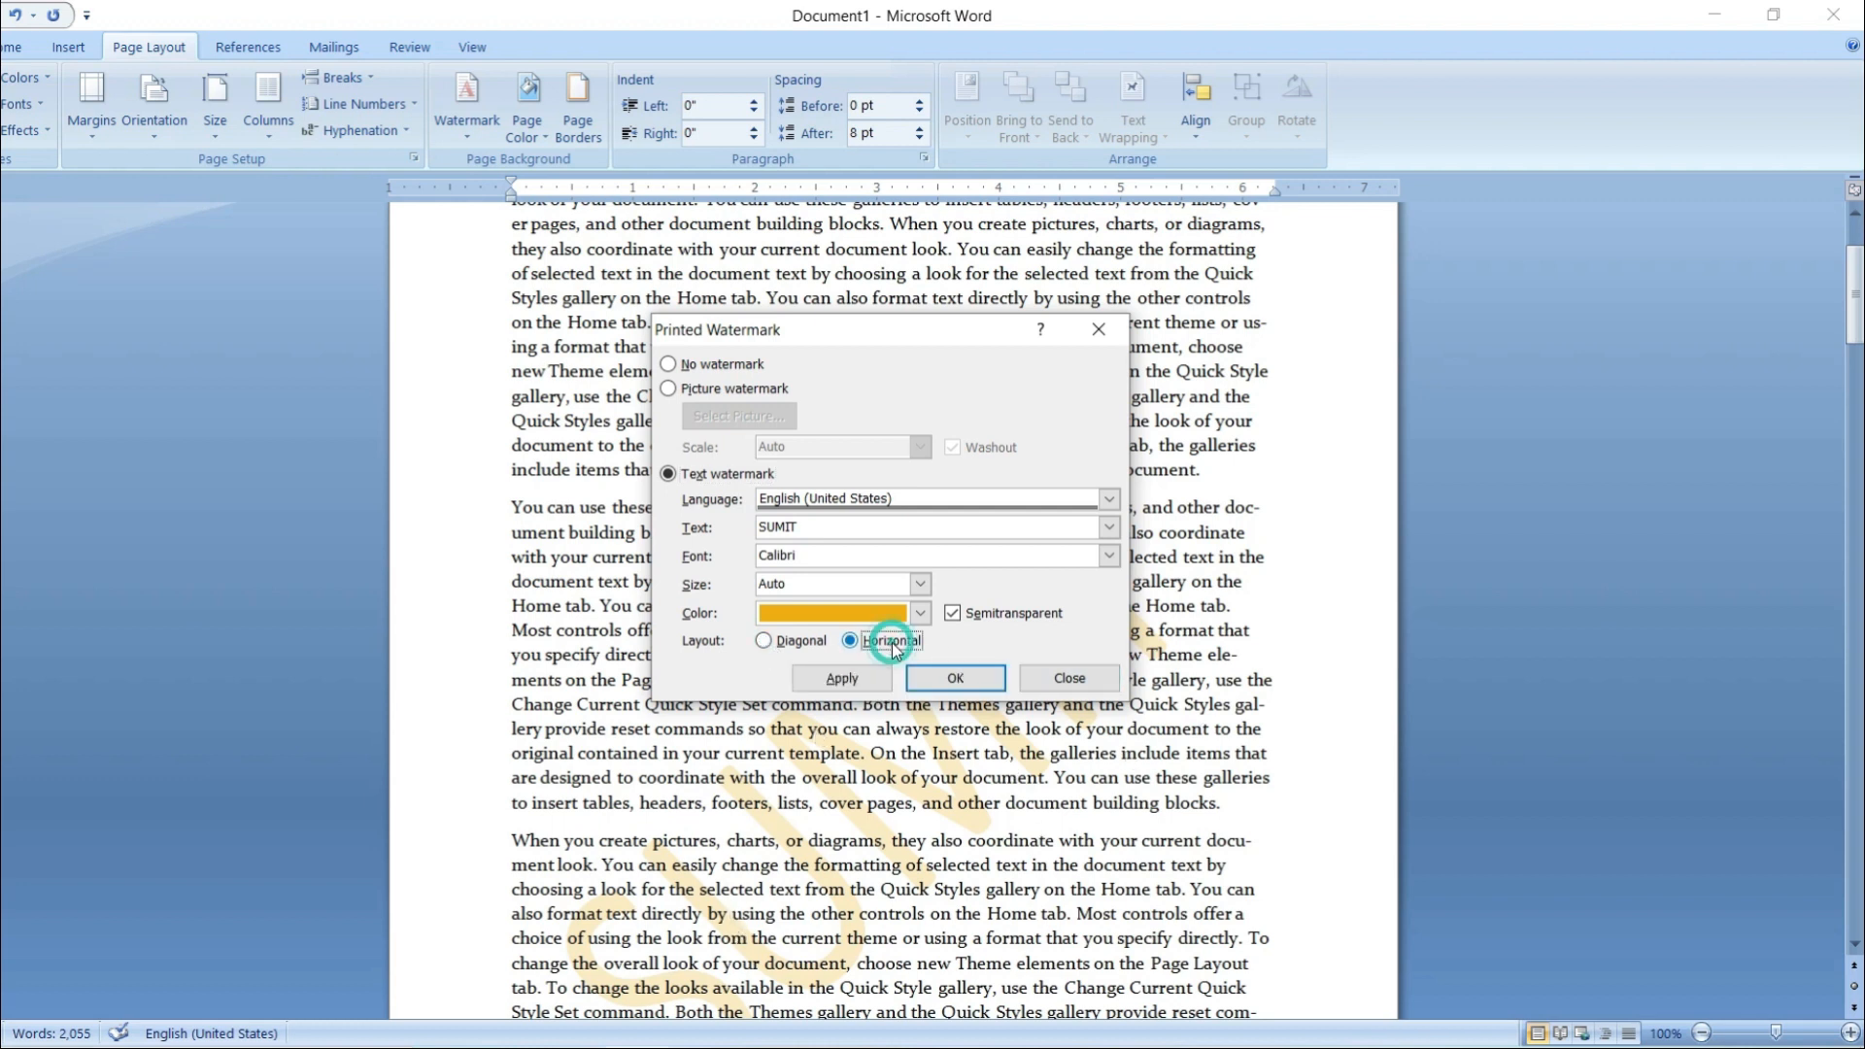
left_click(855, 686)
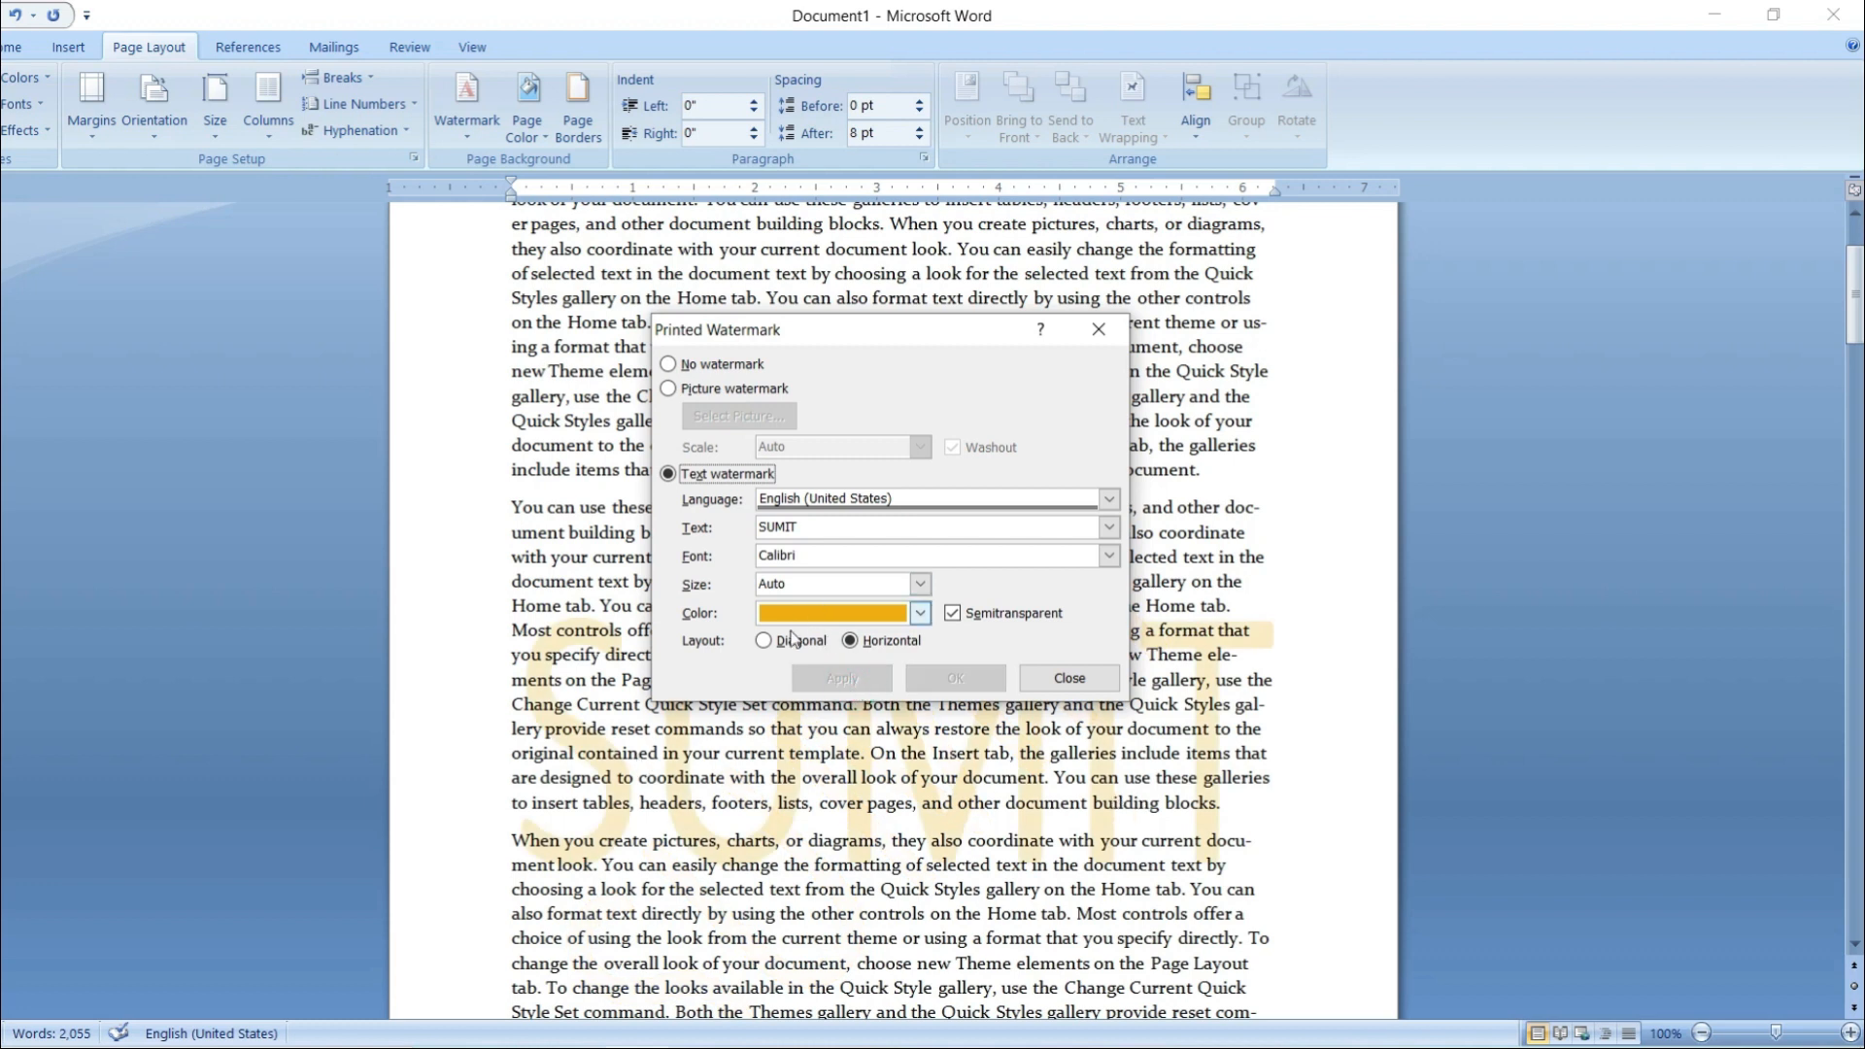
left_click(766, 641)
left_click(822, 678)
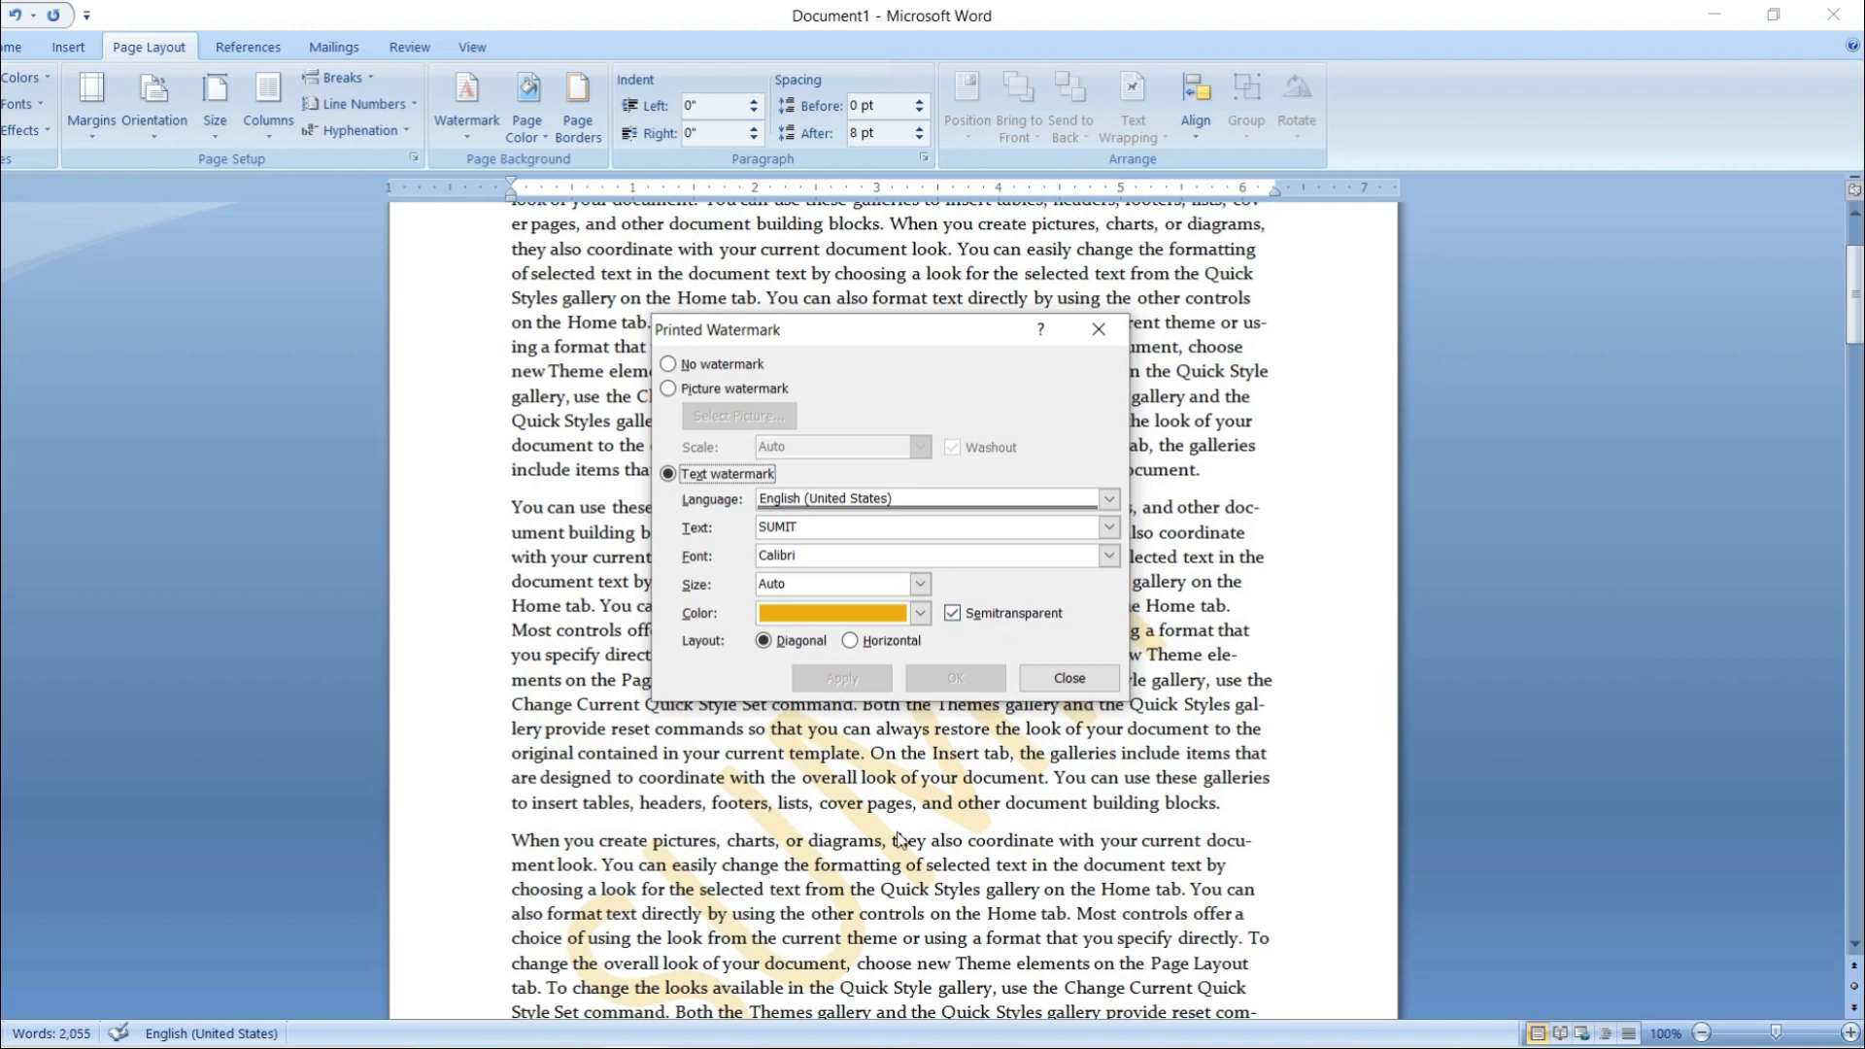
- Turn off semitransparency for the text watermark to compare its intensity, and turn semitransparency back on
left_click(953, 613)
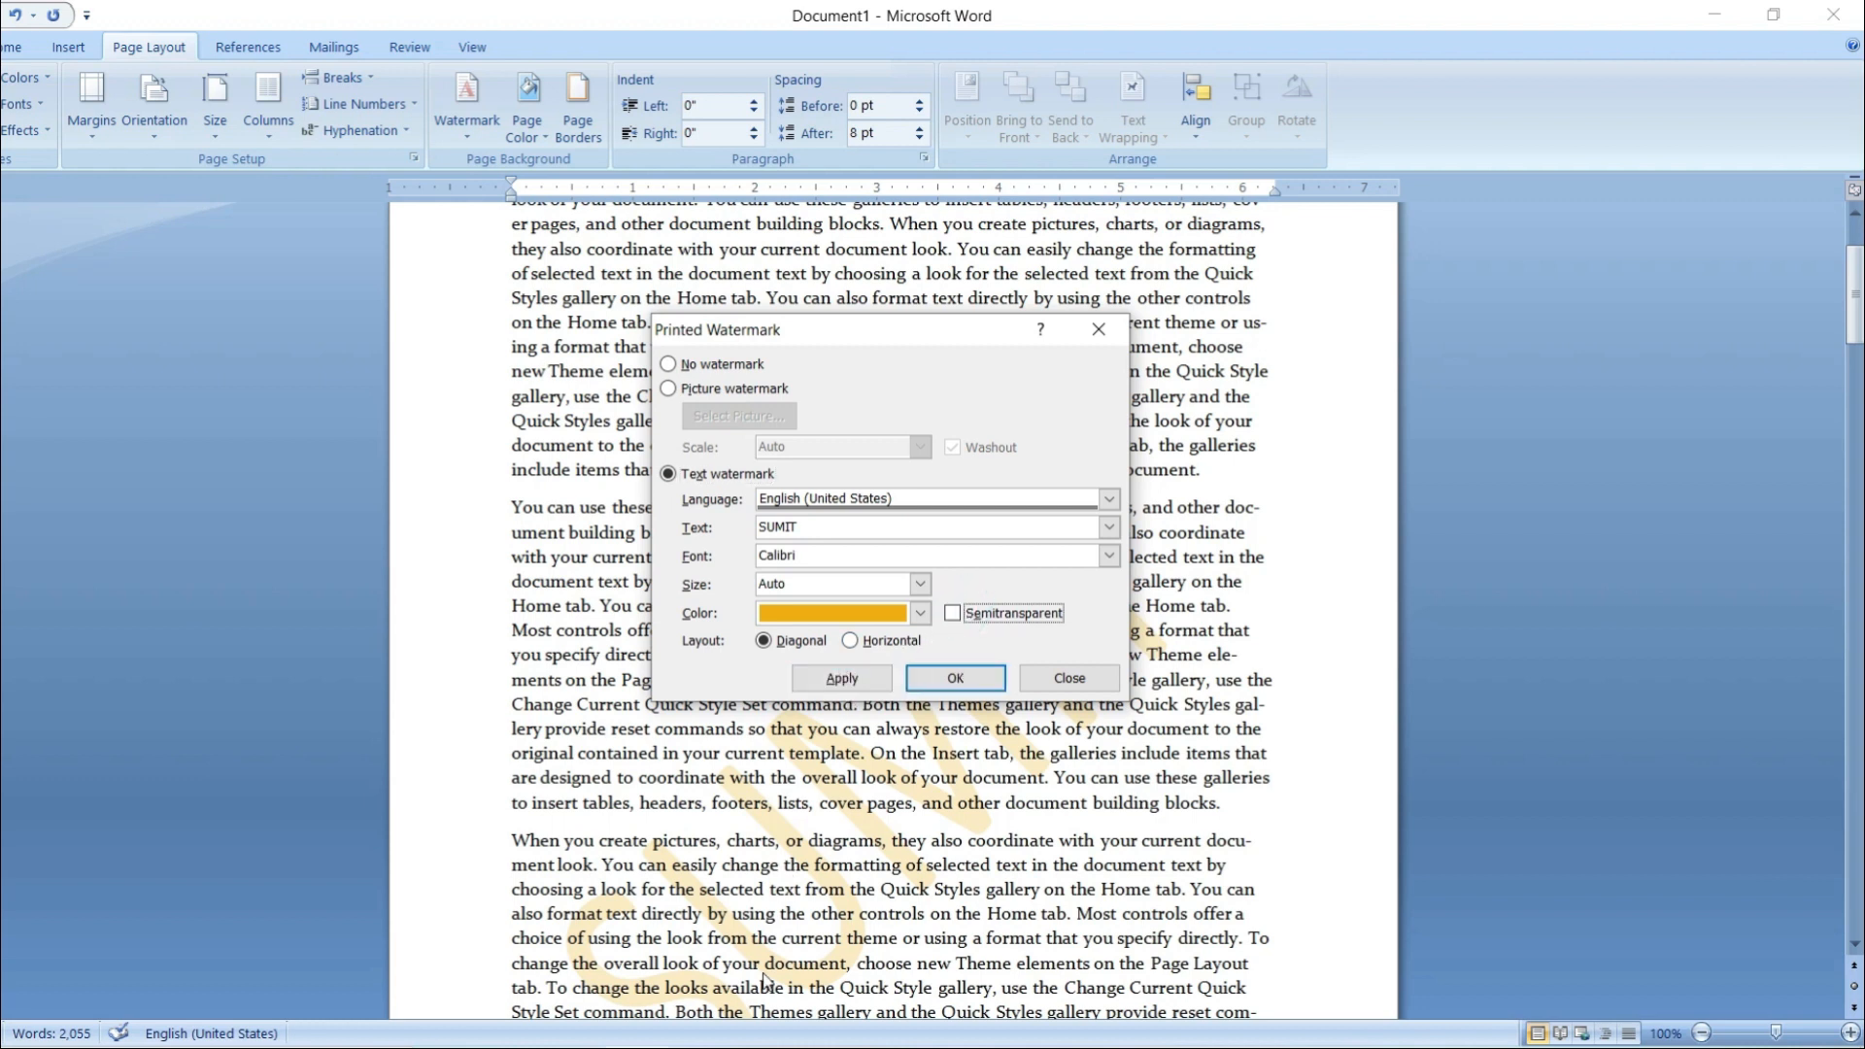
left_click(841, 677)
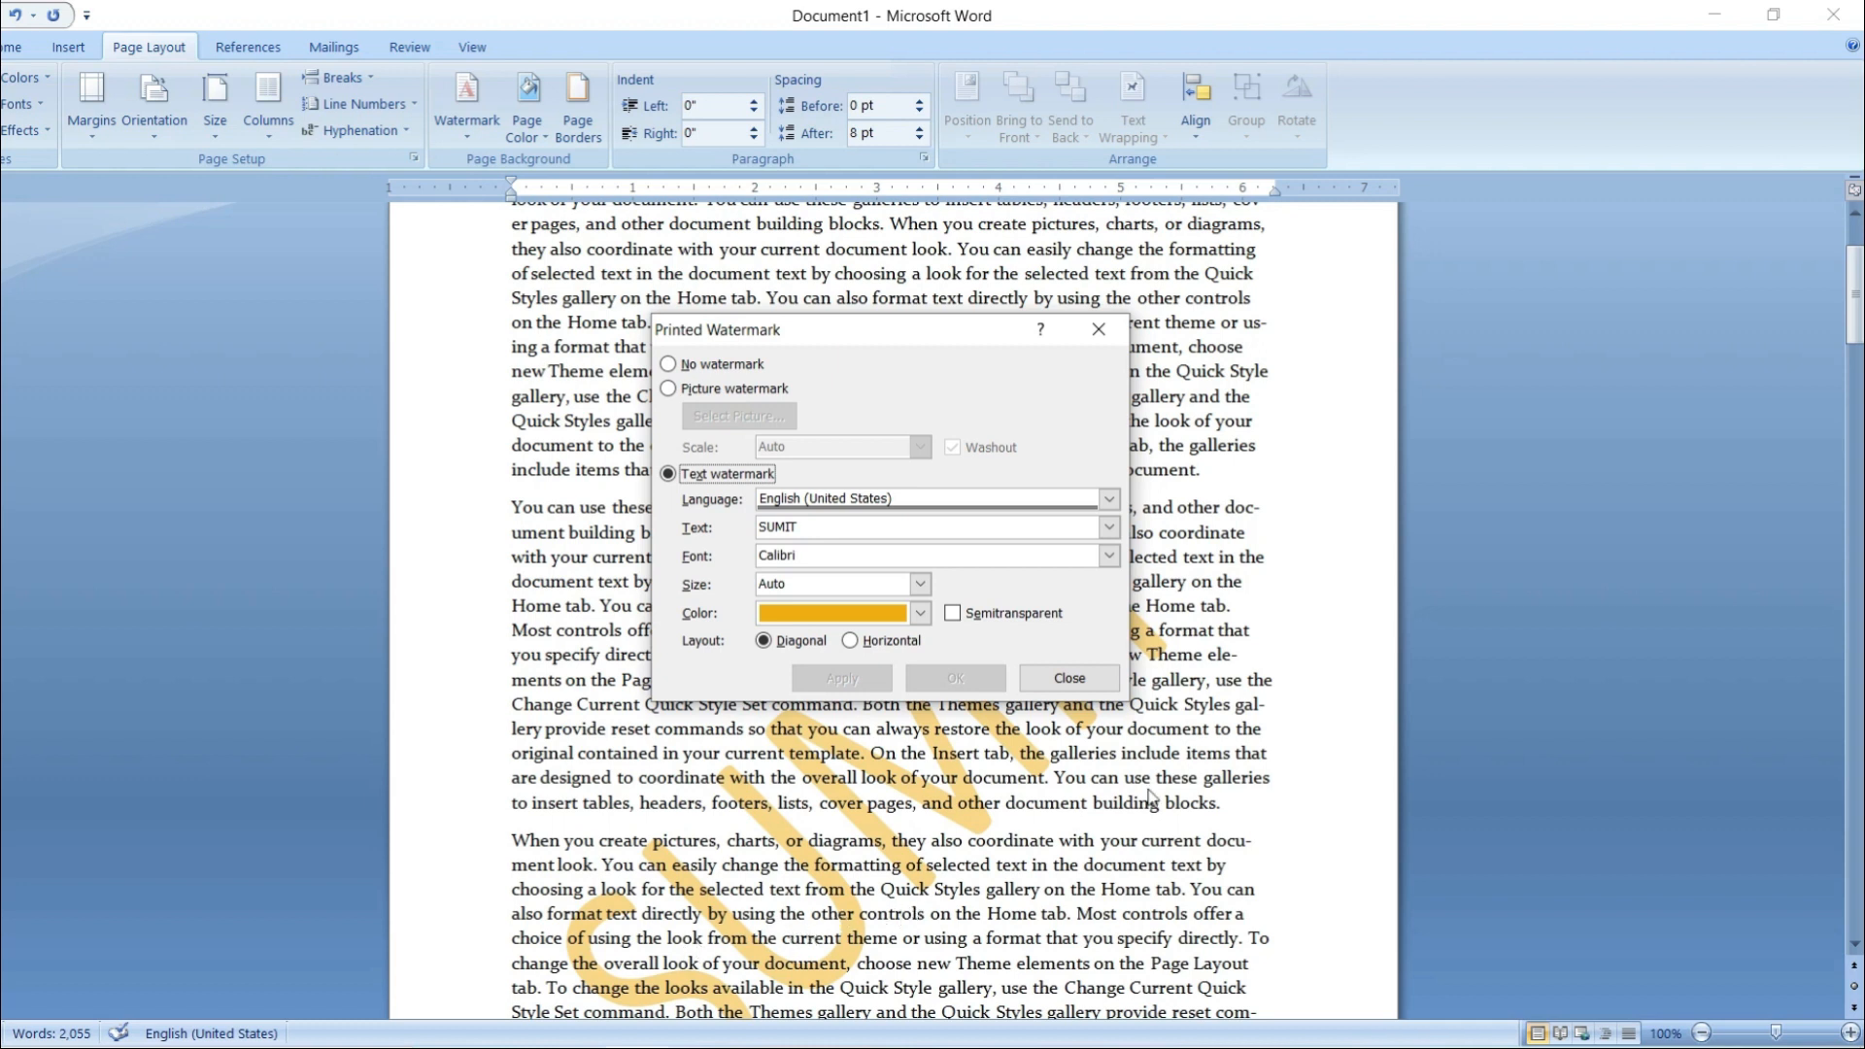
left_click(973, 614)
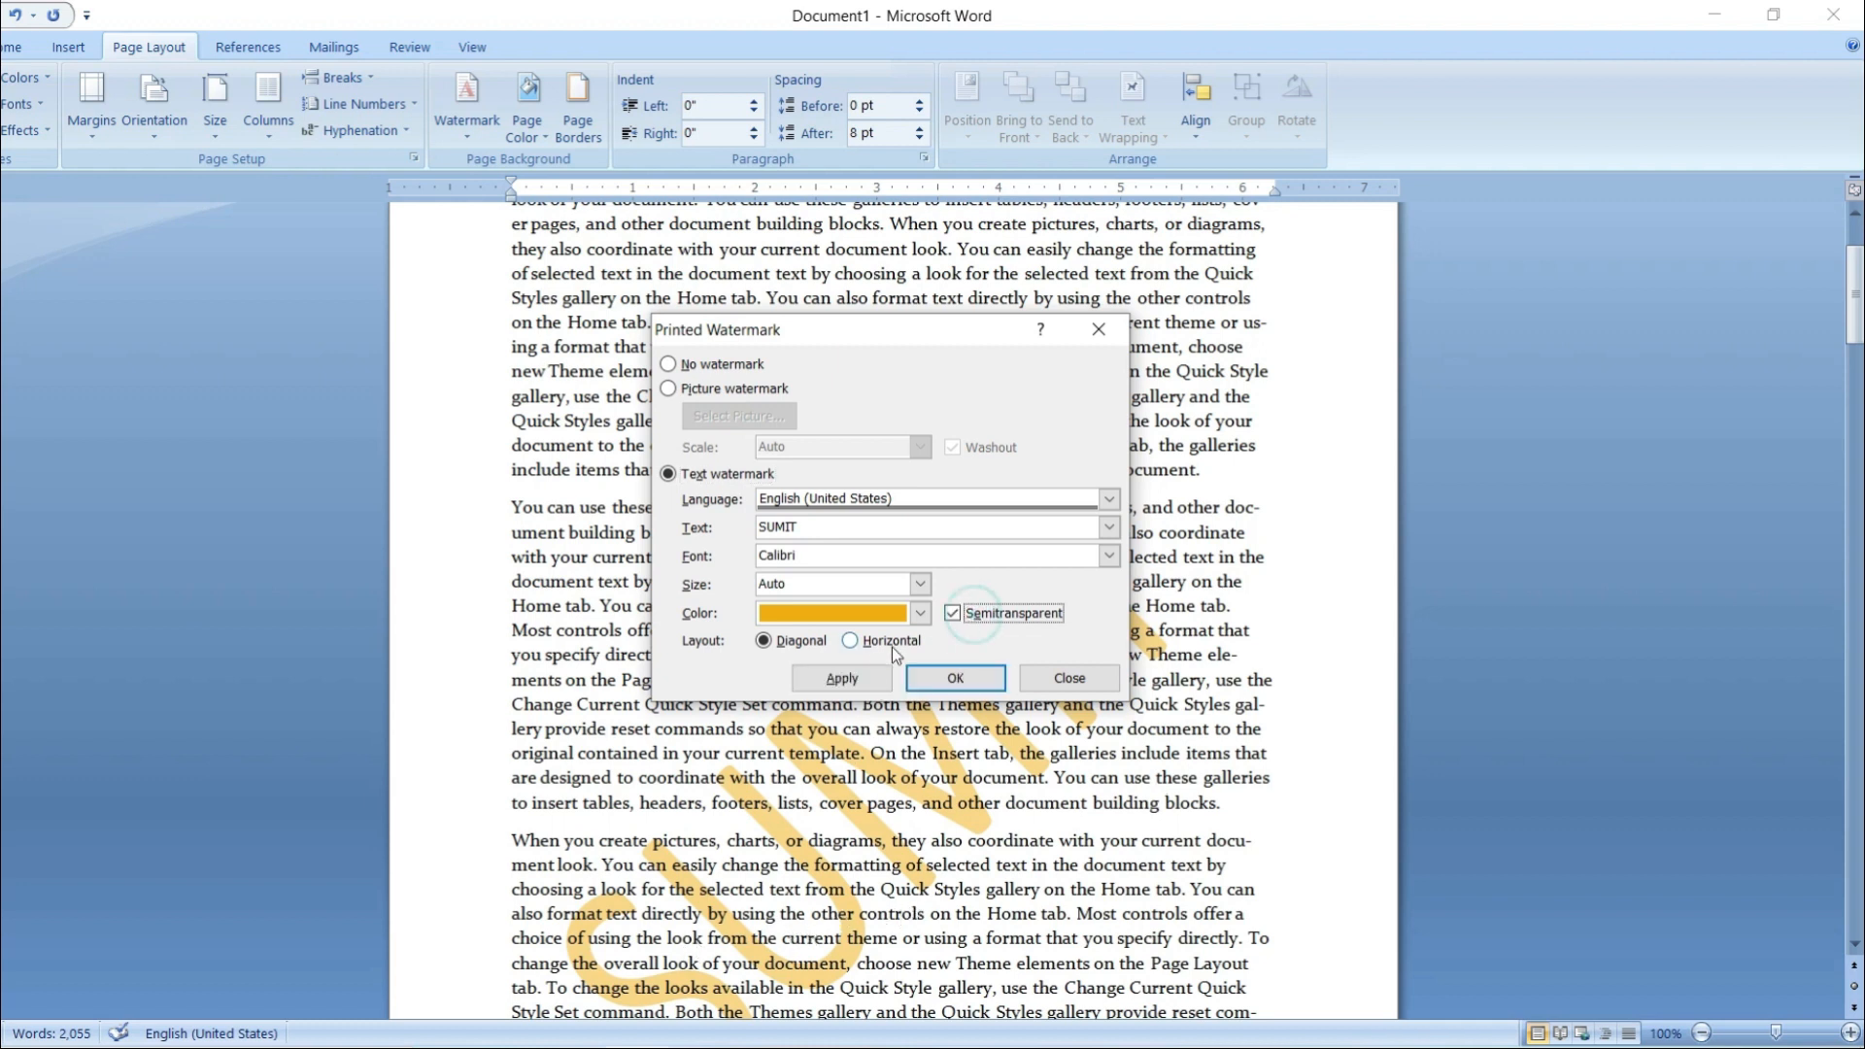
left_click(841, 679)
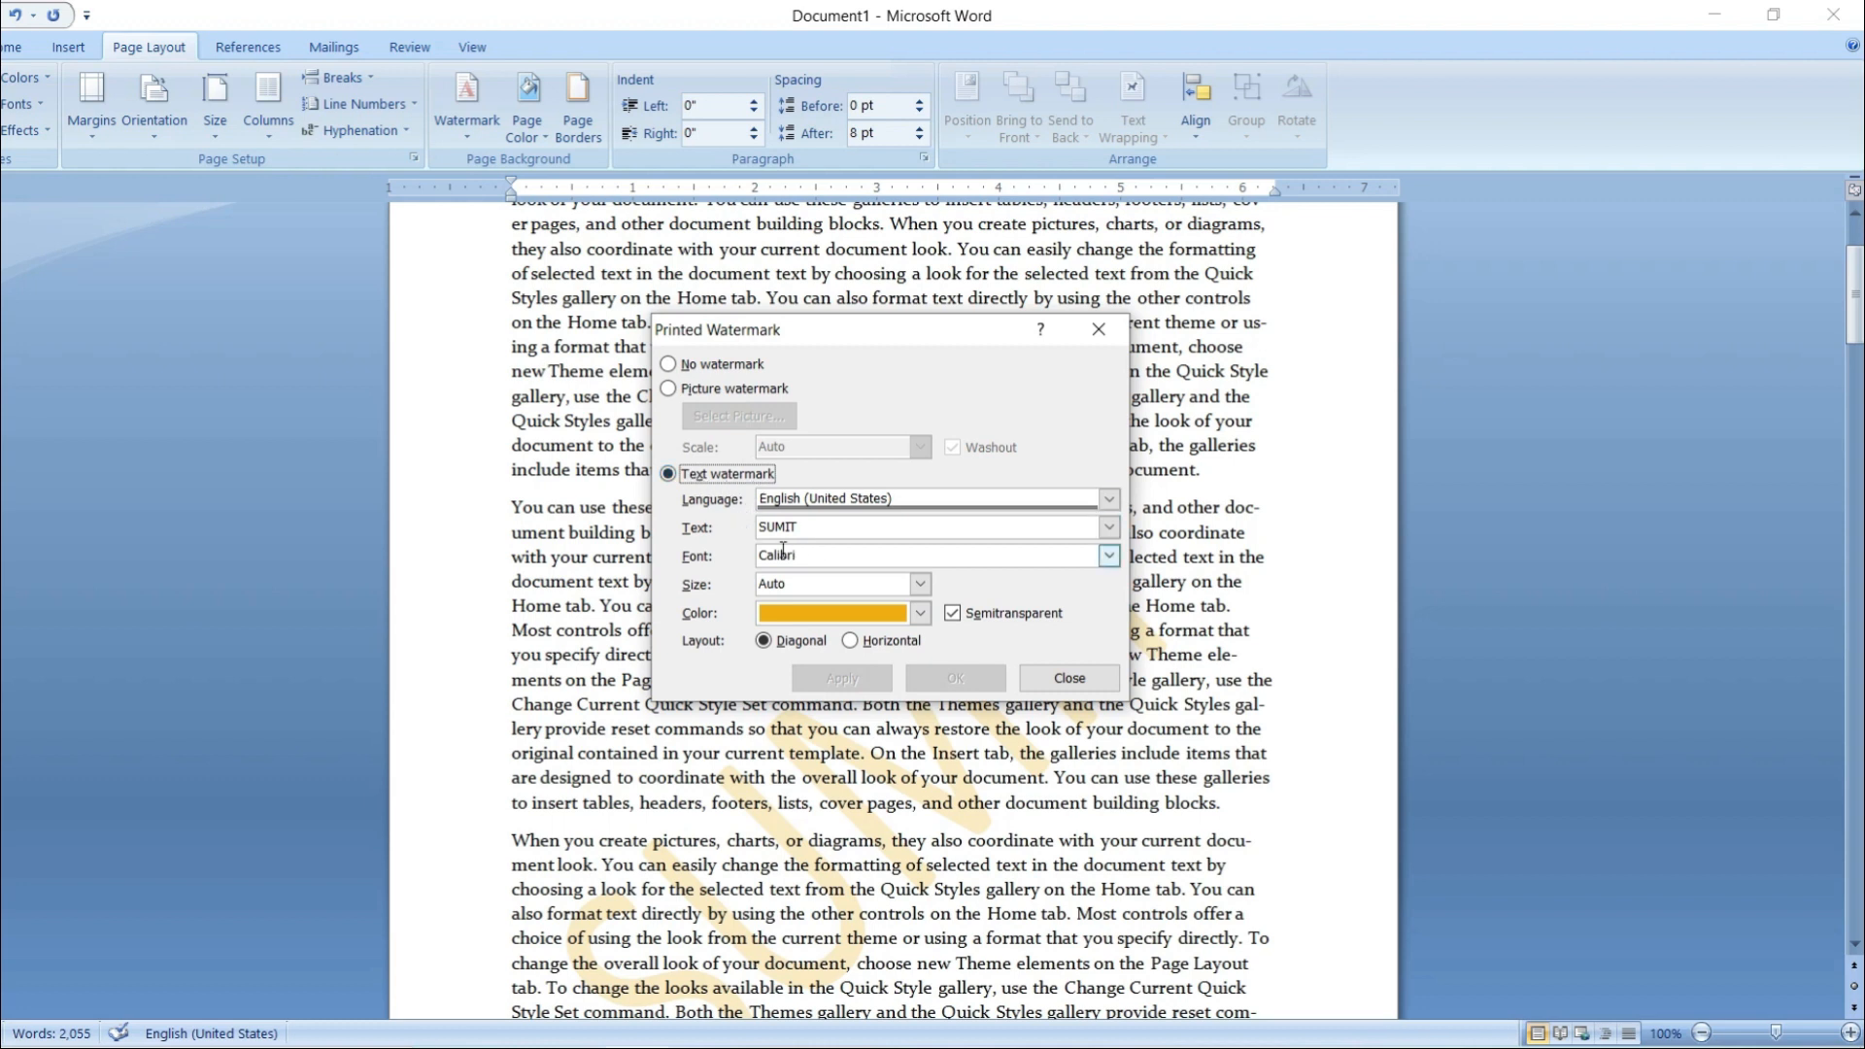
- Examine the picture watermark options and the text watermark's font choices, and close the watermark settings without changes
left_click(670, 392)
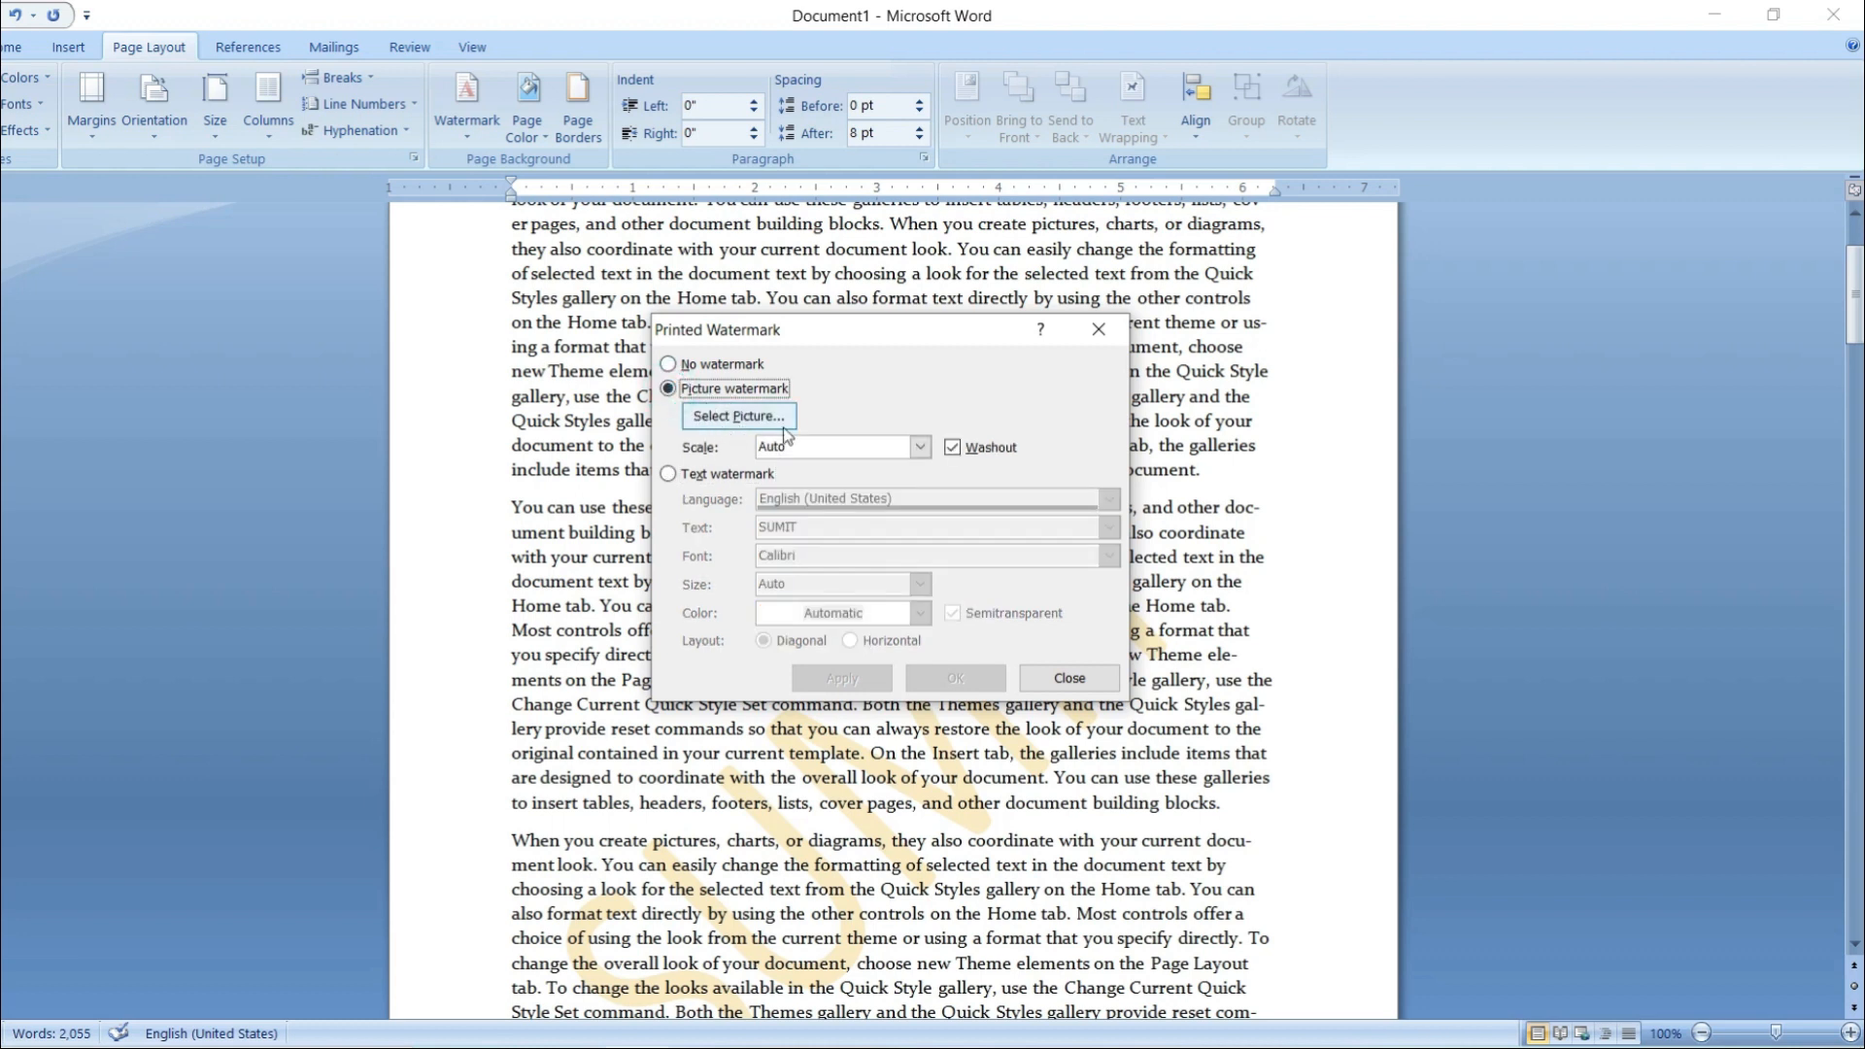
left_click(672, 475)
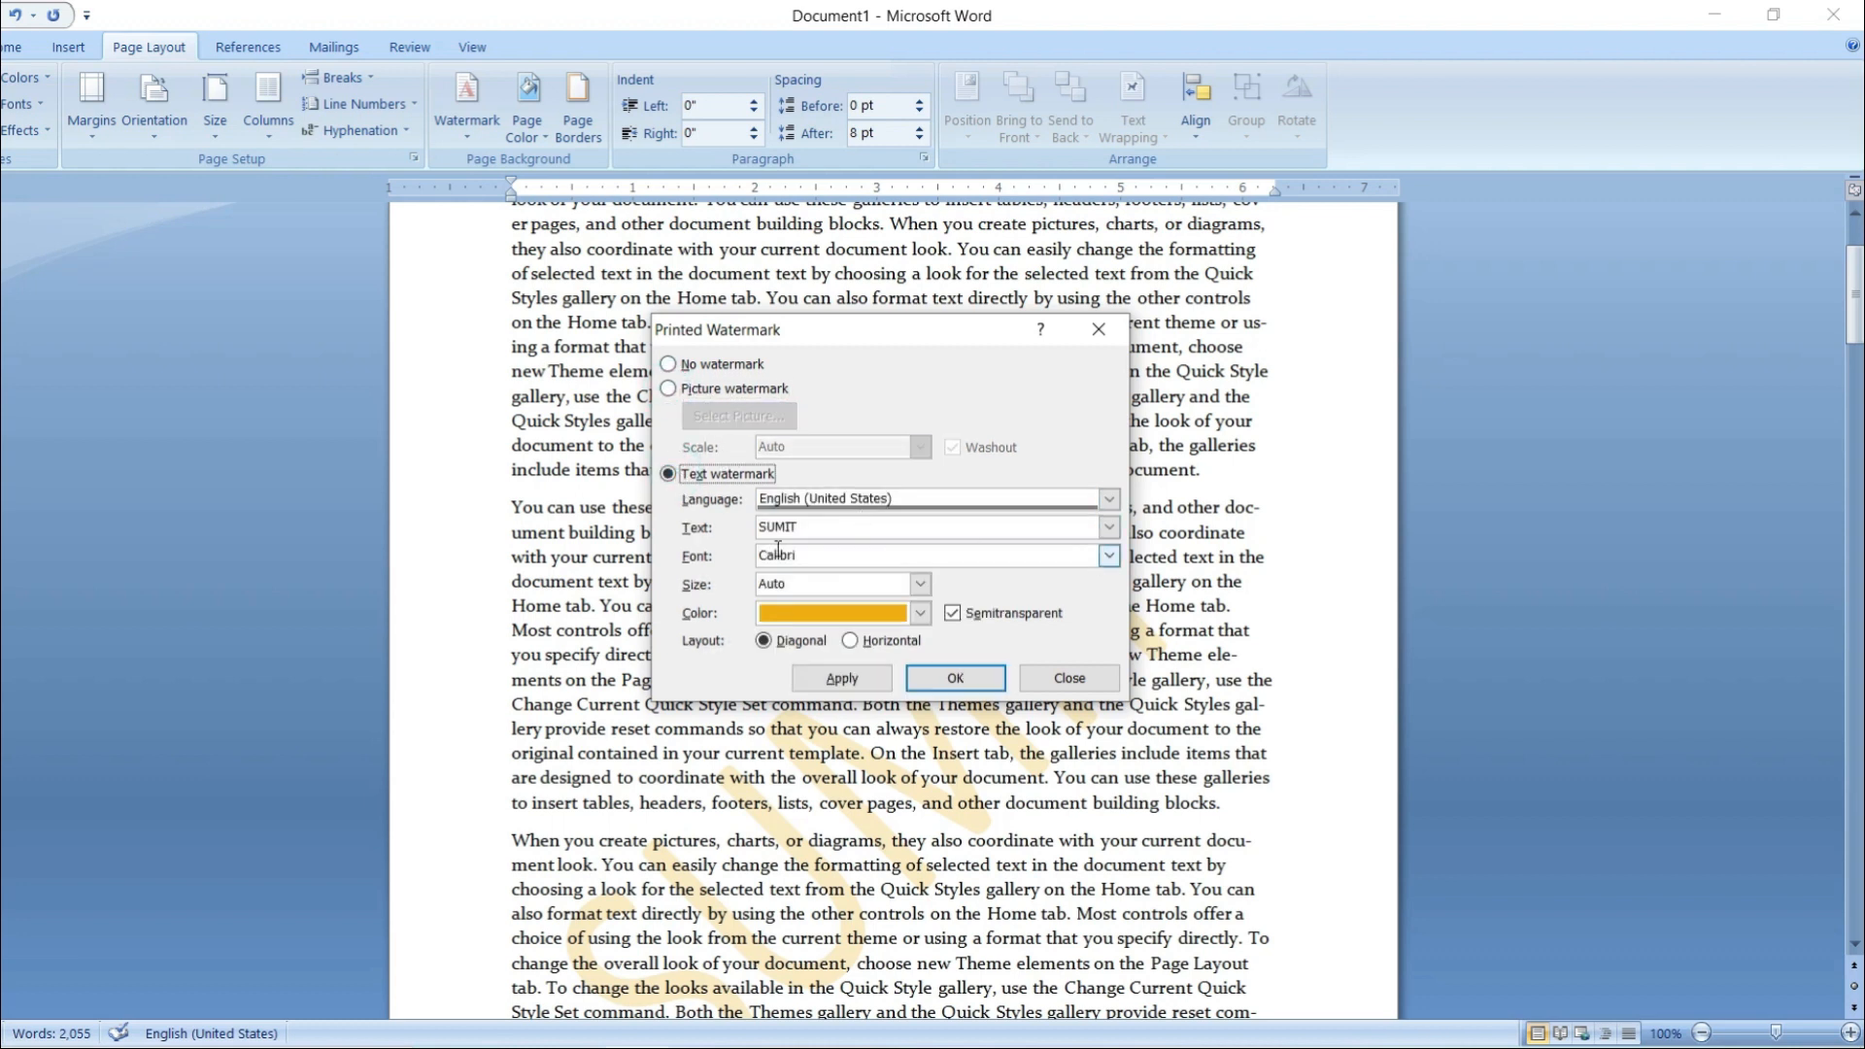
left_click(1108, 556)
scroll(835, 621, "down", 1)
left_click(675, 592)
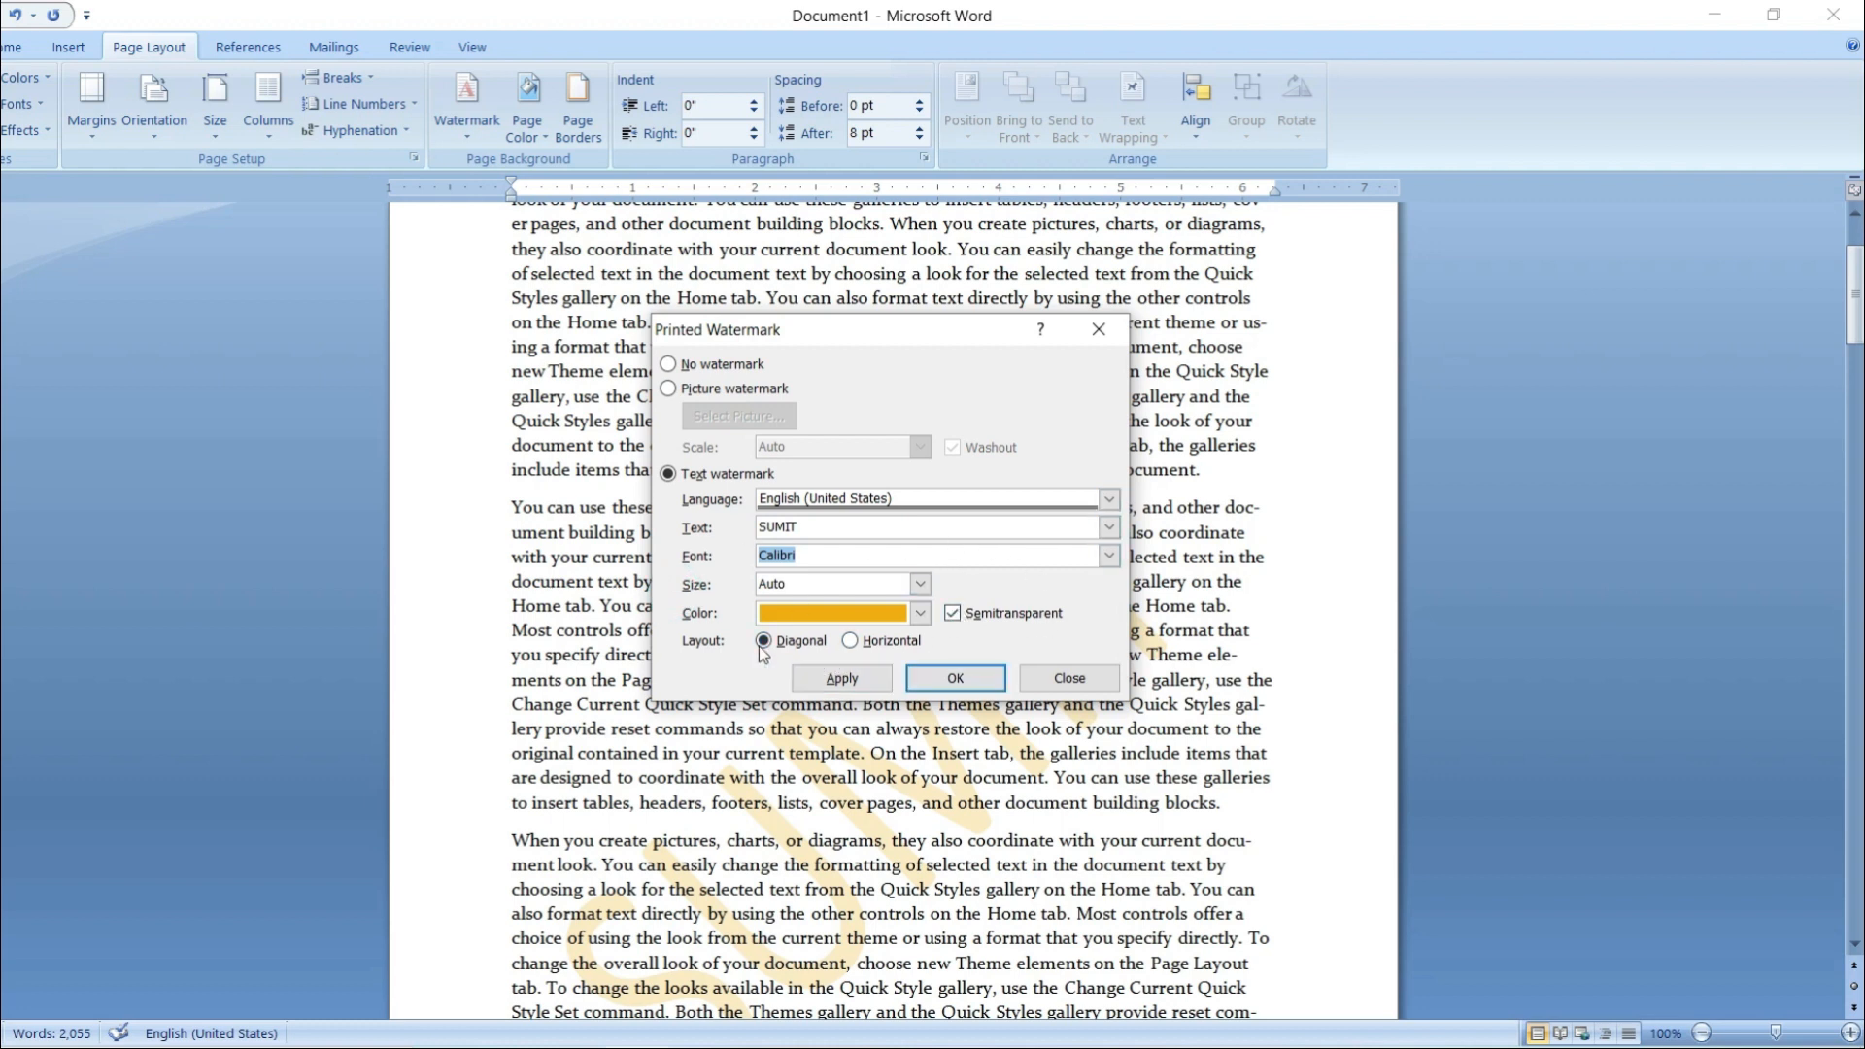
left_click(1088, 335)
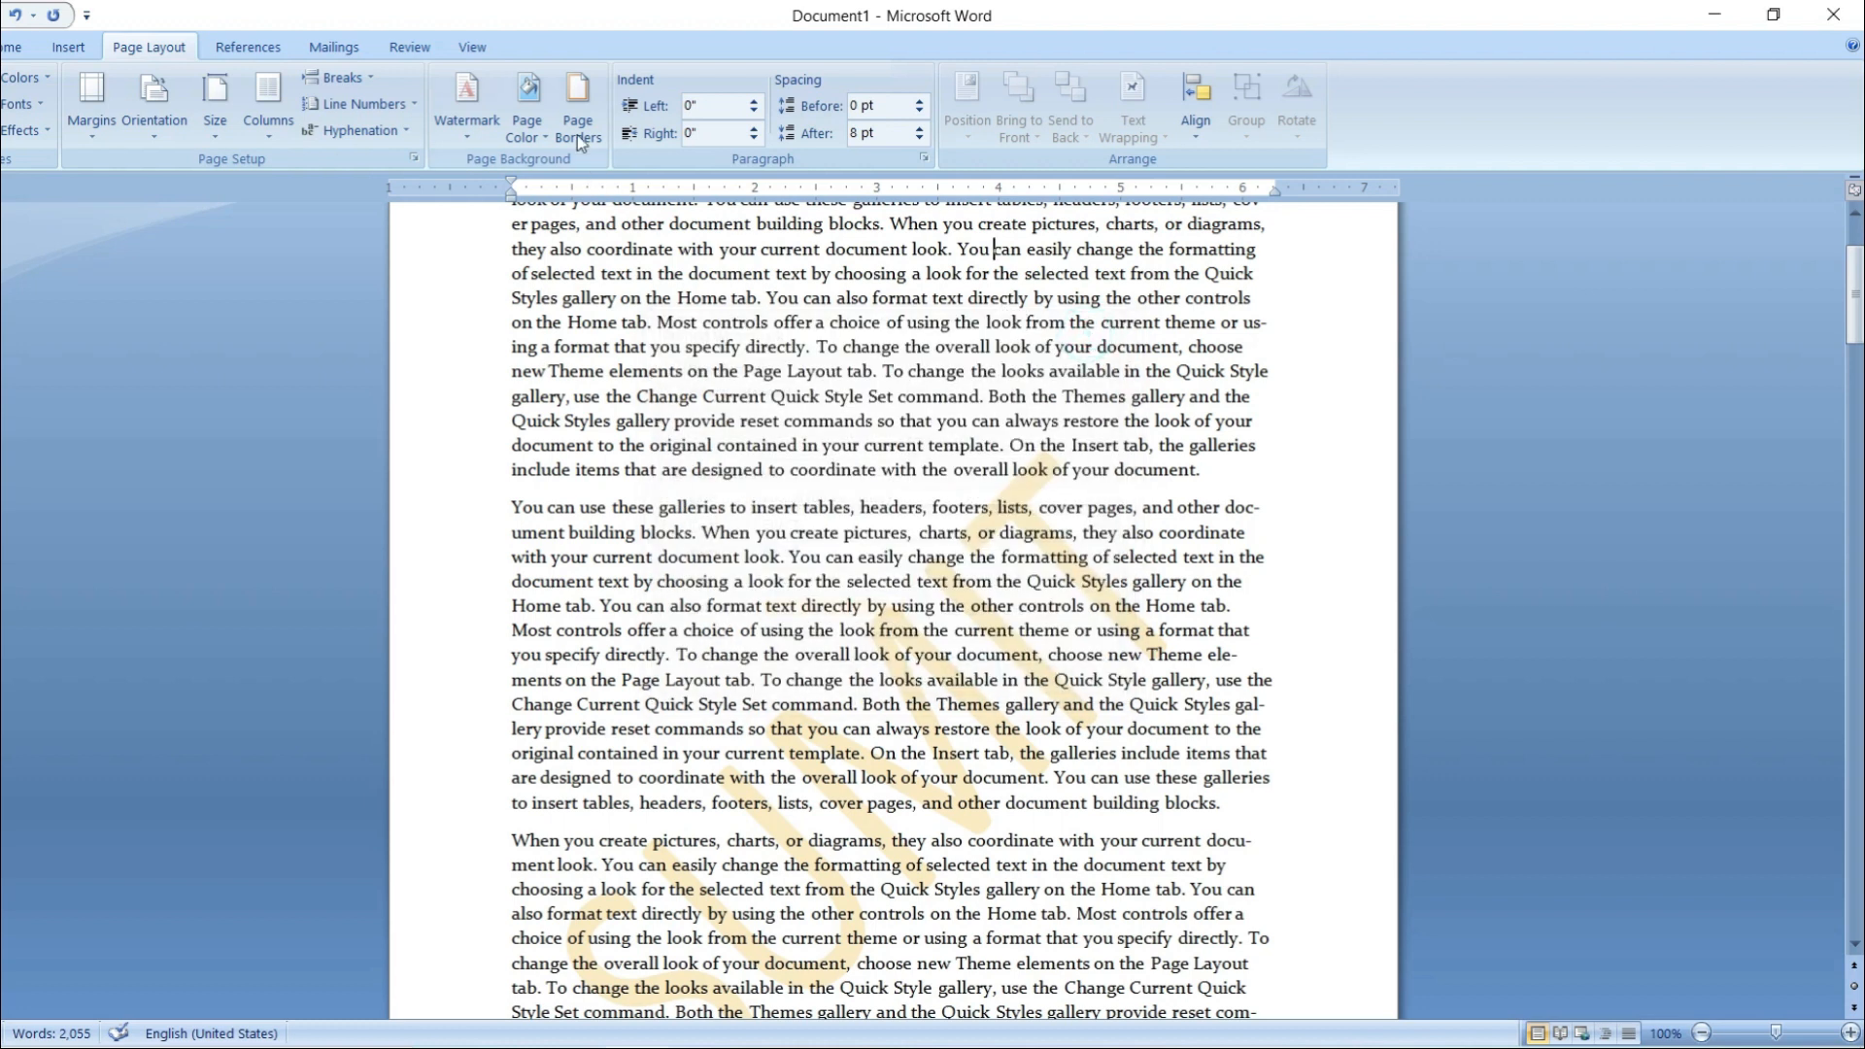
- Set the page color to the standard dark blue and check it across the document
left_click(529, 109)
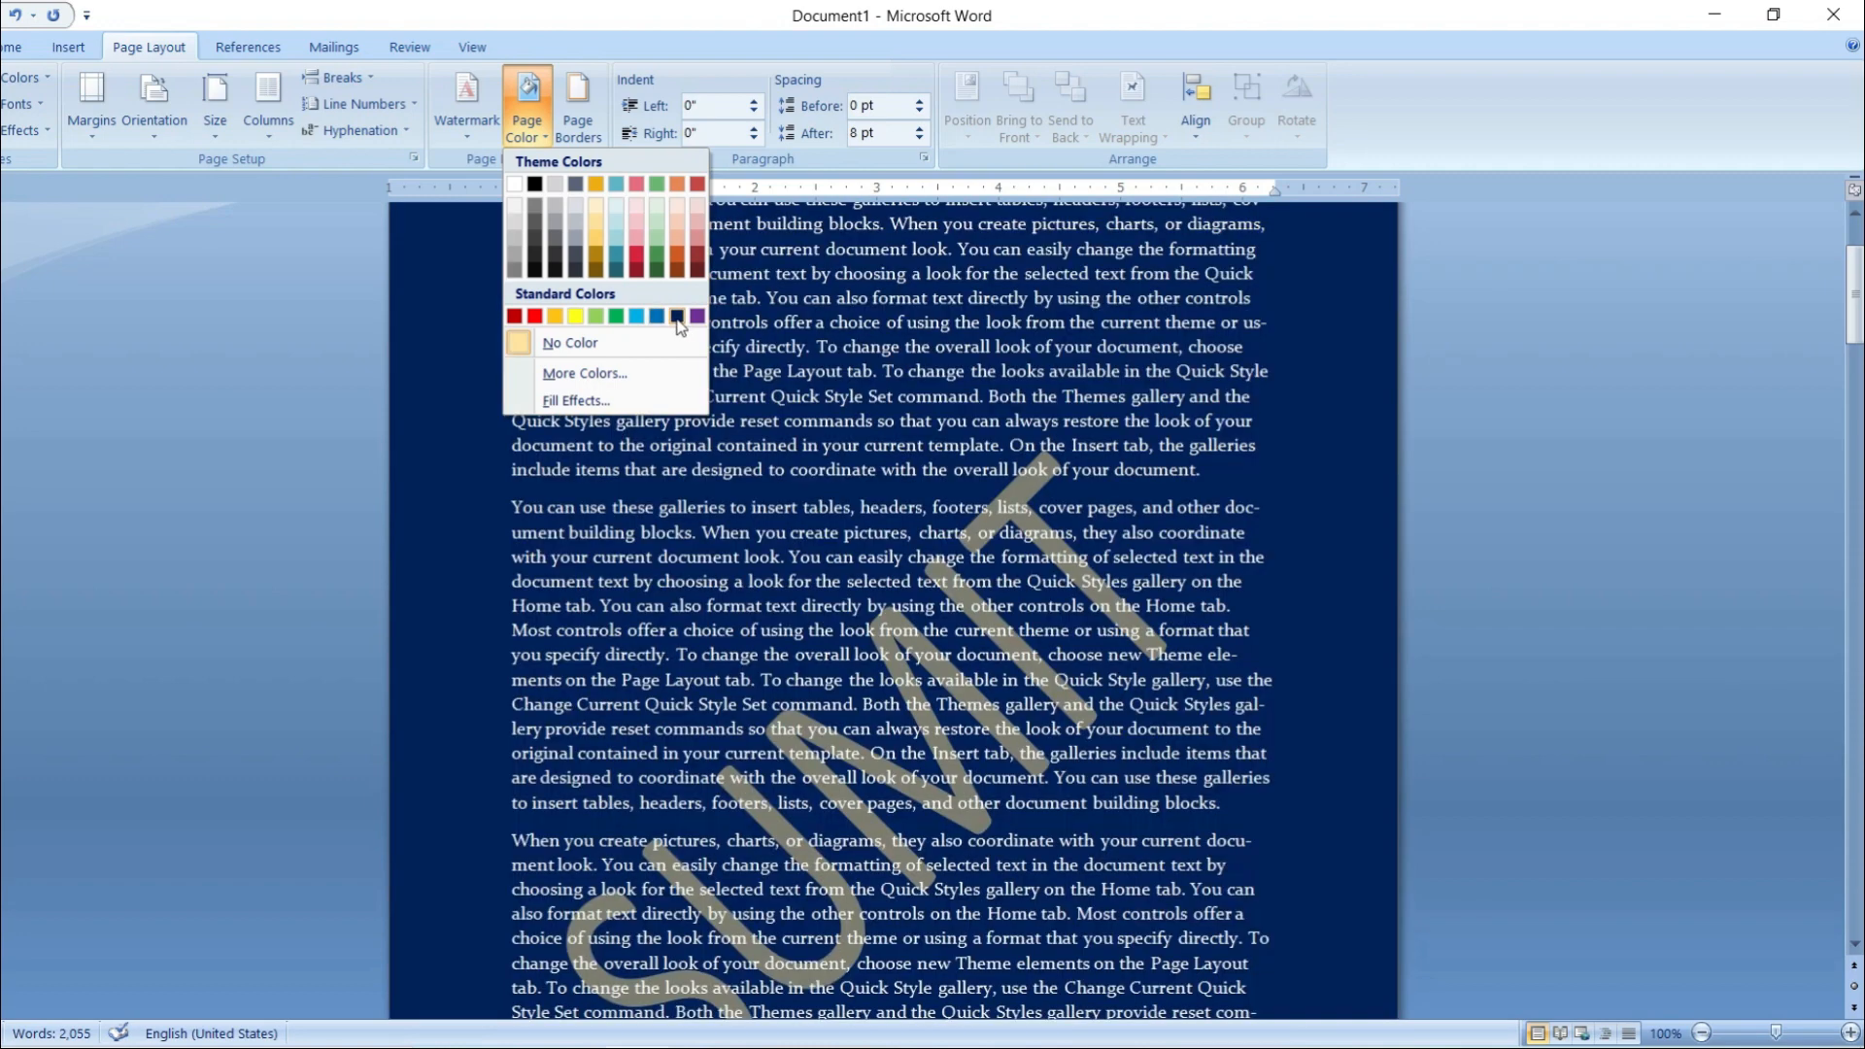
left_click(677, 317)
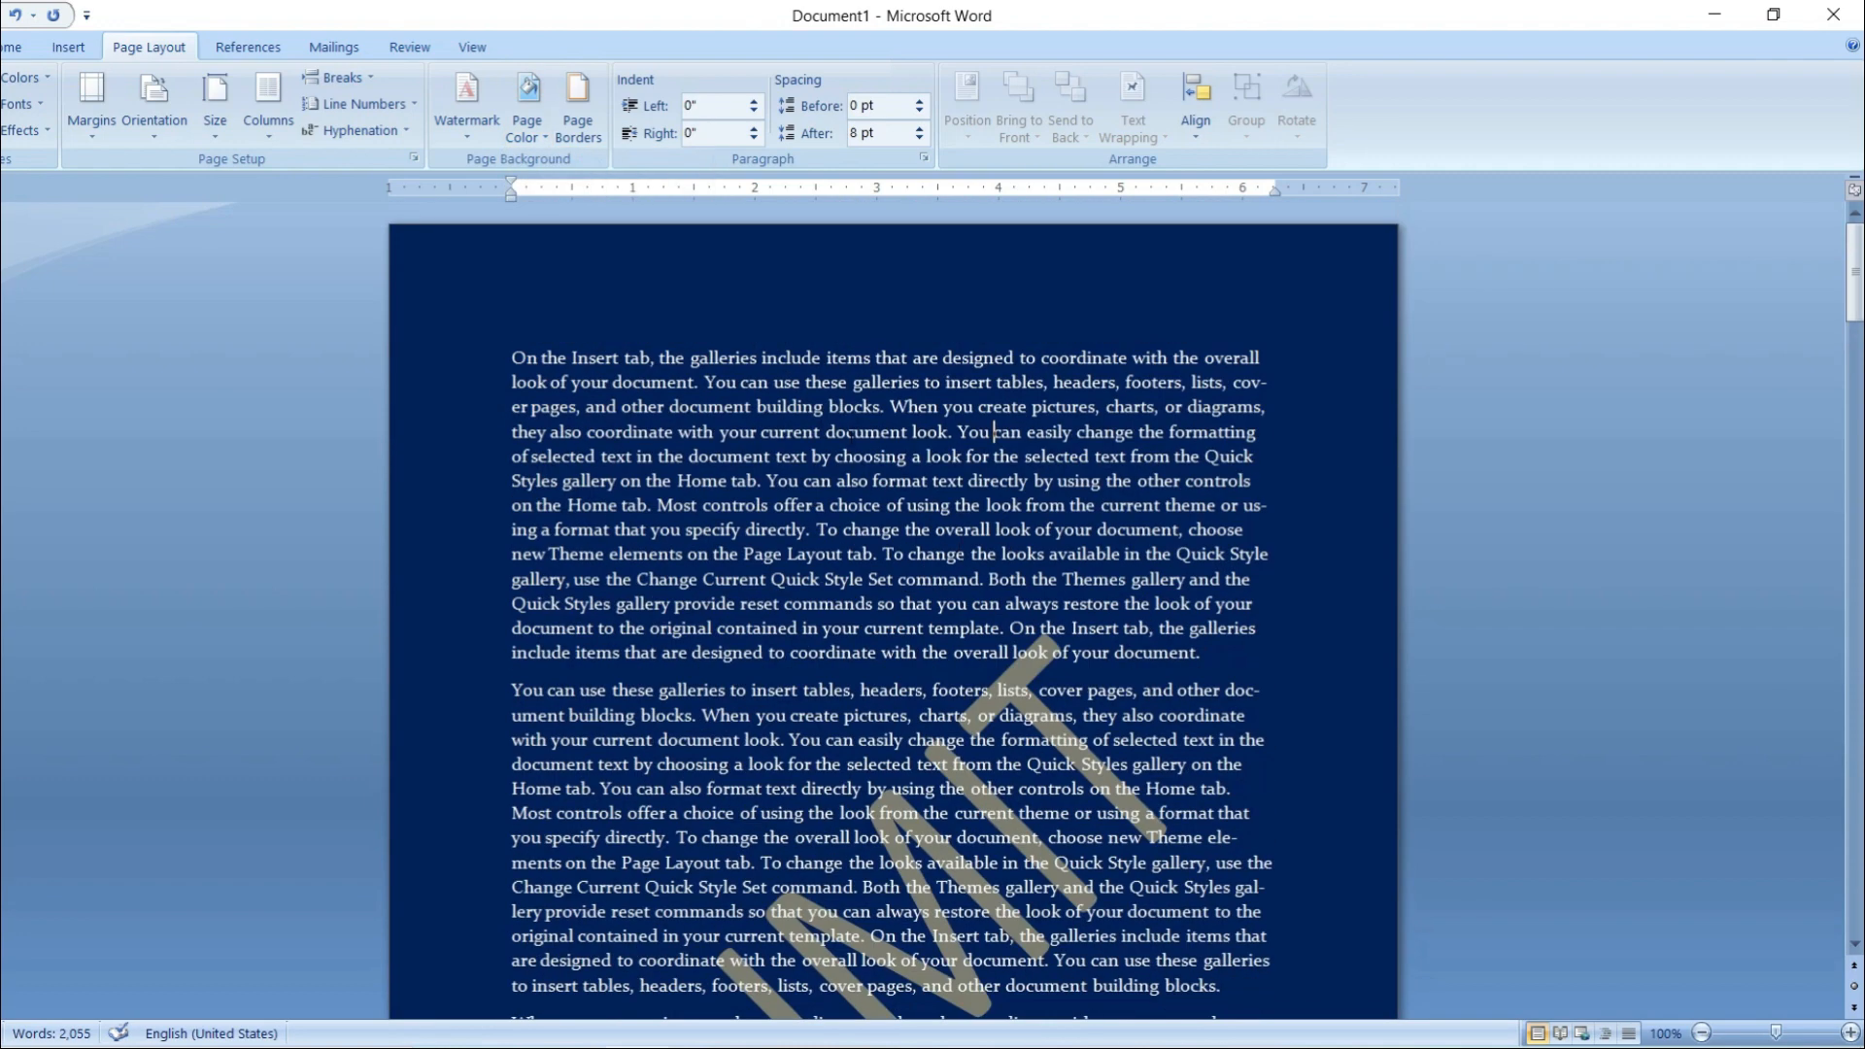
scroll(894, 622, "down", 12)
scroll(893, 621, "up", 11)
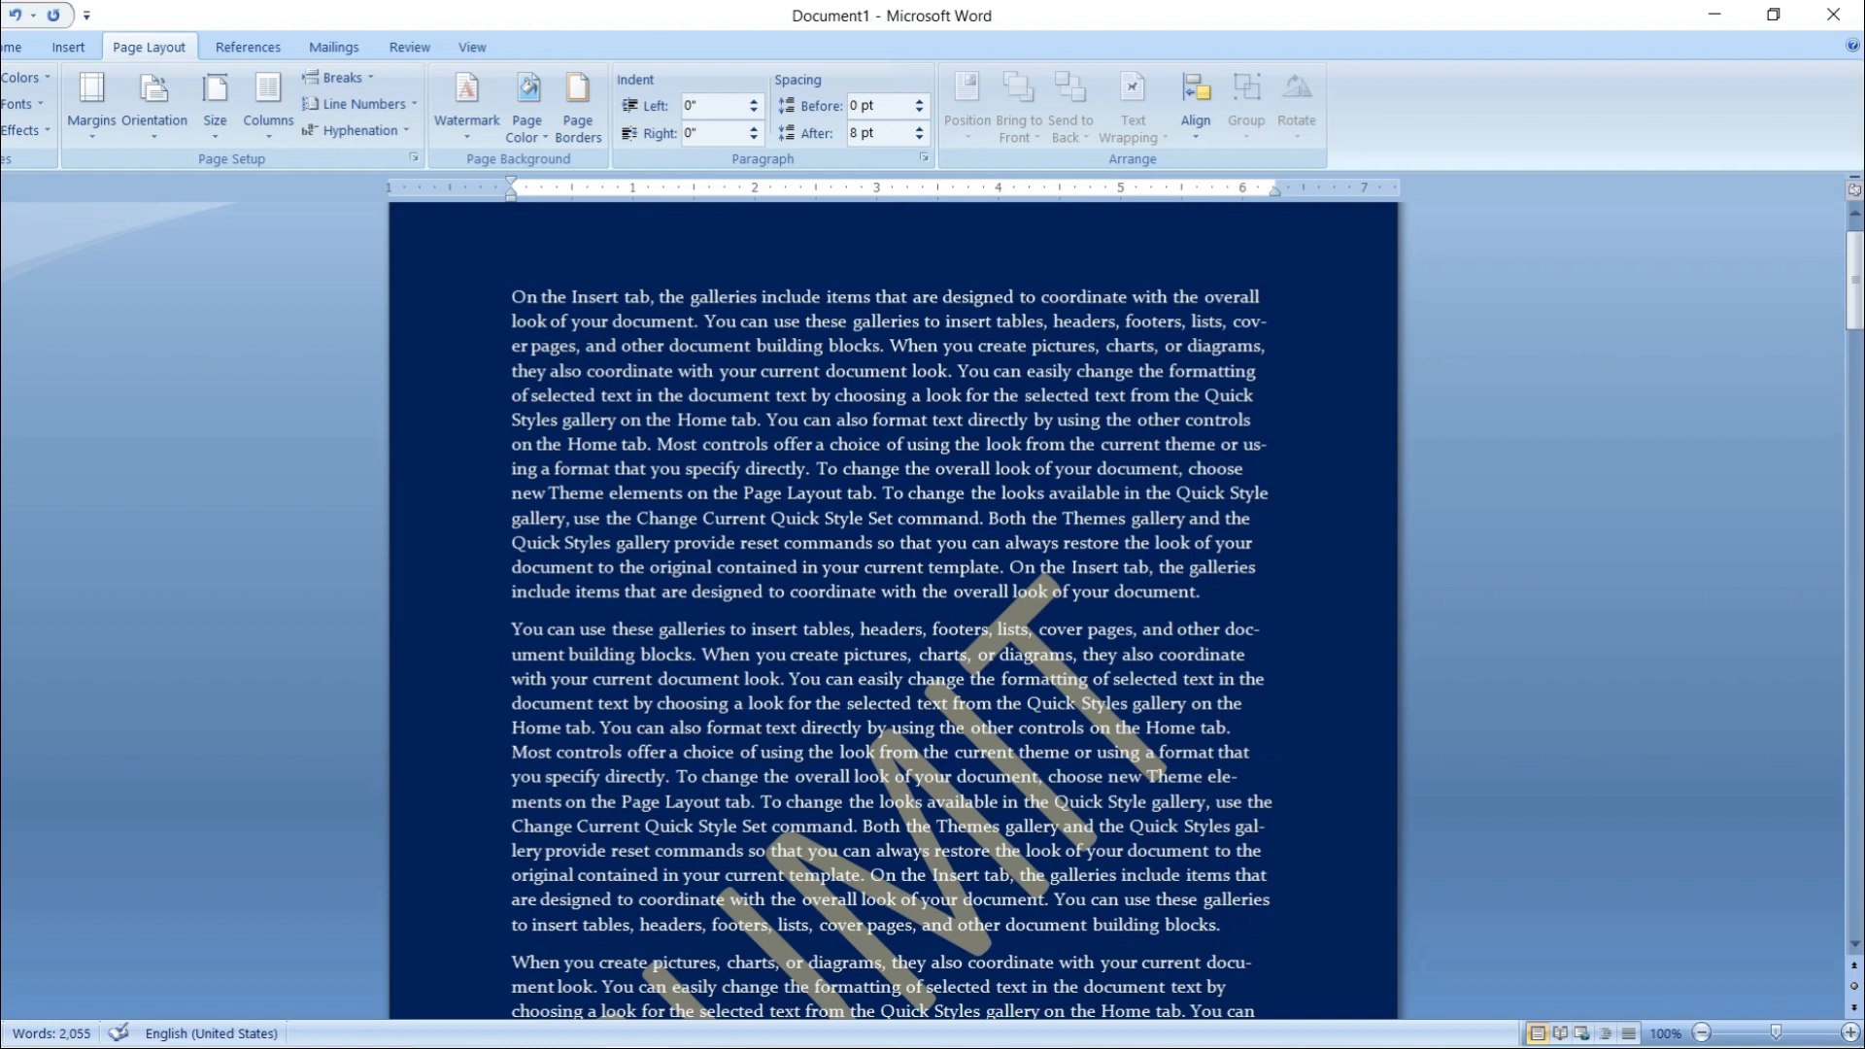
- Add a dashed box page border with a width of 1 ½ pt to the whole document
left_click(576, 109)
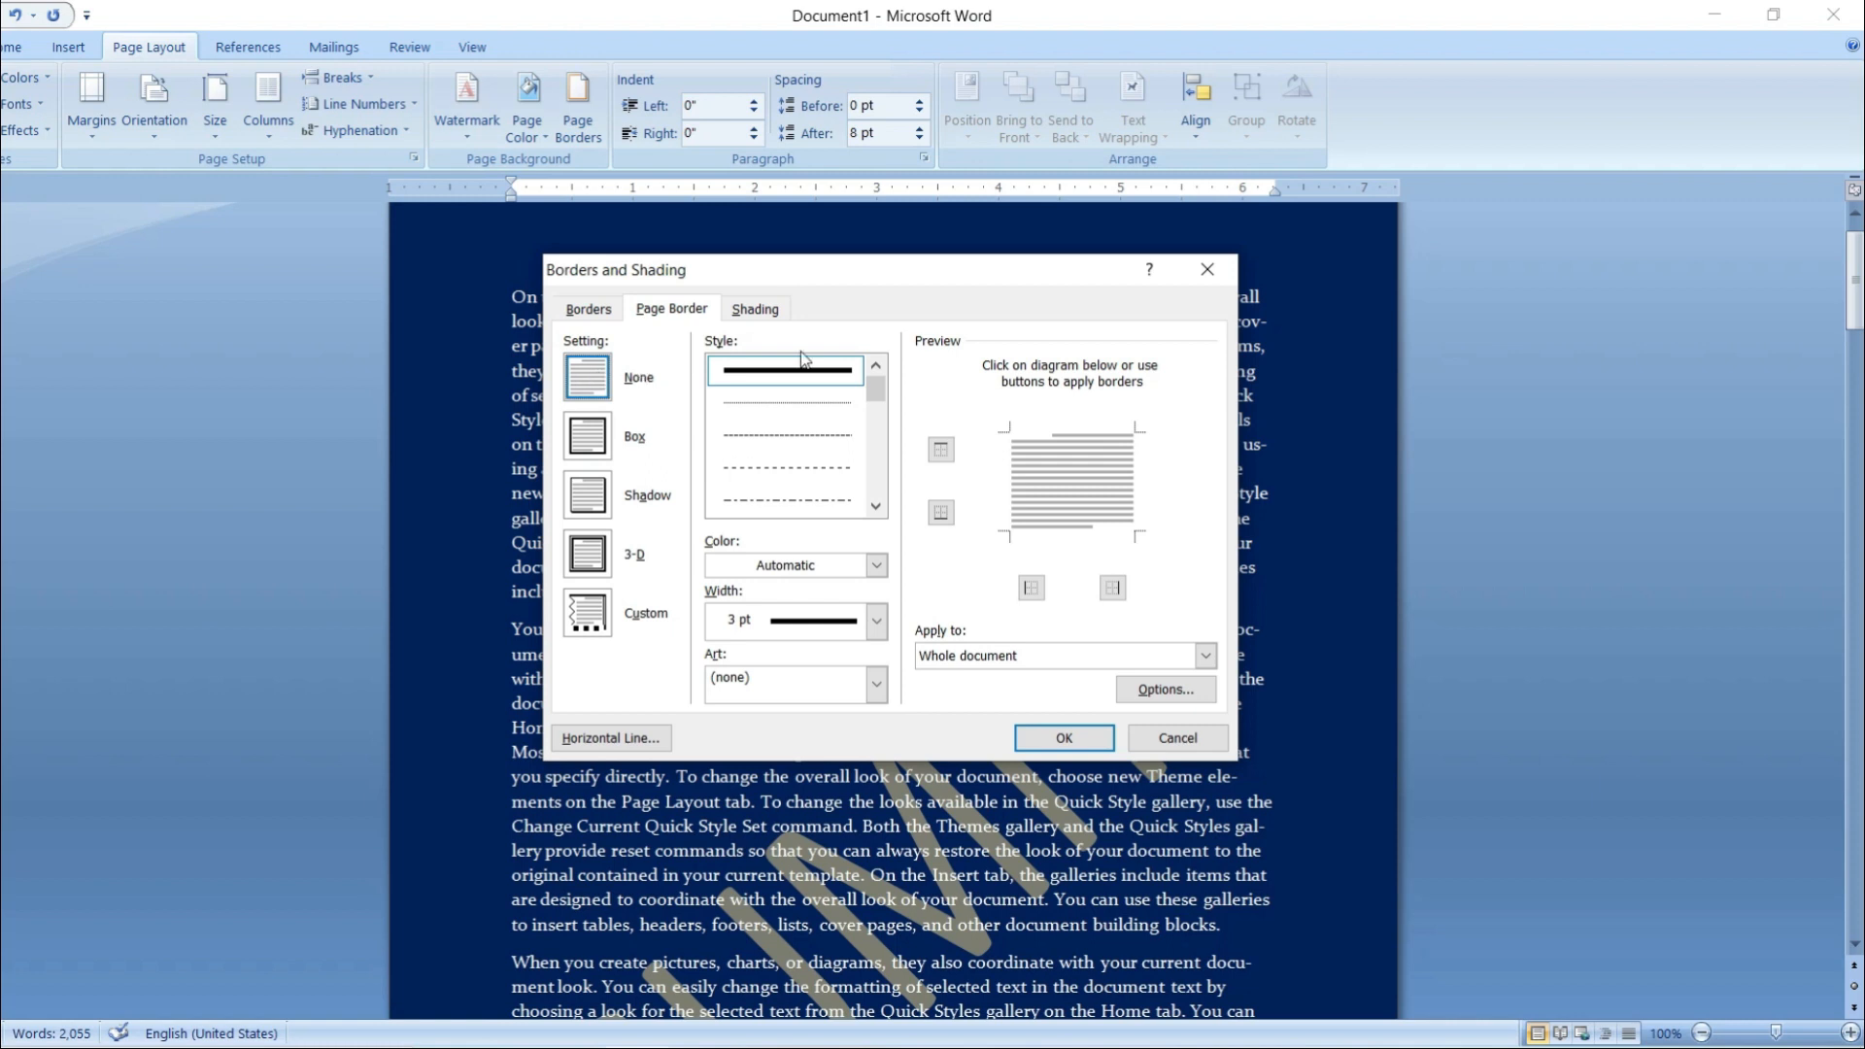
left_click(587, 449)
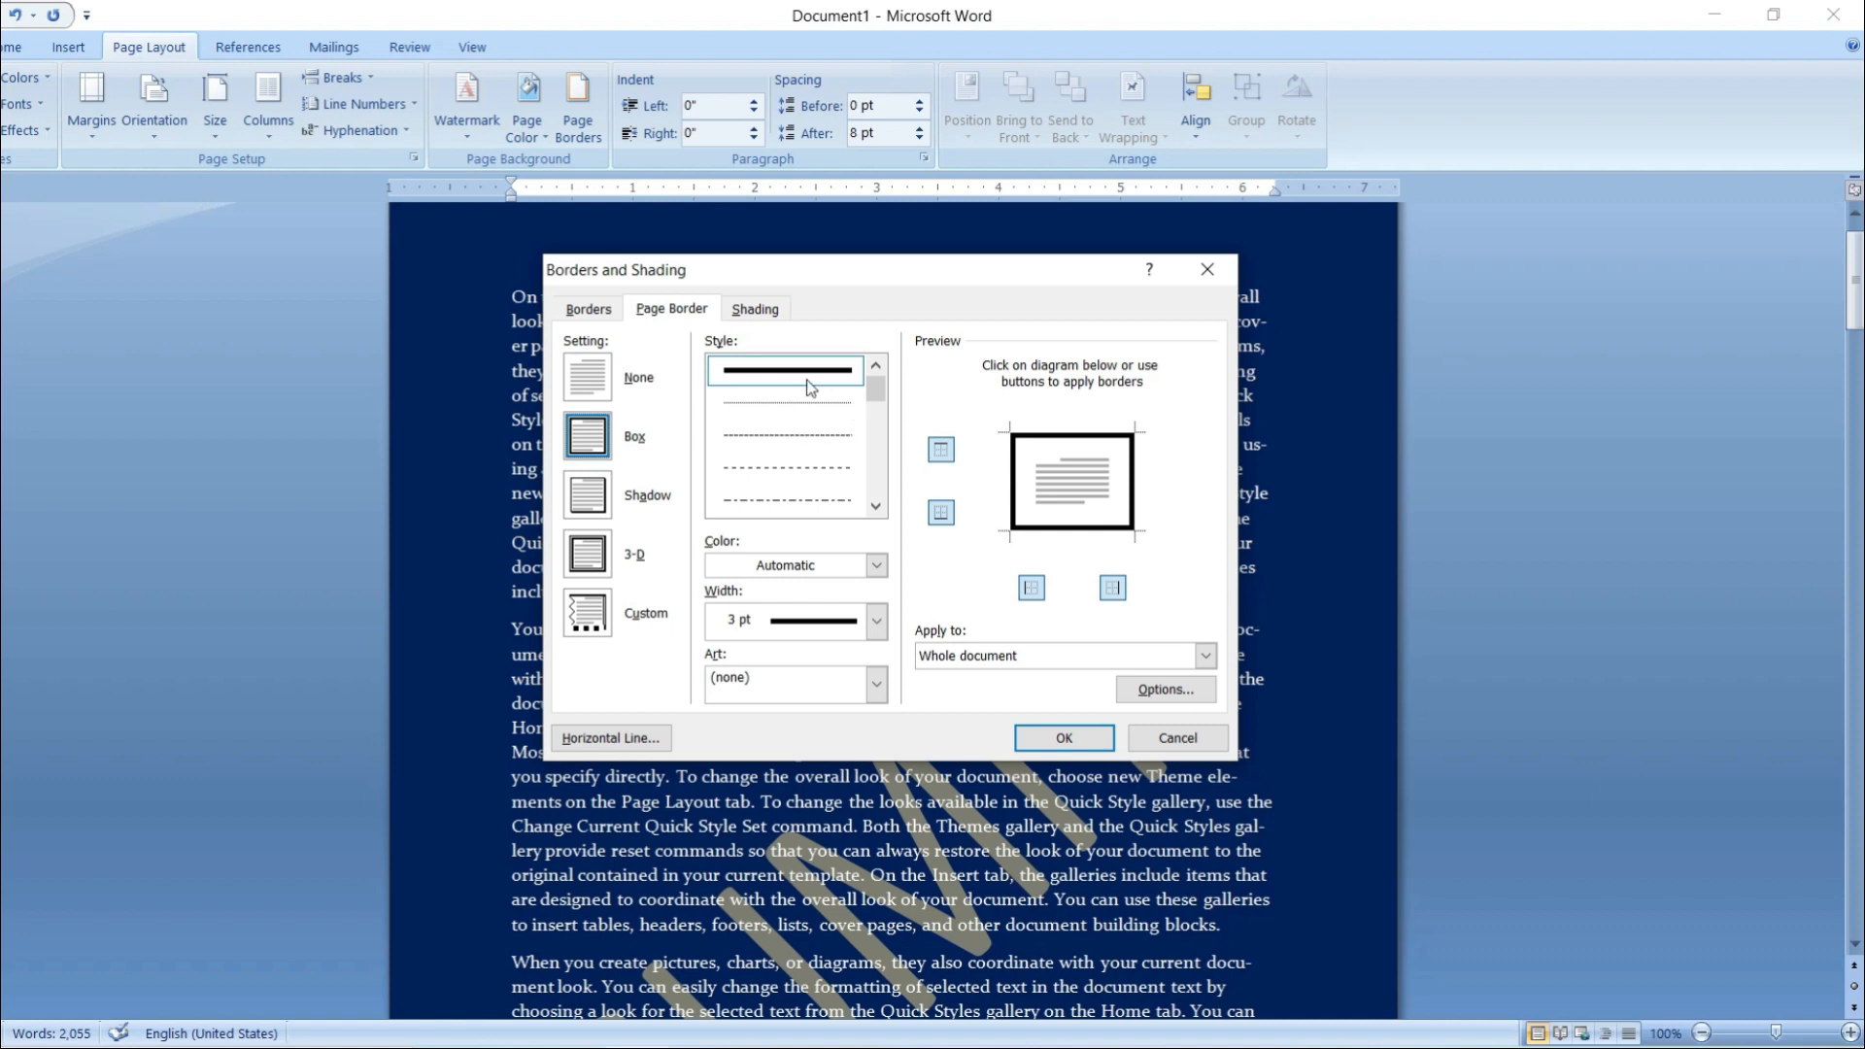
left_click(801, 466)
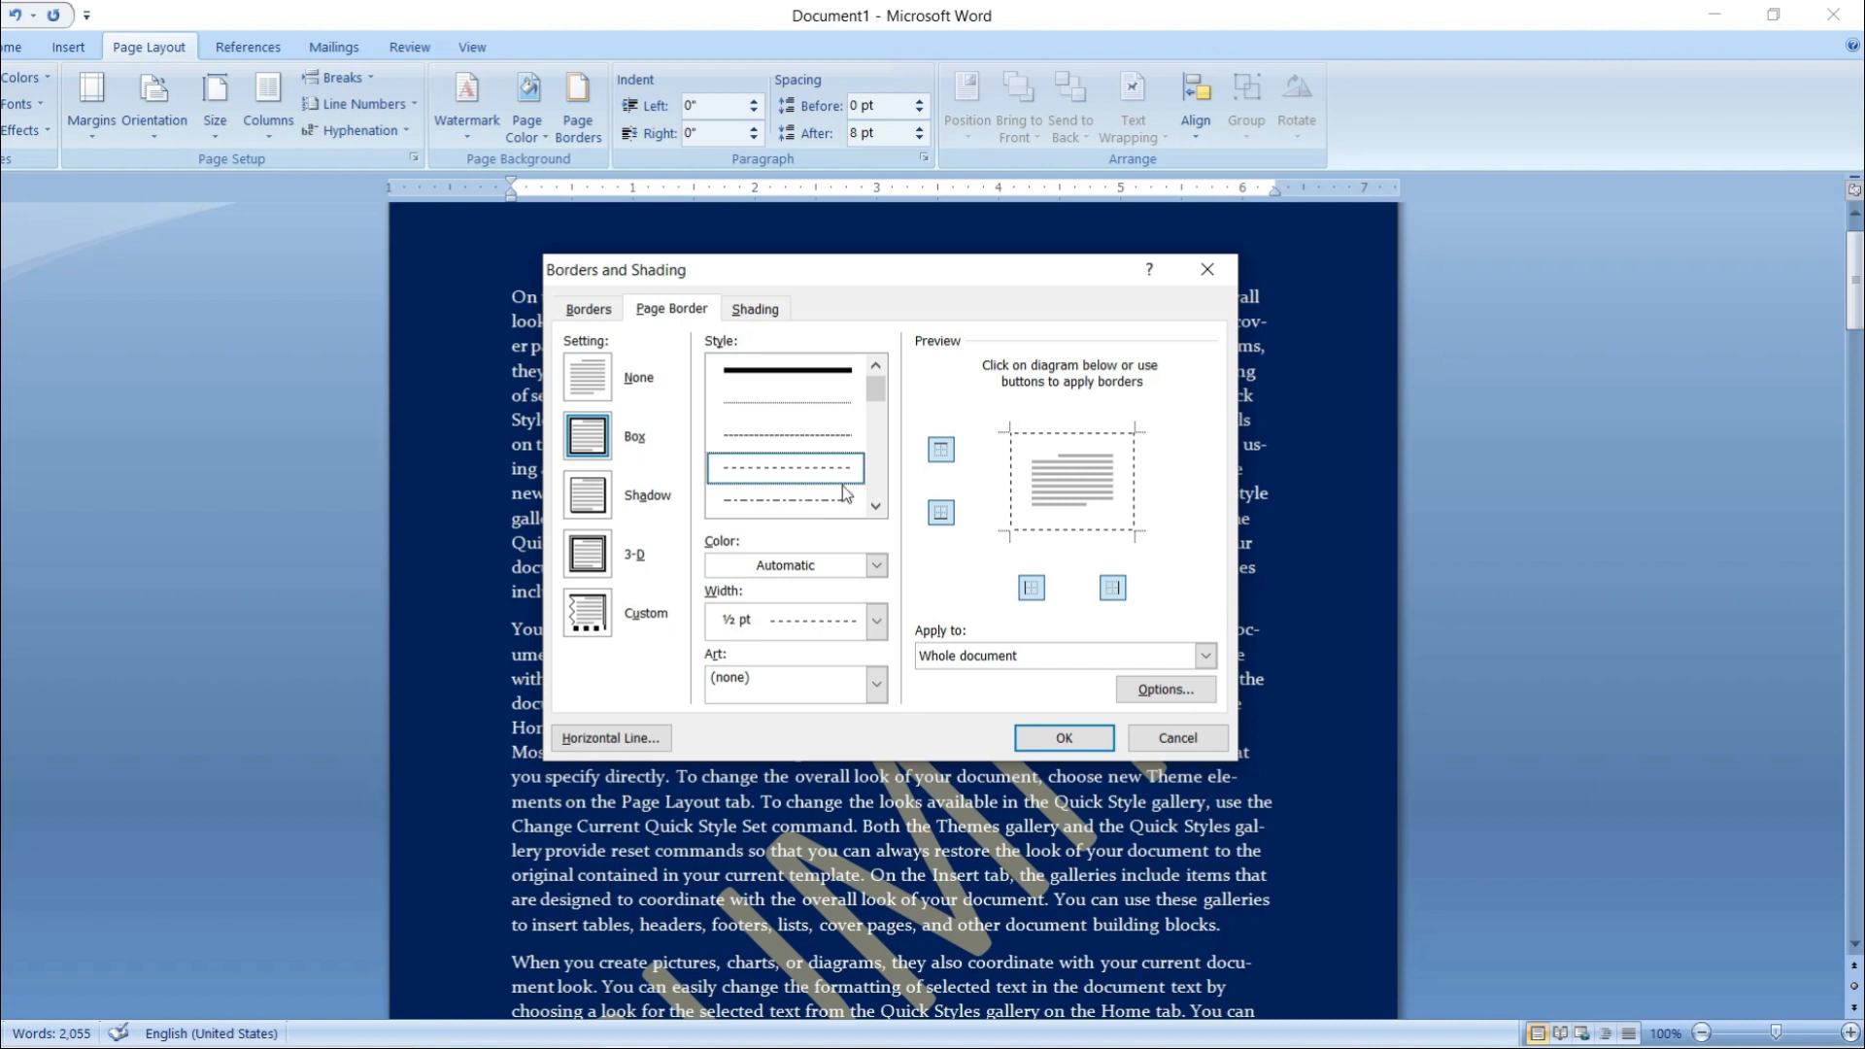
left_click(876, 621)
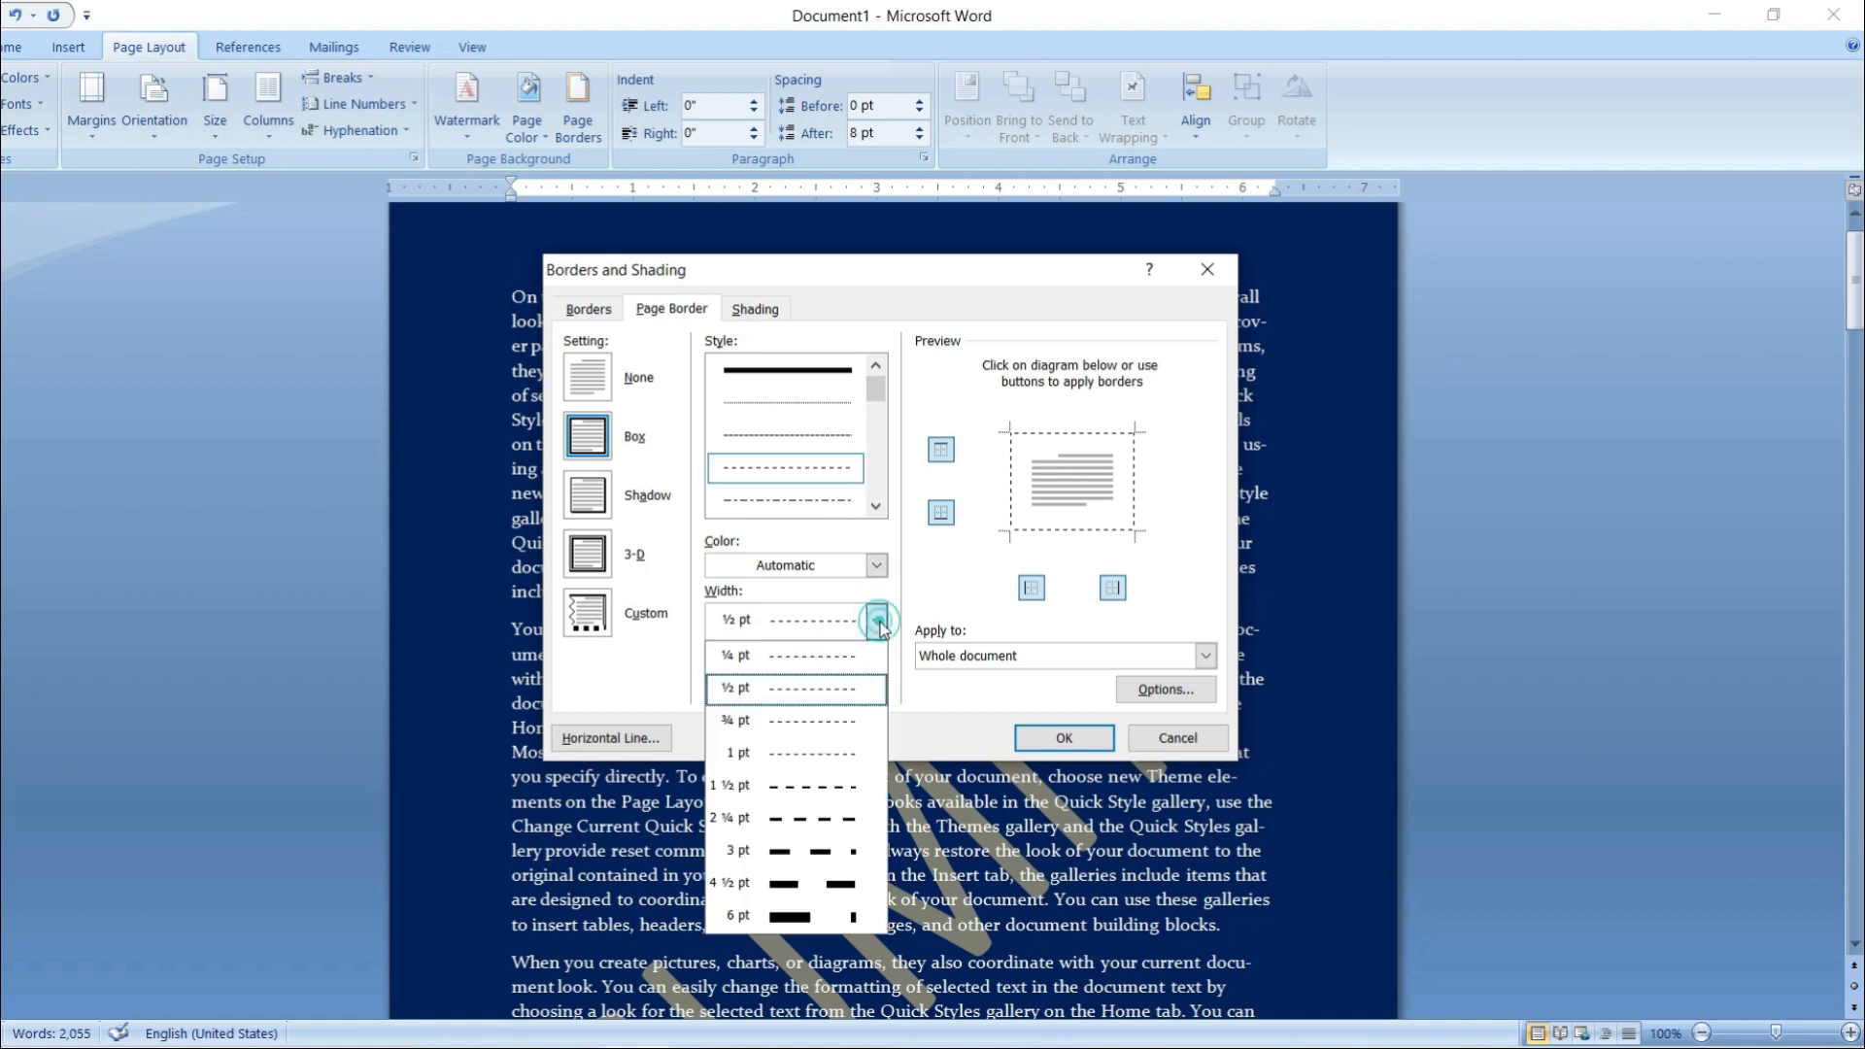
left_click(819, 787)
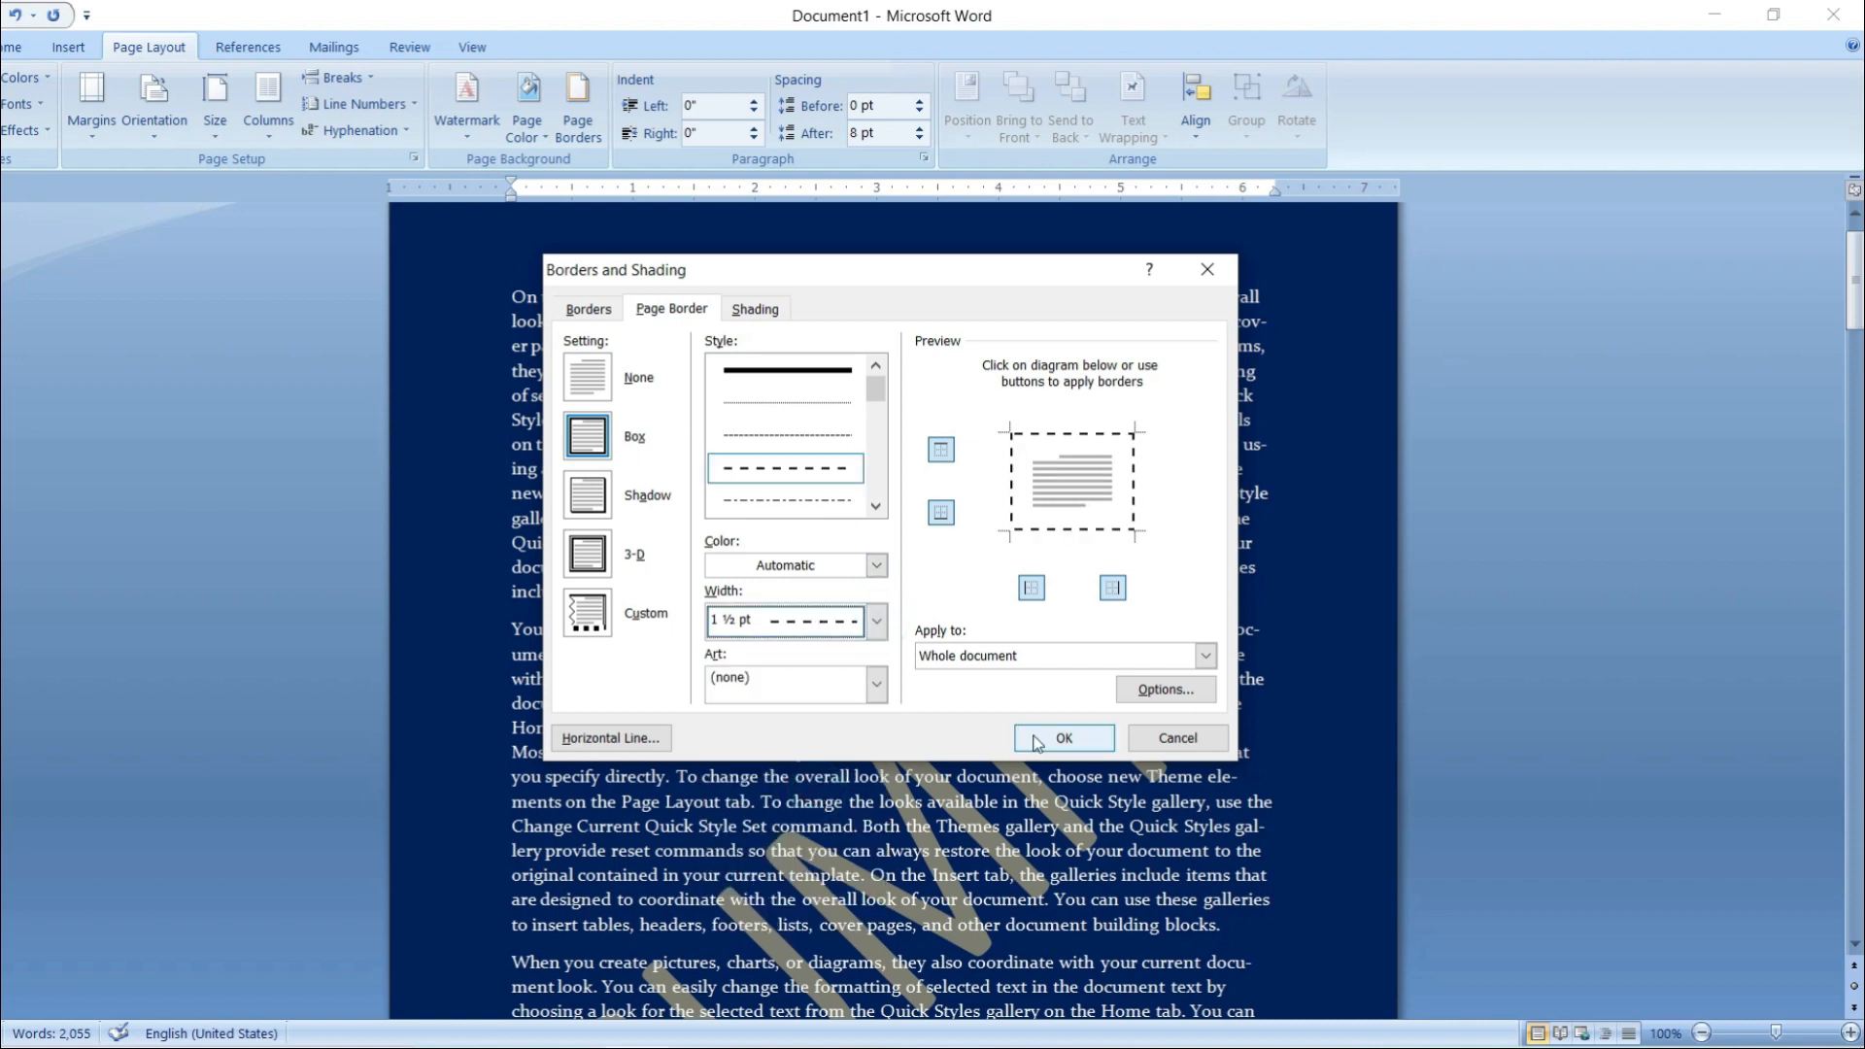
left_click(1065, 739)
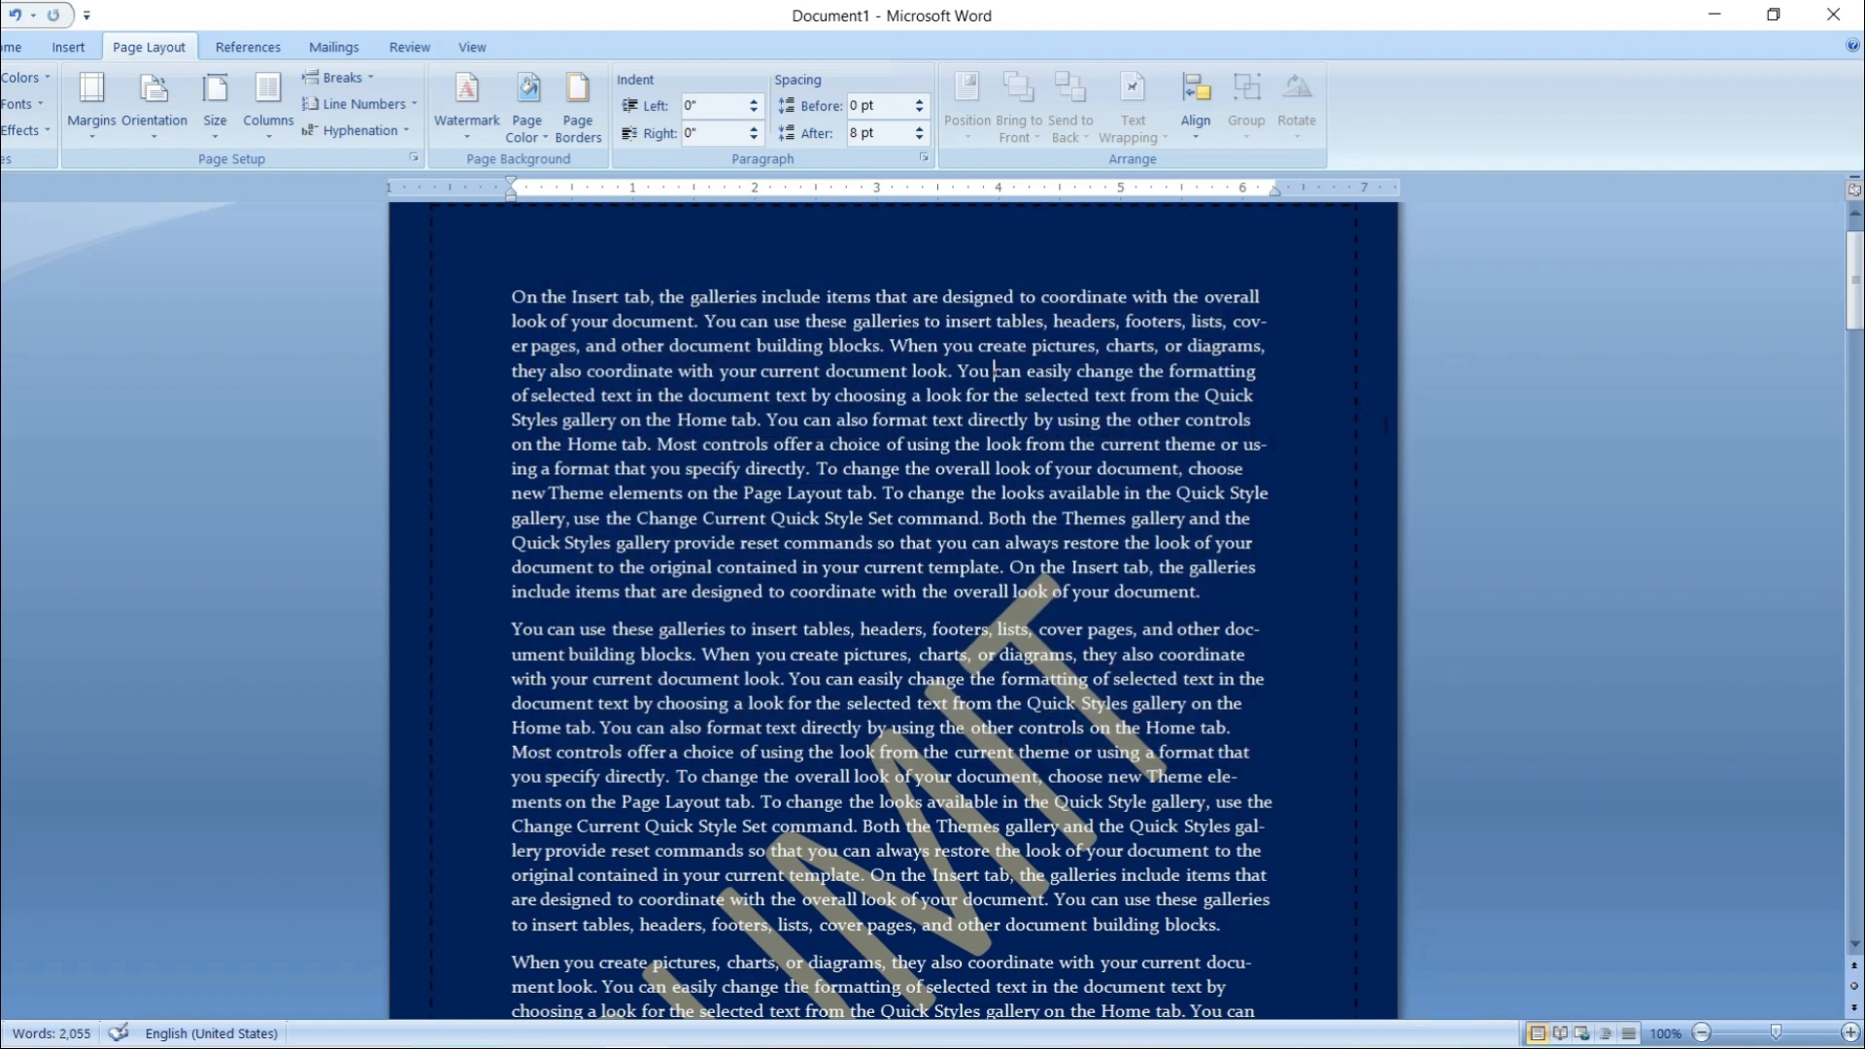
- Change the page border to the green tree art for the whole document and check it around the pages
left_click(580, 121)
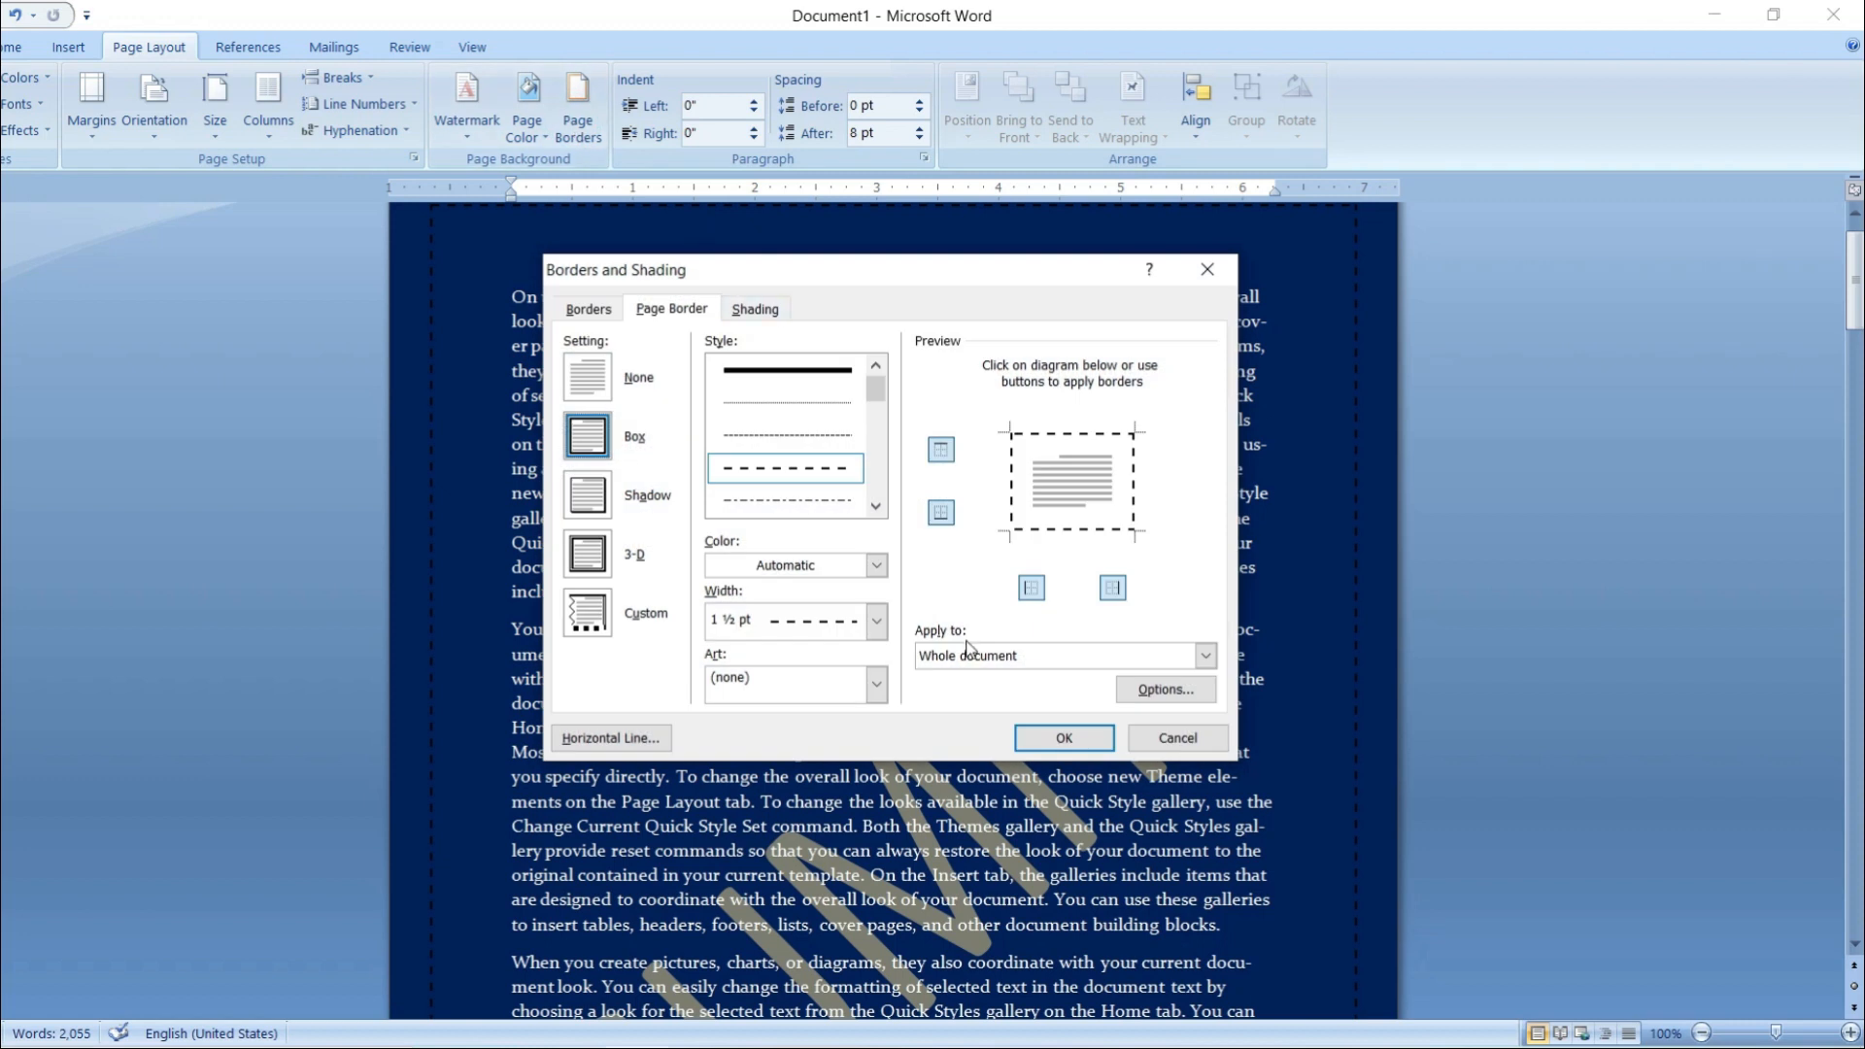
left_click(876, 684)
scroll(835, 821, "down", 5)
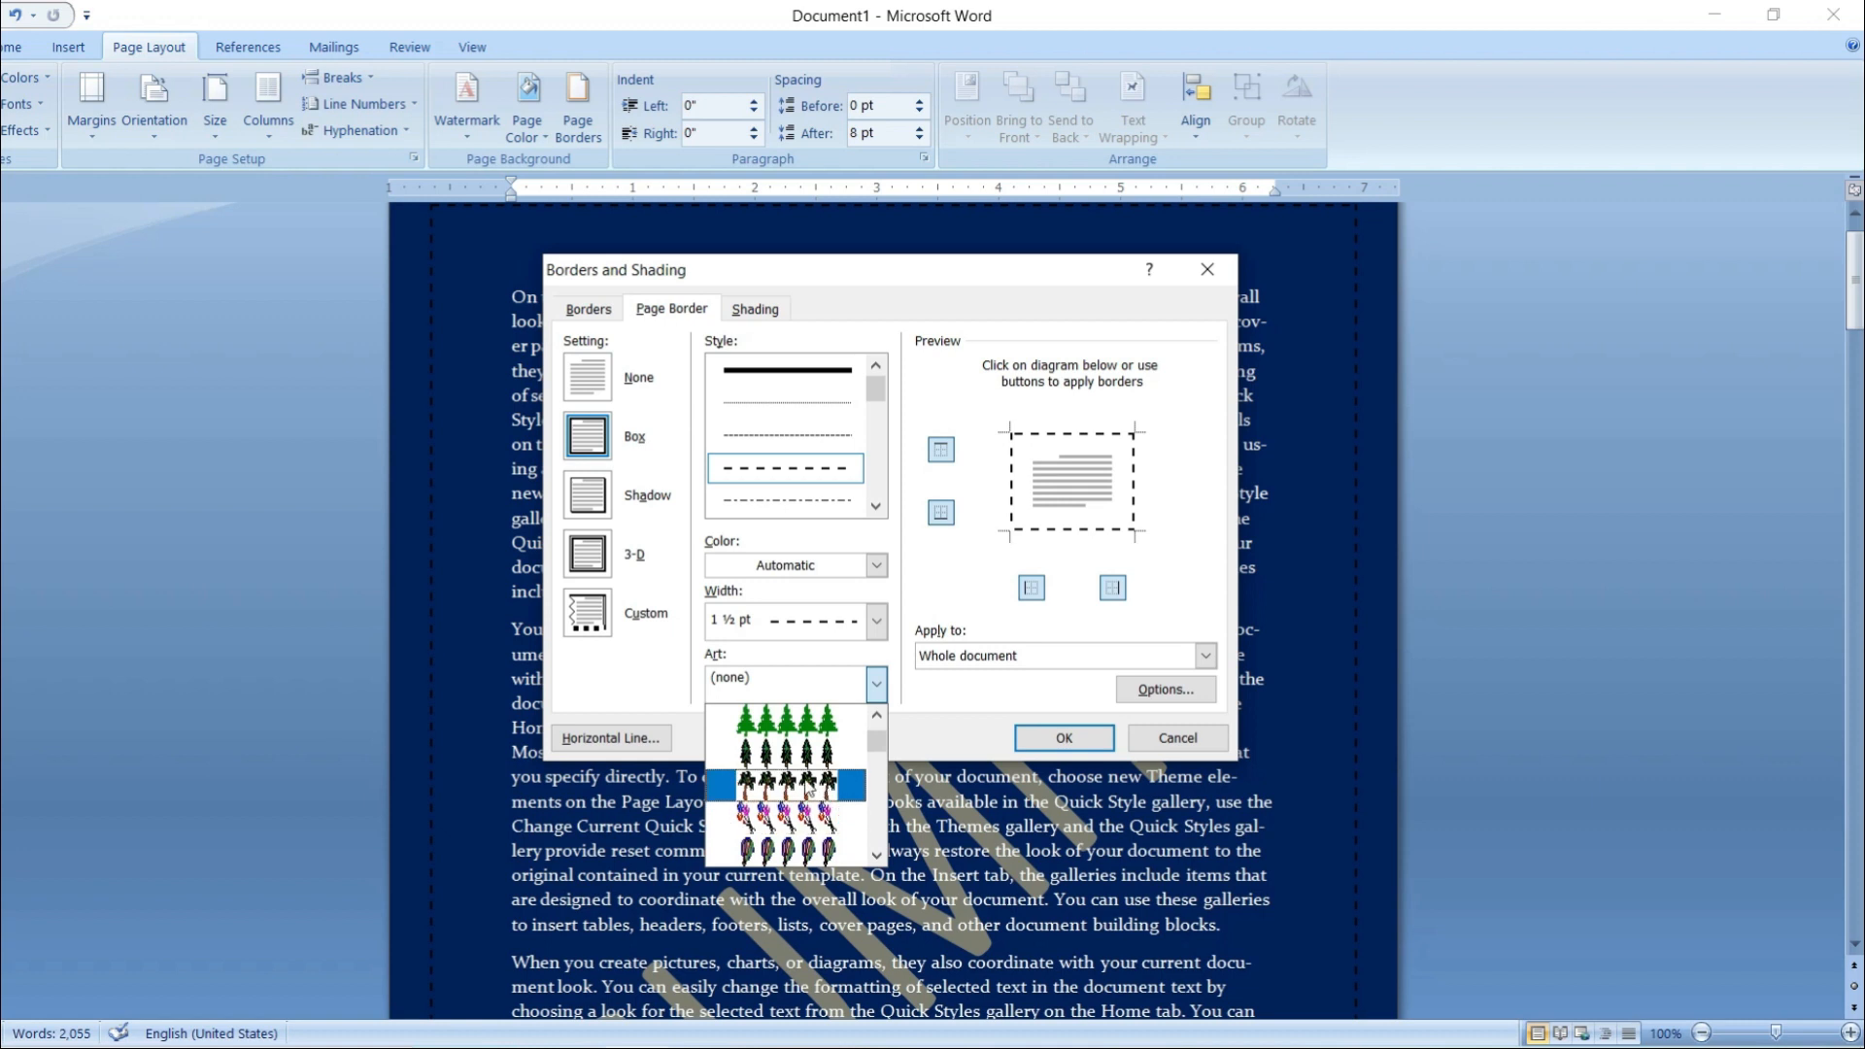
left_click(811, 721)
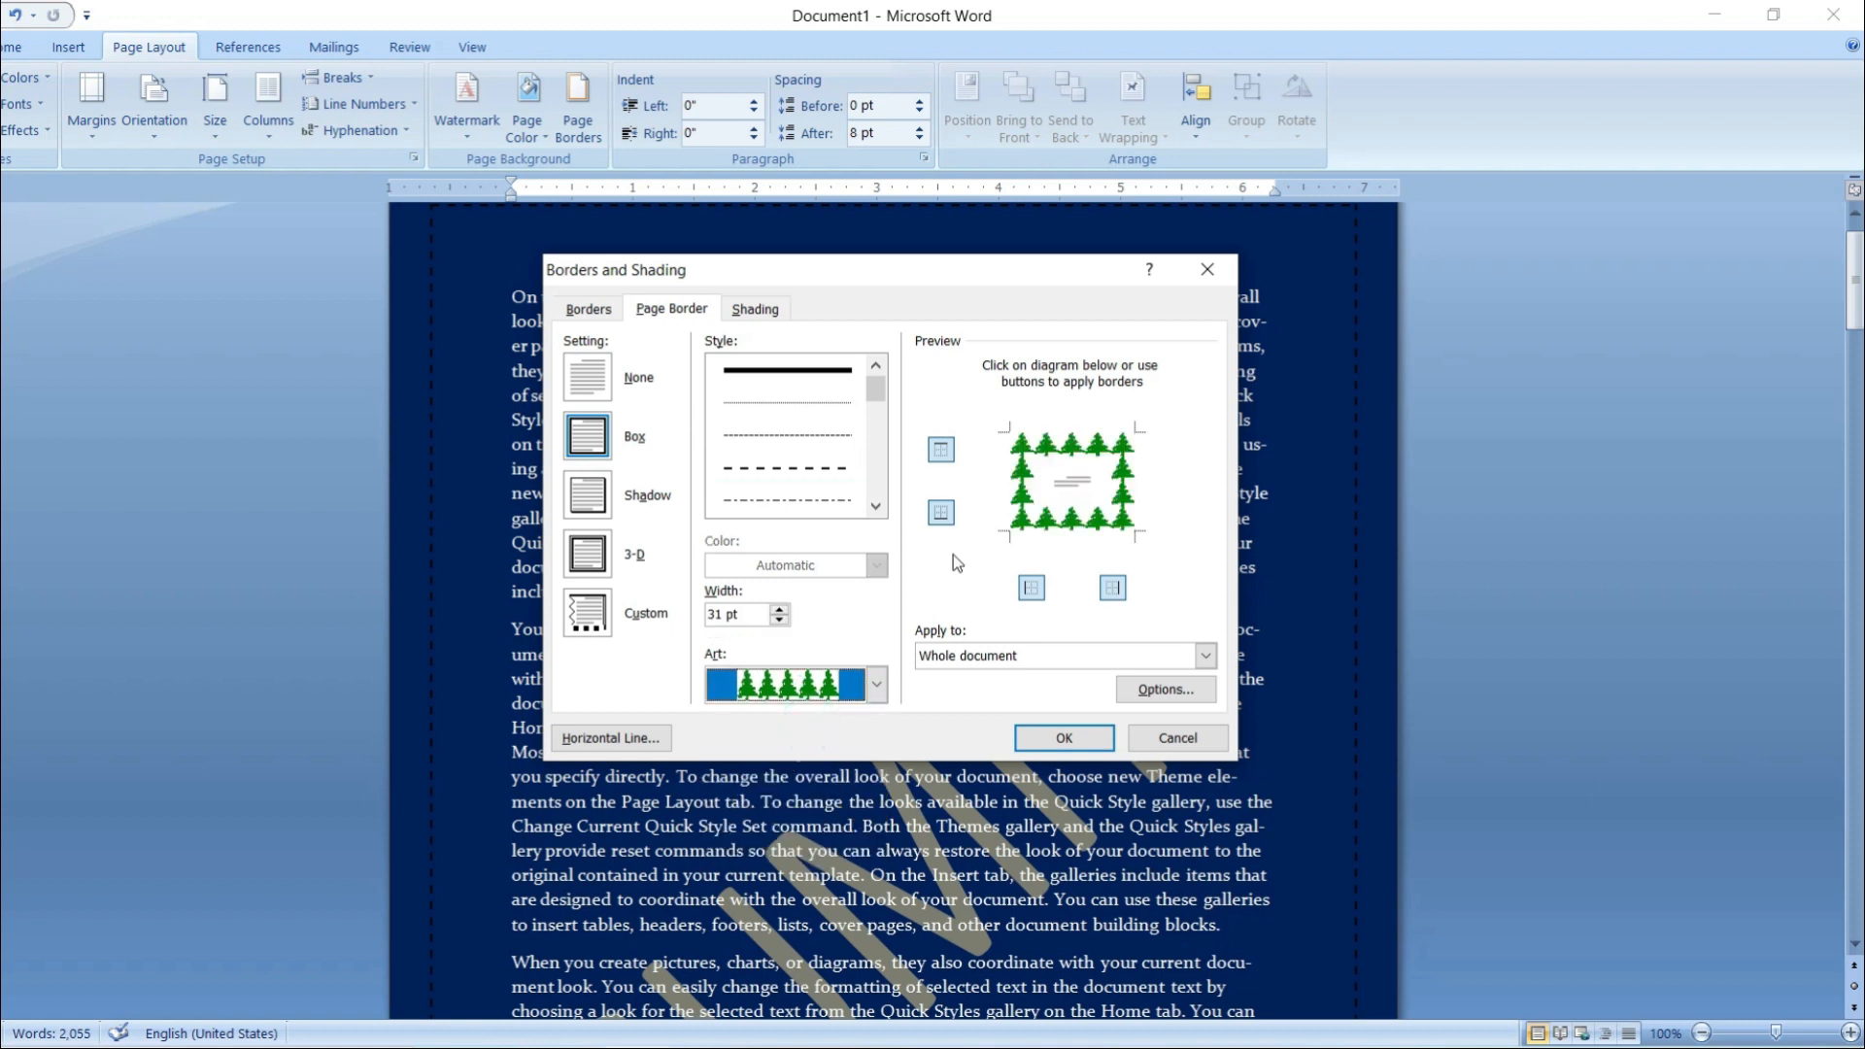
left_click(1065, 740)
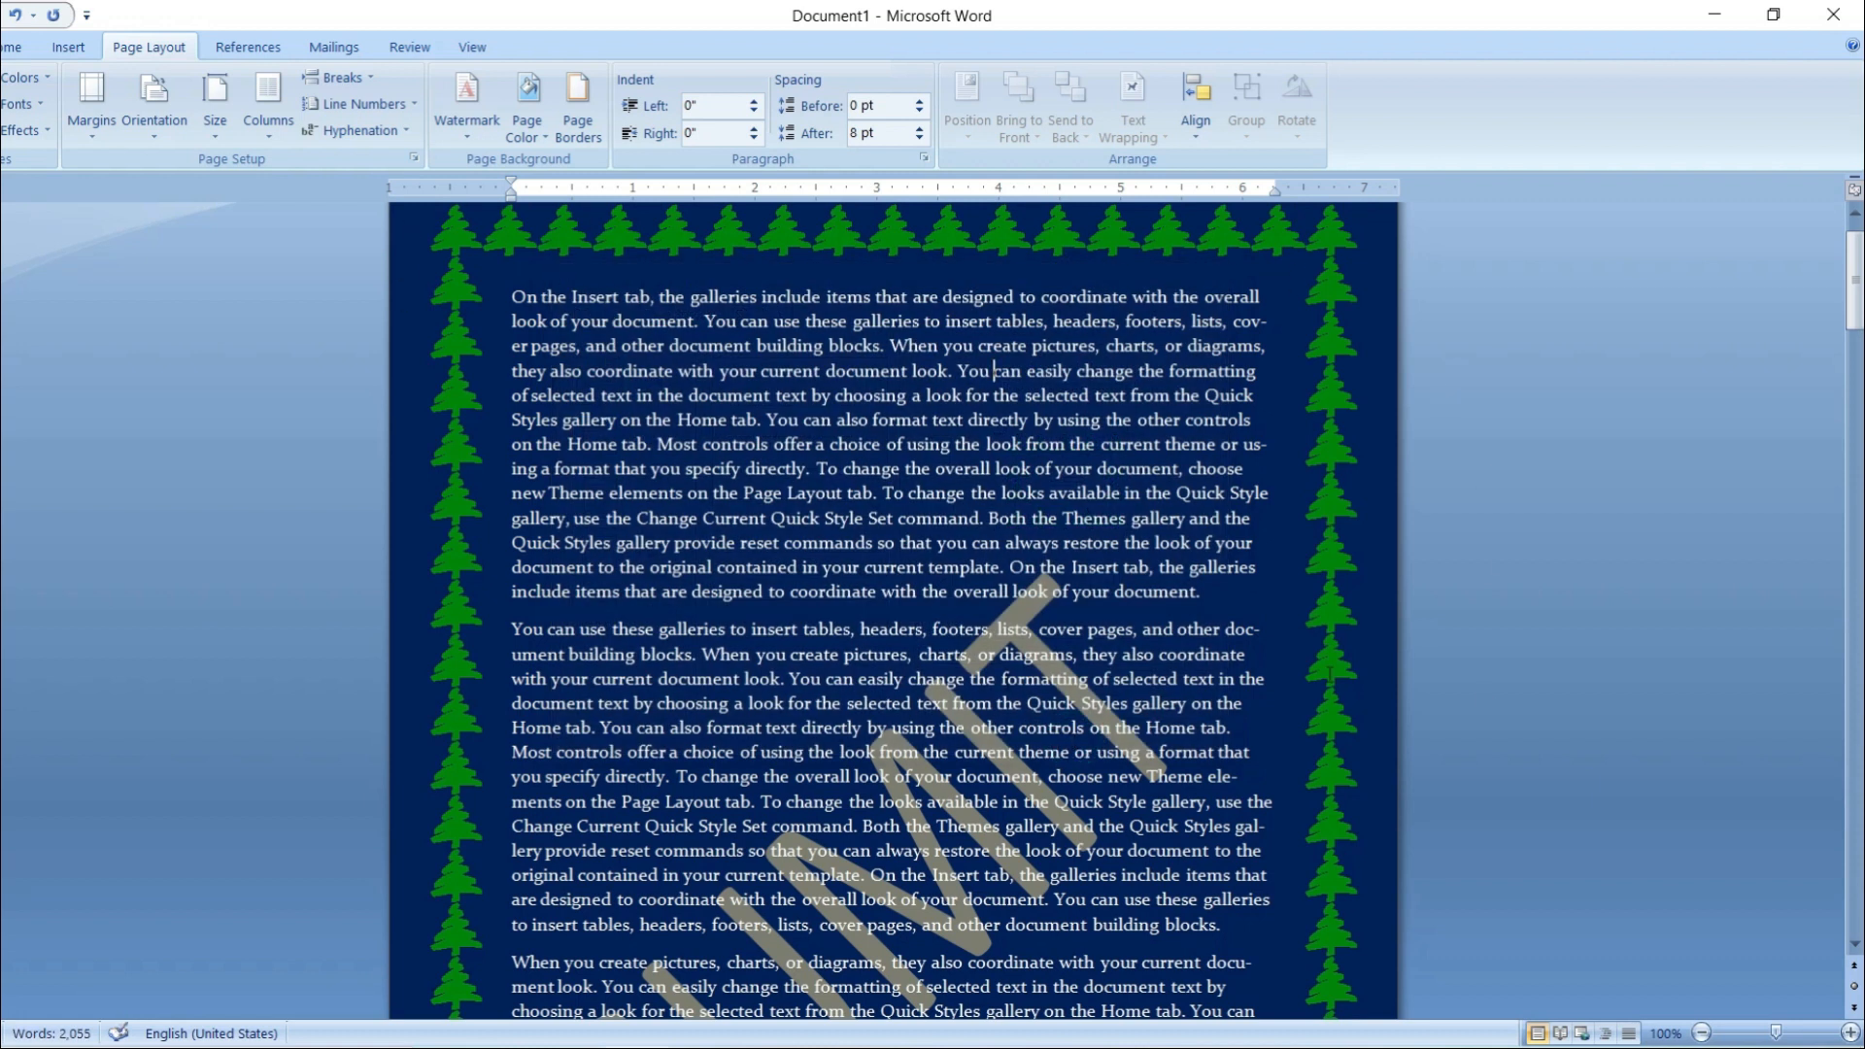
scroll(1330, 674, "down", 5)
scroll(1063, 742, "up", 6)
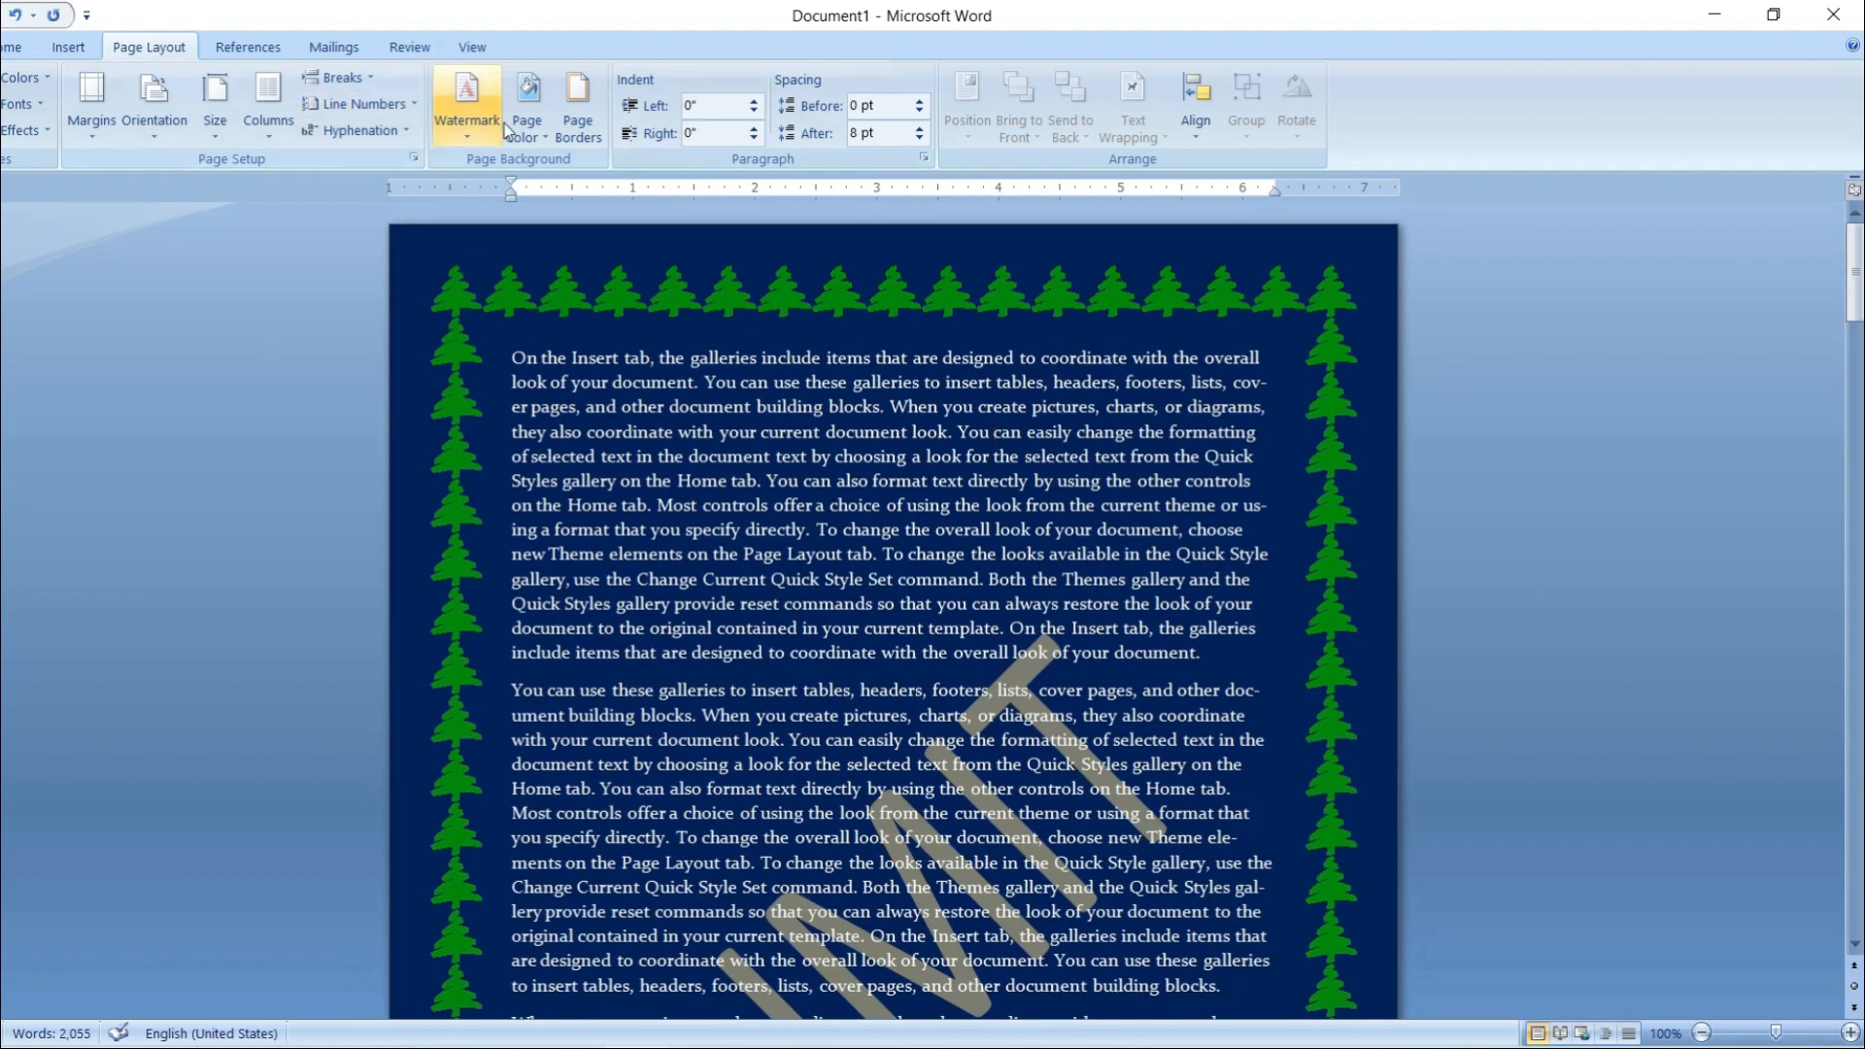
- Remove the tree art page border from the whole document
left_click(578, 106)
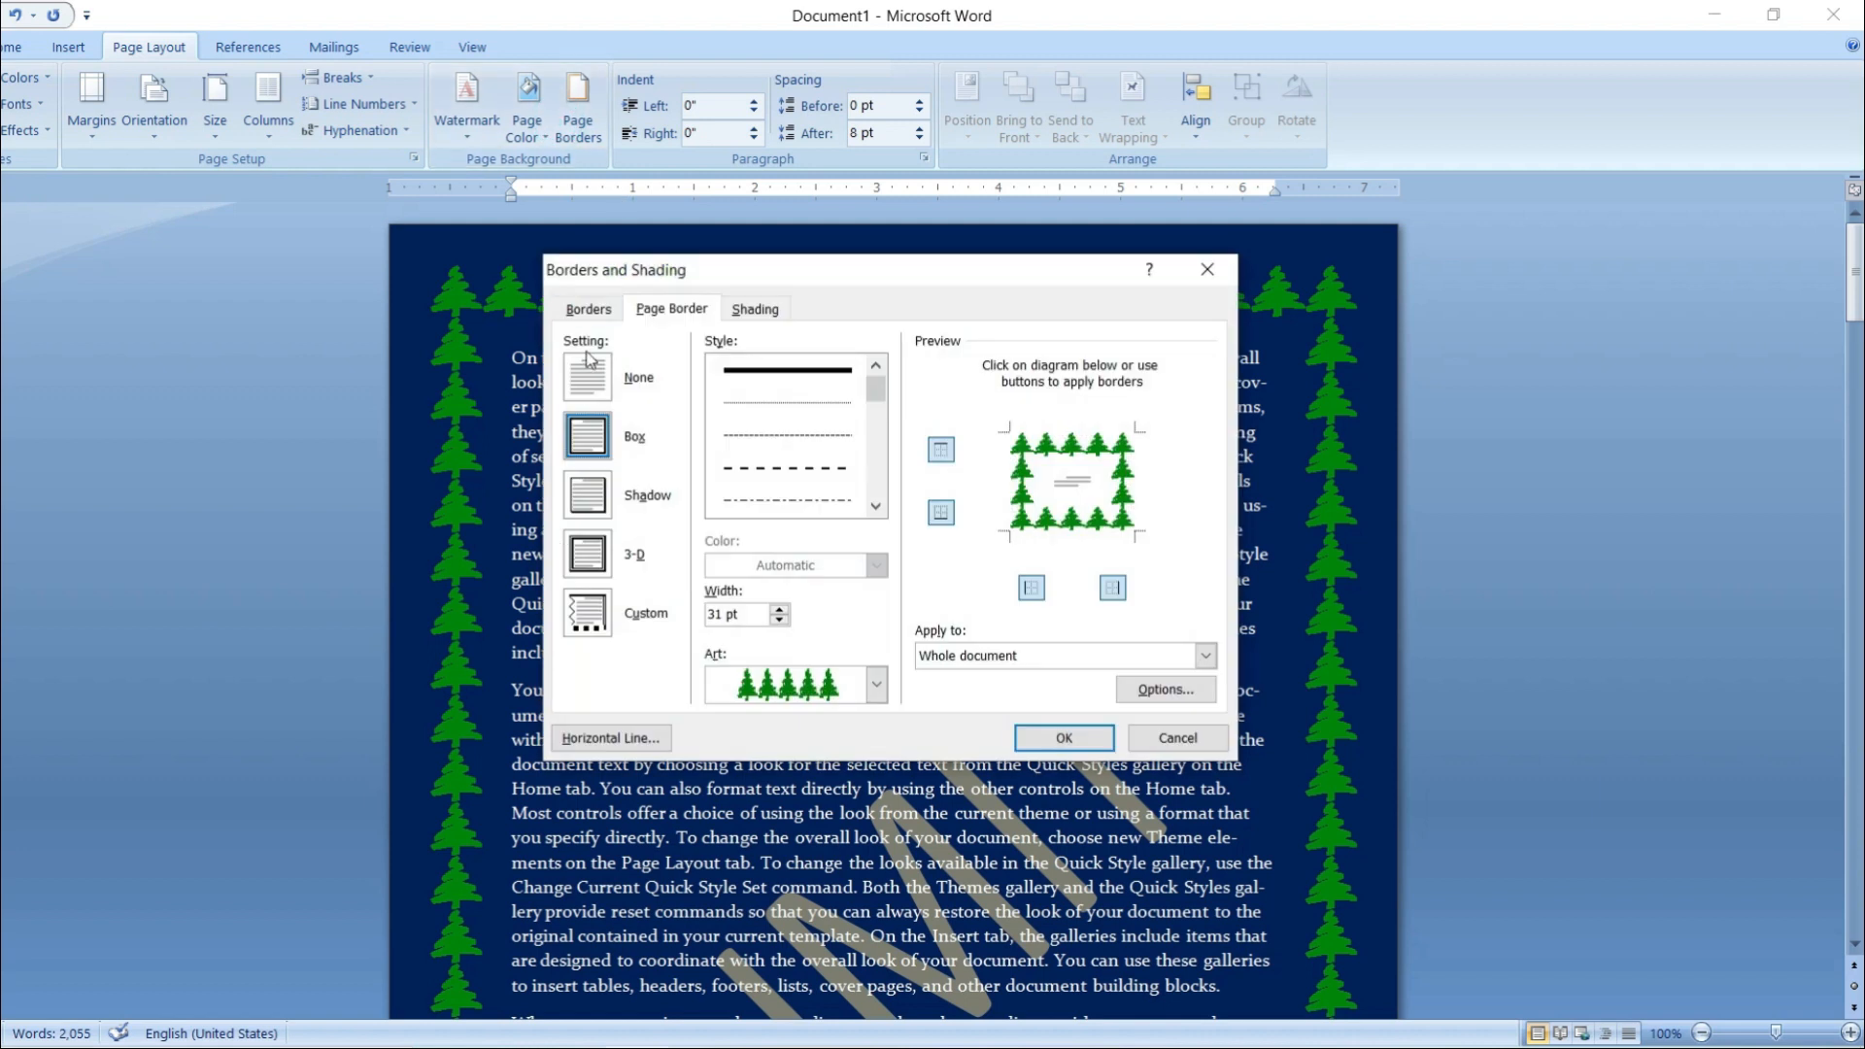
left_click(589, 382)
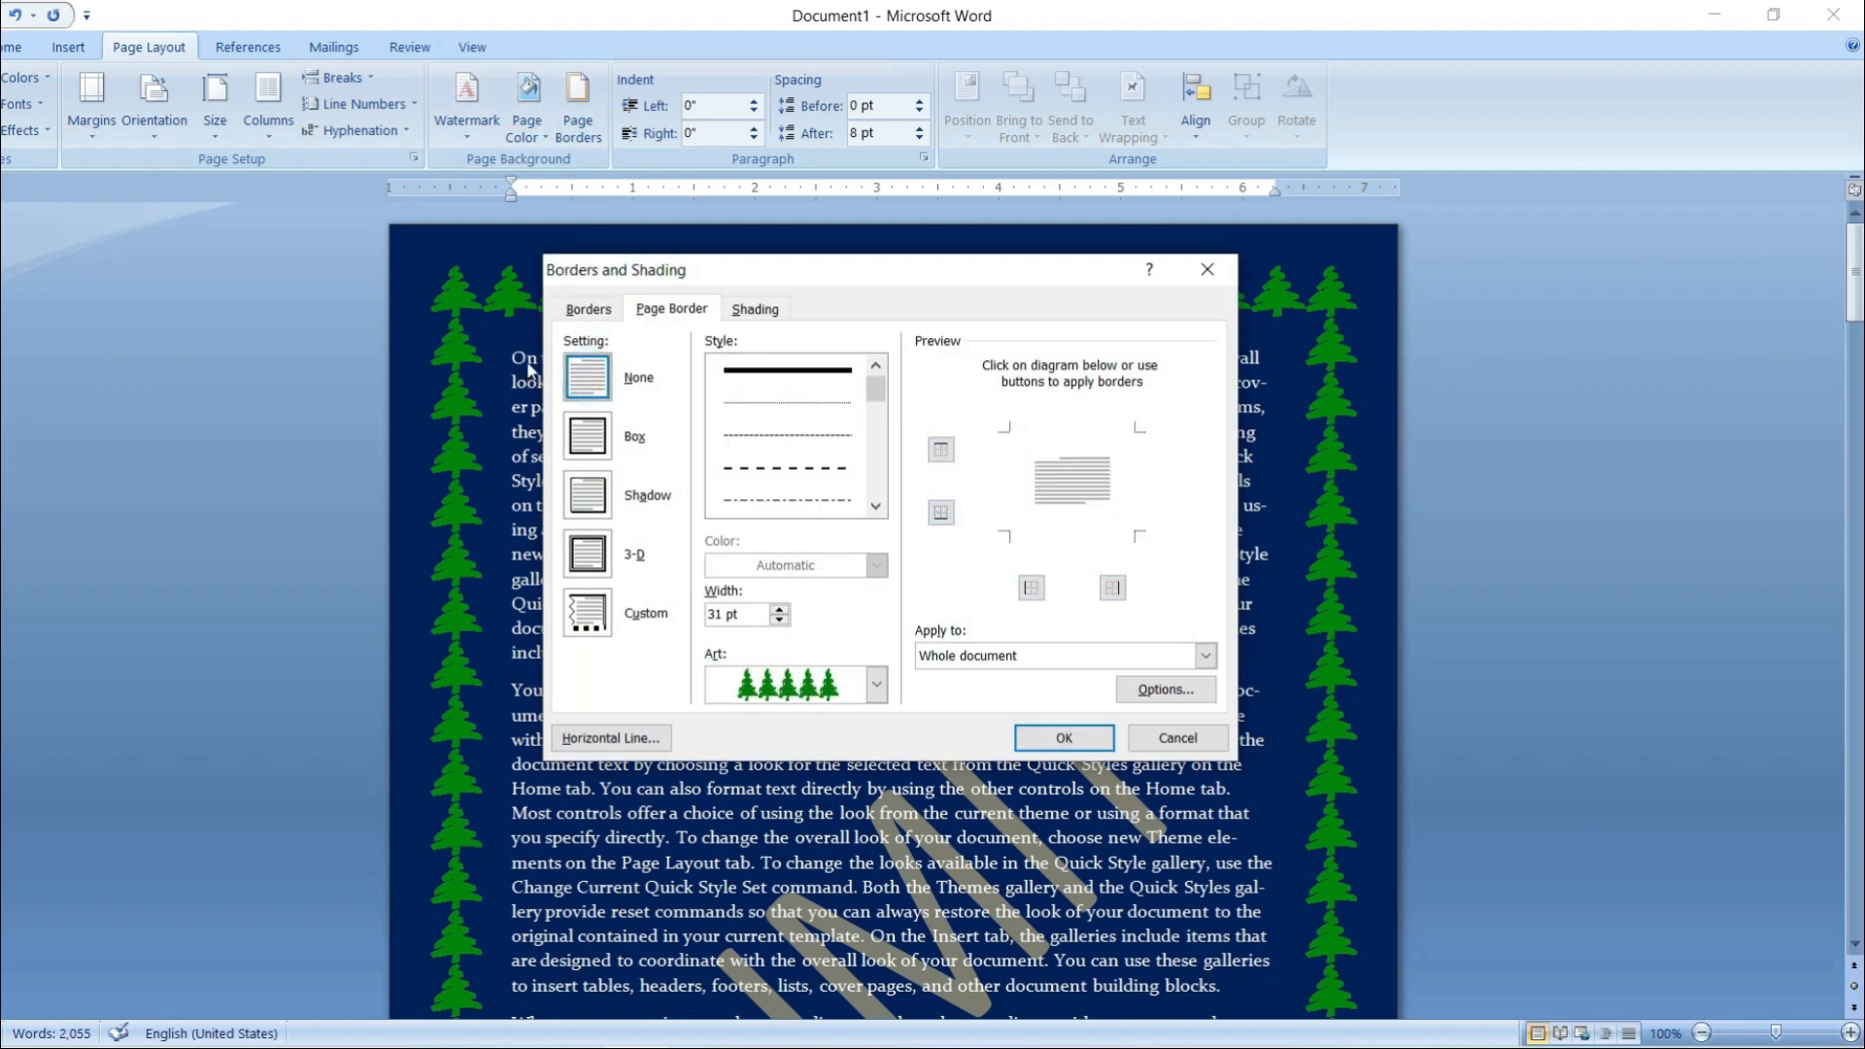
left_click(1065, 739)
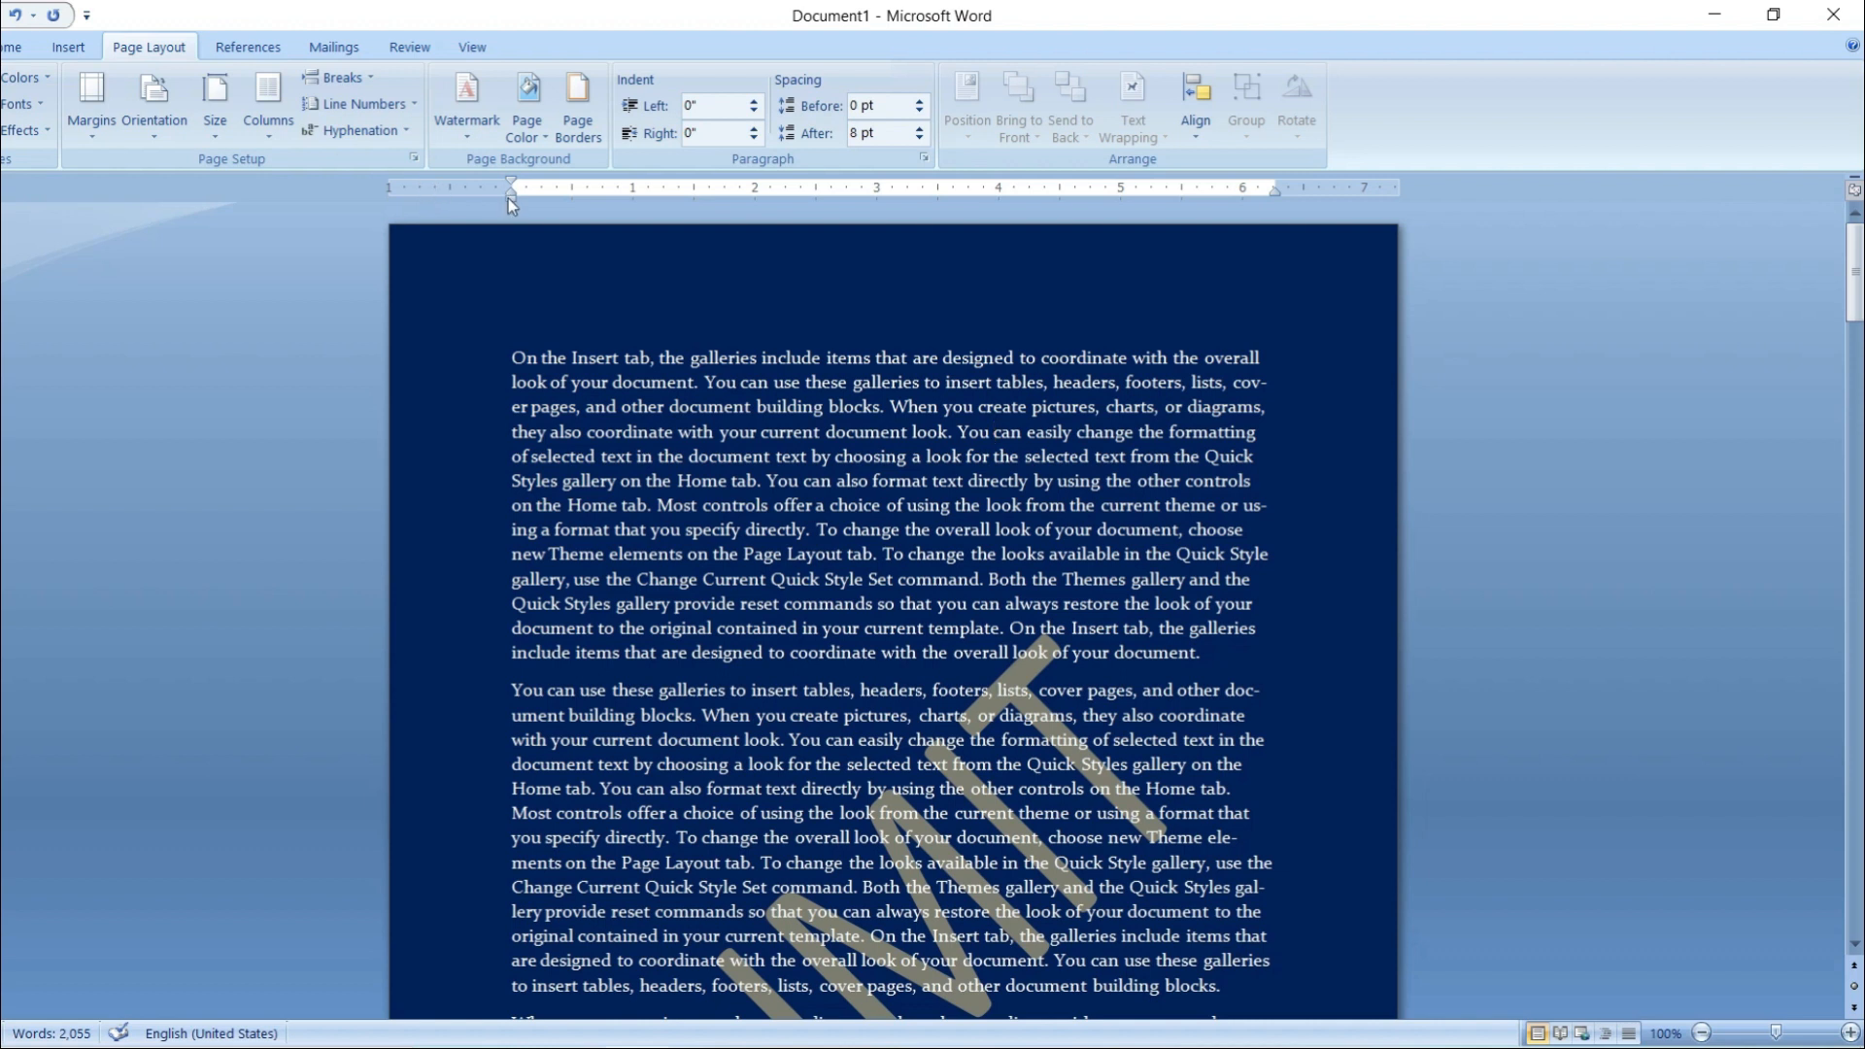
- Try moving the first paragraph's left indent into the margin to -0.63" and to -0.38" on the ruler, undoing each change
left_click_drag(513, 199, 434, 191)
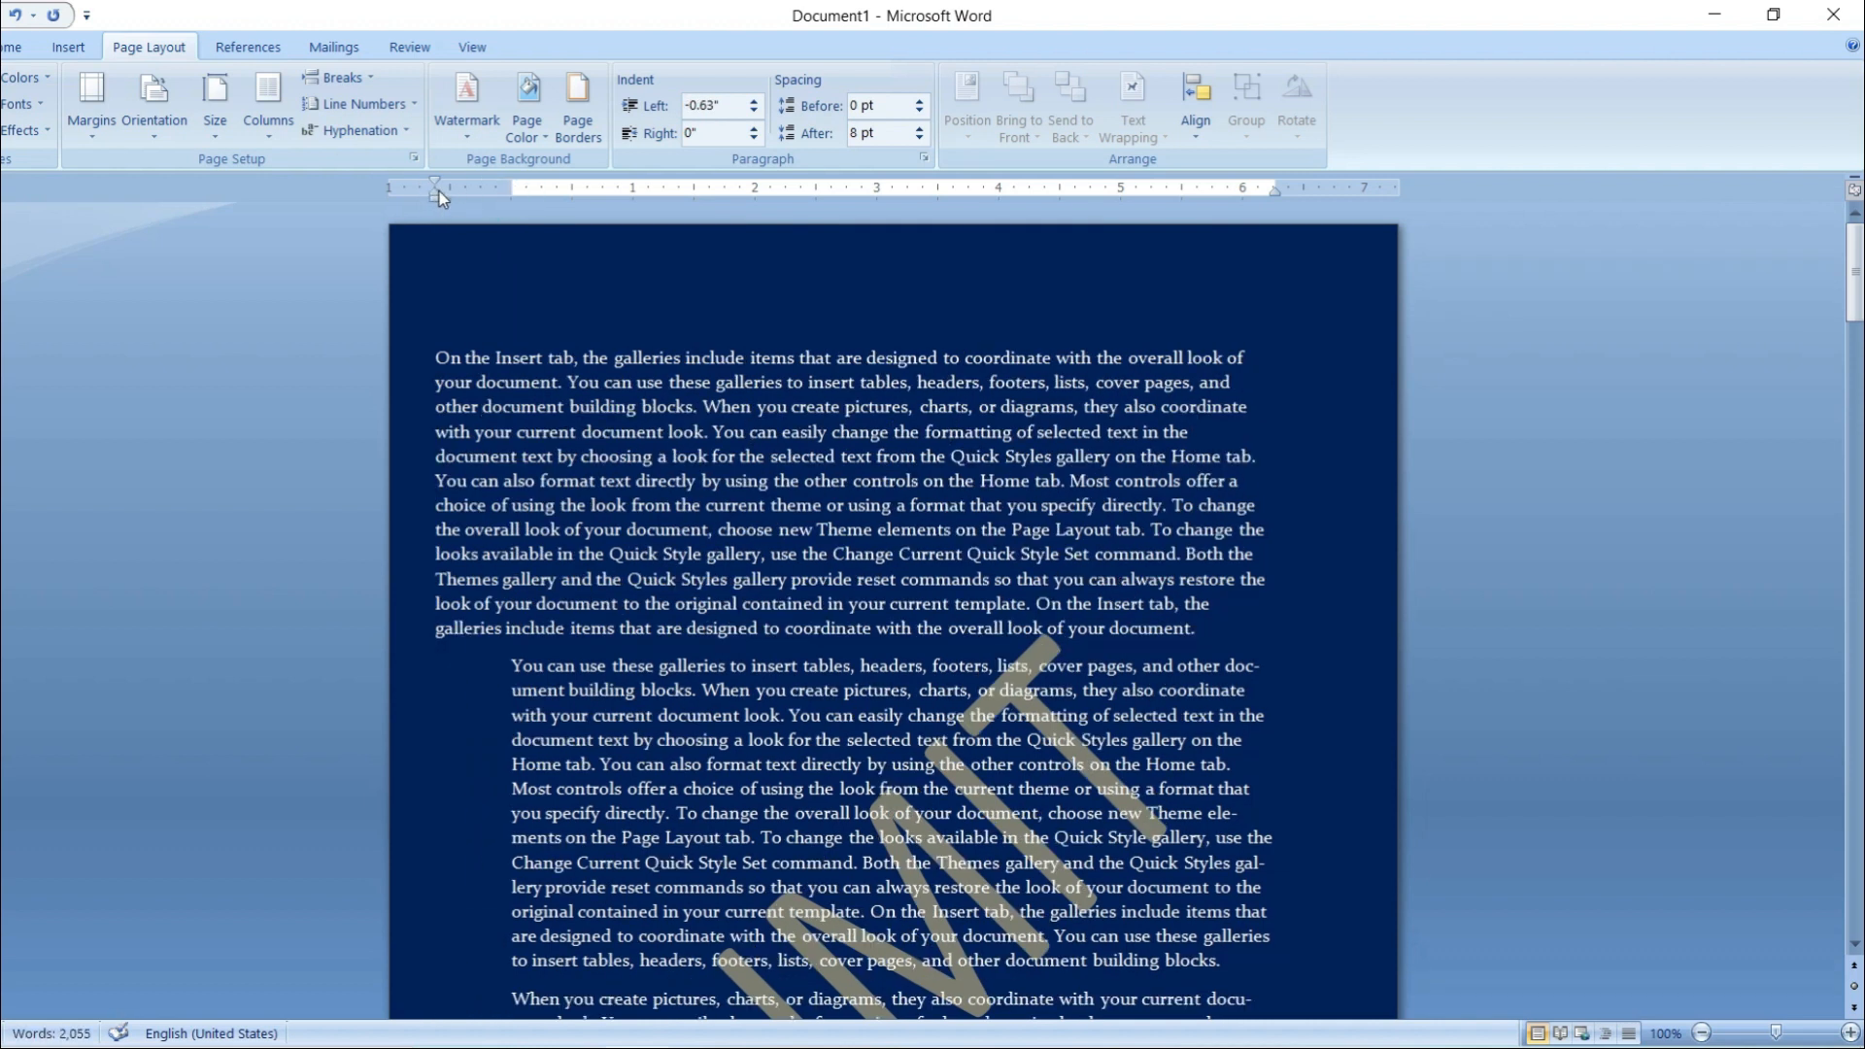
key("ctrl+z")
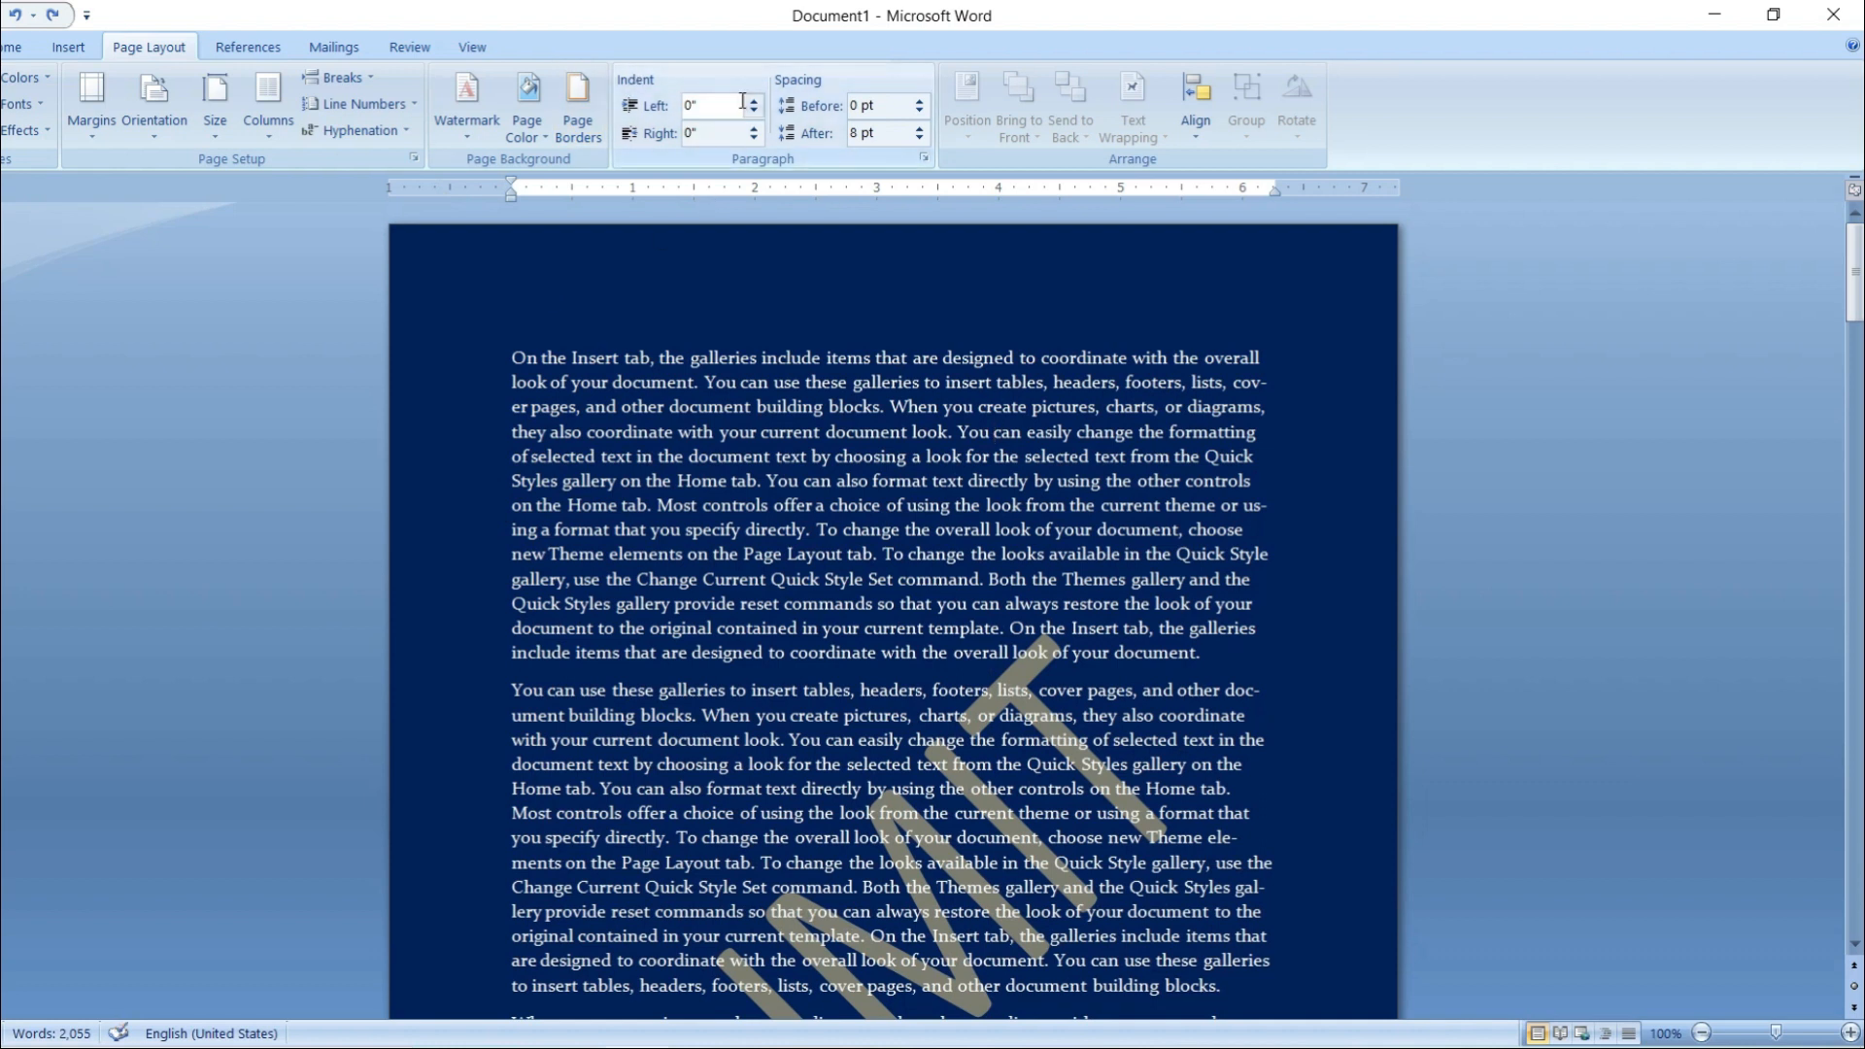
left_click(506, 356)
left_click_drag(511, 198, 468, 198)
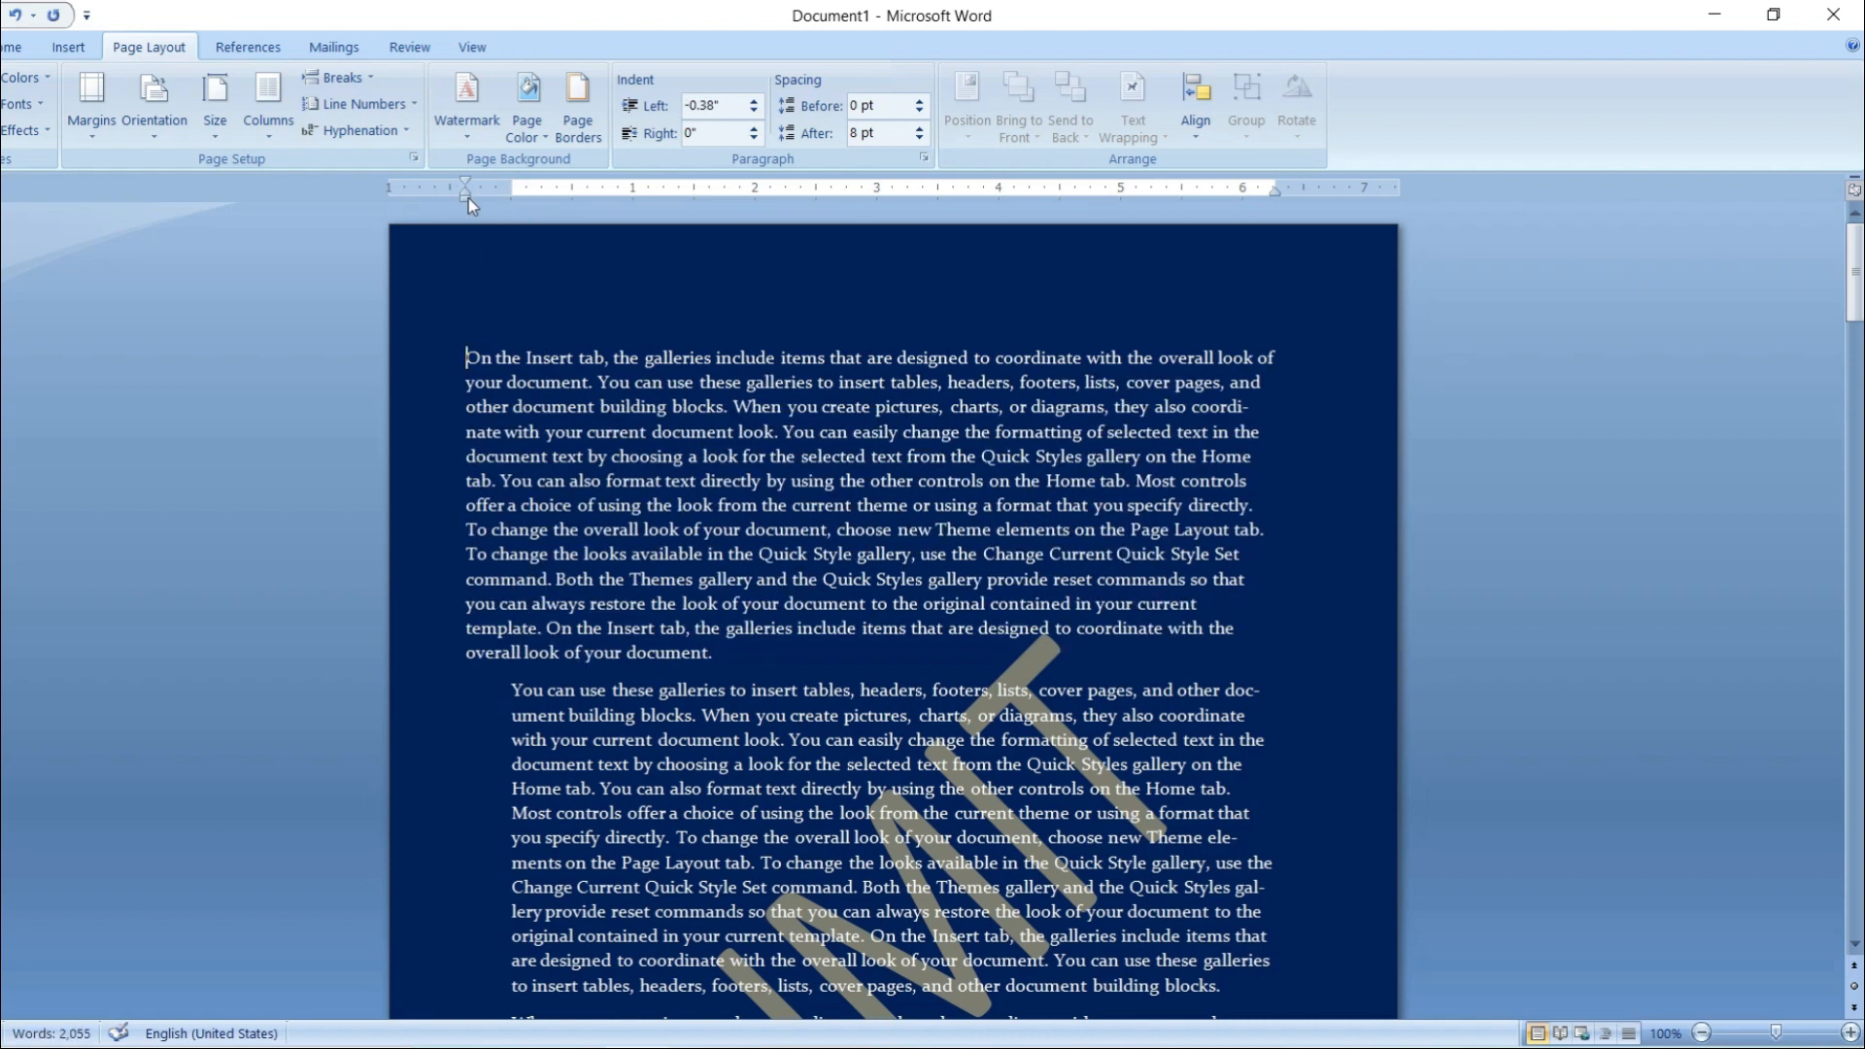
key("ctrl+z")
- Try a larger left indent on the first paragraph, lower it to 0.4", and return it to 0"
left_click(755, 101)
left_click(755, 101)
left_click(754, 101)
left_click(755, 101)
left_click(754, 101)
left_click(754, 101)
left_click(755, 111)
left_click(754, 111)
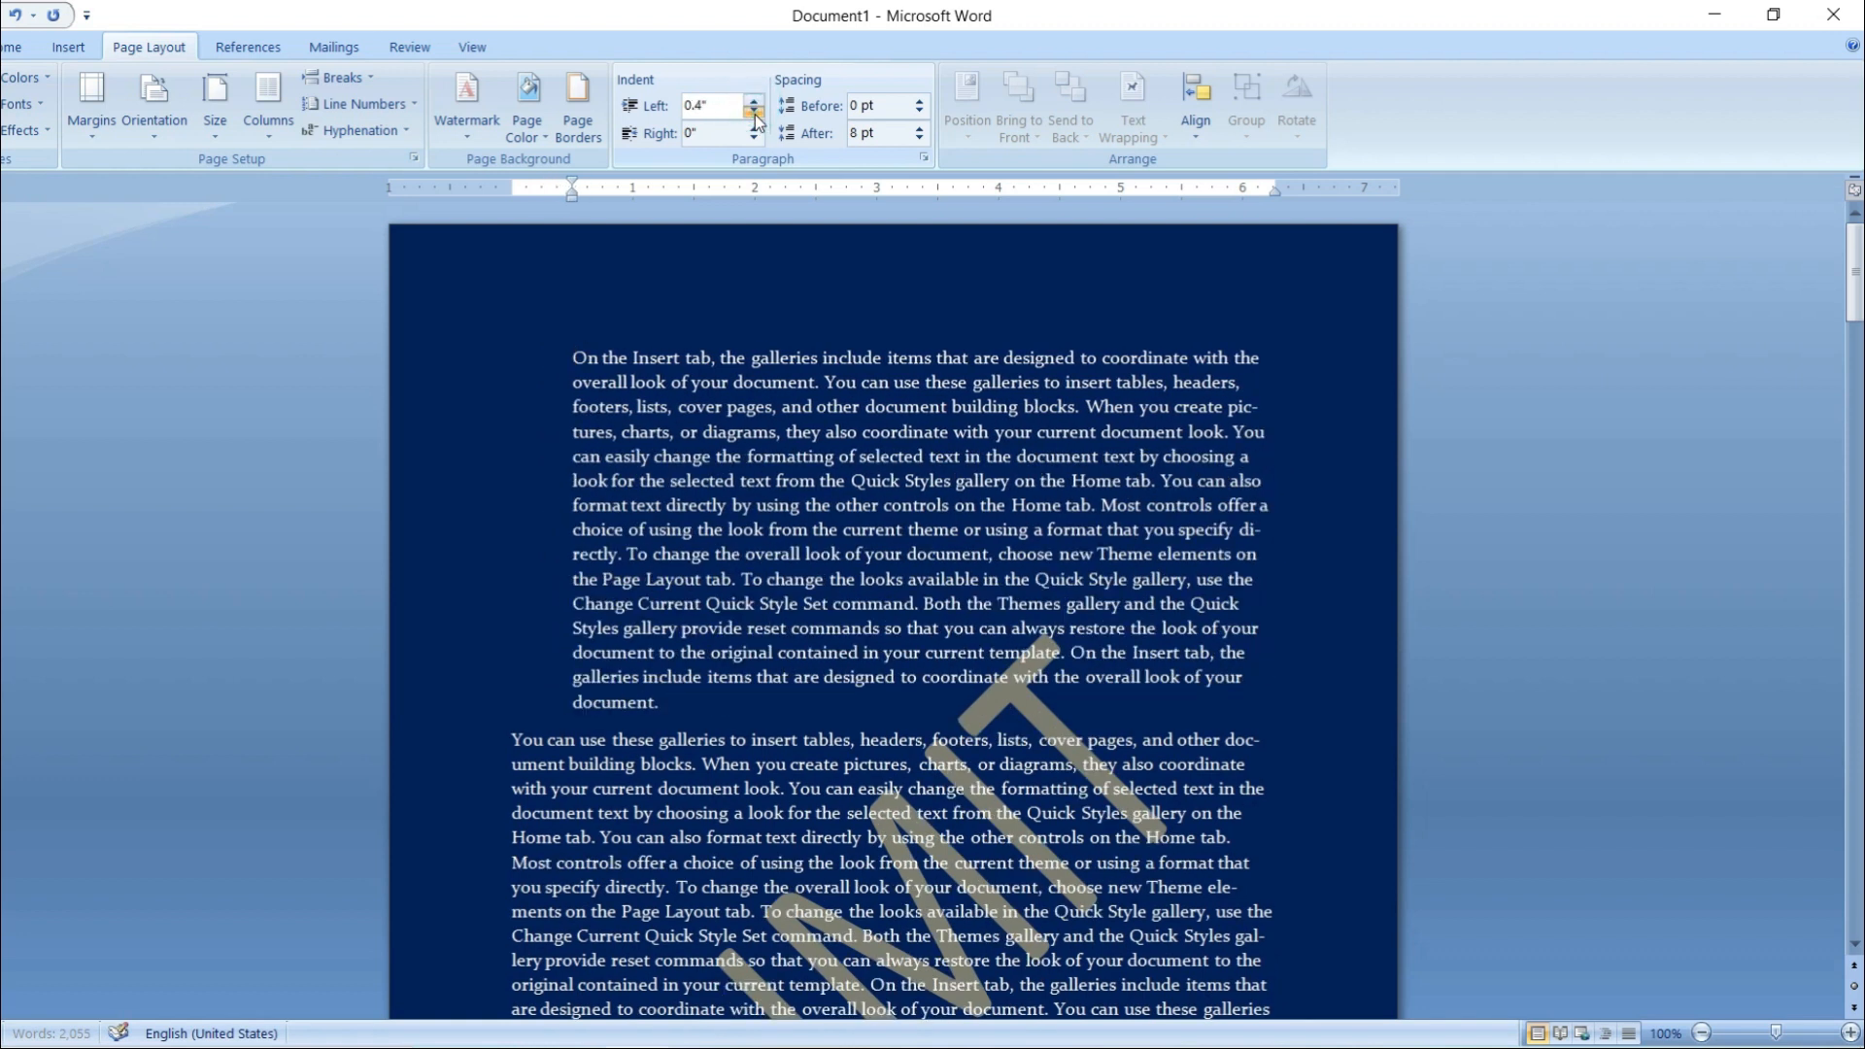
left_click(755, 110)
left_click(755, 111)
left_click(754, 111)
left_click(754, 111)
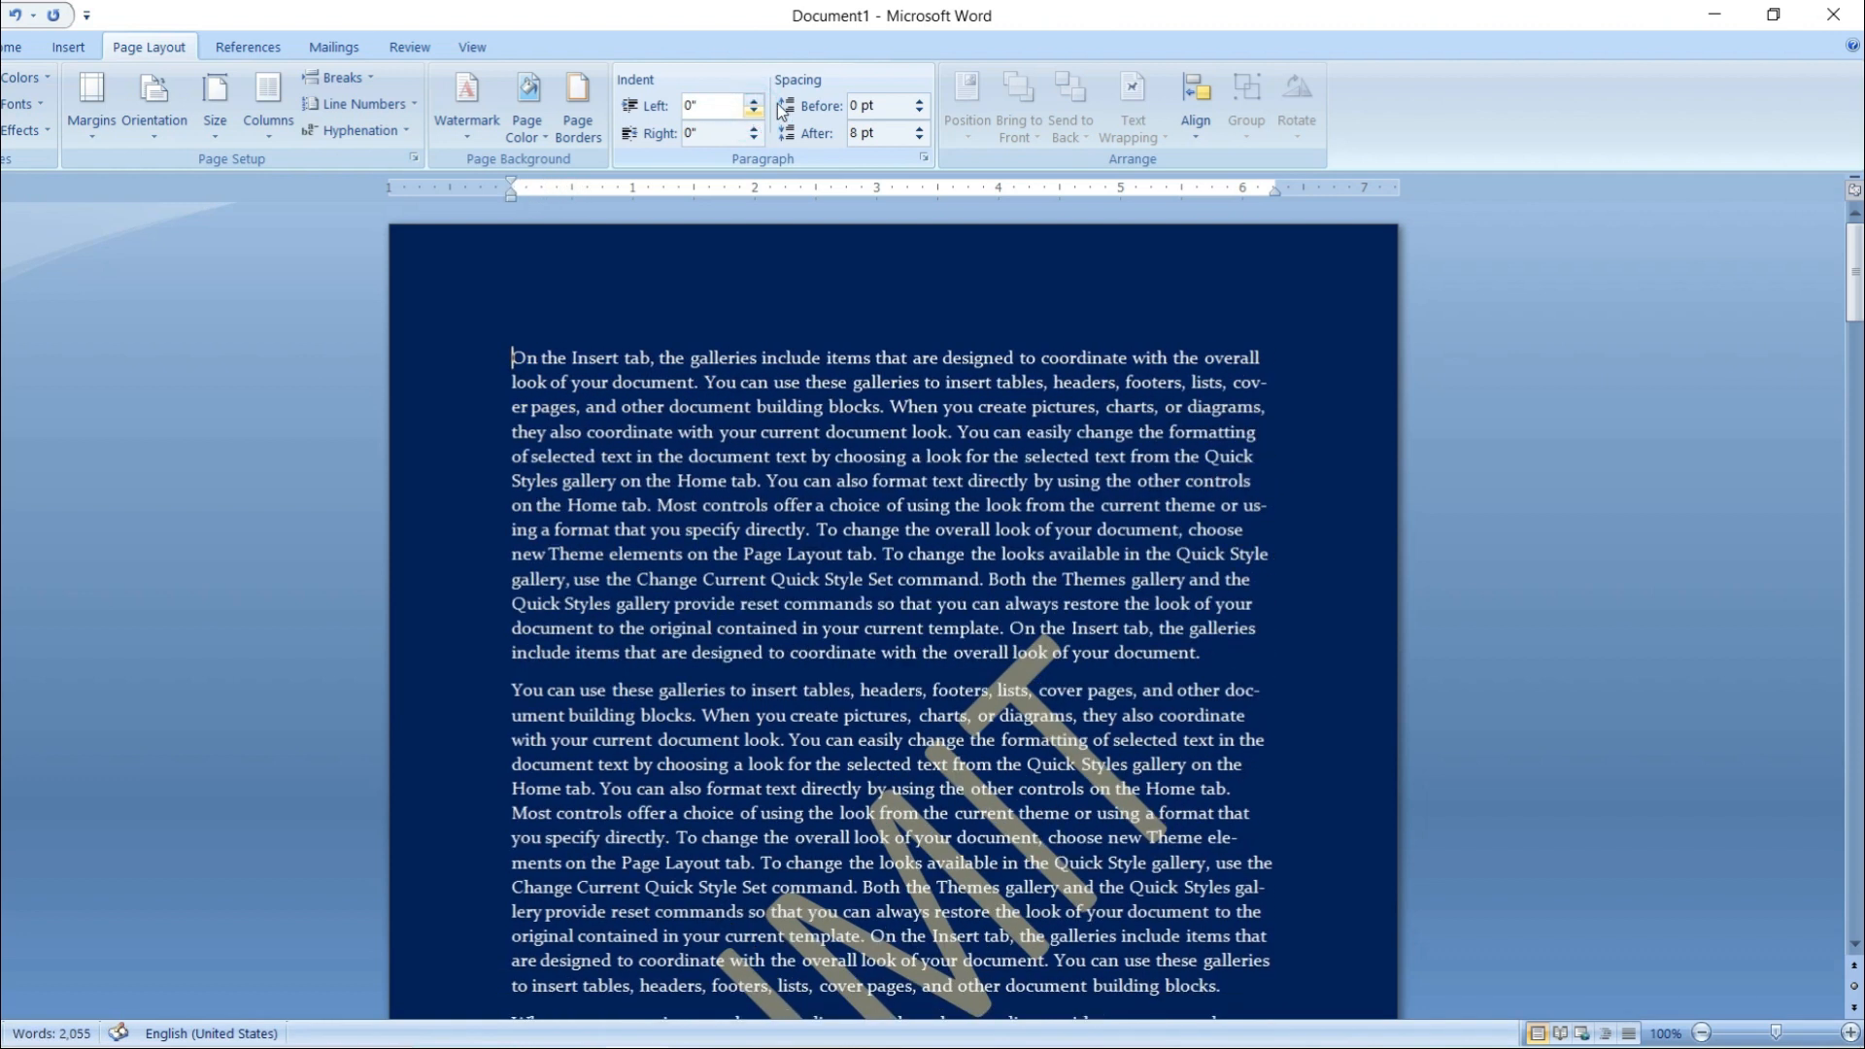
- Raise the spacing before the first paragraph to 24 pt, and lower it to Auto
left_click(919, 101)
left_click(919, 101)
left_click(919, 101)
left_click(919, 101)
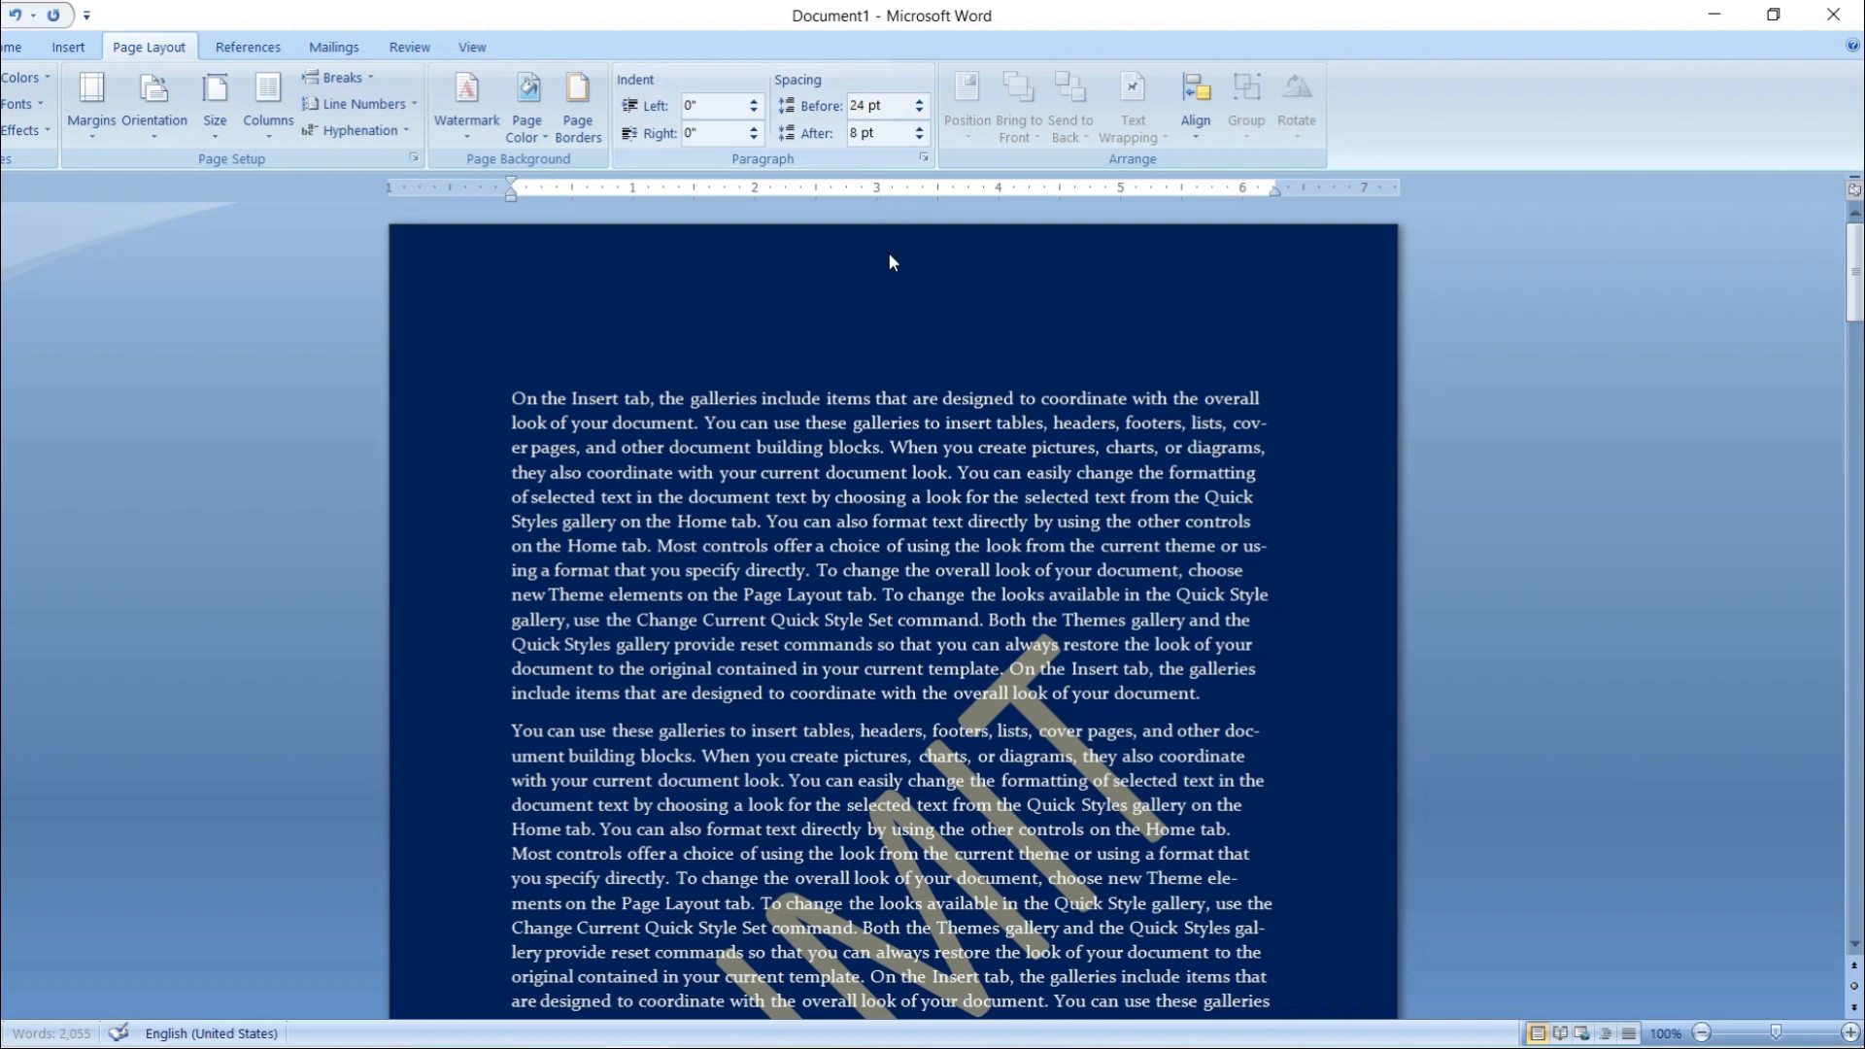
left_click(919, 114)
left_click(919, 114)
left_click(918, 114)
left_click(919, 114)
left_click(919, 113)
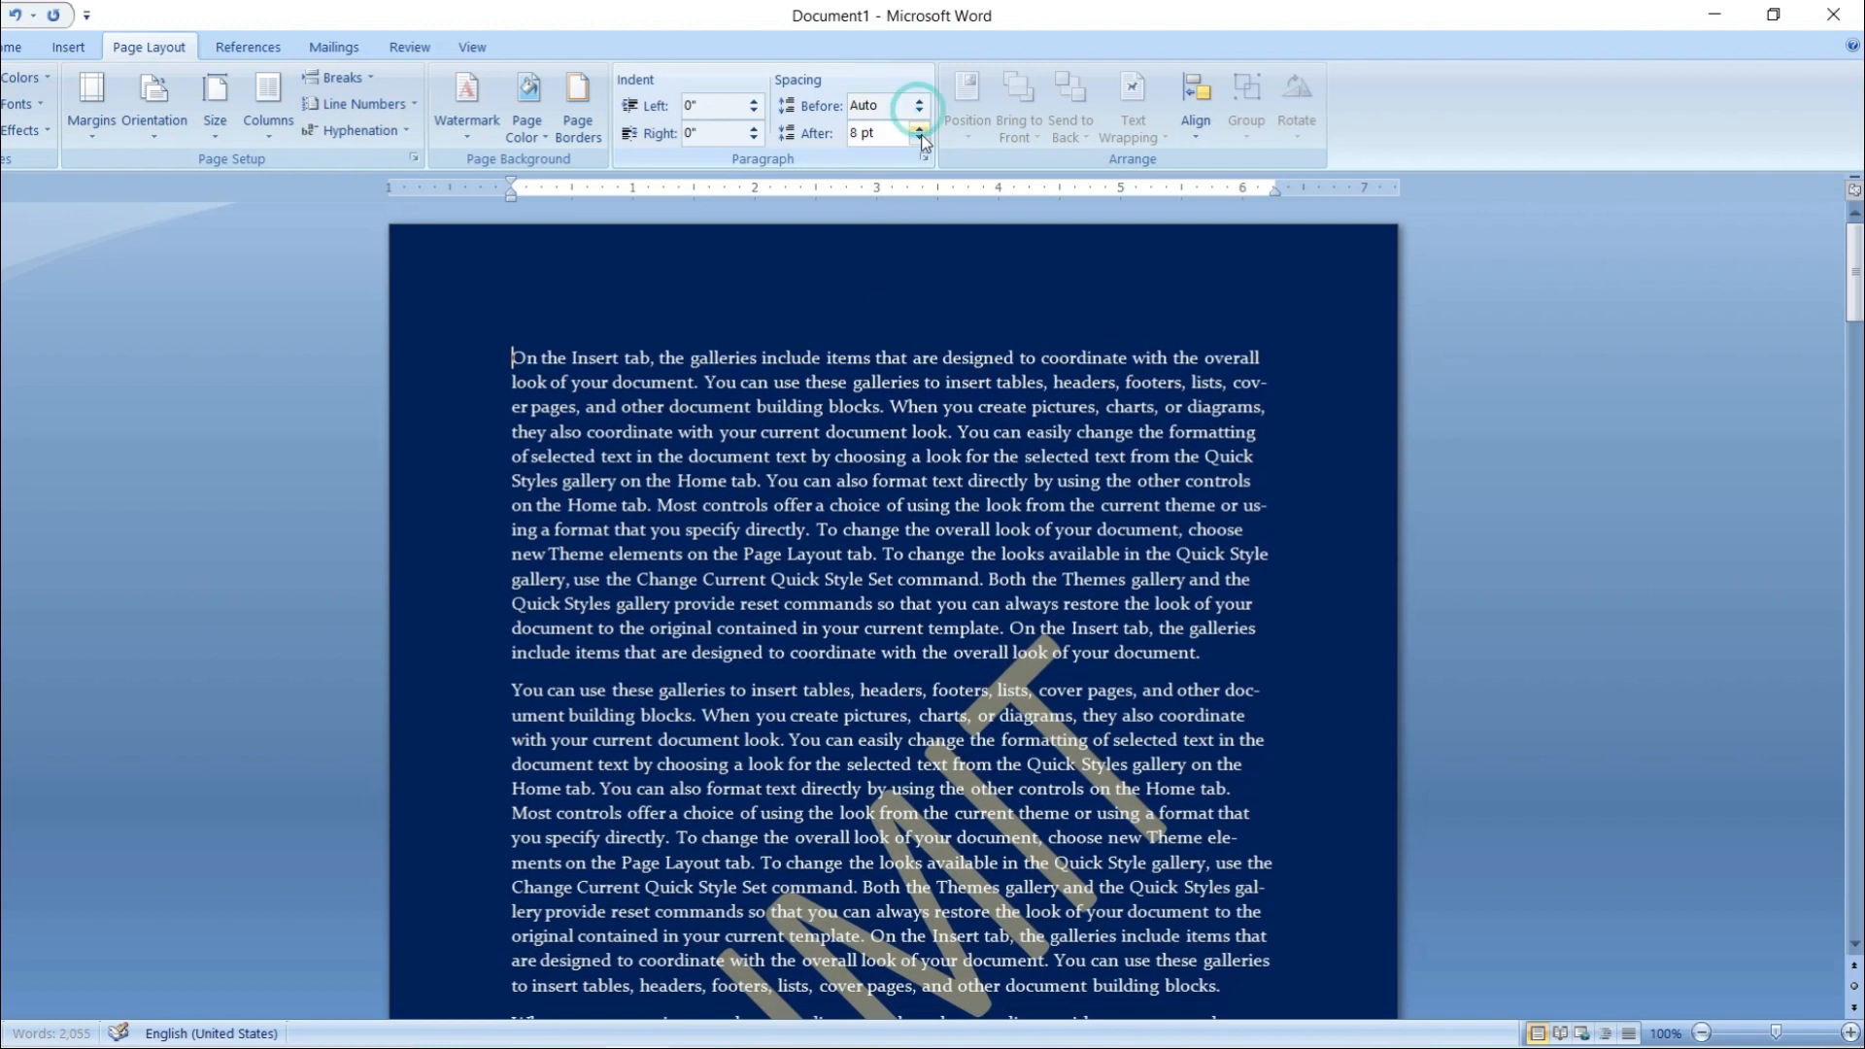
- Raise the spacing after the first paragraph past 36 pt, and lower it to 12 pt
left_click(918, 128)
left_click(919, 128)
left_click(918, 128)
left_click(919, 128)
left_click(919, 128)
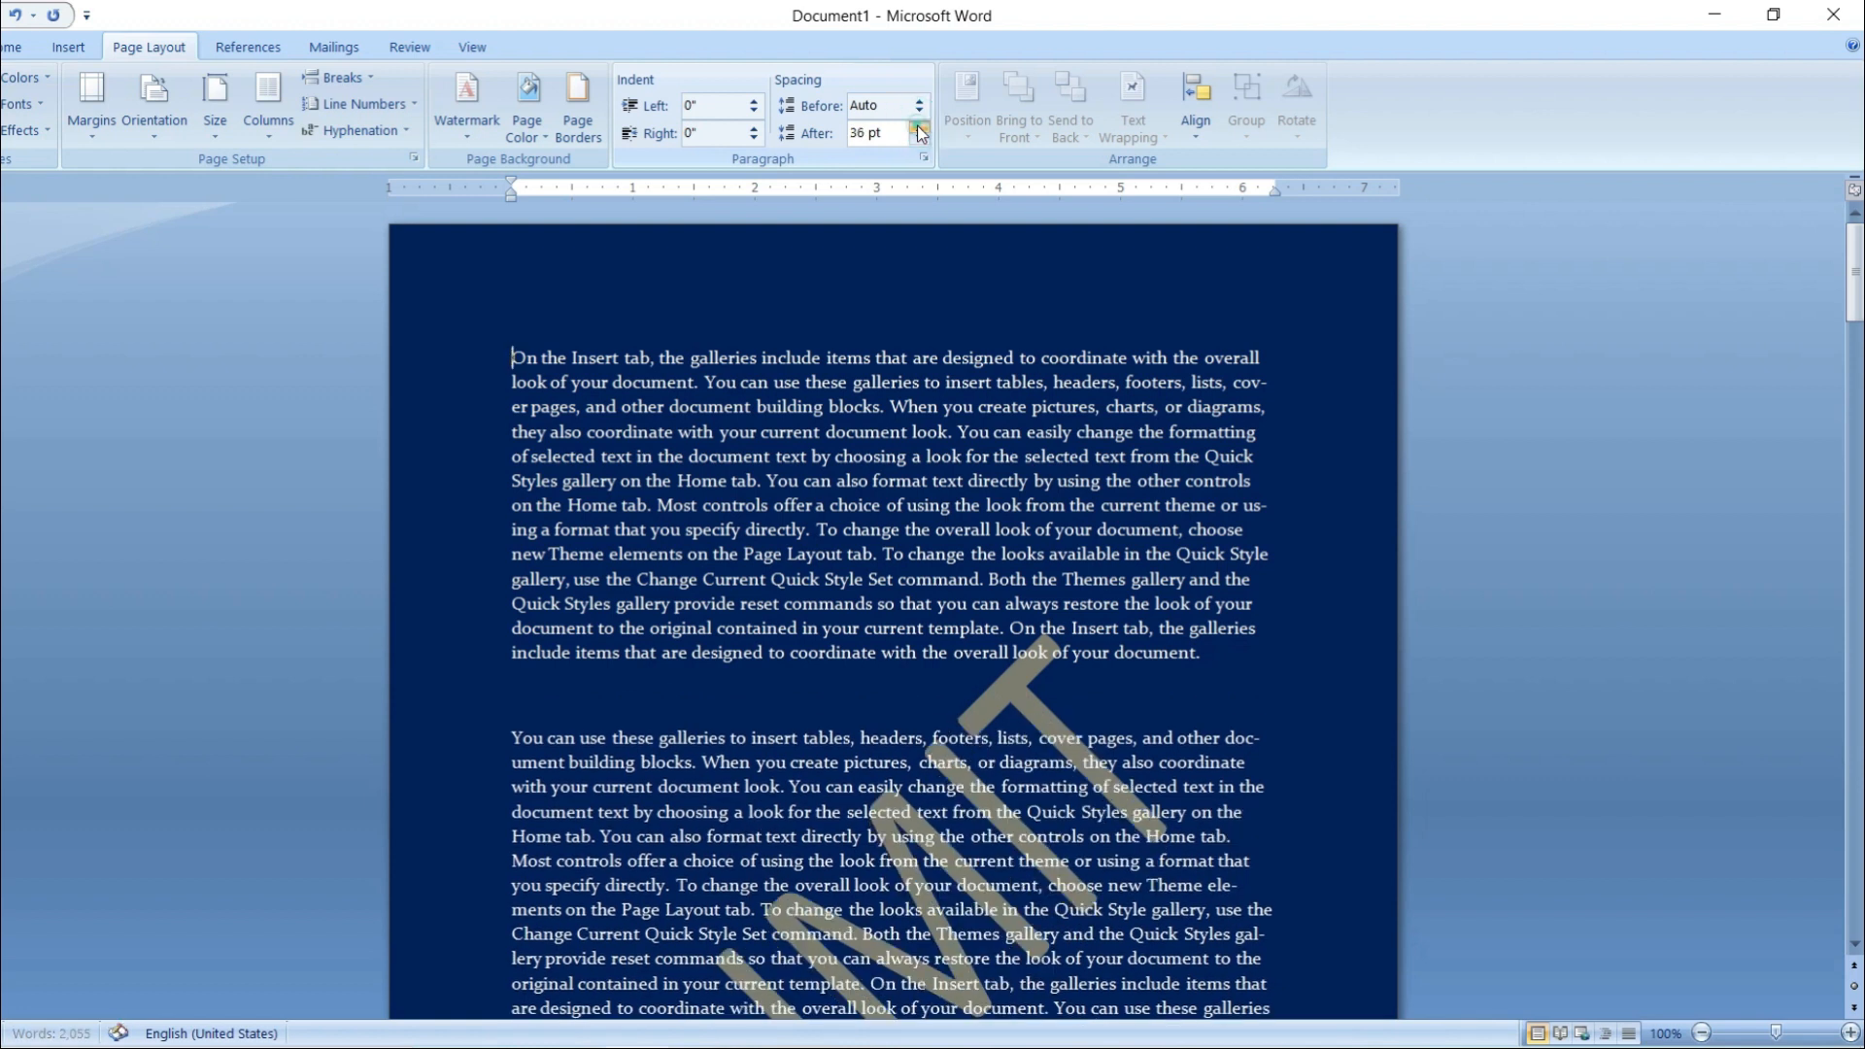
left_click(918, 128)
left_click(920, 141)
left_click(921, 142)
left_click(921, 141)
left_click(920, 142)
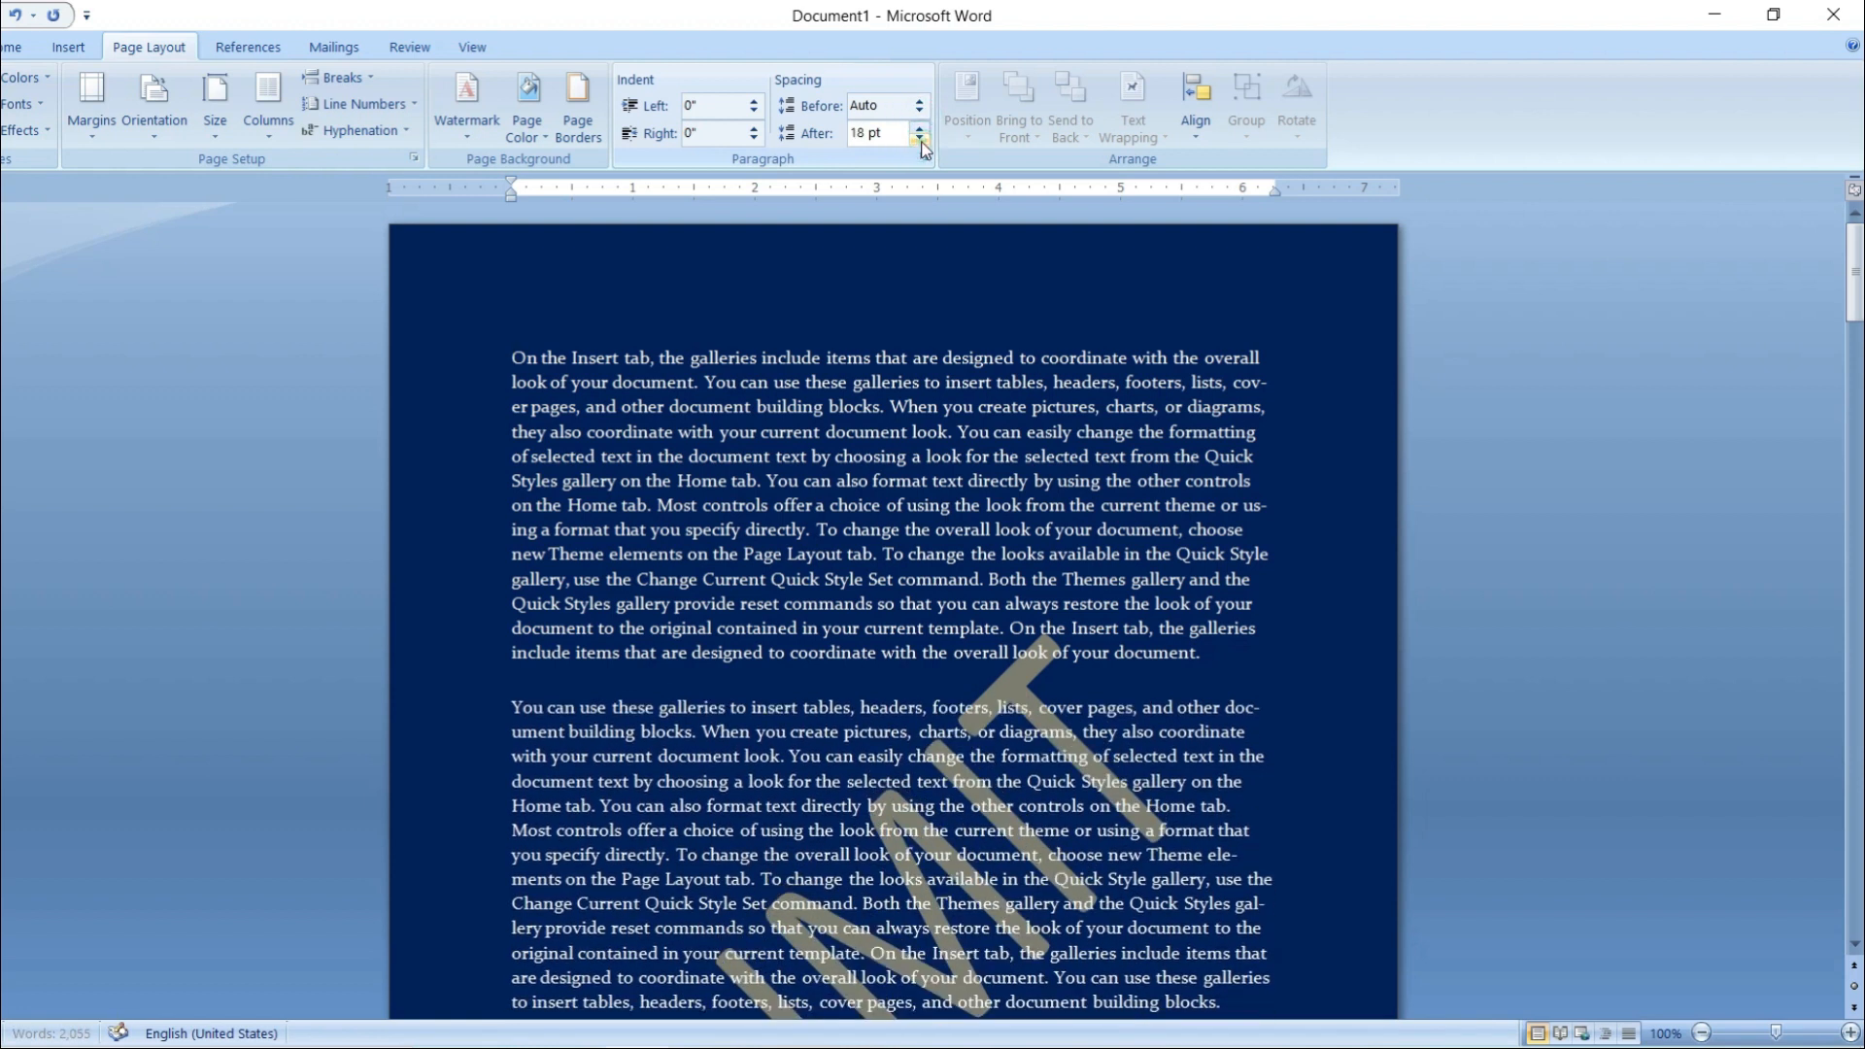
left_click(921, 142)
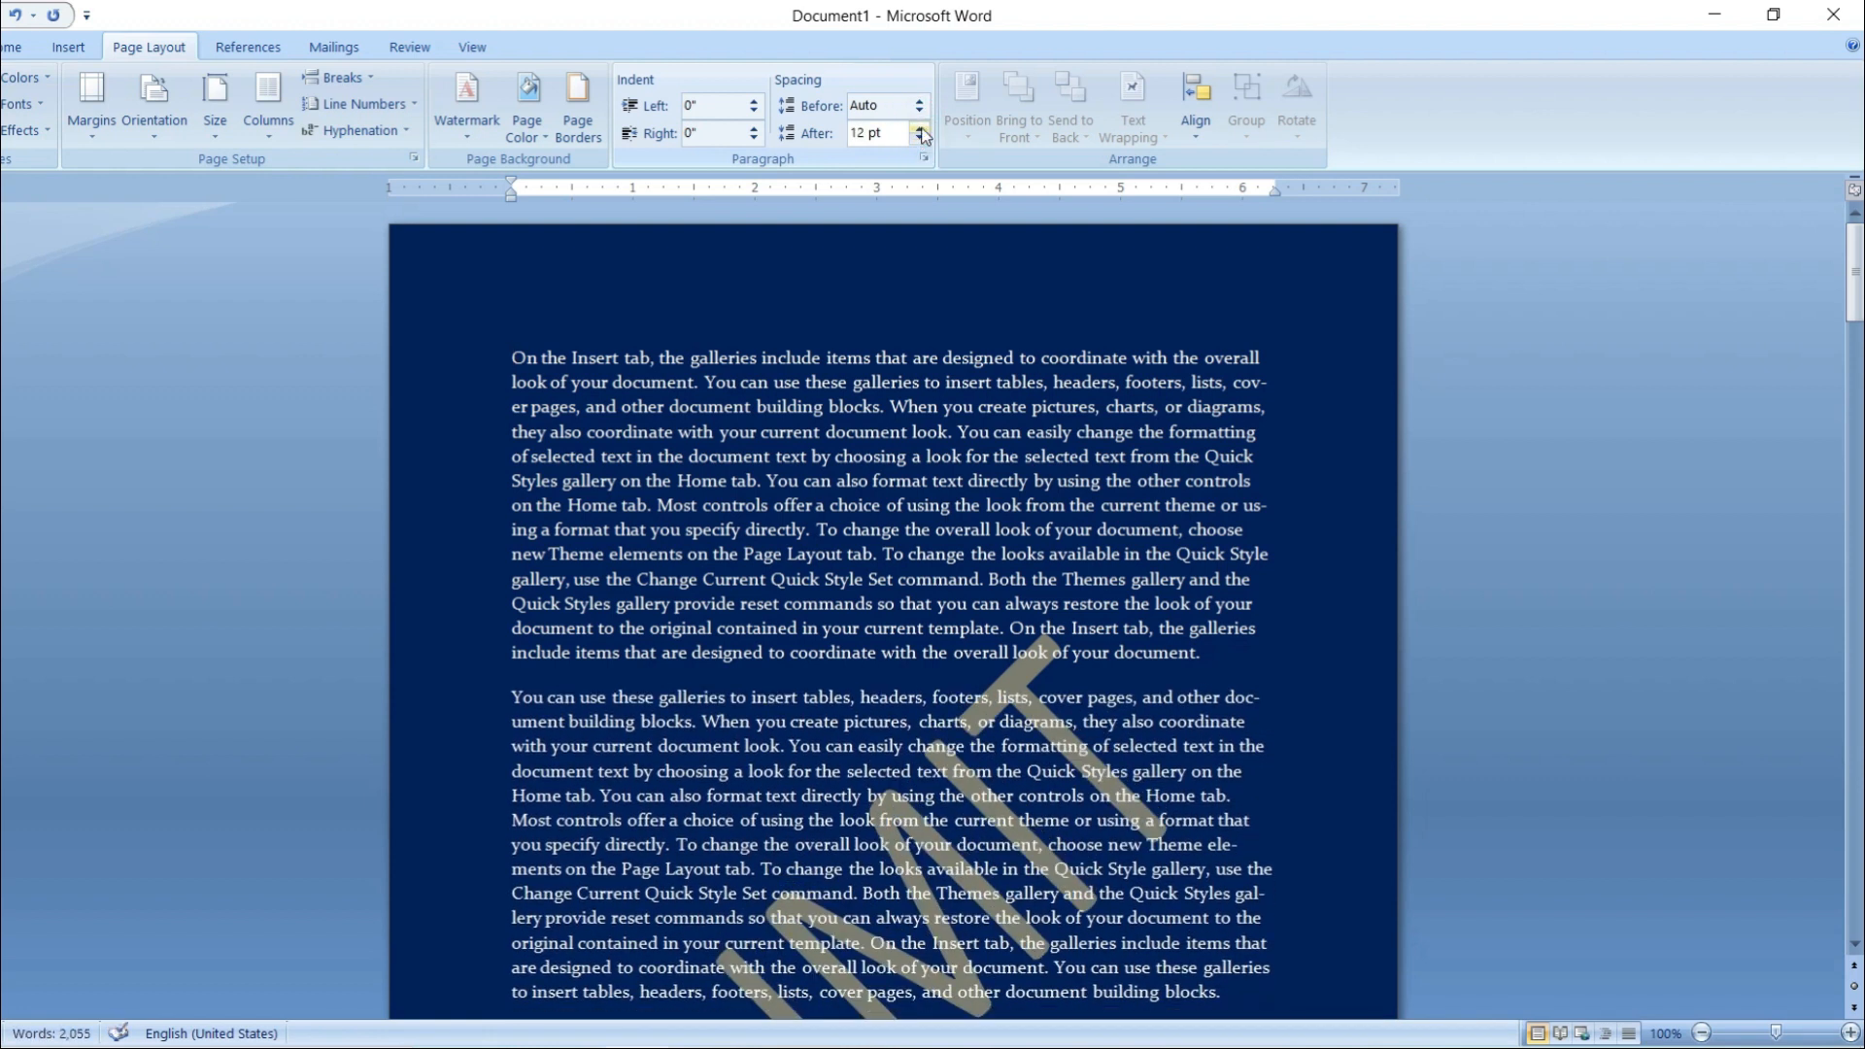
- Try 42 pt spacing after the first paragraph, and return it to 12 pt
left_click(919, 128)
left_click(919, 129)
left_click(919, 128)
left_click(919, 128)
left_click(918, 128)
left_click(920, 141)
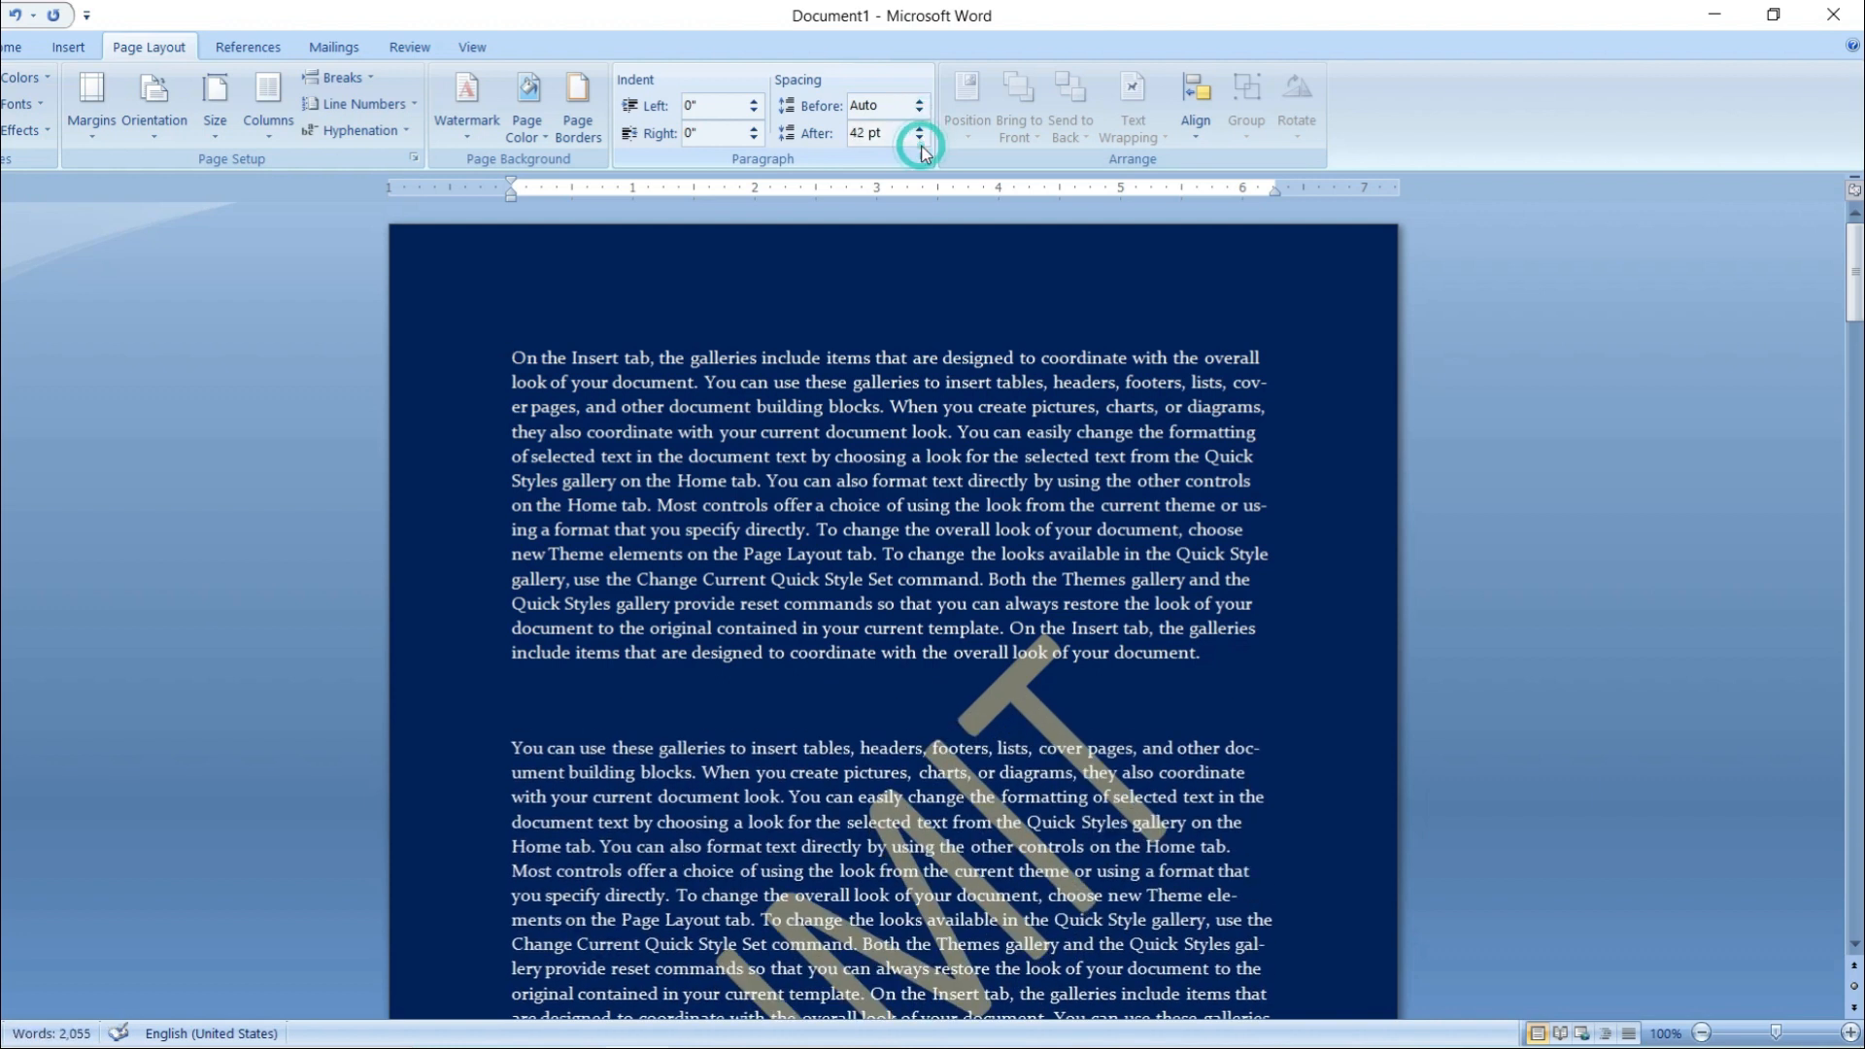
left_click(920, 140)
left_click(920, 141)
left_click(920, 141)
left_click(920, 141)
- Set the first paragraph's right indent to 0.6"
left_click(755, 127)
left_click(754, 127)
left_click(755, 127)
left_click(754, 127)
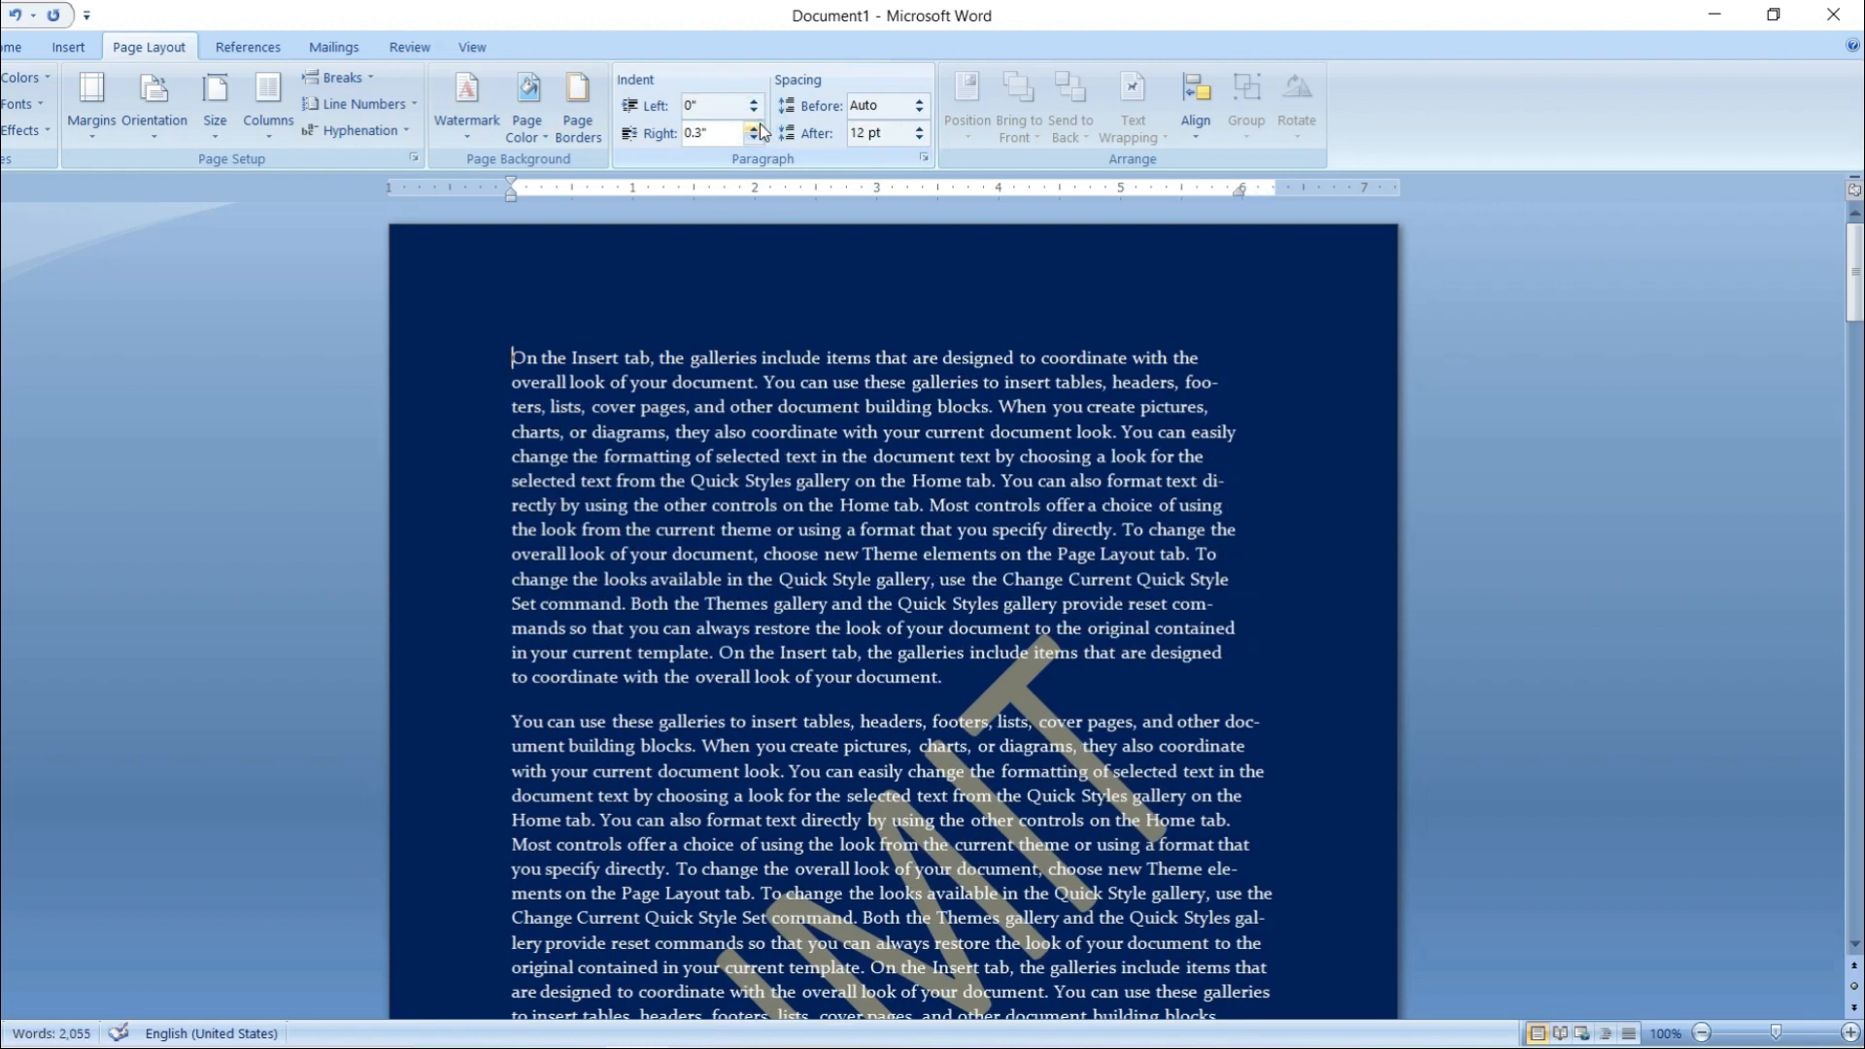
left_click(755, 128)
left_click(755, 128)
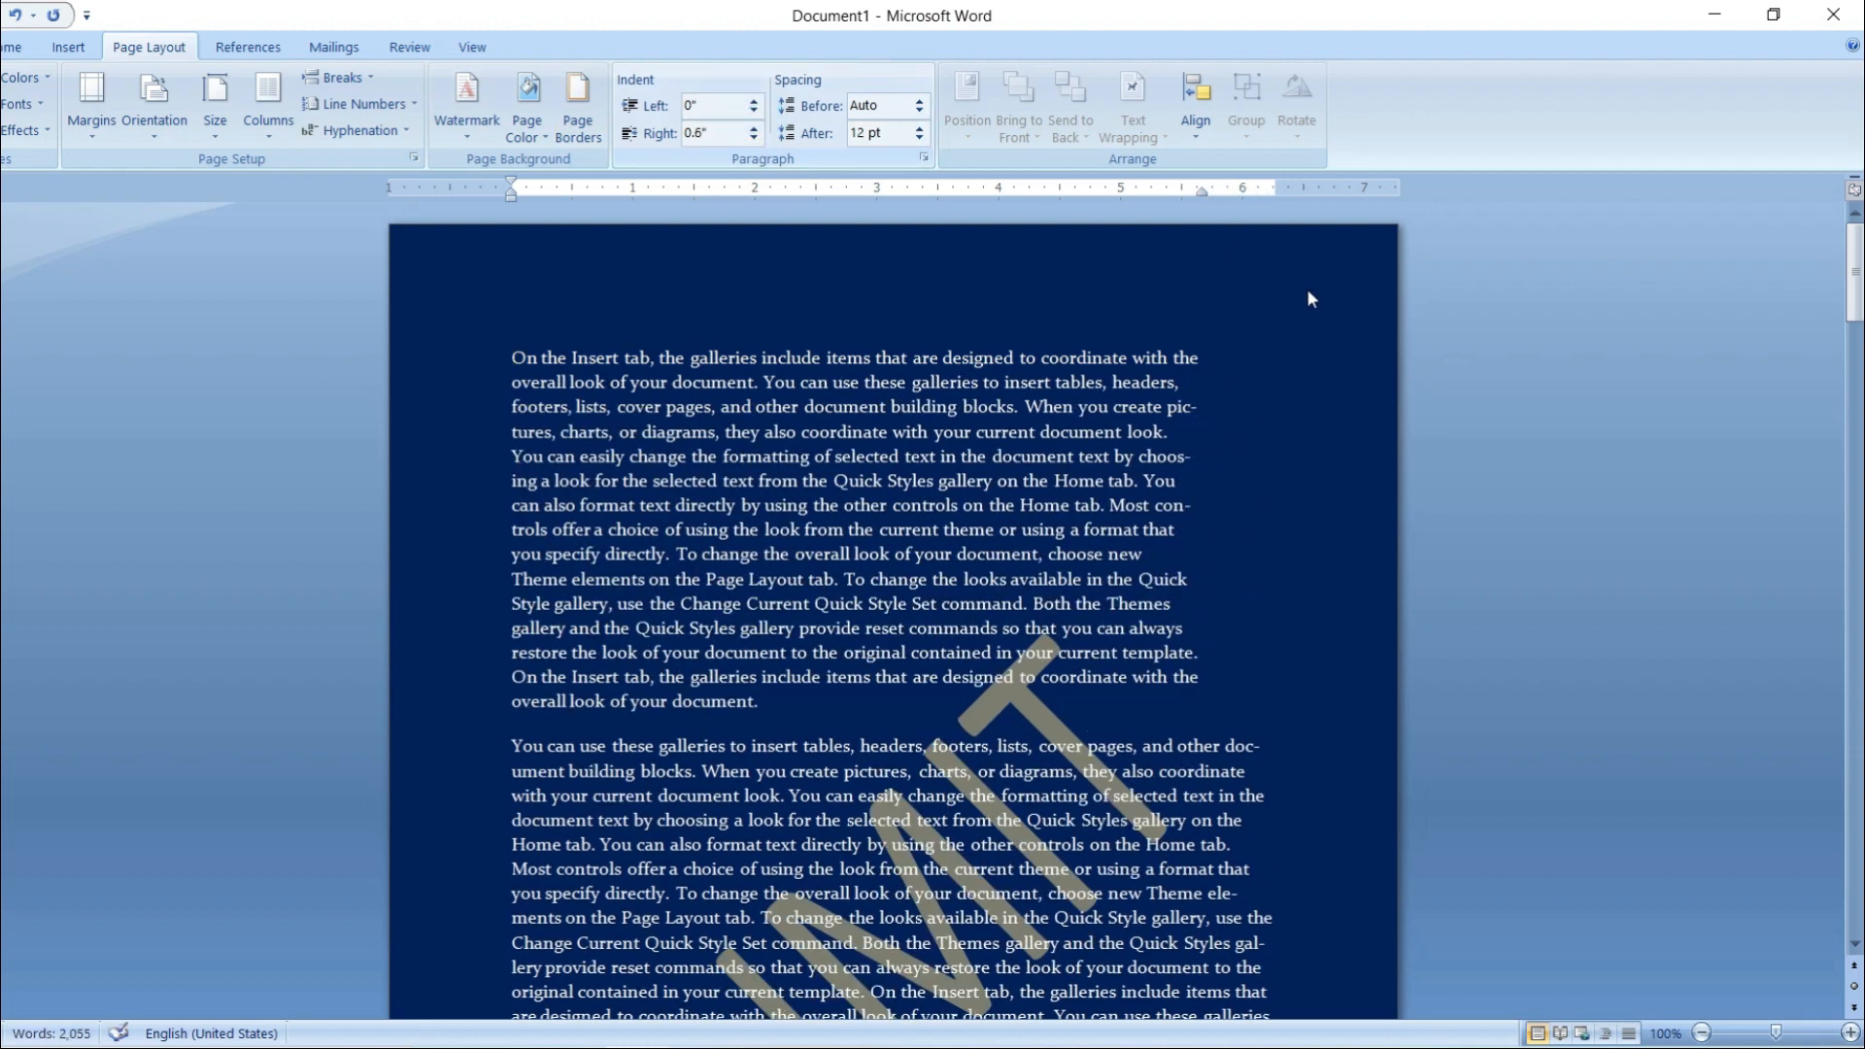
- Lower the first paragraph's right indent to -0.2" and extend it into the margin to -0.54" on the ruler
left_click(755, 138)
left_click(755, 138)
left_click(756, 138)
left_click(756, 138)
left_click(755, 138)
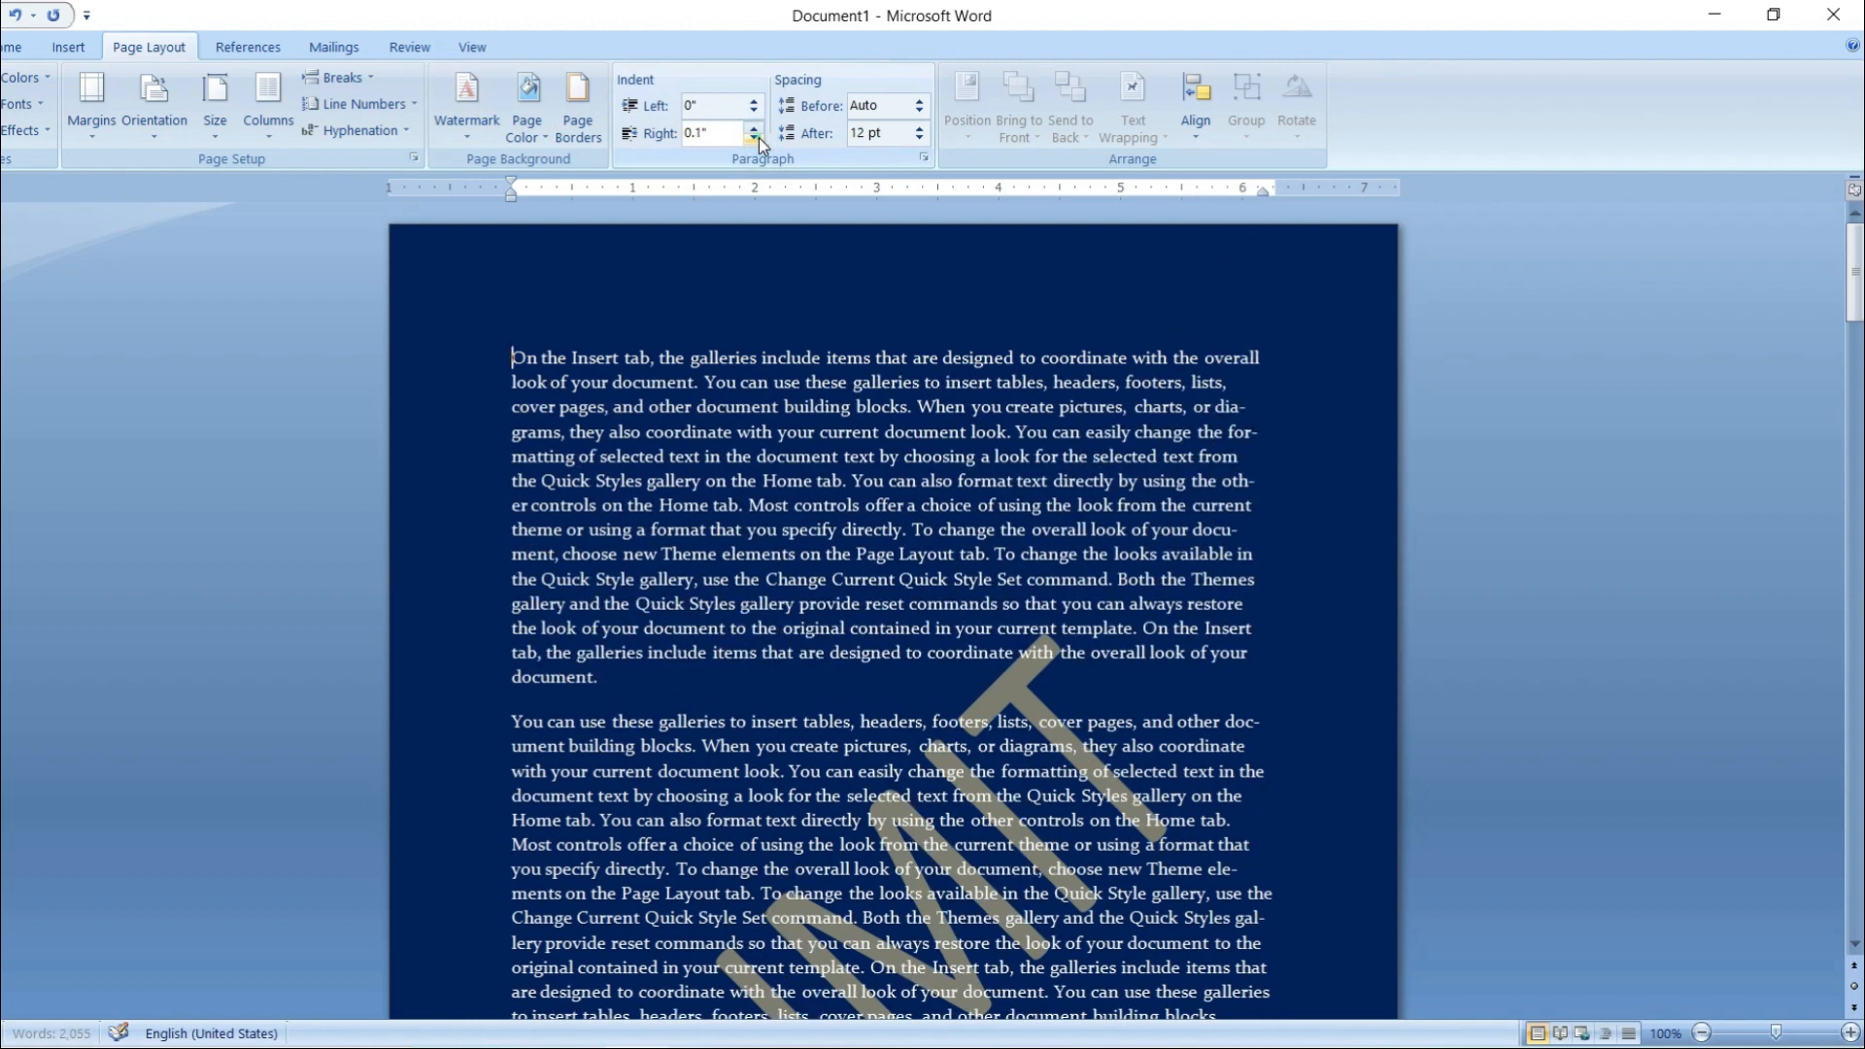
left_click(756, 138)
left_click(756, 138)
left_click(756, 138)
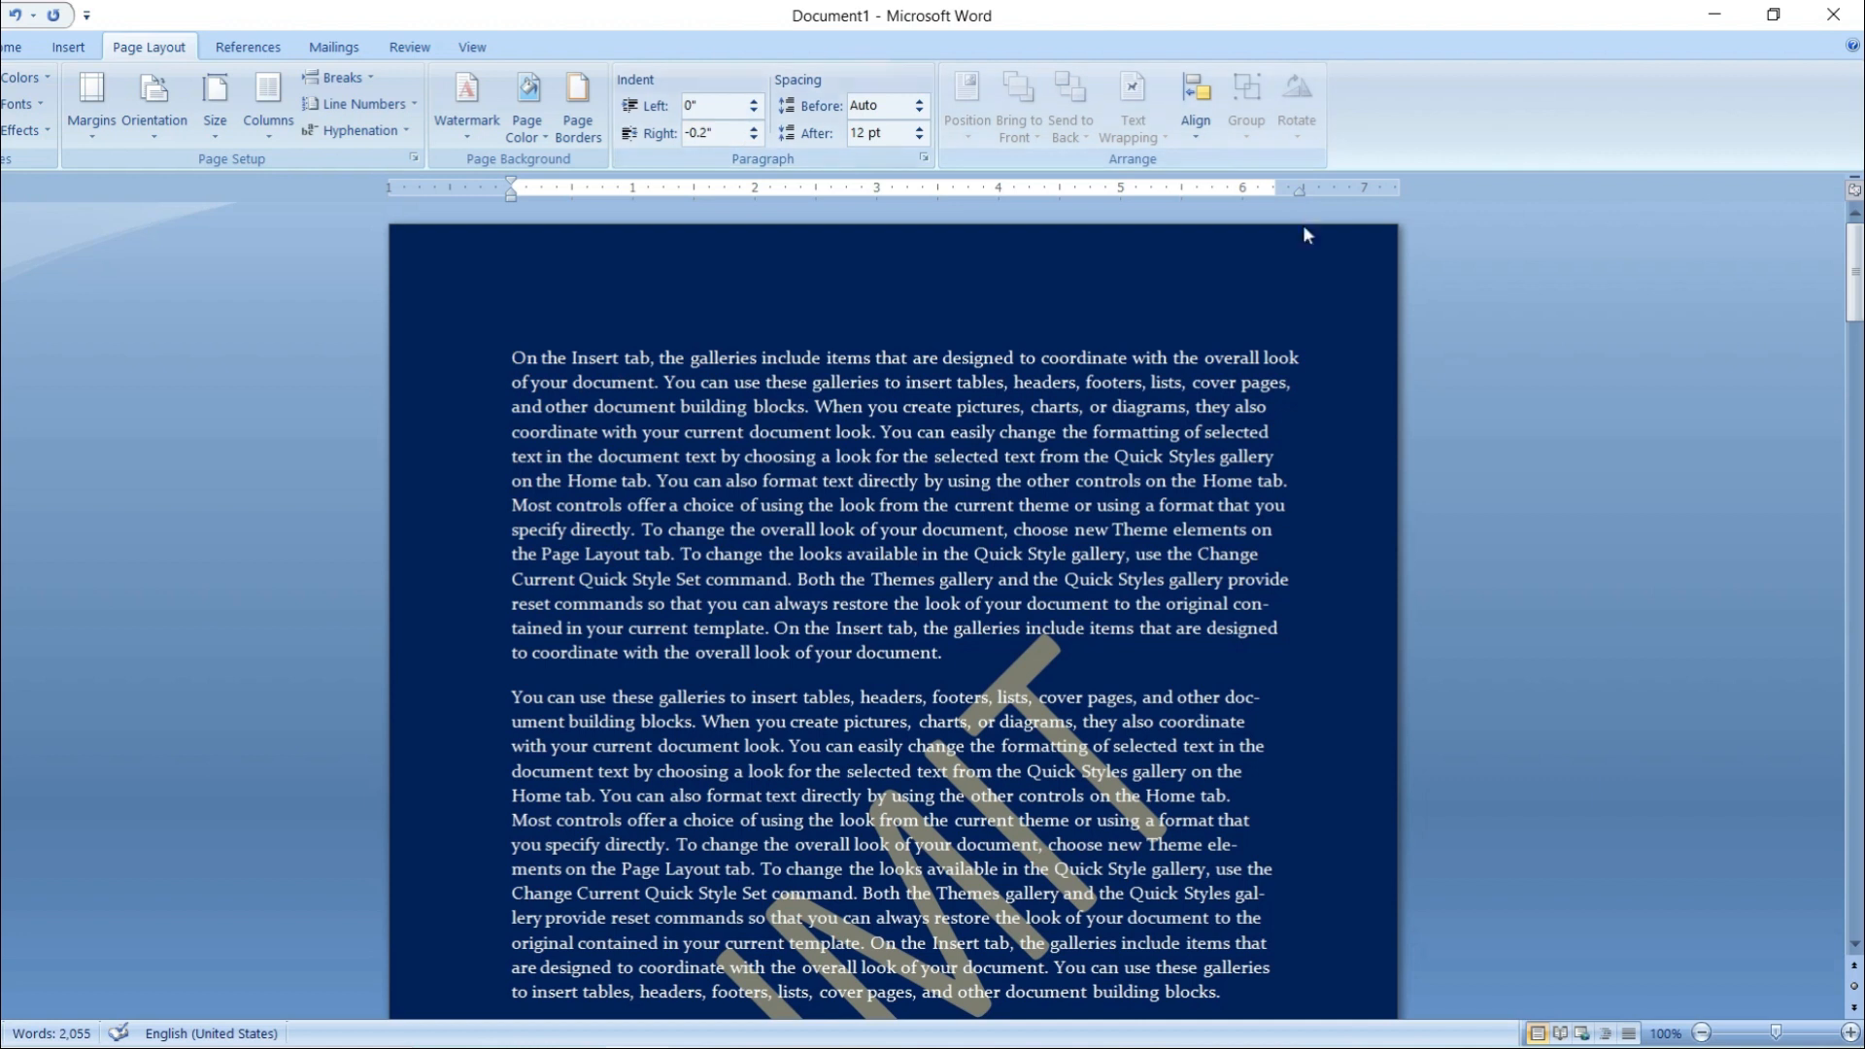
mouse_move(1305, 192)
left_mouse_down()
mouse_move(1262, 194)
mouse_move(1340, 200)
mouse_move(1237, 202)
mouse_move(1341, 194)
left_mouse_up()
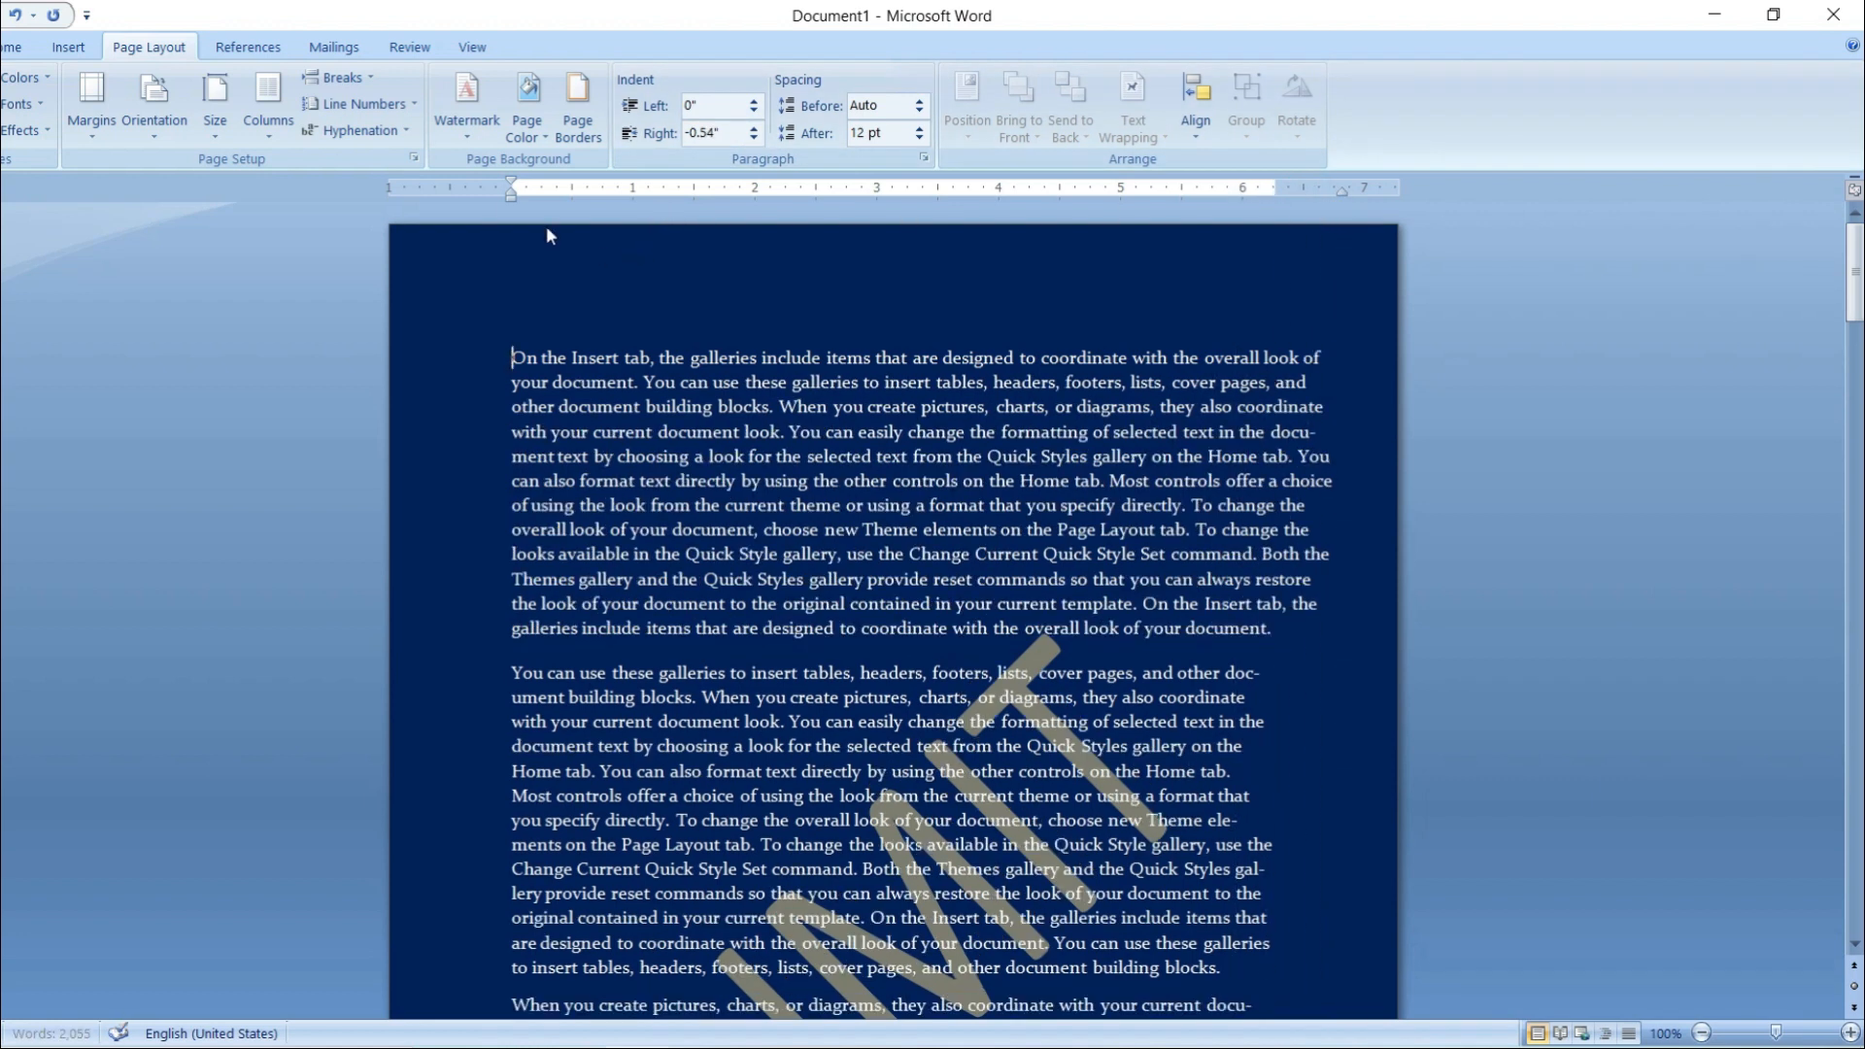
- Try a left indent of -0.25" on the first paragraph using the ruler, and return it to 0"
left_click_drag(509, 195, 480, 199)
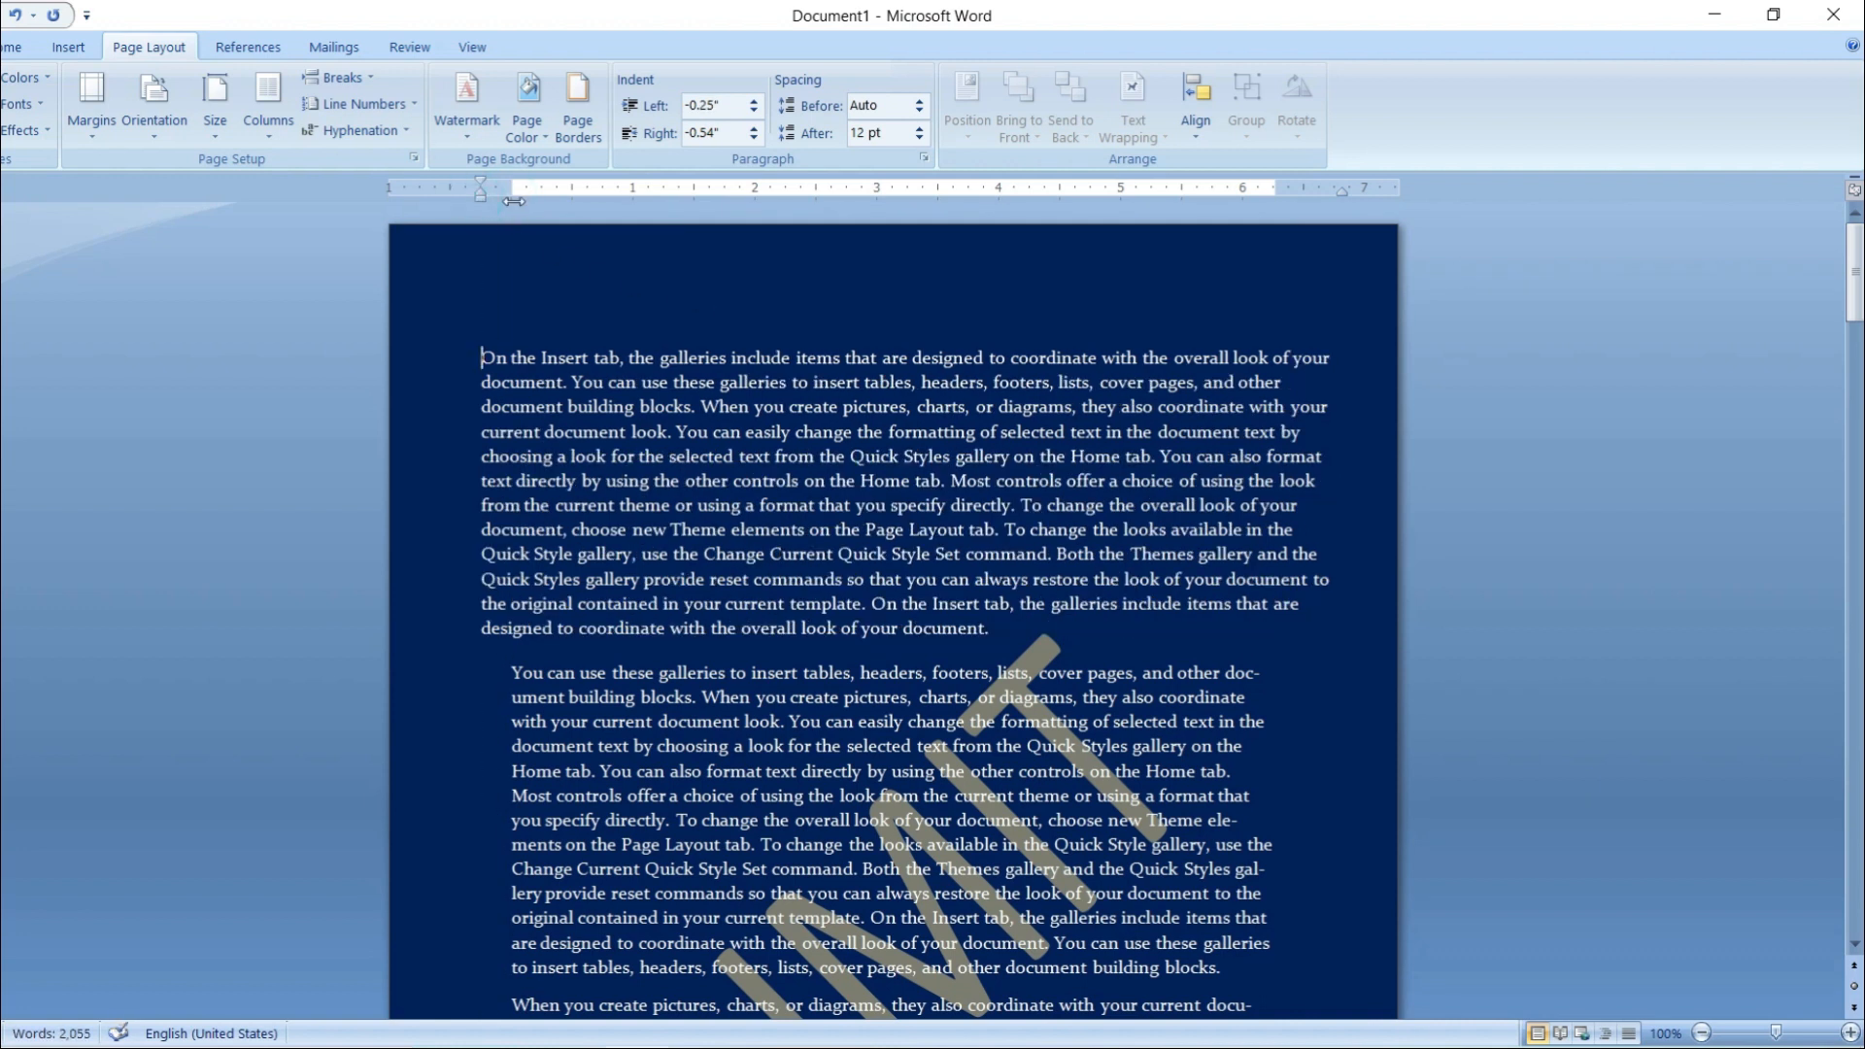
left_click_drag(483, 193, 511, 196)
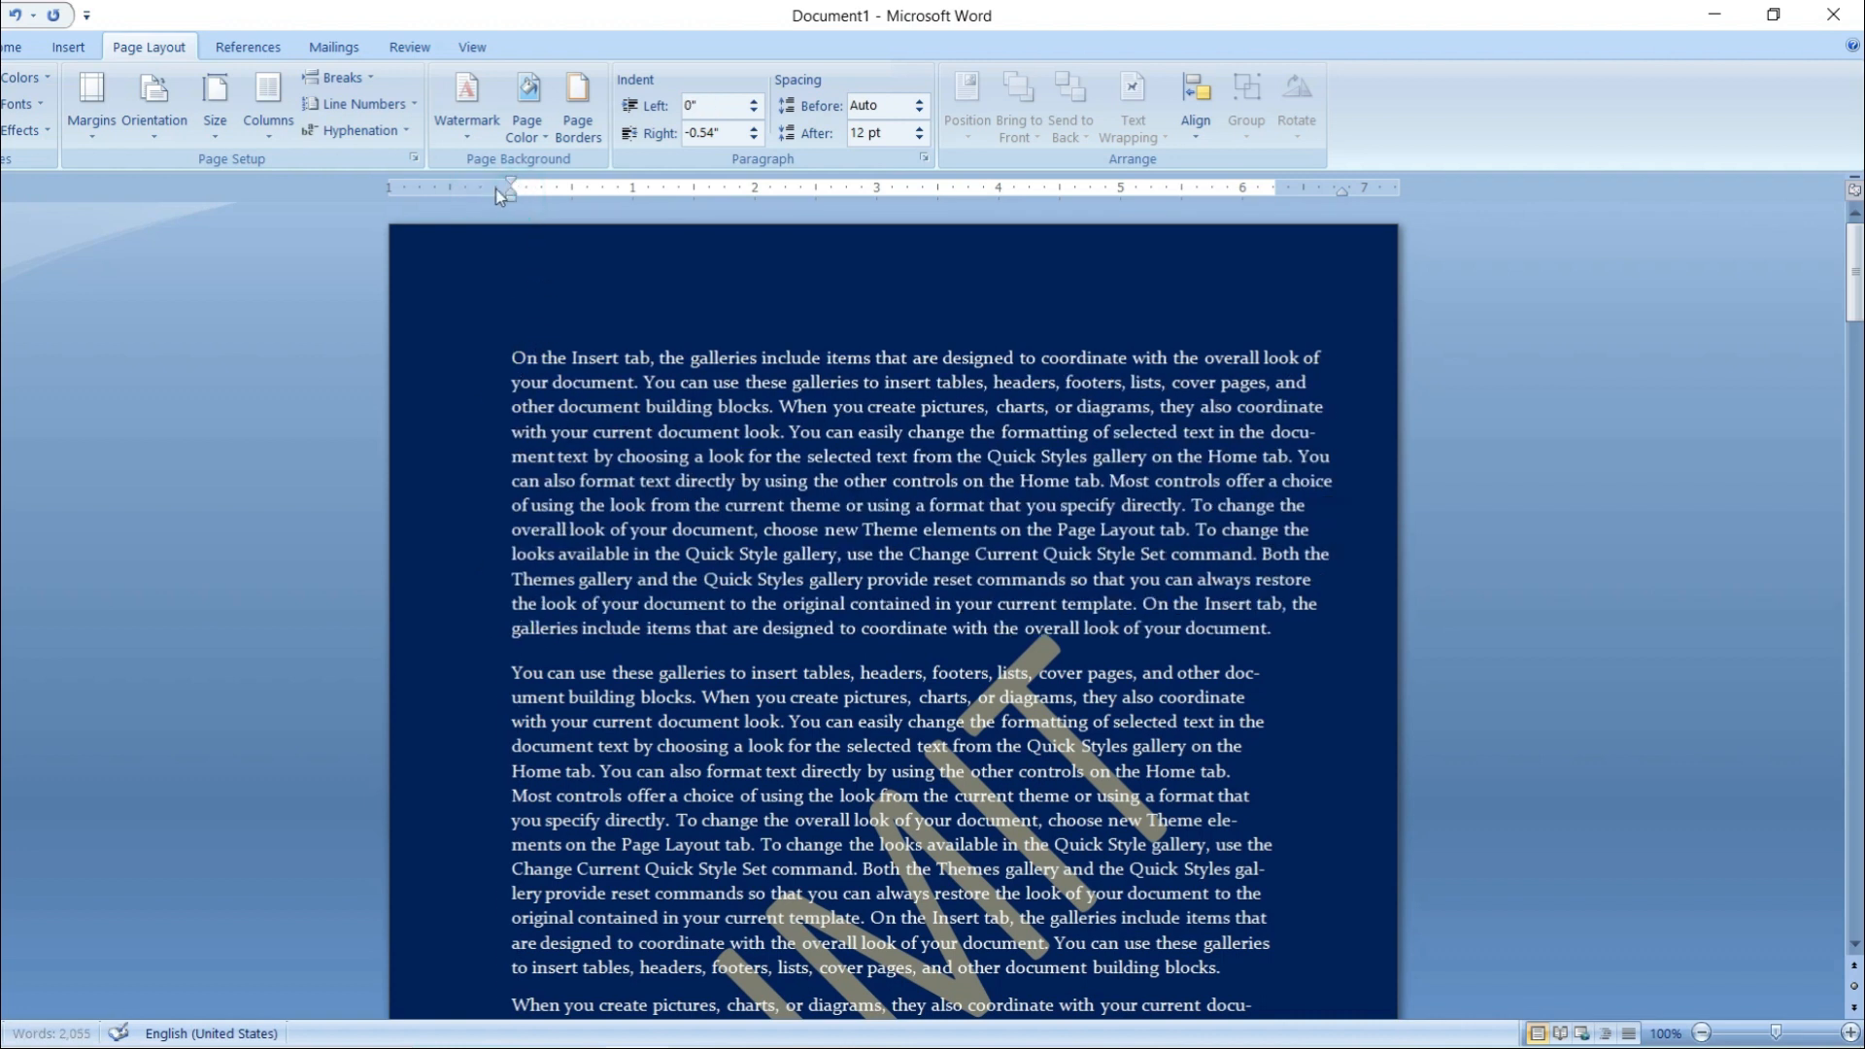
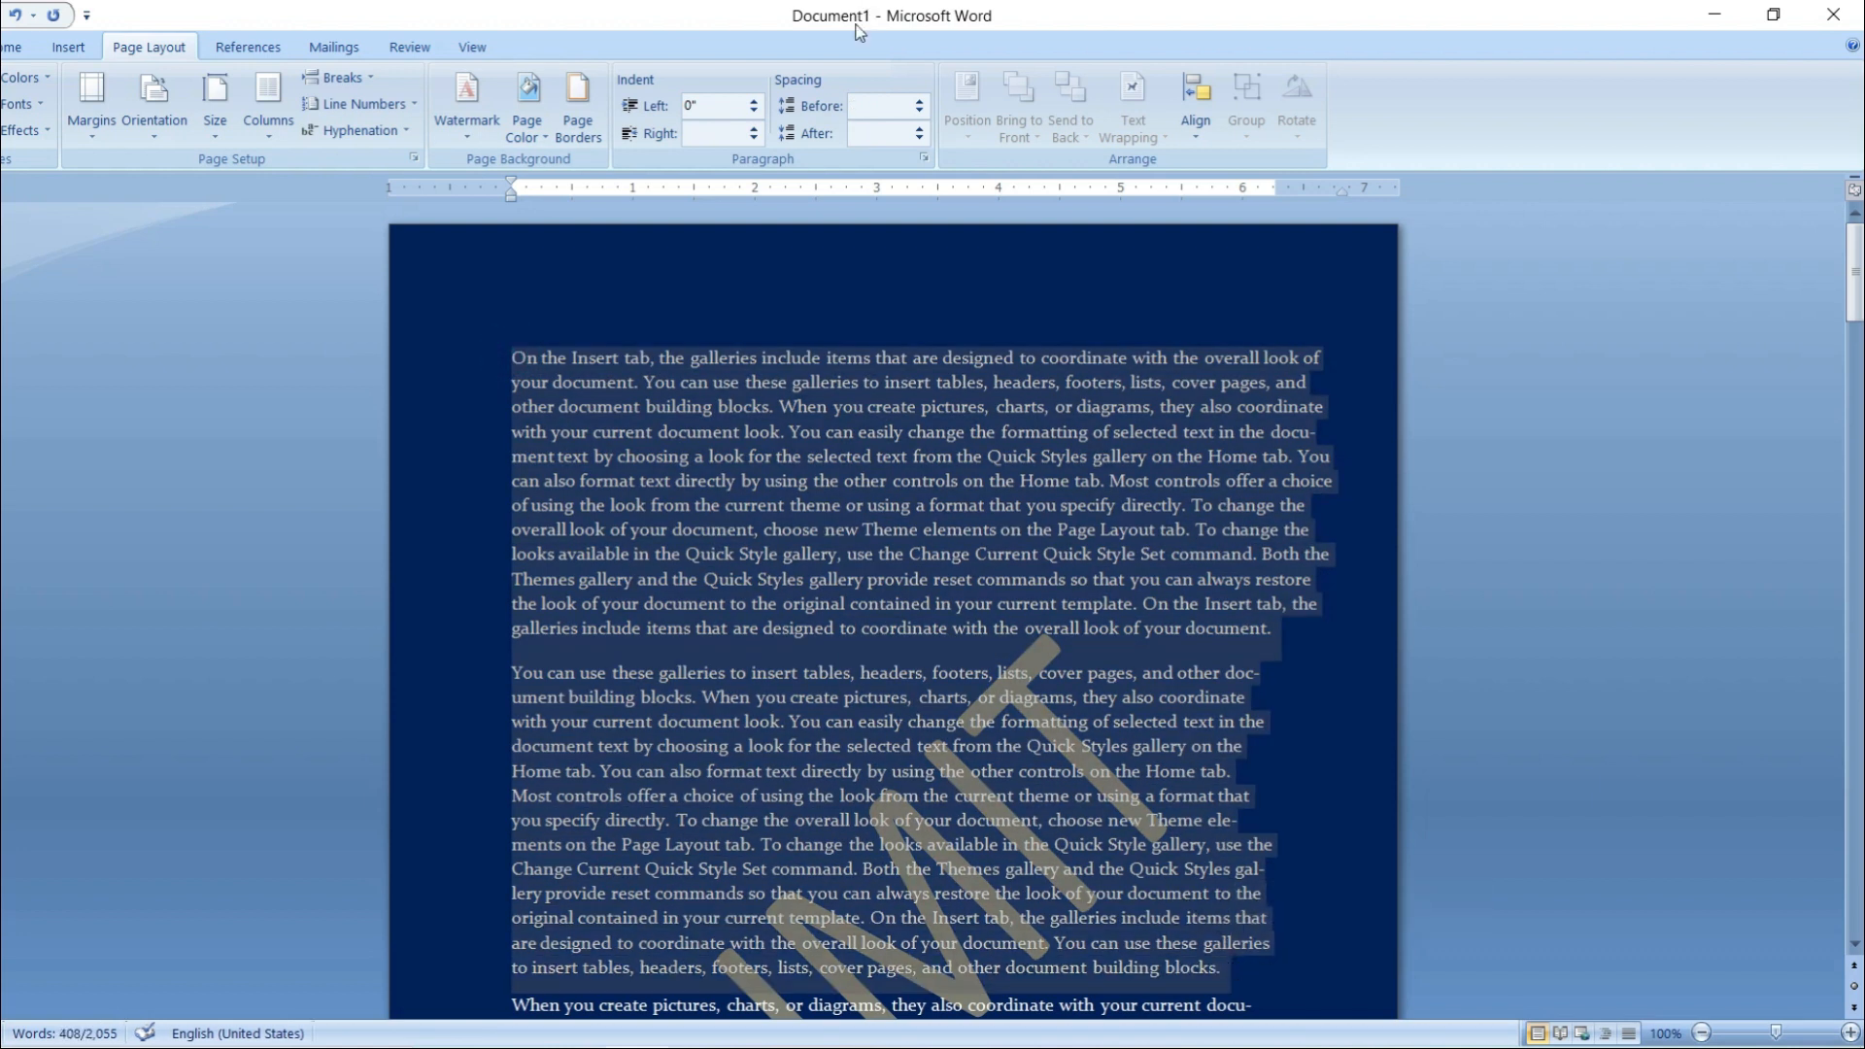
mouse_move(511, 200)
left_mouse_down()
mouse_move(466, 196)
mouse_move(550, 192)
mouse_move(511, 192)
left_mouse_up()
- Set the page color to No Color, deselect the text, and check the page
left_click(527, 111)
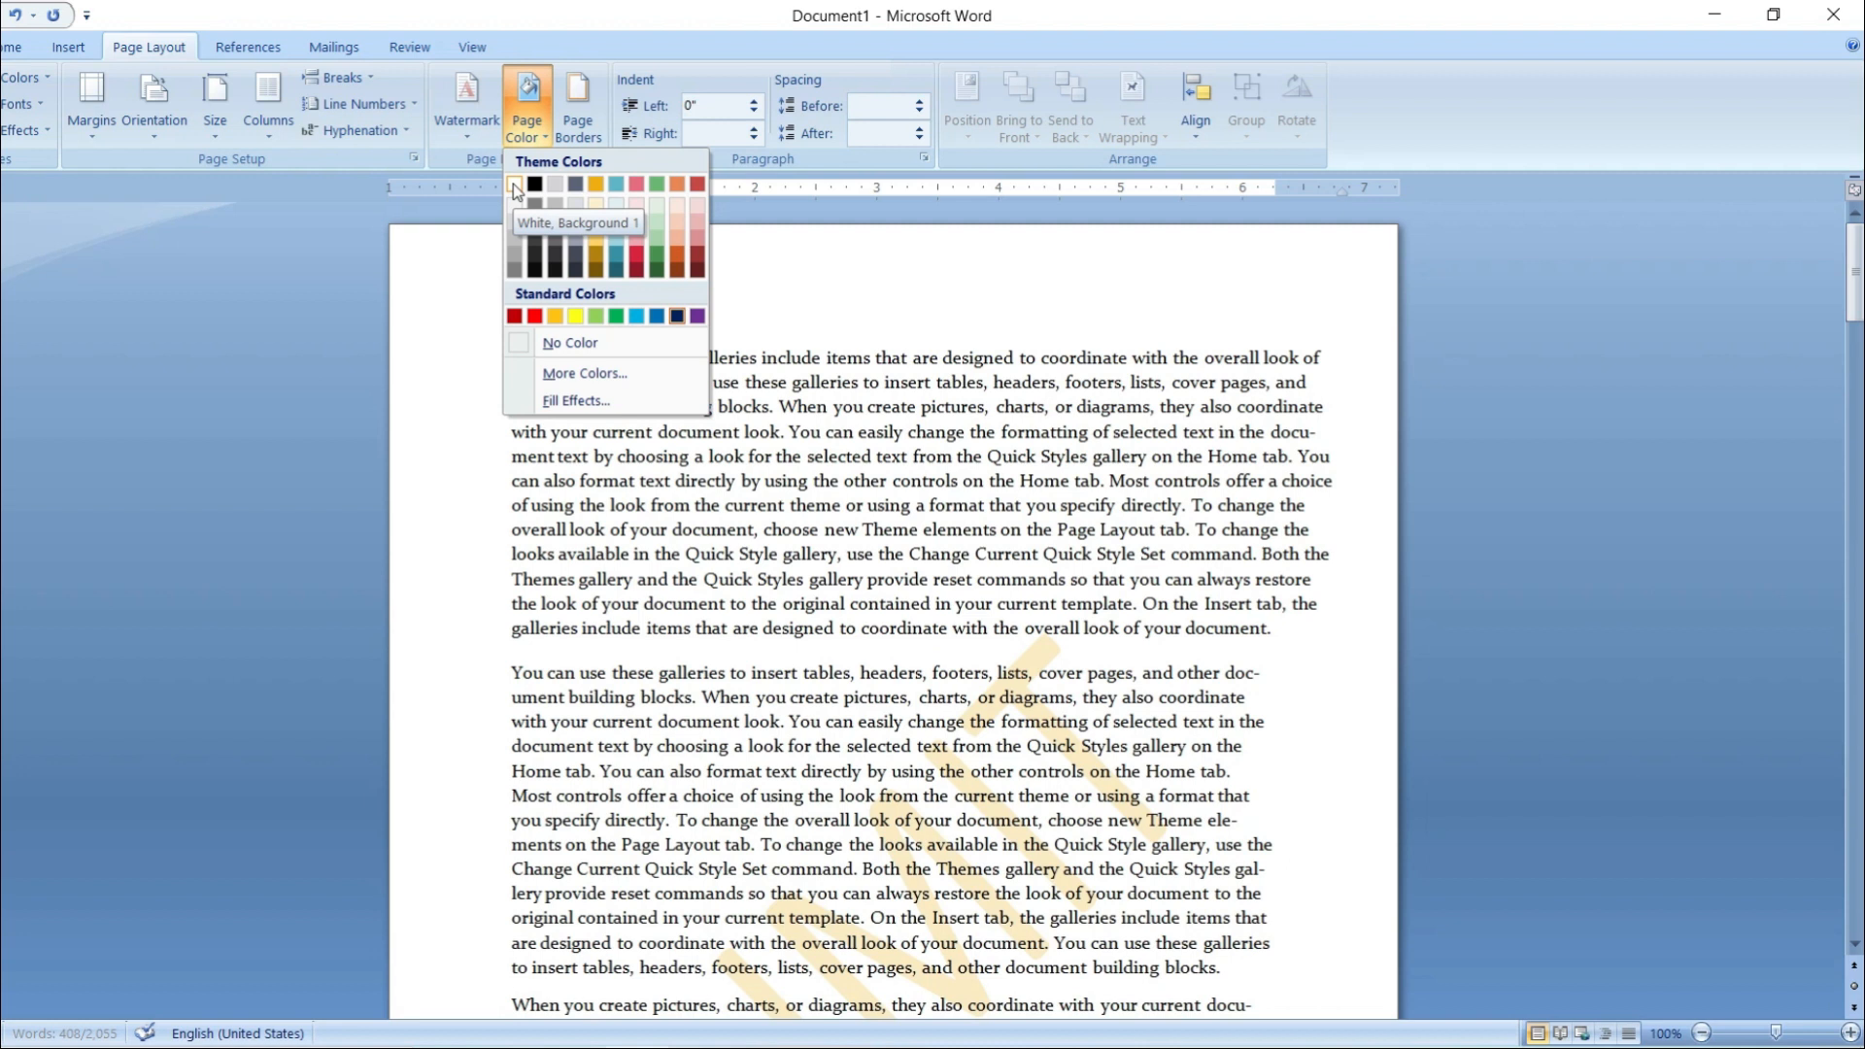
left_click(577, 348)
left_click(968, 480)
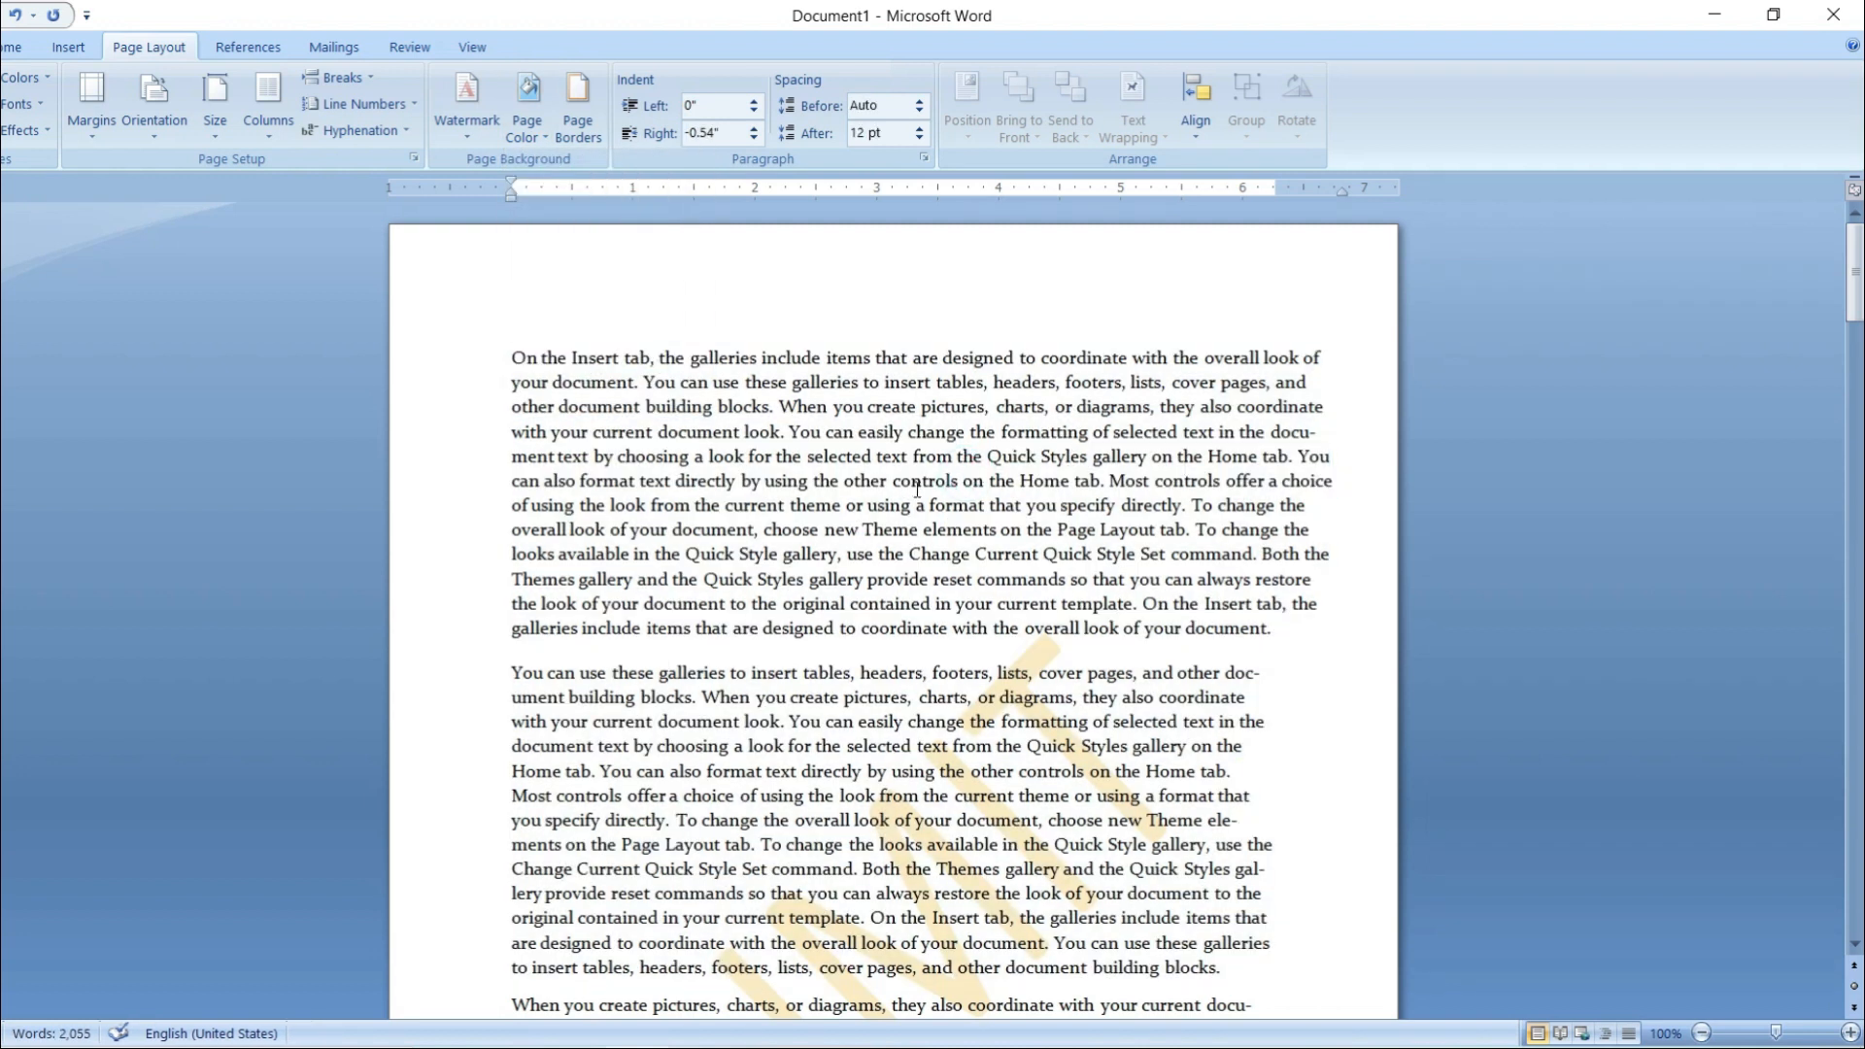
scroll(955, 780, "down", 4)
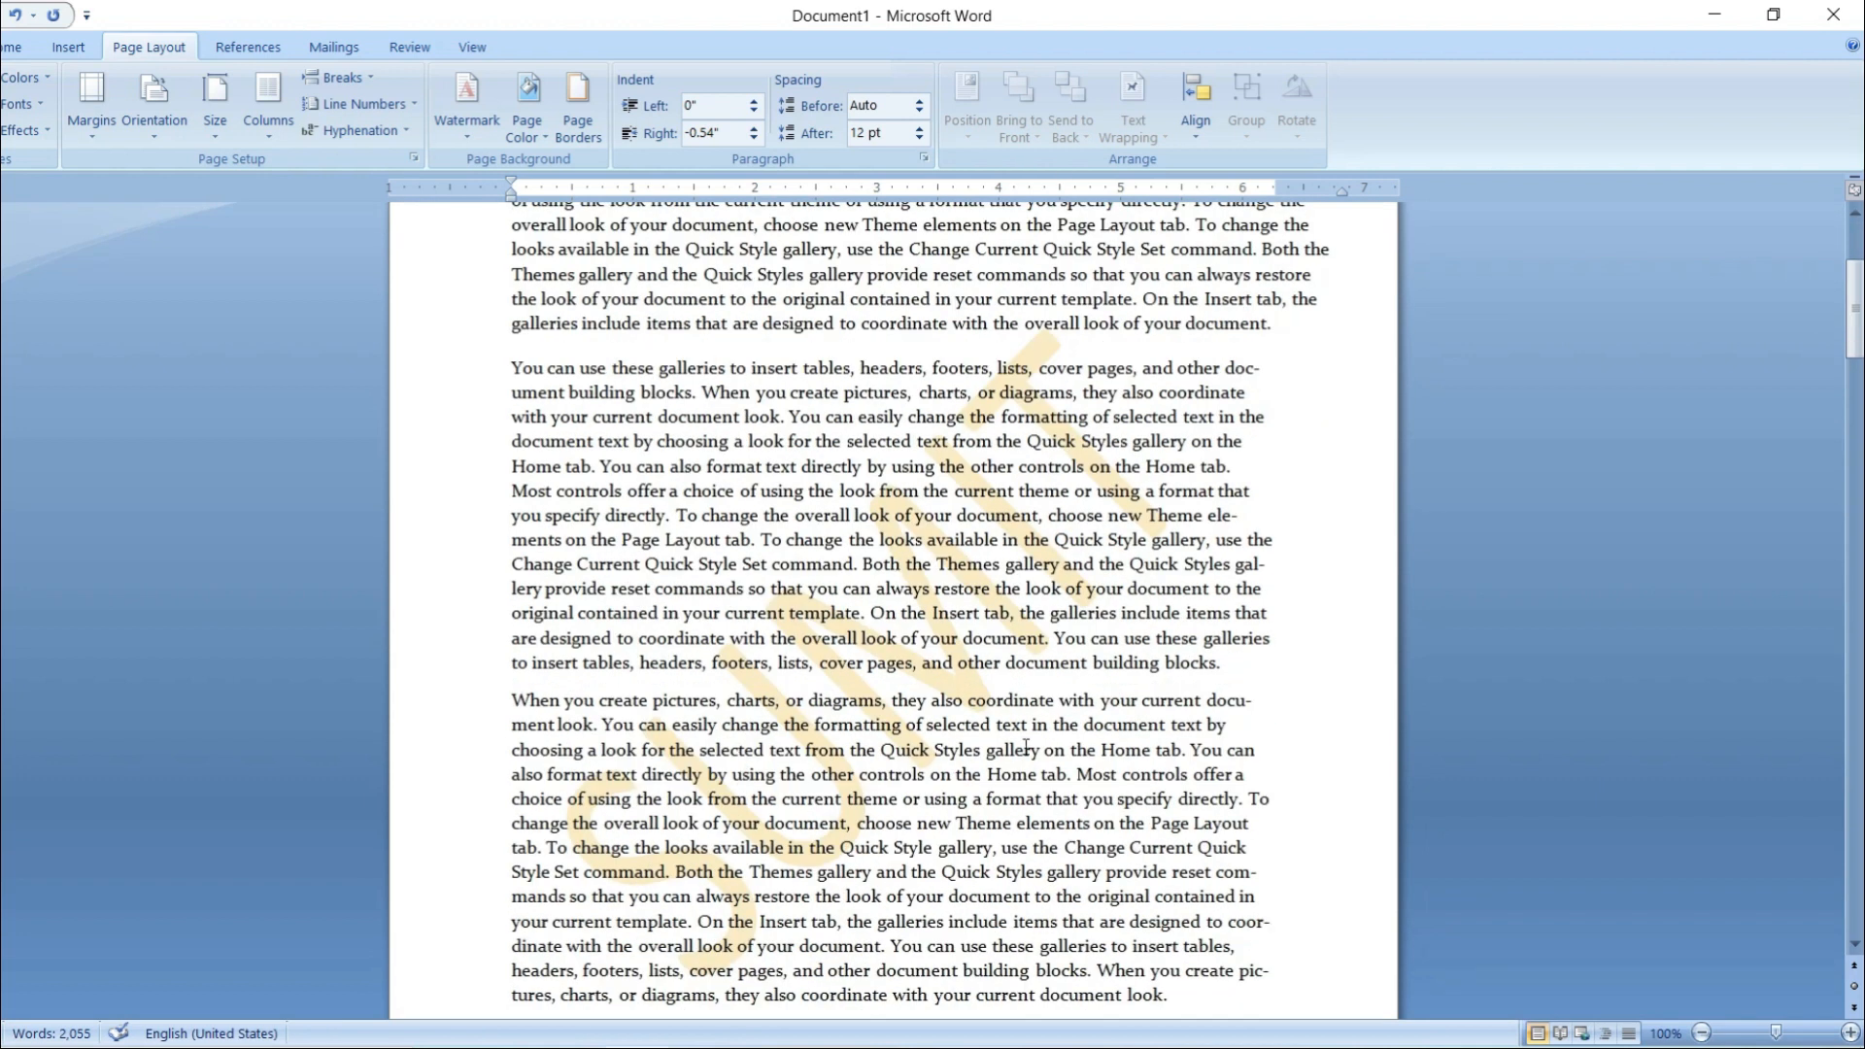
scroll(995, 507, "up", 4)
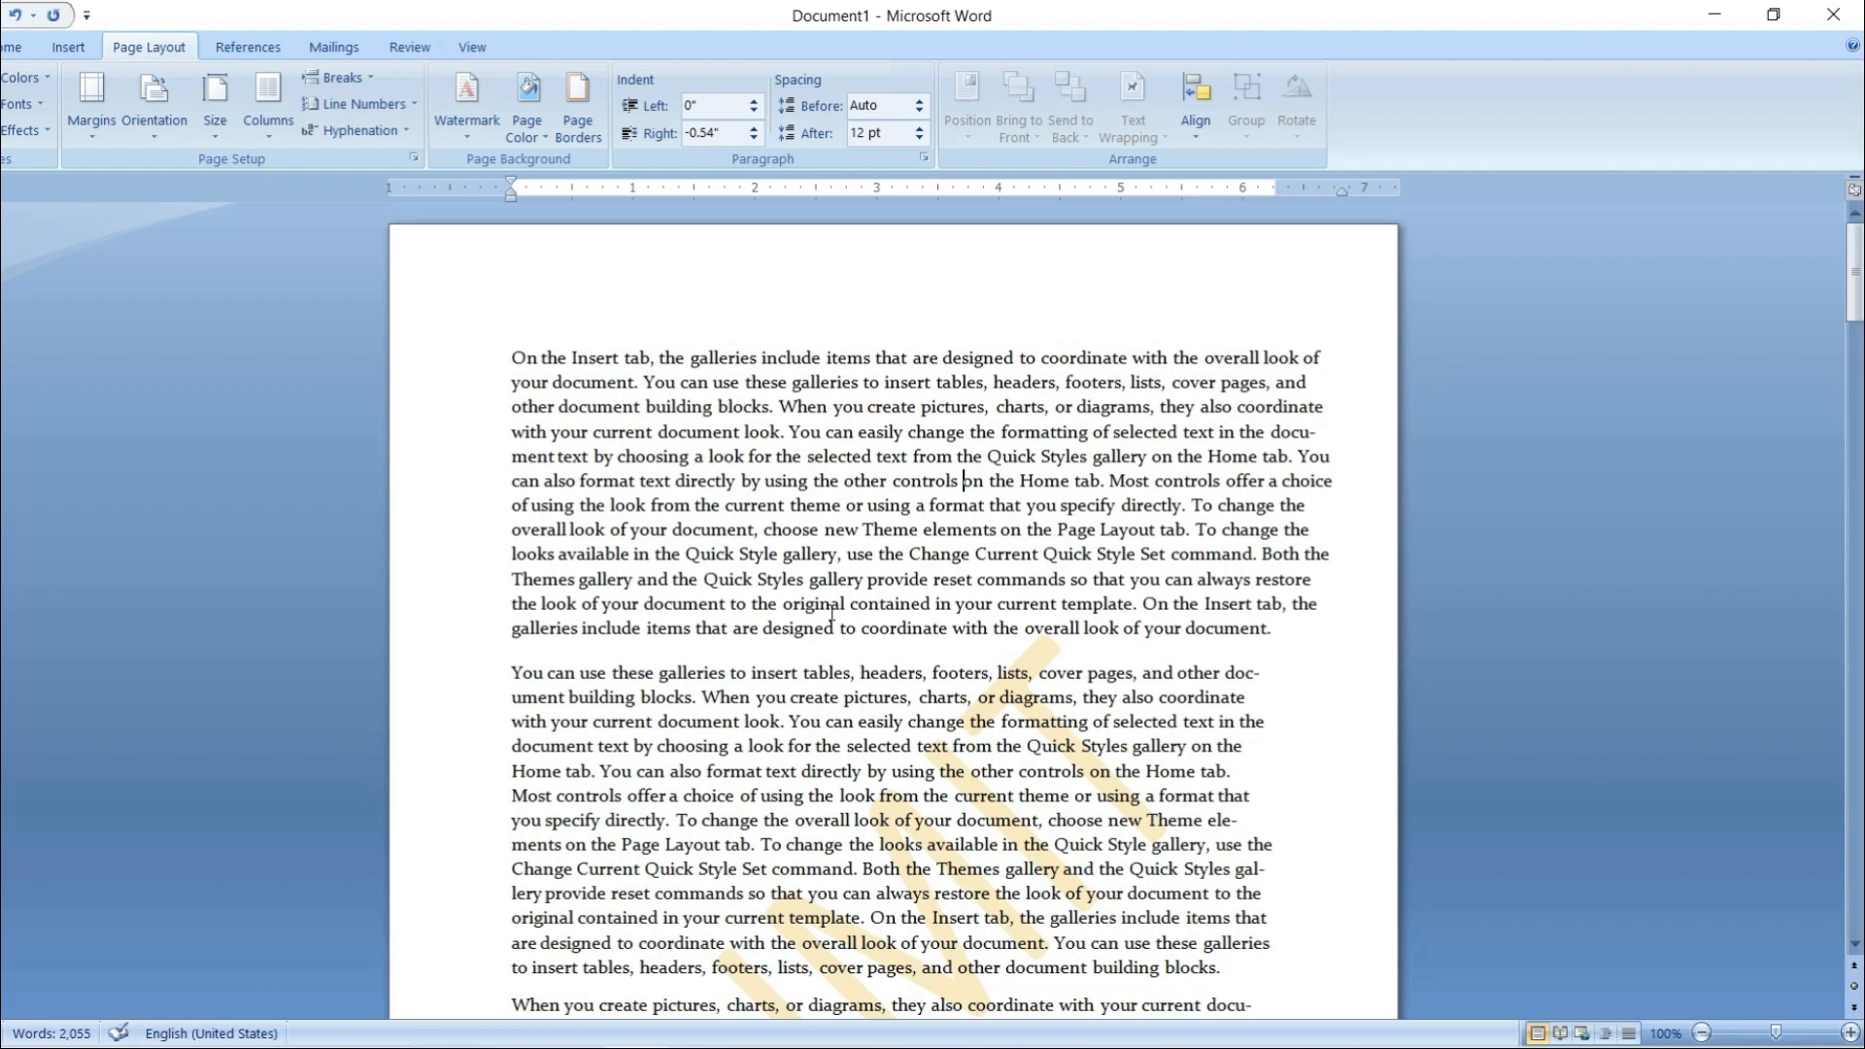
- Remove the text watermark from the document and check the pages
left_click(466, 102)
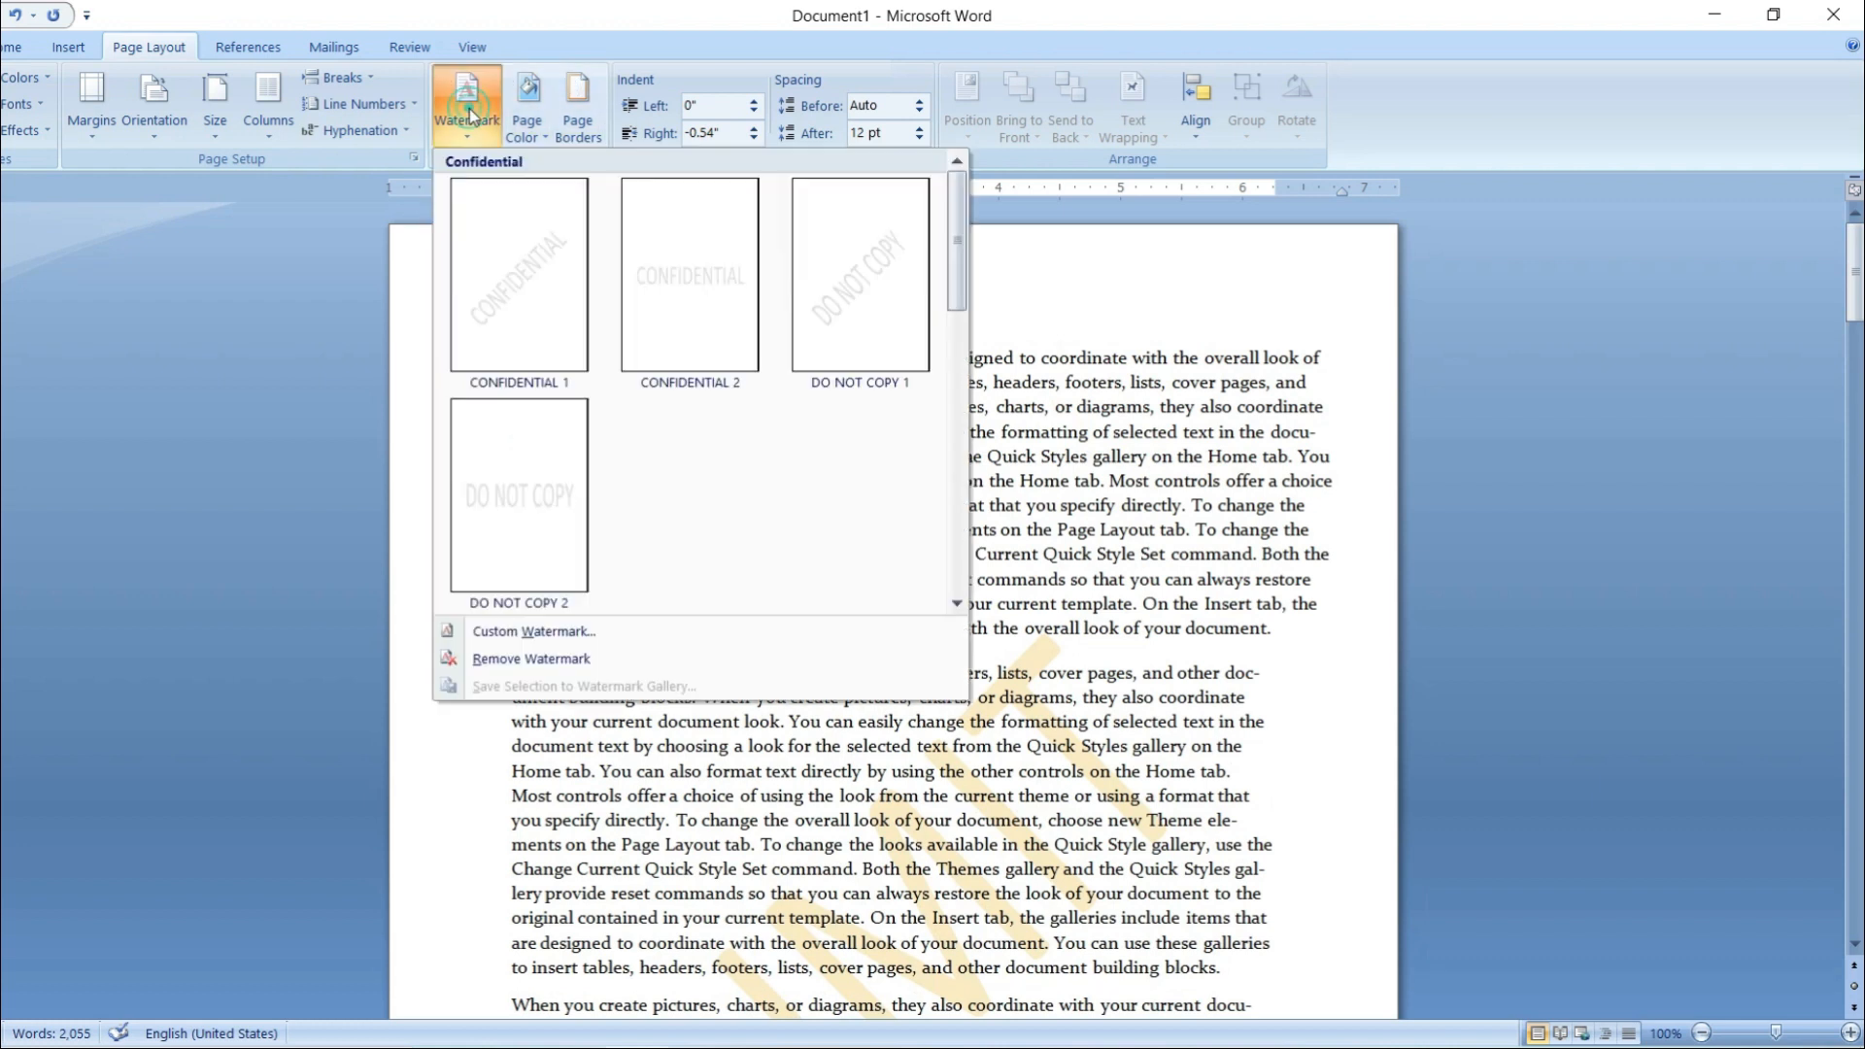
left_click(601, 662)
scroll(511, 428, "down", 5)
scroll(512, 428, "up", 5)
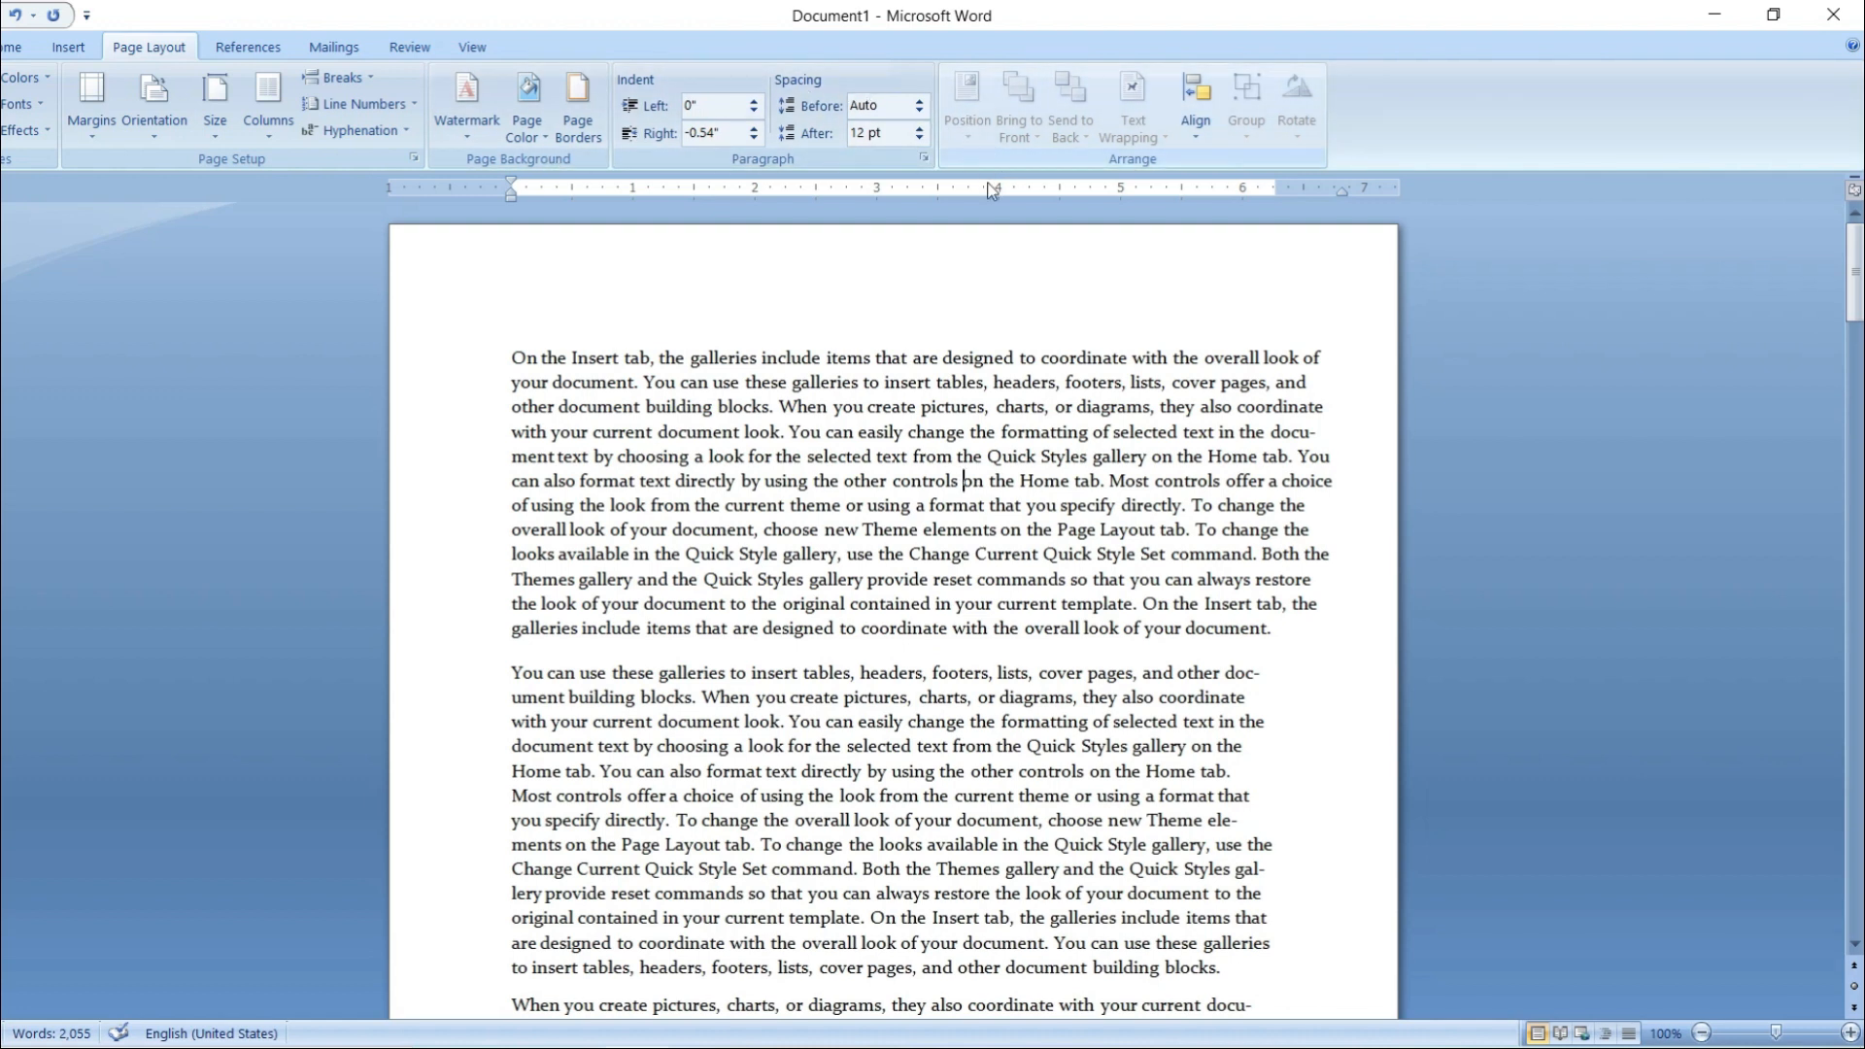
- Insert the clip art of a woman working at a computer at the start of the first paragraph
left_click(512, 360)
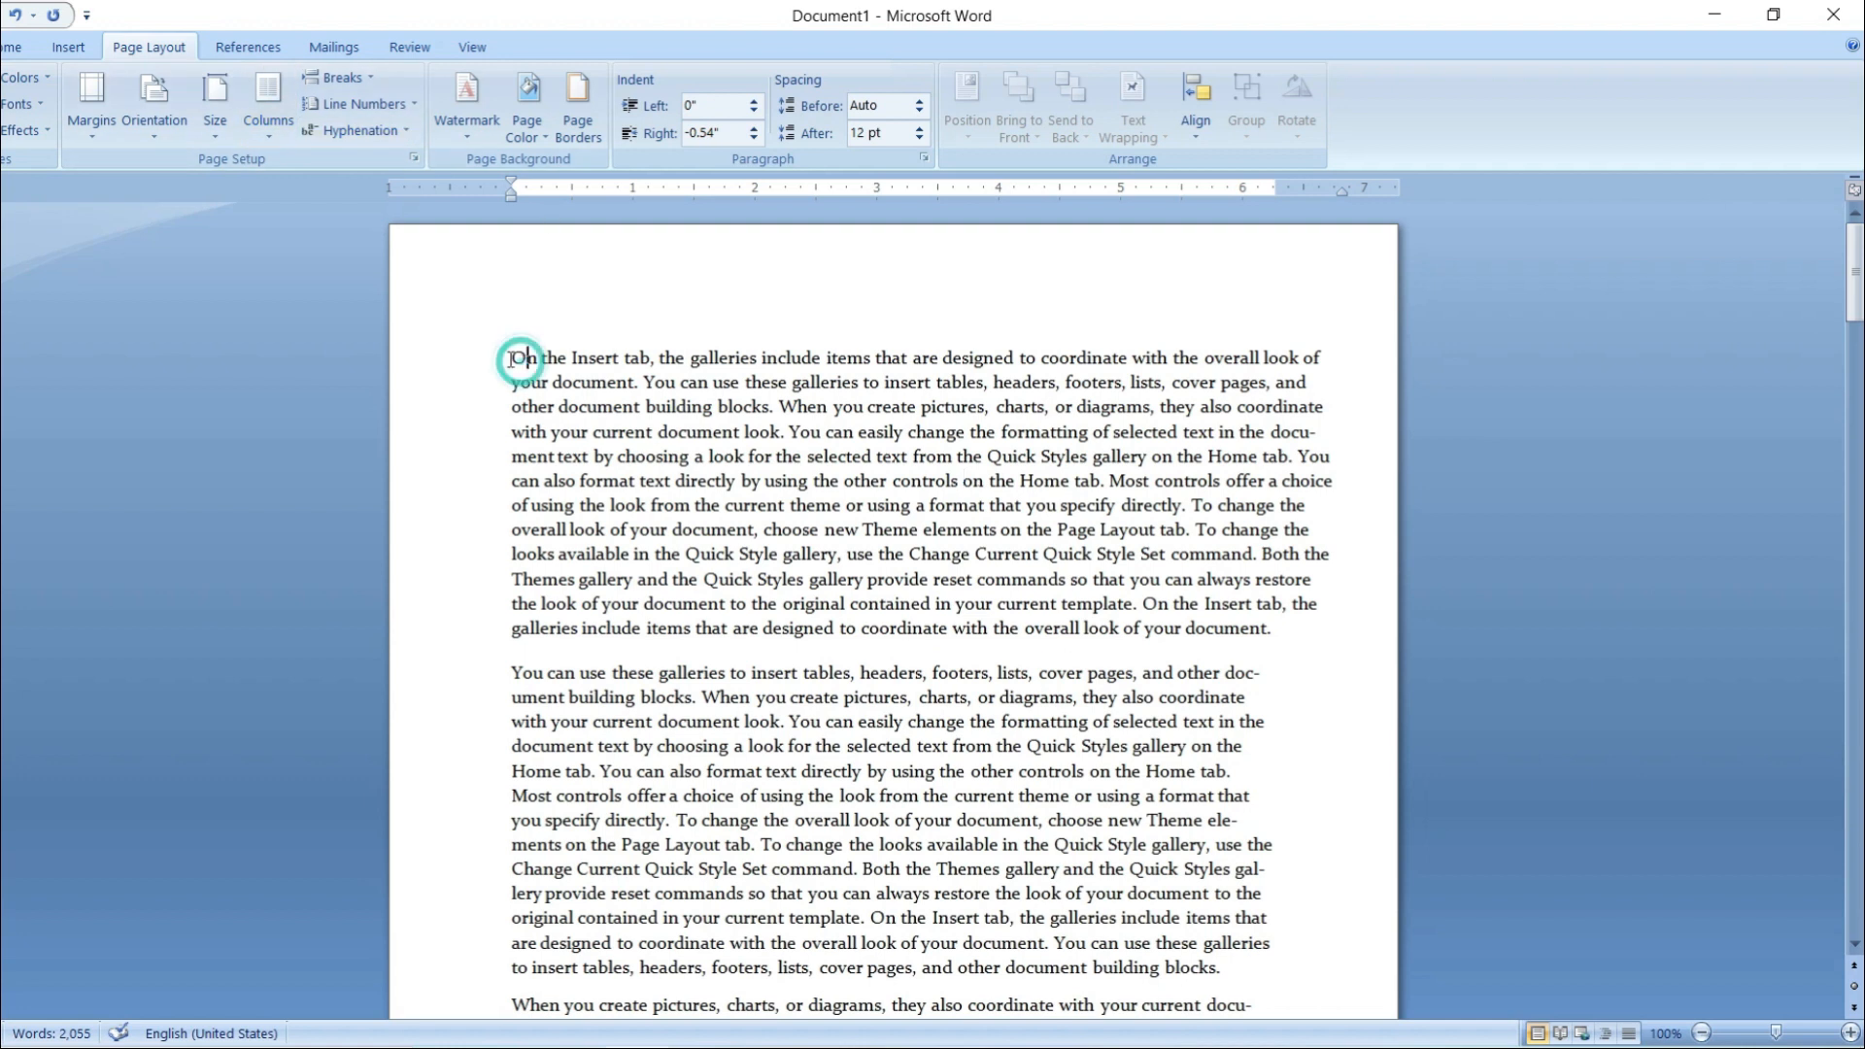
left_click(67, 48)
left_click(224, 109)
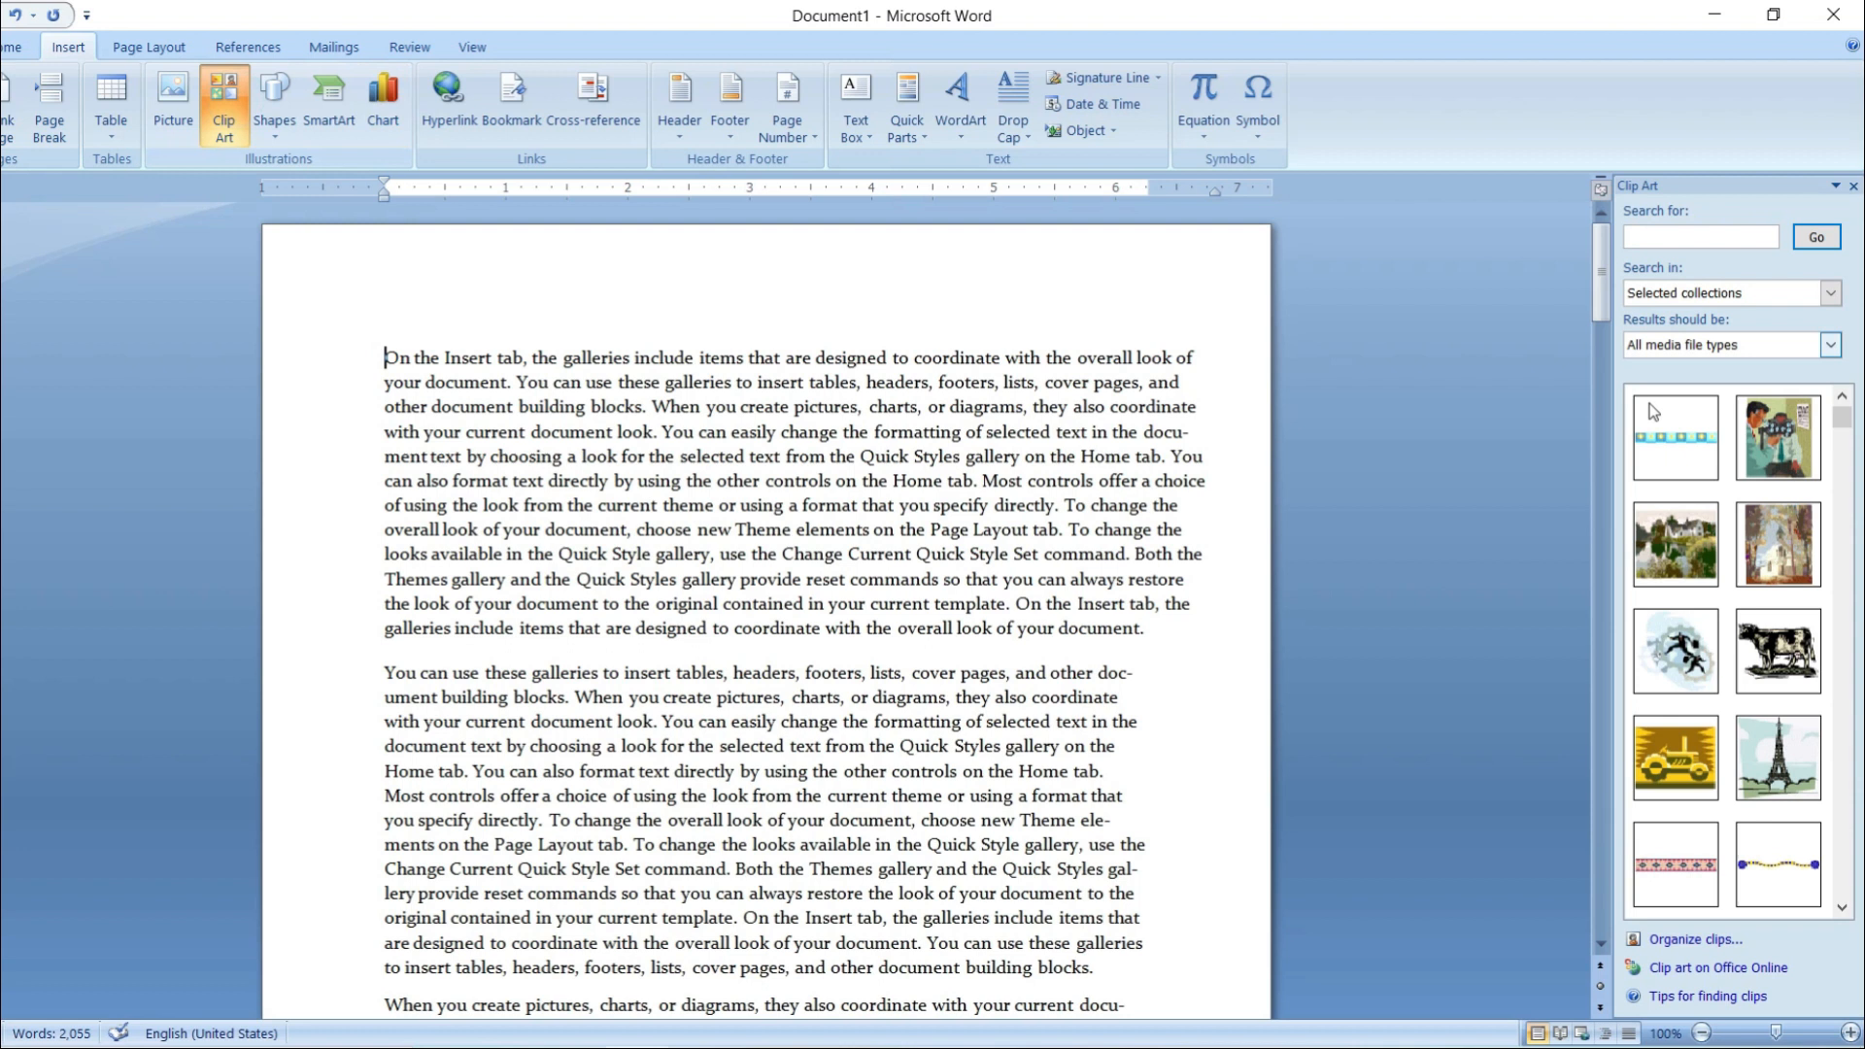
scroll(1792, 533, "down", 2)
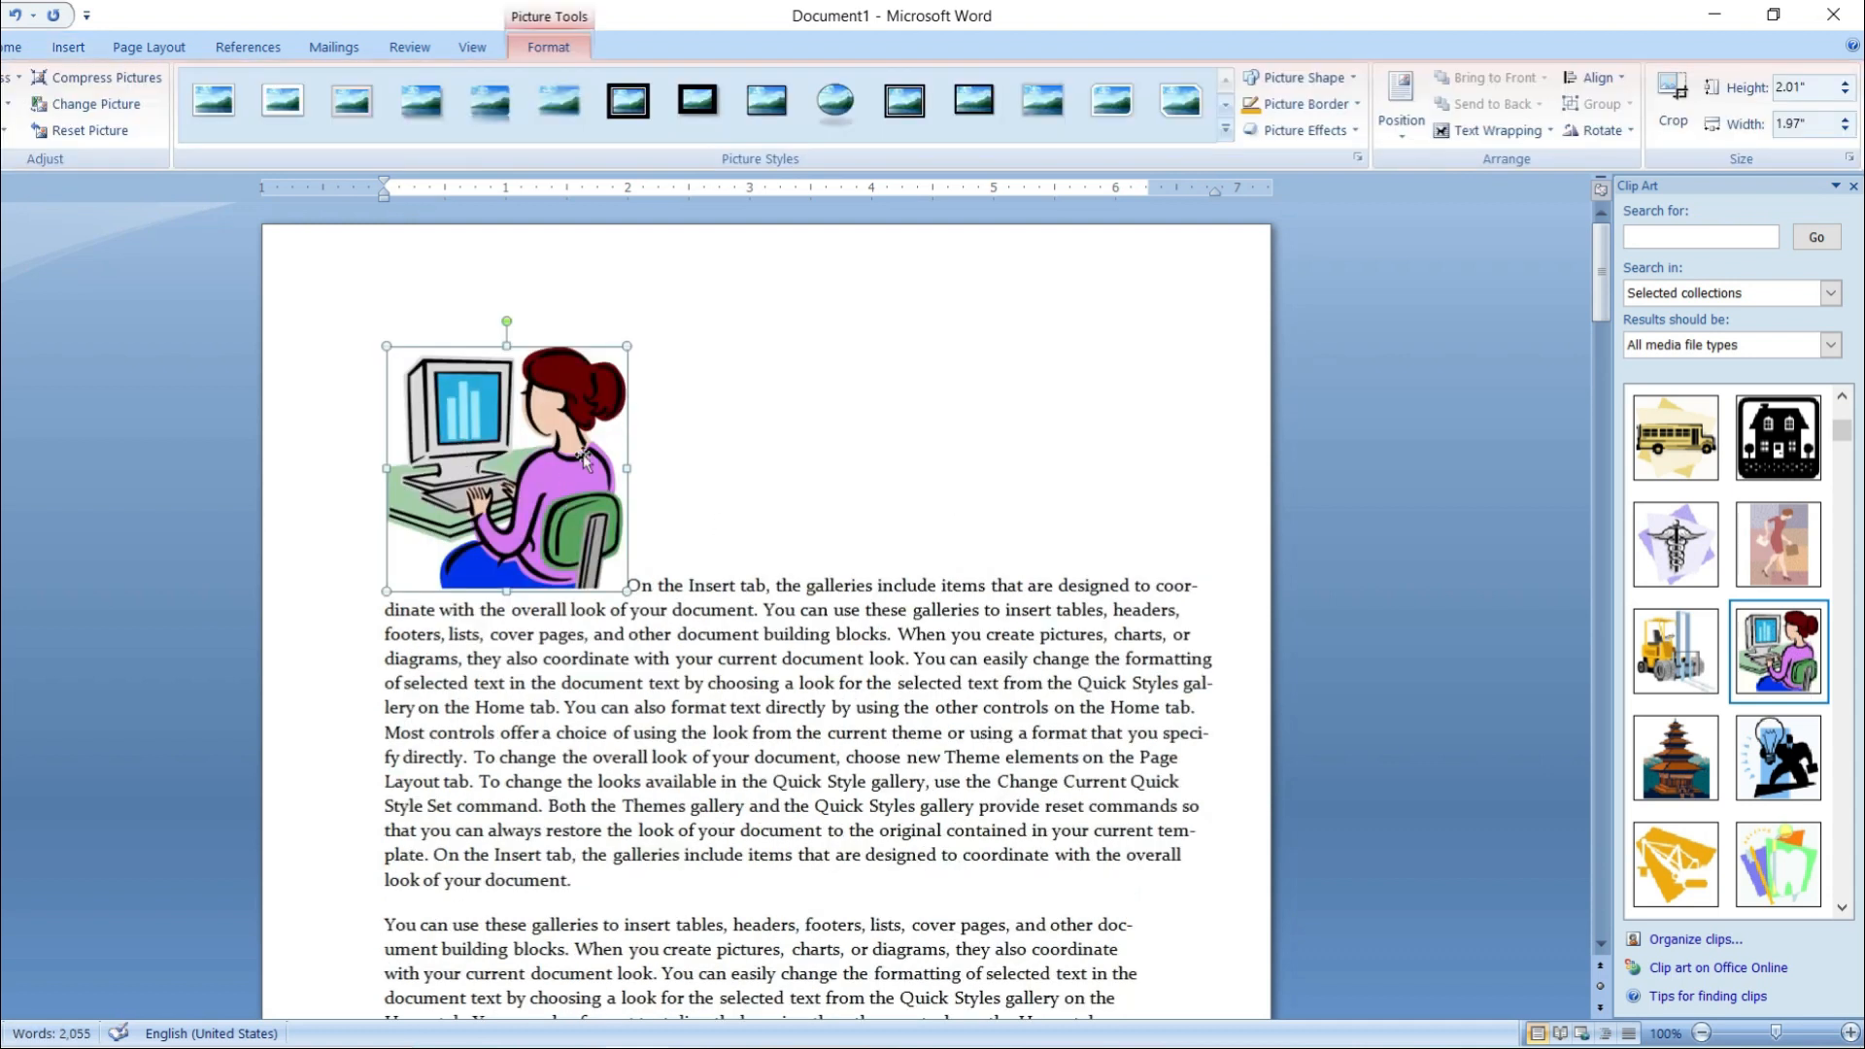
- Position the clip art at the top left of the page with text wrapping around it
left_click(121, 50)
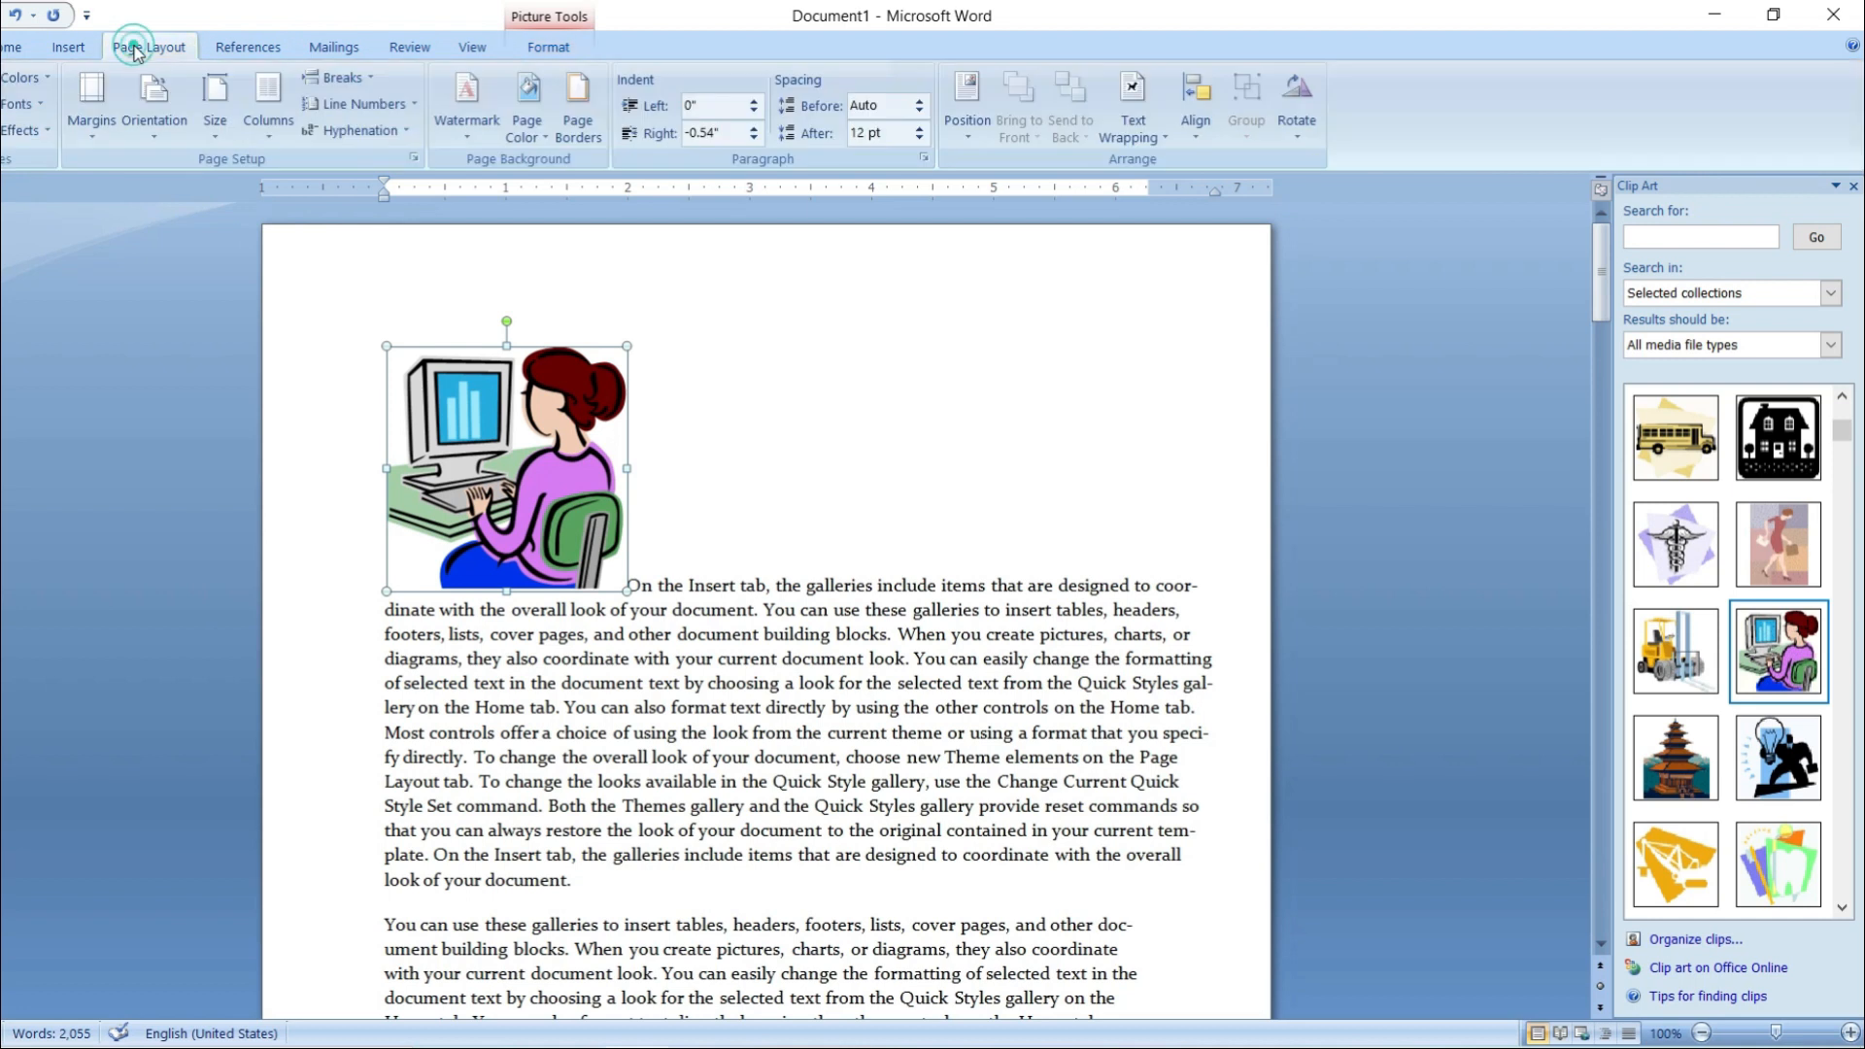
left_click(964, 132)
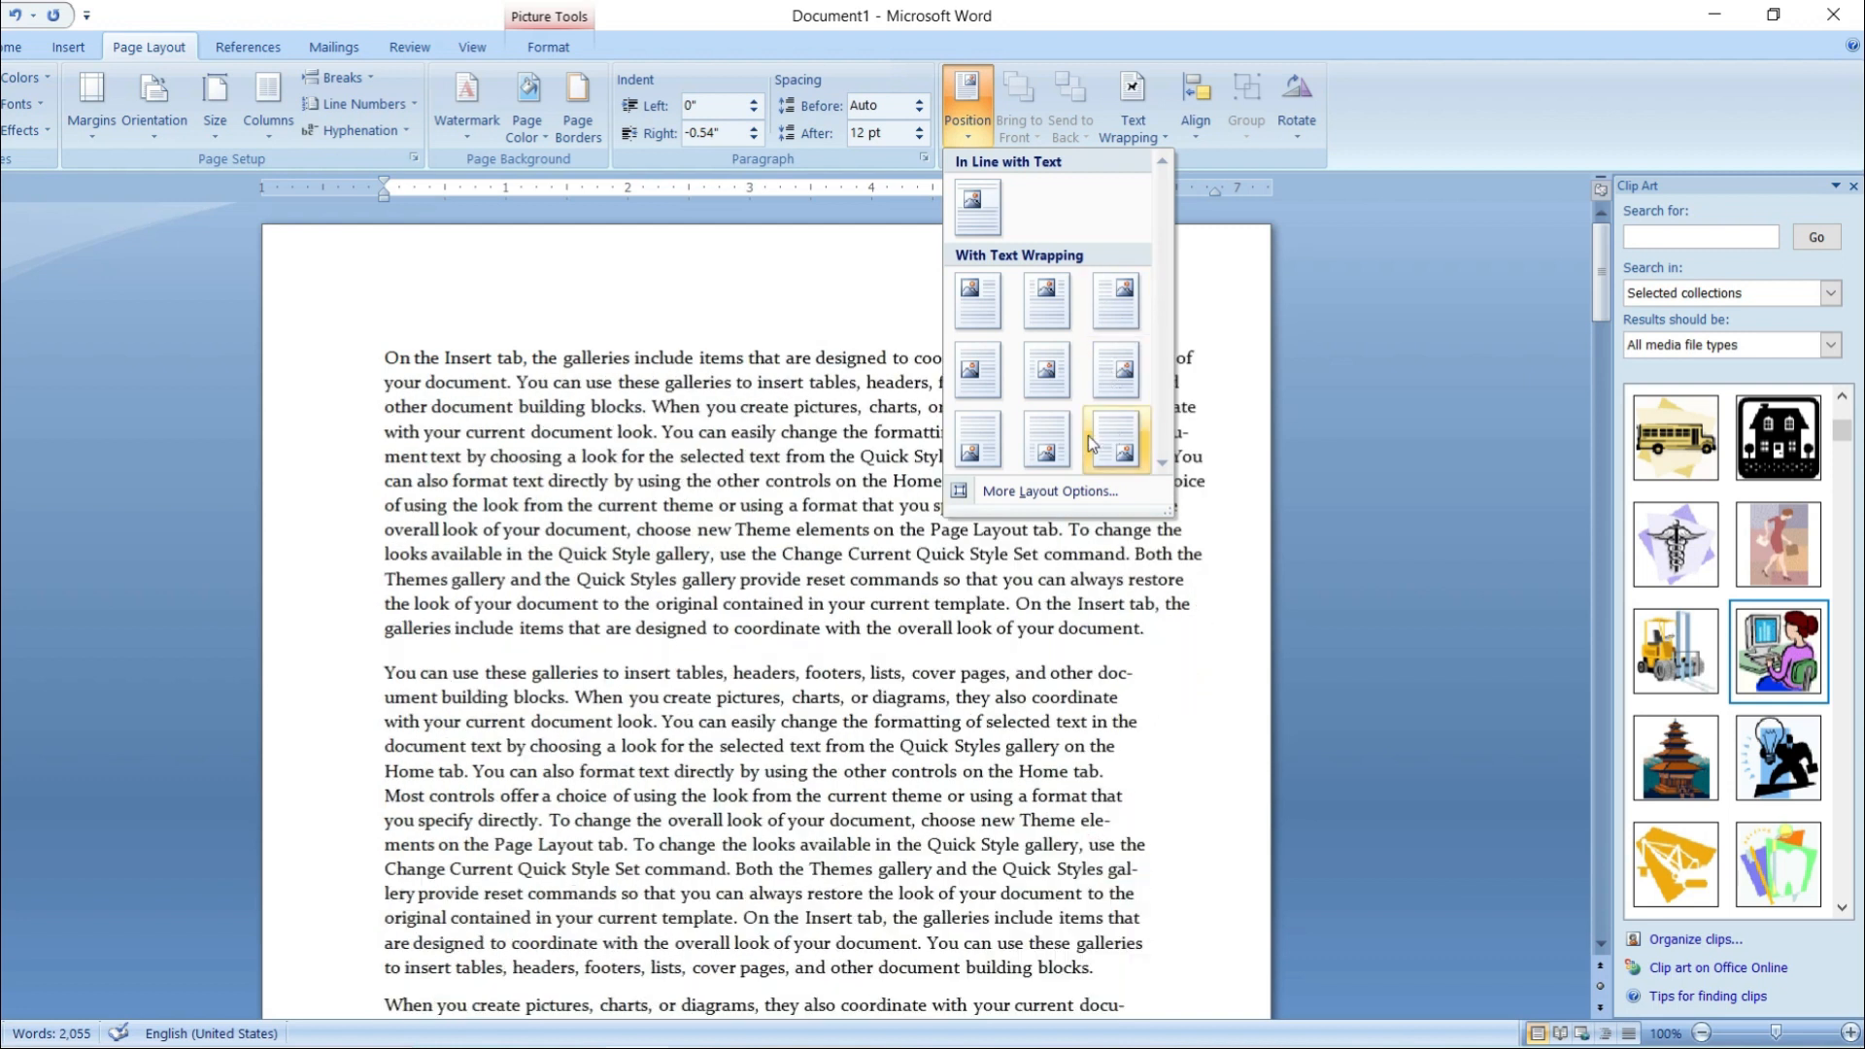
left_click(990, 324)
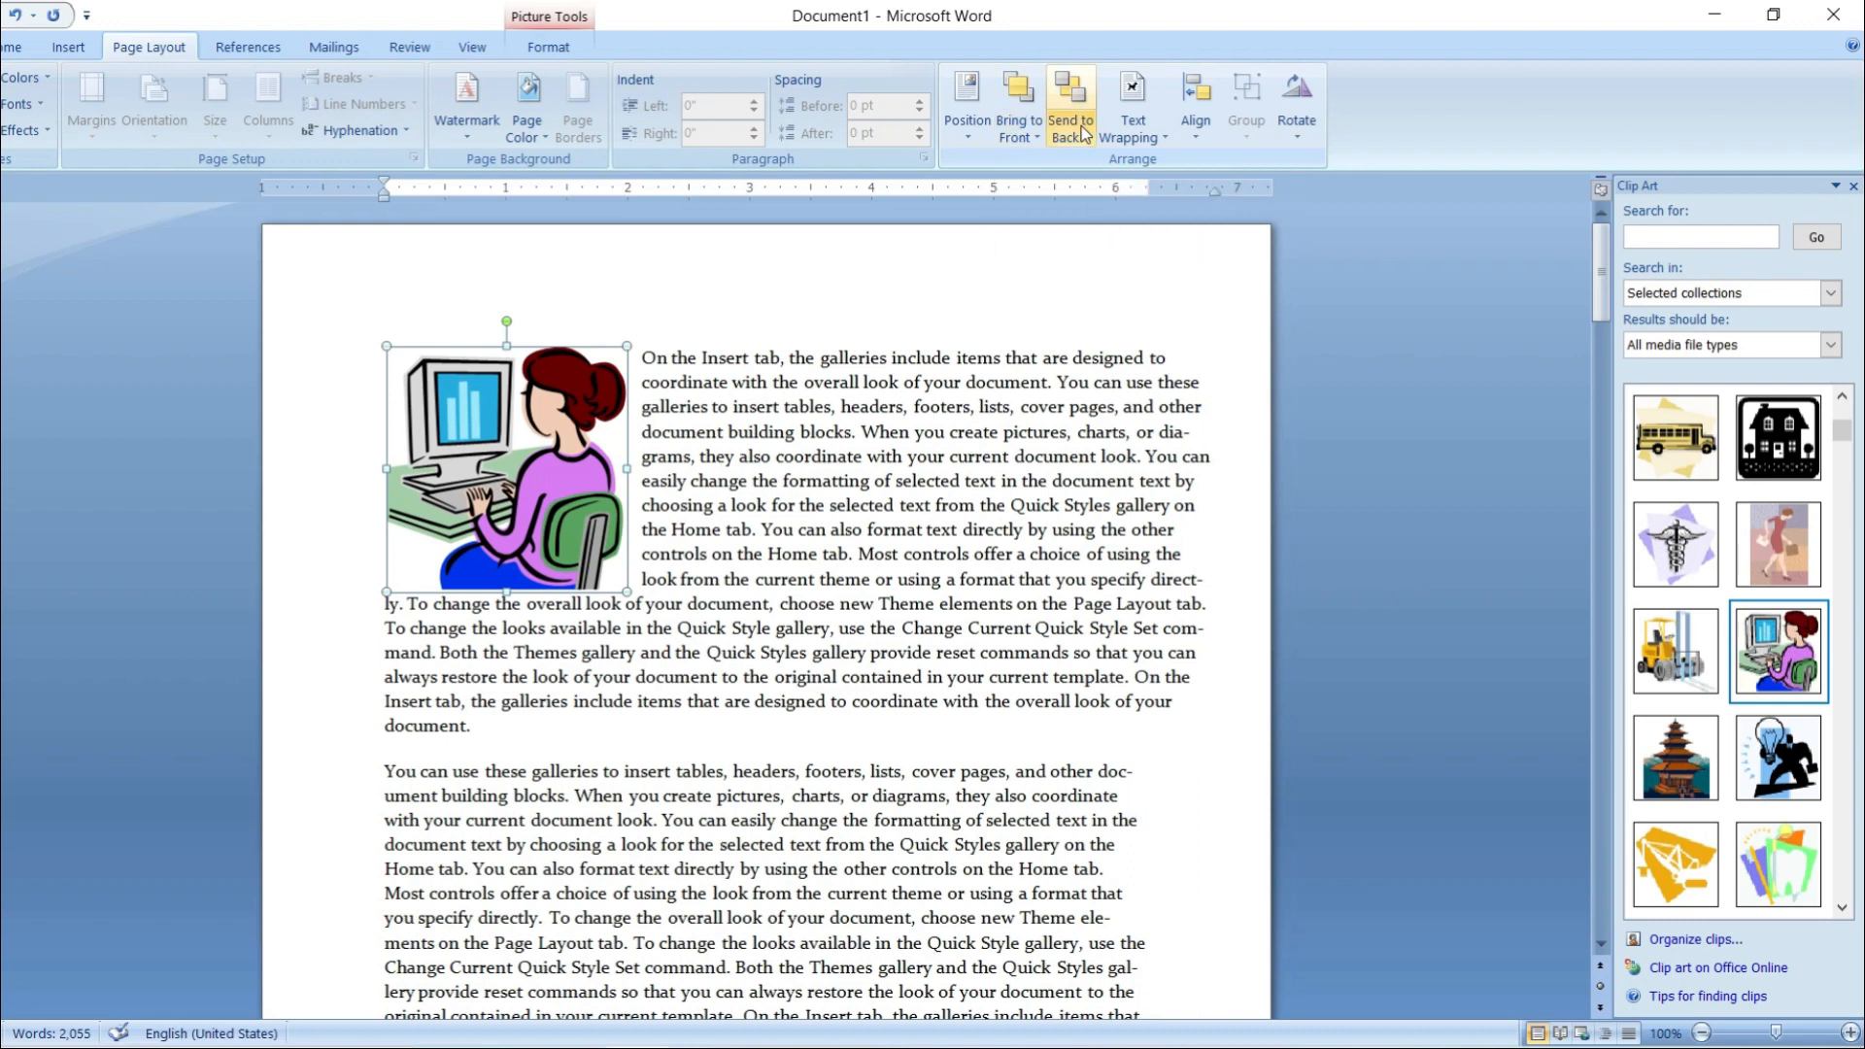
- Insert the clip art of the green race car at the start of the first paragraph
scroll(1744, 704, "down", 3)
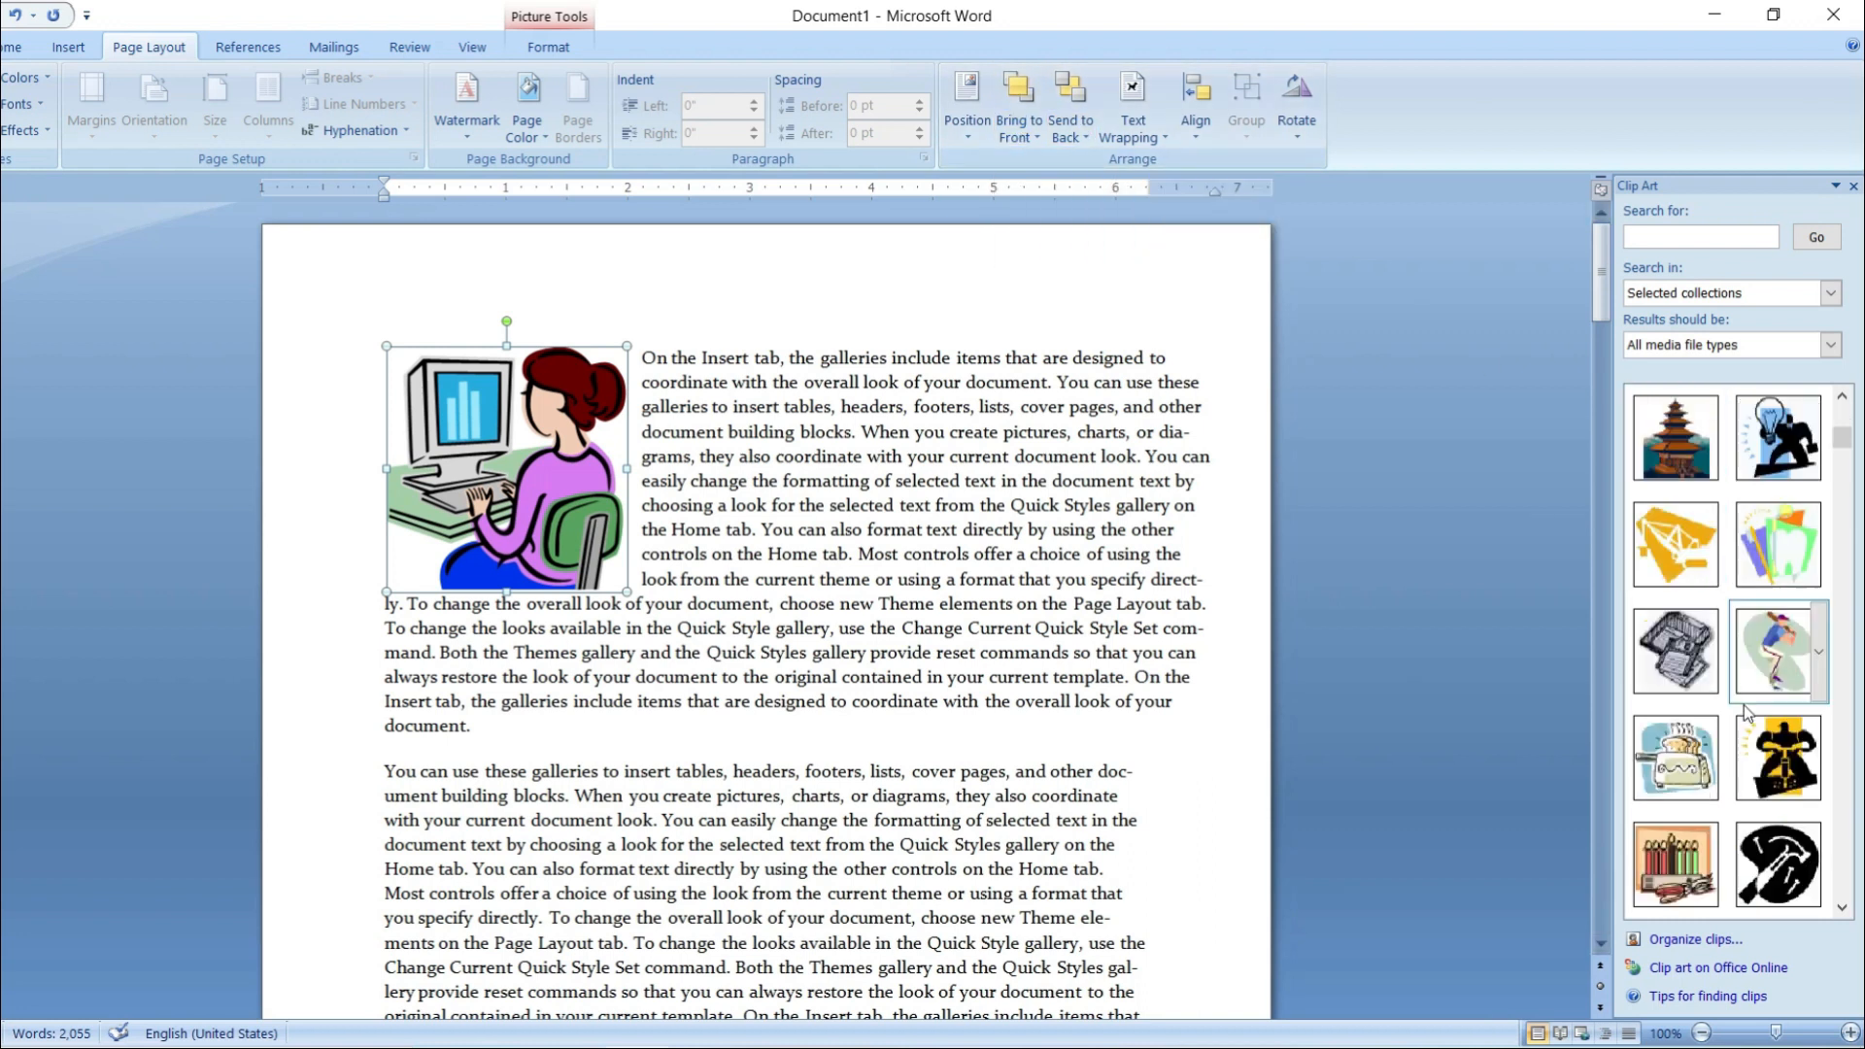
scroll(1744, 595, "down", 3)
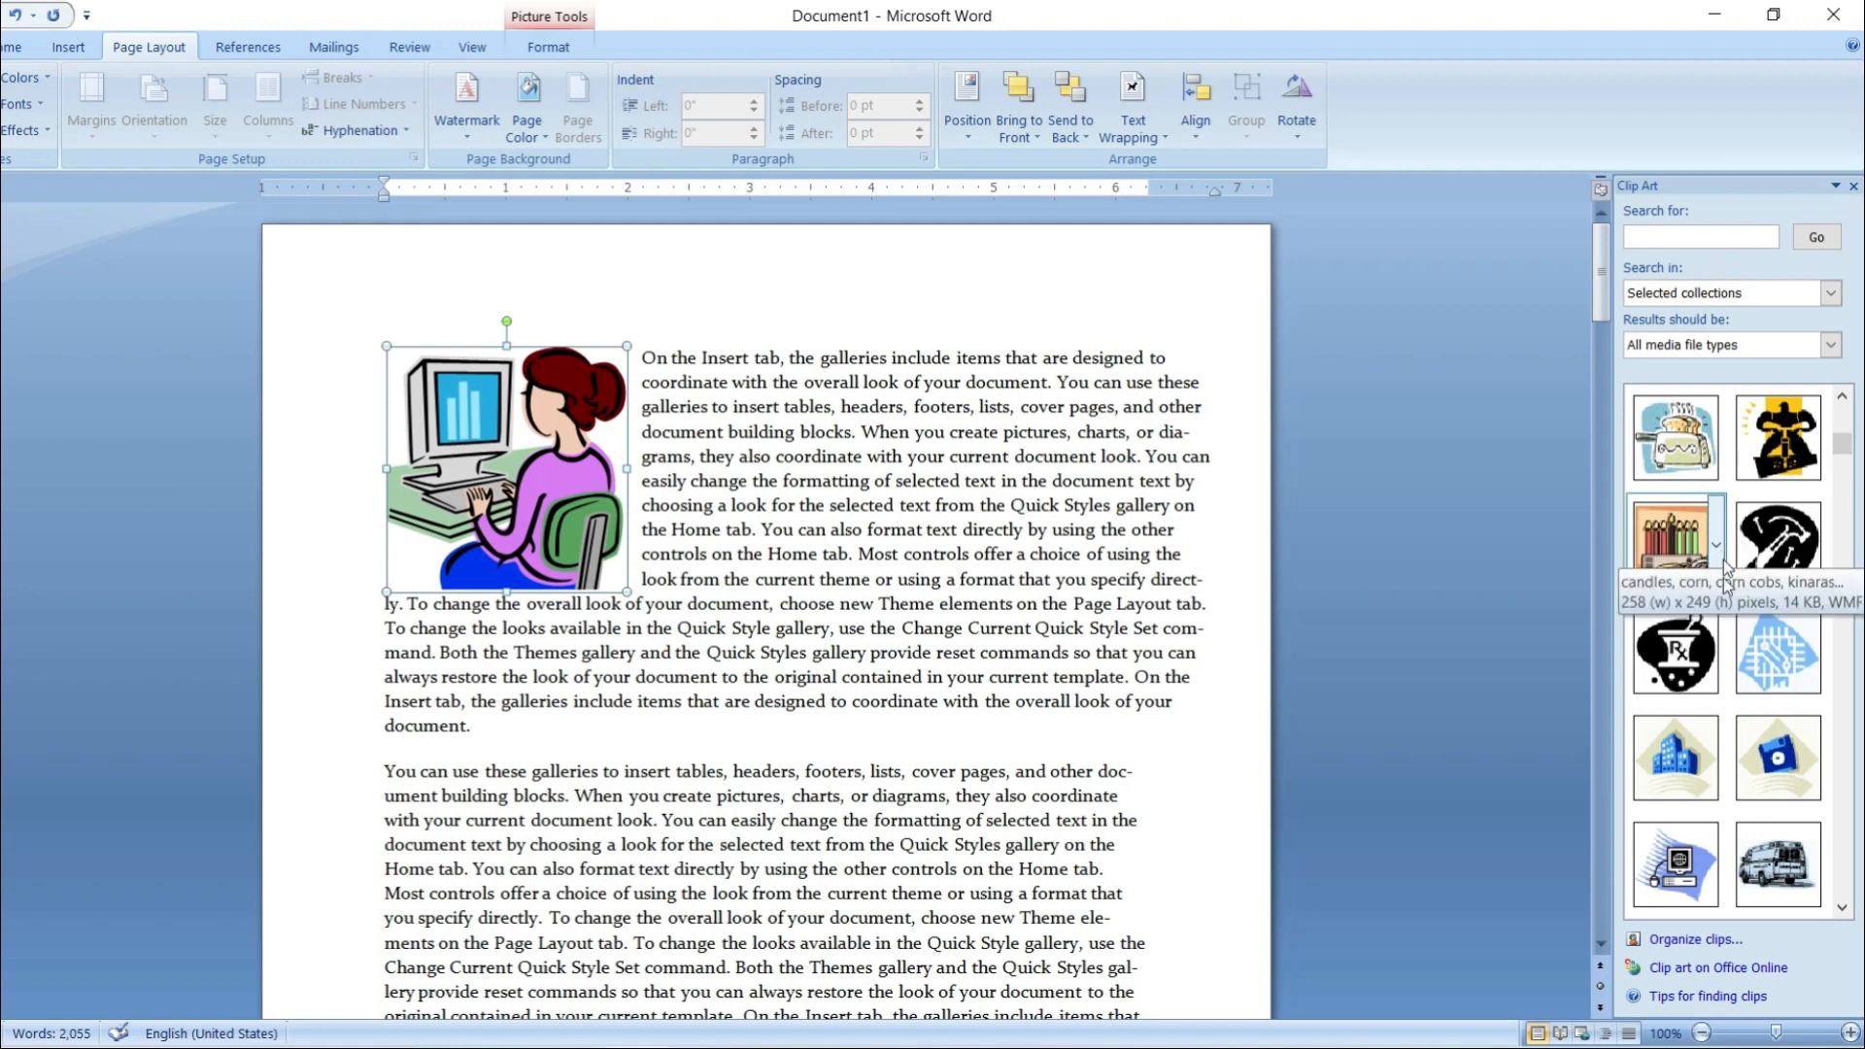
left_click(1779, 758)
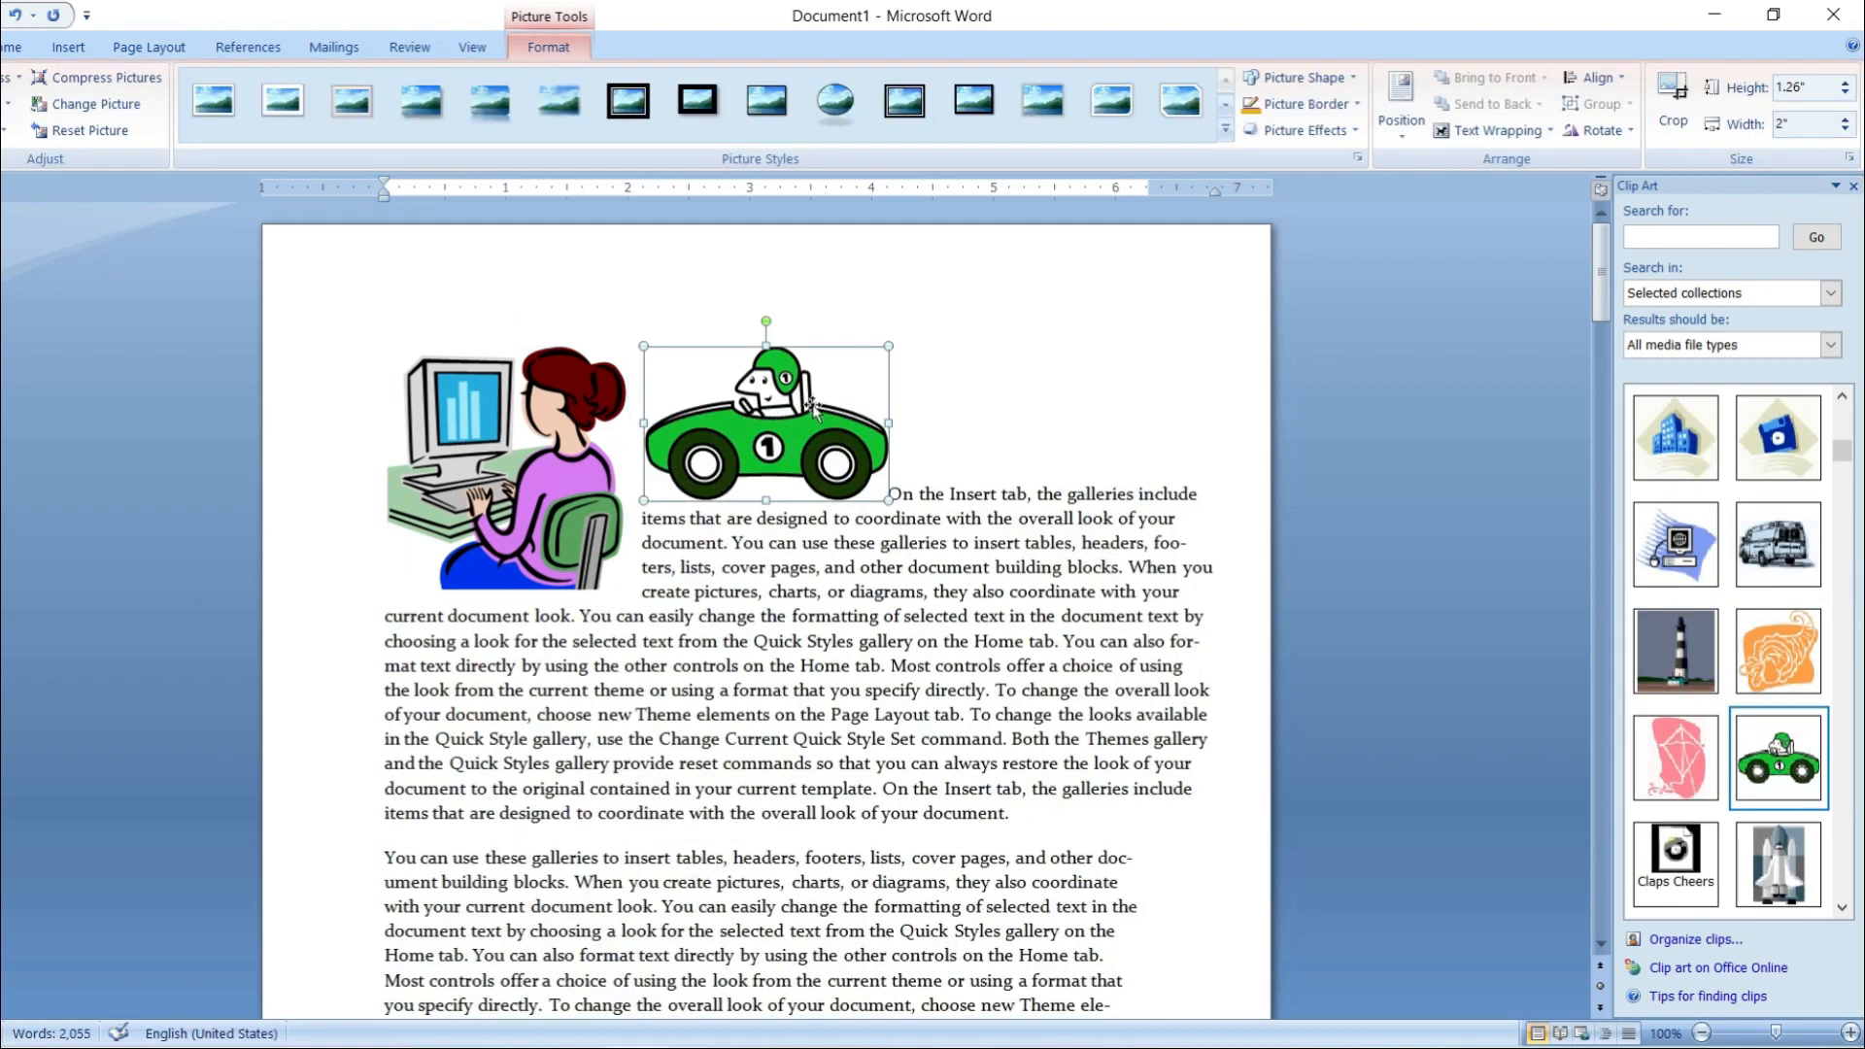
- Nudge the woman clip art up and left, set the race car's wrapping to In Front of Text, and move it over the woman
mouse_move(514, 442)
left_mouse_down()
mouse_move(545, 360)
mouse_move(487, 419)
left_mouse_up()
left_click(668, 434)
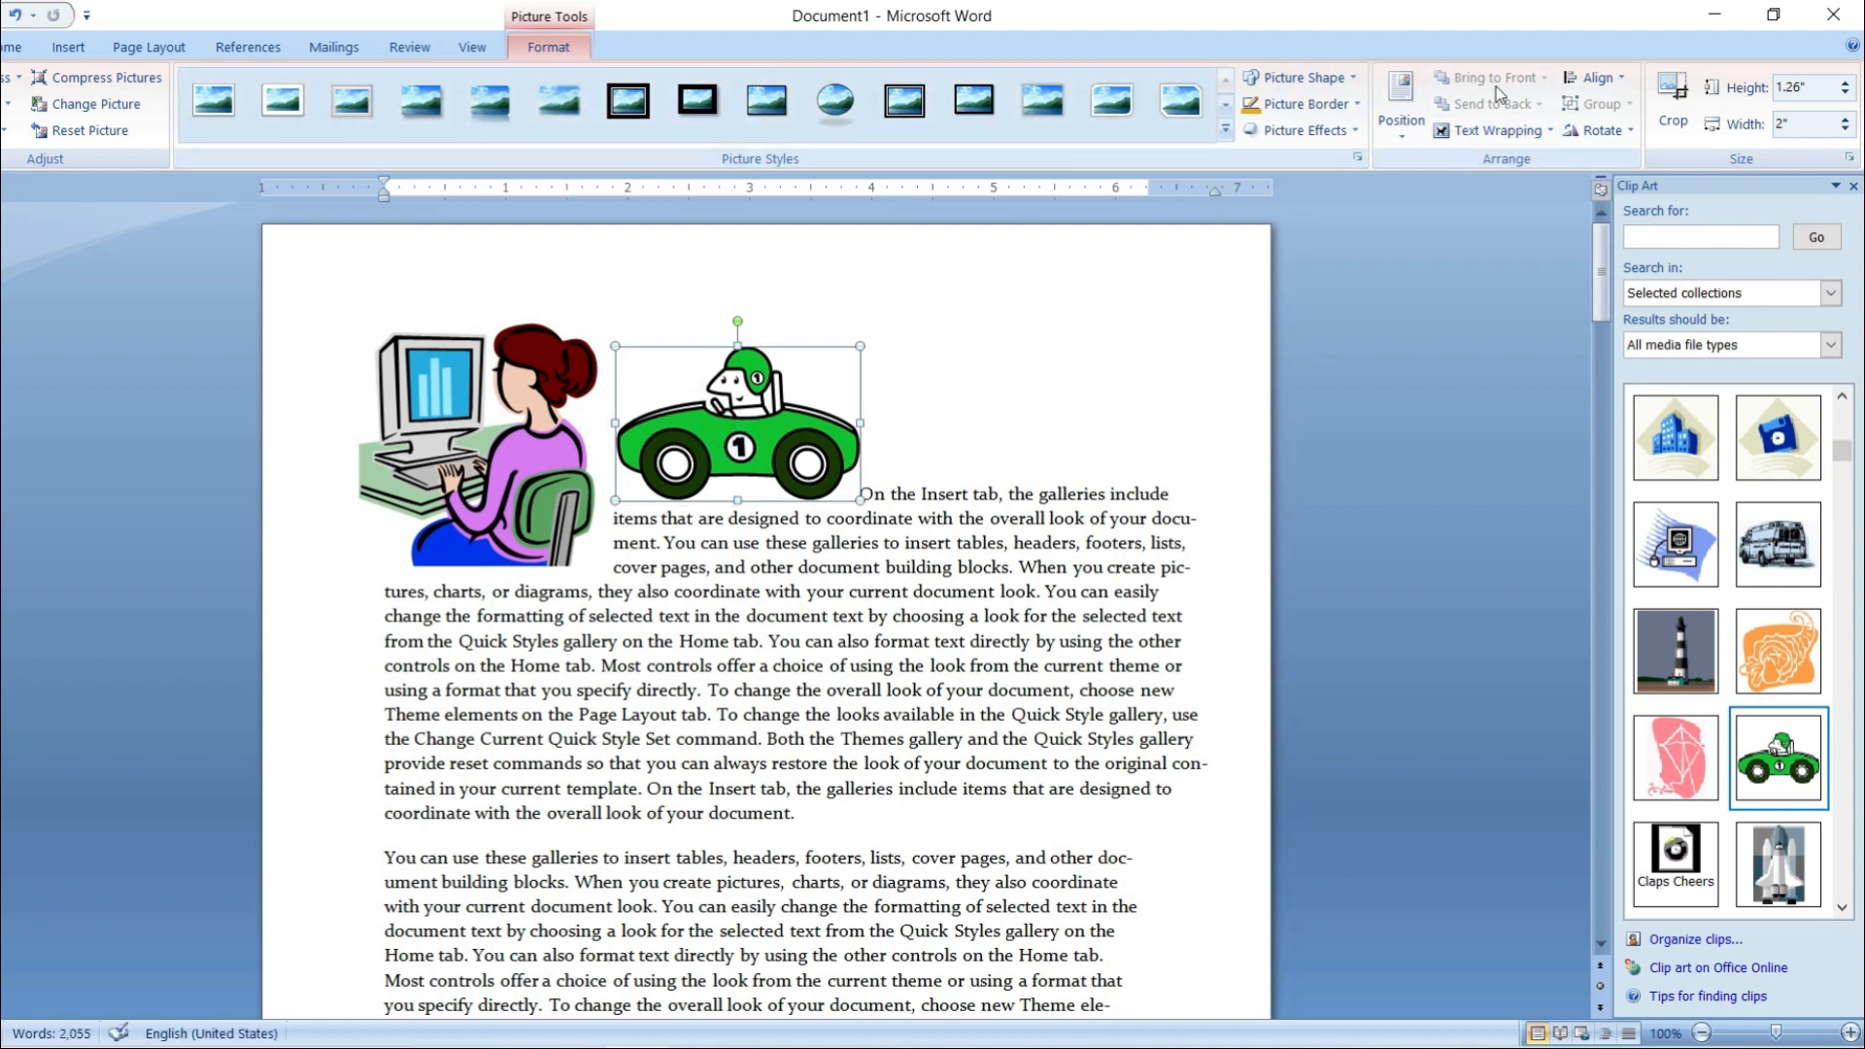
left_click(1536, 139)
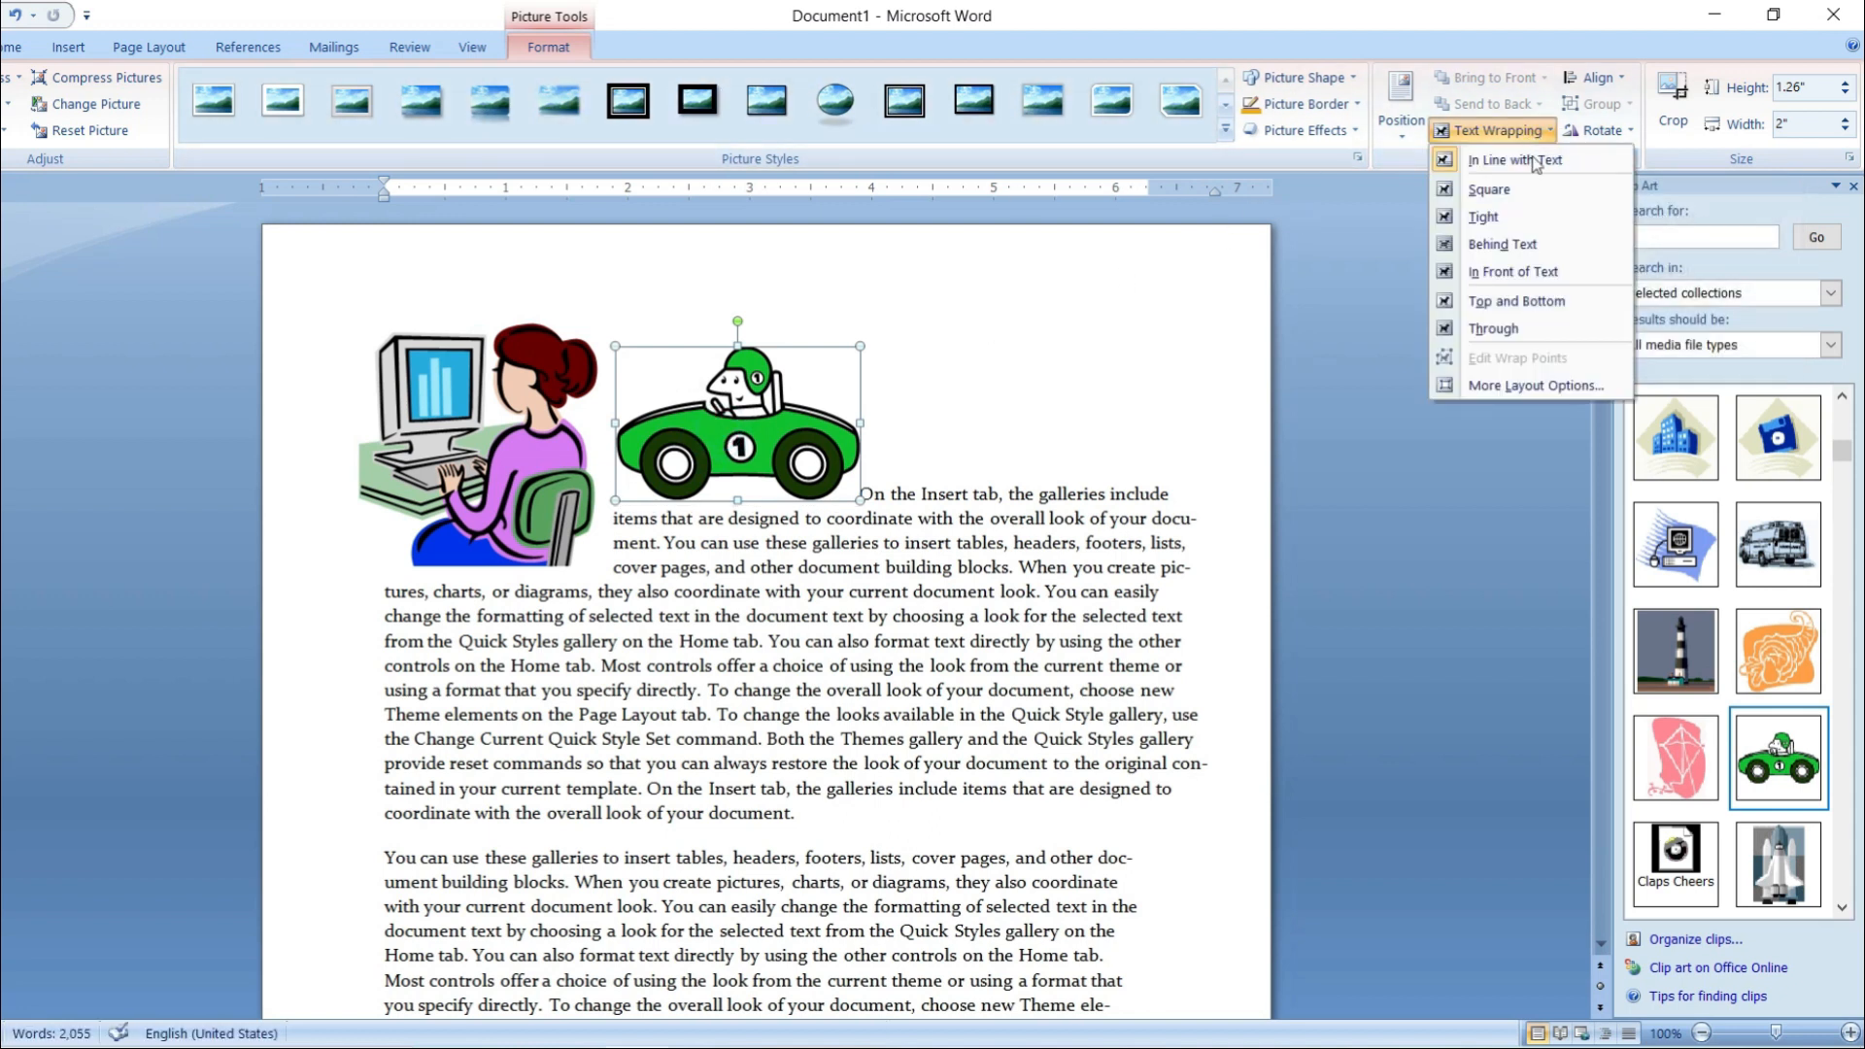
left_click(1518, 273)
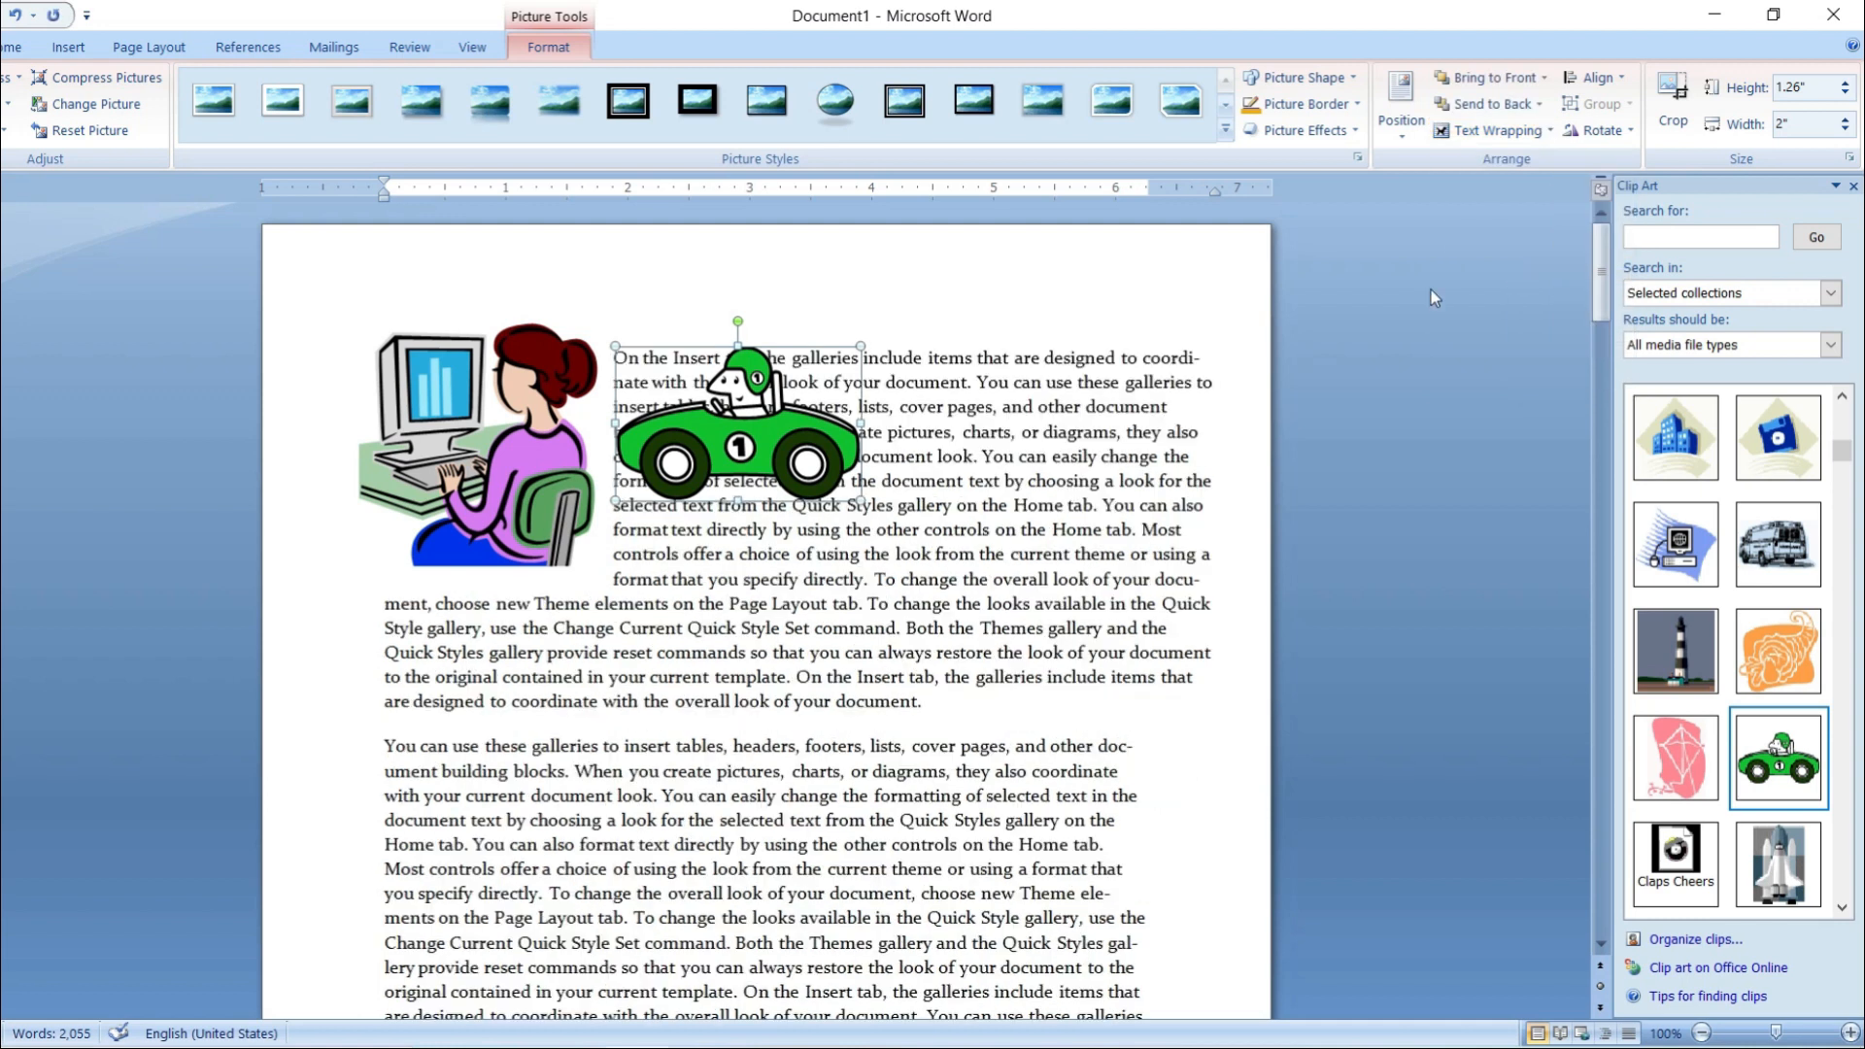
left_click_drag(772, 412, 617, 430)
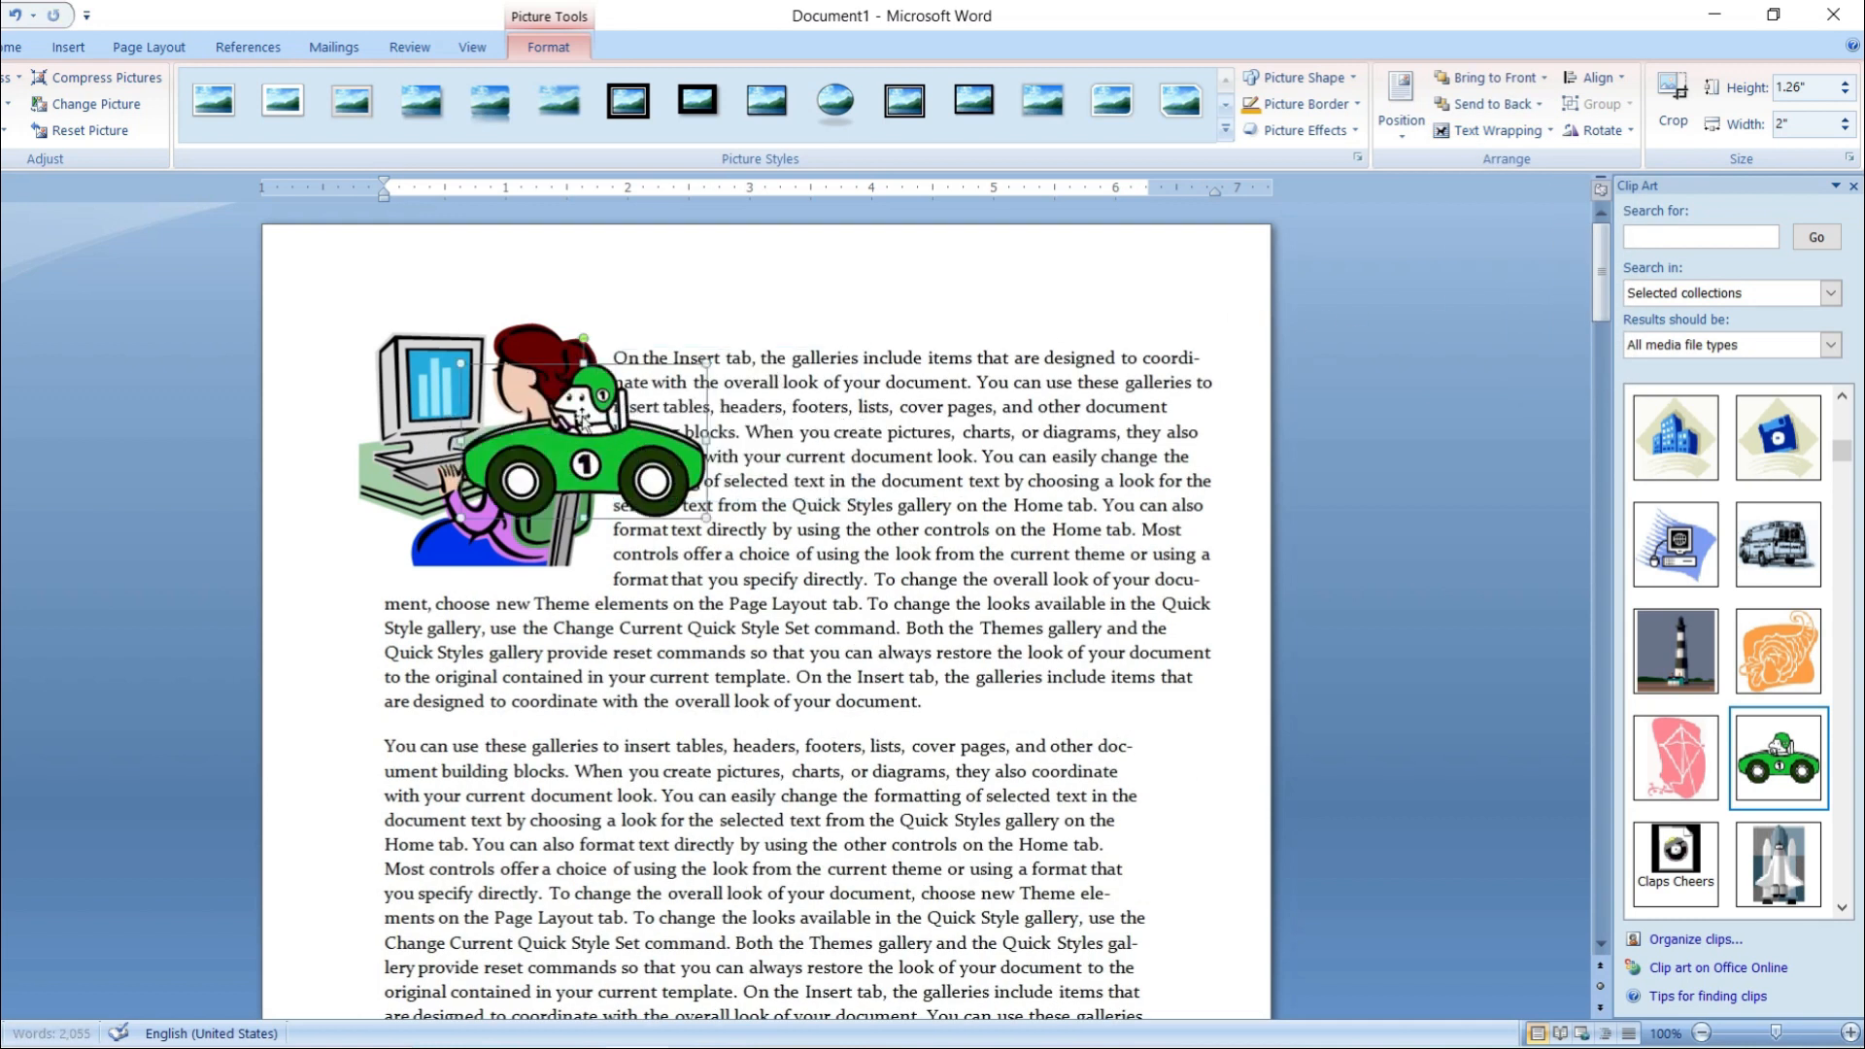
- Set the race car's text wrapping to Square and shift it slightly down and left over the woman clip art
left_click(116, 49)
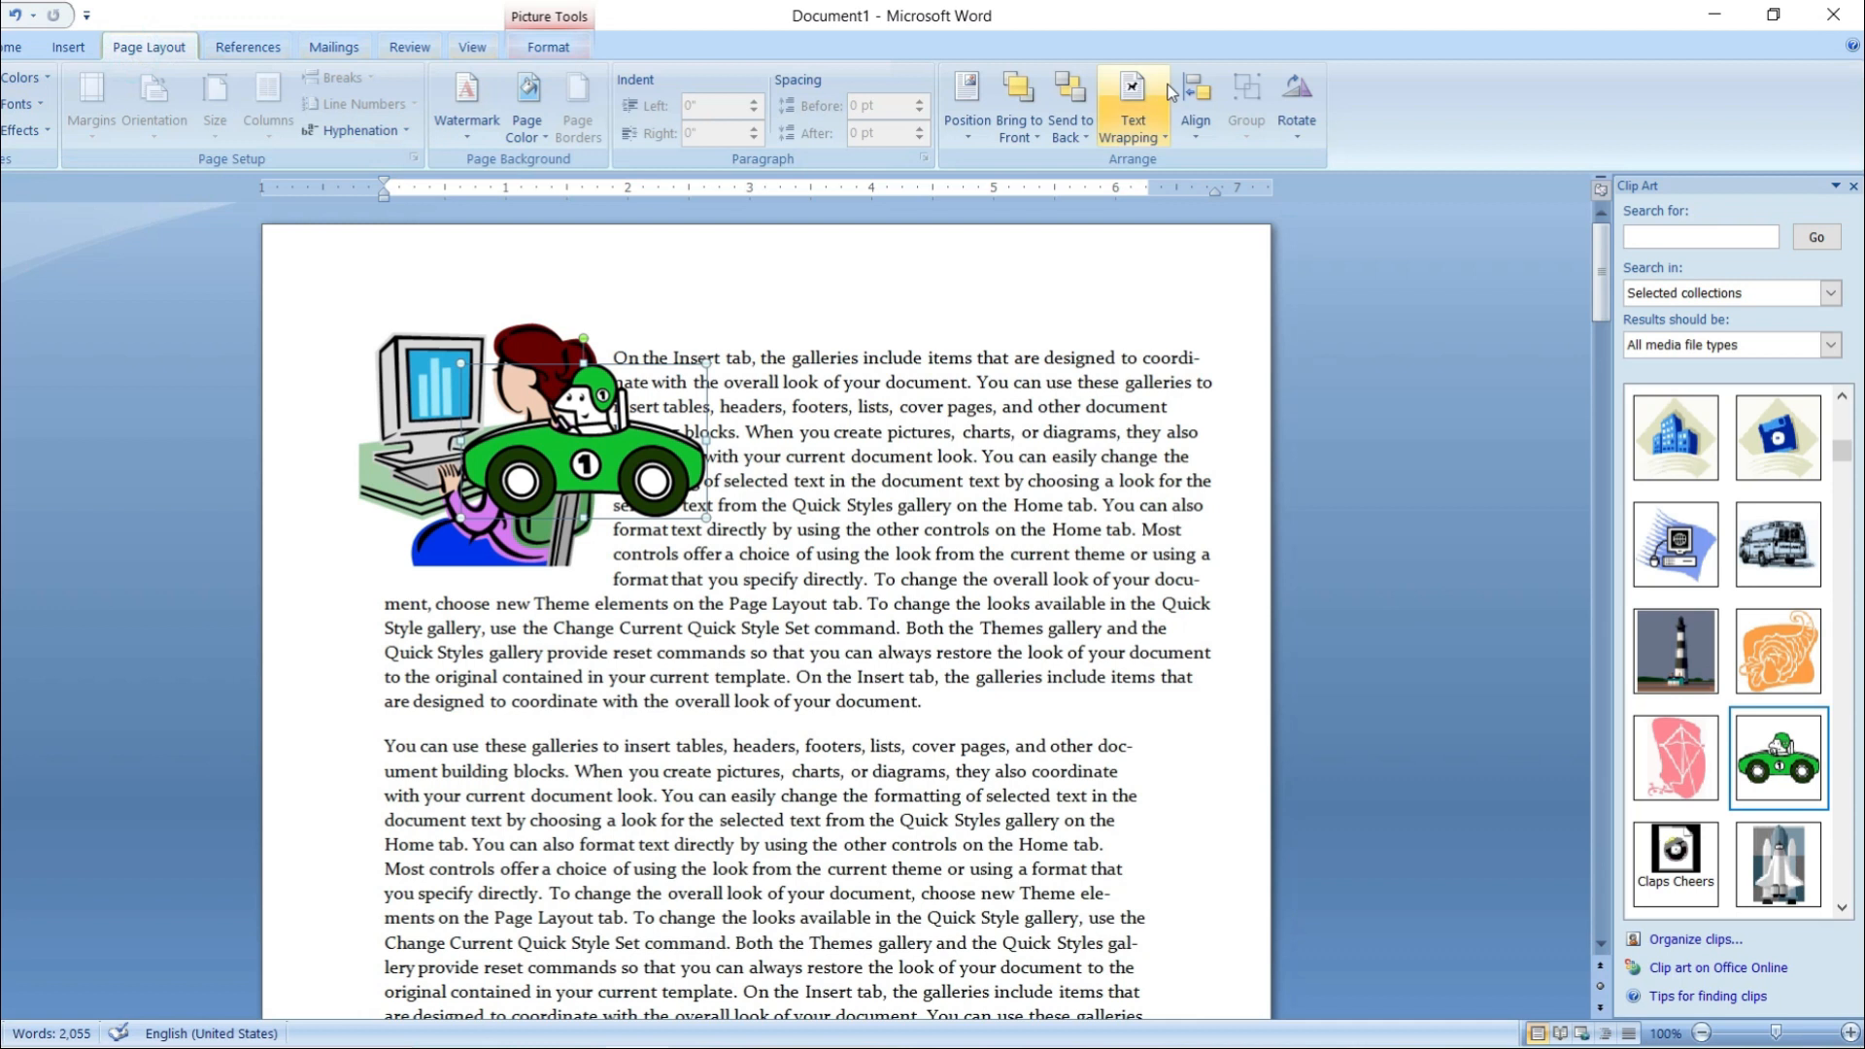
left_click(1127, 137)
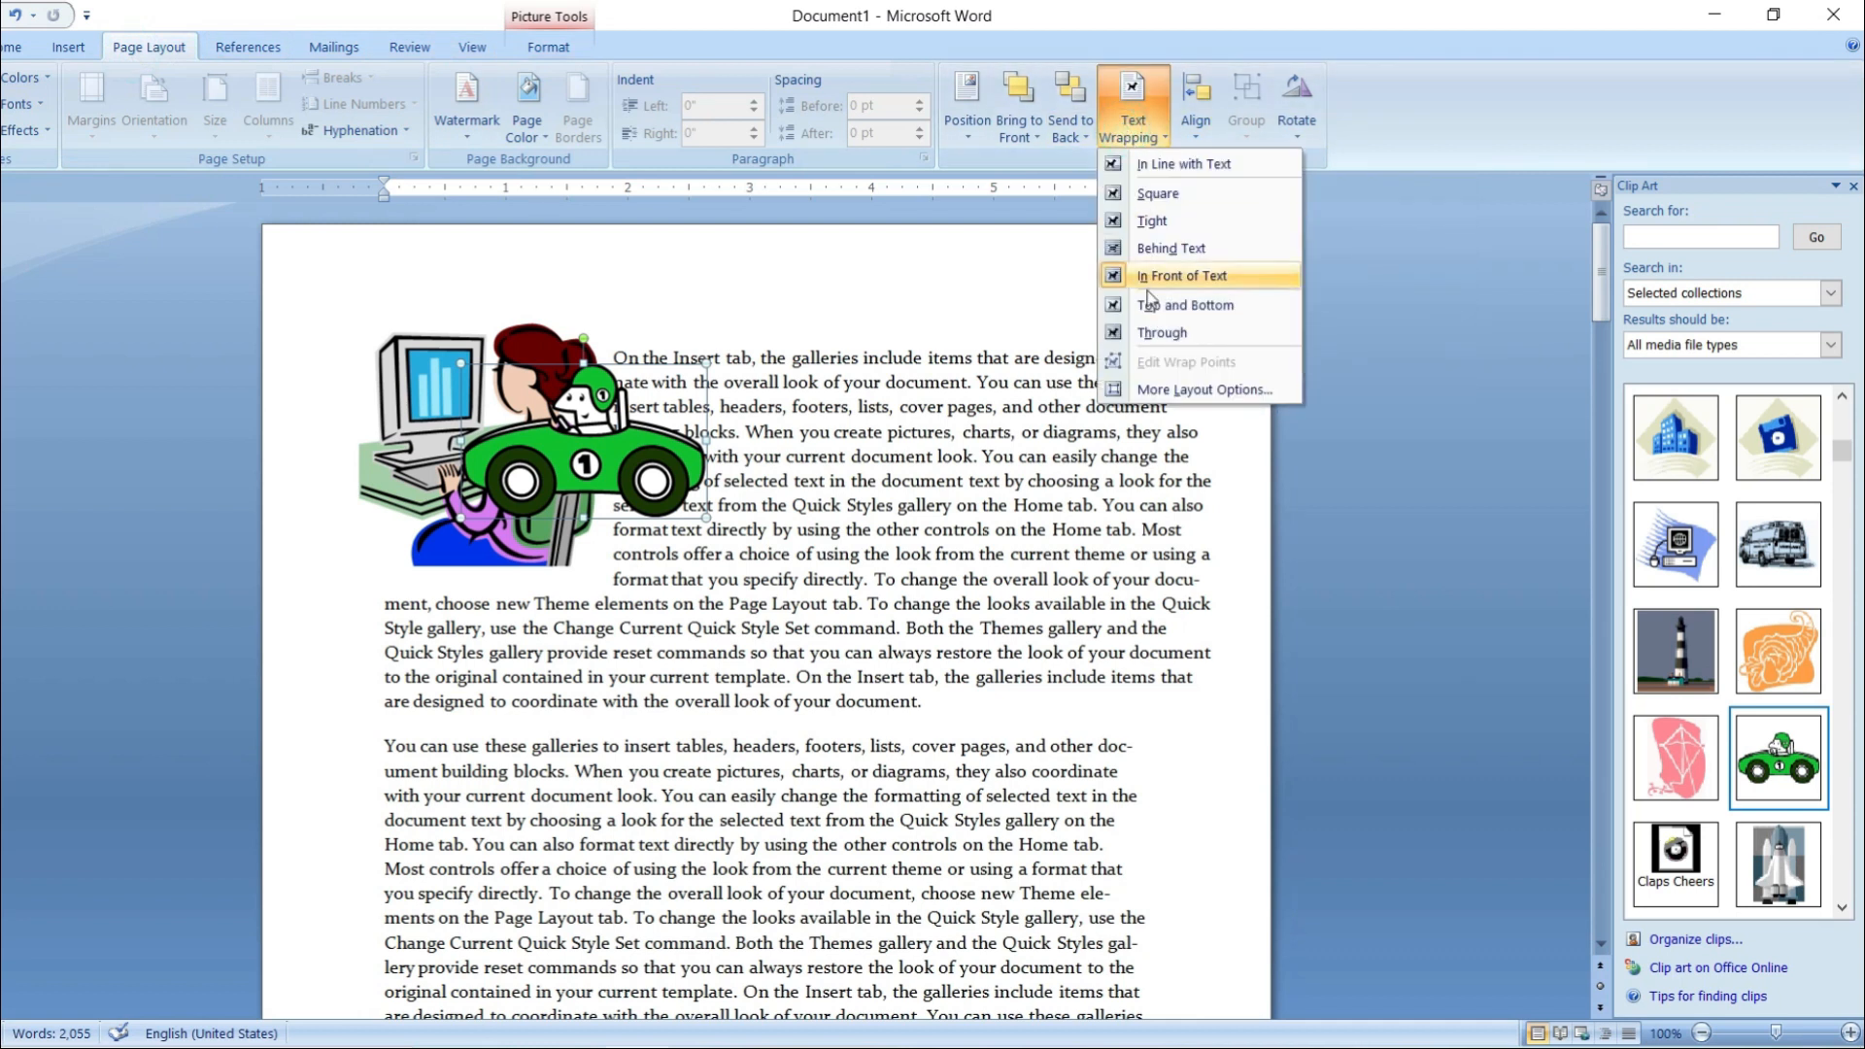
left_click(1193, 204)
mouse_move(569, 464)
left_mouse_down()
mouse_move(734, 451)
mouse_move(609, 434)
mouse_move(544, 473)
left_mouse_up()
- Bring the woman clip art in front of the race car
left_click(512, 349)
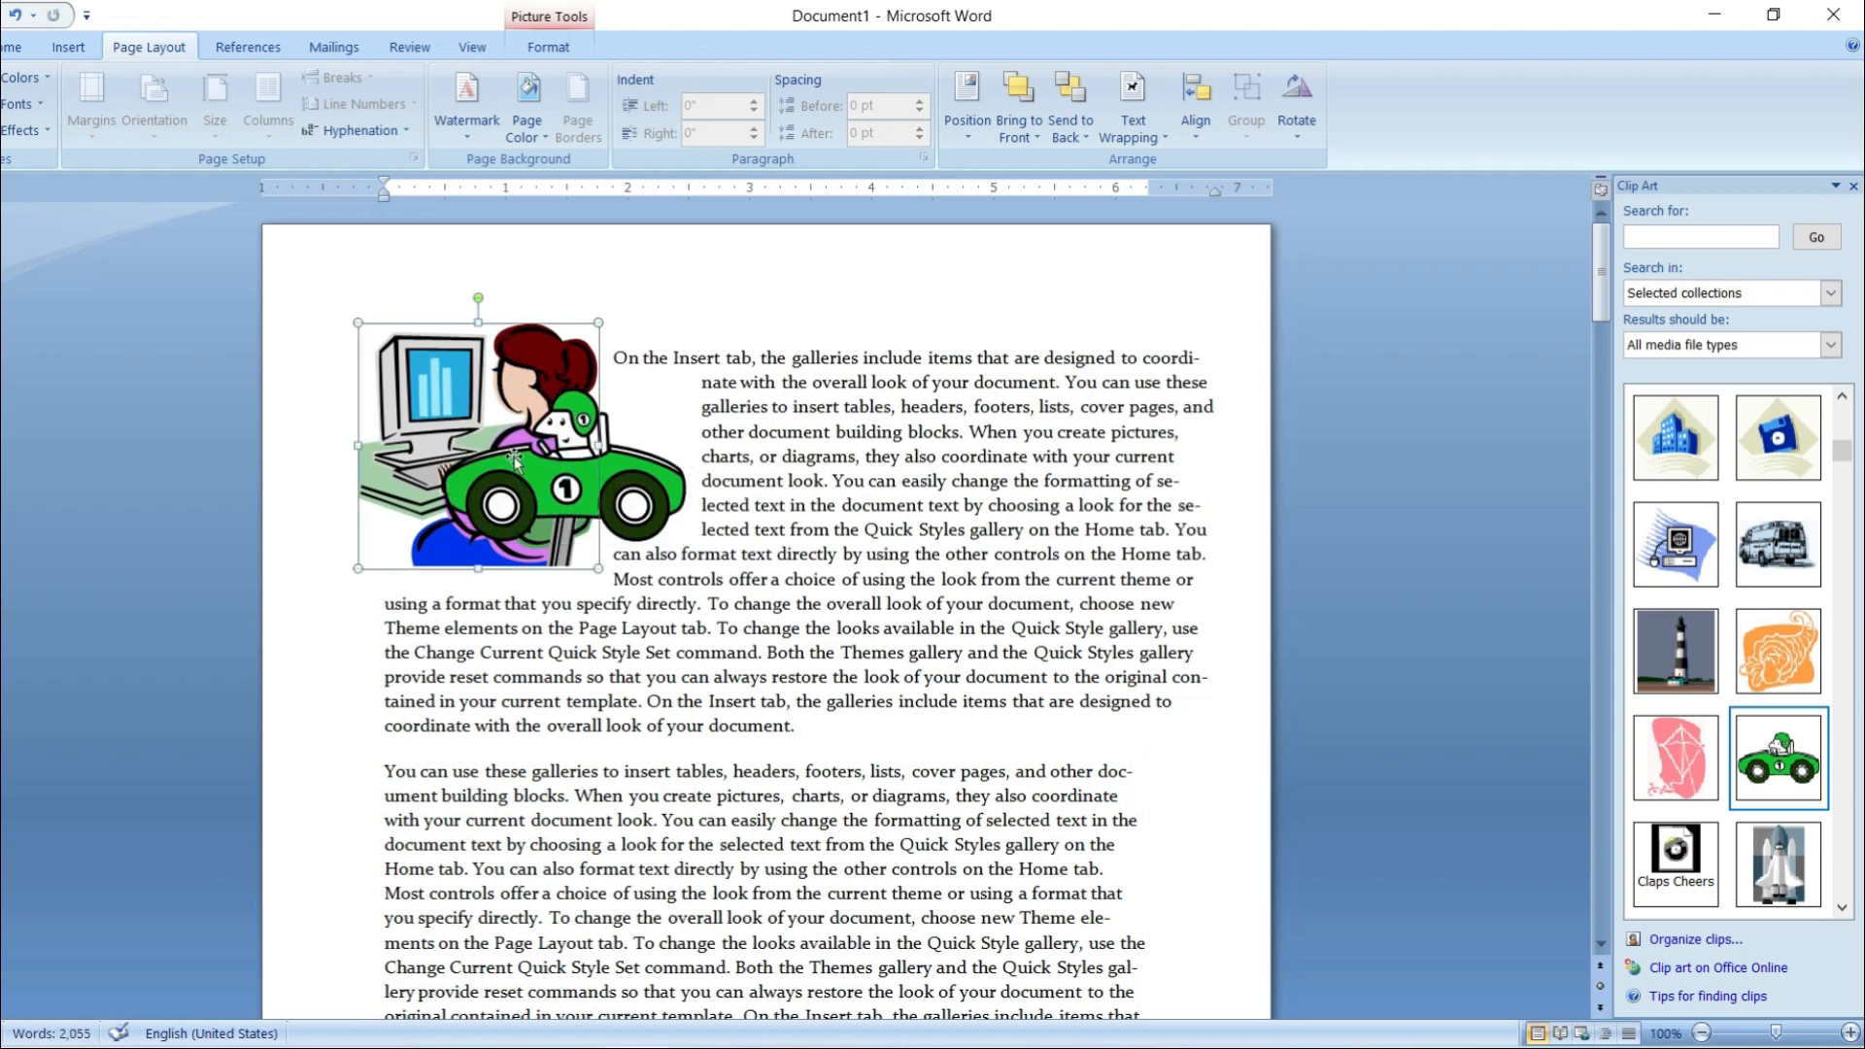
left_click(1019, 115)
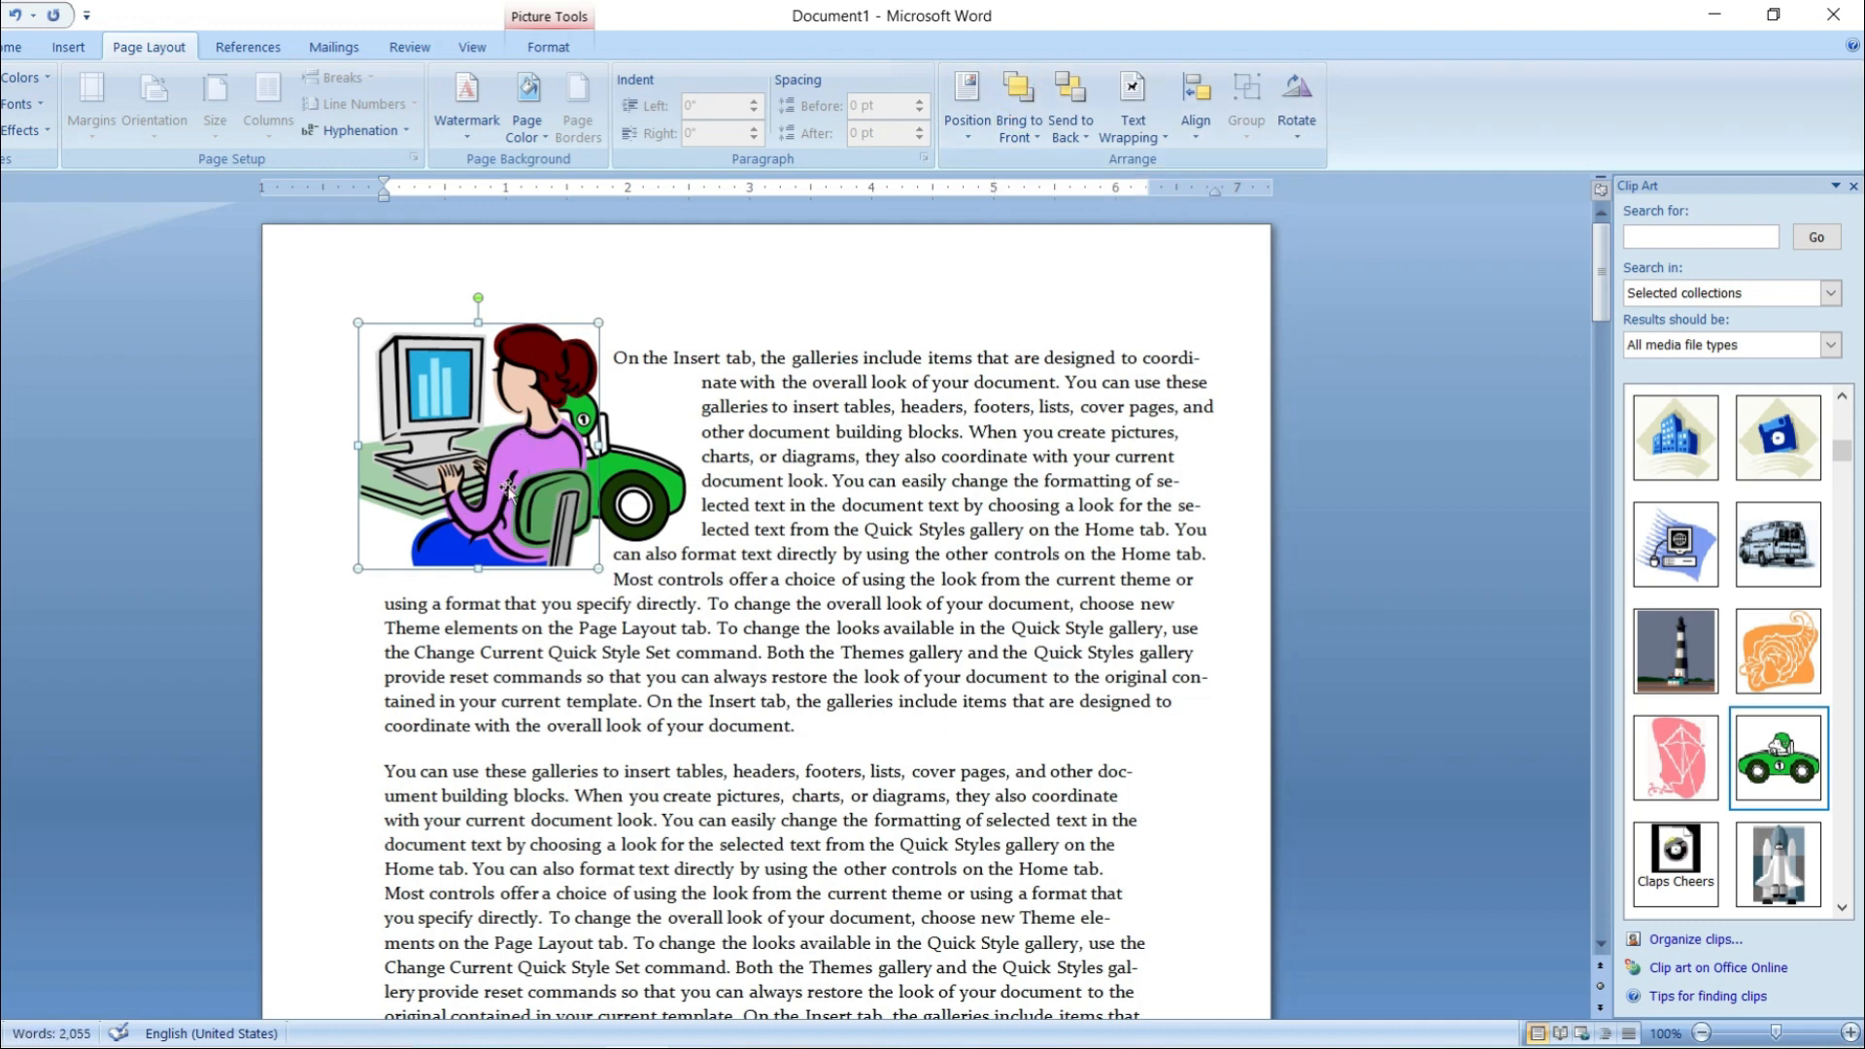
left_click(646, 501)
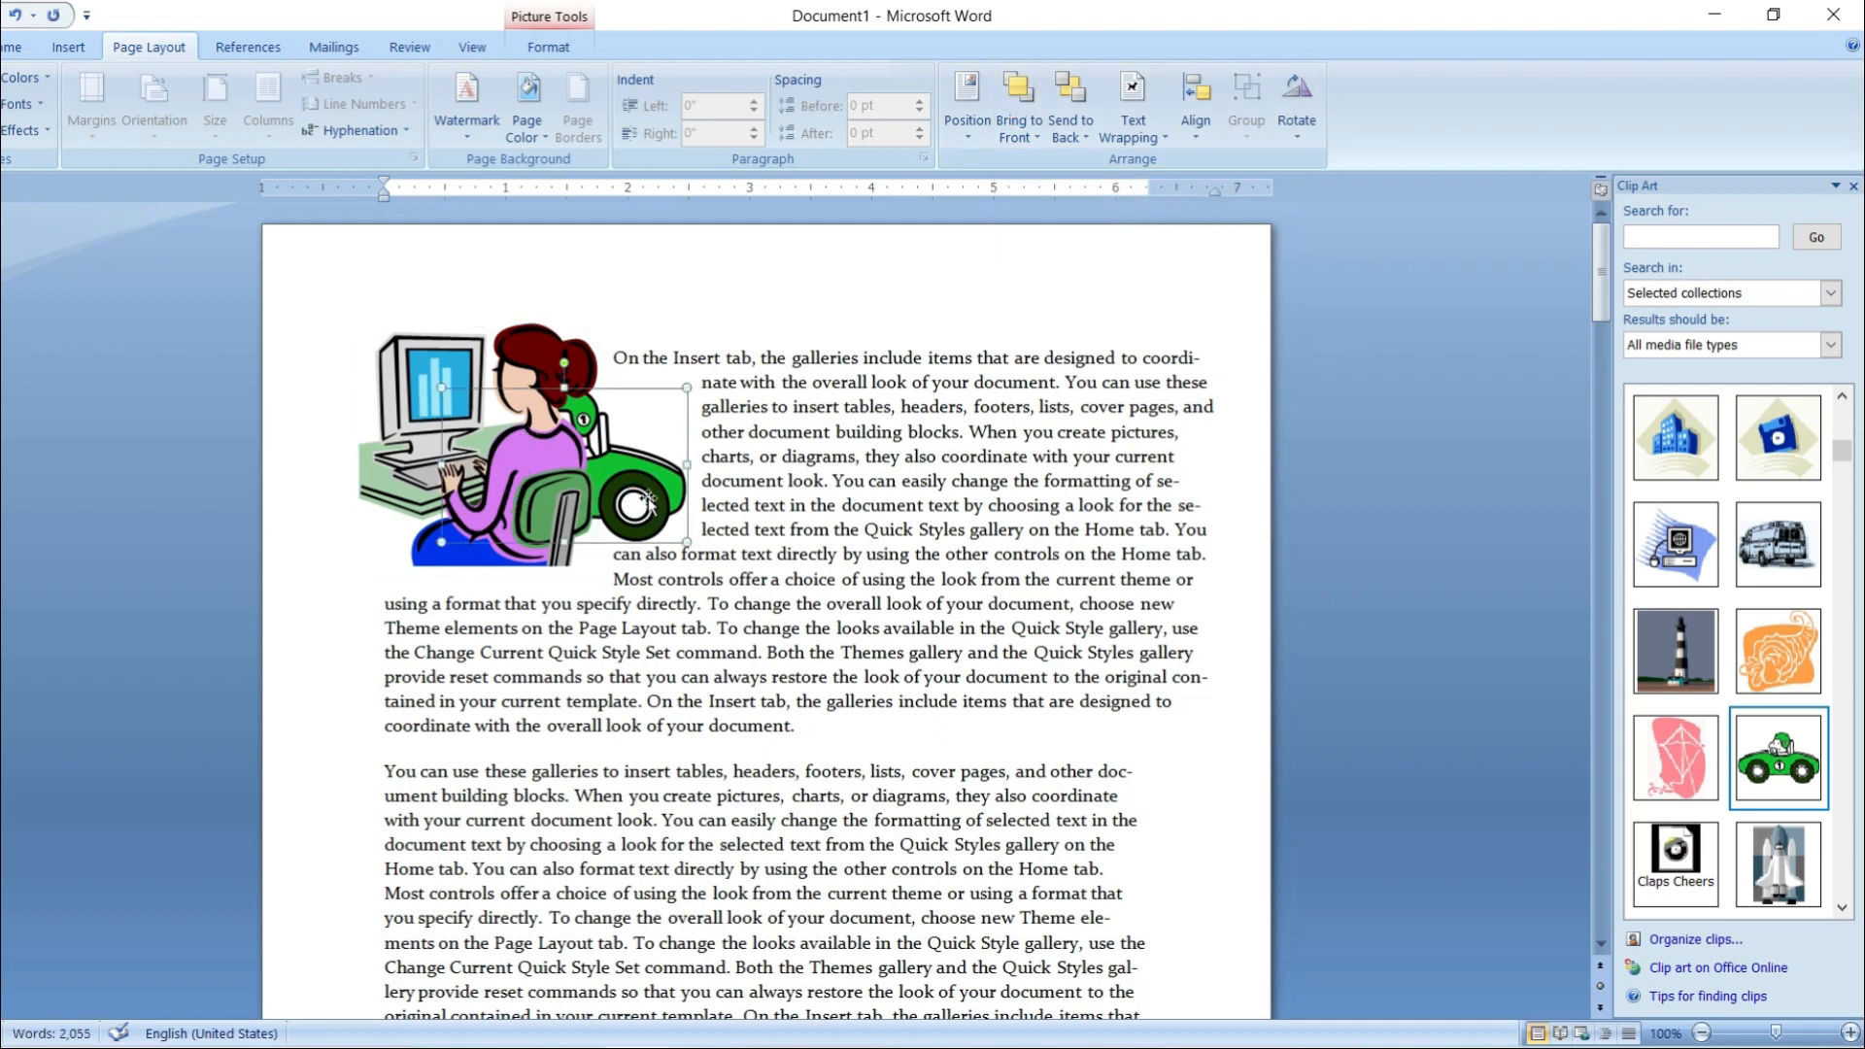
- Send the woman clip art behind the race car and separate them, with the car at lower left and the woman mid-paragraph
left_click(389, 433)
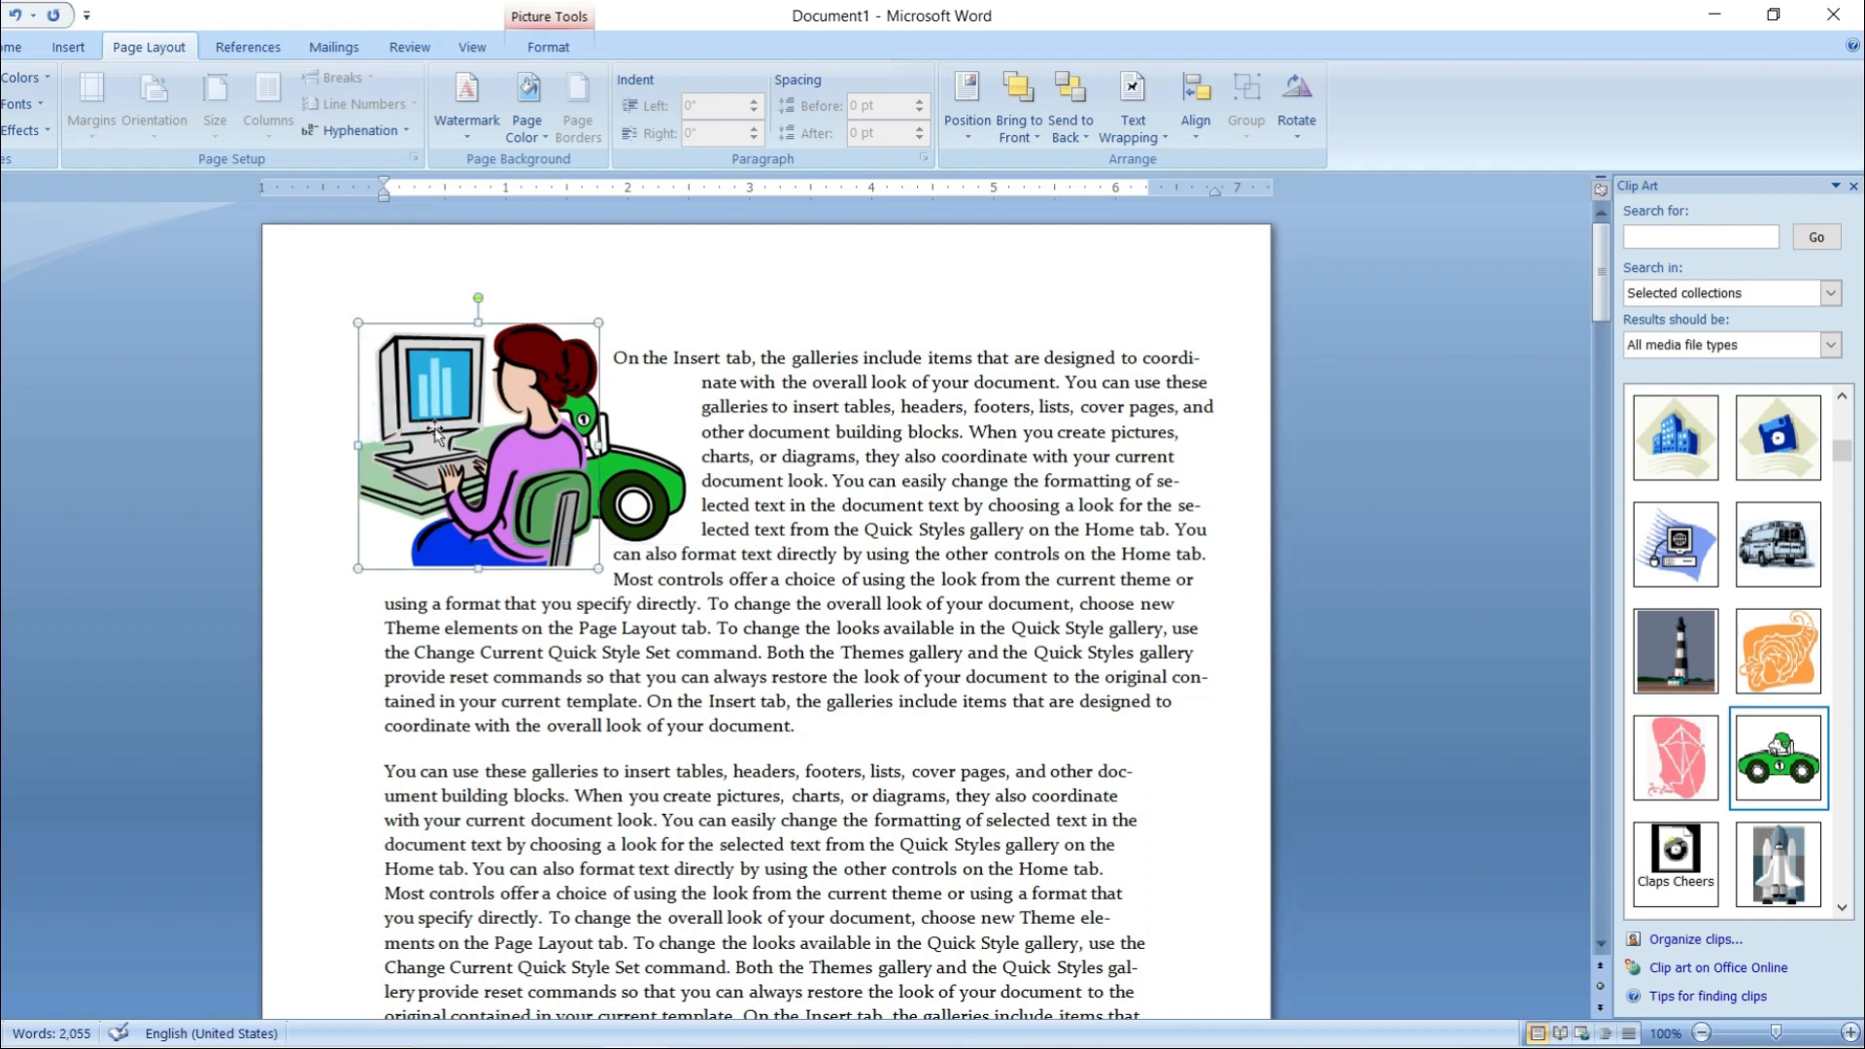
left_click(1080, 94)
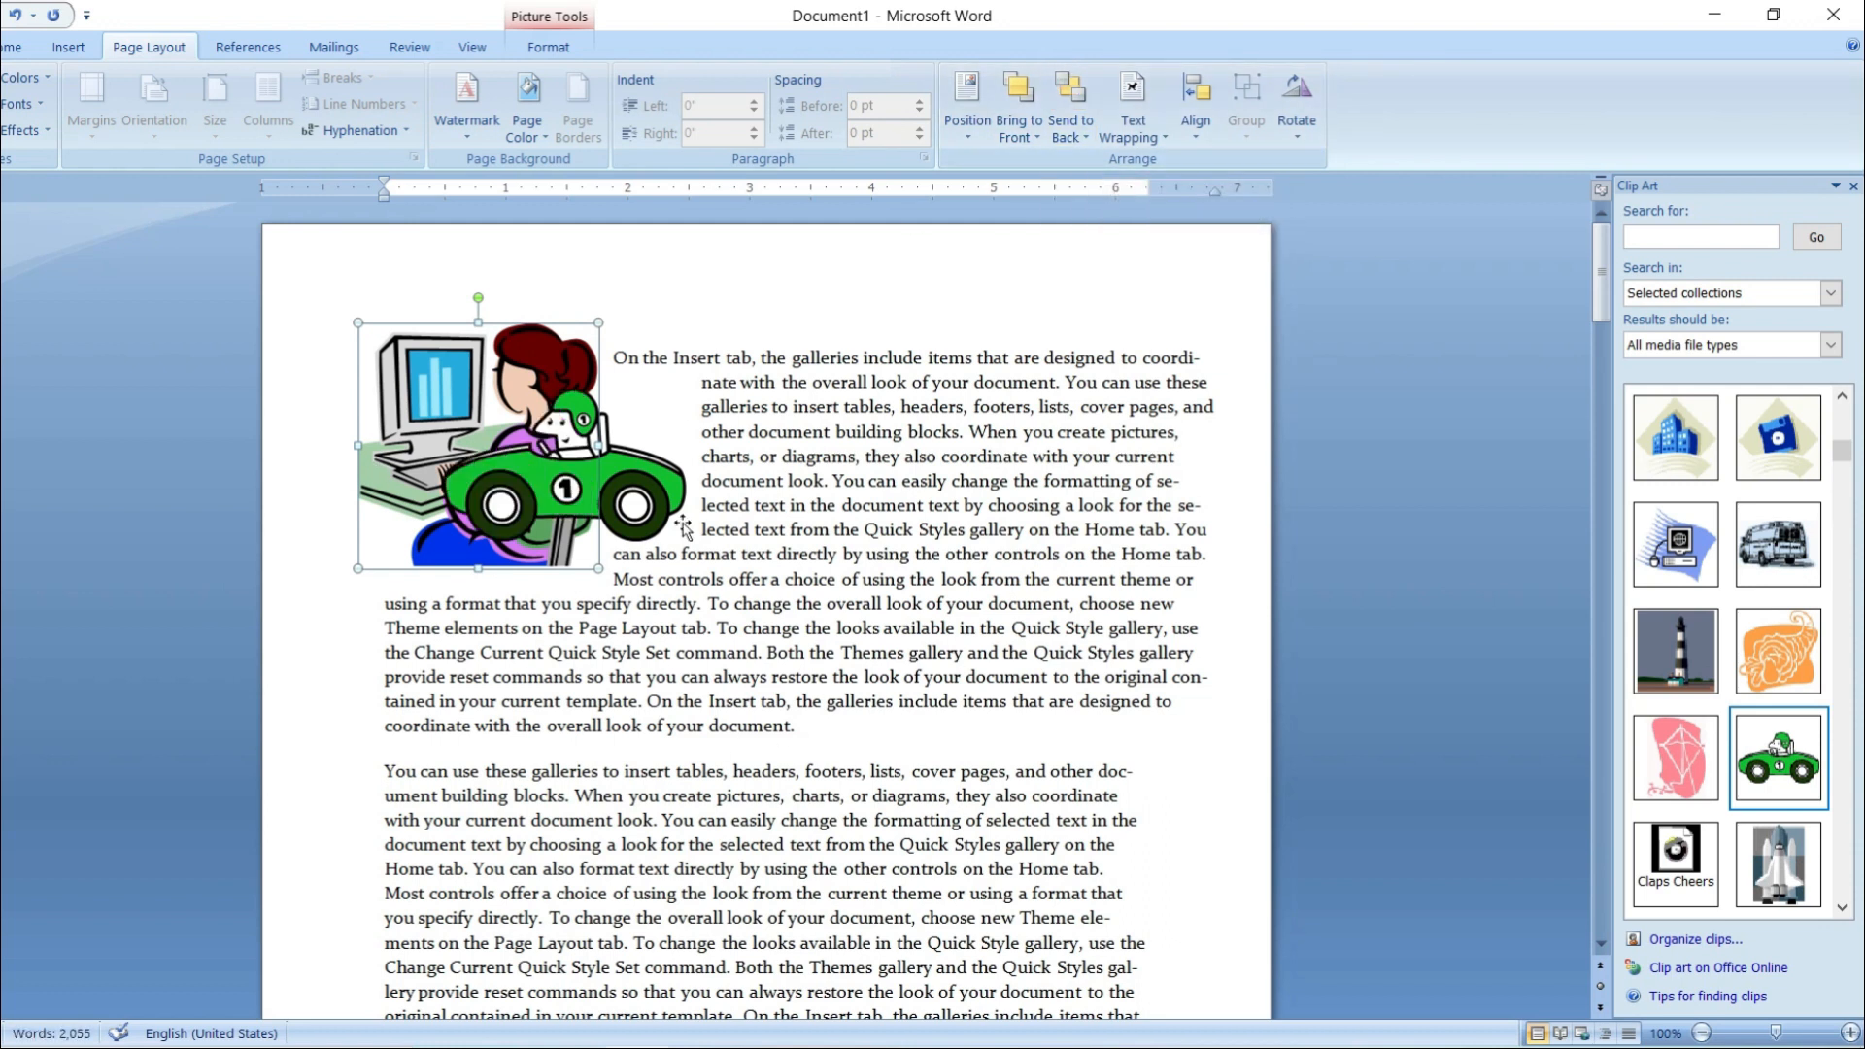
left_click_drag(586, 463, 454, 565)
left_click_drag(493, 393, 741, 395)
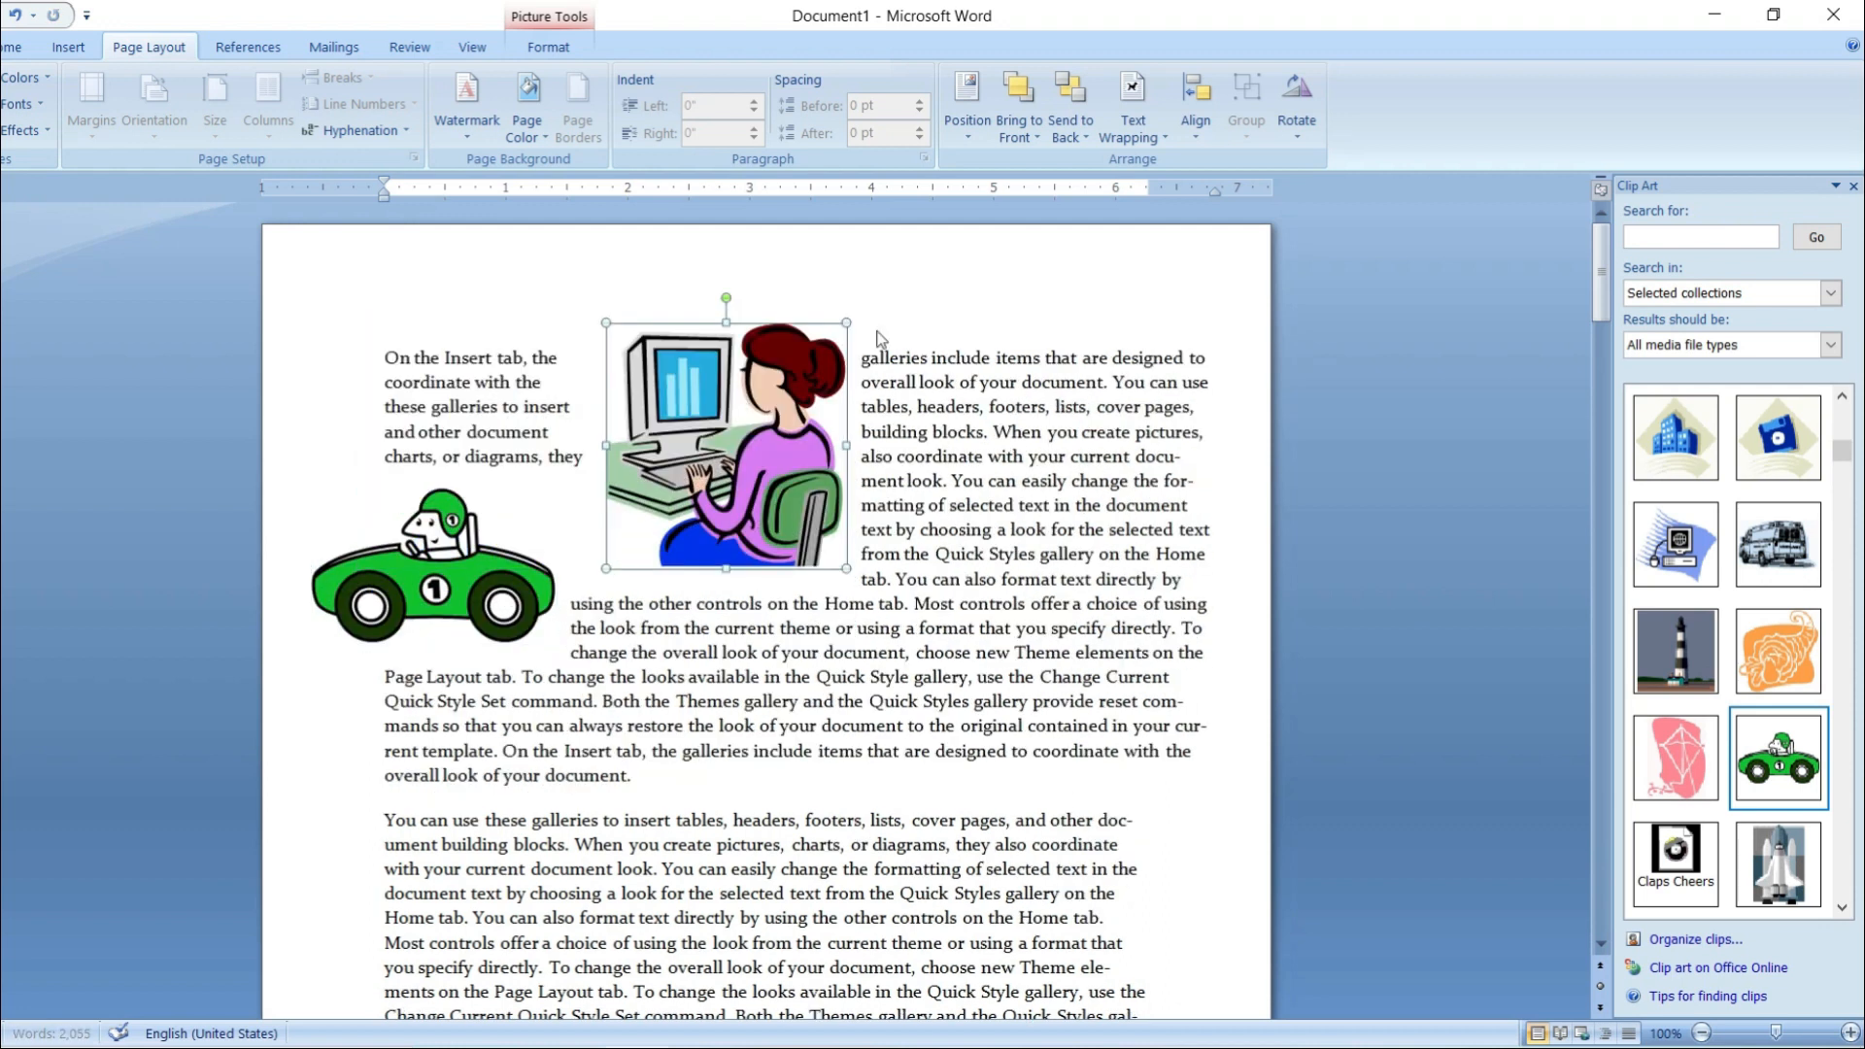
- Delete the green race car clip art from the document
left_click(1146, 122)
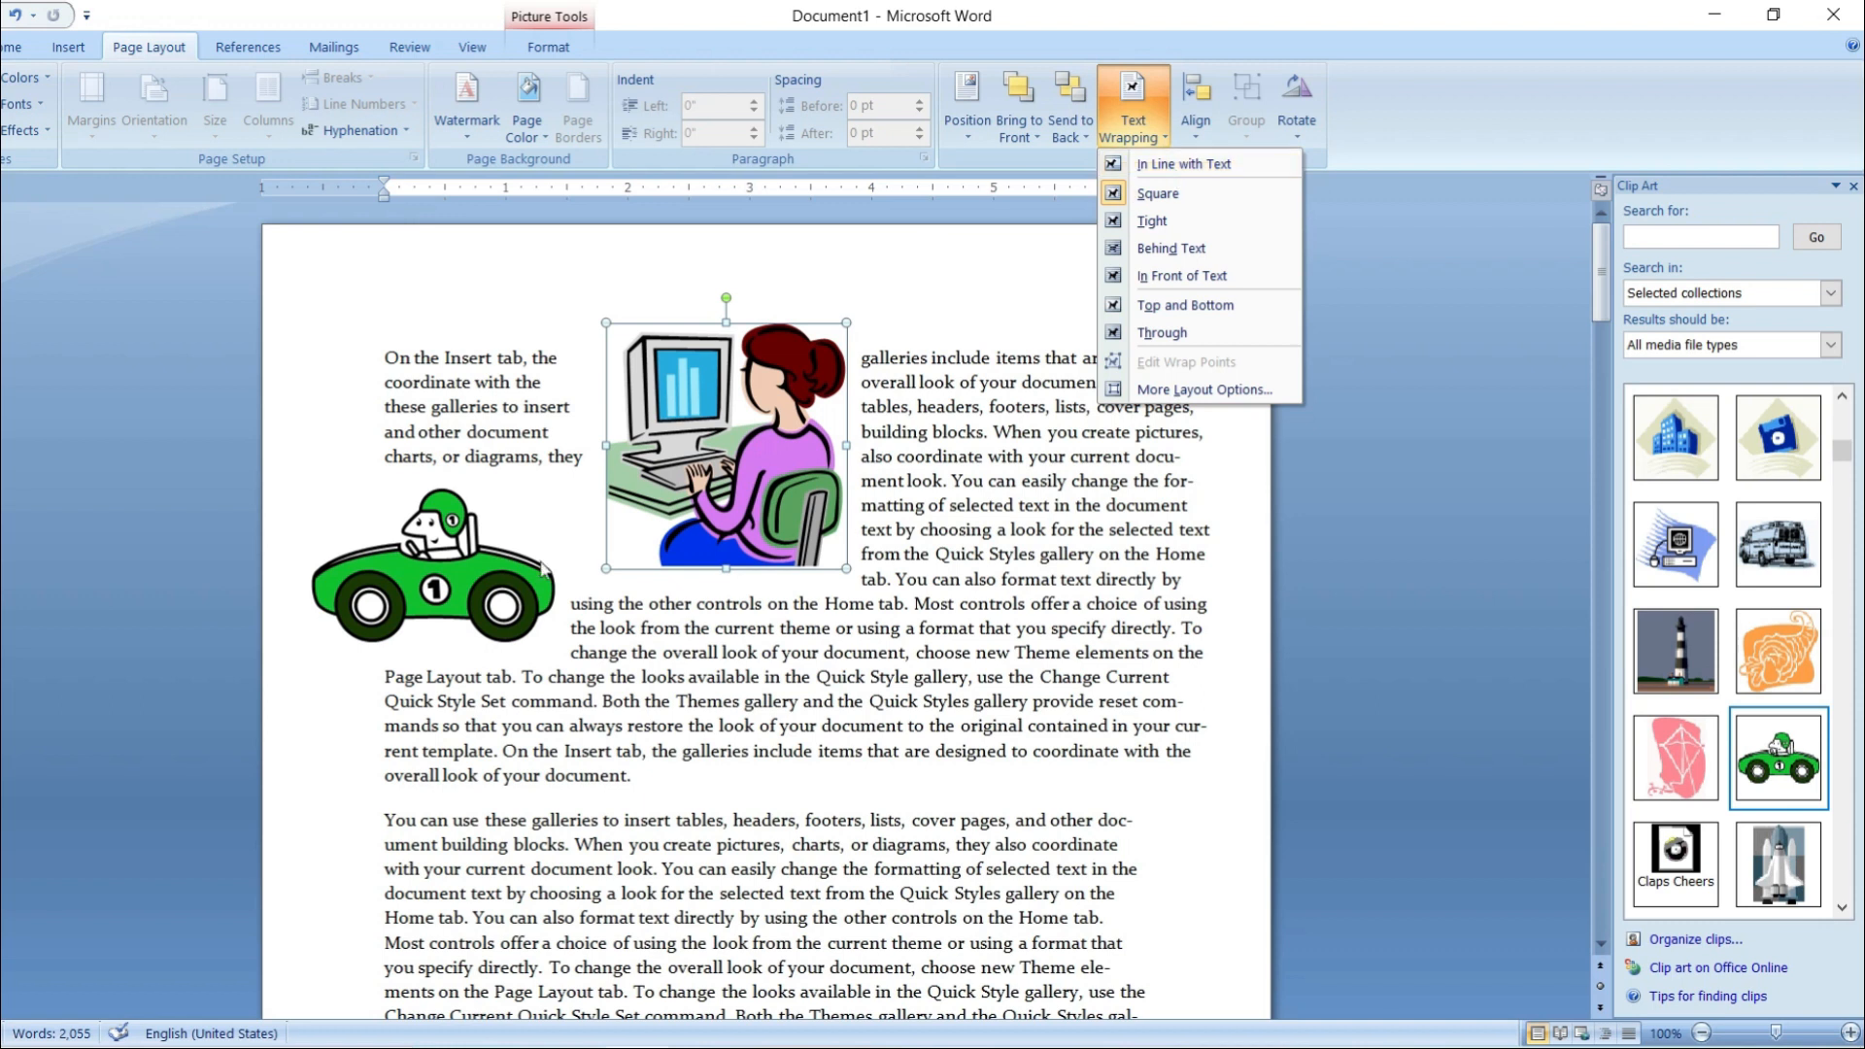
left_click(490, 565)
left_click(481, 564)
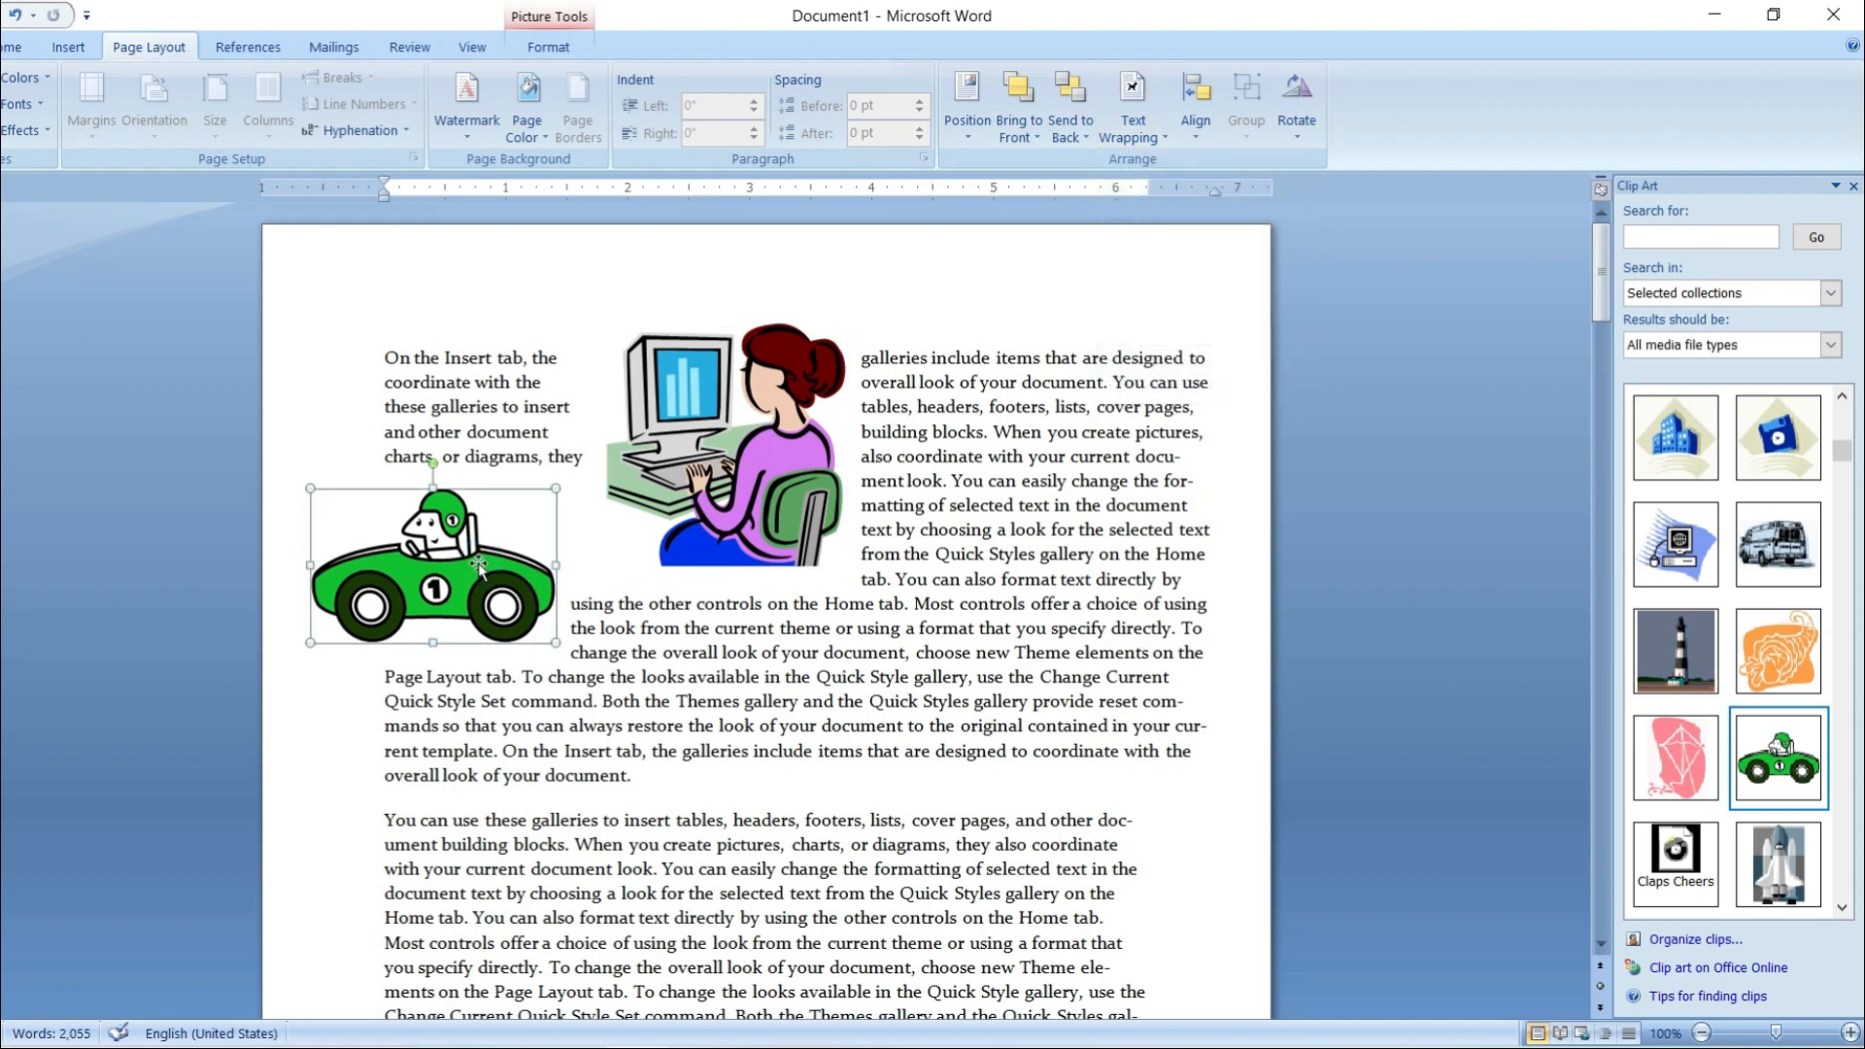
key("Delete")
- Apply Behind Text wrapping to the woman clip art, followed by In Line with Text
left_click(723, 427)
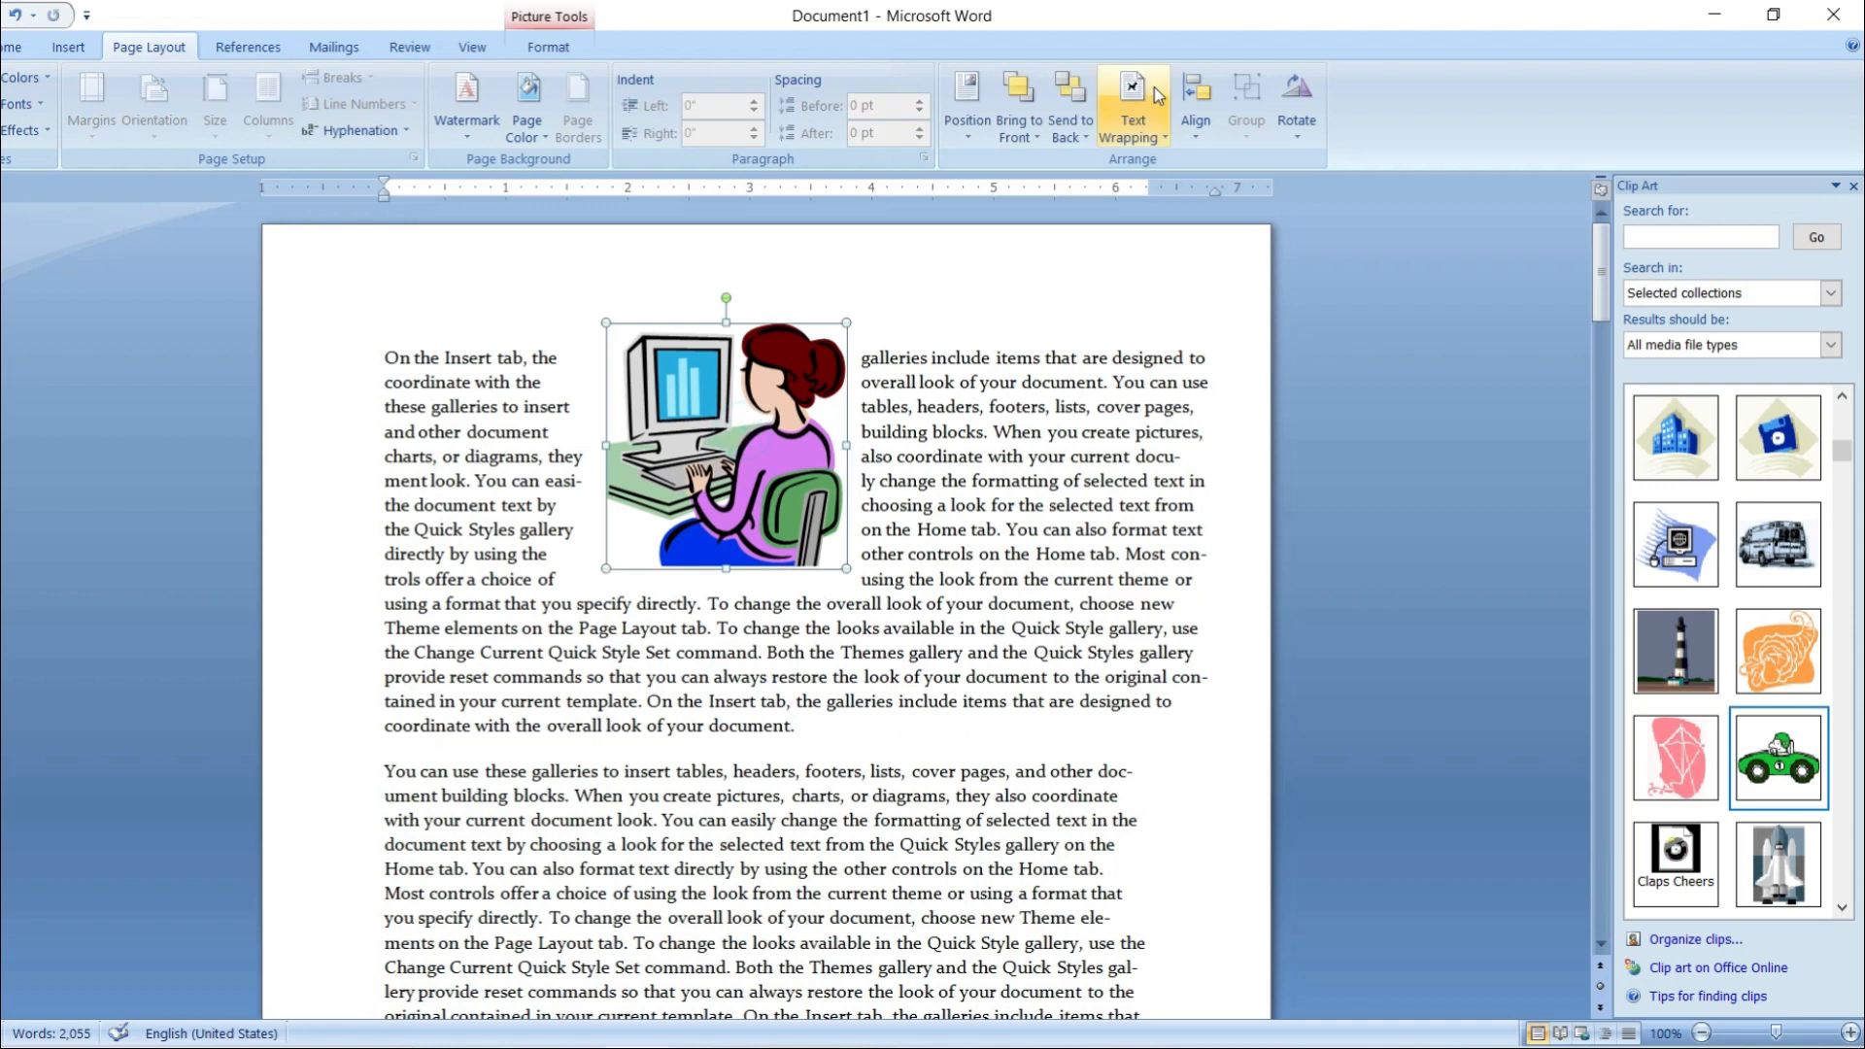
left_click(1151, 133)
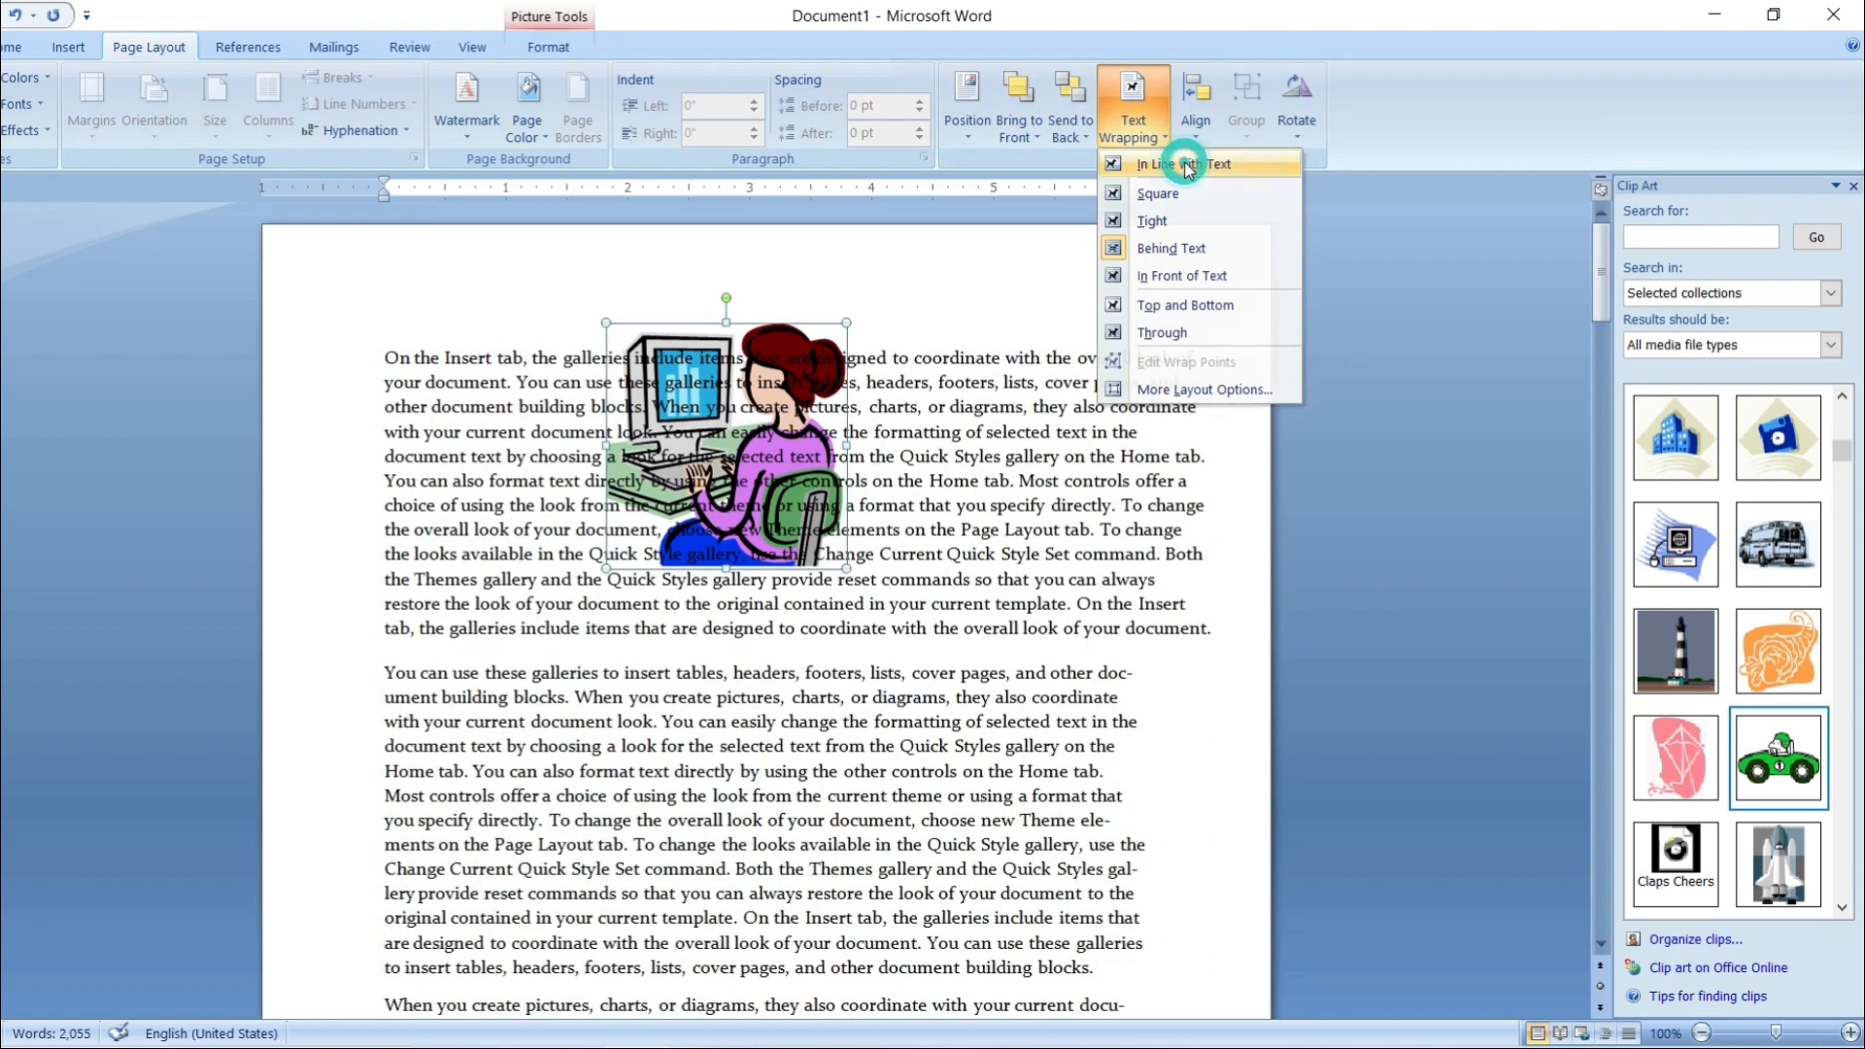
left_click(1187, 155)
- Apply Square wrapping to the woman clip art, followed by Tight wrapping
left_click(1134, 129)
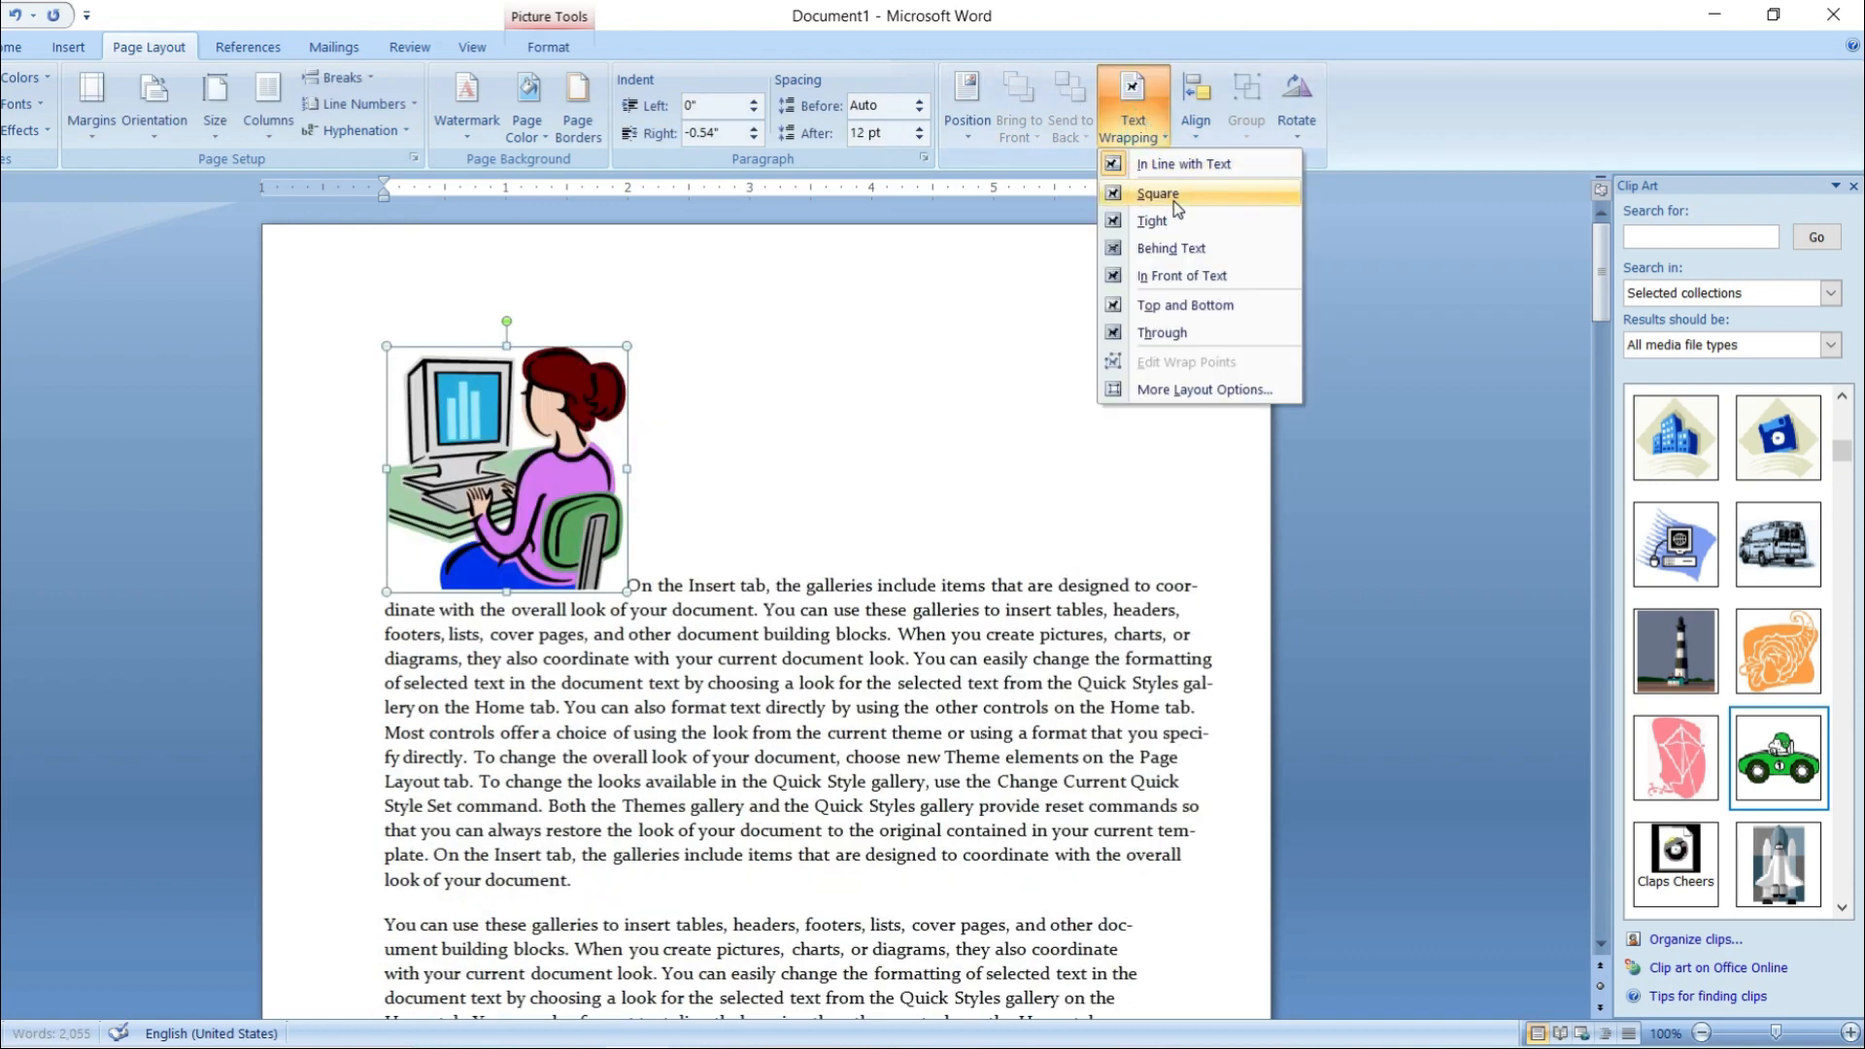
left_click(1174, 201)
left_click(1132, 130)
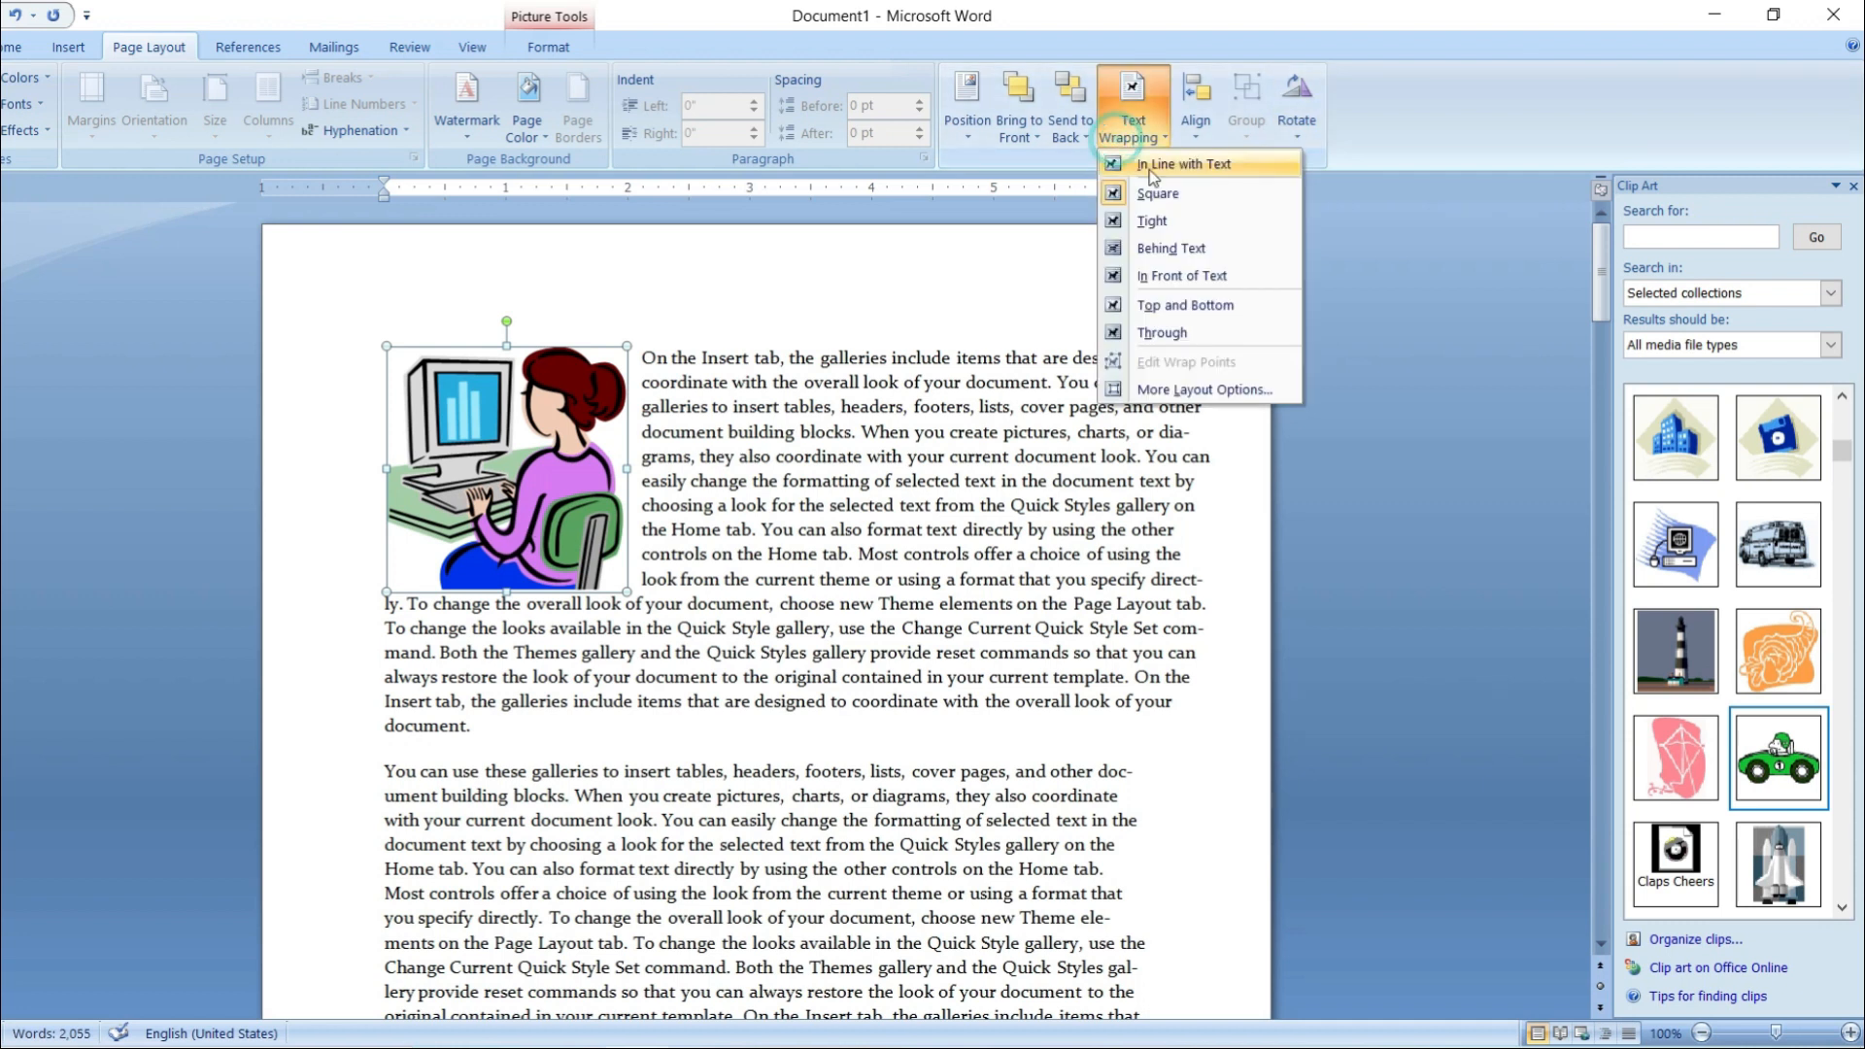
left_click(1160, 220)
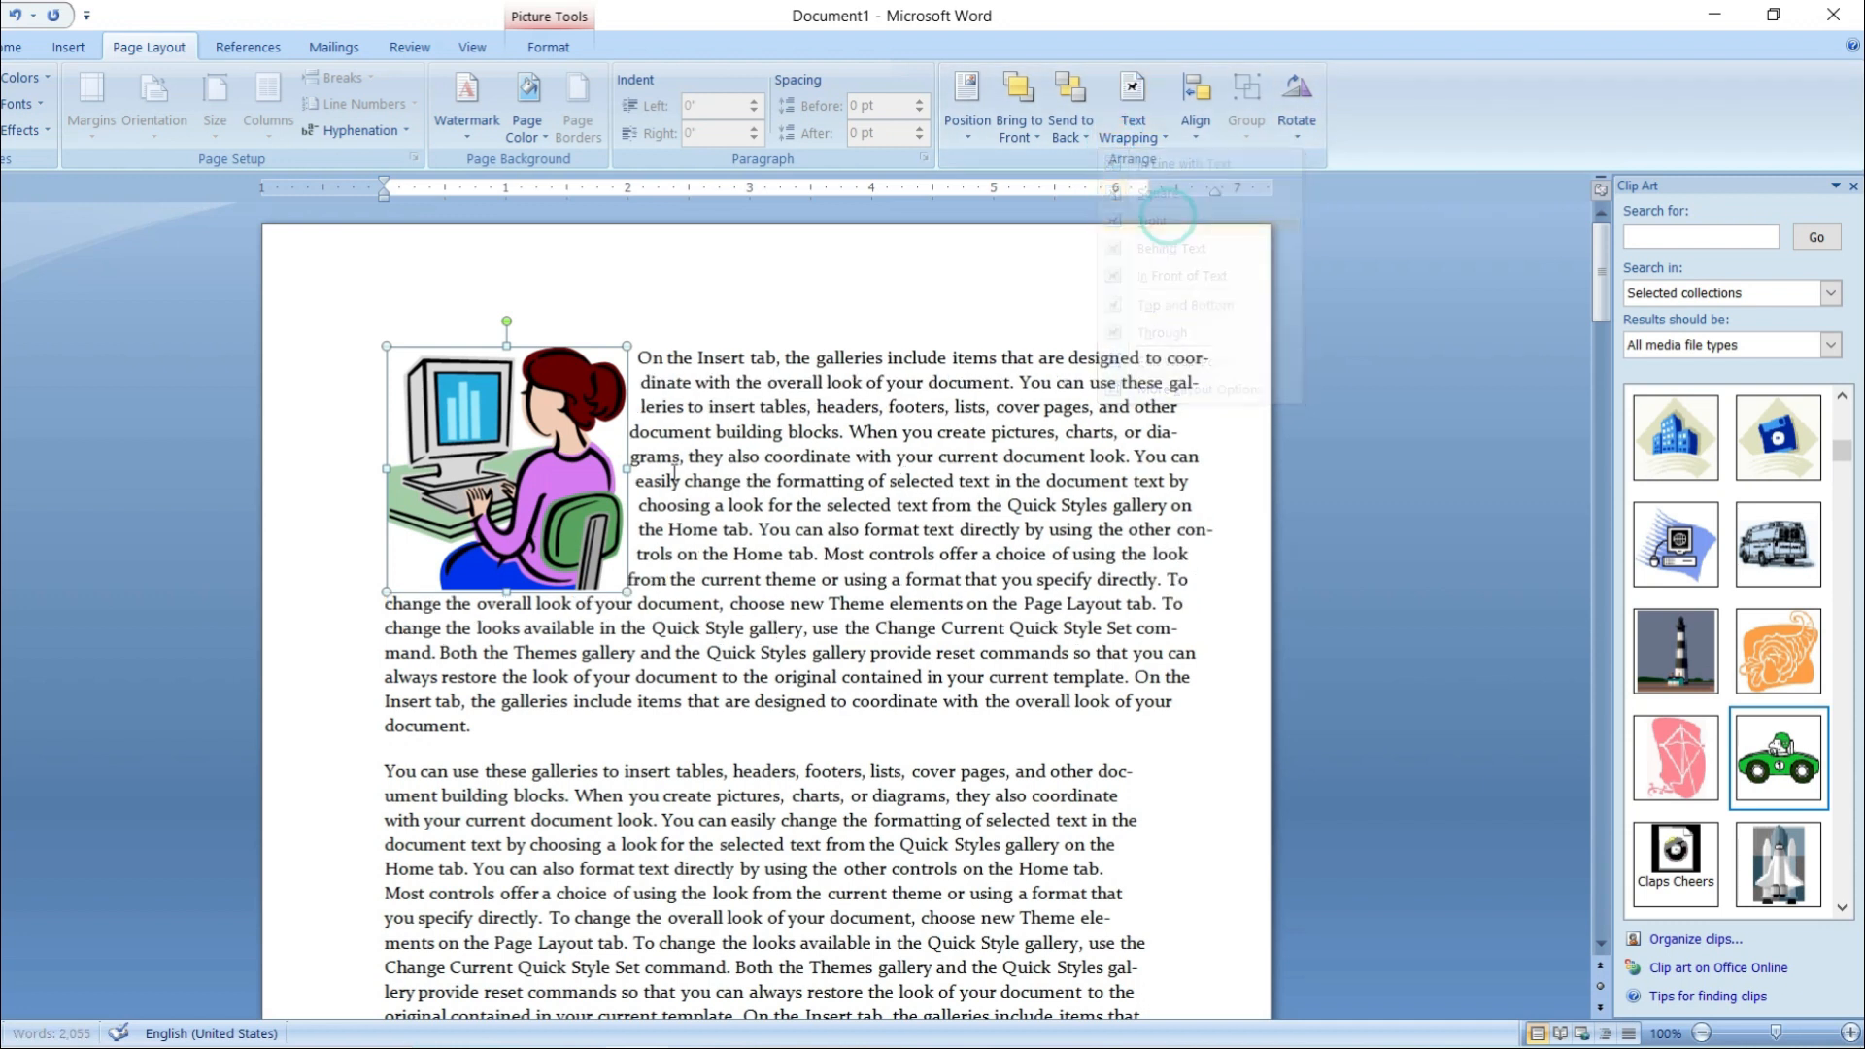
- Try Behind Text wrapping on the woman clip art and undo it
left_click(1156, 131)
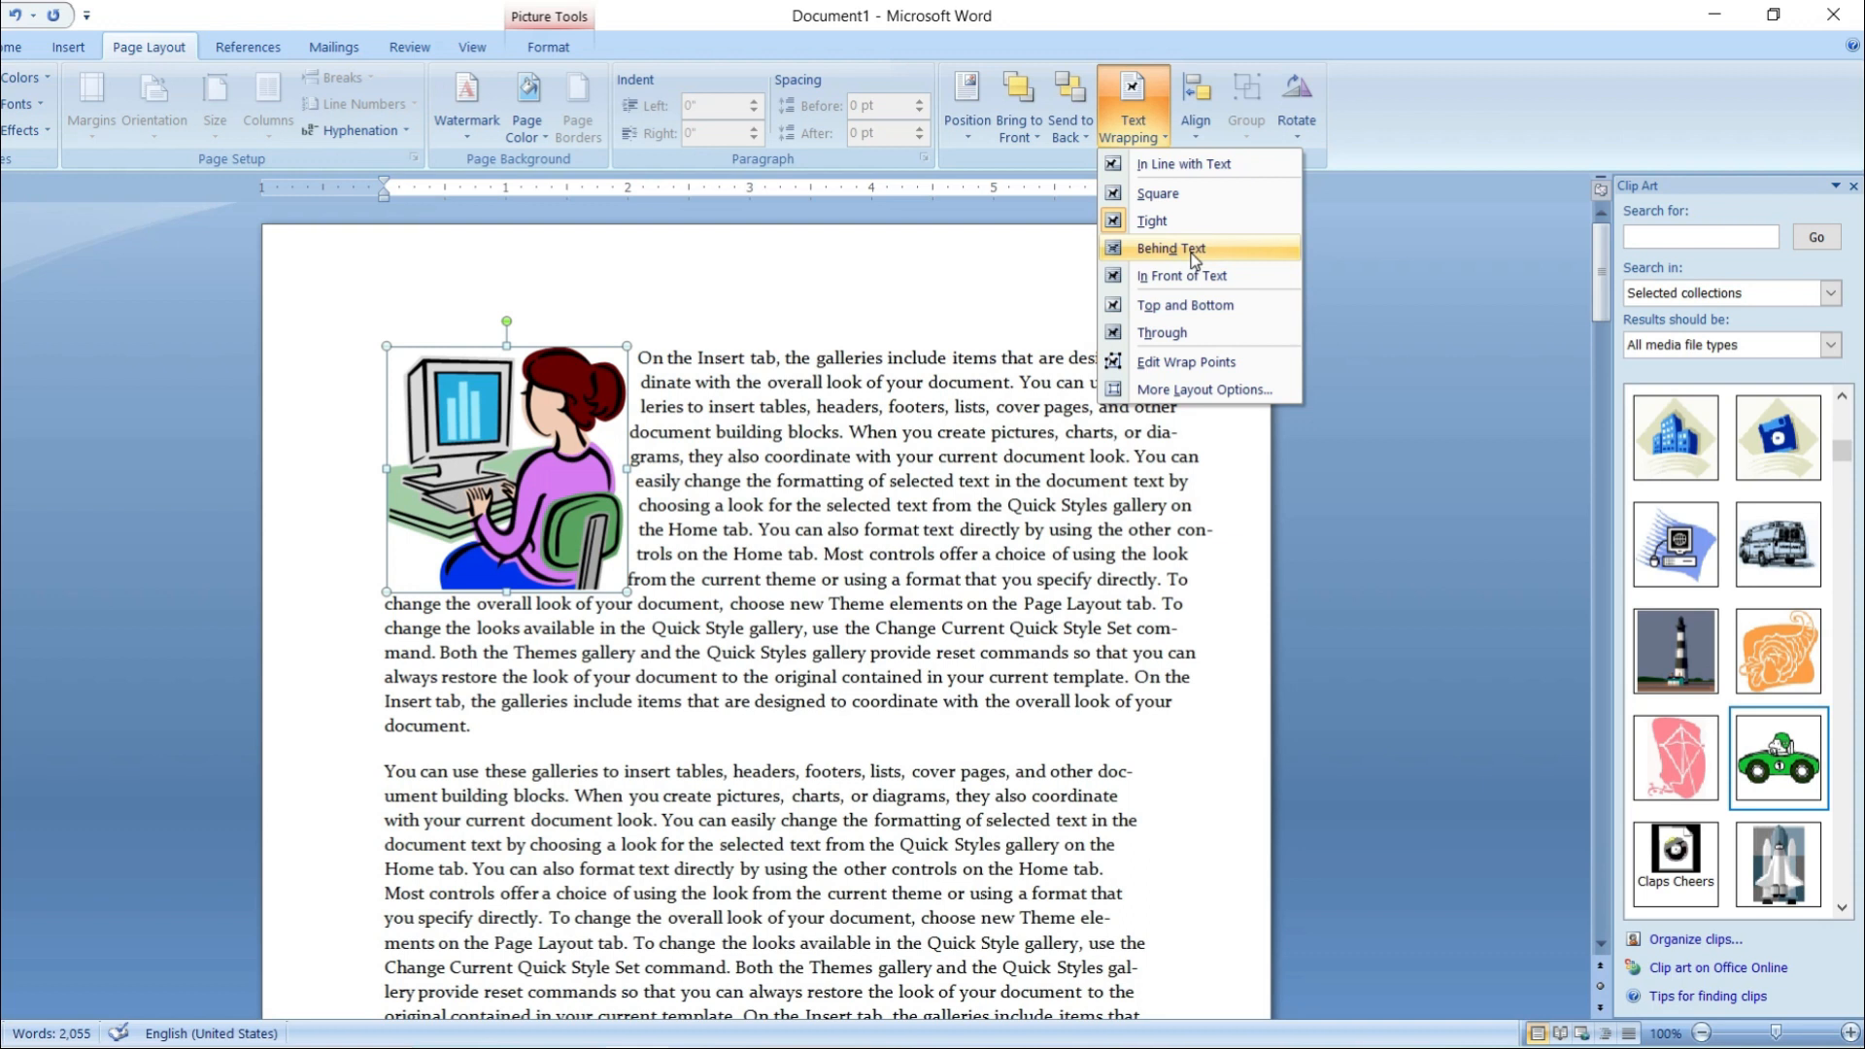
left_click(1194, 255)
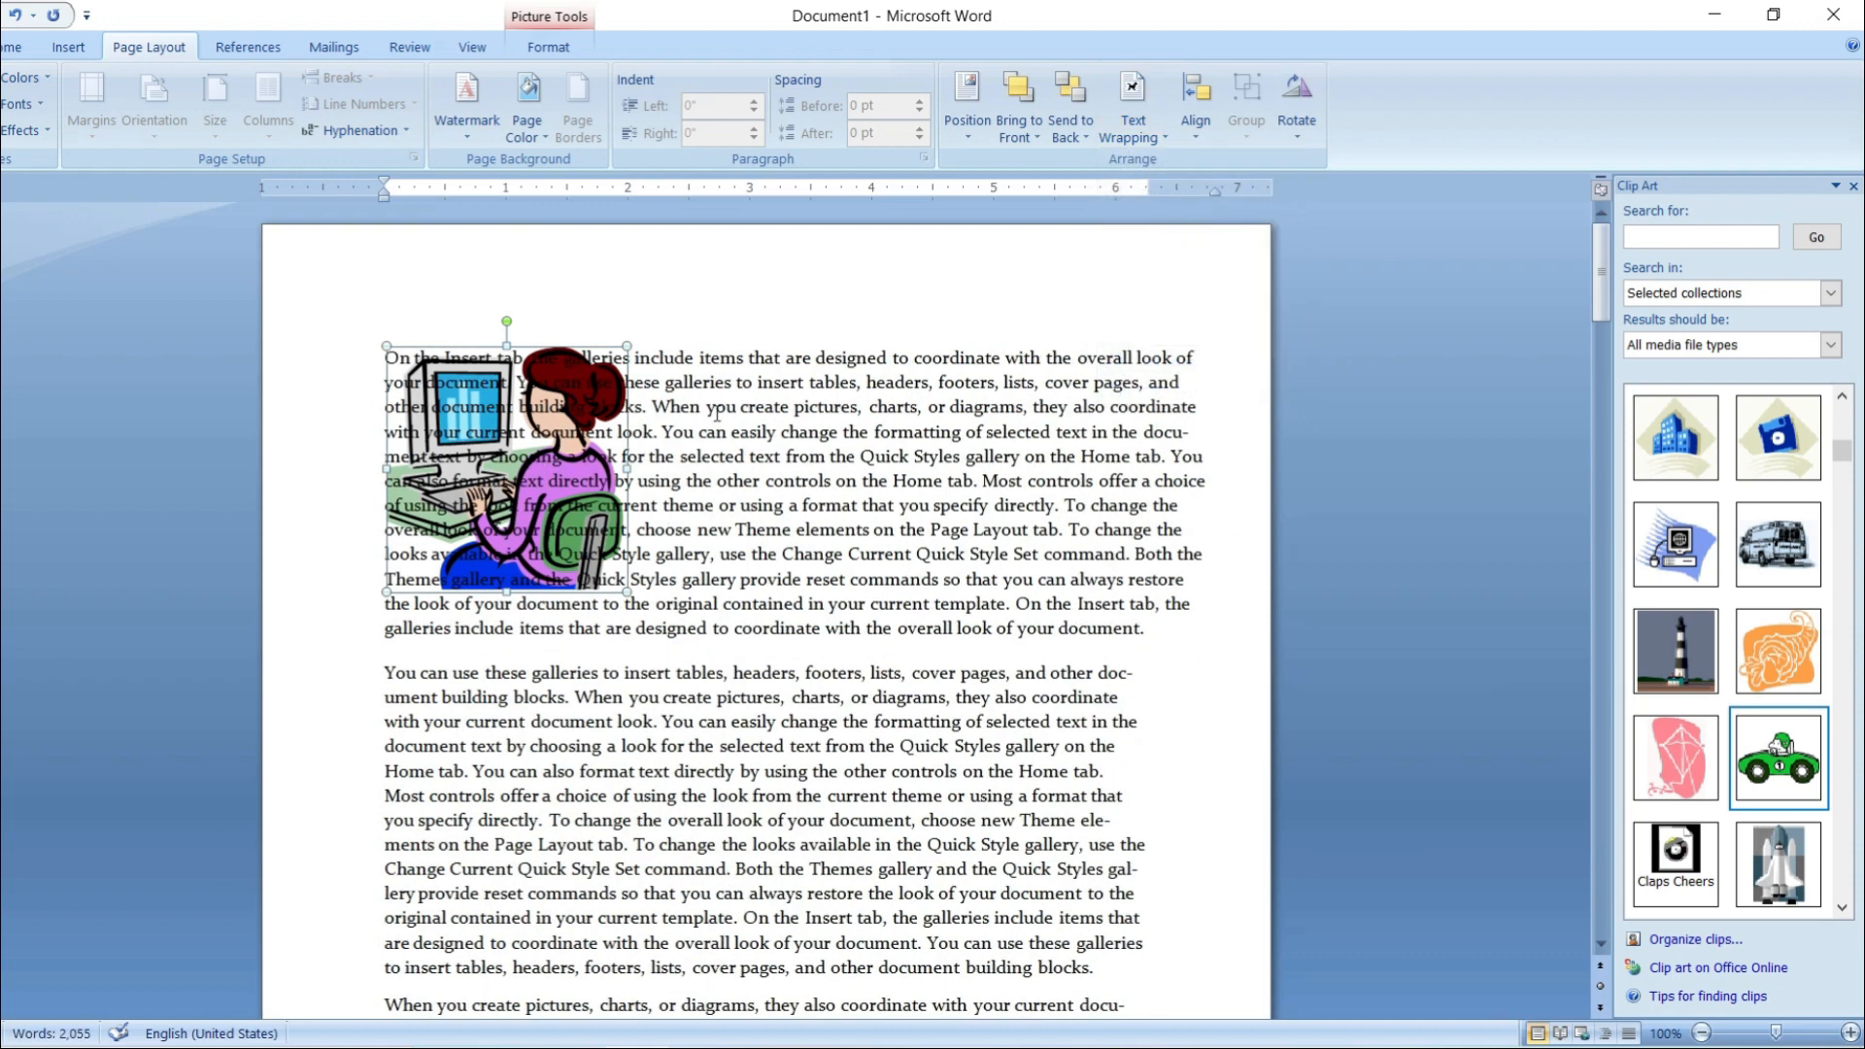
key("ctrl+z")
- Set the woman clip art's wrapping to In Front of Text and move it right to the middle of the first paragraph
left_click(1141, 125)
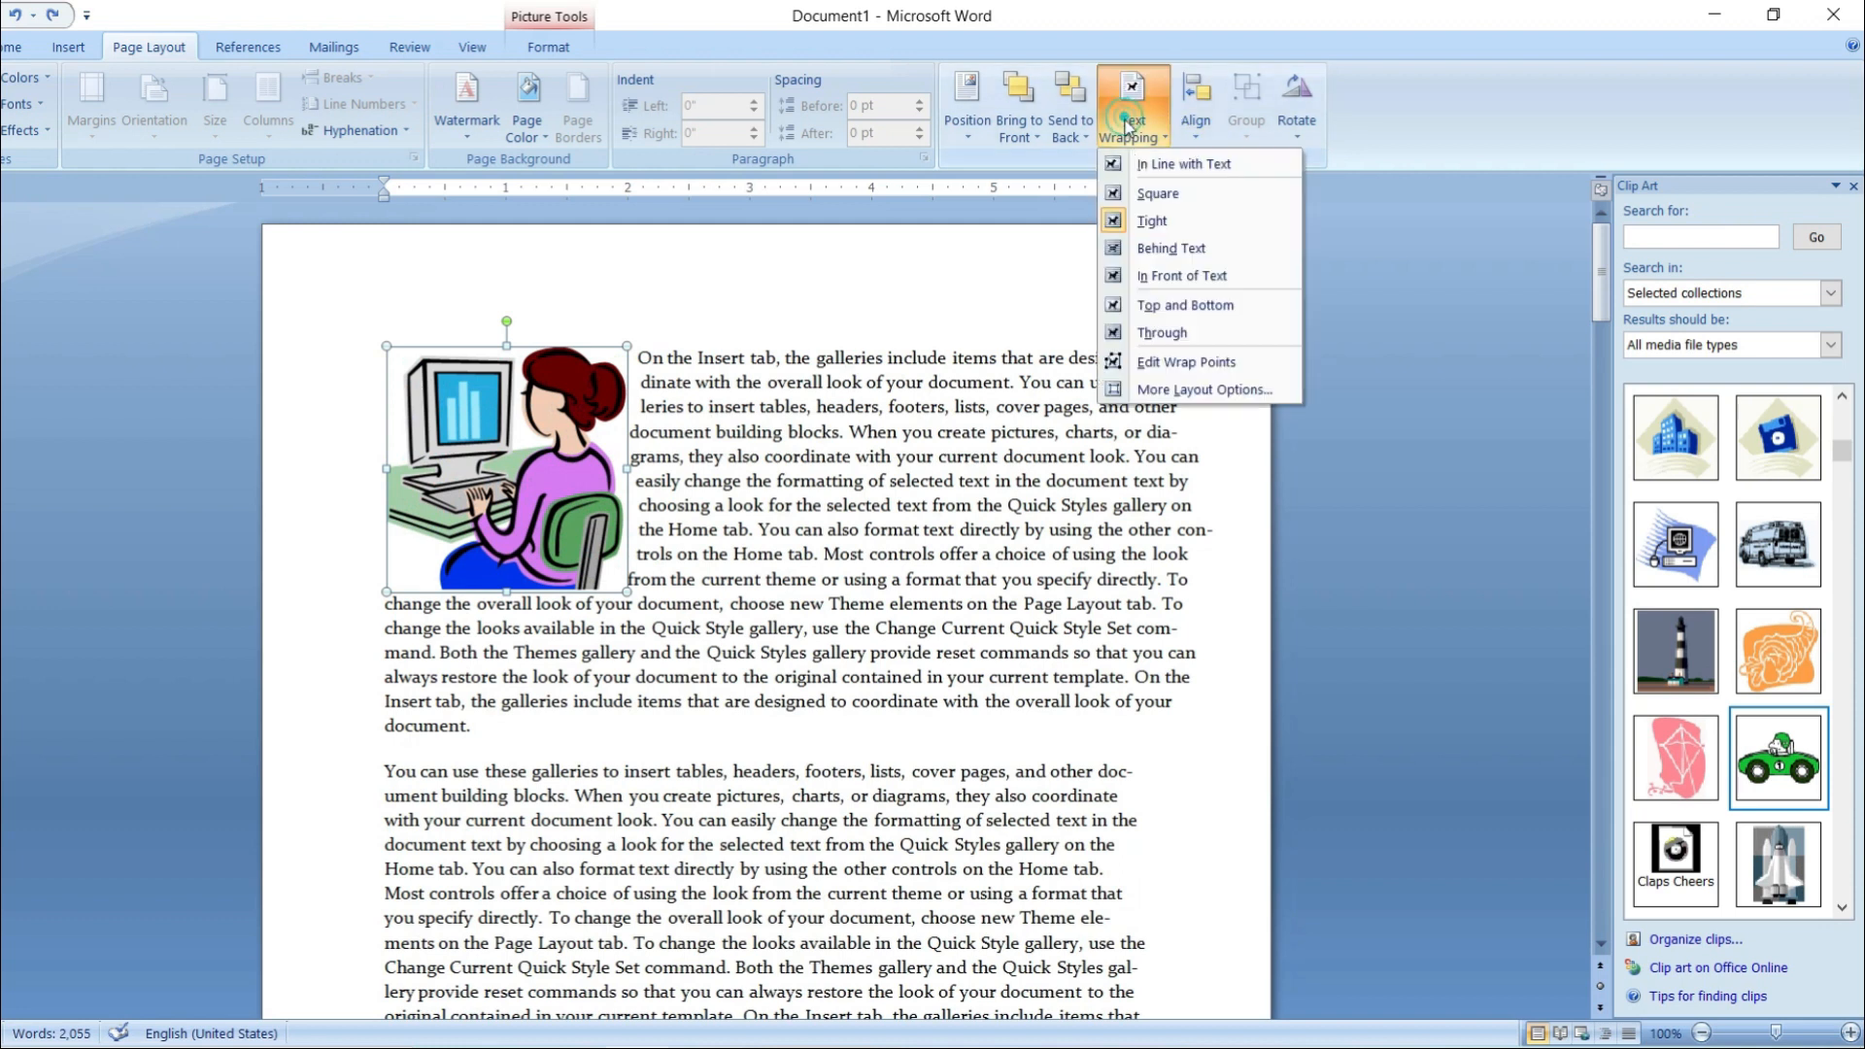
left_click(1190, 276)
left_click_drag(532, 433, 768, 437)
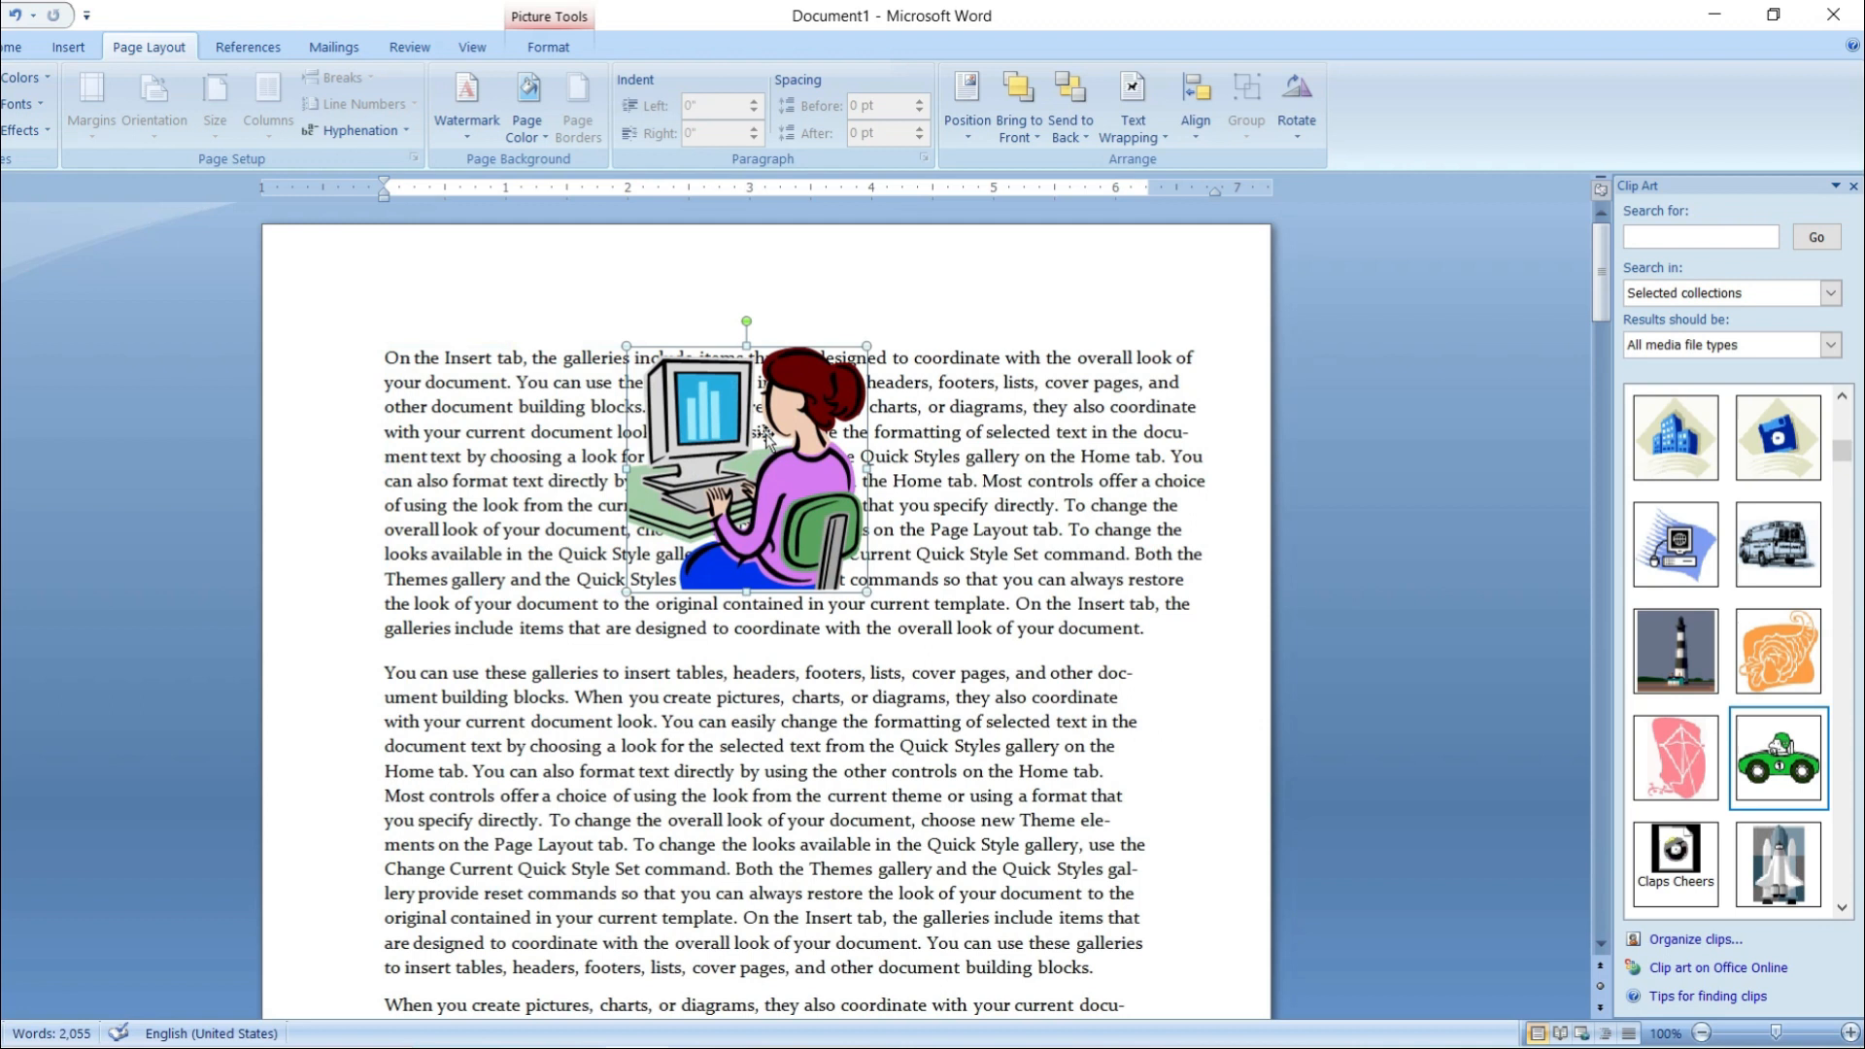
- Set the woman clip art's wrapping to Top and Bottom and move it down between the last lines of the first paragraph
left_click(1141, 125)
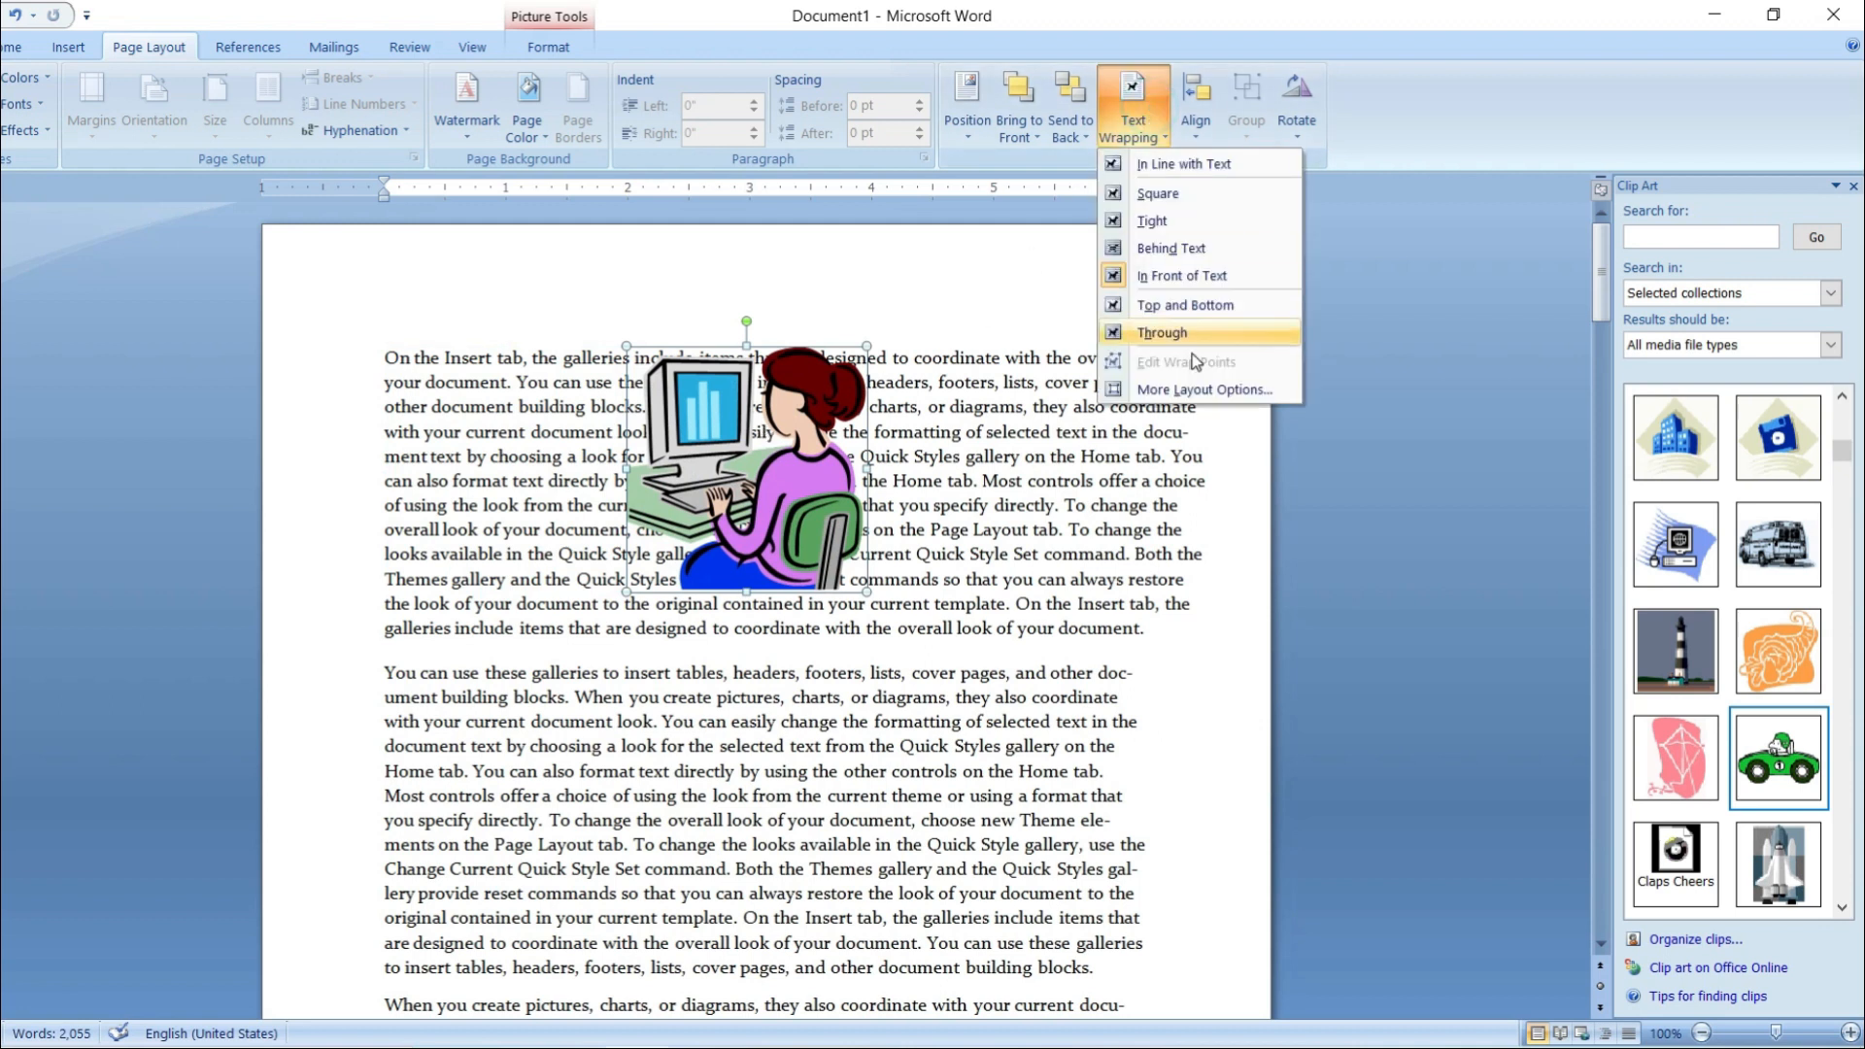
left_click(1199, 307)
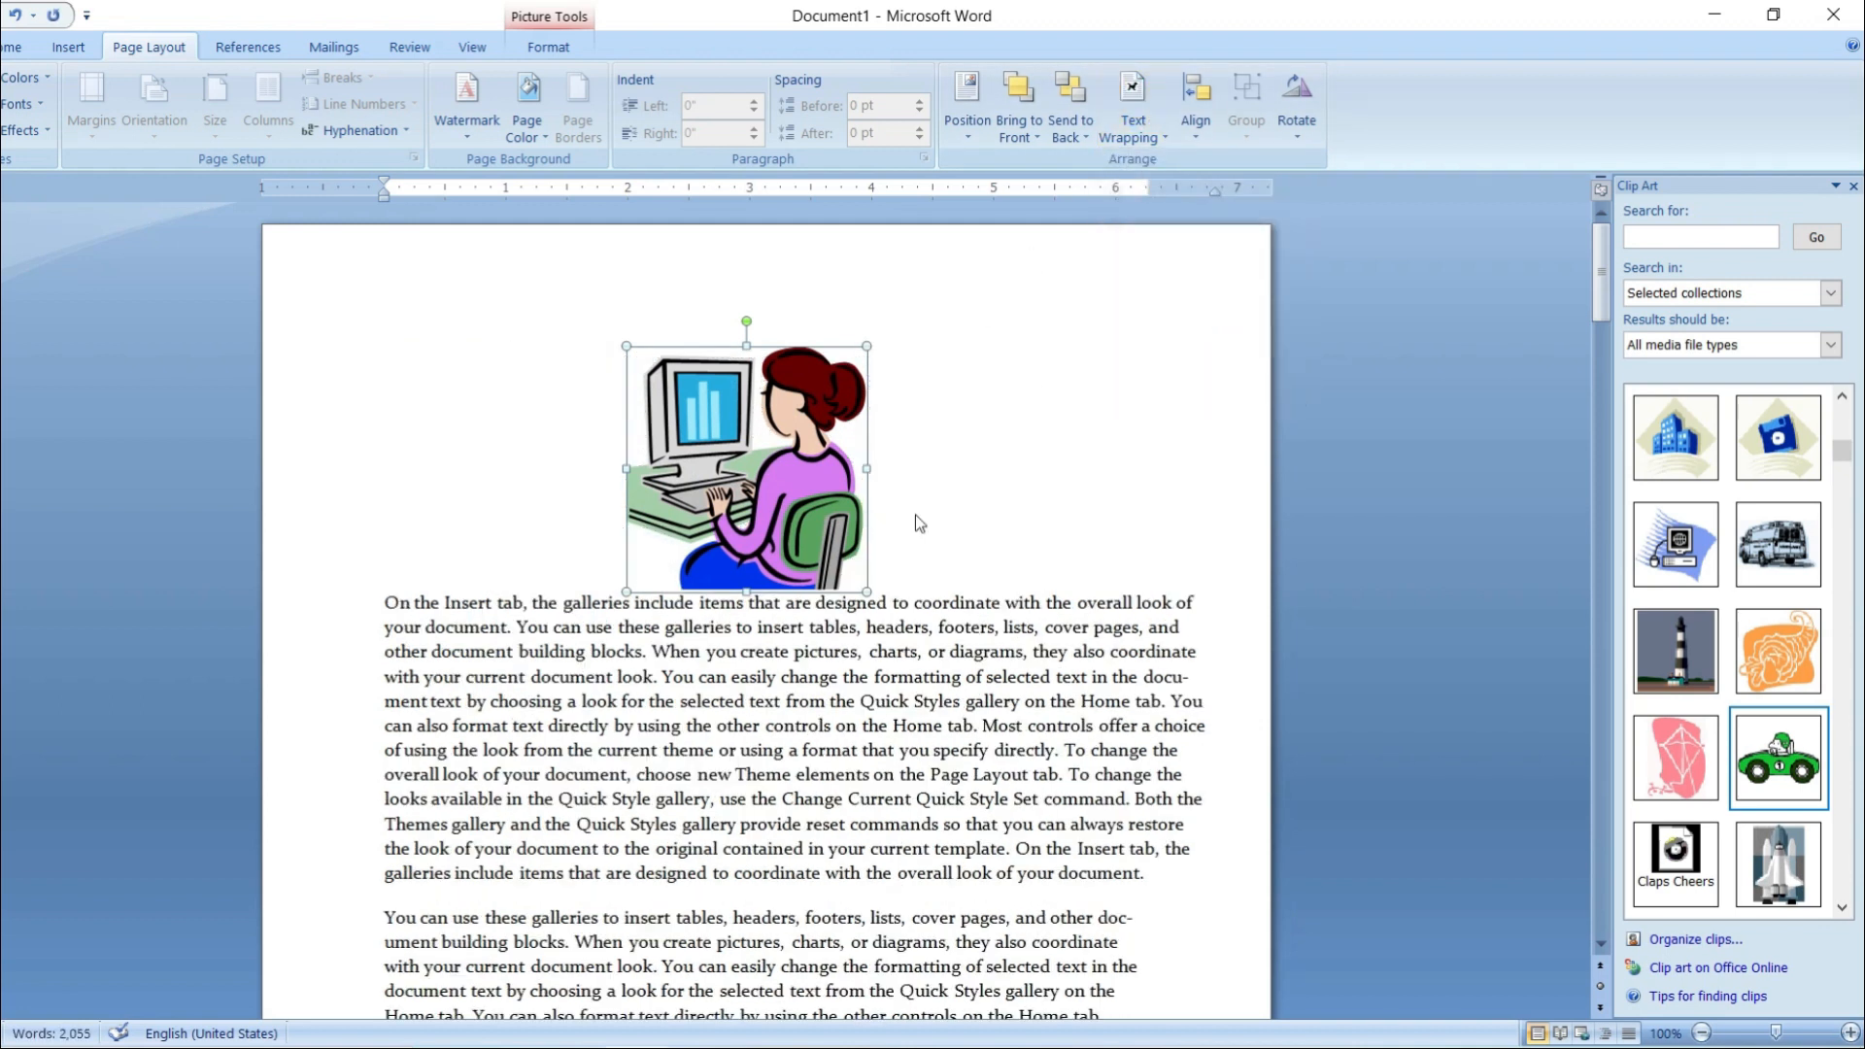
left_click_drag(814, 433, 799, 685)
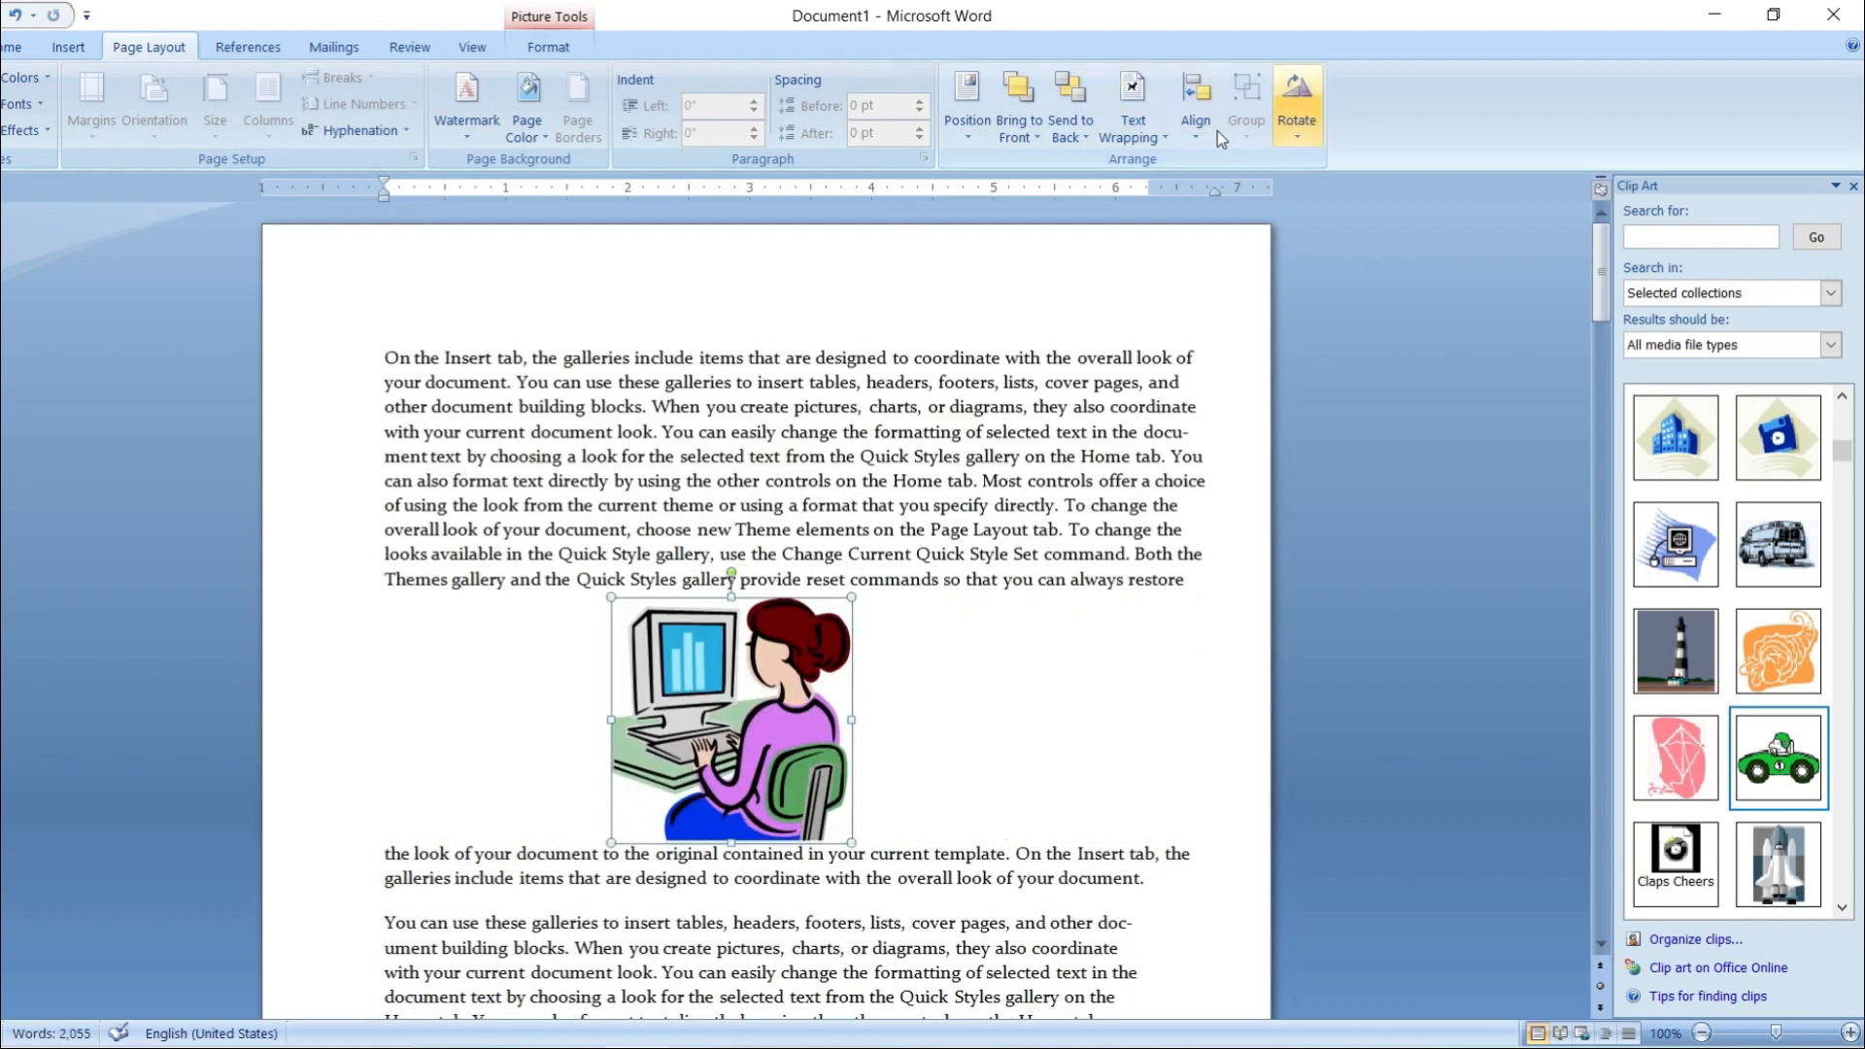
- Set the woman clip art's wrapping to Through and move it up into the first paragraph's lines
left_click(1149, 125)
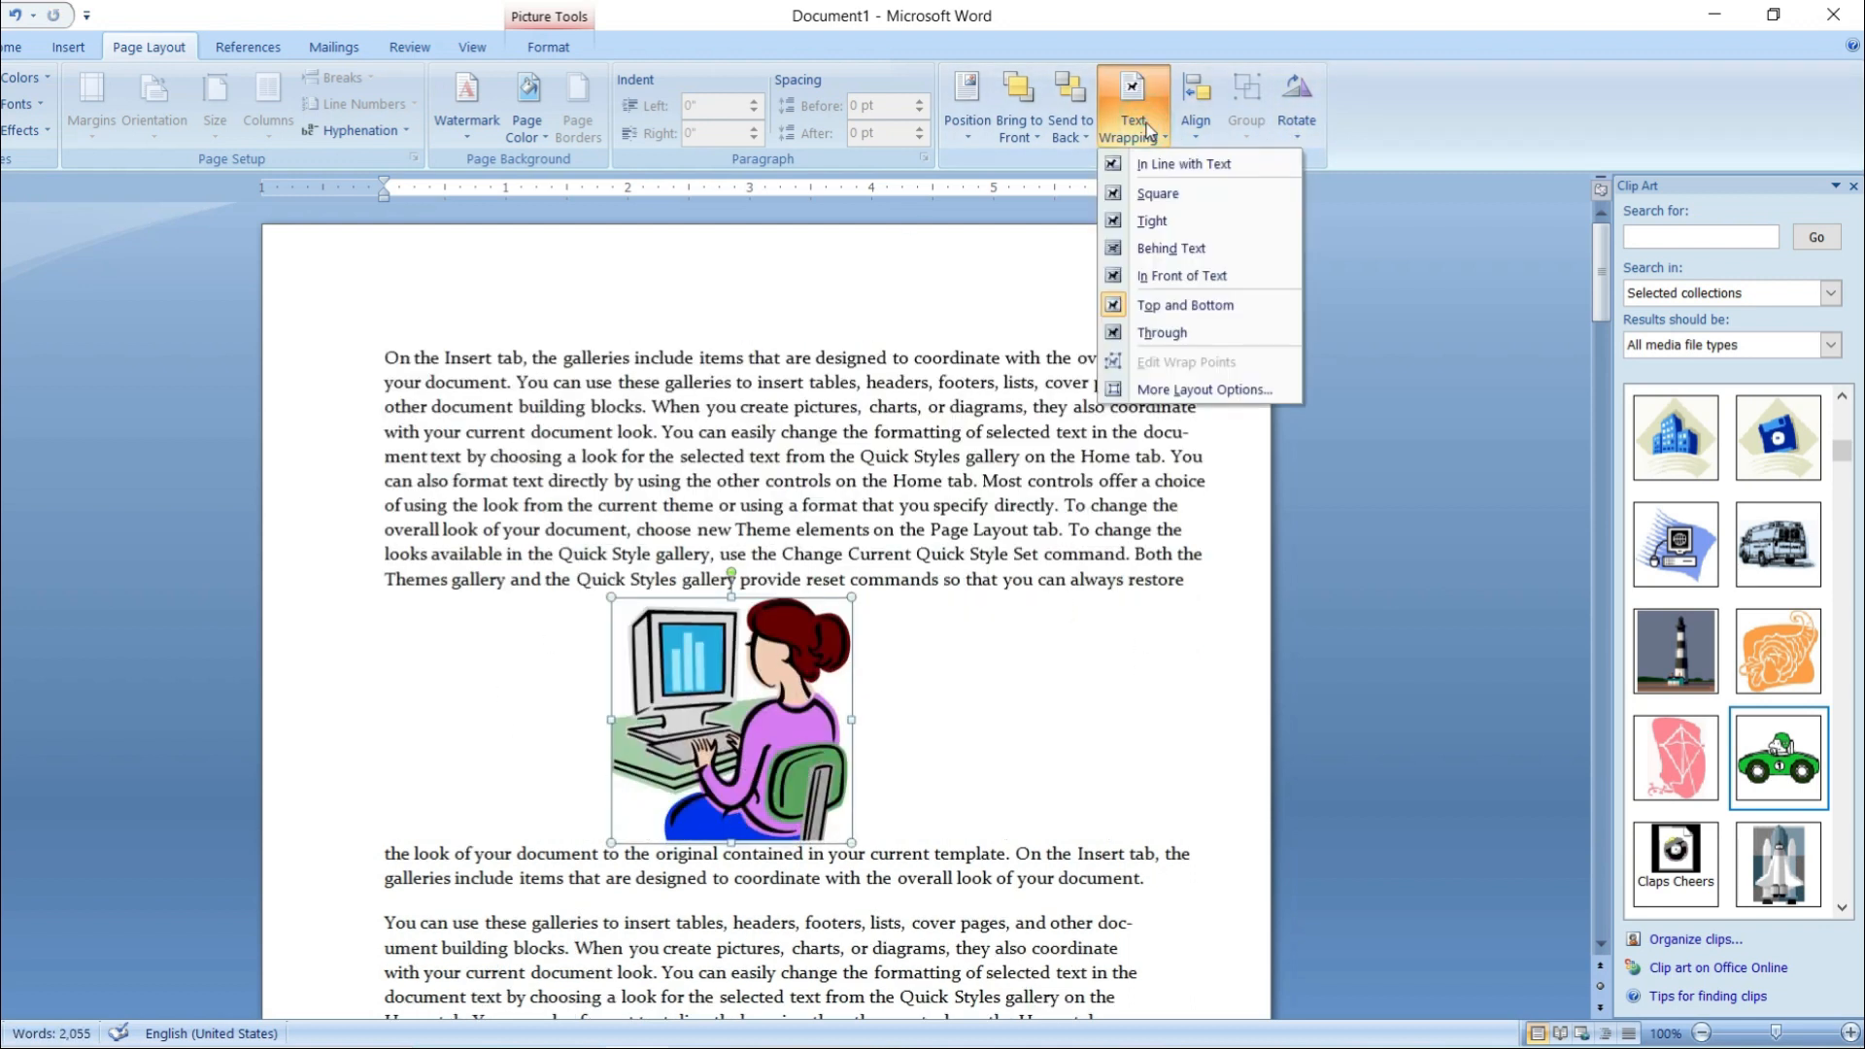
left_click(1178, 335)
left_click_drag(737, 718, 696, 610)
- Move the woman clip art higher in the paragraph and edit its wrap points, pulling the point beside her hair outward to the upper right
left_click(1149, 137)
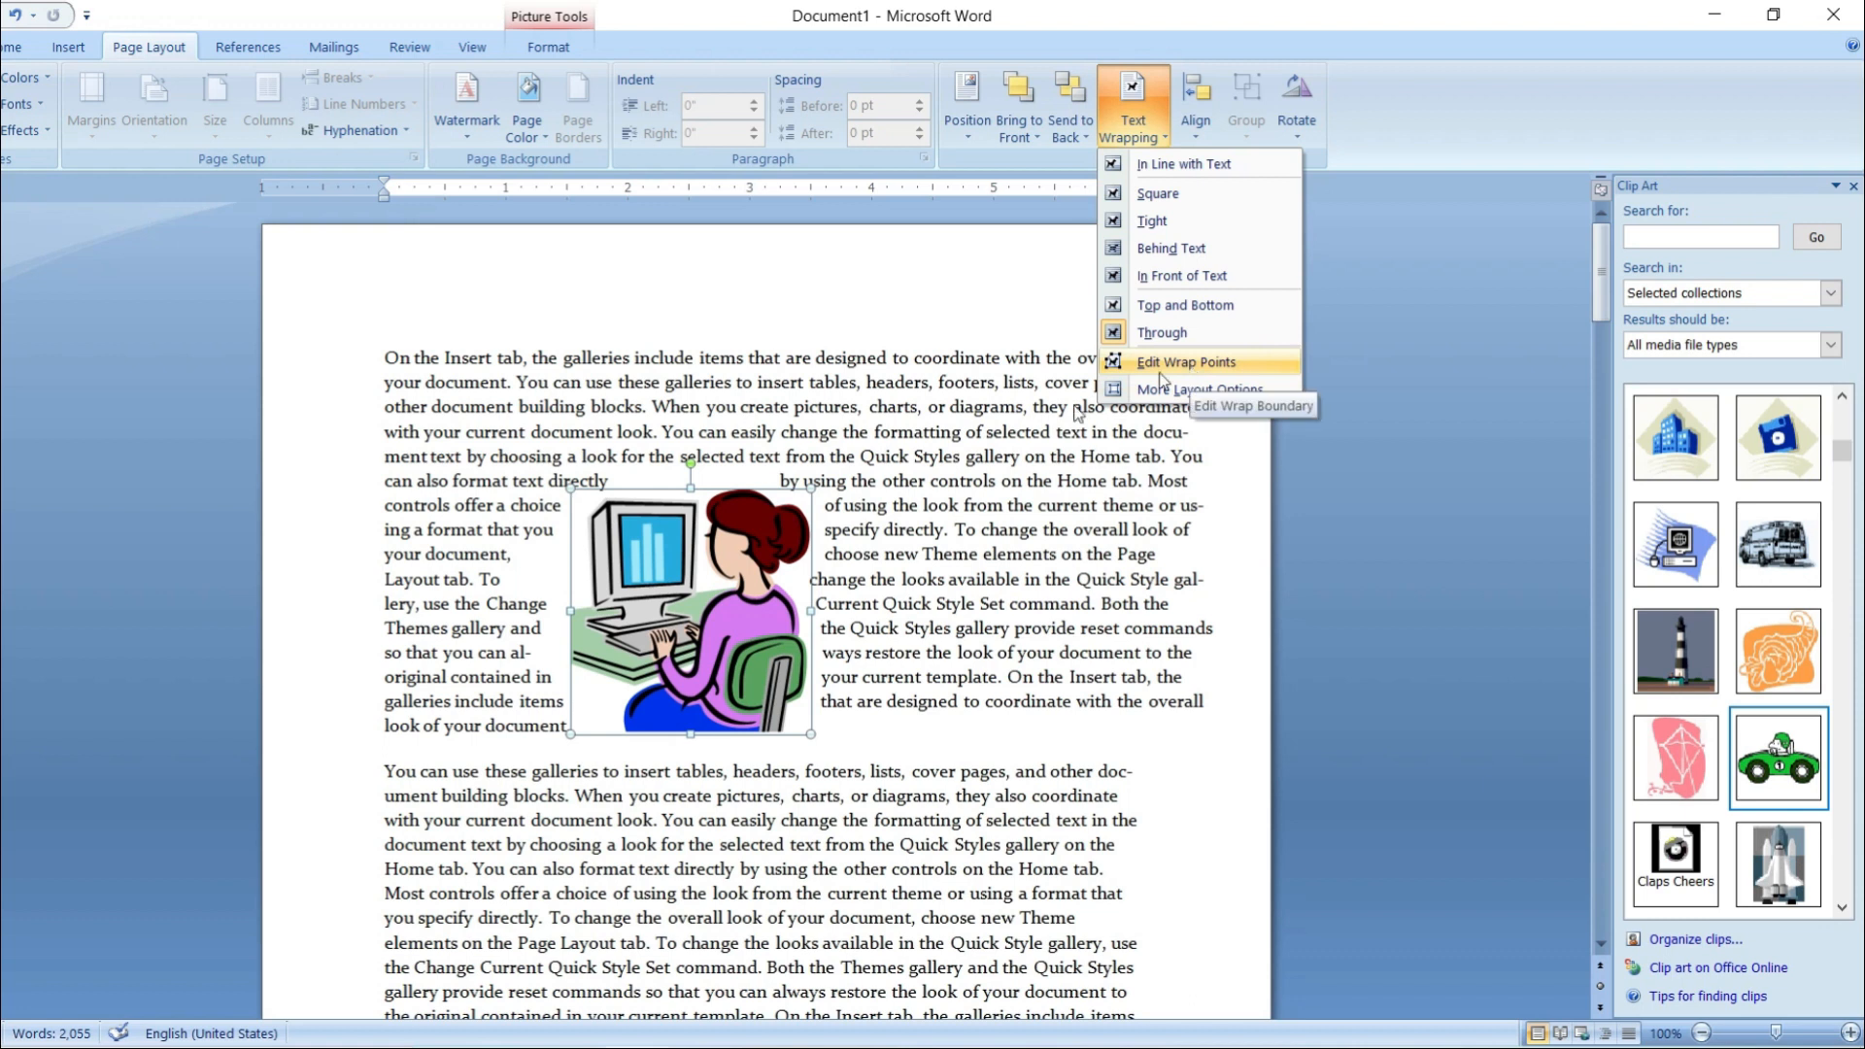
left_click(1193, 374)
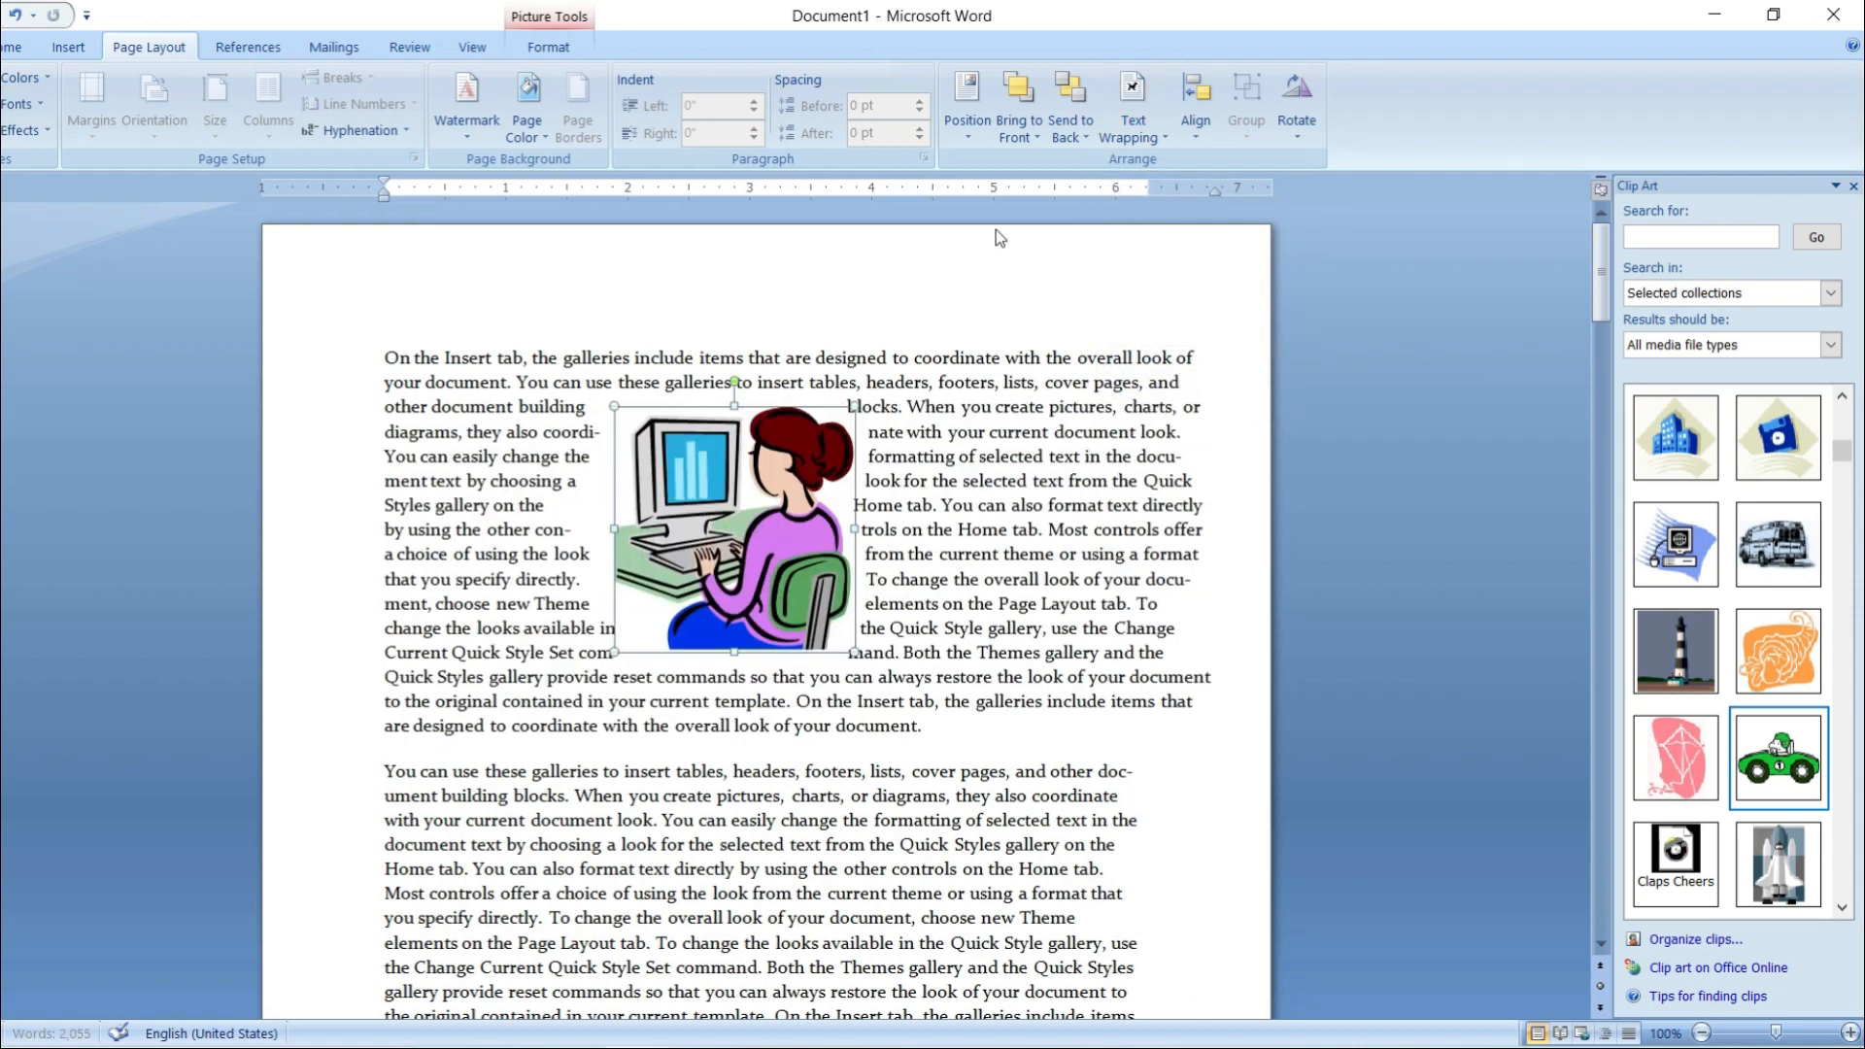
left_click(1133, 125)
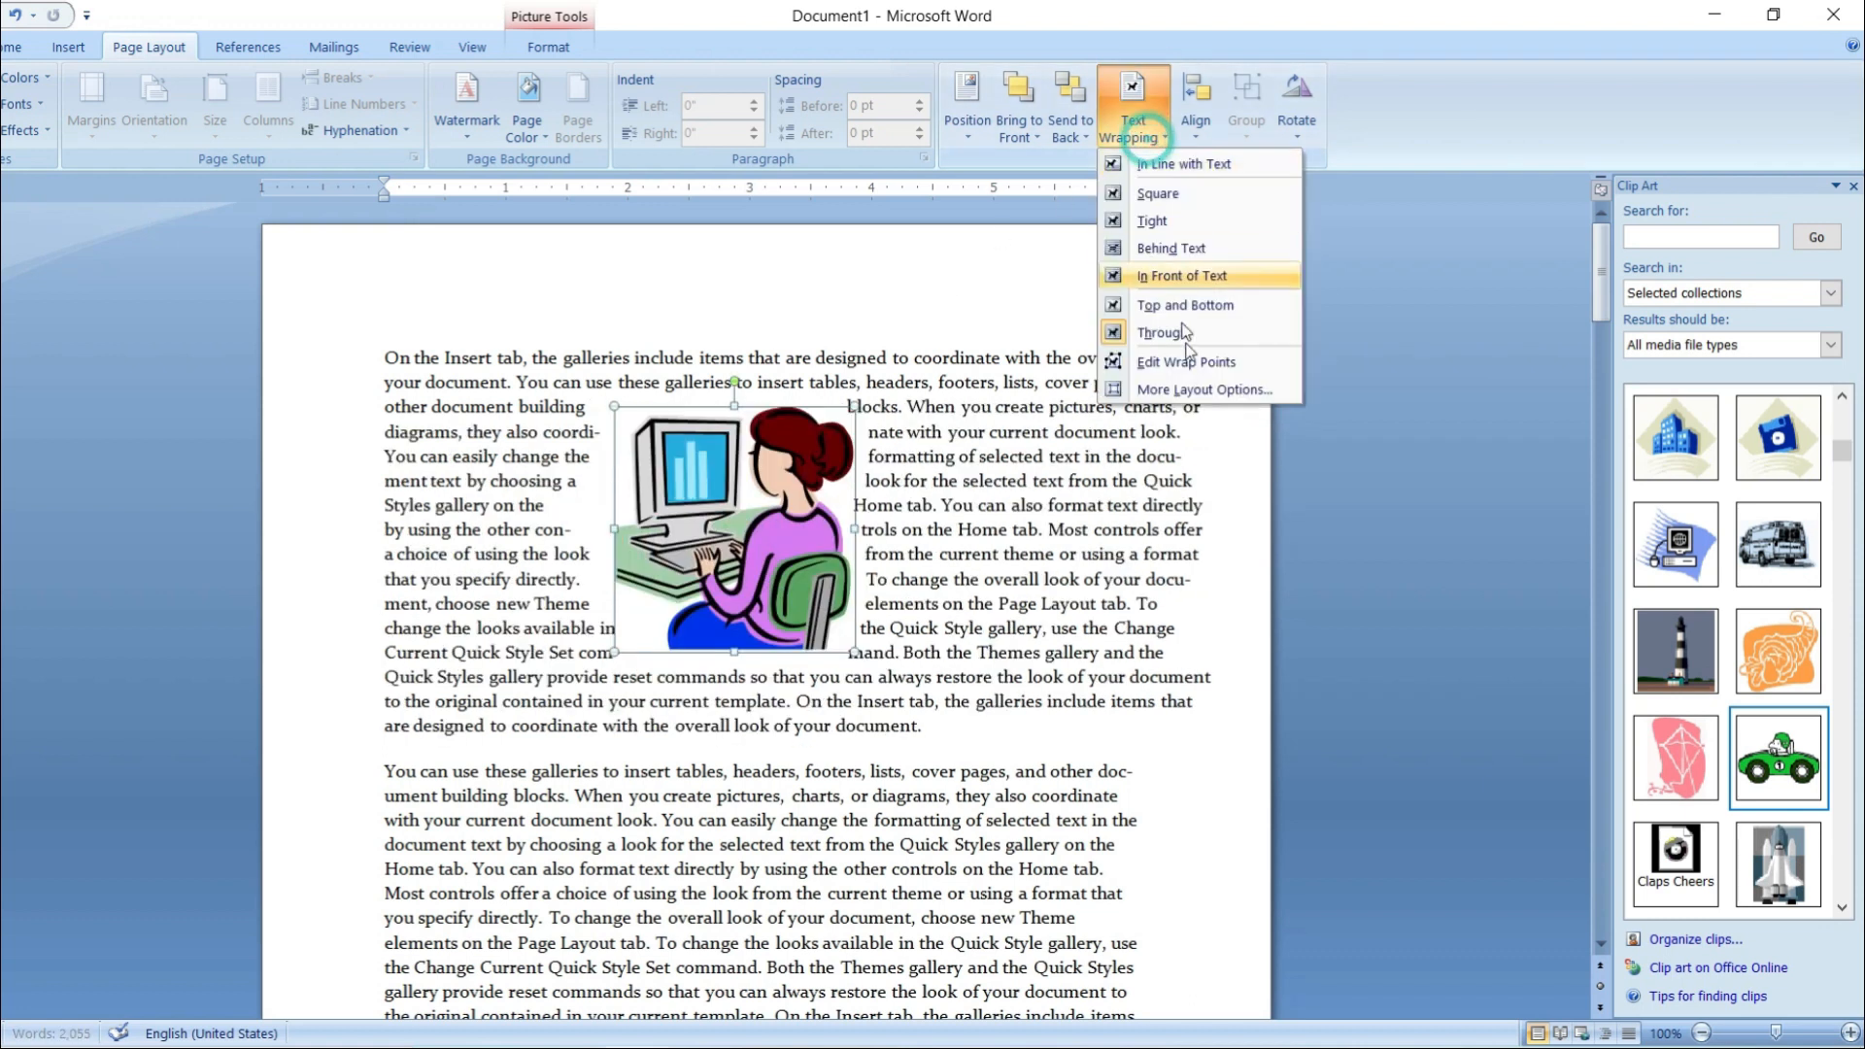
left_click(1185, 374)
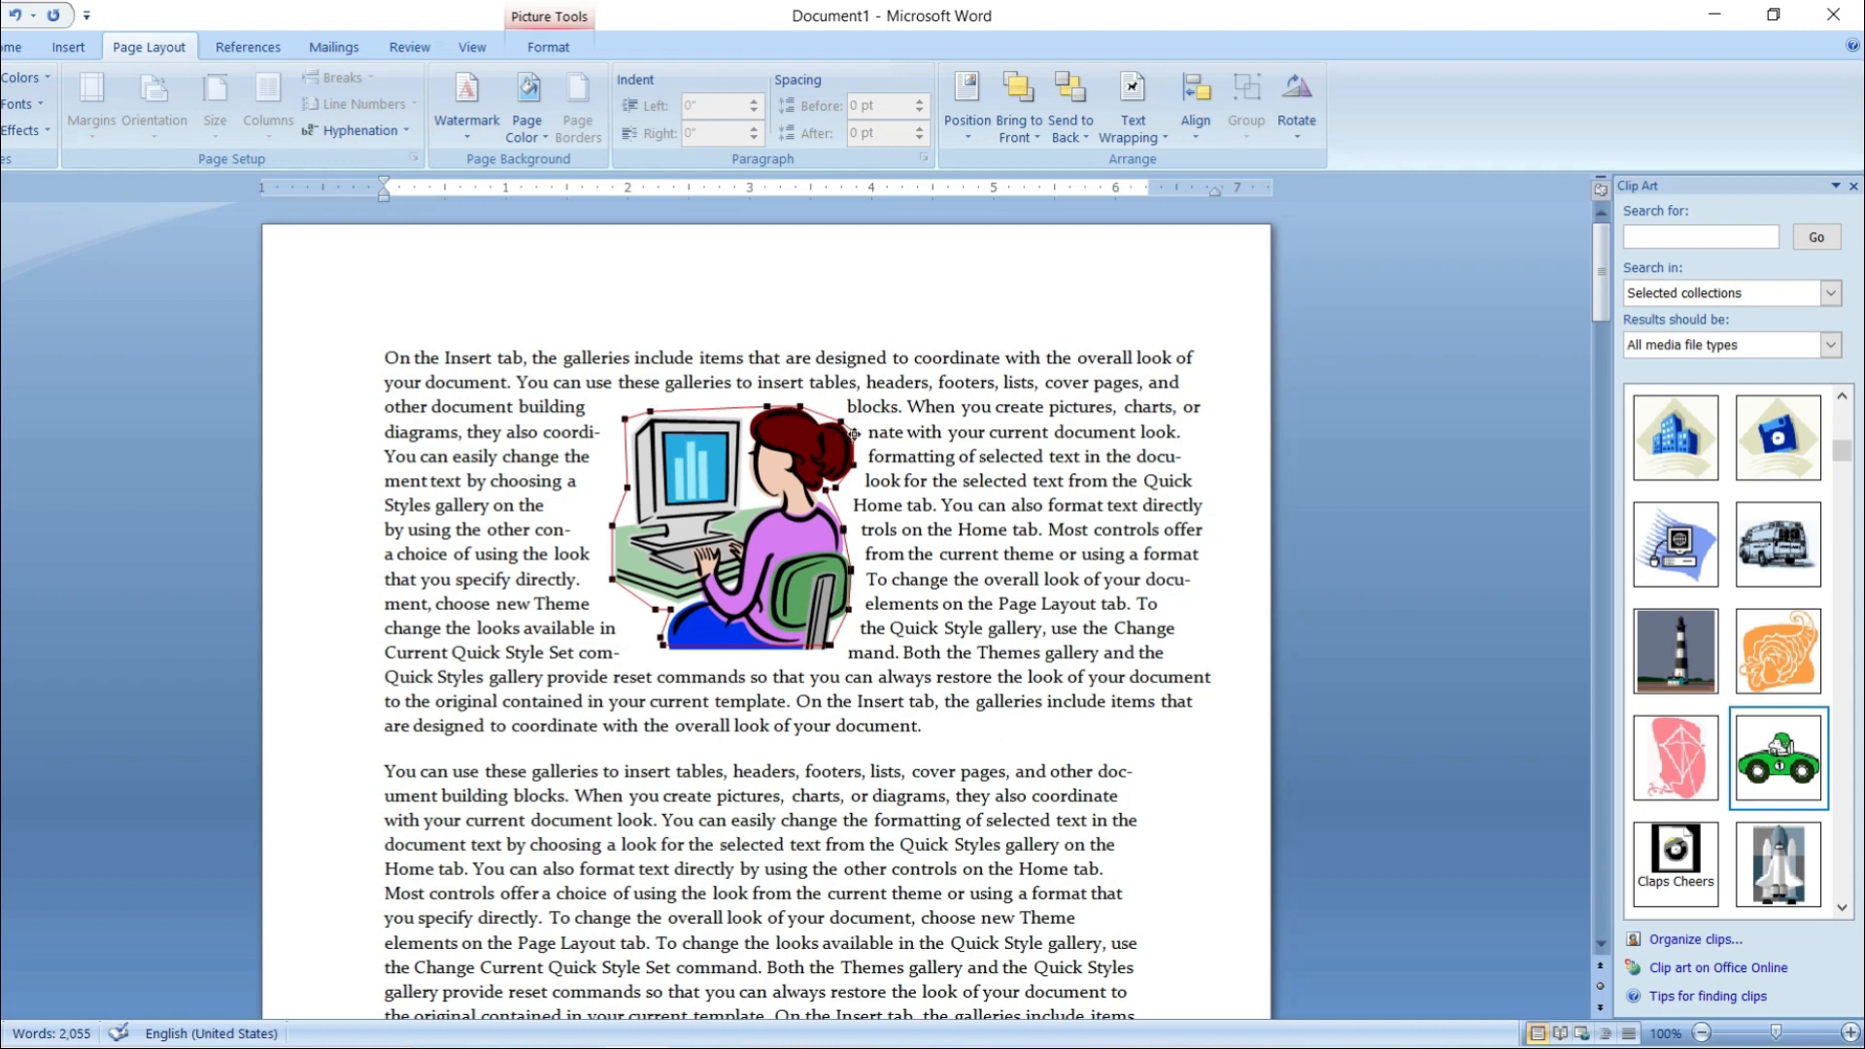
left_click_drag(853, 433, 917, 406)
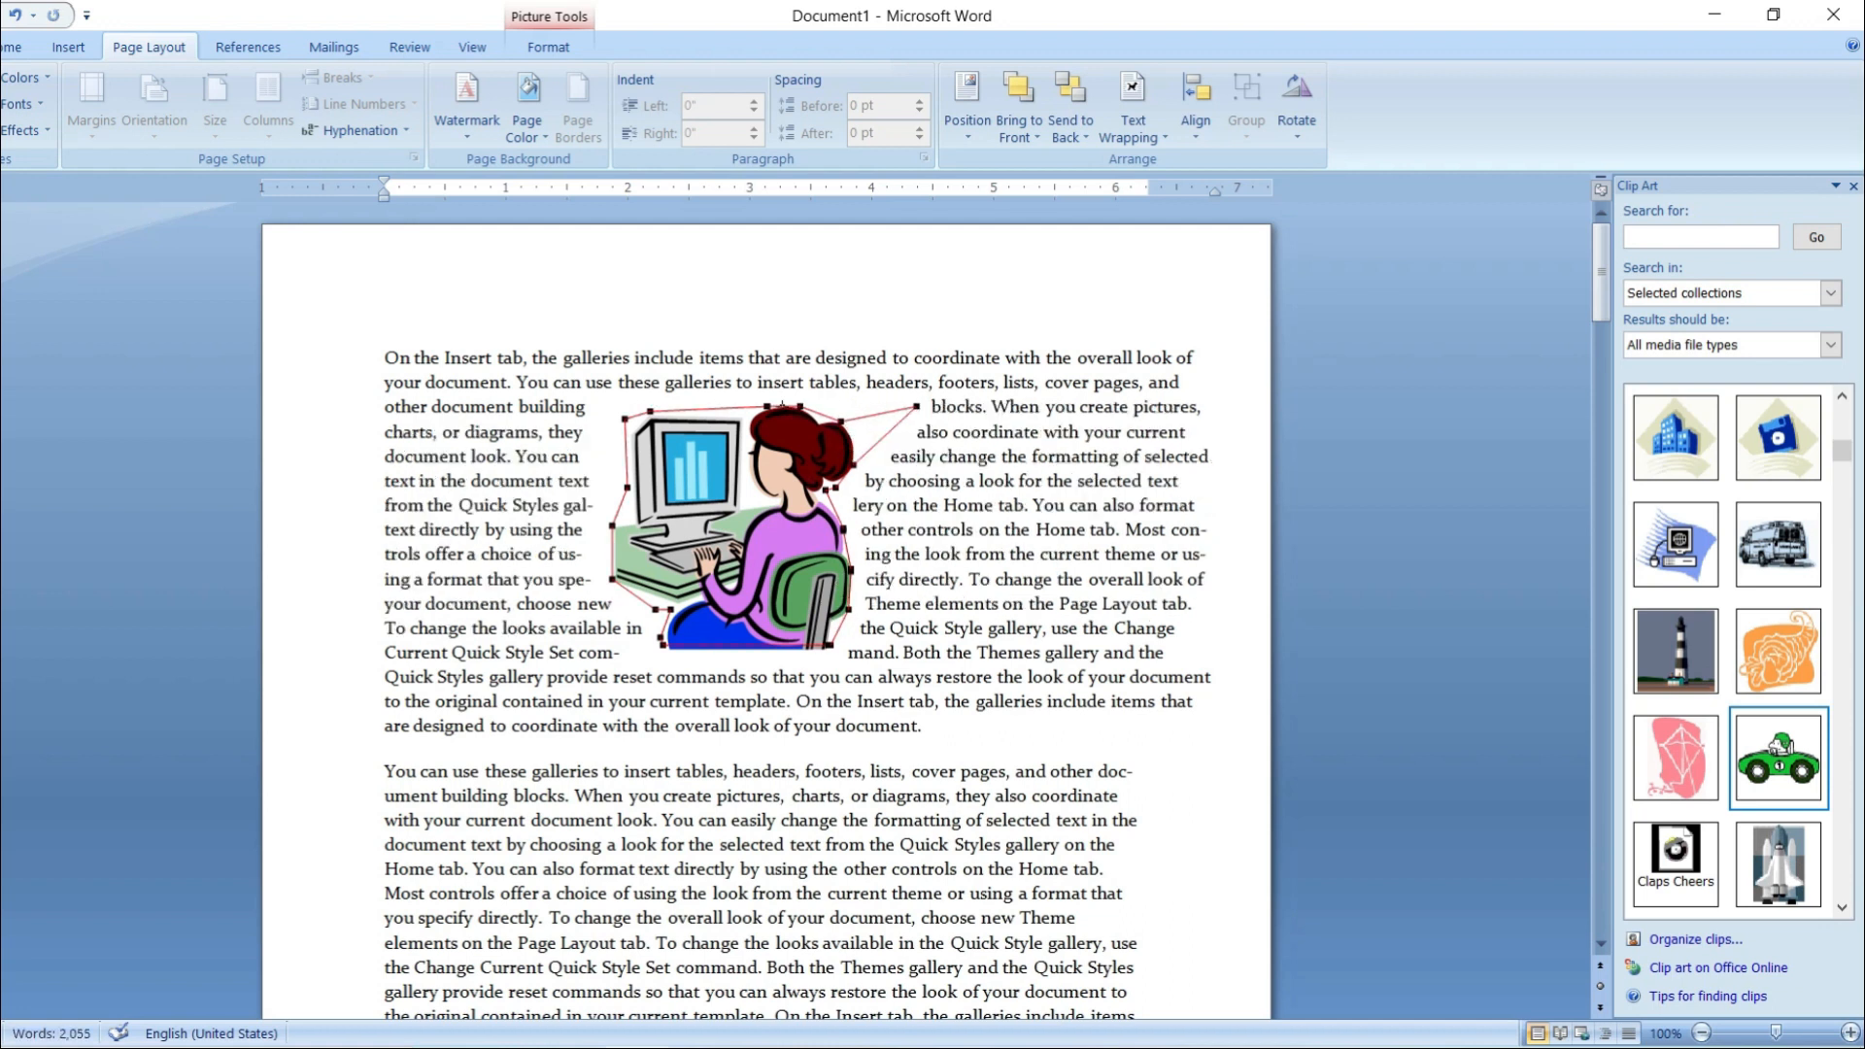
- Pull the woman clip art's wrap points outward above her hair, beside the chair's lower edge and beside her shoulder, and finish editing
left_click_drag(798, 405, 817, 352)
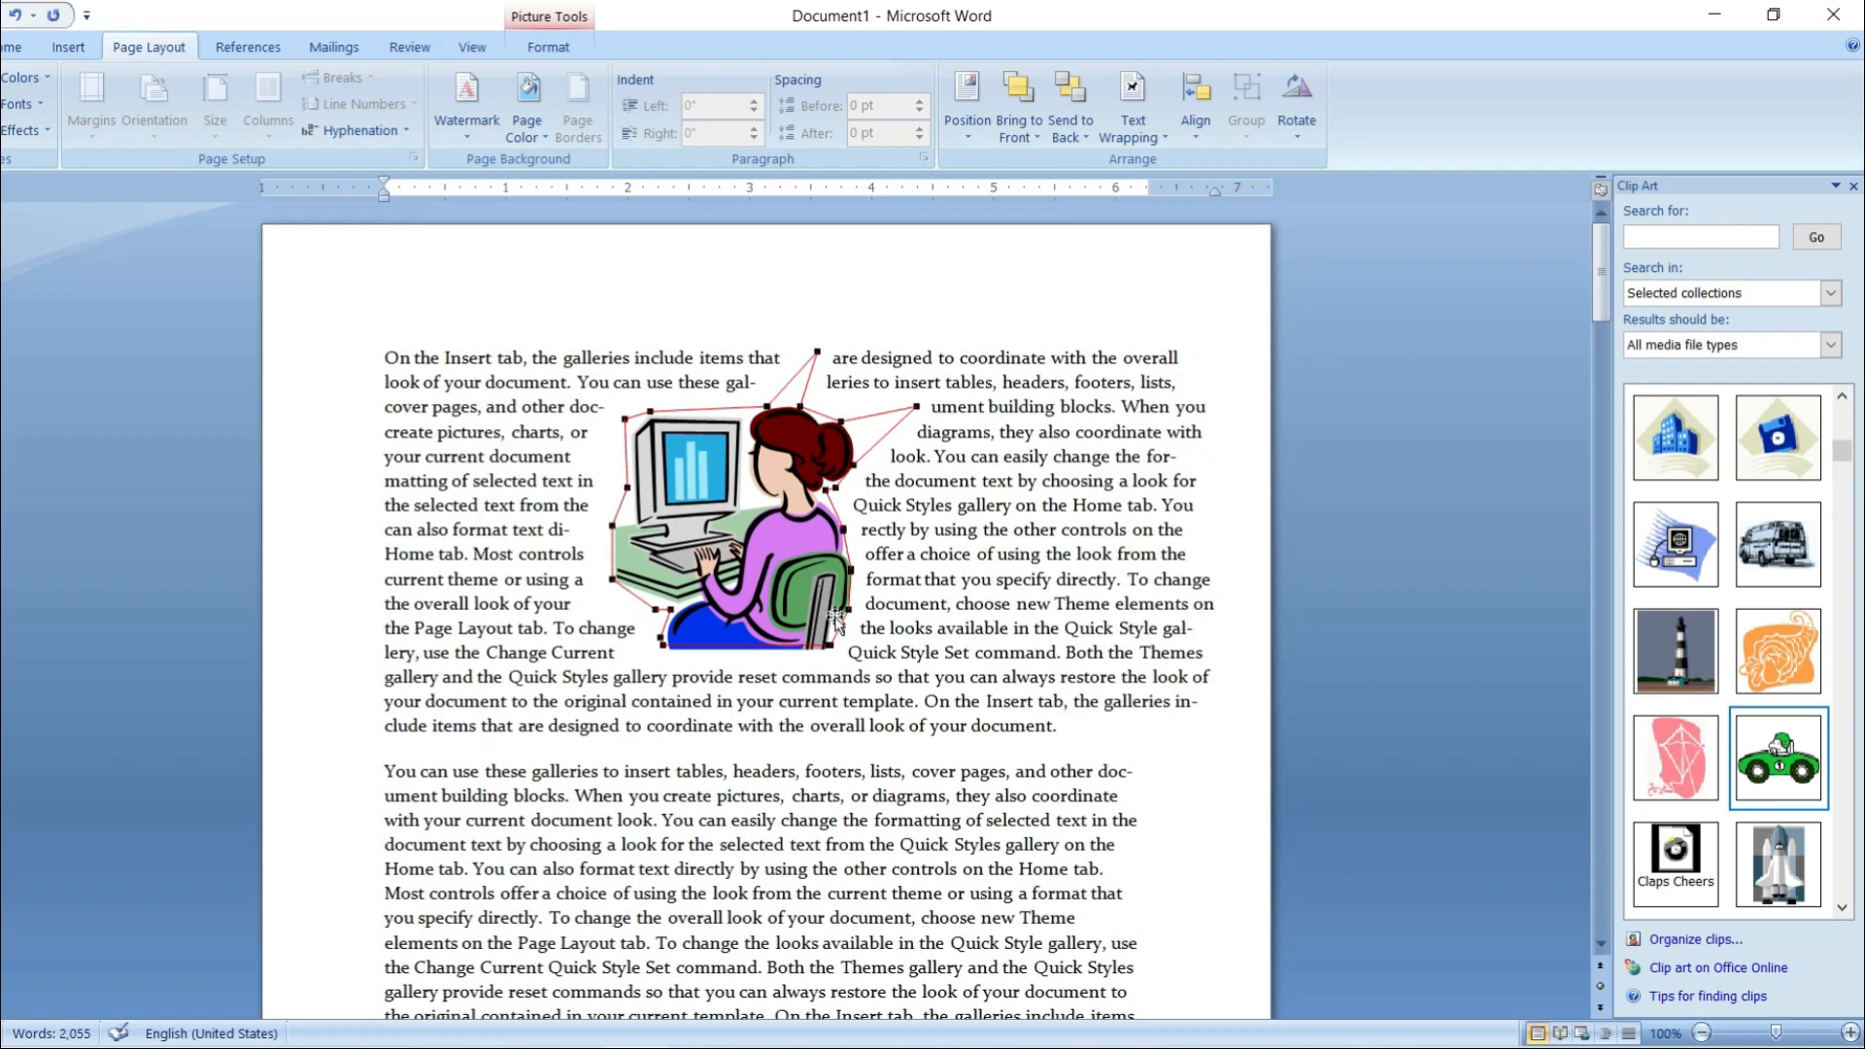
left_click_drag(830, 645, 895, 662)
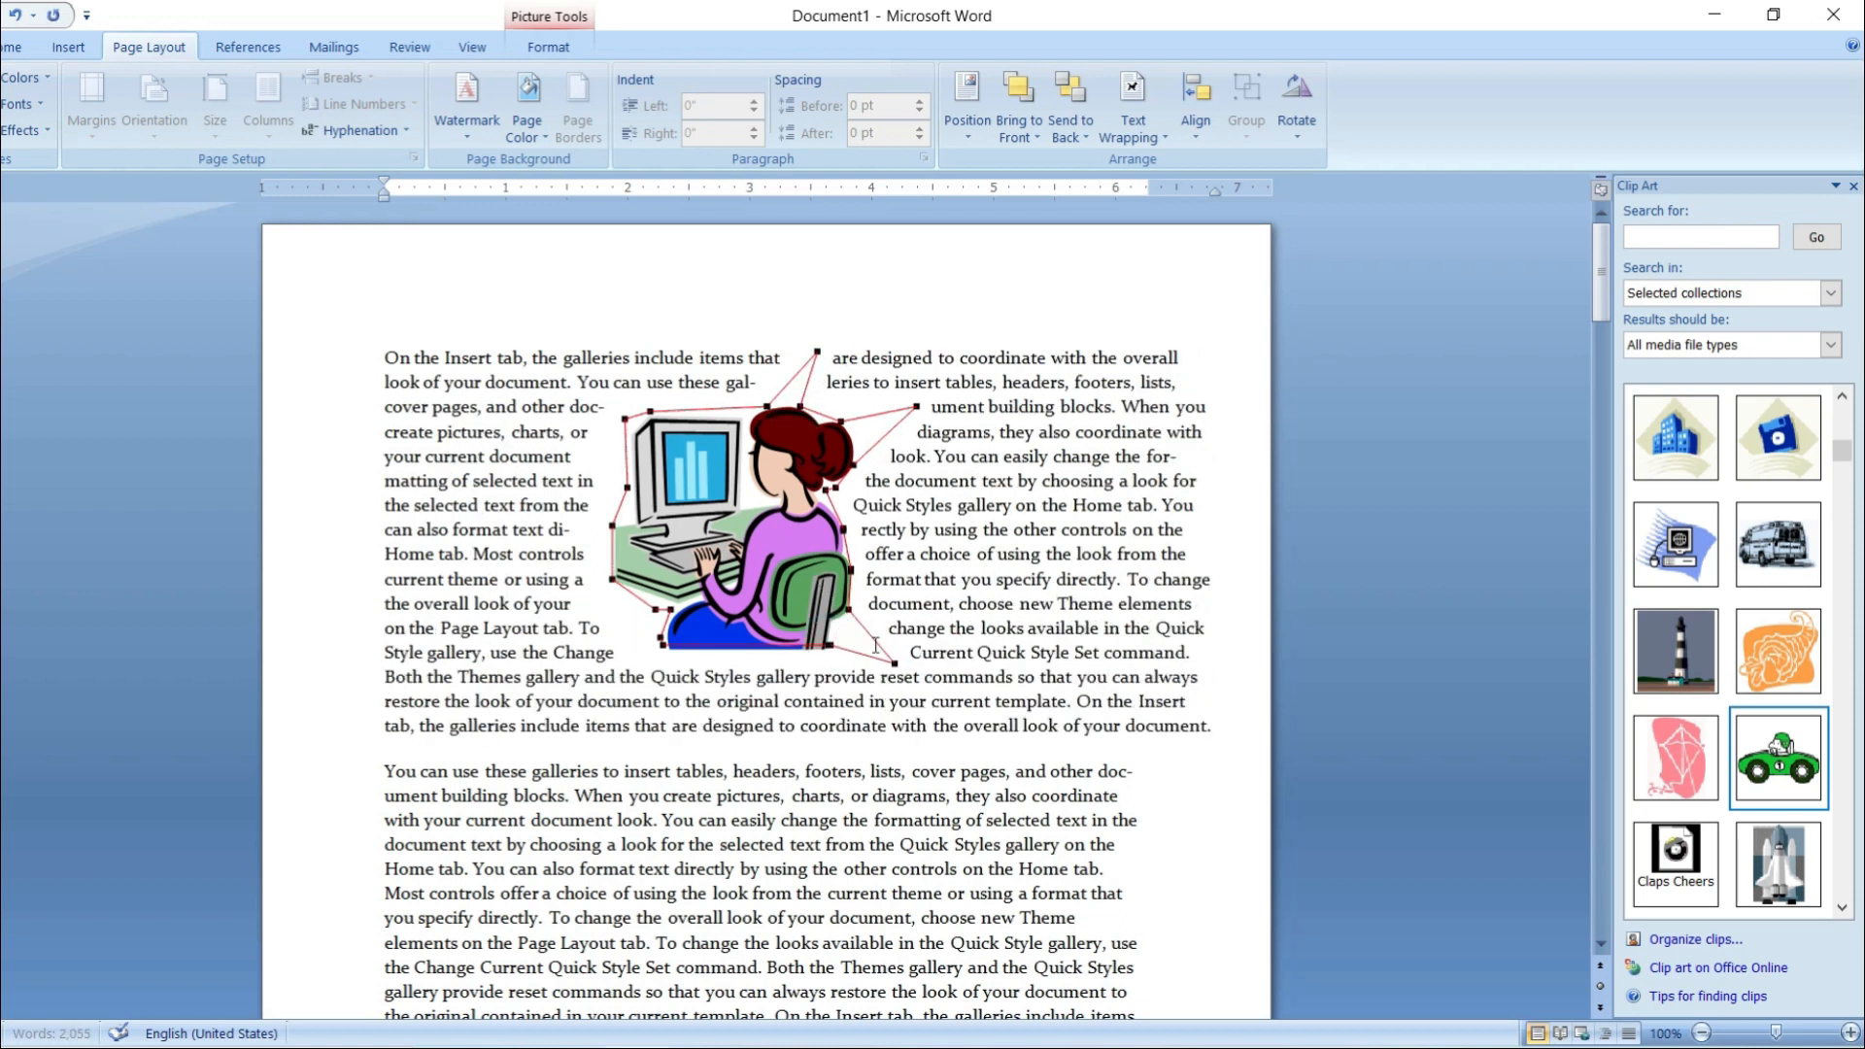
left_click_drag(846, 528, 946, 529)
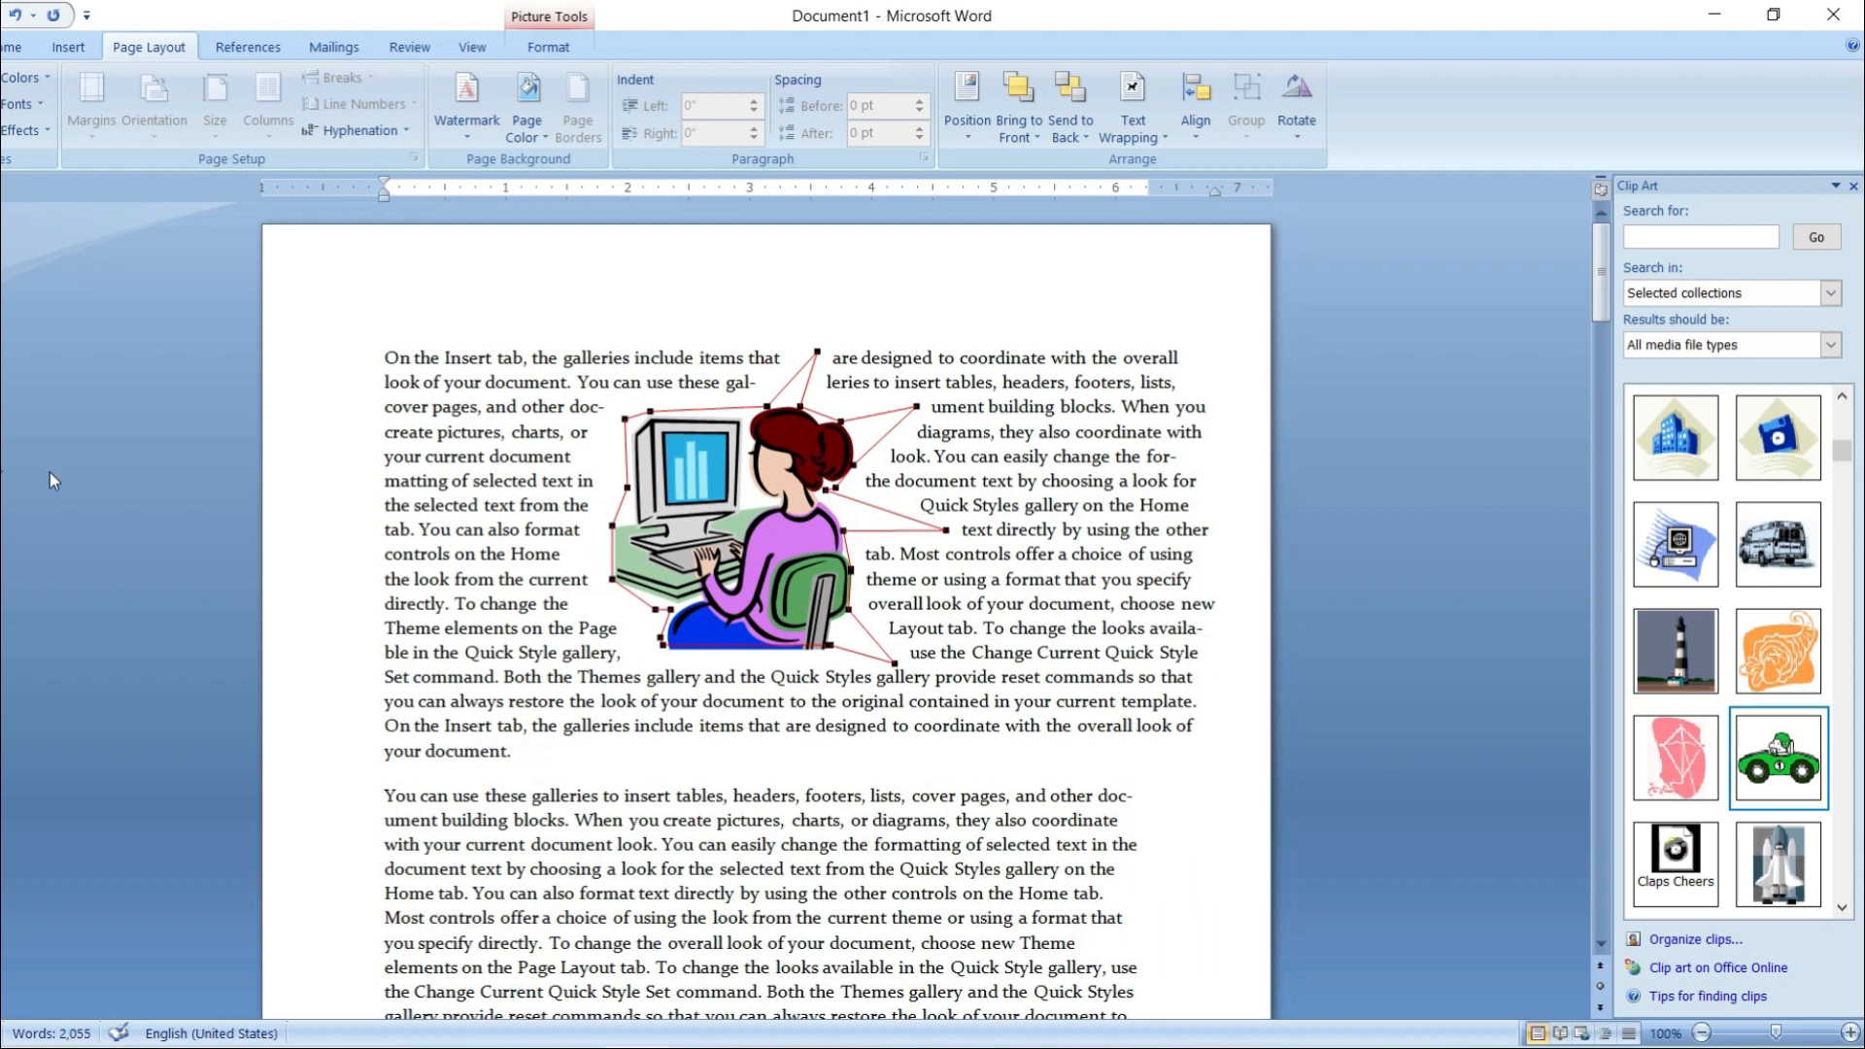
left_click(389, 381)
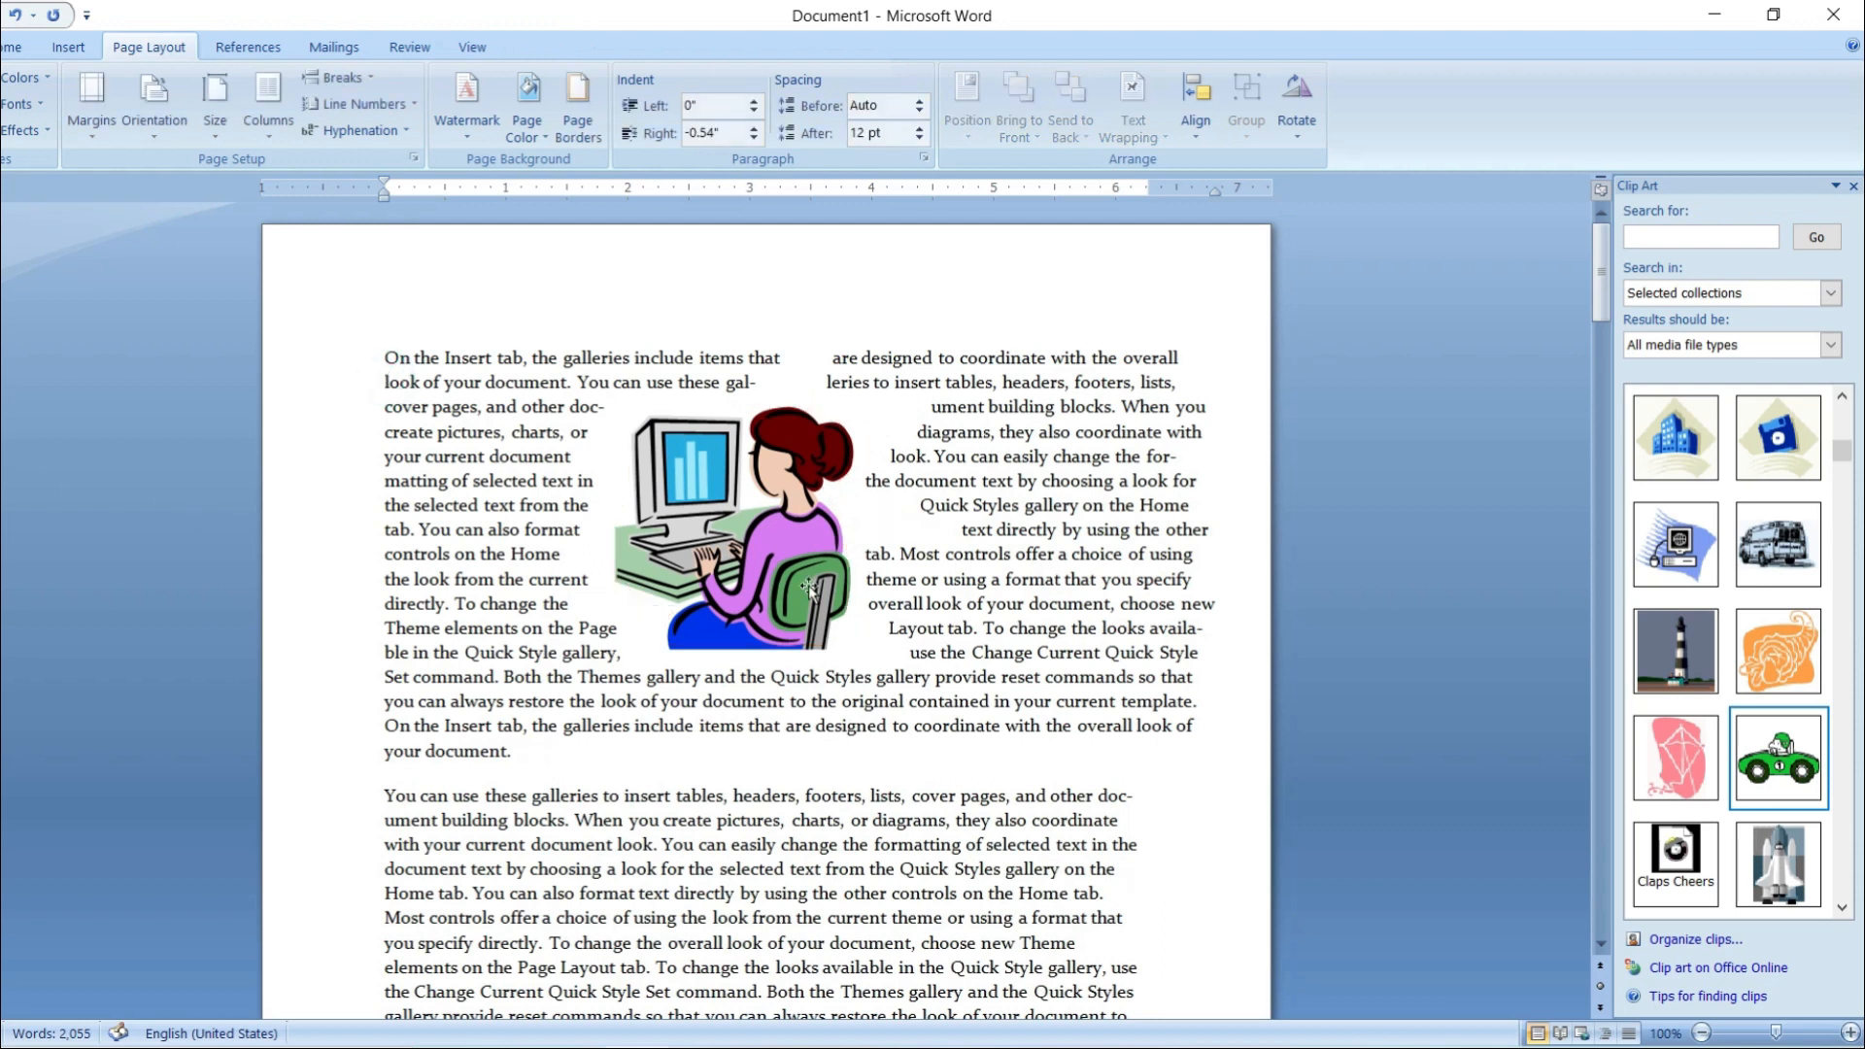
left_click(746, 532)
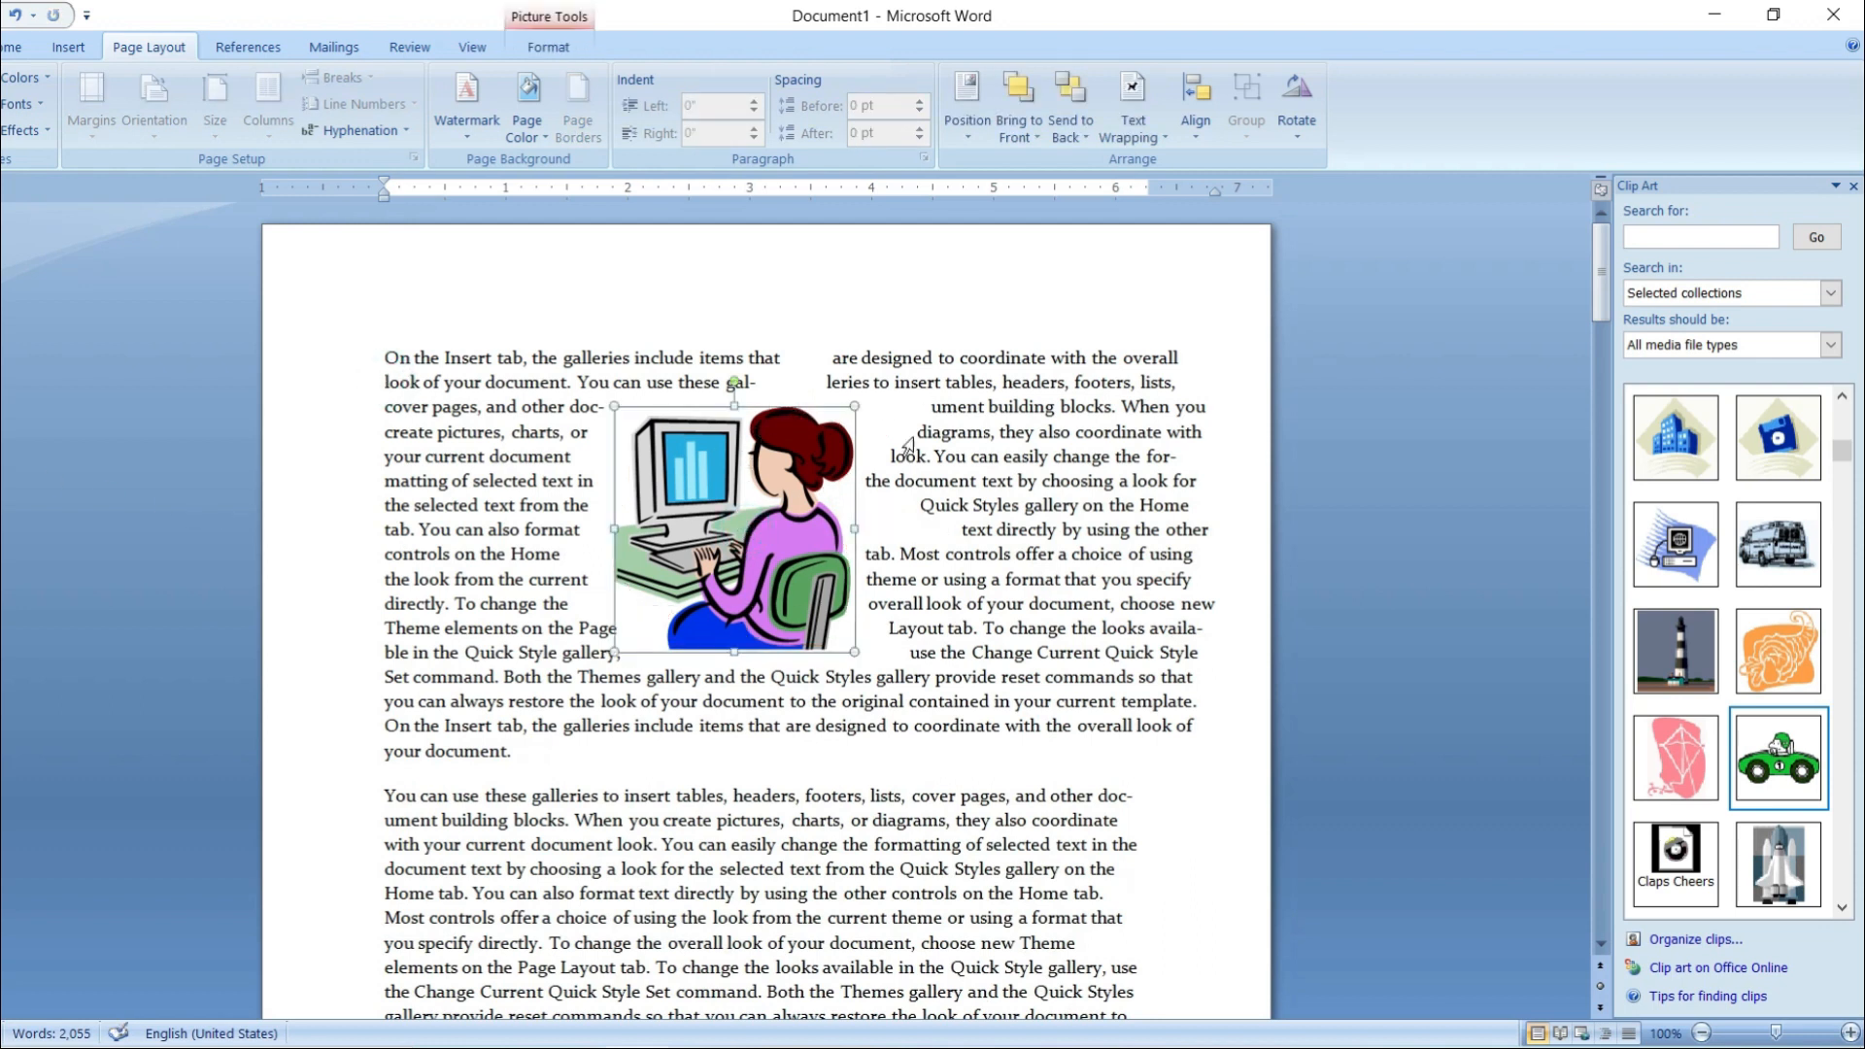
left_click(879, 609)
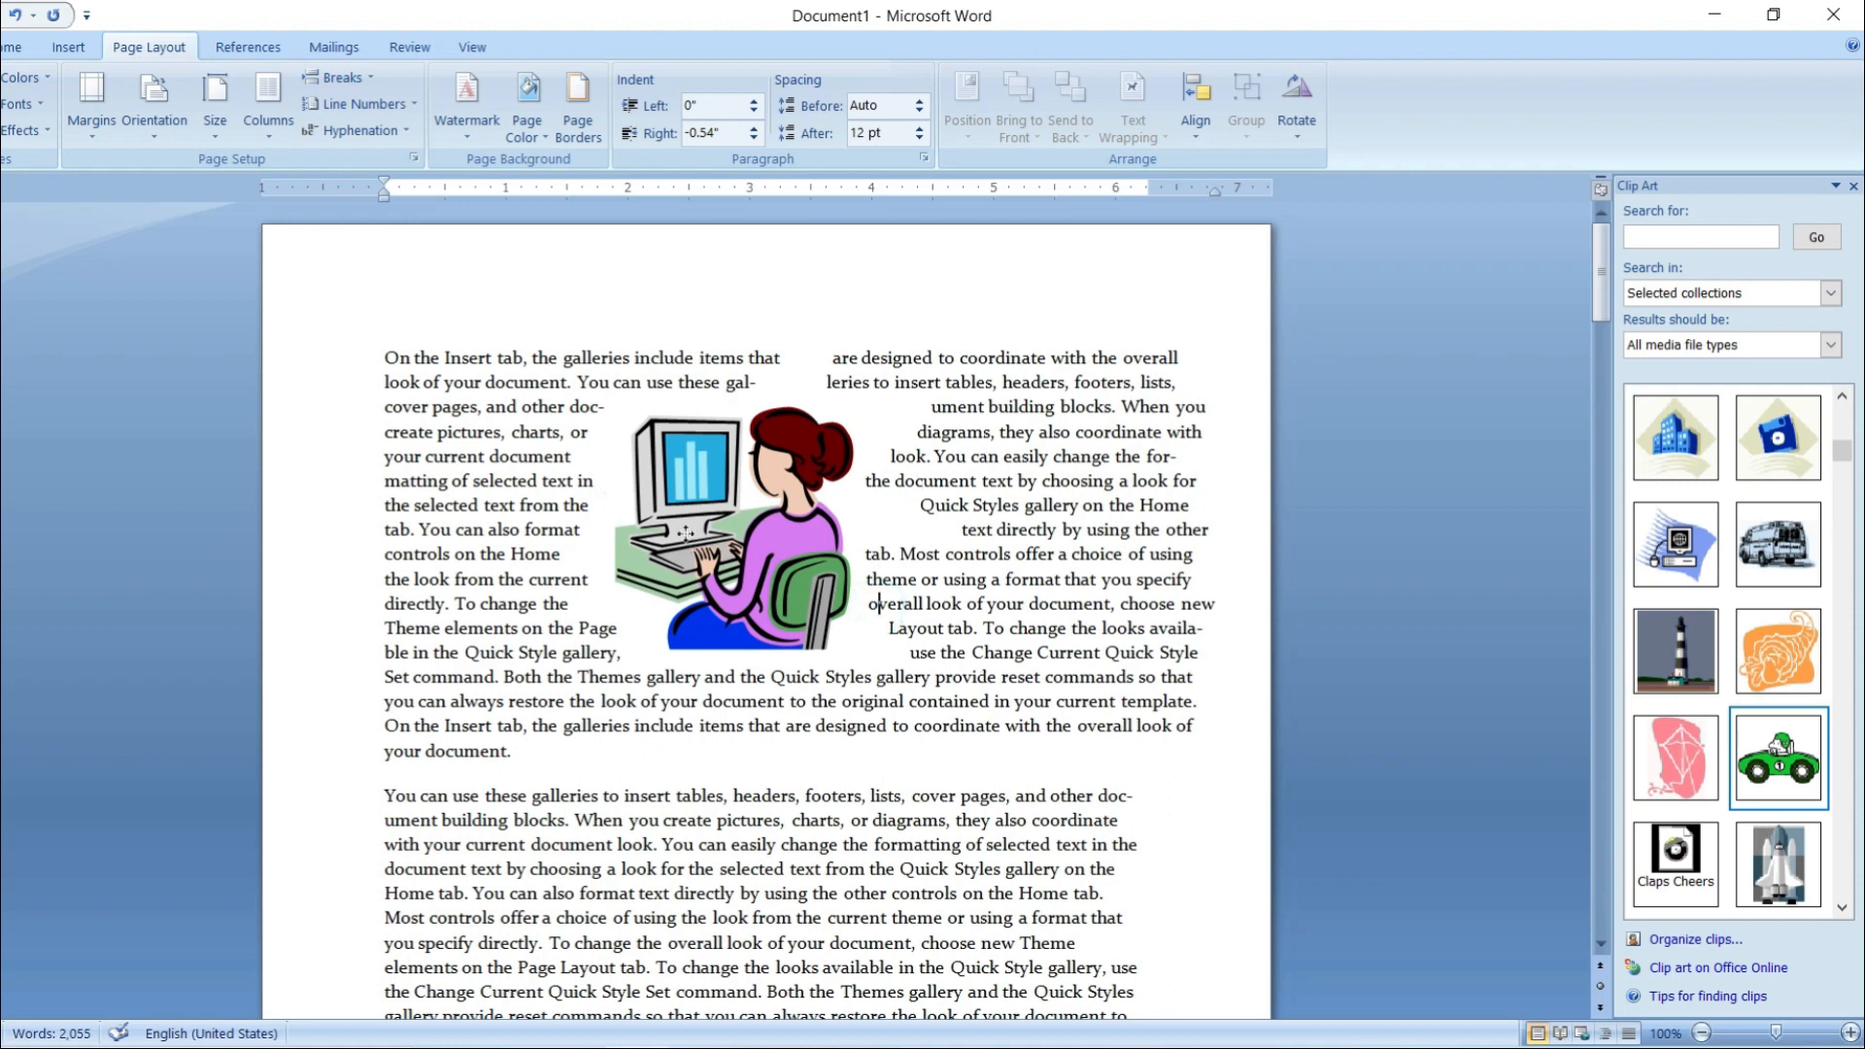
- Align the woman clip art to the left margin and re-align it to the center between the margins
left_click(646, 529)
left_click(1132, 105)
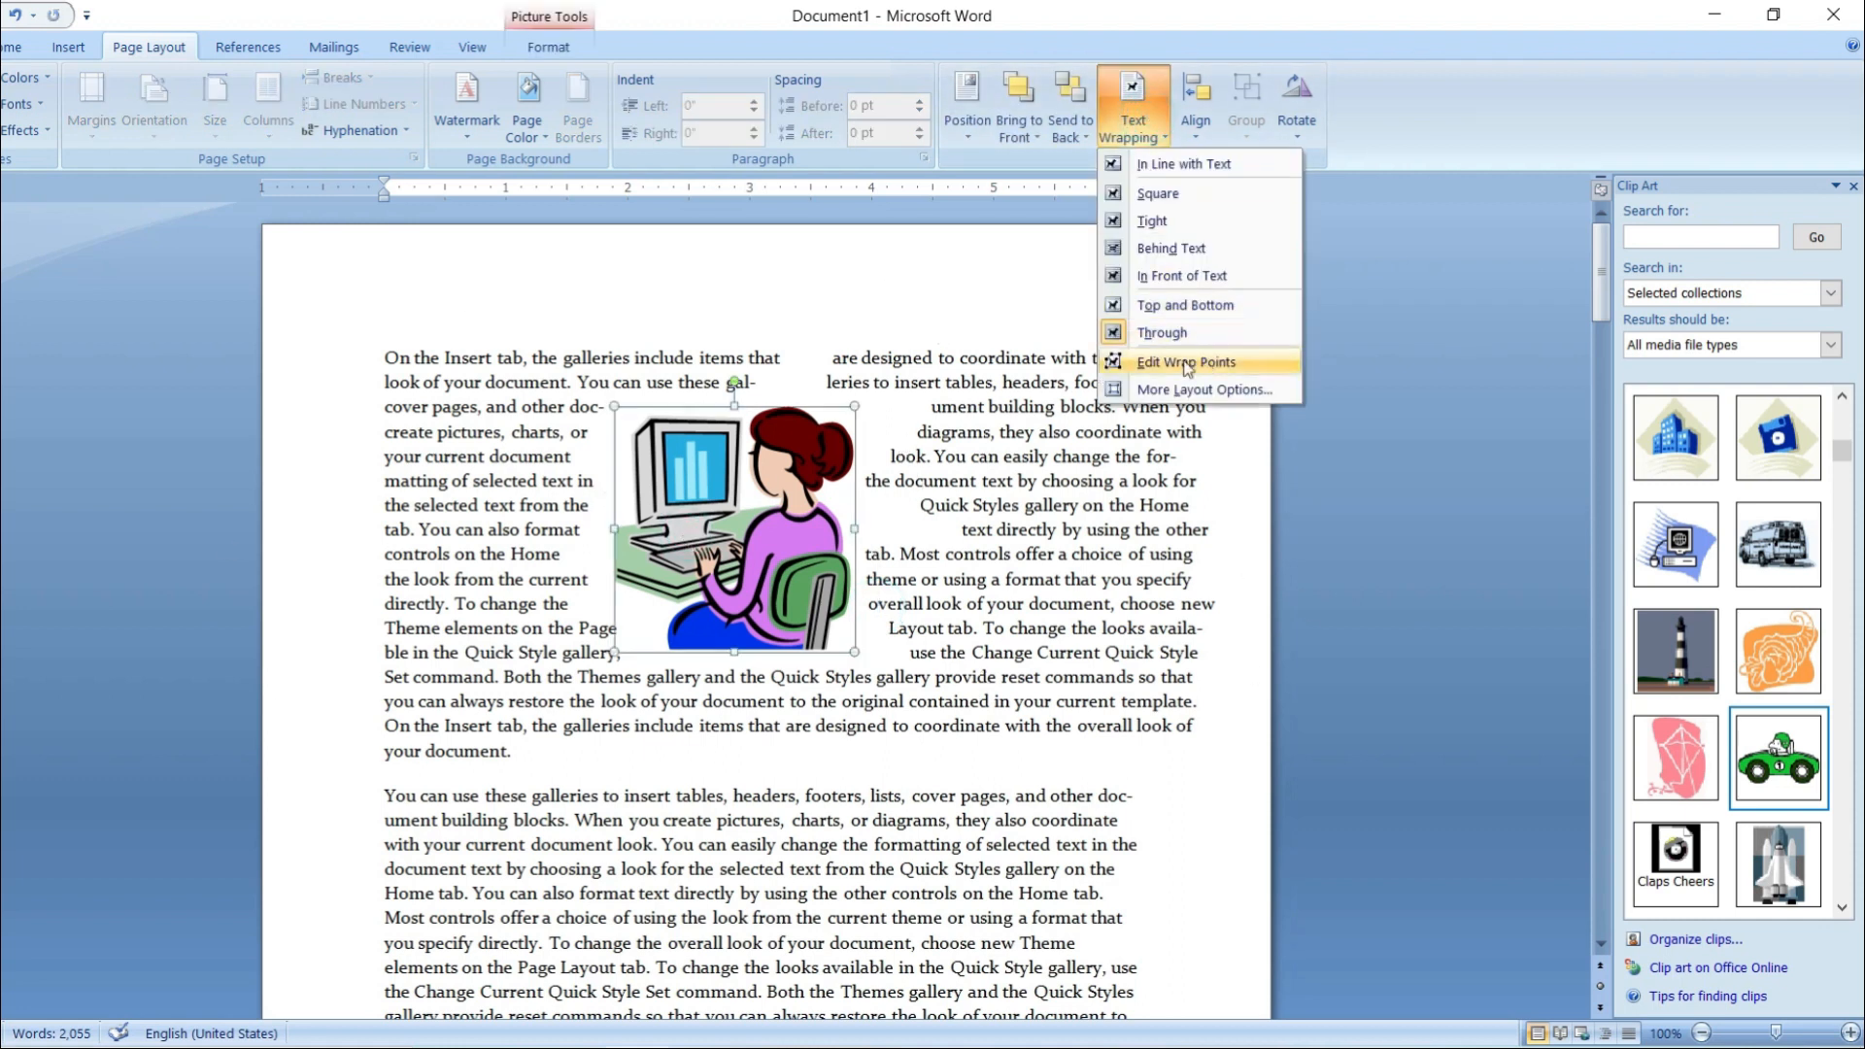
left_click(1193, 113)
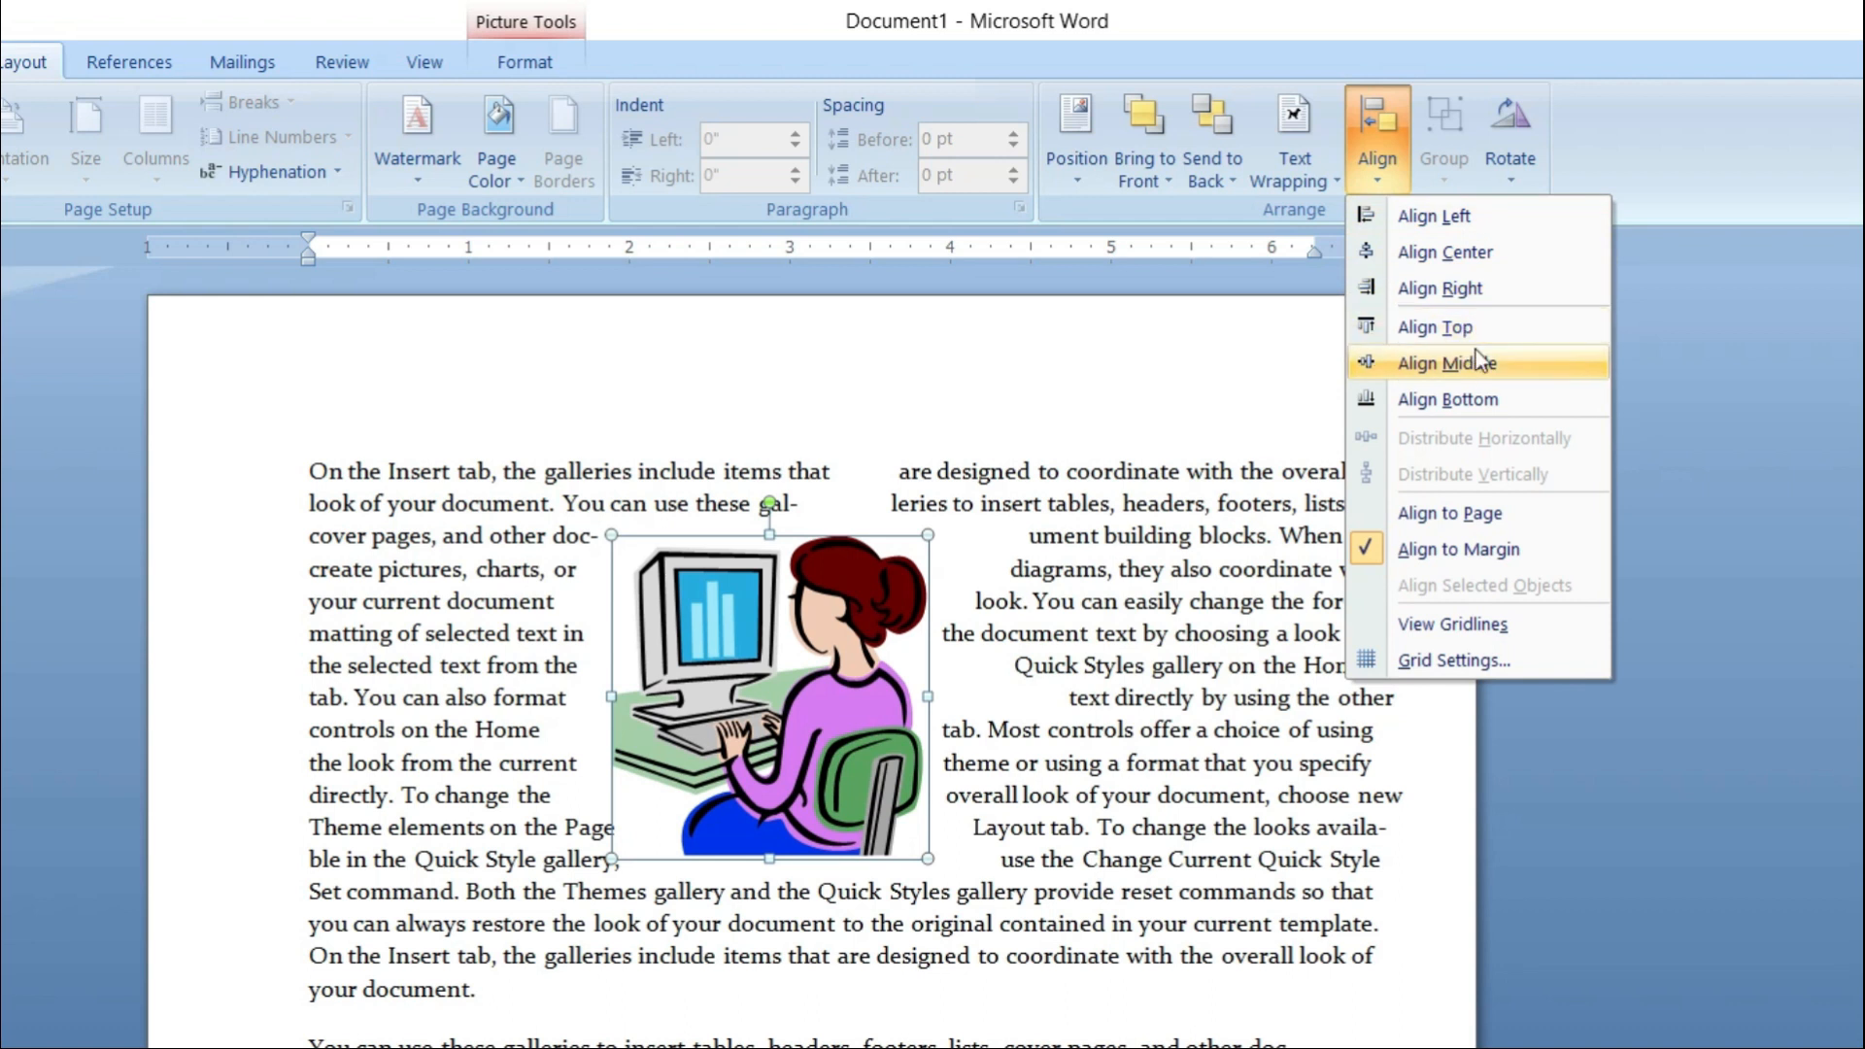
left_click(1471, 222)
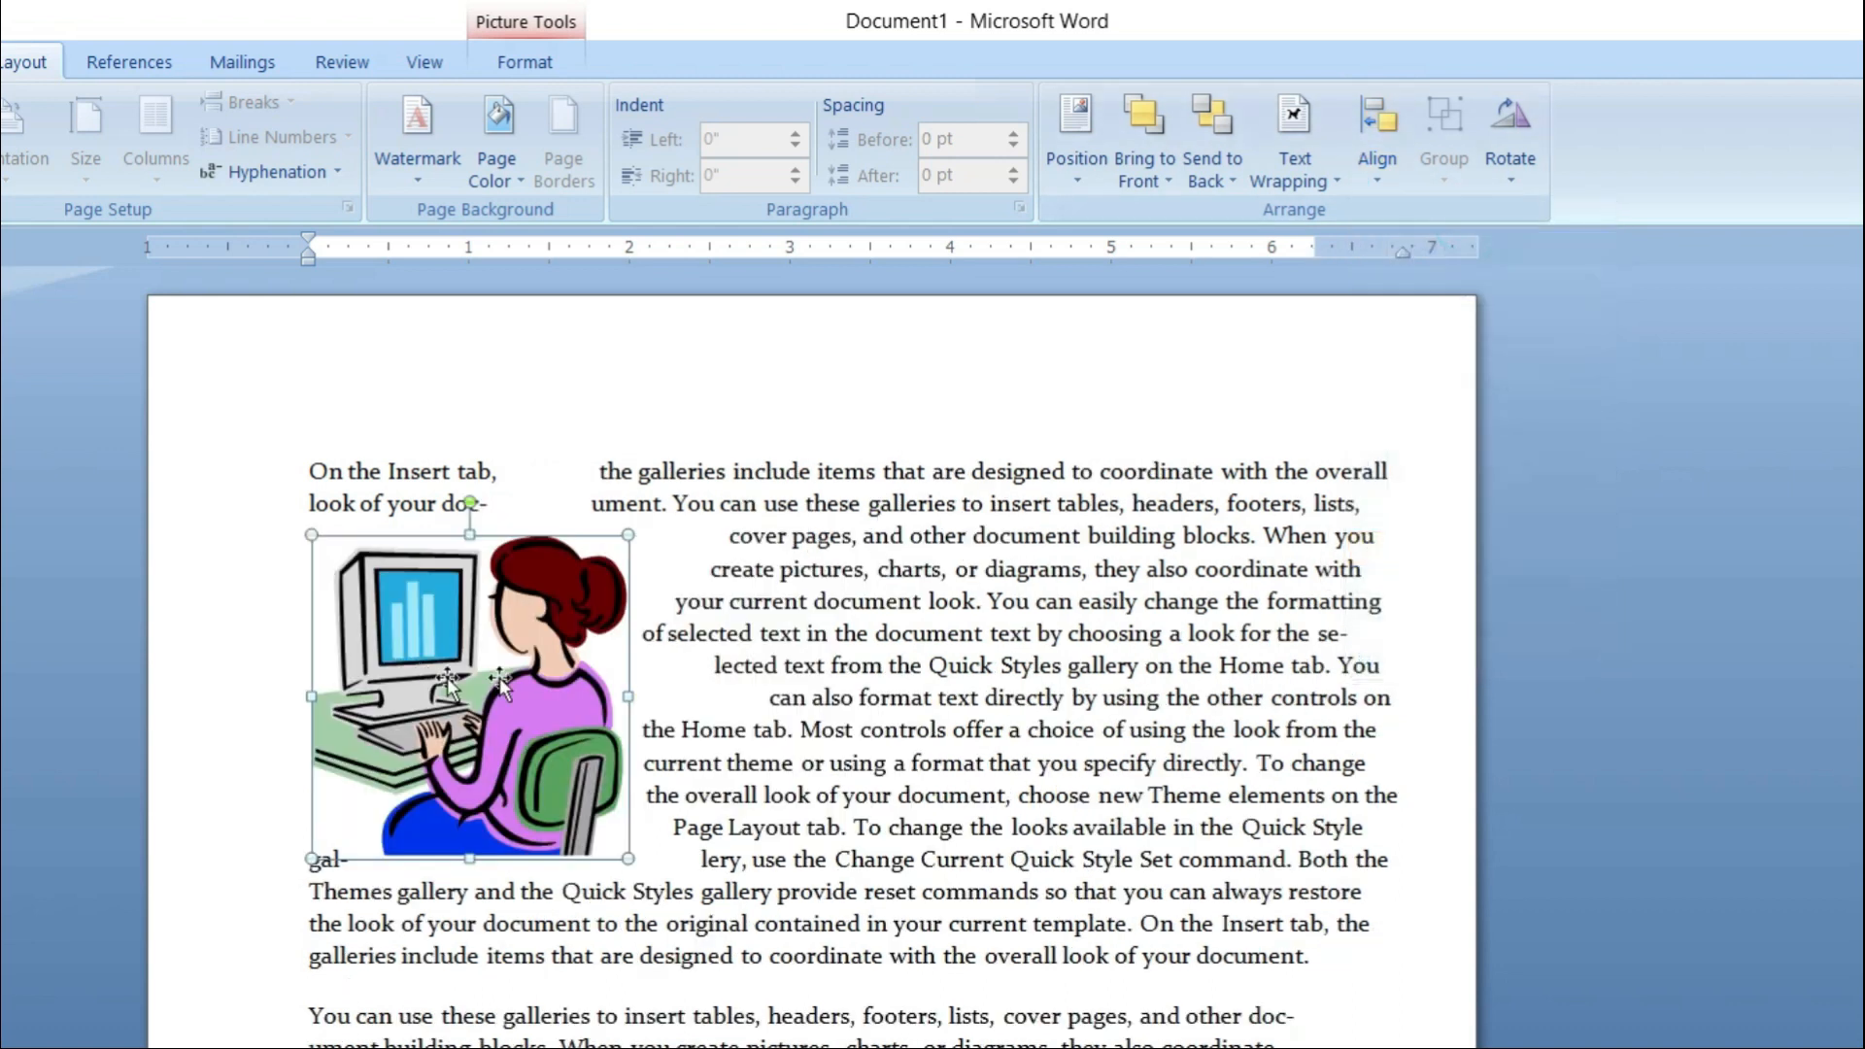
left_click(1381, 163)
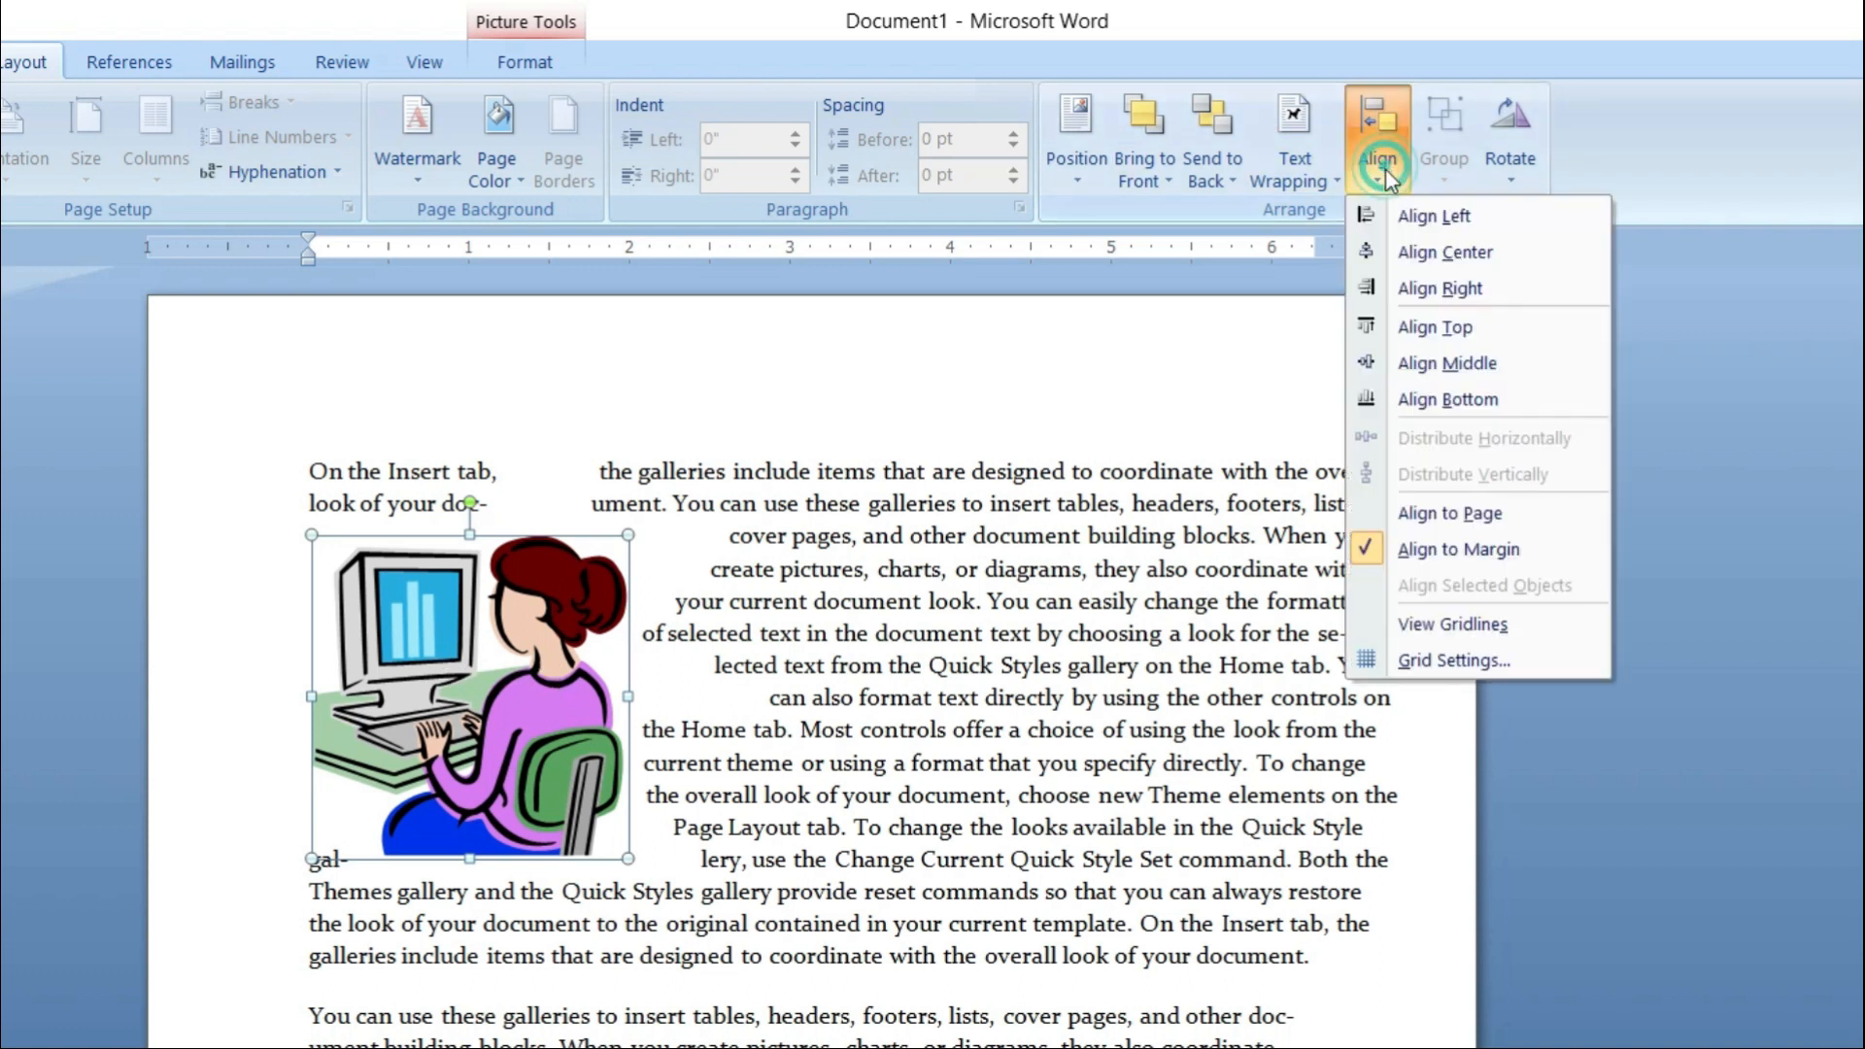
left_click(1451, 255)
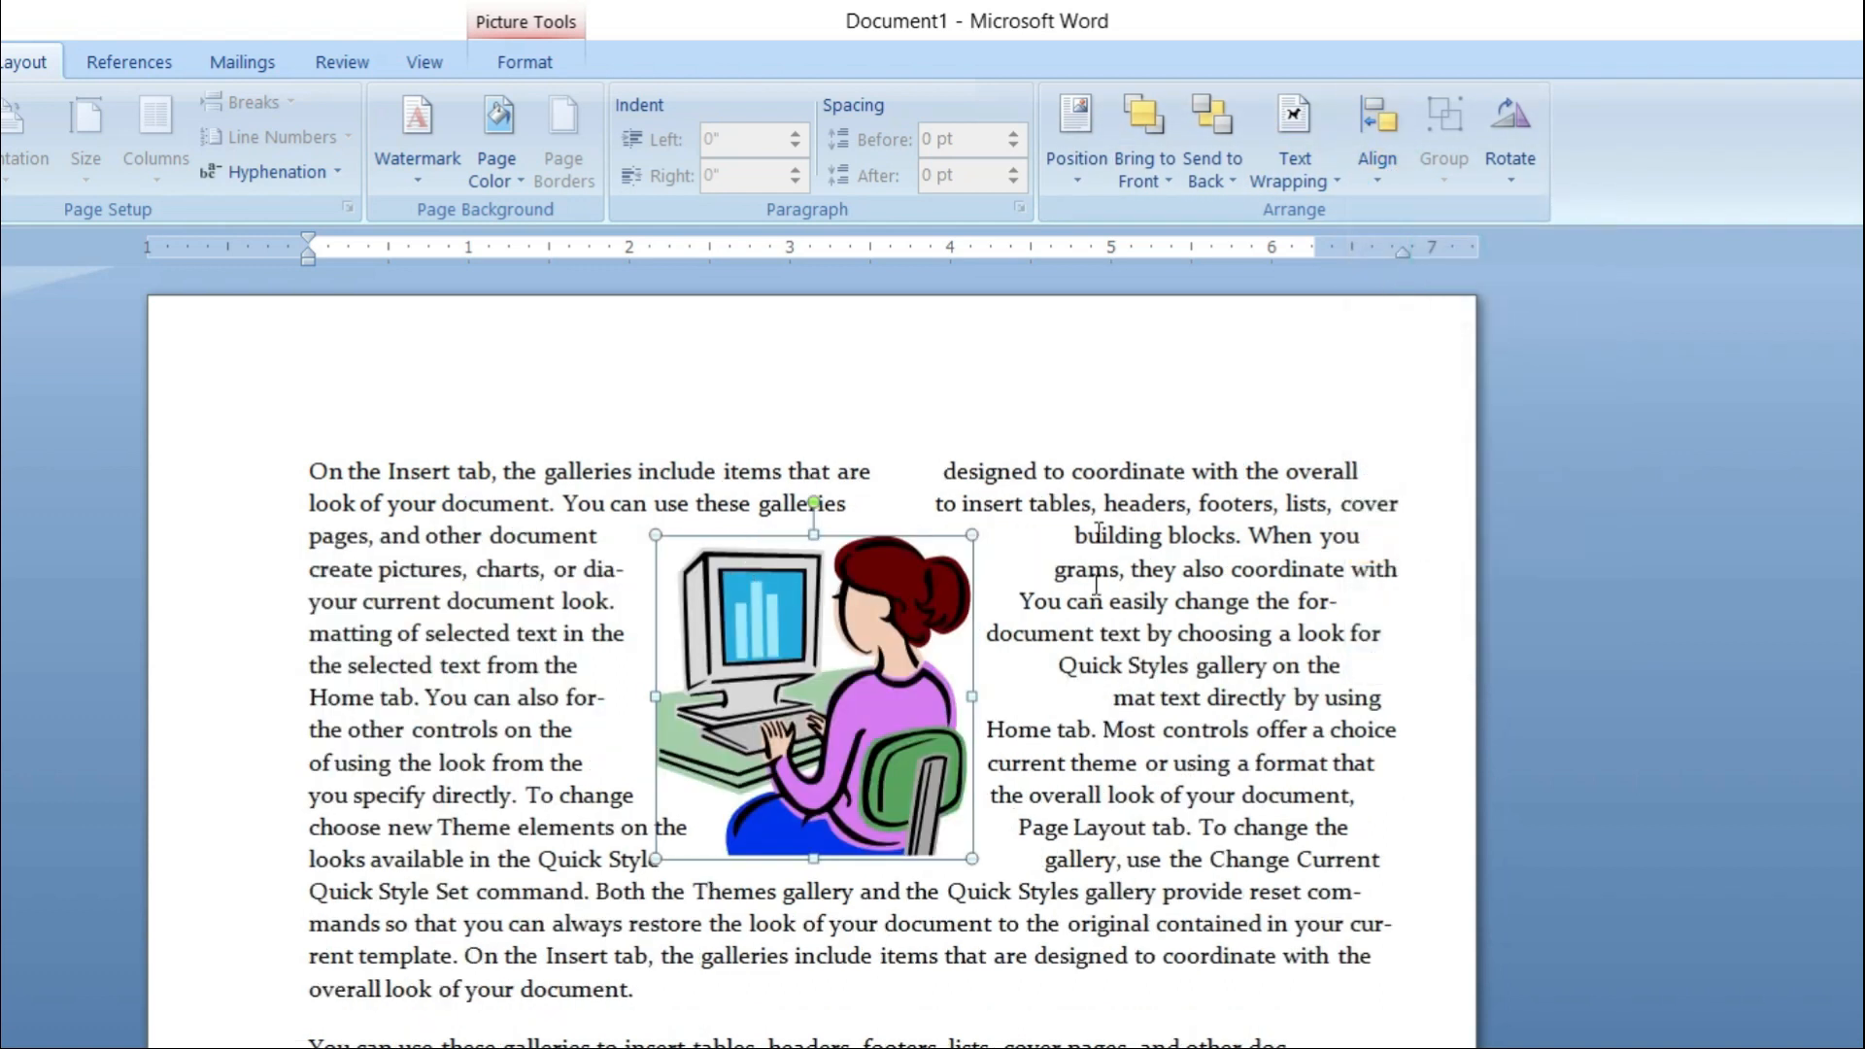
- Align the woman clip art to the right relative to the page margins
left_click(1378, 155)
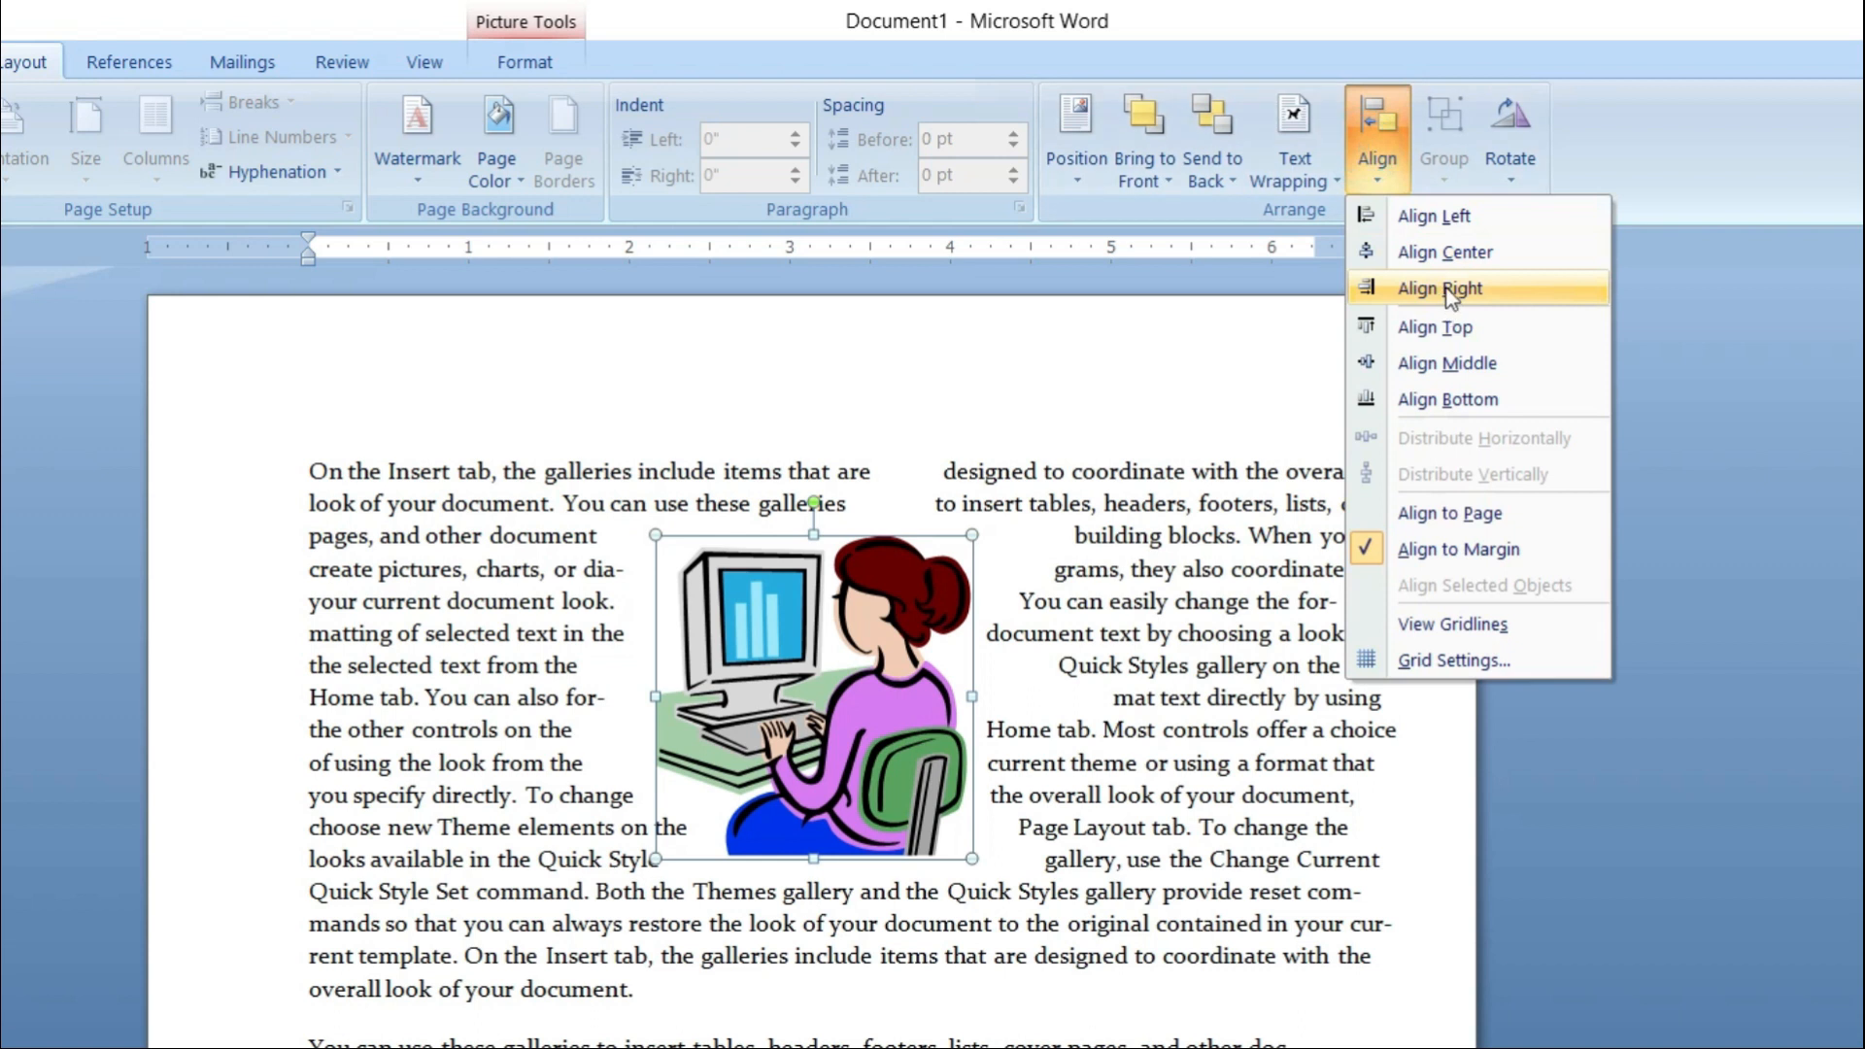
left_click(1450, 289)
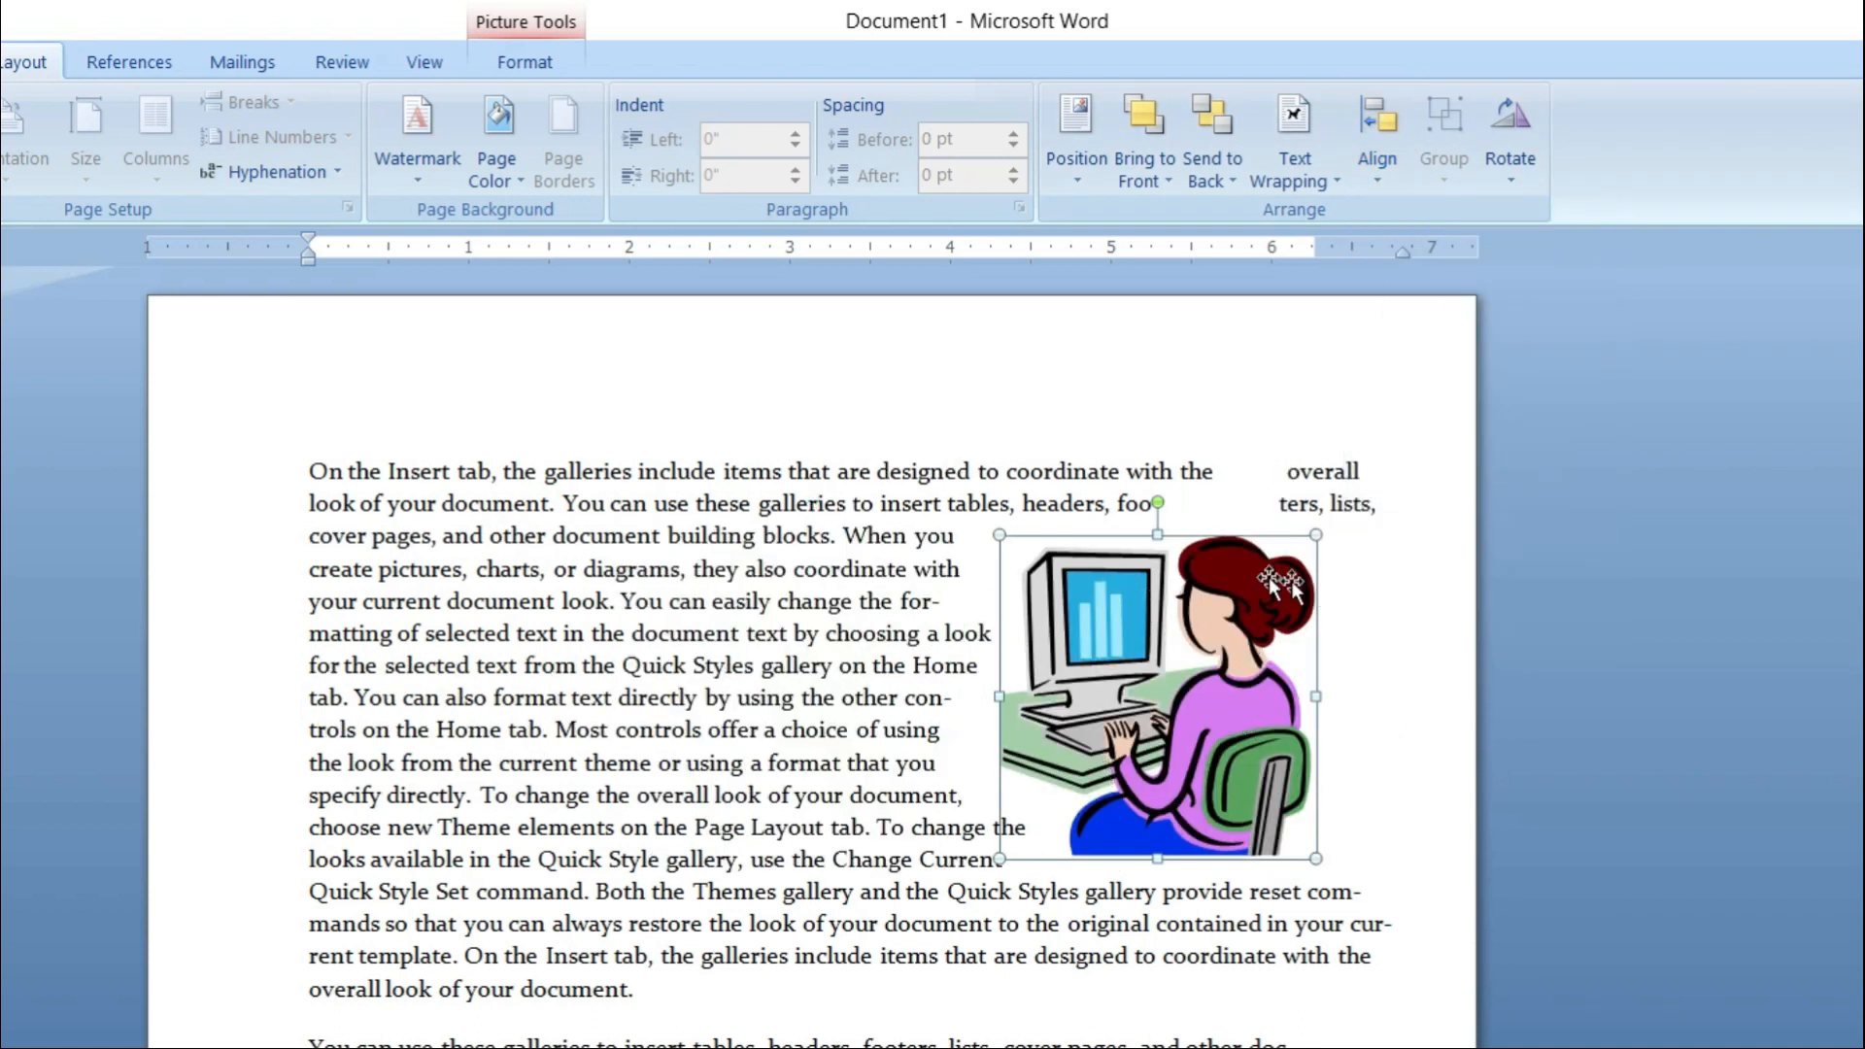
left_click(1395, 130)
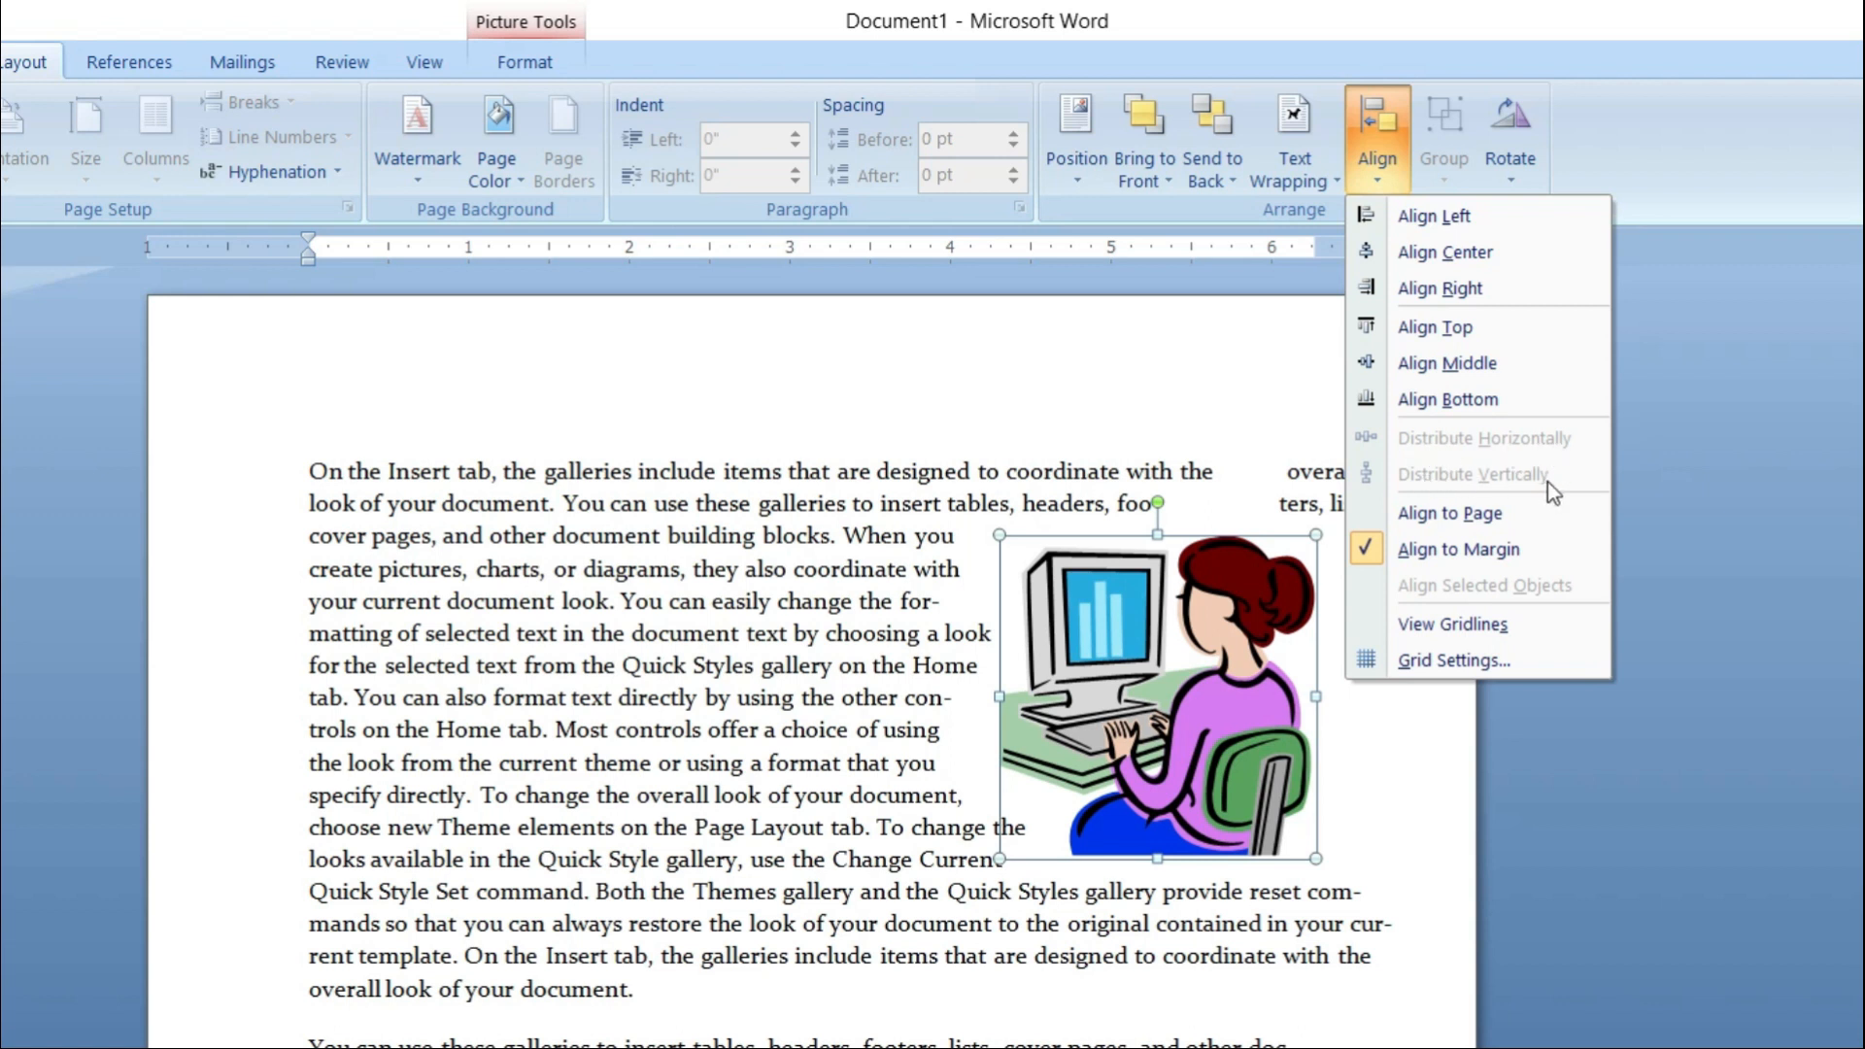
left_click(1209, 582)
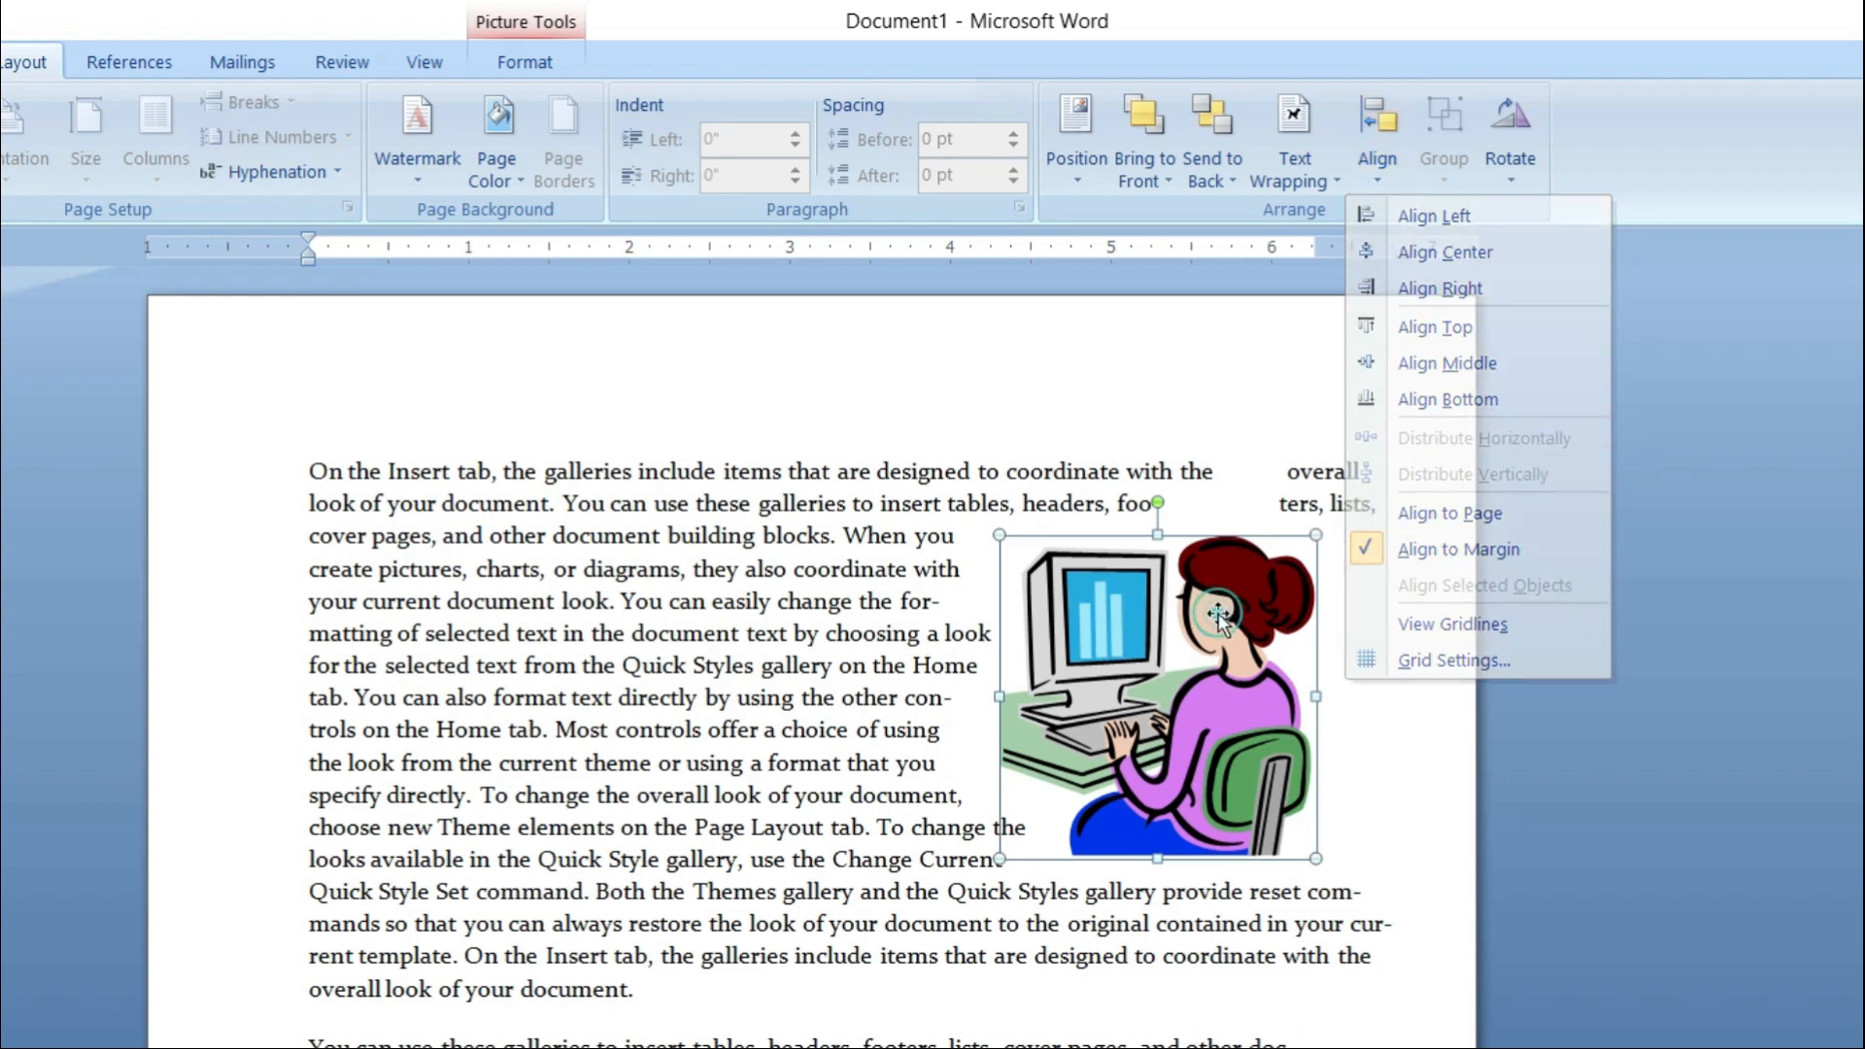
- Draw a rectangle about 1.32" high and 2.52" wide below the last paragraph on page 1 and give it the red shape style
scroll(902, 1036, "down", 5)
scroll(417, 750, "down", 5)
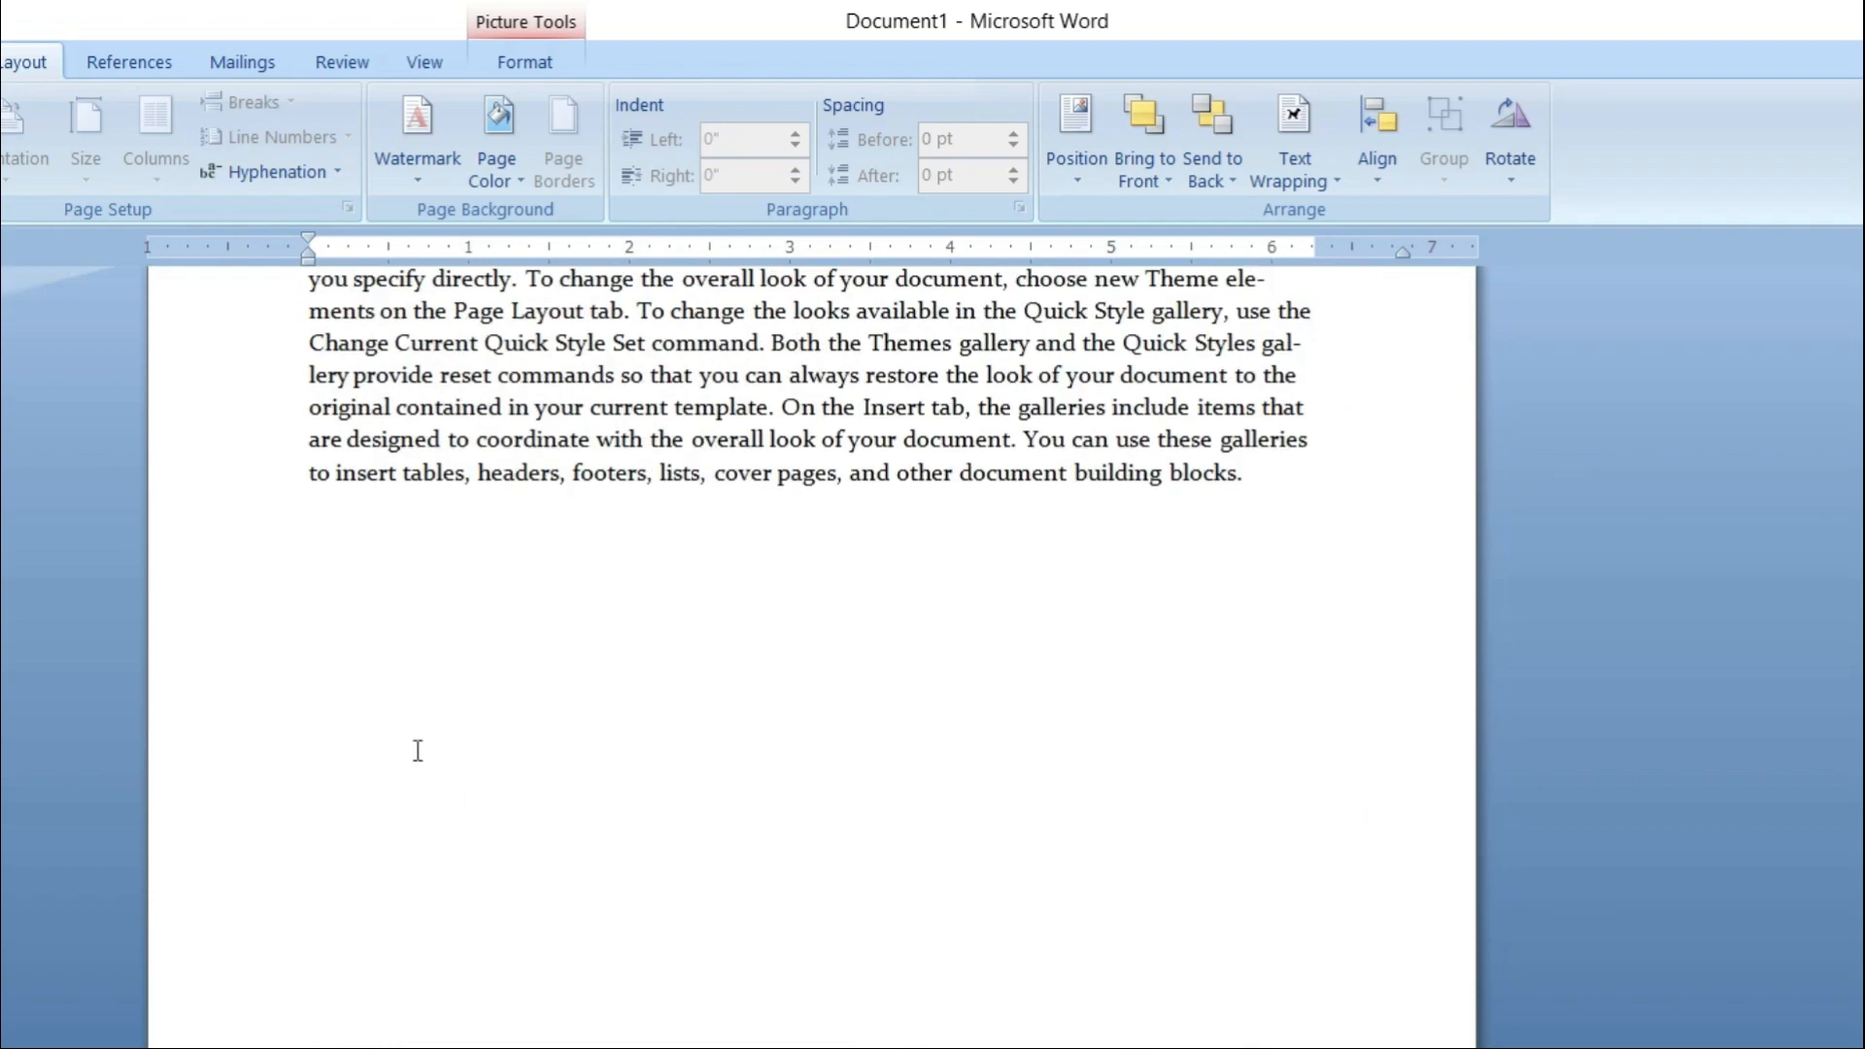
scroll(340, 746, "up", 2)
left_click(326, 809)
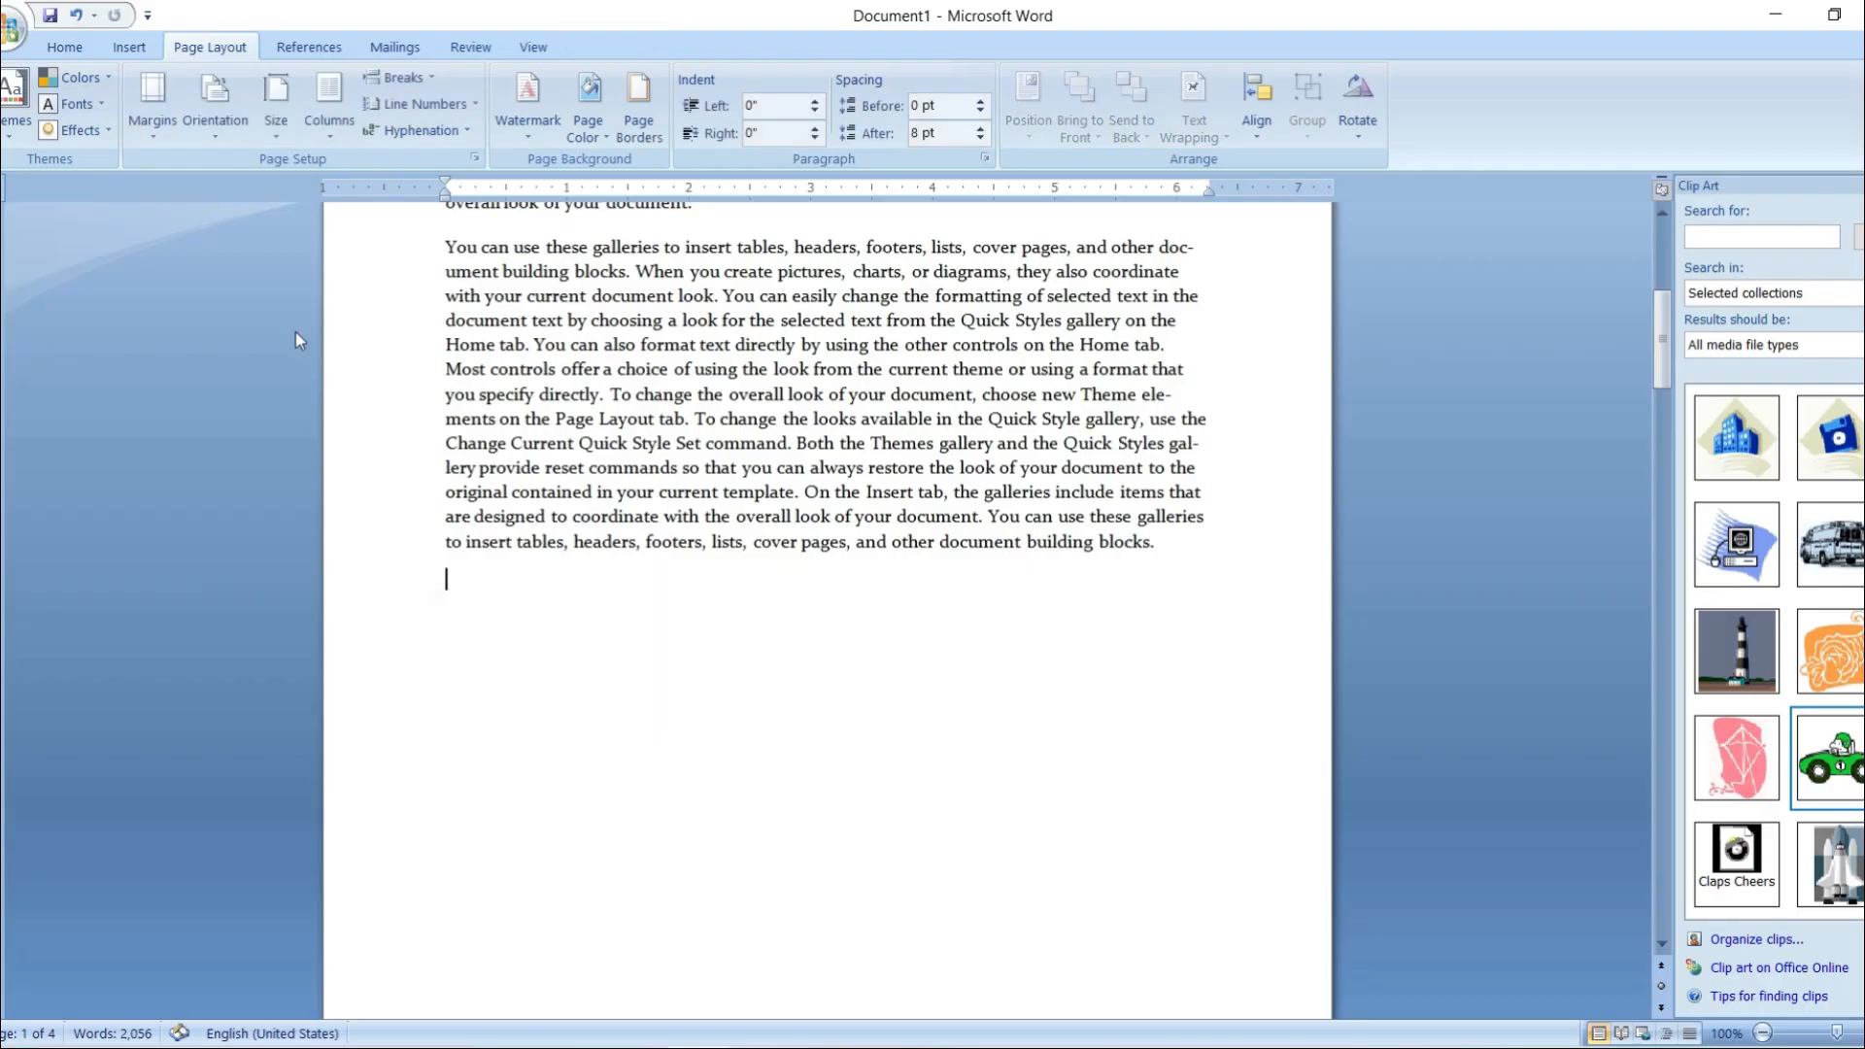
left_click(129, 46)
left_click(330, 125)
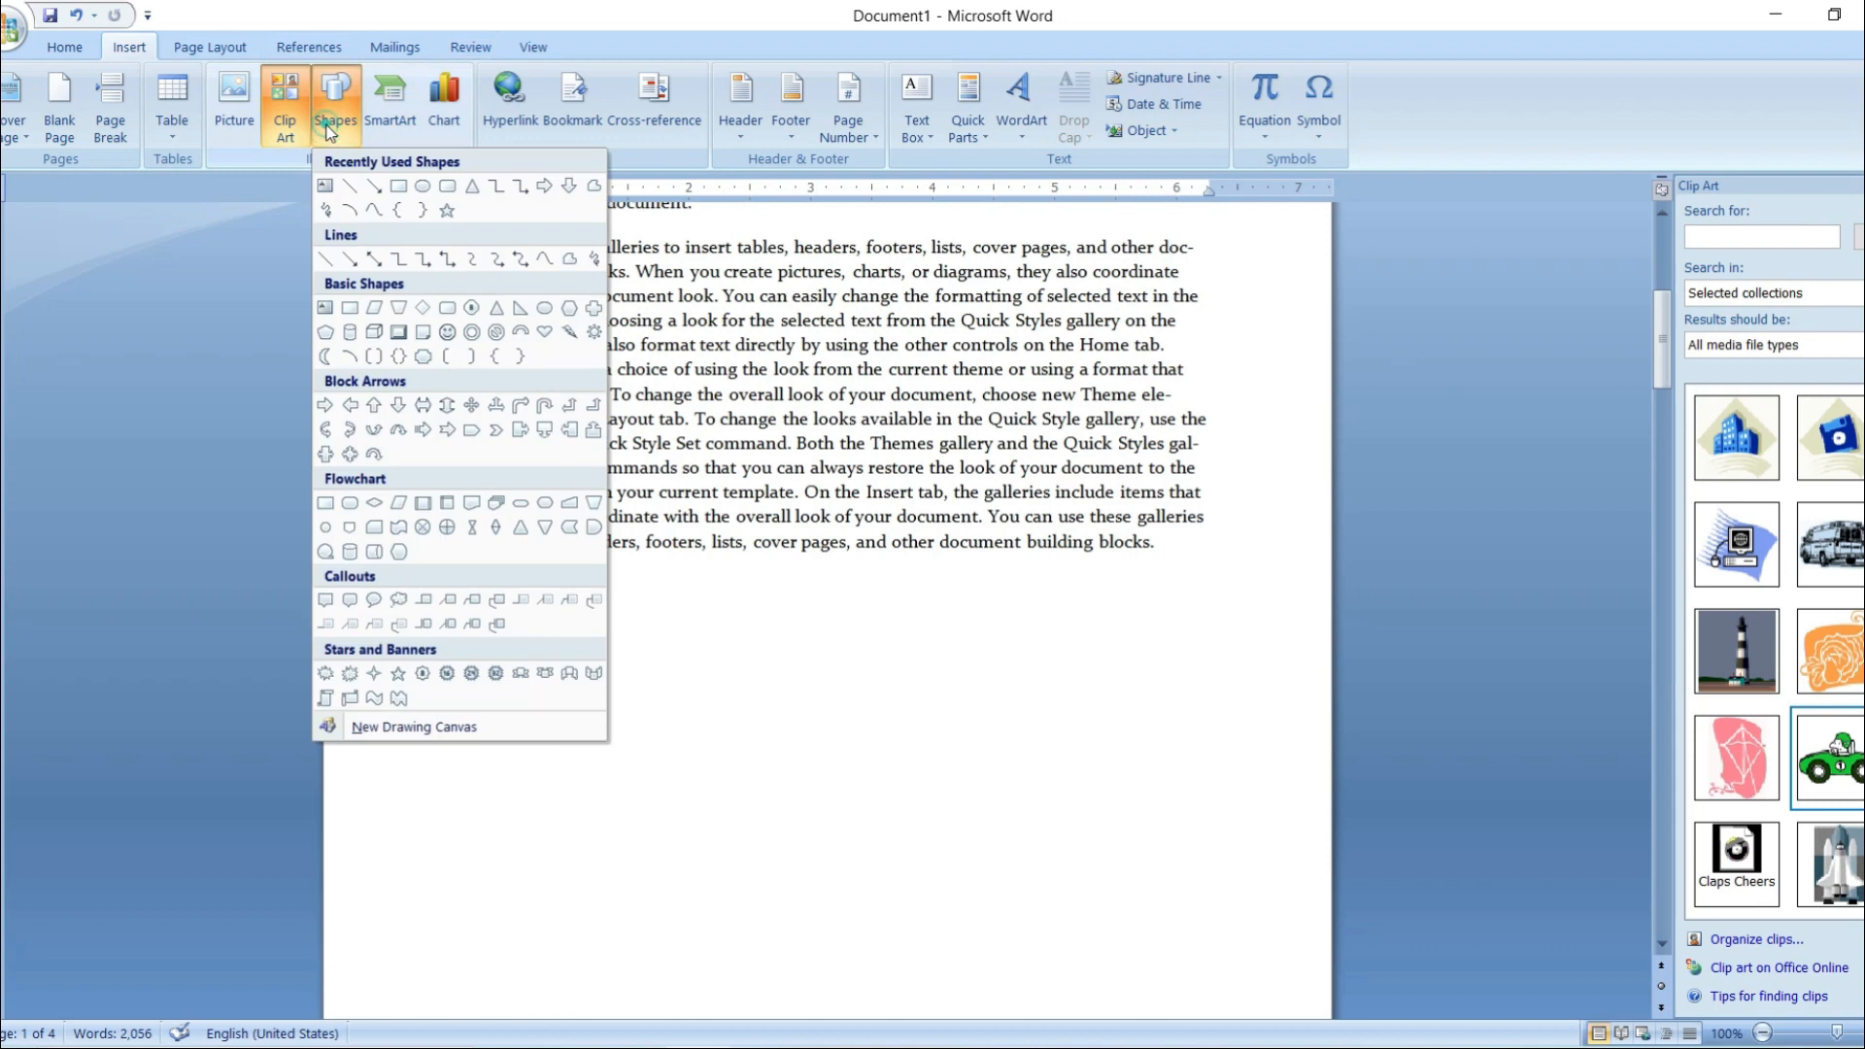
left_click(396, 186)
left_click_drag(459, 599, 768, 760)
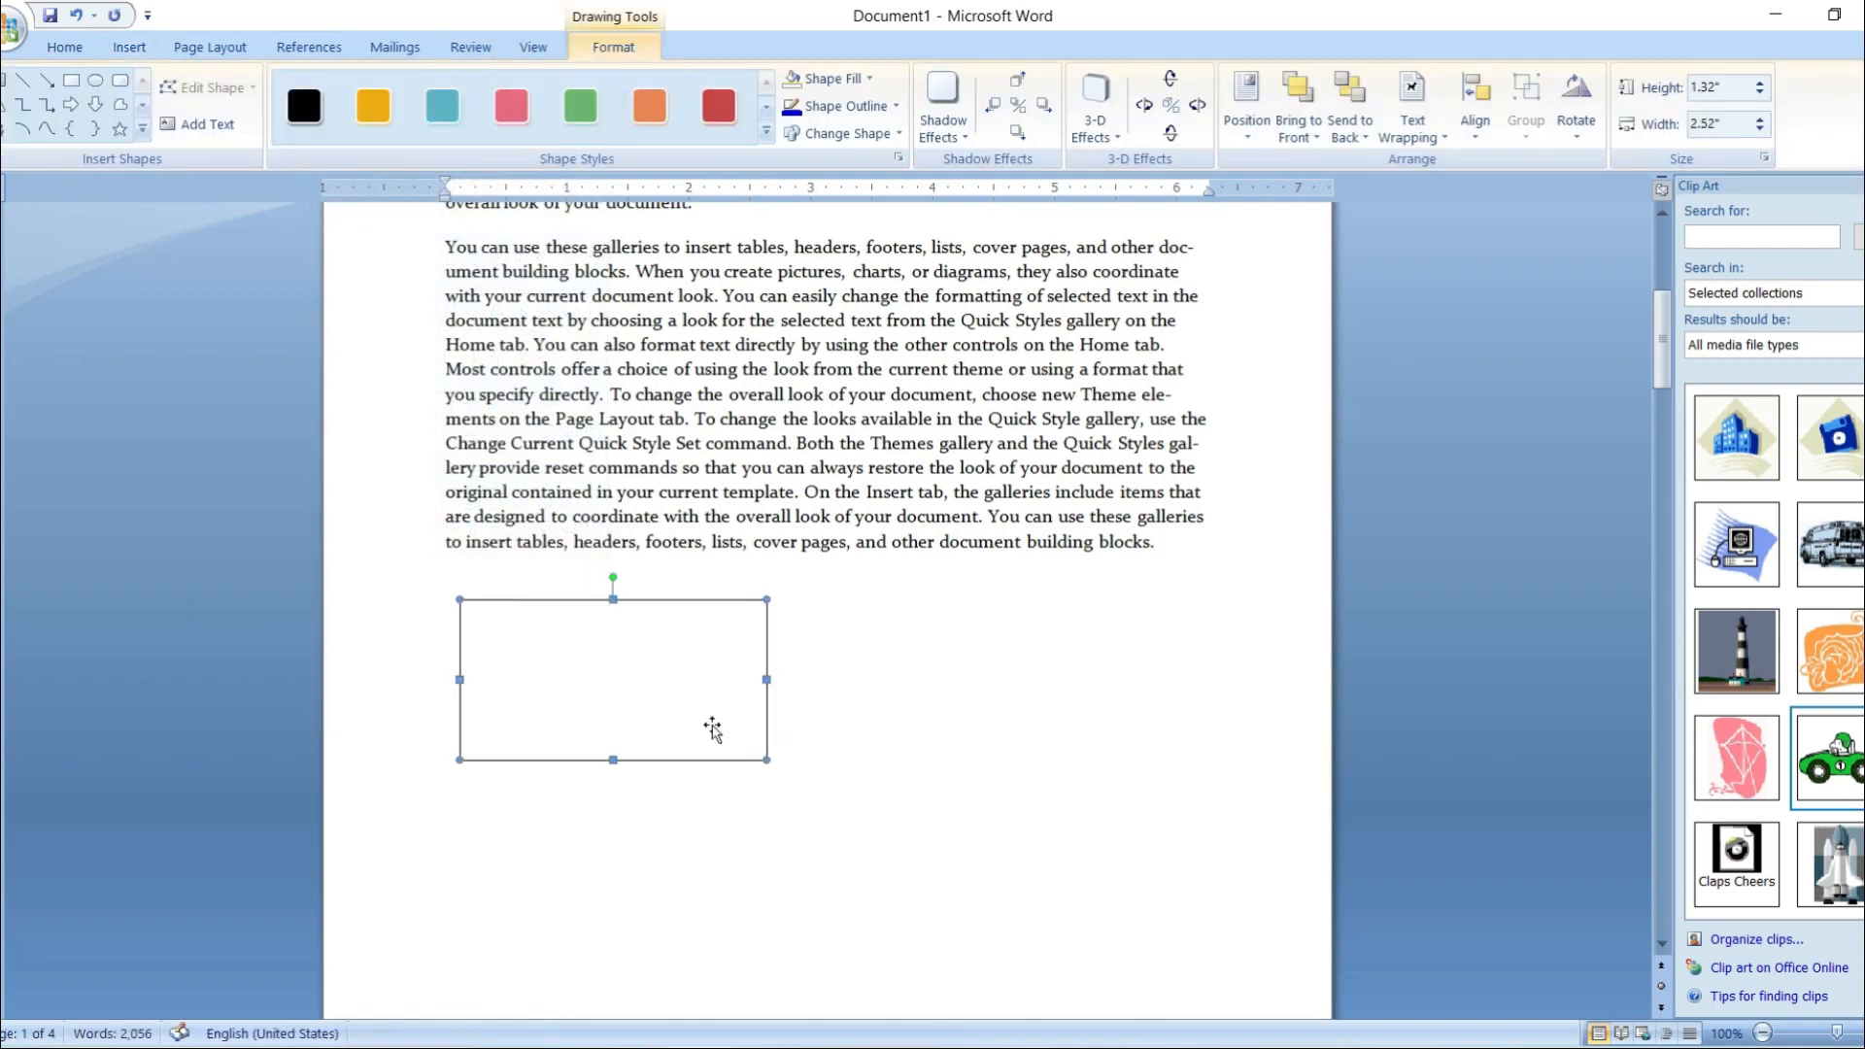
left_click(718, 114)
- Shrink the red rectangle from its lower-right corner to about 1.09" high and 2.01" wide
scroll(708, 603, "down", 5)
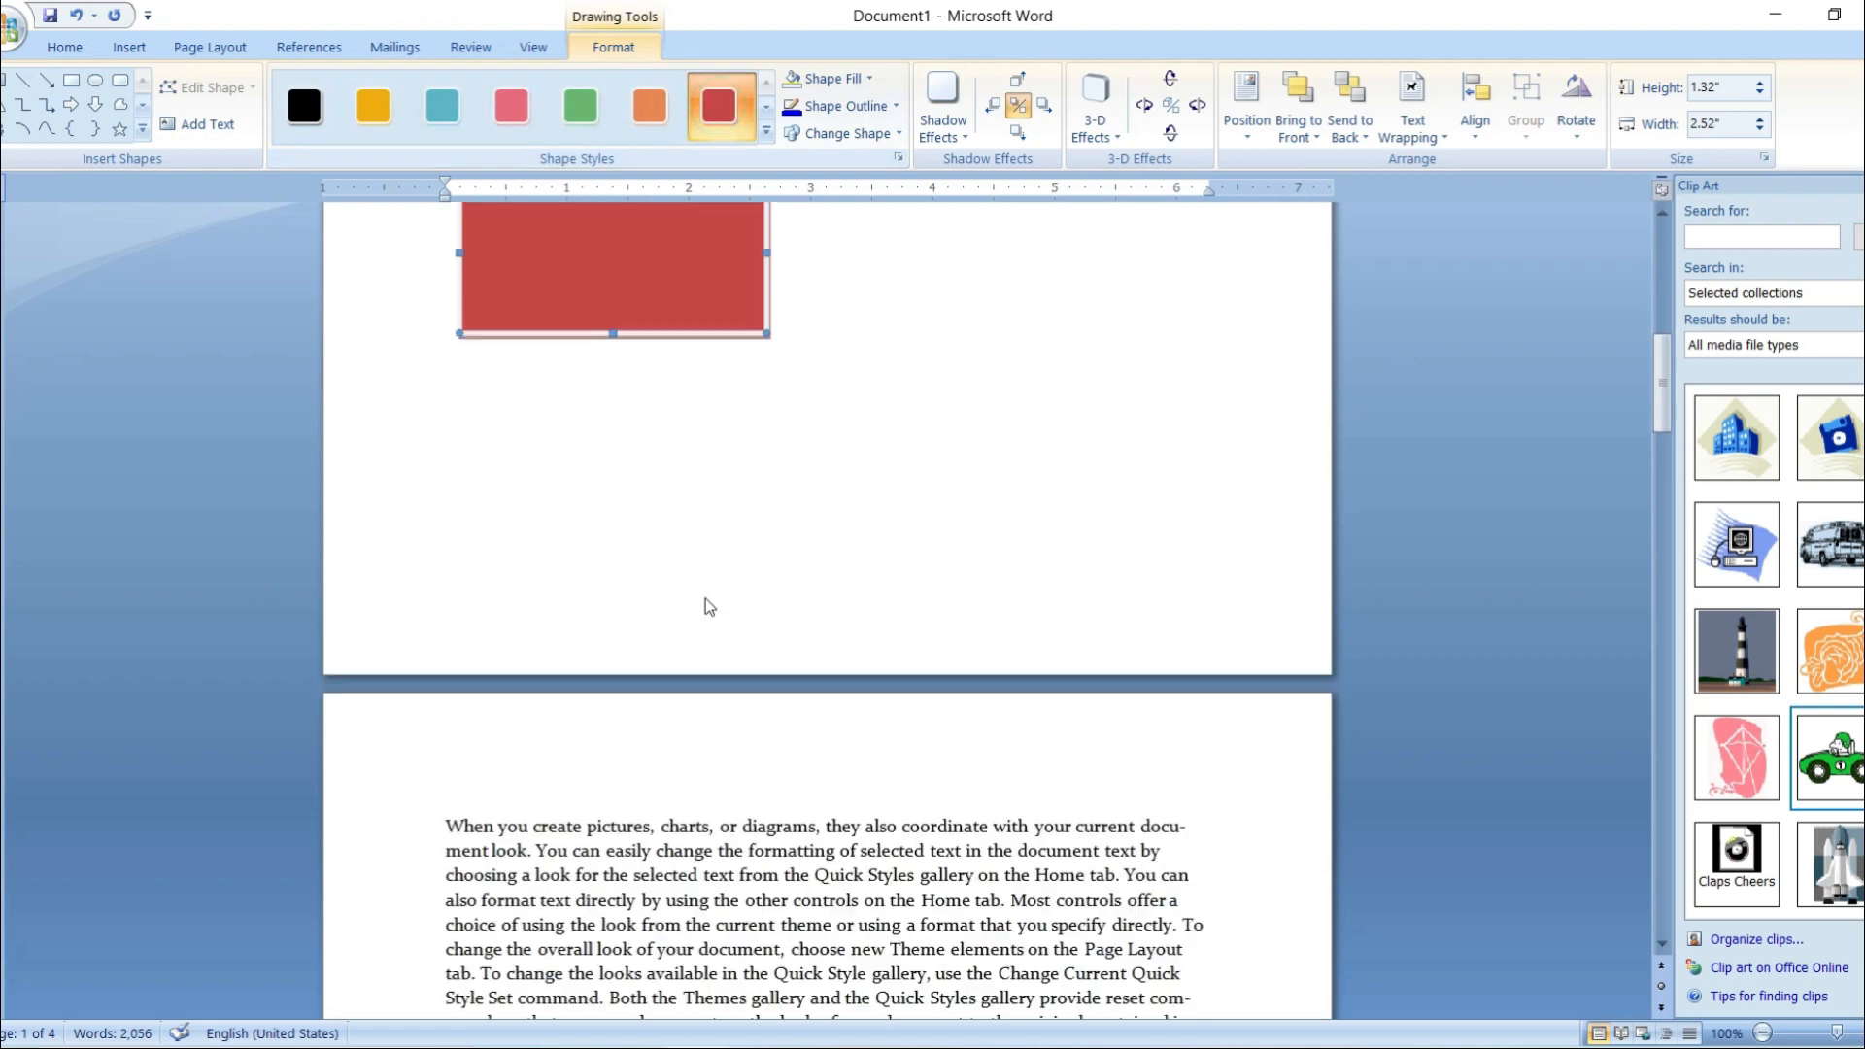
scroll(637, 551, "up", 3)
left_click_drag(764, 578, 707, 551)
- Draw a second rectangle about 1.09" high and 1.96" wide beside the red one and apply the orange shape style
left_click(71, 81)
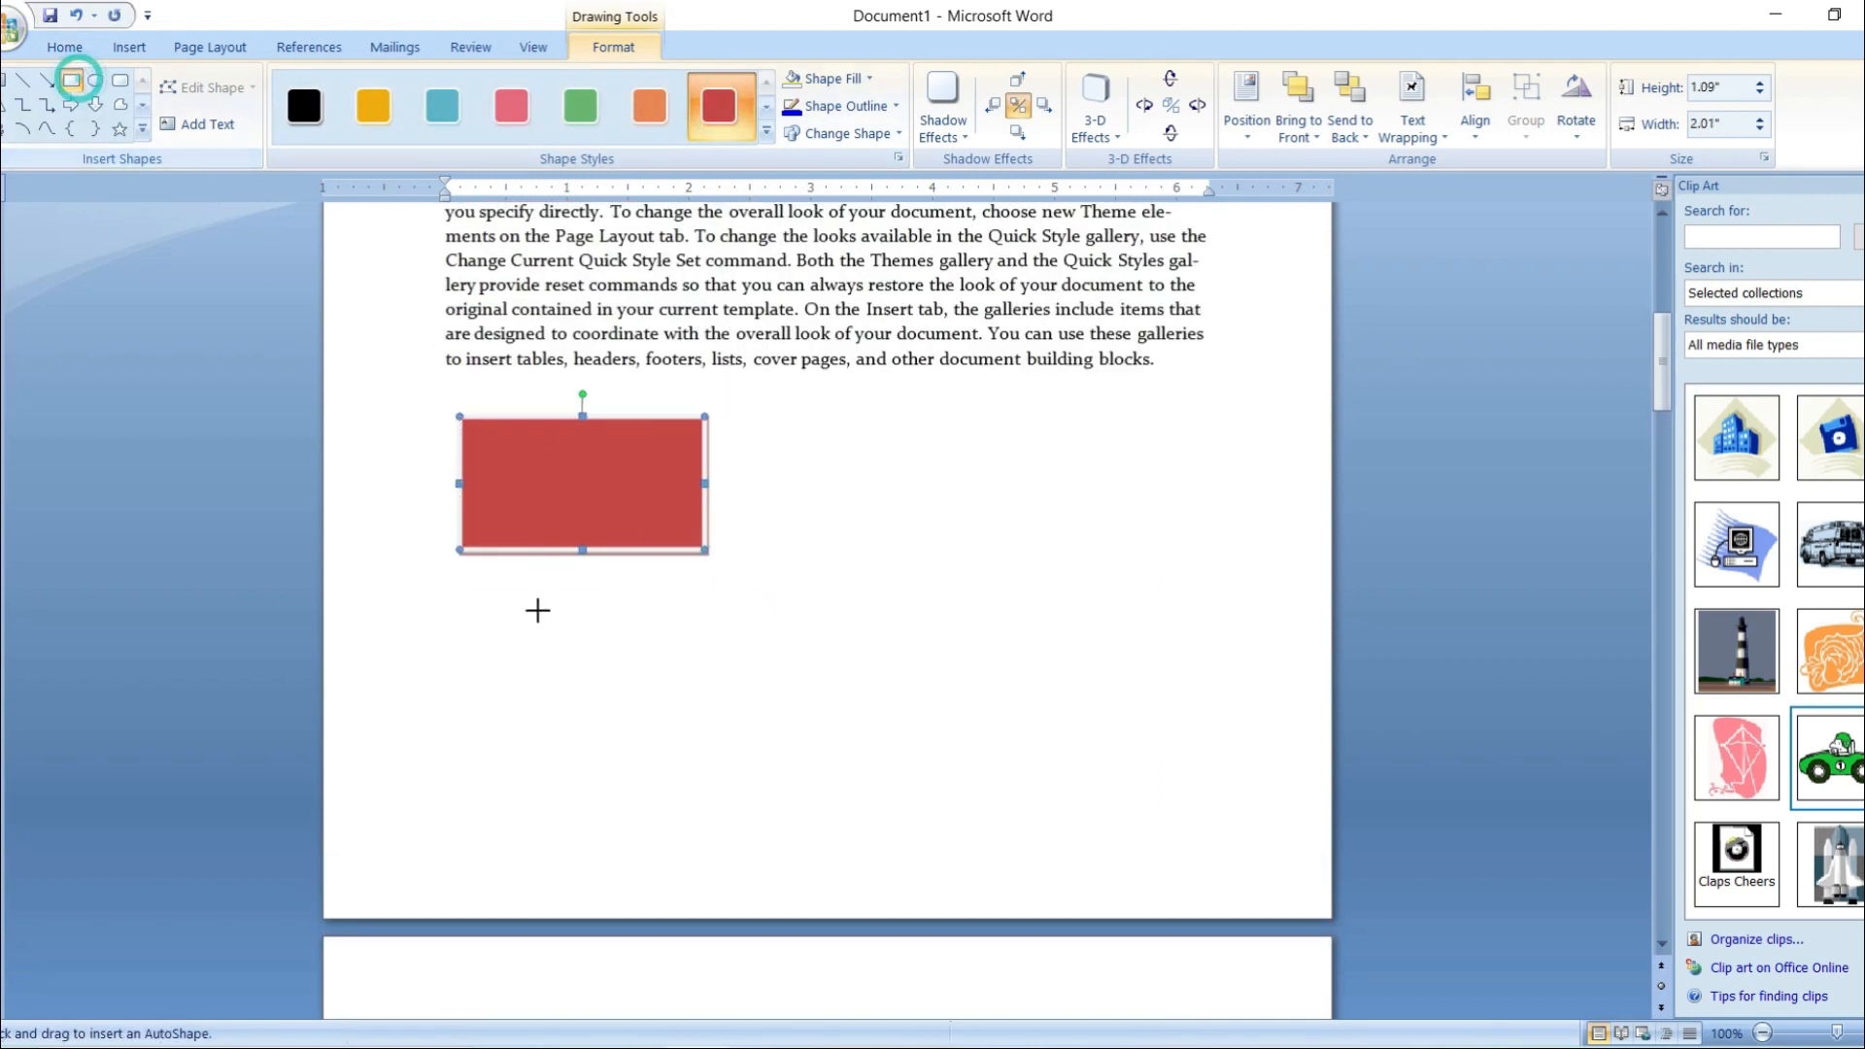
mouse_move(748, 425)
left_mouse_down()
mouse_move(841, 528)
mouse_move(987, 558)
left_mouse_up()
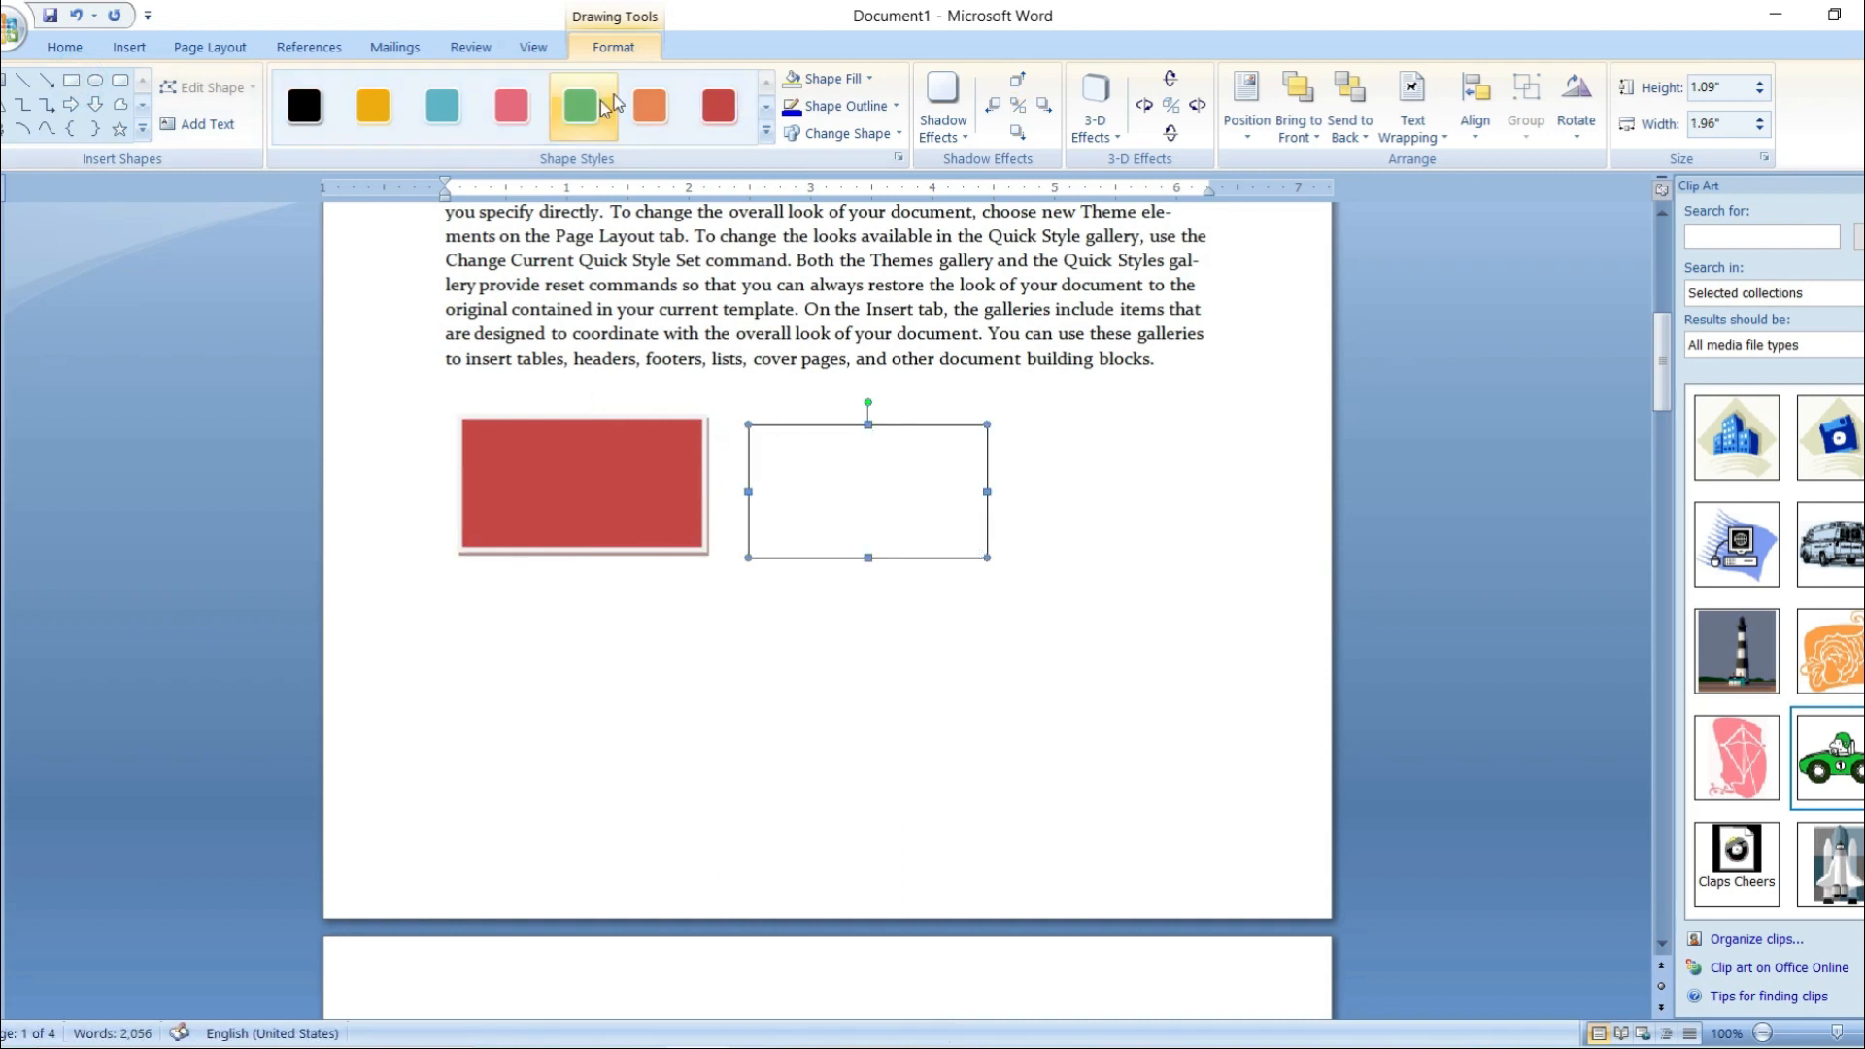
left_click(650, 105)
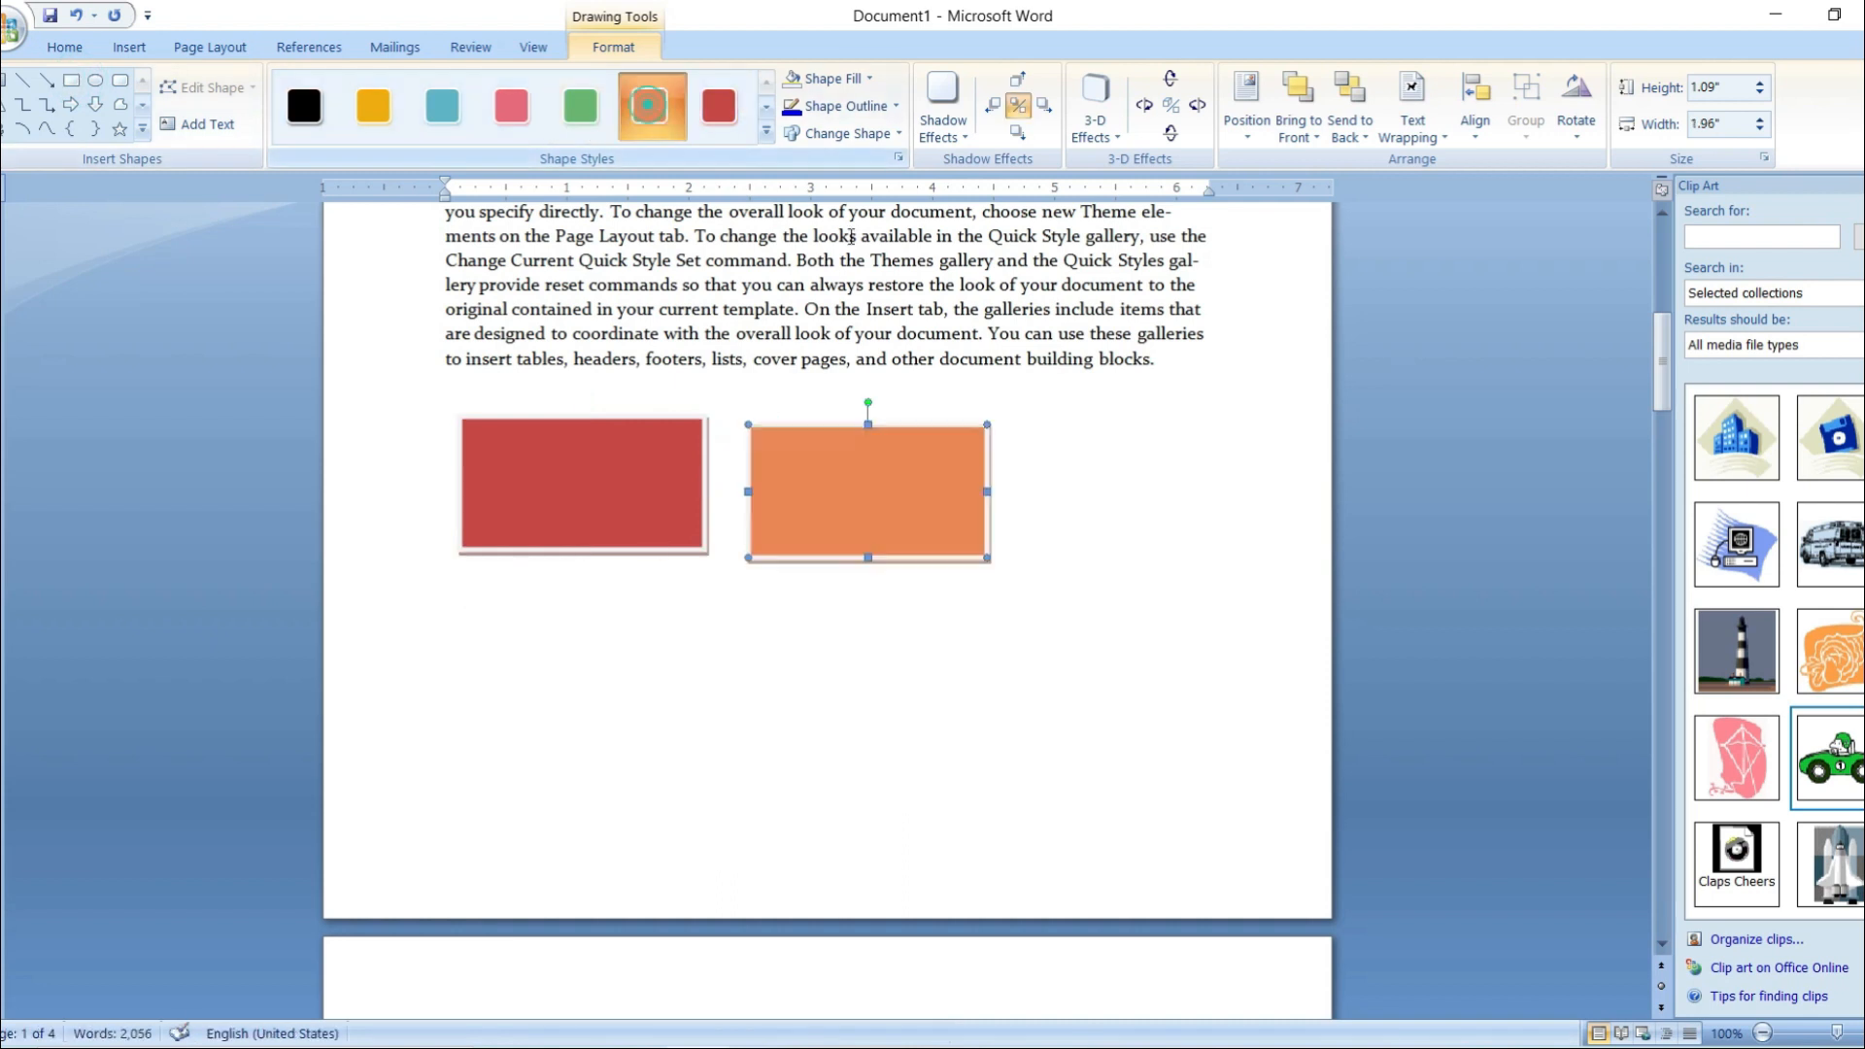
- Draw a third rectangle about 1.22" high and 1.89" wide beside the orange one and apply the teal shape style
left_click(71, 80)
left_click_drag(1025, 425, 1254, 573)
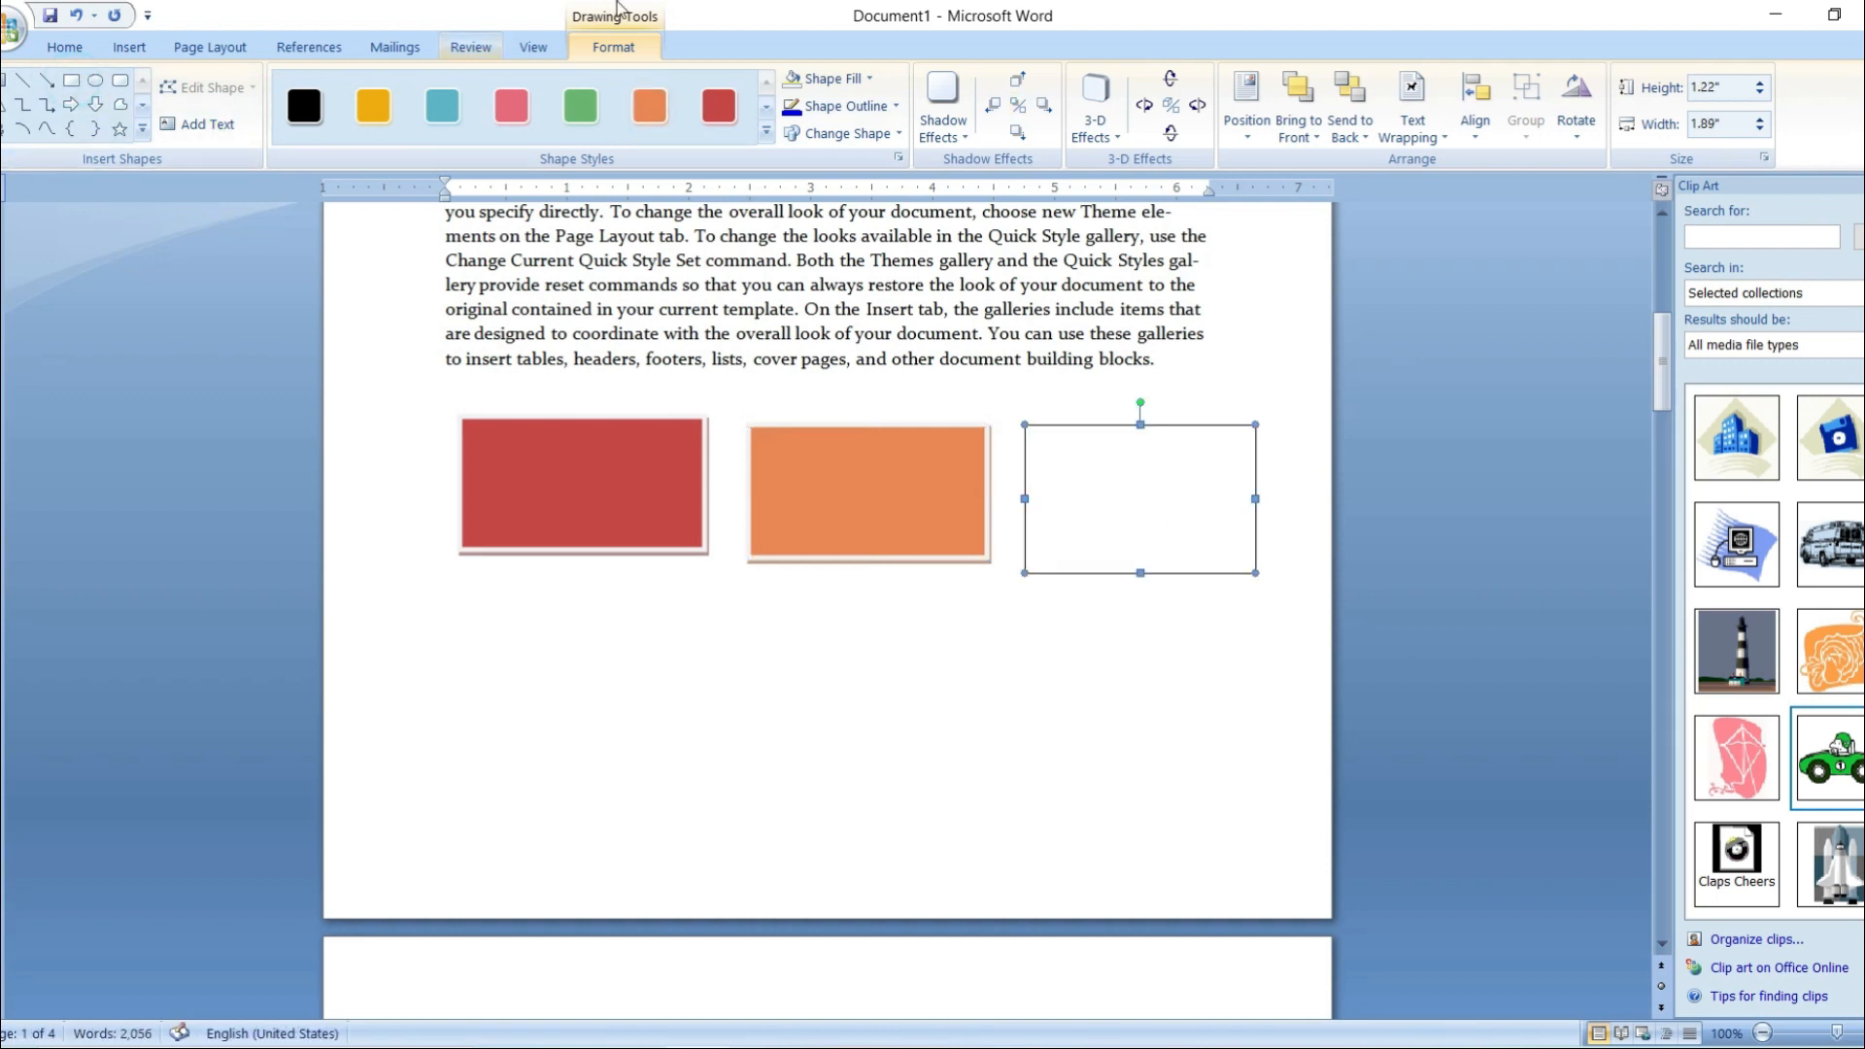
left_click(442, 106)
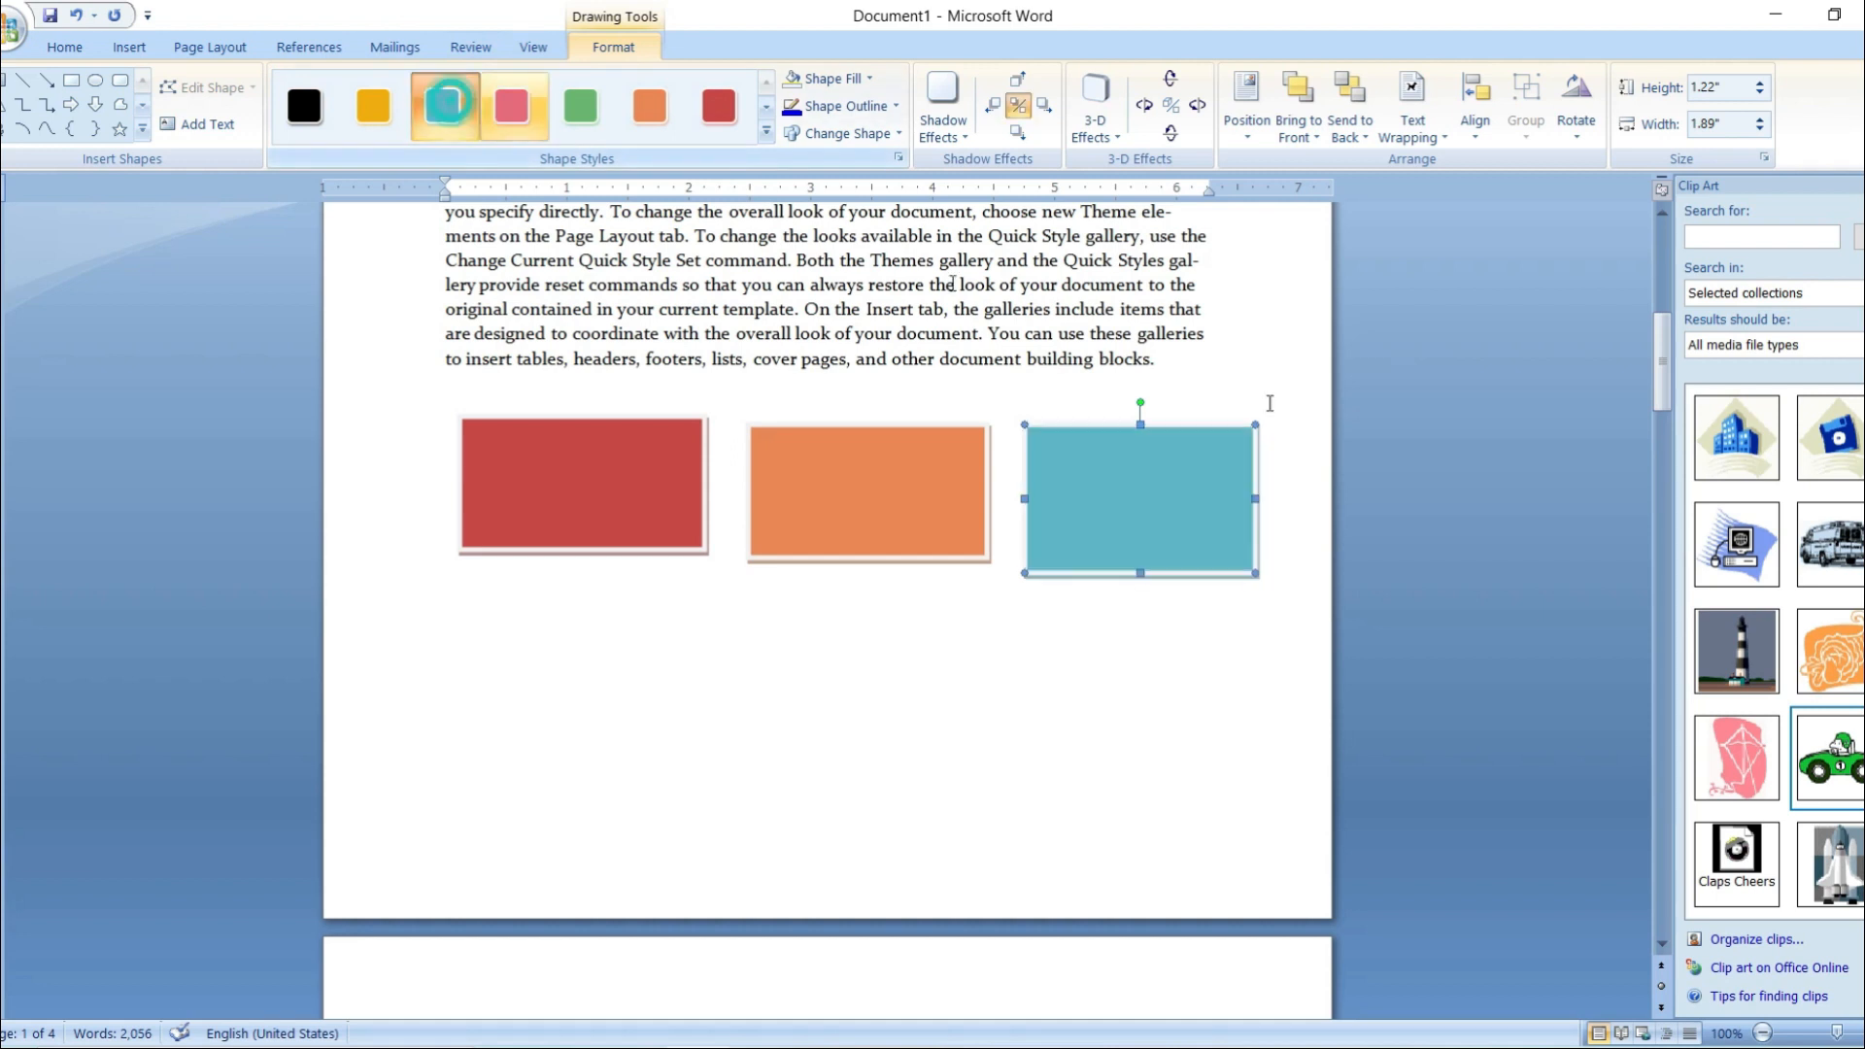
- Select the red, orange and teal rectangles together and bring up the page layout arrangement commands
left_click(645, 504)
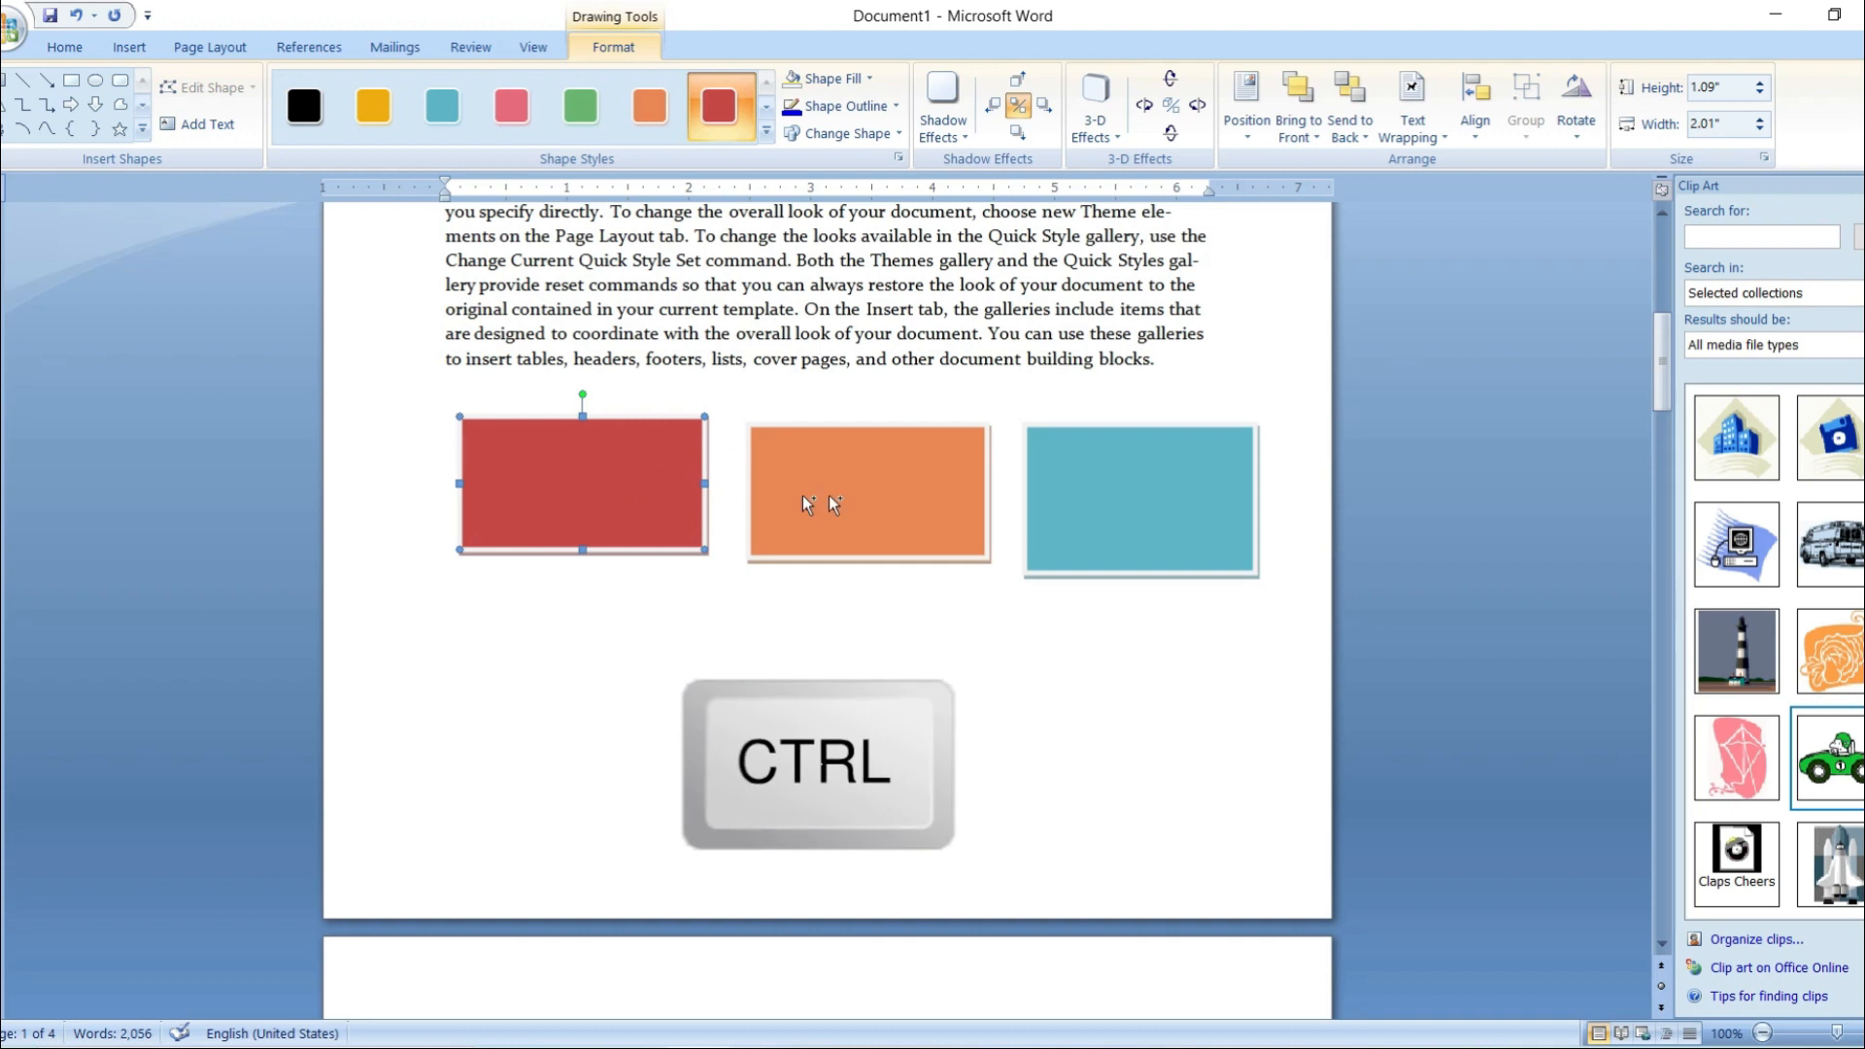
left_click(892, 504, "ctrl")
left_click(1115, 503, "ctrl")
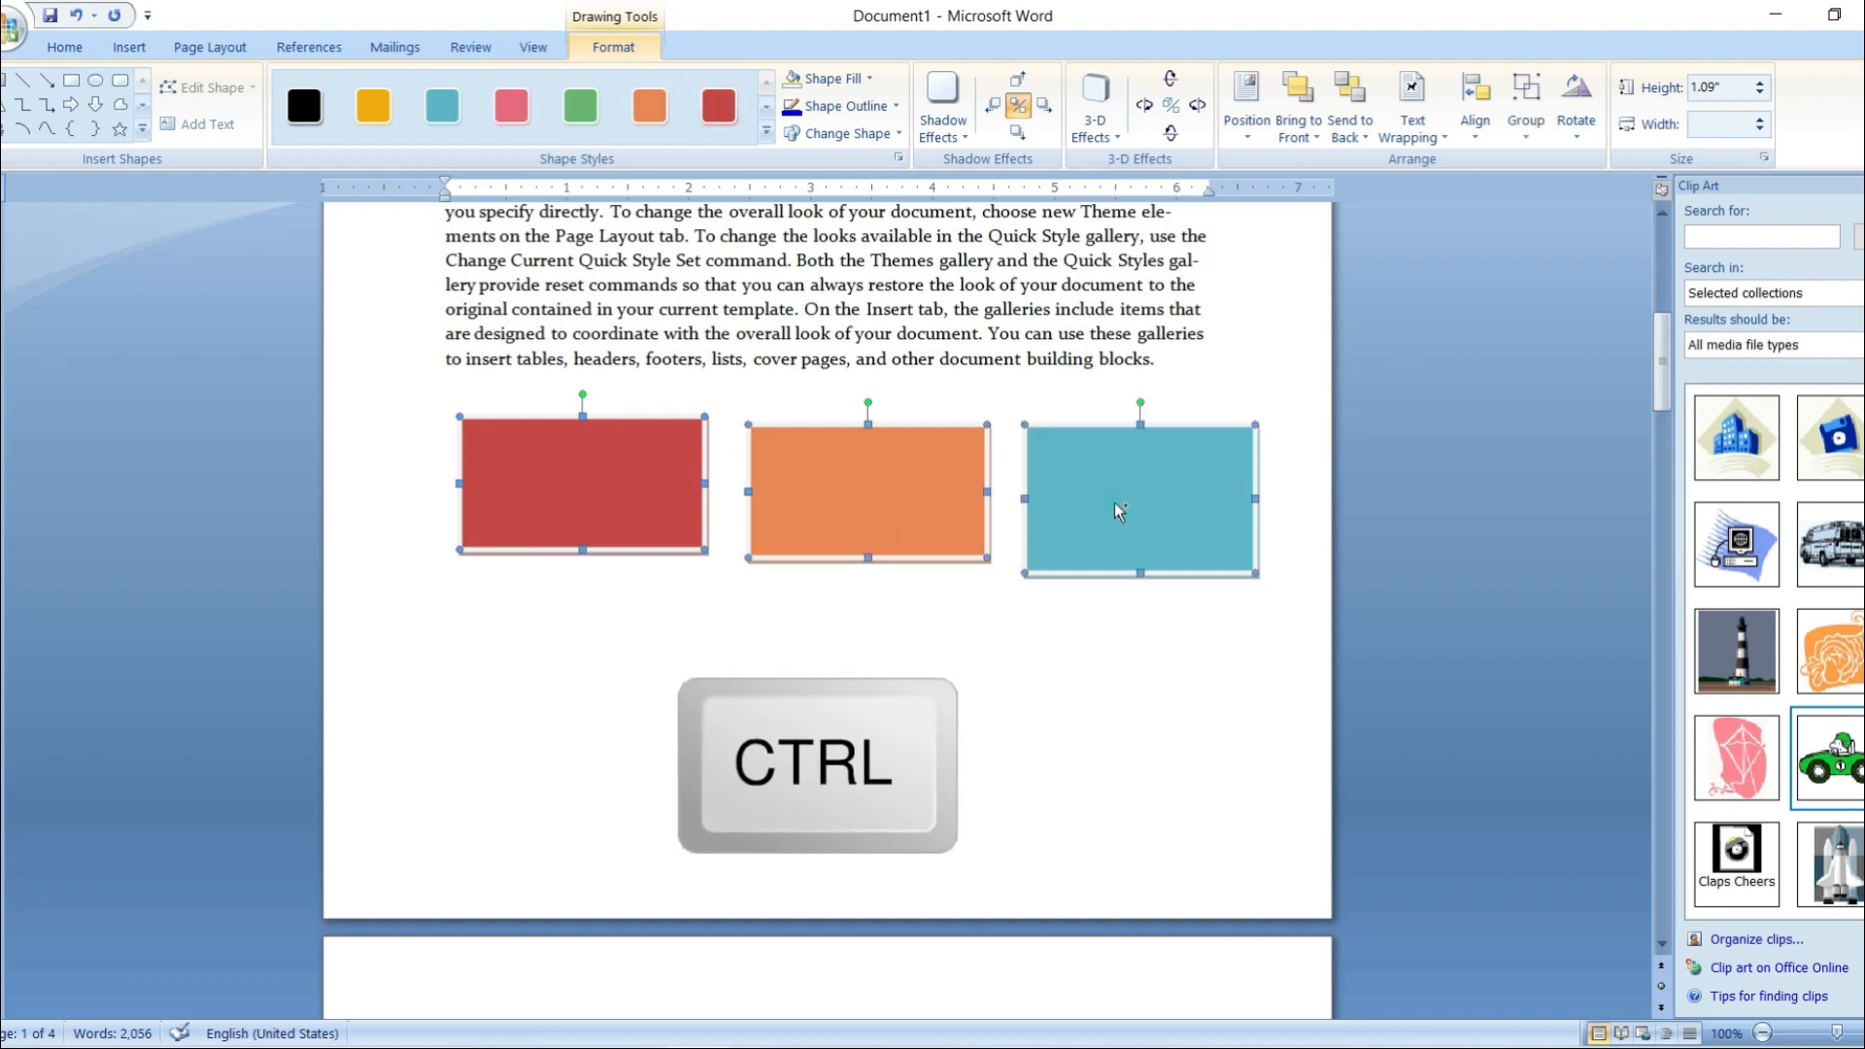
left_click(203, 50)
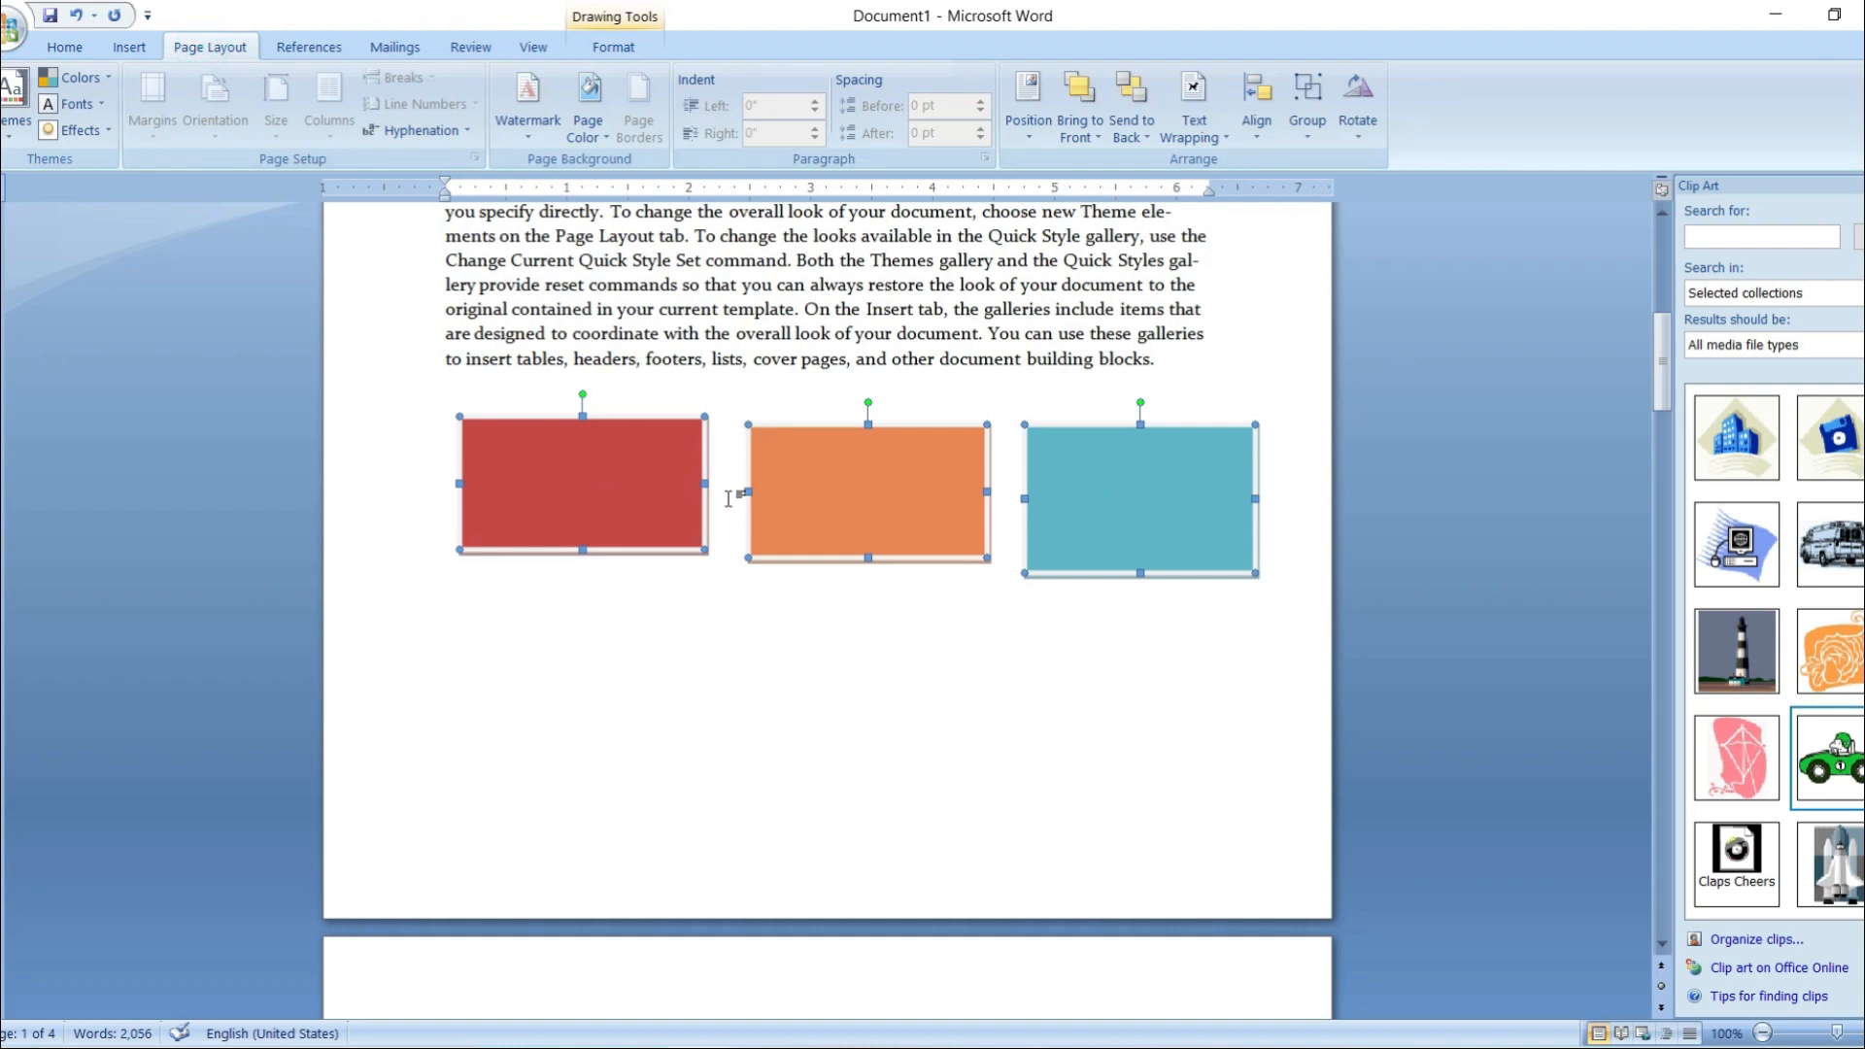
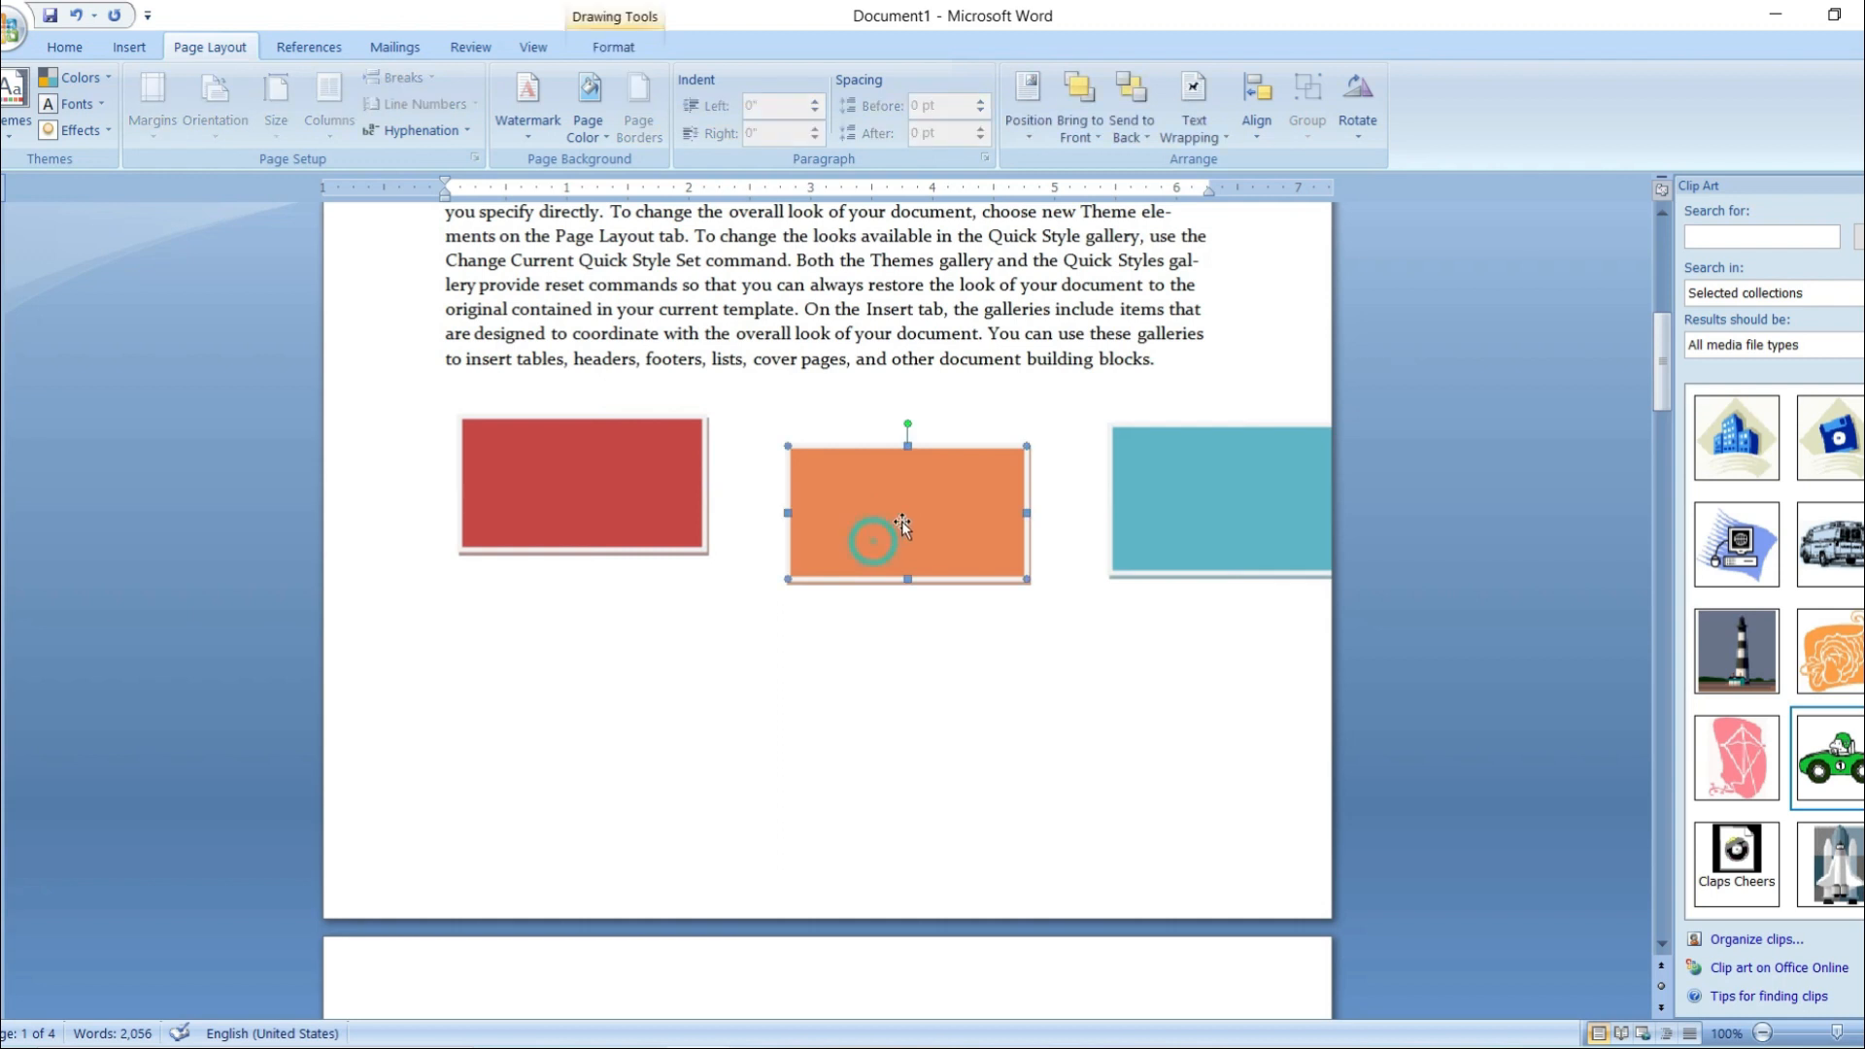
- Stack the rectangles in a rough column, moving the orange one below the red one and the teal one beneath both
left_click_drag(527, 669, 570, 659)
left_click_drag(1204, 549, 537, 803)
left_click_drag(559, 640, 591, 676)
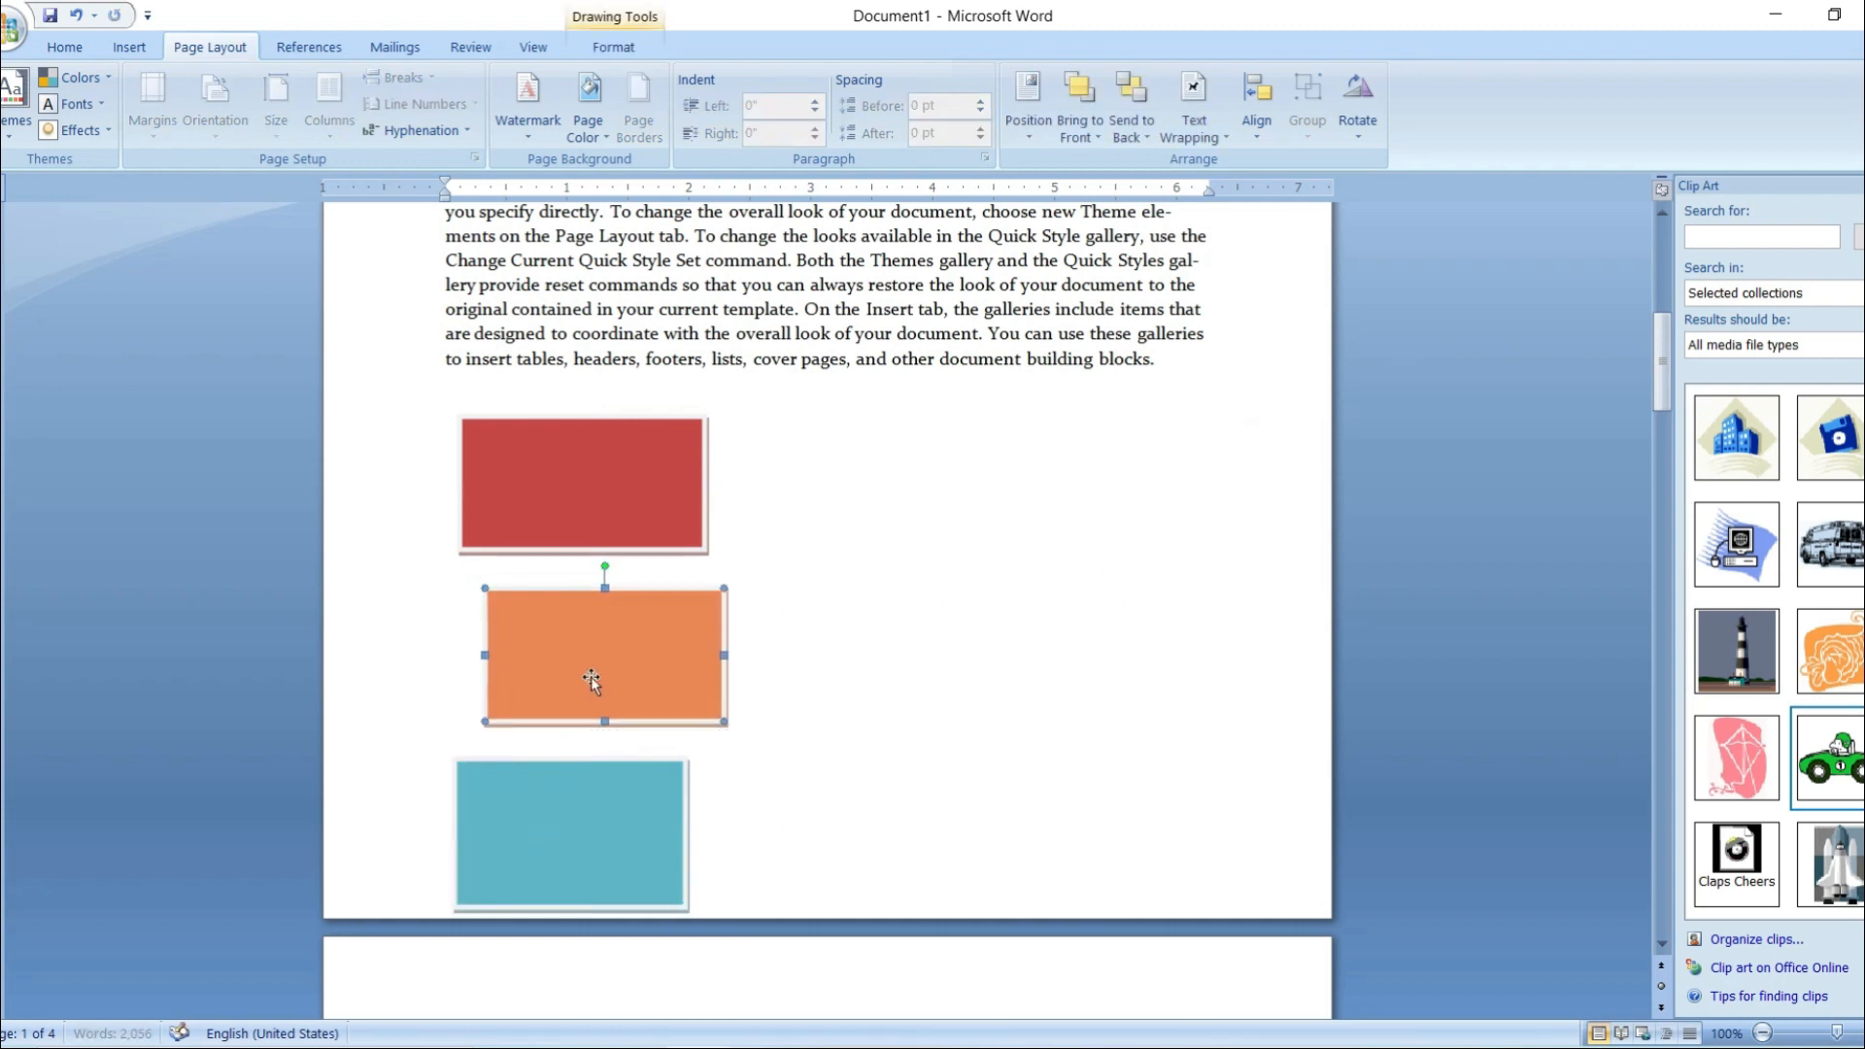
- Select all three stacked rectangles and distribute them vertically
left_click(592, 469)
left_click(622, 684, "shift")
left_click(580, 836, "shift")
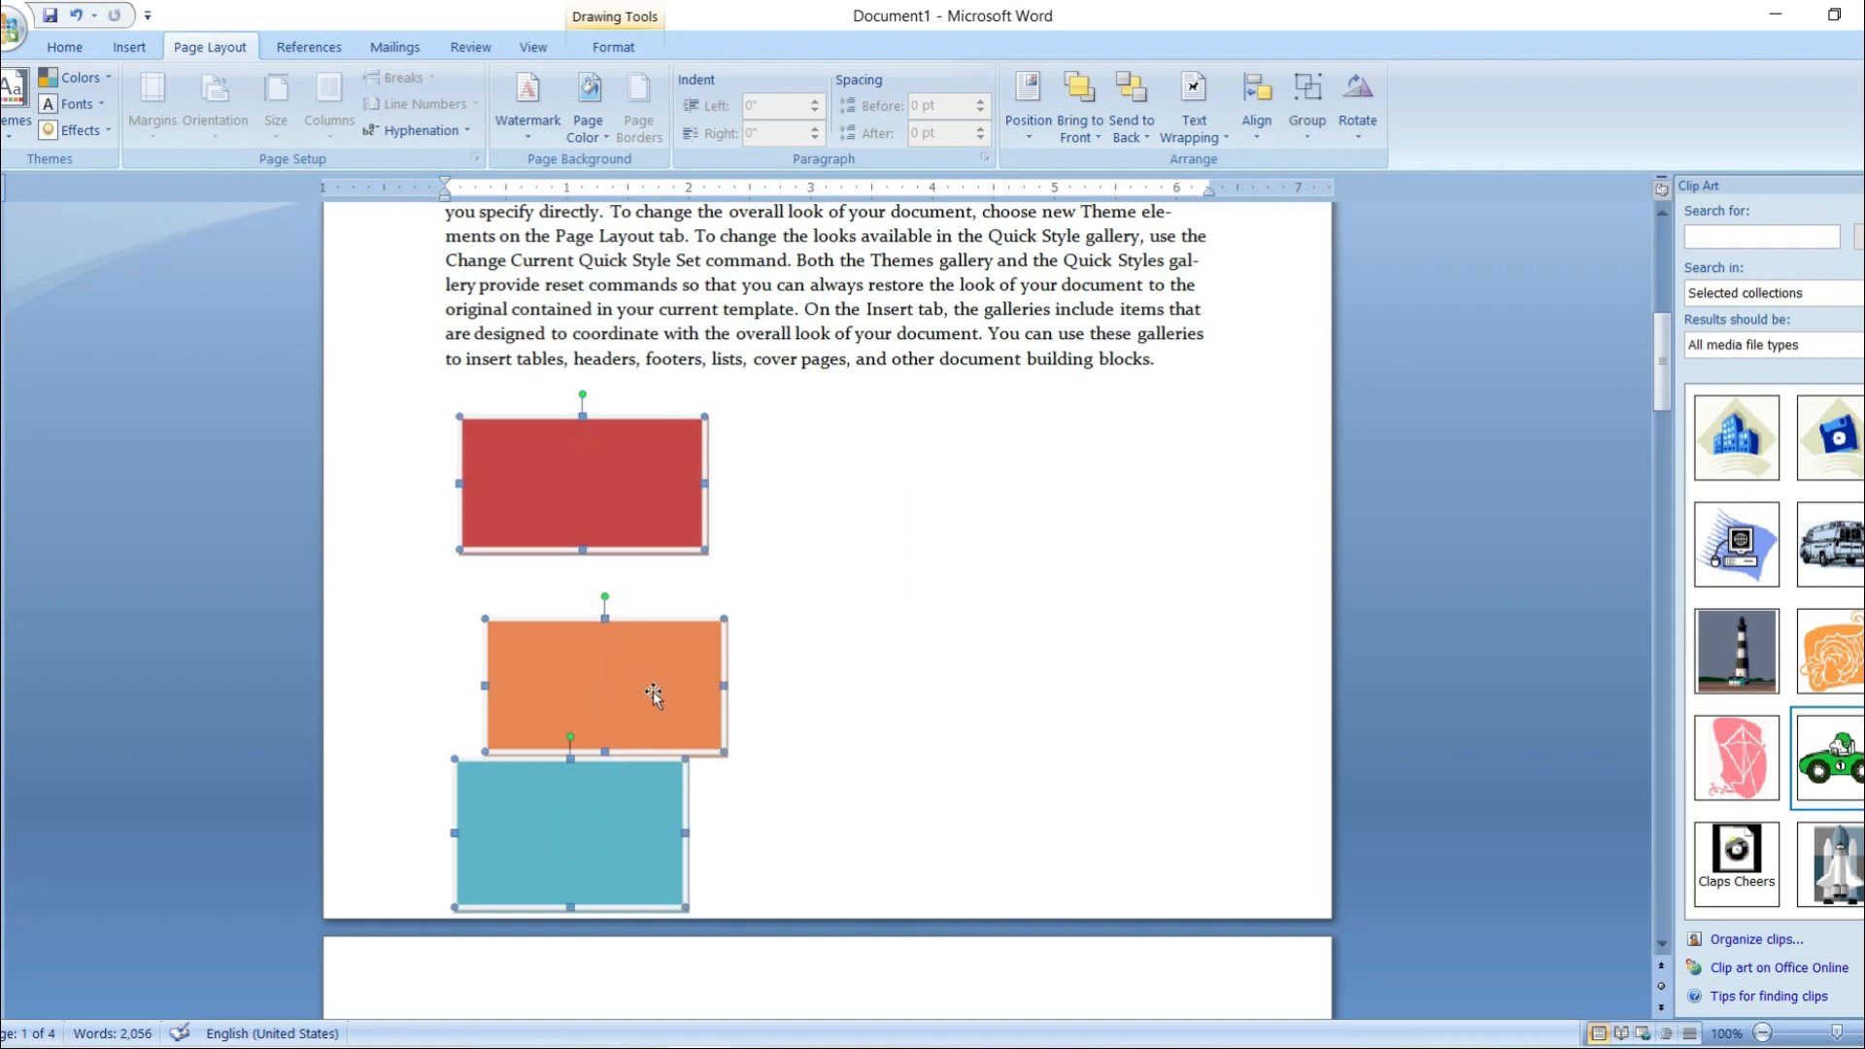
left_click(1257, 102)
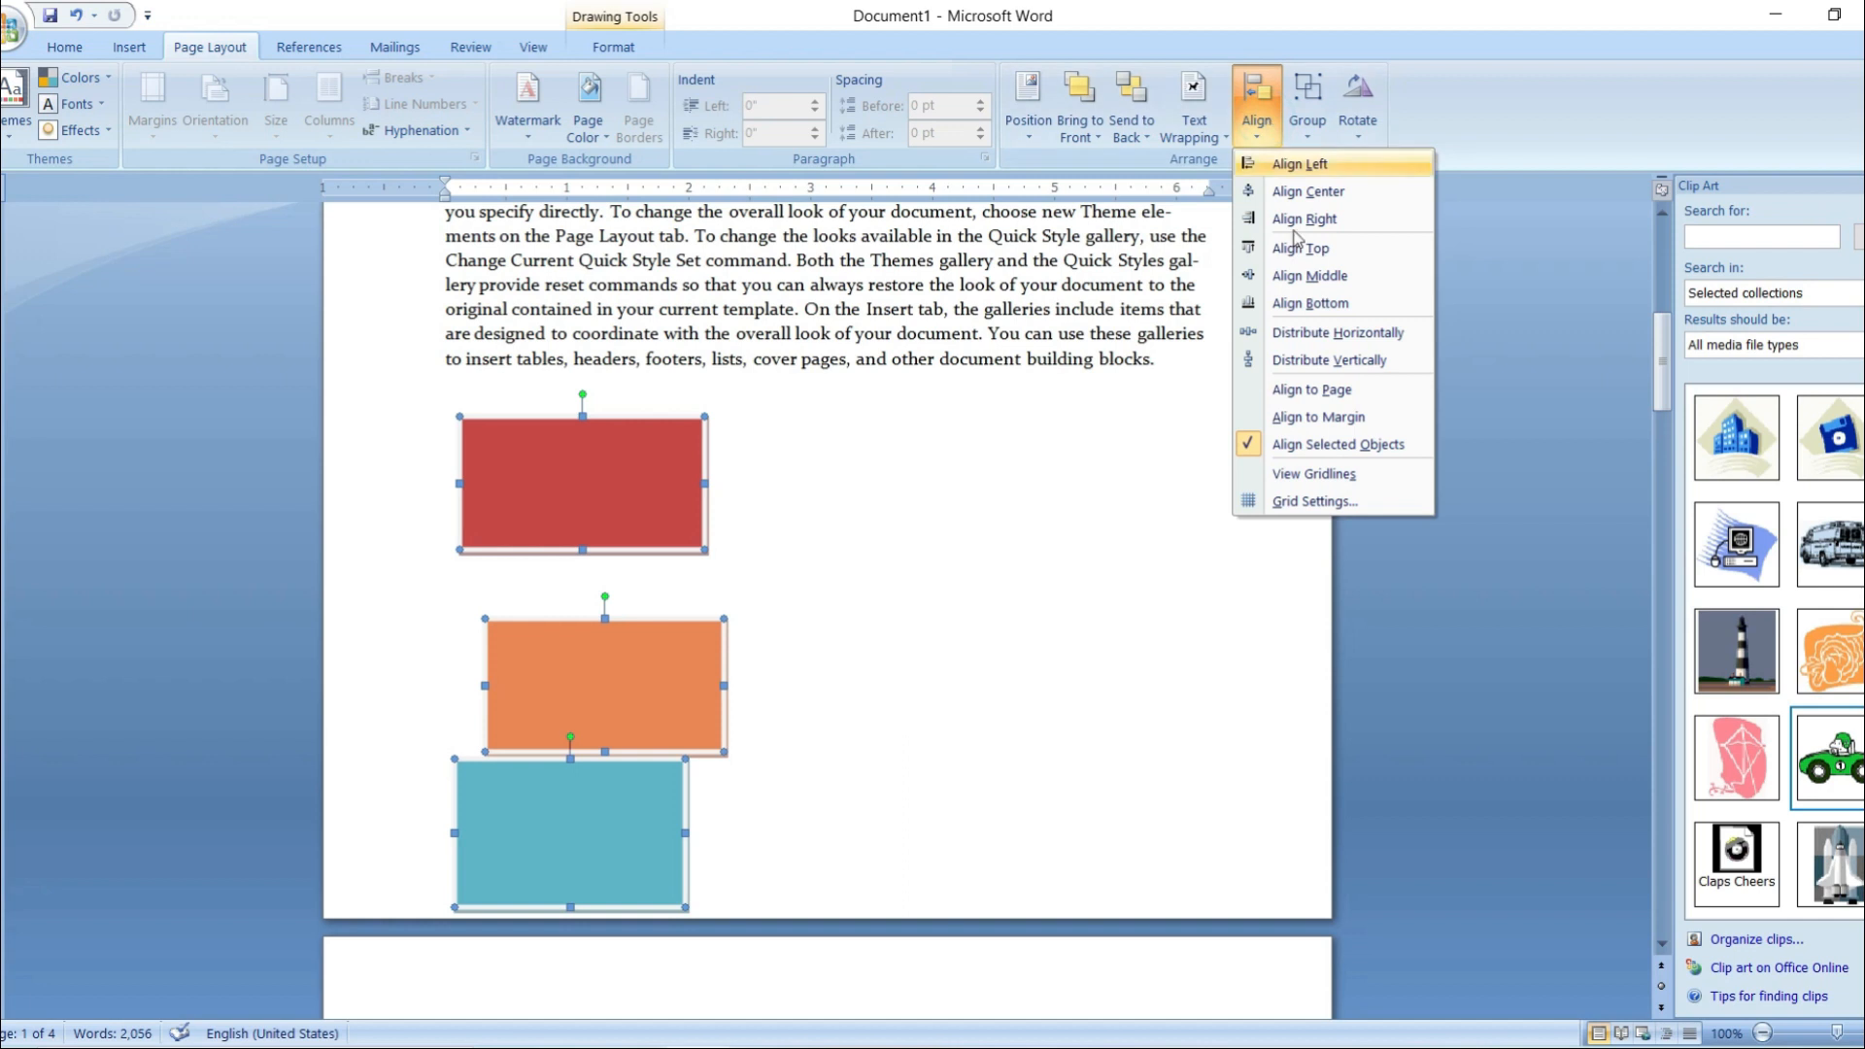
left_click(1356, 361)
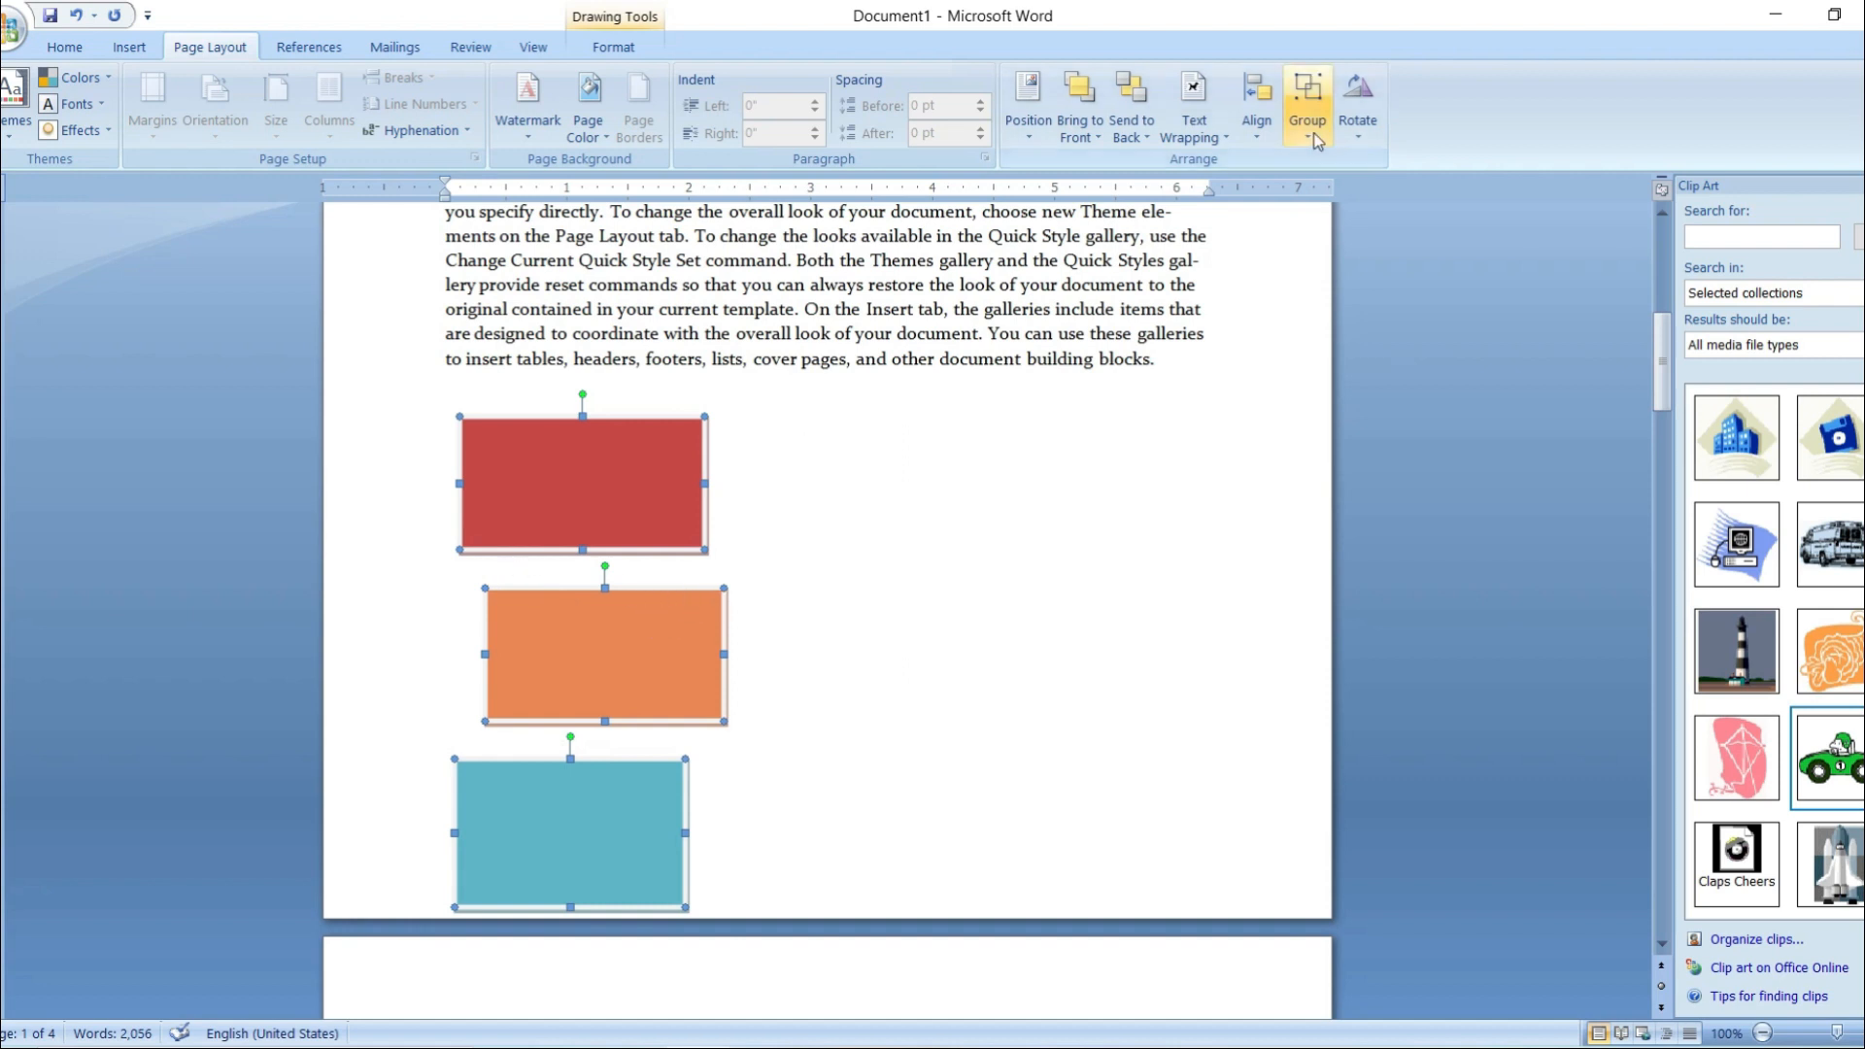
- Turn on the drawing gridlines and return to the start of the document to view them behind the text
left_click(1256, 102)
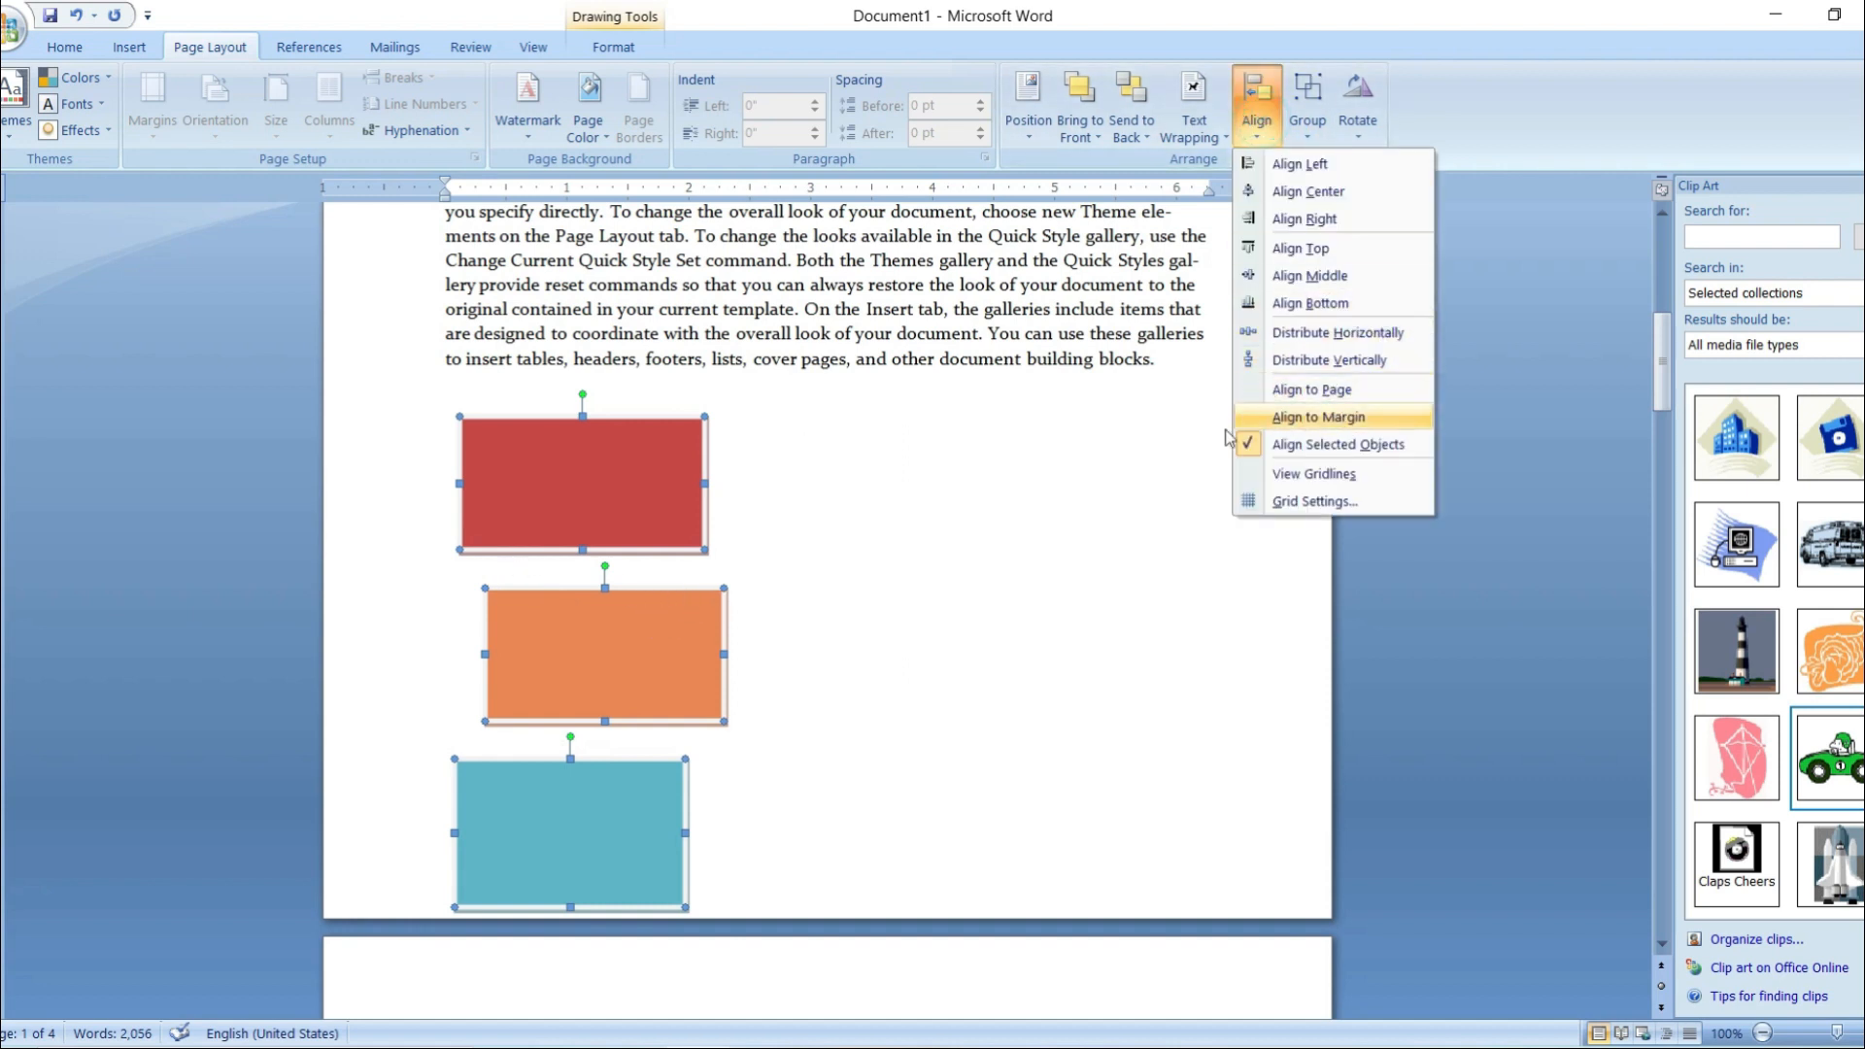
left_click(1355, 476)
scroll(858, 548, "up", 10)
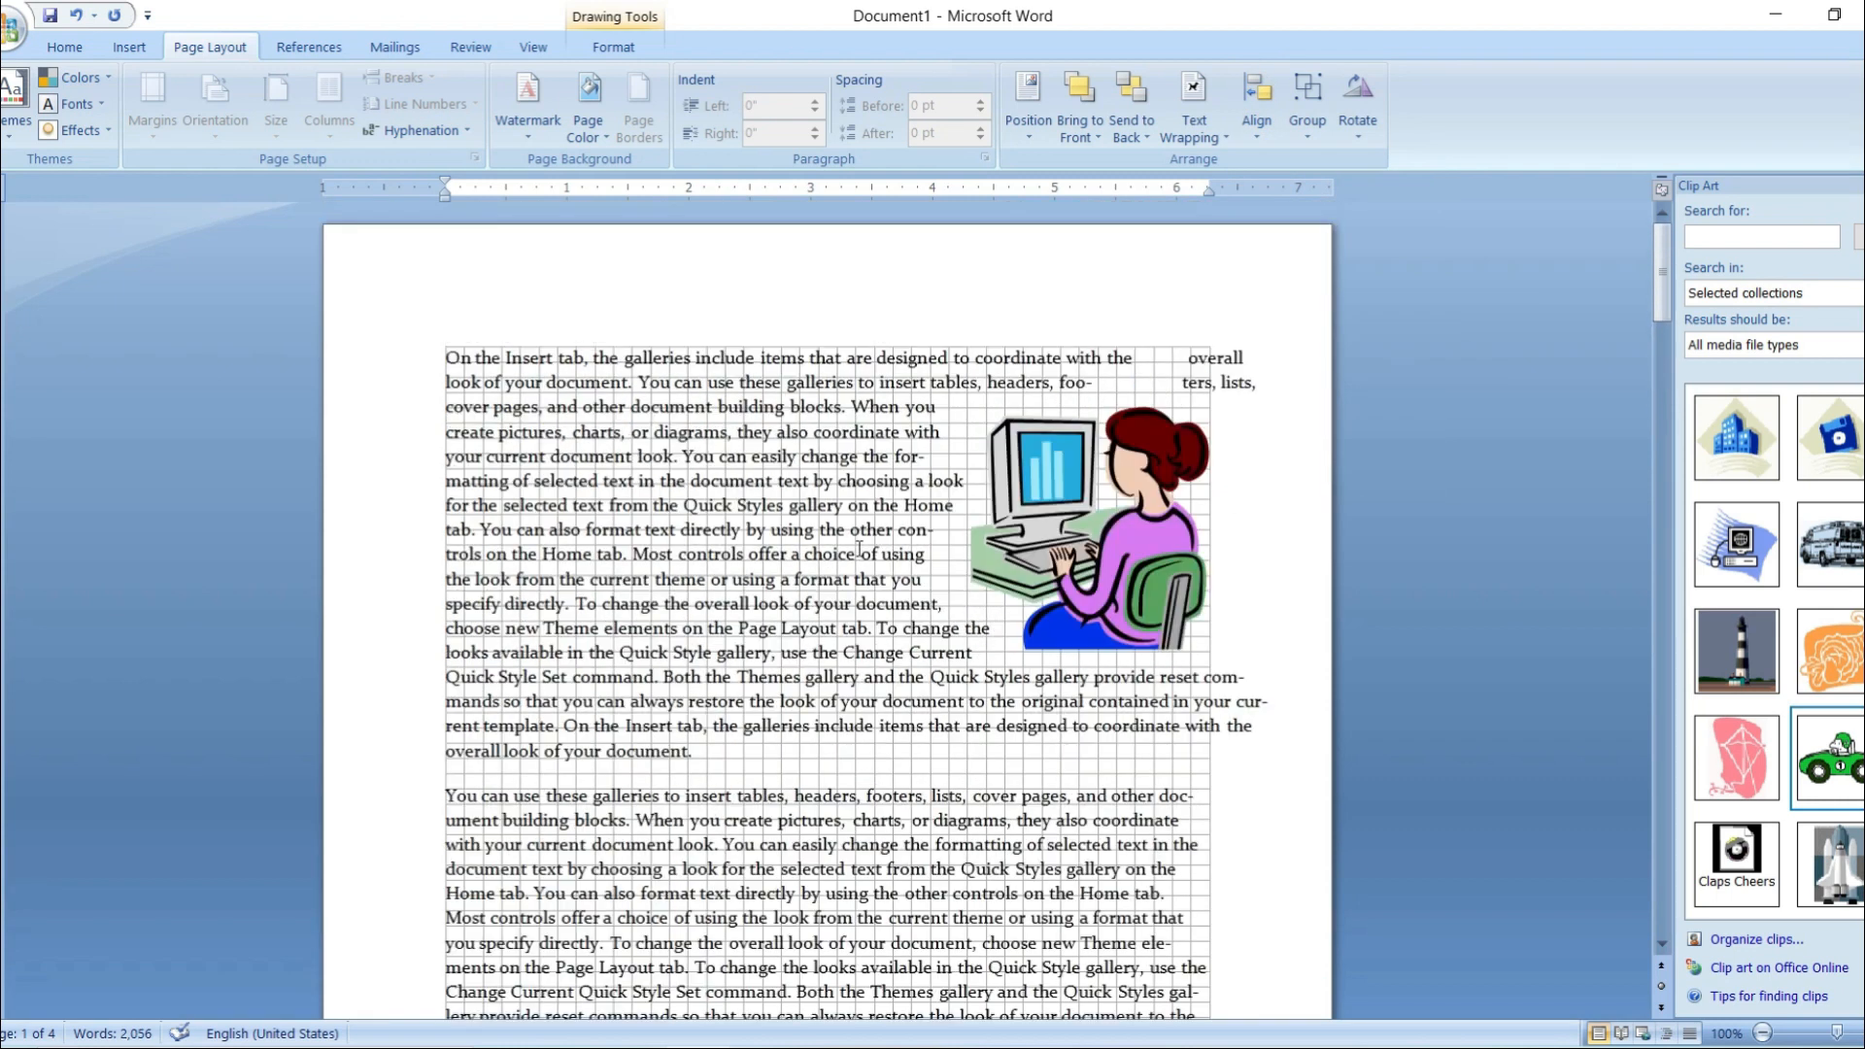
- Move the red, orange and teal rectangles to the middle of the page, stacking them with left edges lined up on a gridline
scroll(1211, 411, "down", 10)
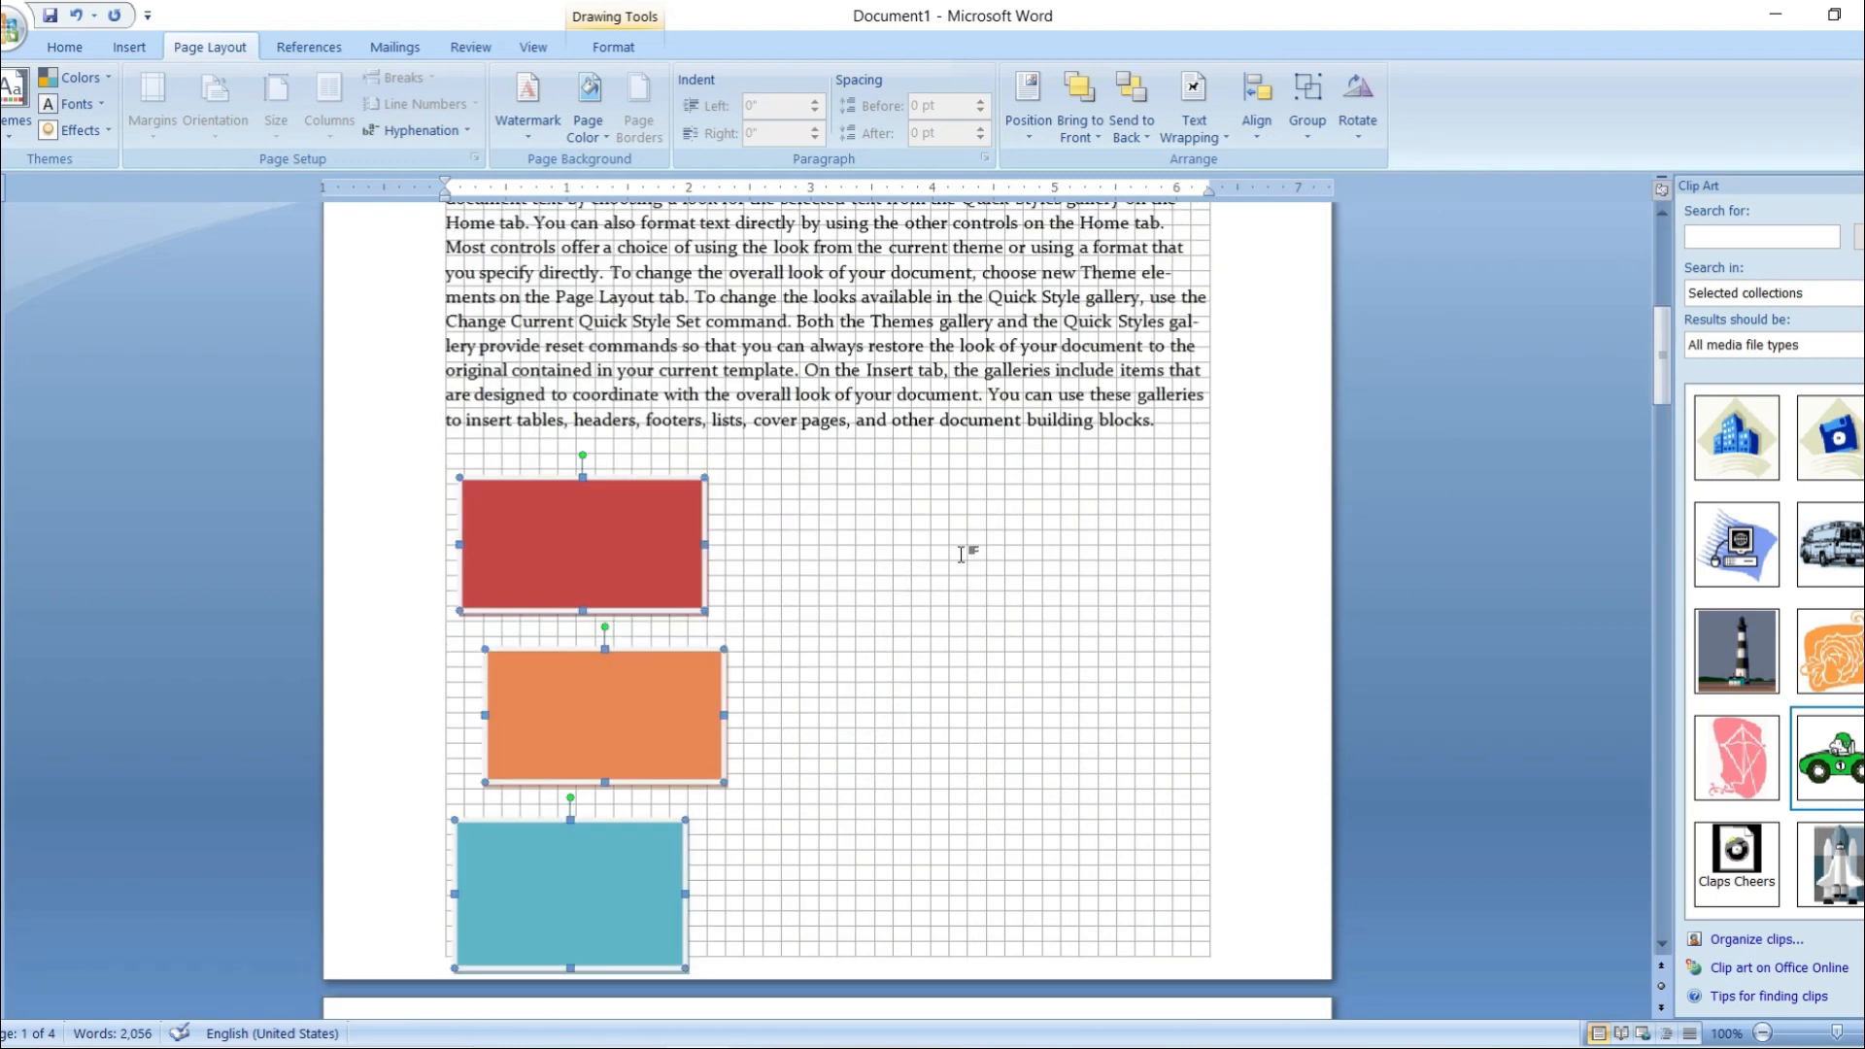
left_click(961, 553)
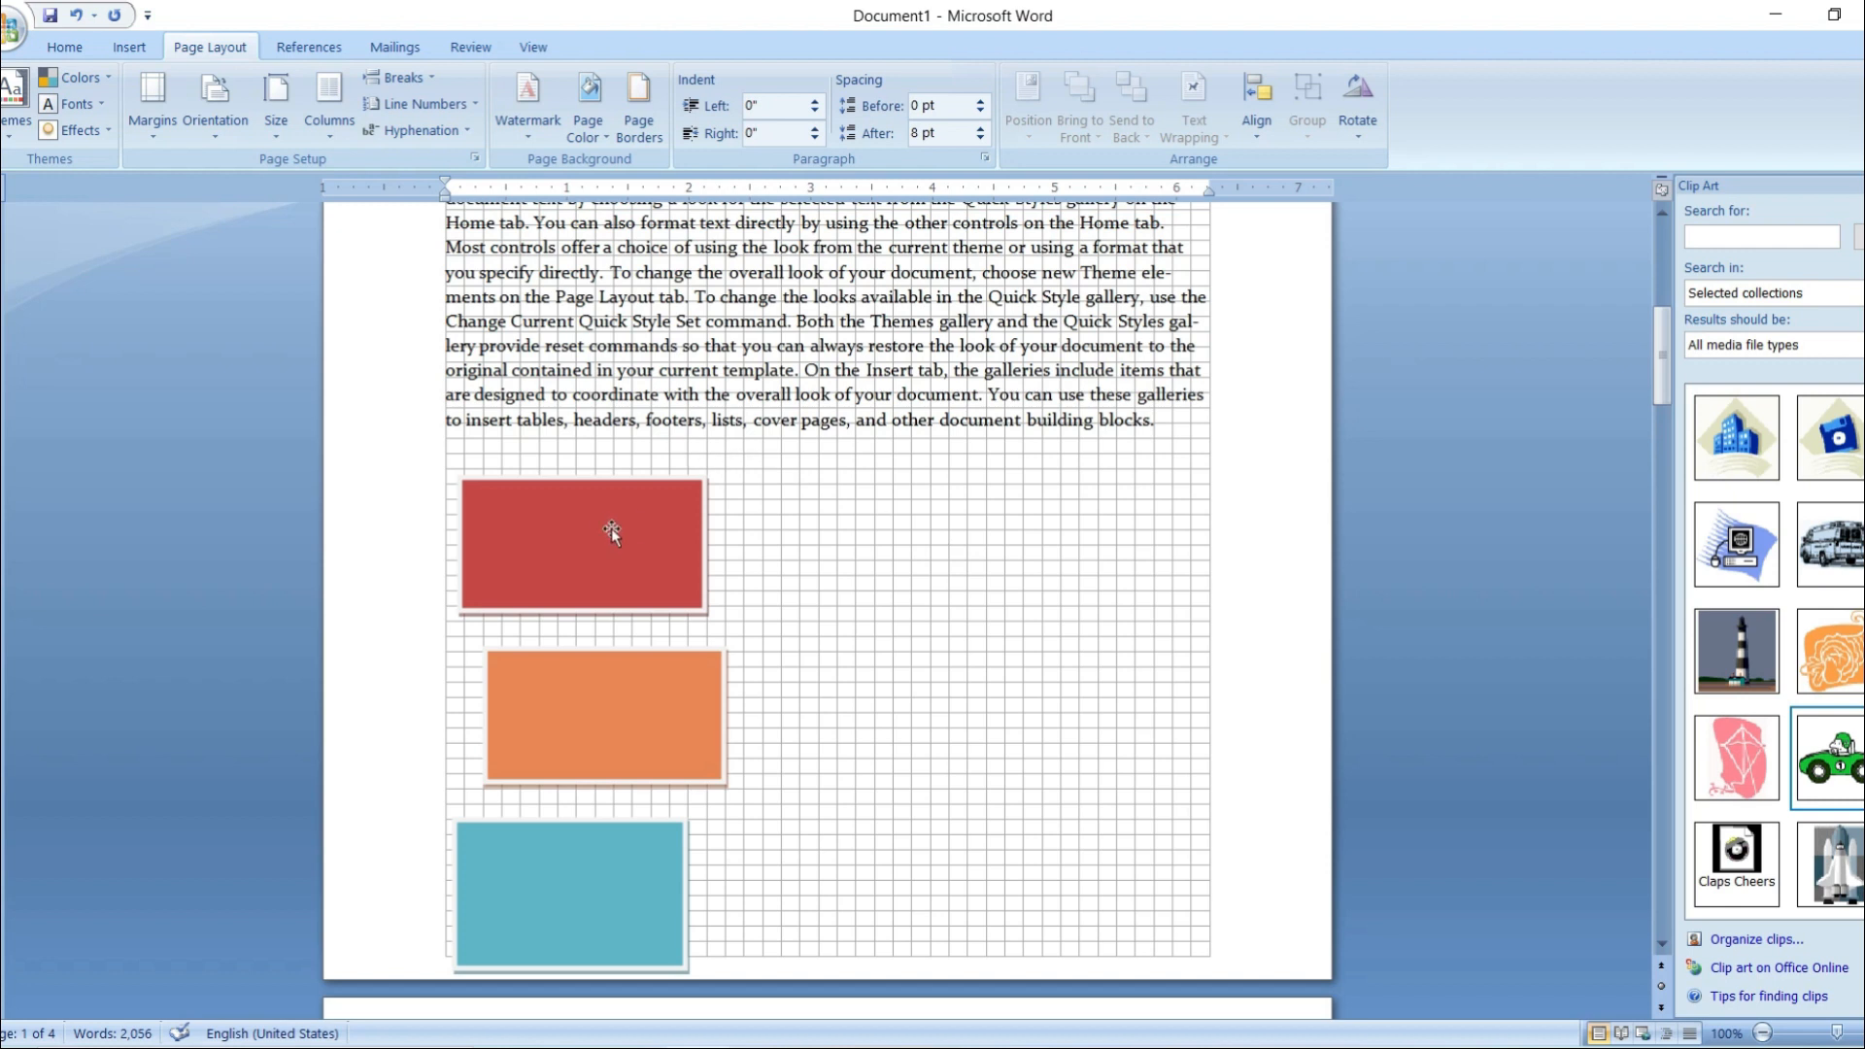
left_click_drag(647, 563, 930, 536)
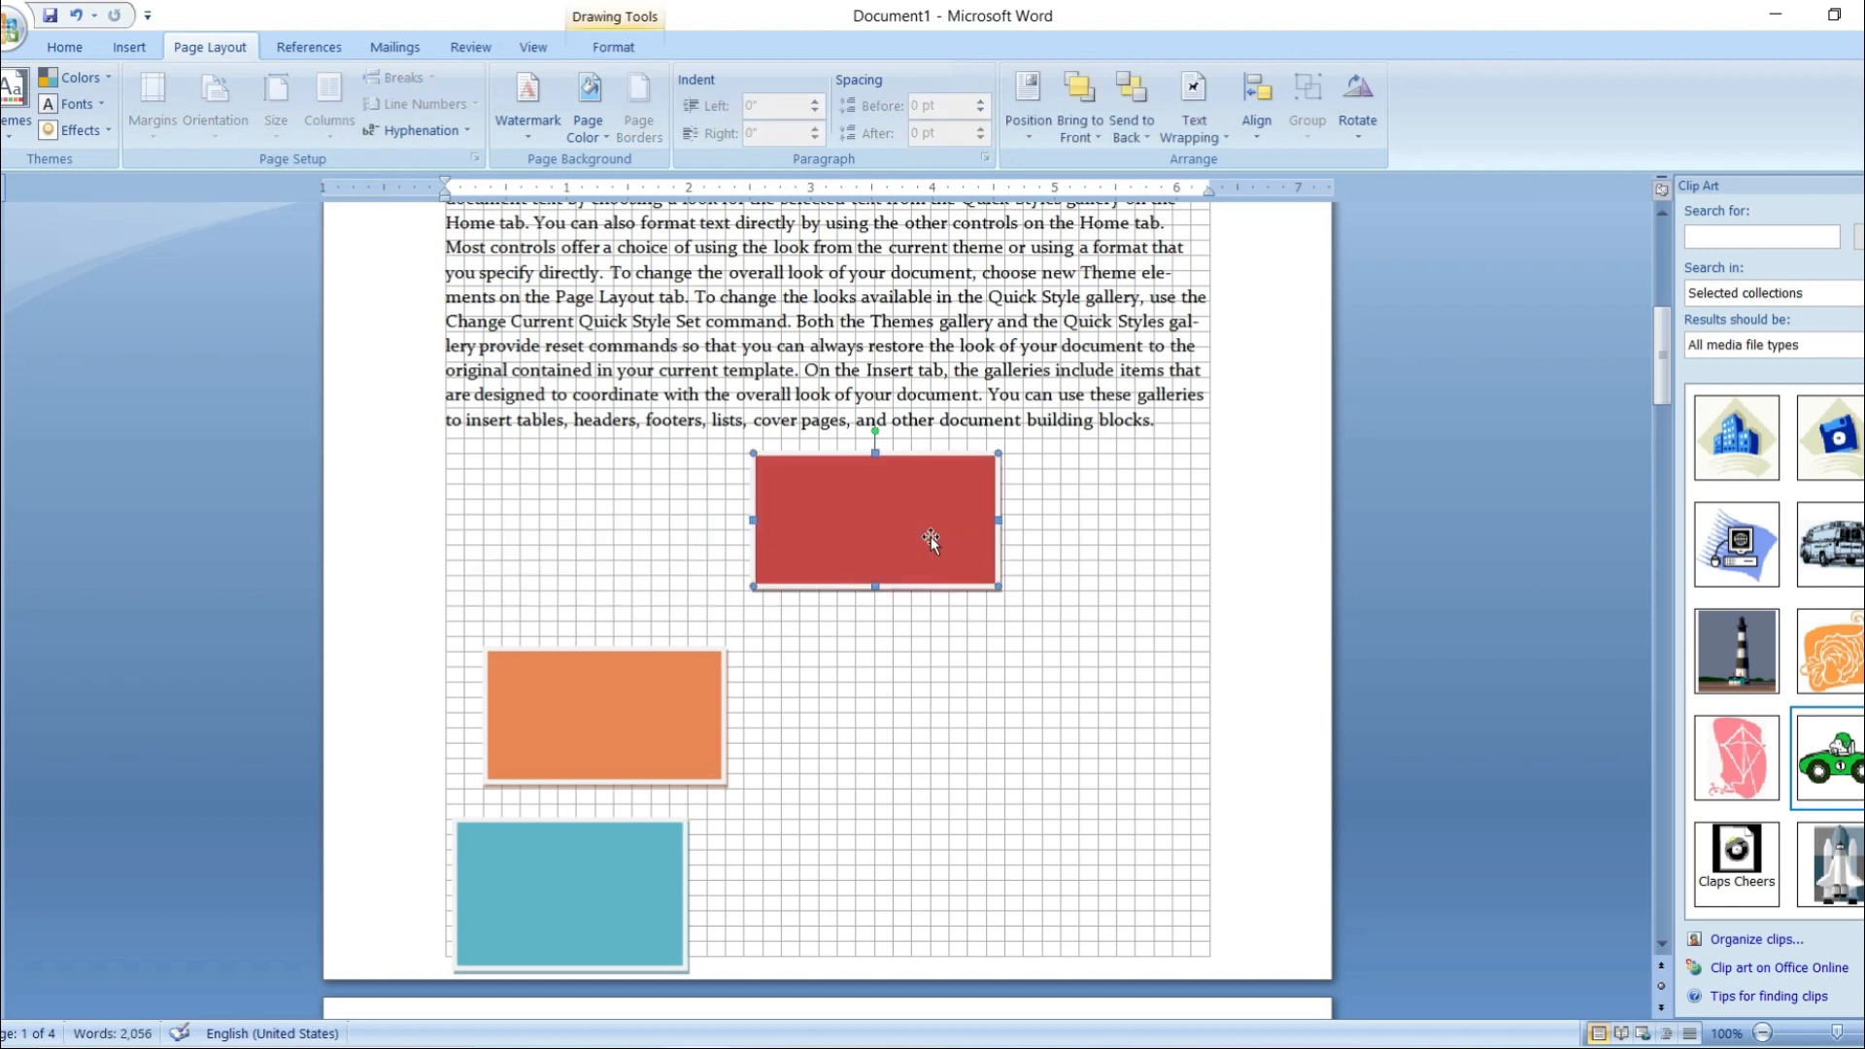
left_click_drag(890, 527, 797, 512)
left_click_drag(653, 665, 923, 648)
left_click_drag(634, 908, 943, 867)
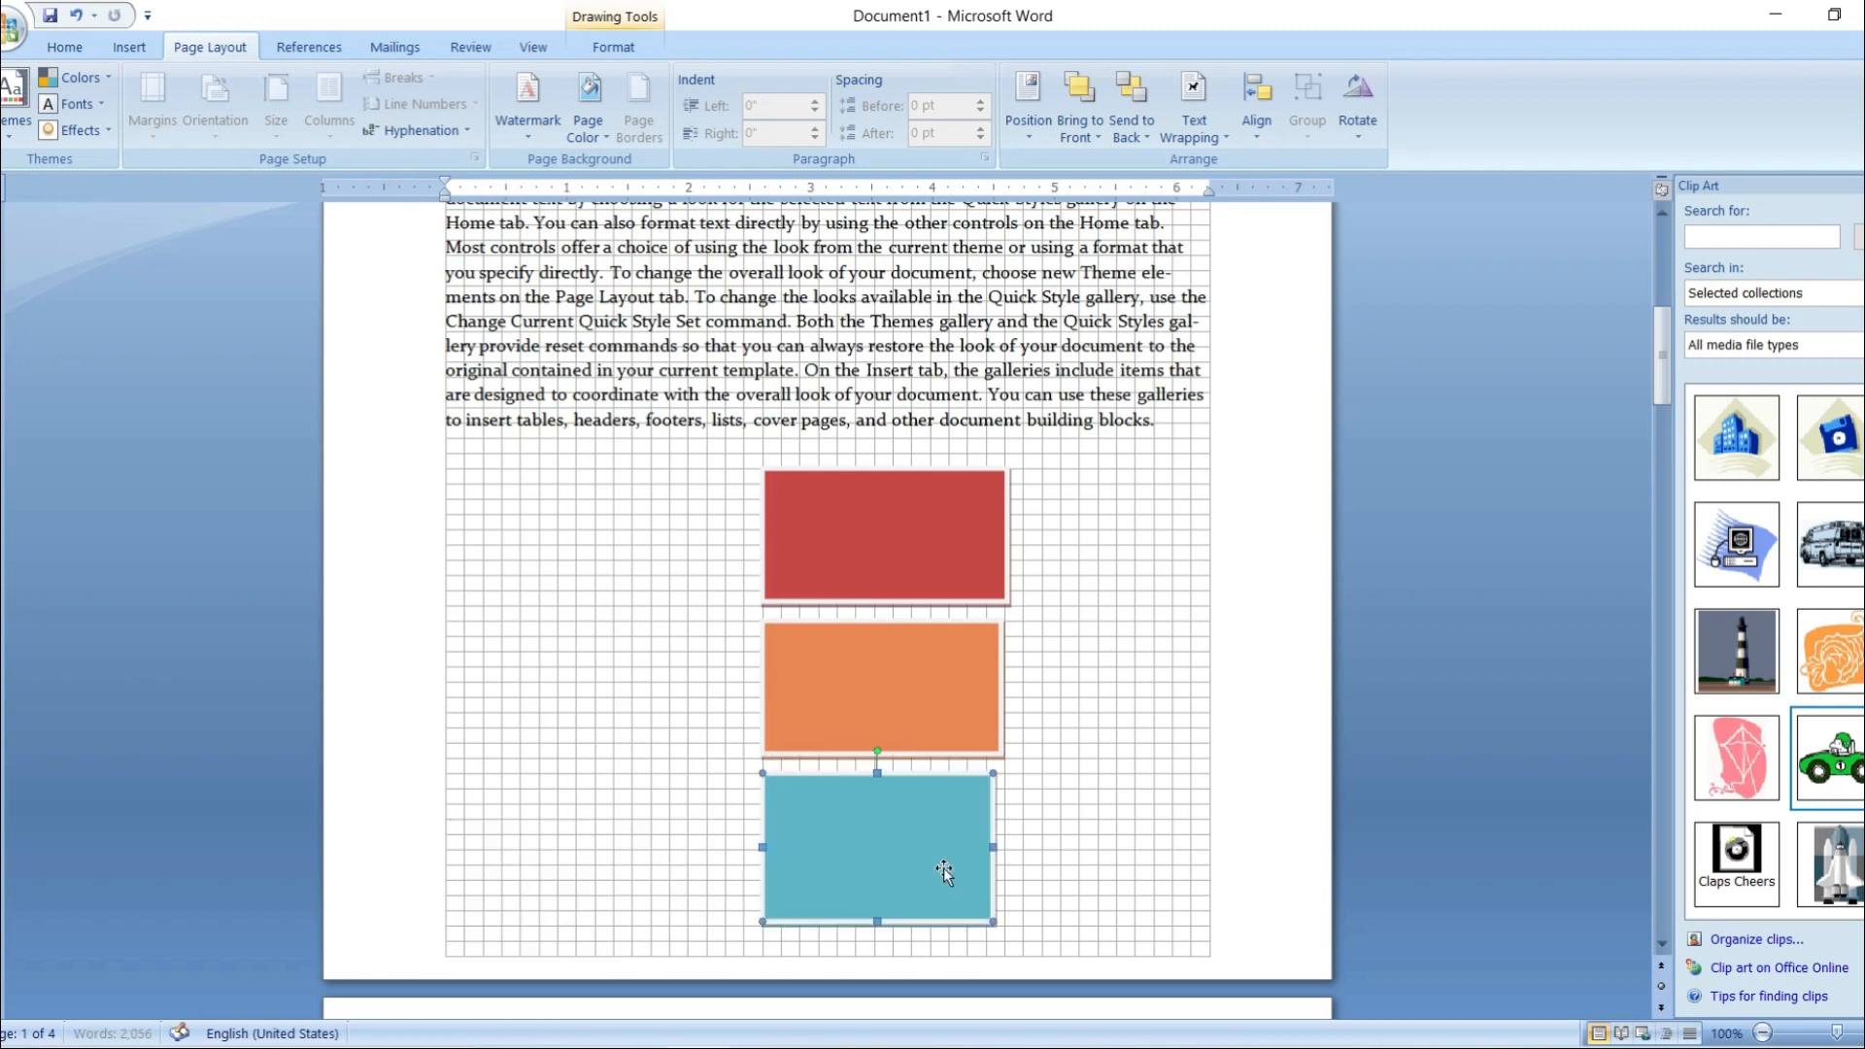
- Turn off the document gridlines through the view options
left_click(533, 47)
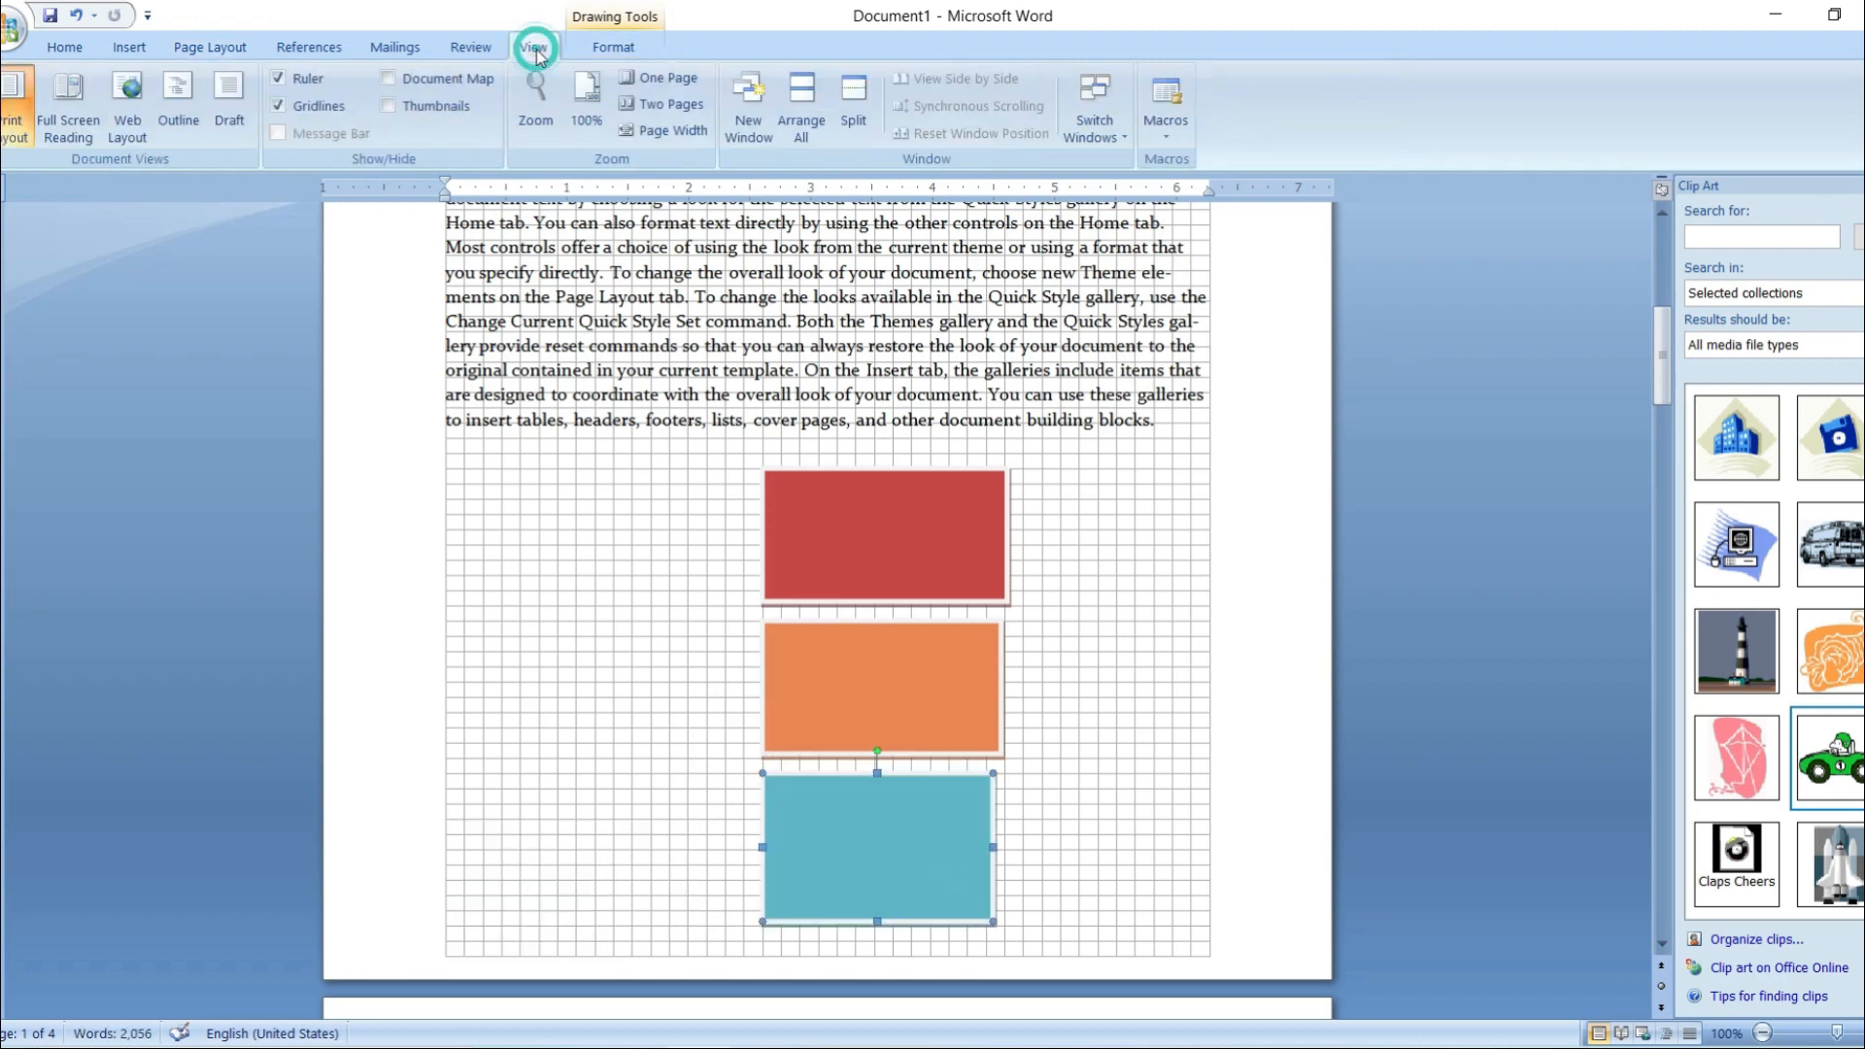
left_click(288, 108)
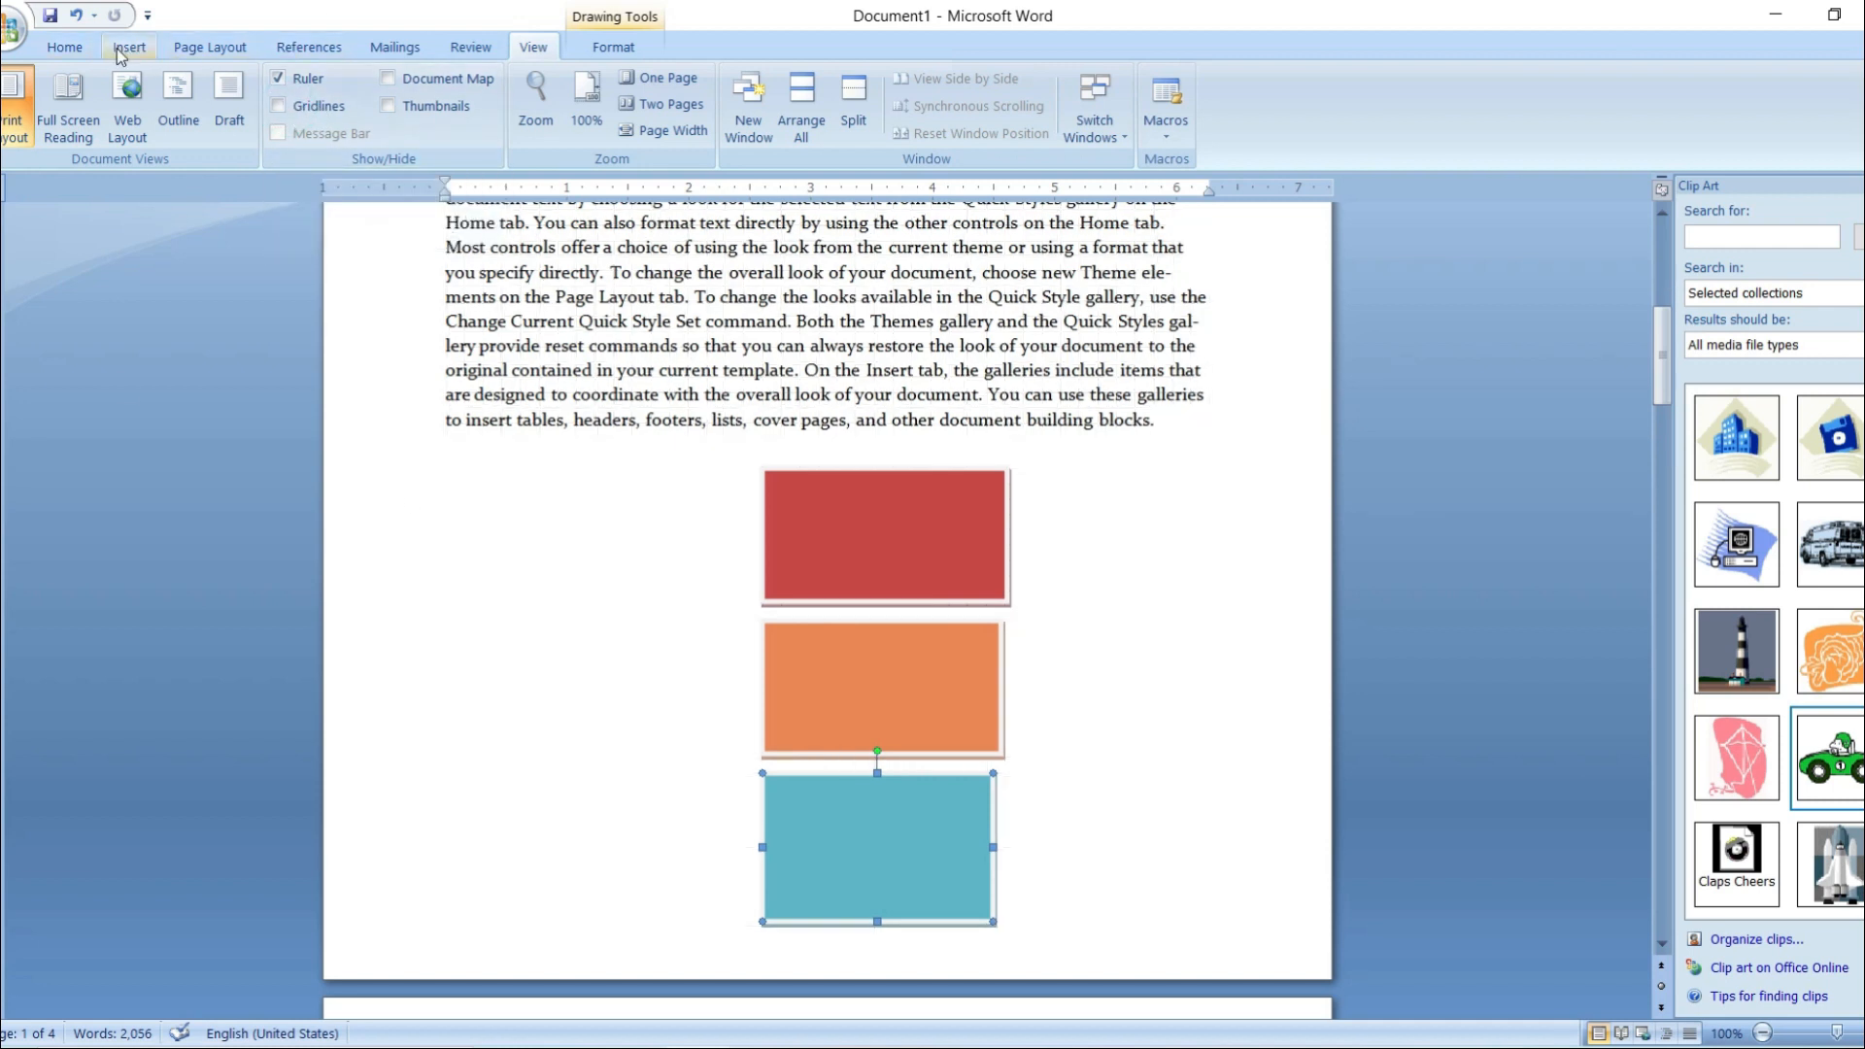
- Show the gridlines again through the shape alignment options and hide them once more
left_click(195, 47)
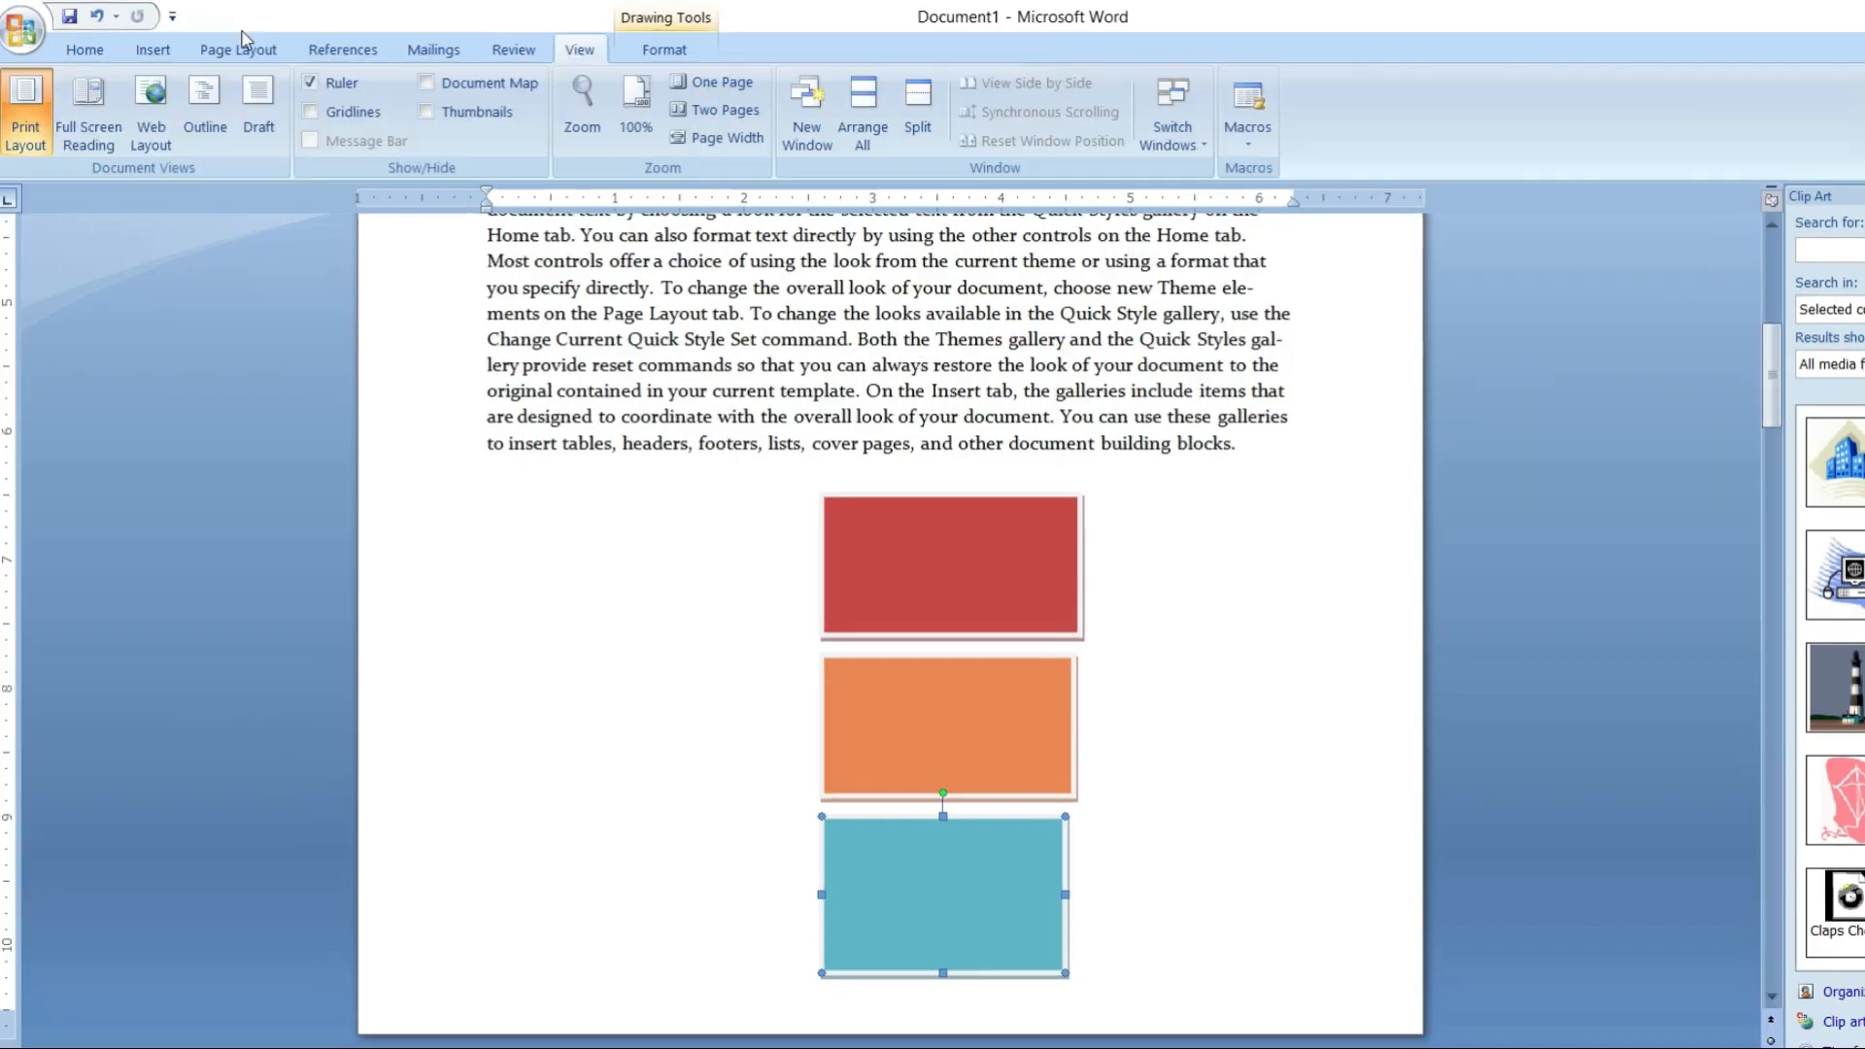
left_click(210, 47)
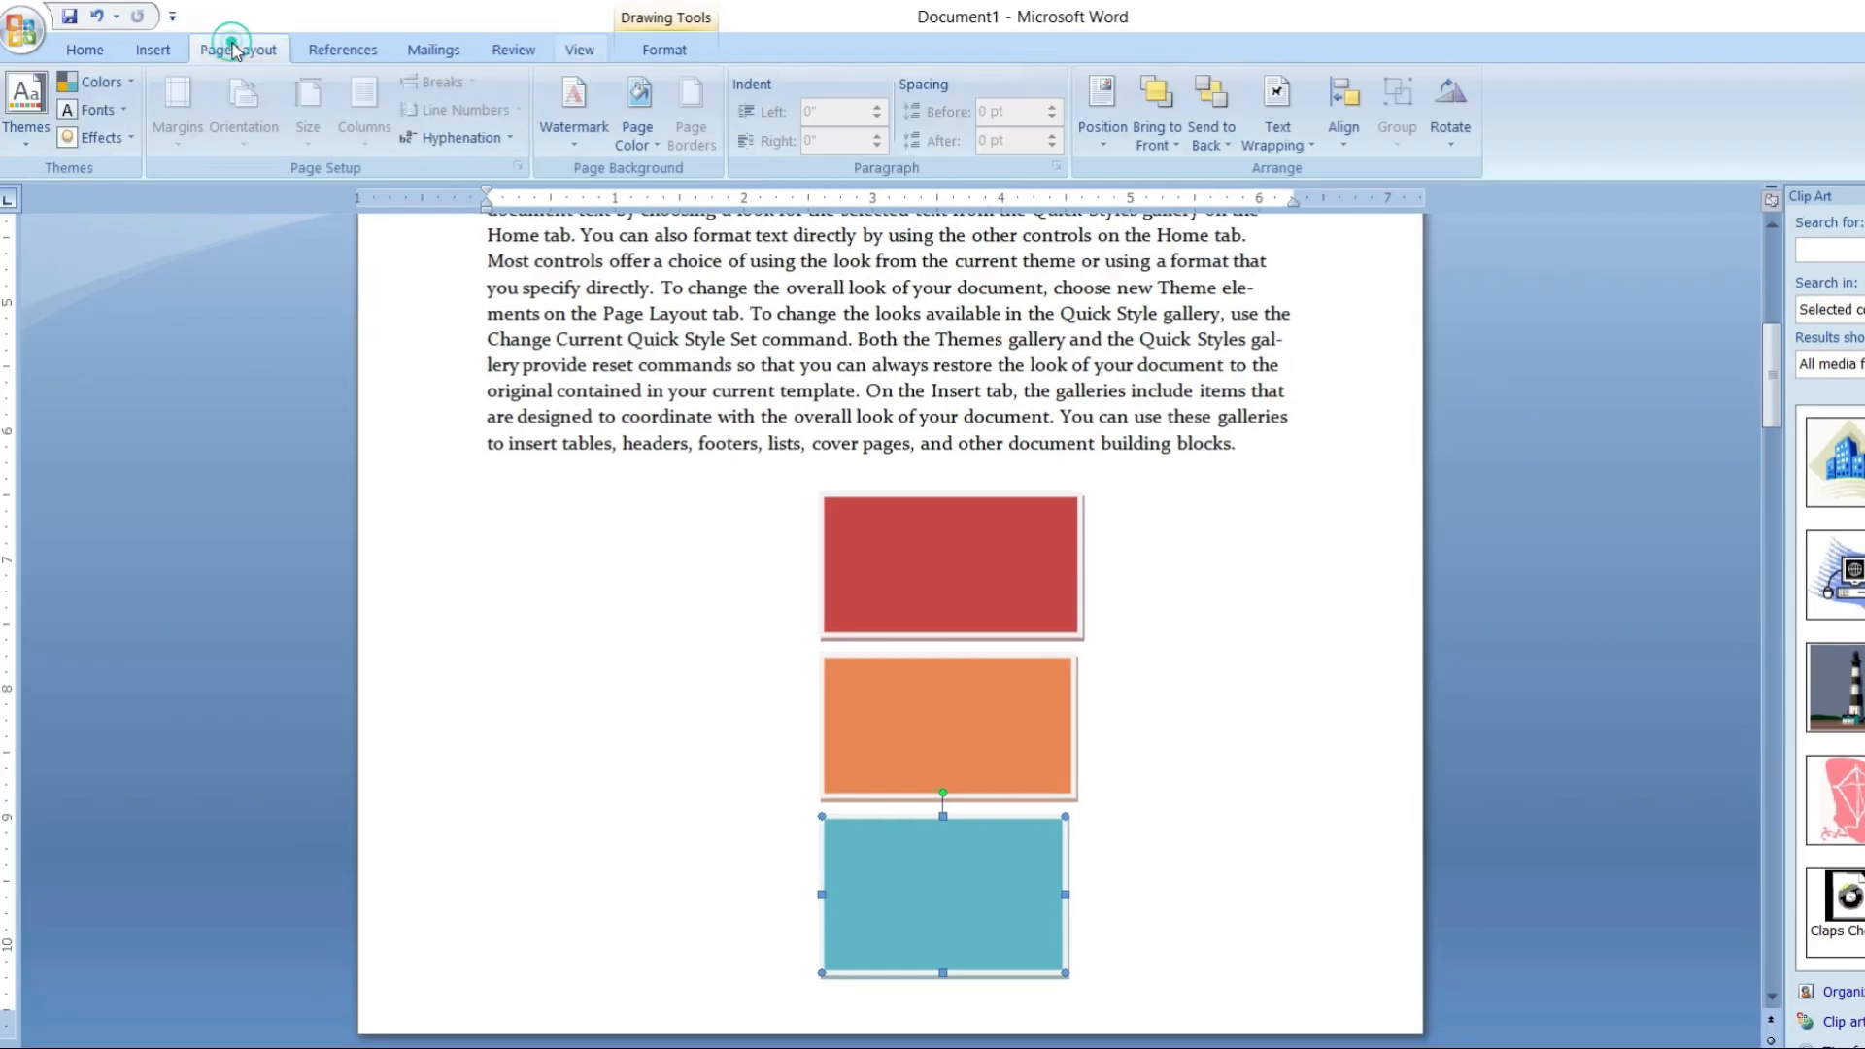
left_click(1346, 136)
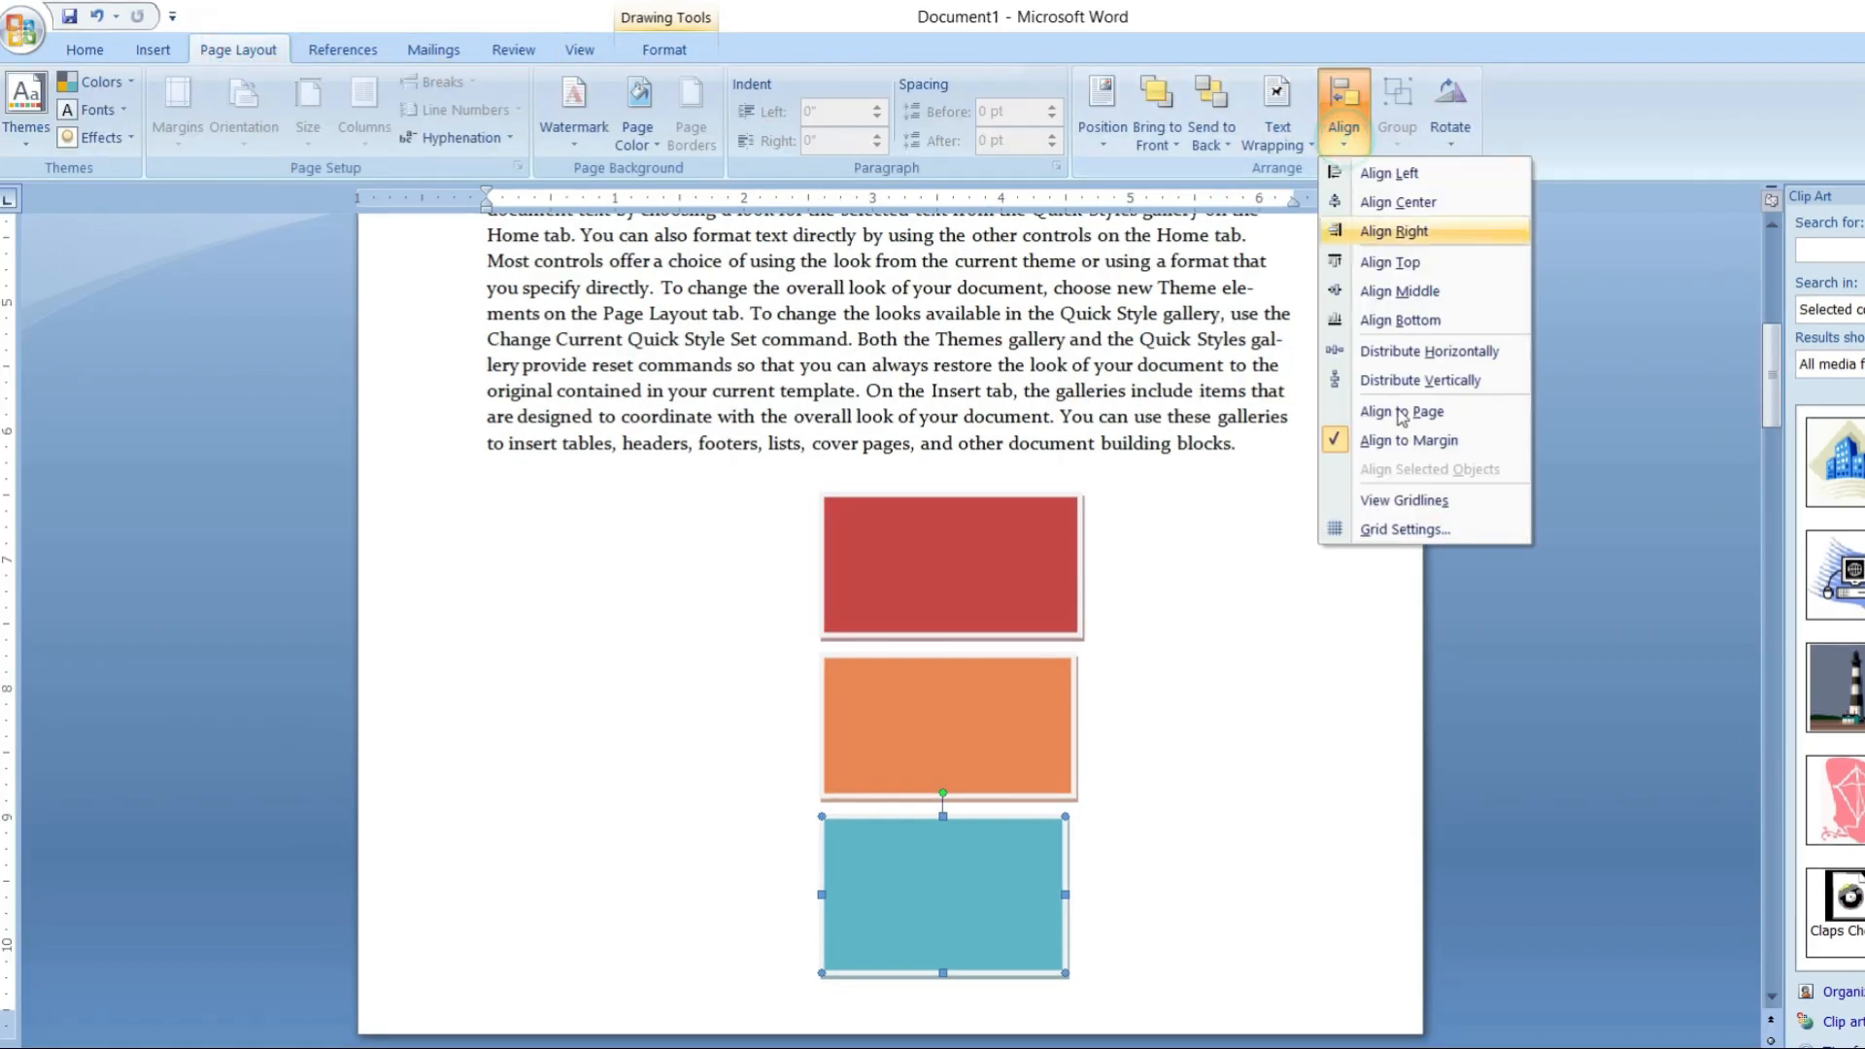
left_click(1379, 508)
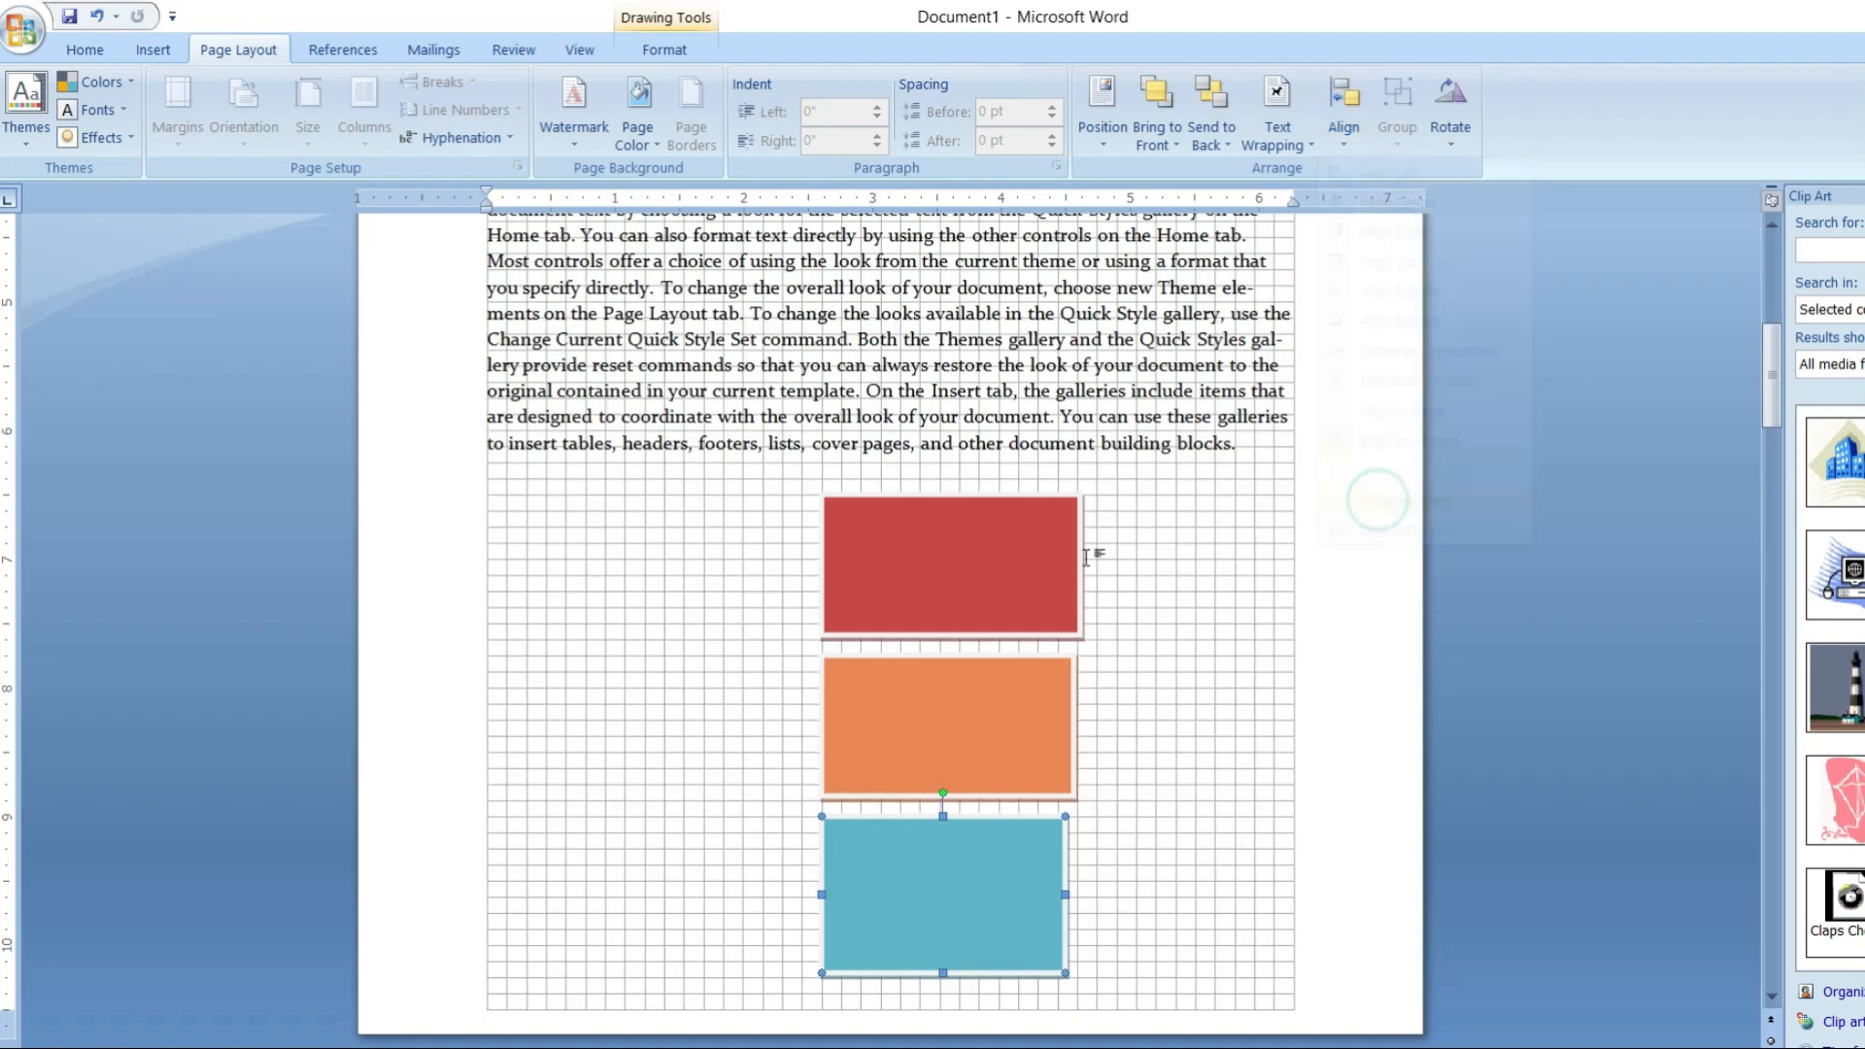
left_click(1350, 141)
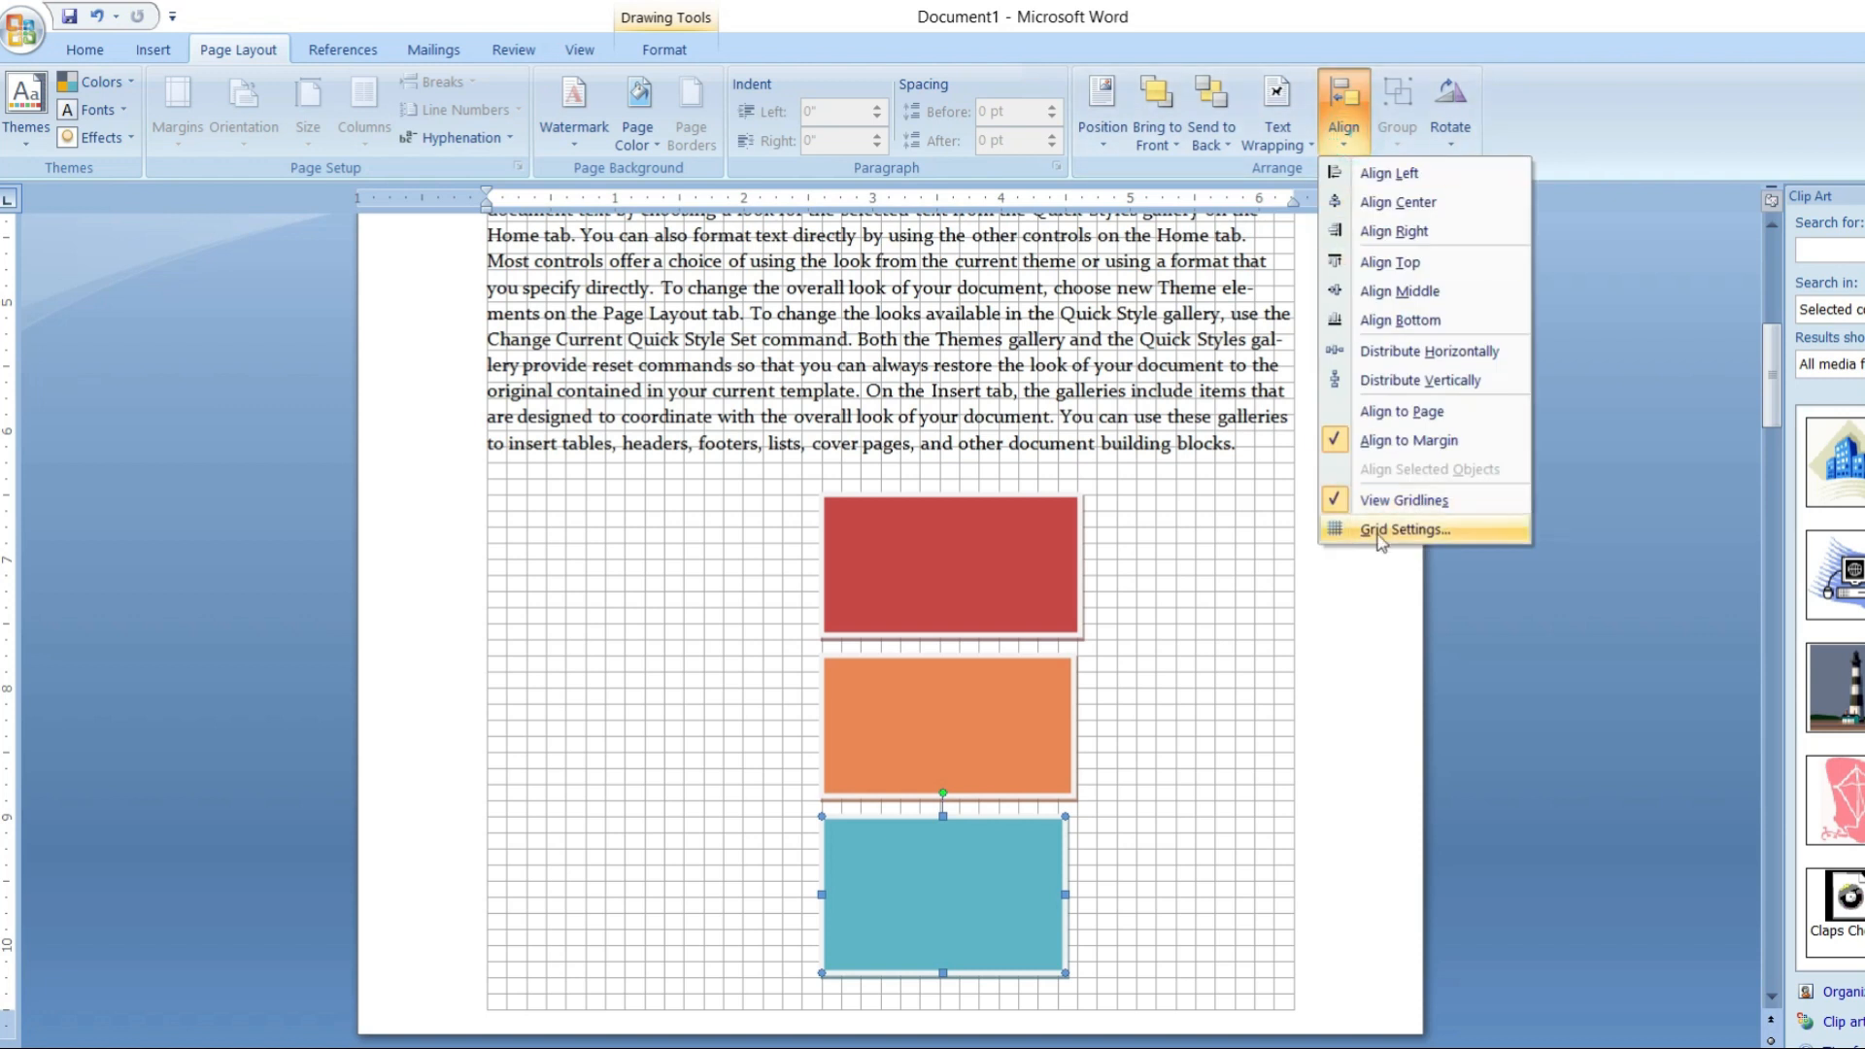
left_click(1377, 503)
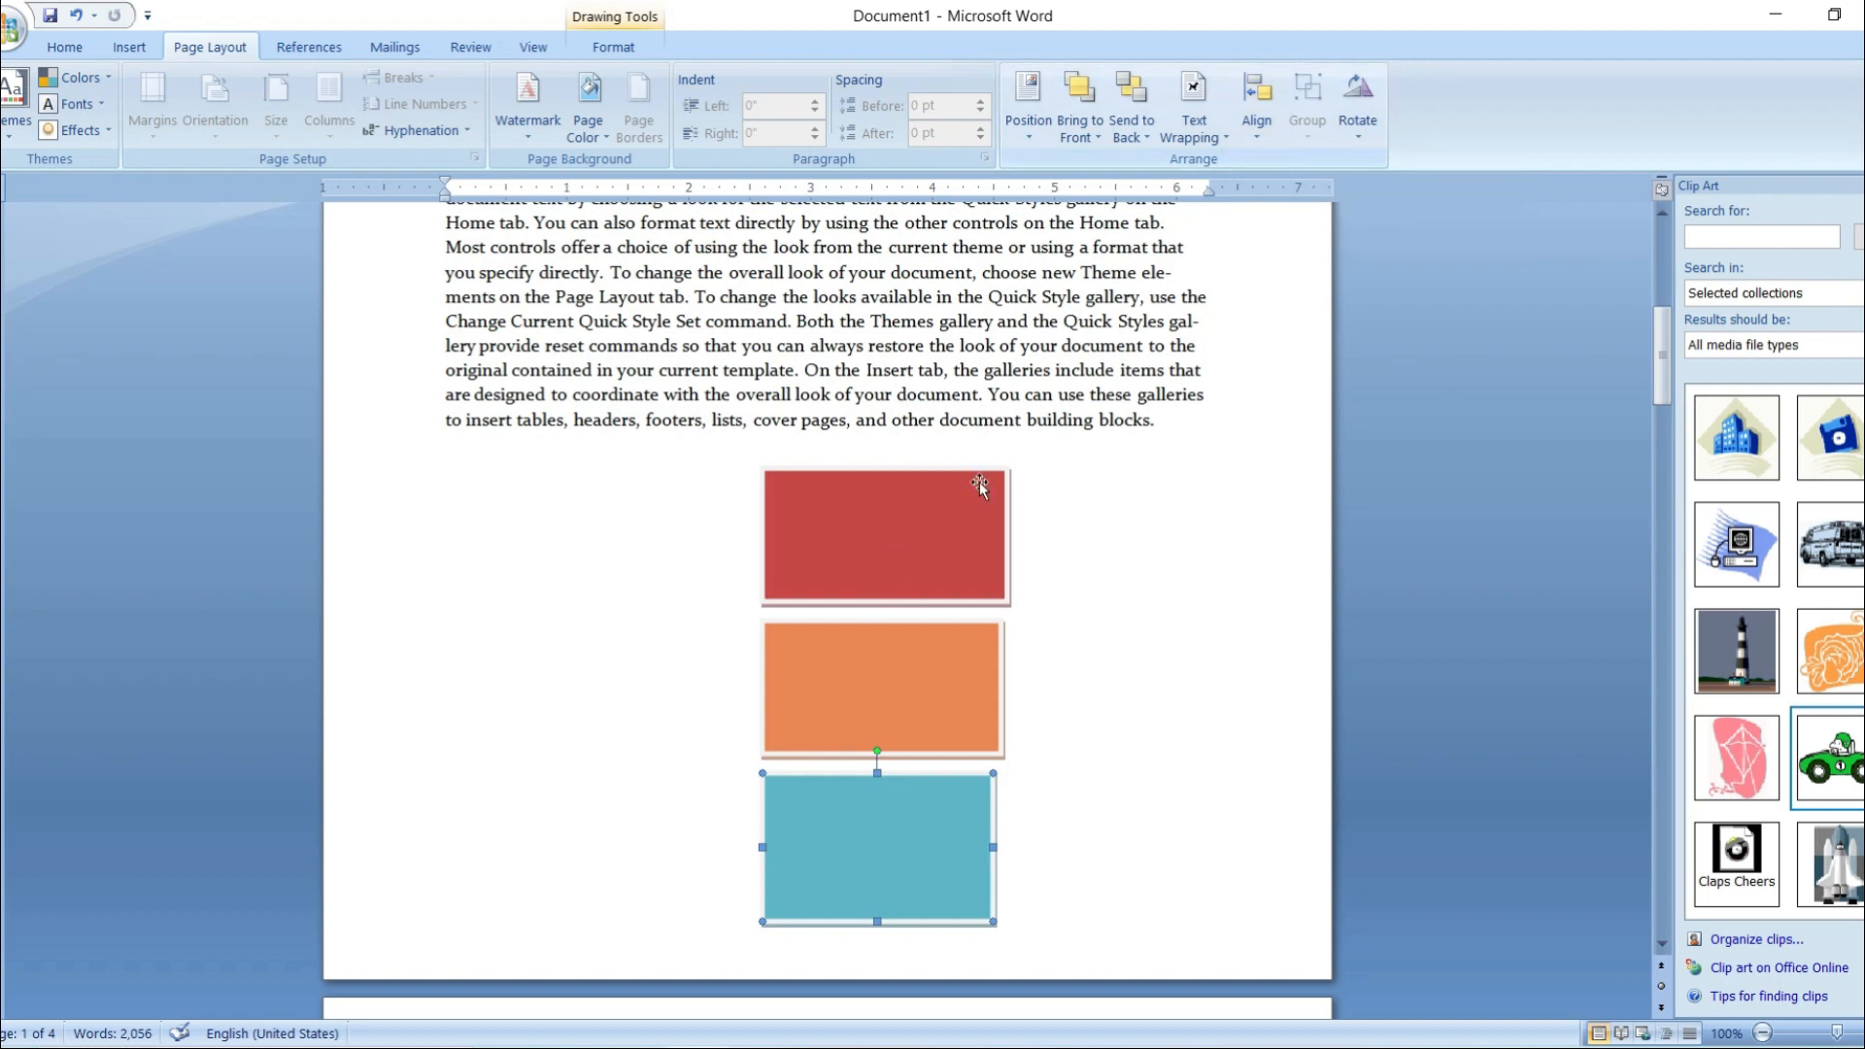
- Select the red, orange and teal rectangles together and group them into one object
left_click(907, 563)
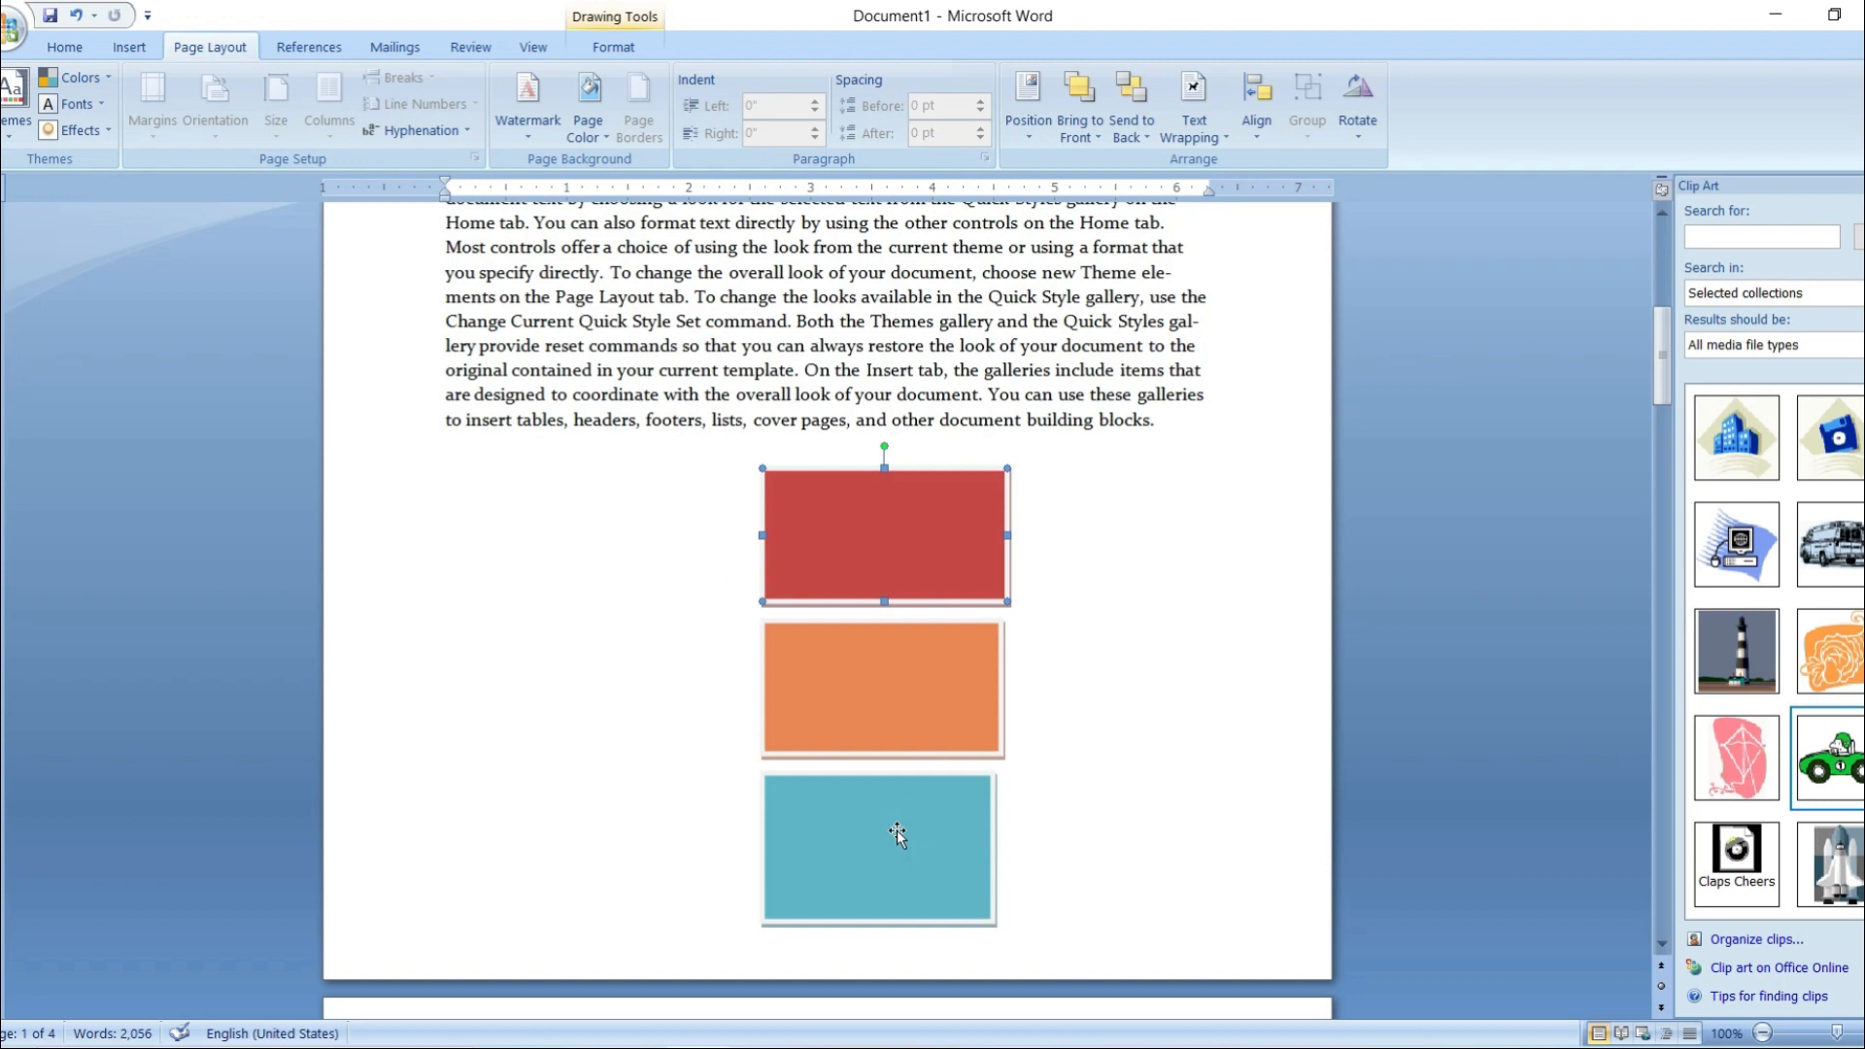
left_click(919, 689, "shift")
left_click(928, 852, "shift")
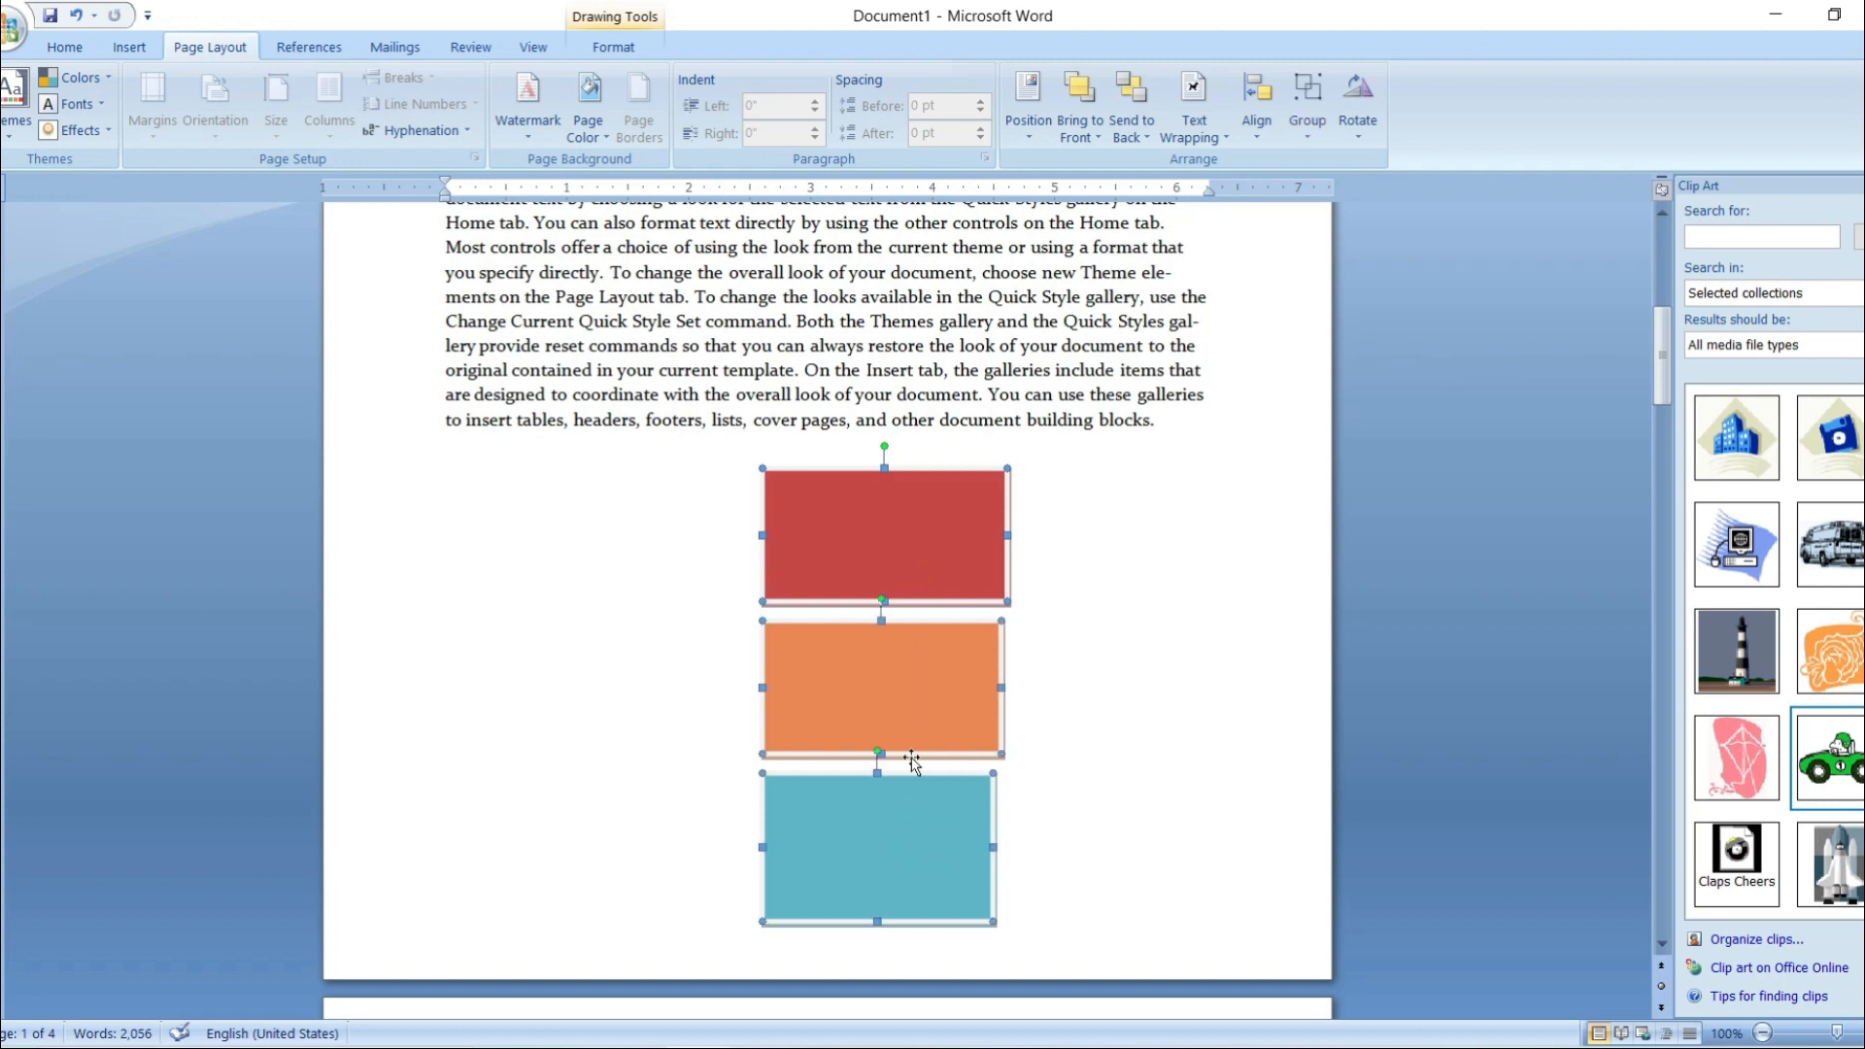
left_click(1313, 106)
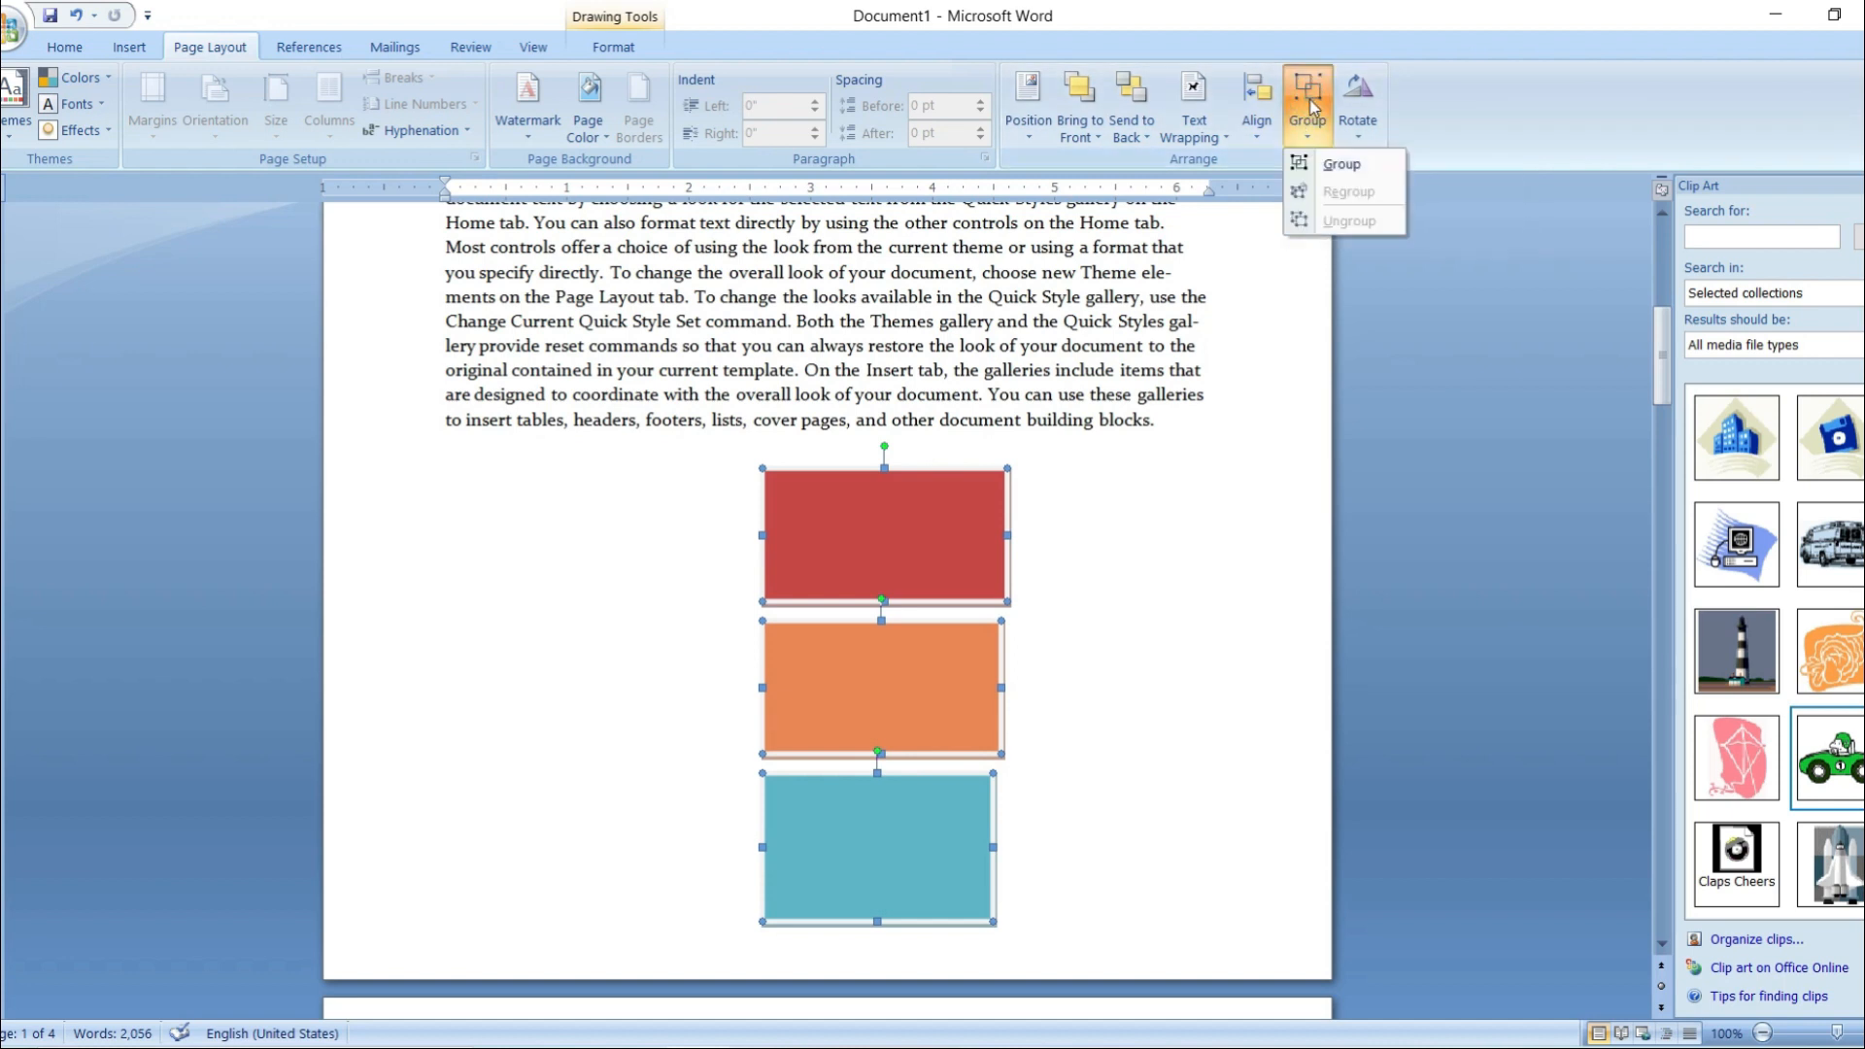
left_click(1341, 166)
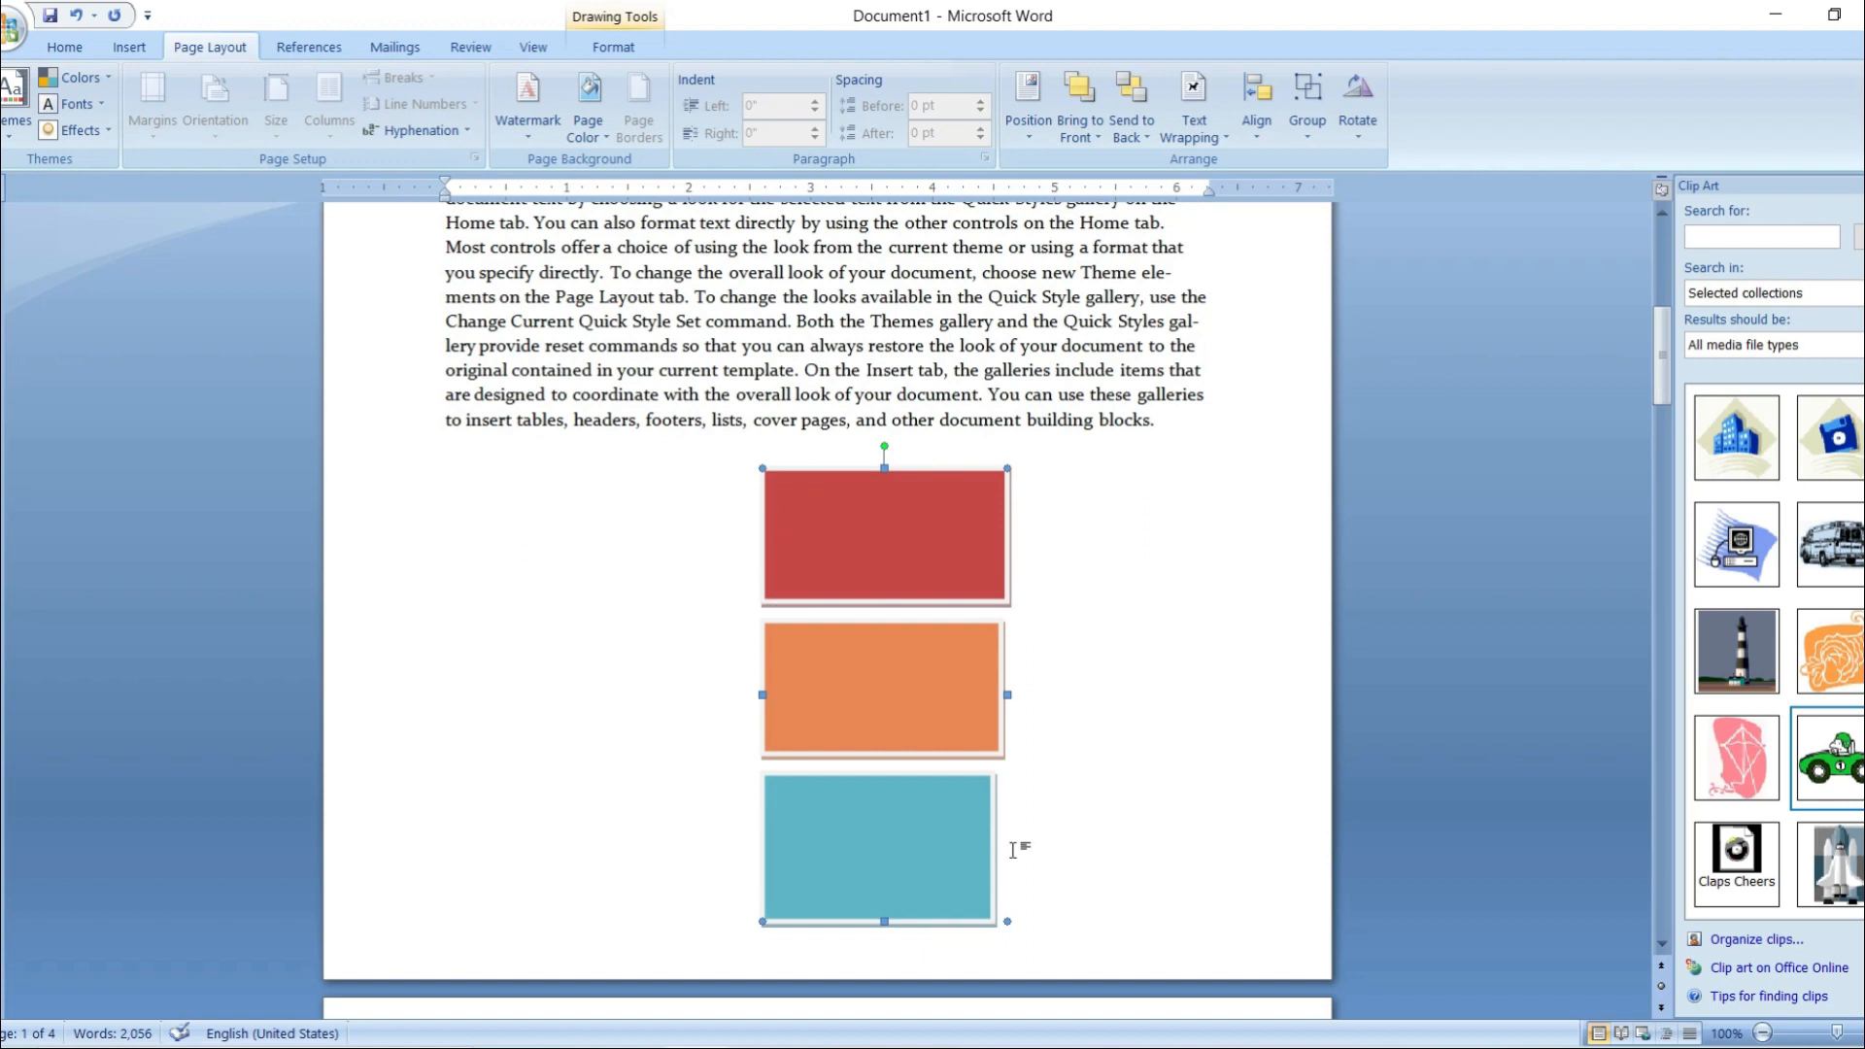
- Move the grouped rectangles to the left margin just below the paragraph and deselect the group
left_click_drag(931, 526, 1071, 503)
left_click_drag(1215, 508, 618, 516)
left_click(887, 572)
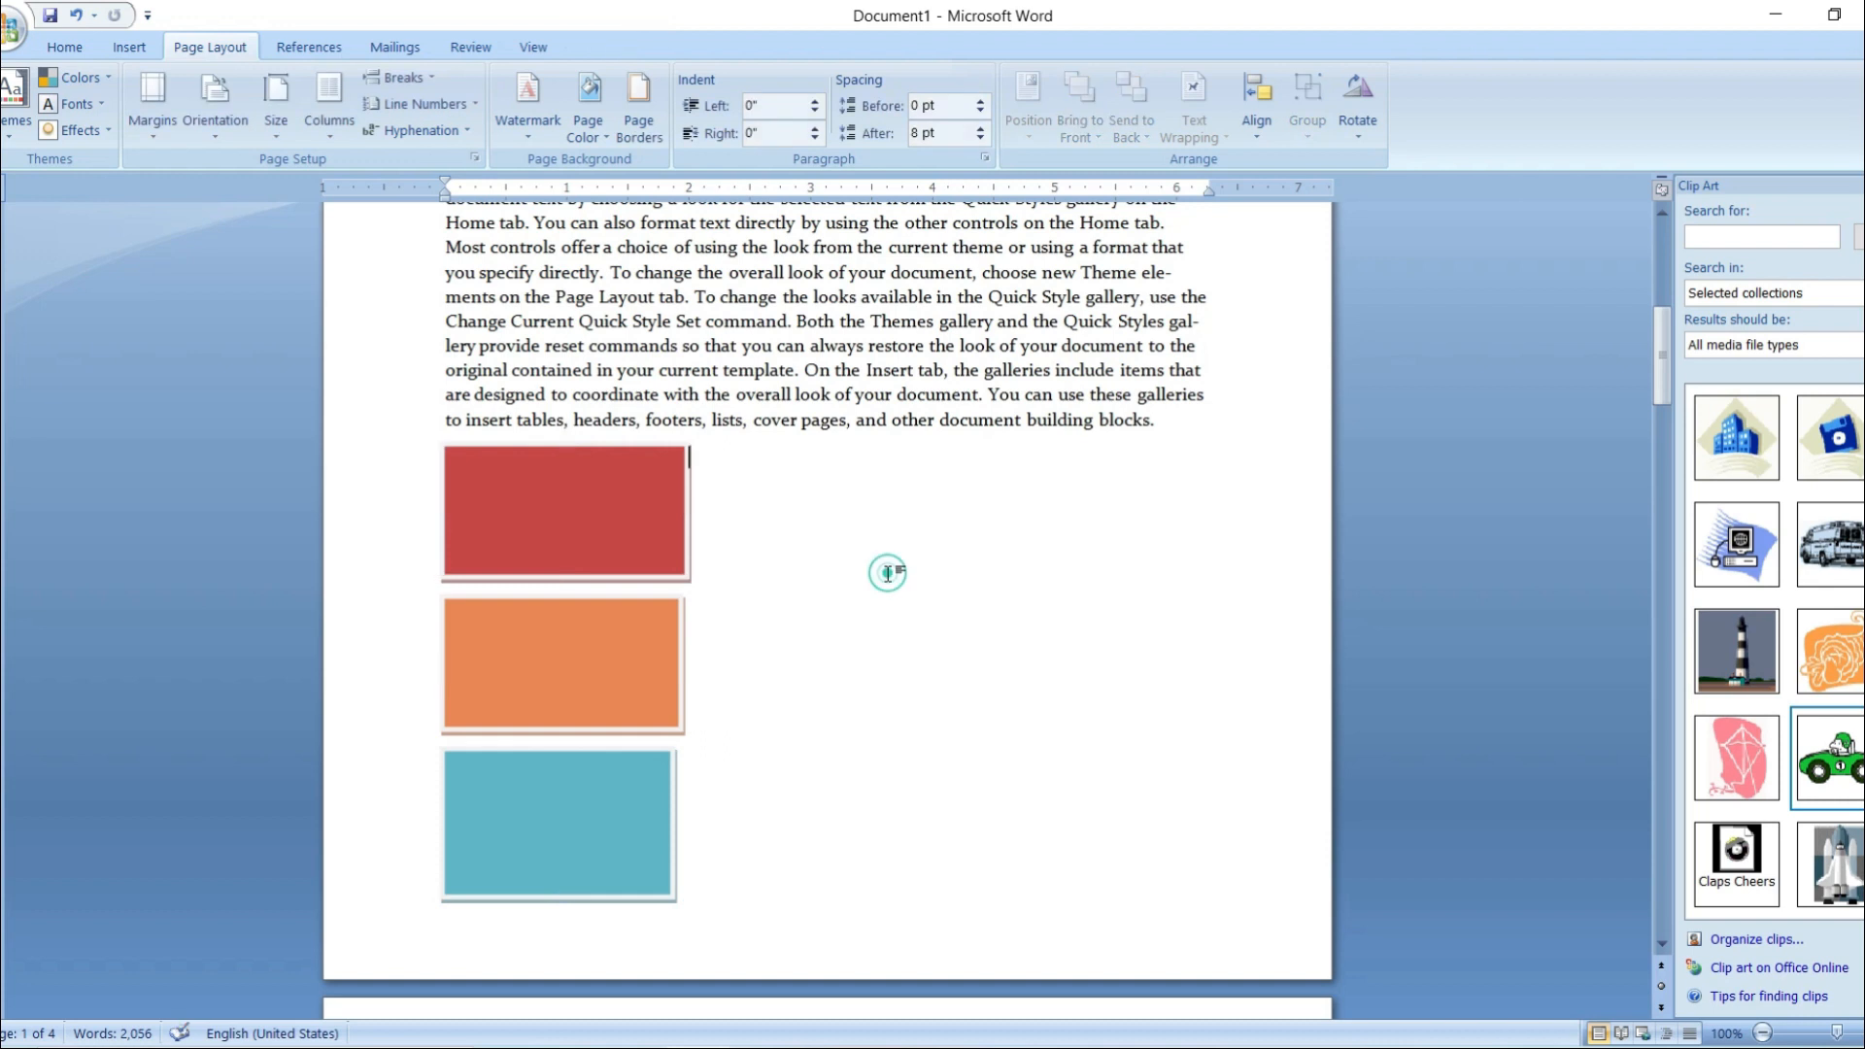
- Ungroup the three rectangles into separate shapes and deselect them
left_click(571, 515)
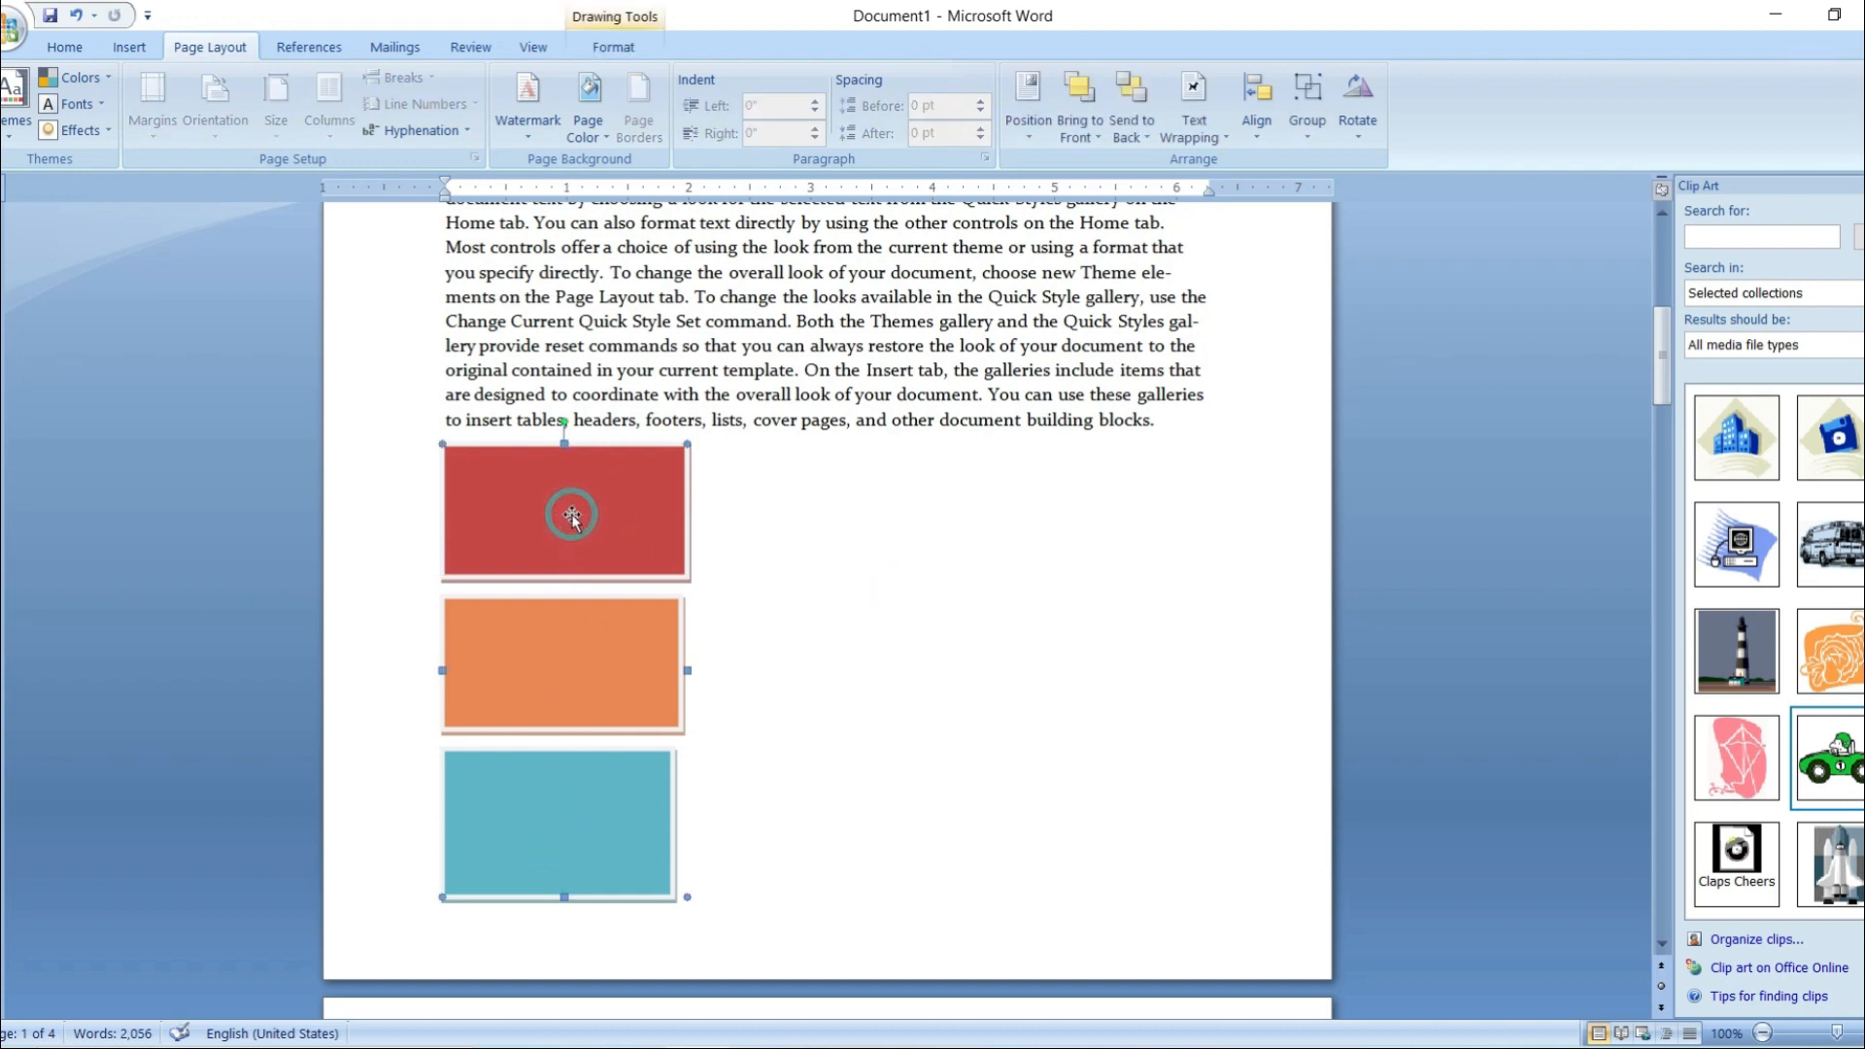
left_click(1310, 139)
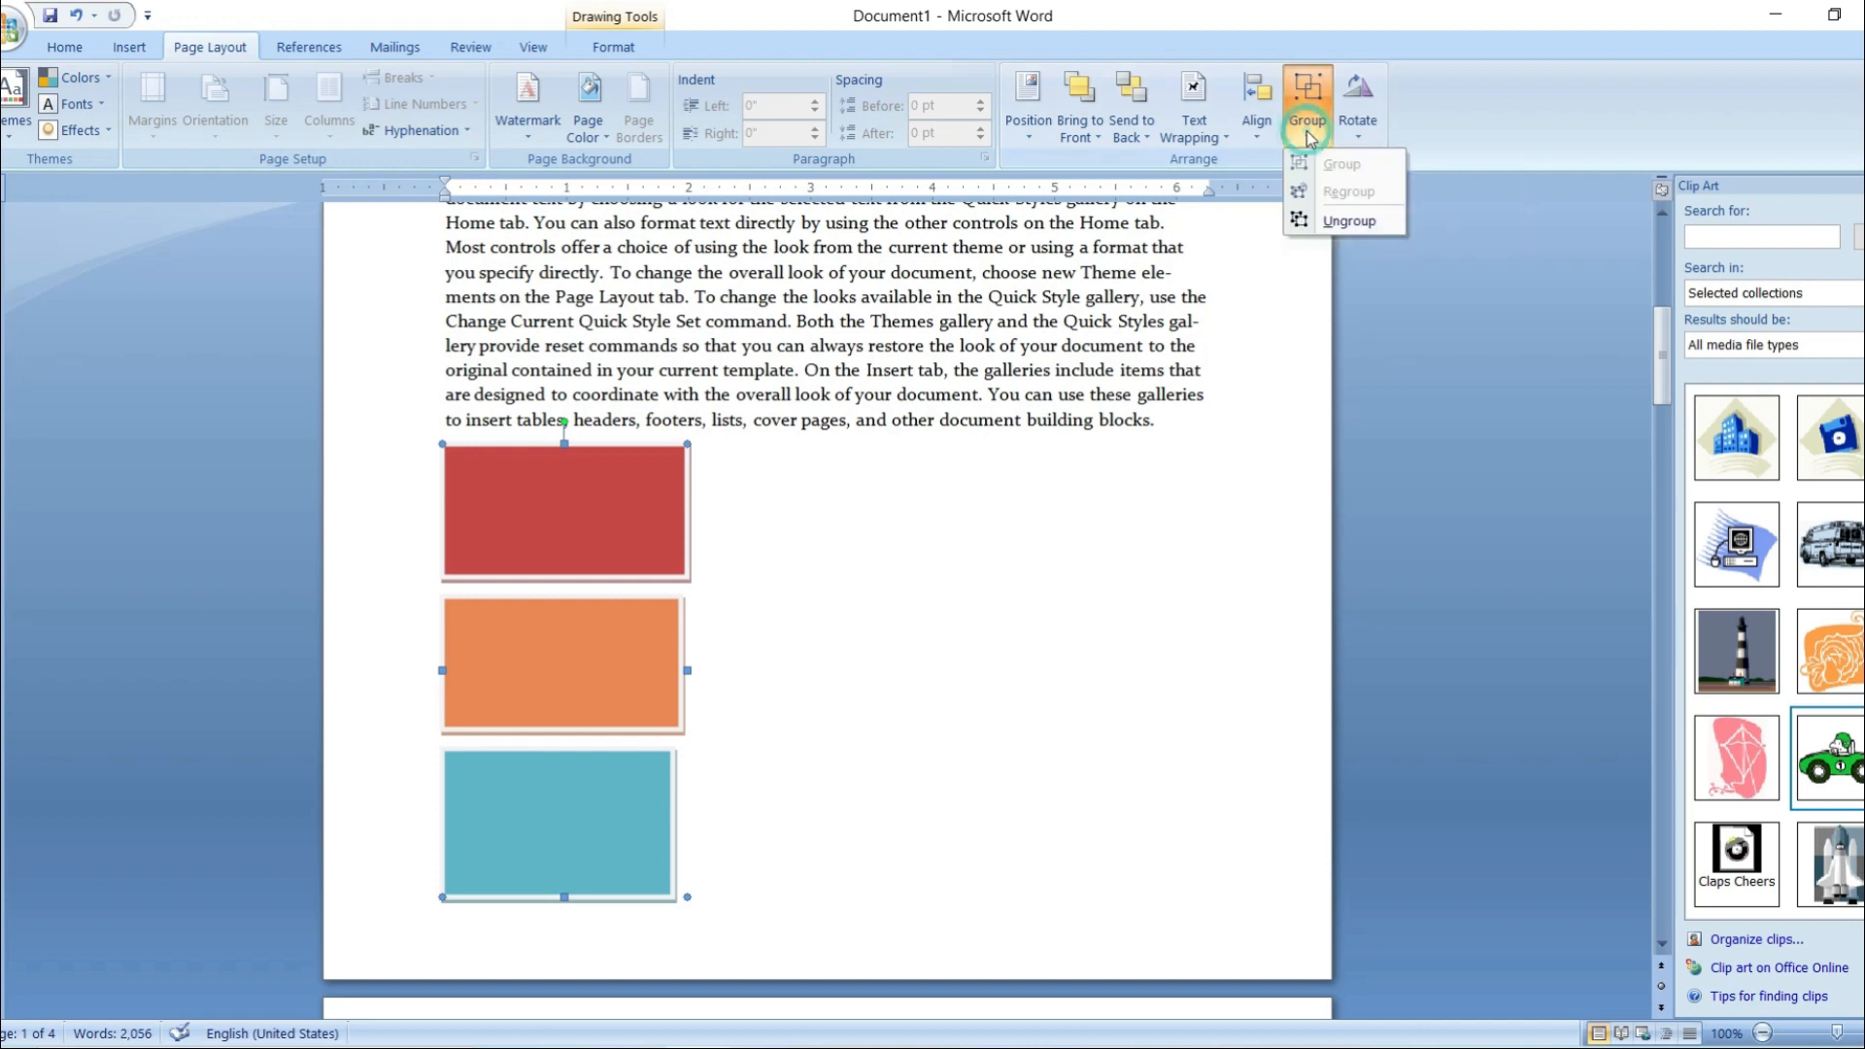
left_click(1349, 221)
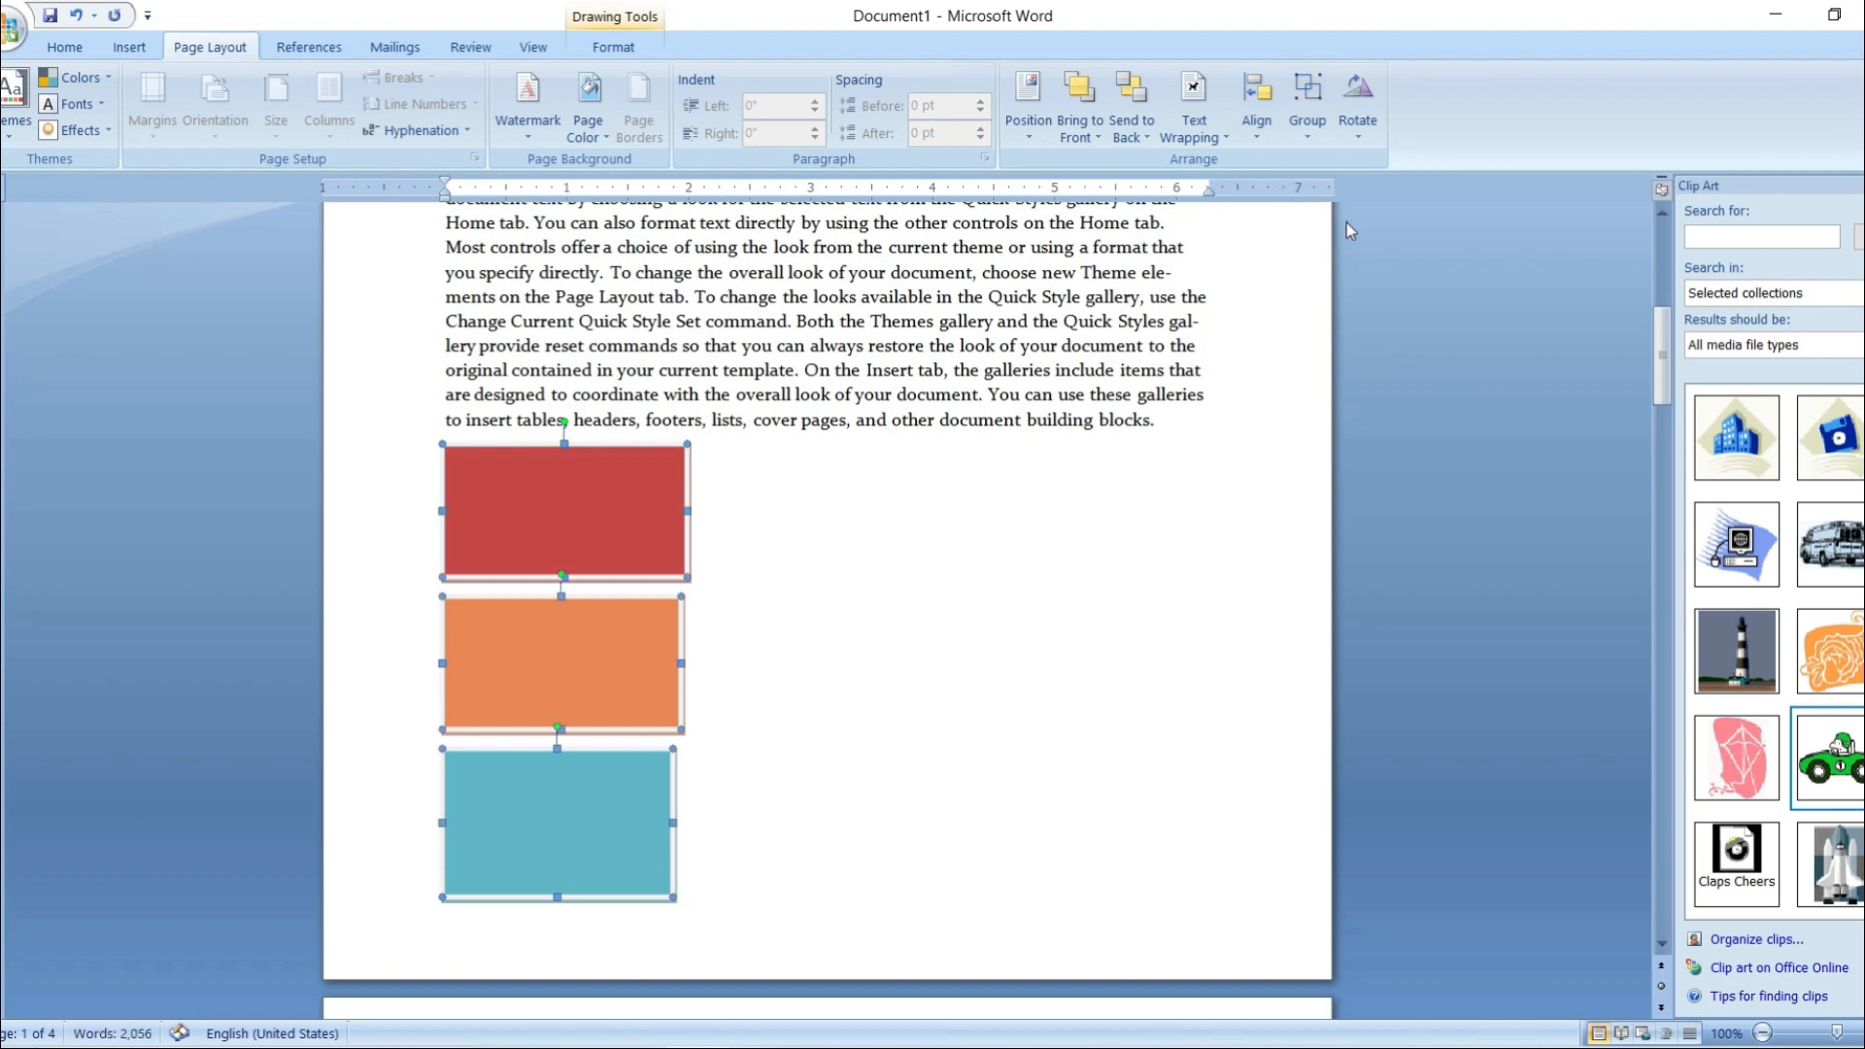
left_click(962, 583)
- Move the rectangles individually into a loose diagonal stack, with the red one overlapping the paragraph's last line and the teal one lowest and furthest left
left_click(664, 524)
left_click_drag(713, 525, 929, 526)
left_click(700, 654)
left_click_drag(699, 654, 968, 654)
left_click(518, 778)
left_click_drag(519, 778, 486, 767)
left_click(753, 700)
left_click_drag(868, 633, 603, 611)
left_click(697, 501)
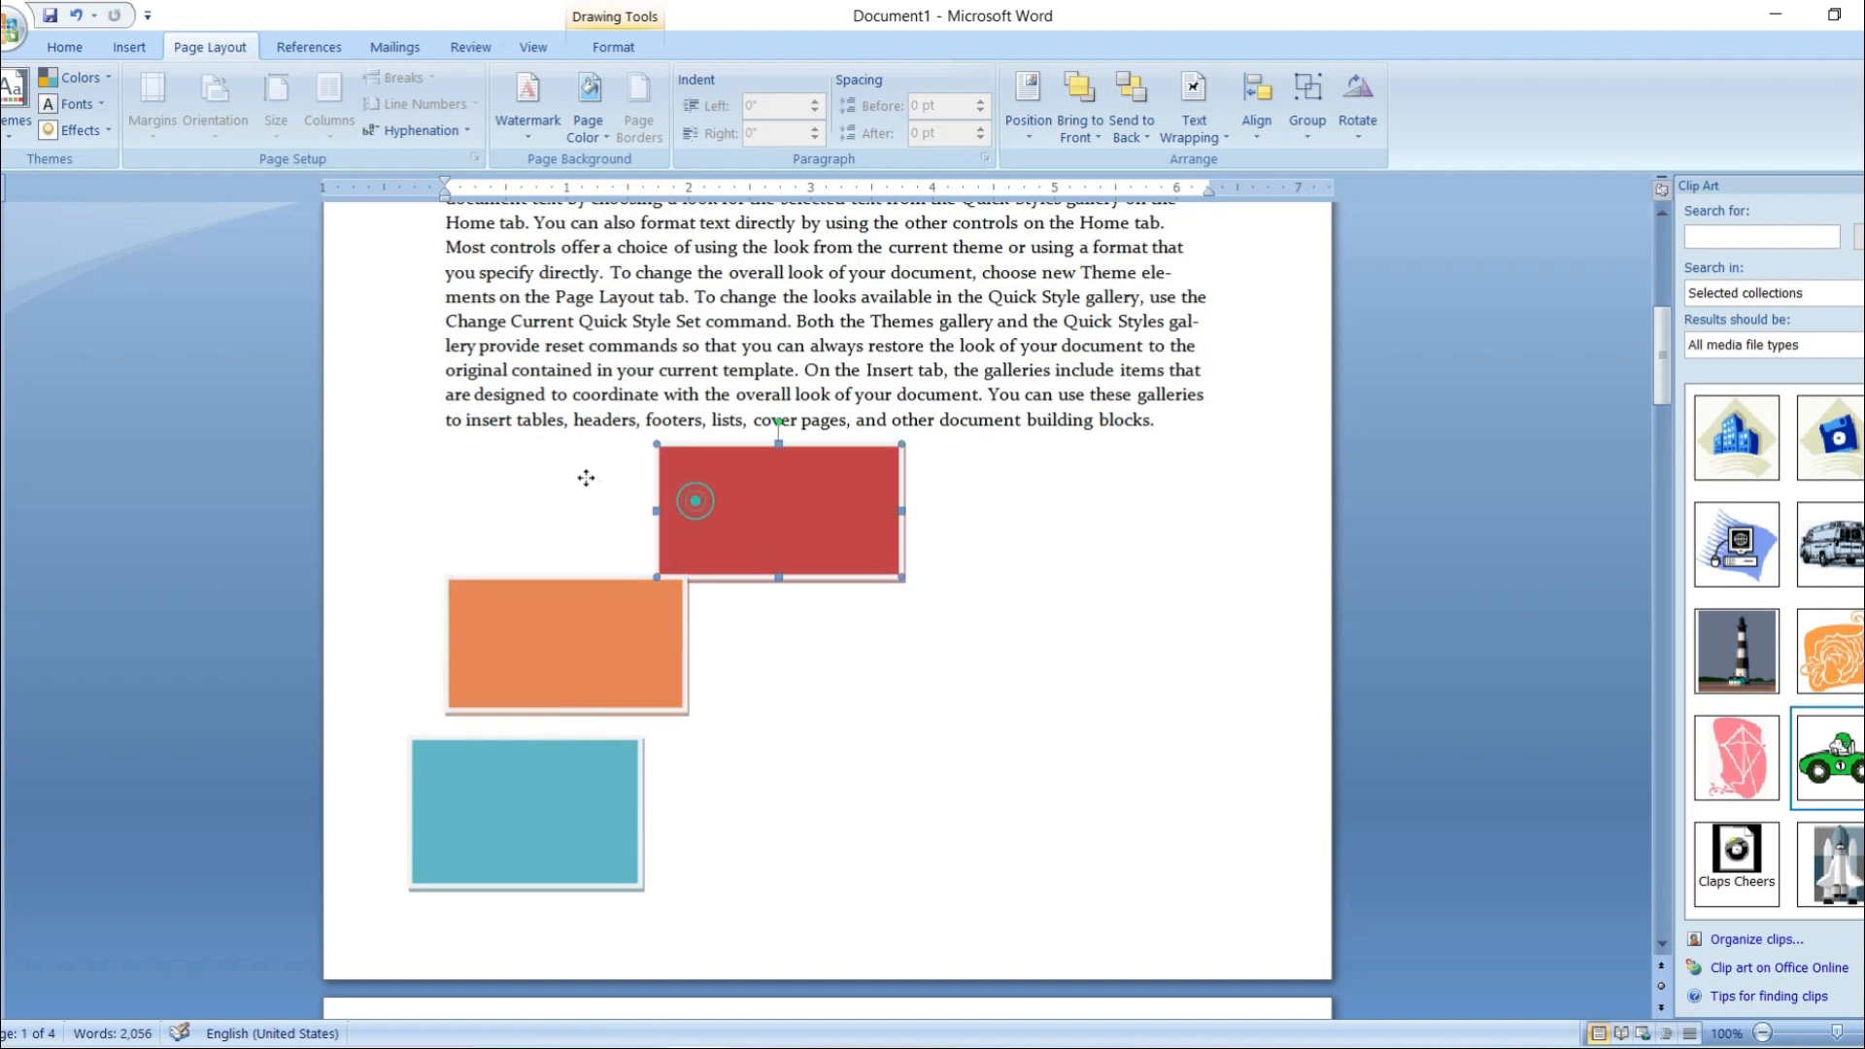
left_click_drag(702, 507, 529, 470)
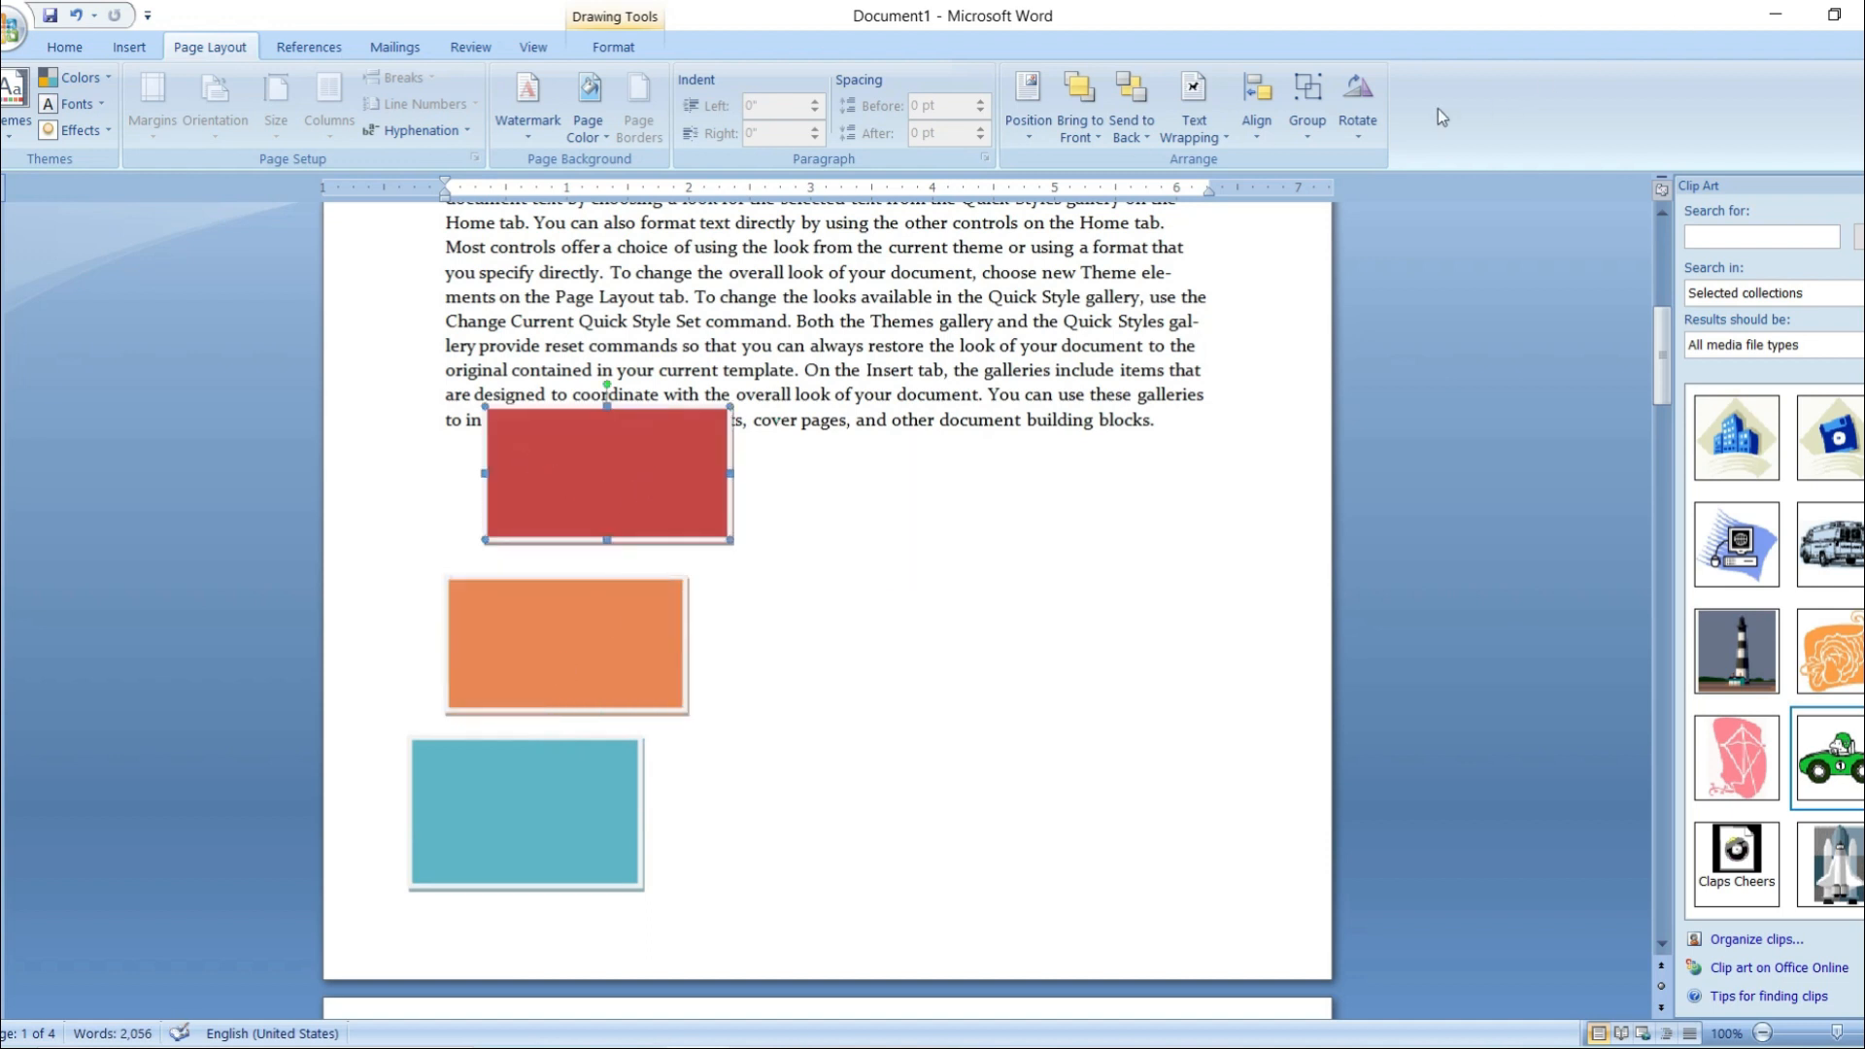
- Insert the clip art of the woman at a computer at the start of the second paragraph
left_click(639, 468)
left_click(1364, 109)
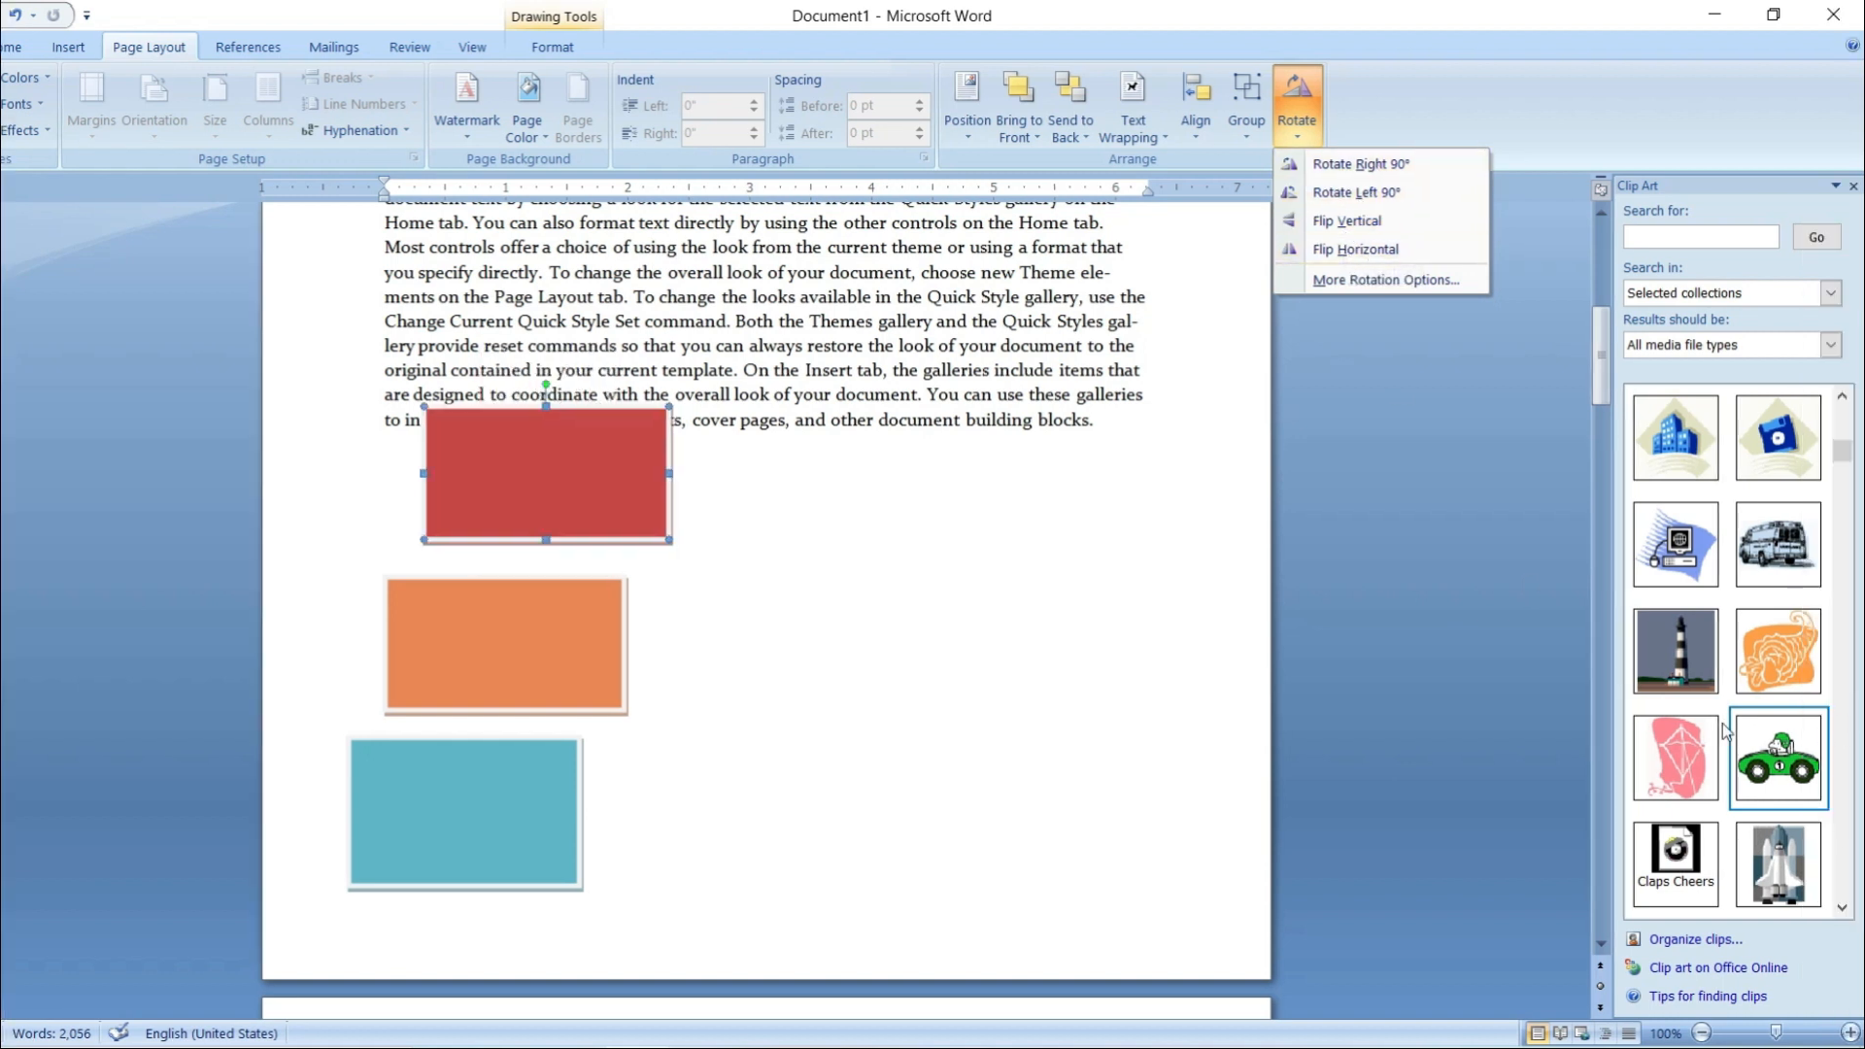
scroll(1725, 733, "up", 3)
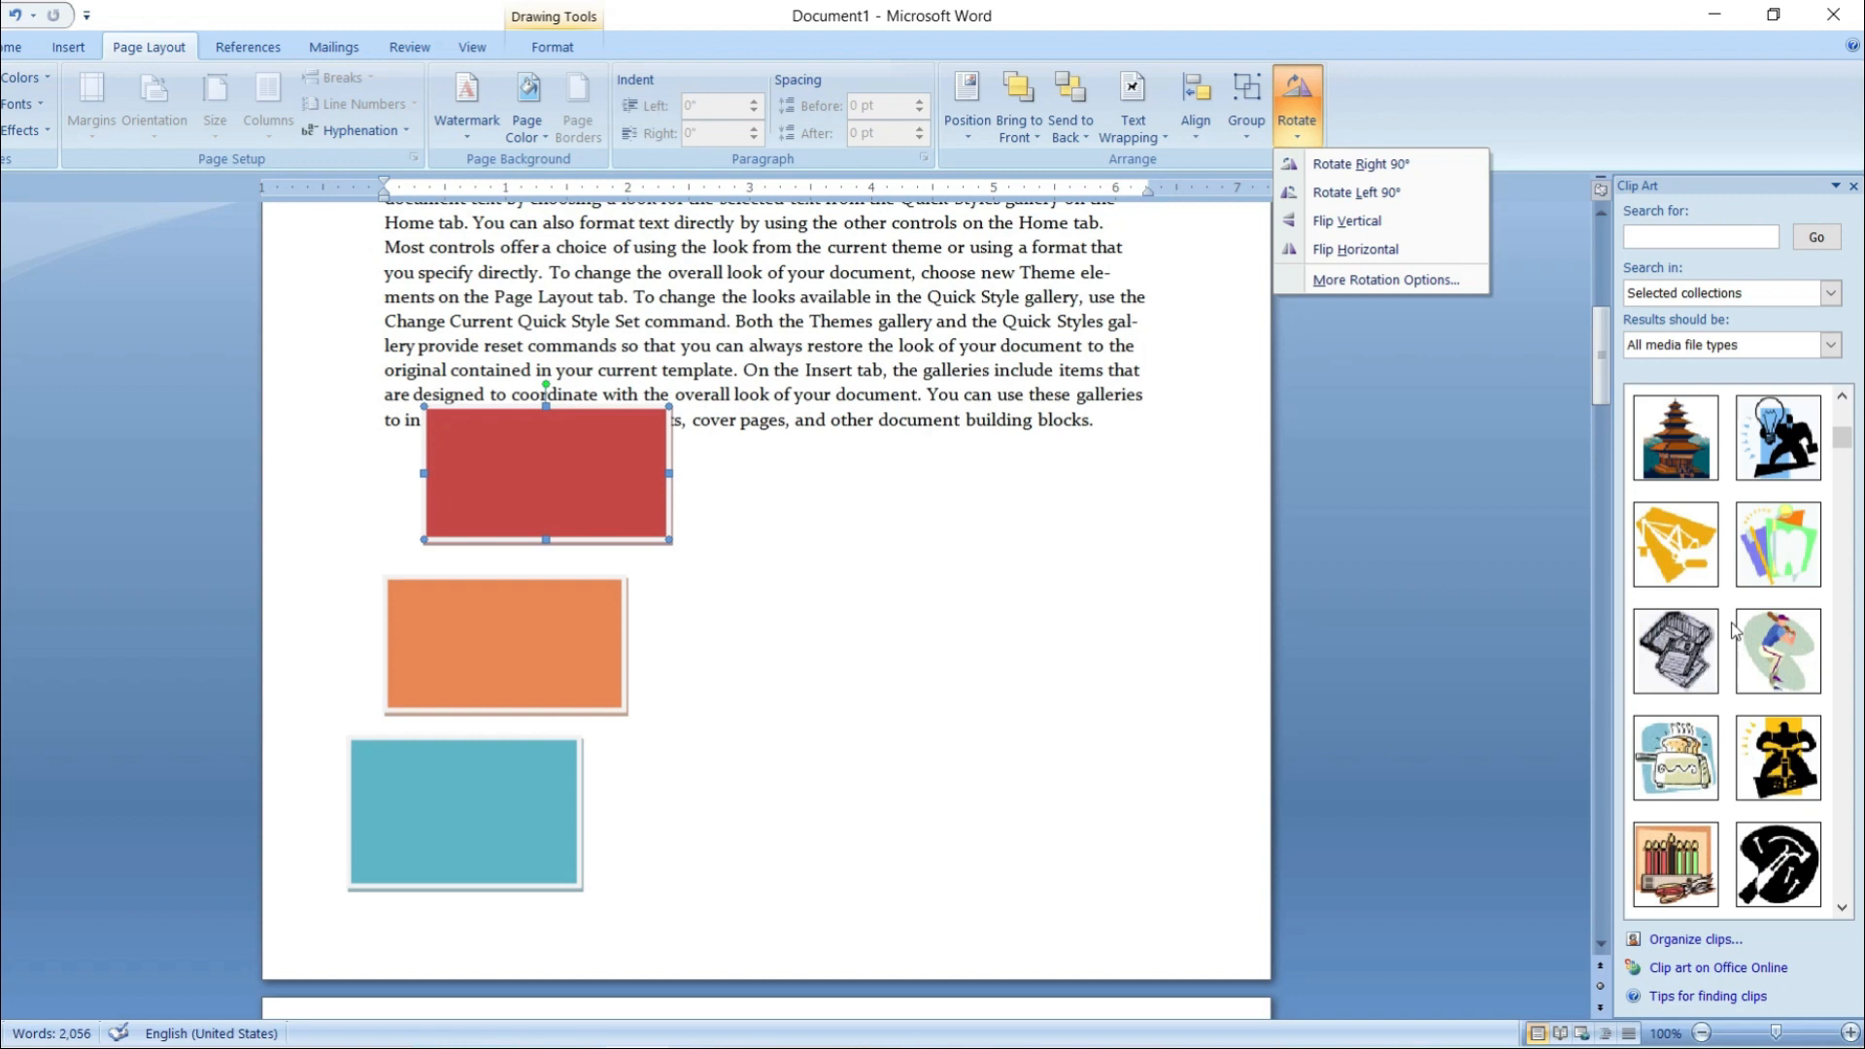
left_click(1778, 651)
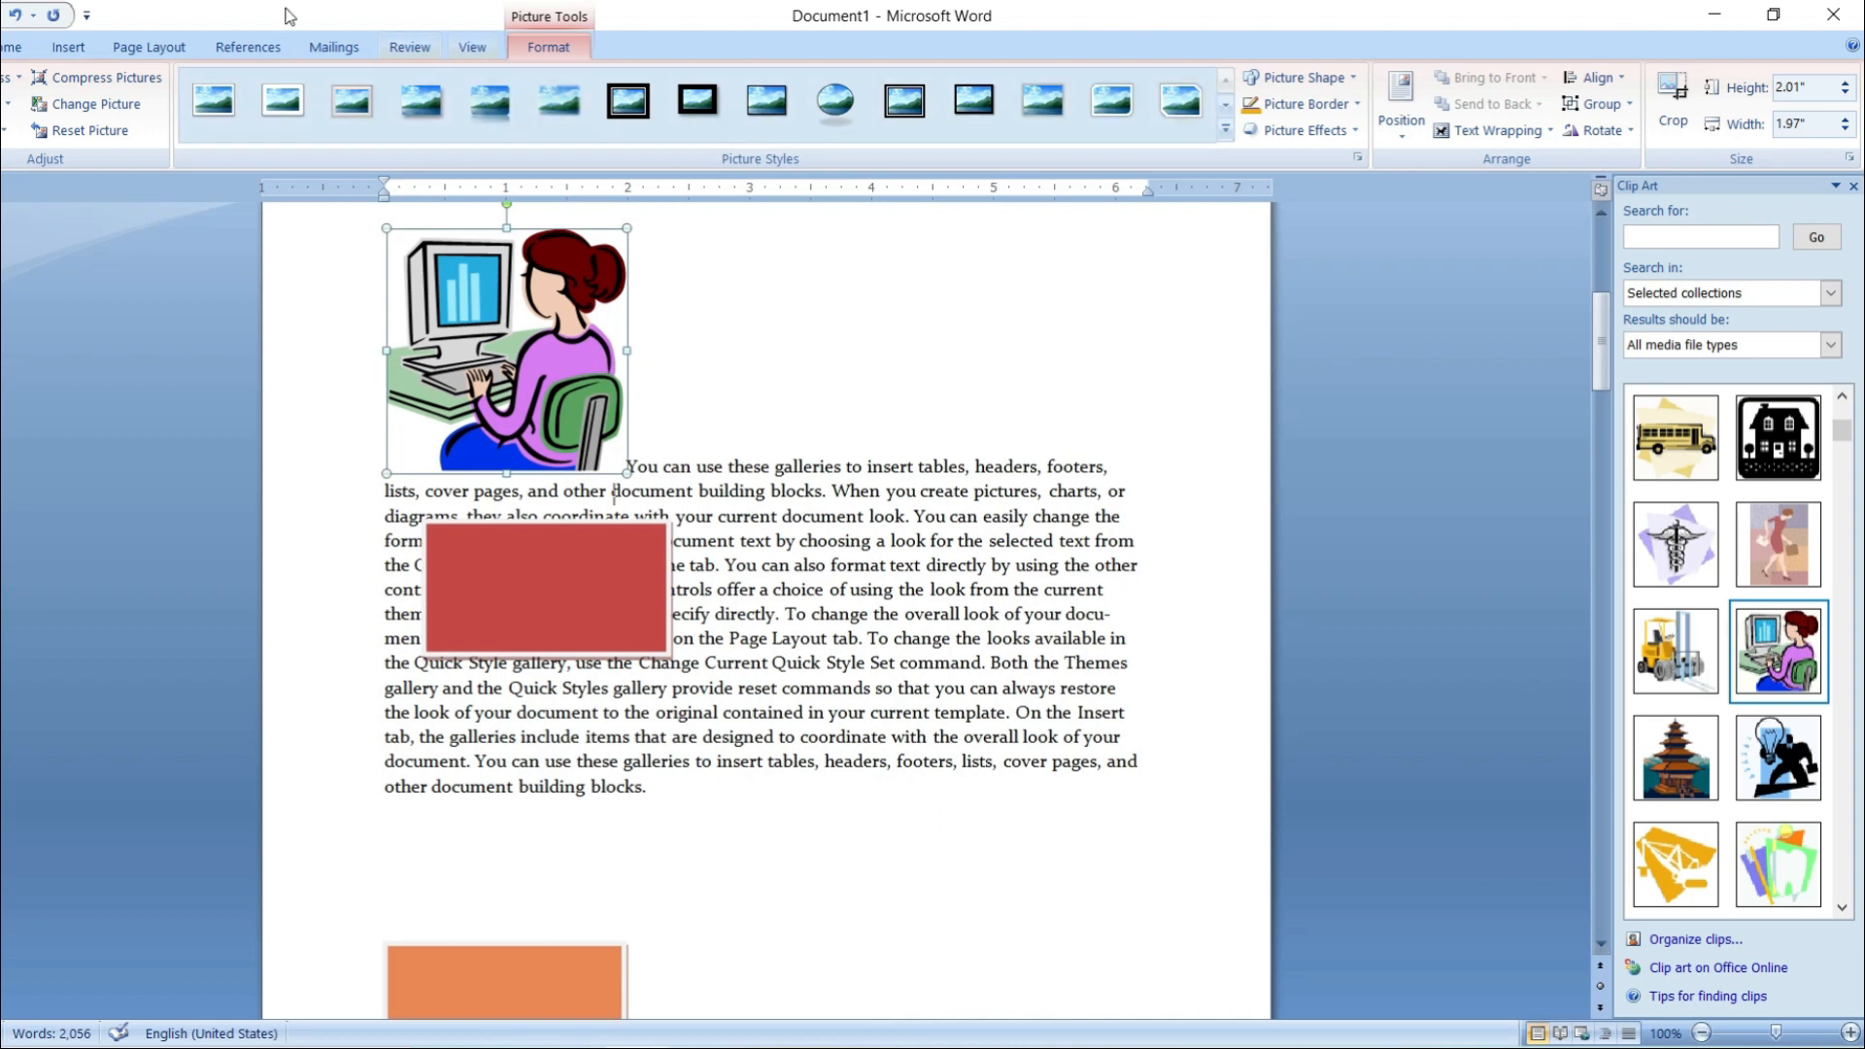
- Preview the rotate and flip options, including Flip Horizontal, on the woman-at-computer clip art without applying any, and deselect the picture
left_click(158, 51)
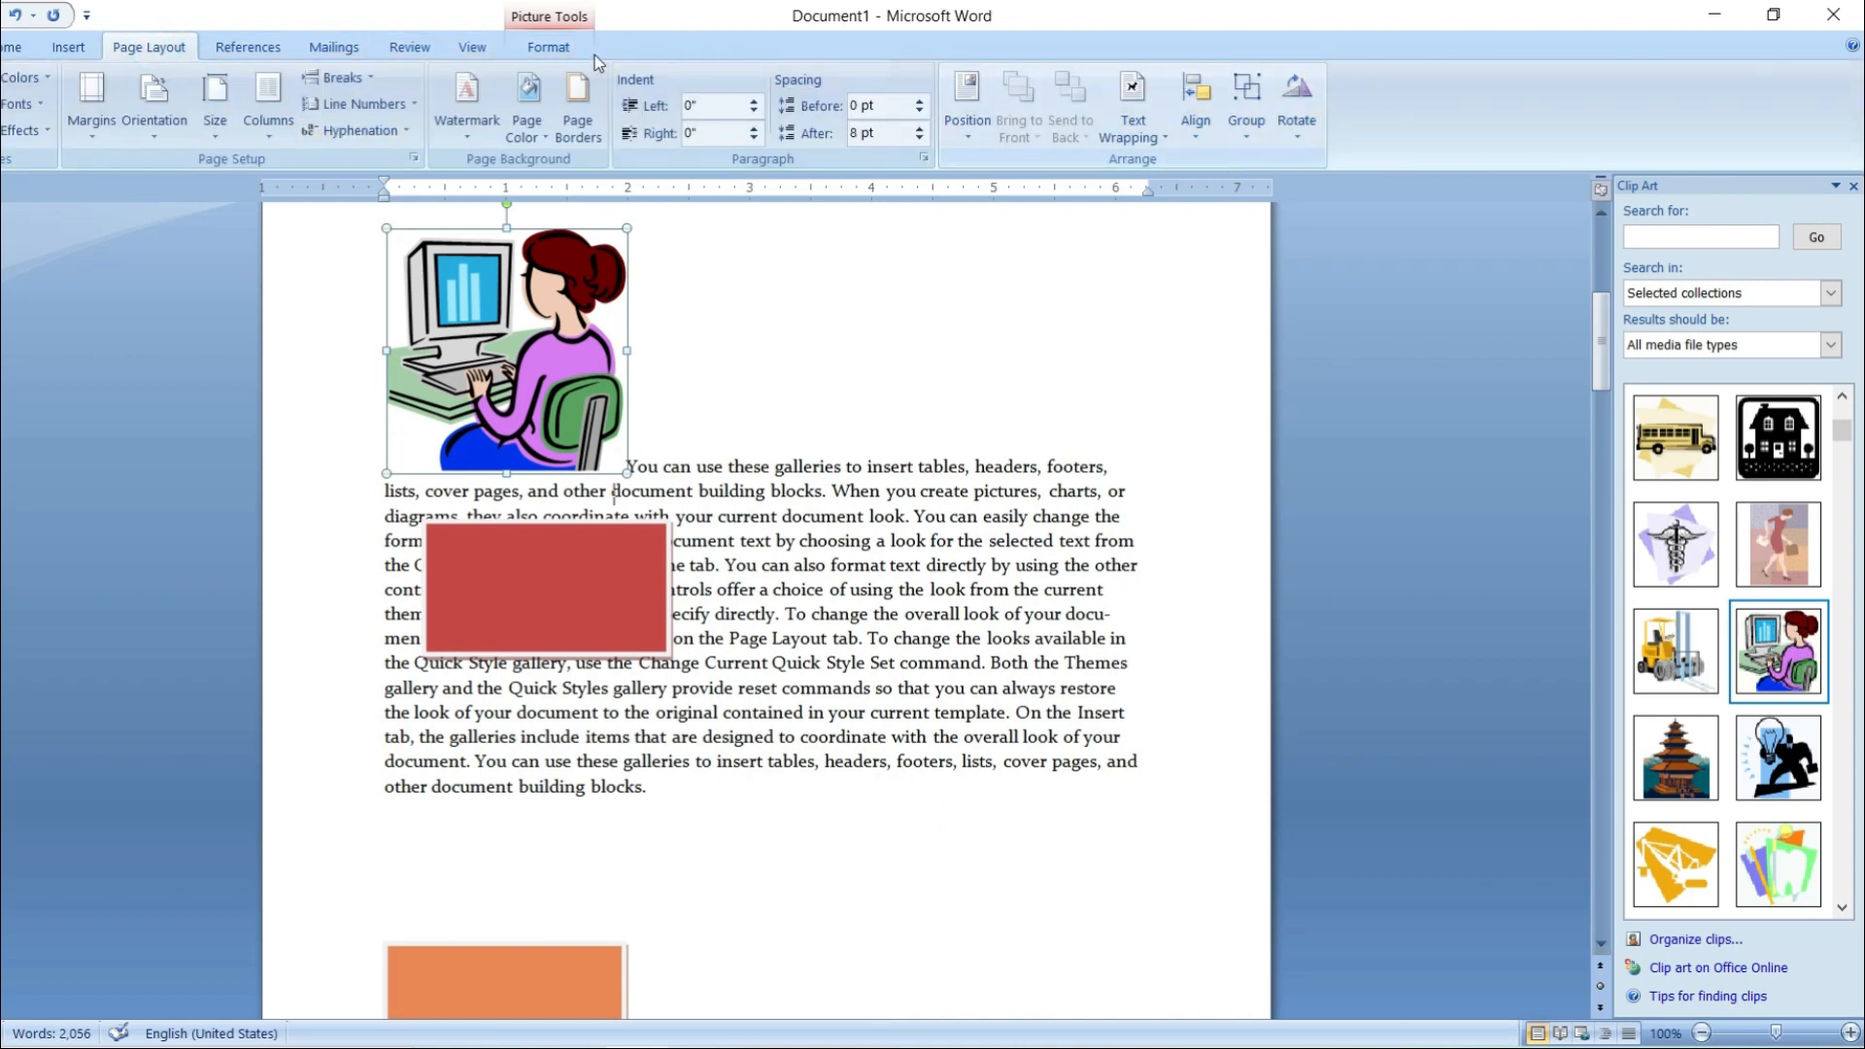
left_click(539, 45)
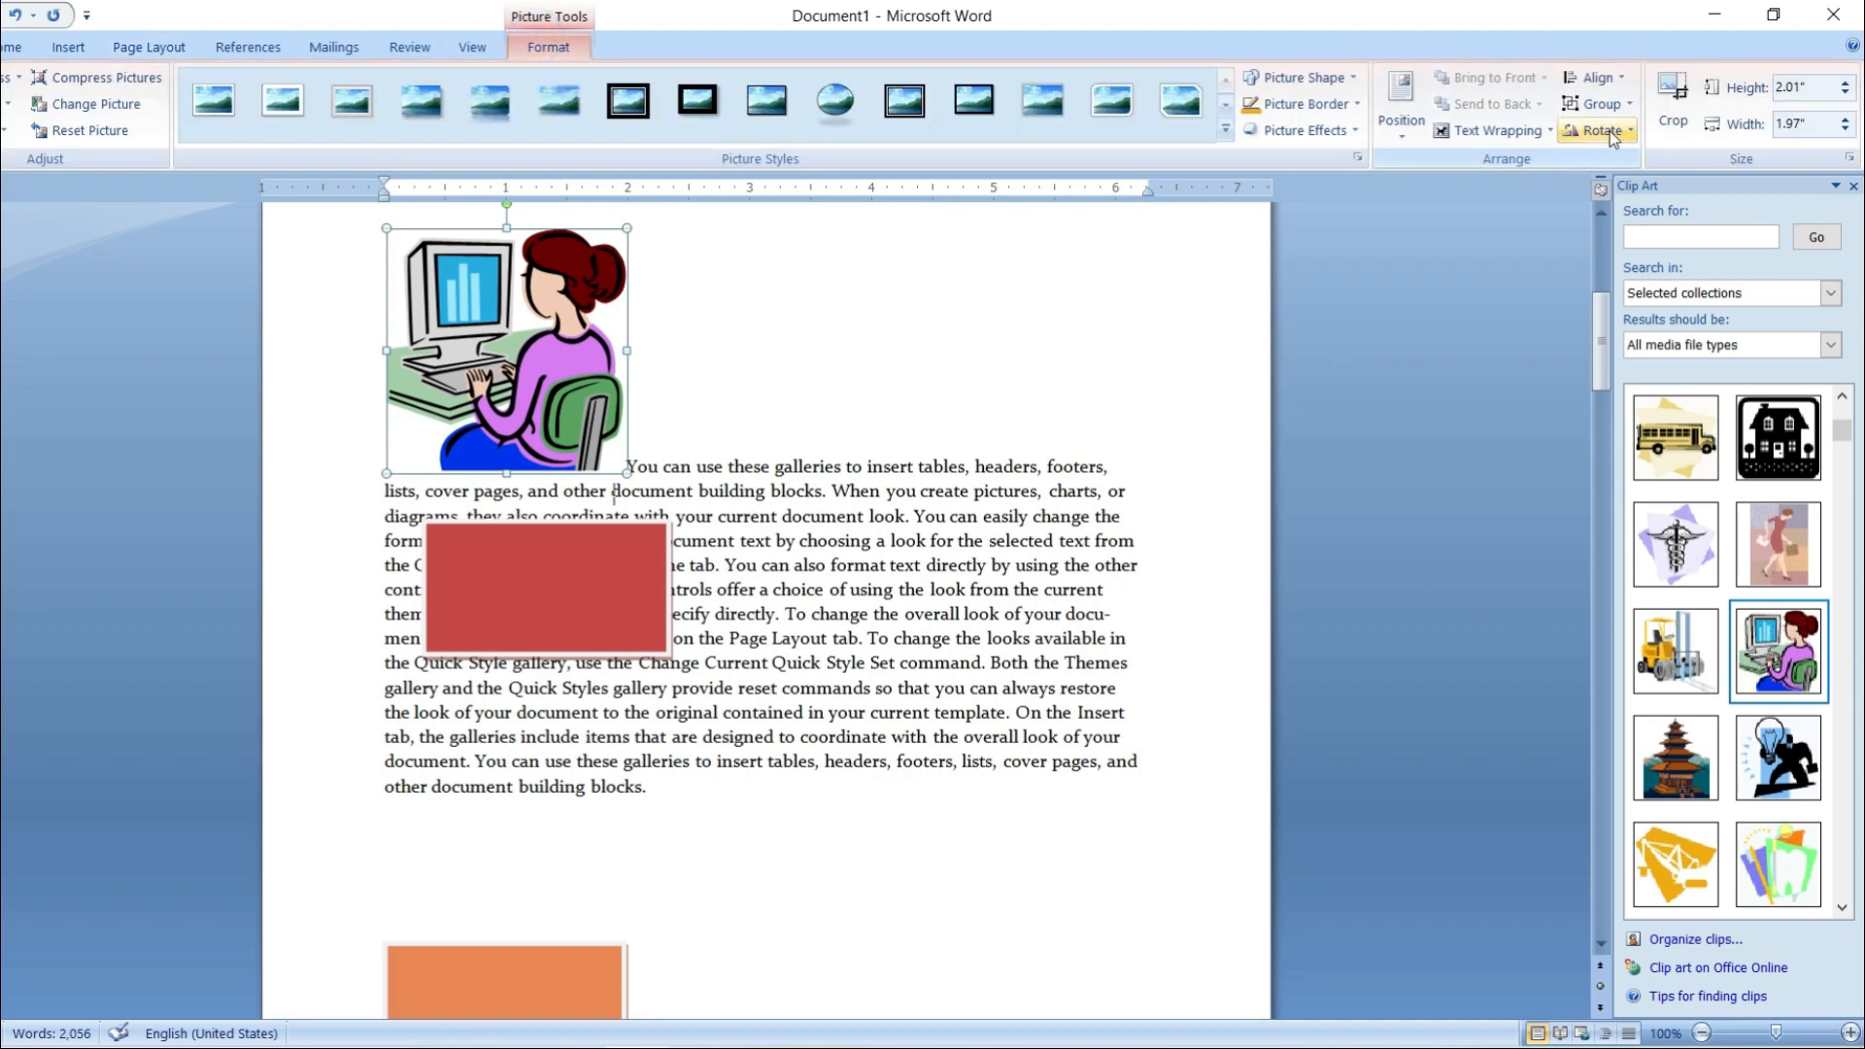
left_click(138, 55)
left_click(1292, 131)
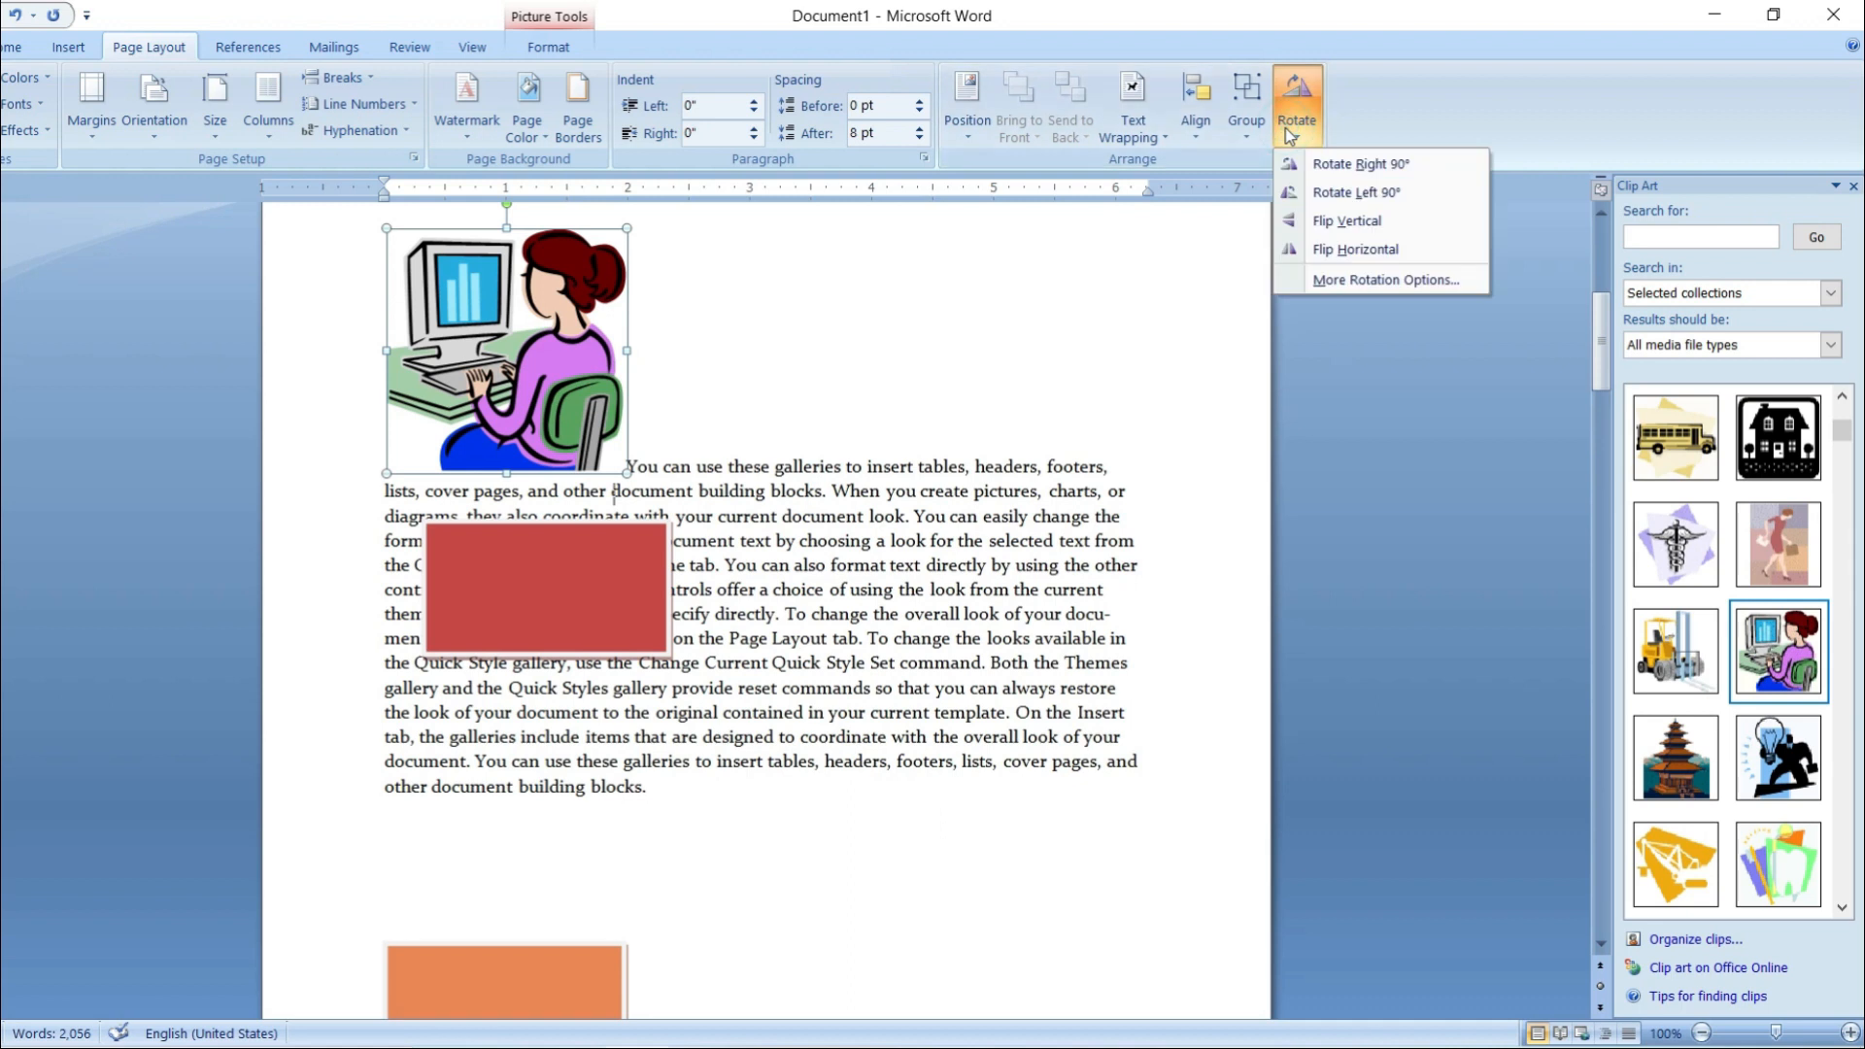
left_click(1345, 167)
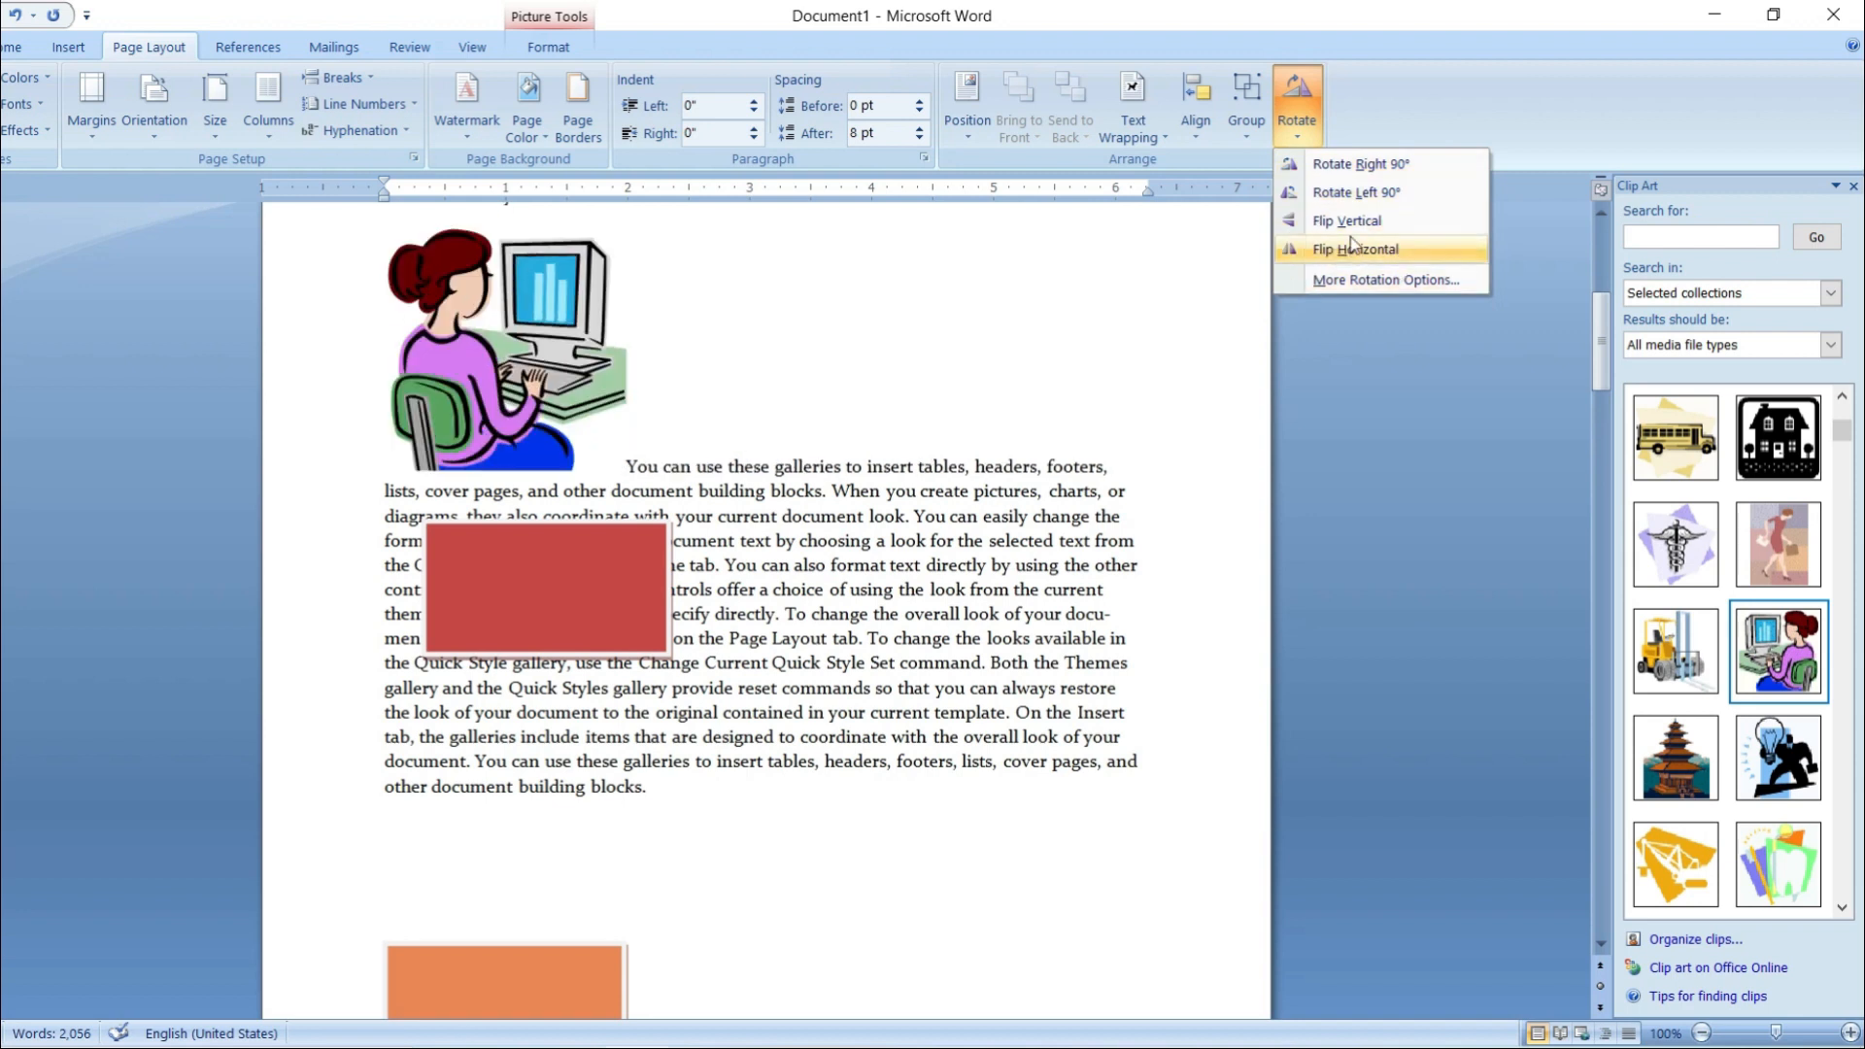
left_click(1109, 394)
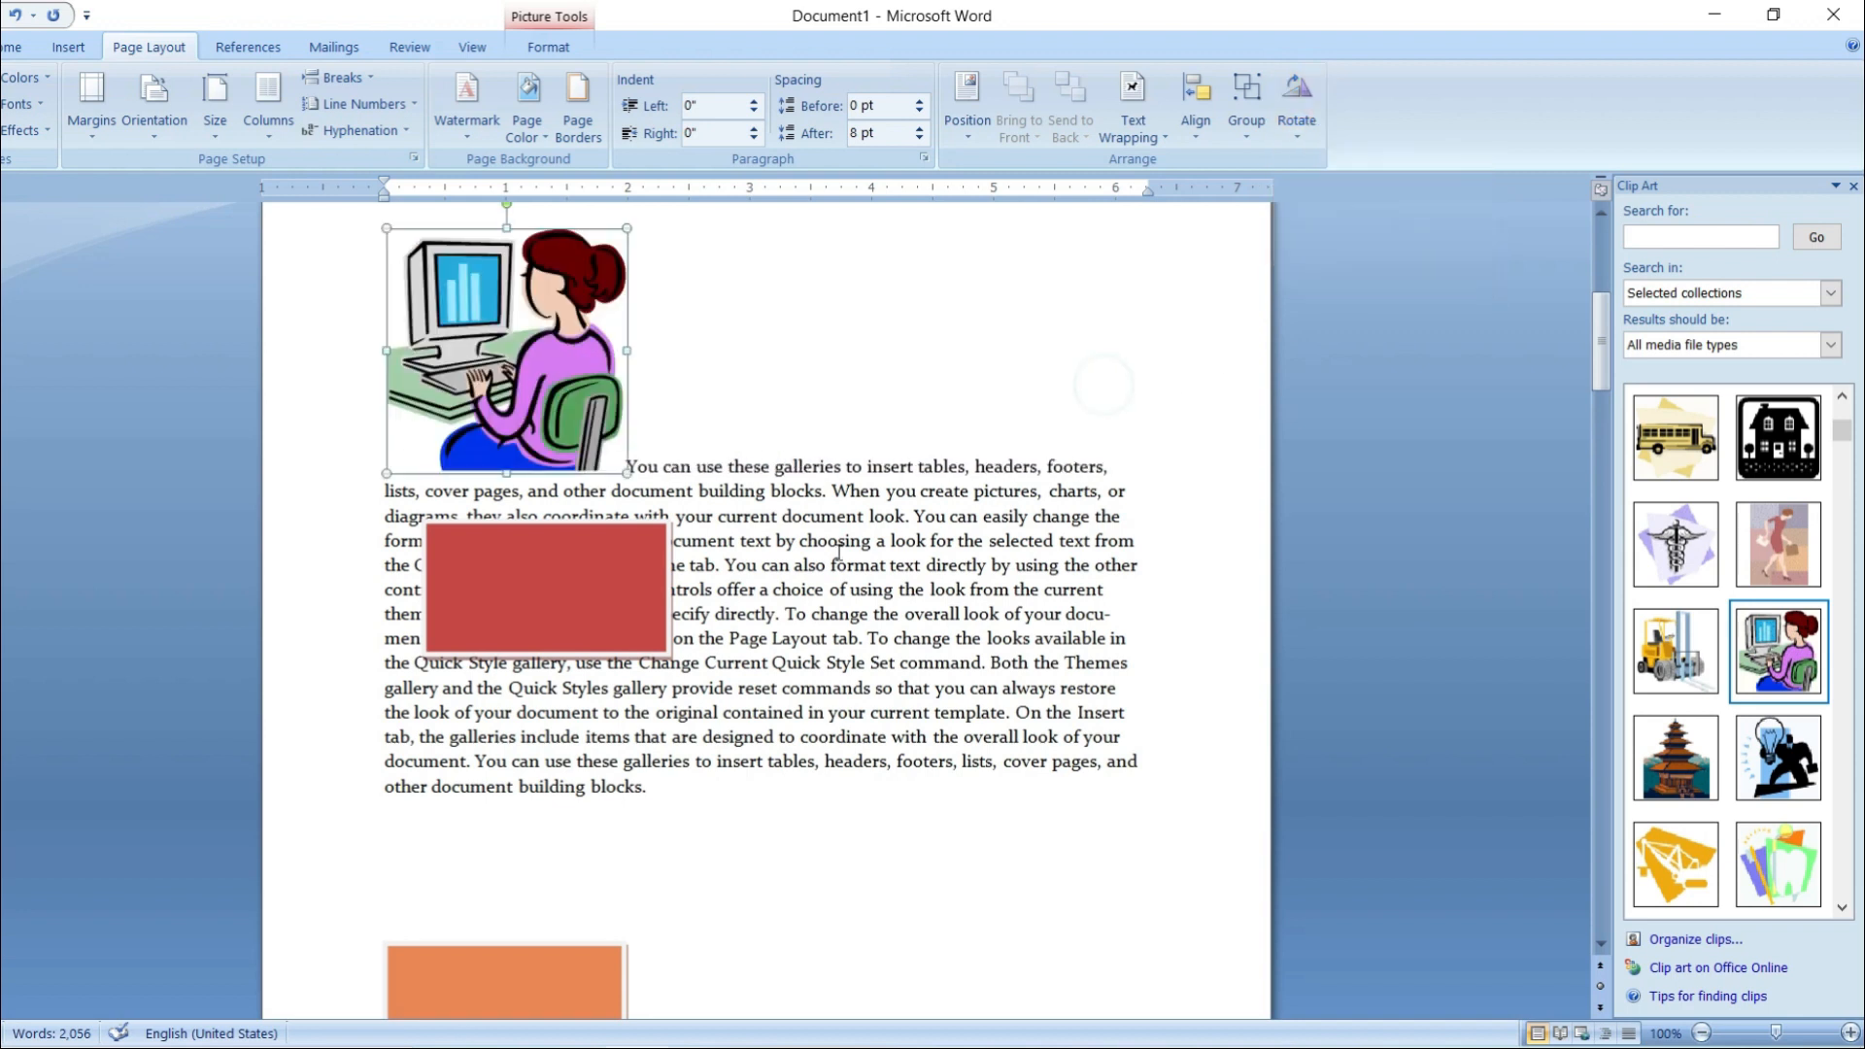
left_click(839, 540)
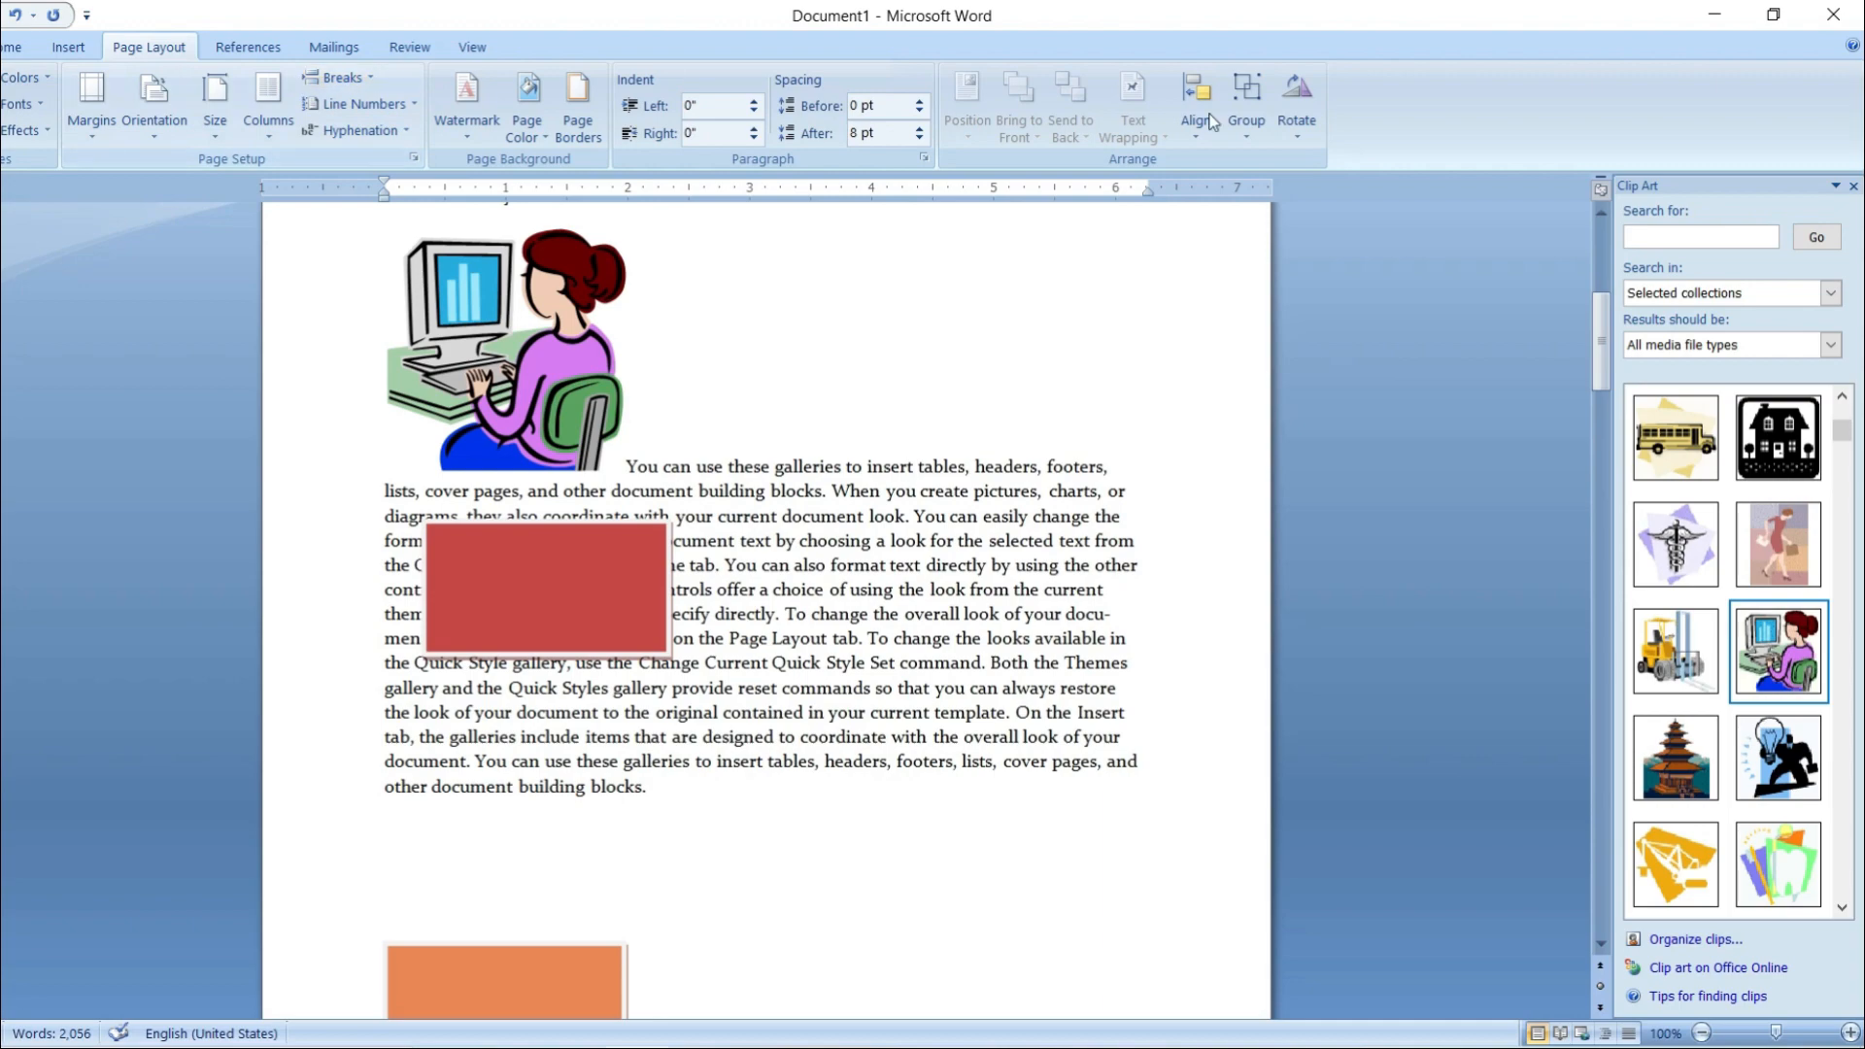